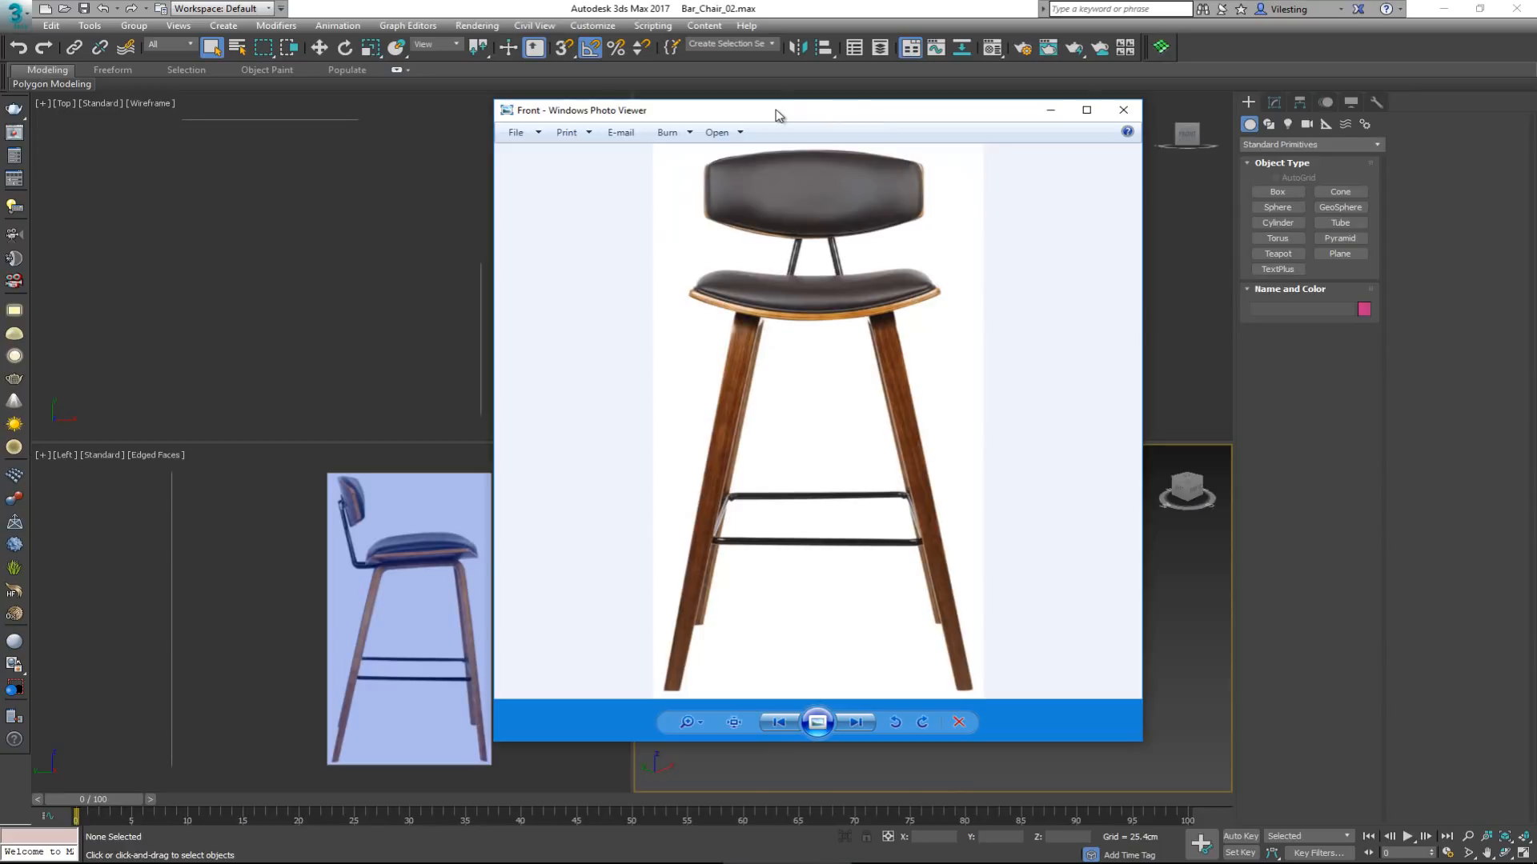
Move the reference photo out of the way and examine the front and side chair image planes in the perspective view.
left_click_drag(774, 116, 0, 48)
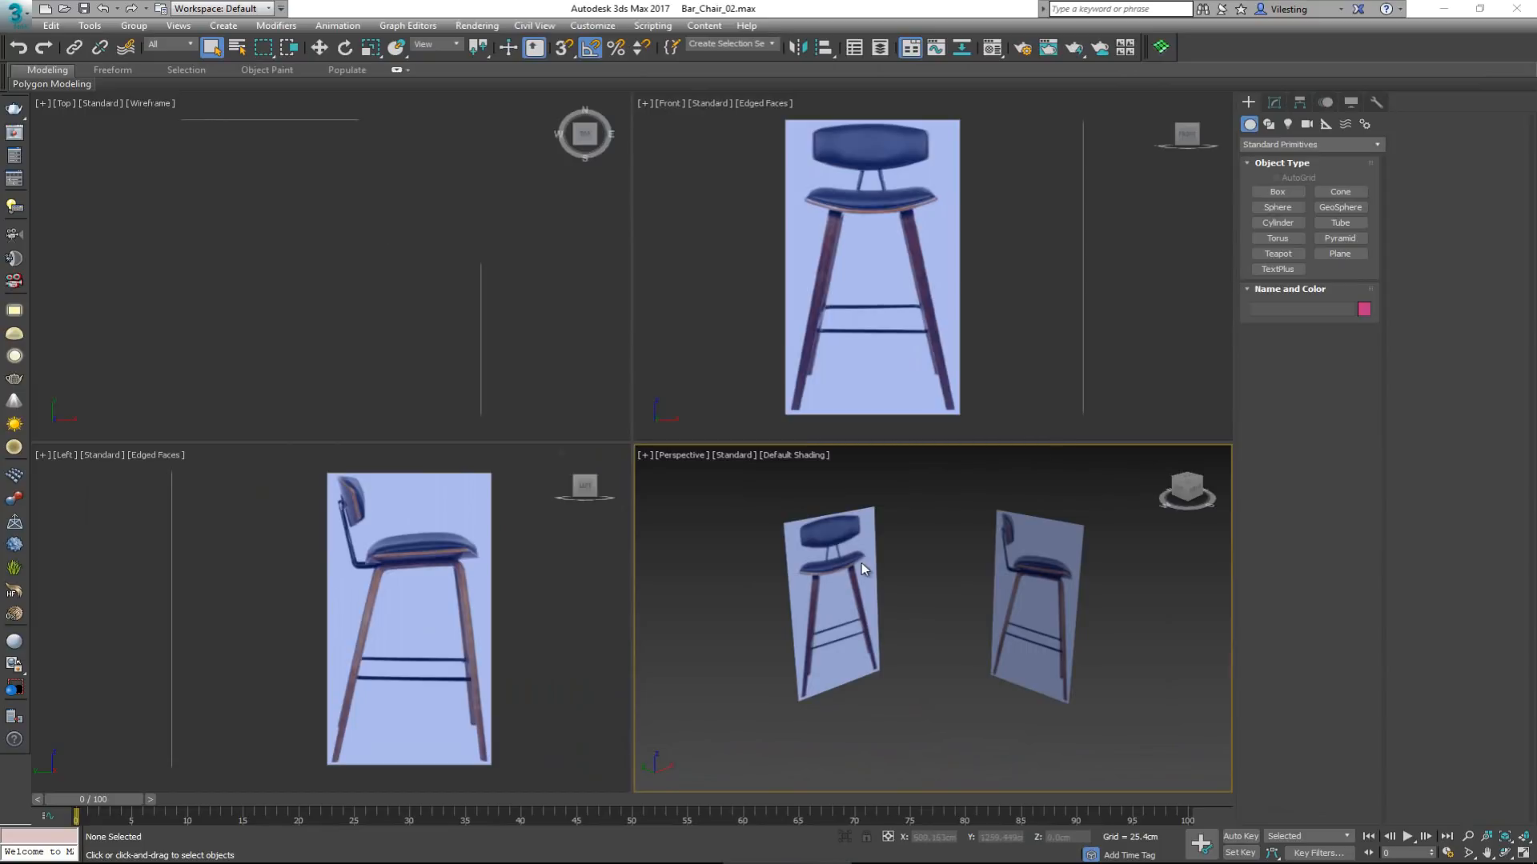
key("alt+w")
middle_click_drag(874, 563, 830, 422, "alt")
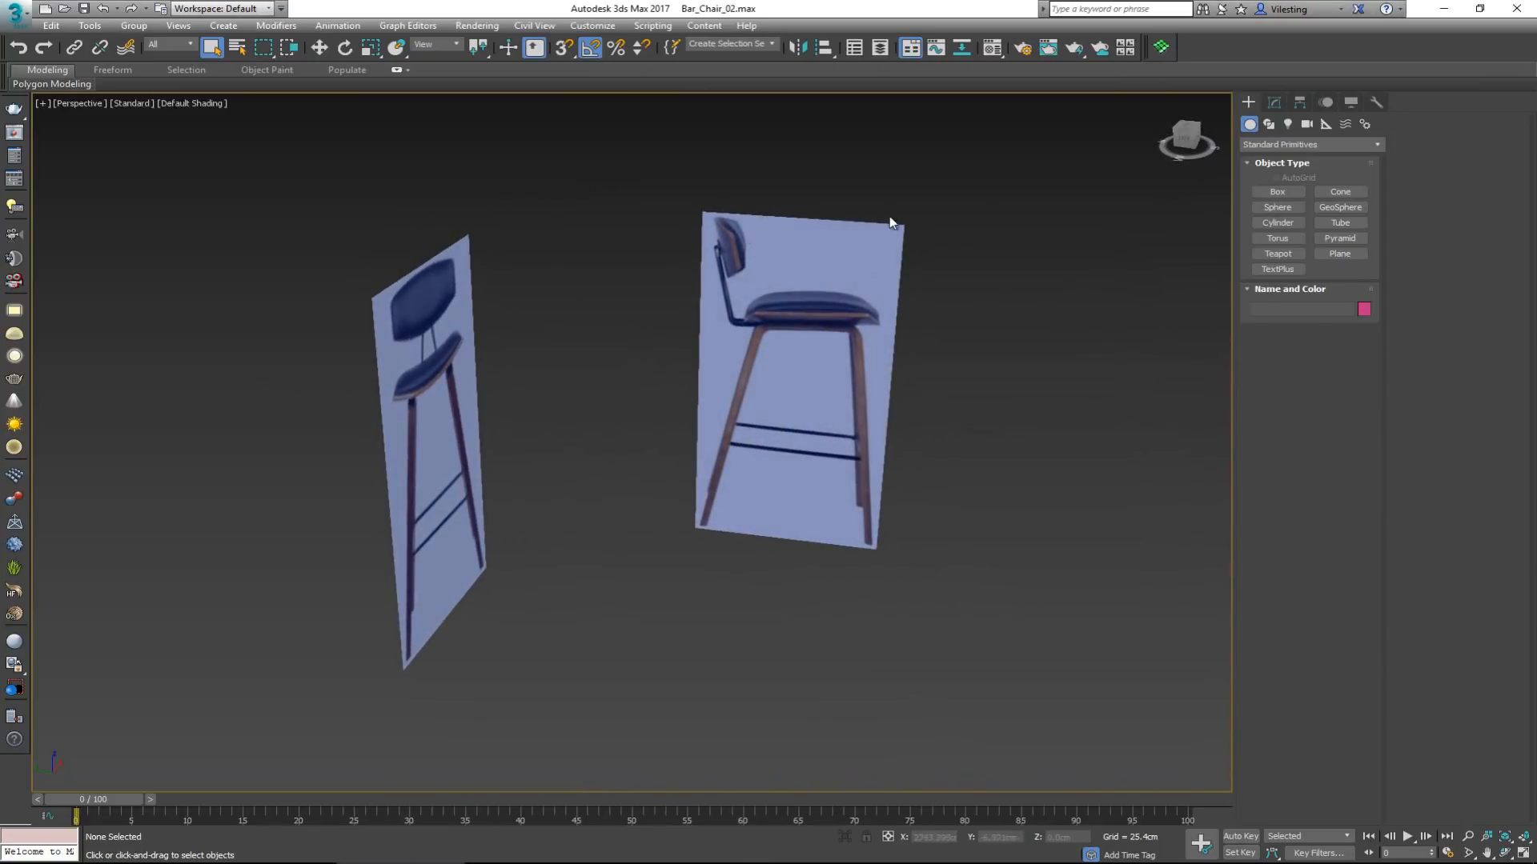
scroll(815, 357, "up", 5)
scroll(779, 314, "down", 5)
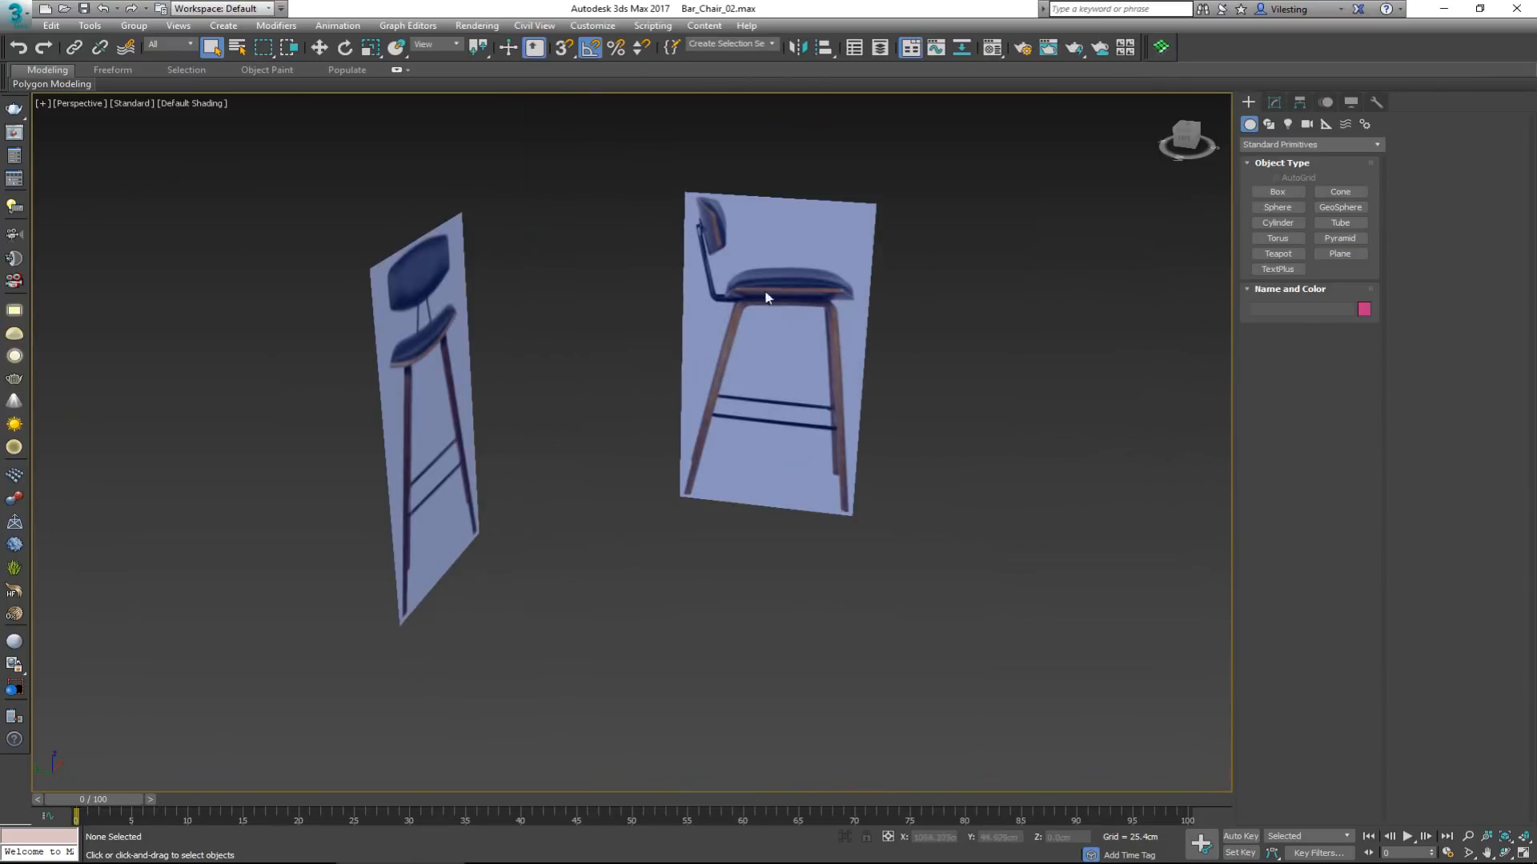
middle_click_drag(753, 300, 620, 313, "alt")
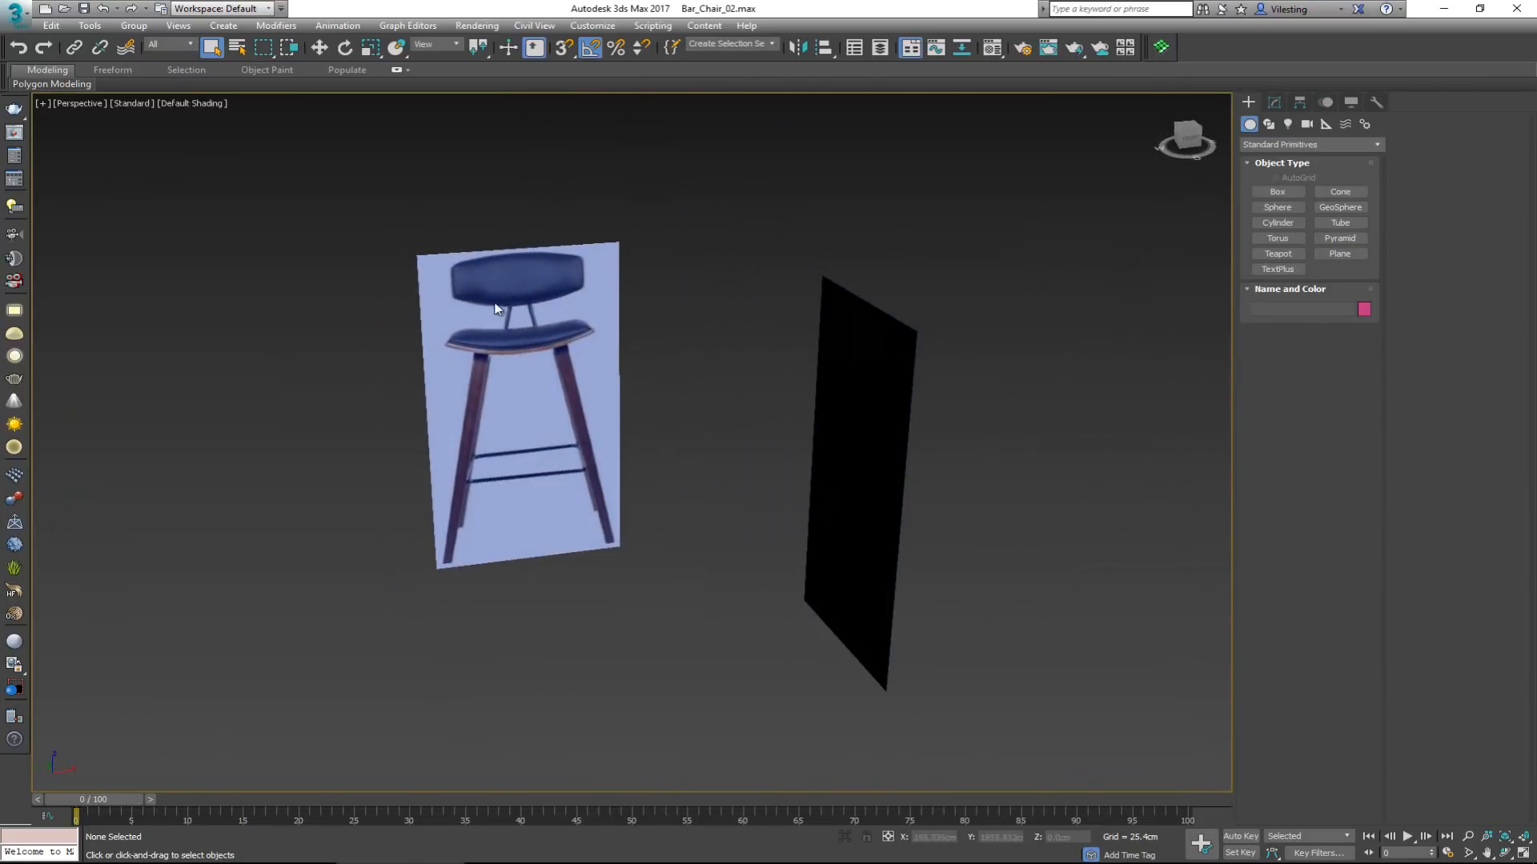
middle_click_drag(550, 468, 686, 435, "alt")
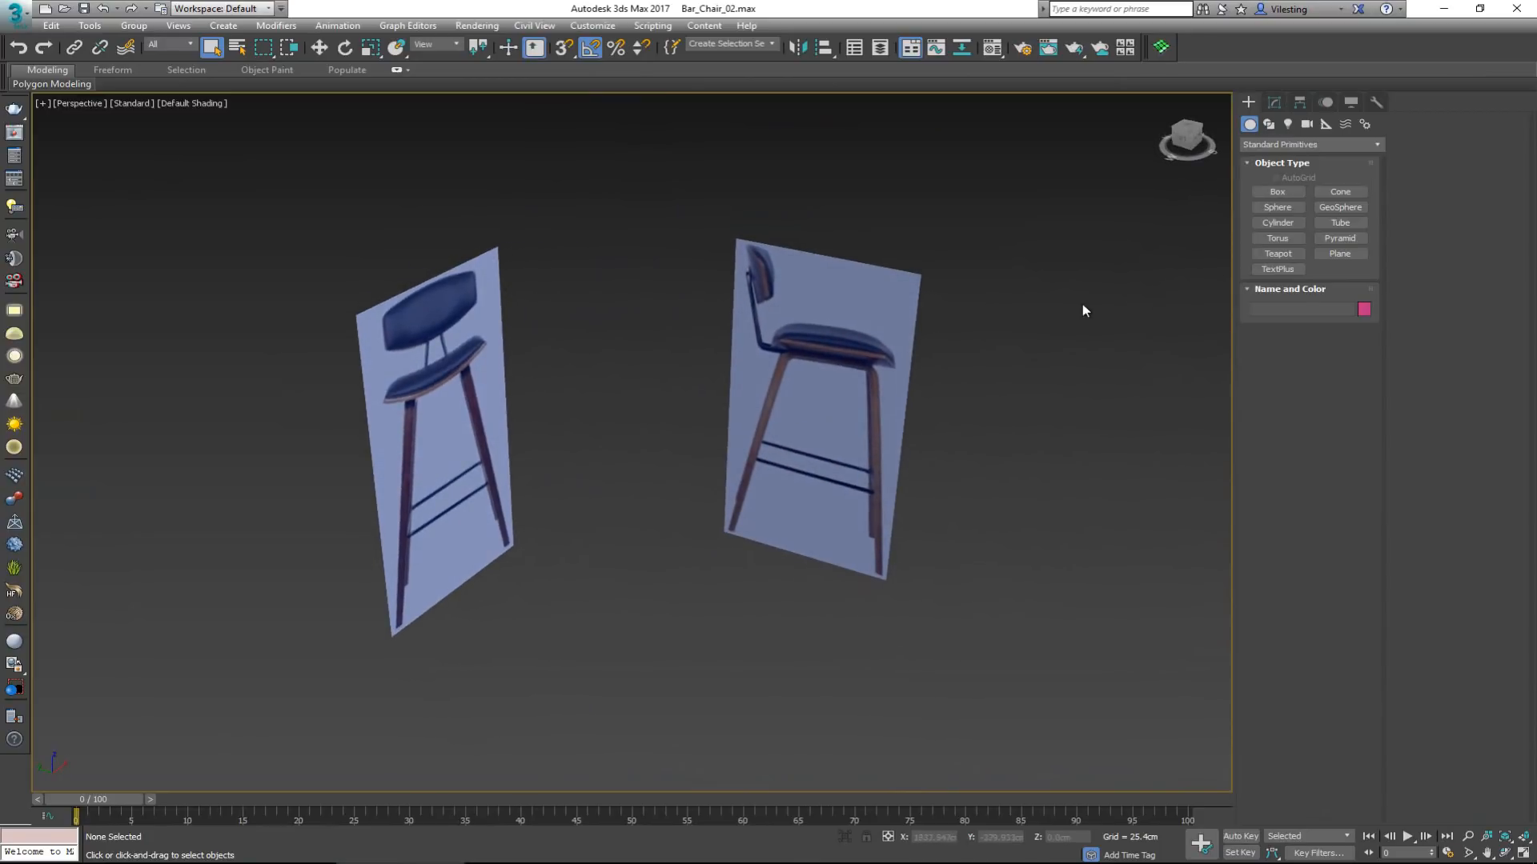
left_click(1287, 224)
middle_click_drag(578, 463, 525, 392, "alt")
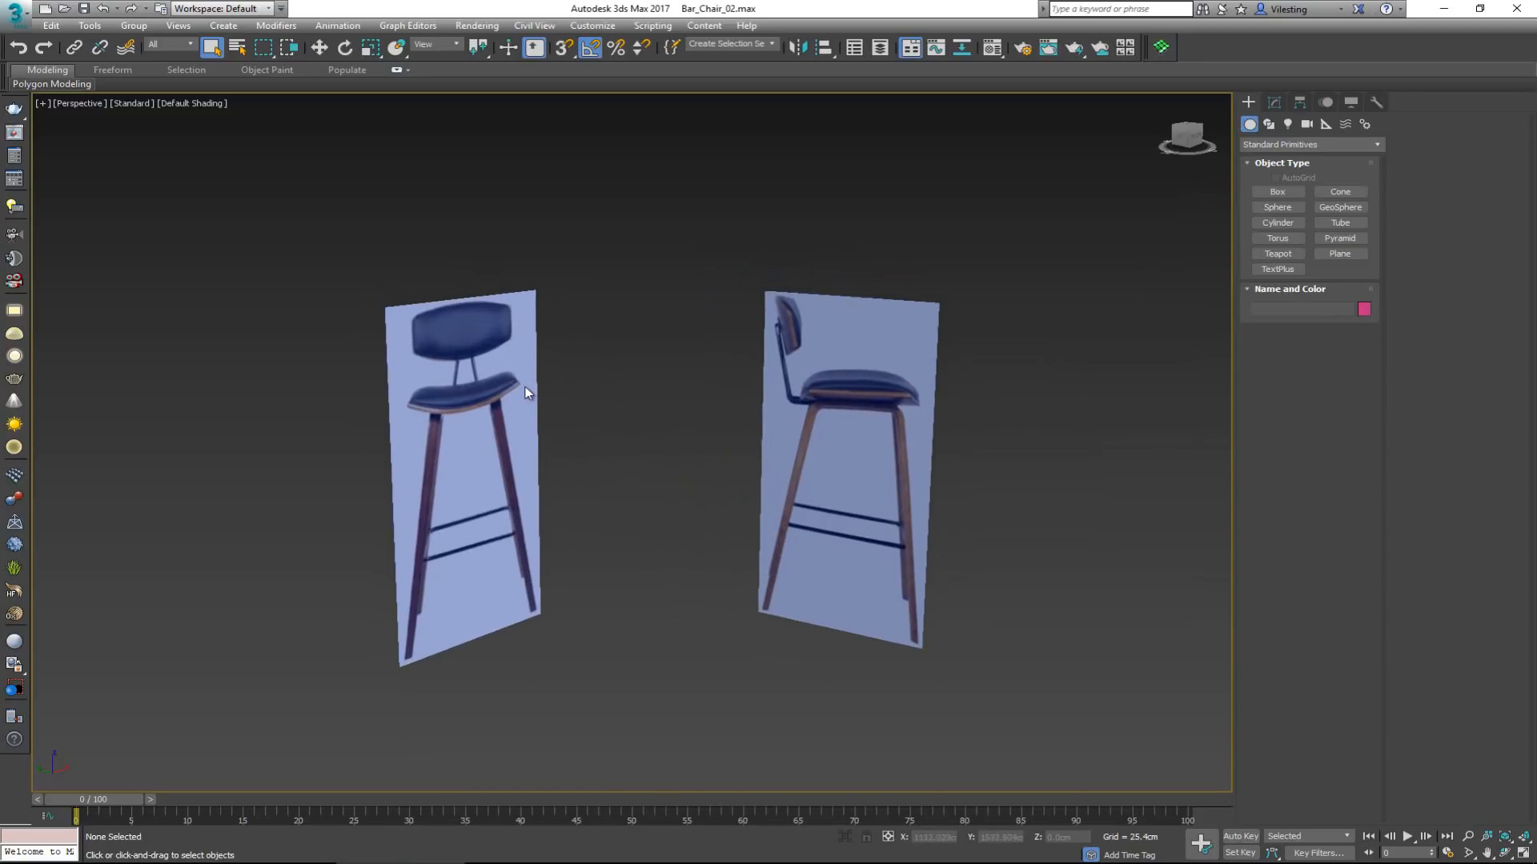
scroll(565, 410, "up", 5)
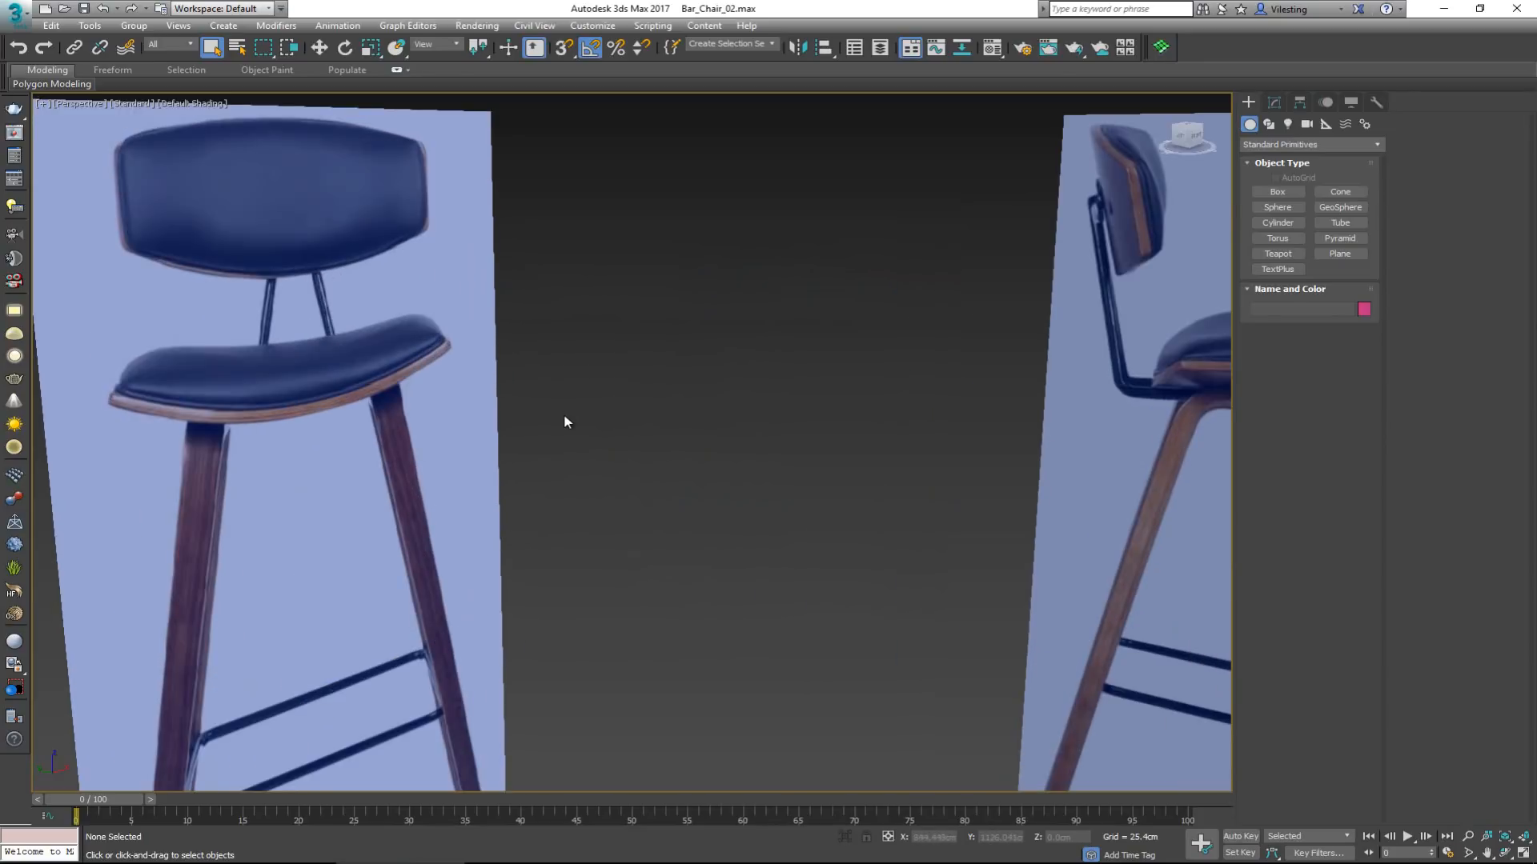
scroll(564, 413, "down", 2)
scroll(602, 420, "down", 4)
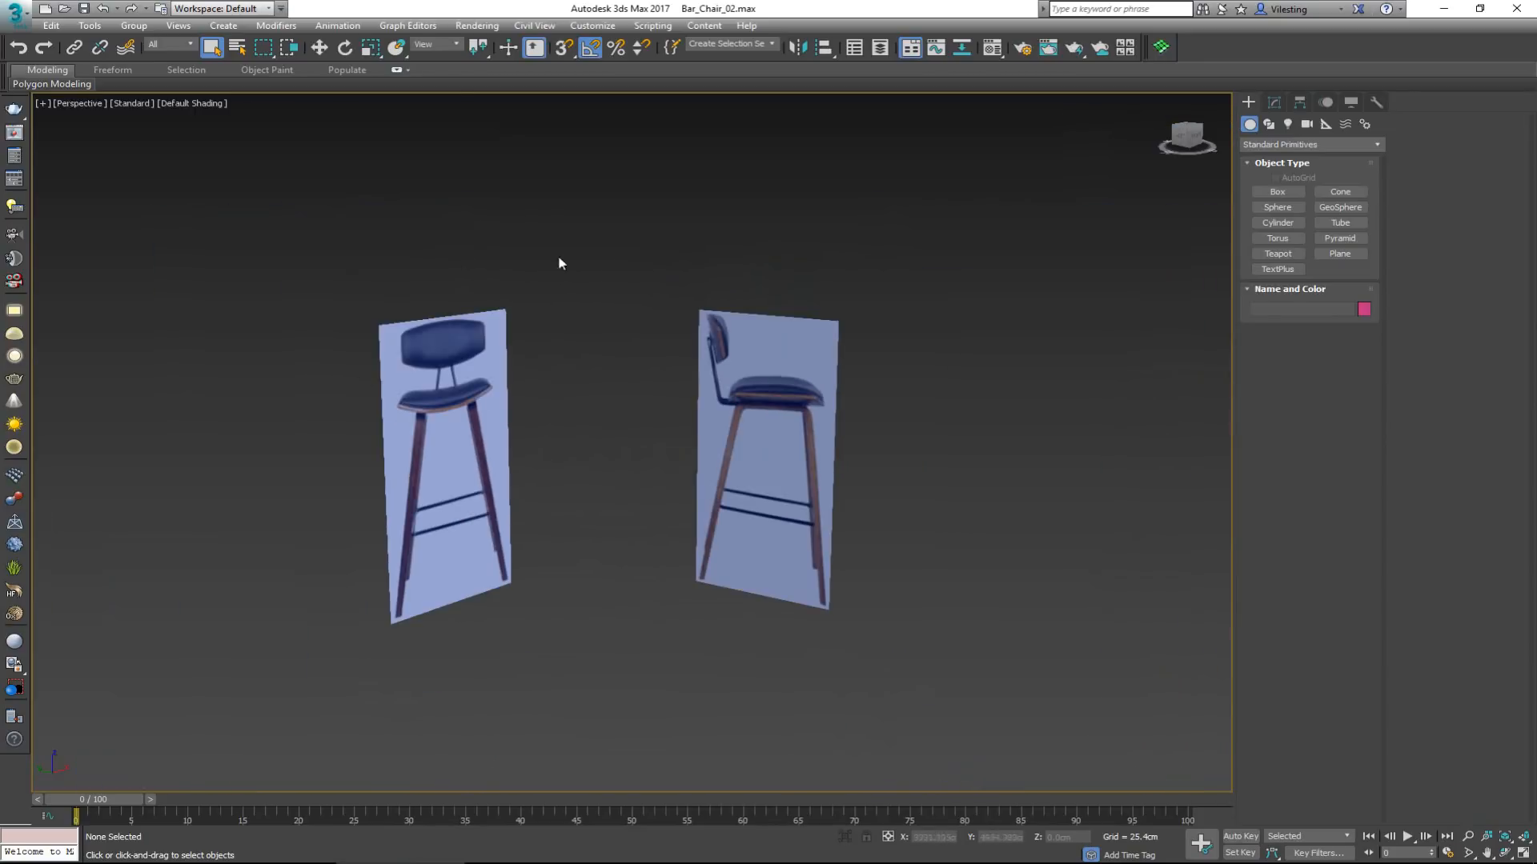
key("alt+w")
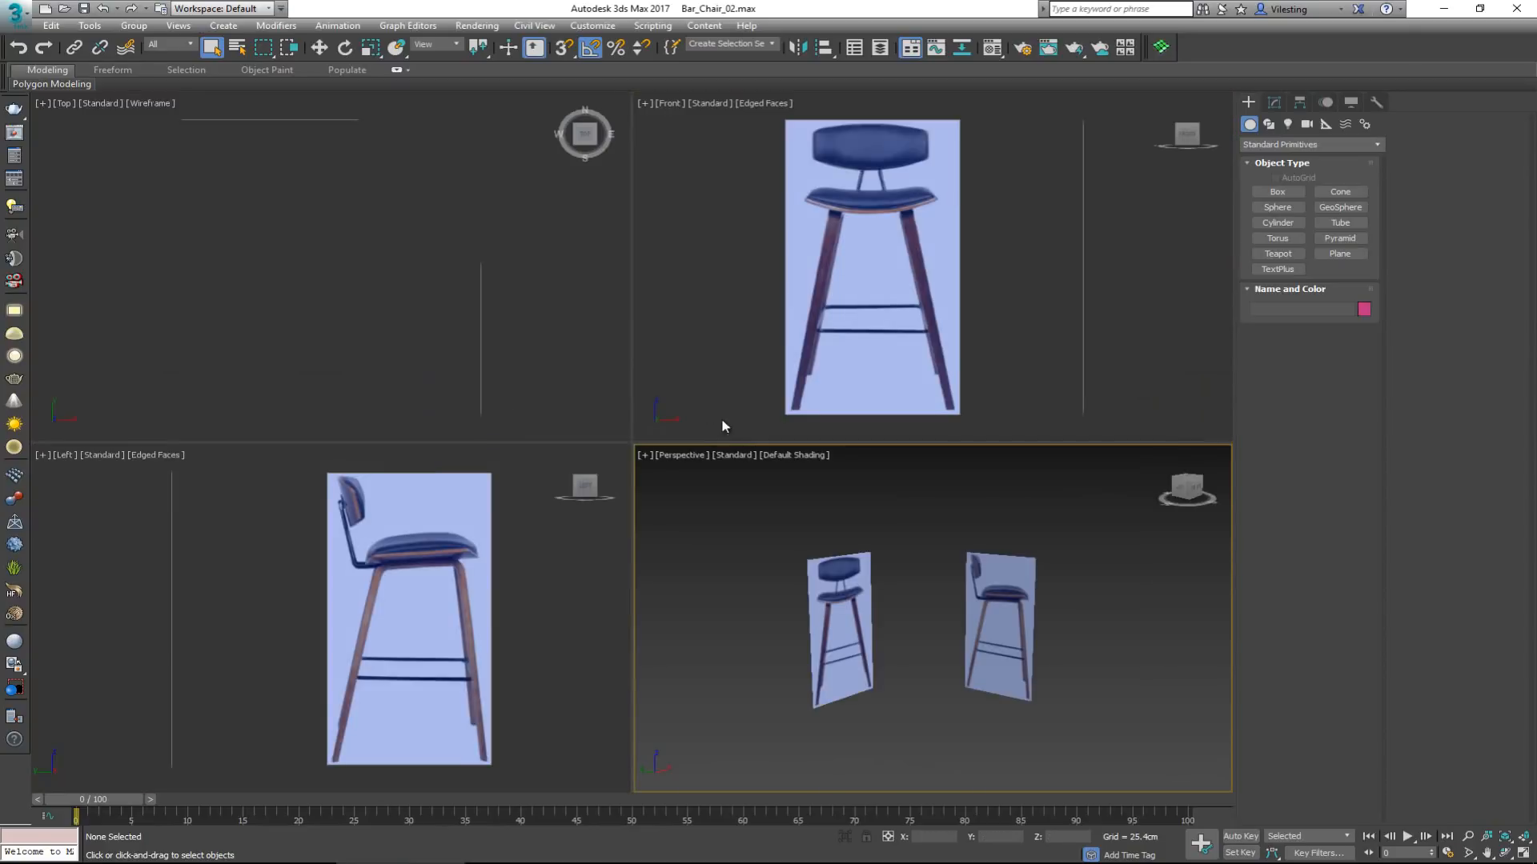
Draw a plane about 20 by 123 cm over the leg frame's upper bar in the left view, with 1 length and 1 width segment.
left_click(464, 566)
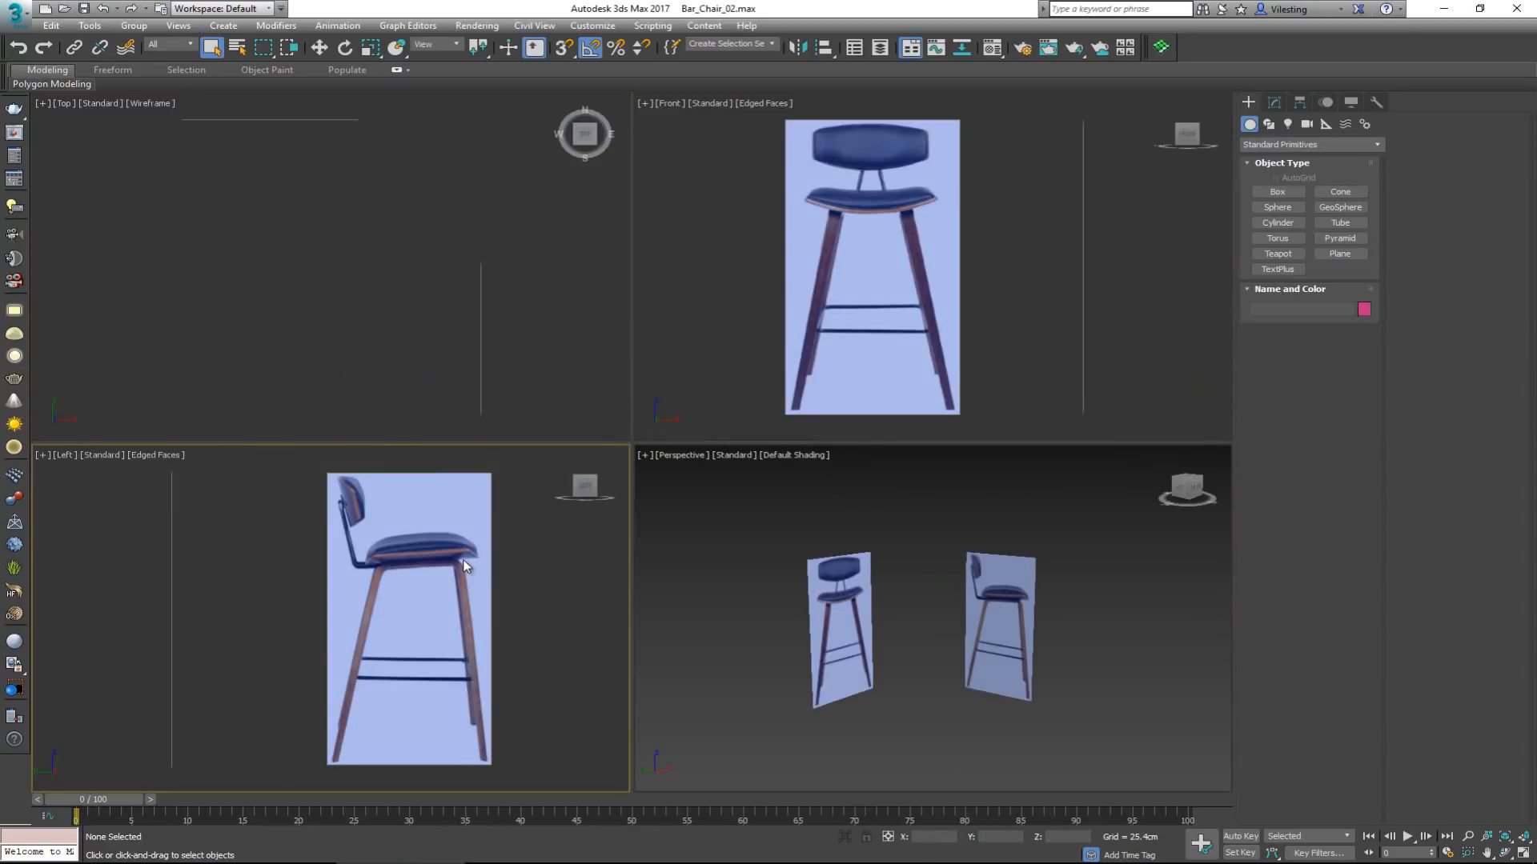
key("alt+w")
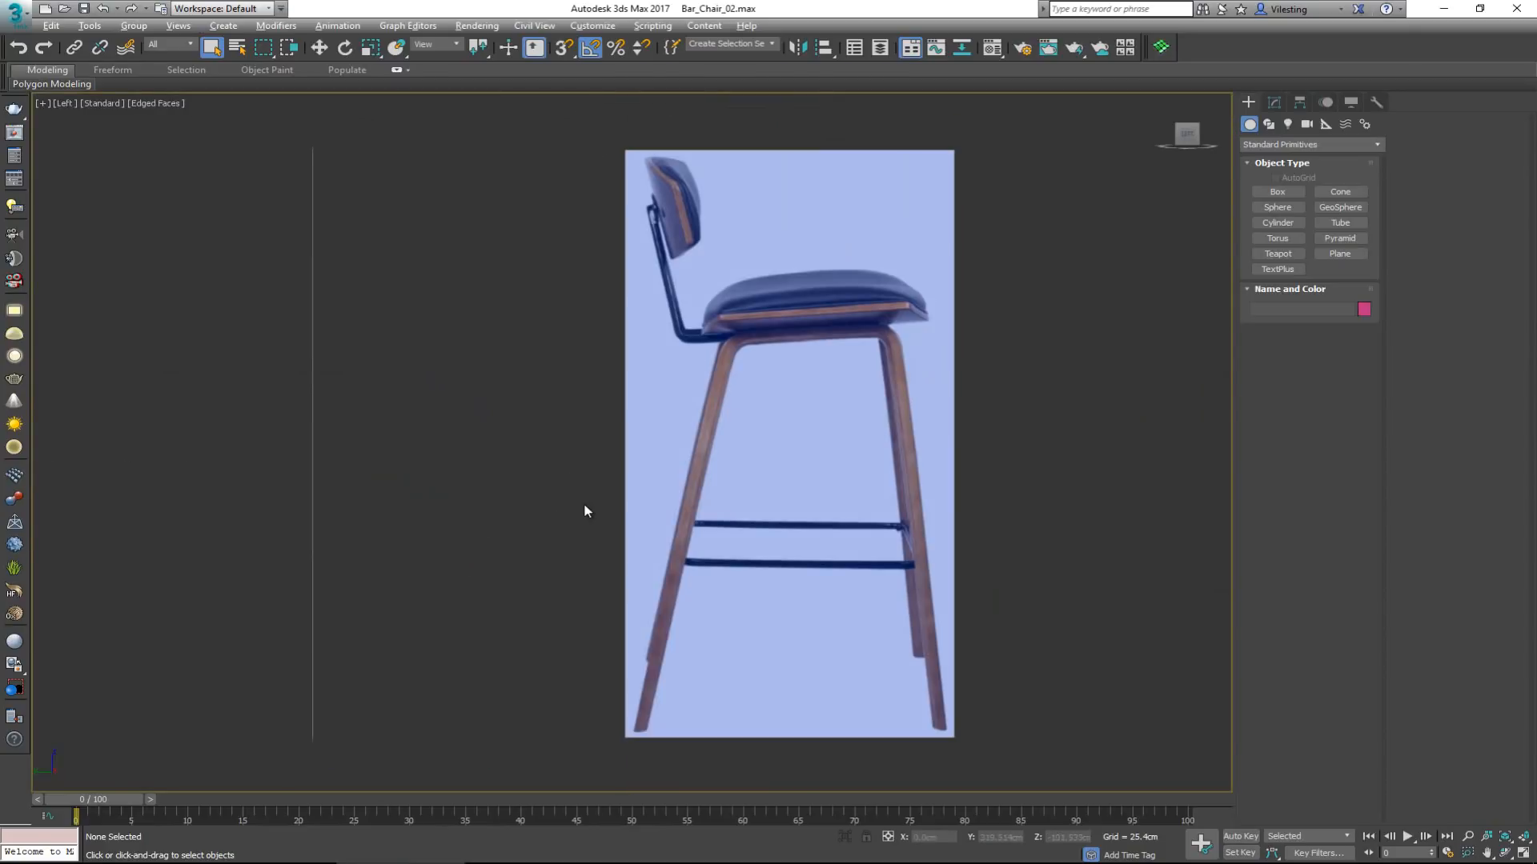
scroll(749, 412, "up", 3)
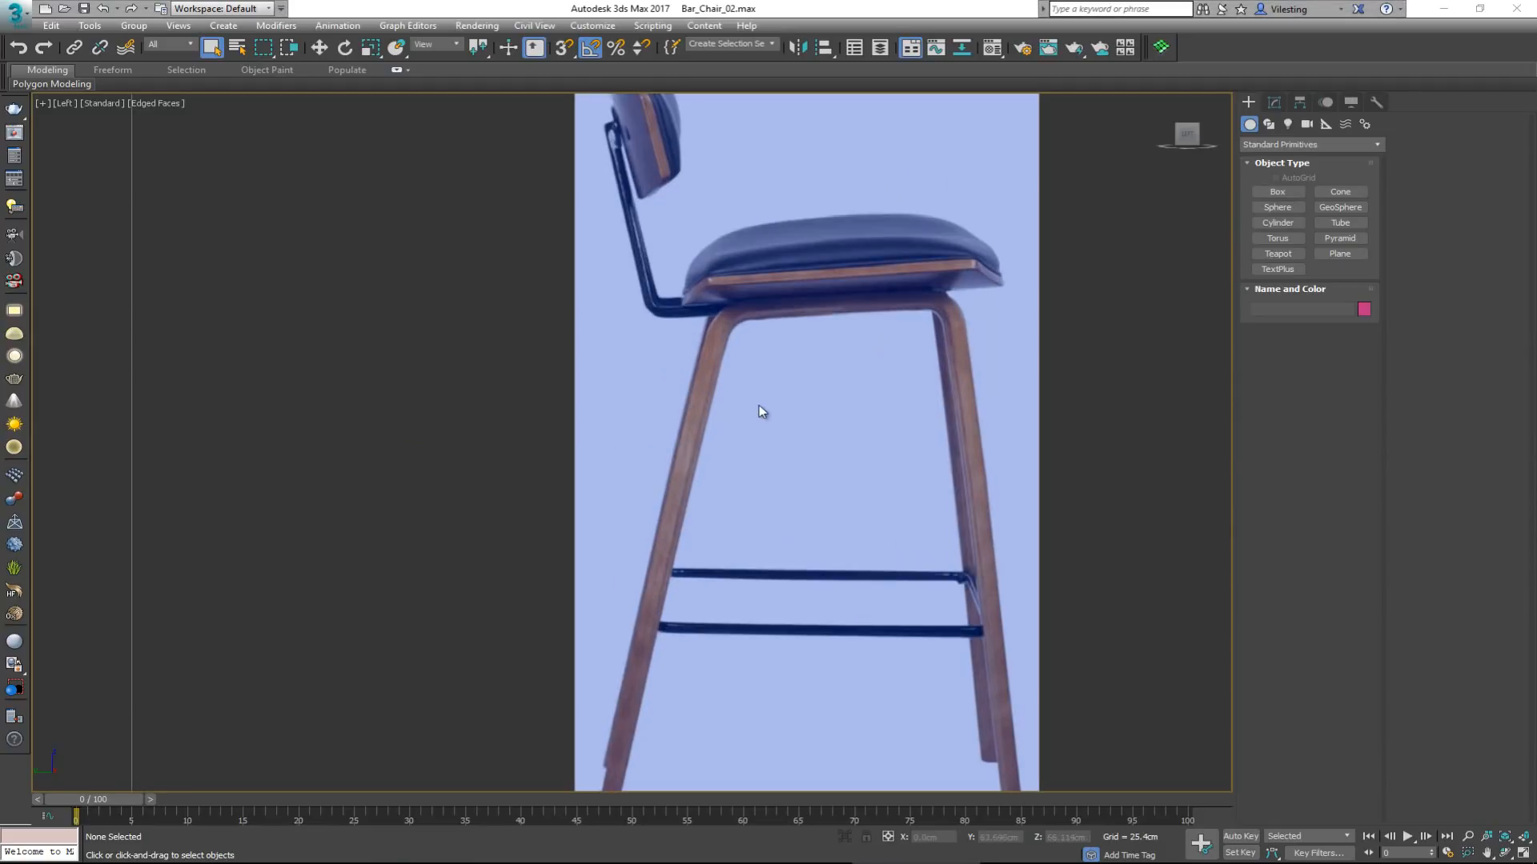
middle_click_drag(724, 387, 592, 320)
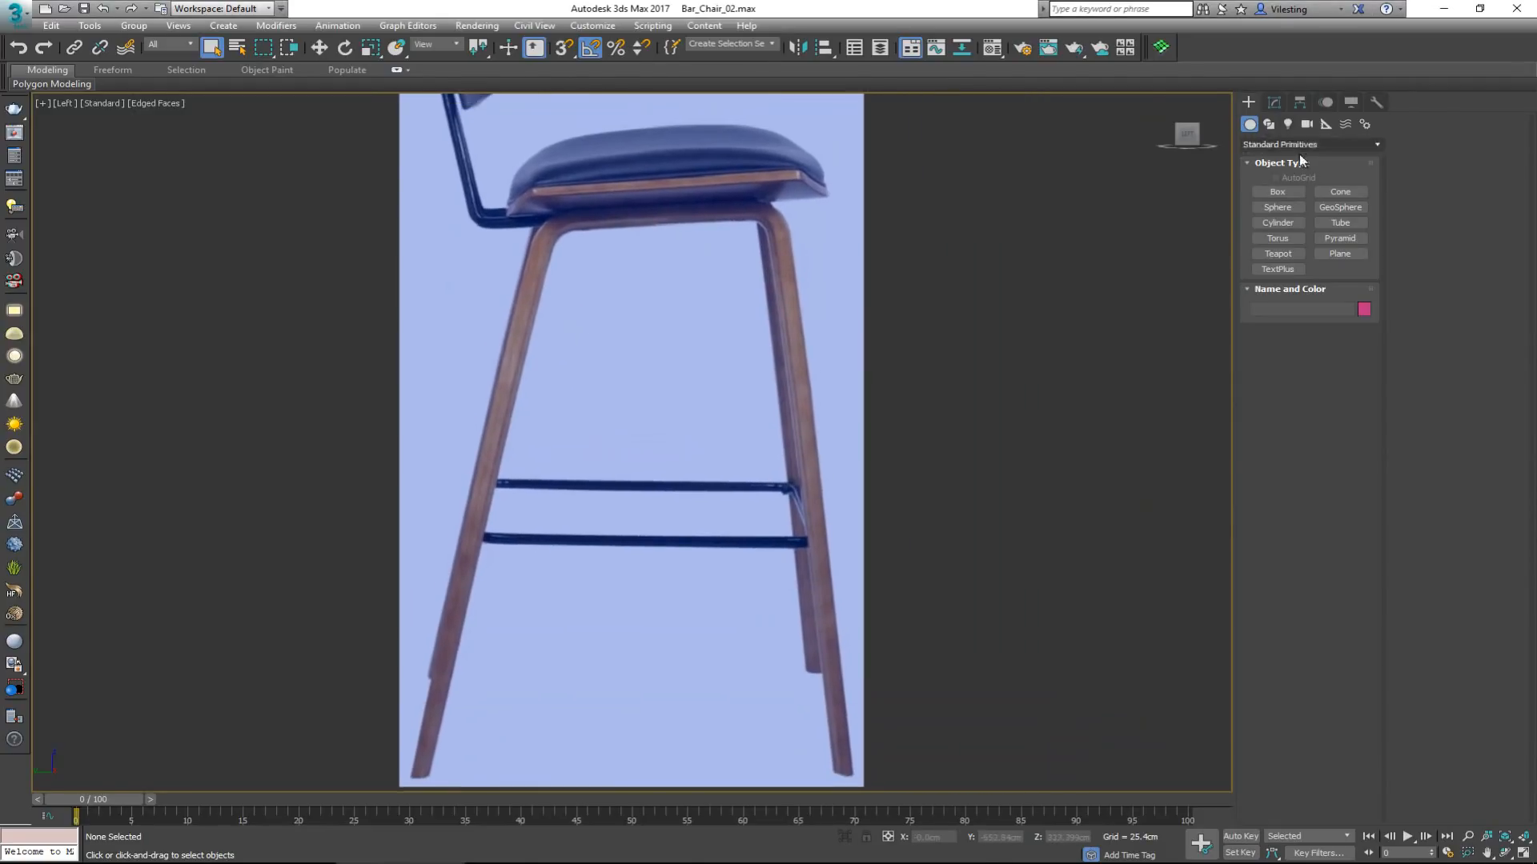
left_click(1341, 254)
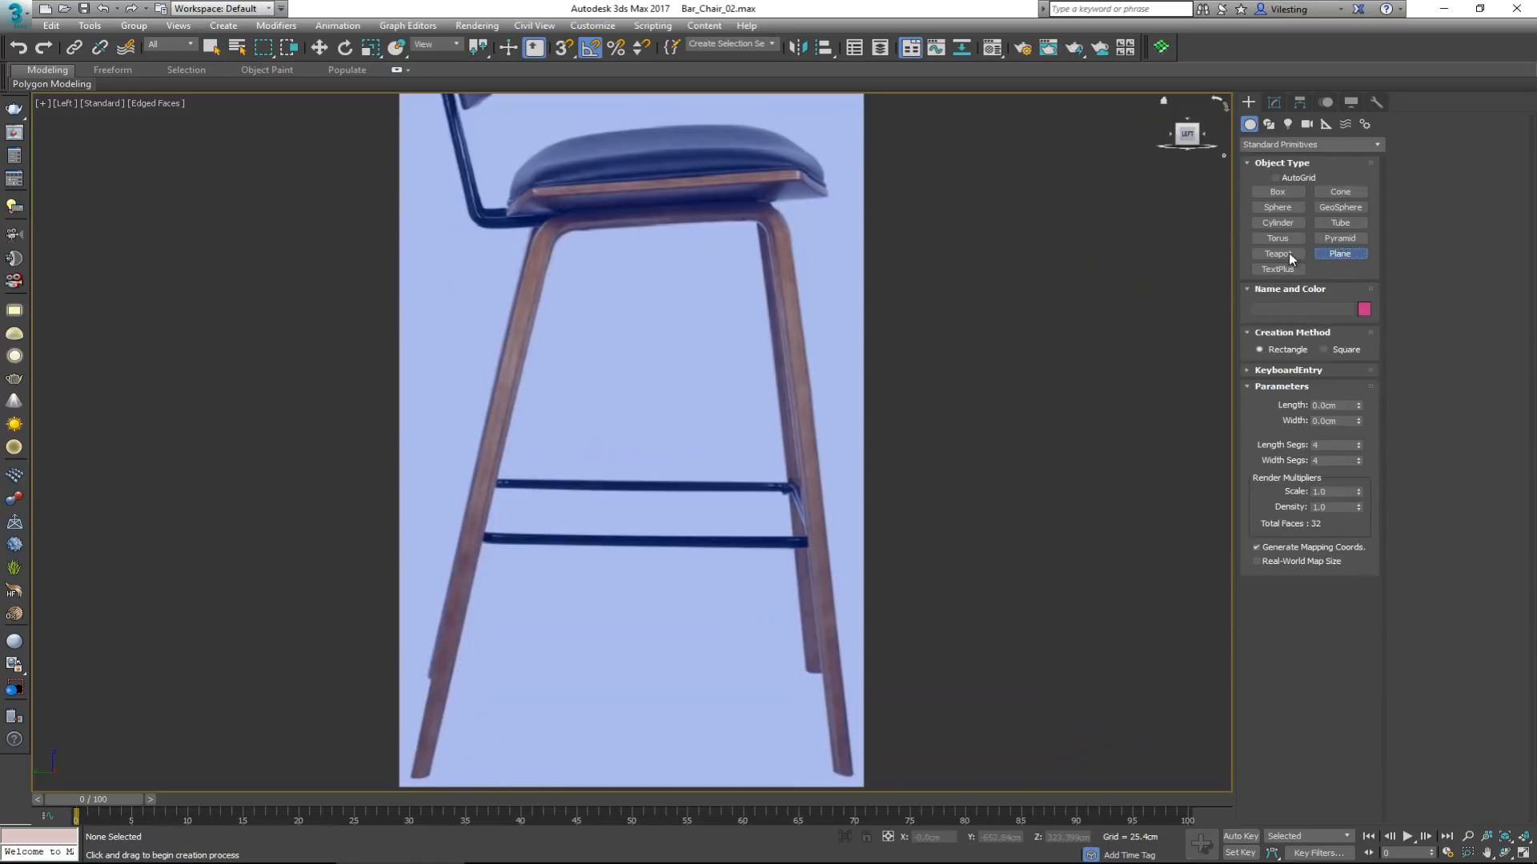
left_click_drag(649, 205, 757, 221)
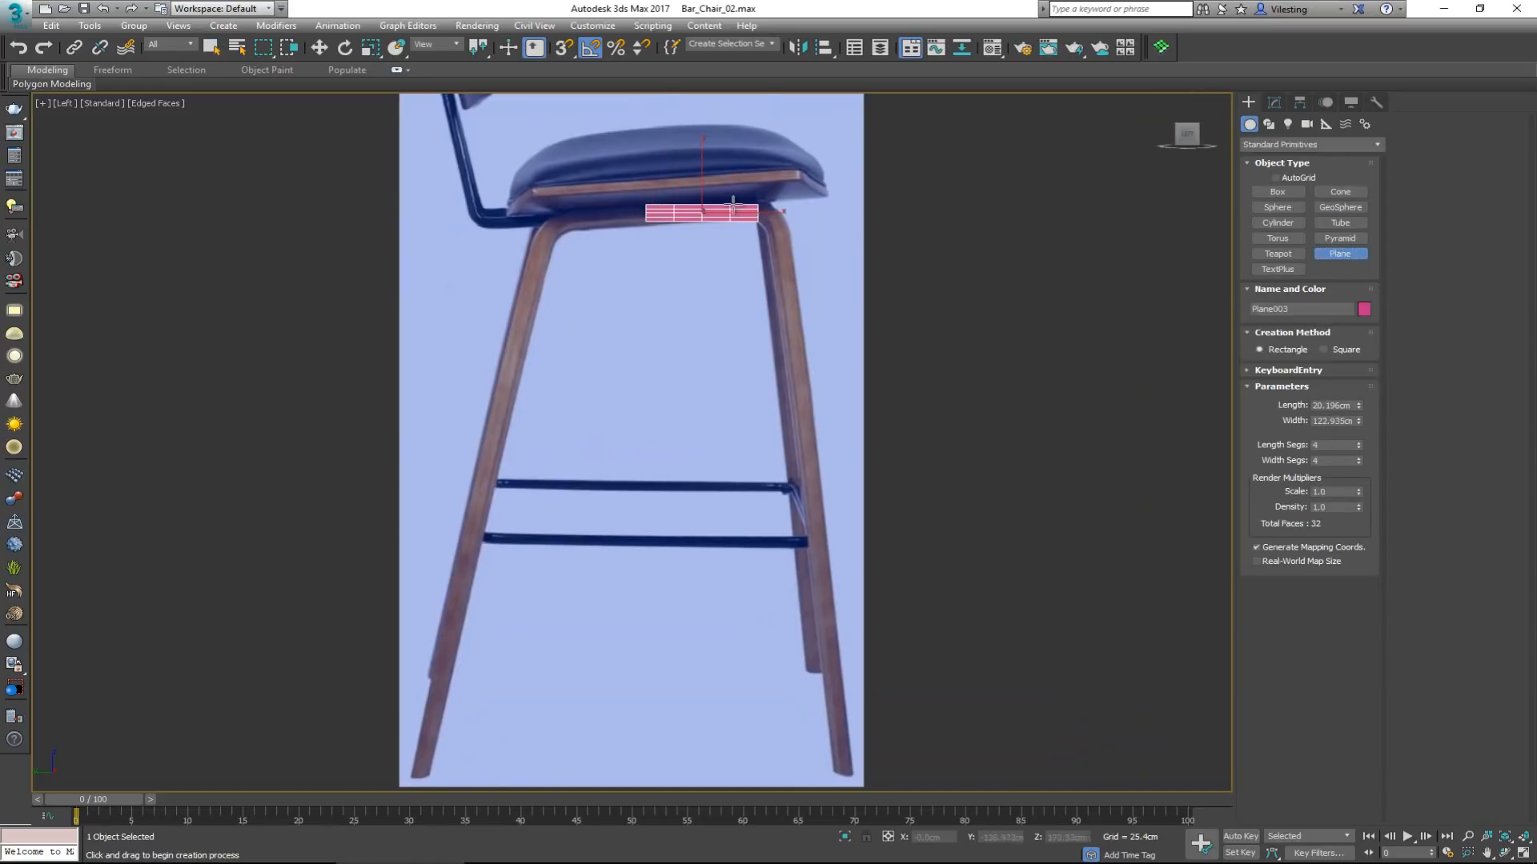
scroll(732, 212, "up", 5)
left_click_drag(1354, 446, 1358, 453)
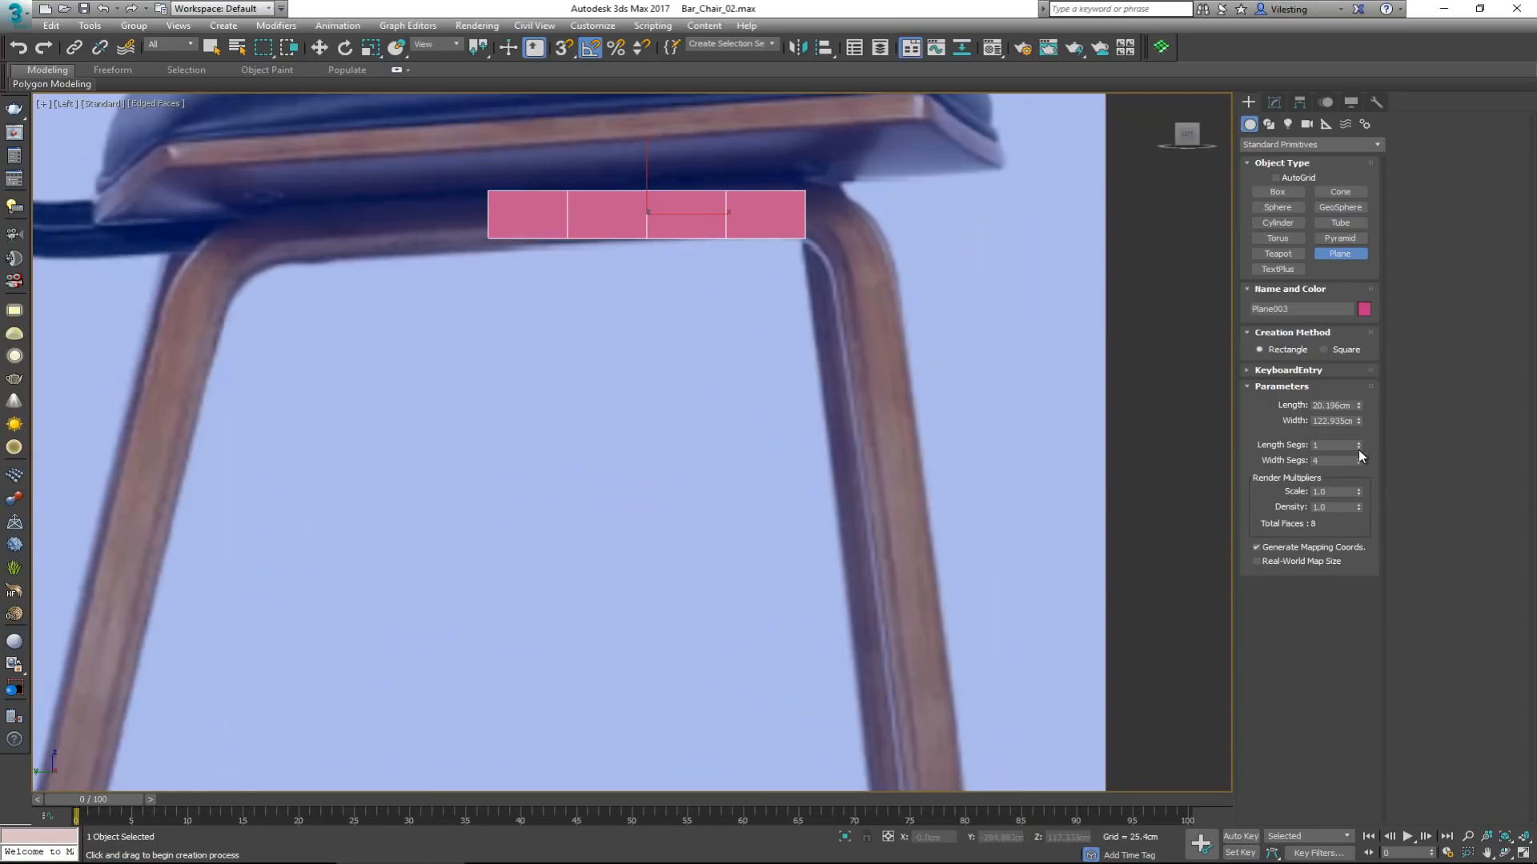
right_click(769, 224)
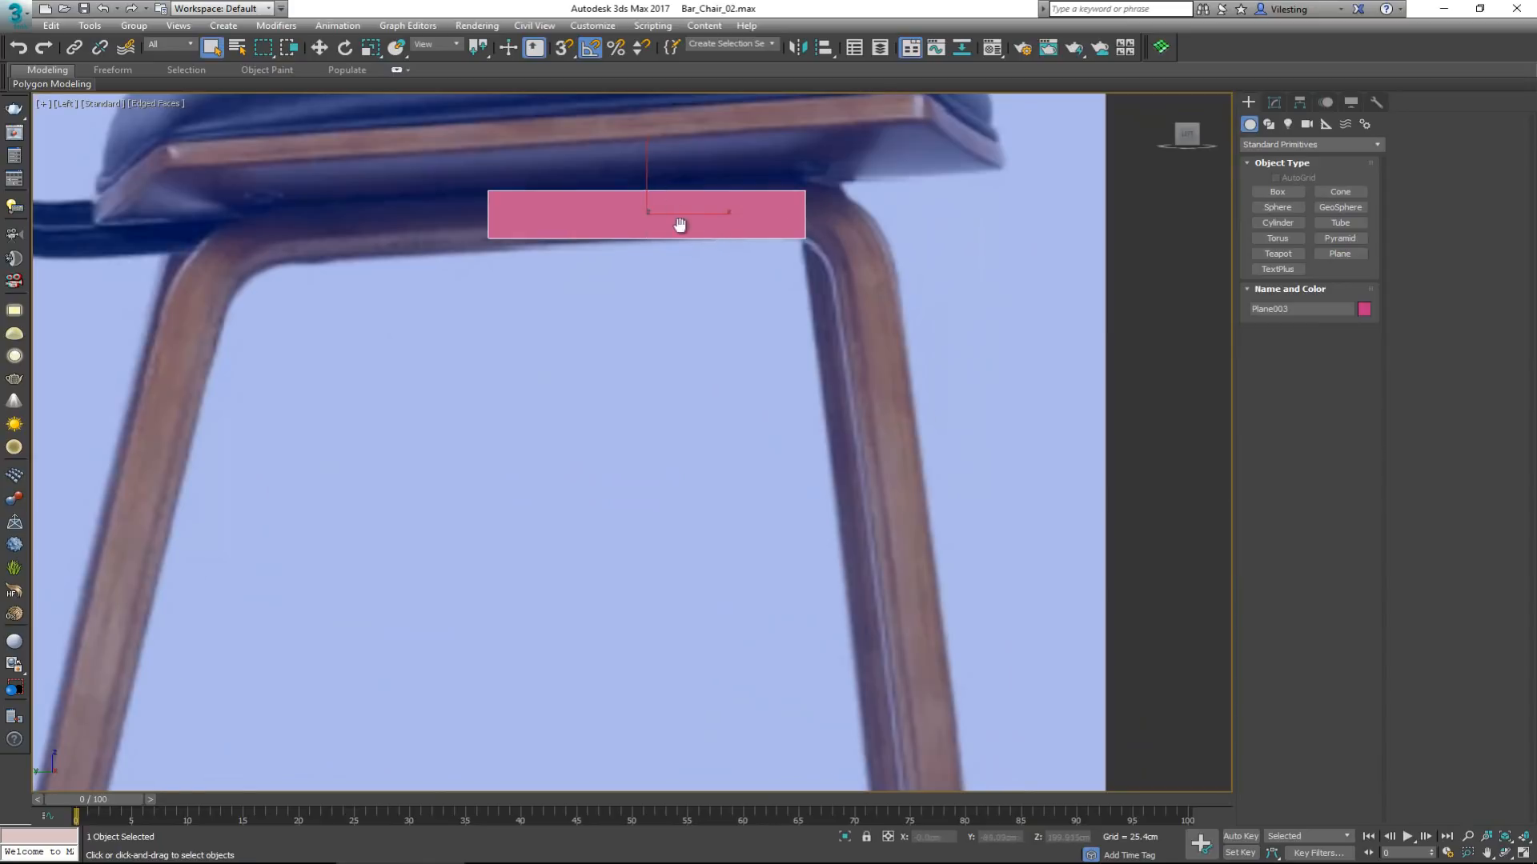
middle_click_drag(679, 224, 705, 321)
Convert the plane to an Editable Poly and make it see-through.
left_click(1273, 103)
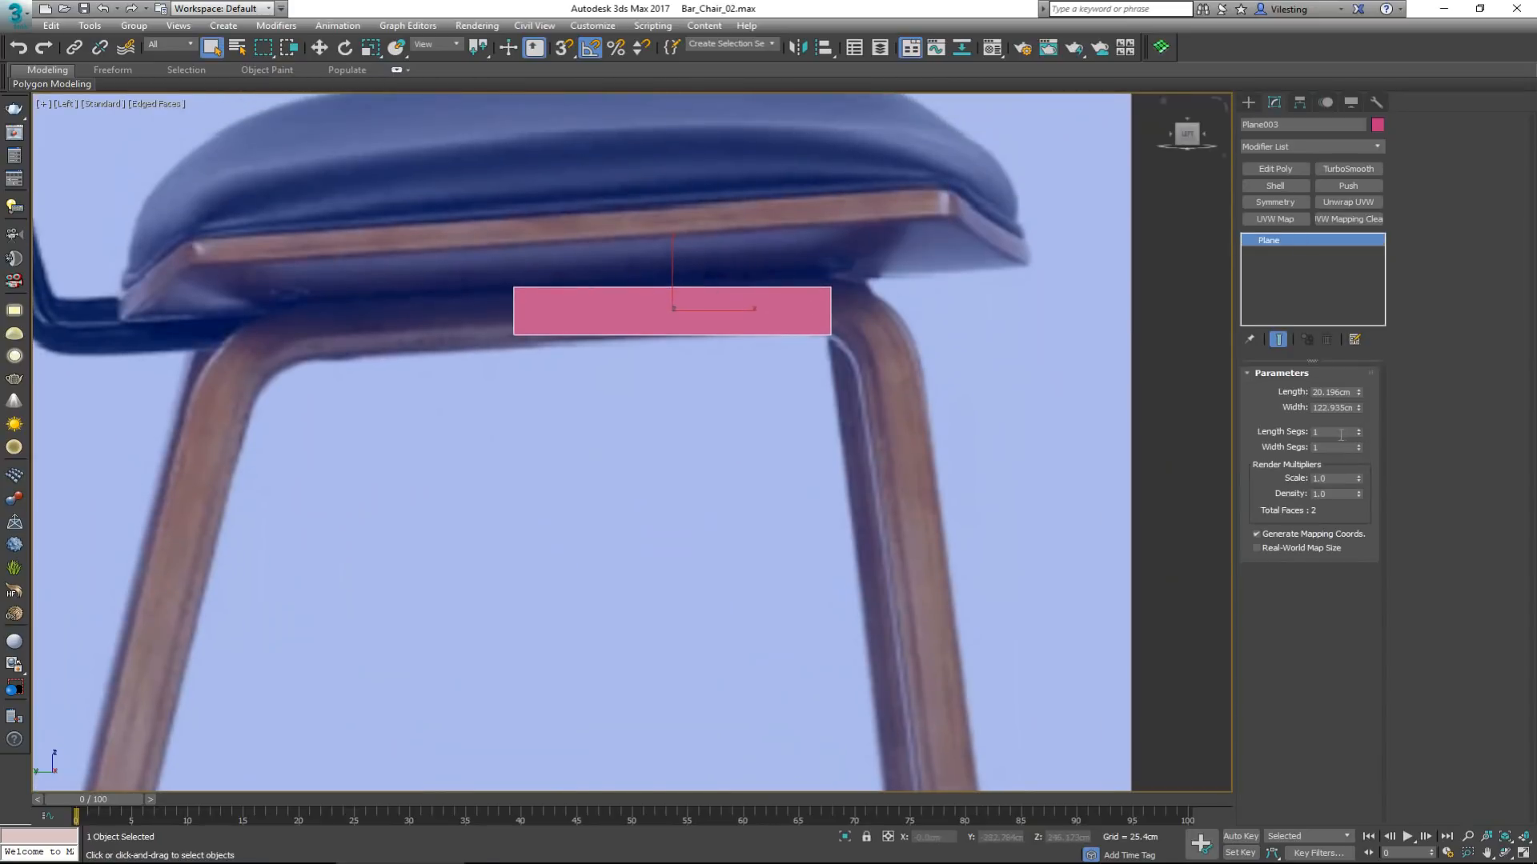
right_click(748, 302)
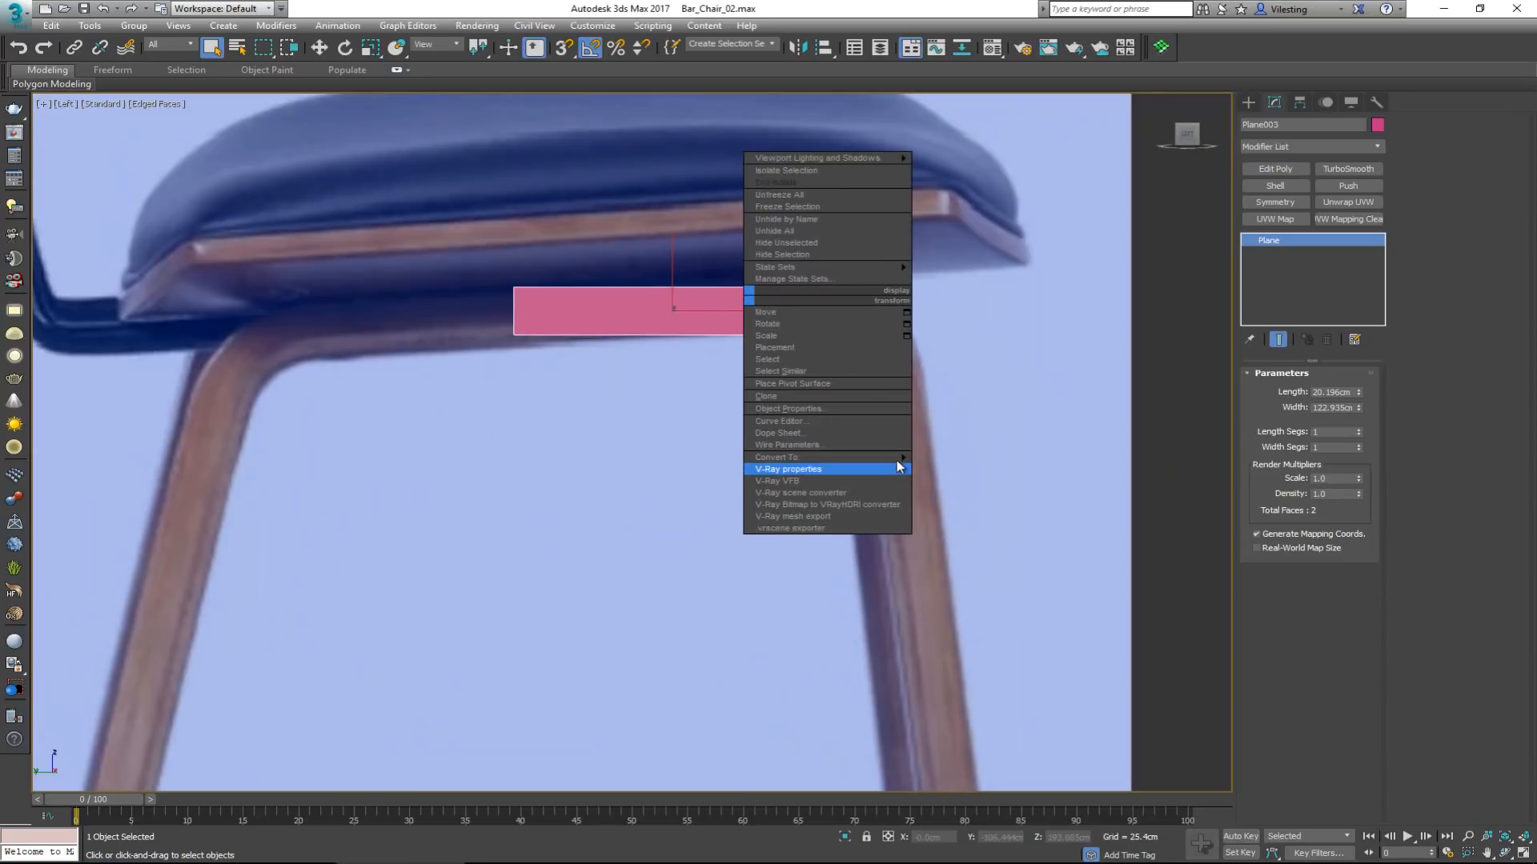
mouse_move(899, 461)
left_click(1001, 470)
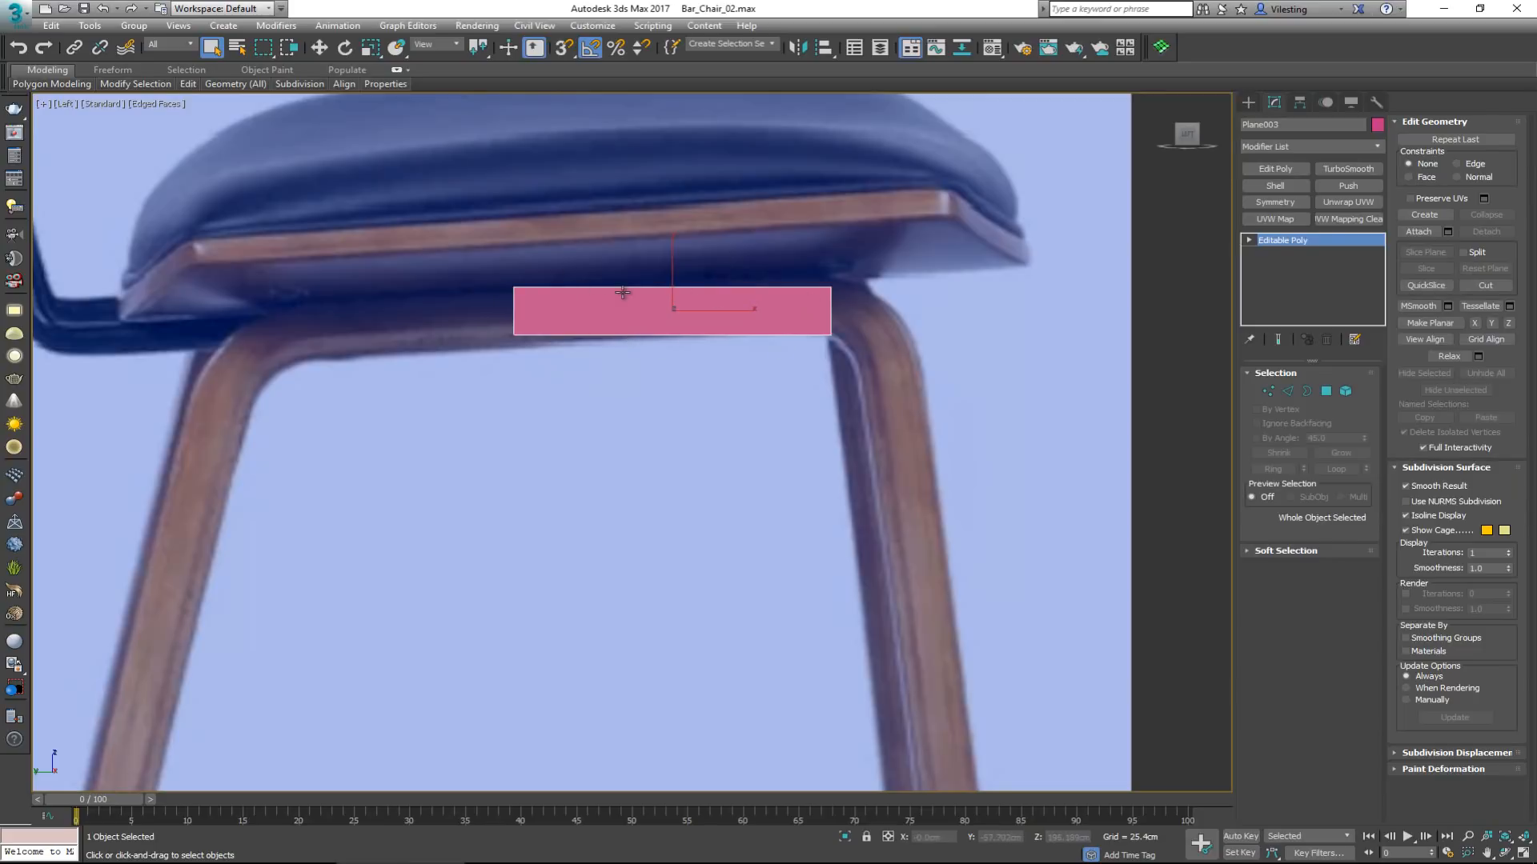
key("alt+x")
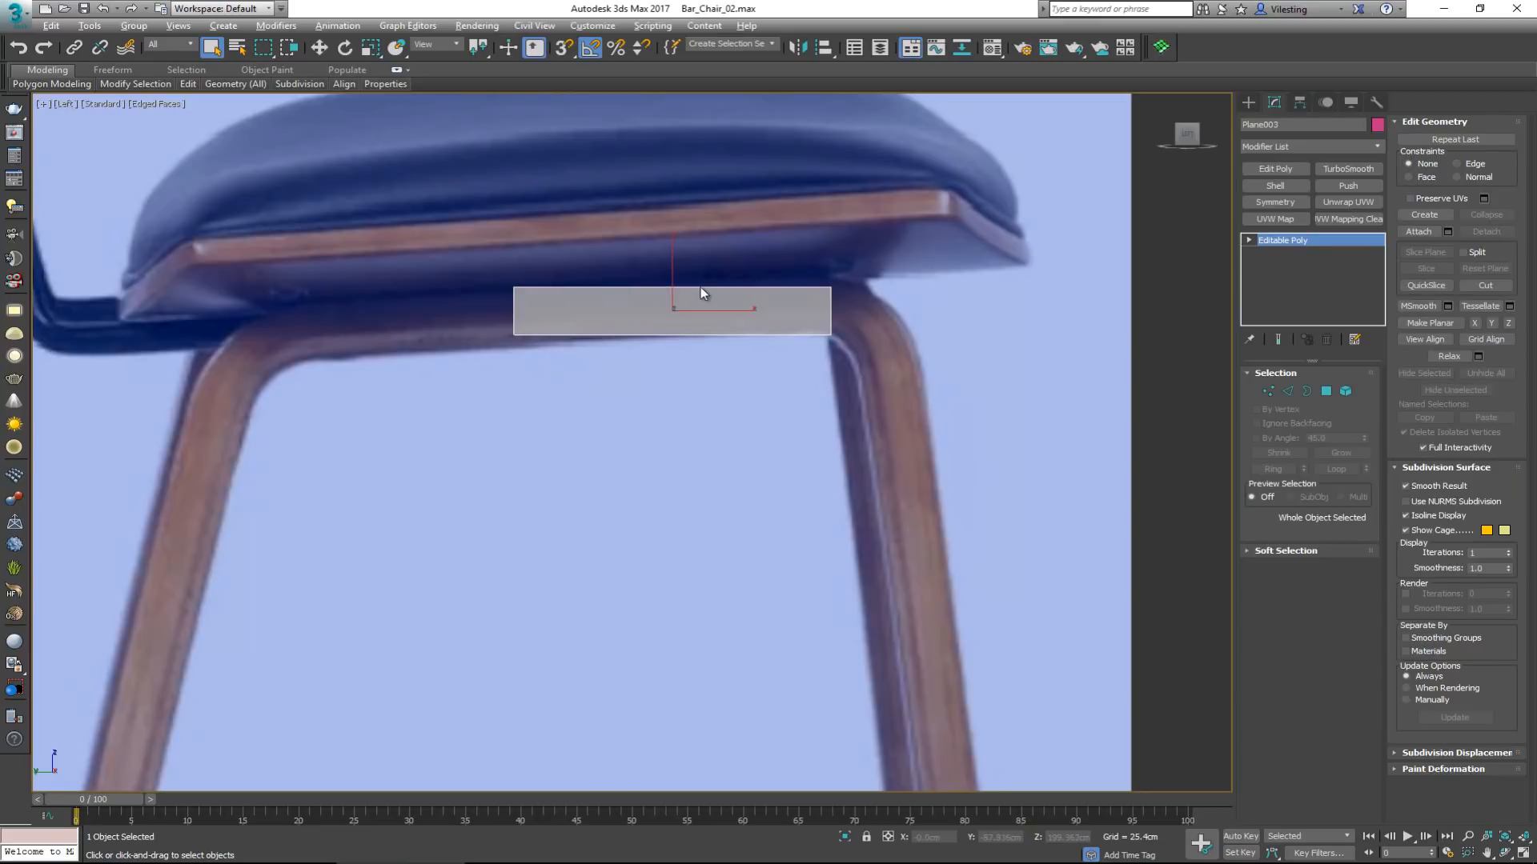
Move the plane's vertices to match the slanted upper bar of the leg frame, with angled ends at both bends.
key("1")
left_click_drag(480, 268, 584, 377)
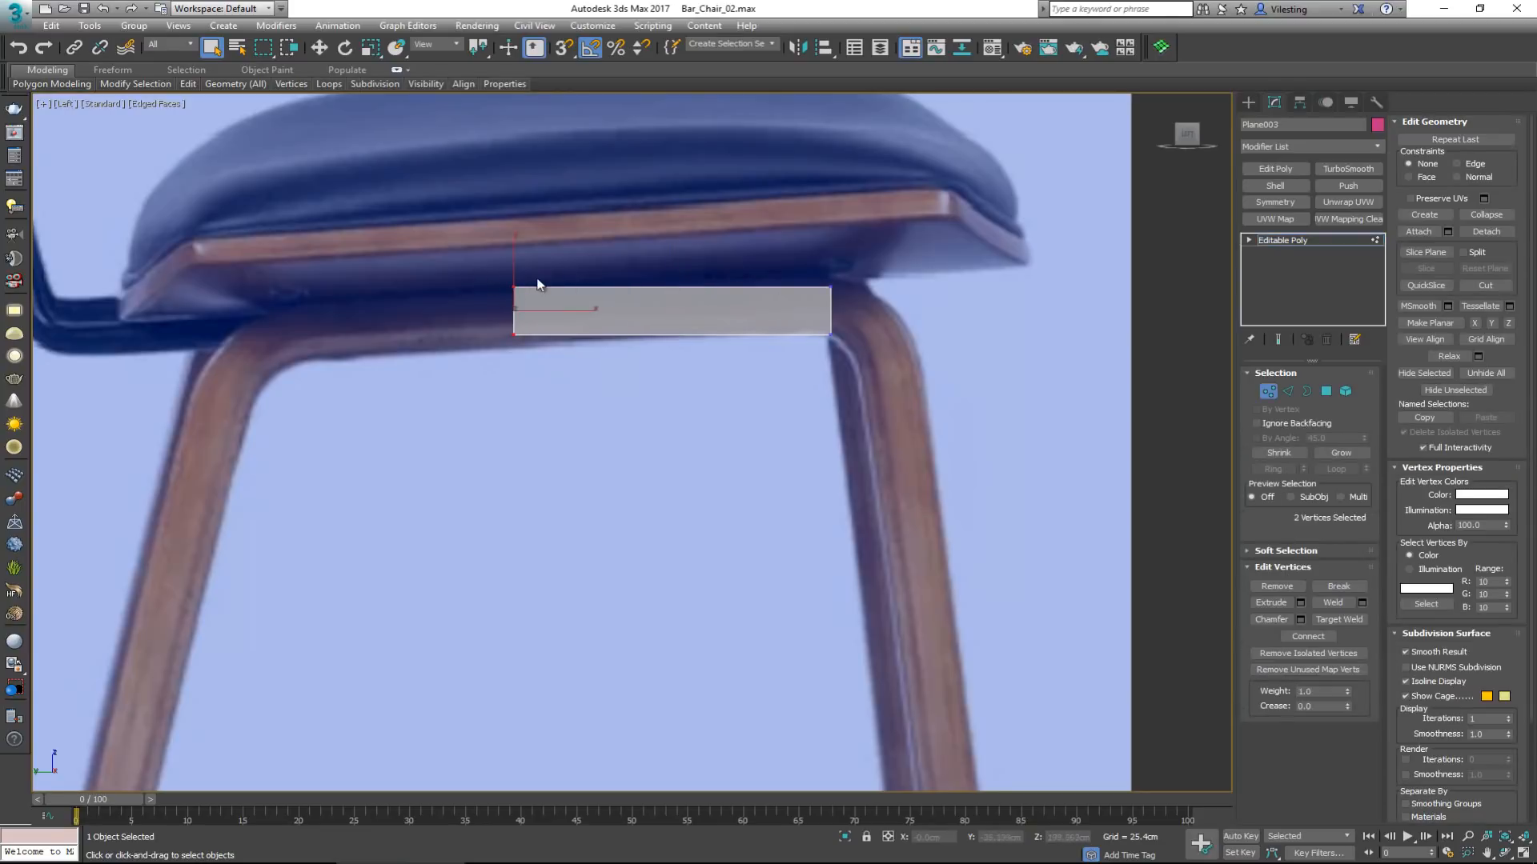
key("w")
left_click_drag(541, 287, 263, 305)
left_click(267, 325)
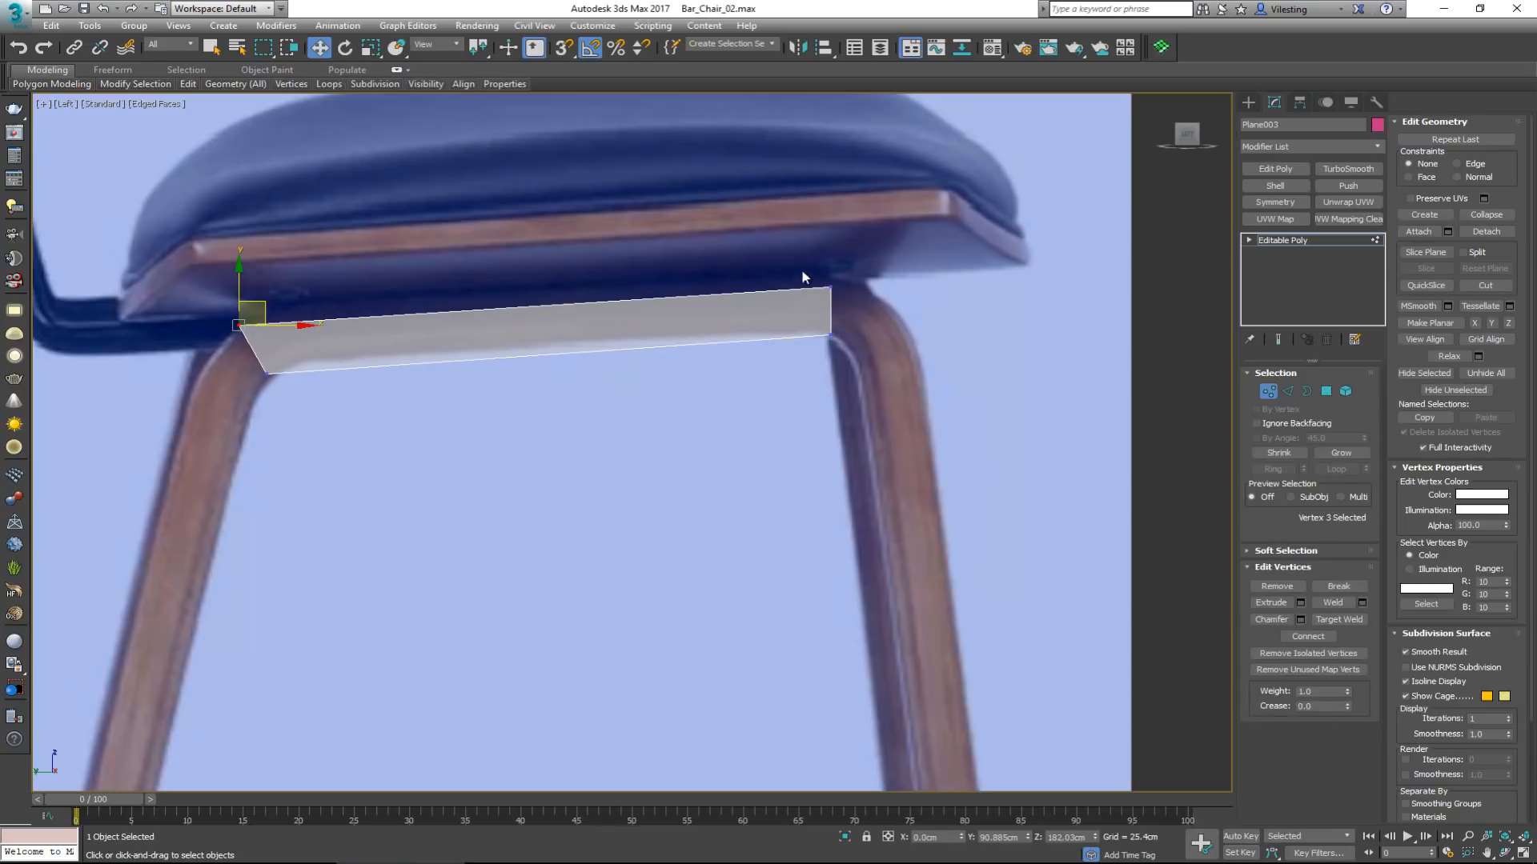
left_click(831, 286)
left_click_drag(859, 272, 900, 263)
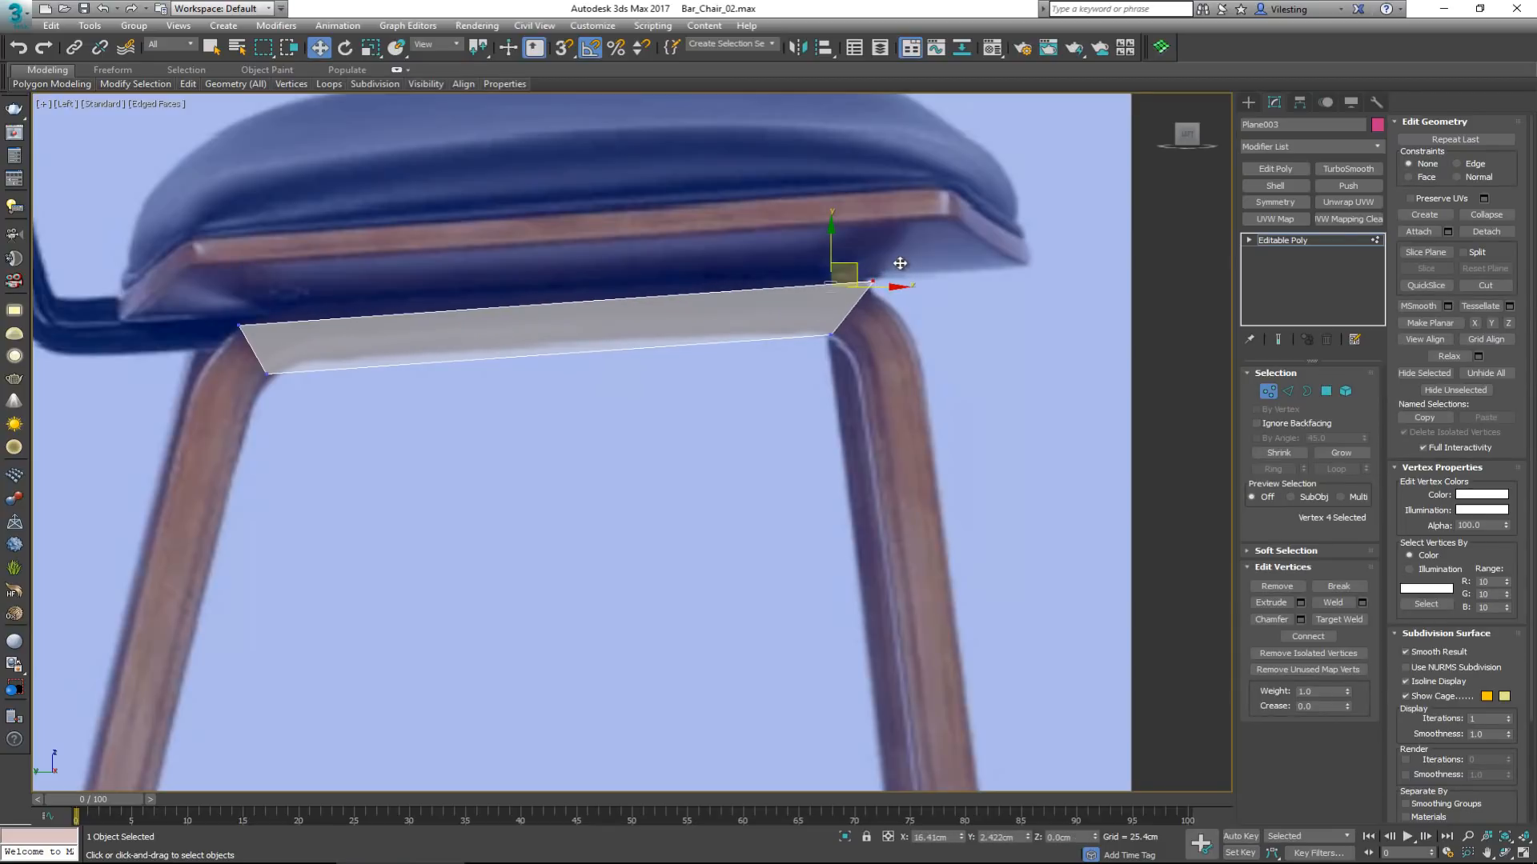
left_click(267, 373)
left_click_drag(314, 352, 317, 348)
Extend the plane's front end edge around the front bend and rotate it to align with the front leg.
key("2")
left_click(848, 314)
scroll(897, 337, "down", 3)
middle_click_drag(898, 323, 773, 270)
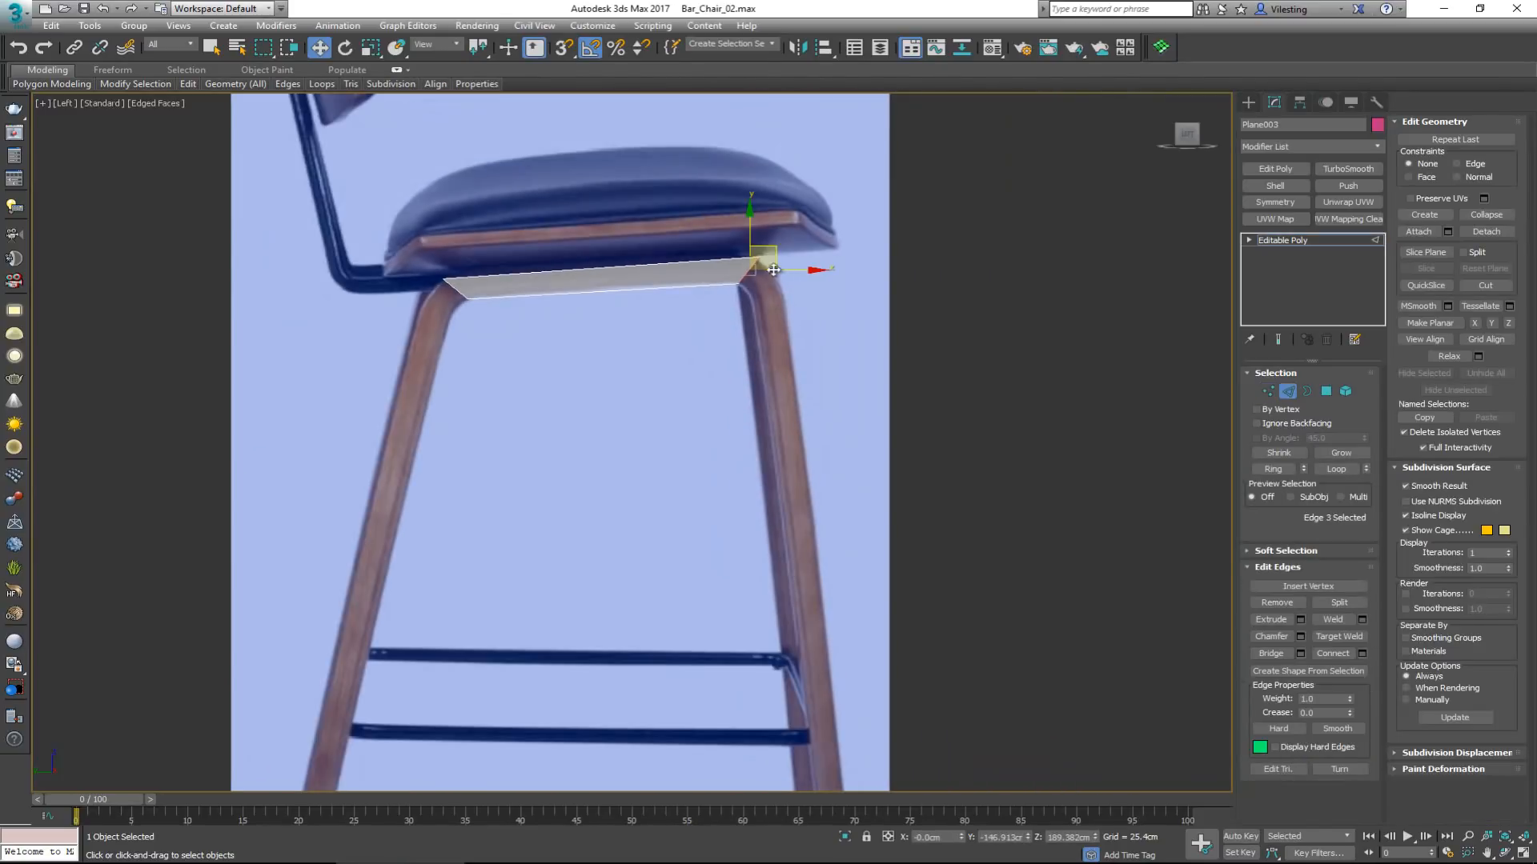
left_click_drag(777, 249, 750, 317, "shift")
scroll(798, 294, "up", 4)
key("e")
key("w")
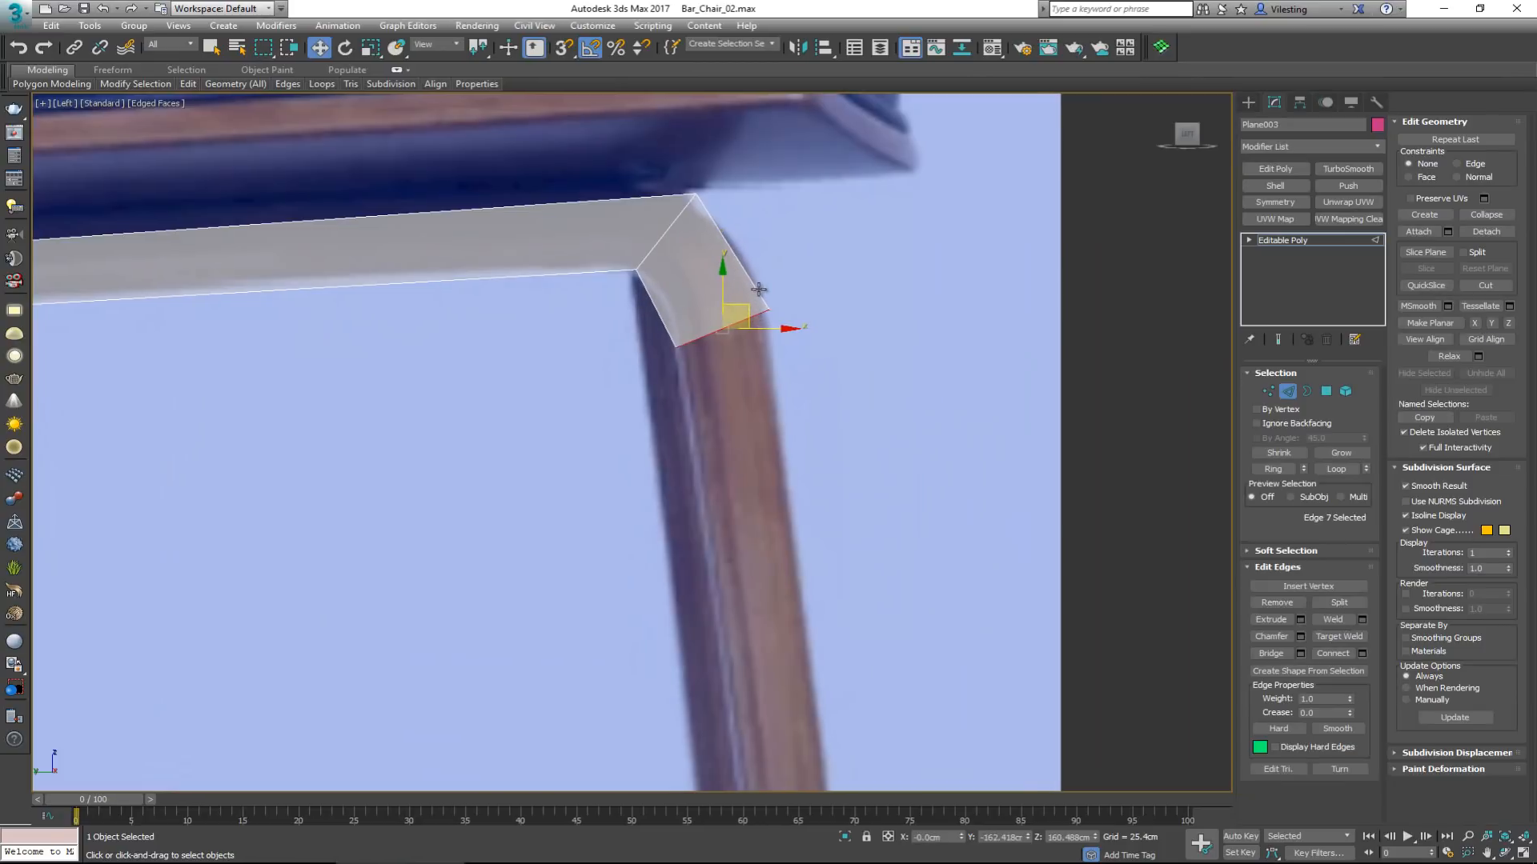
Extend the edge below the front bend along the front leg down to its foot.
scroll(733, 236, "down", 5)
middle_click_drag(743, 221, 731, 151)
scroll(730, 149, "down", 2)
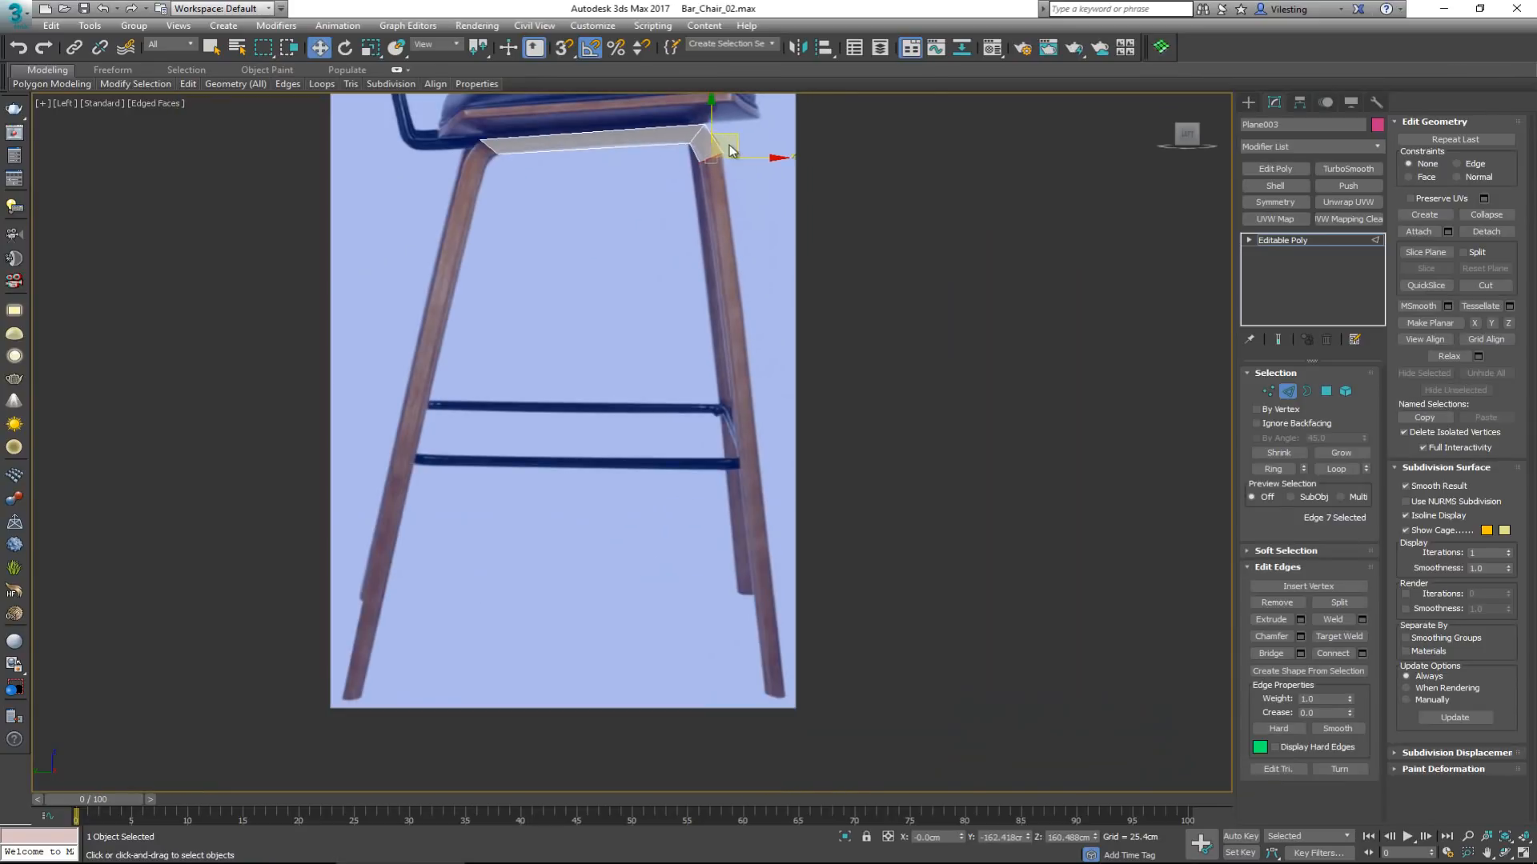
left_click_drag(736, 153, 795, 676, "shift")
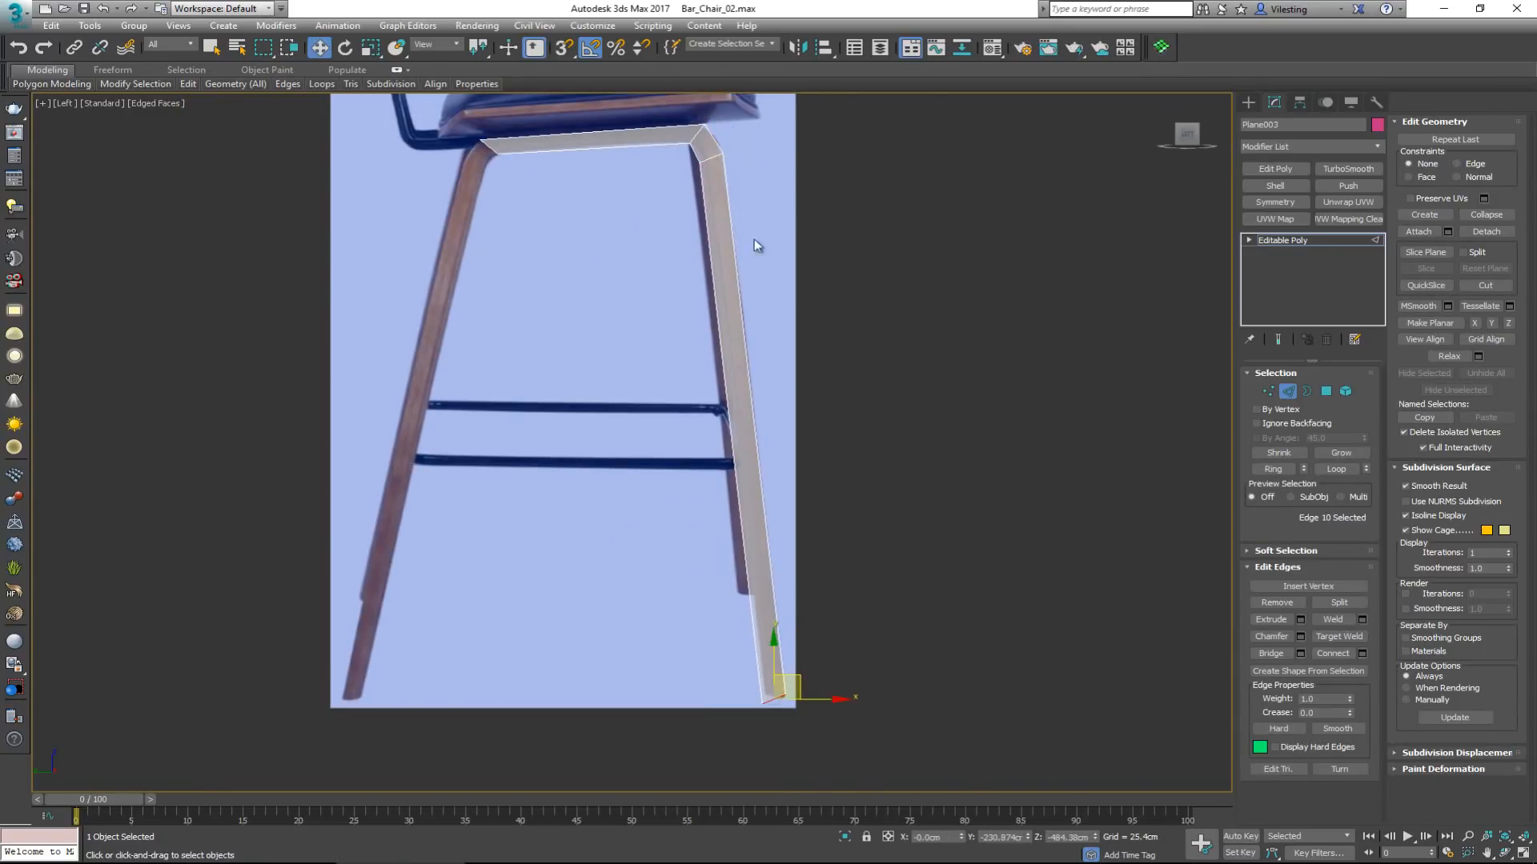
Extend the plane's rear end edge around the rear bend and rotate it about 25° to align with the rear leg.
left_click(490, 146)
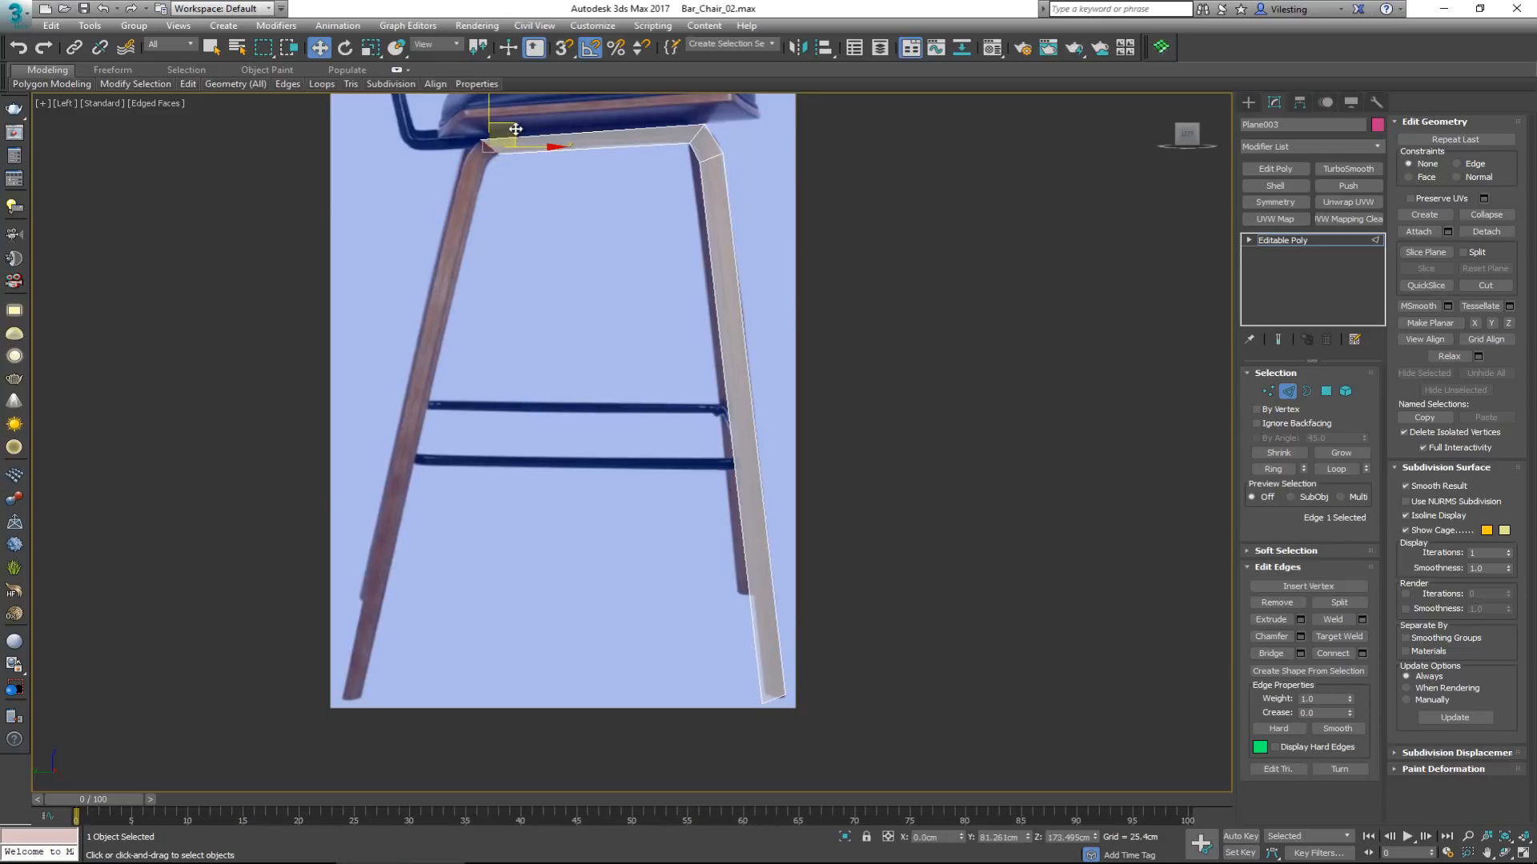
left_click_drag(510, 130, 498, 150, "shift")
scroll(499, 150, "up", 5)
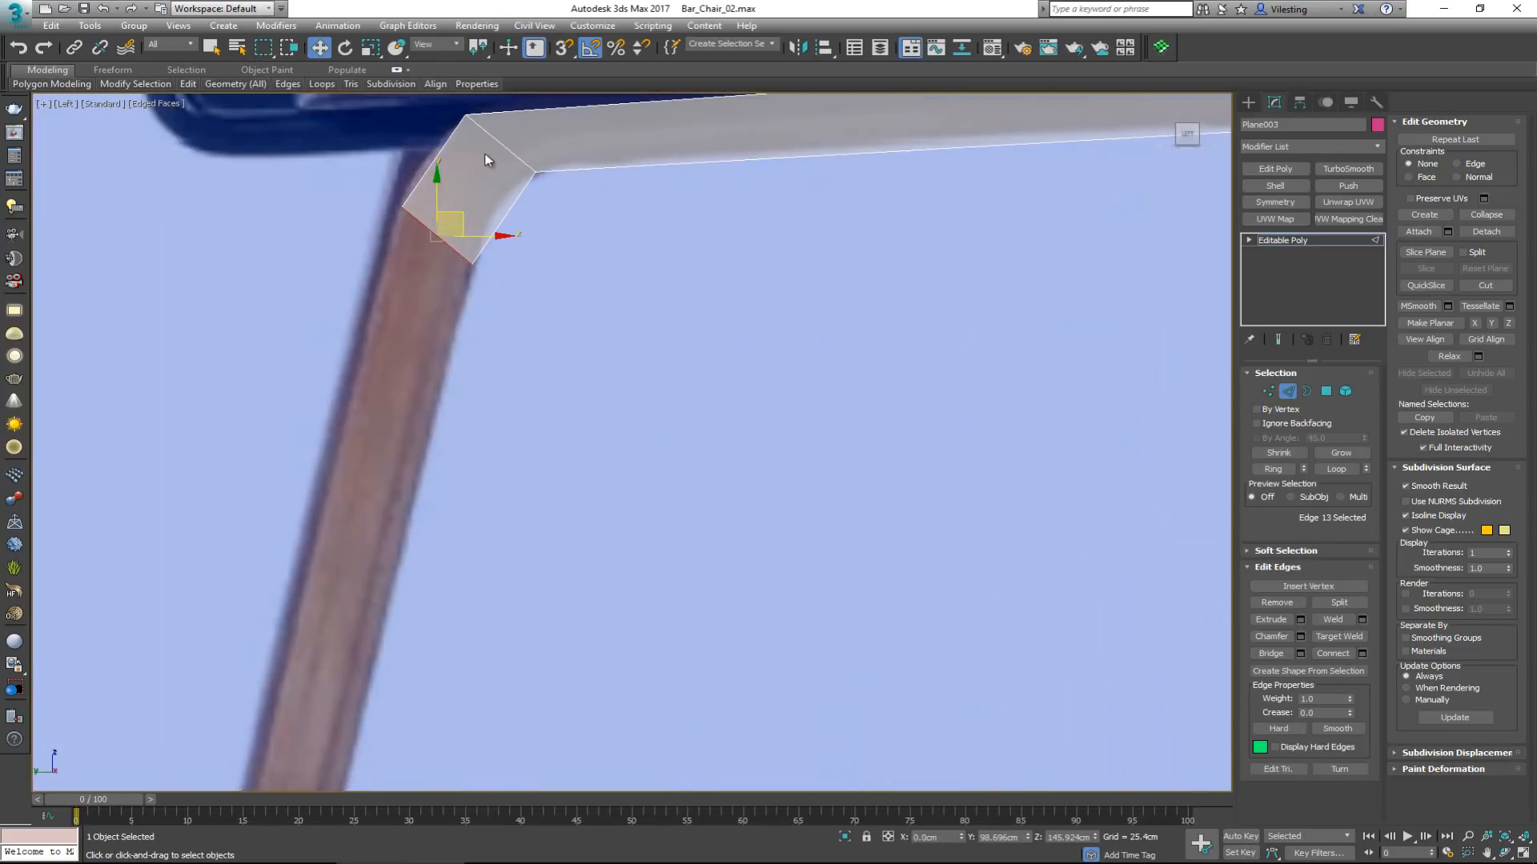
key("e")
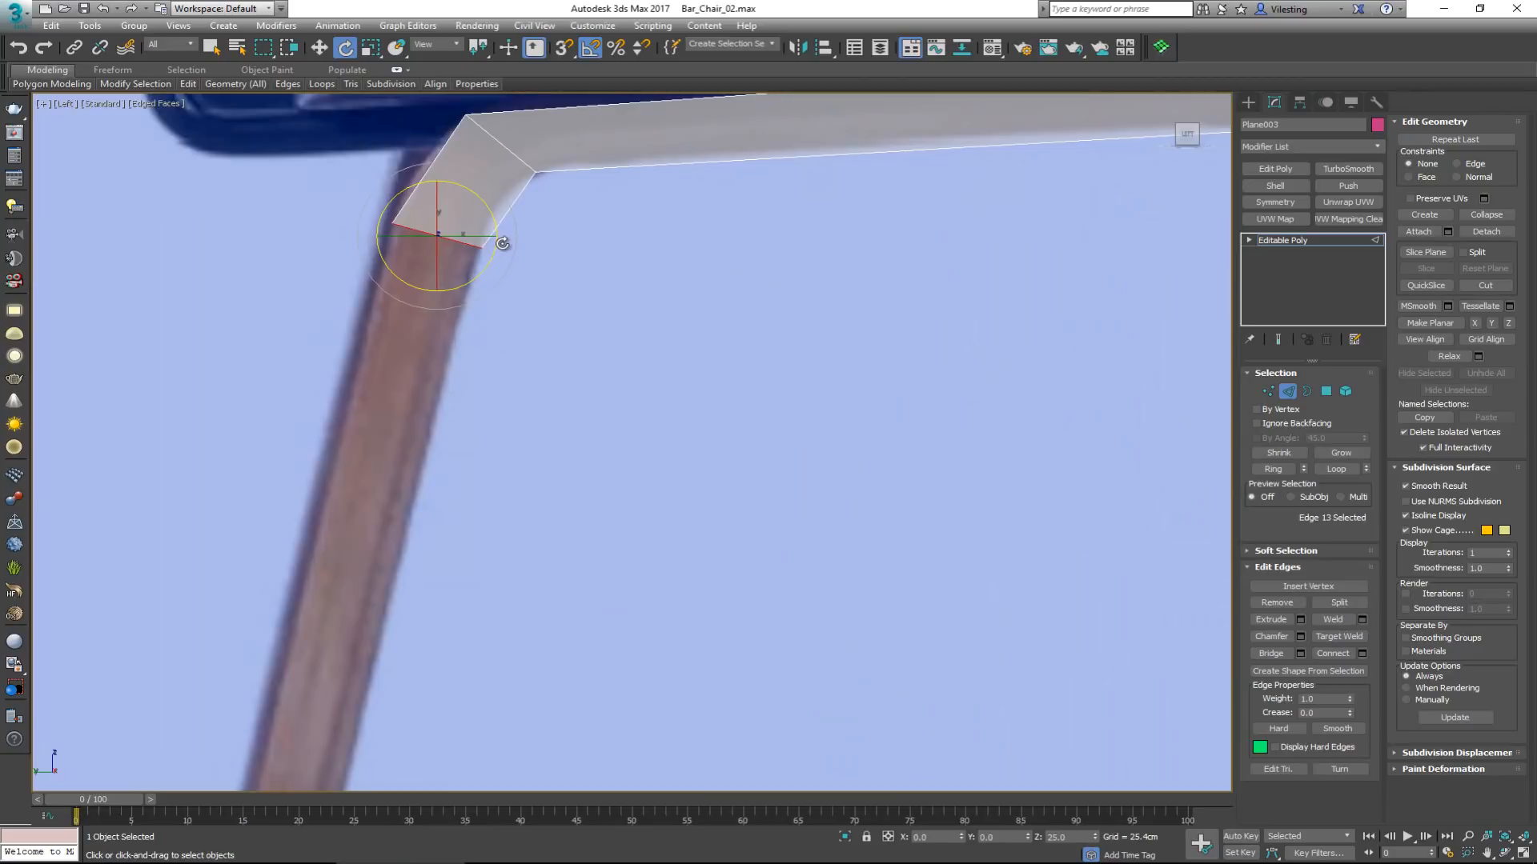
Extend the edge below the rear bend along the rear leg down to its foot.
scroll(503, 244, "down", 6)
key("w")
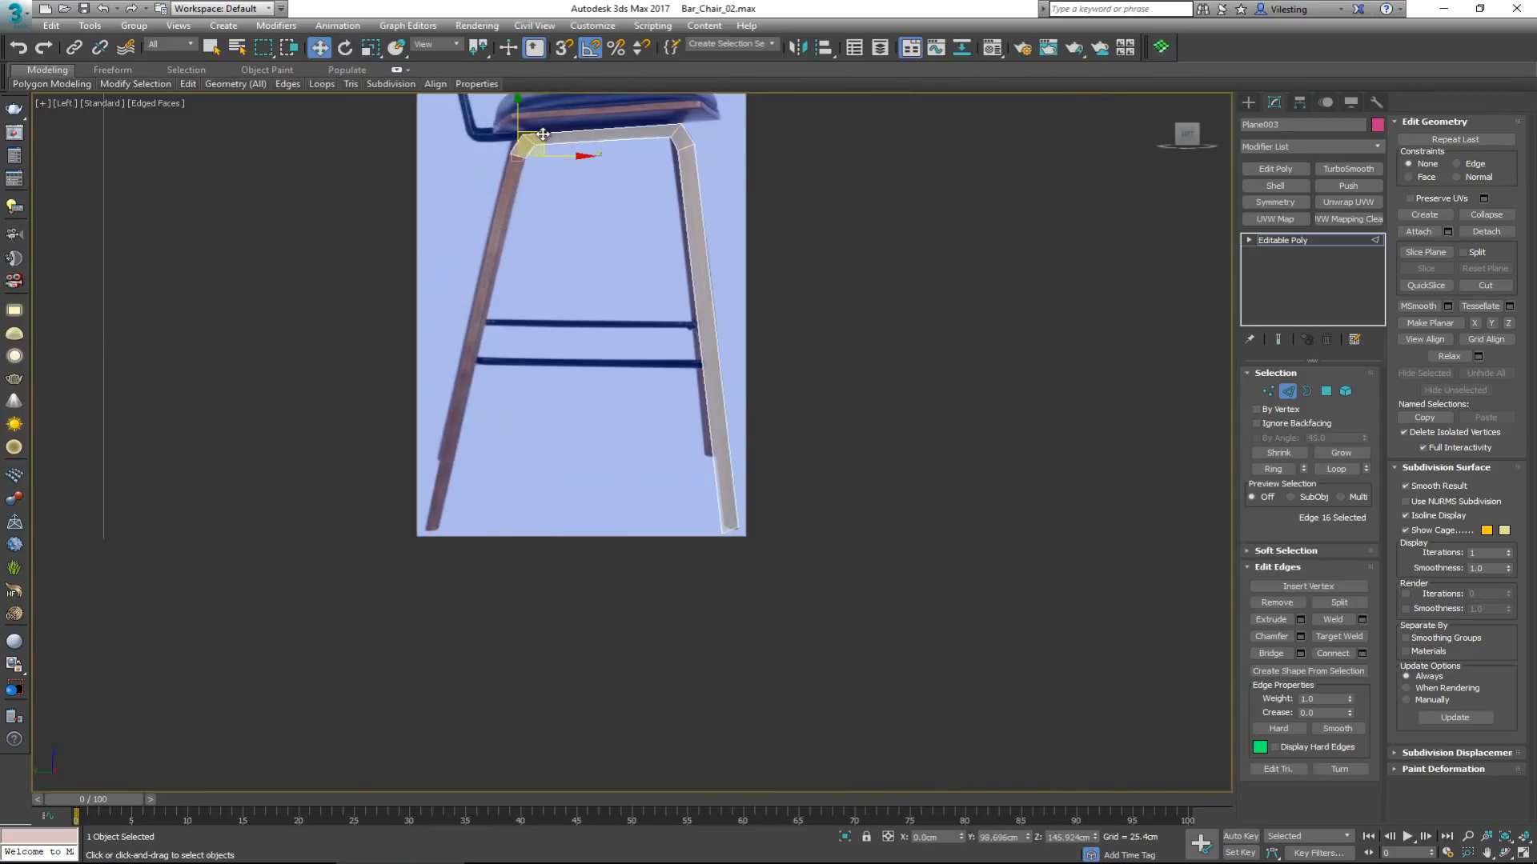
left_click_drag(543, 134, 454, 508, "shift")
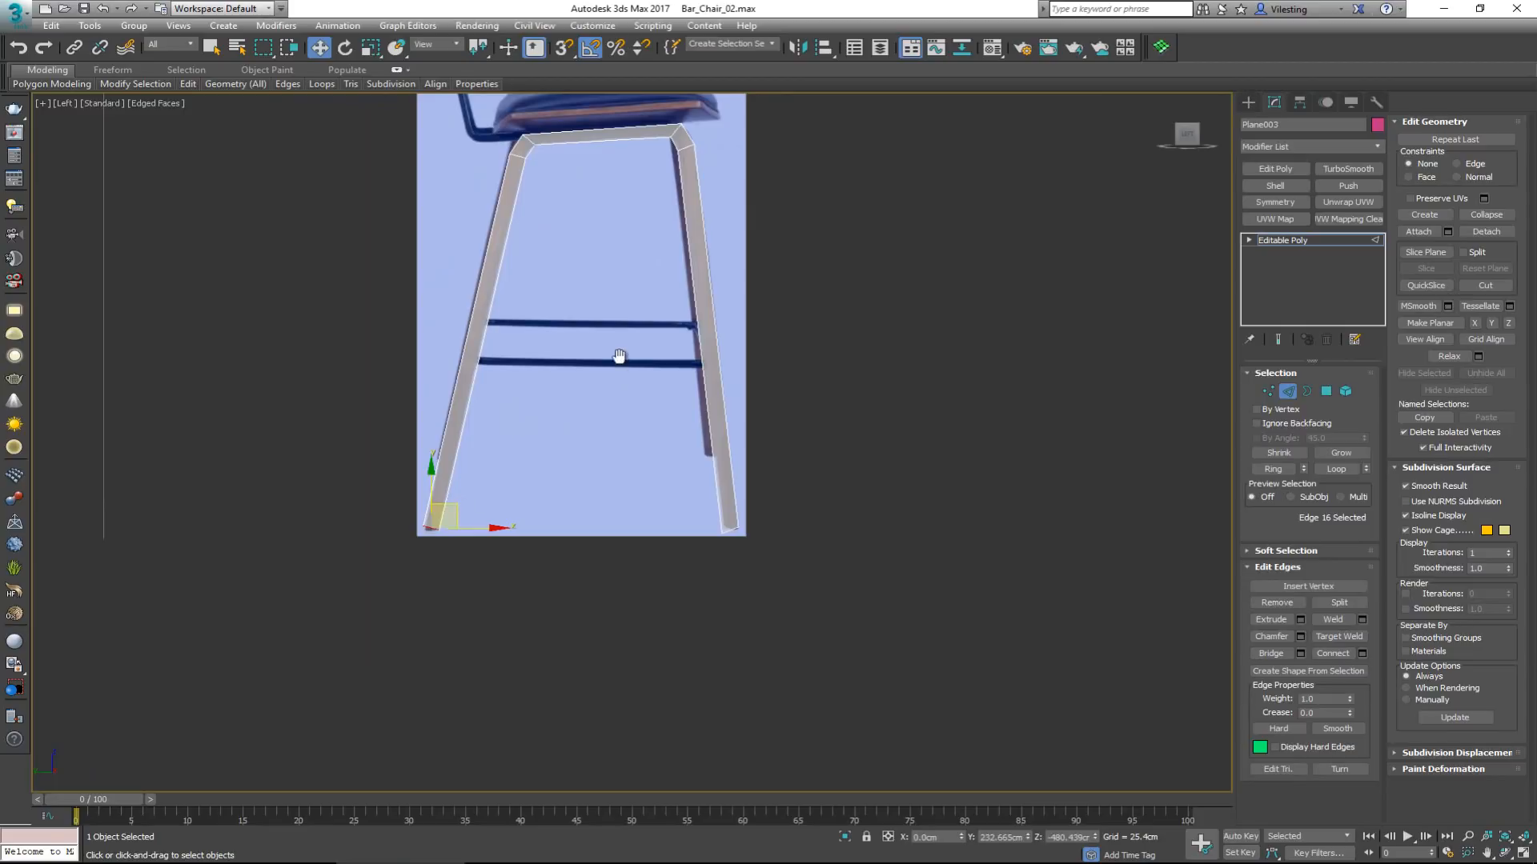
Switch from the left view to a maximized front view.
middle_click_drag(619, 356, 617, 453)
key("alt+w")
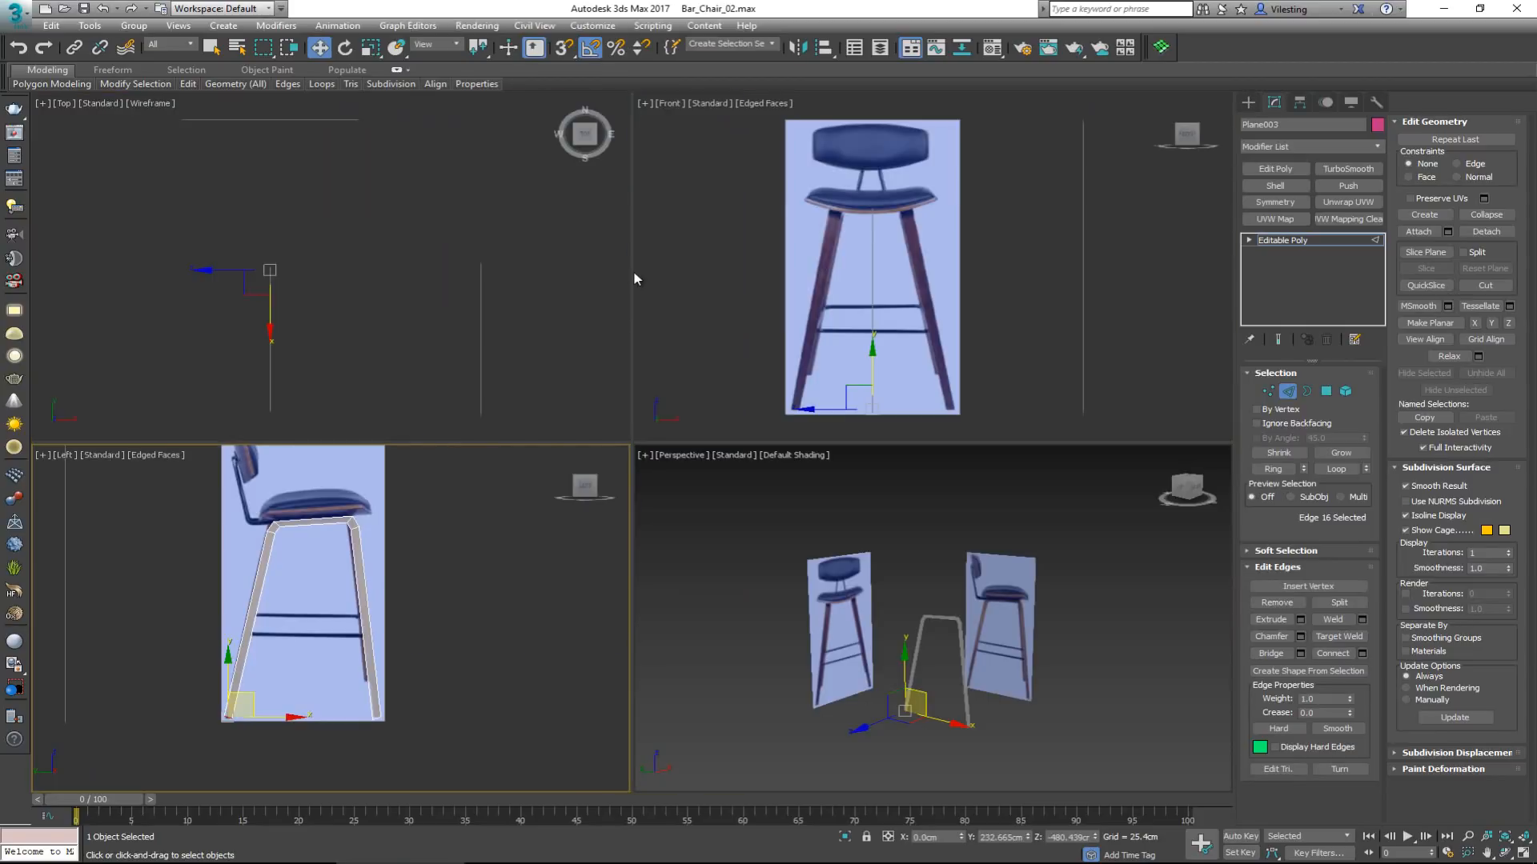
right_click(828, 297)
key("alt+w")
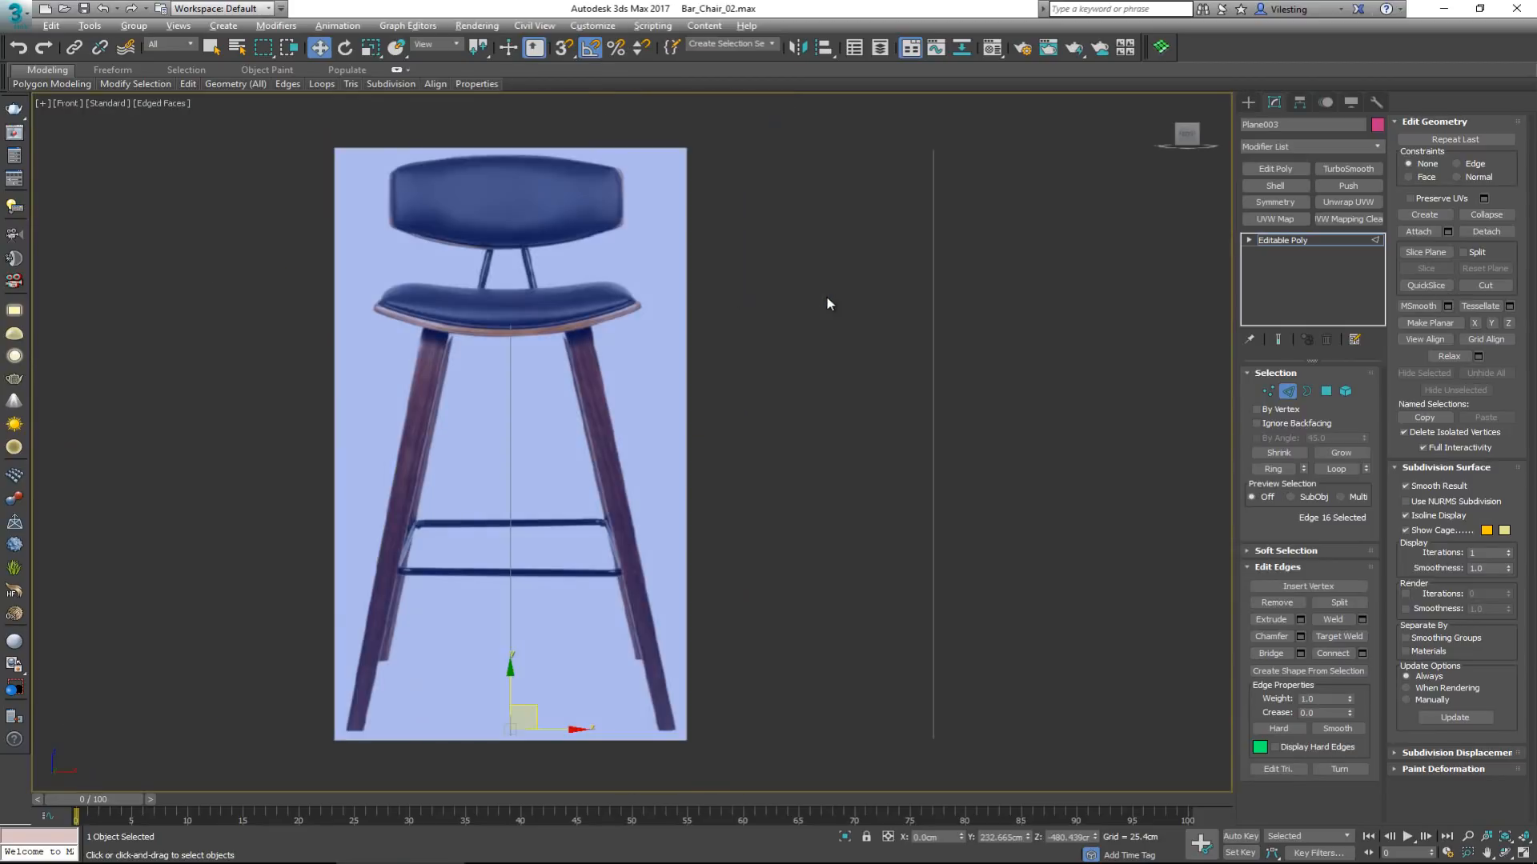
In the front view, move all the plane's vertices over to the left leg's foot and shift the upper vertices to the leg's top.
middle_click_drag(615, 299, 691, 204)
key("1")
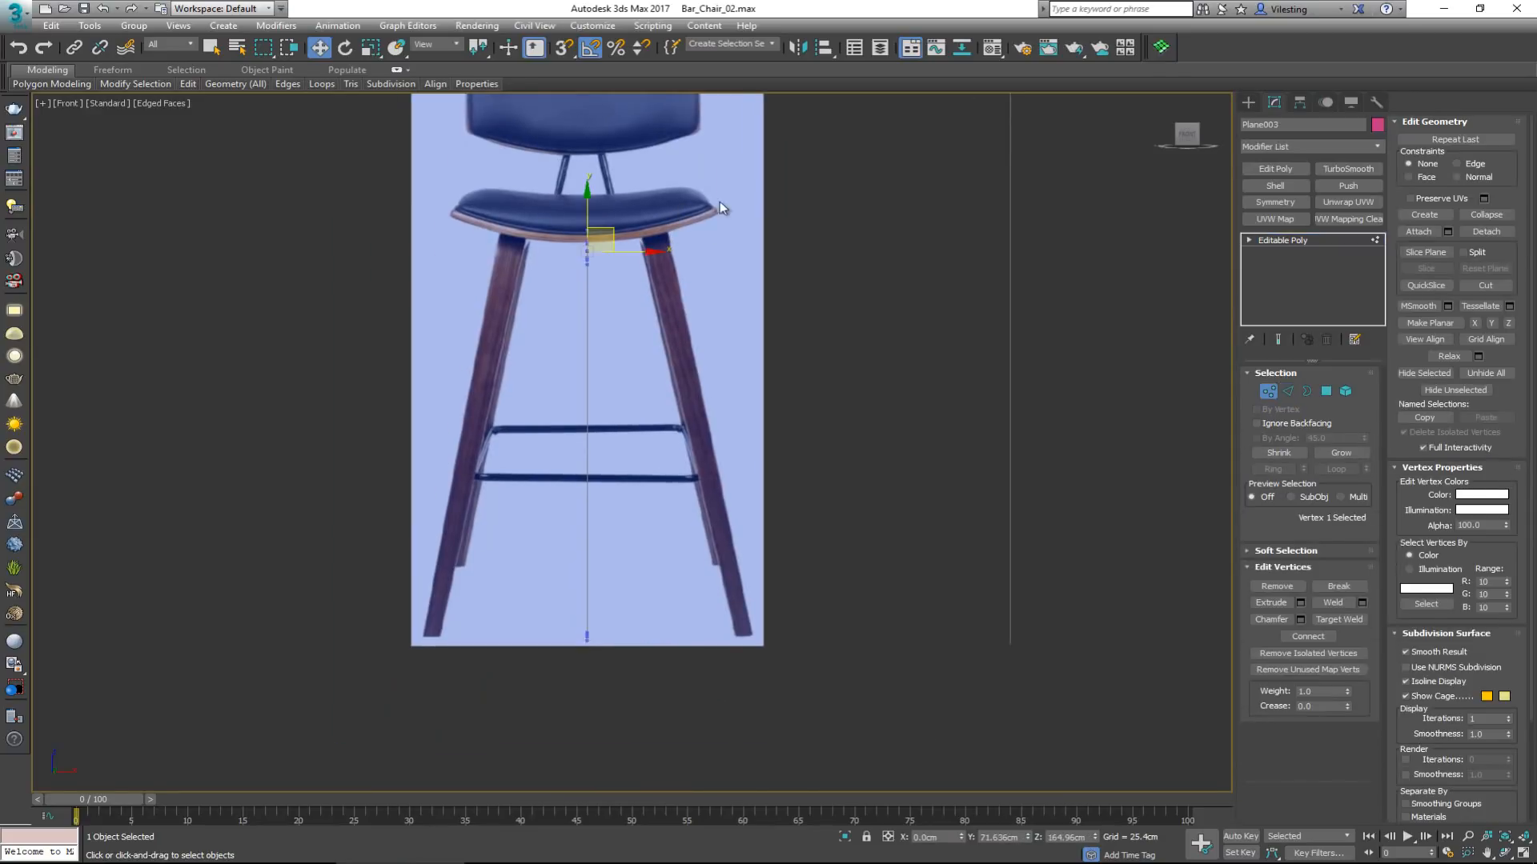
left_click_drag(719, 200, 479, 708)
left_click_drag(643, 382, 480, 369)
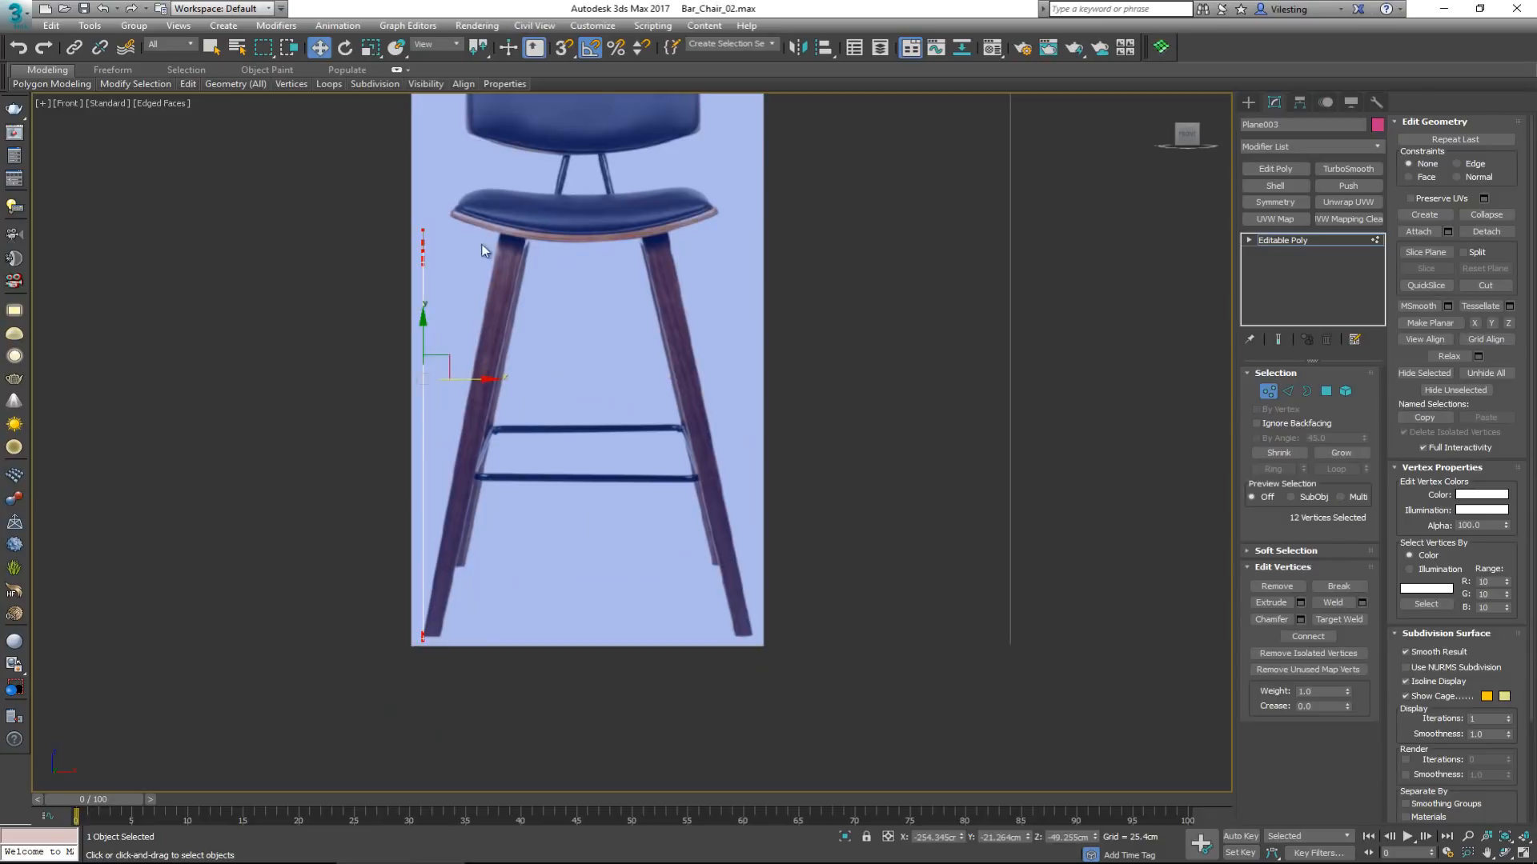
left_click_drag(495, 200, 535, 251)
key("alt+w")
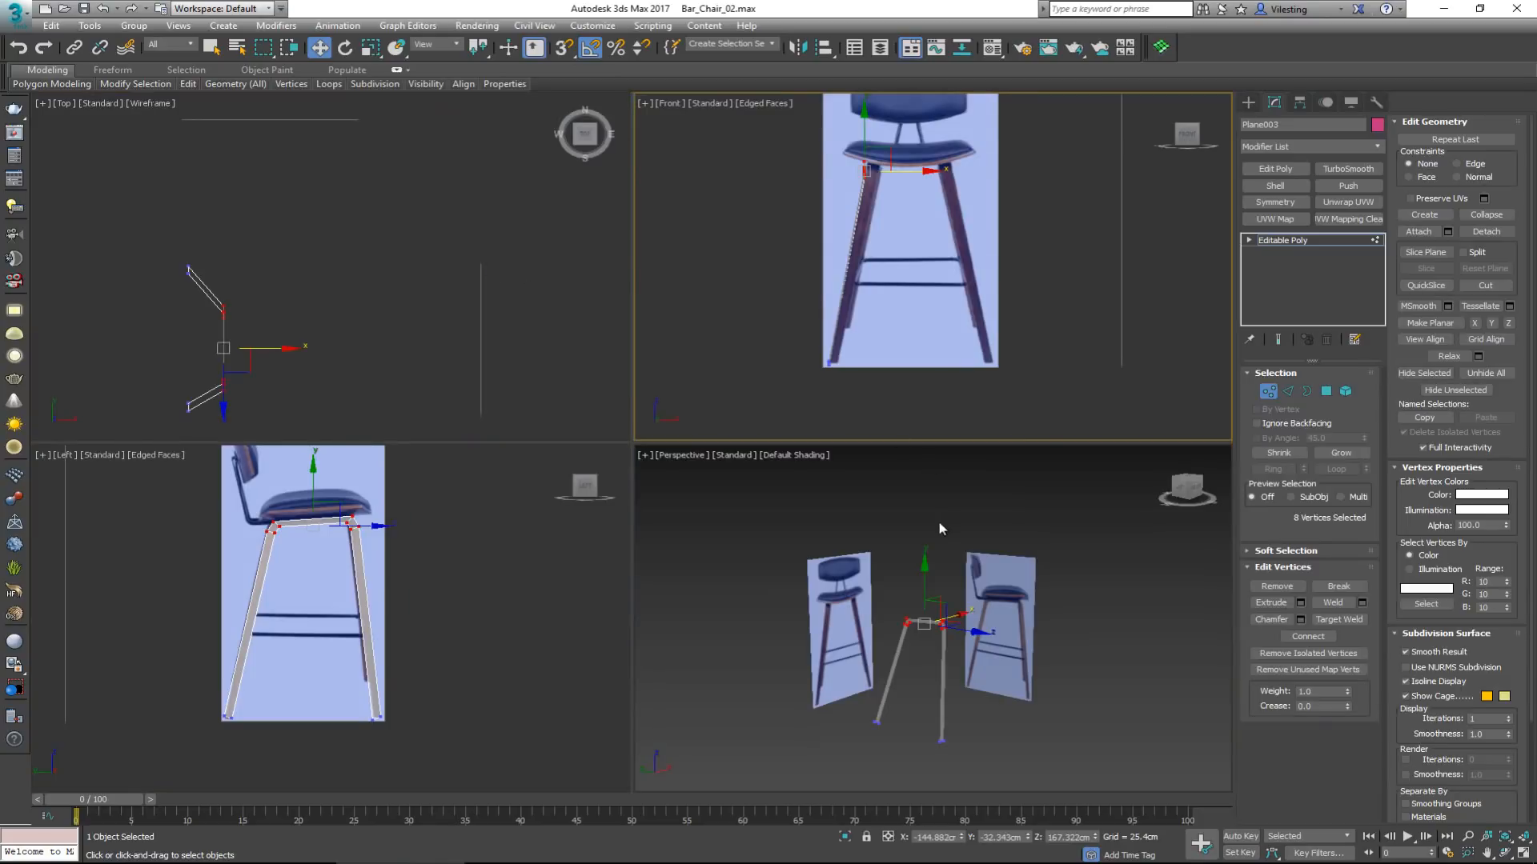
Select the crossbar's four corner vertices at both bends and shift them slightly inward in the front view to match the leg's top.
scroll(282, 515, "up", 3)
left_click_drag(248, 517, 308, 559)
left_click_drag(432, 496, 483, 549, "ctrl")
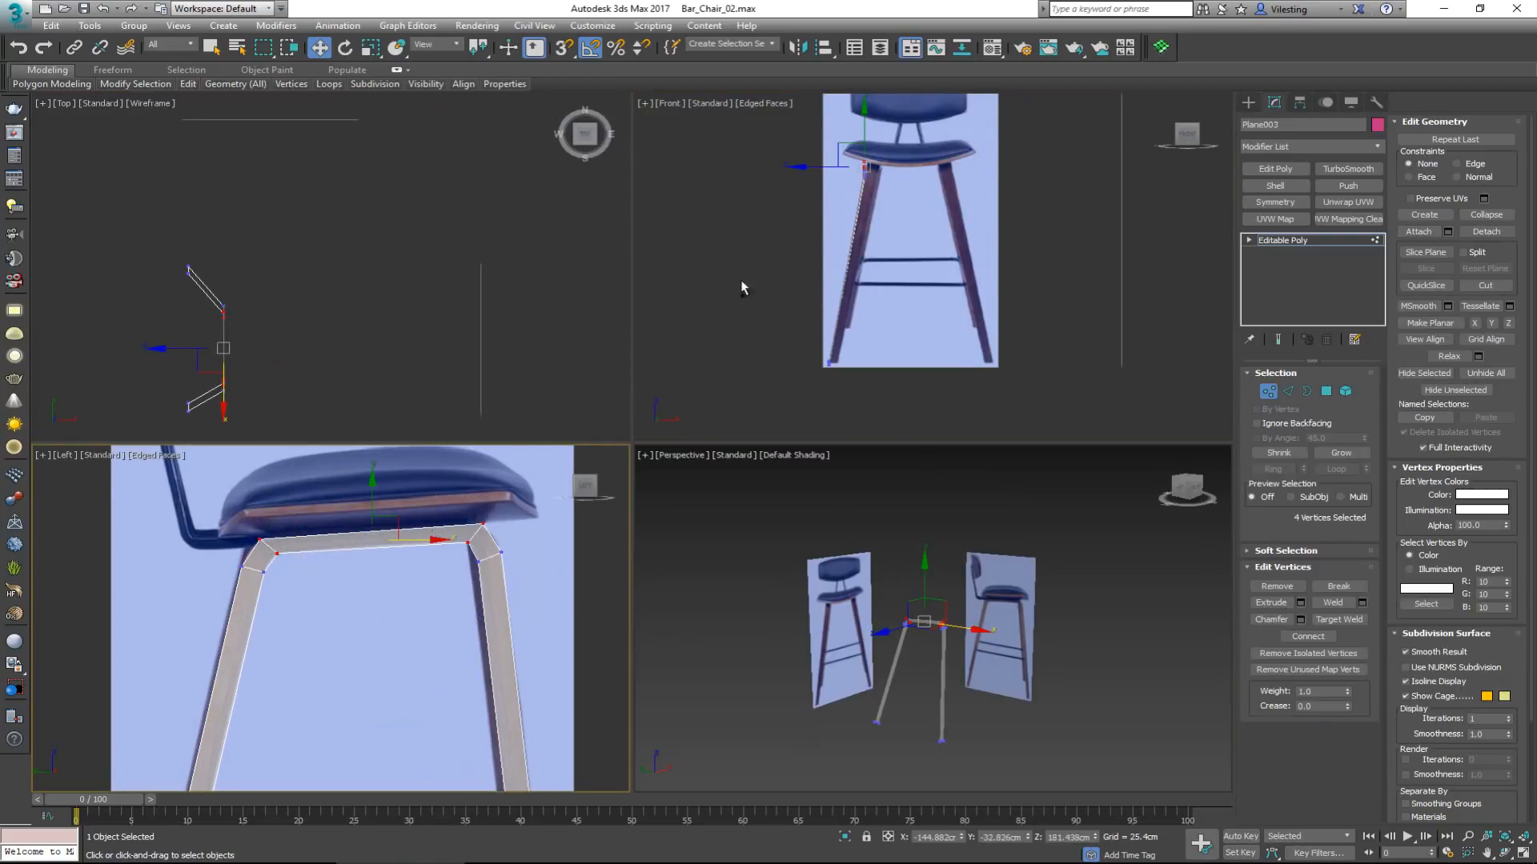
scroll(887, 178, "up", 4)
scroll(889, 168, "up", 2)
left_click_drag(895, 144, 907, 141)
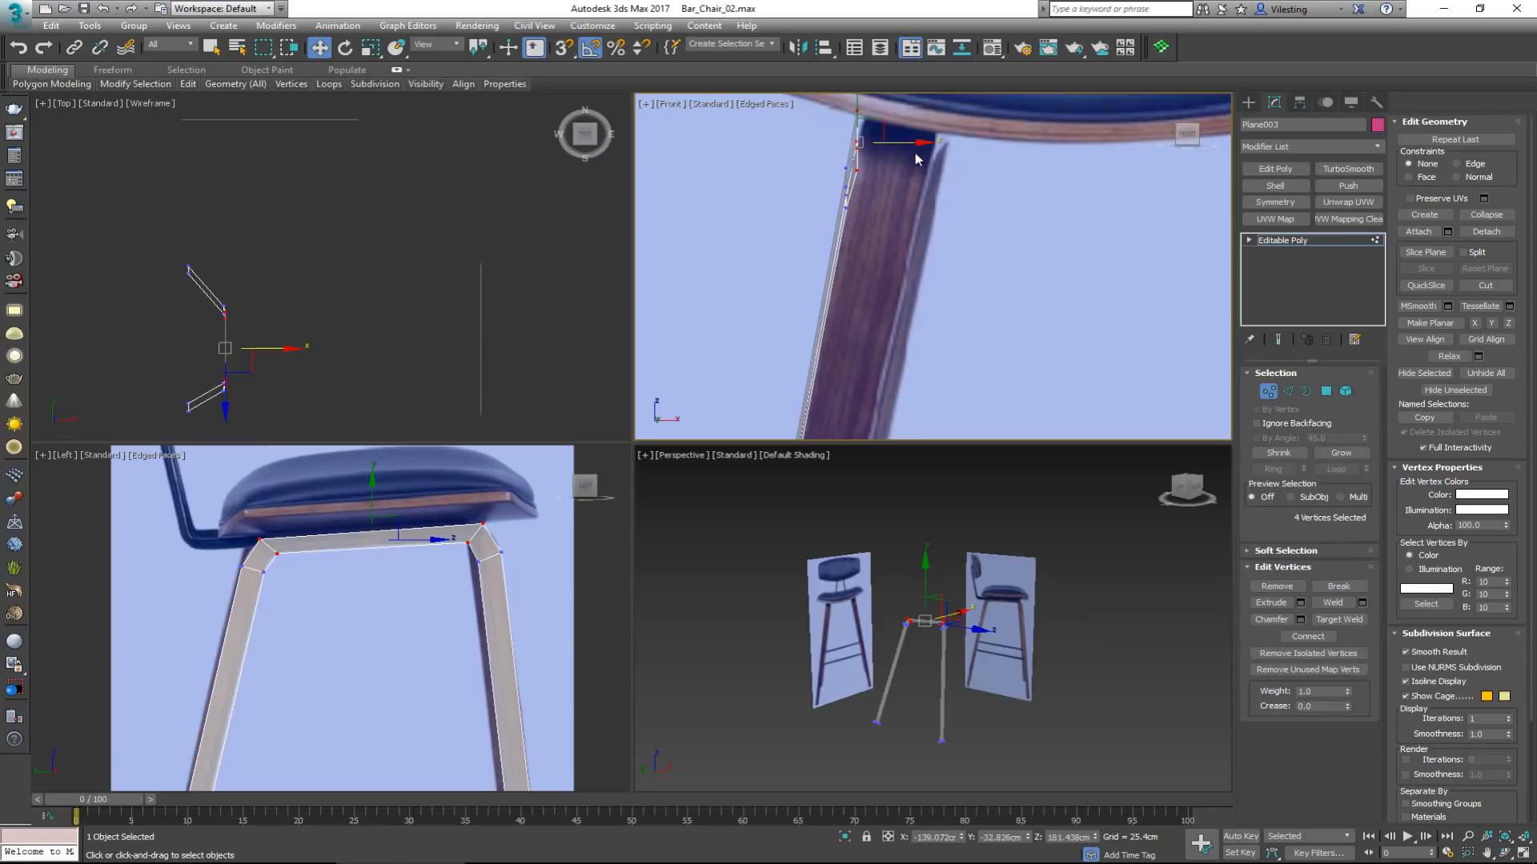
middle_click_drag(914, 150, 891, 263)
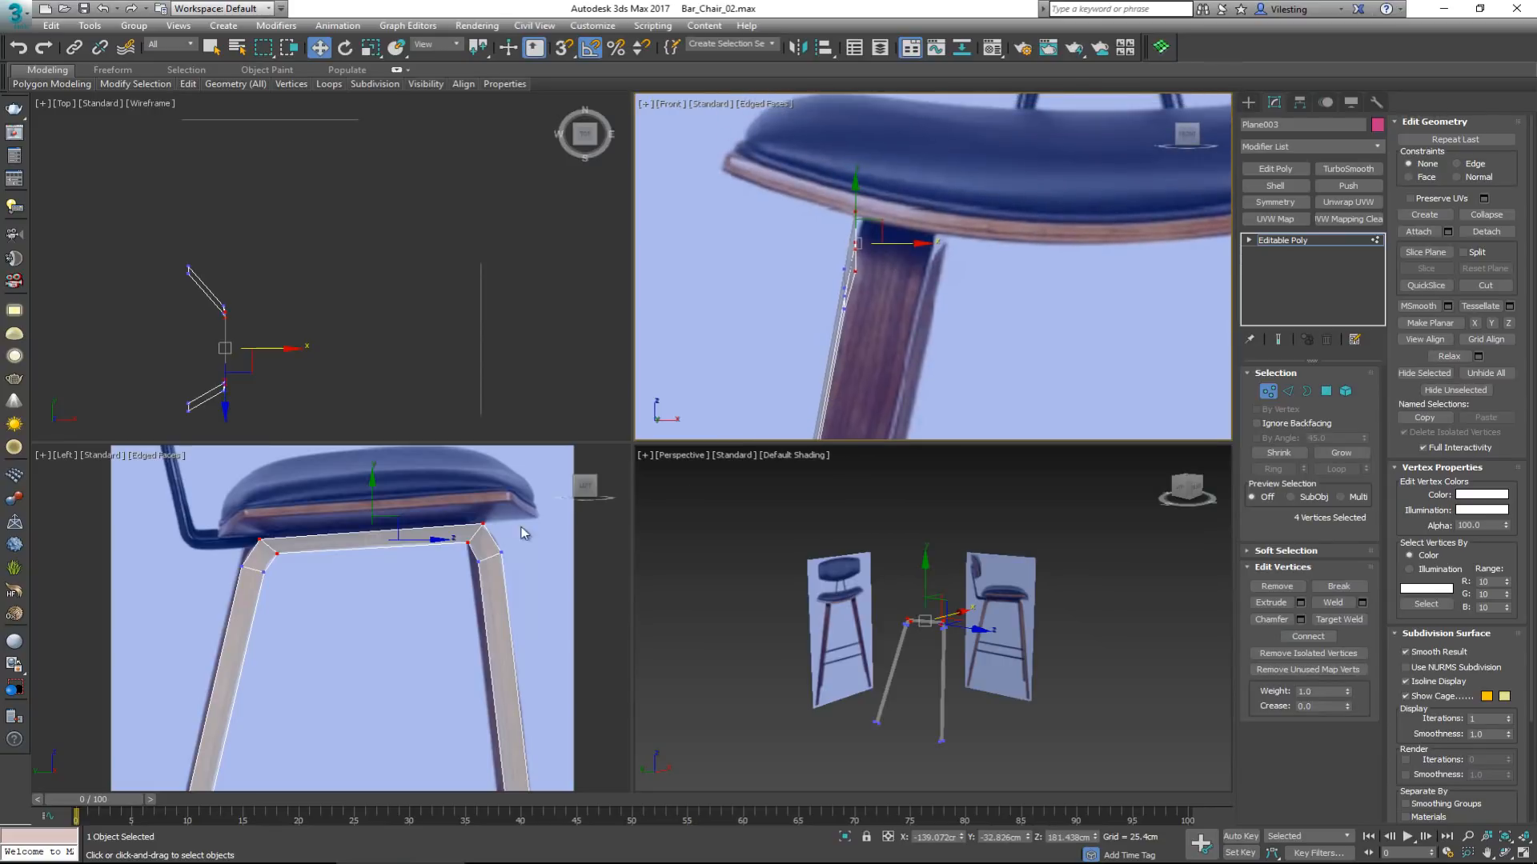
scroll(479, 536, "up", 2)
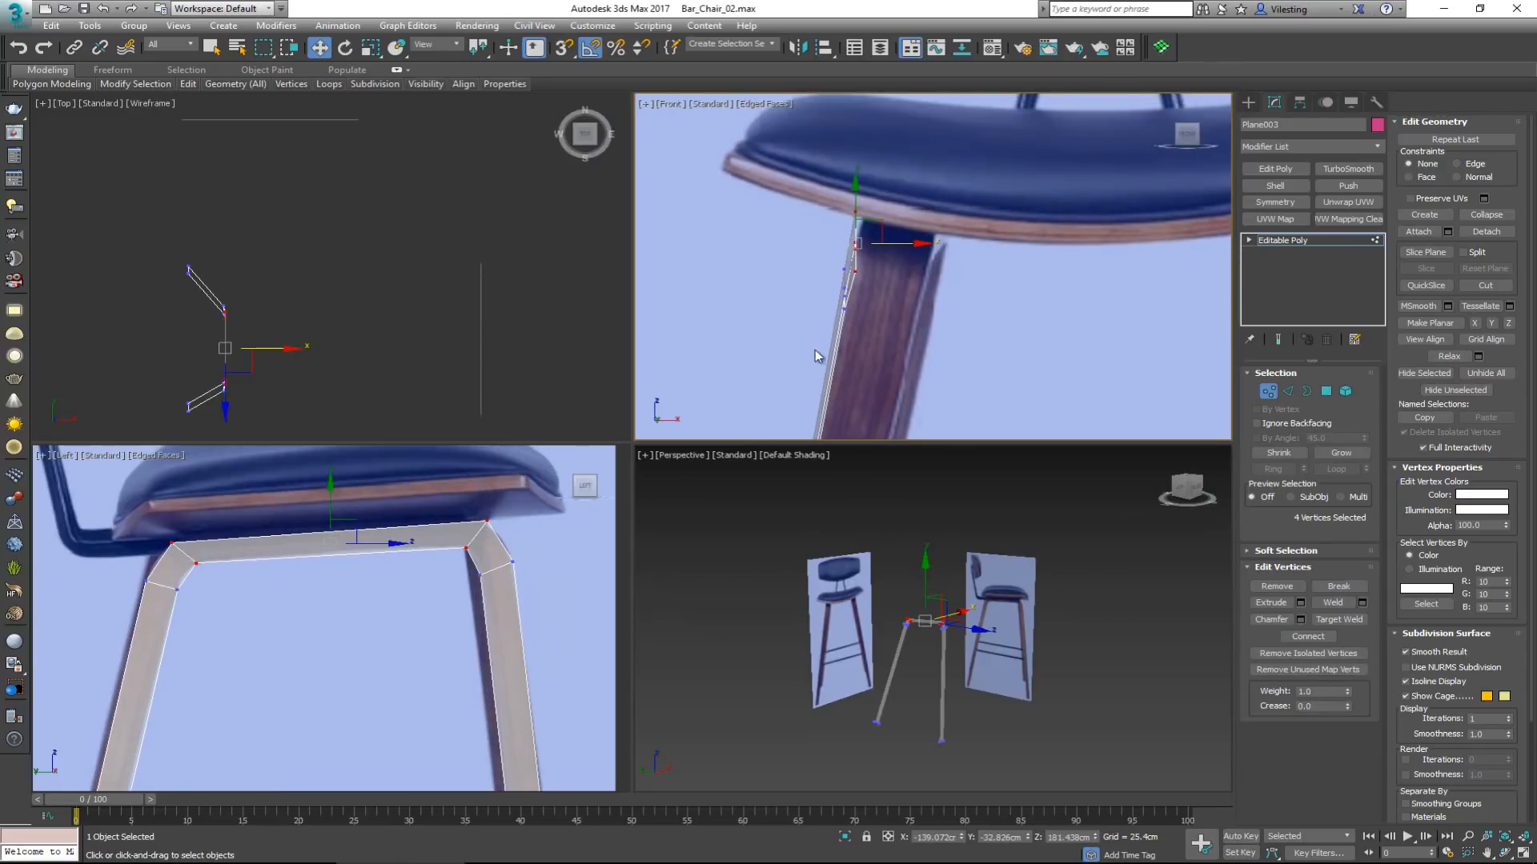
middle_click_drag(490, 564, 486, 568)
left_click(312, 564)
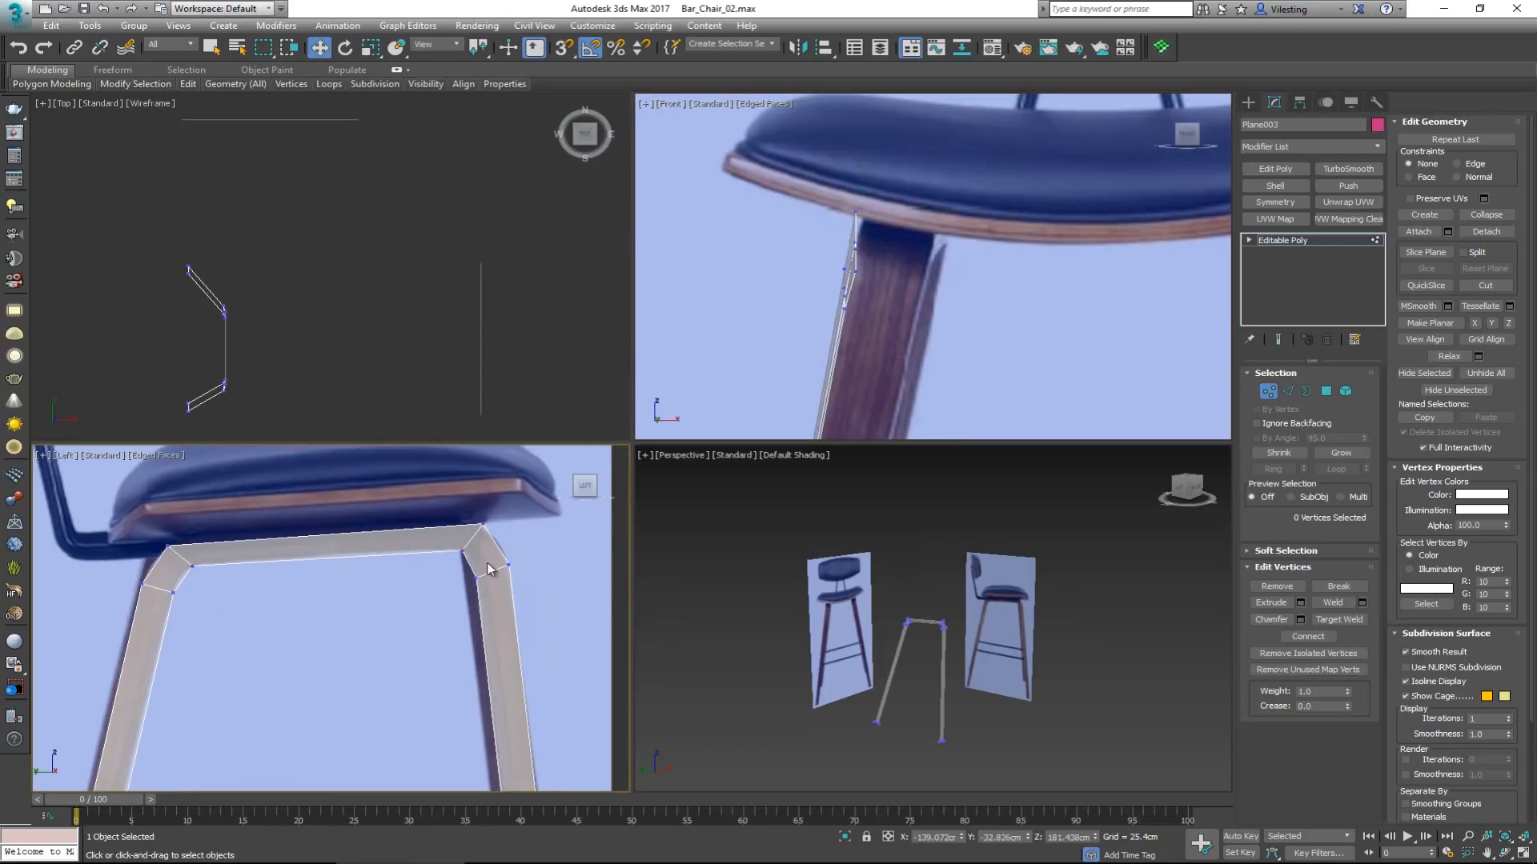
Maximize the left view and shift the inner corner vertex of the front leg's foot vertically.
key("alt+w")
scroll(312, 380, "down", 5)
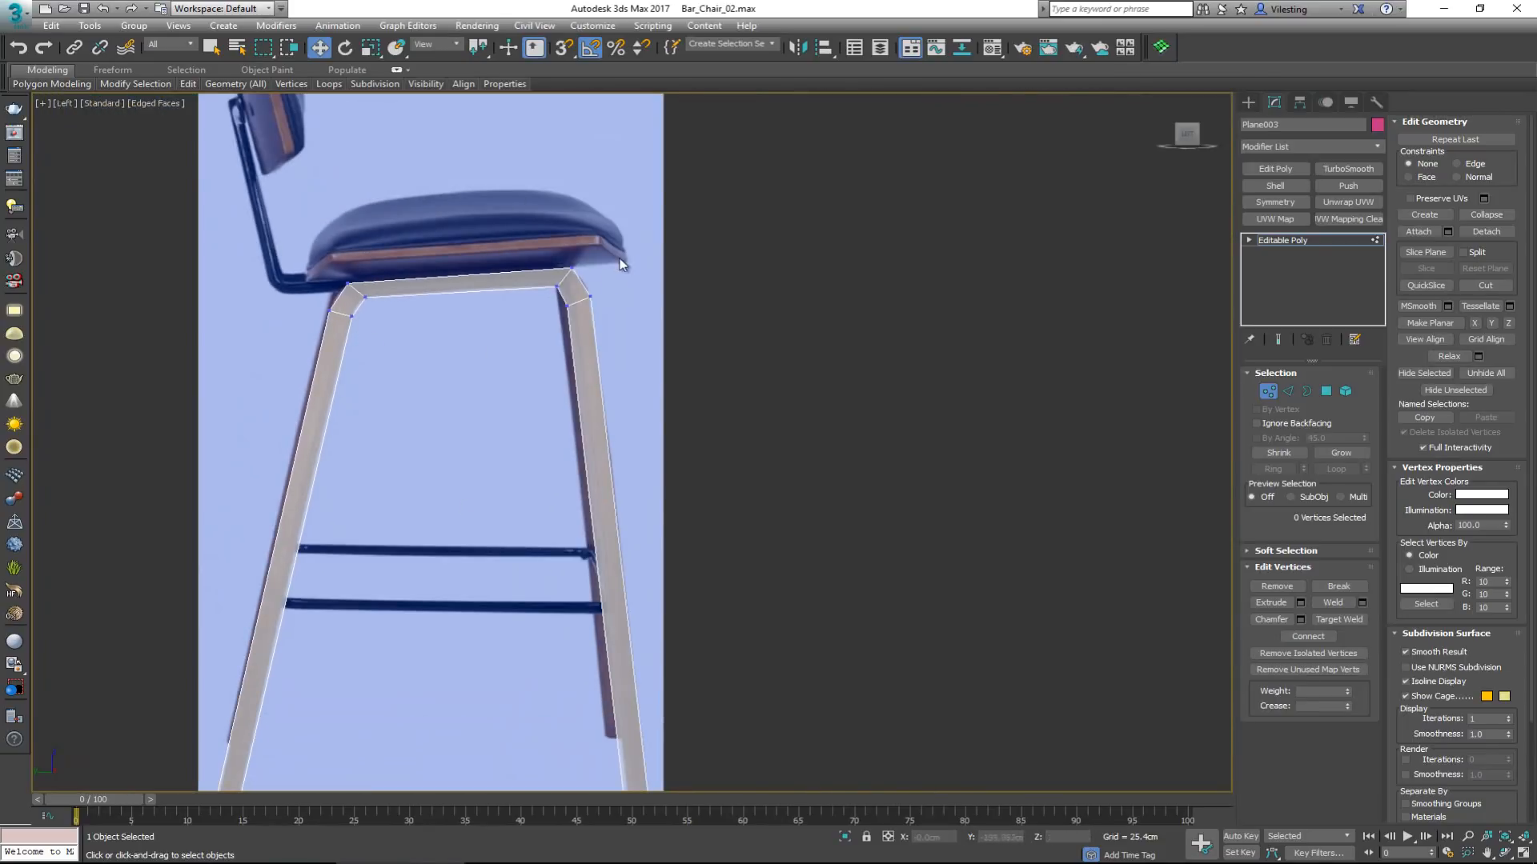
middle_click_drag(574, 439, 617, 206)
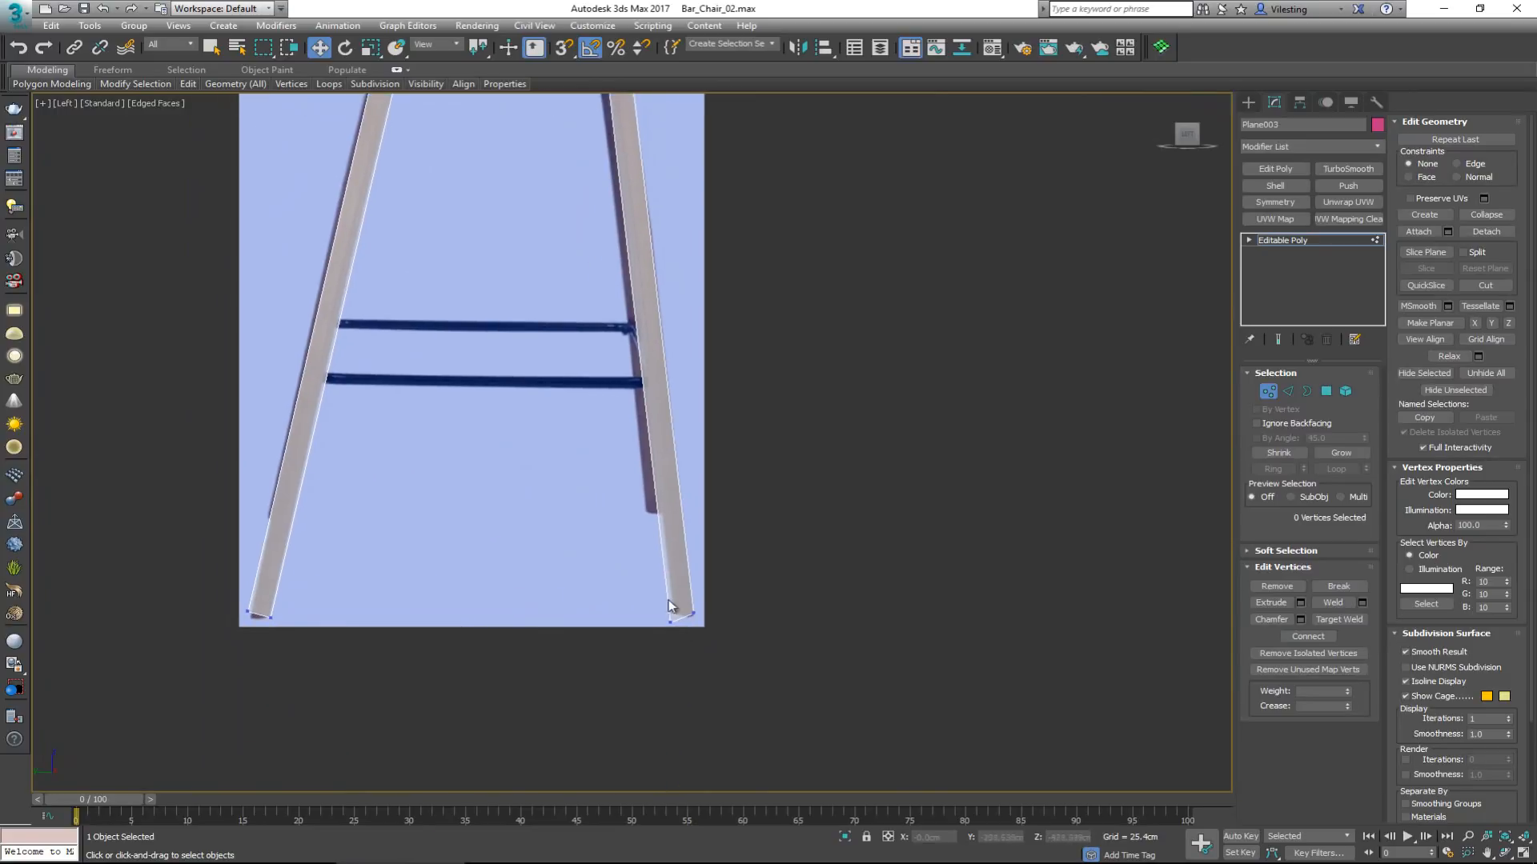
scroll(680, 631, "up", 5)
left_click_drag(611, 525, 767, 644)
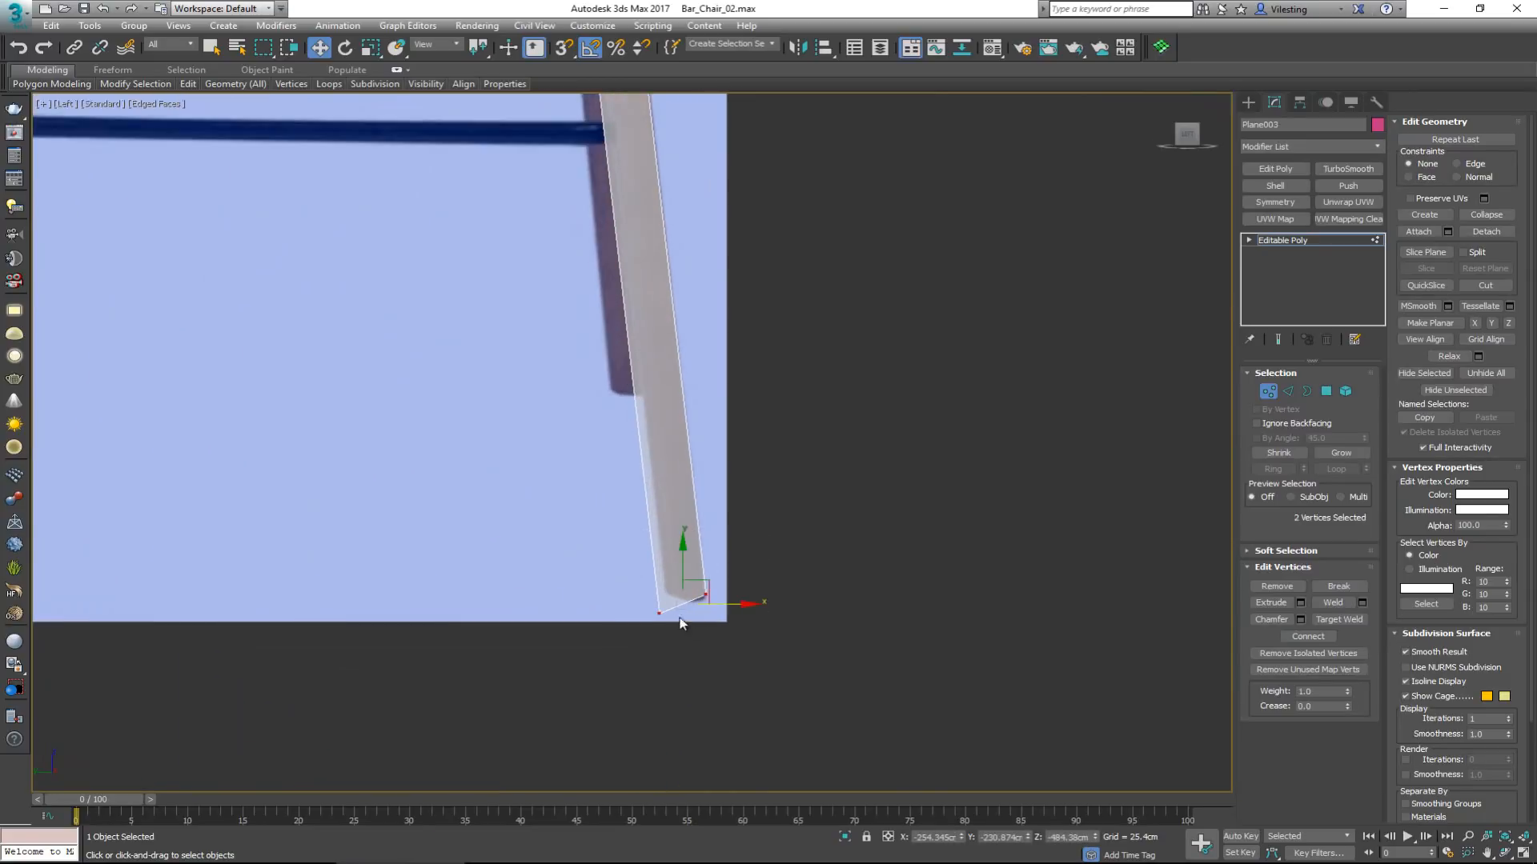
left_click_drag(576, 560, 671, 642)
left_click_drag(660, 584, 690, 599)
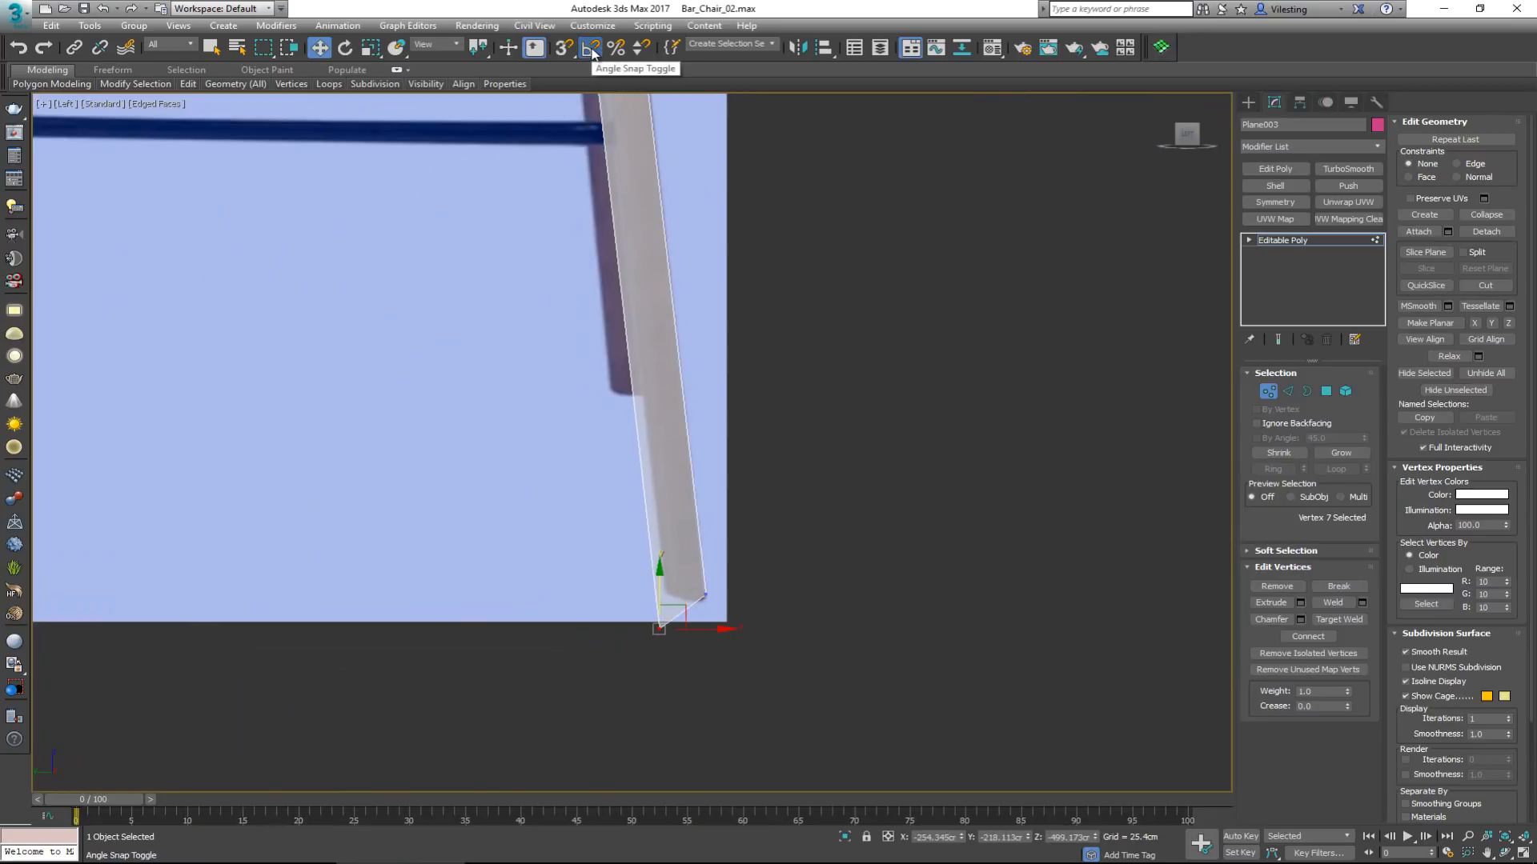
Check the Vertex and Enable Axis Constraints snap settings, turn on snapping, and level the front foot's inner vertex with its outer one.
right_click(593, 51)
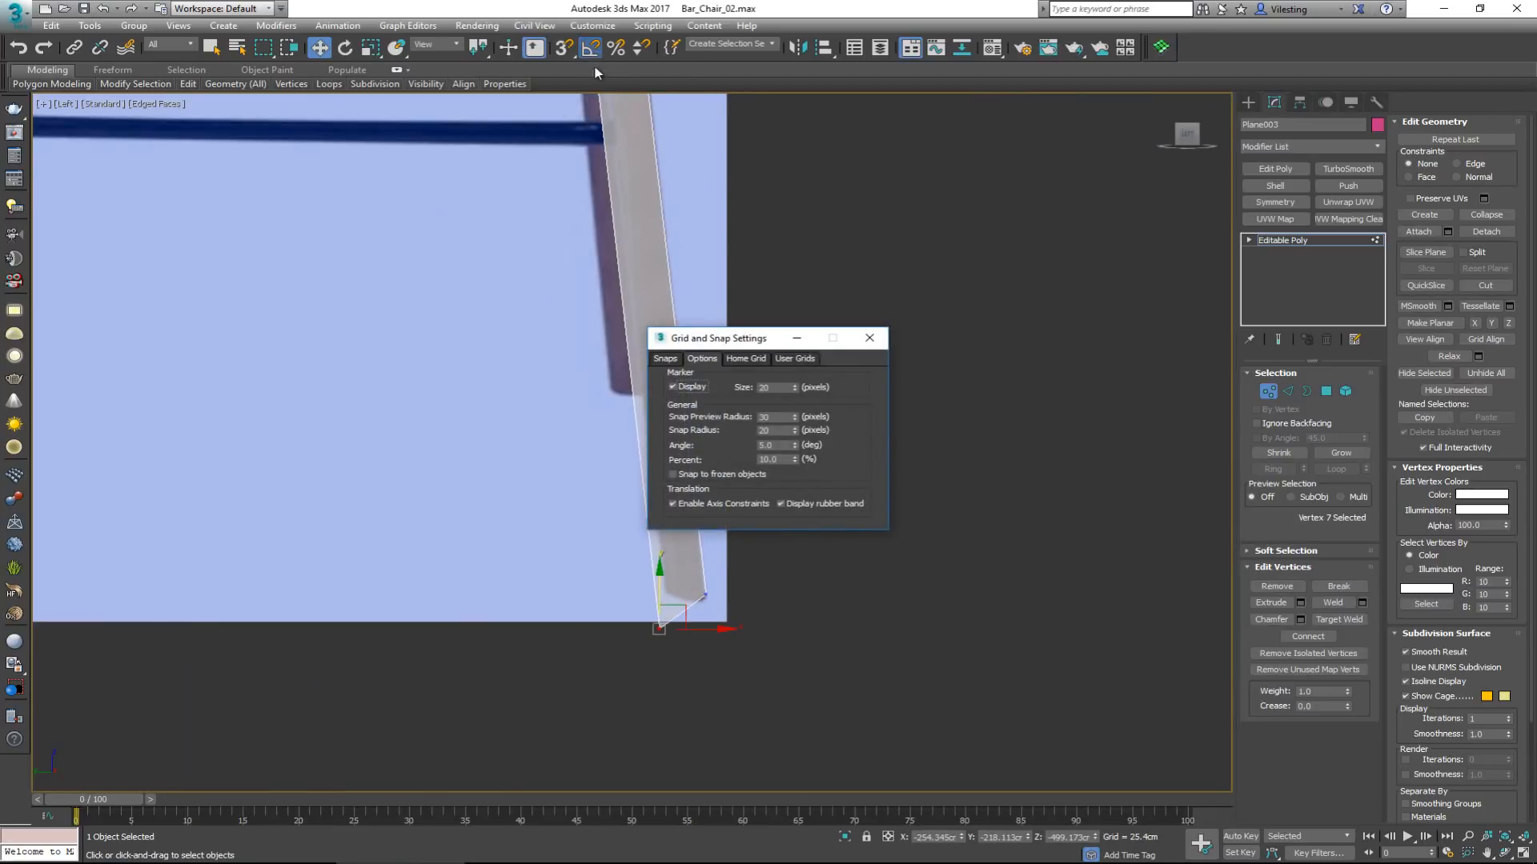
left_click(667, 360)
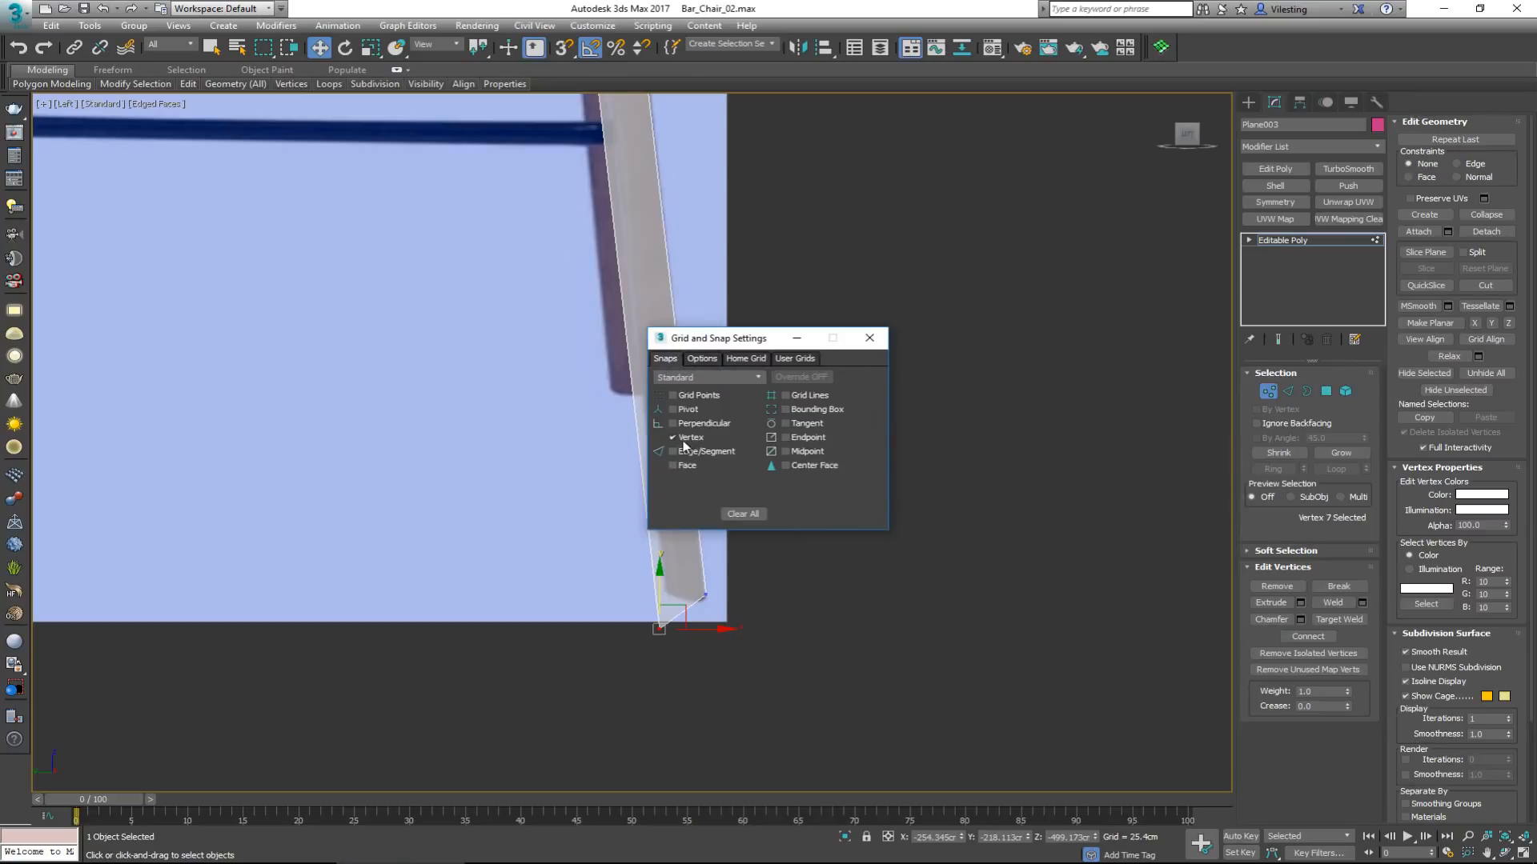
left_click(703, 359)
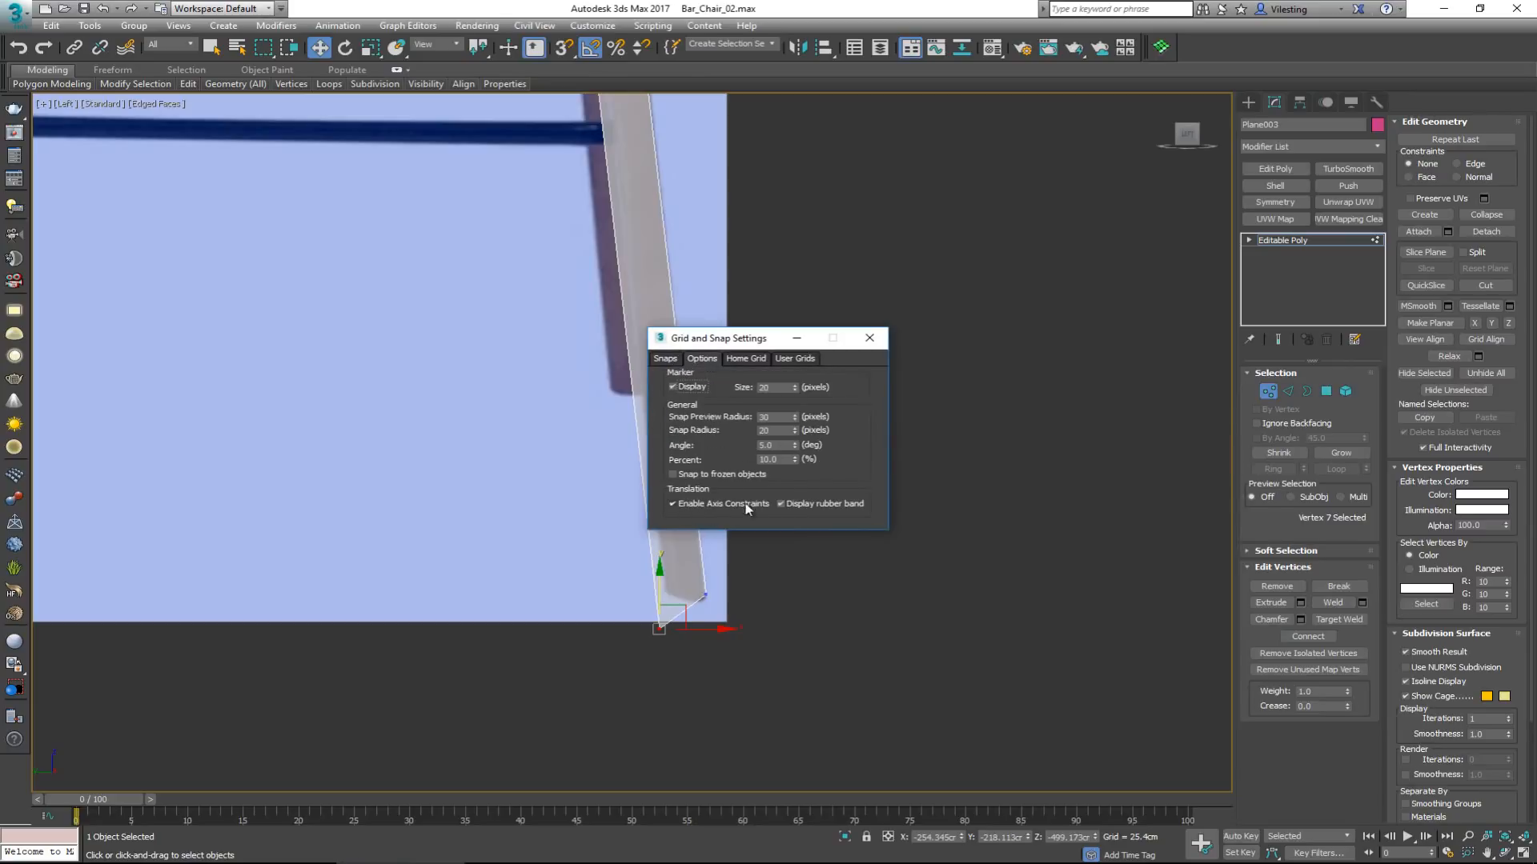
left_click(869, 337)
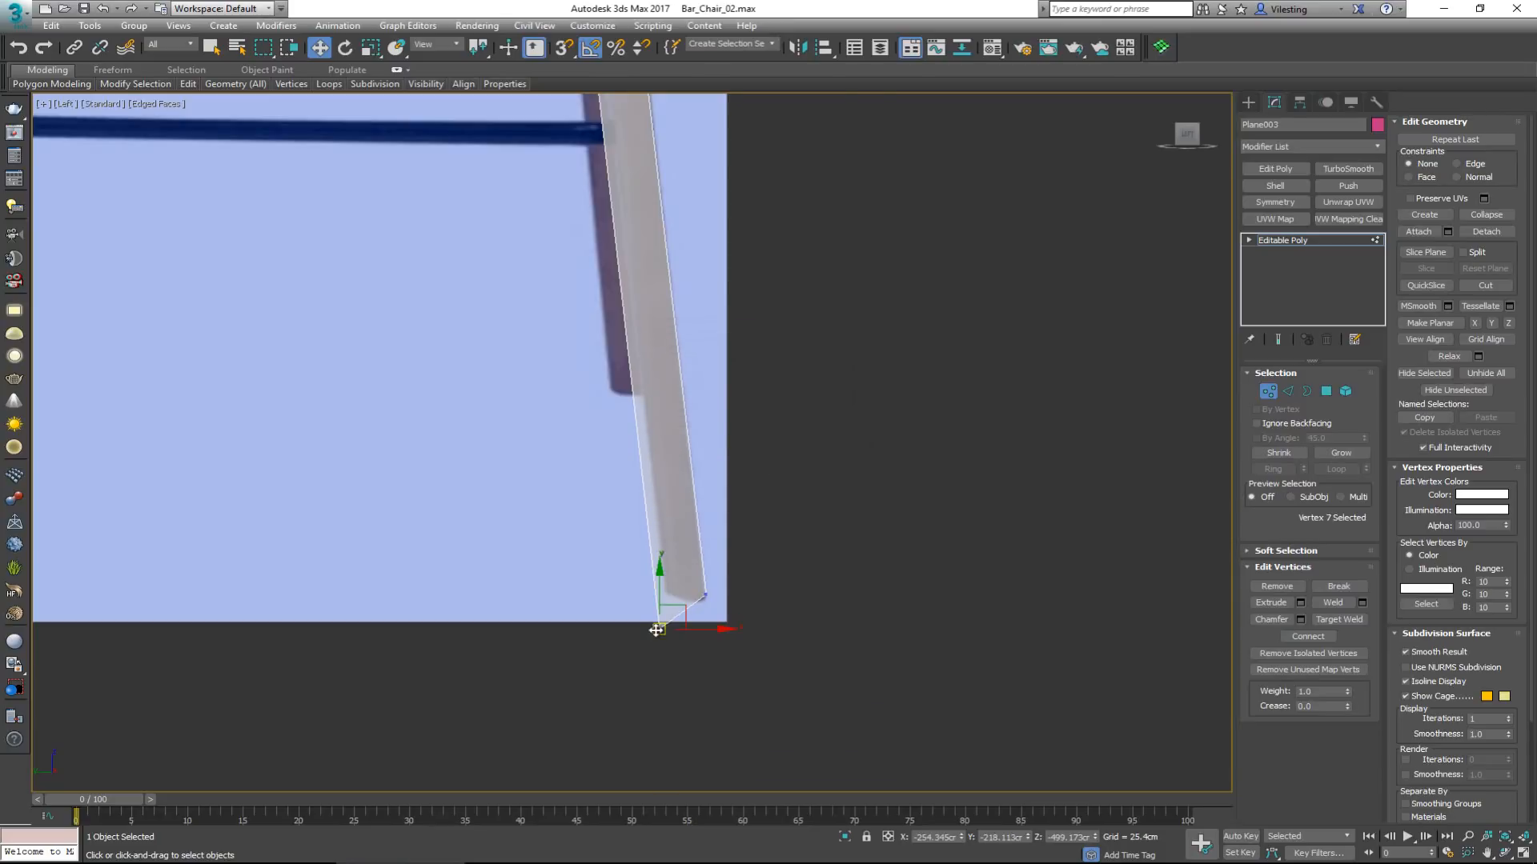
left_click(566, 50)
left_click_drag(661, 576, 714, 597)
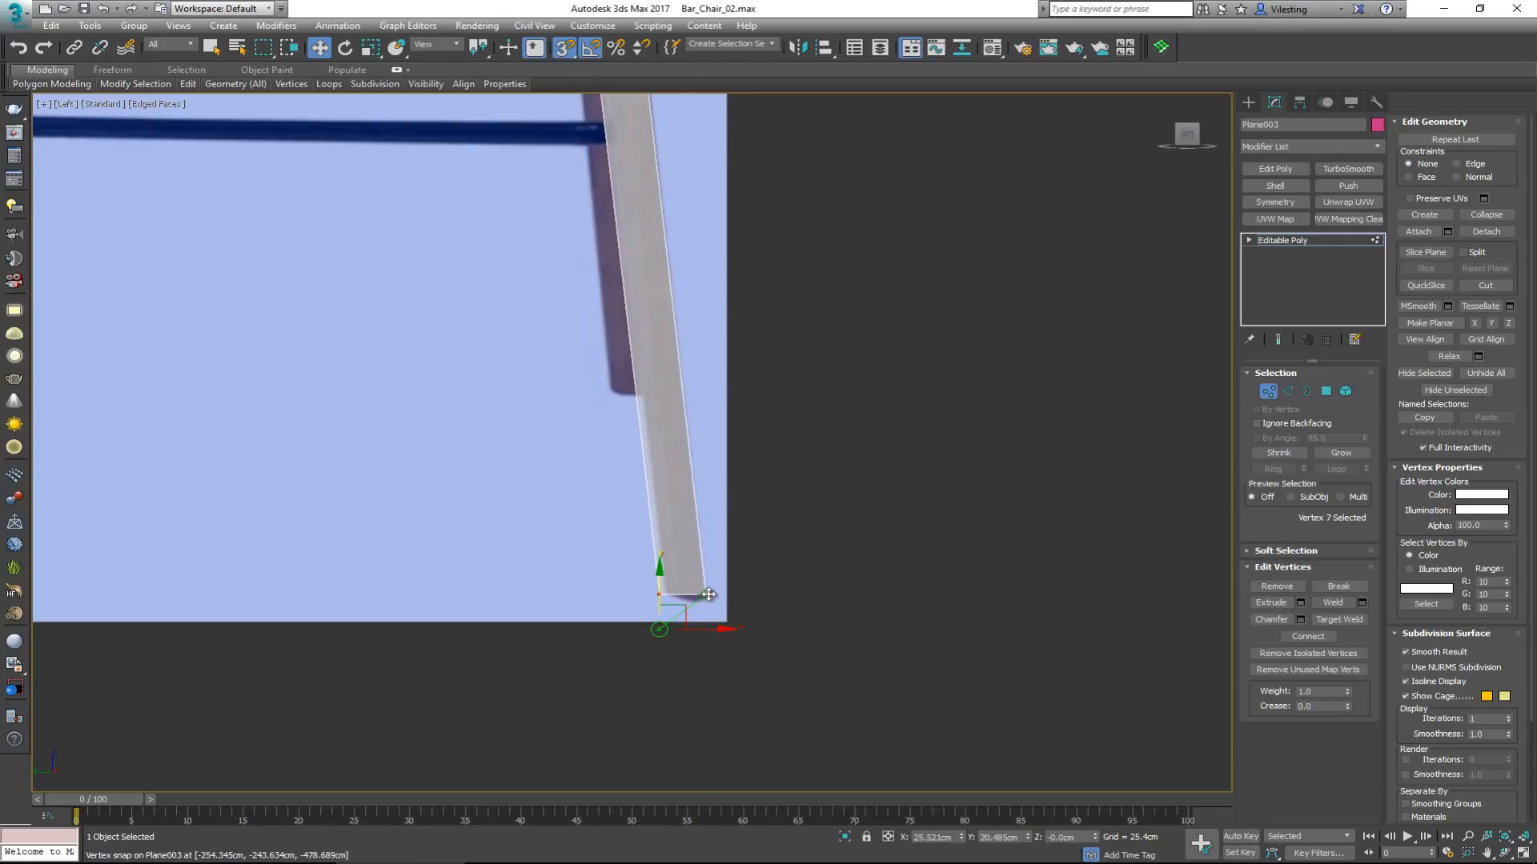
left_click_drag(709, 594, 706, 594)
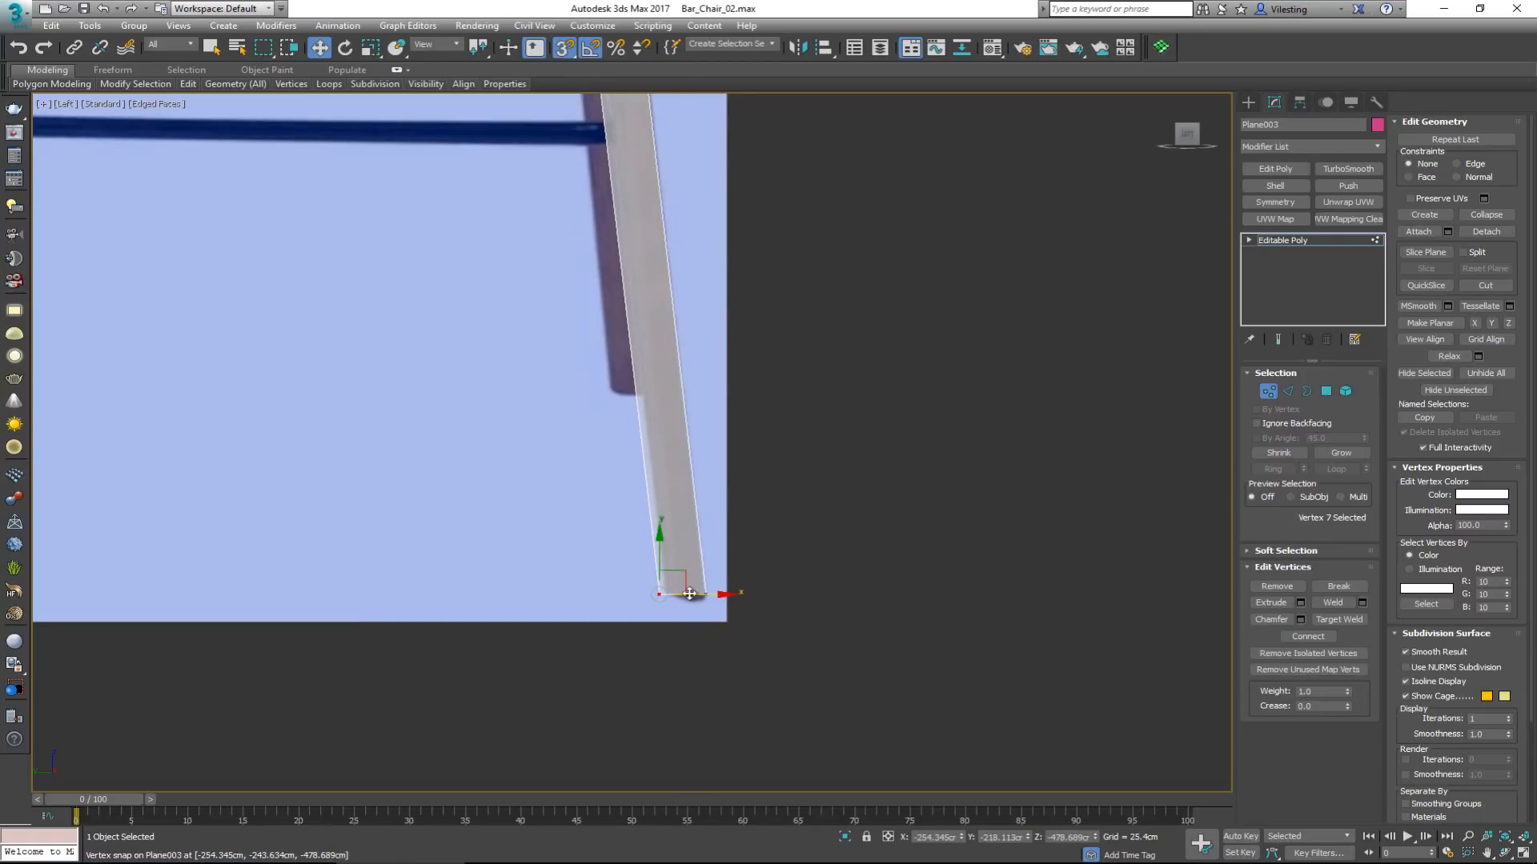
Snap the rear foot's outer vertex level with its inner one and align both vertically with the front foot, then leave vertex editing.
middle_click_drag(689, 594, 837, 602)
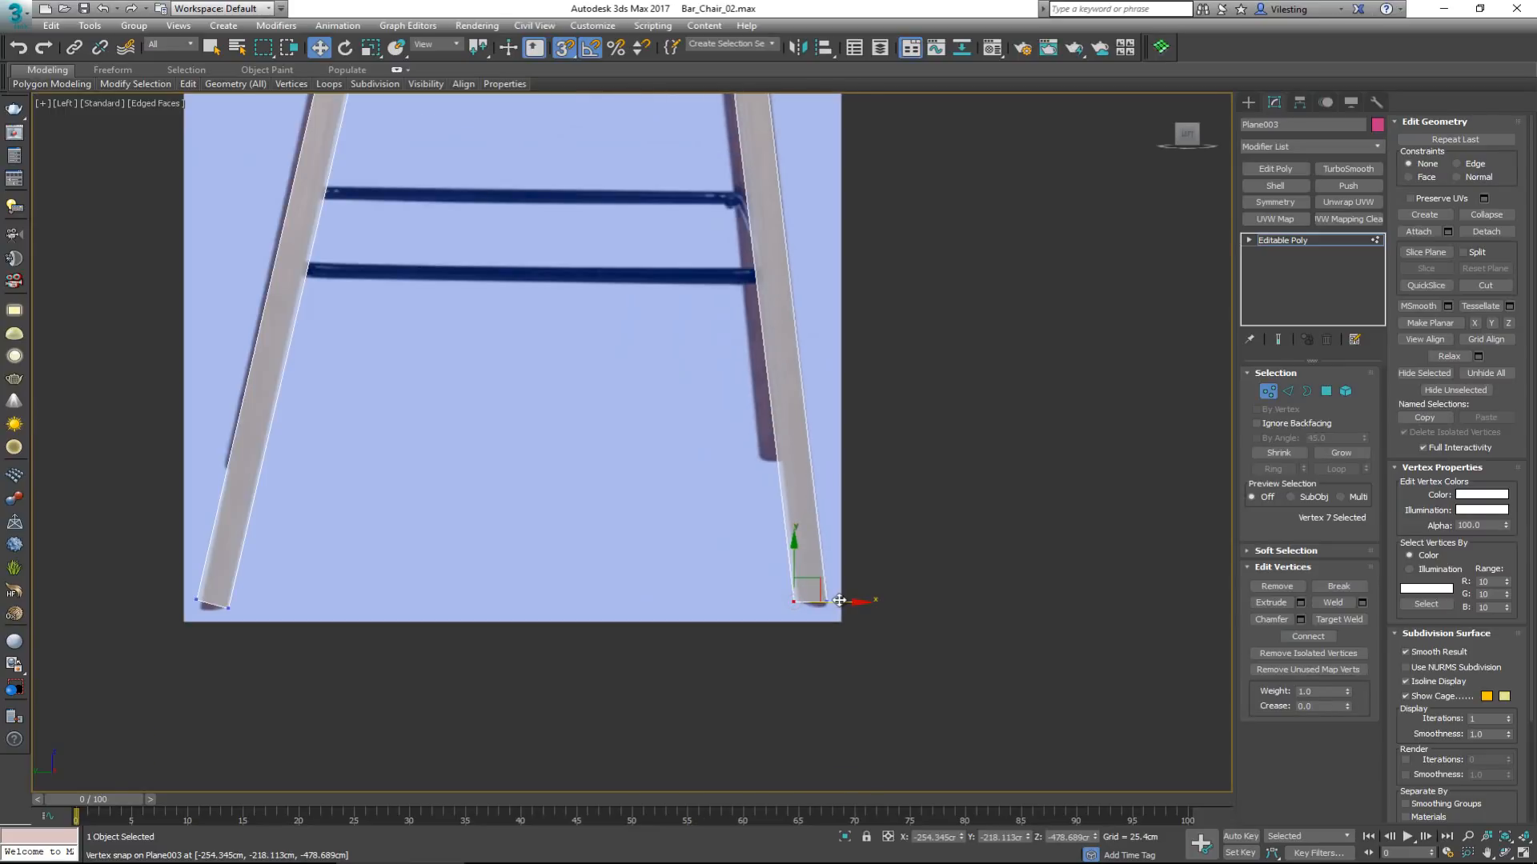
left_click(196, 598)
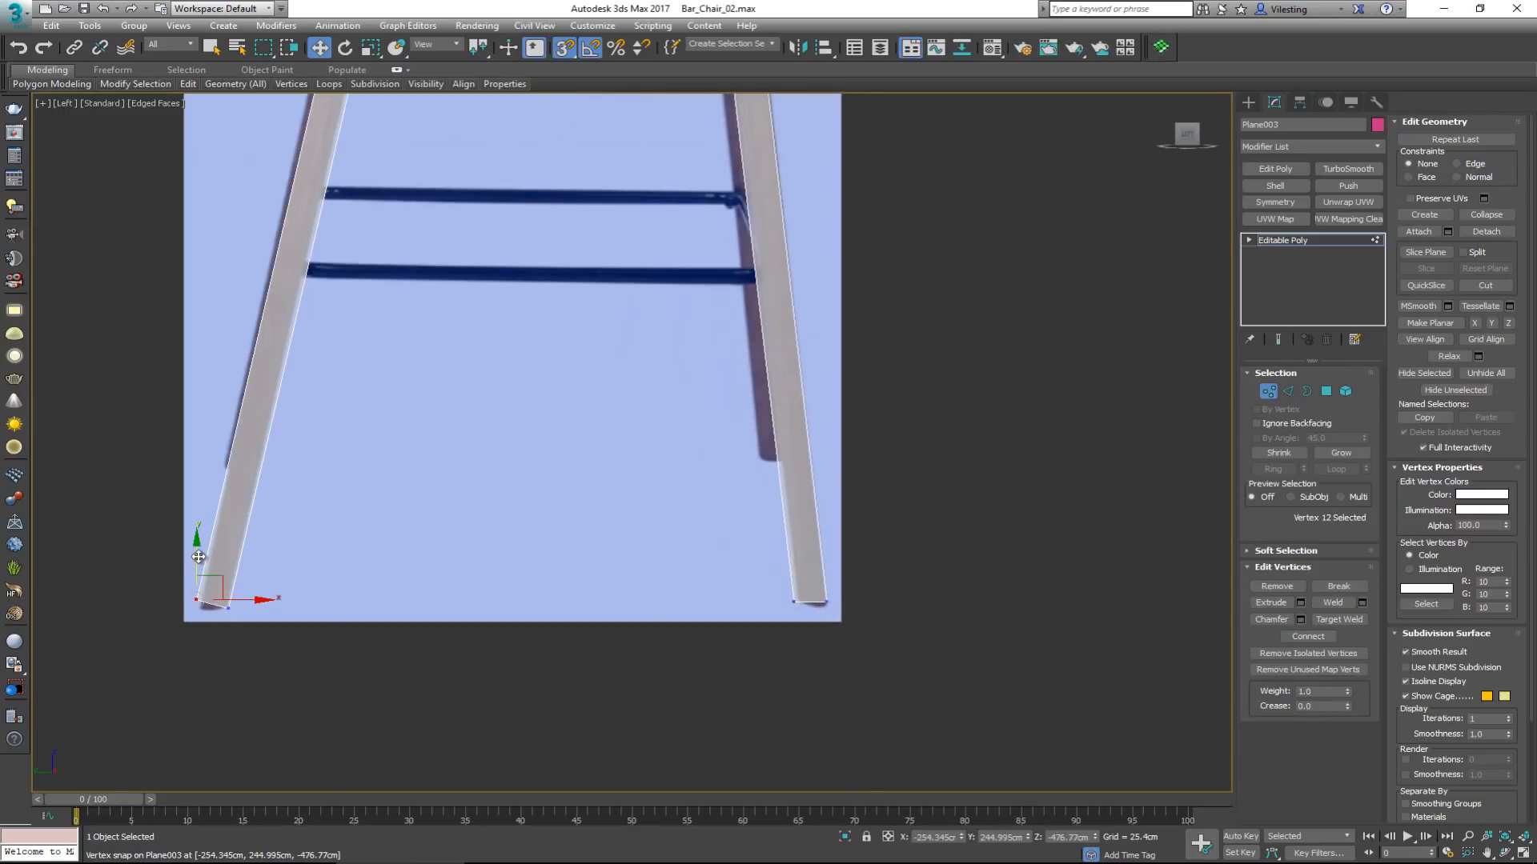
left_click_drag(199, 557, 238, 607)
left_click_drag(322, 545, 144, 630)
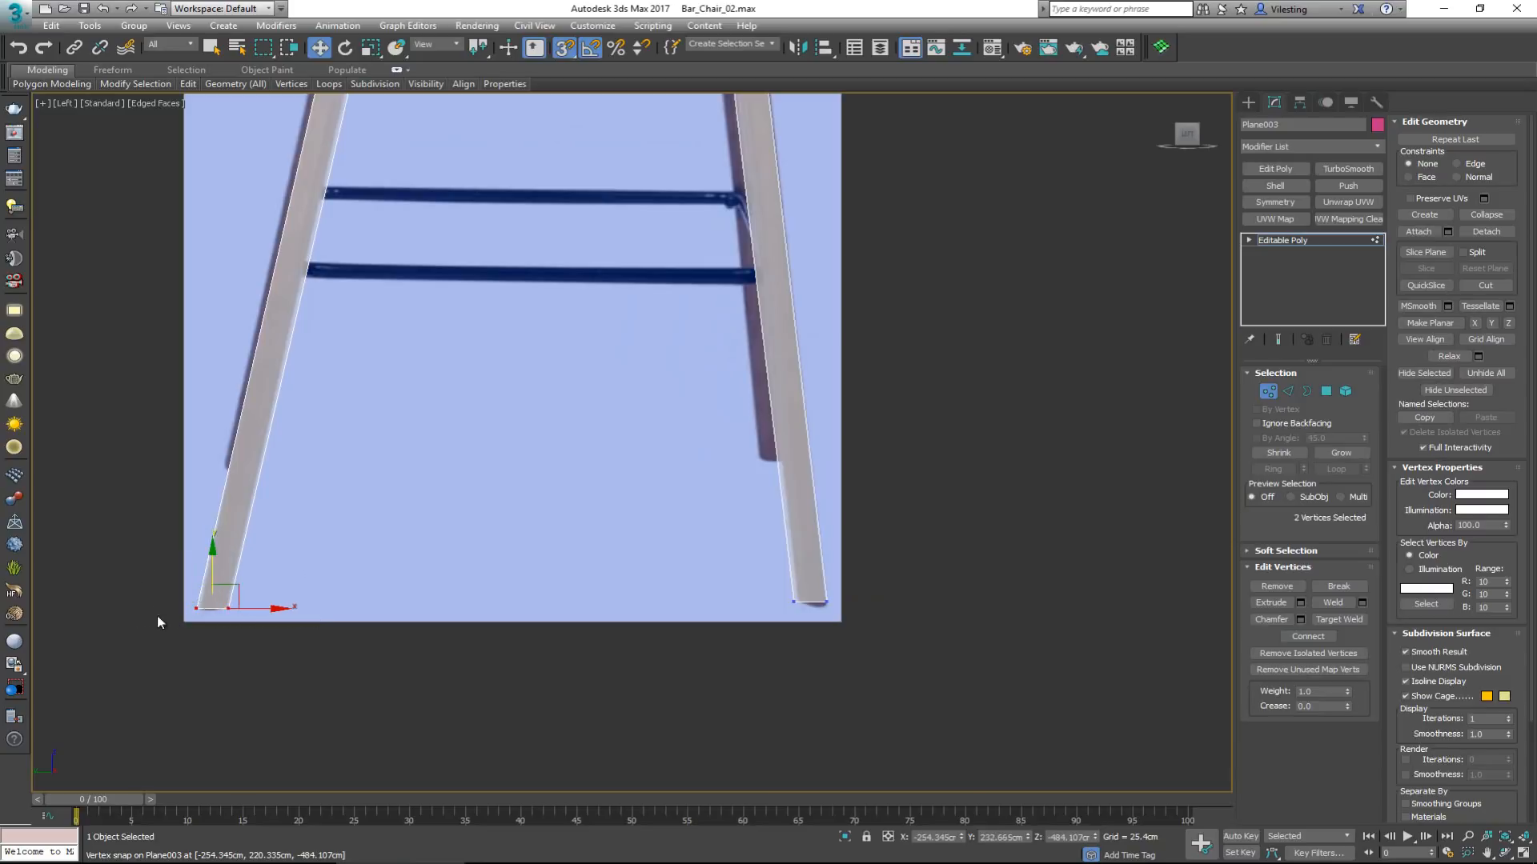
left_click_drag(212, 565, 795, 602)
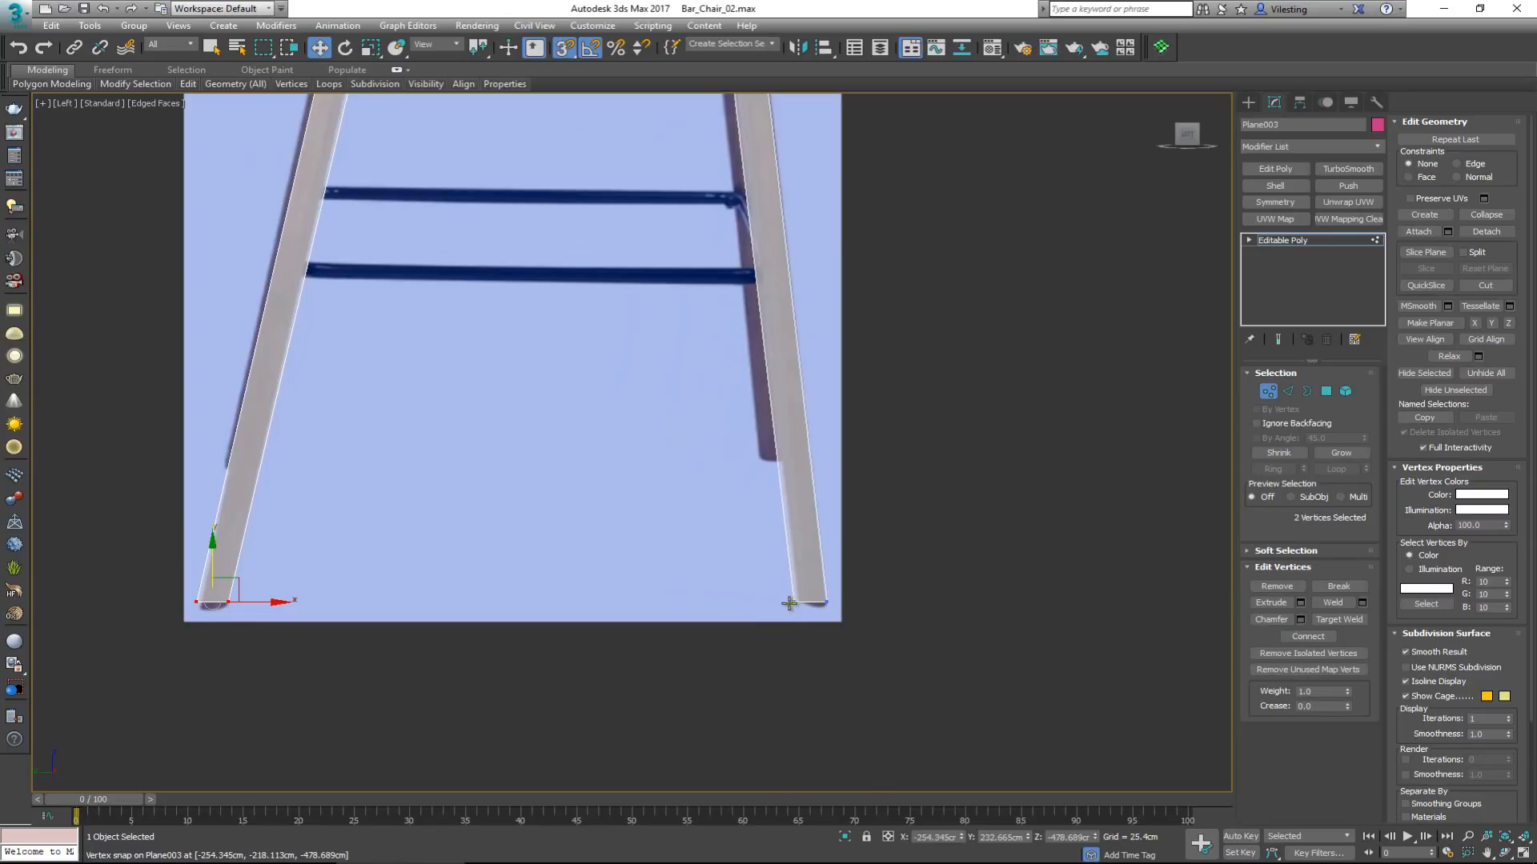
scroll(733, 376, "down", 3)
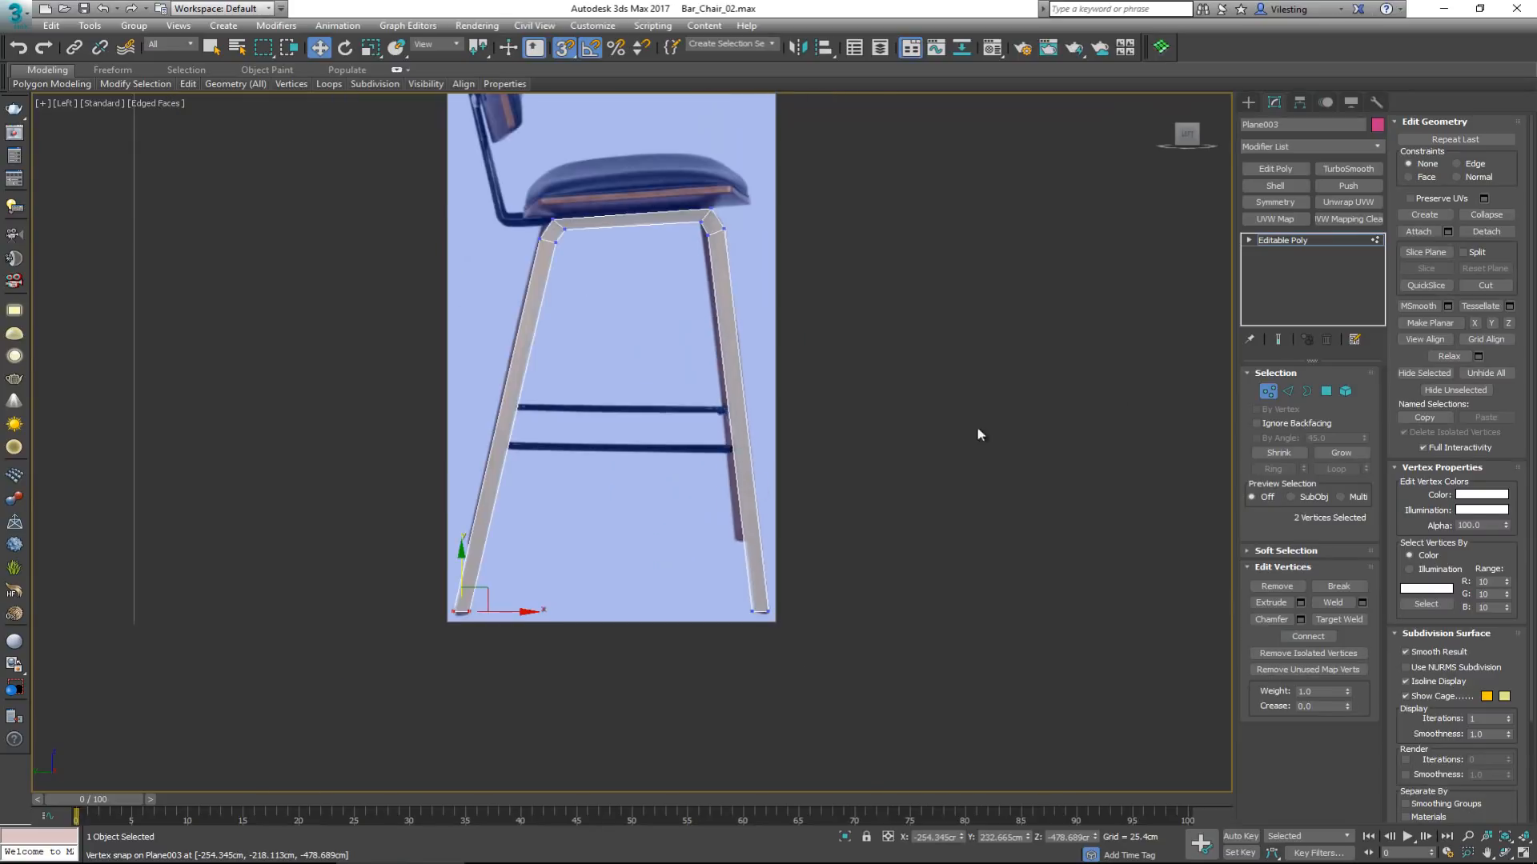
left_click(1268, 391)
Try inserting a Swift Loop edge across the front bend and moving it outward to round the corner.
scroll(559, 240, "up", 8)
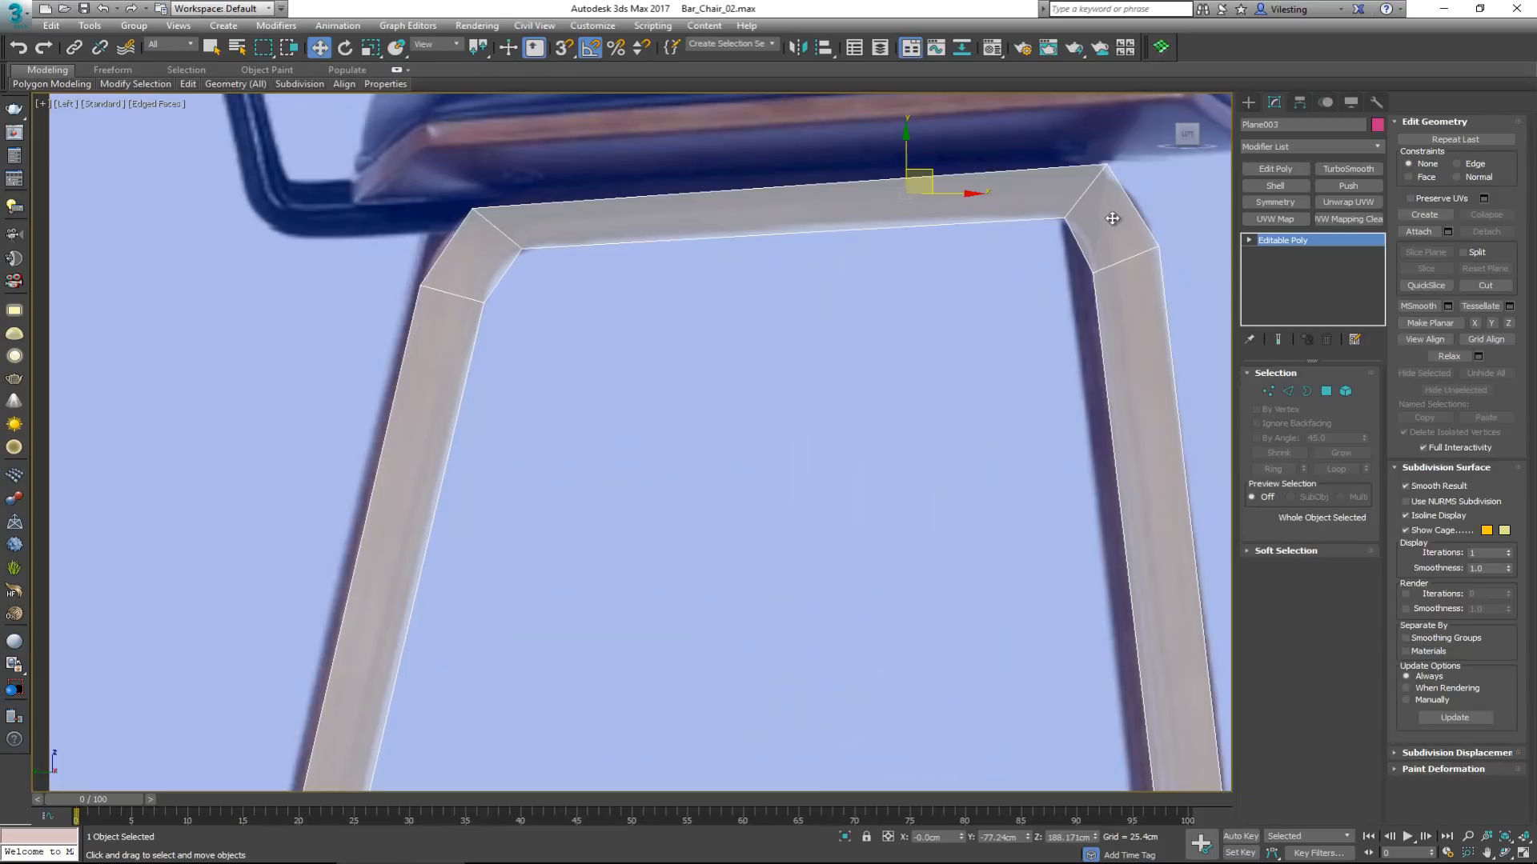
middle_click_drag(1097, 219, 992, 290)
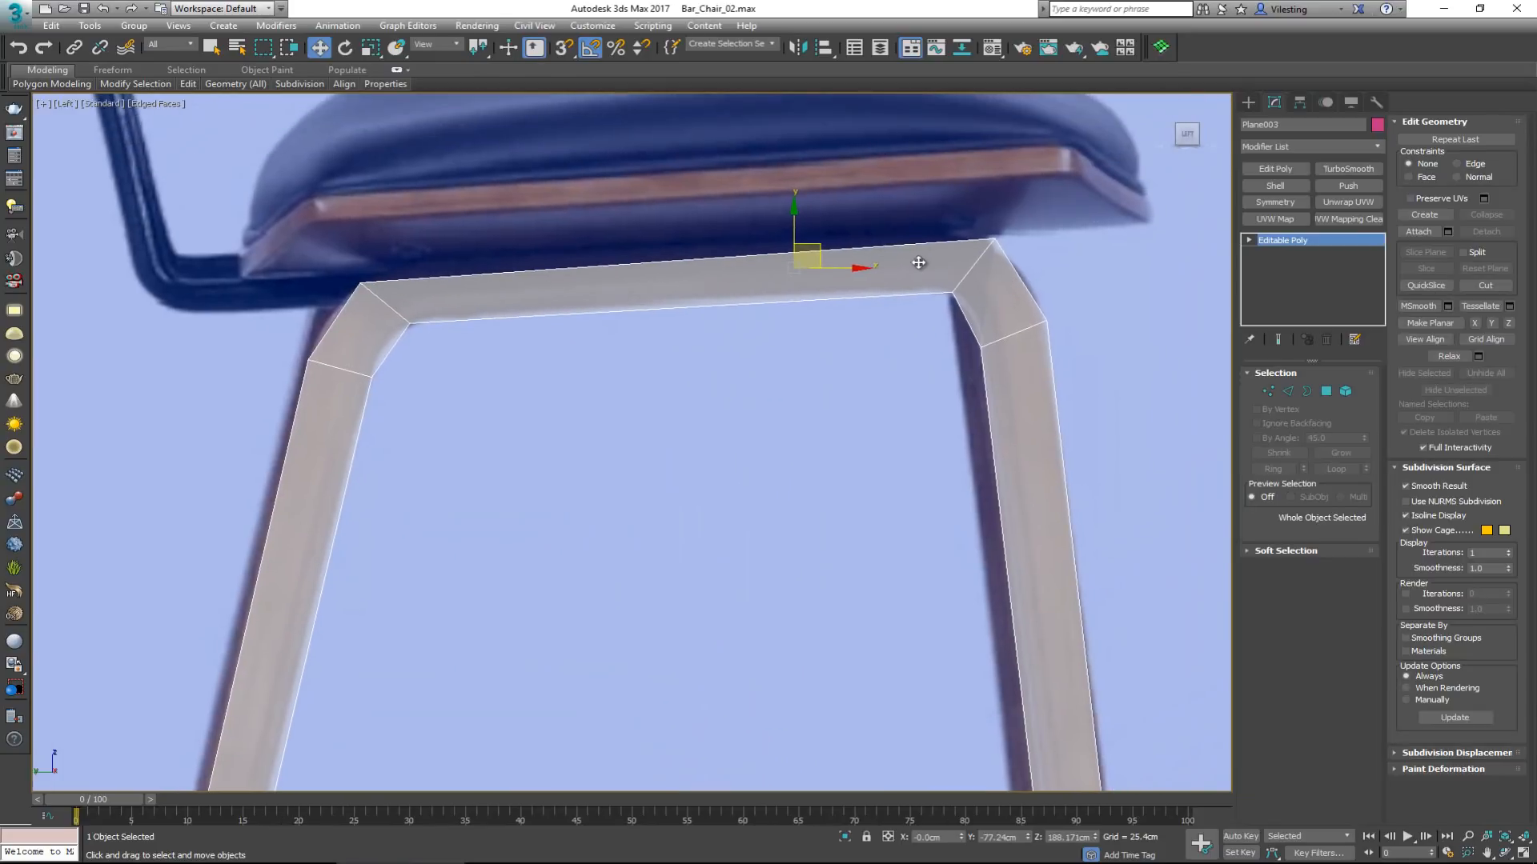
left_click(1286, 391)
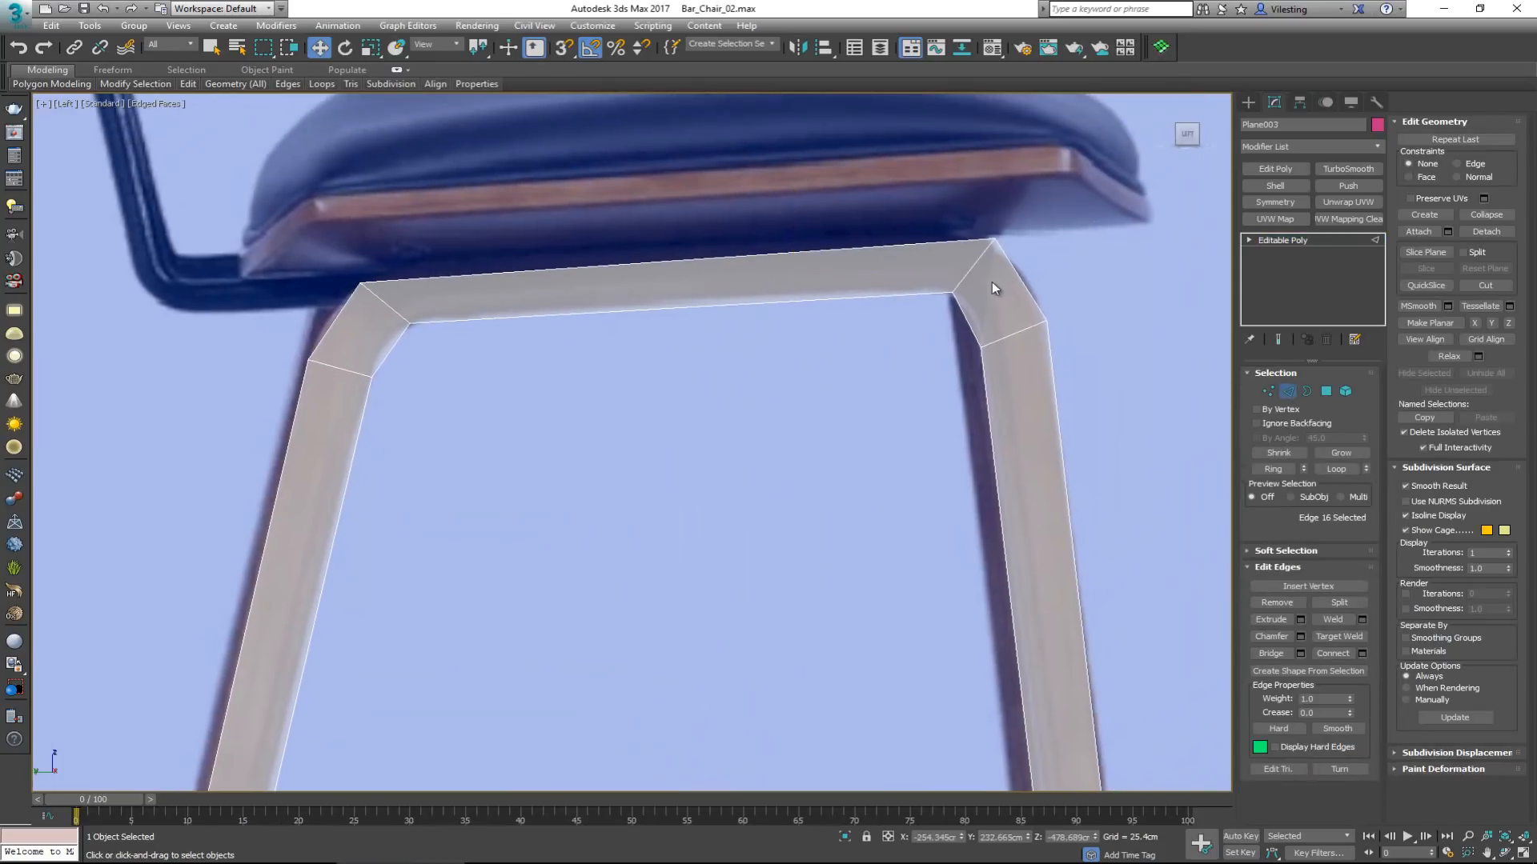
left_click(397, 70)
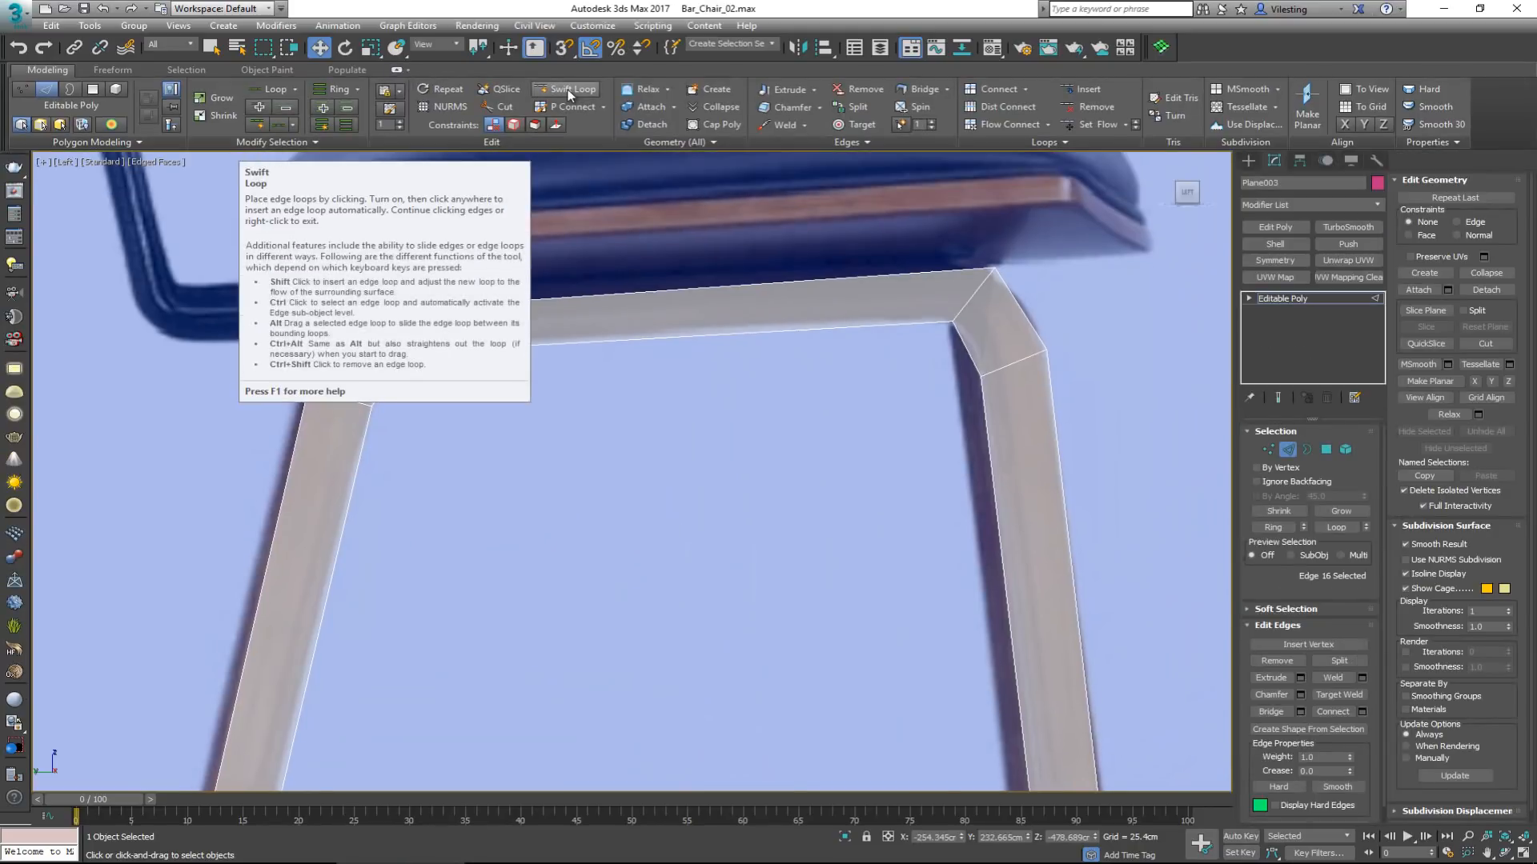
left_click(397, 70)
key("alt+1")
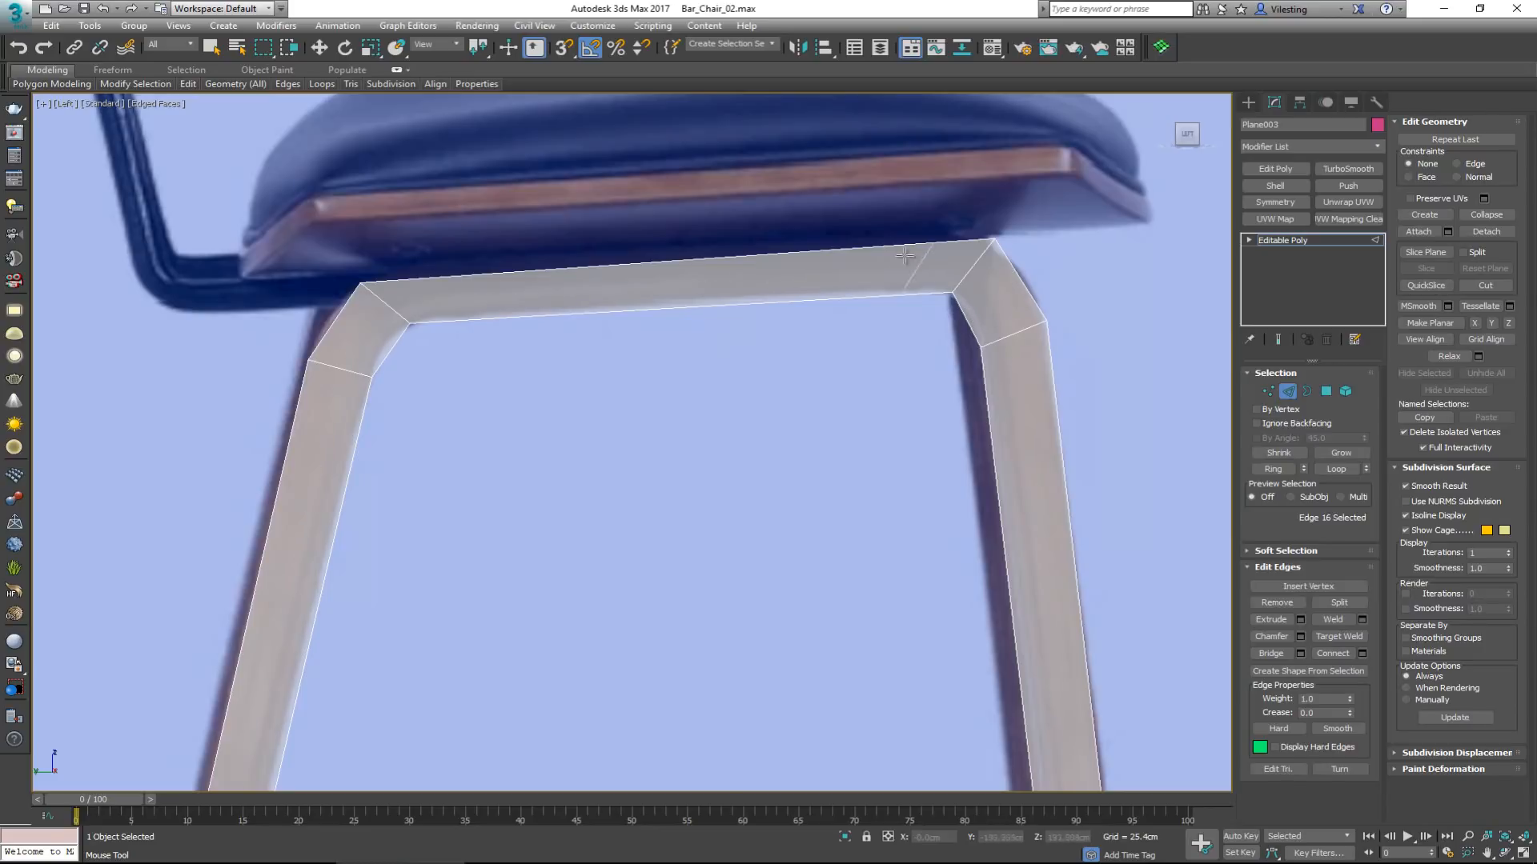
left_click(996, 297)
key("w")
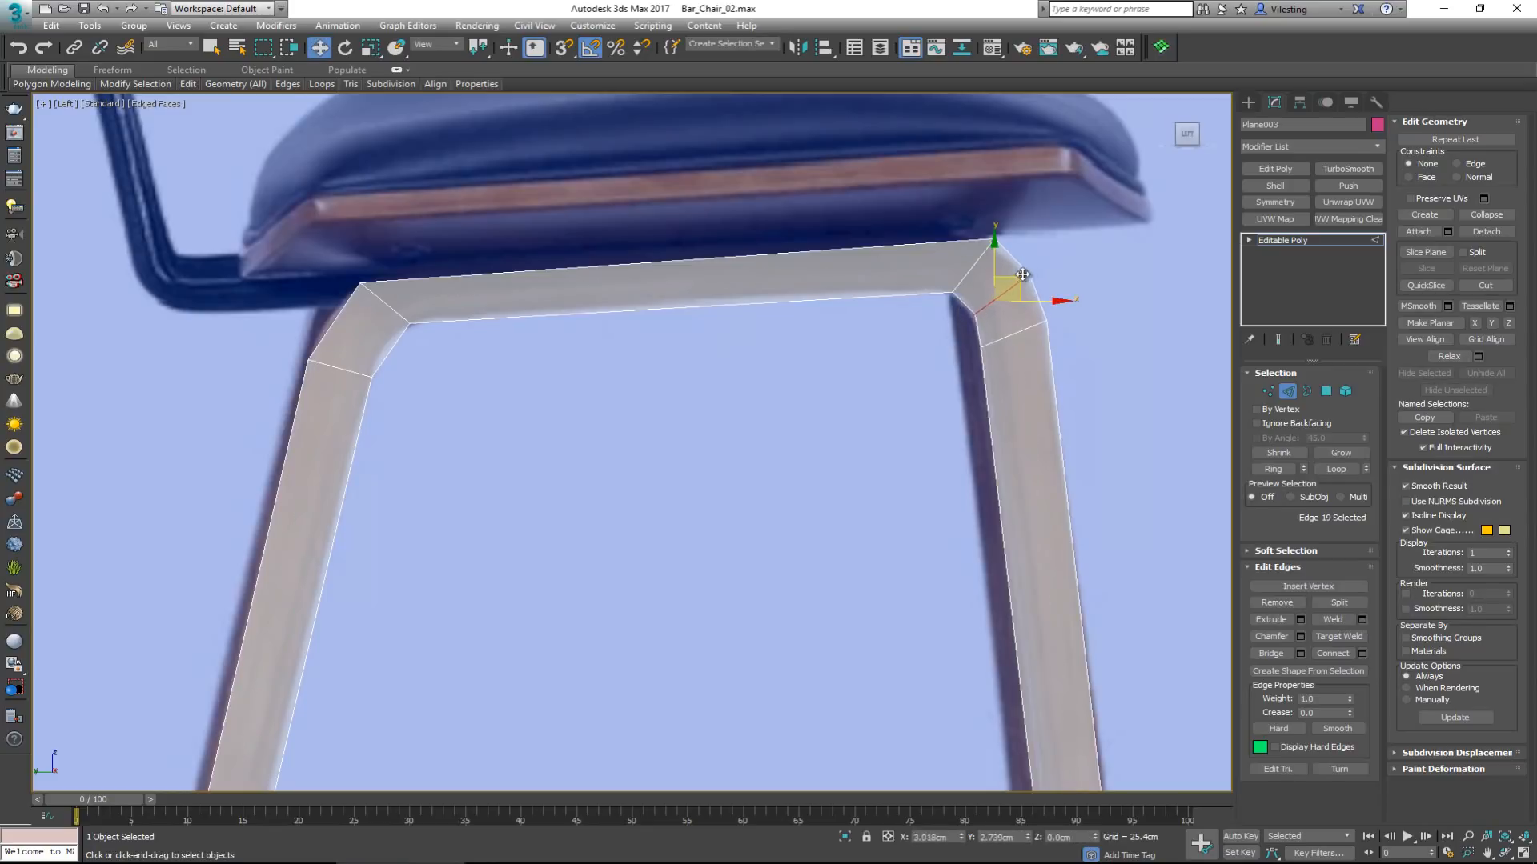
left_click(1030, 292)
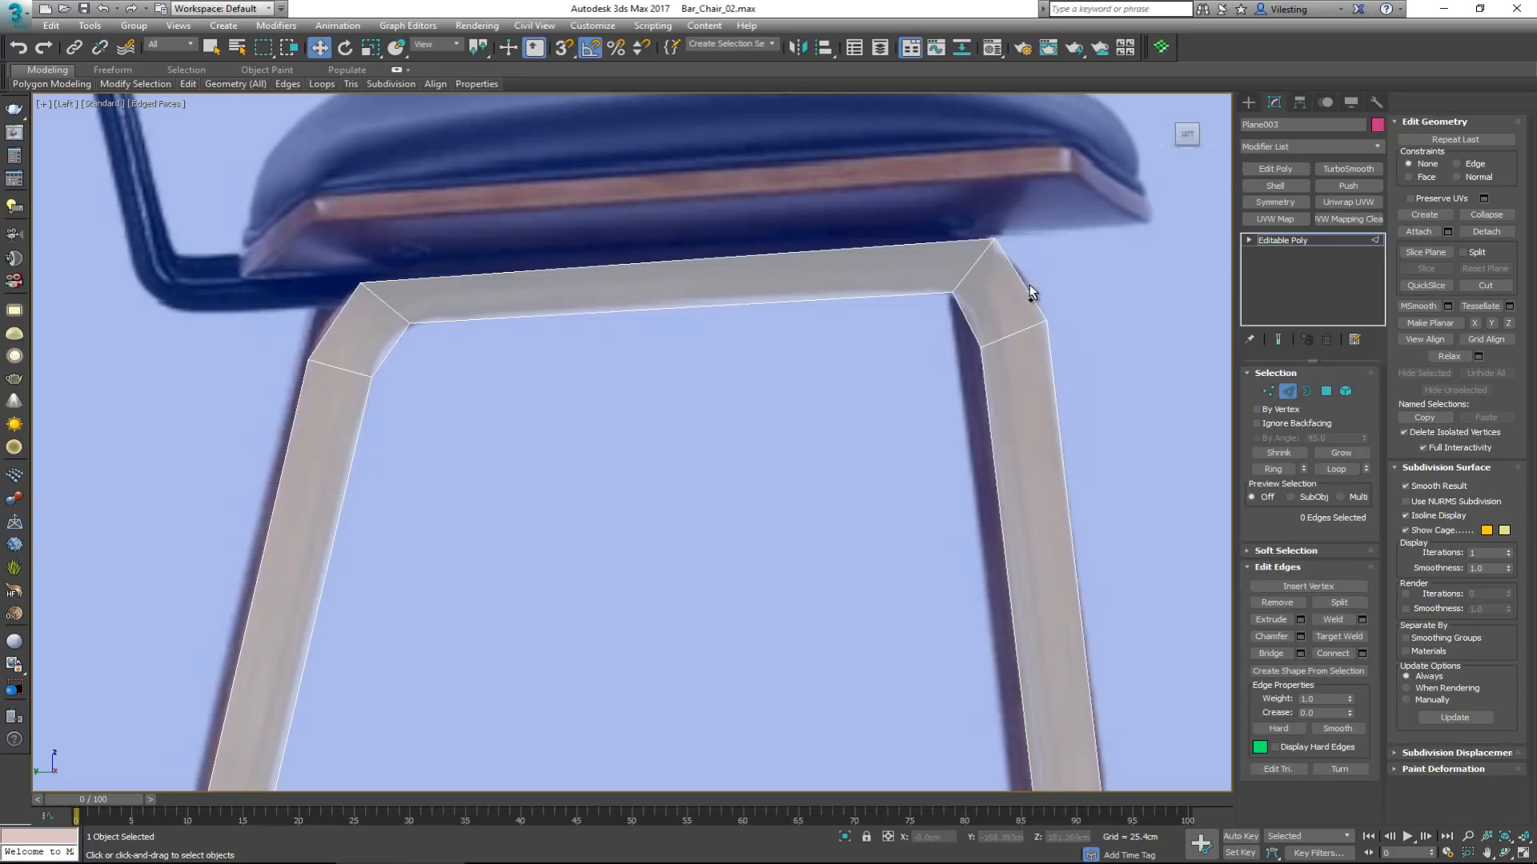
Insert one Swift Loop edge across the middle of the front bend and one across the rear bend, following the surface curvature.
key("alt+s")
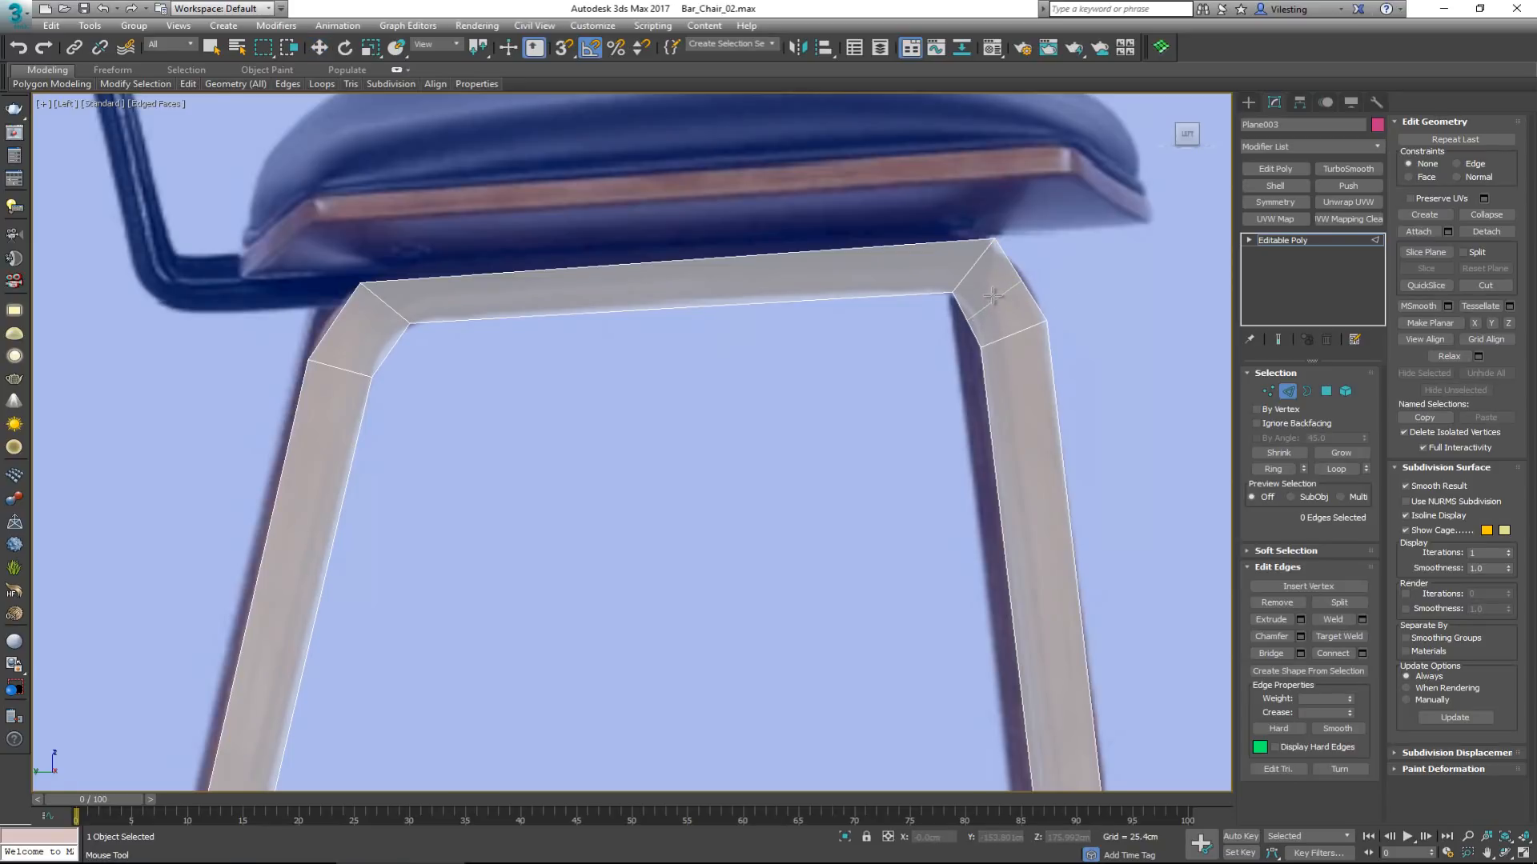
left_click(1000, 293)
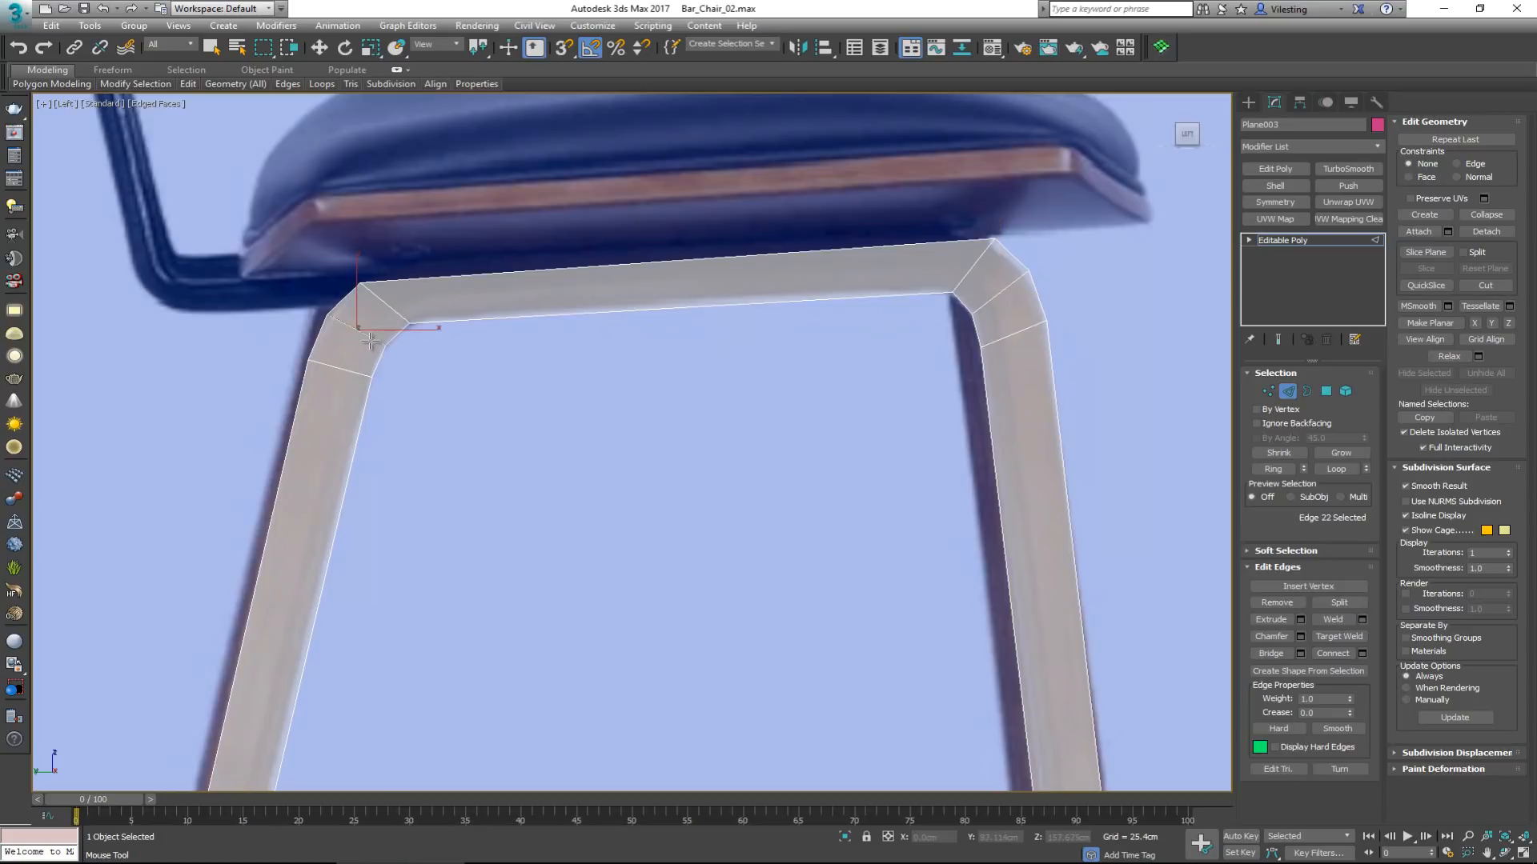
left_click(367, 341)
right_click(367, 341)
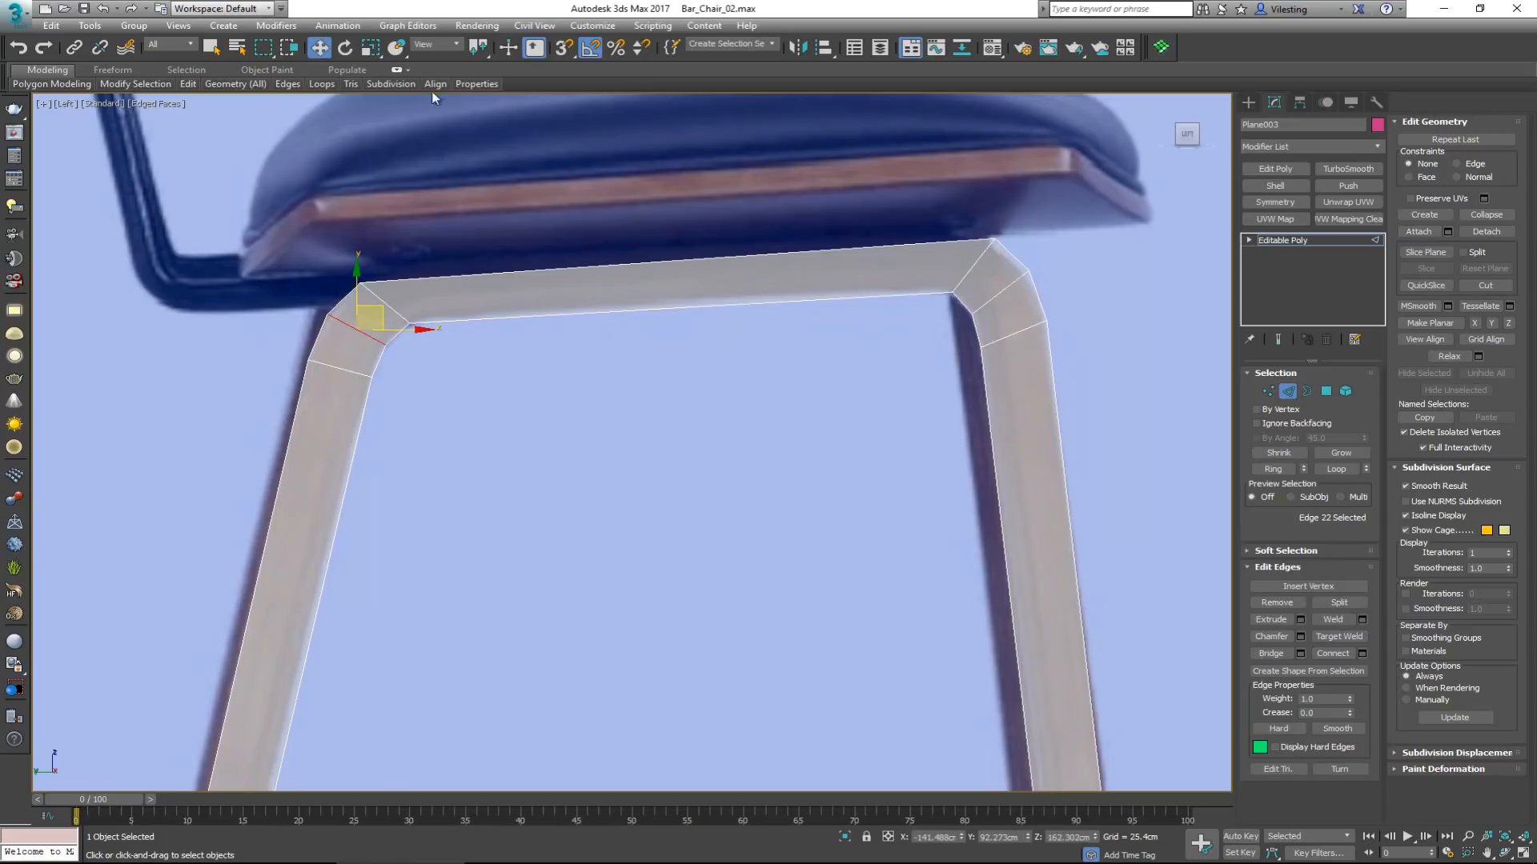
scroll(655, 300, "down", 2)
scroll(655, 309, "up", 1)
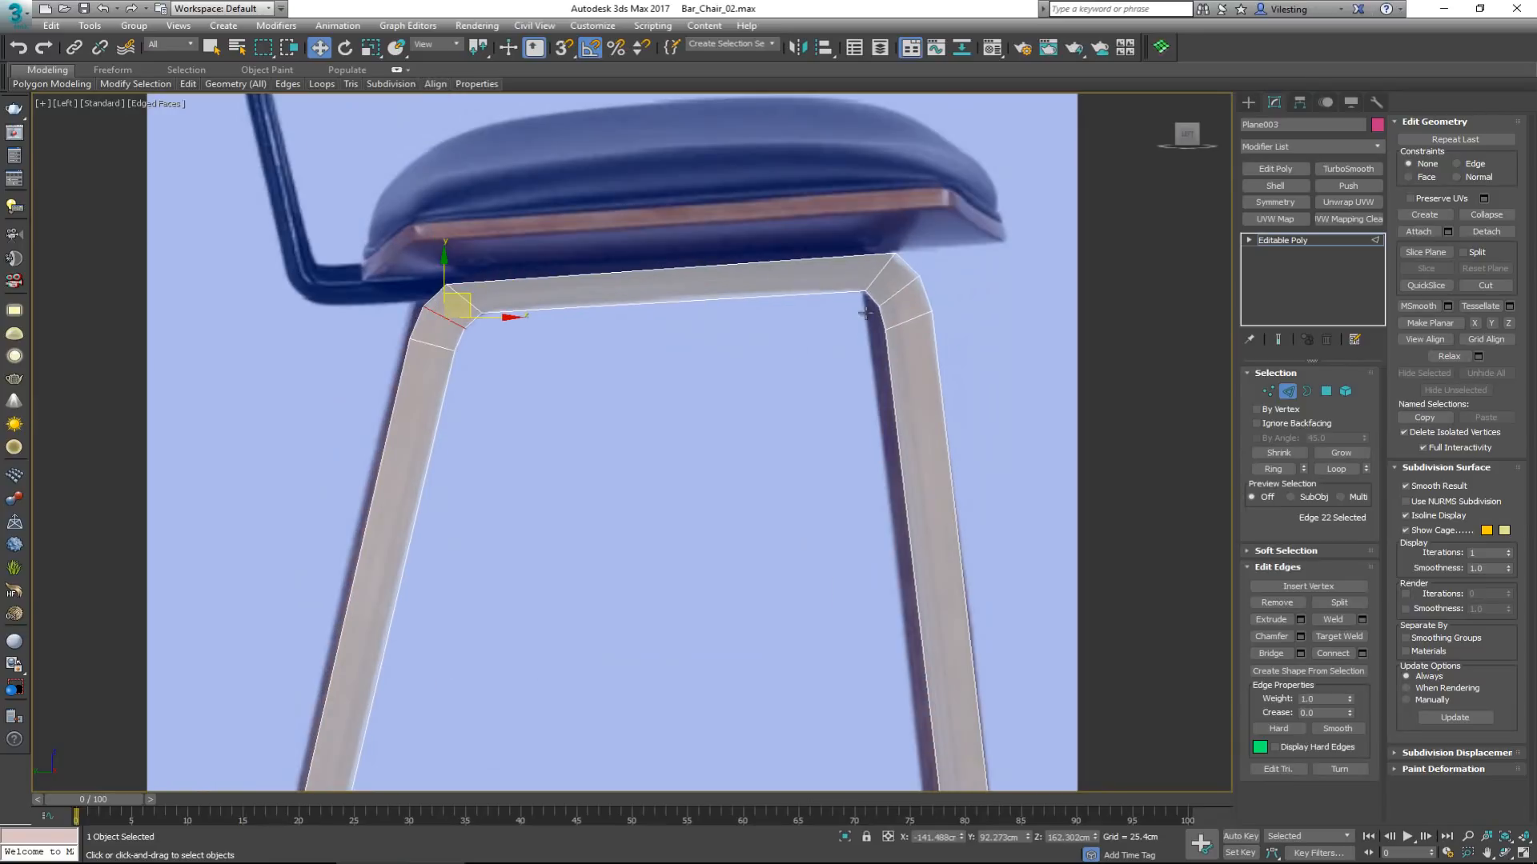
scroll(879, 266, "up", 3)
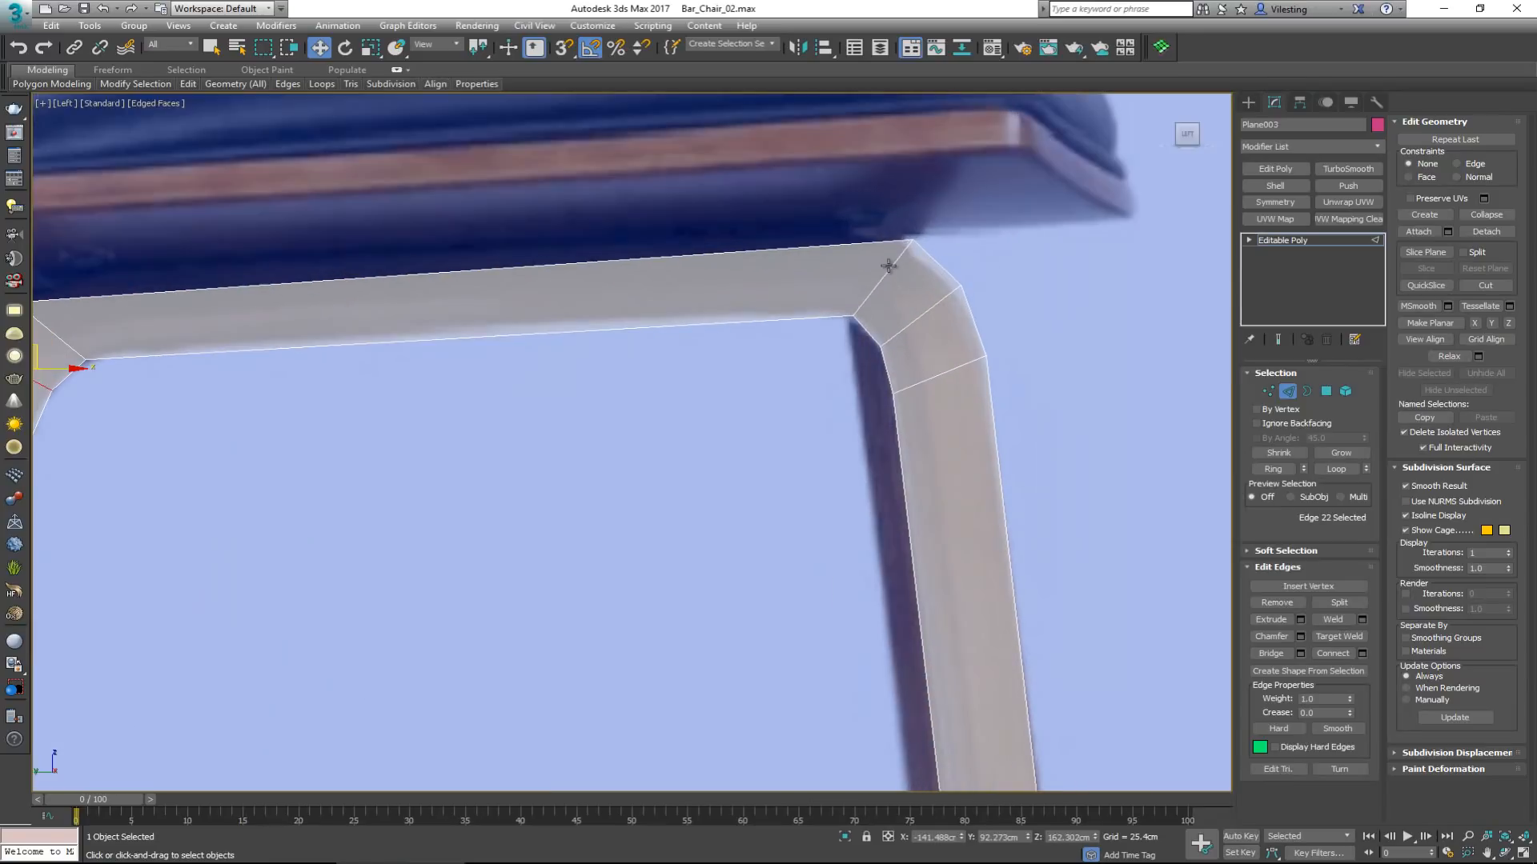
Nudge the upper outer vertex of the front bend to fit the side reference, check the rear bend, and leave vertex editing.
key("1")
mouse_move(935, 224)
left_mouse_down()
mouse_move(896, 247)
mouse_move(936, 240)
left_mouse_up()
middle_click_drag(180, 284, 673, 276)
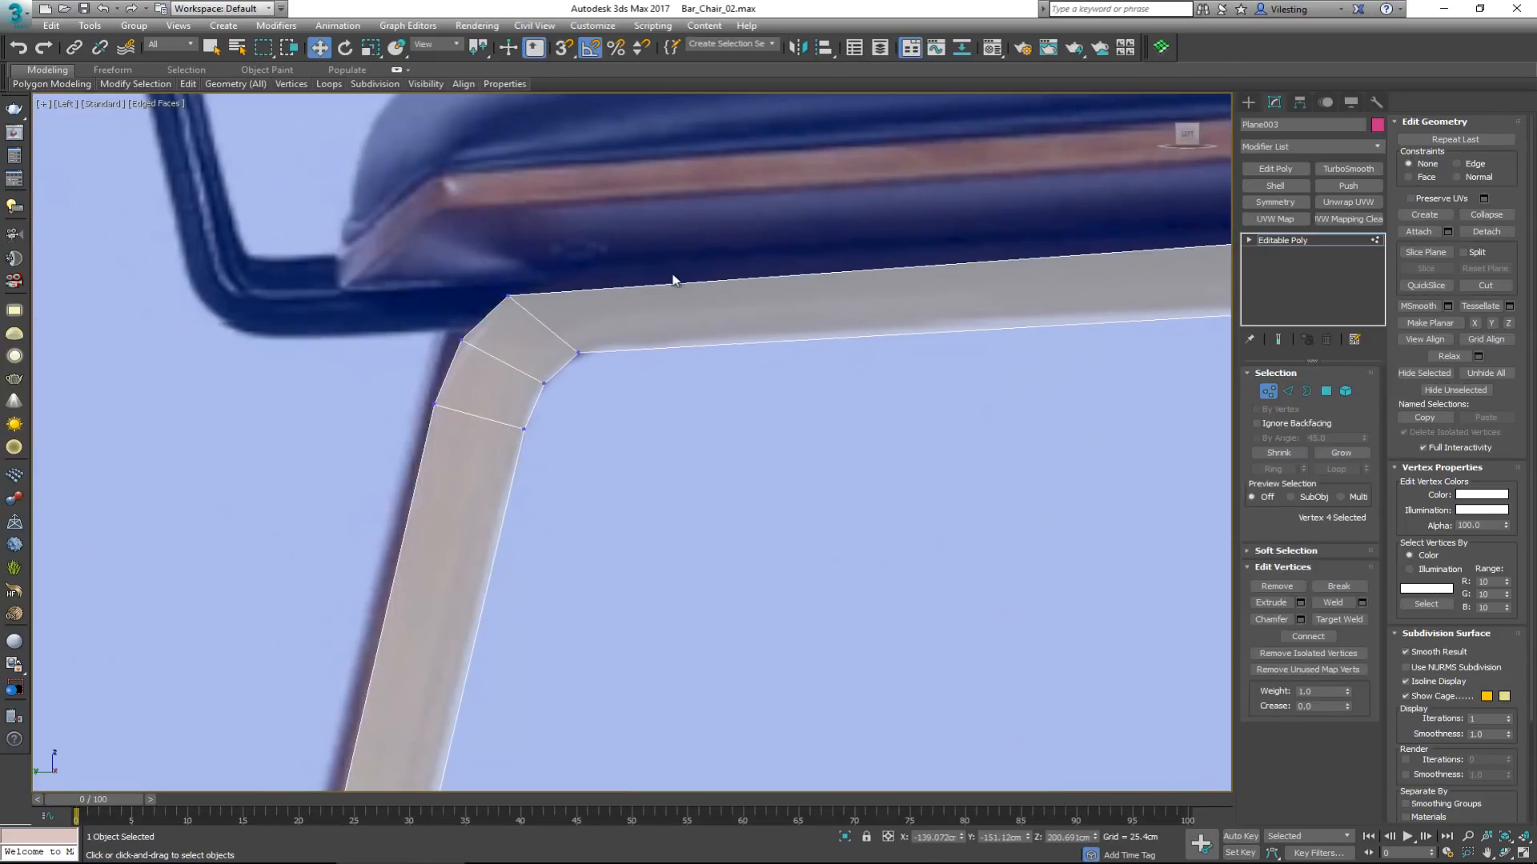
scroll(550, 298, "down", 10)
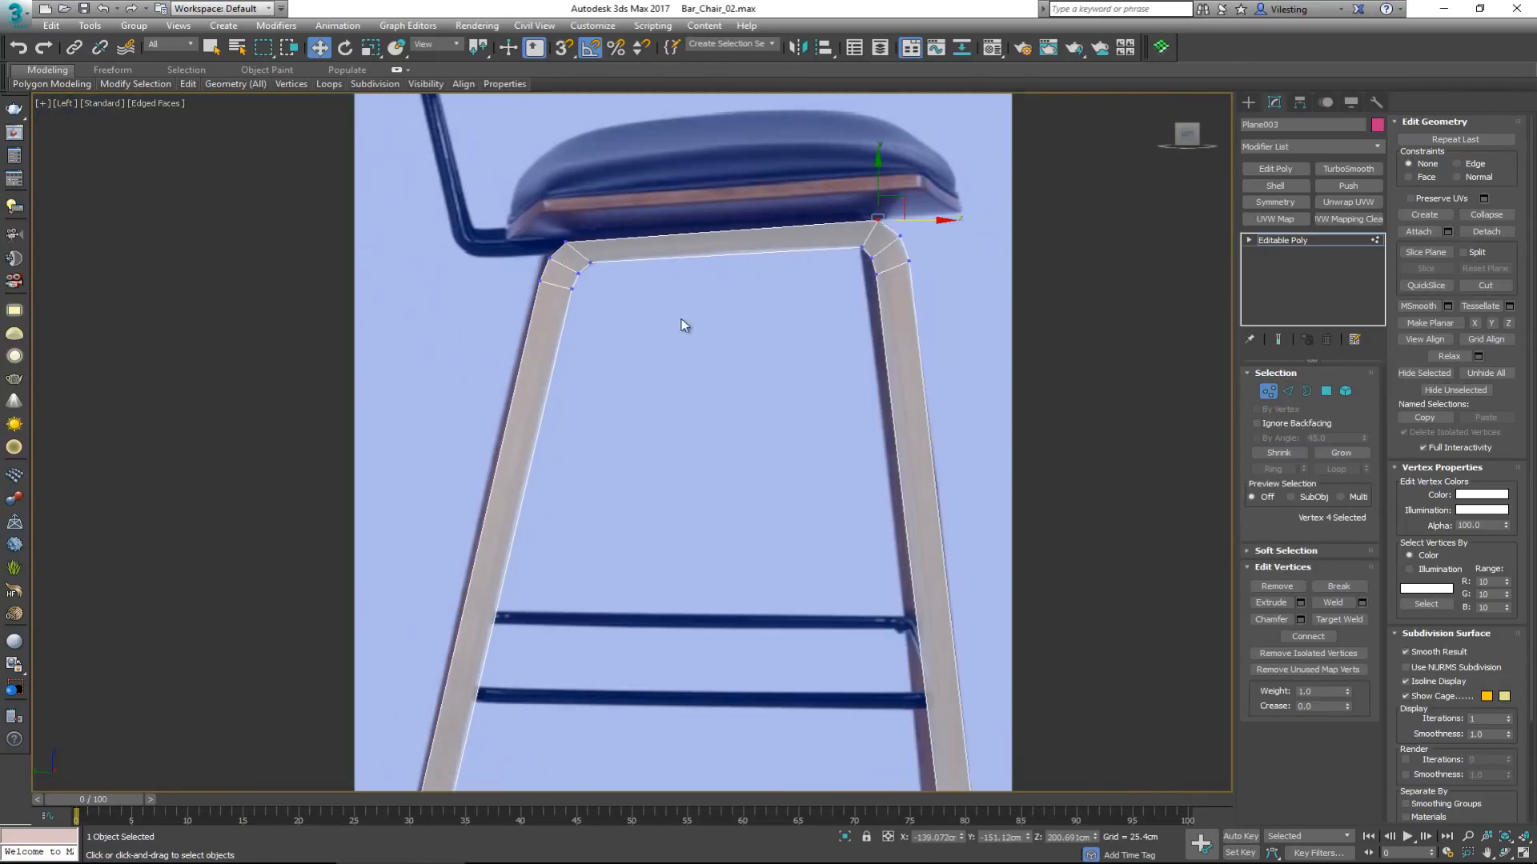
scroll(682, 308, "up", 3)
key("1")
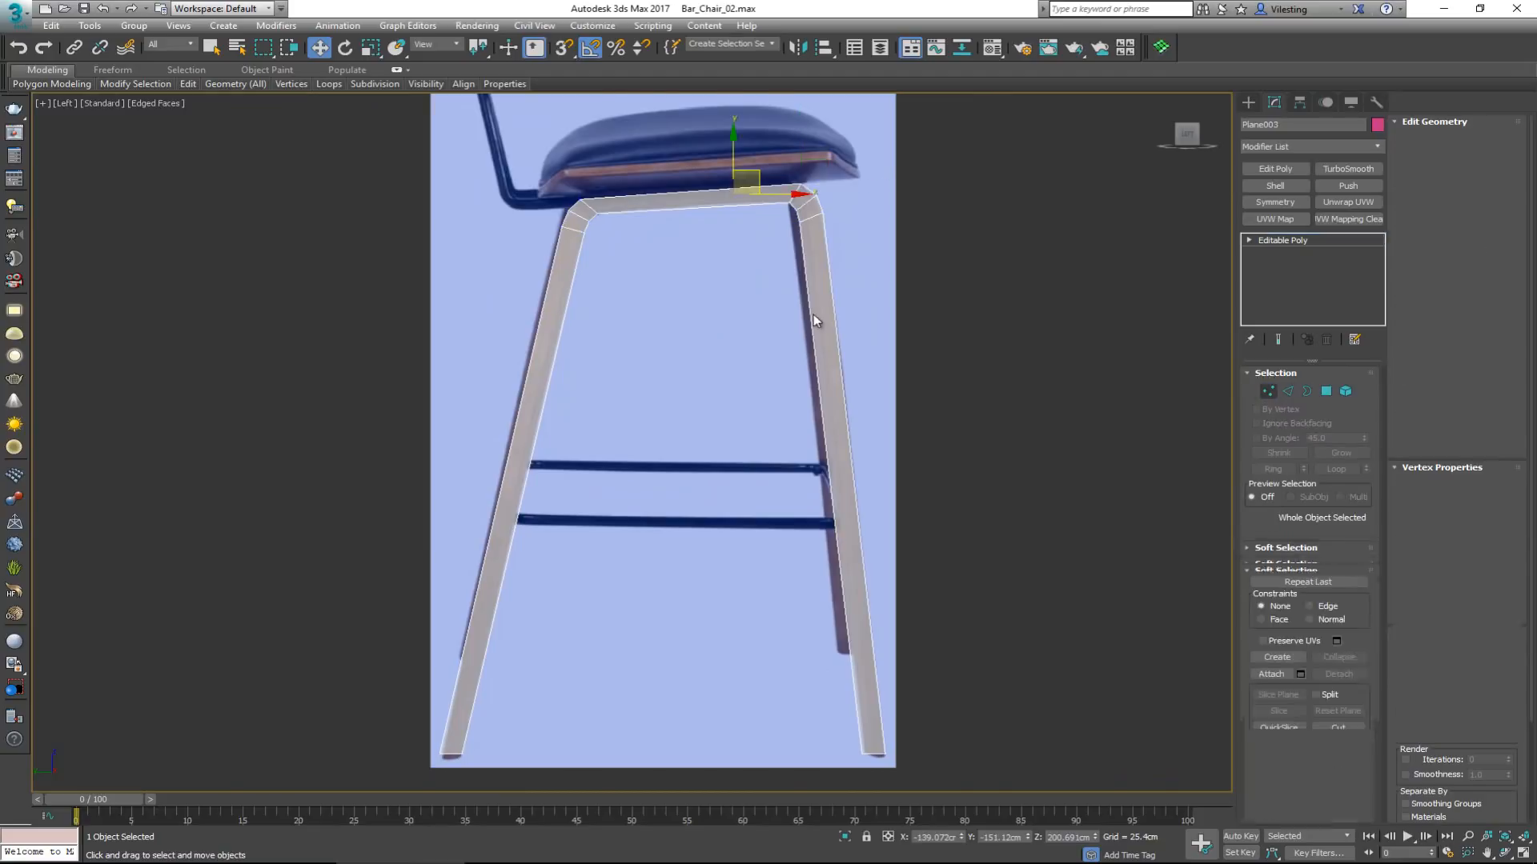
Add a Shell modifier to the leg frame and set its outer amount to 0 cm.
key("alt+w")
middle_click_drag(885, 325, 885, 314)
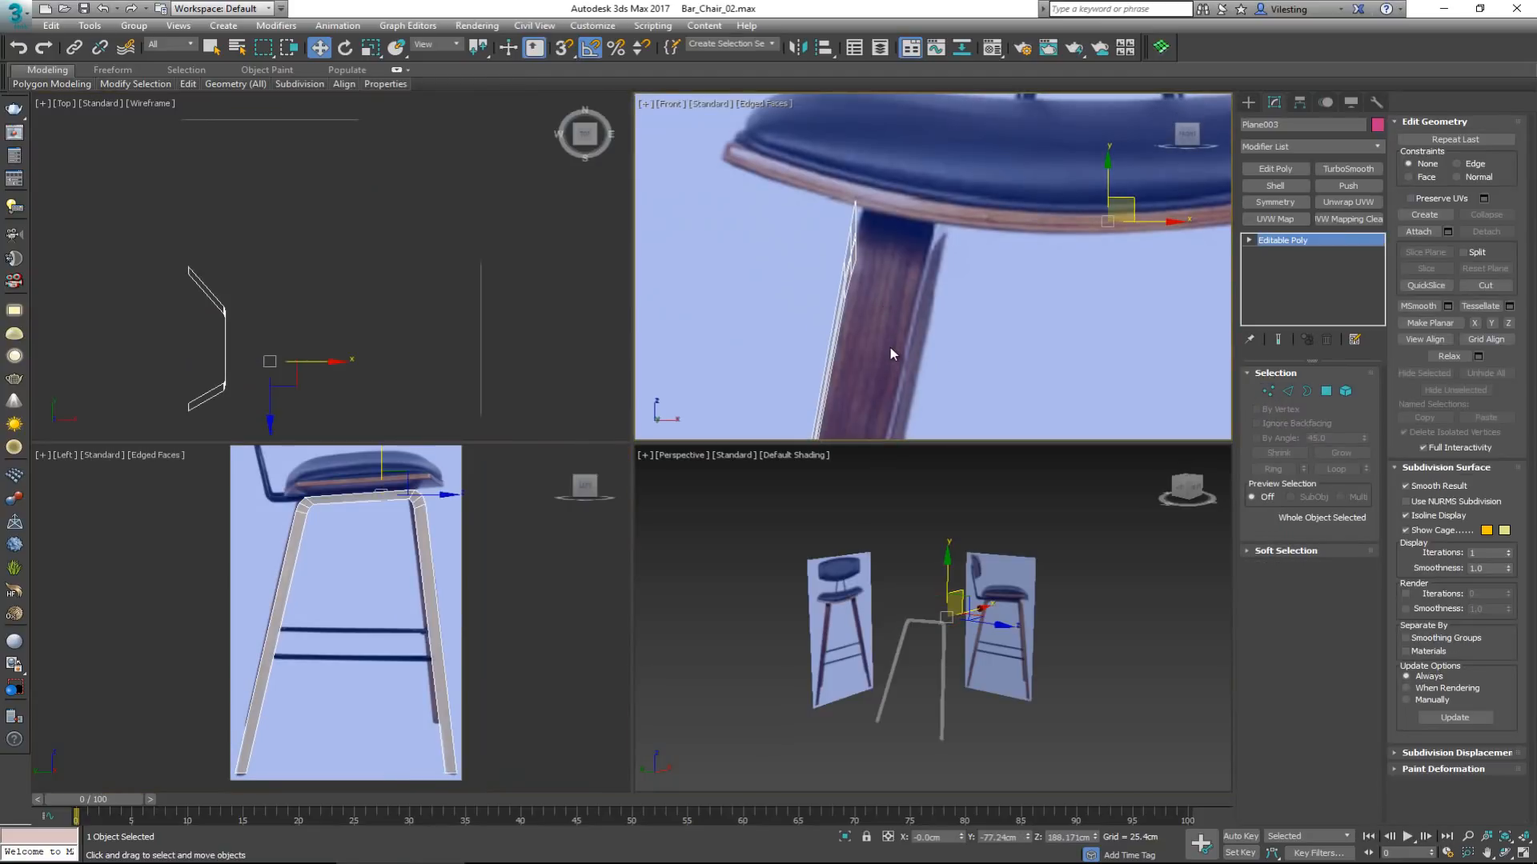
scroll(875, 245, "down", 4)
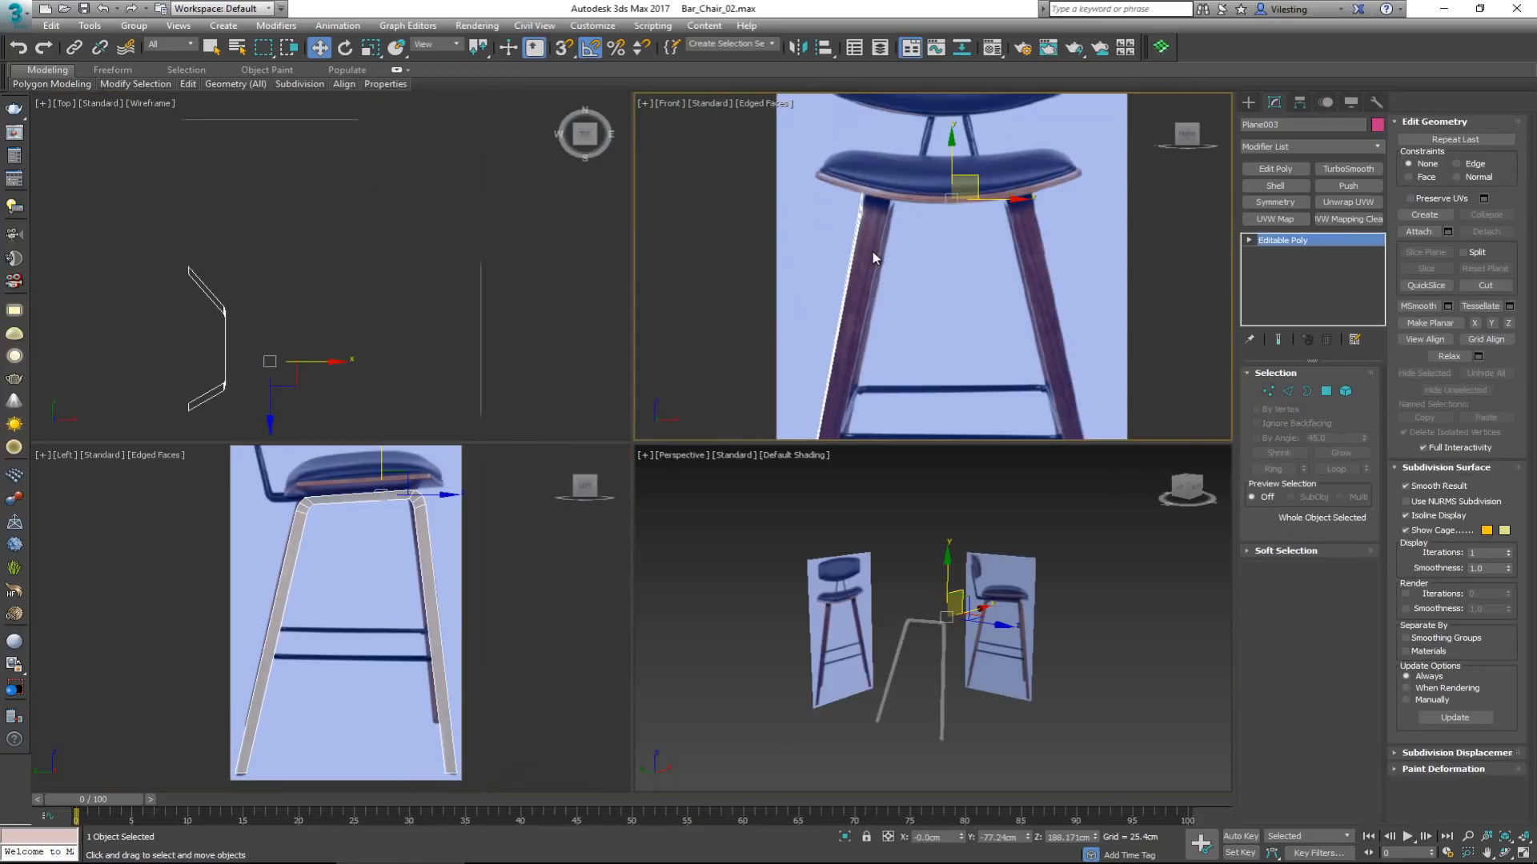
mouse_move(855, 326)
middle_mouse_down()
mouse_move(858, 179)
mouse_move(862, 349)
middle_mouse_up()
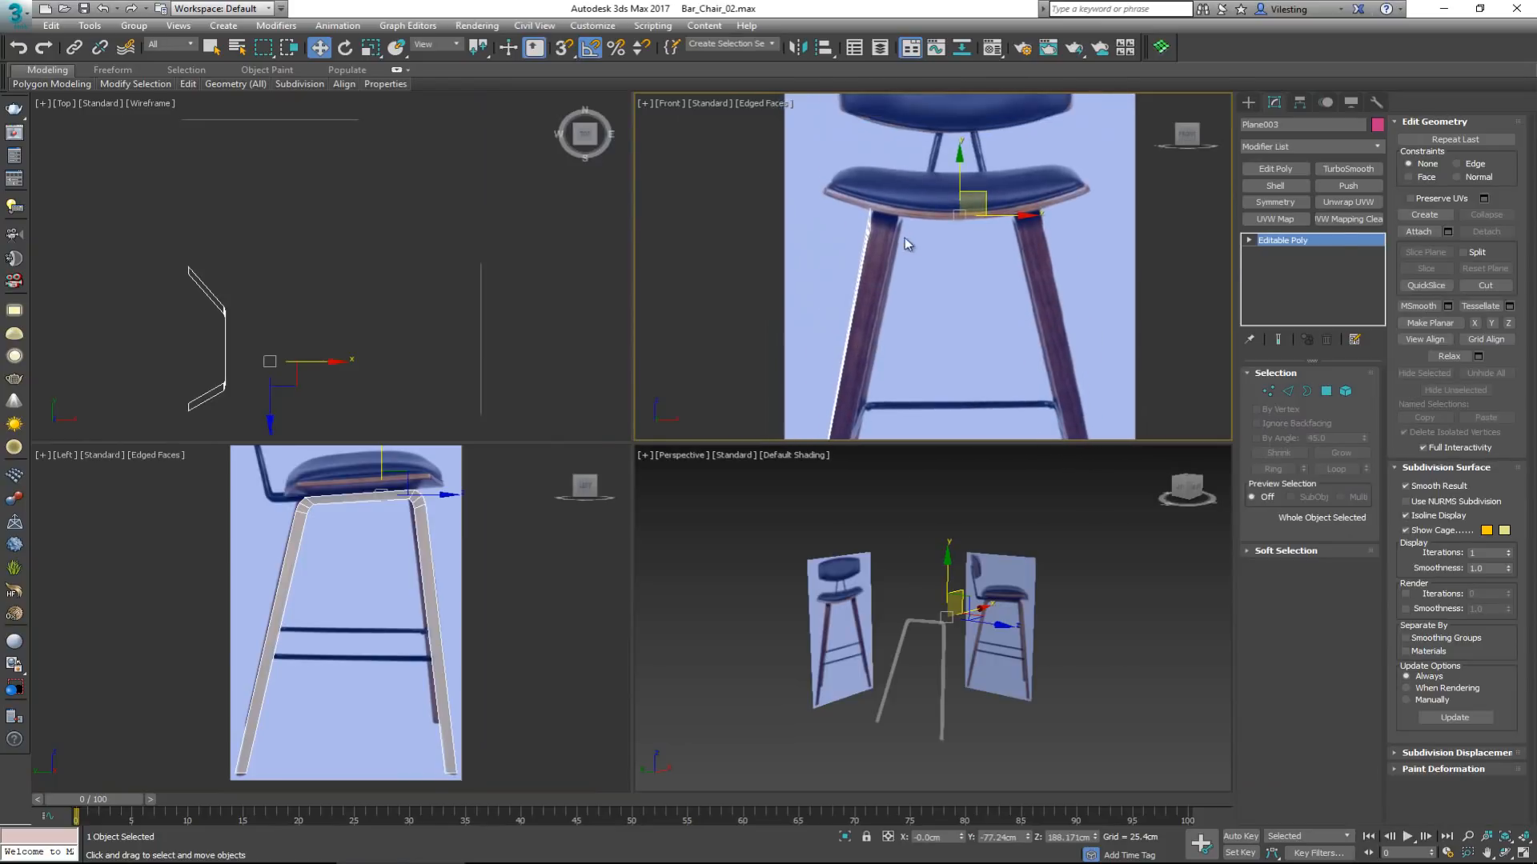
left_click(1276, 185)
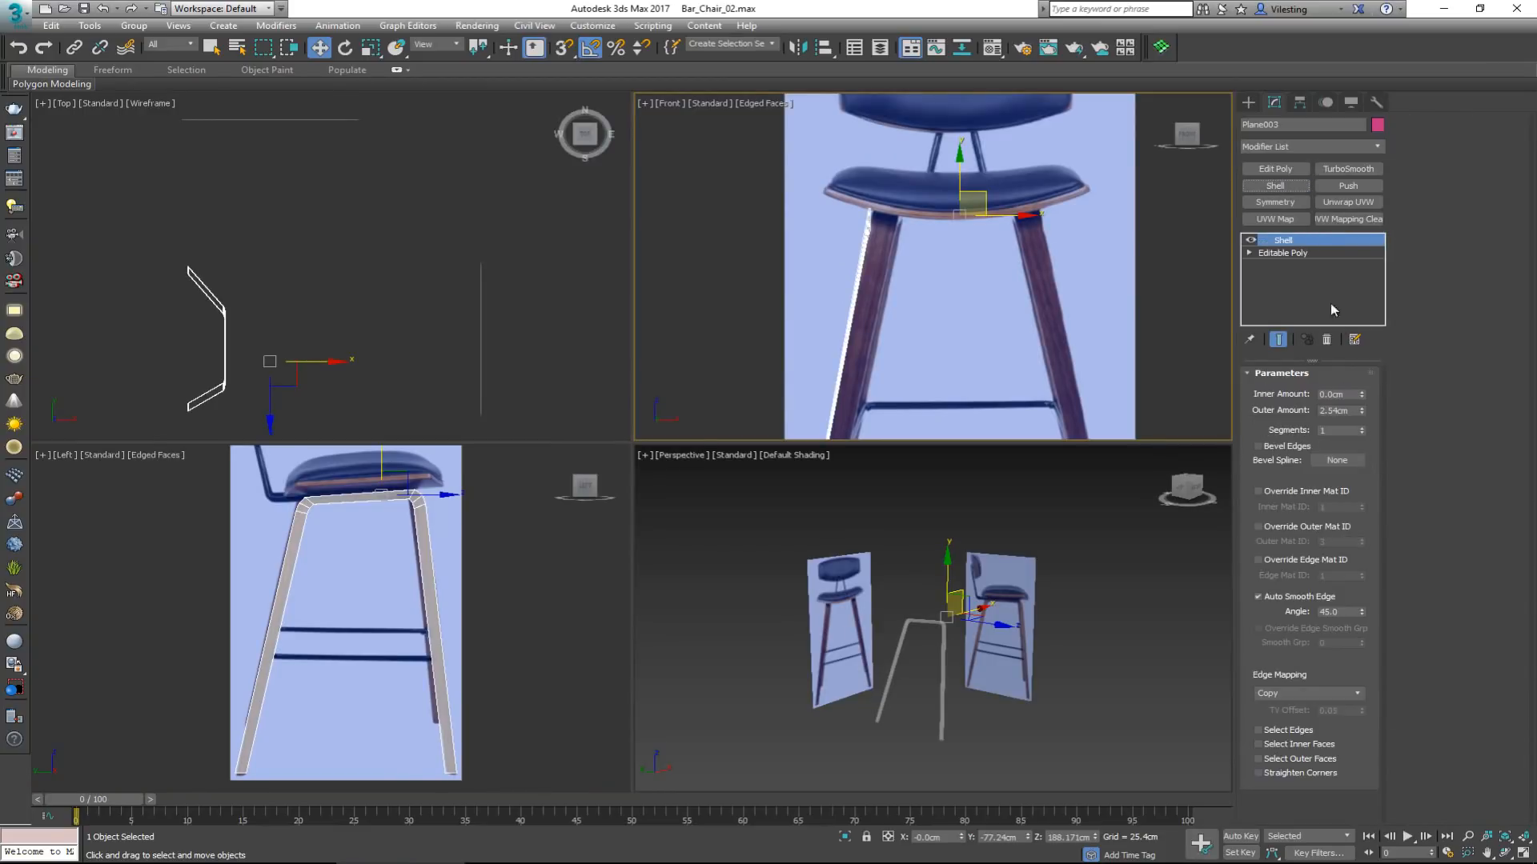
right_click(1365, 411)
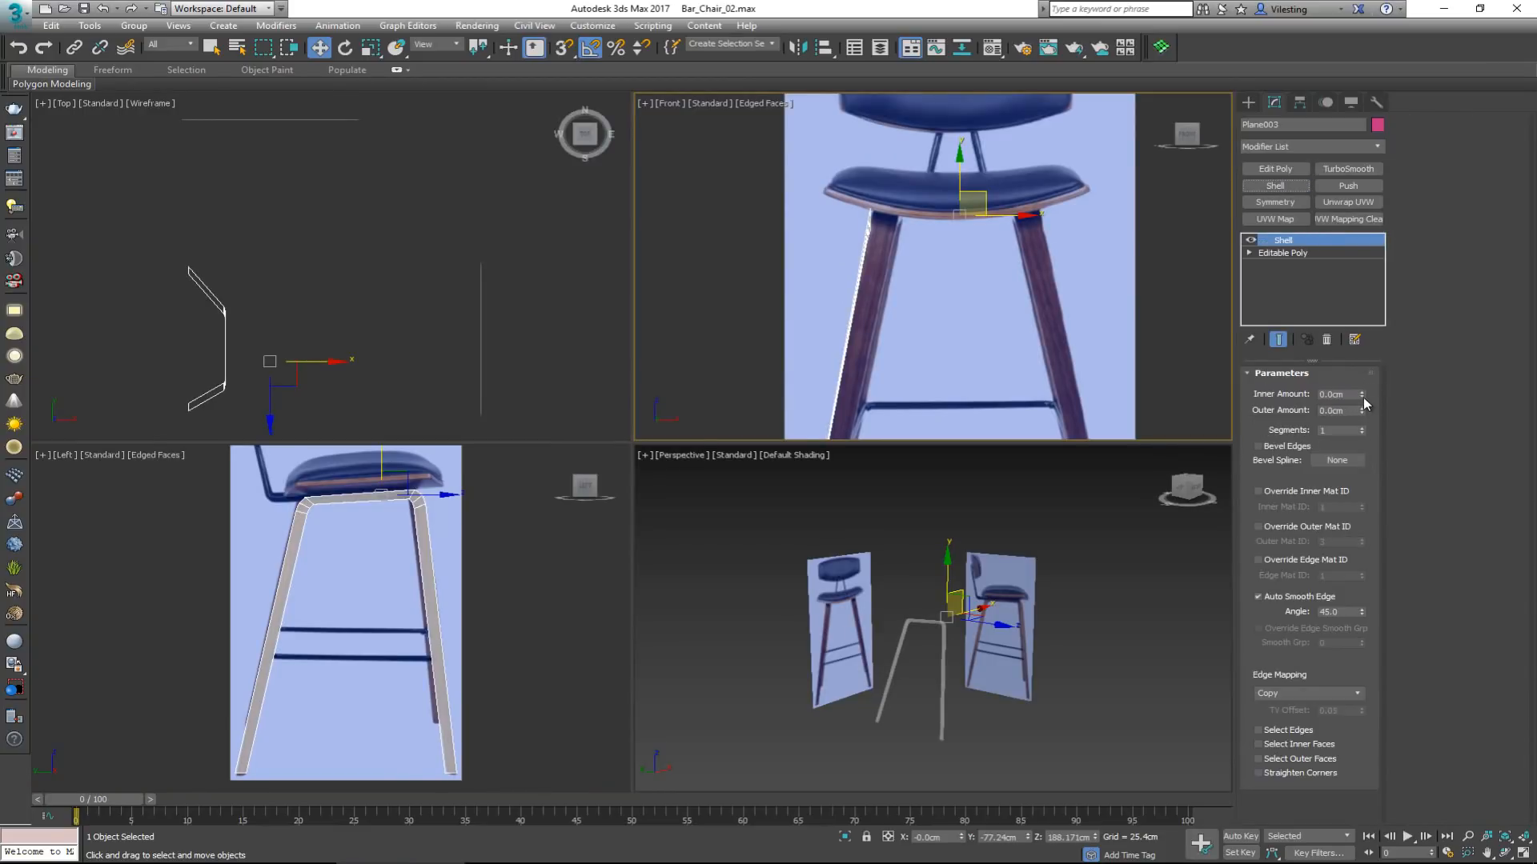
Set the shell's inner amount to about 39.649 cm so the thickness fits the leg in the front reference.
left_click_drag(1362, 397, 1282, 169)
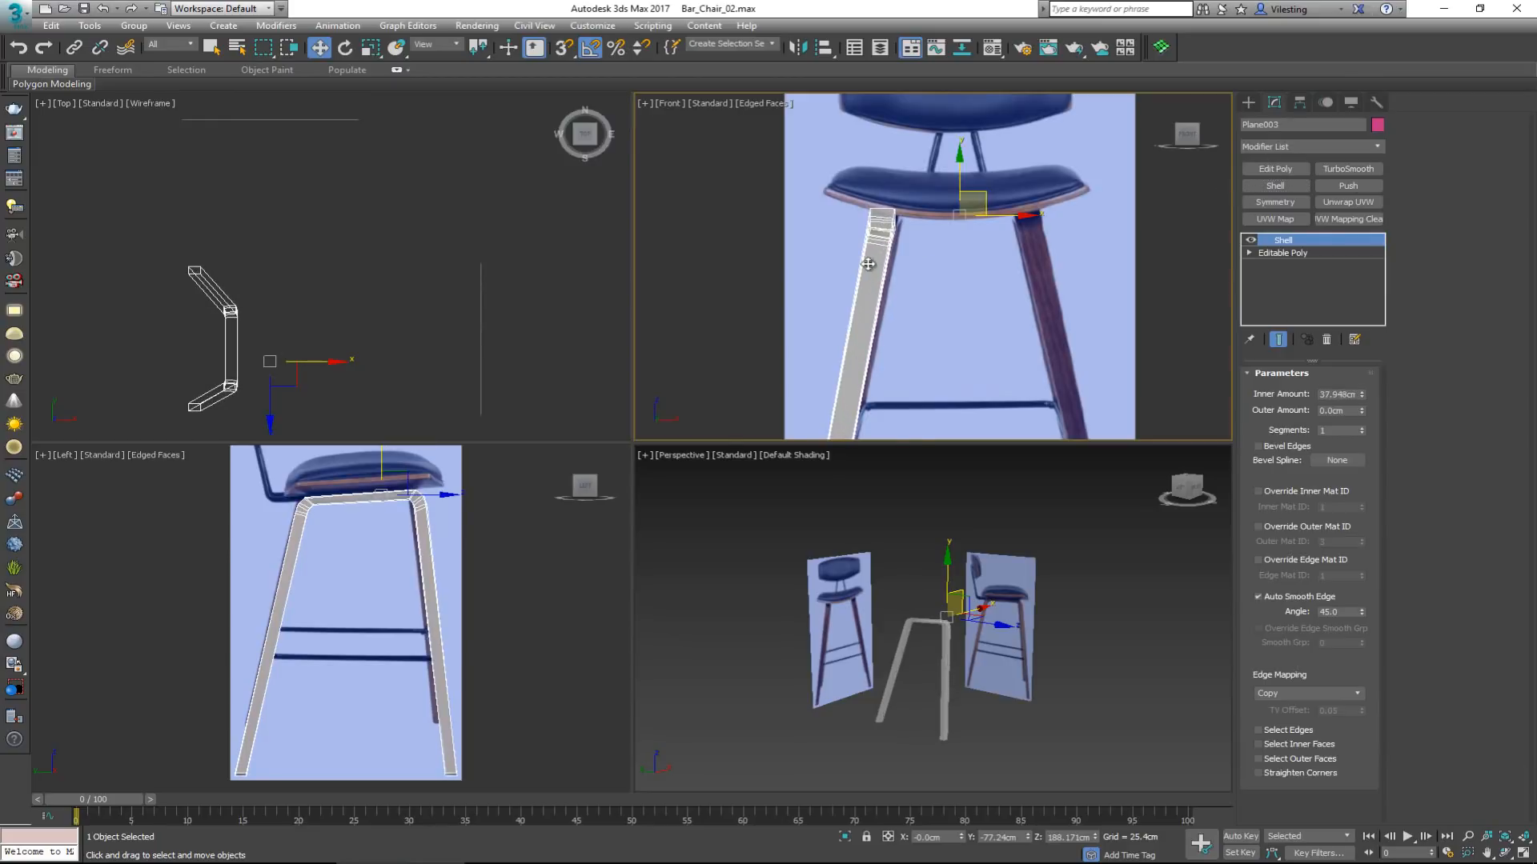
scroll(881, 230, "up", 5)
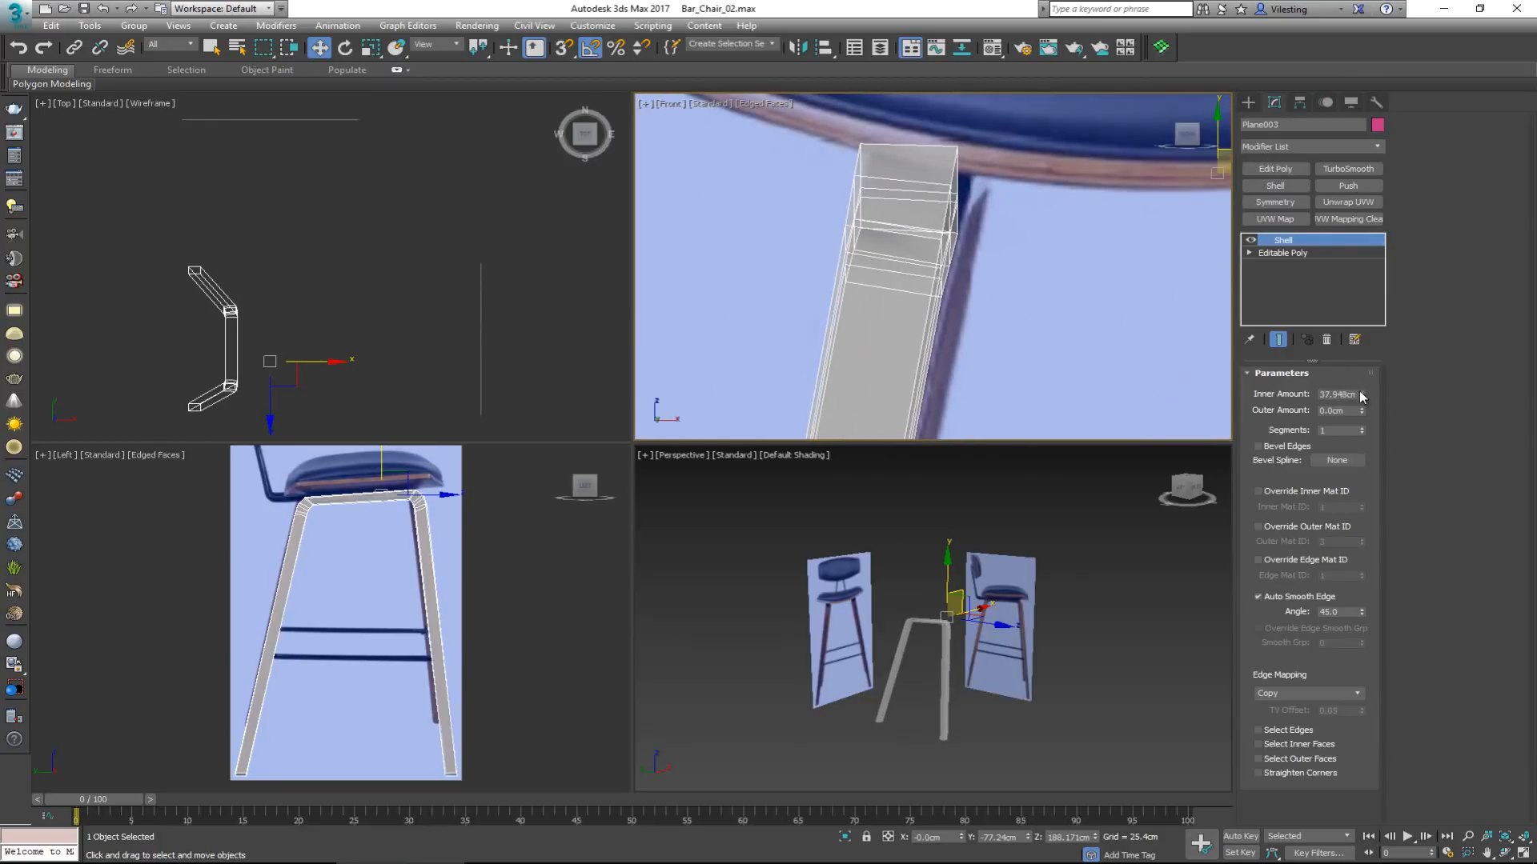
left_click_drag(1363, 397, 1352, 354)
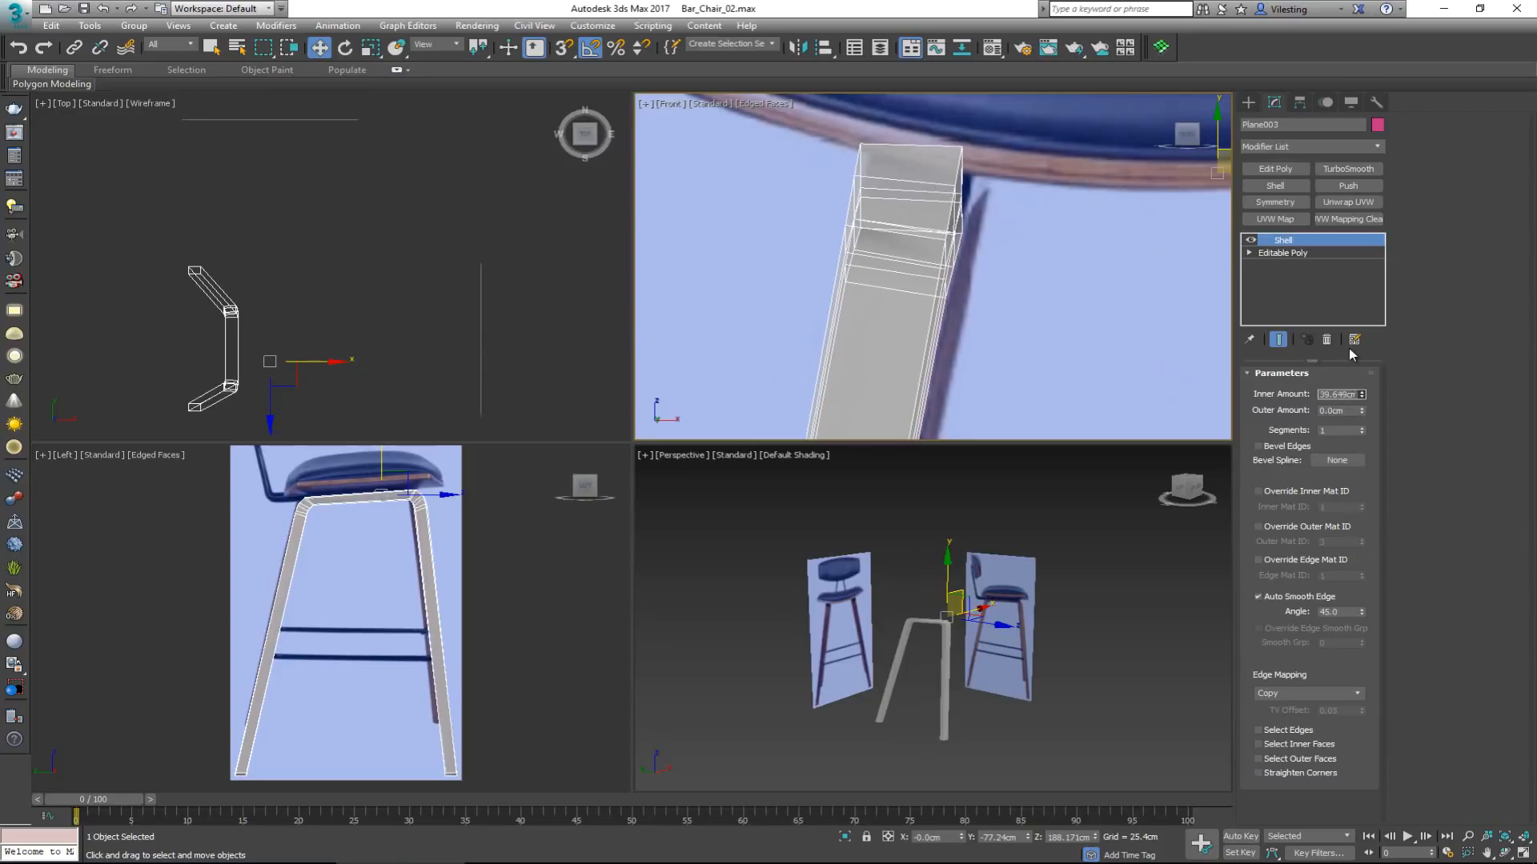
scroll(936, 174, "down", 6)
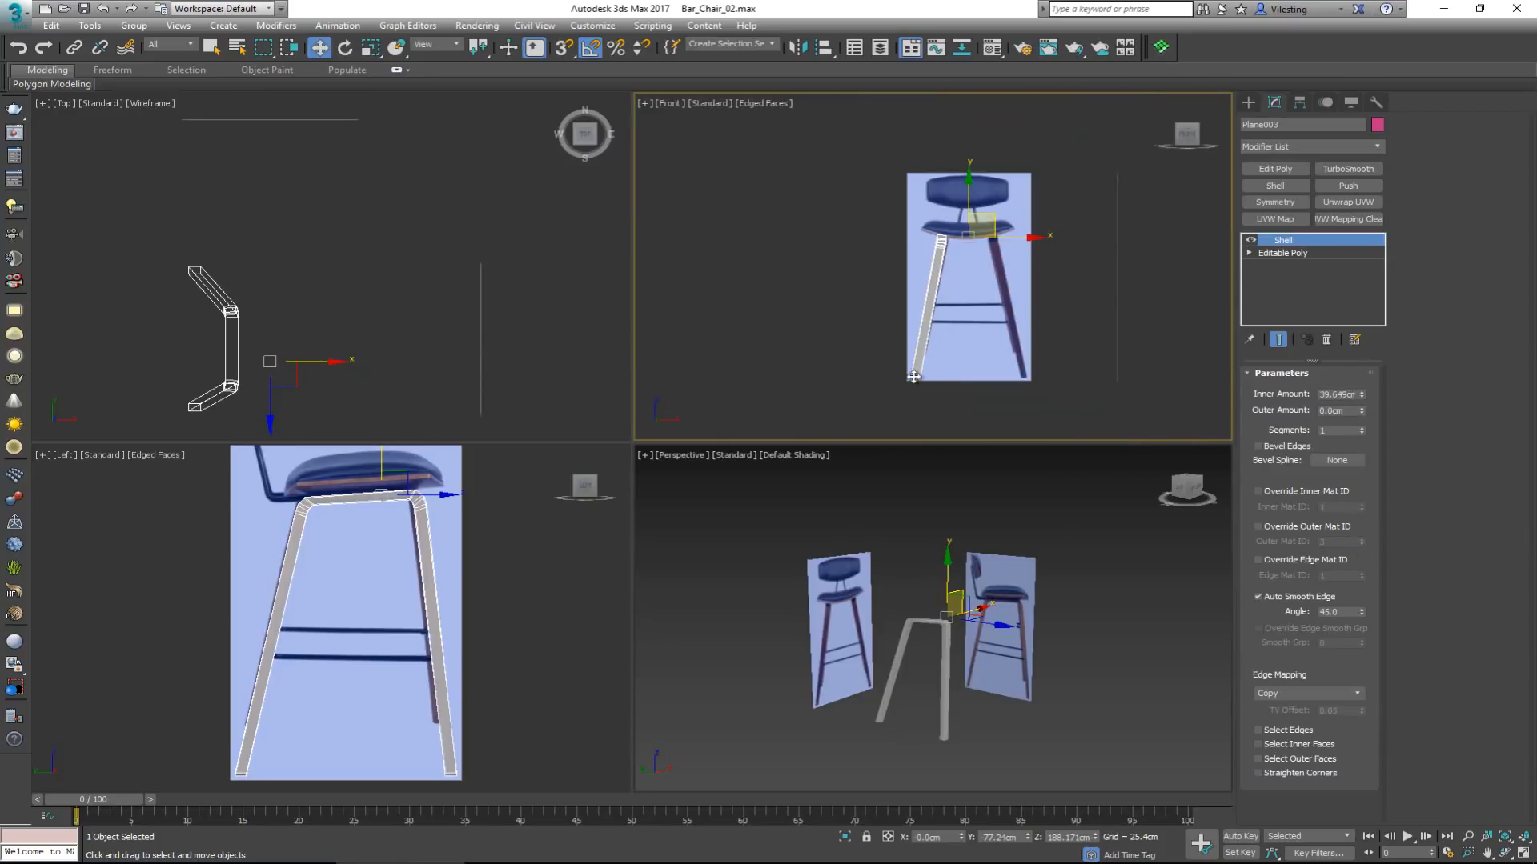
scroll(913, 377, "up", 5)
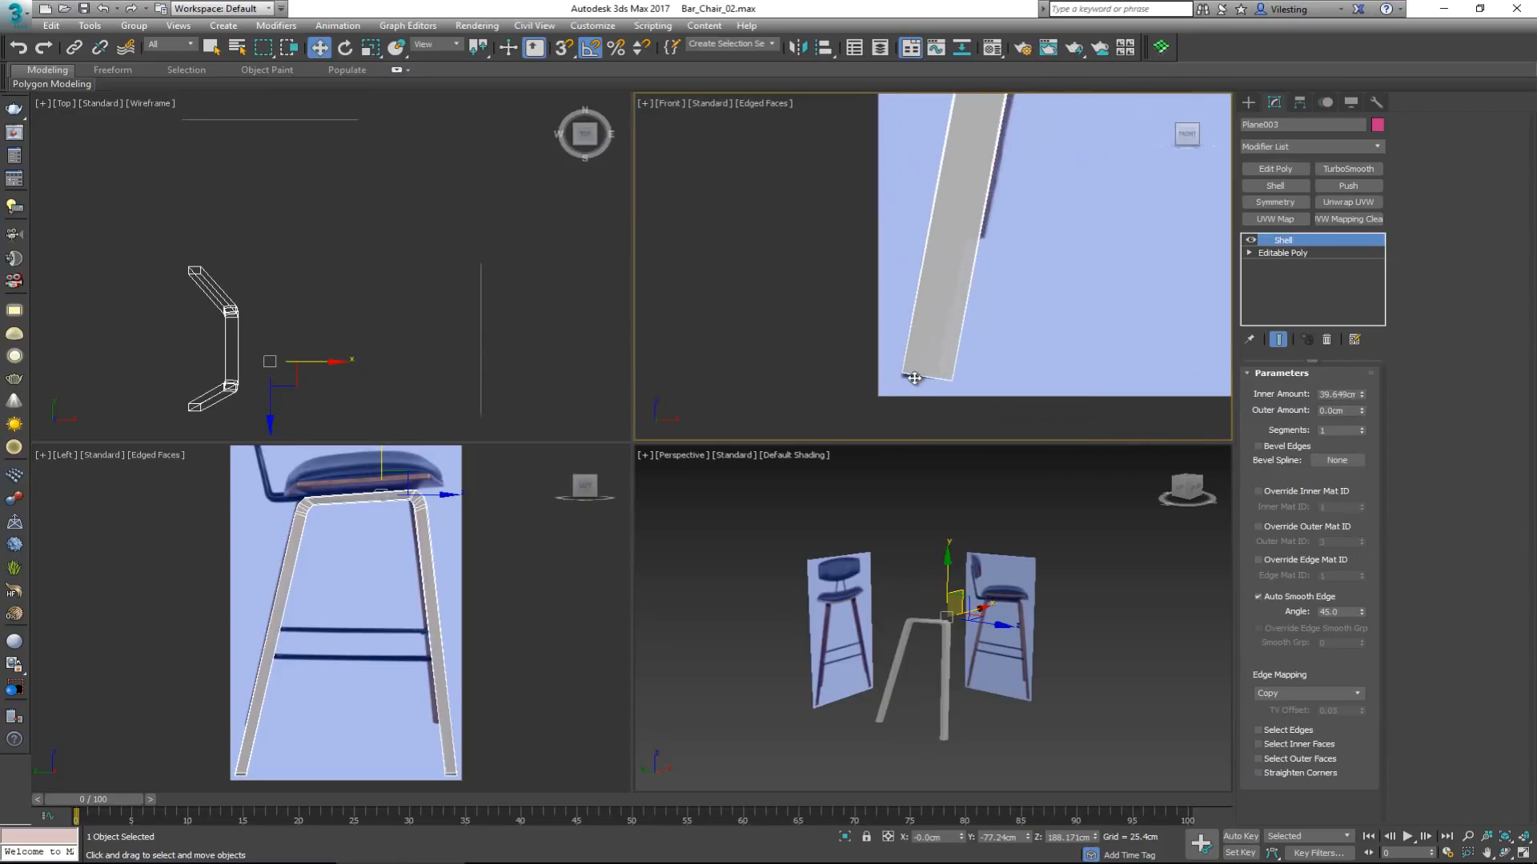
Maximize the perspective view, show edged faces, and examine the thickened leg frame around its bends.
middle_click(964, 656)
key("alt+w")
middle_click_drag(782, 532, 661, 506, "alt")
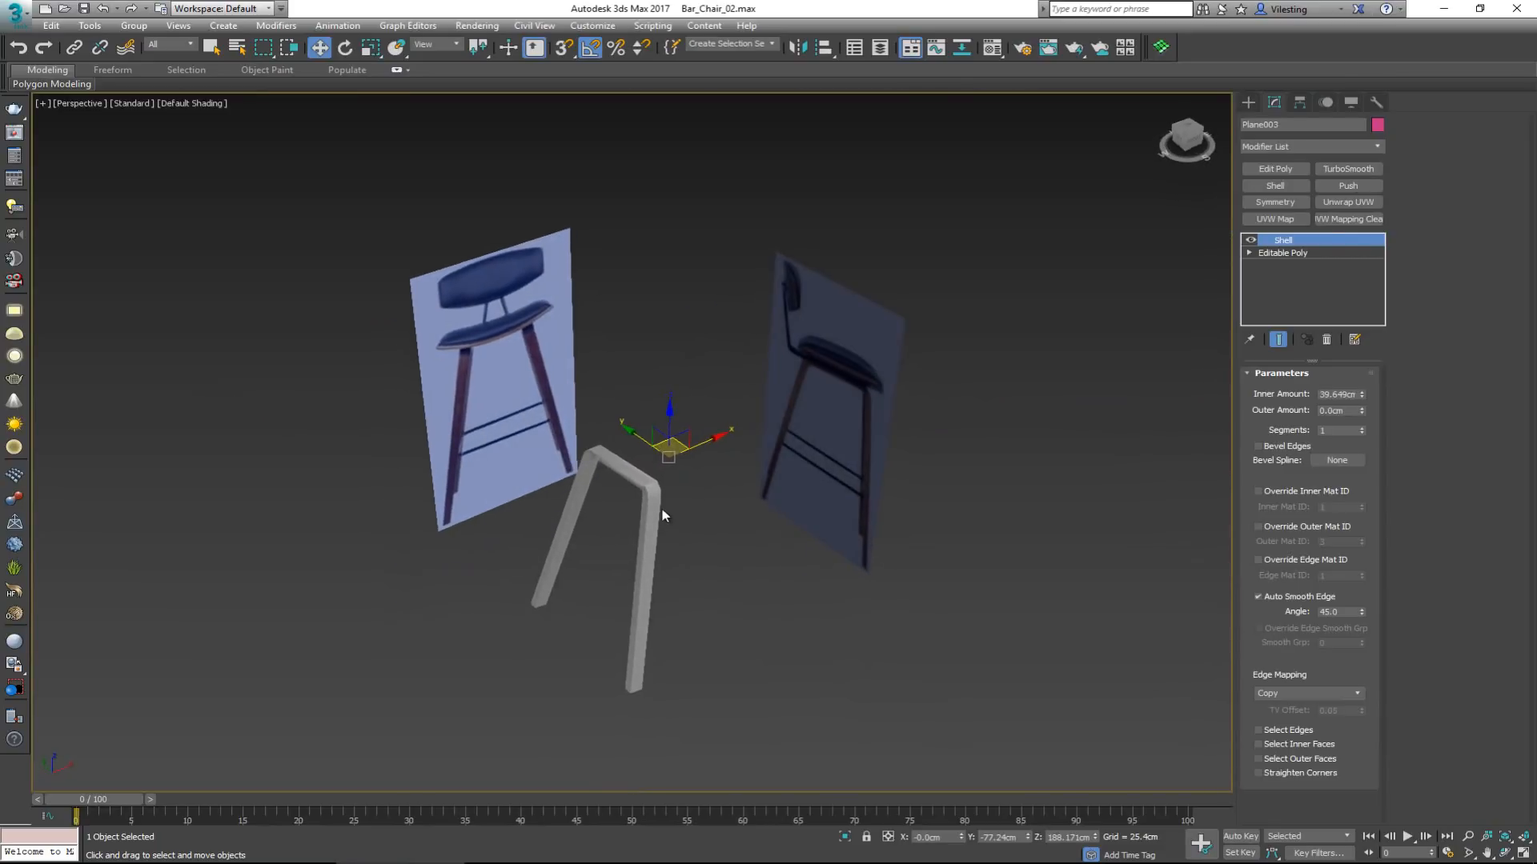
key("F4")
scroll(662, 507, "up", 5)
scroll(664, 380, "up", 3)
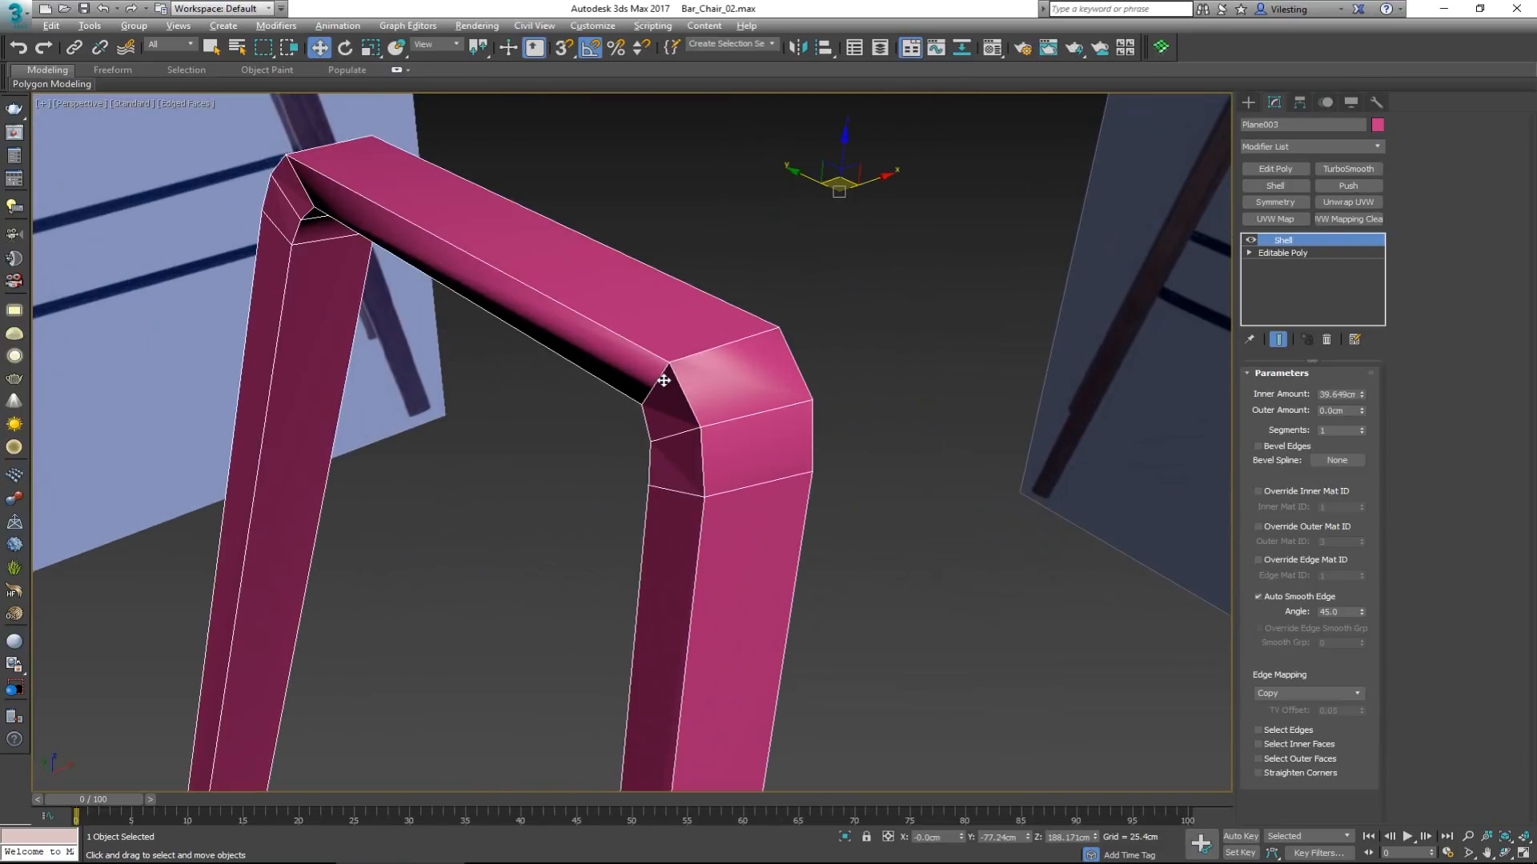
middle_click_drag(665, 384, 686, 243, "alt")
scroll(688, 245, "down", 5)
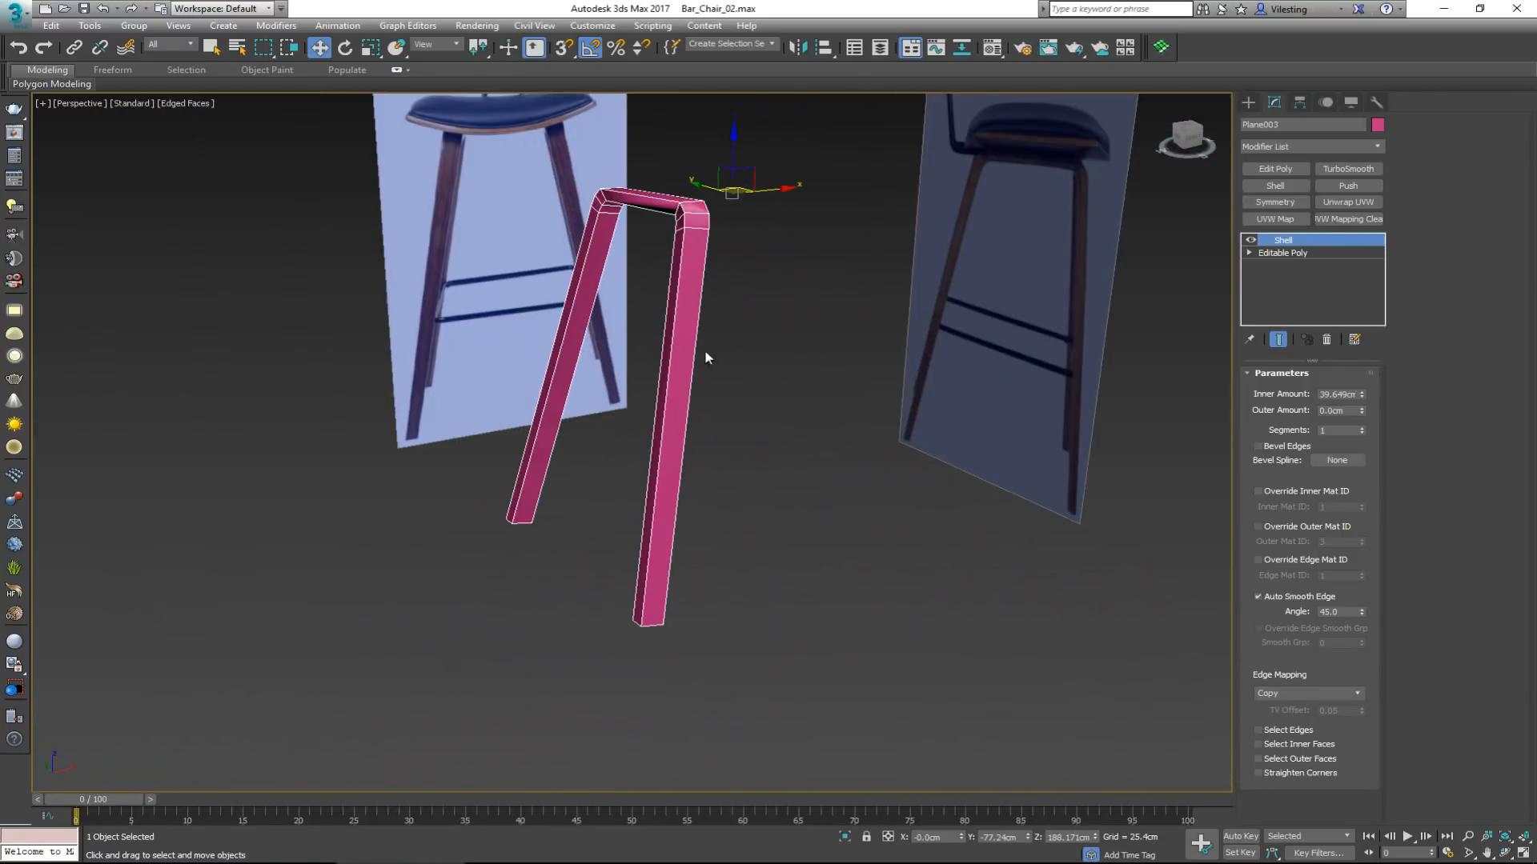
Add an Edit Poly modifier above the Shell and select the bottom polygons of both feet.
middle_click_drag(706, 357, 711, 324, "alt")
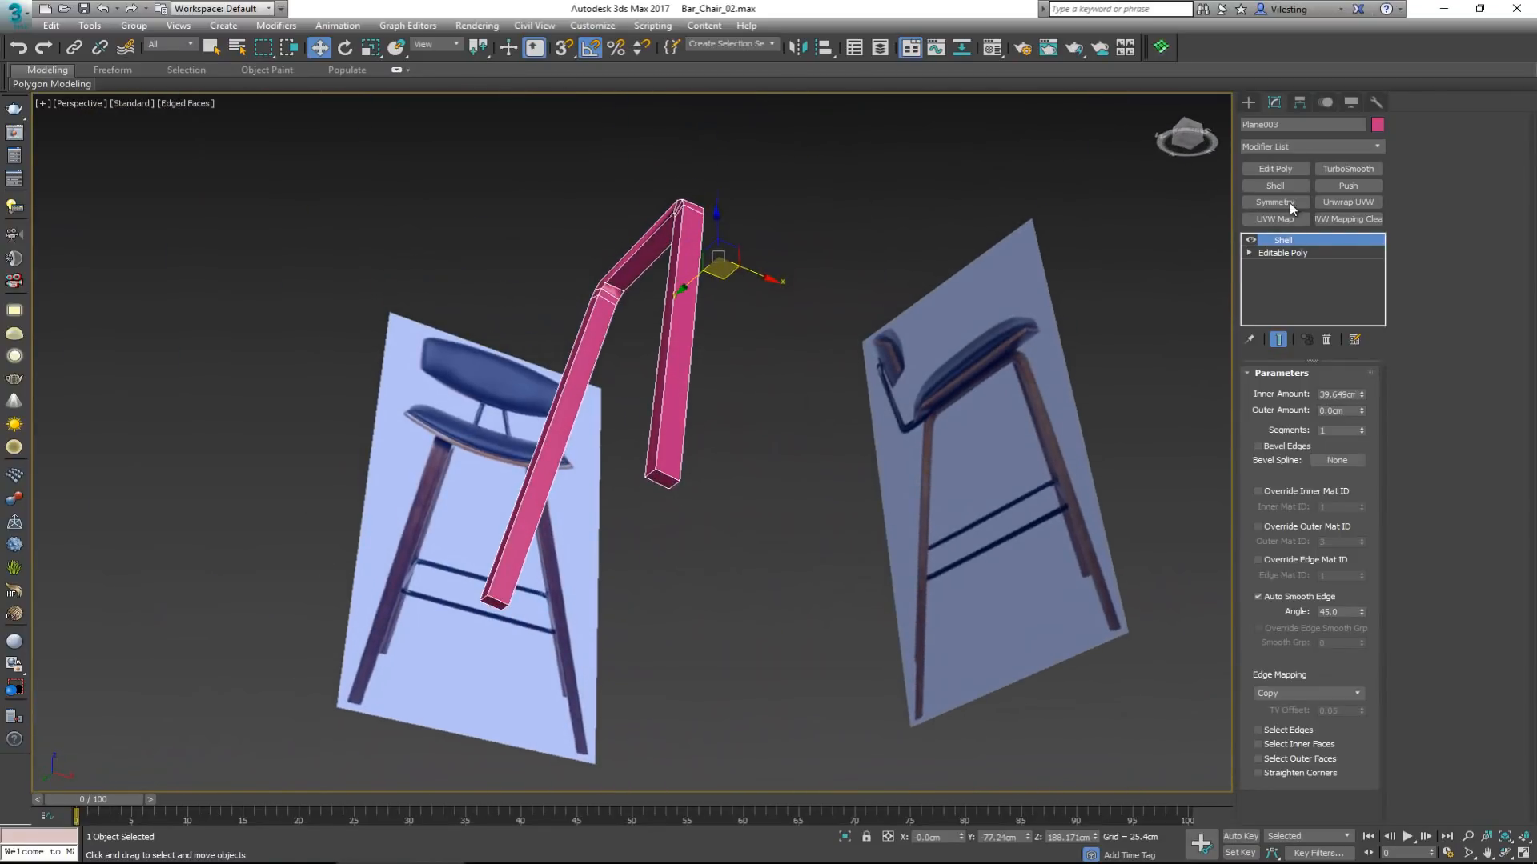
left_click(1287, 170)
key("4")
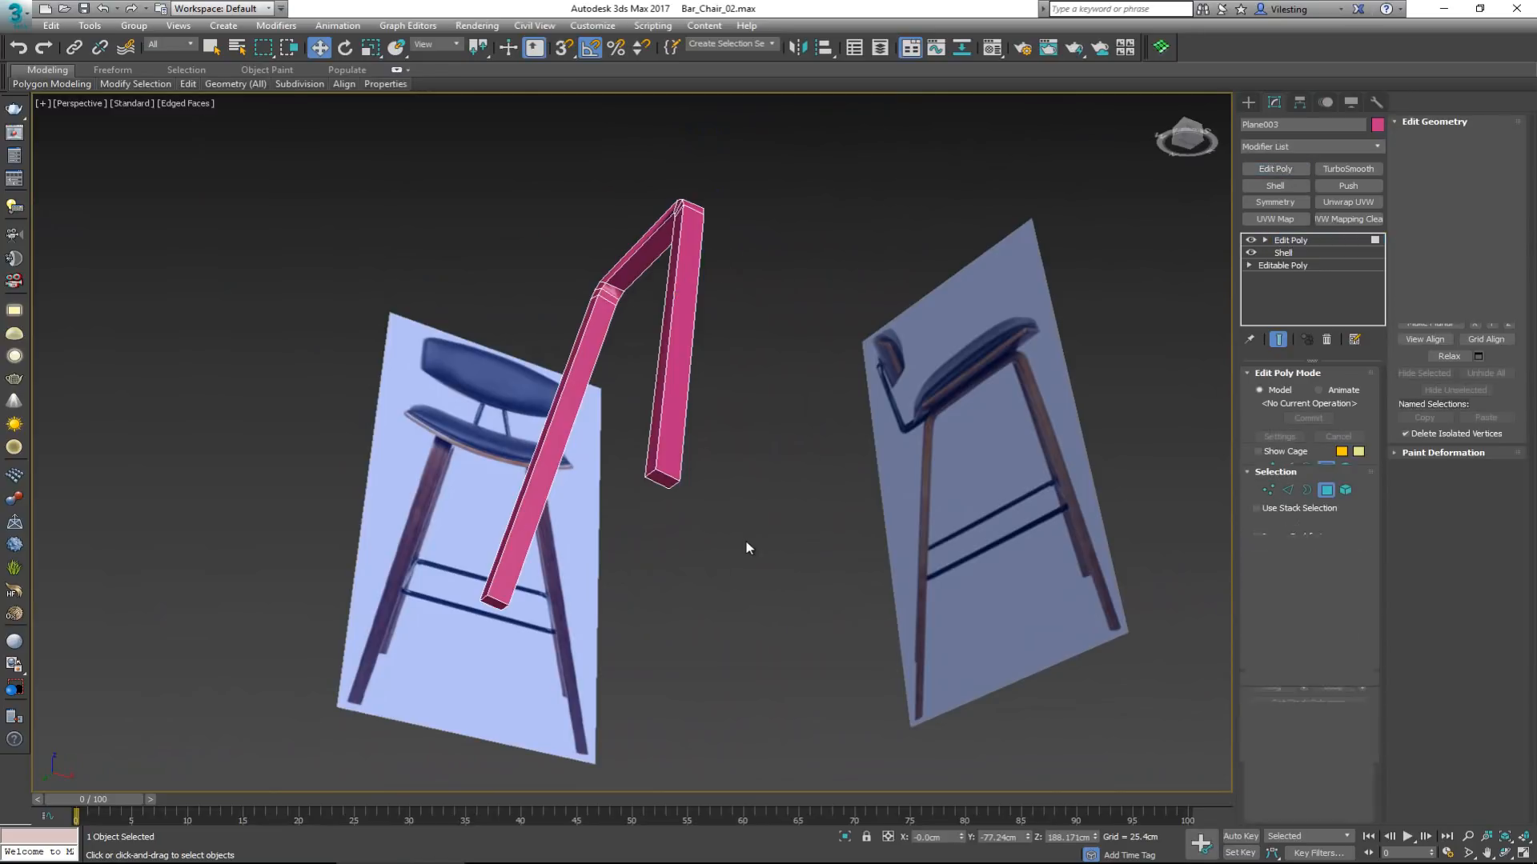
left_click(662, 480)
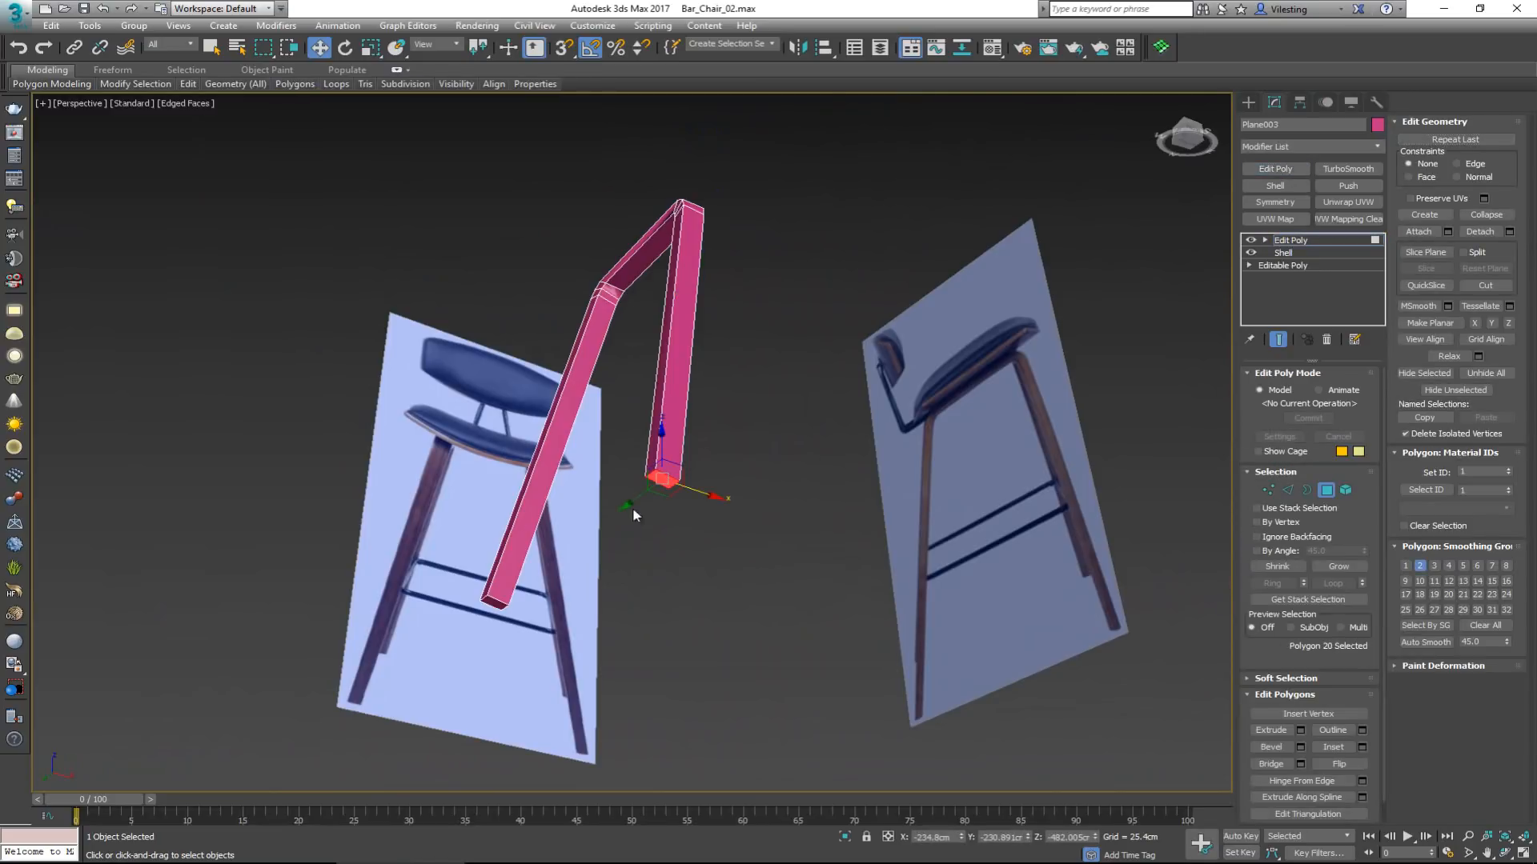
left_click(496, 604, "ctrl")
middle_click_drag(614, 569, 633, 580, "alt")
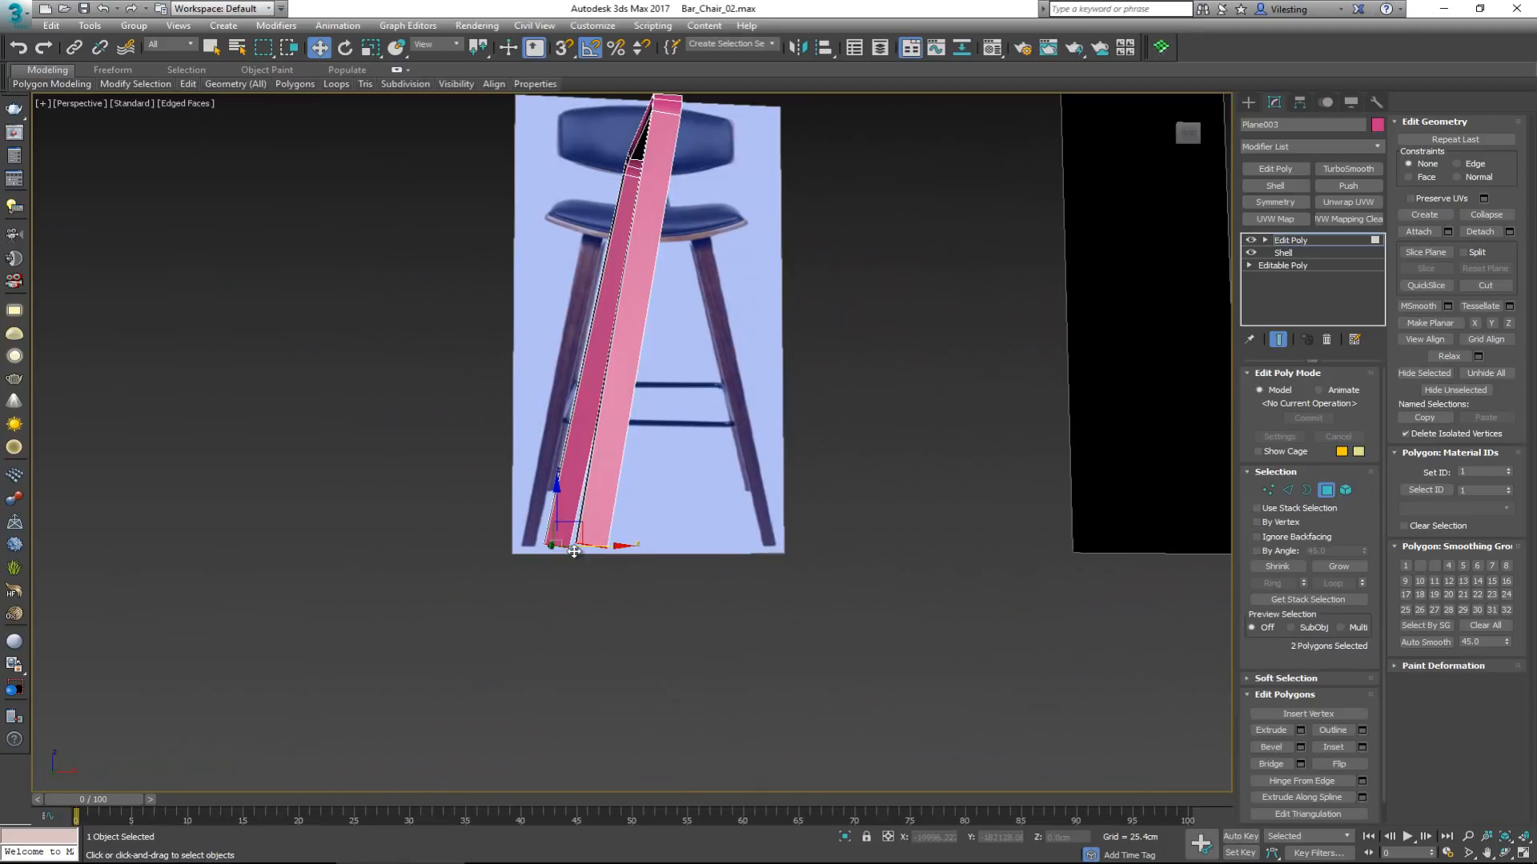
Flatten the two selected foot polygons with Make Planar along Y, check the frame, and leave polygon editing.
scroll(637, 562, "up", 2)
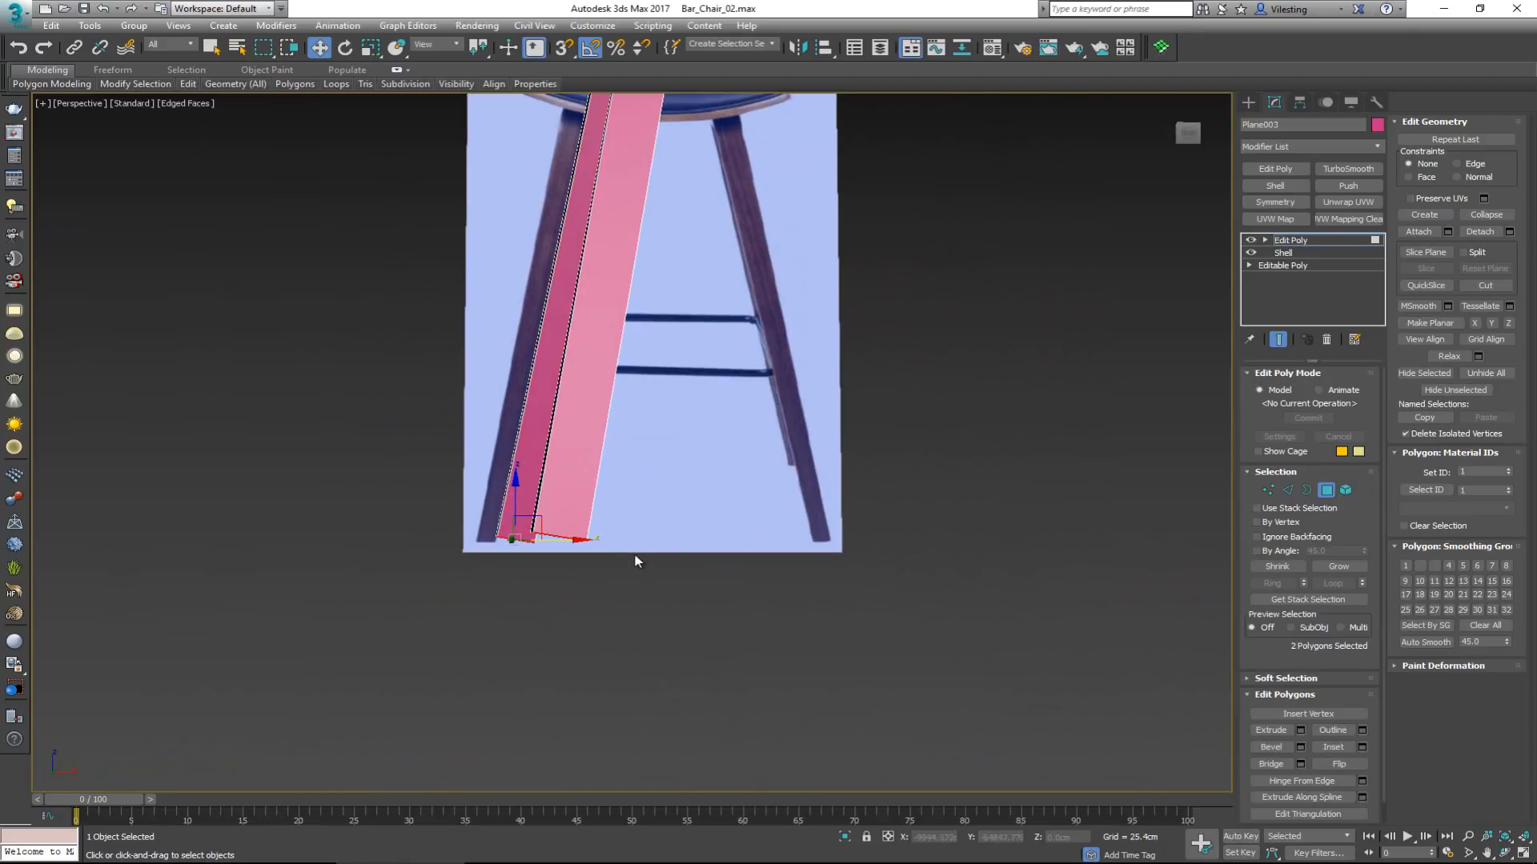
left_click(1508, 323)
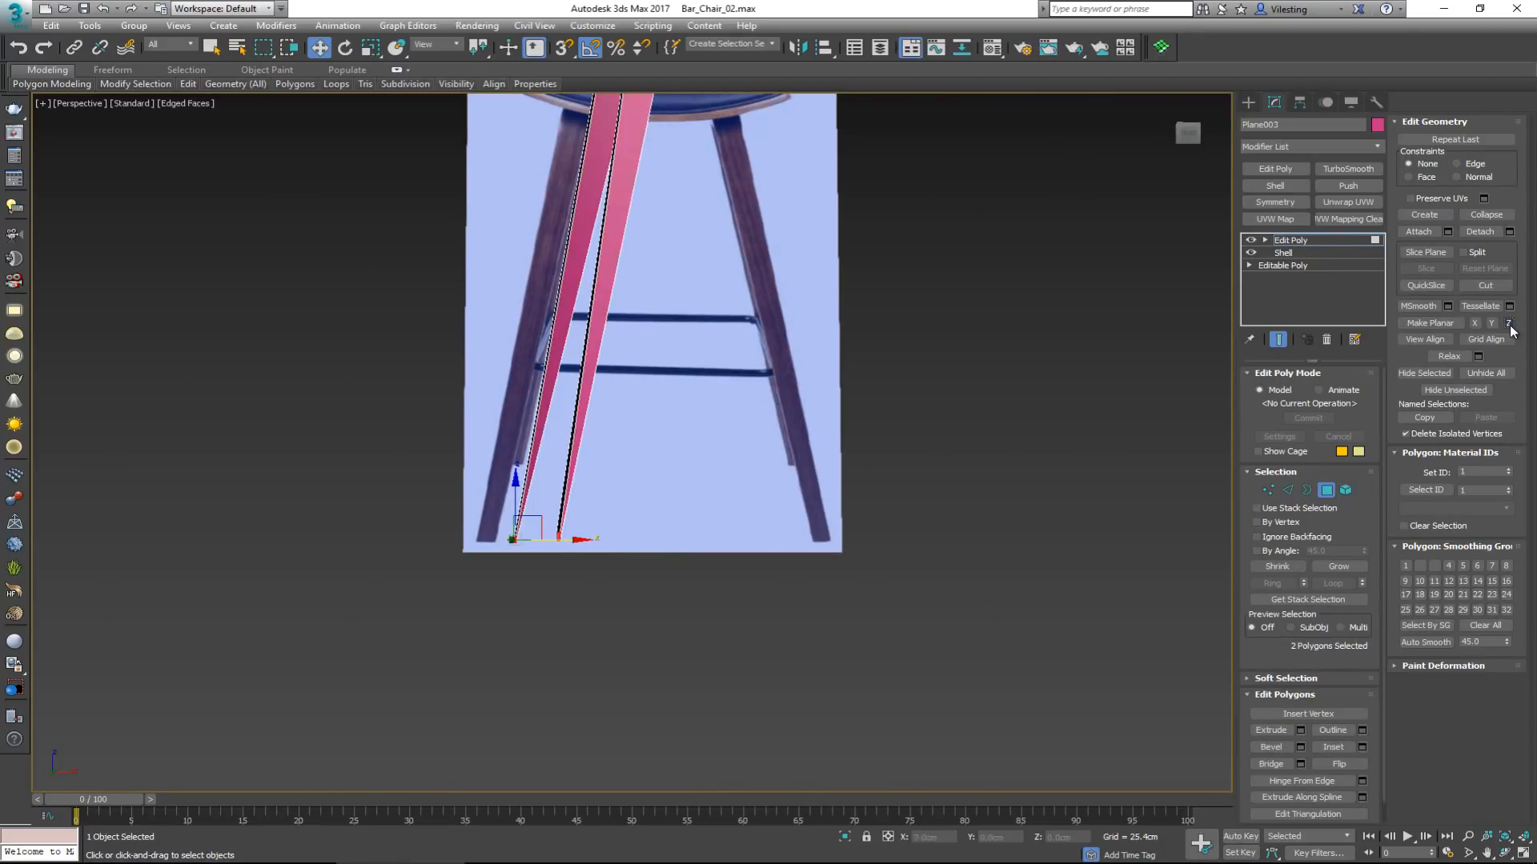
left_click(1492, 323)
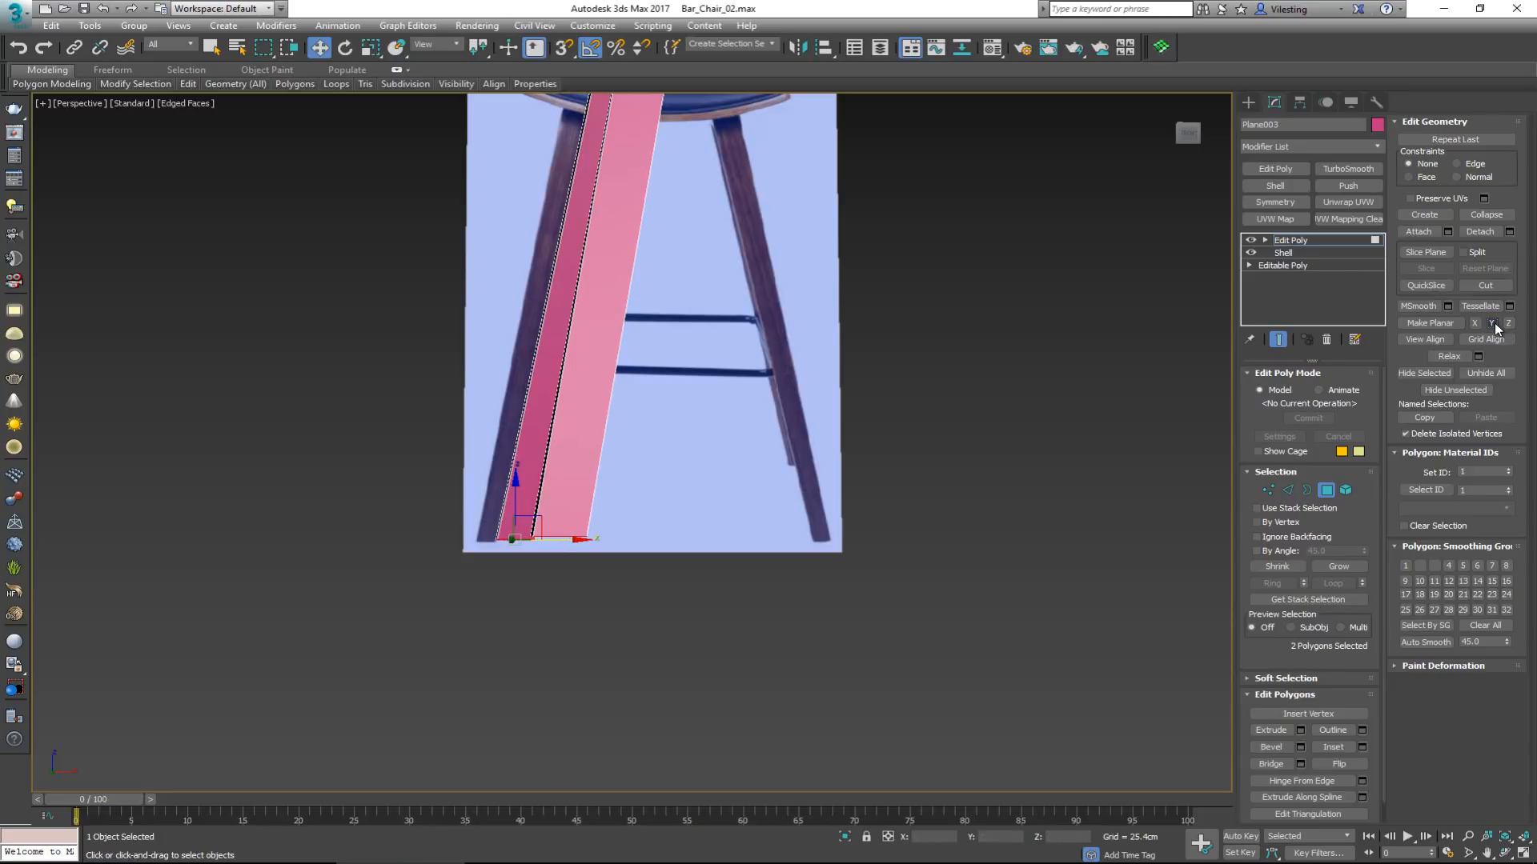
middle_click_drag(675, 446, 745, 399, "alt")
scroll(682, 574, "down", 5)
scroll(632, 448, "up", 5)
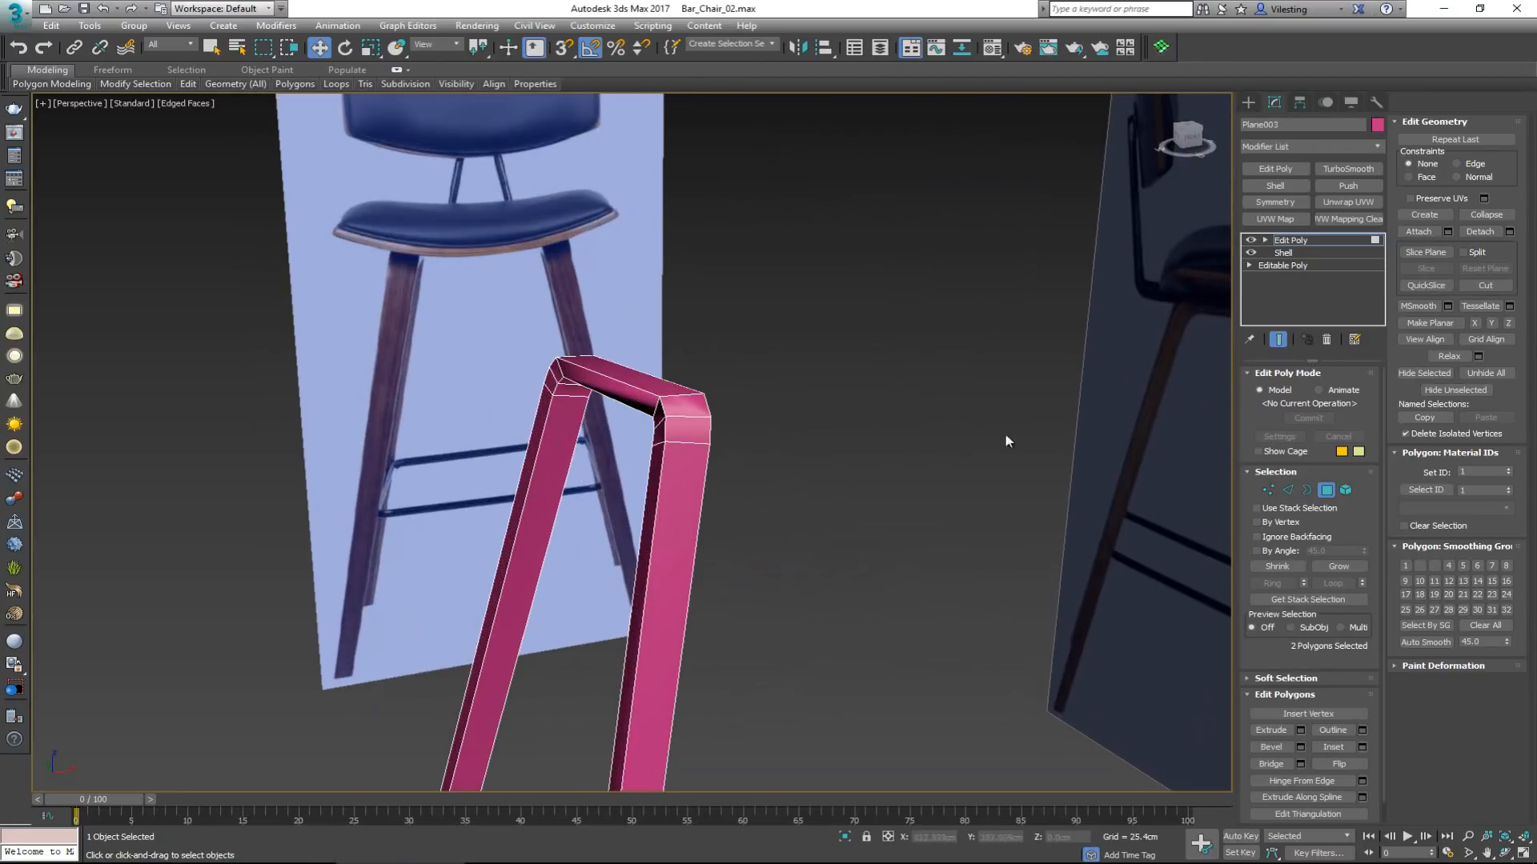
left_click(1325, 489)
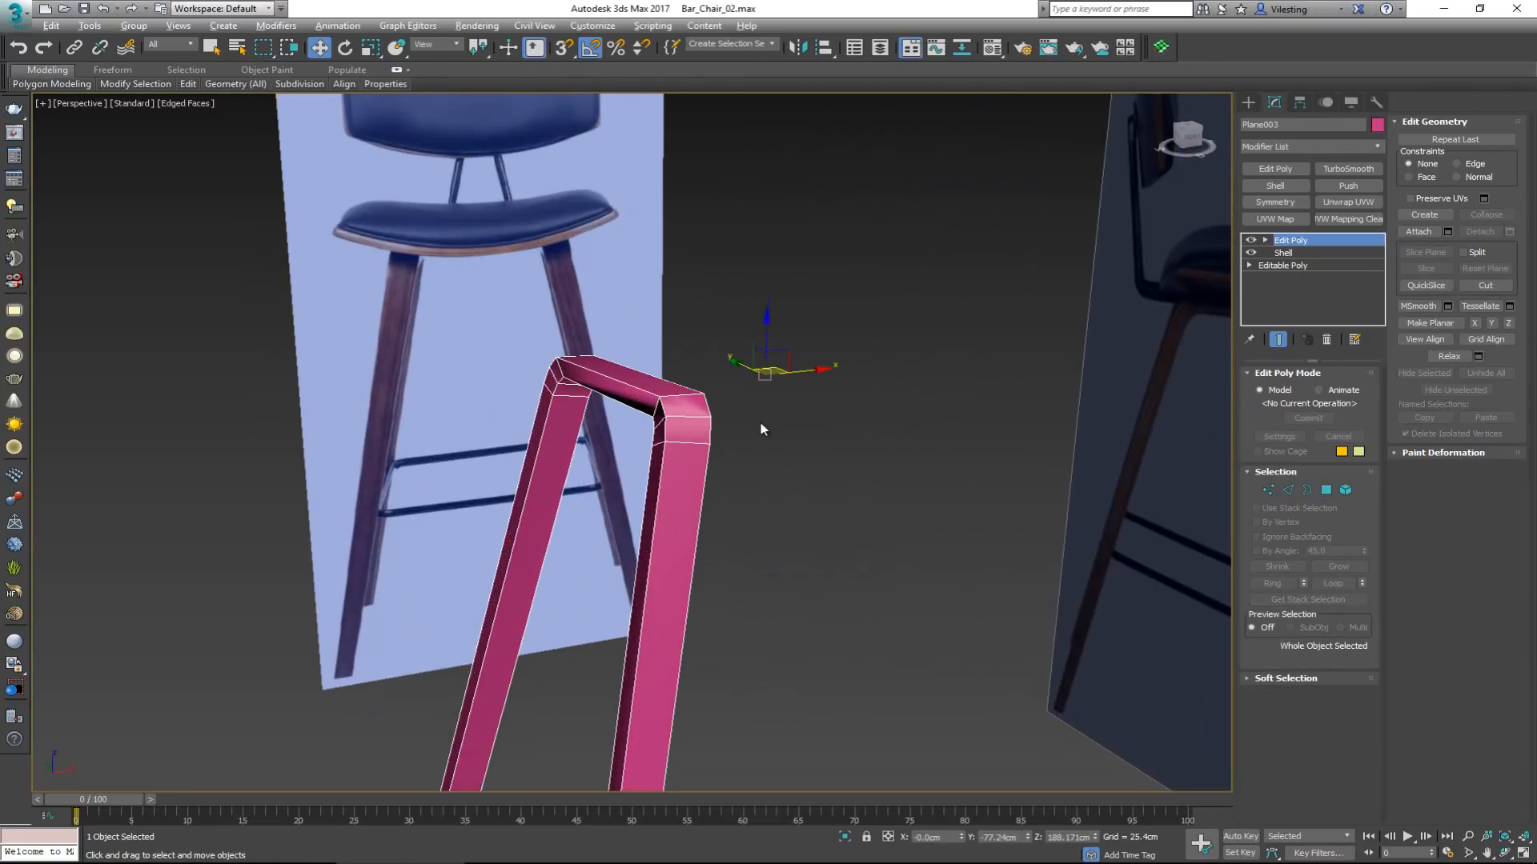
Add a TurboSmooth modifier with 1 iteration to the leg frame, examine the smoothed bends, and turn the modifier's effect off.
middle_click_drag(761, 422, 701, 418, "alt")
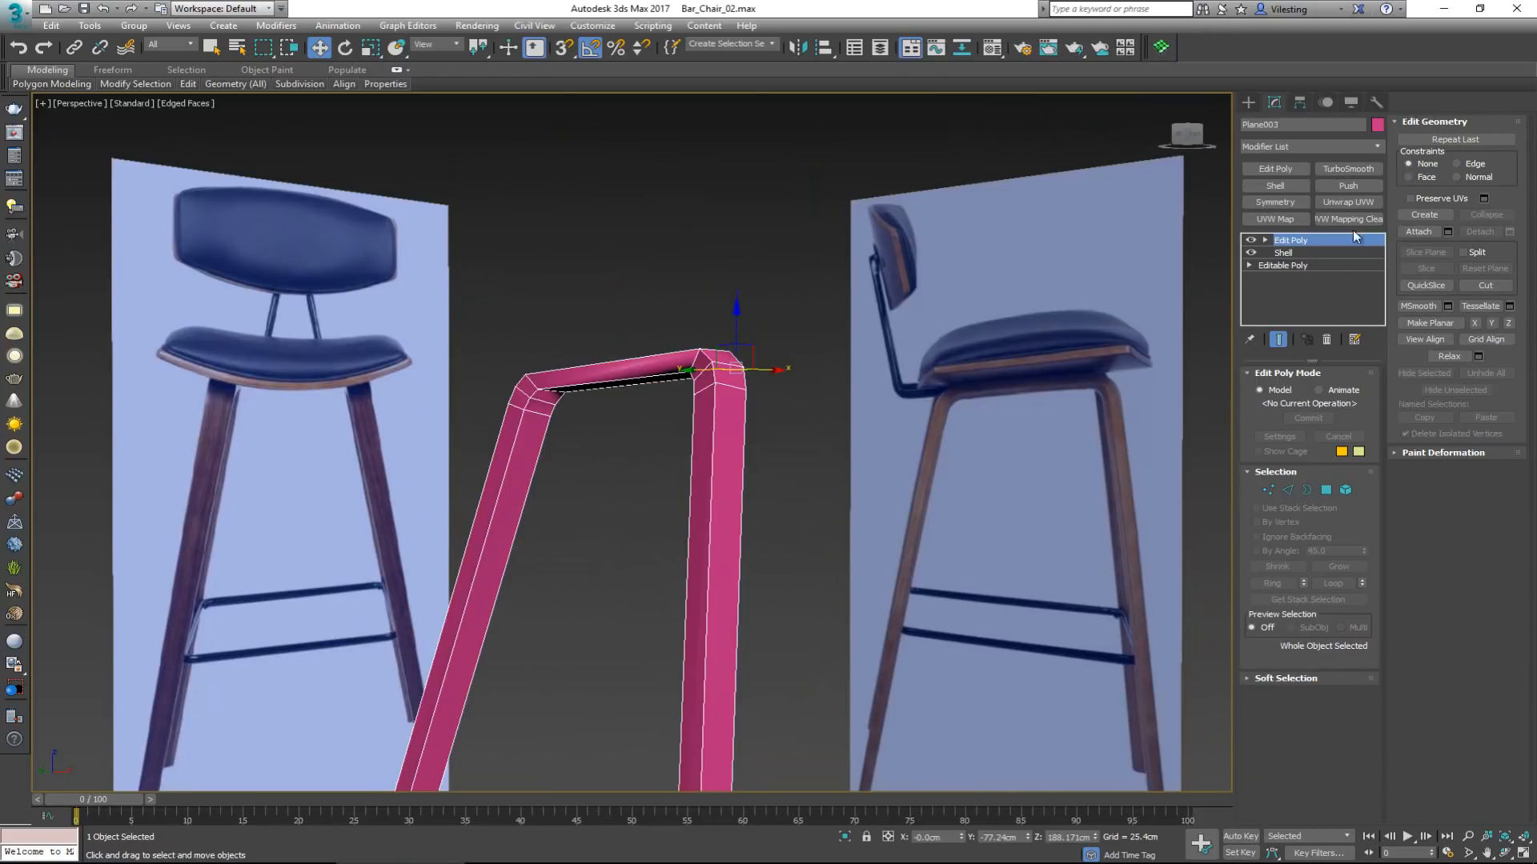
left_click(1348, 171)
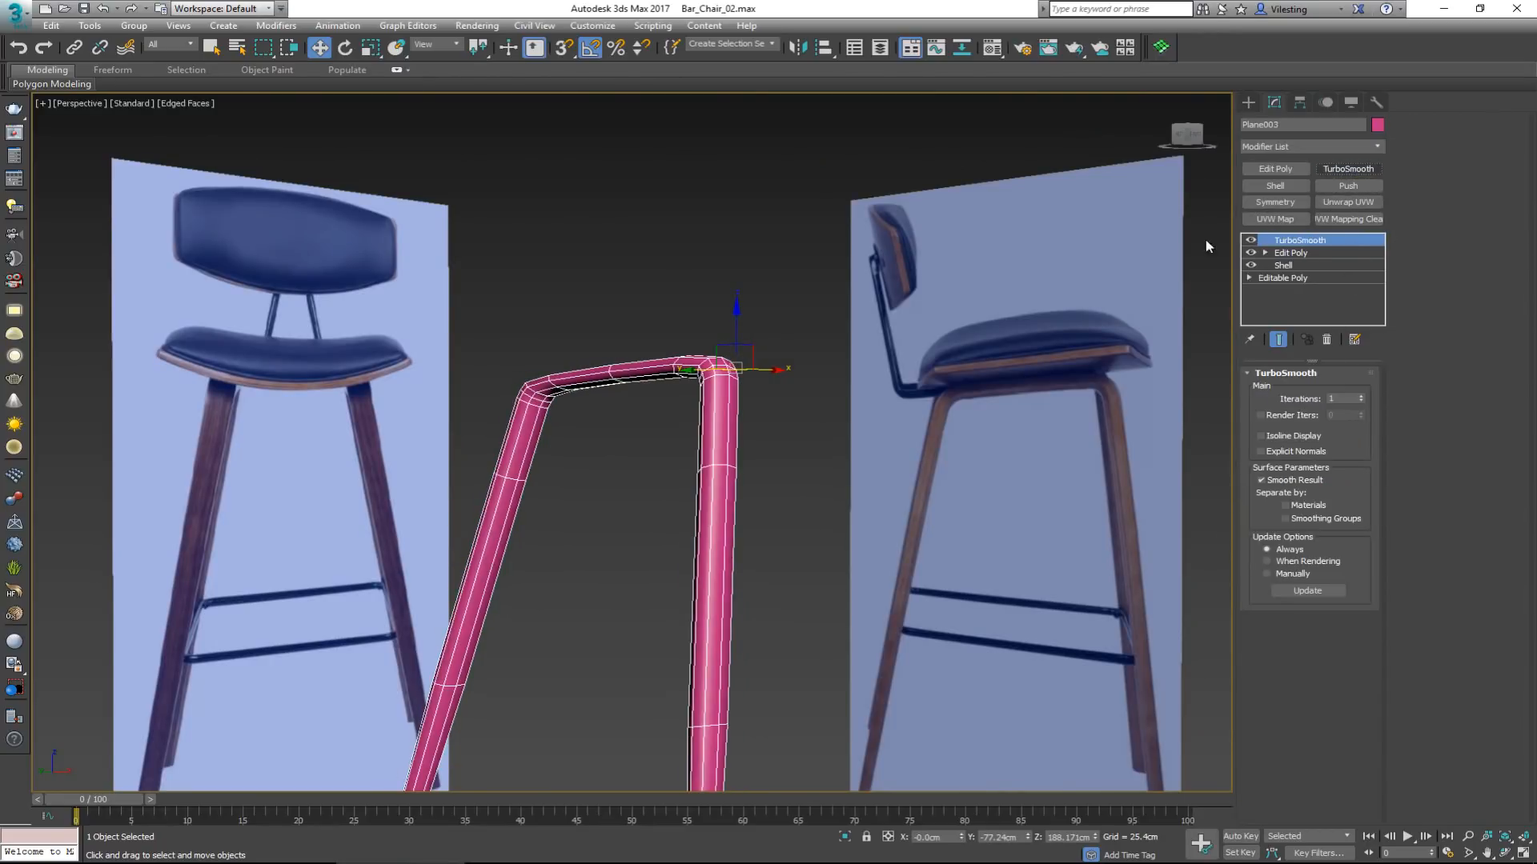
scroll(554, 486, "up", 2)
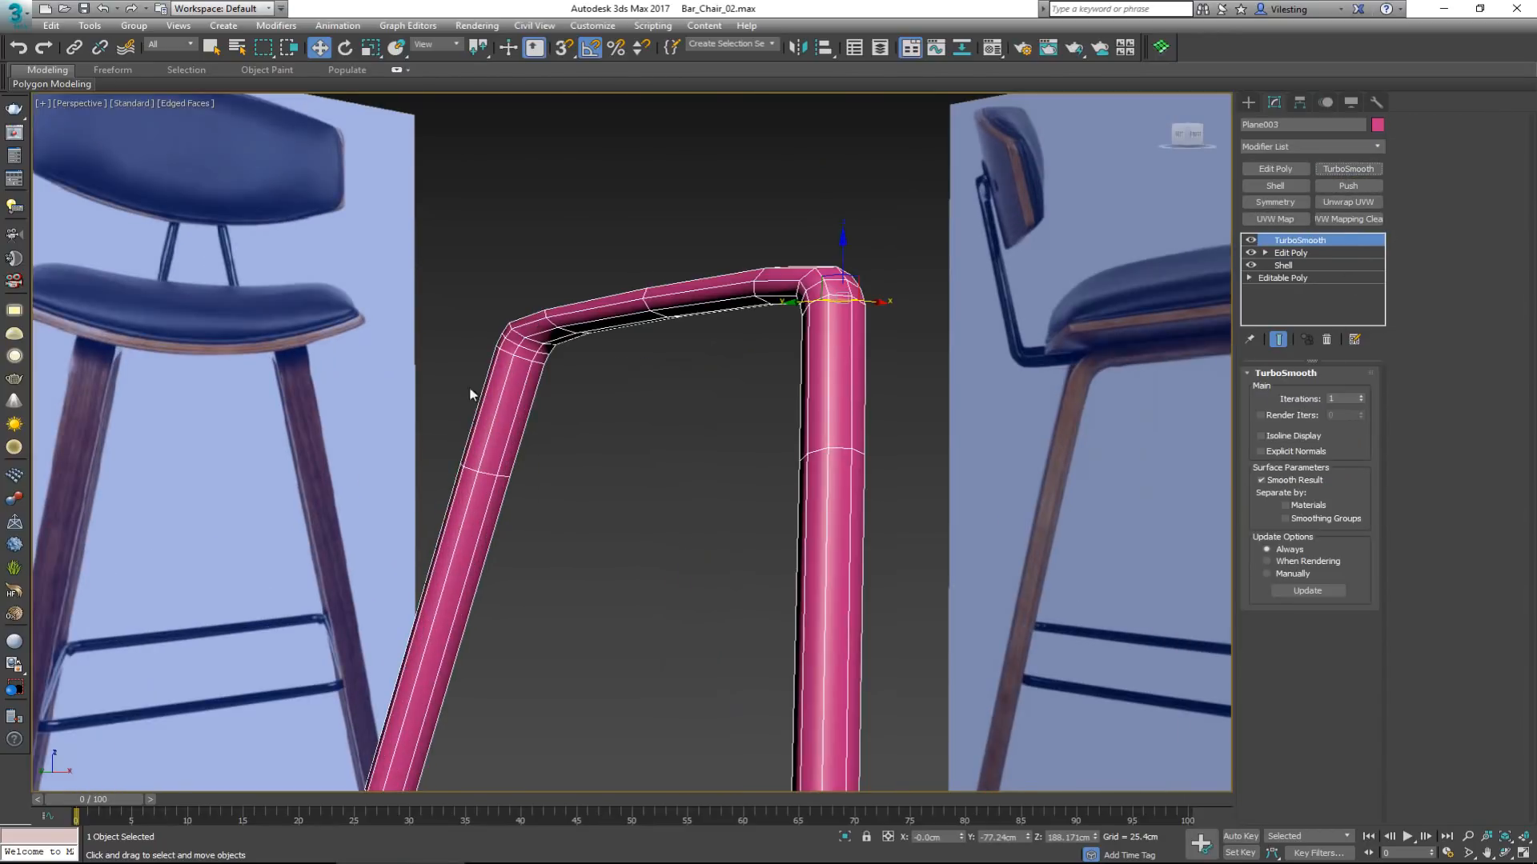
middle_click_drag(837, 303, 815, 335, "alt")
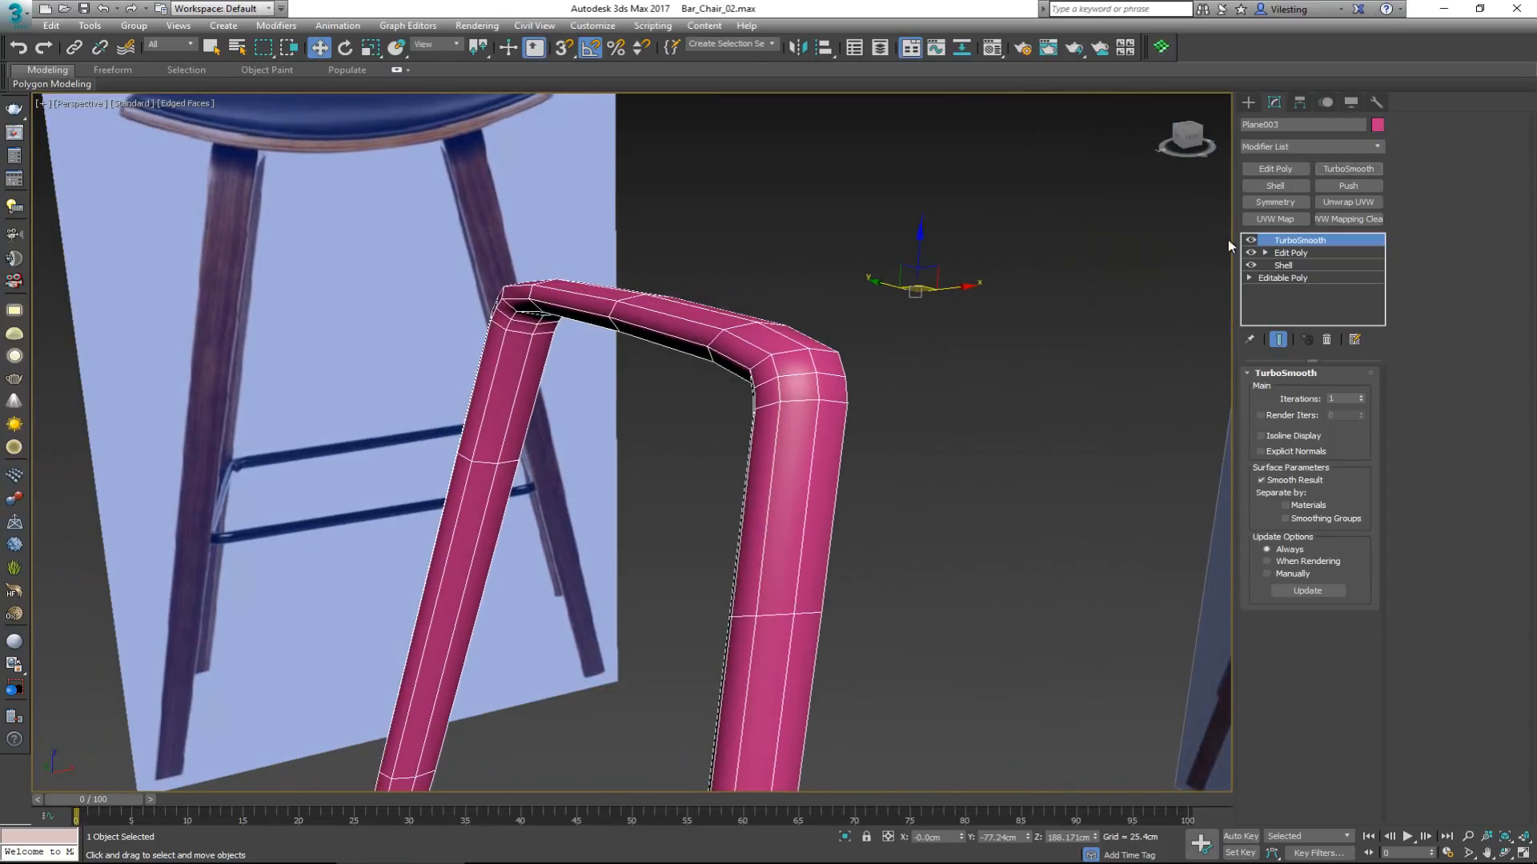
left_click(1251, 240)
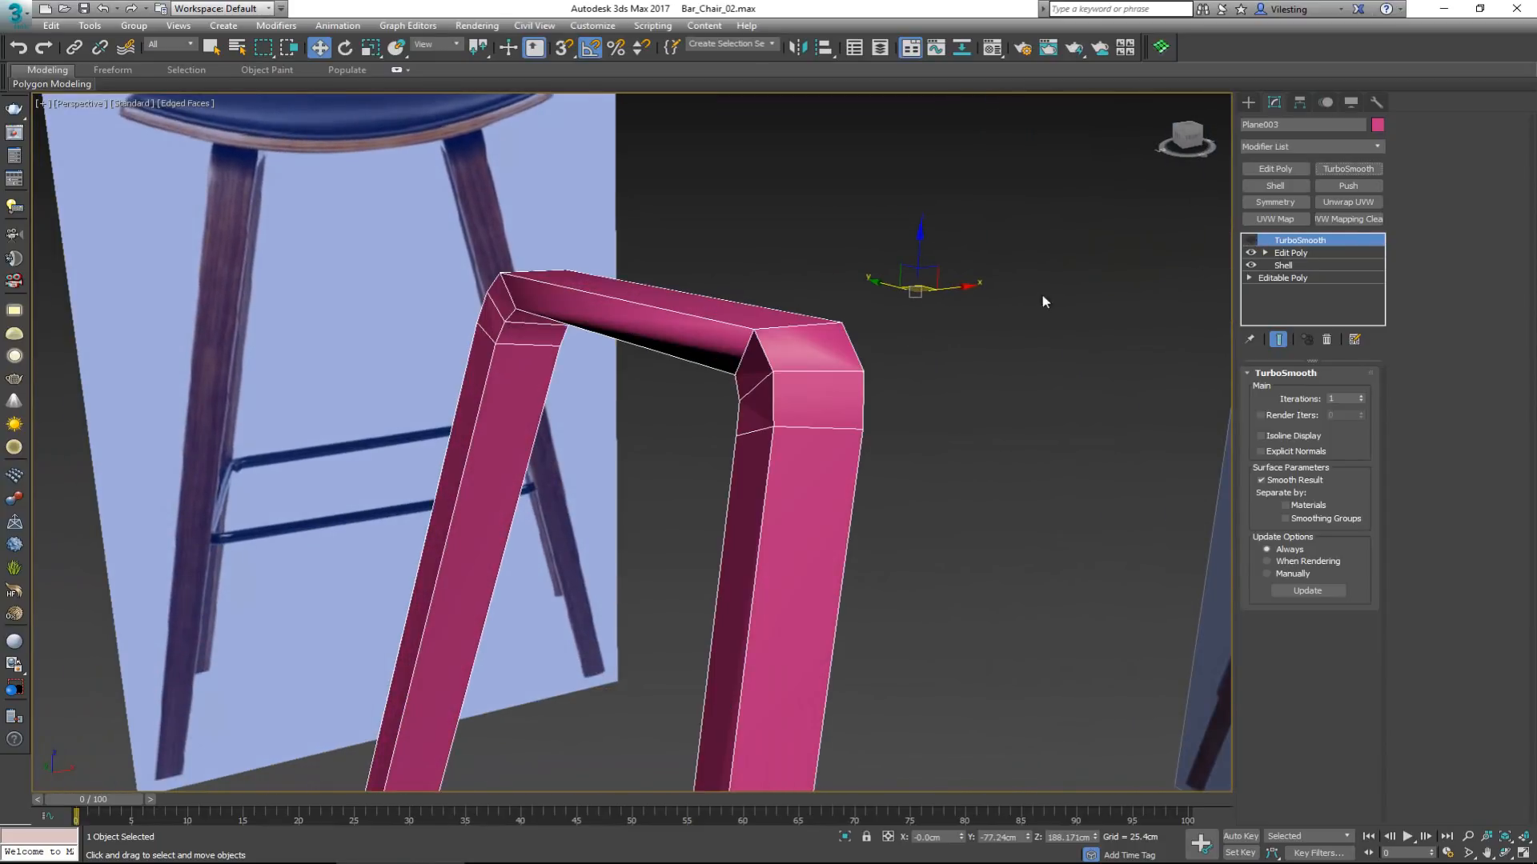
Insert a second Edit Poly modifier between the existing Edit Poly and the TurboSmooth for working on the feet.
scroll(688, 360, "down", 4)
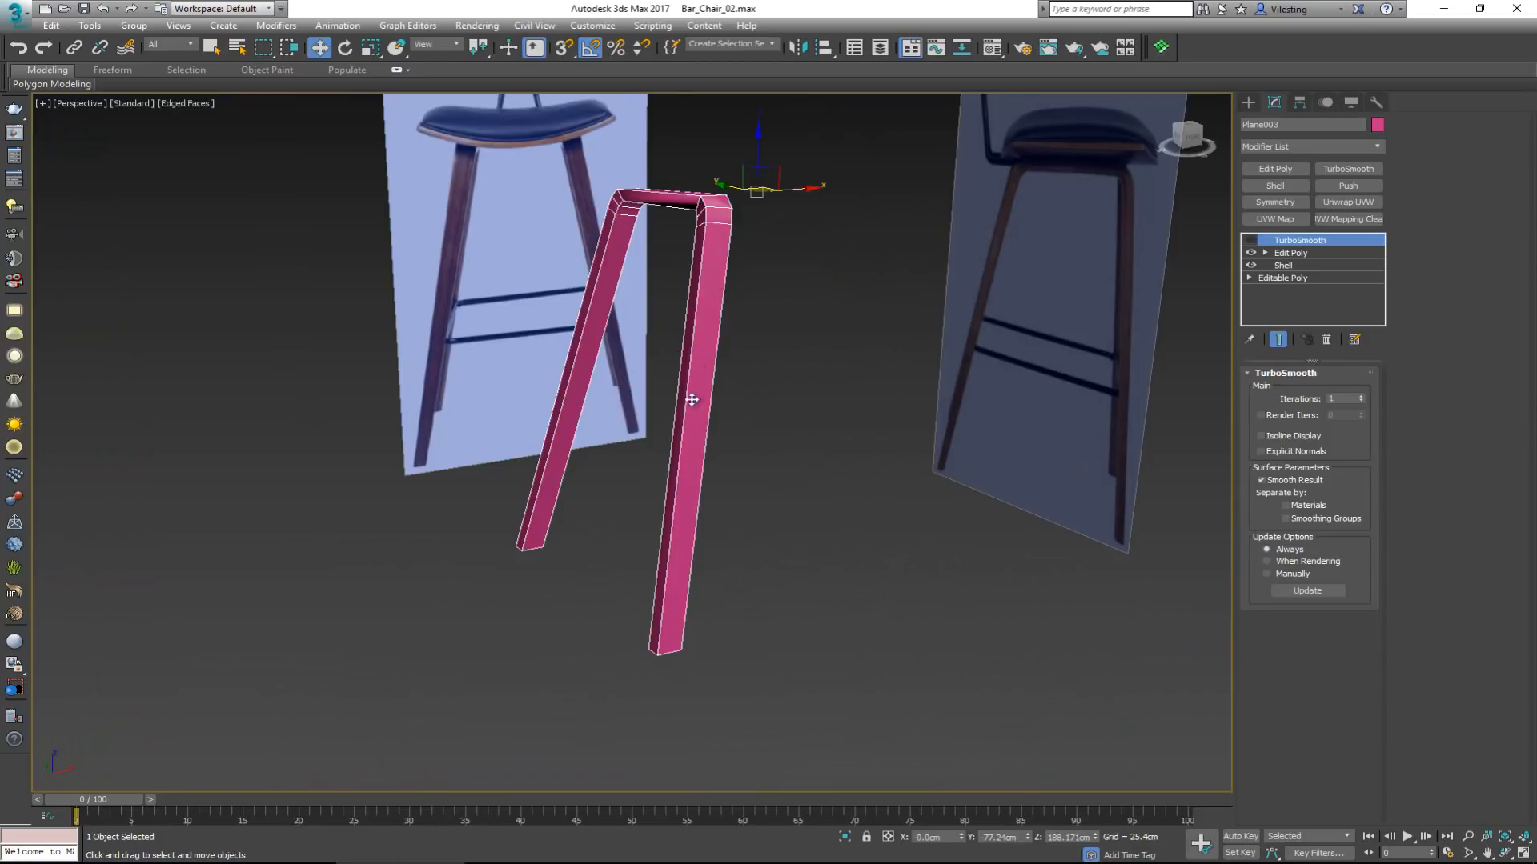
middle_click_drag(682, 545, 689, 466, "alt")
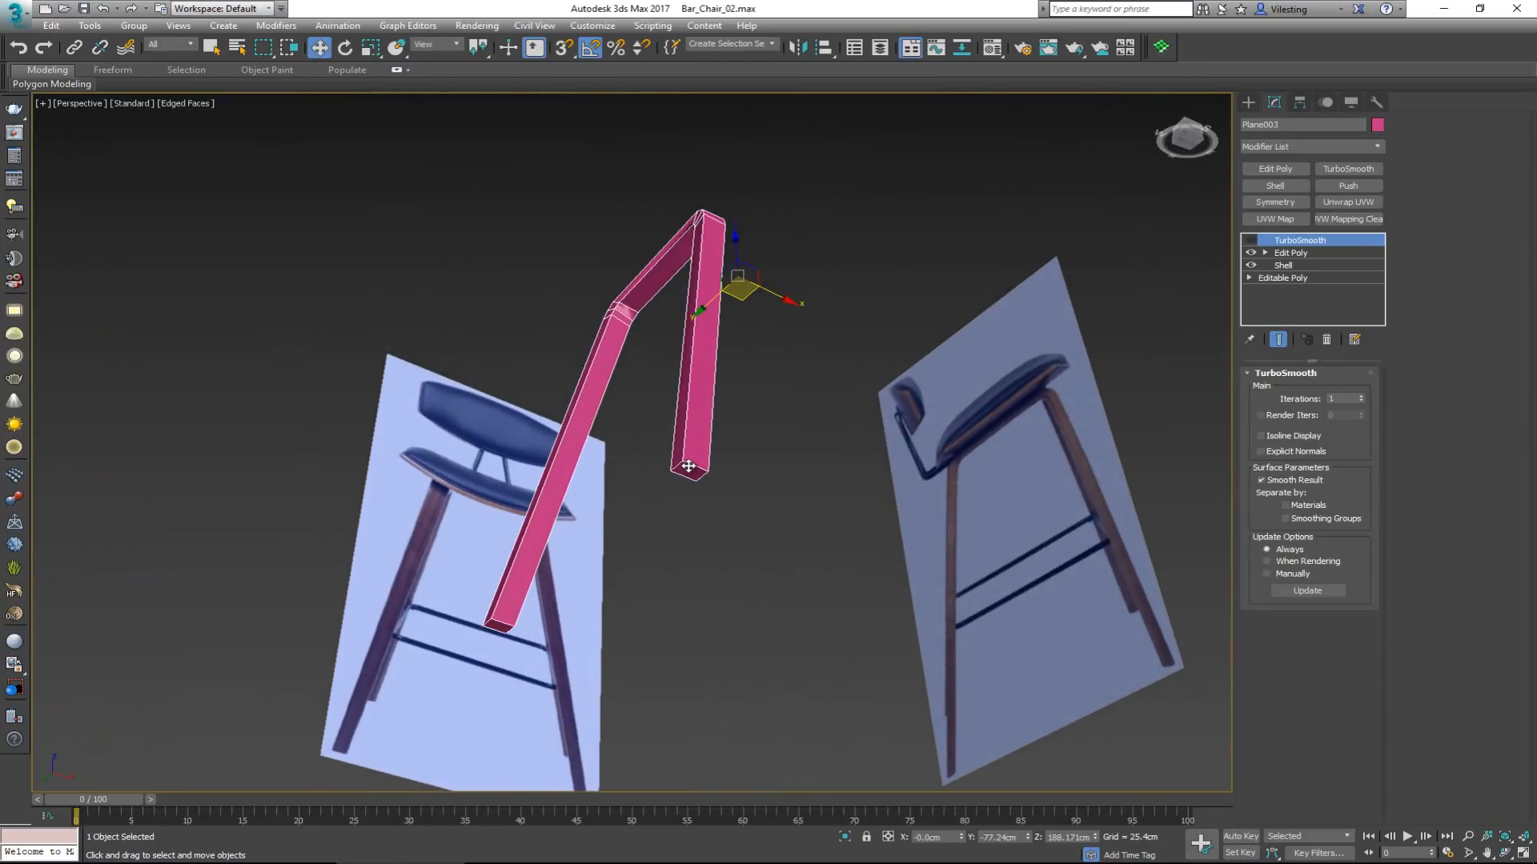
scroll(688, 466, "up", 5)
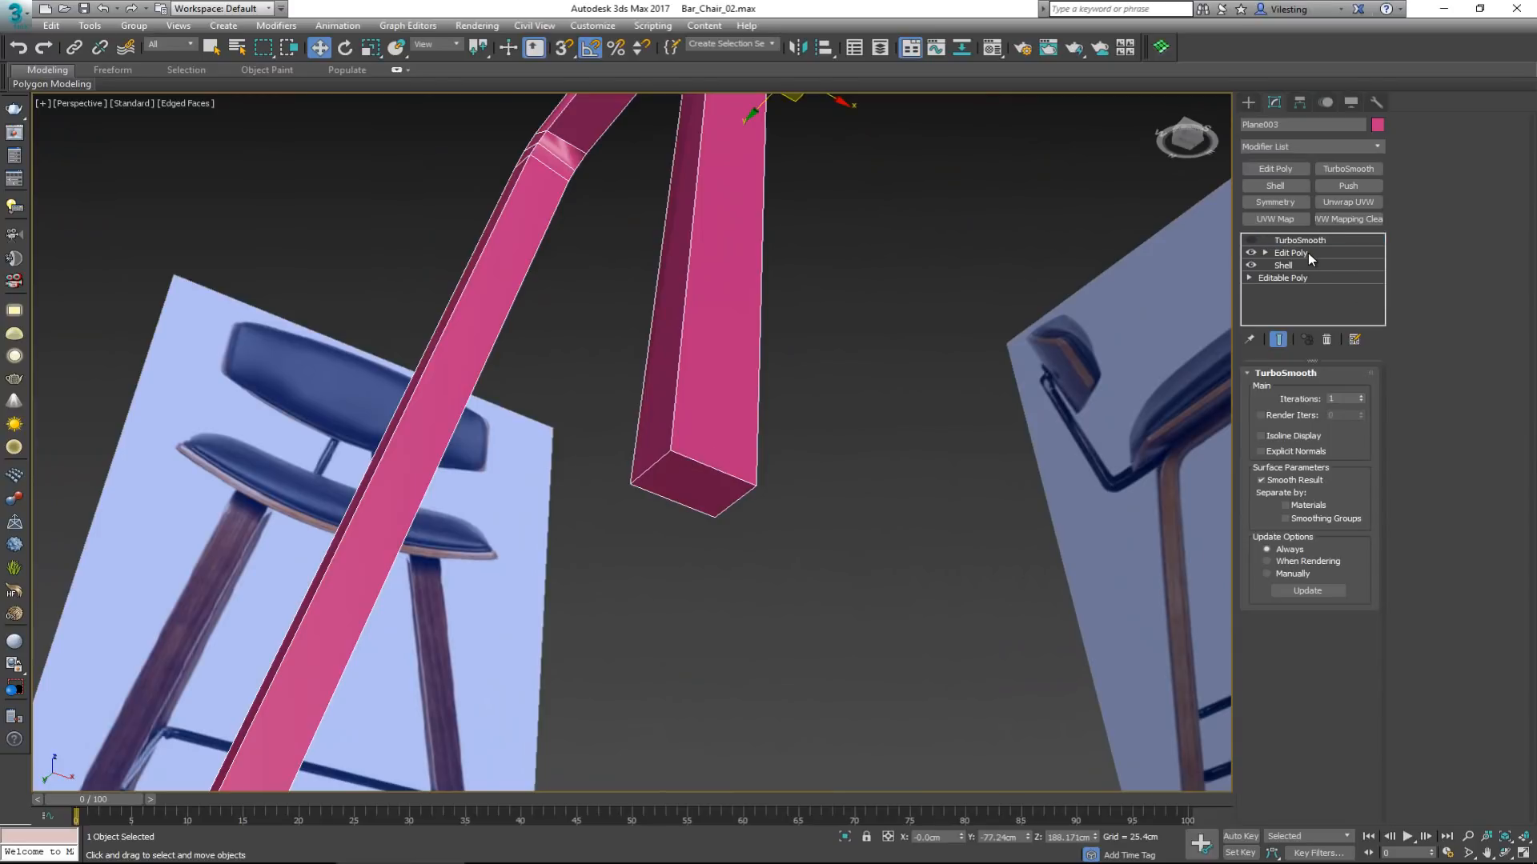
left_click(1308, 253)
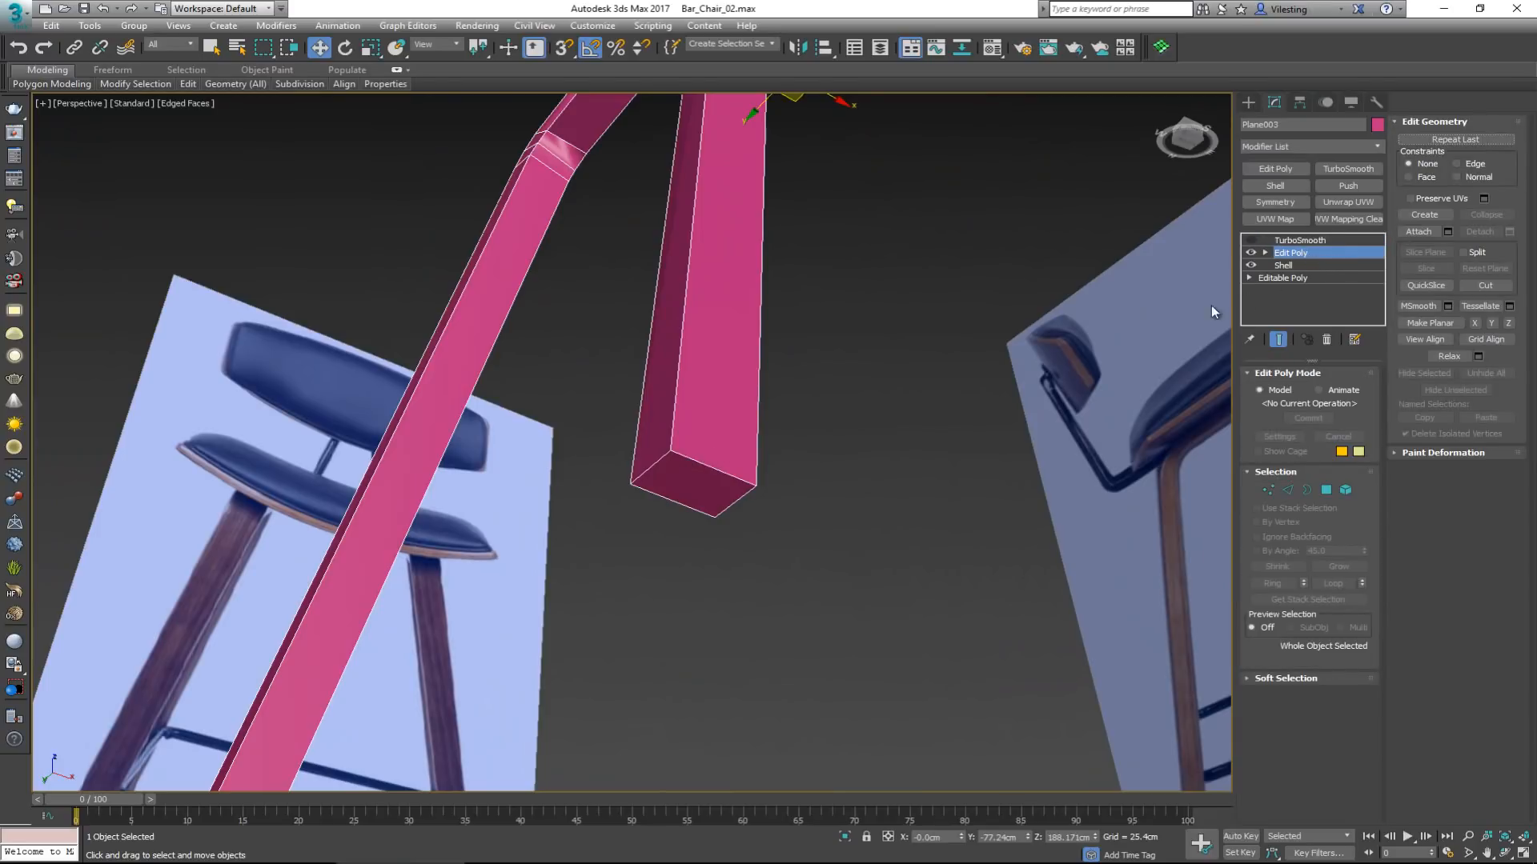
left_click(1275, 169)
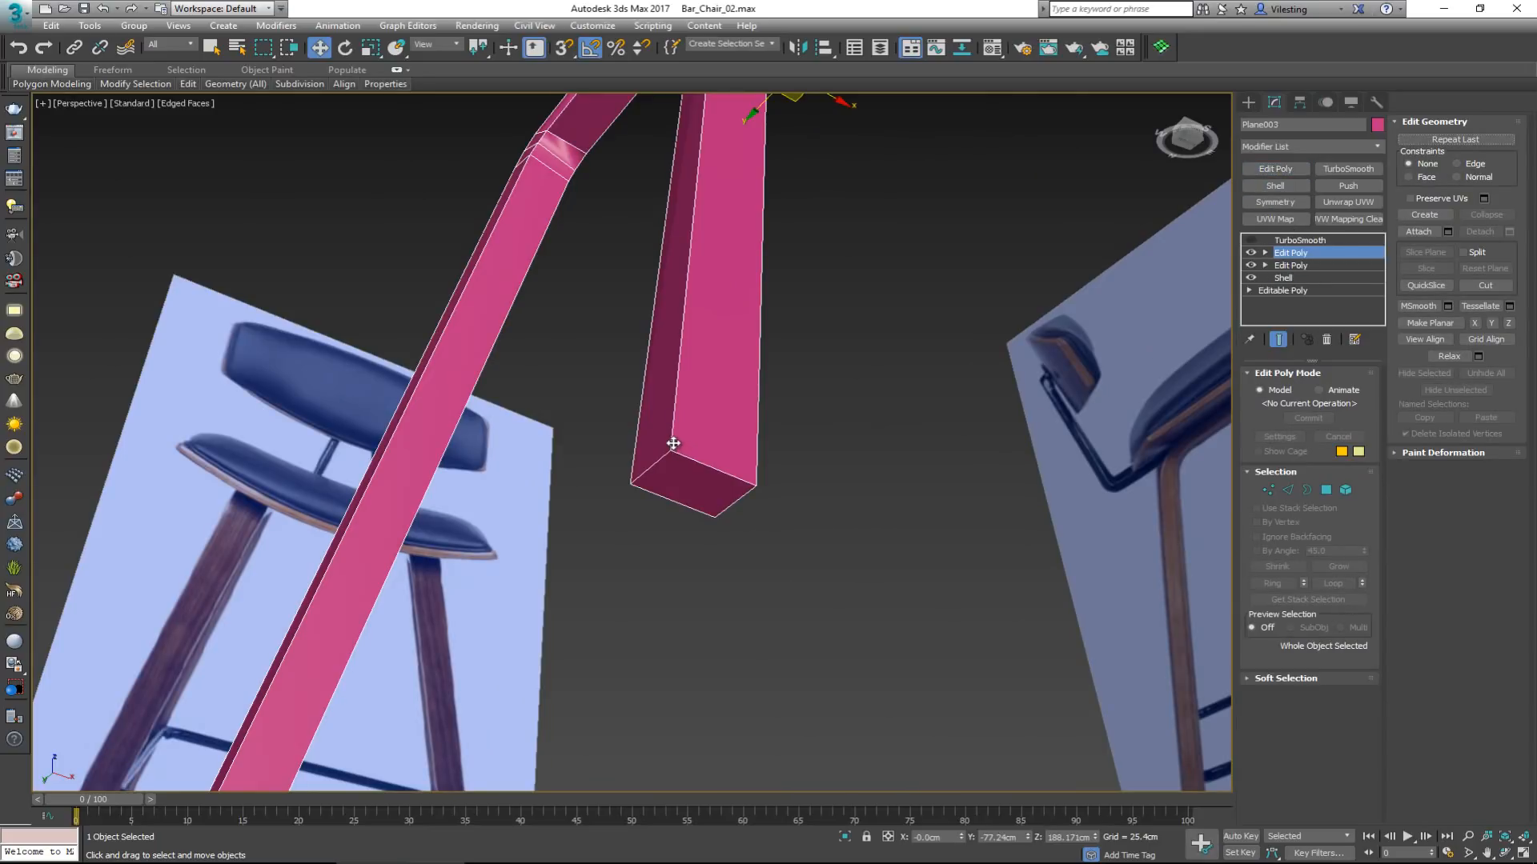
Insert a Swift Loop edge loop close to the bottom end of each of the frame's two feet.
key("alt+s")
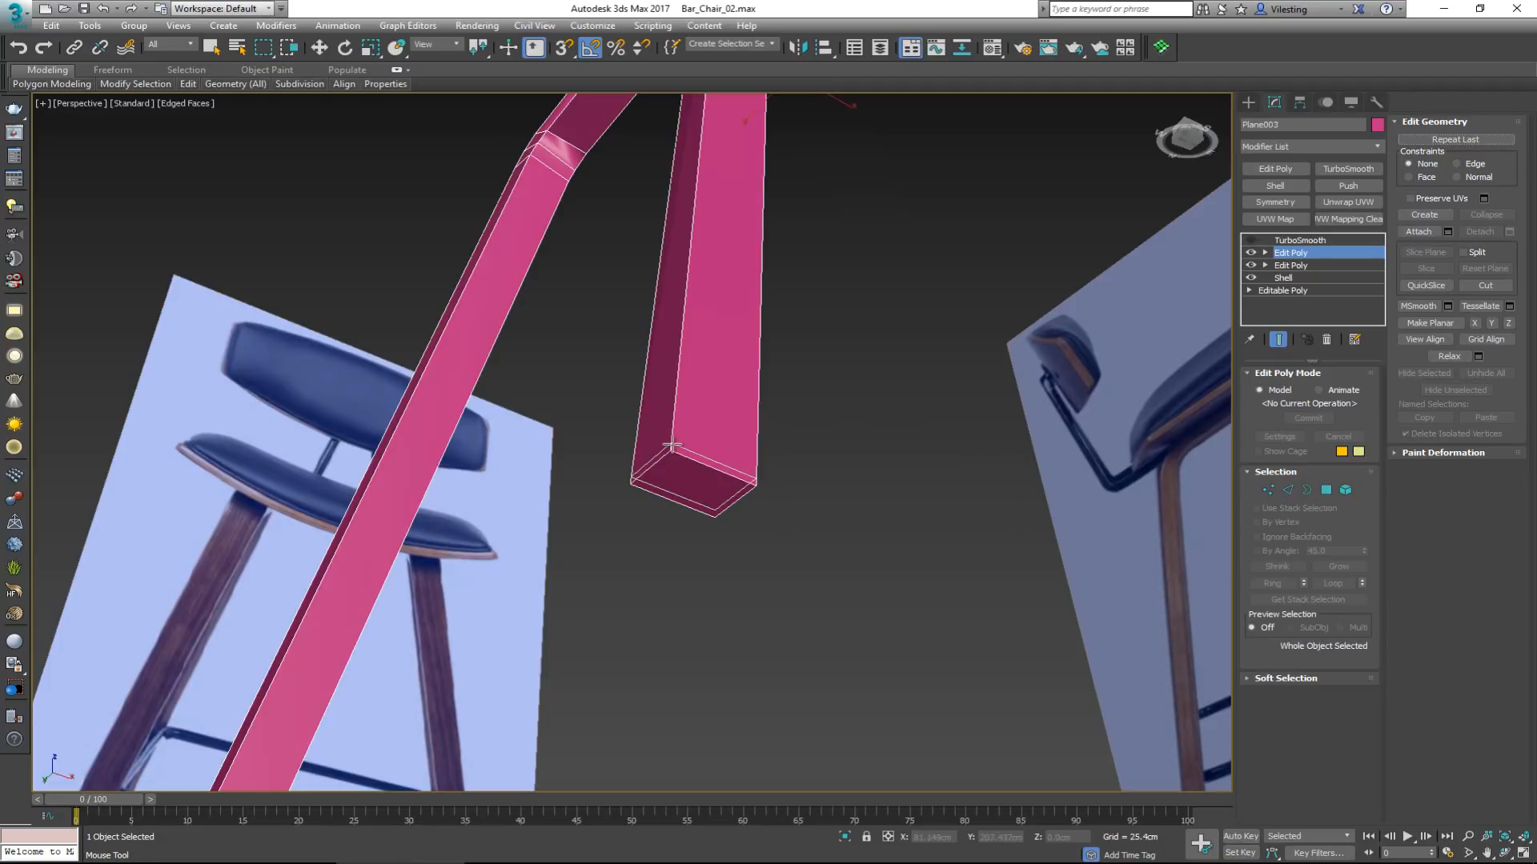
left_click(672, 447)
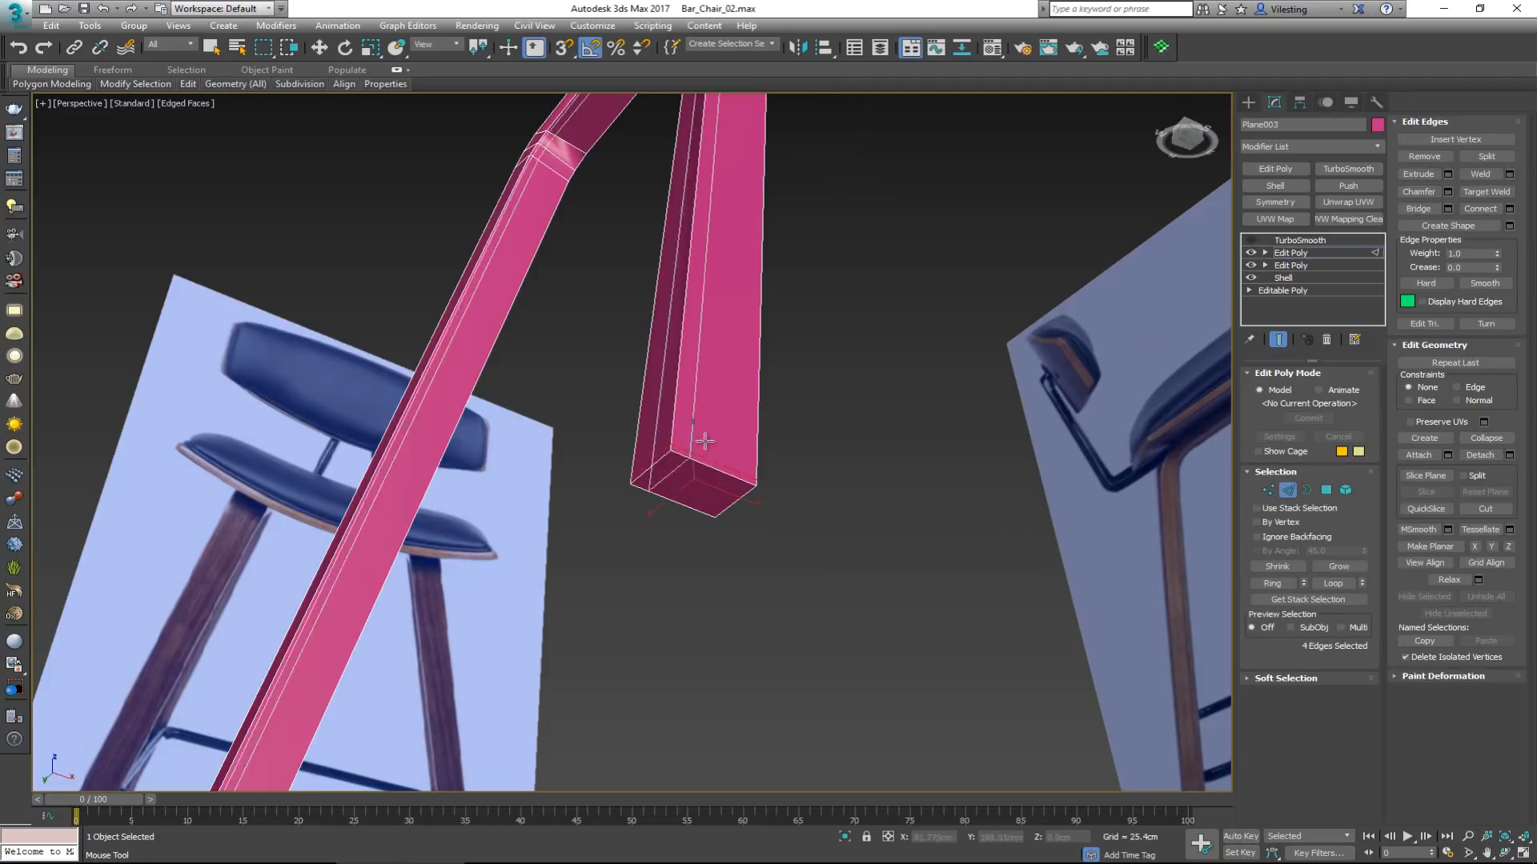
middle_click_drag(472, 467, 938, 261, "alt")
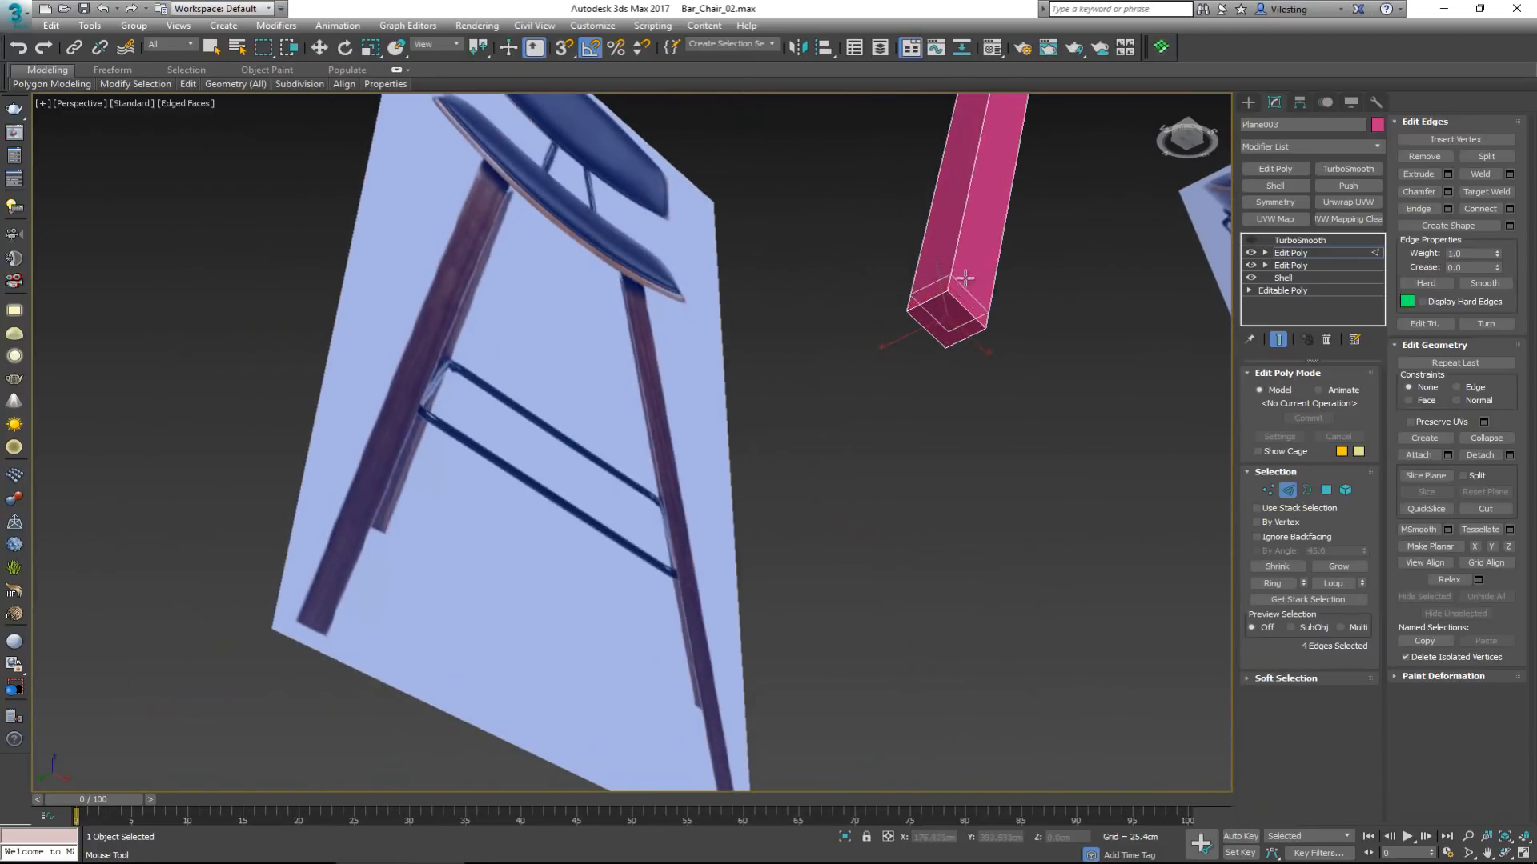
scroll(800, 417, "down", 6)
scroll(822, 410, "up", 5)
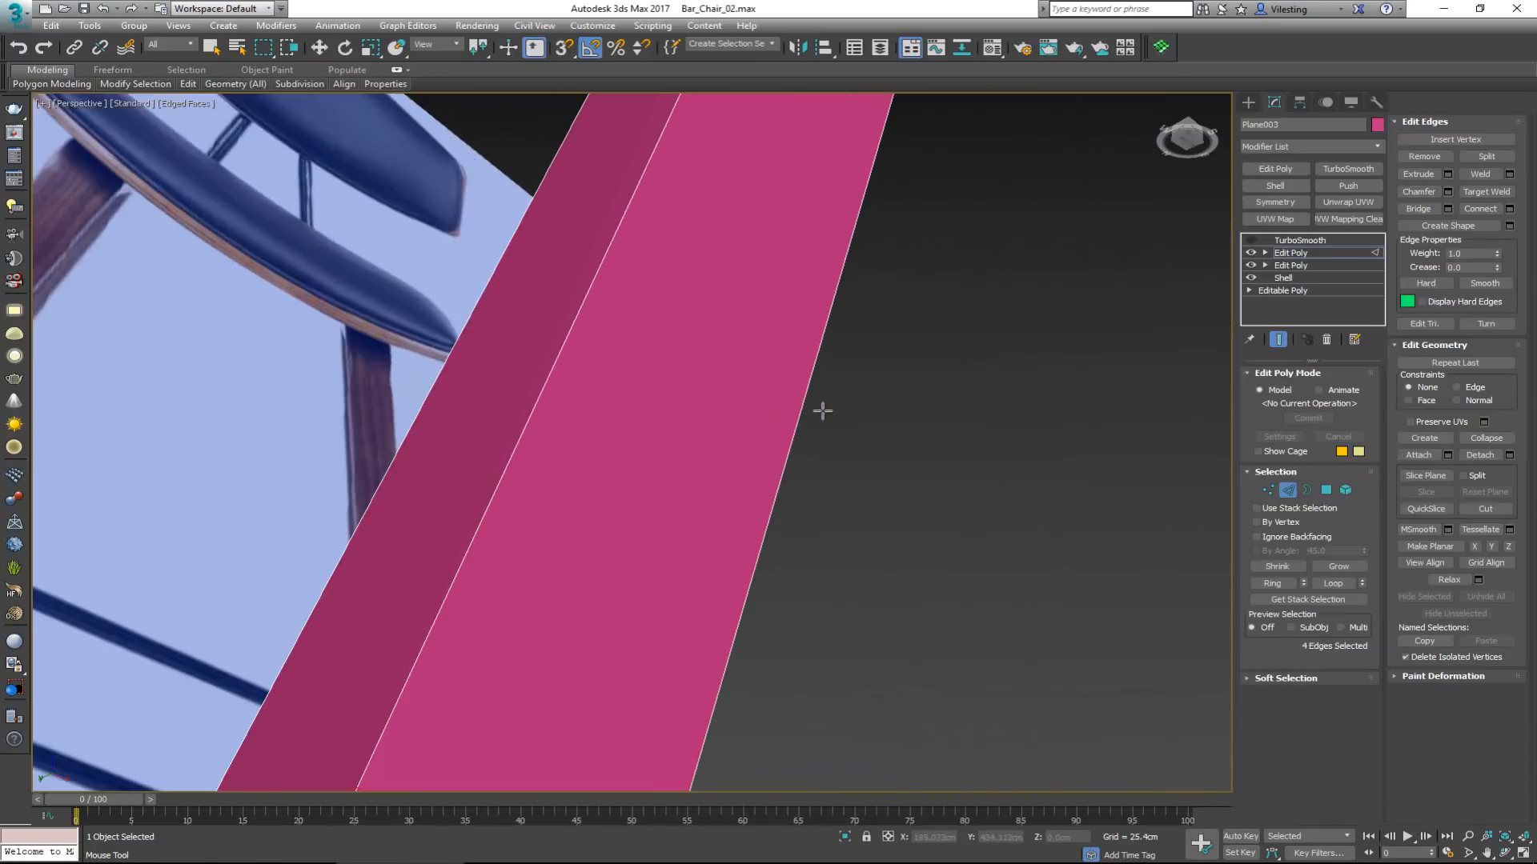
scroll(813, 416, "down", 3)
key("w")
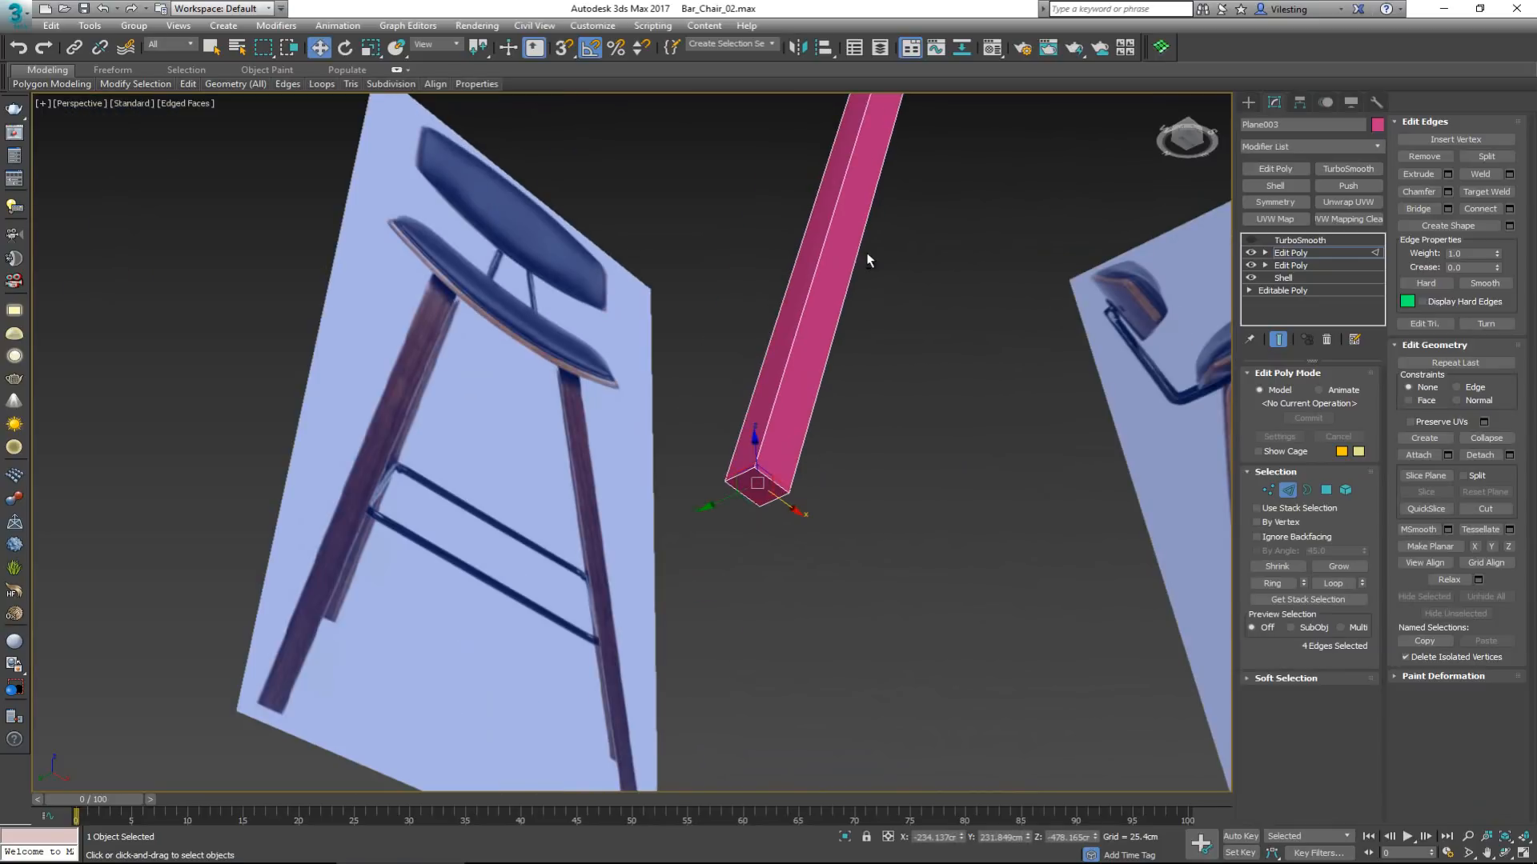
Select the lengthwise corner edge loops running along both legs and the top bar of the frame.
middle_click_drag(869, 260, 818, 368, "alt")
middle_click_drag(871, 324, 823, 361)
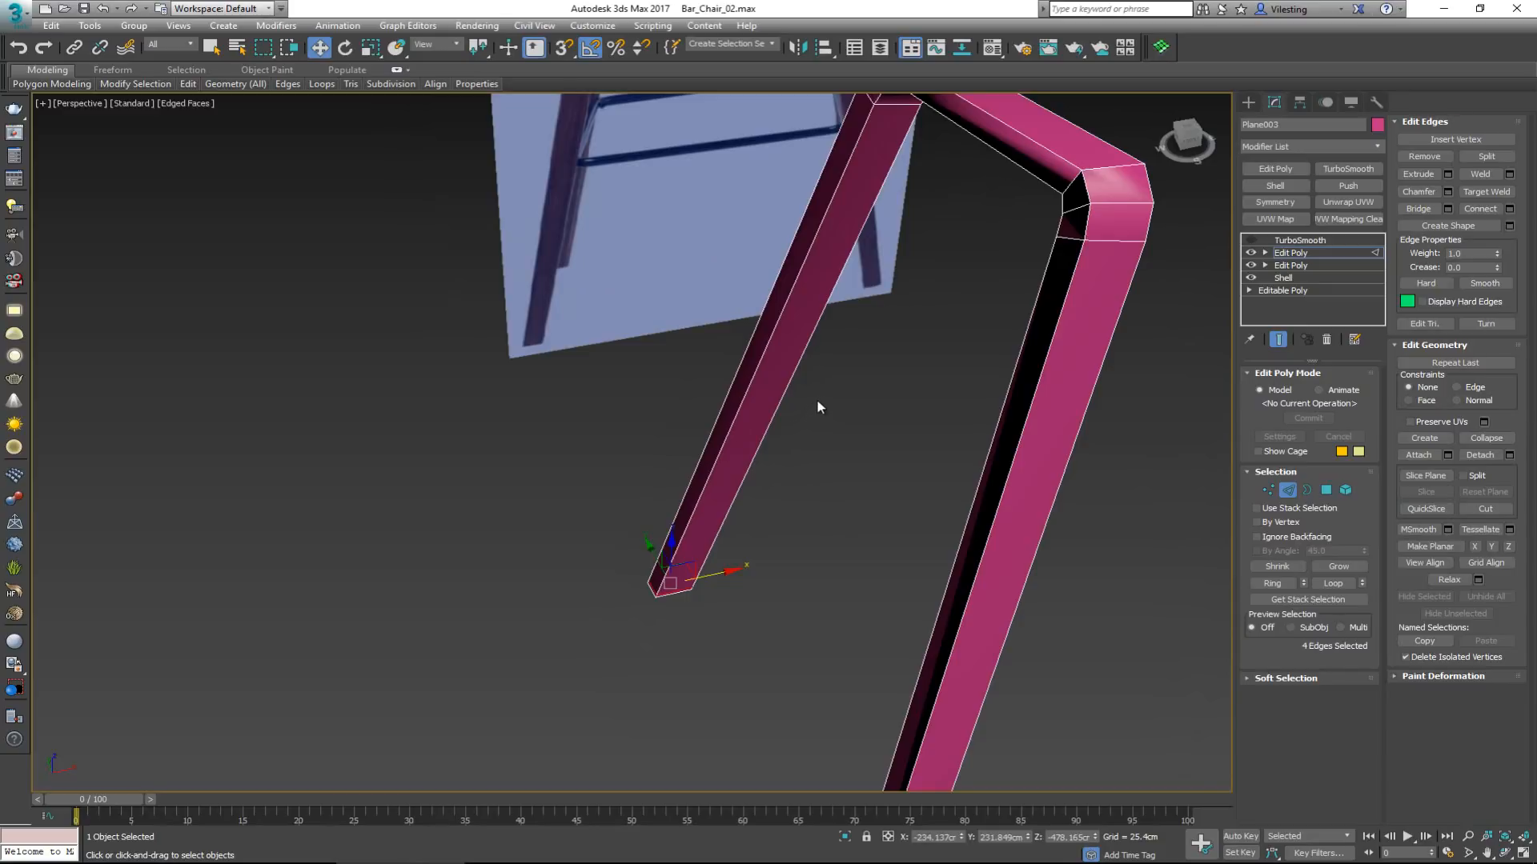
middle_click_drag(734, 394, 522, 208, "alt")
left_click(1337, 567)
middle_click_drag(768, 426, 695, 369, "alt")
scroll(713, 216, "up", 5)
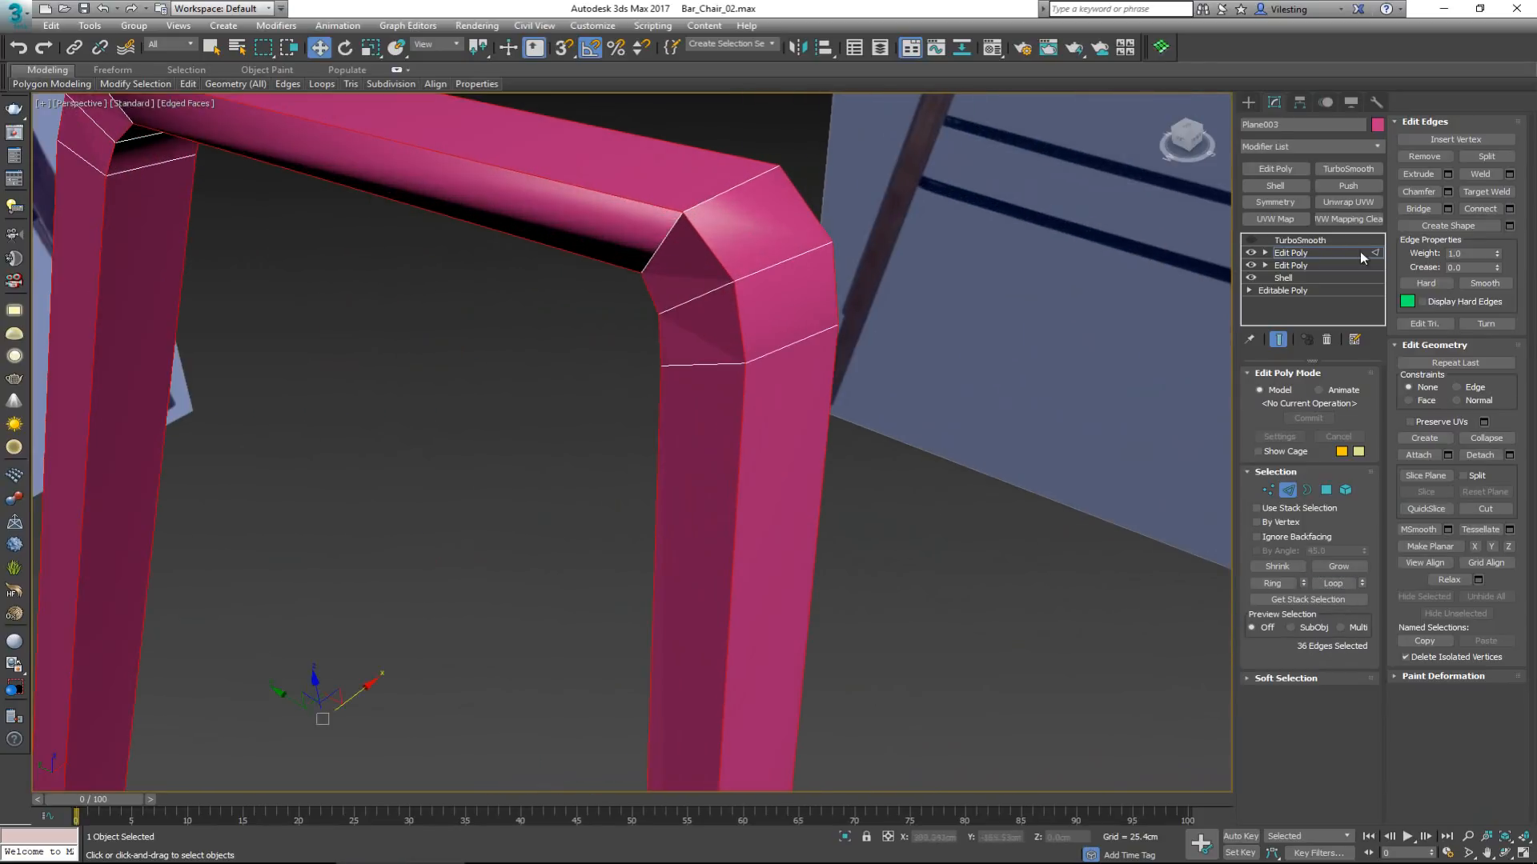
Chamfer the selected lengthwise edges by 1.696 cm with 2 segments.
left_click(1448, 192)
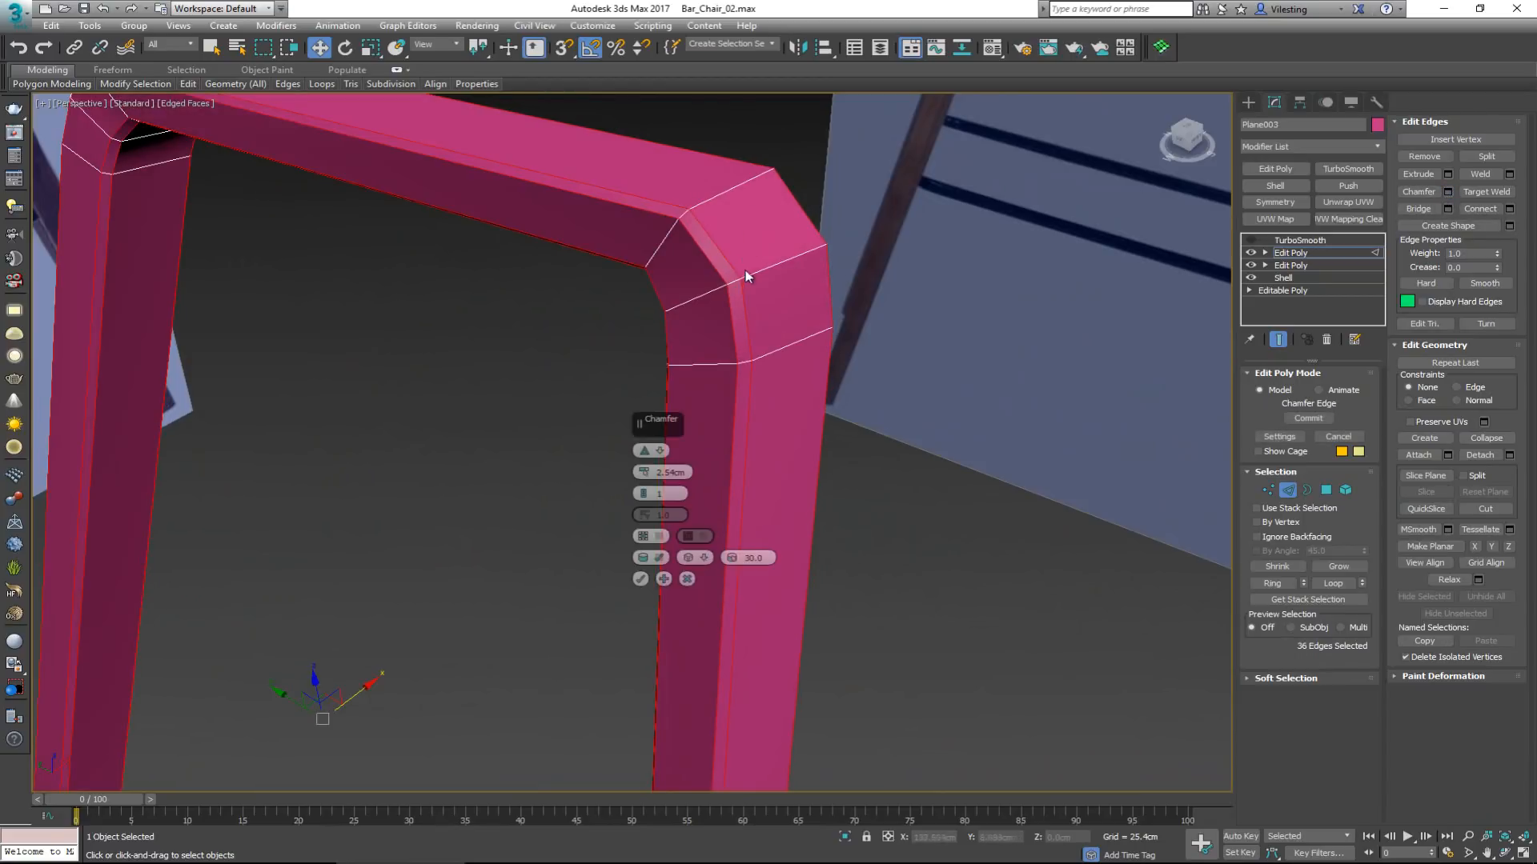
middle_click_drag(735, 262, 665, 264, "alt")
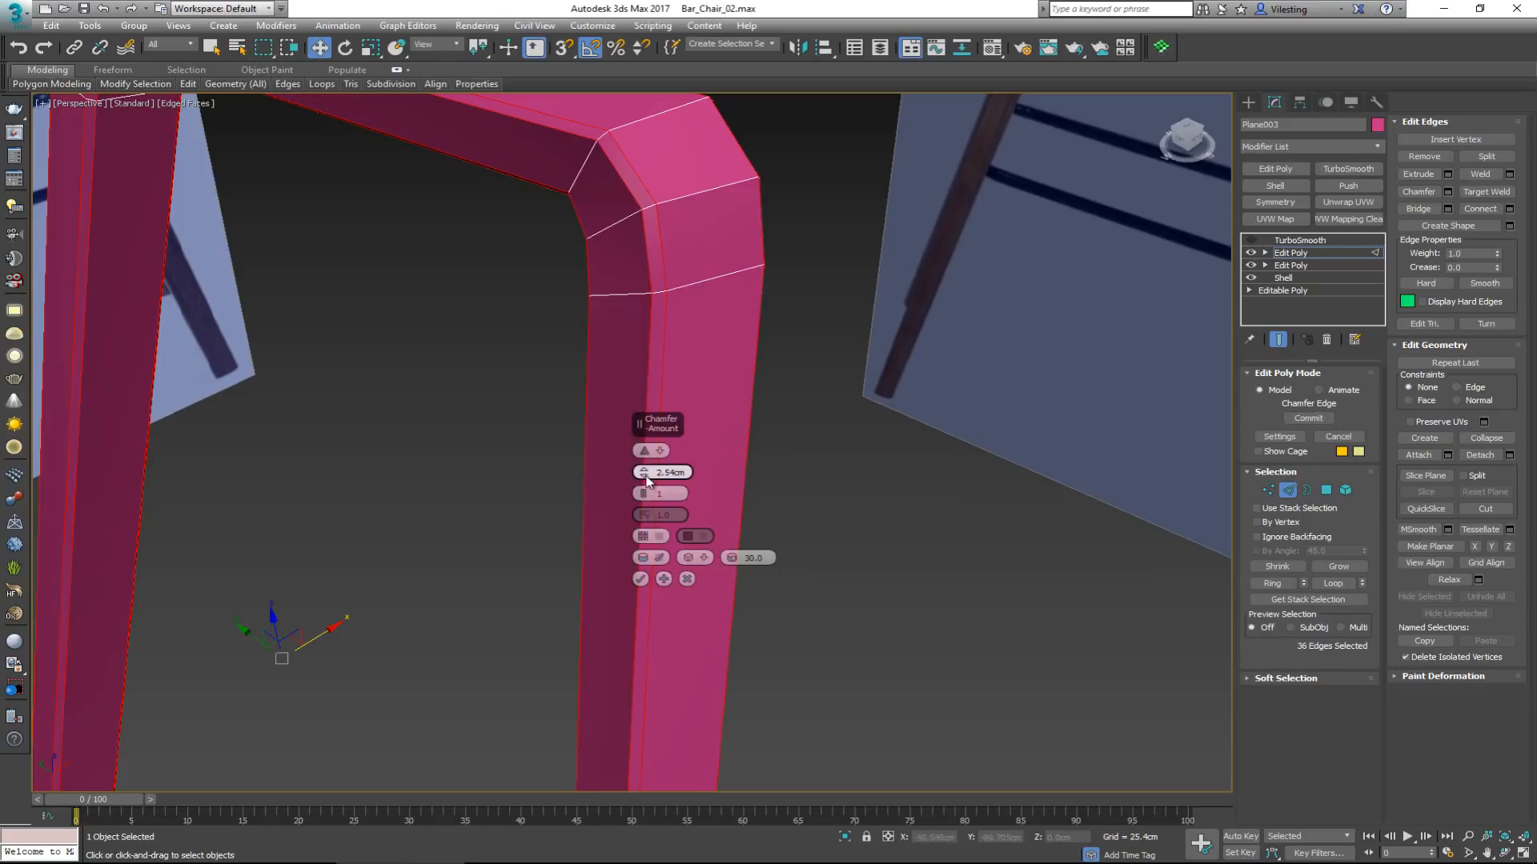
left_click_drag(645, 472, 645, 472)
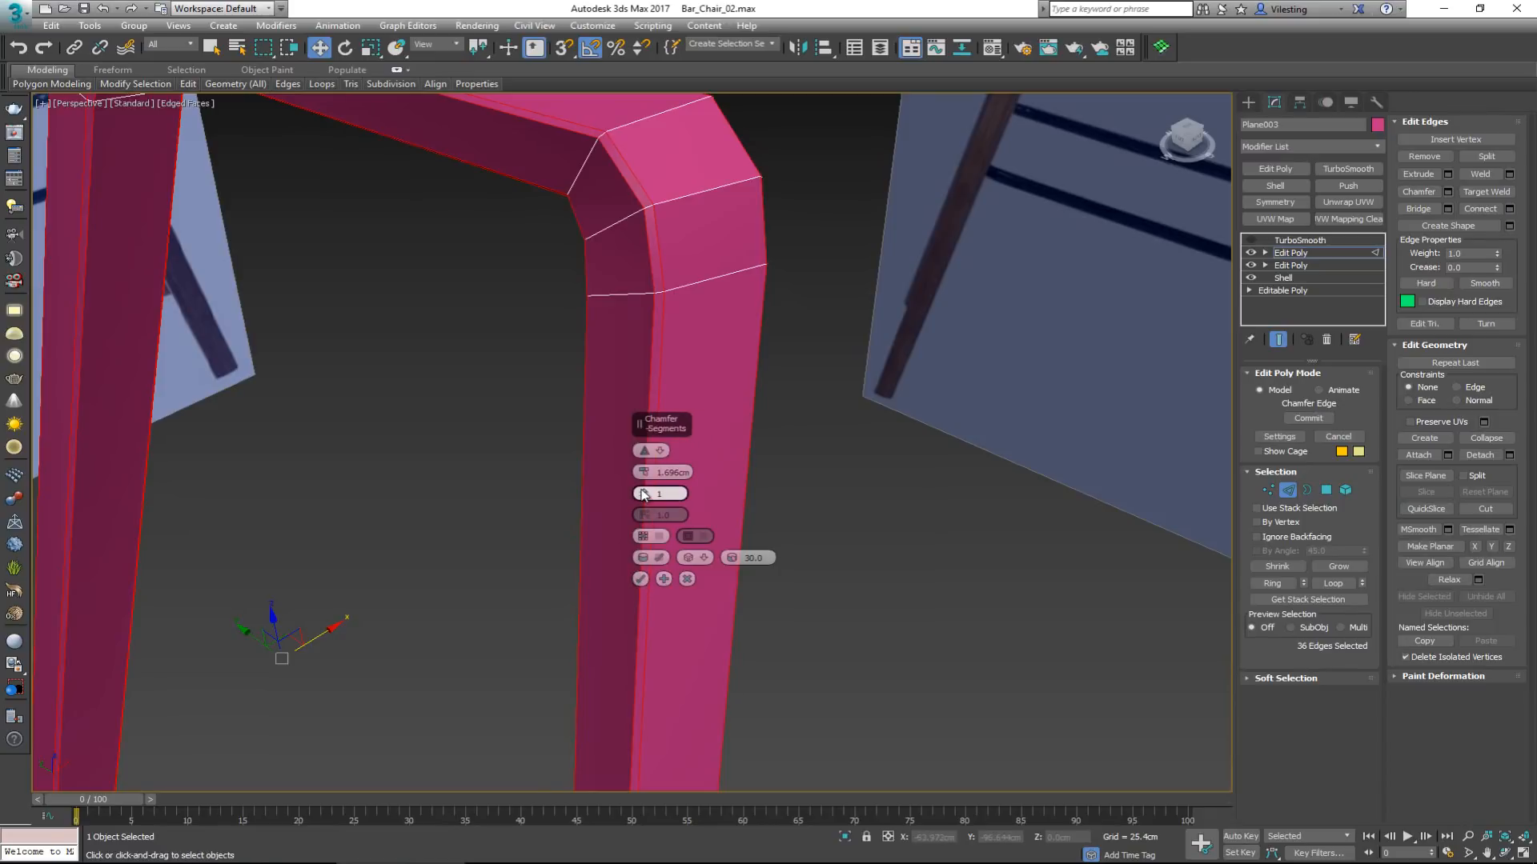
left_click_drag(646, 494, 645, 489)
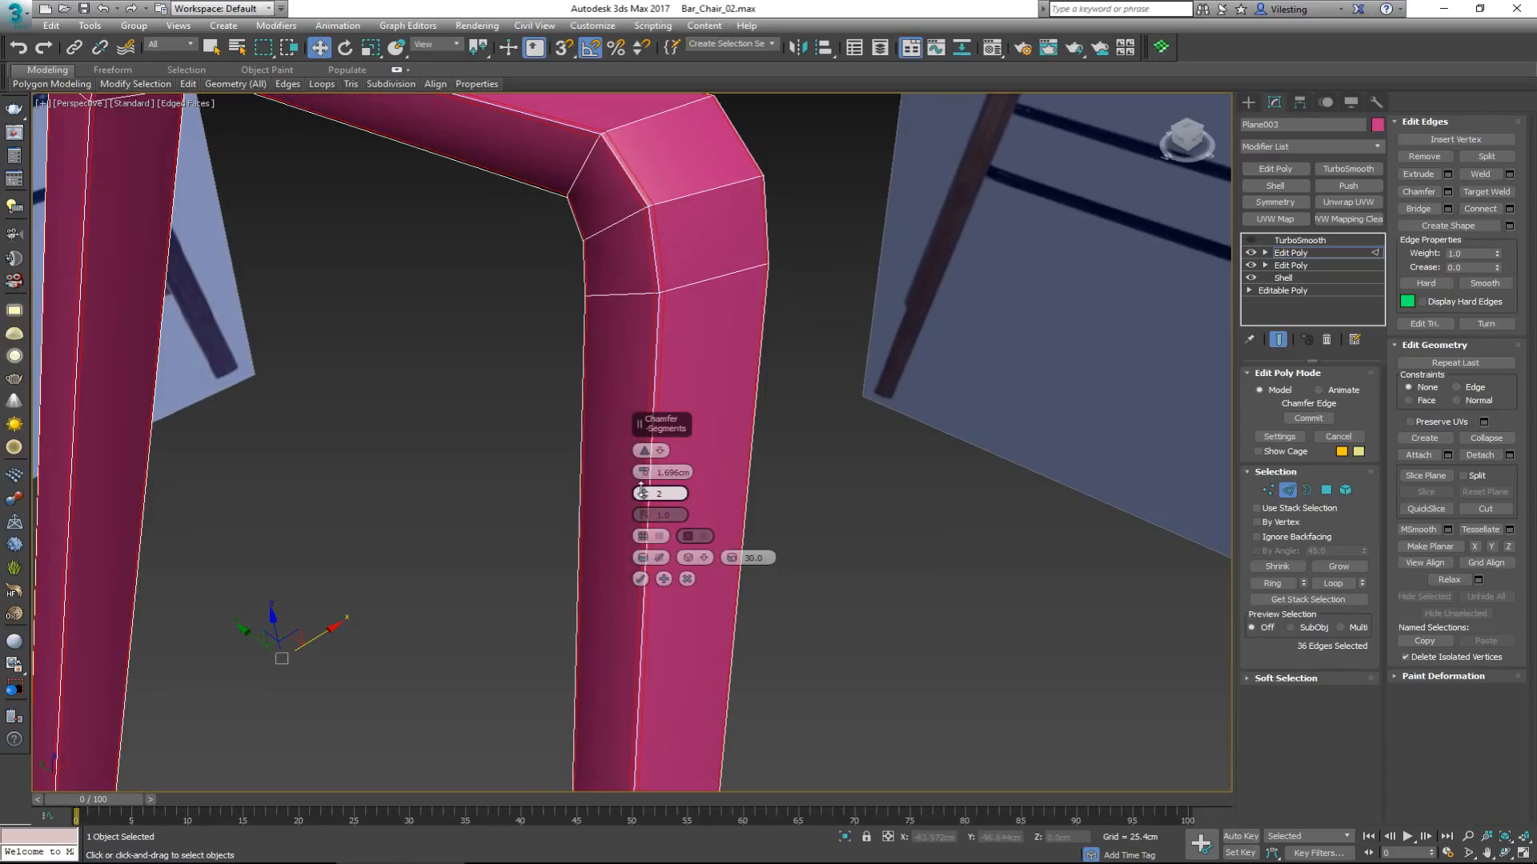
left_click(640, 579)
scroll(645, 560, "down", 3)
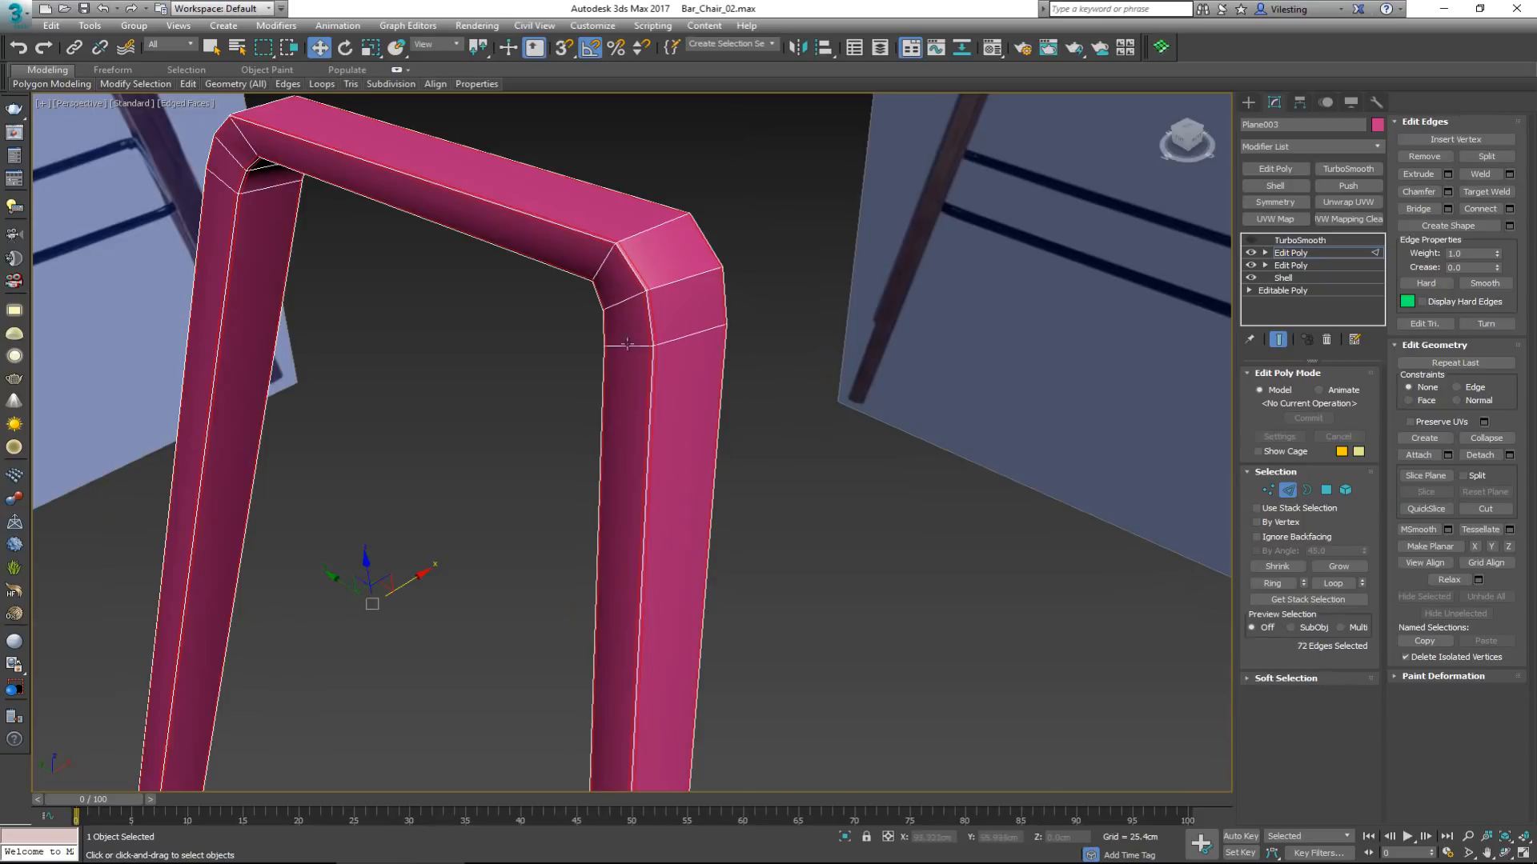
Connect the corner vertices along two opposite sides of the first foot's bottom face with new edges.
middle_click_drag(548, 276, 569, 243, "alt")
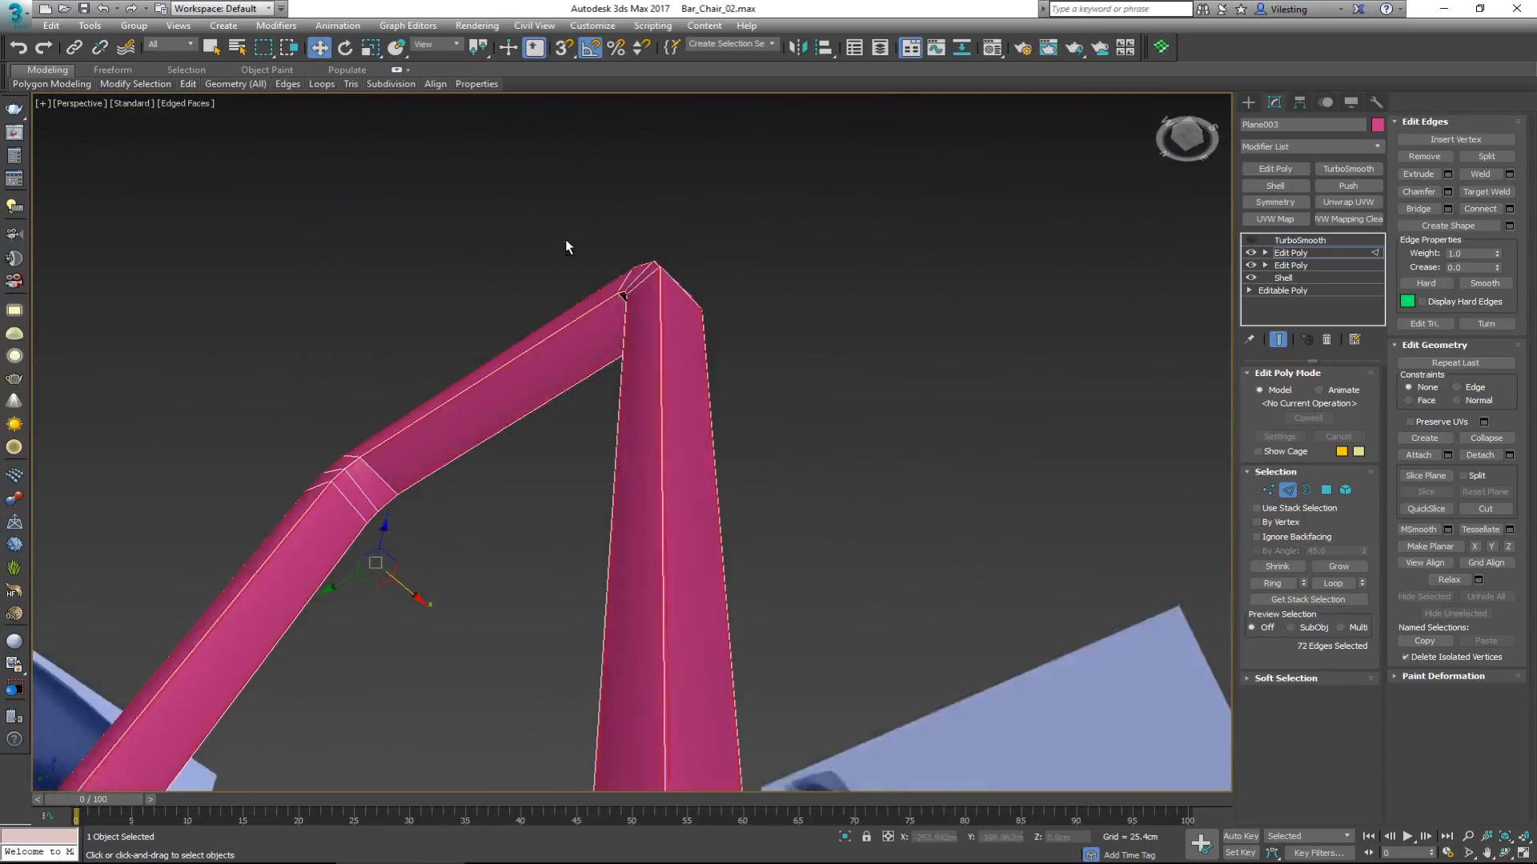
middle_click_drag(576, 439, 573, 366, "alt")
scroll(637, 443, "up", 4)
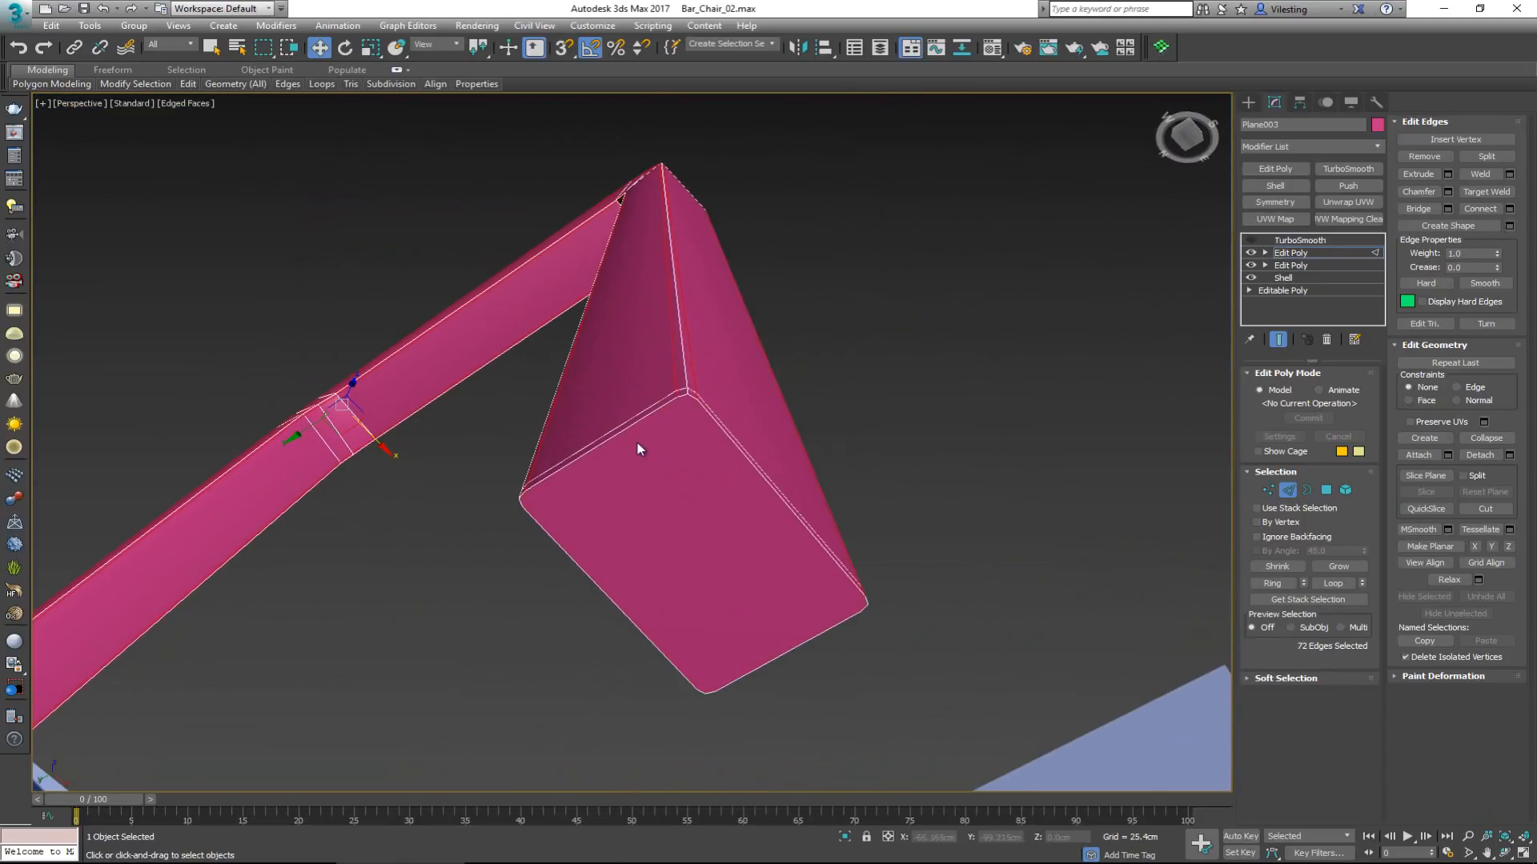
key("1")
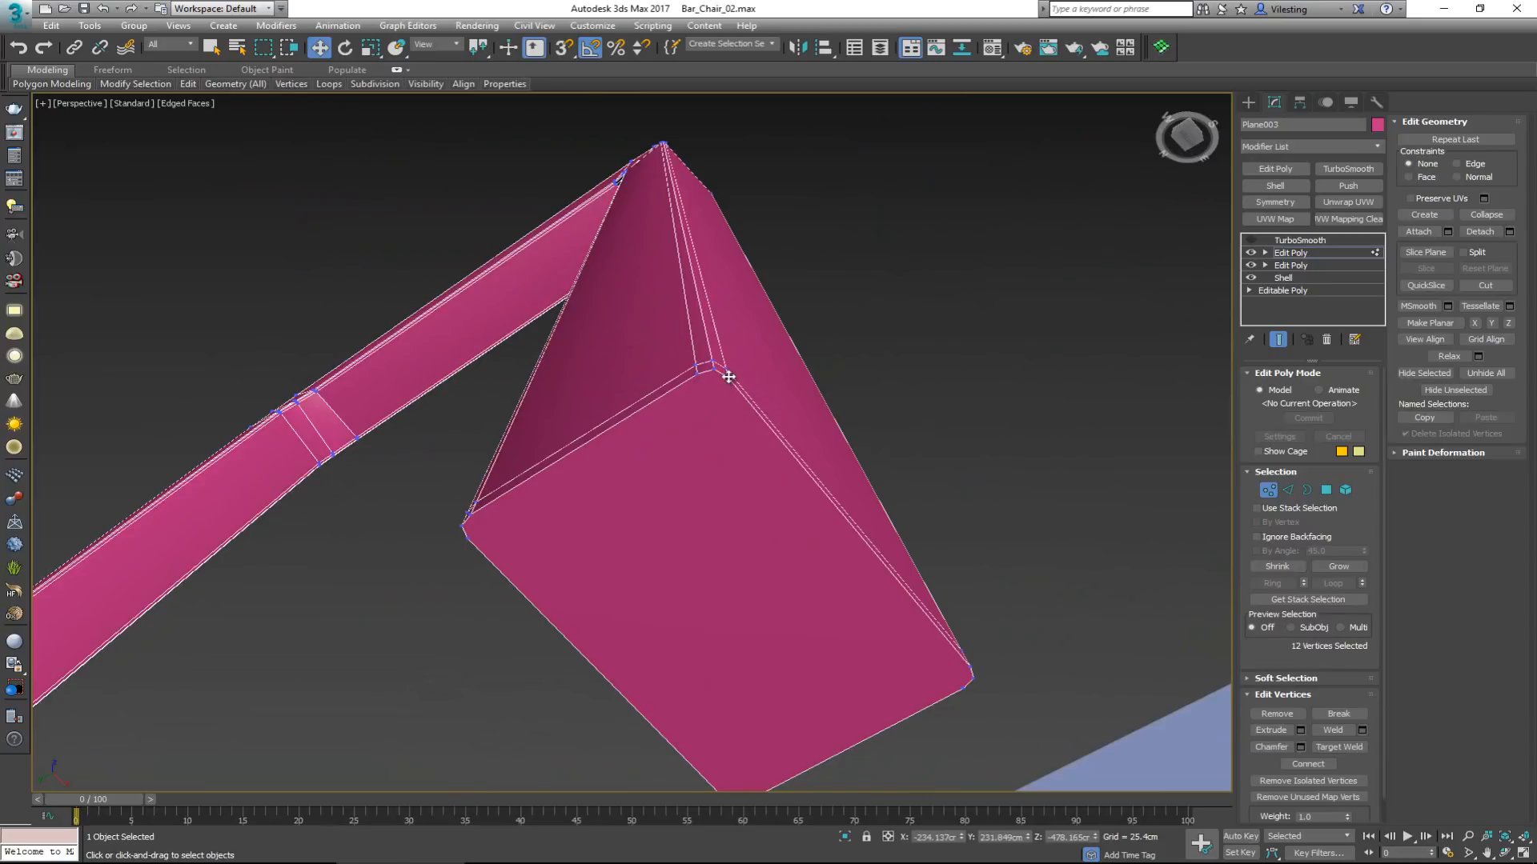
left_click(726, 376)
left_click(469, 534, "ctrl")
middle_click_drag(735, 455, 845, 522, "alt")
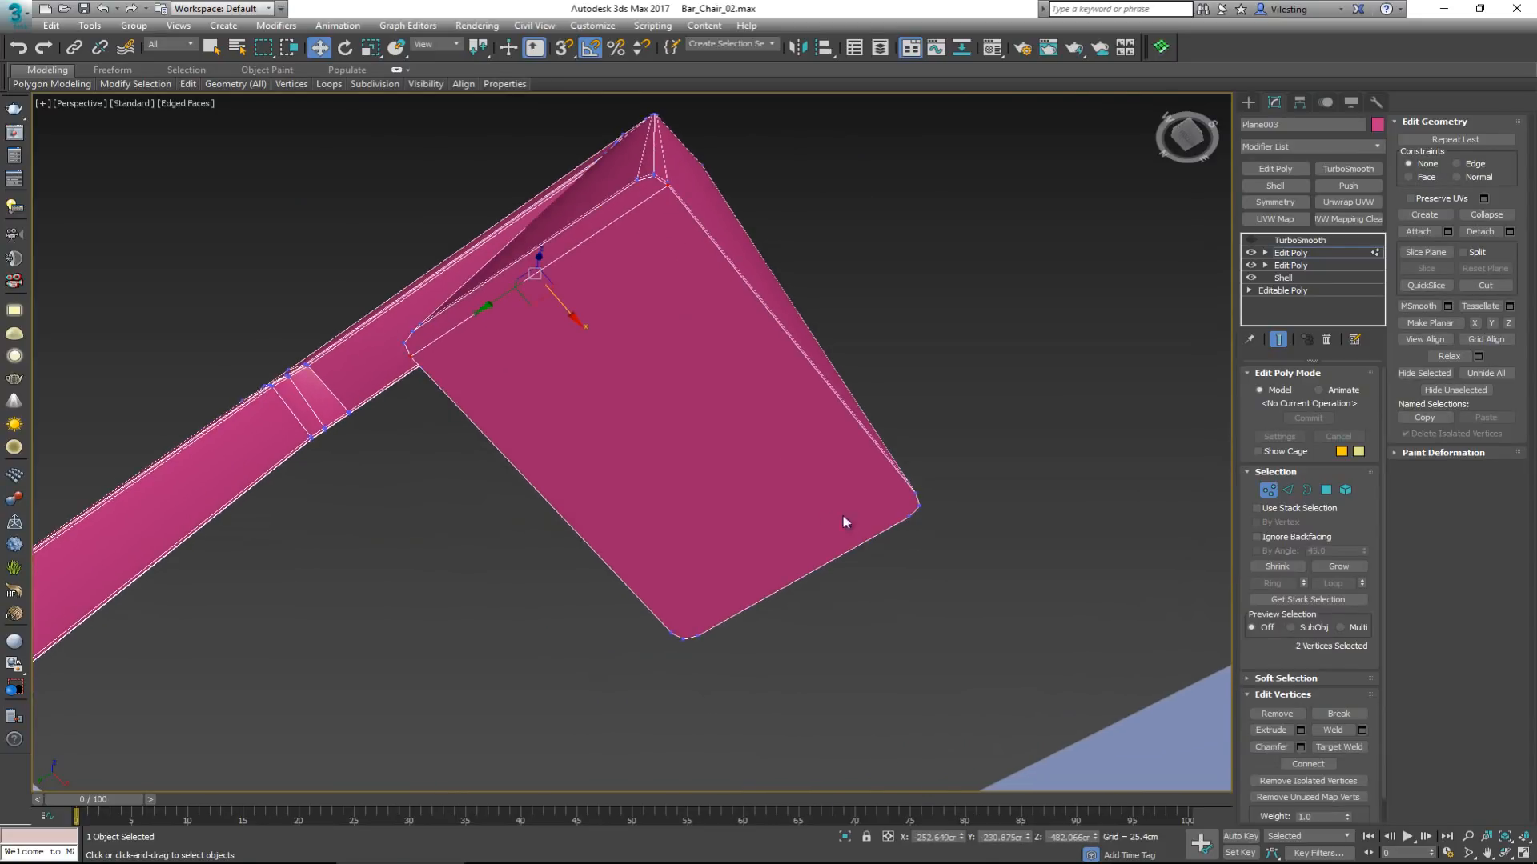
left_click(916, 492)
left_click(682, 627, "ctrl")
Cut edges between the corner vertices along the remaining two sides of the first foot's bottom face.
key("alt+c")
left_click(687, 637)
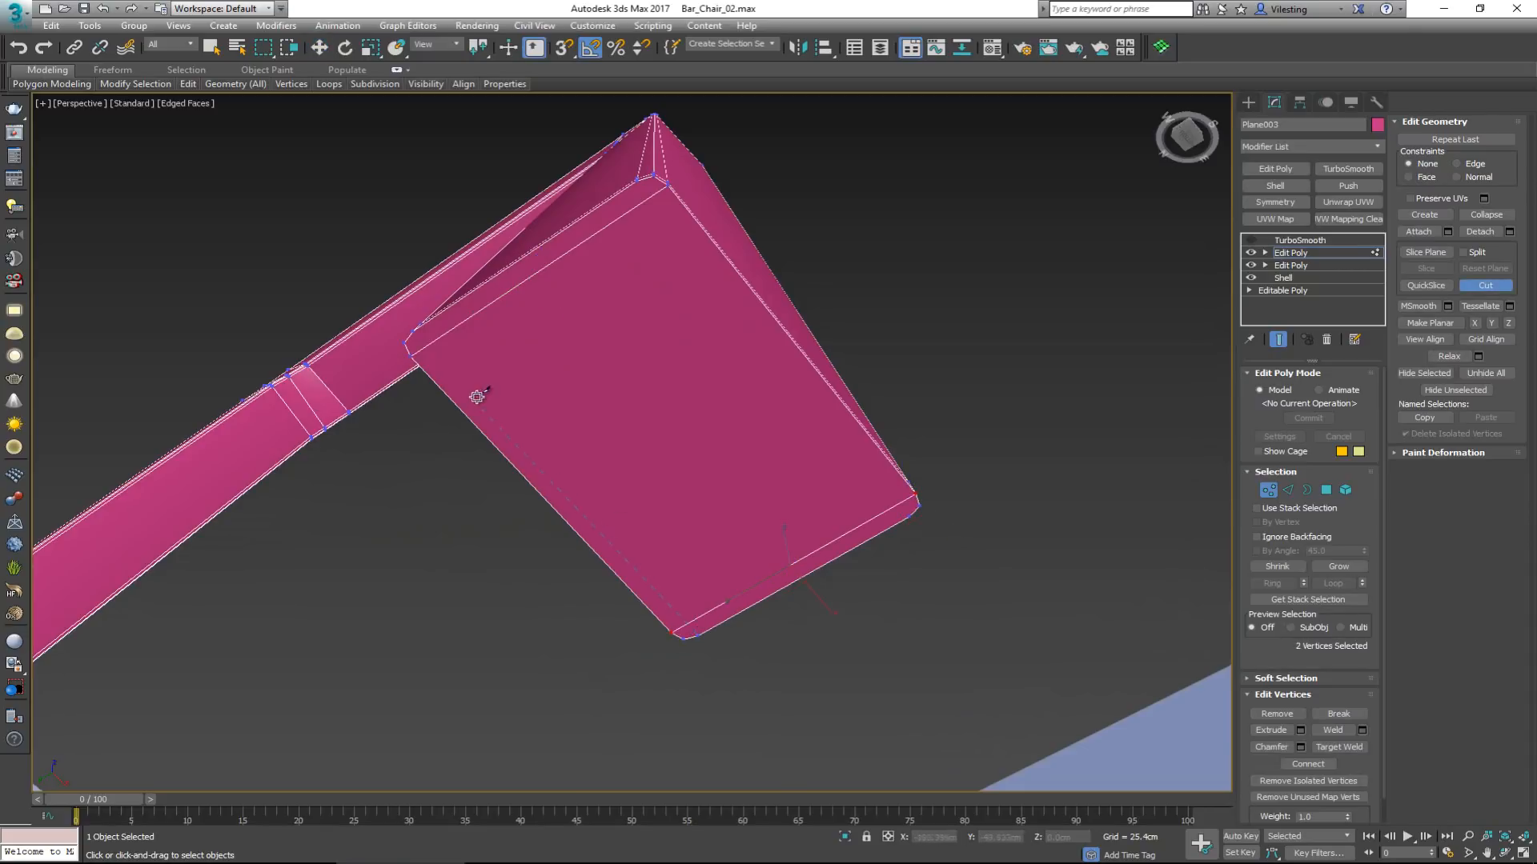
left_click(411, 332)
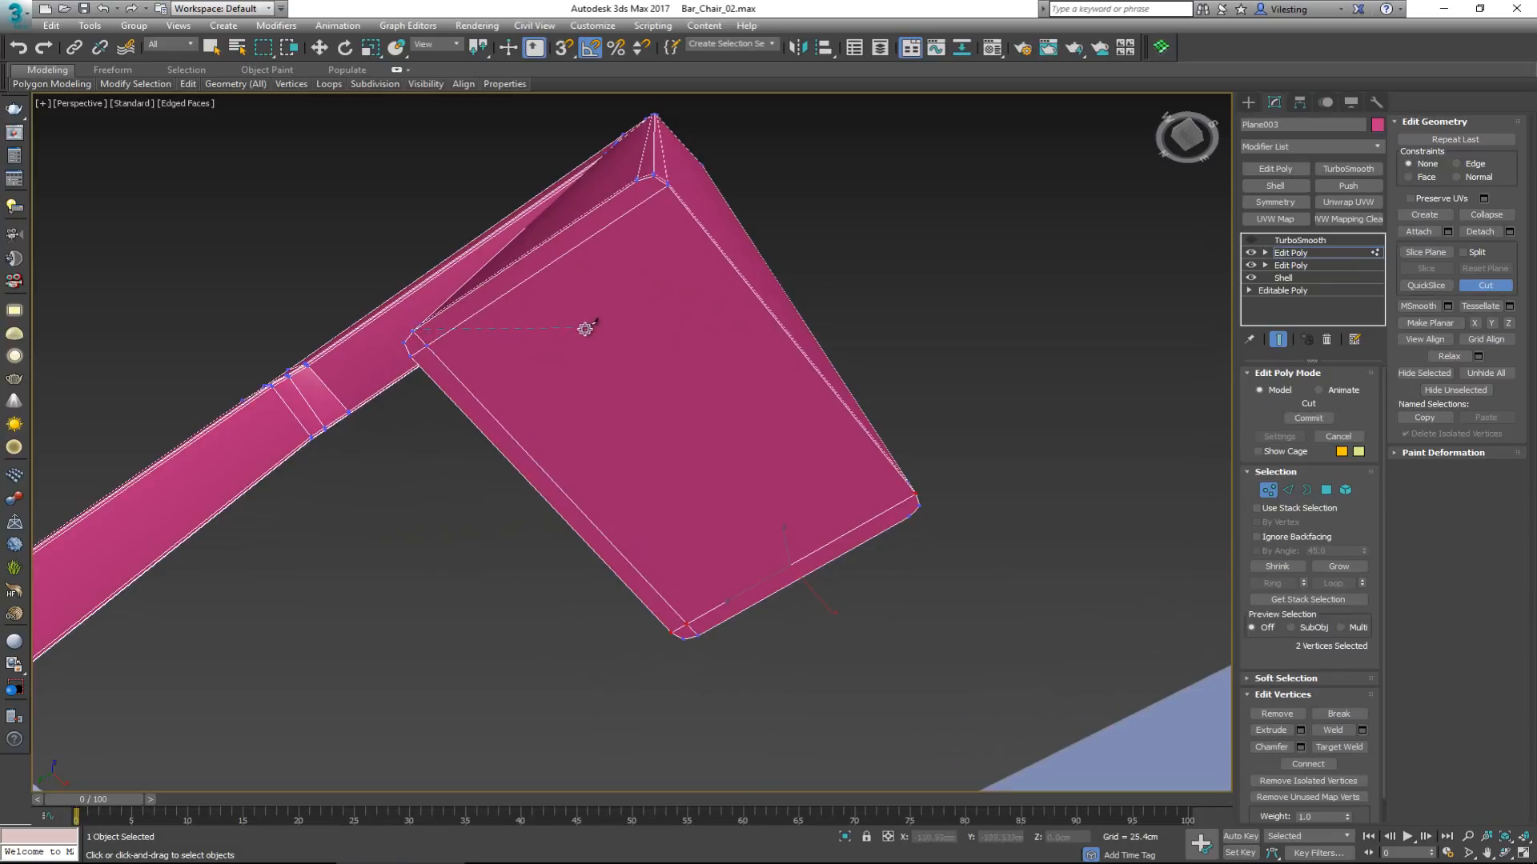
left_click(651, 194)
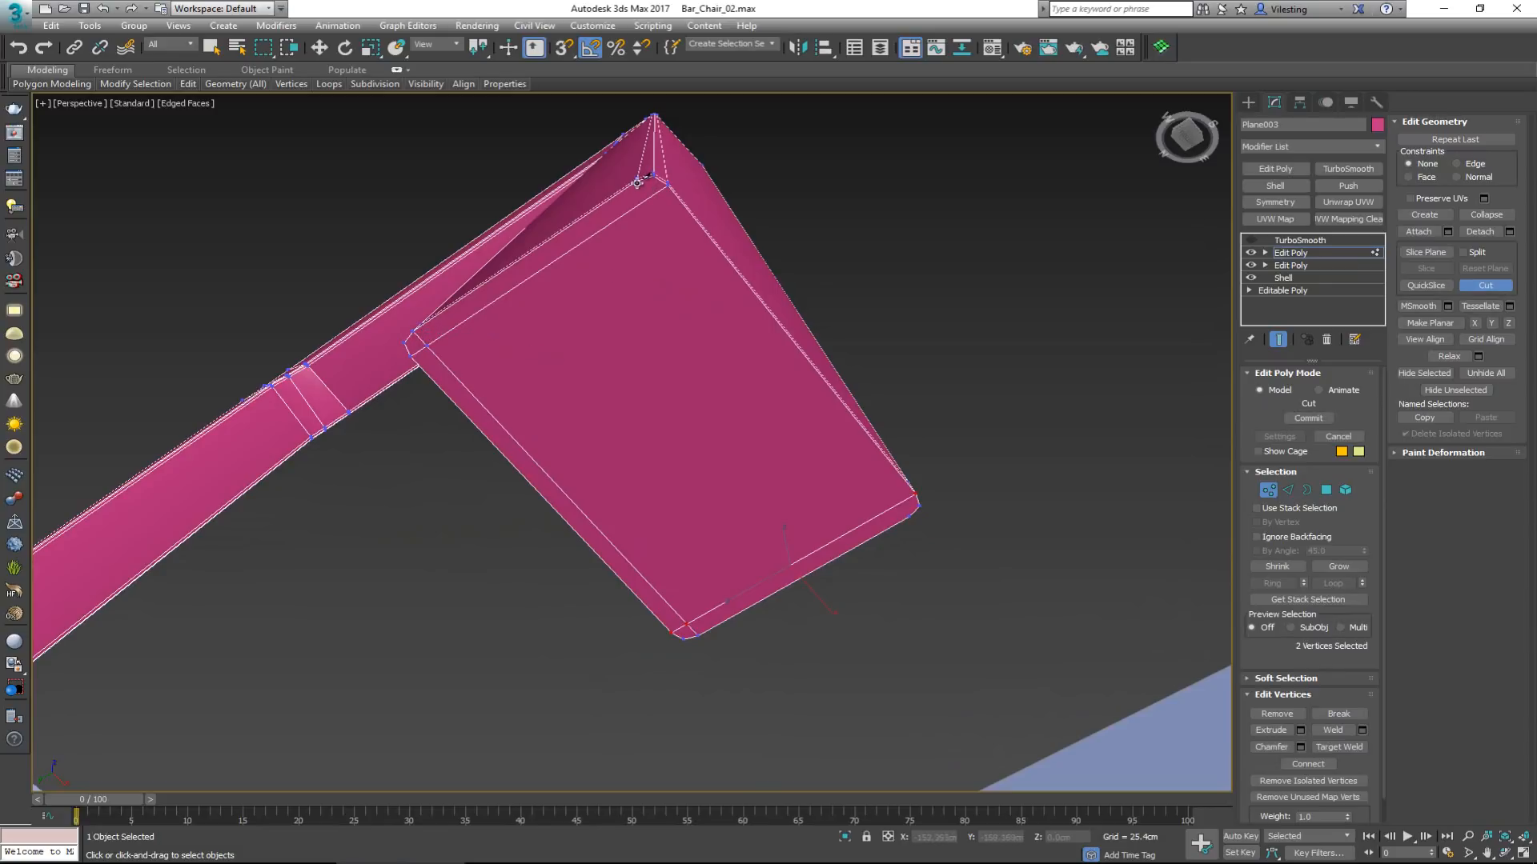
left_click(913, 509)
key("w")
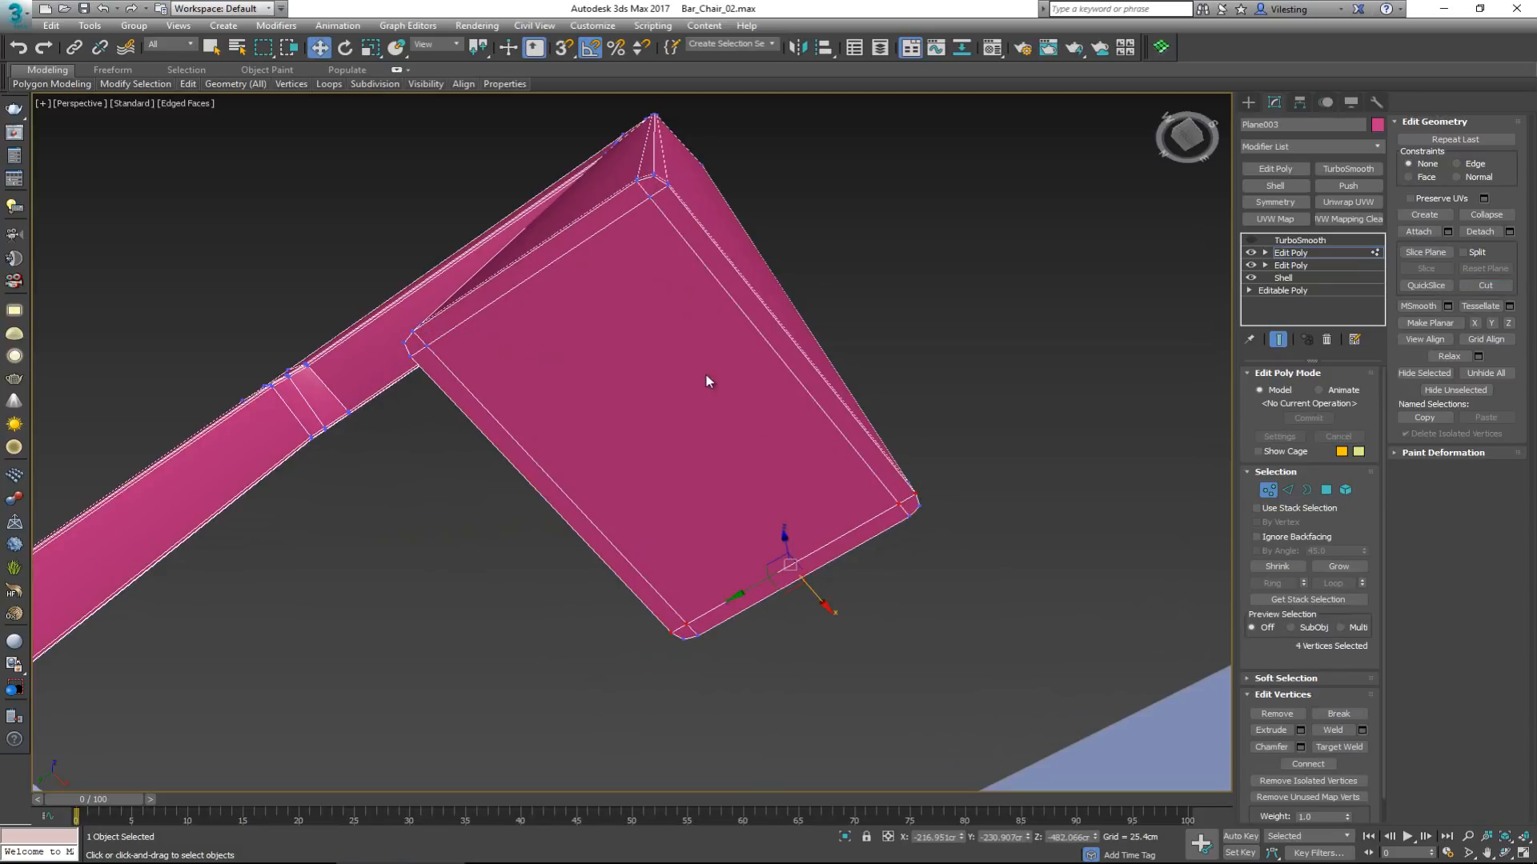
Connect the corner vertices along two opposite sides of the second foot's bottom face with new edges.
mouse_move(706, 375)
middle_mouse_down("alt")
mouse_move(720, 401)
mouse_move(701, 396)
middle_mouse_up("alt")
scroll(762, 296, "down", 4)
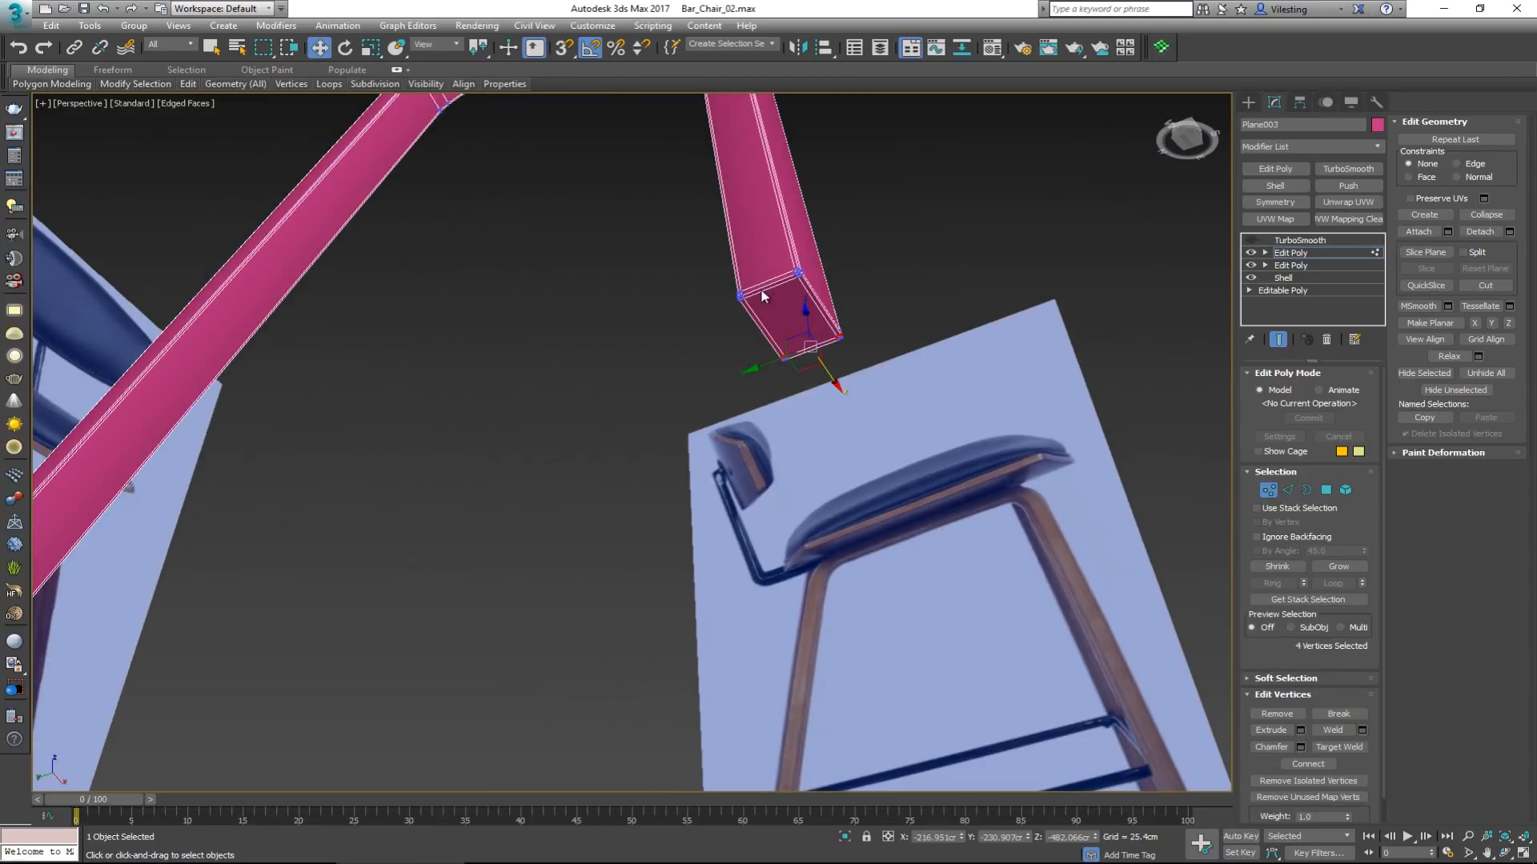
middle_click_drag(455, 362, 851, 392, "alt")
scroll(750, 497, "up", 5)
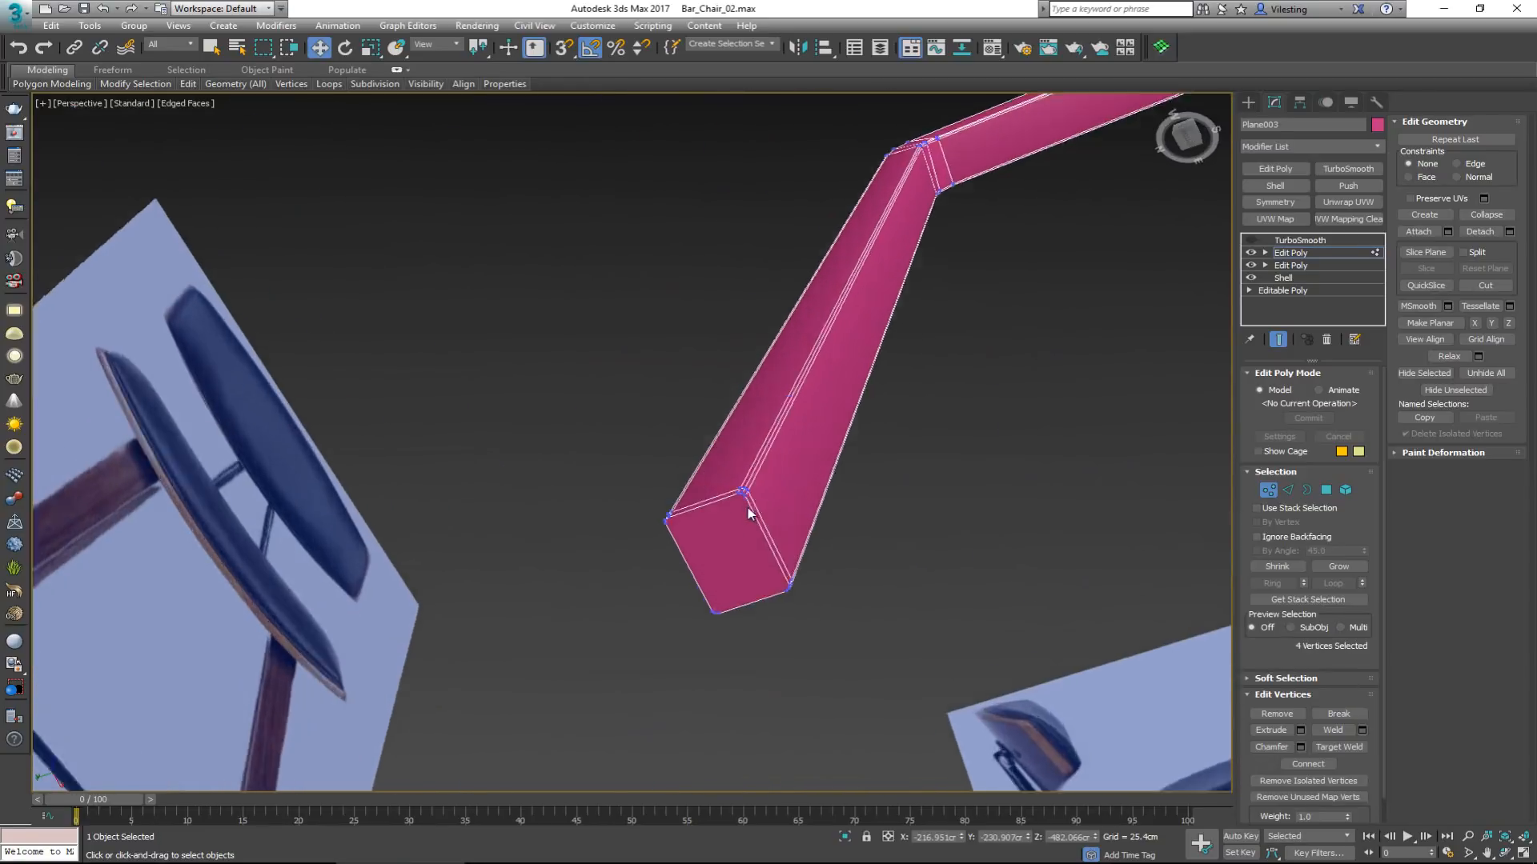
left_click(742, 470)
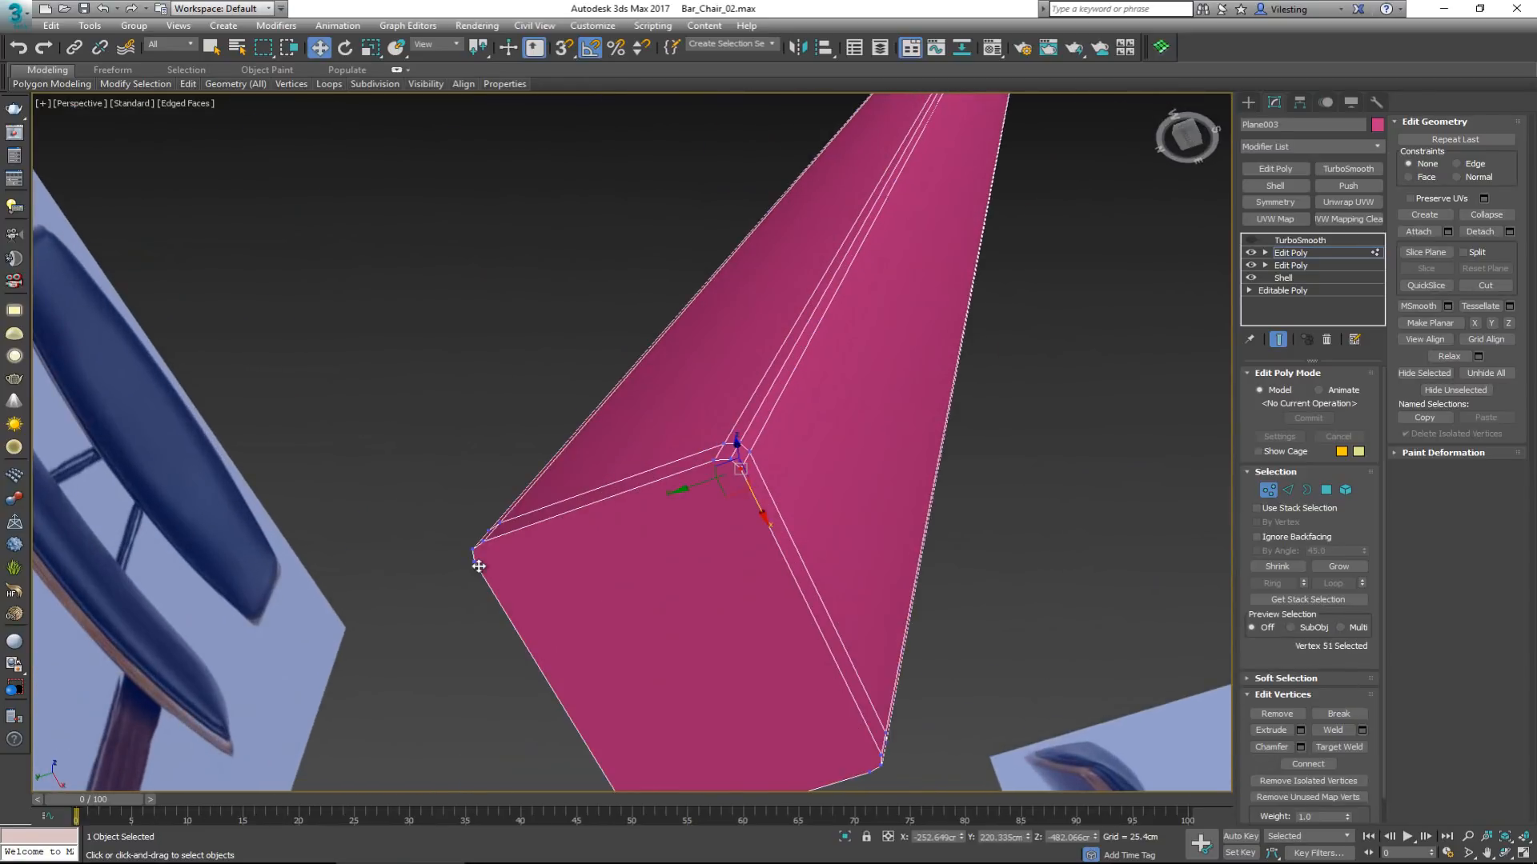
left_click(478, 567, "ctrl")
middle_click_drag(582, 634, 621, 560, "alt")
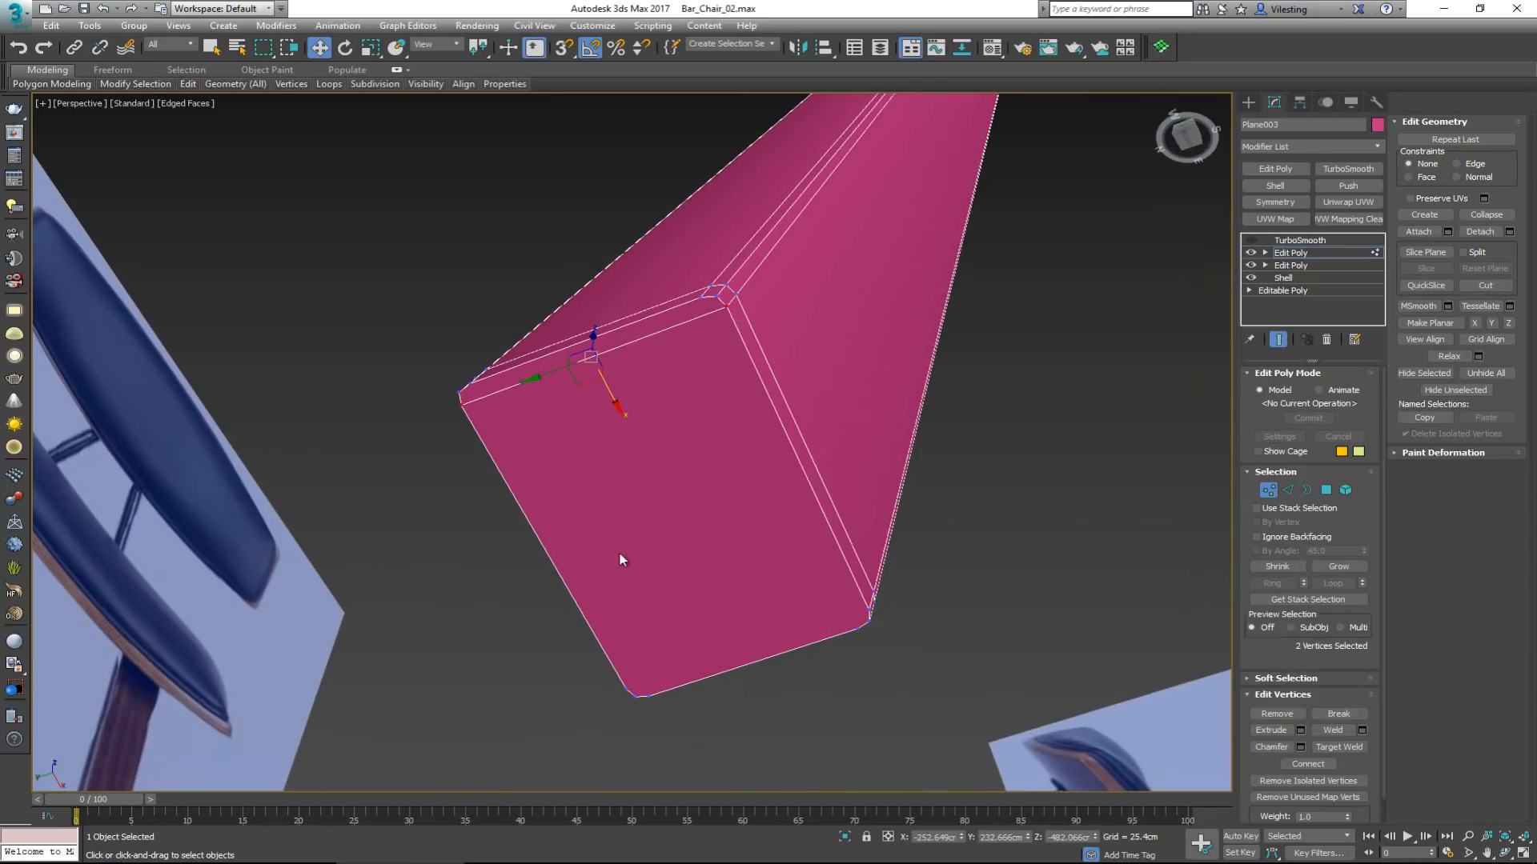
left_click(627, 693)
left_click(868, 618, "ctrl")
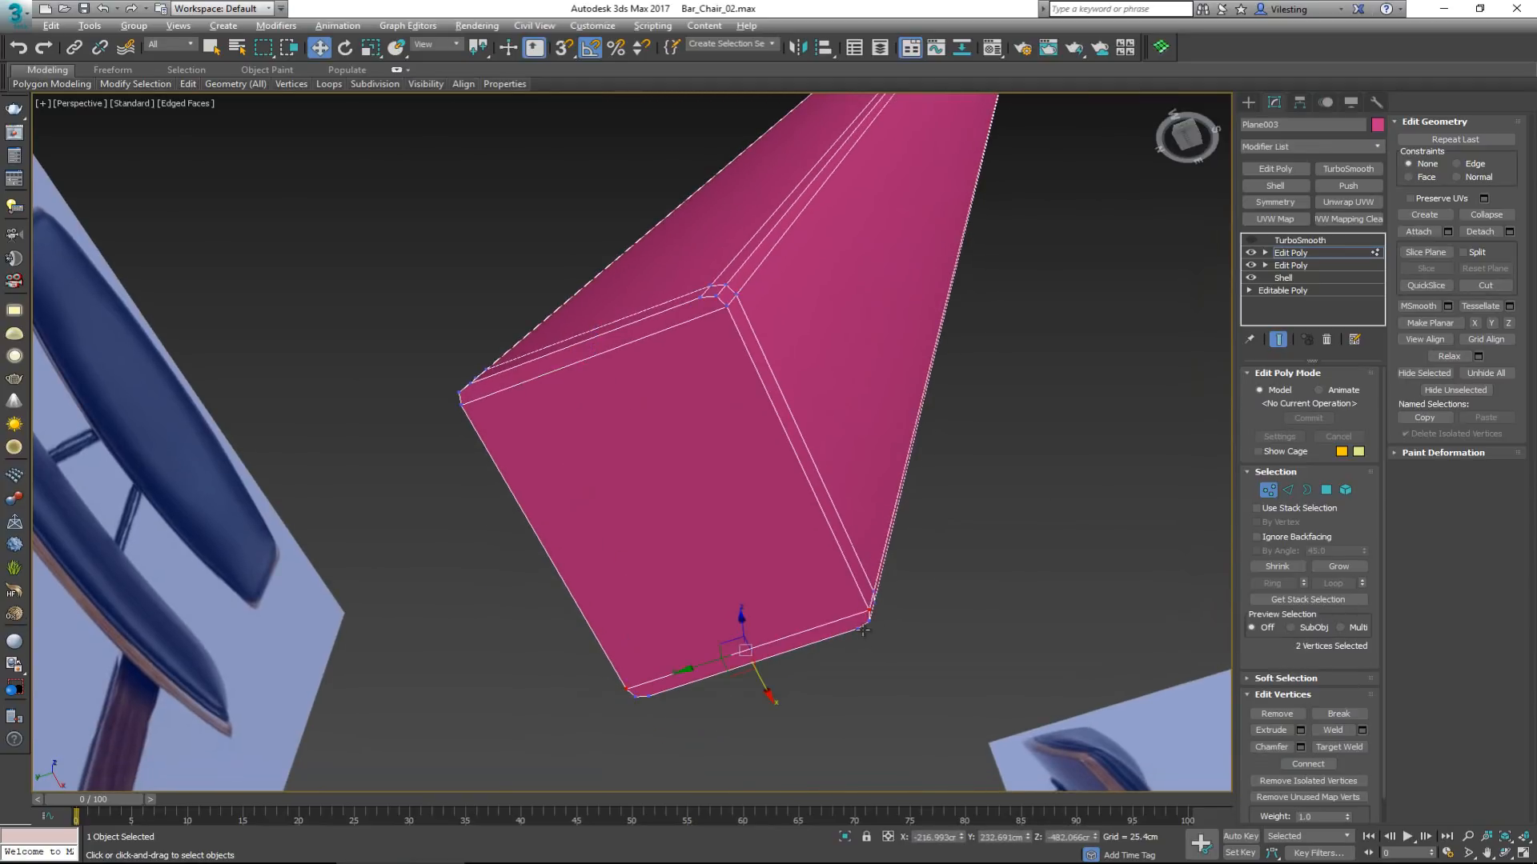
Cut edges along the other two sides of the second foot's bottom face and leave vertex editing.
key("alt+c")
left_click(864, 614)
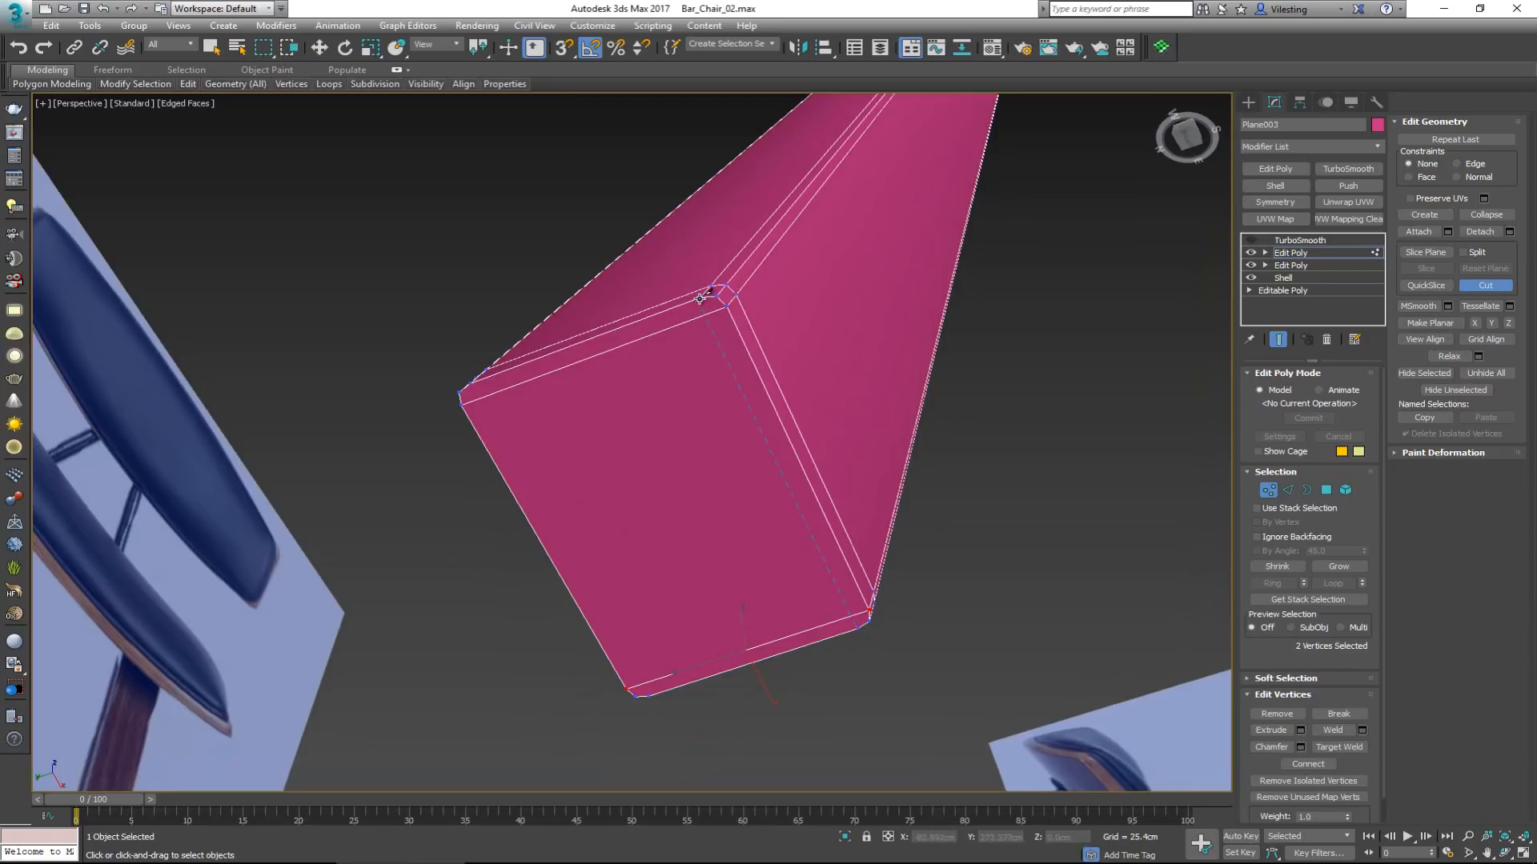
left_click(701, 298)
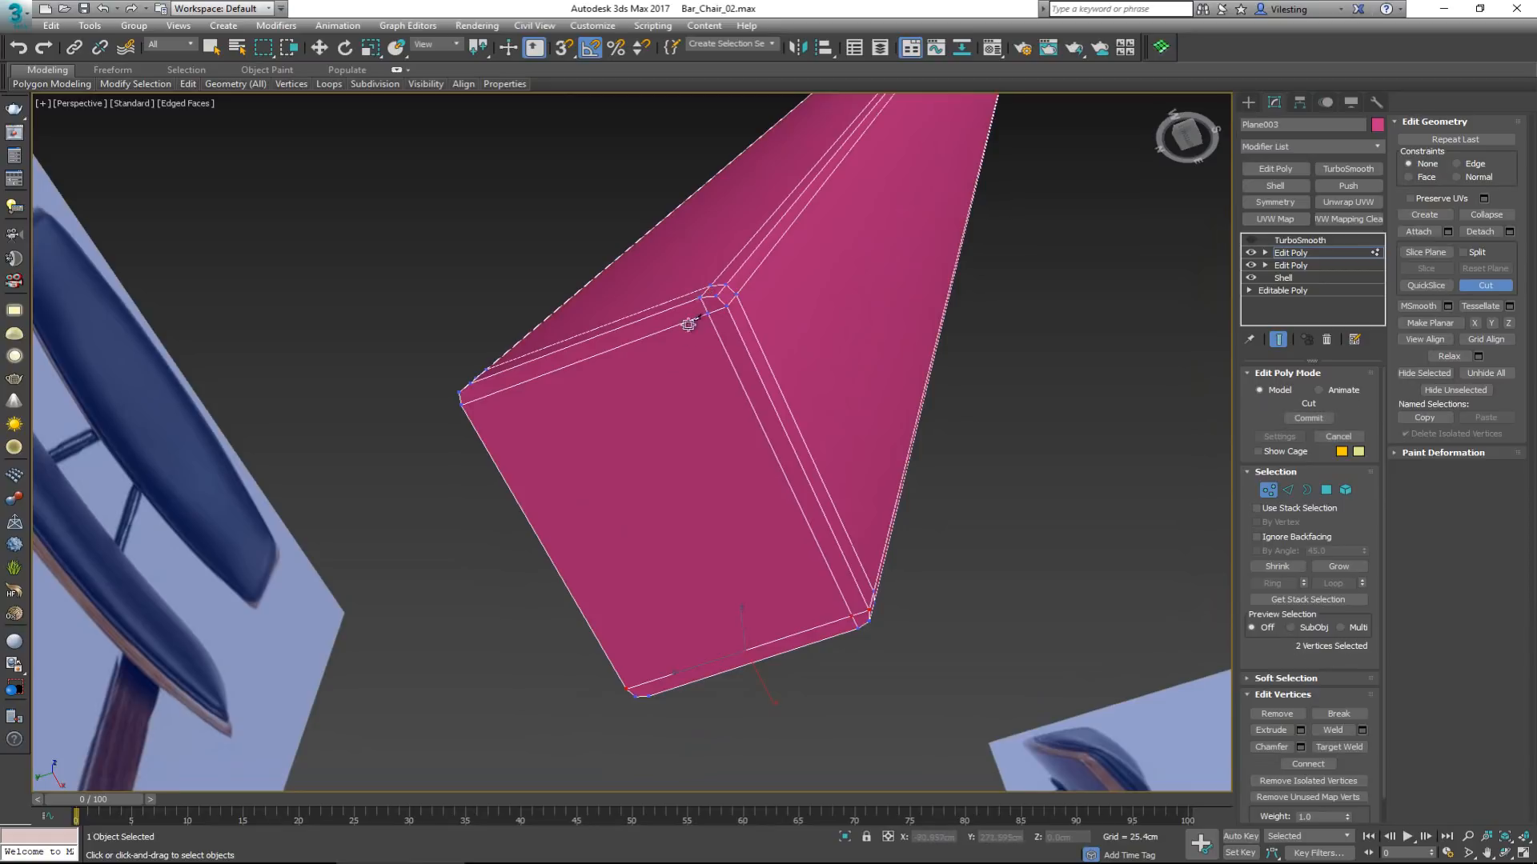
left_click(467, 385)
left_click(642, 685)
right_click(740, 640)
left_click(1272, 490)
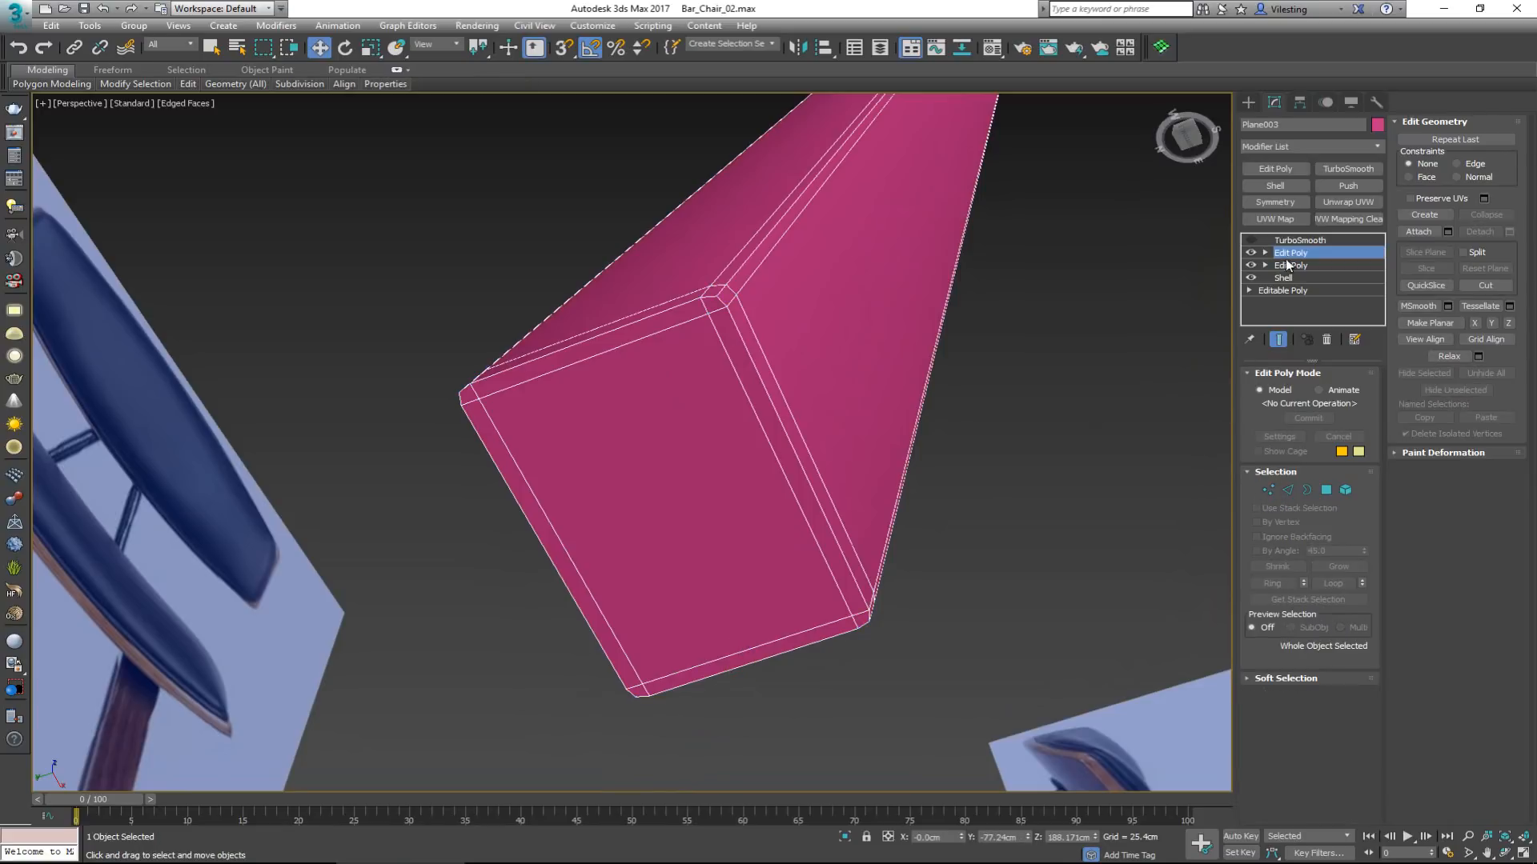
Turn the TurboSmooth effect back on, deselect the frame, and display it shaded without edges.
left_click(1305, 240)
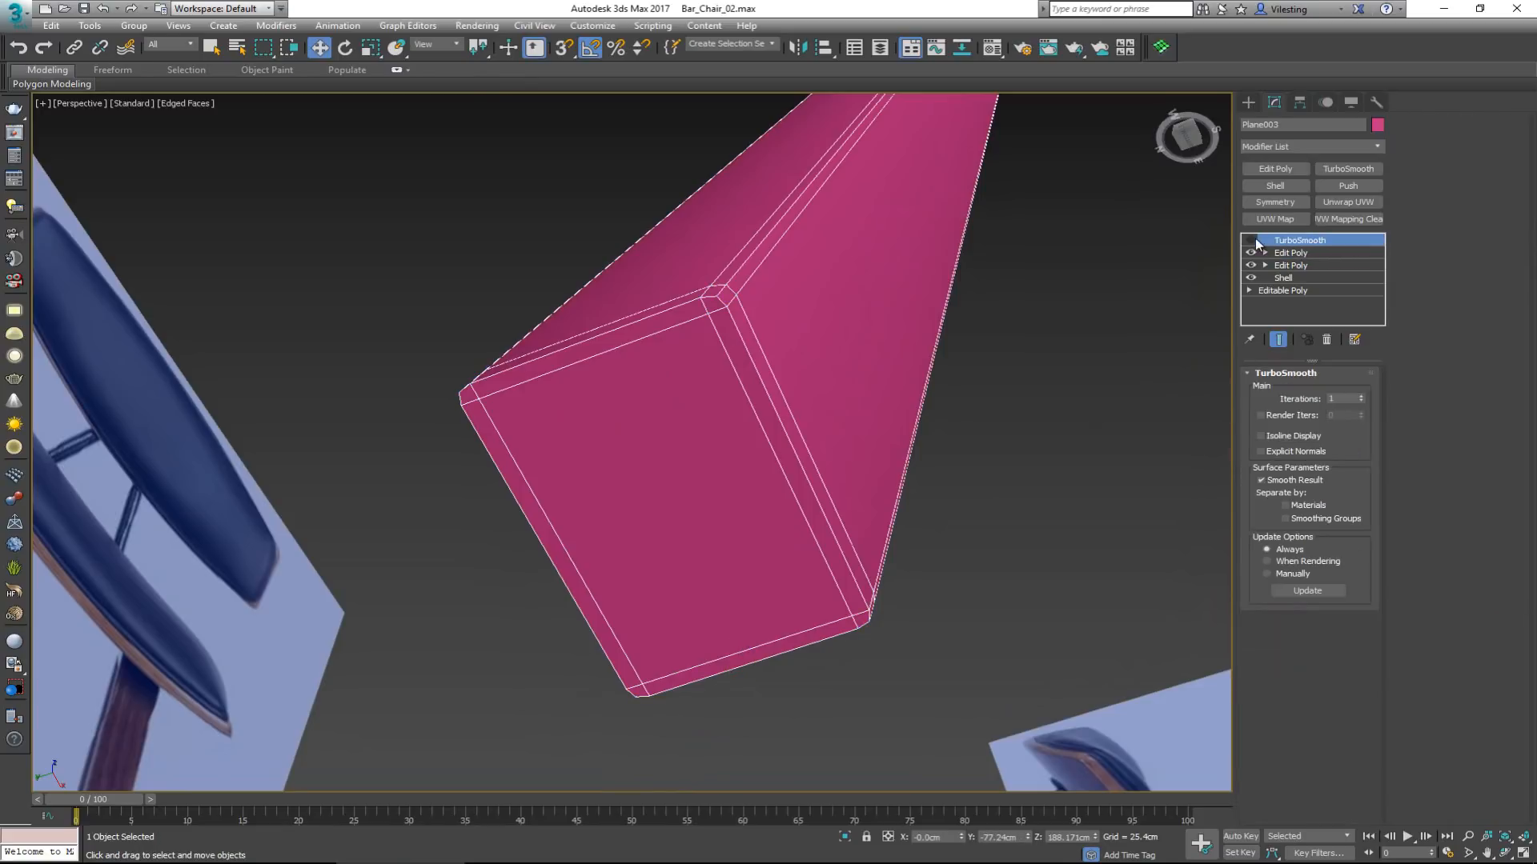
left_click(1254, 240)
left_click(991, 336)
scroll(677, 462, "down", 6)
mouse_move(678, 463)
middle_mouse_down("alt")
mouse_move(774, 365)
mouse_move(737, 446)
middle_mouse_up("alt")
scroll(739, 447, "up", 4)
key("F4")
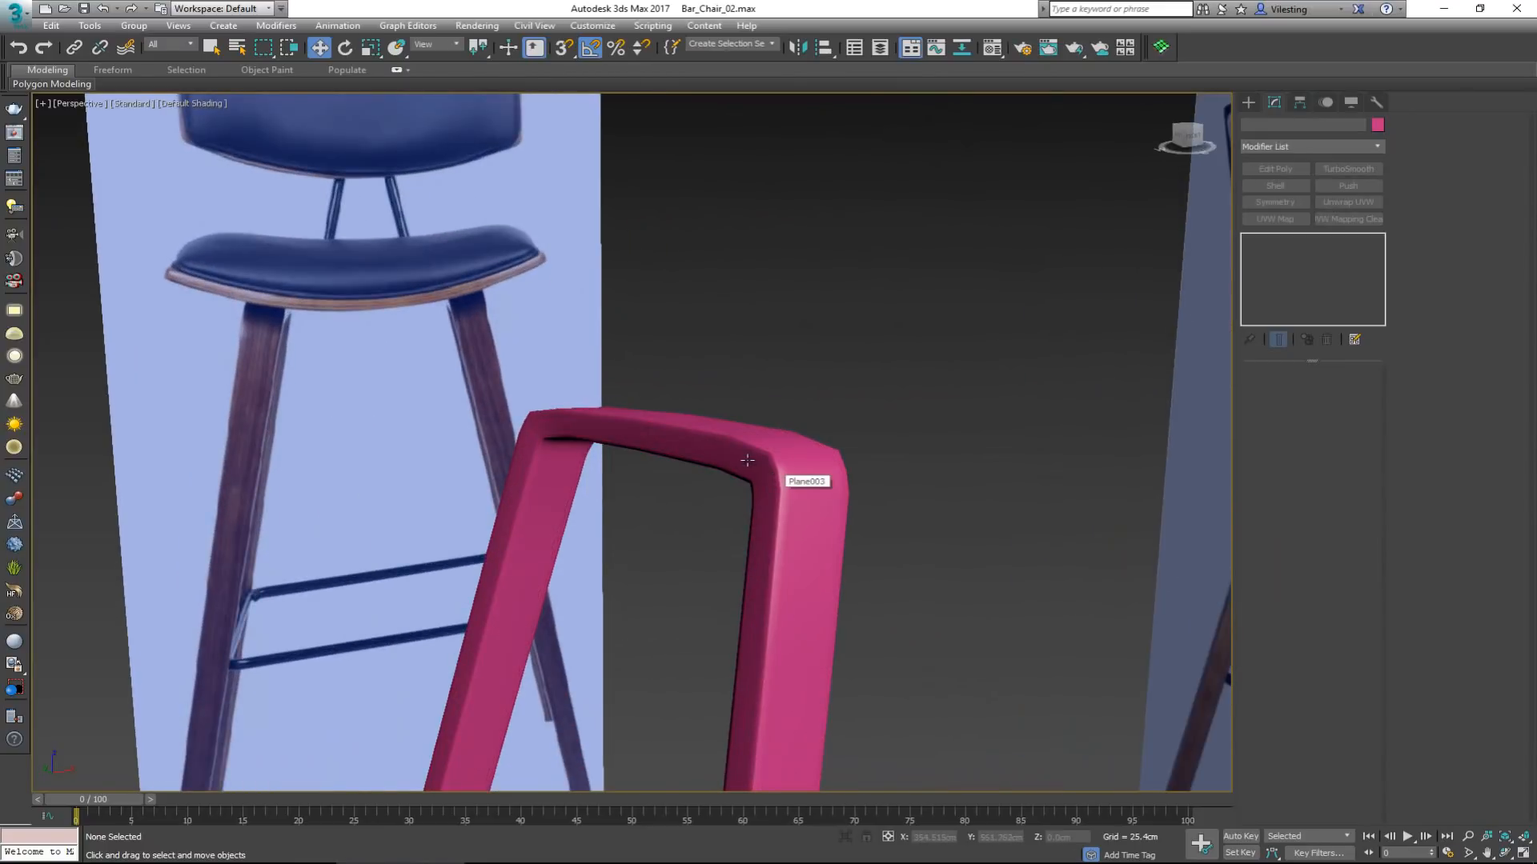
Reselect the leg frame and raise its TurboSmooth iterations to 2.
left_click(746, 461)
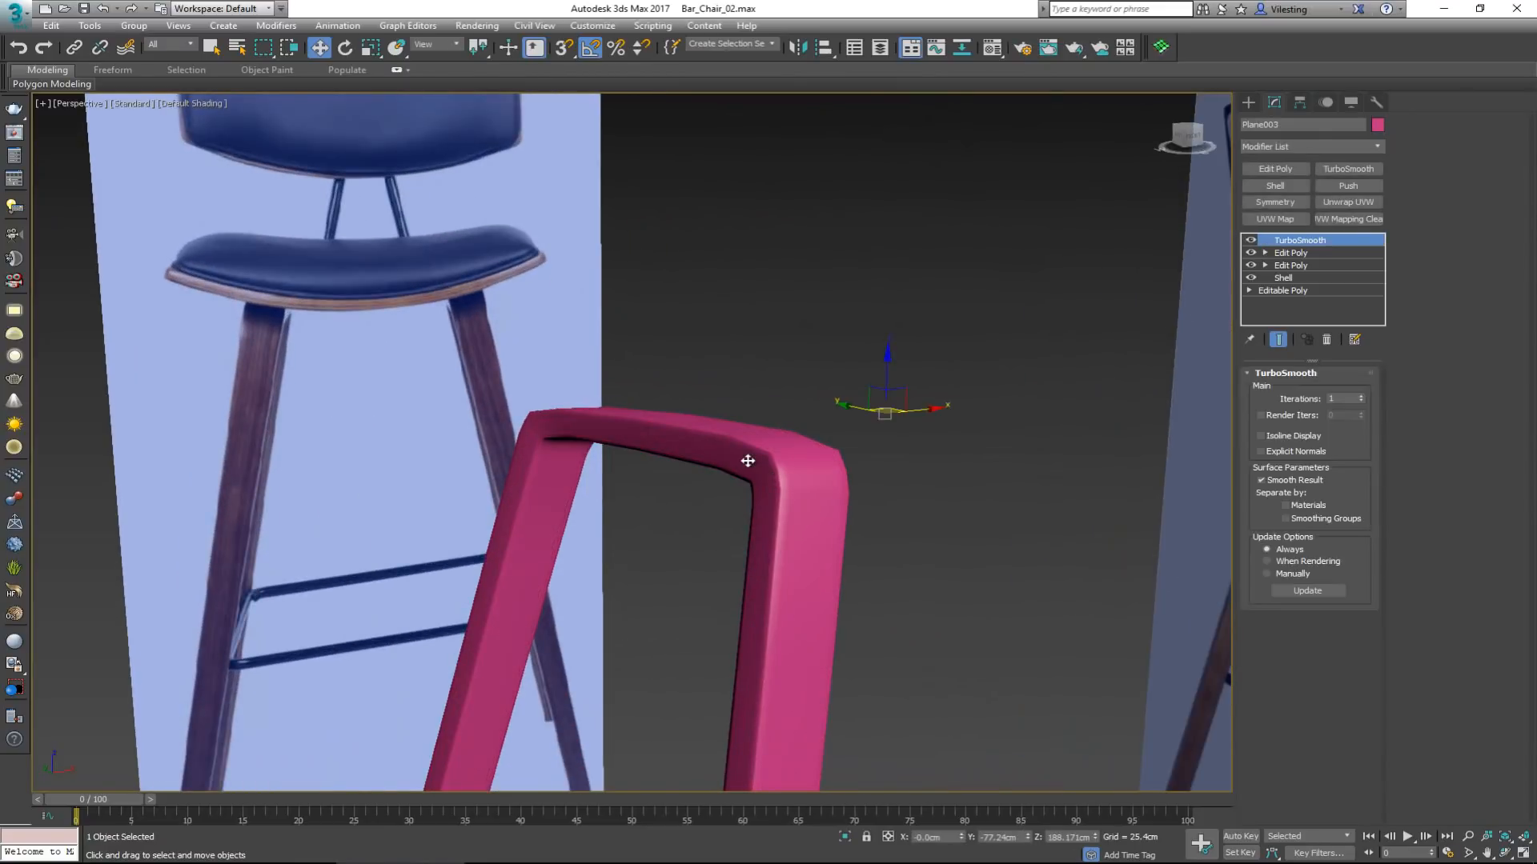
left_click(1362, 396)
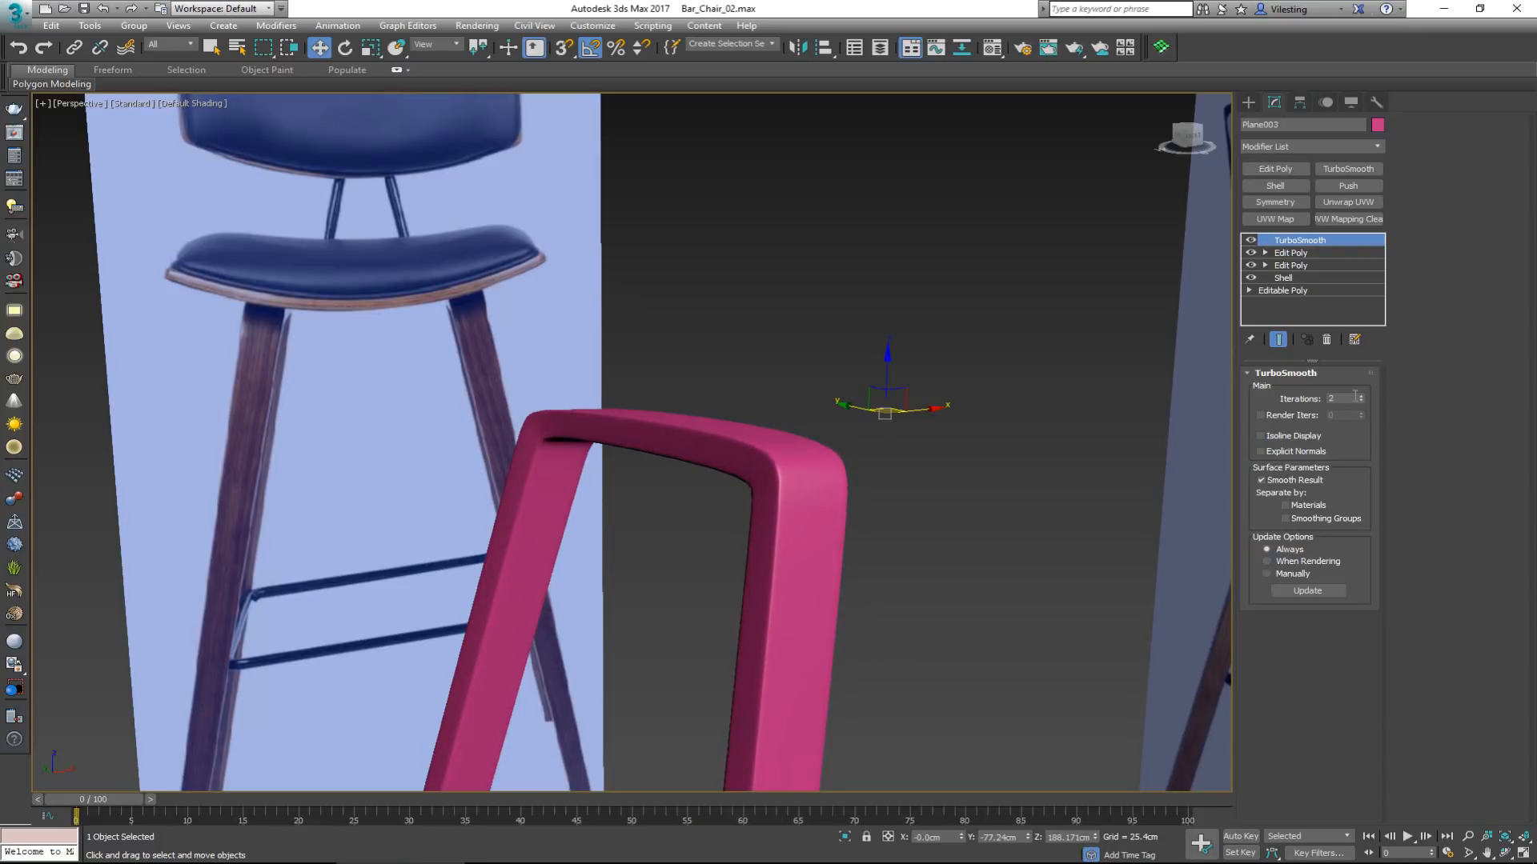
scroll(708, 322, "down", 4)
middle_click_drag(772, 361, 653, 344)
Switch to the four-viewport layout and frame the legs against the reference images in the Front view.
key("alt+w")
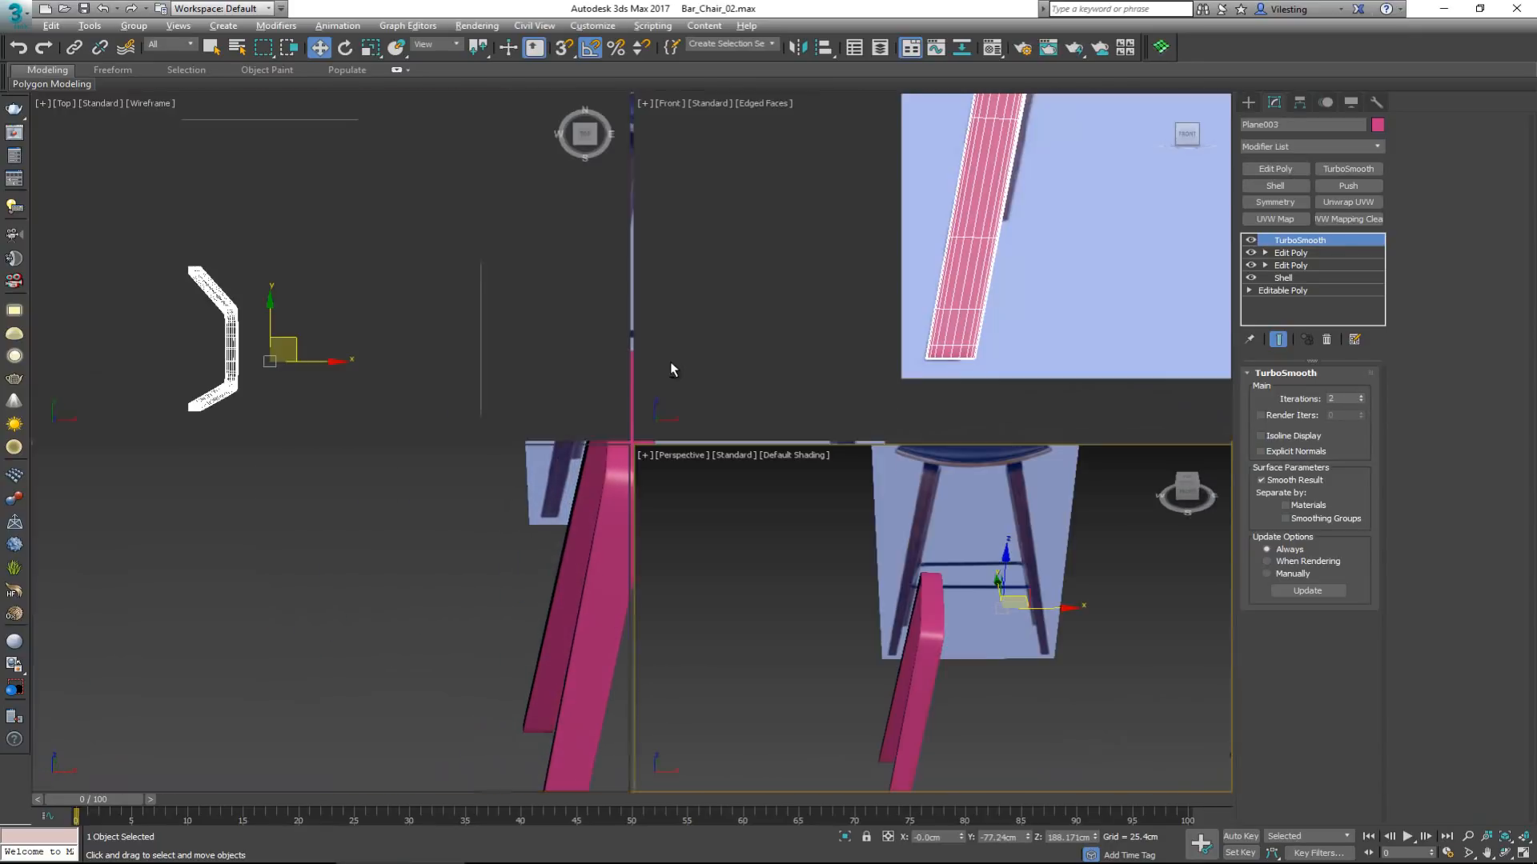
scroll(908, 305, "down", 6)
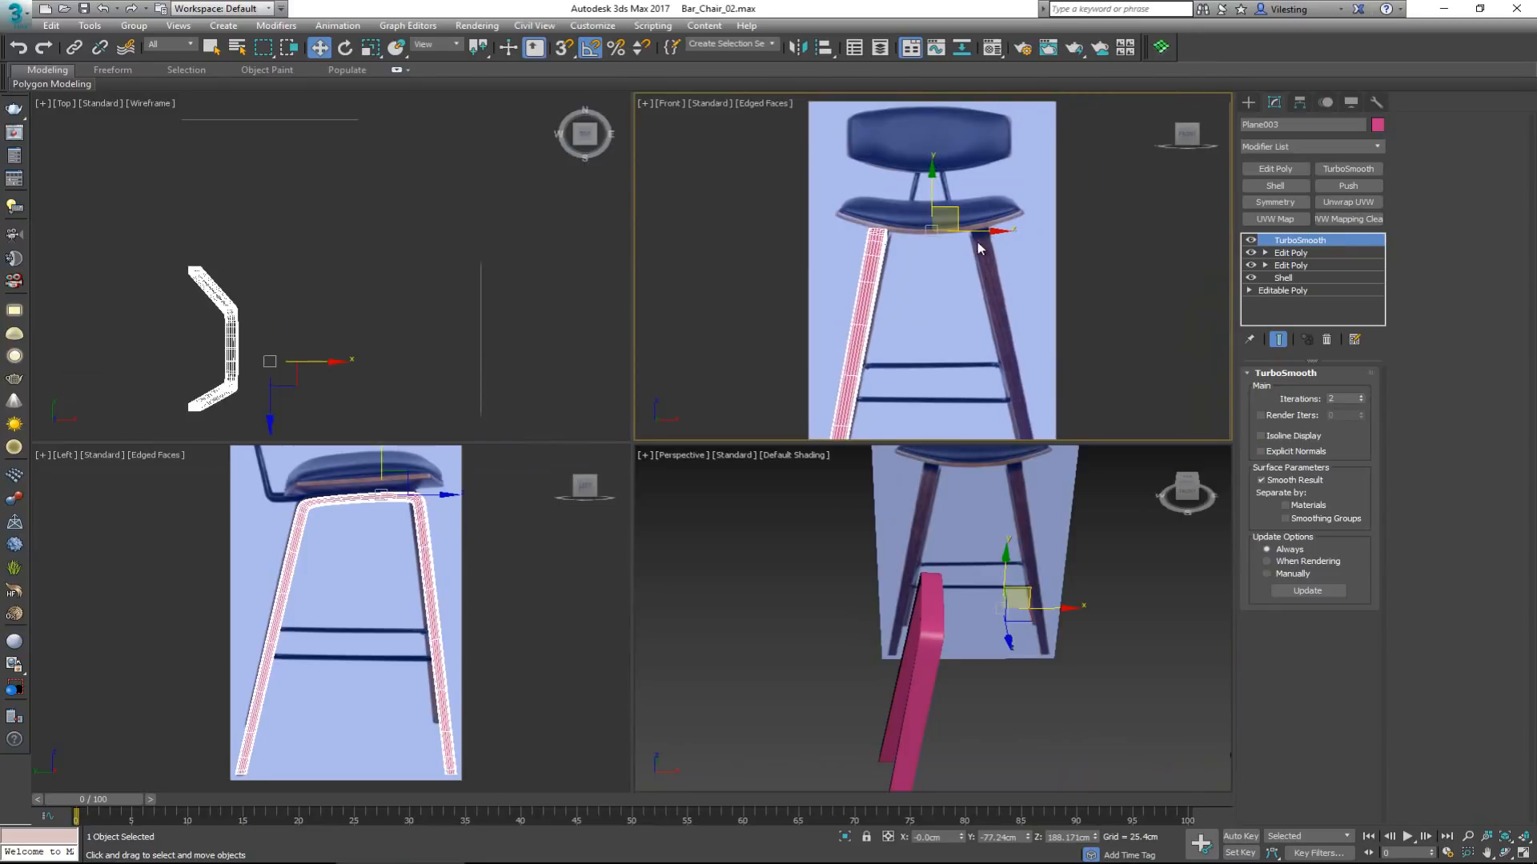
middle_click_drag(970, 282, 964, 212)
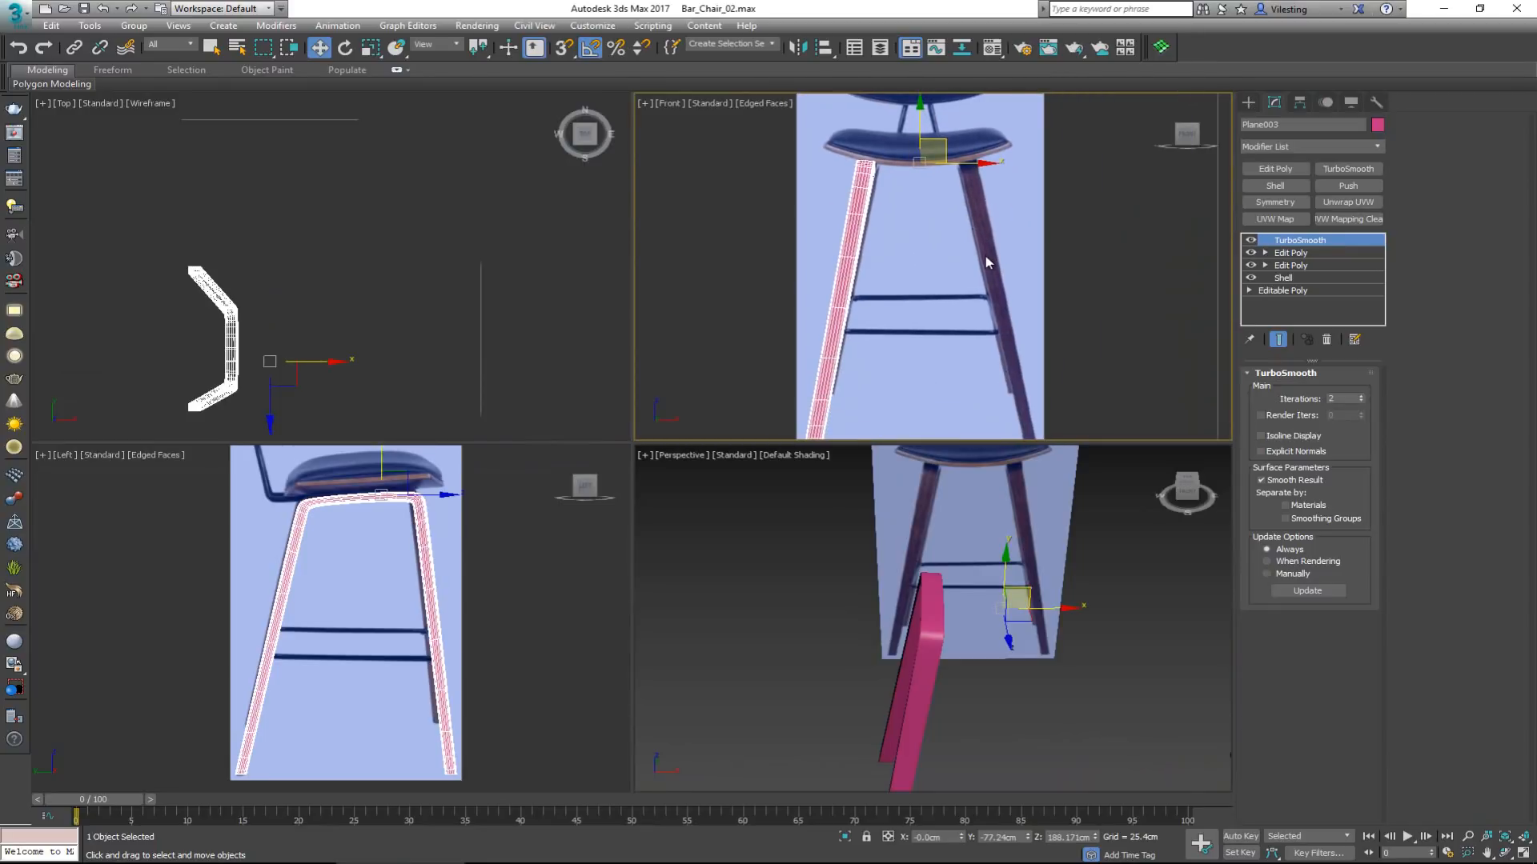
Mirror the leg frame's geometry across the X axis as a copy to create the opposite pair of legs.
left_click(805, 48)
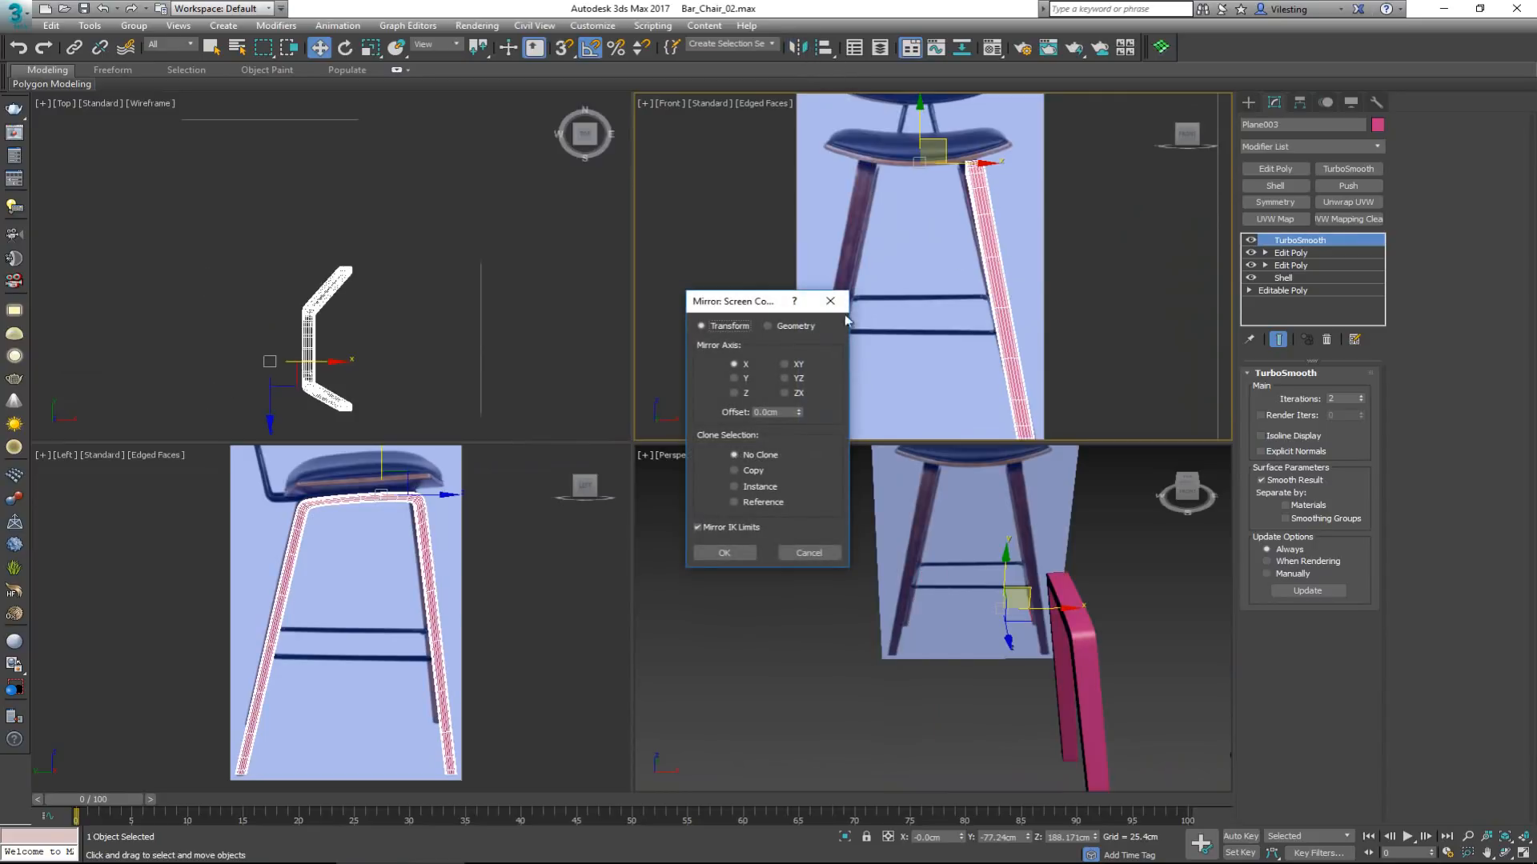
left_click(807, 327)
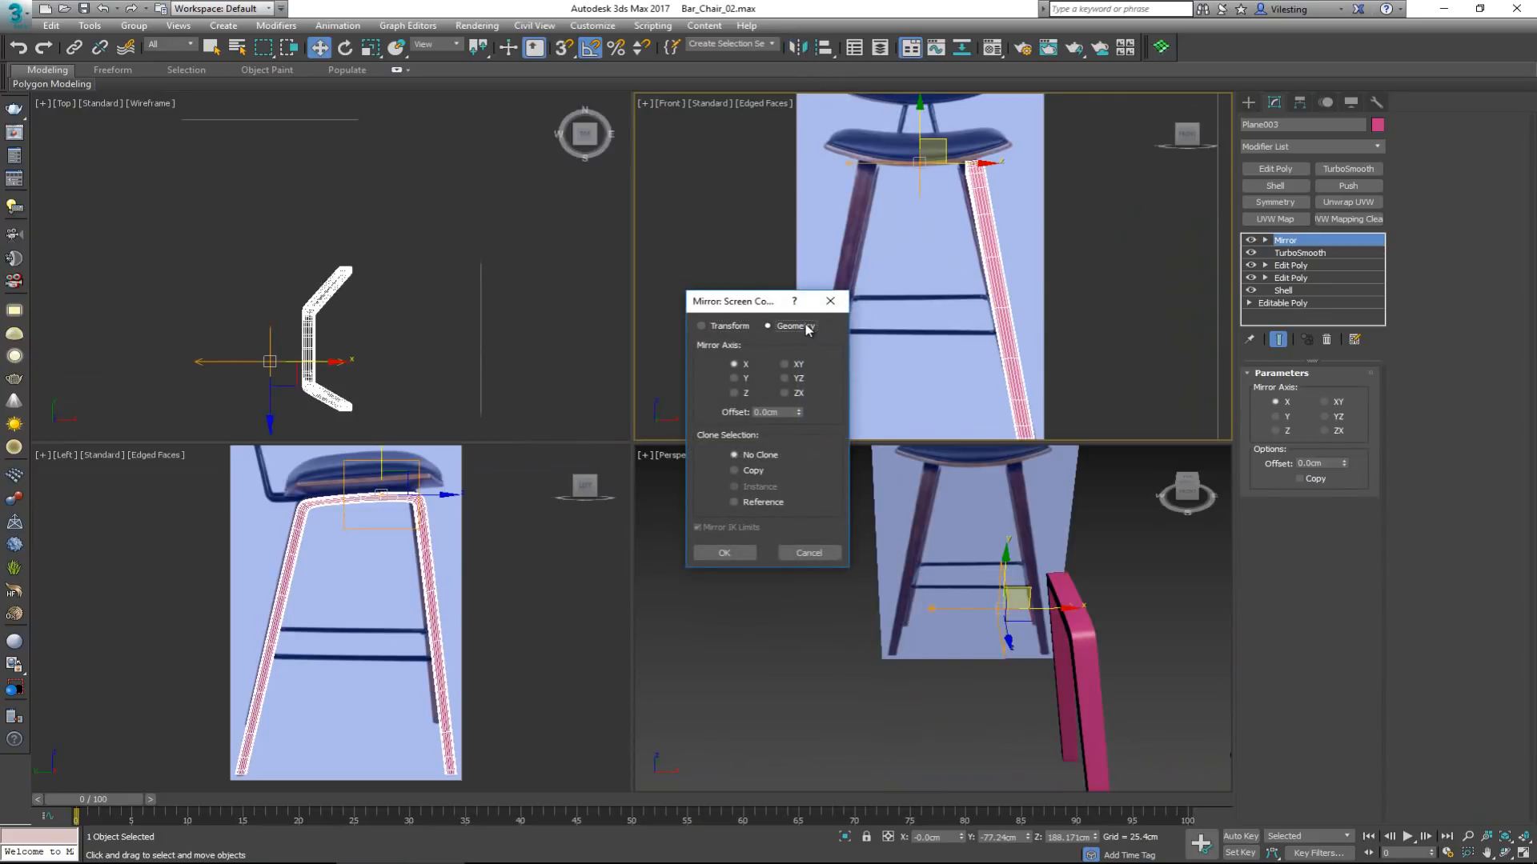
left_click(752, 472)
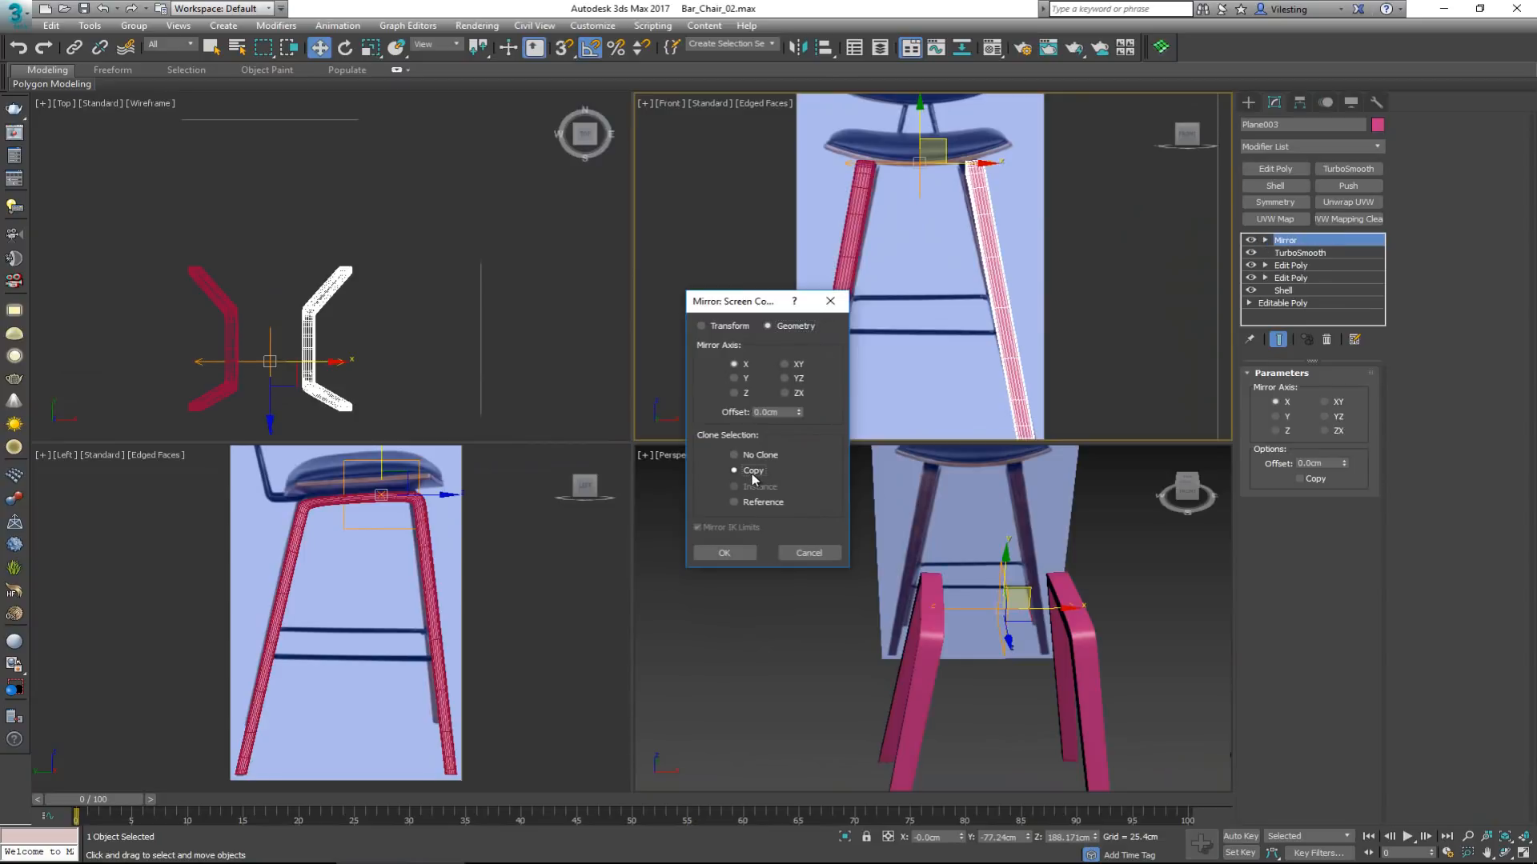
left_click(739, 554)
left_click(915, 234)
left_click(863, 217)
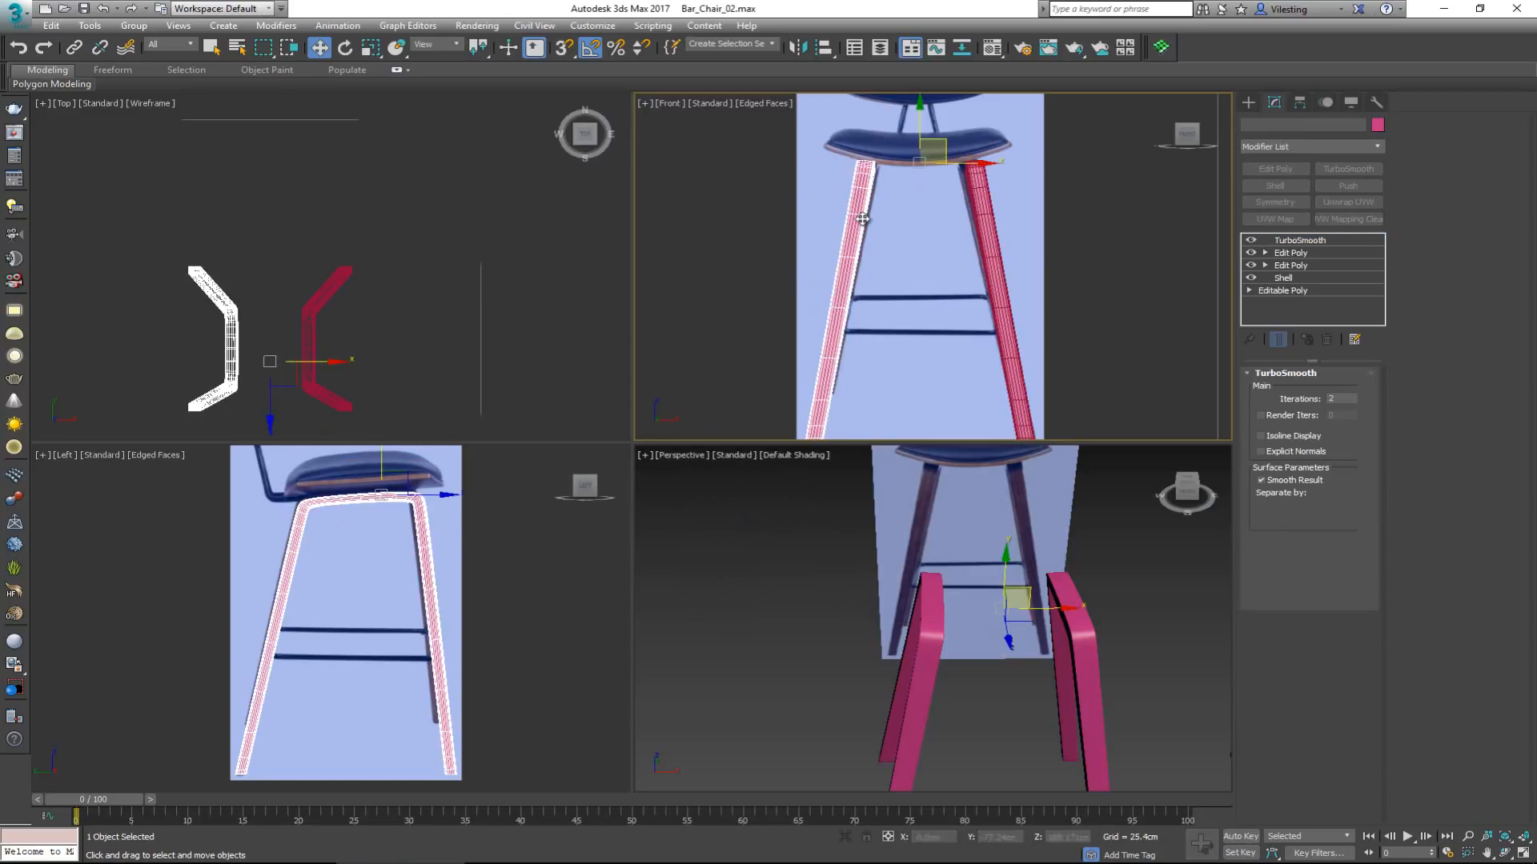
Compare the original and mirrored leg frames in the Front view and preview the Mirror tool's Geometry and Copy options.
scroll(876, 192, "up", 3)
left_click(1082, 192)
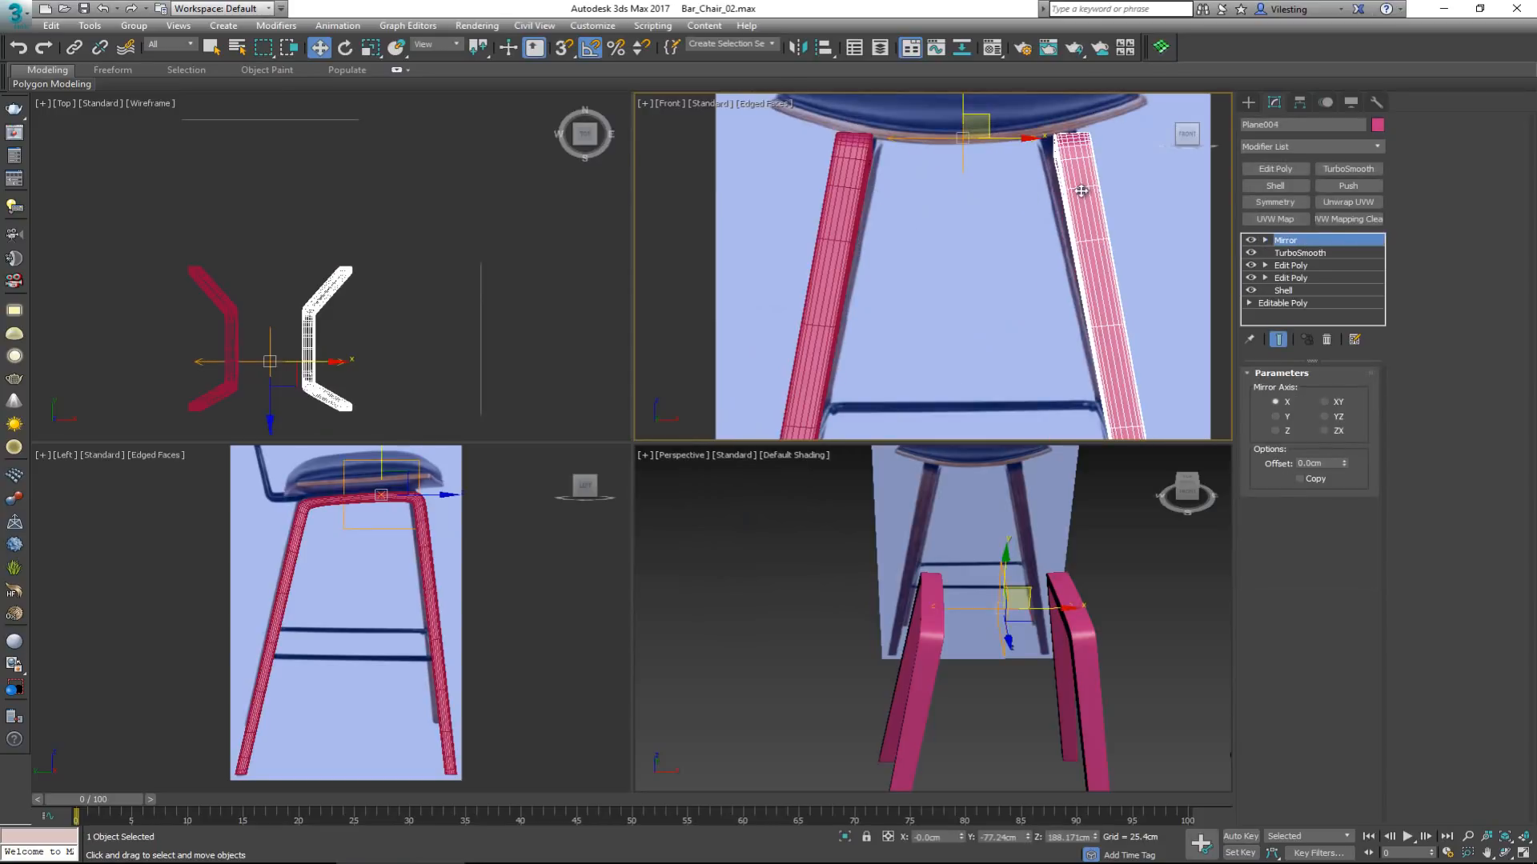
scroll(988, 233, "down", 3)
scroll(833, 153, "up", 3)
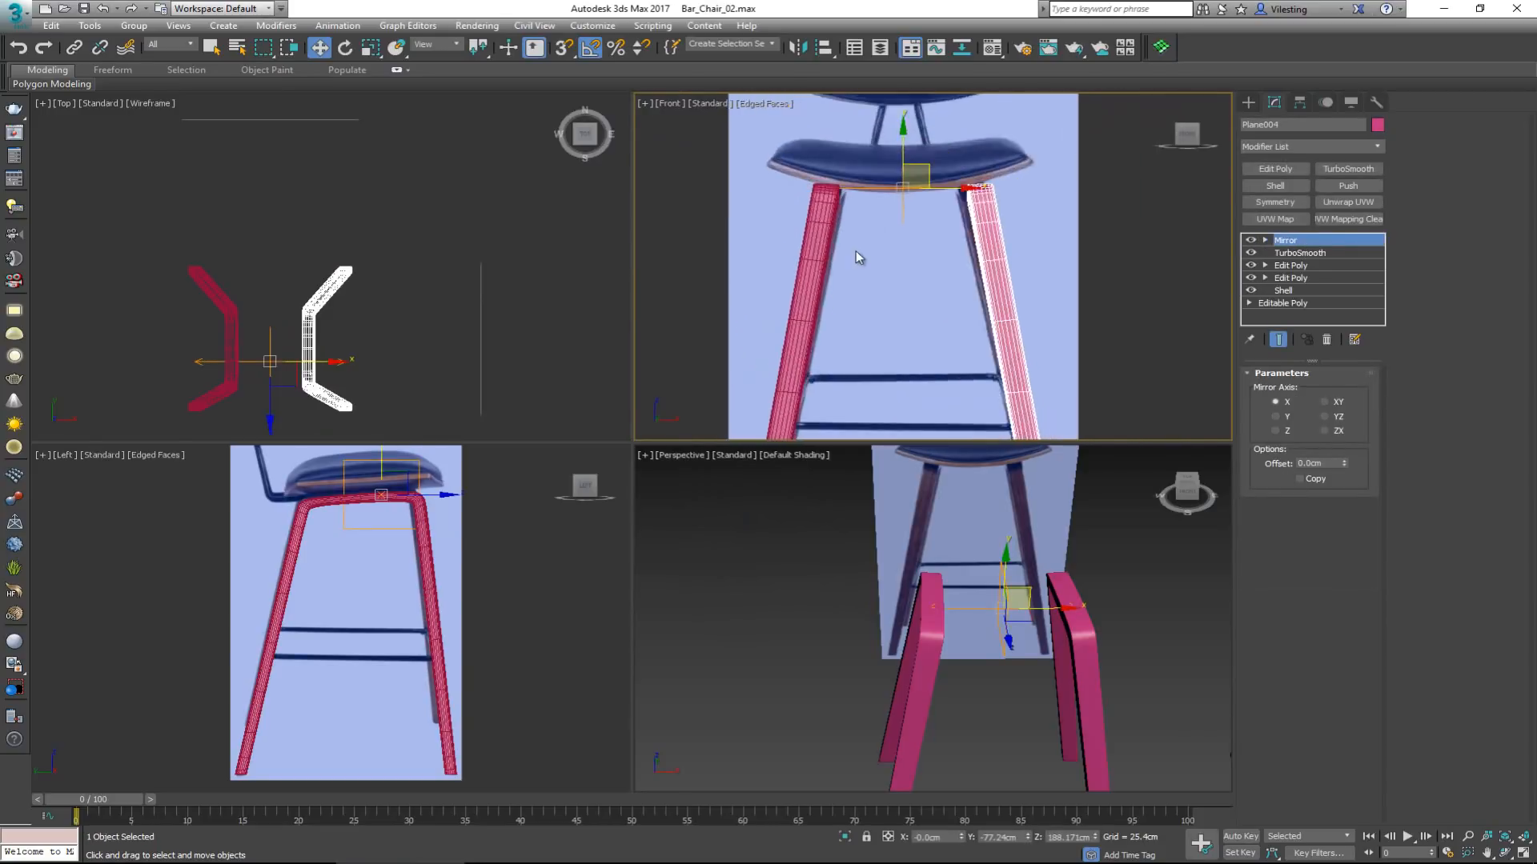
left_click(797, 230)
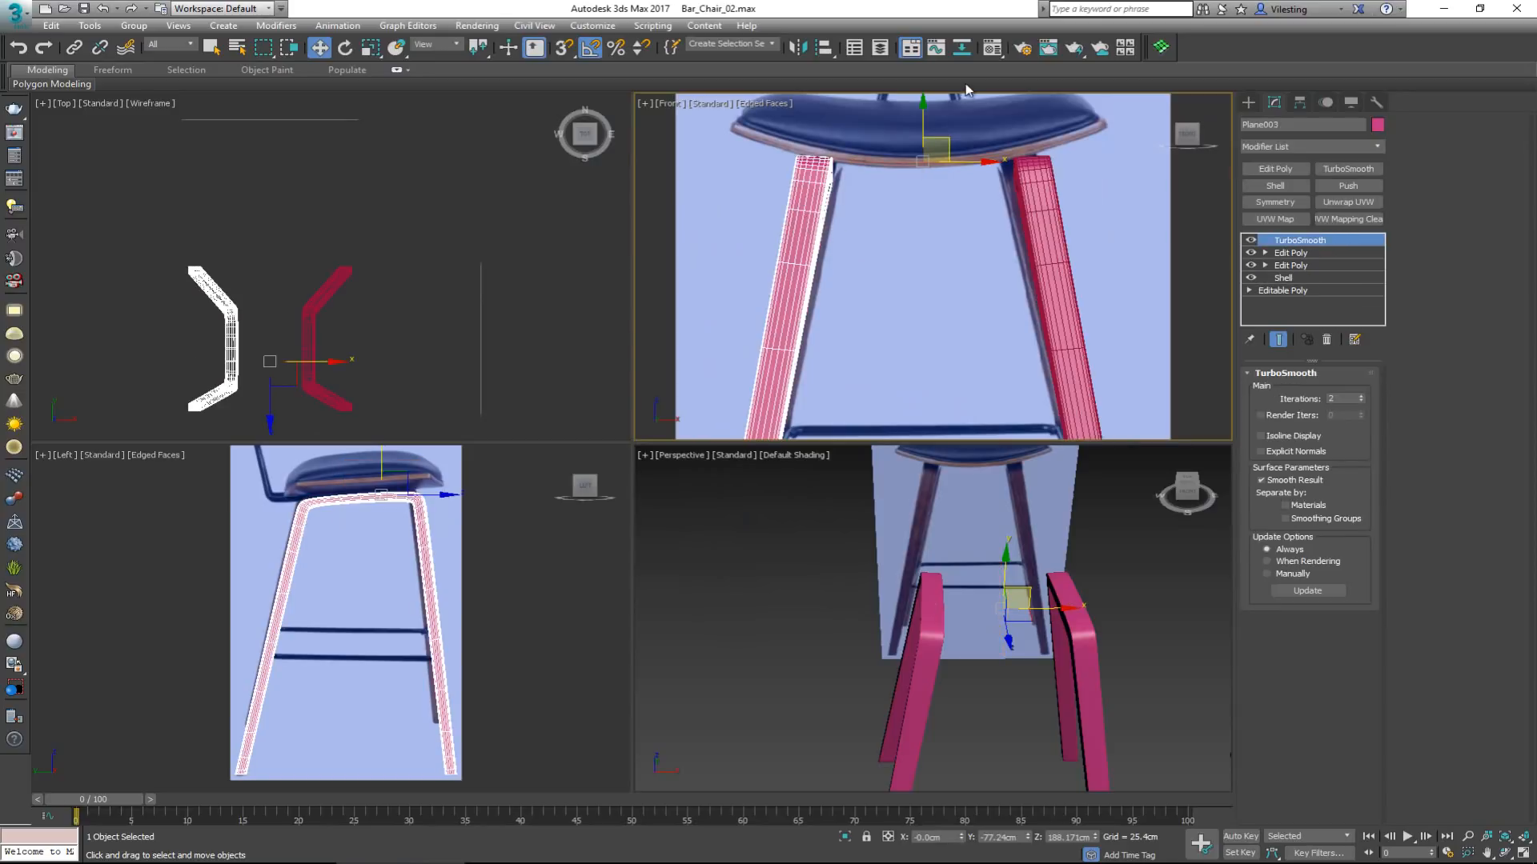
left_click(795, 48)
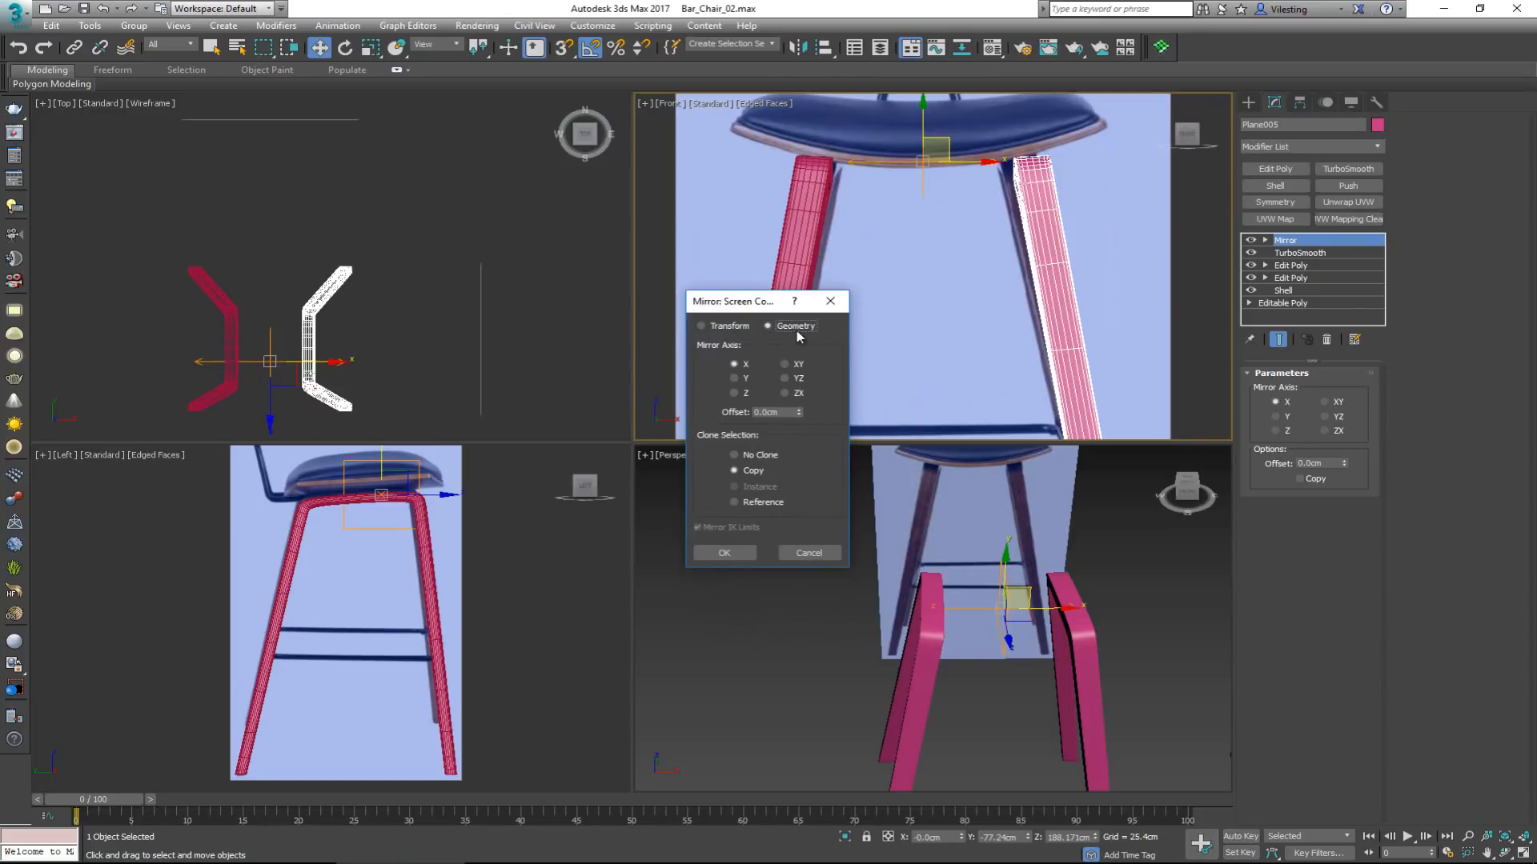
left_click(831, 301)
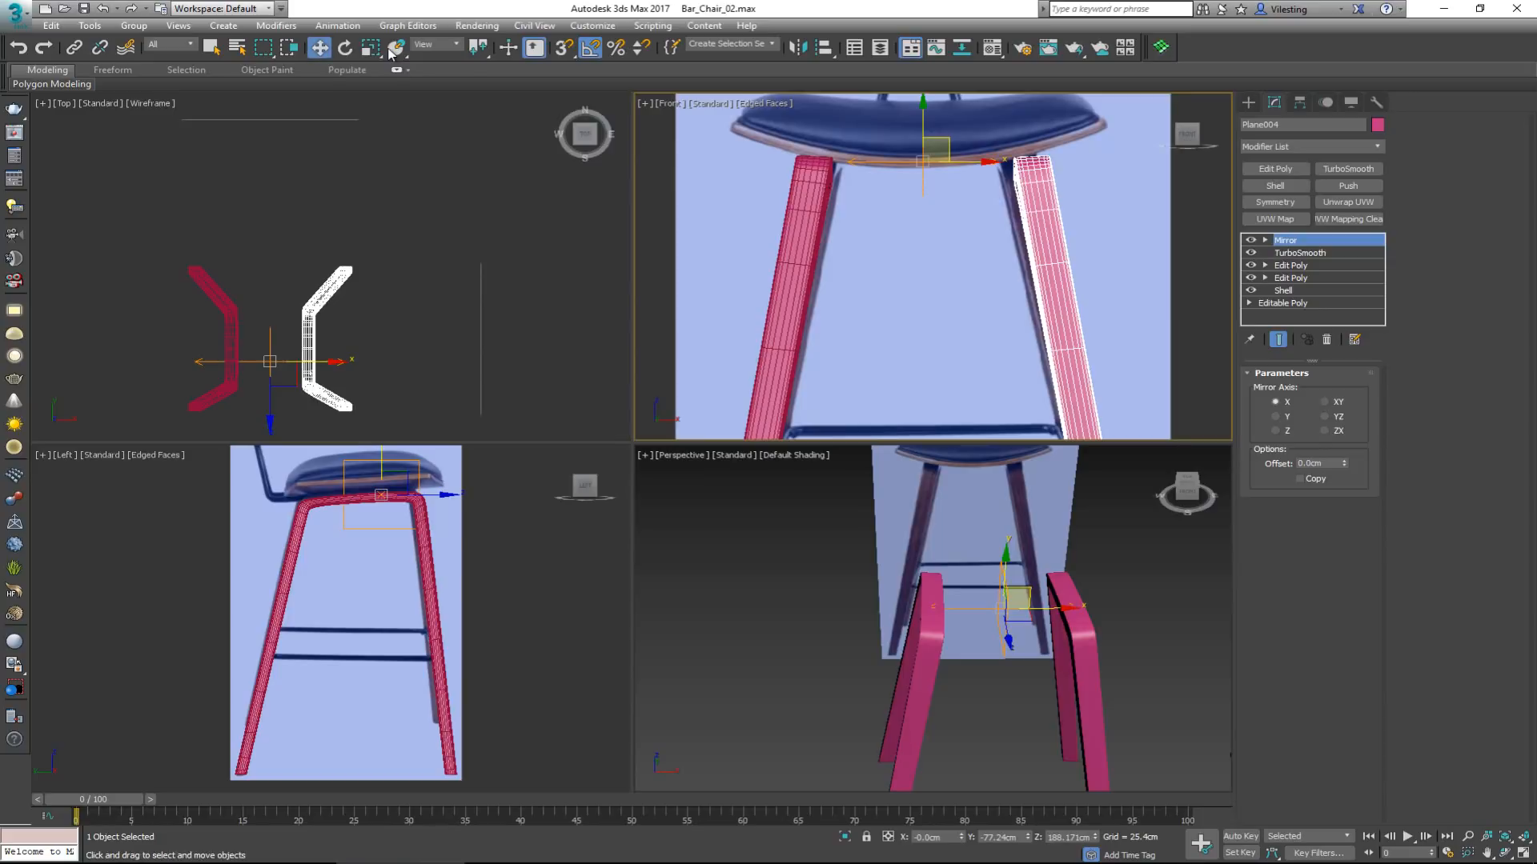
Check the mirrored leg frame's exact move and scale transform values.
right_click(320, 48)
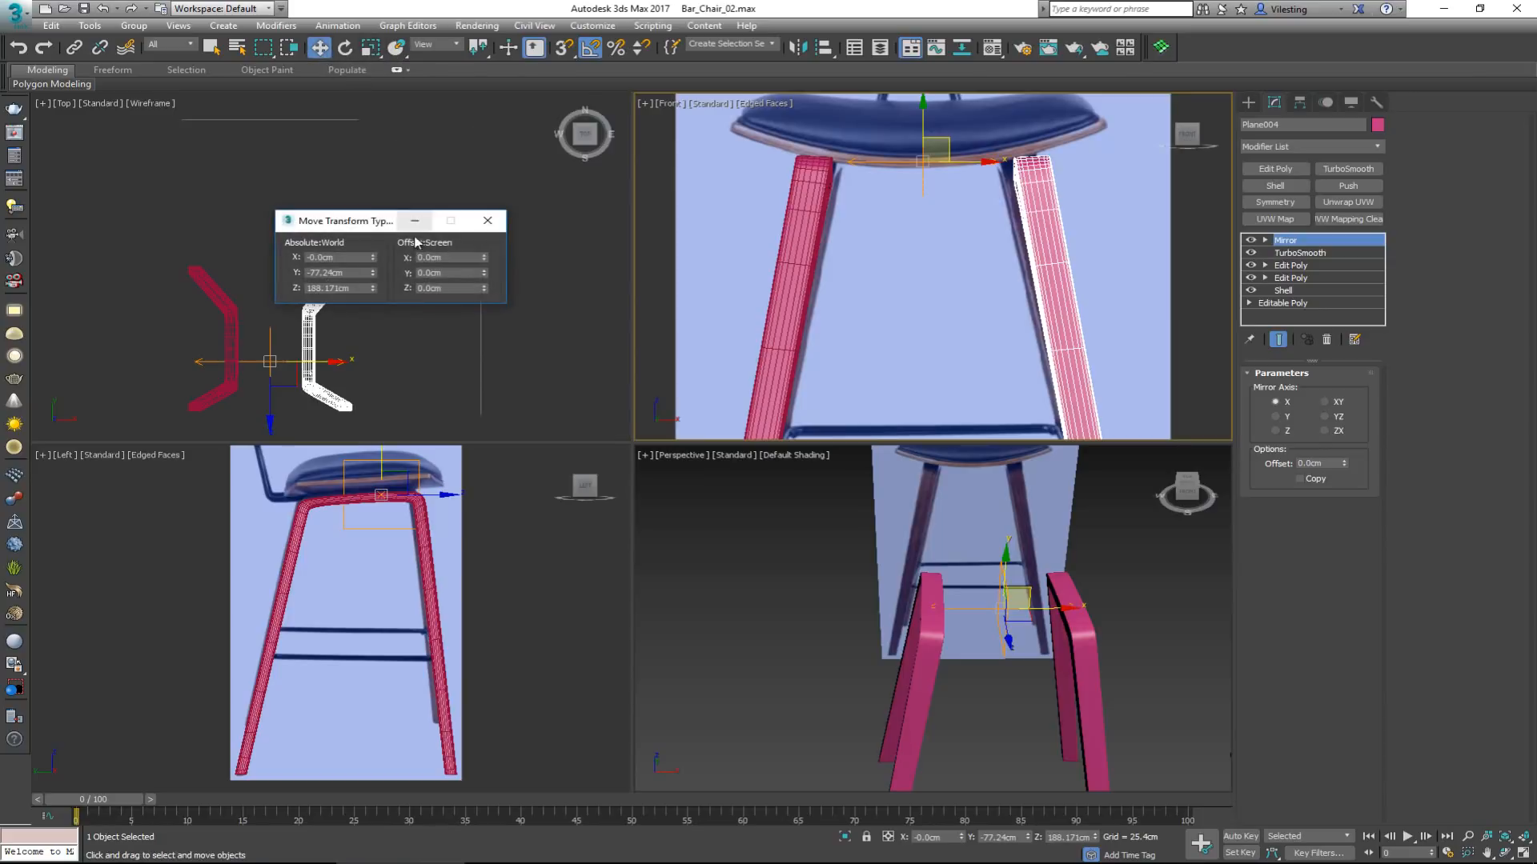
key("r")
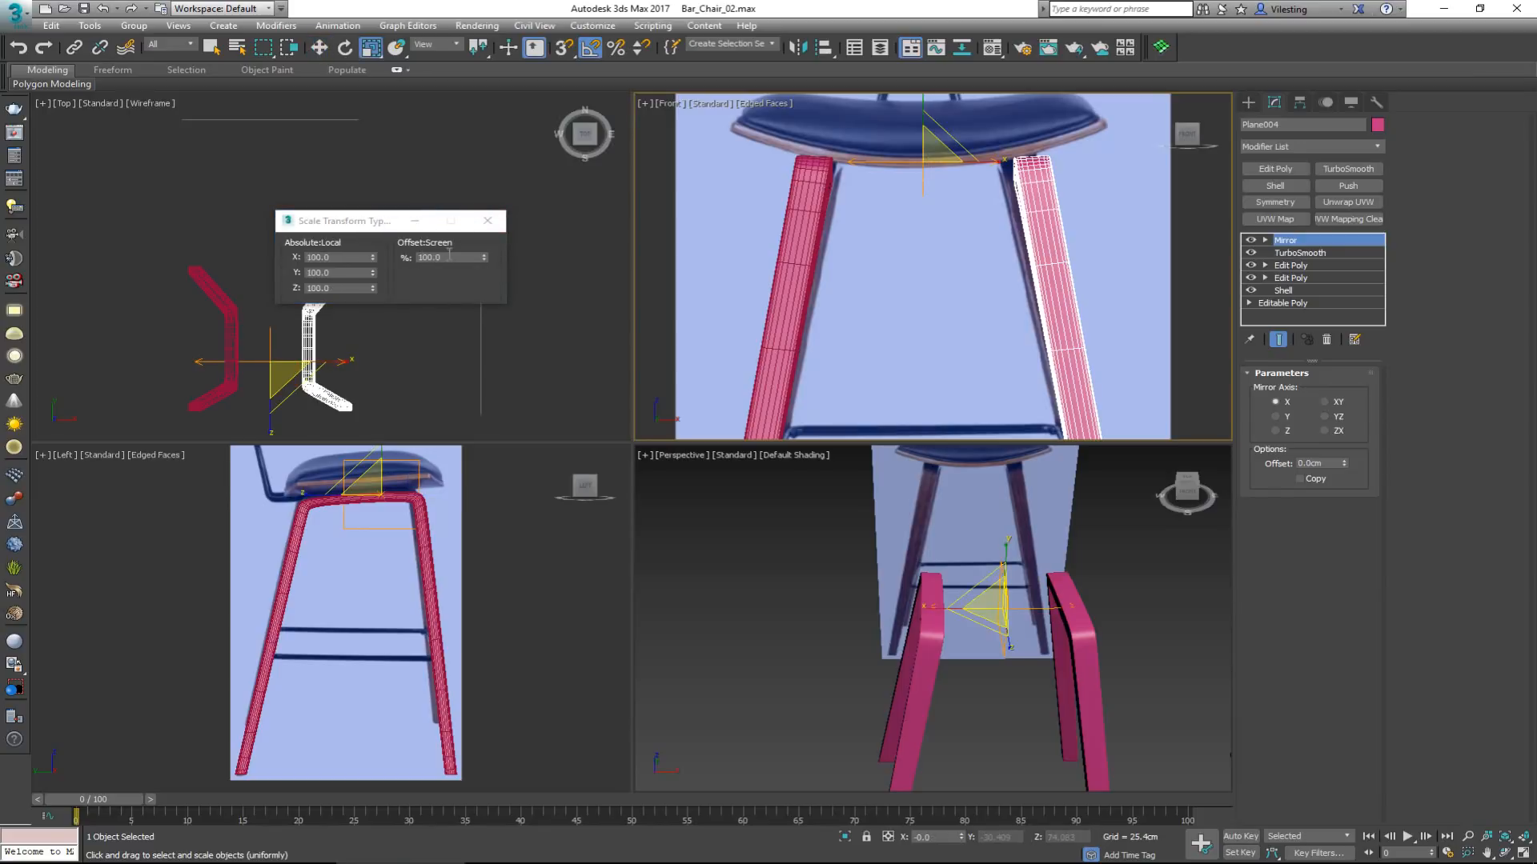
left_click(488, 220)
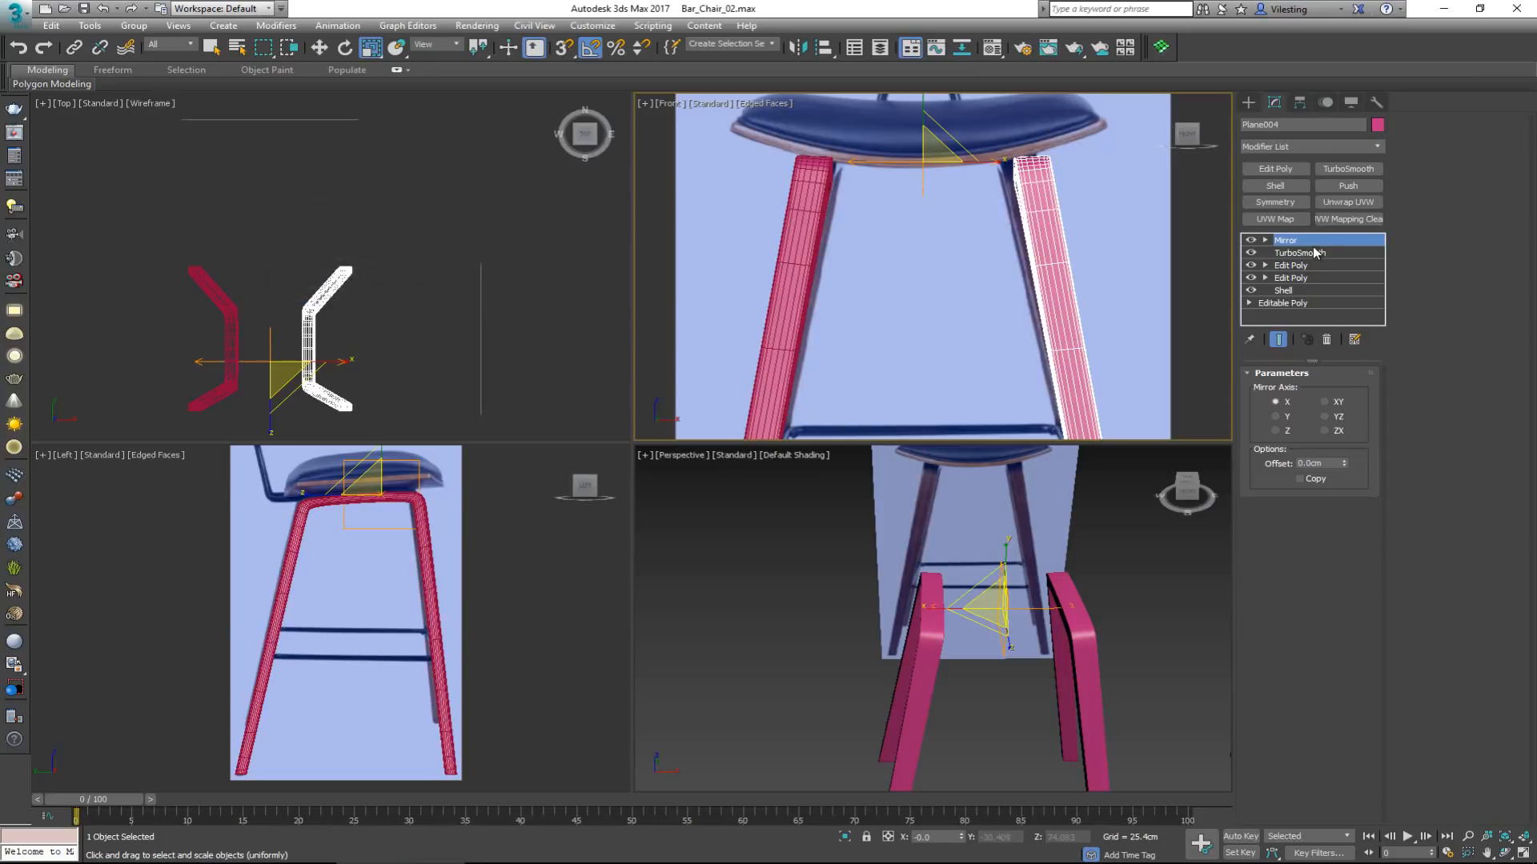
key("w")
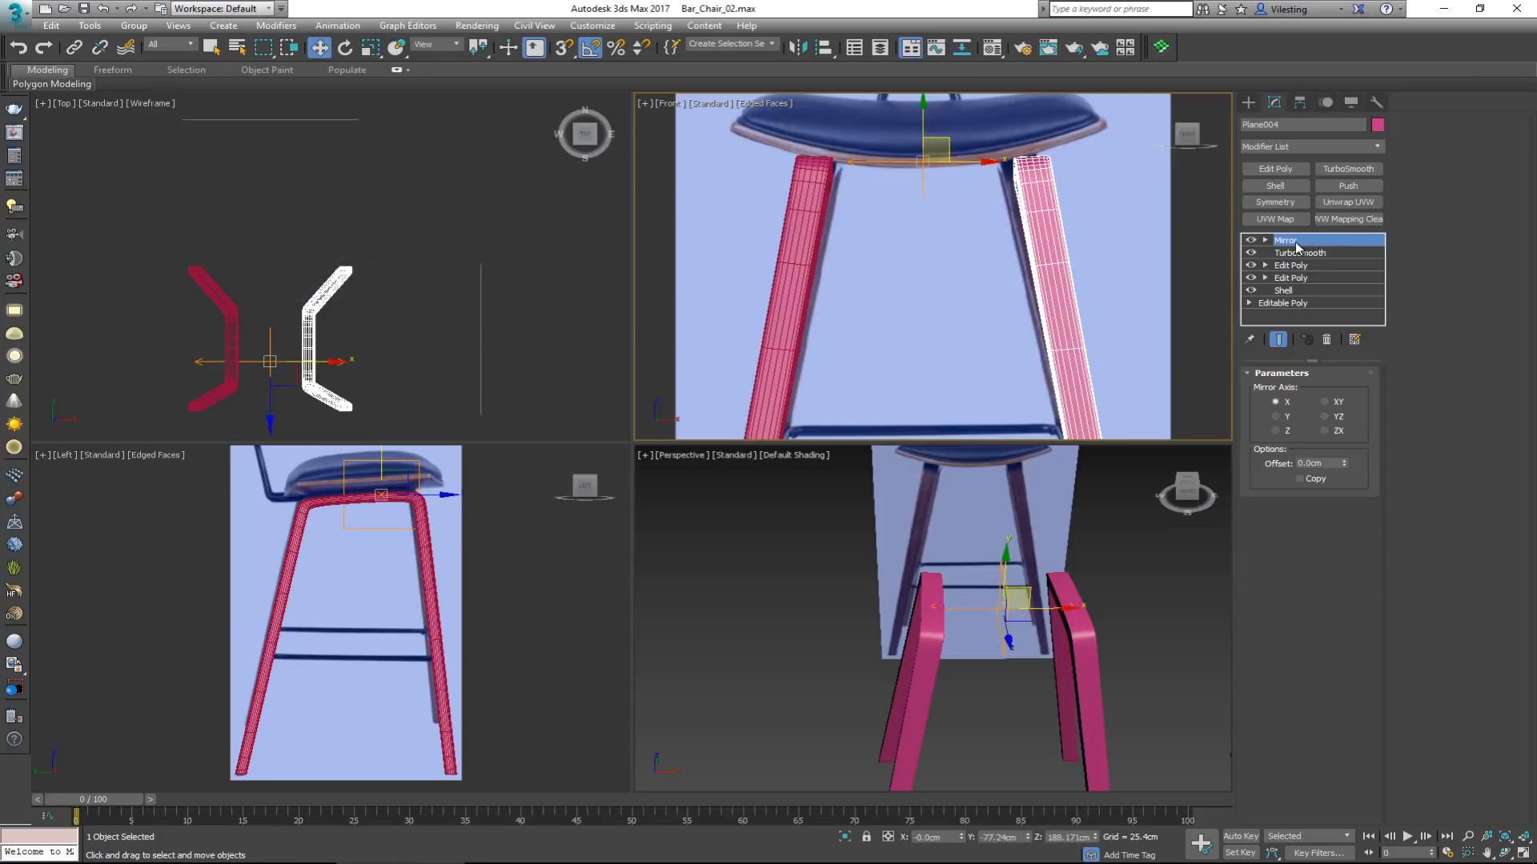
Examine both leg frames with nothing selected and the seat in the front reference image in the Perspective view.
left_click(1150, 611)
middle_click_drag(923, 579, 805, 482)
key("alt+w")
left_click(817, 374)
scroll(820, 422, "down", 5)
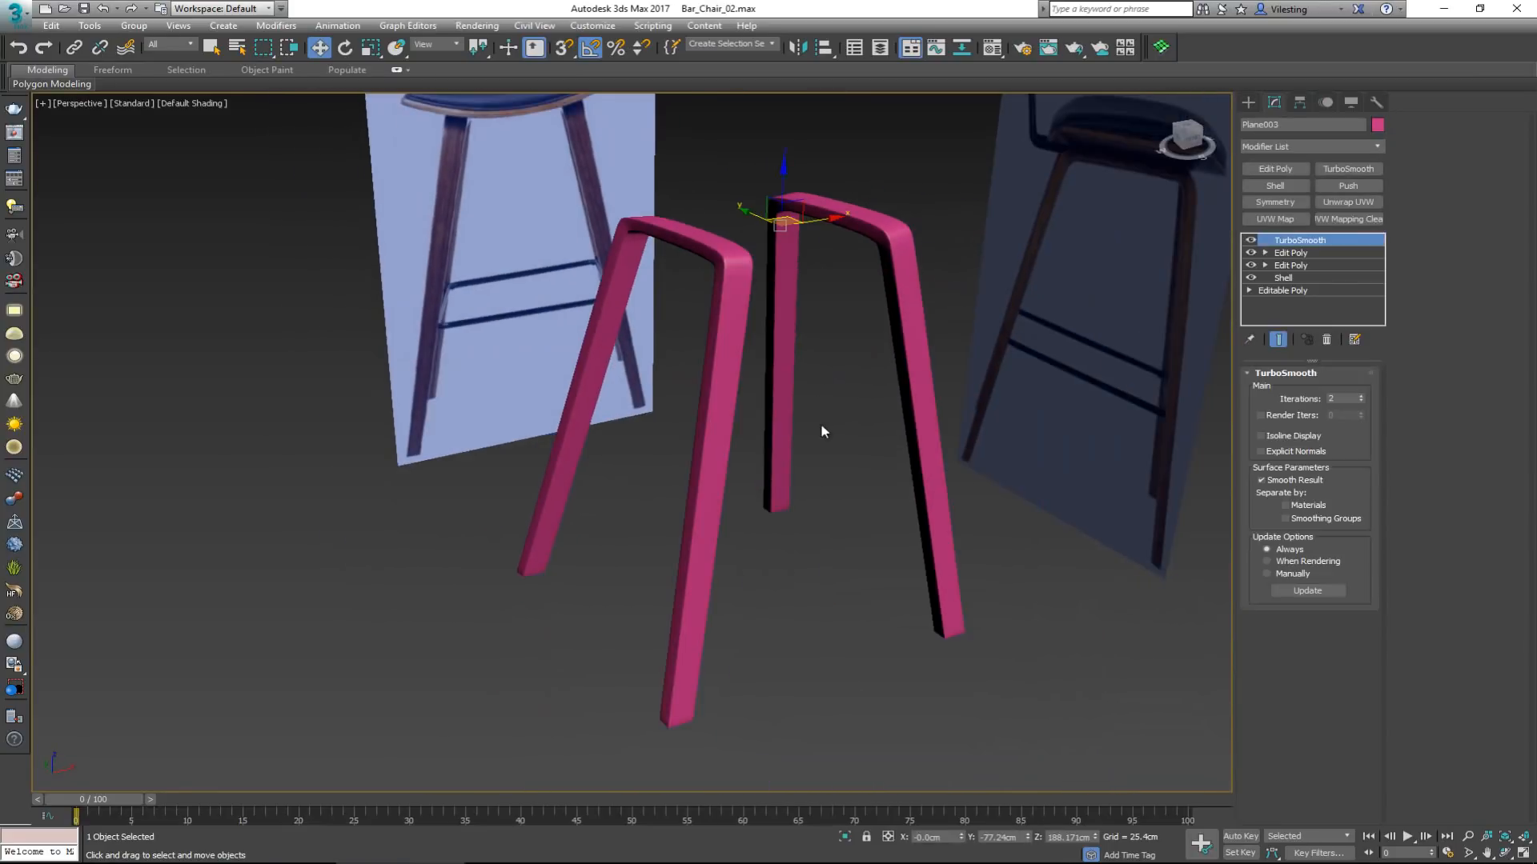
mouse_move(820, 423)
middle_mouse_down("alt")
mouse_move(841, 377)
mouse_move(805, 335)
mouse_move(802, 425)
mouse_move(821, 438)
middle_mouse_up("alt")
left_click(851, 458)
scroll(846, 448, "down", 5)
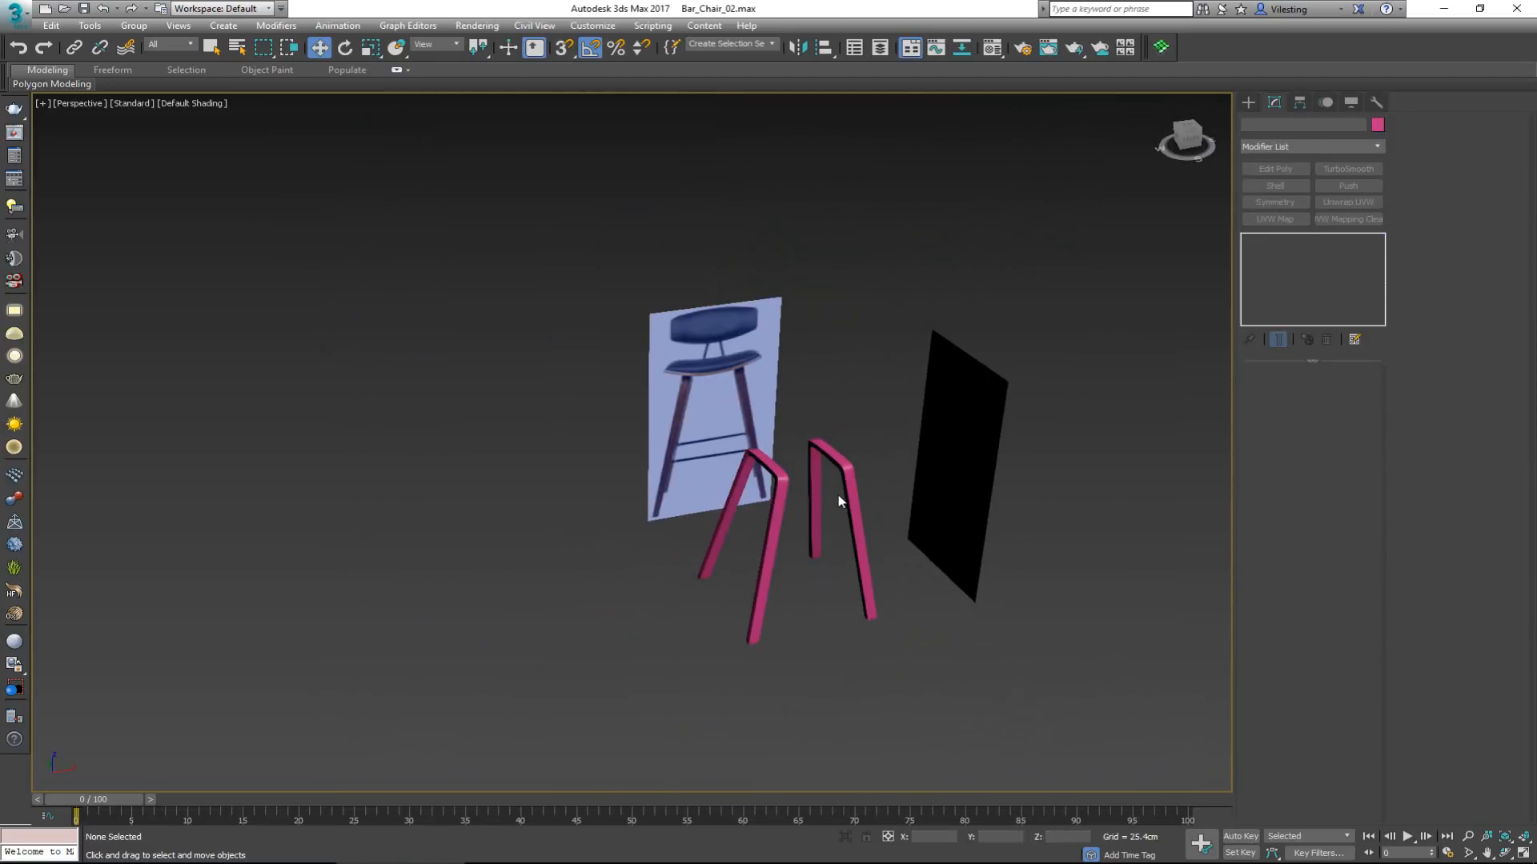
scroll(850, 511, "up", 4)
middle_click_drag(851, 512, 786, 442)
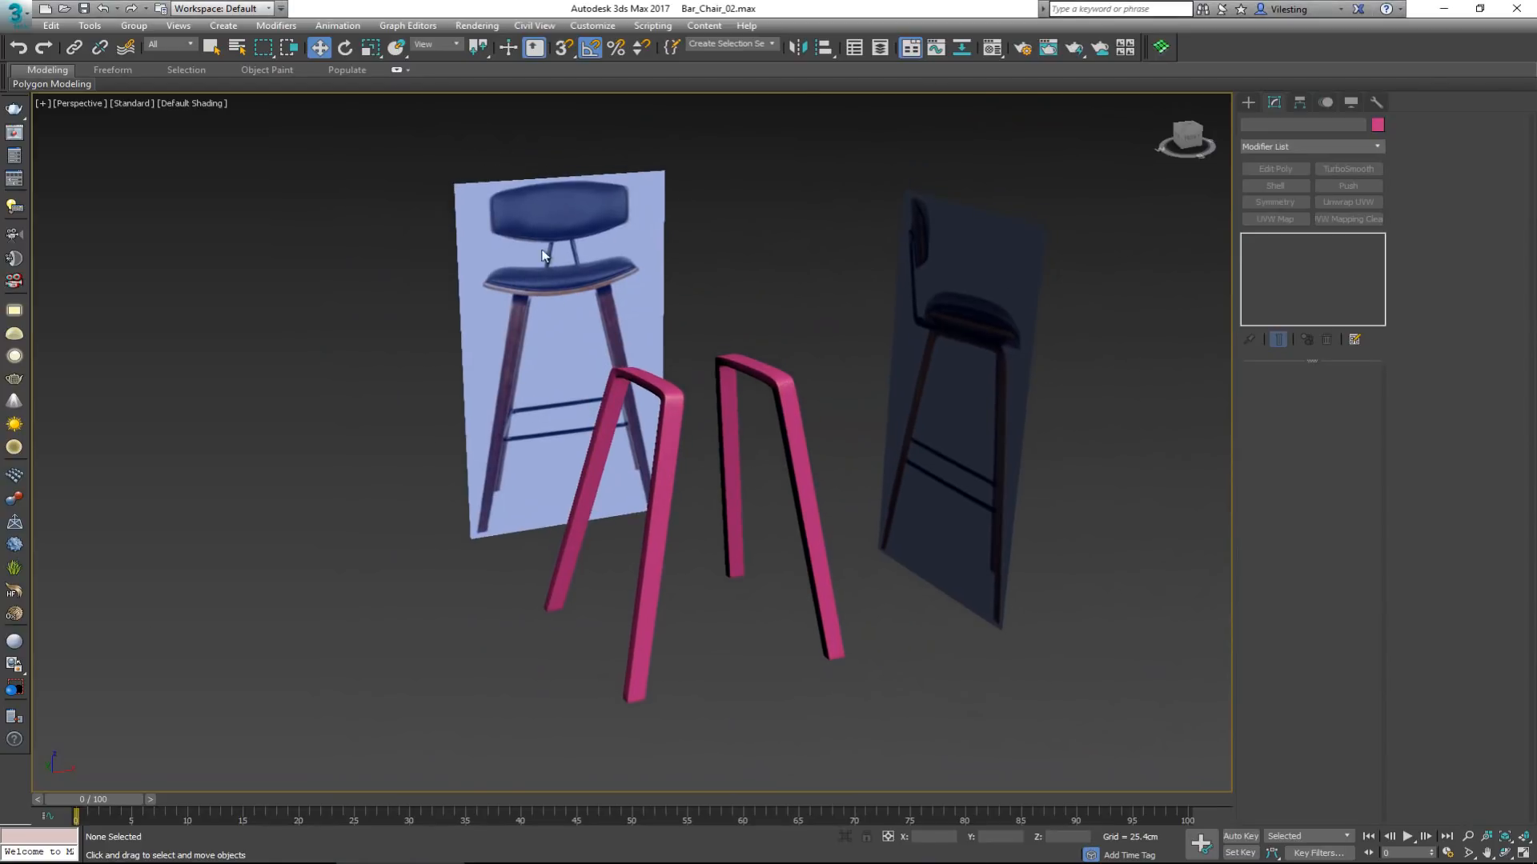
scroll(547, 299, "up", 5)
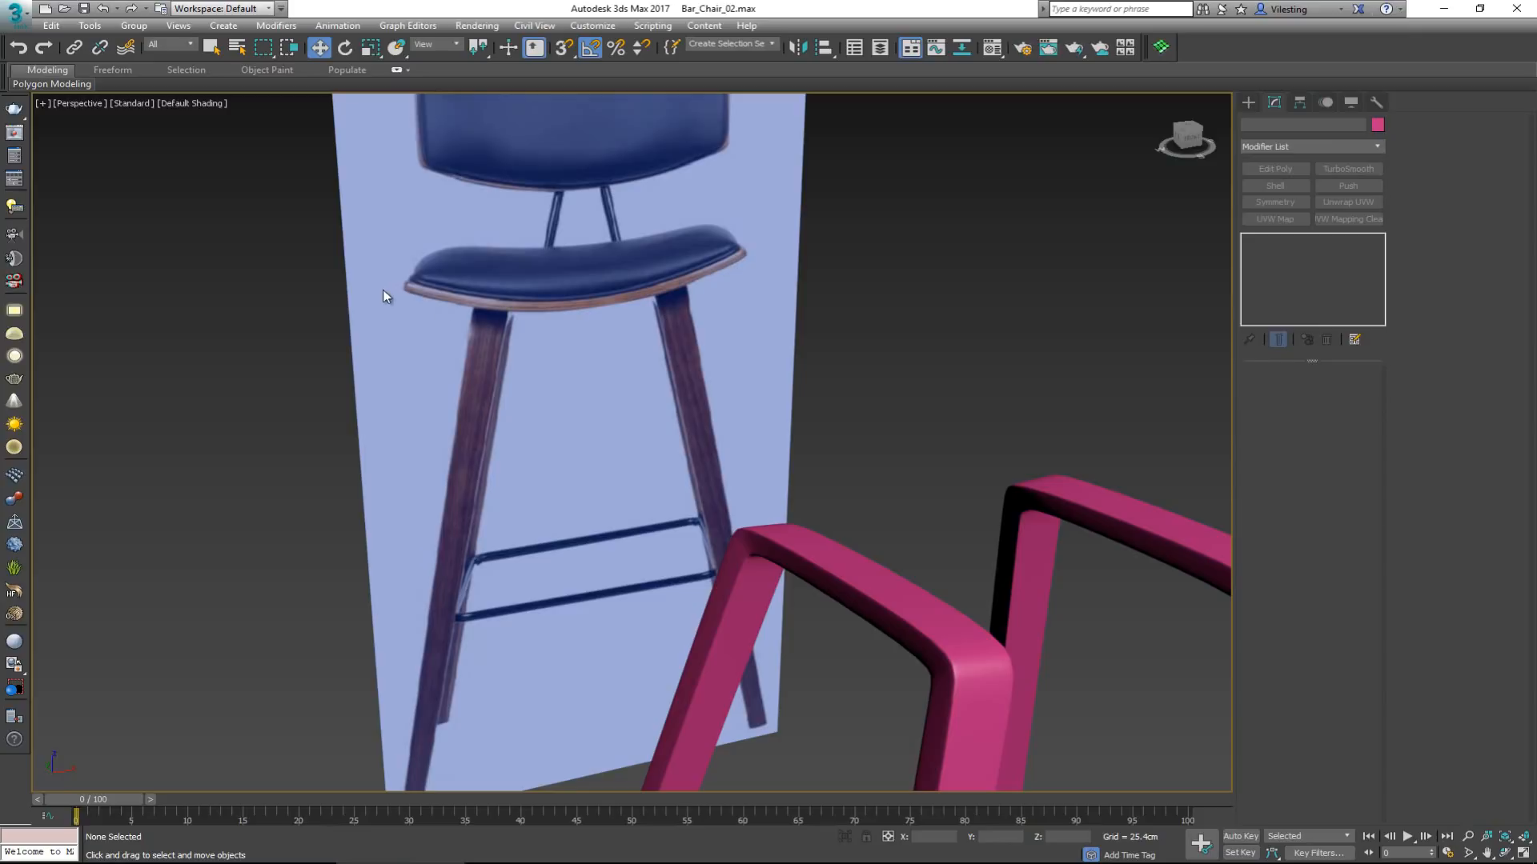
scroll(636, 352, "down", 5)
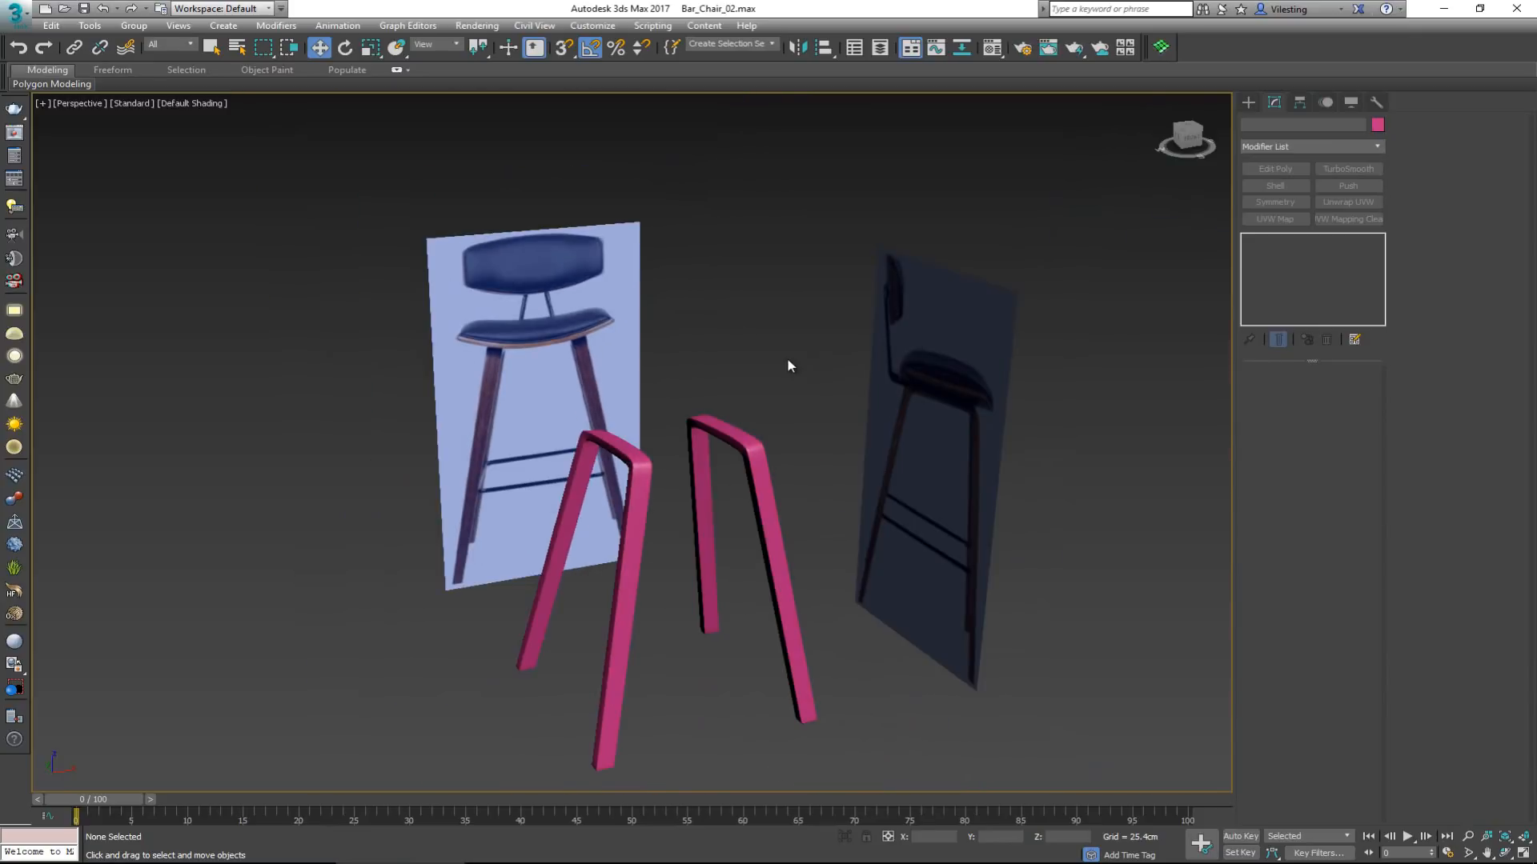
Create a box about 16.2 cm long, 23.3 cm wide and 50.9 cm high at the seat's left tip in the Front view.
key("alt+w")
scroll(902, 254, "up", 3)
key("alt+w")
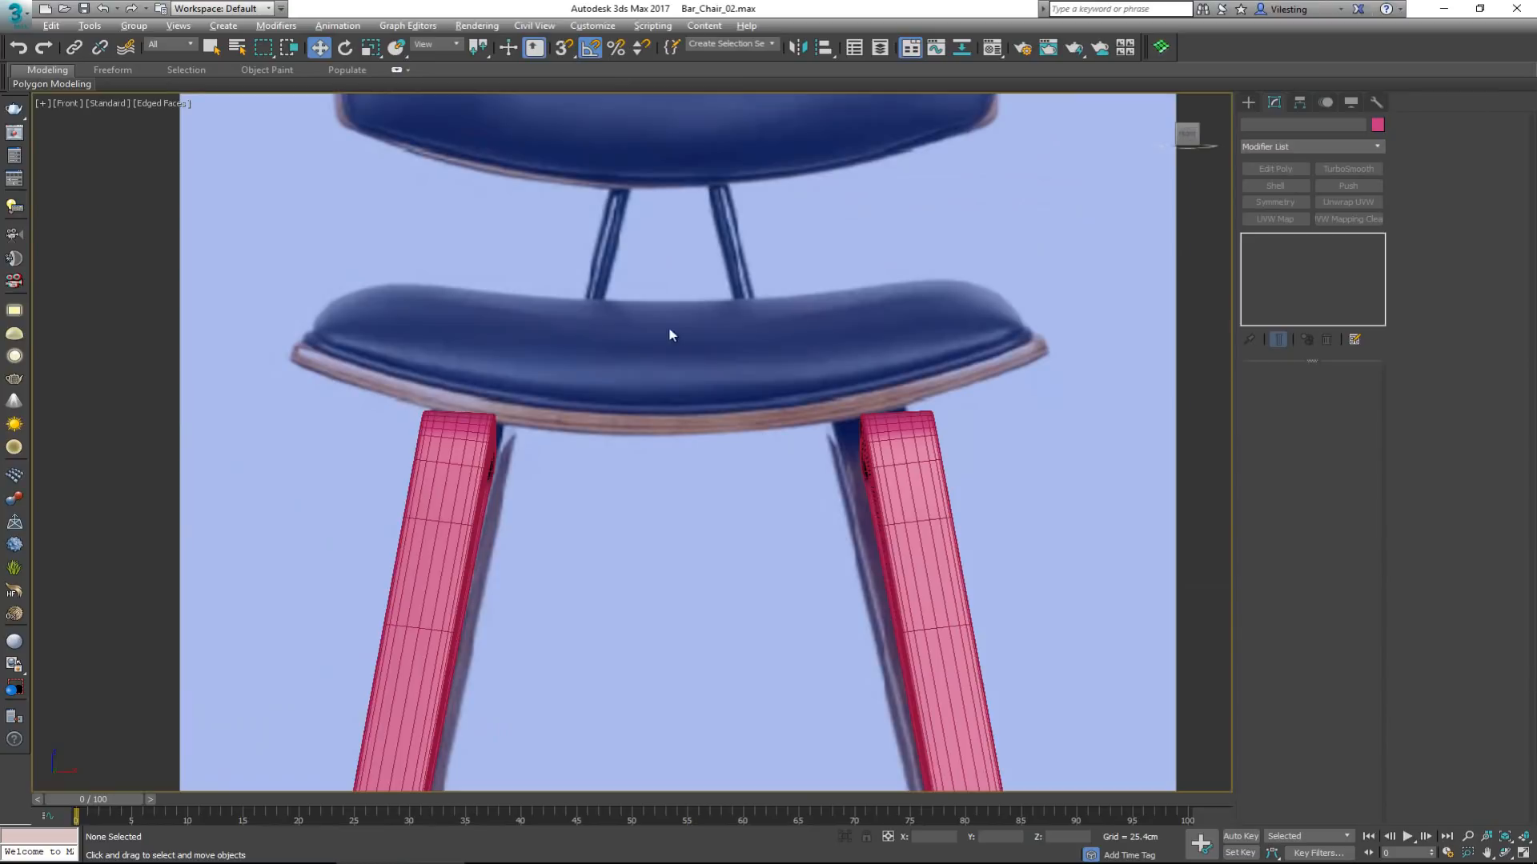
right_click(616, 320)
key("Escape")
right_click(603, 315, "ctrl")
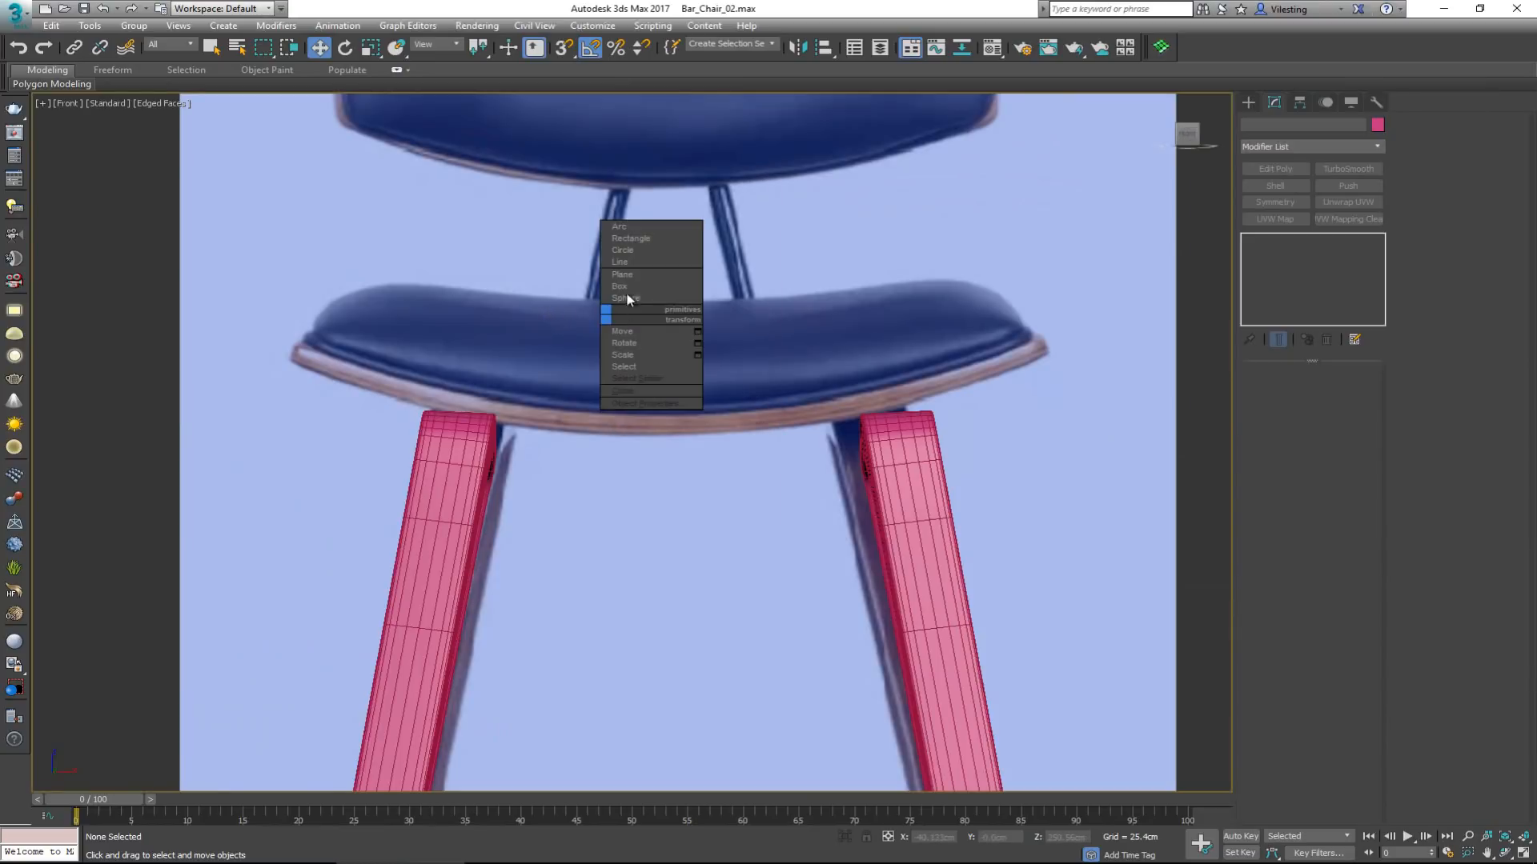
left_click(630, 286)
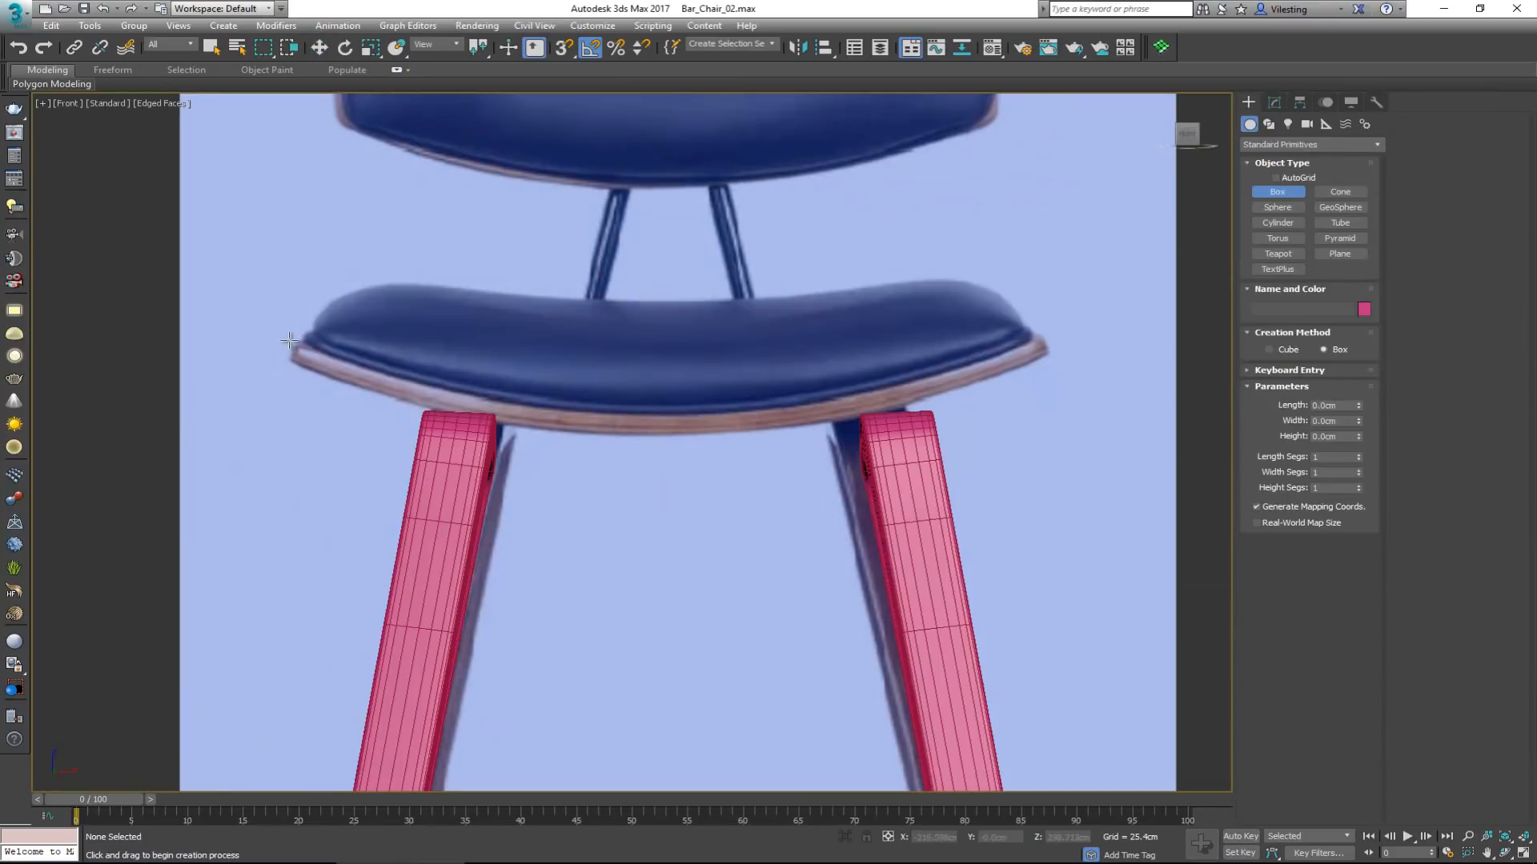
left_click_drag(289, 345, 333, 372)
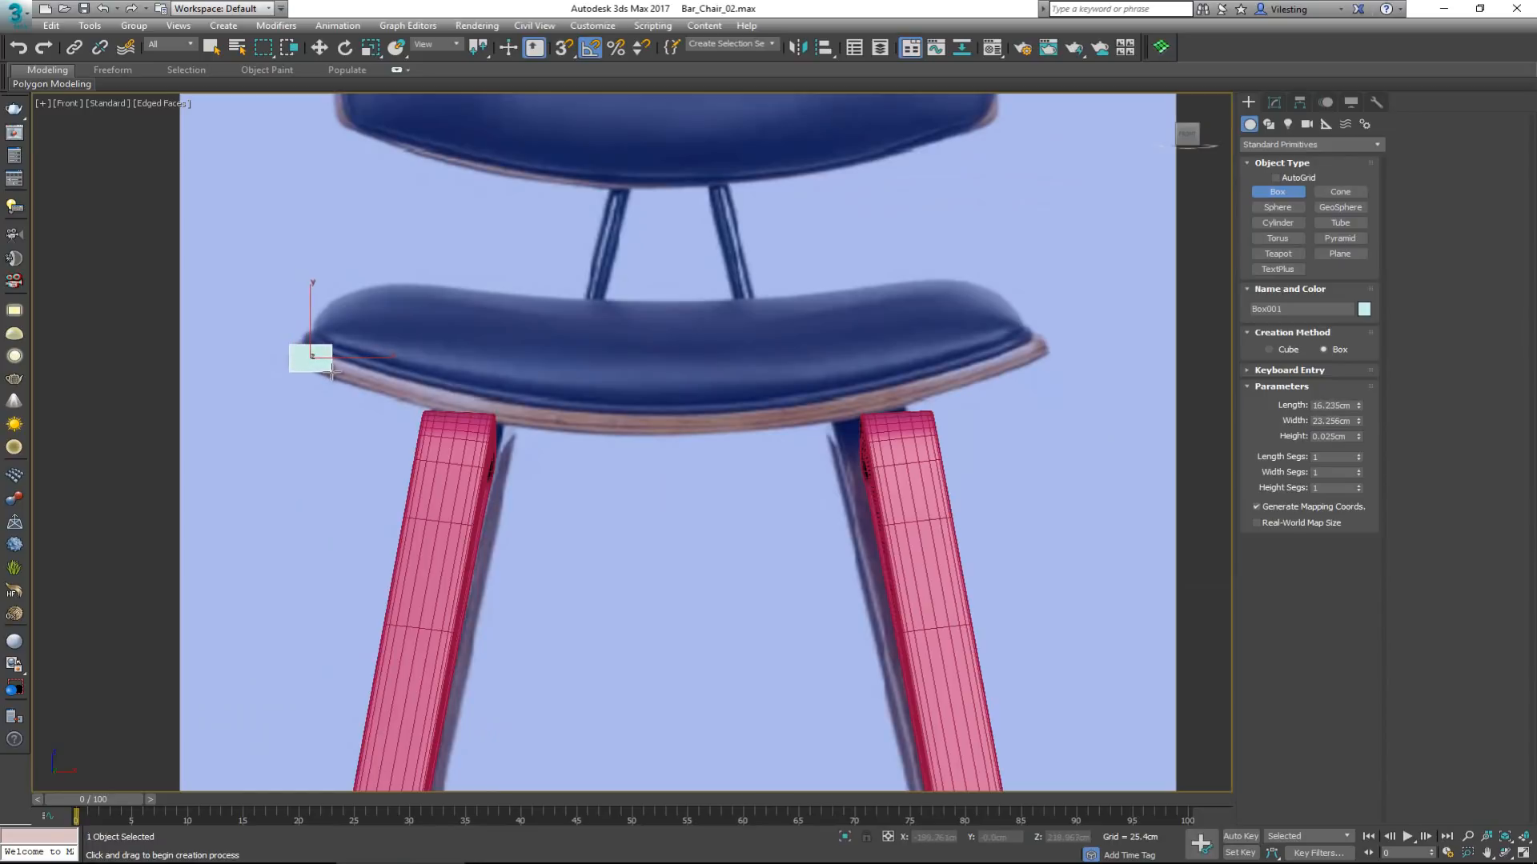
left_click(327, 289)
key("w")
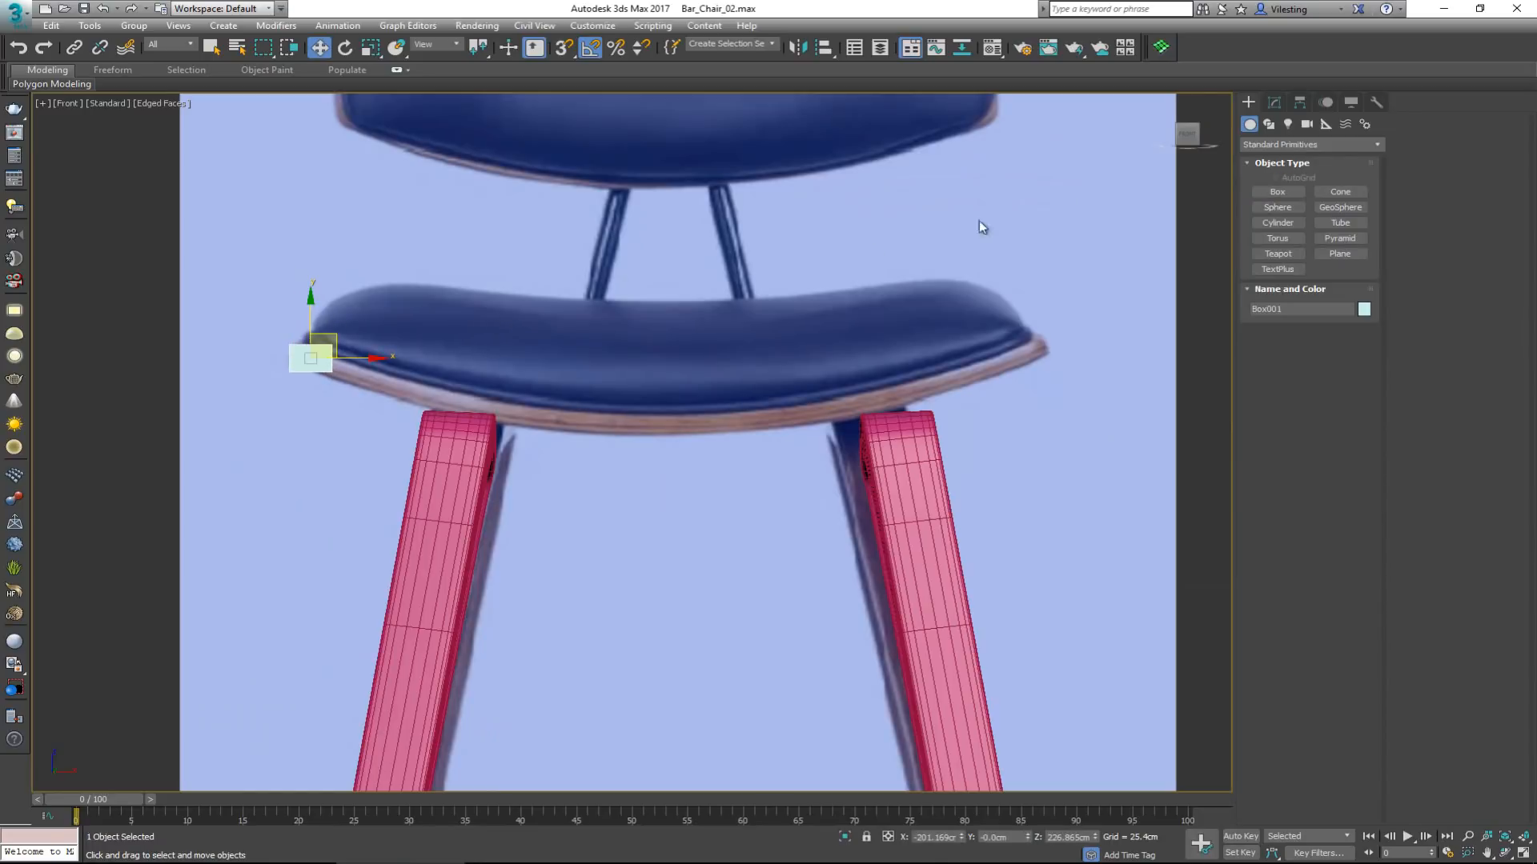
Add an Edit Poly modifier to the box and delete its side face pointing toward the seat's centre.
left_click(1286, 102)
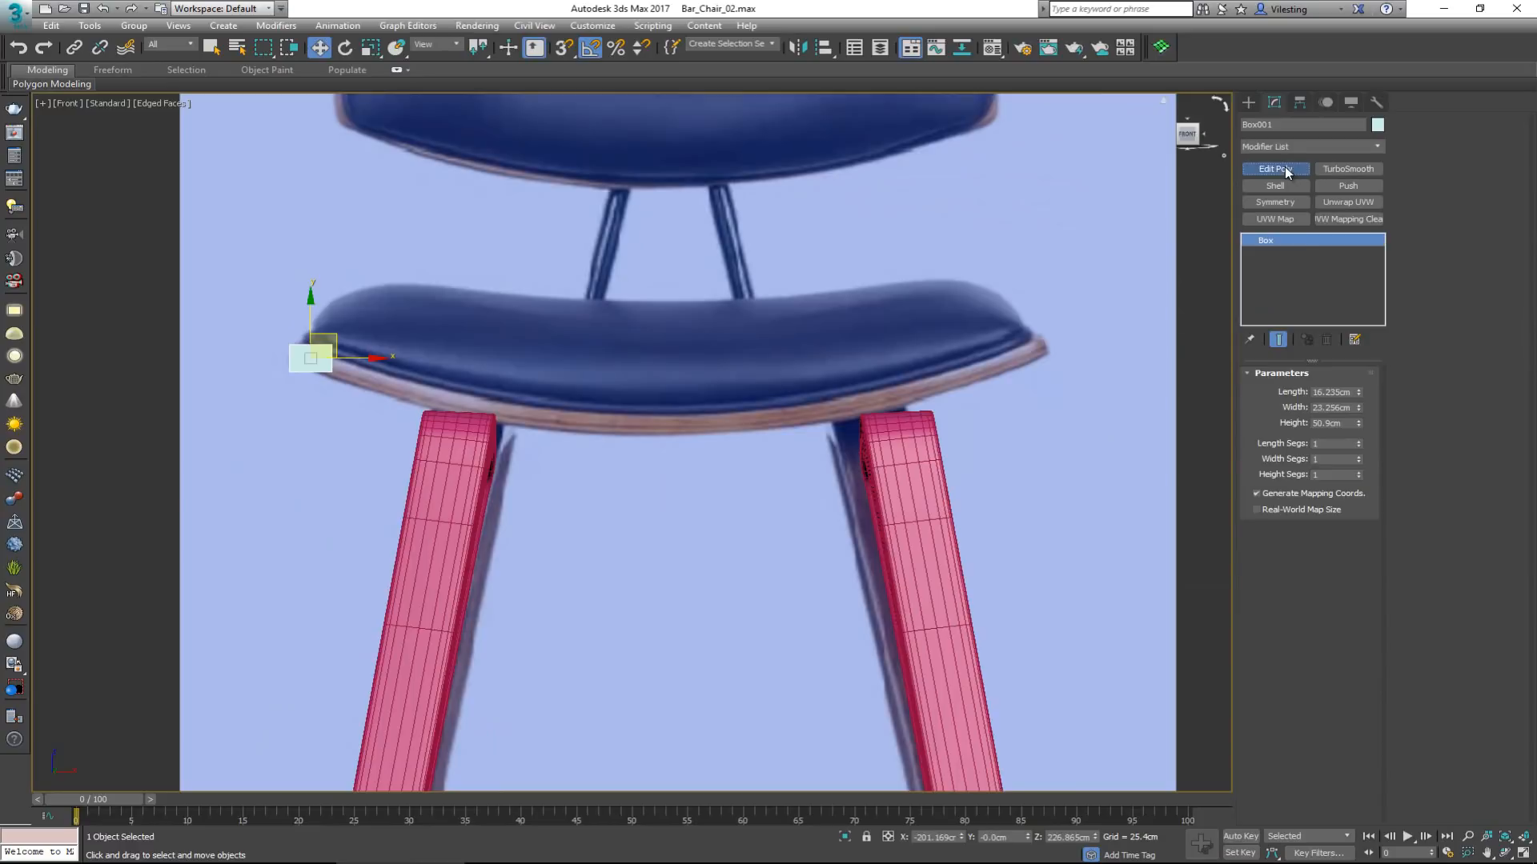
left_click(1280, 169)
key("alt+w")
middle_click(719, 494)
key("alt+w")
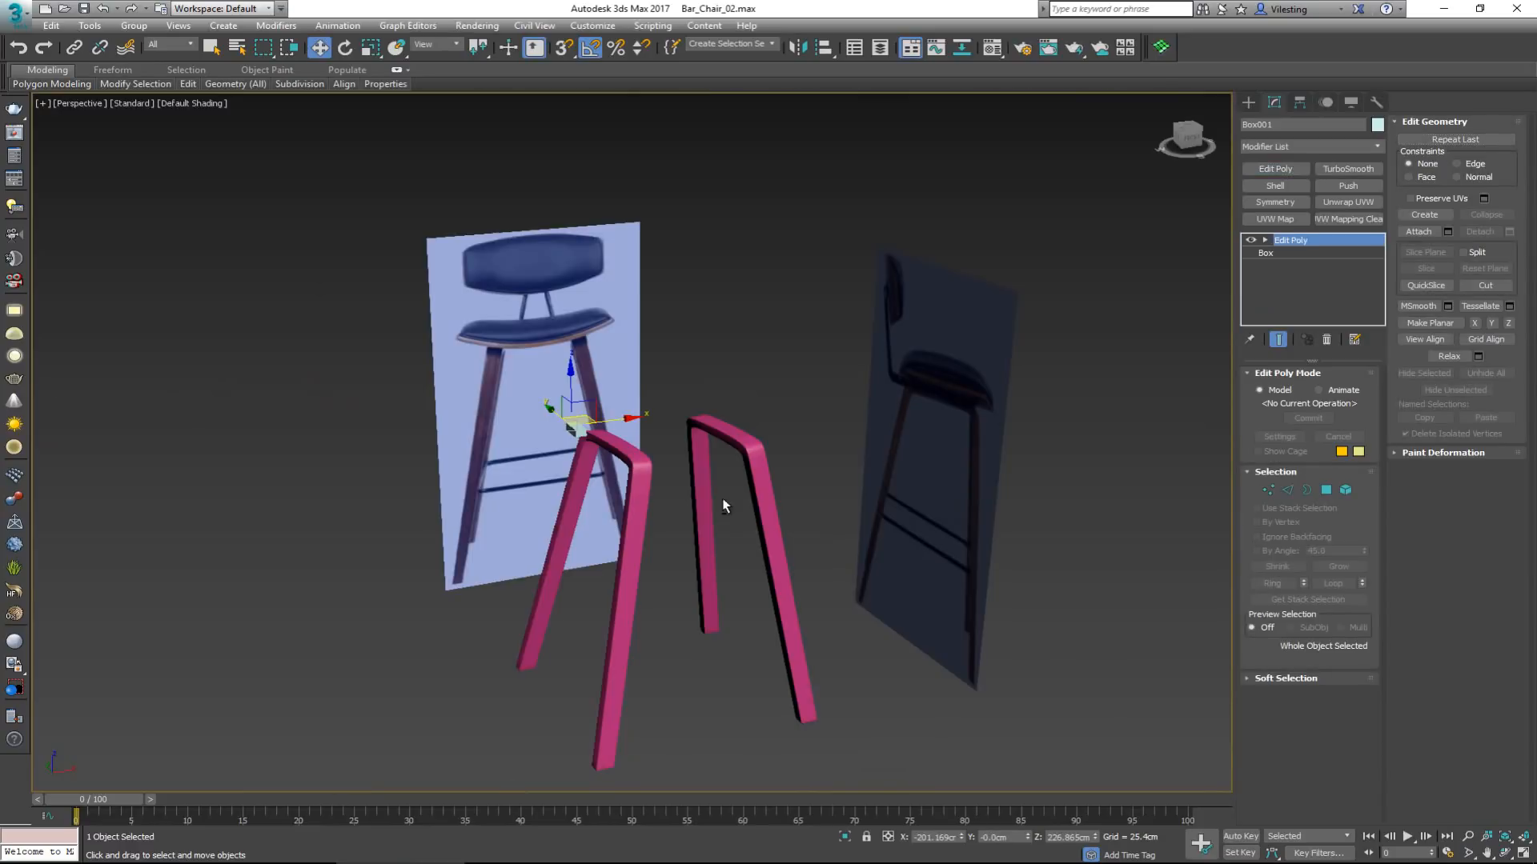
middle_click_drag(722, 498, 746, 531, "alt")
scroll(576, 421, "up", 10)
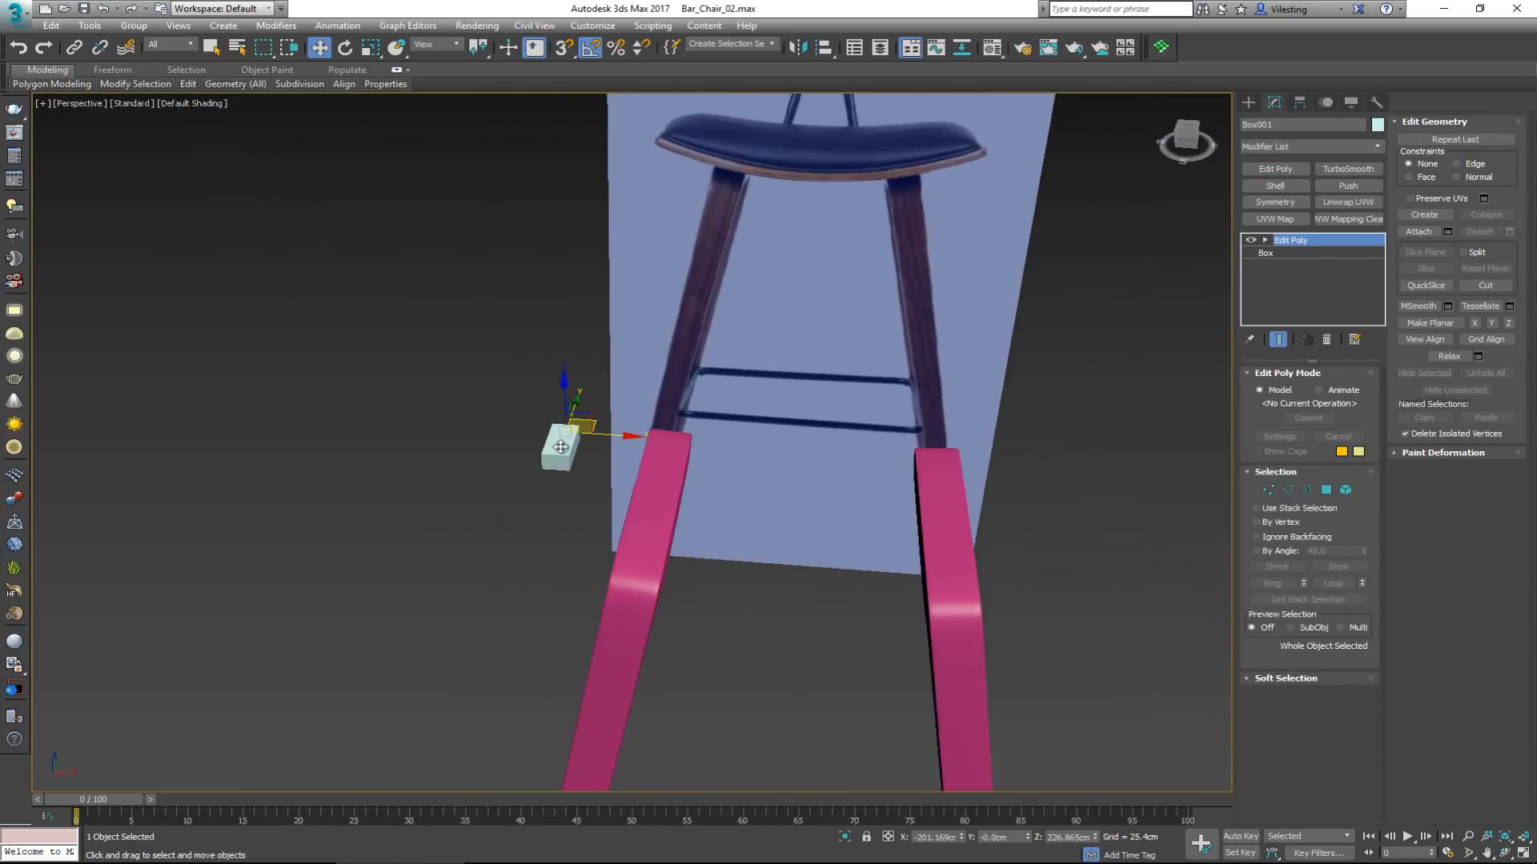
key("4")
left_click(571, 452)
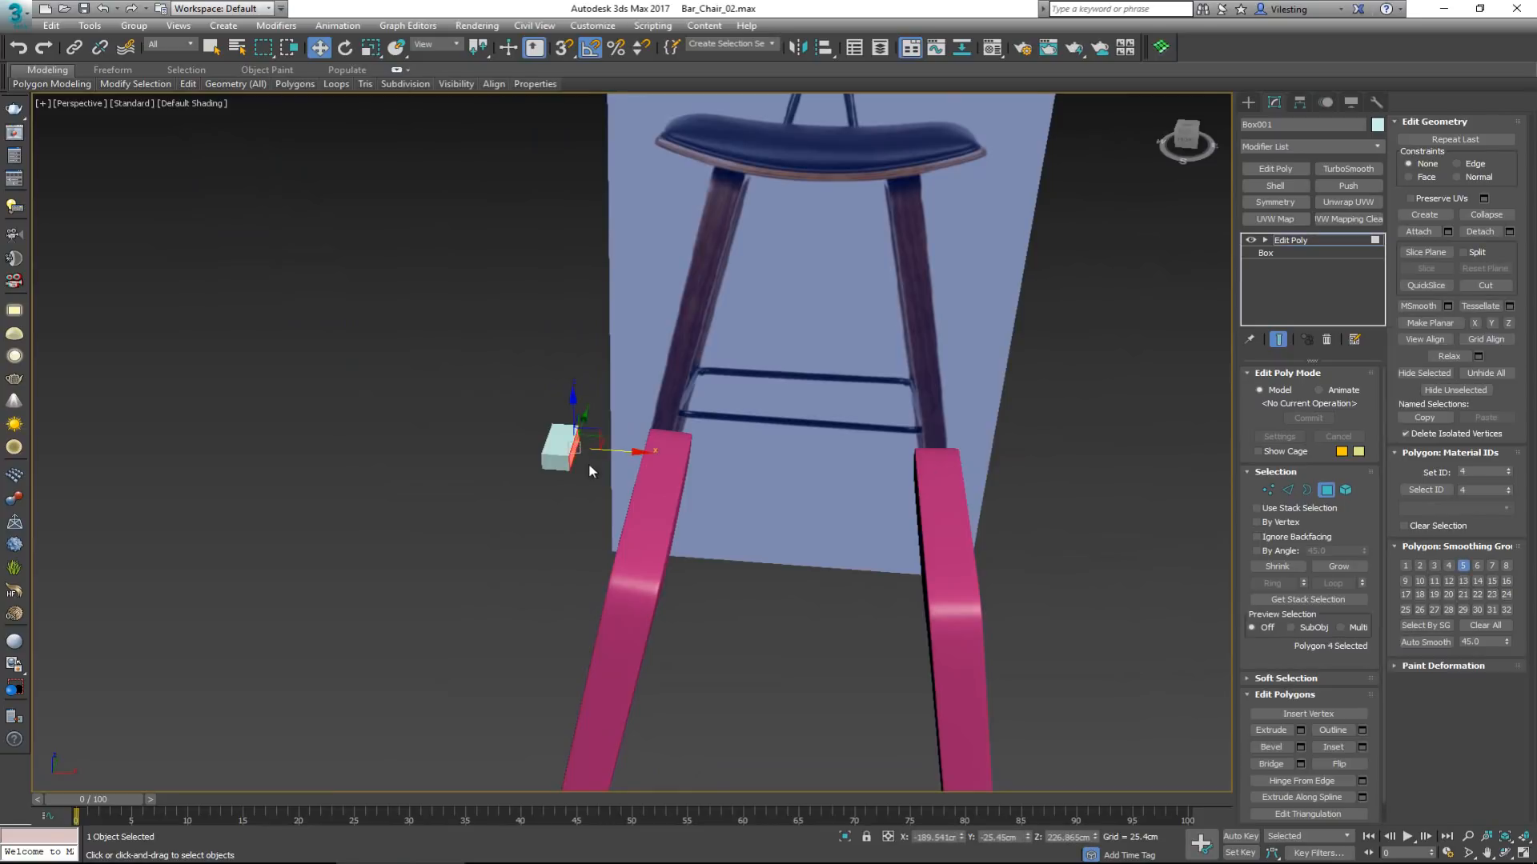
scroll(588, 465, "up", 8)
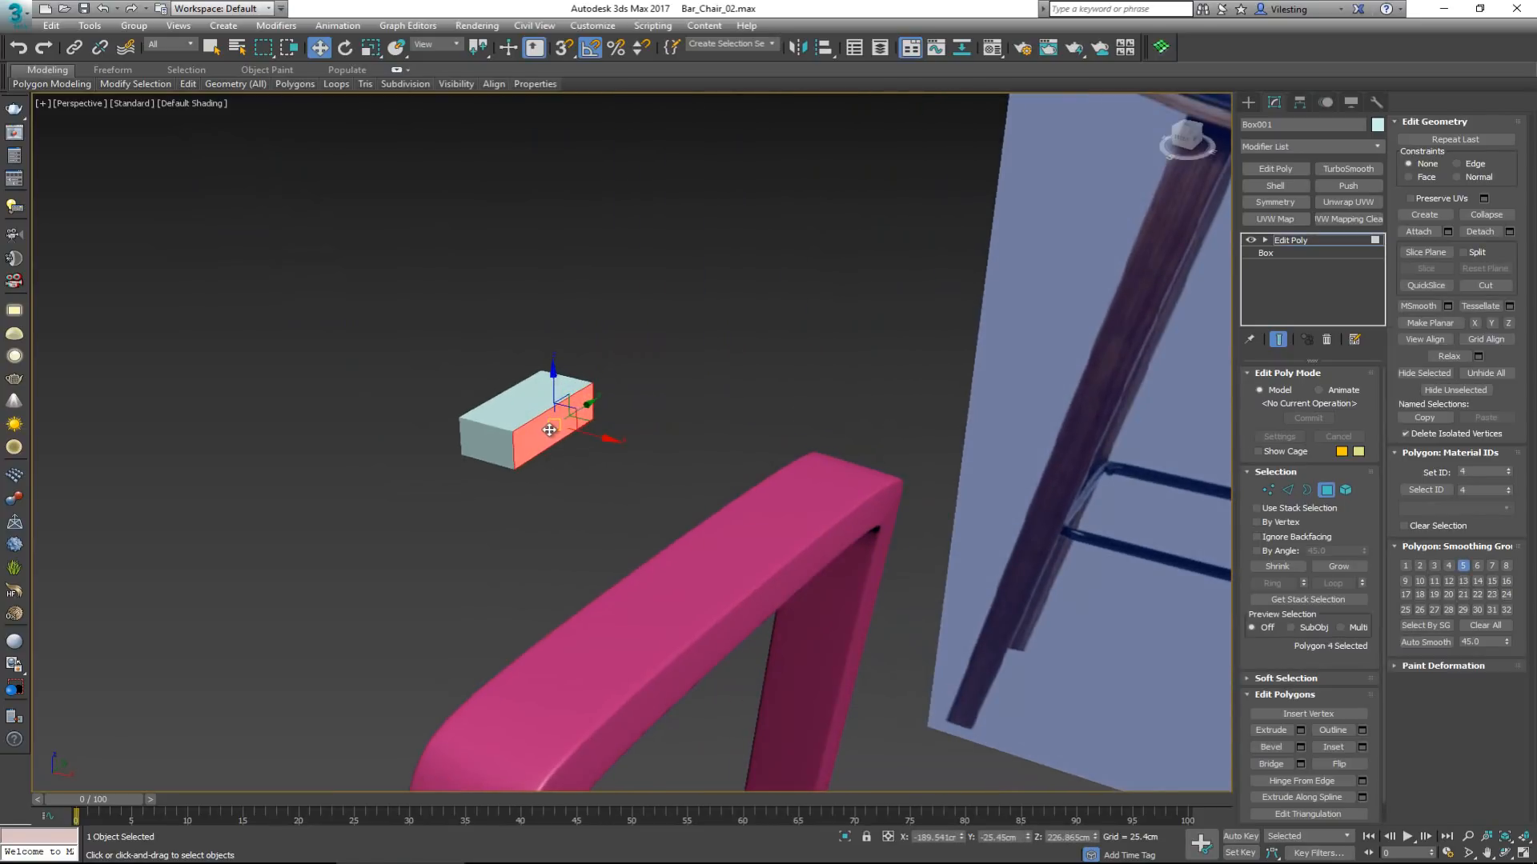
key("Delete")
Move the four vertices at one end of the box to the front end of the wooden seat base in the Left view.
middle_click_drag(573, 446, 679, 401, "alt")
key("1")
left_click_drag(687, 336, 544, 511)
key("alt+w")
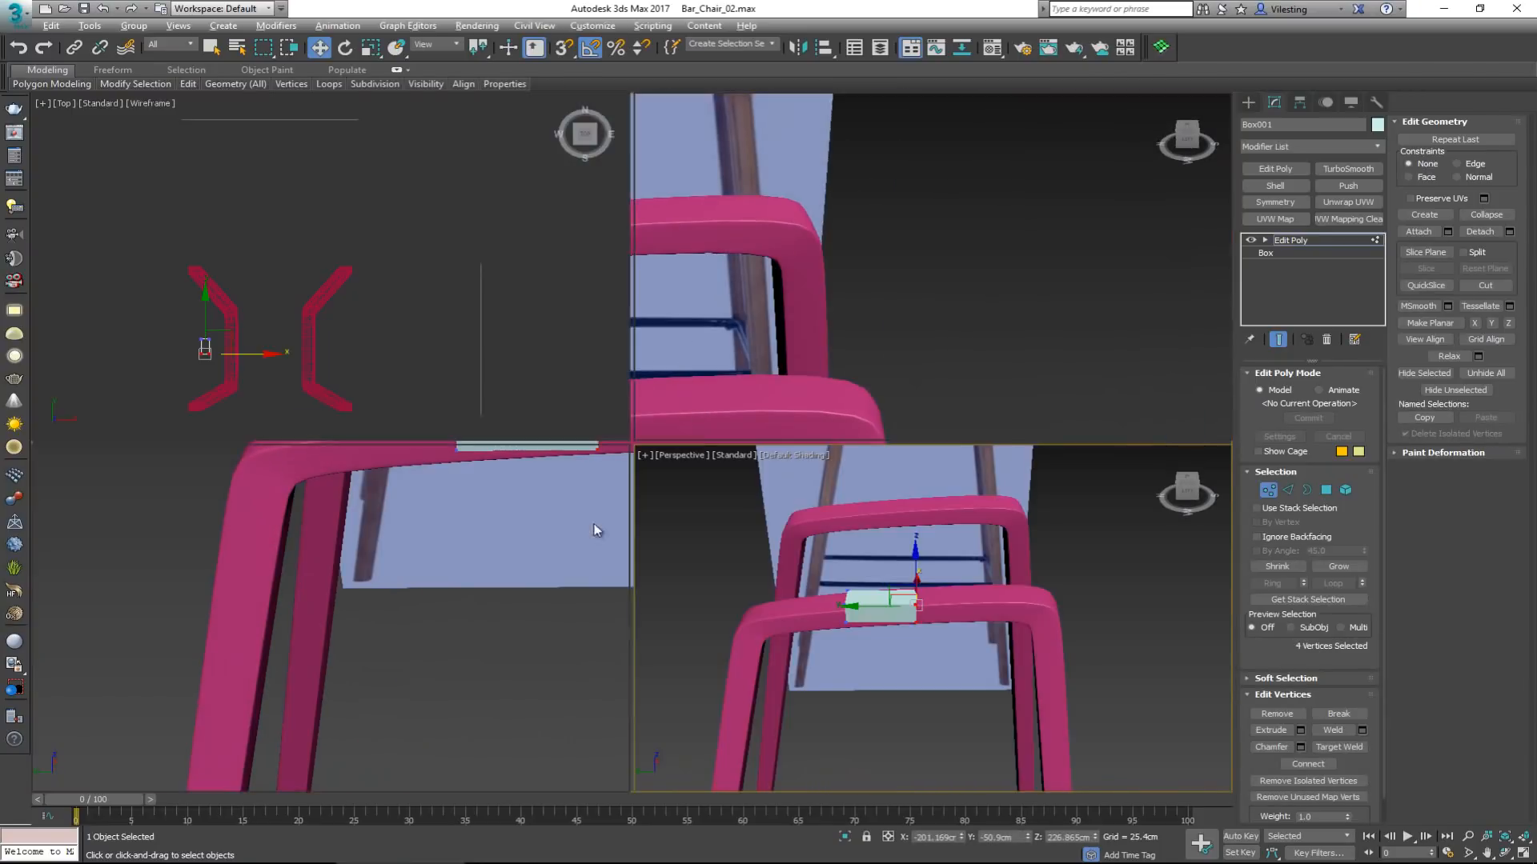
right_click(841, 294)
right_click(364, 525)
key("alt+w")
scroll(726, 264, "up", 5)
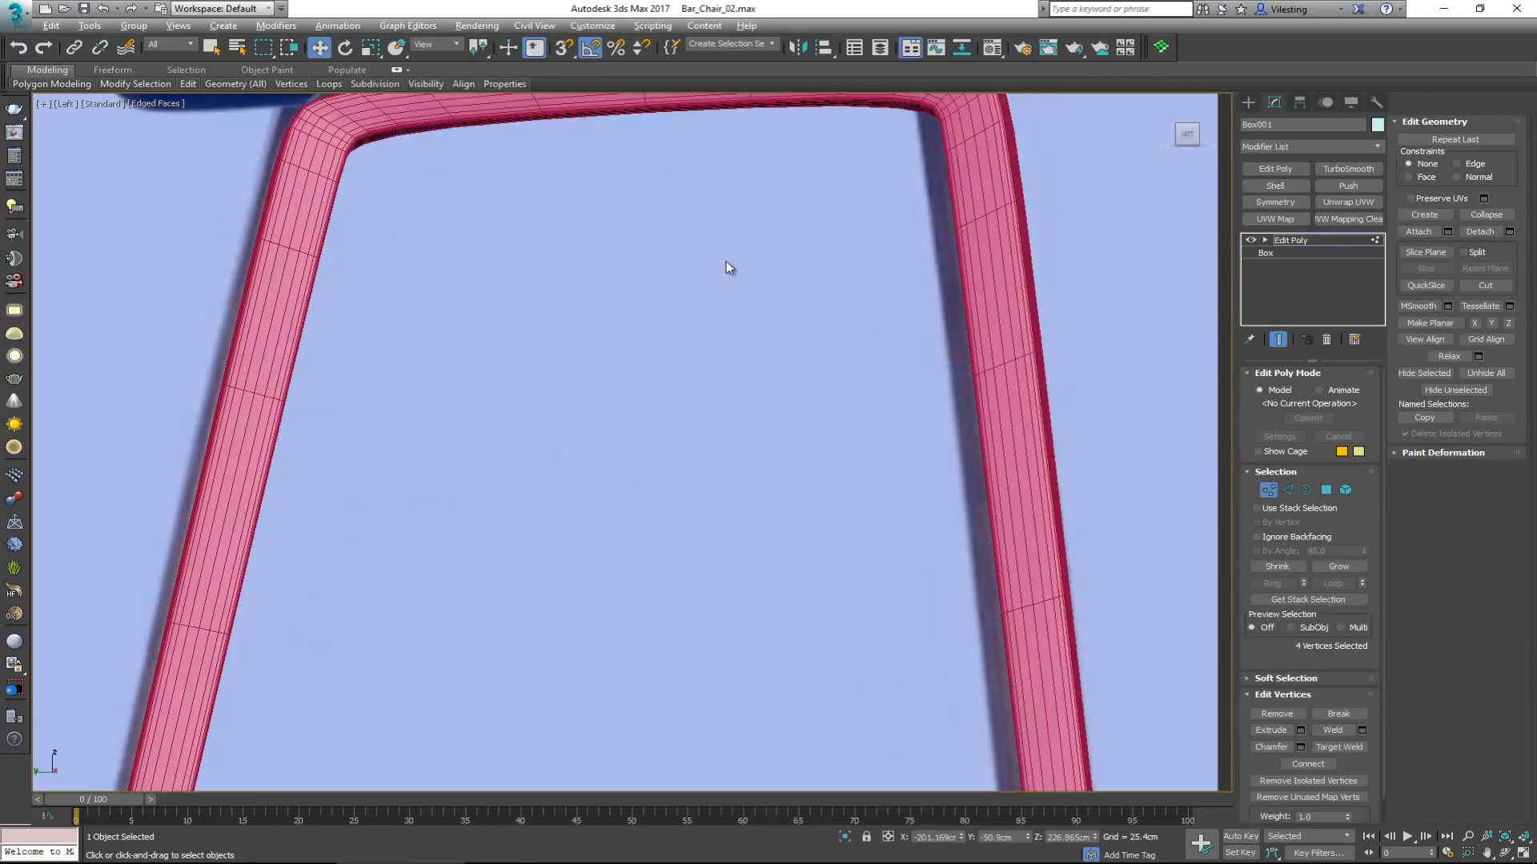
middle_click_drag(727, 261, 666, 612)
scroll(668, 600, "down", 2)
scroll(668, 383, "up", 2)
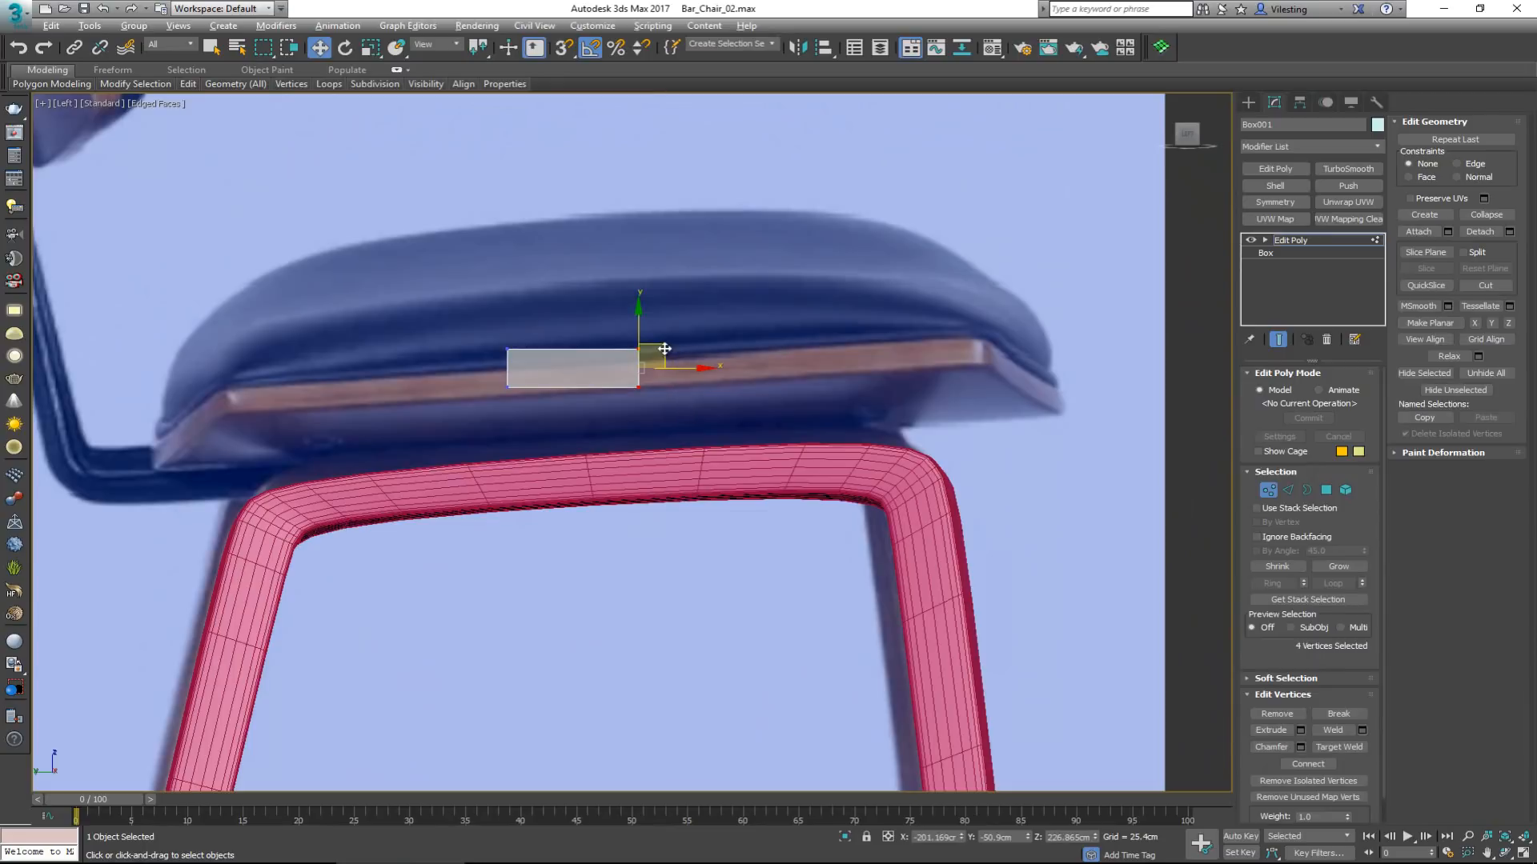
left_click_drag(664, 349, 1010, 324)
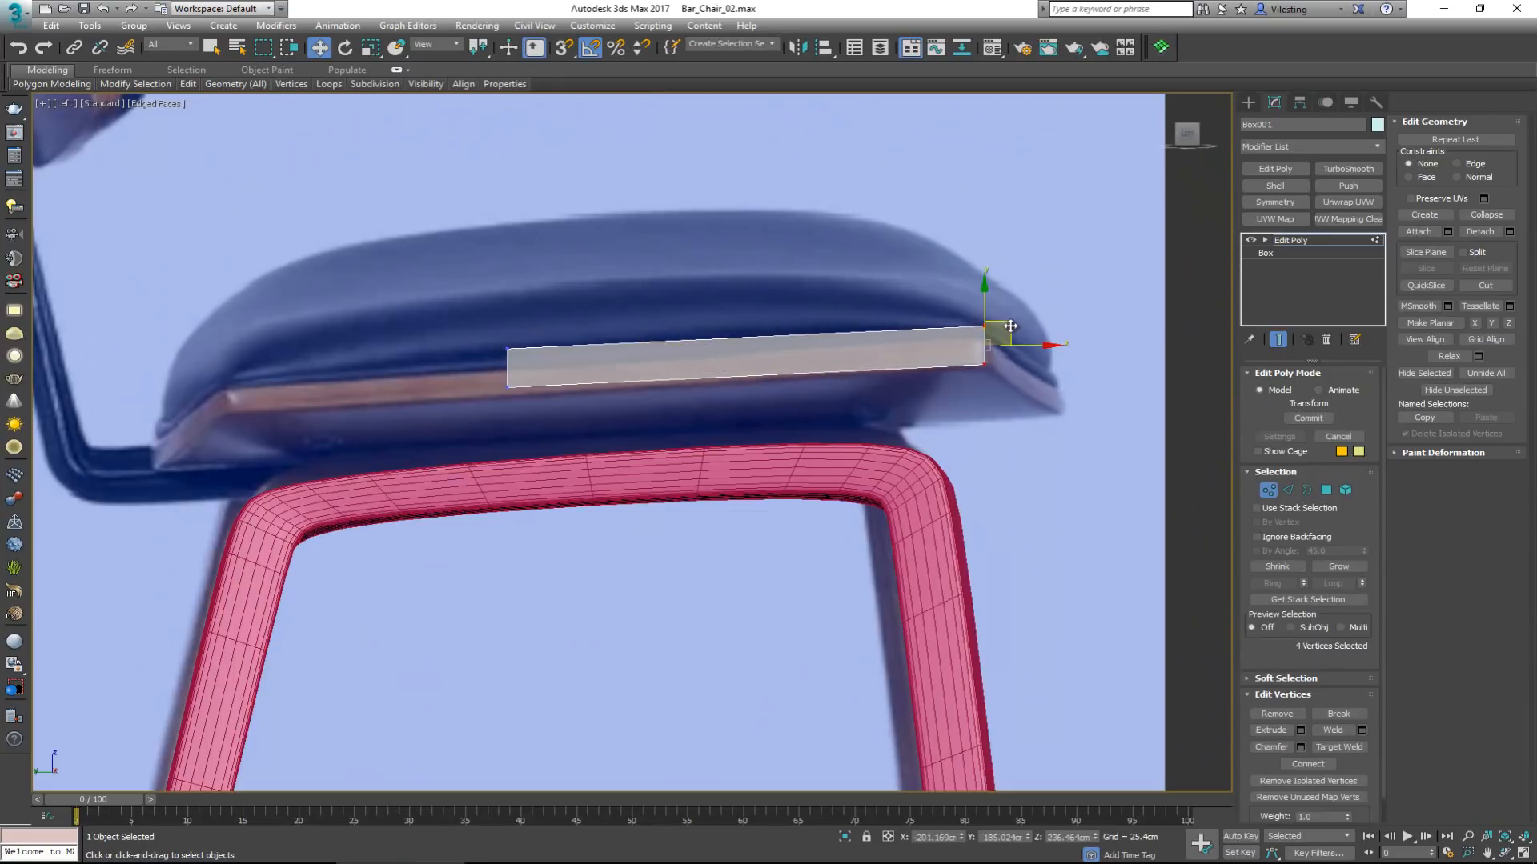
Move the box's rear vertices to the back of the wooden seat base and adjust the corner vertices to its thickness.
left_click_drag(480, 387, 609, 290)
left_click_drag(529, 362, 255, 371)
left_click_drag(253, 383, 241, 358)
left_click_drag(958, 287, 1008, 315)
Move the four vertices on the box's open side across to the seat's centre line in the Front view.
key("alt+w")
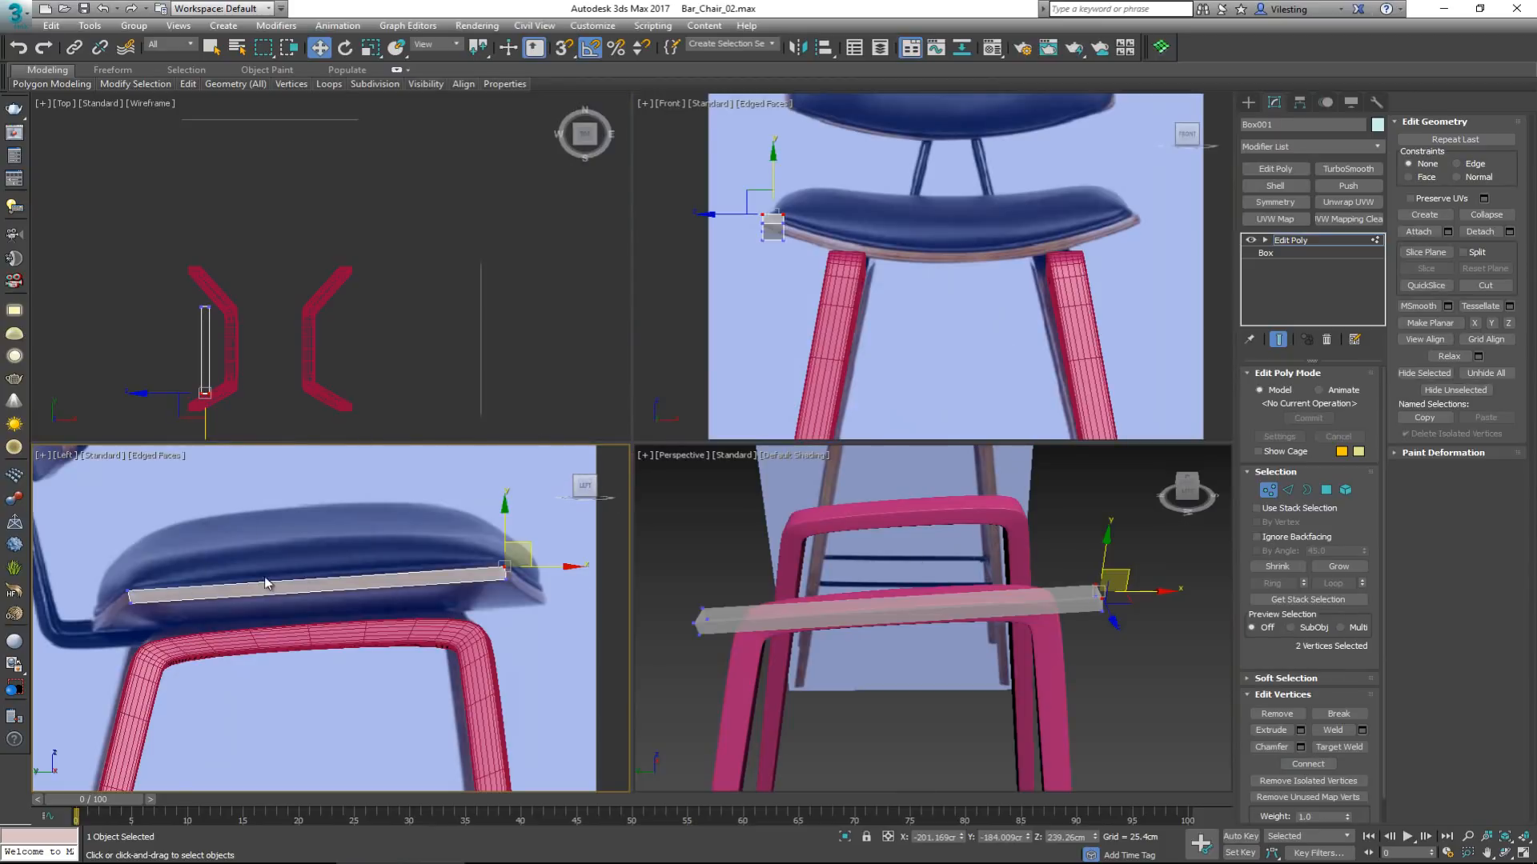
left_click_drag(273, 275, 208, 418)
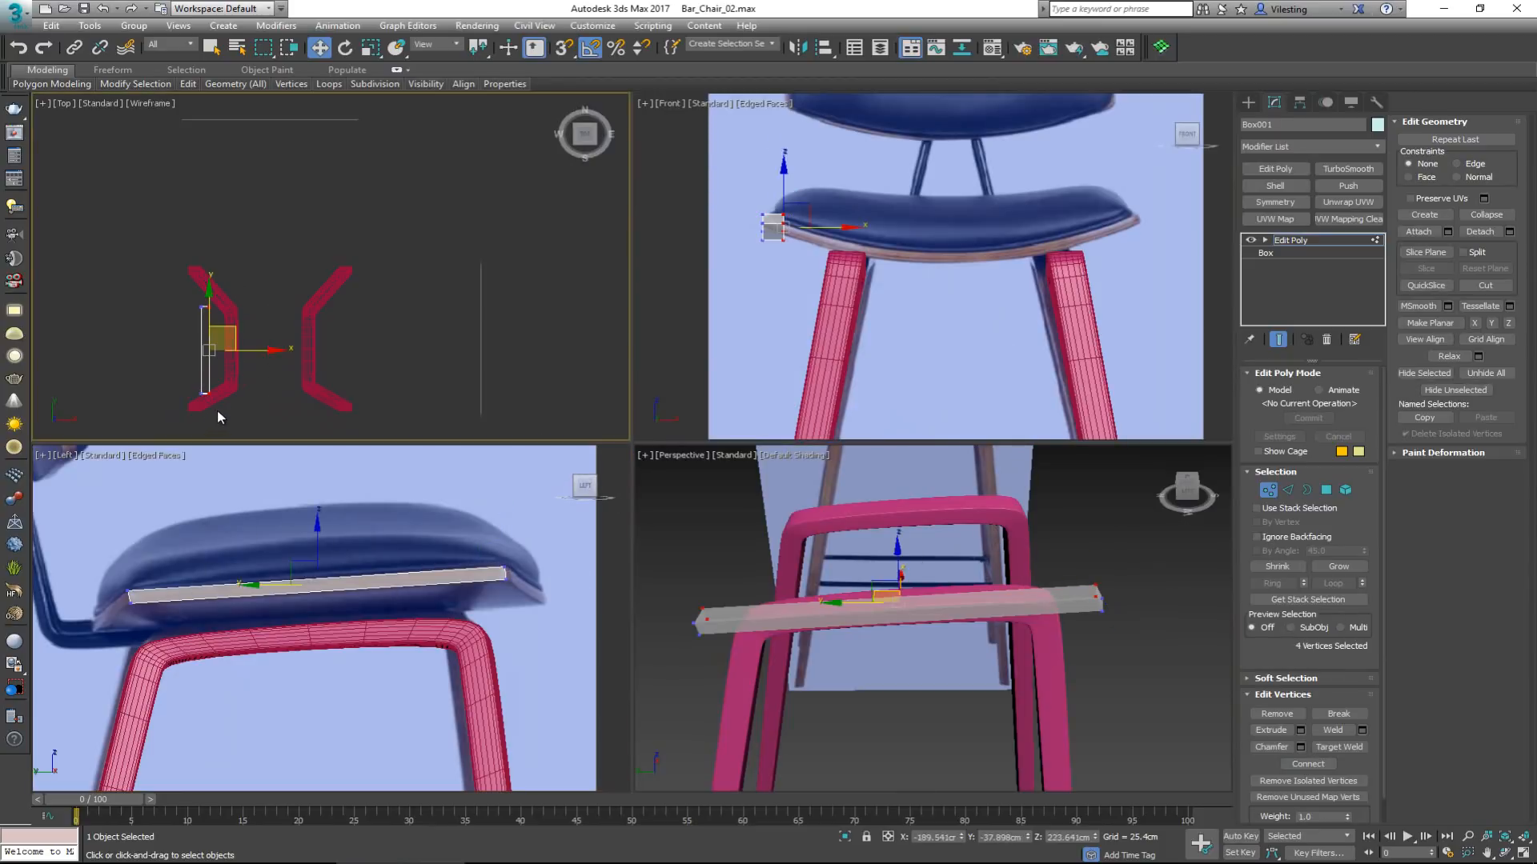
scroll(807, 222, "up", 2)
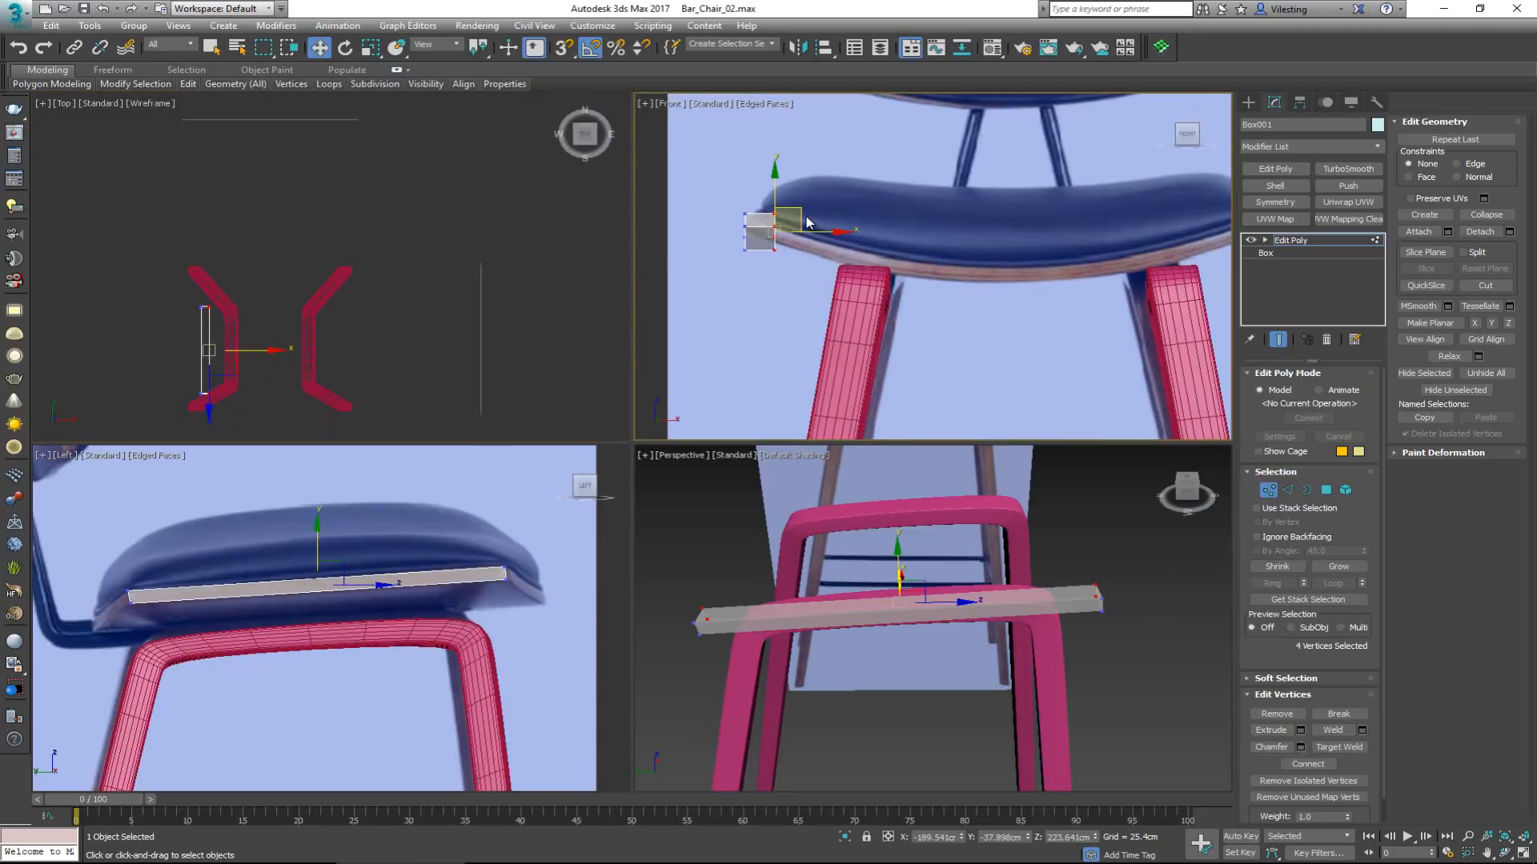
scroll(800, 230, "up", 2)
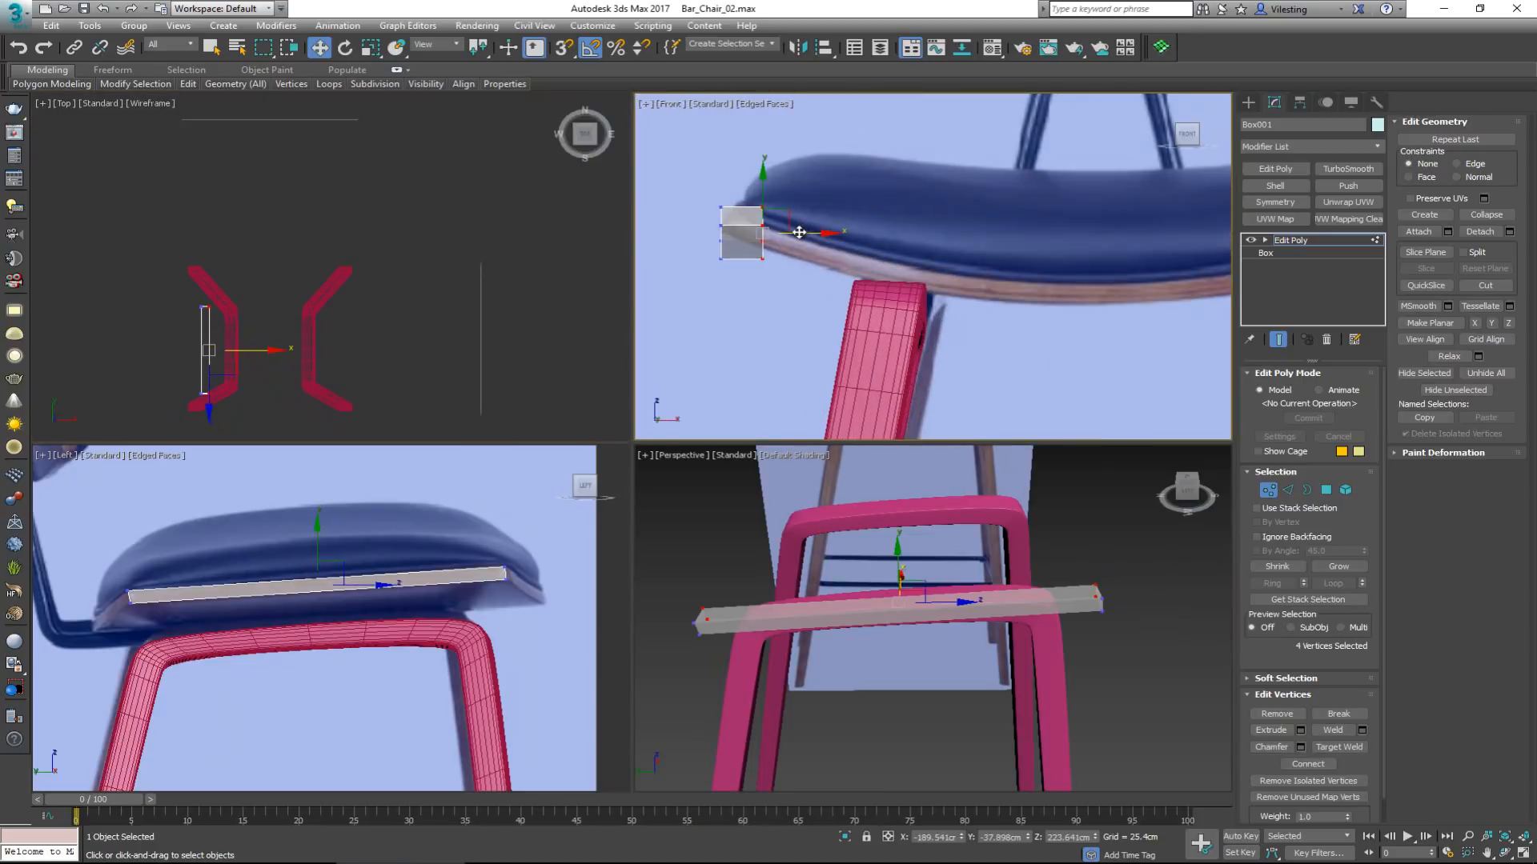
left_click_drag(804, 235, 1161, 234)
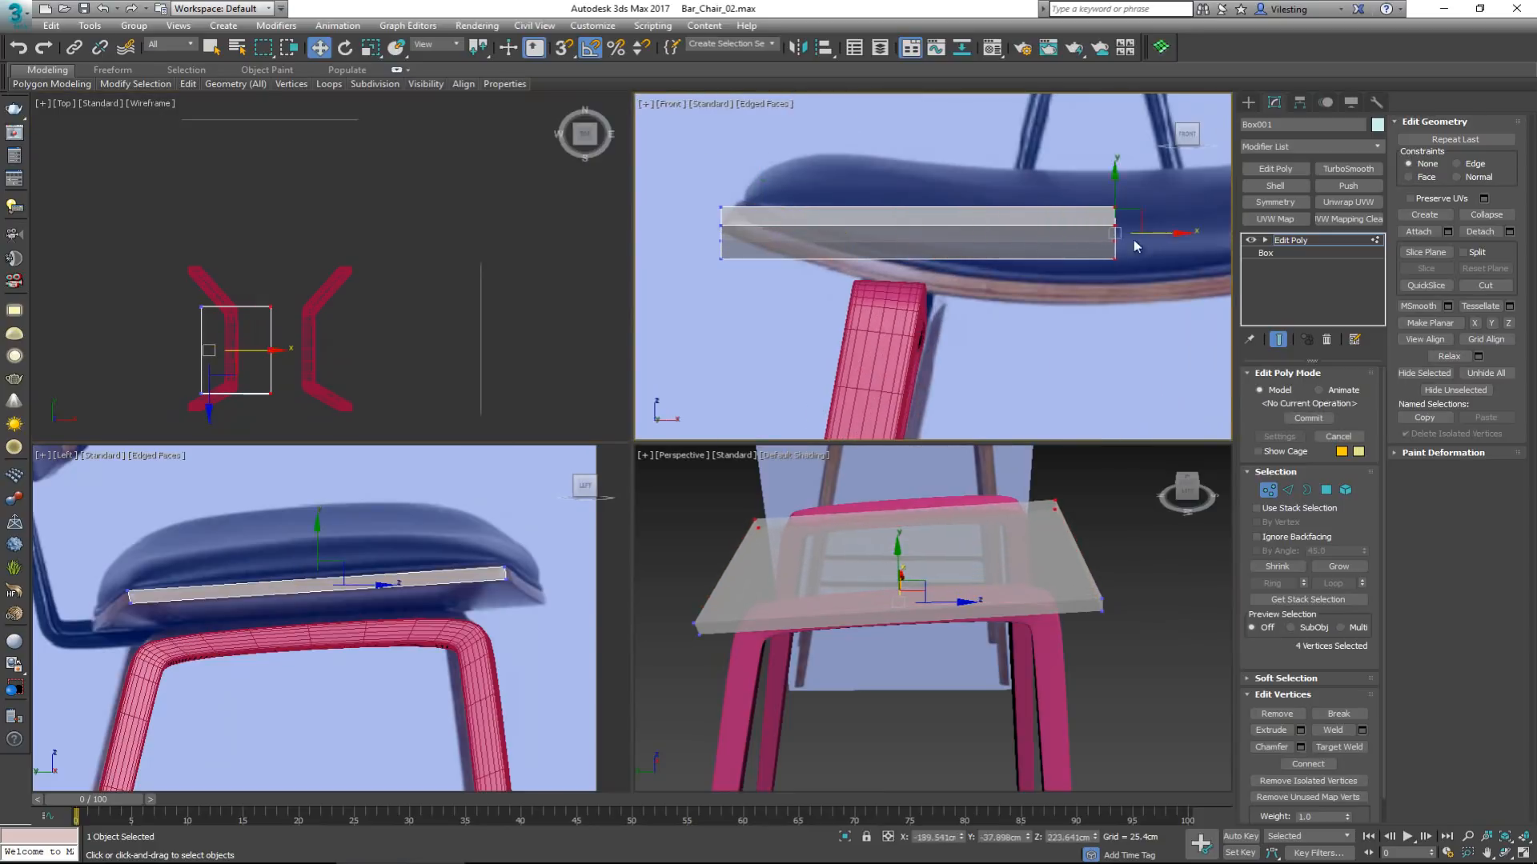
middle_click_drag(1069, 228, 897, 272)
scroll(895, 270, "down", 2)
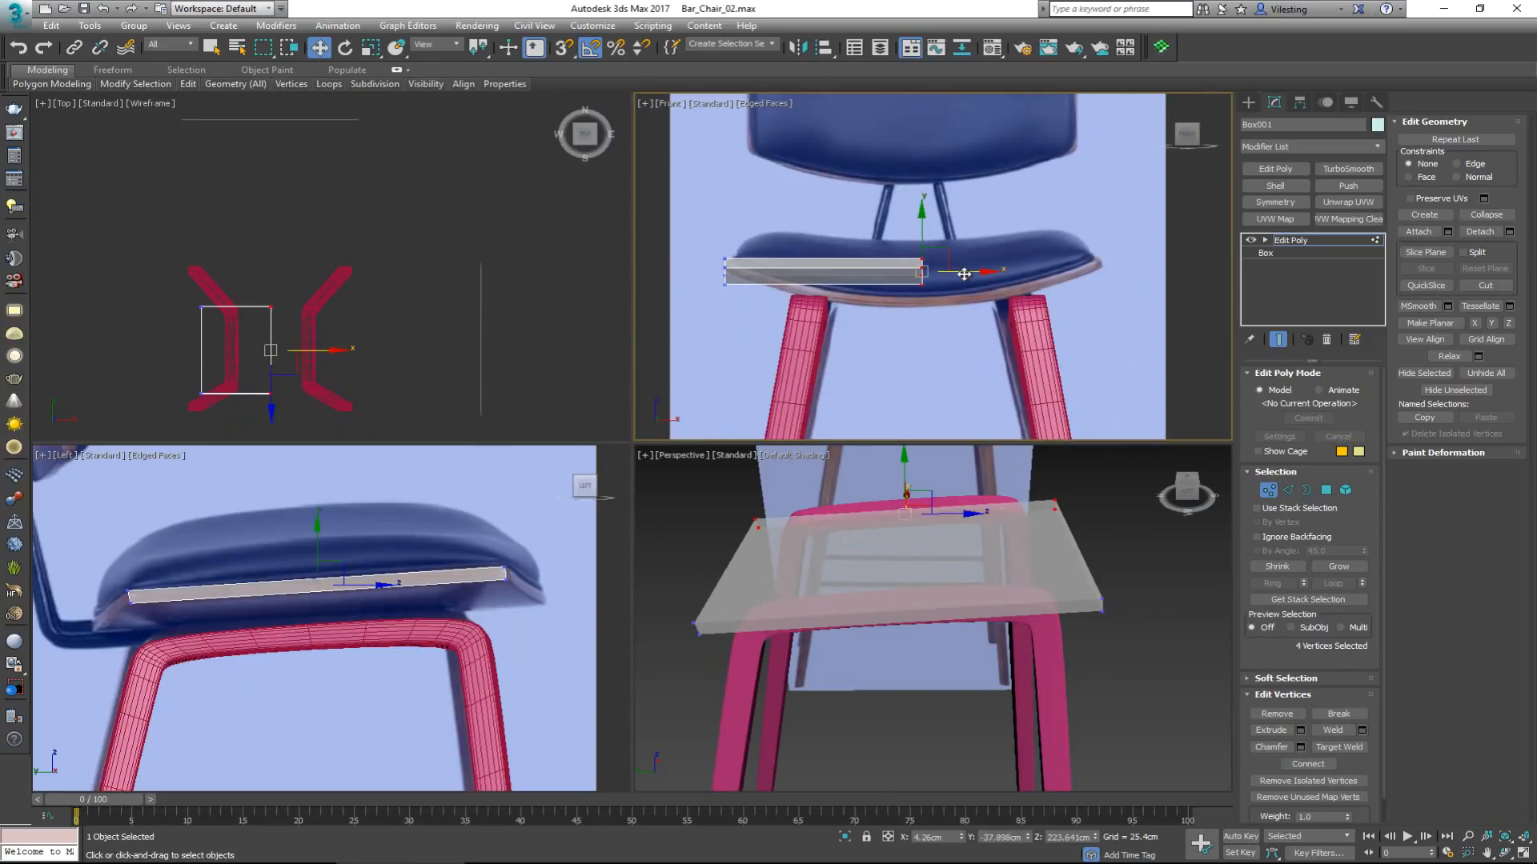
left_click_drag(963, 275, 951, 277)
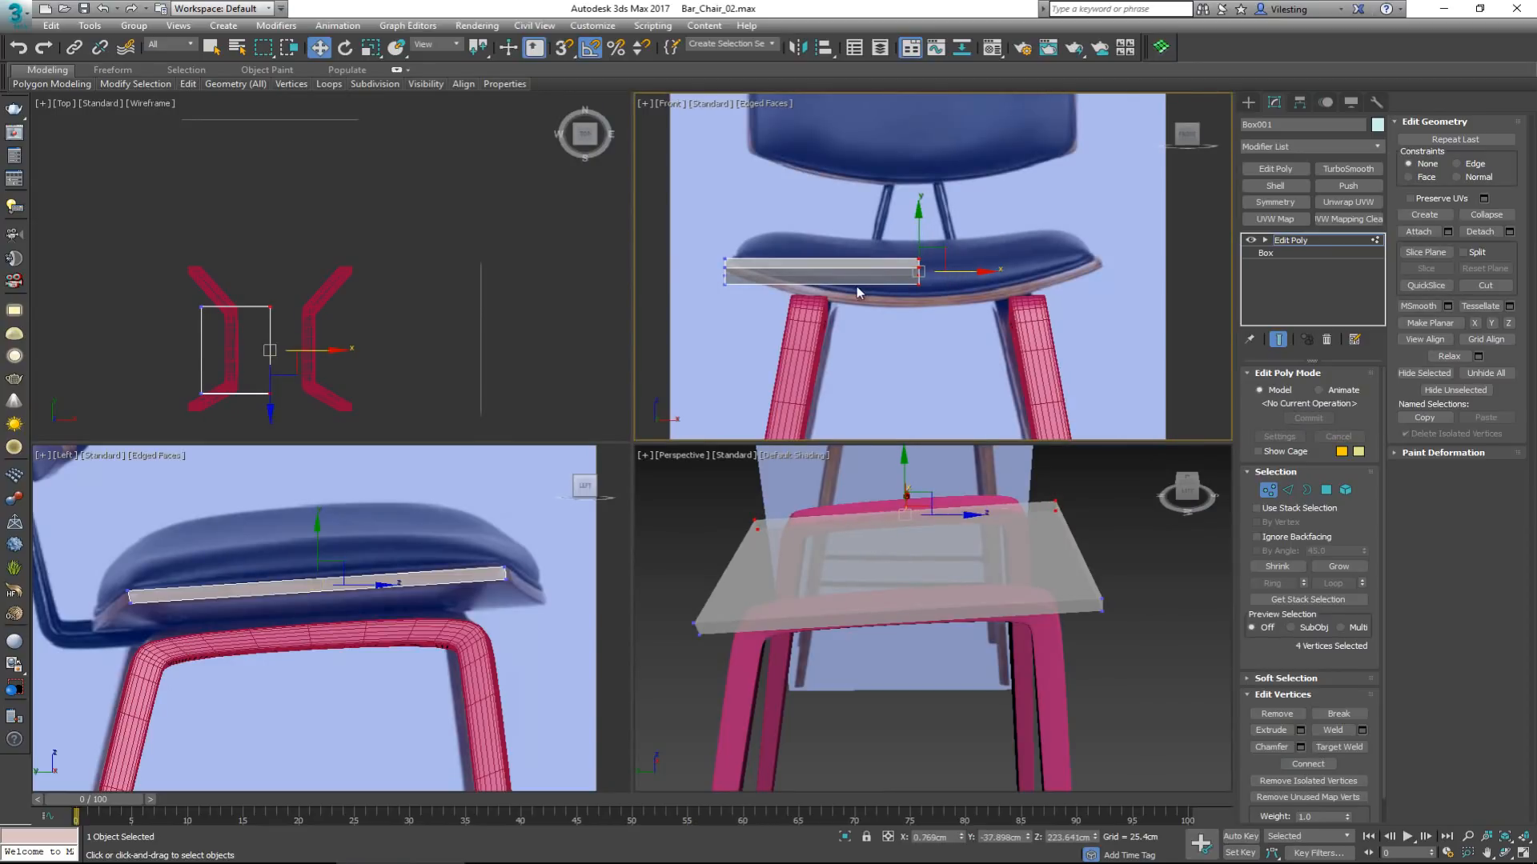
Lower the four centre-side vertices to the bottom of the wooden seat base in the Front view.
left_click(944, 264)
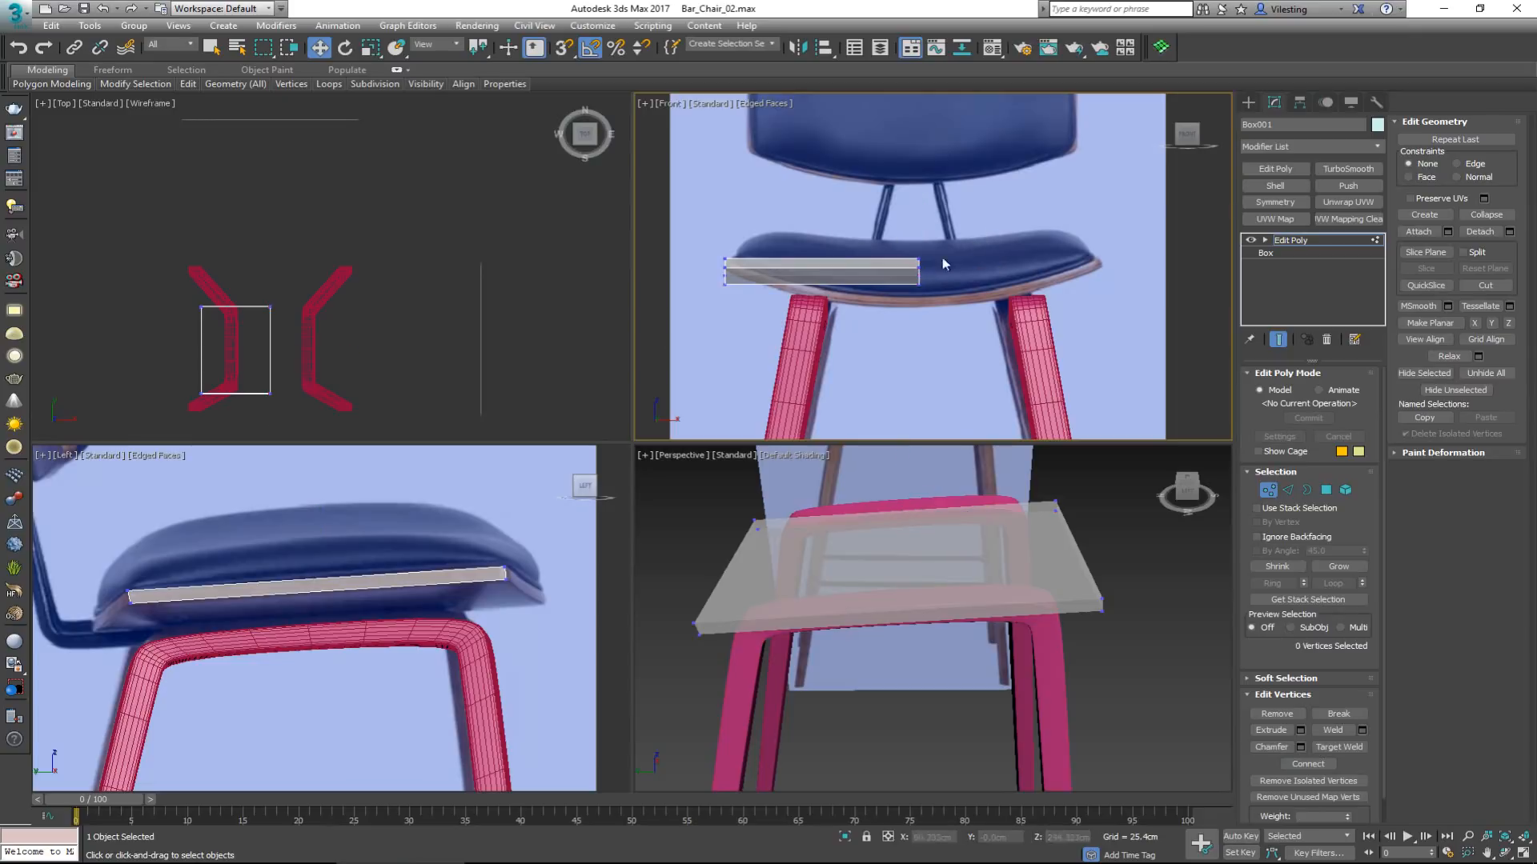
left_click_drag(904, 309, 905, 310)
left_click_drag(920, 223, 920, 244)
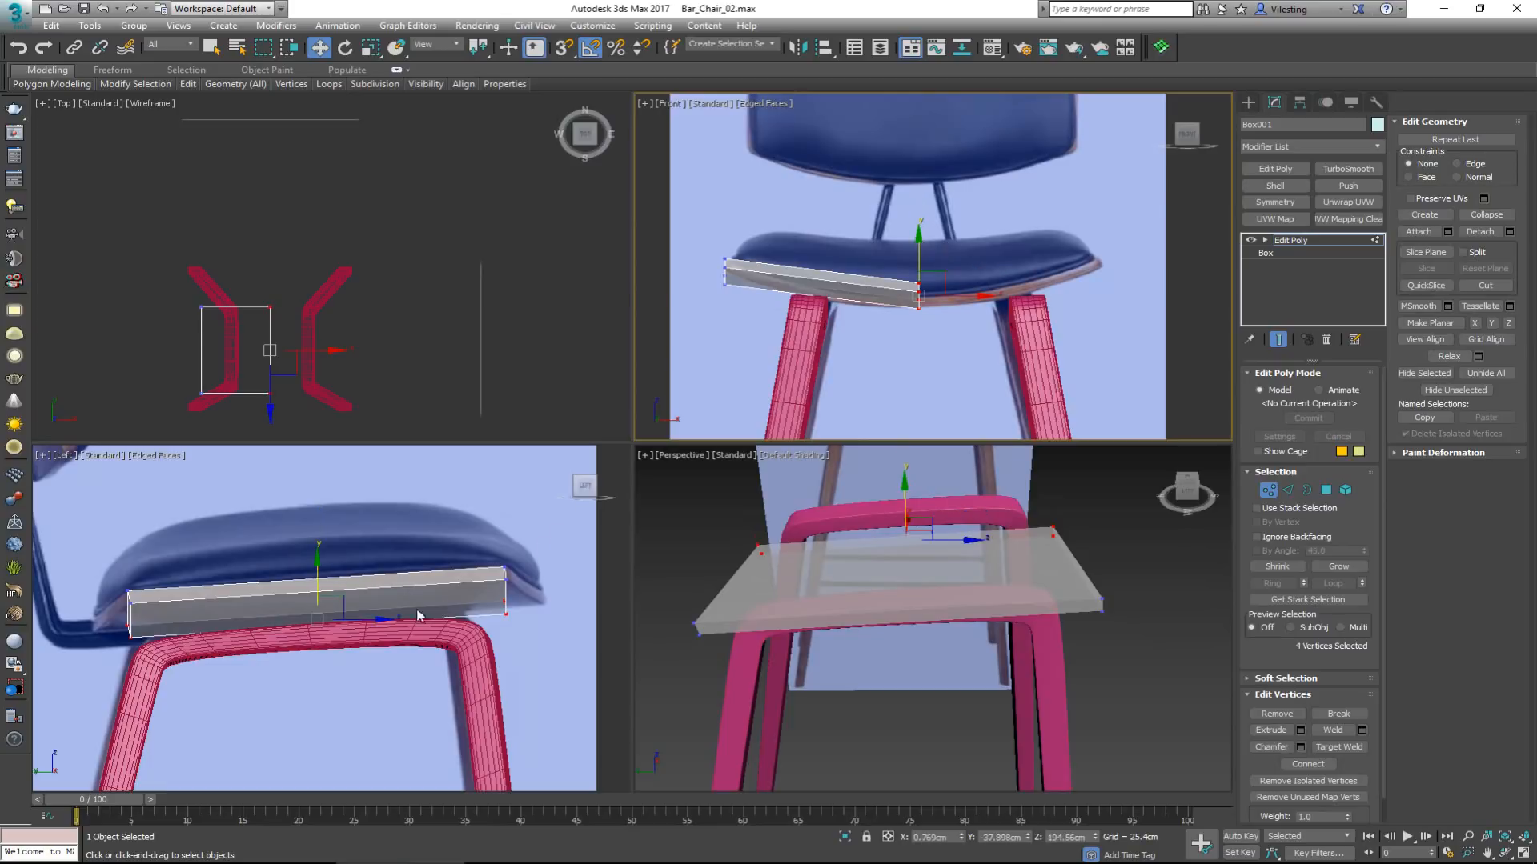
Move the front and rear pairs of centre-side vertices outward to the seat base's front and back tips in the Left view.
scroll(384, 615, "up", 2)
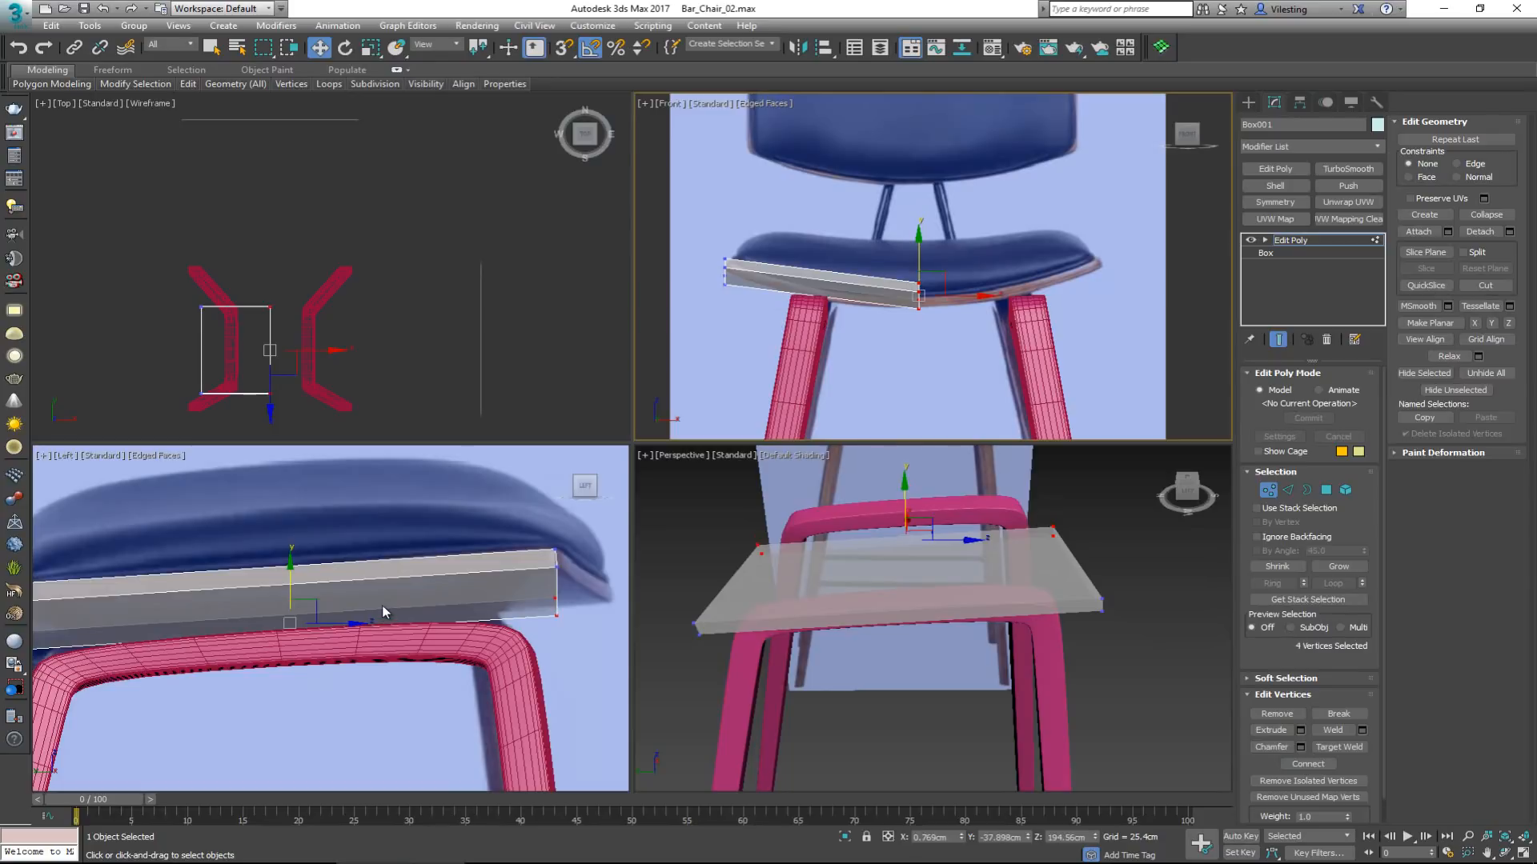
scroll(382, 605, "down", 2)
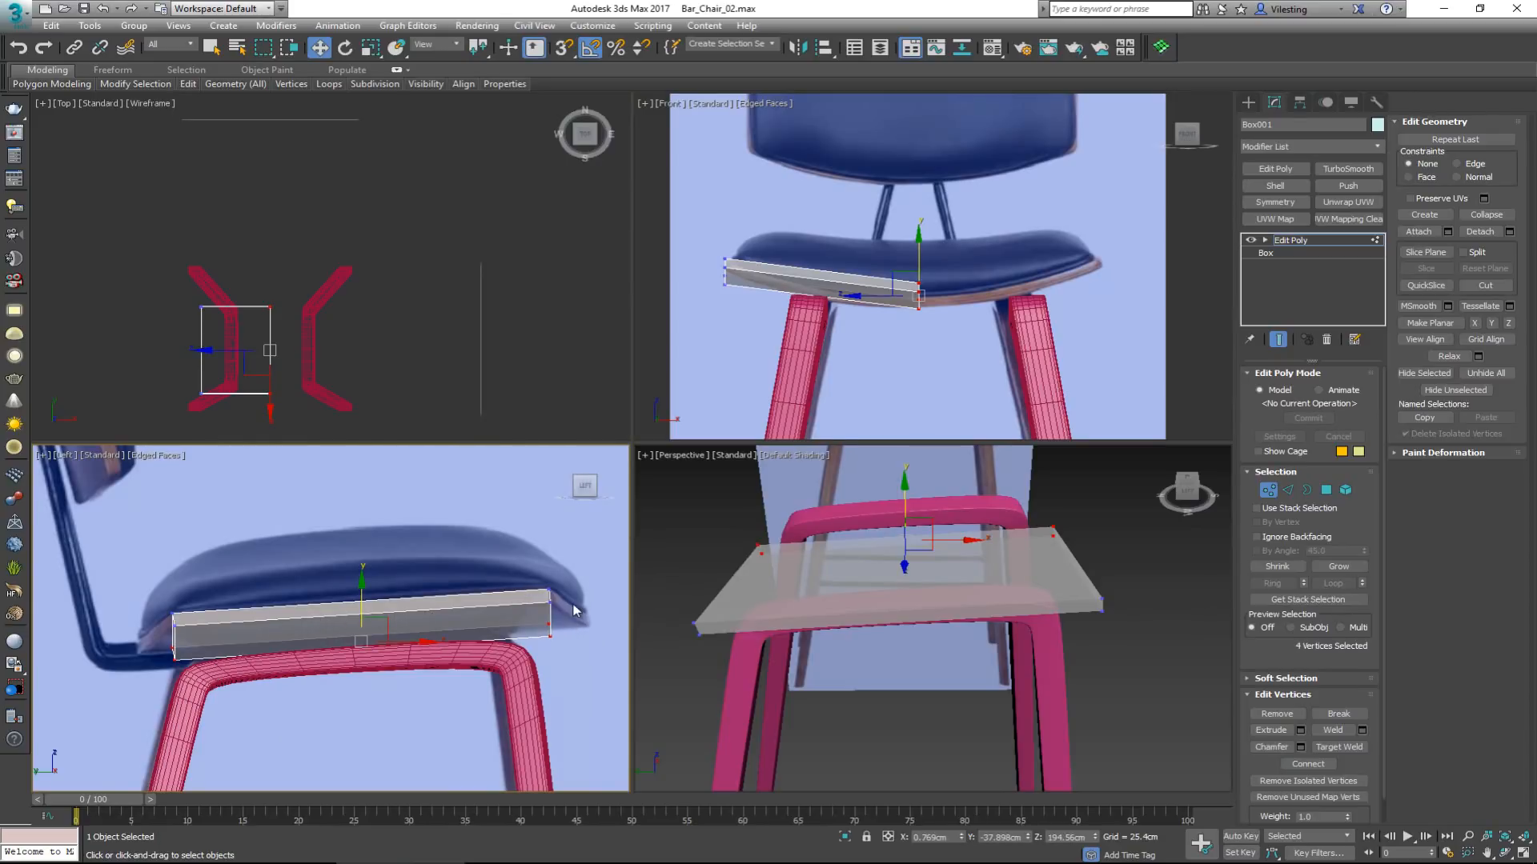
left_click_drag(543, 639, 593, 585)
left_click_drag(136, 675, 174, 633)
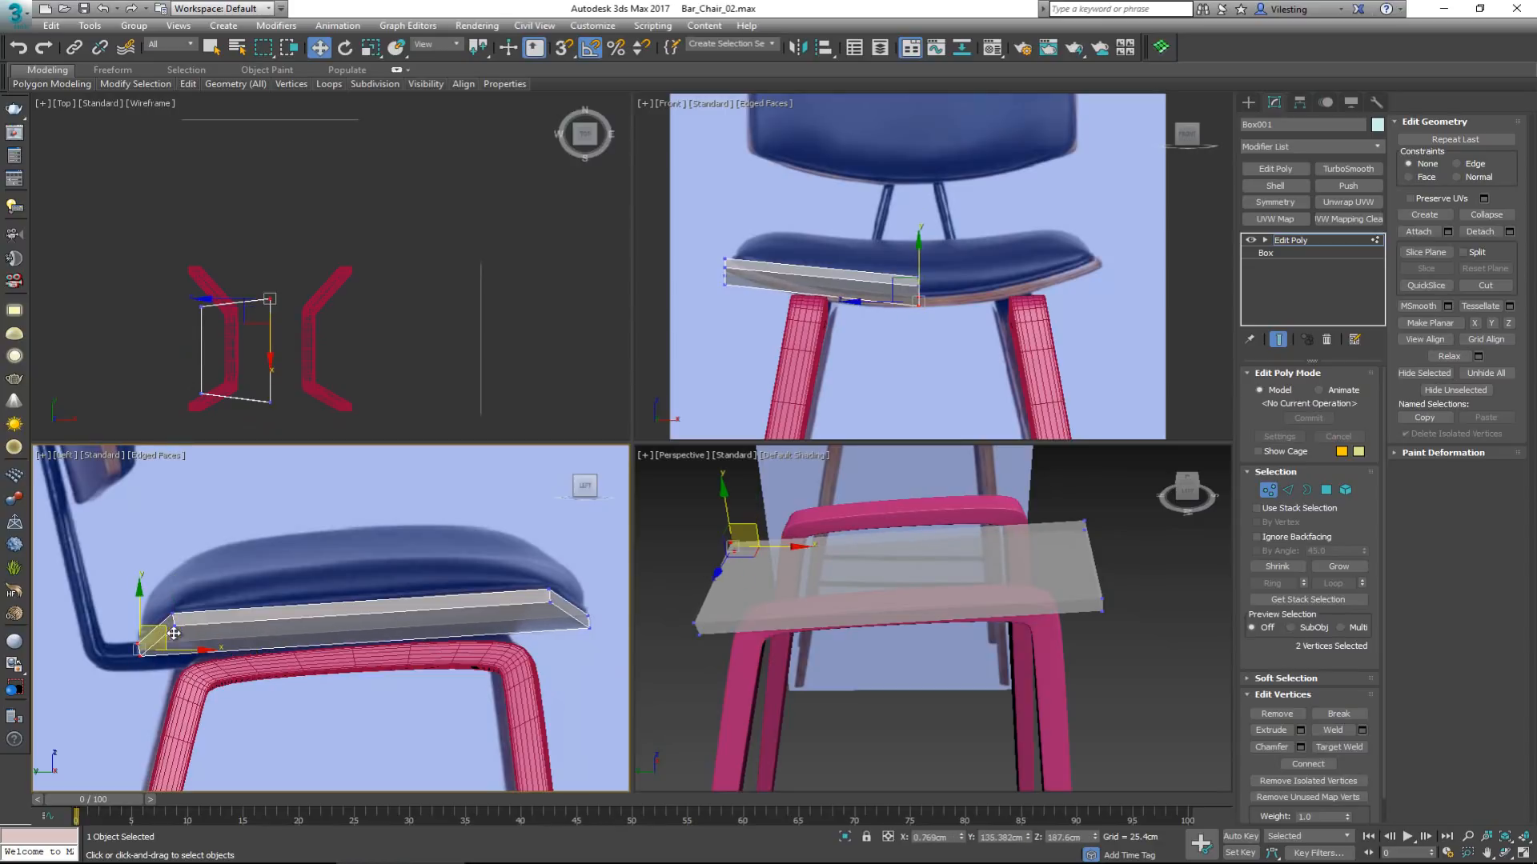
Try to reshape the seat base's left tip by moving two corner vertices in the Front view, and undo the moves.
scroll(835, 285, "up", 2)
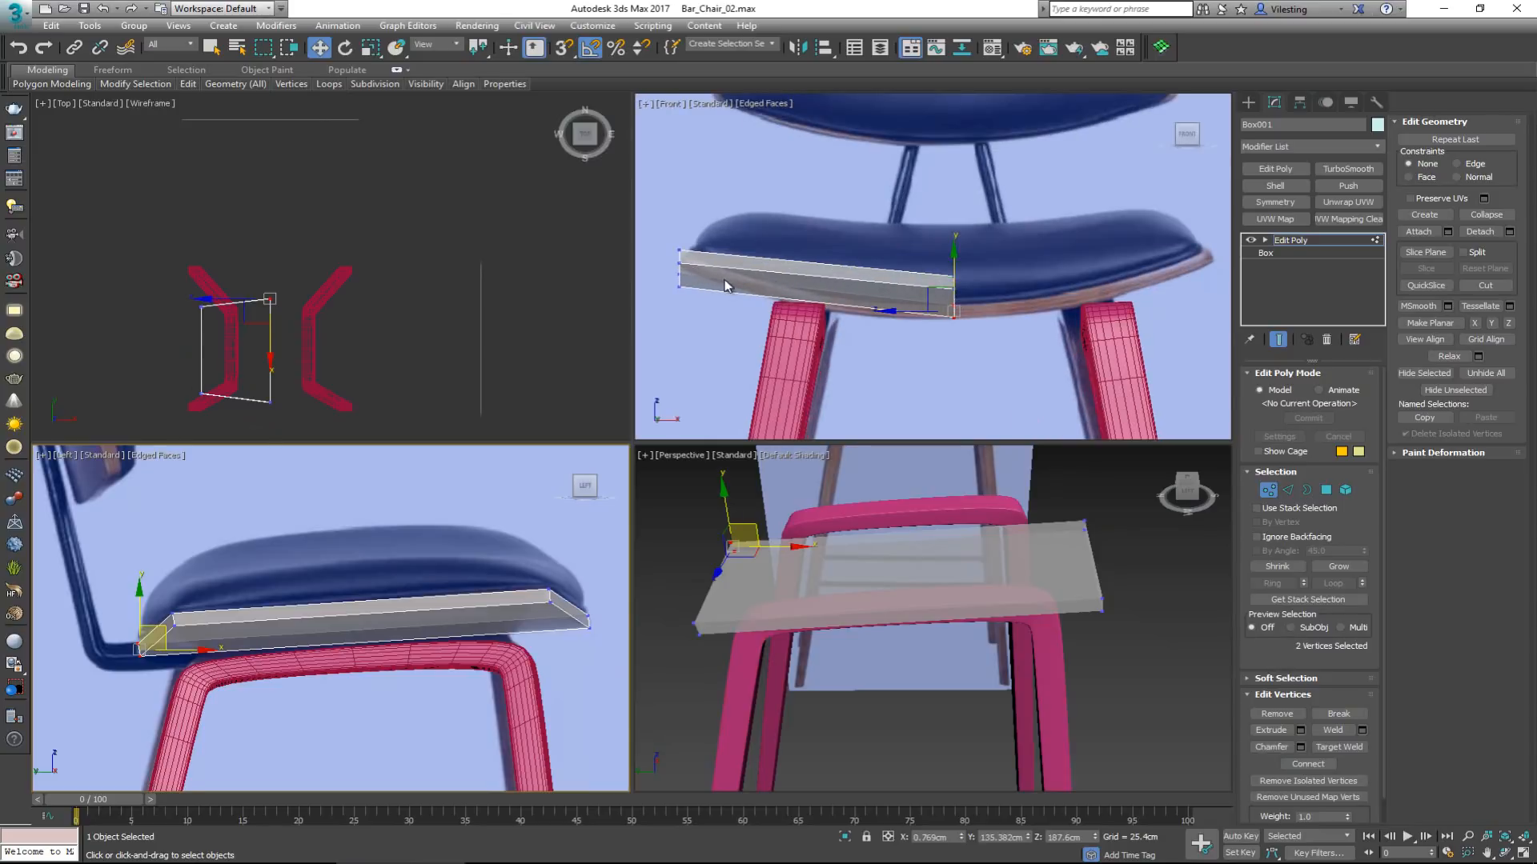
left_click(680, 261)
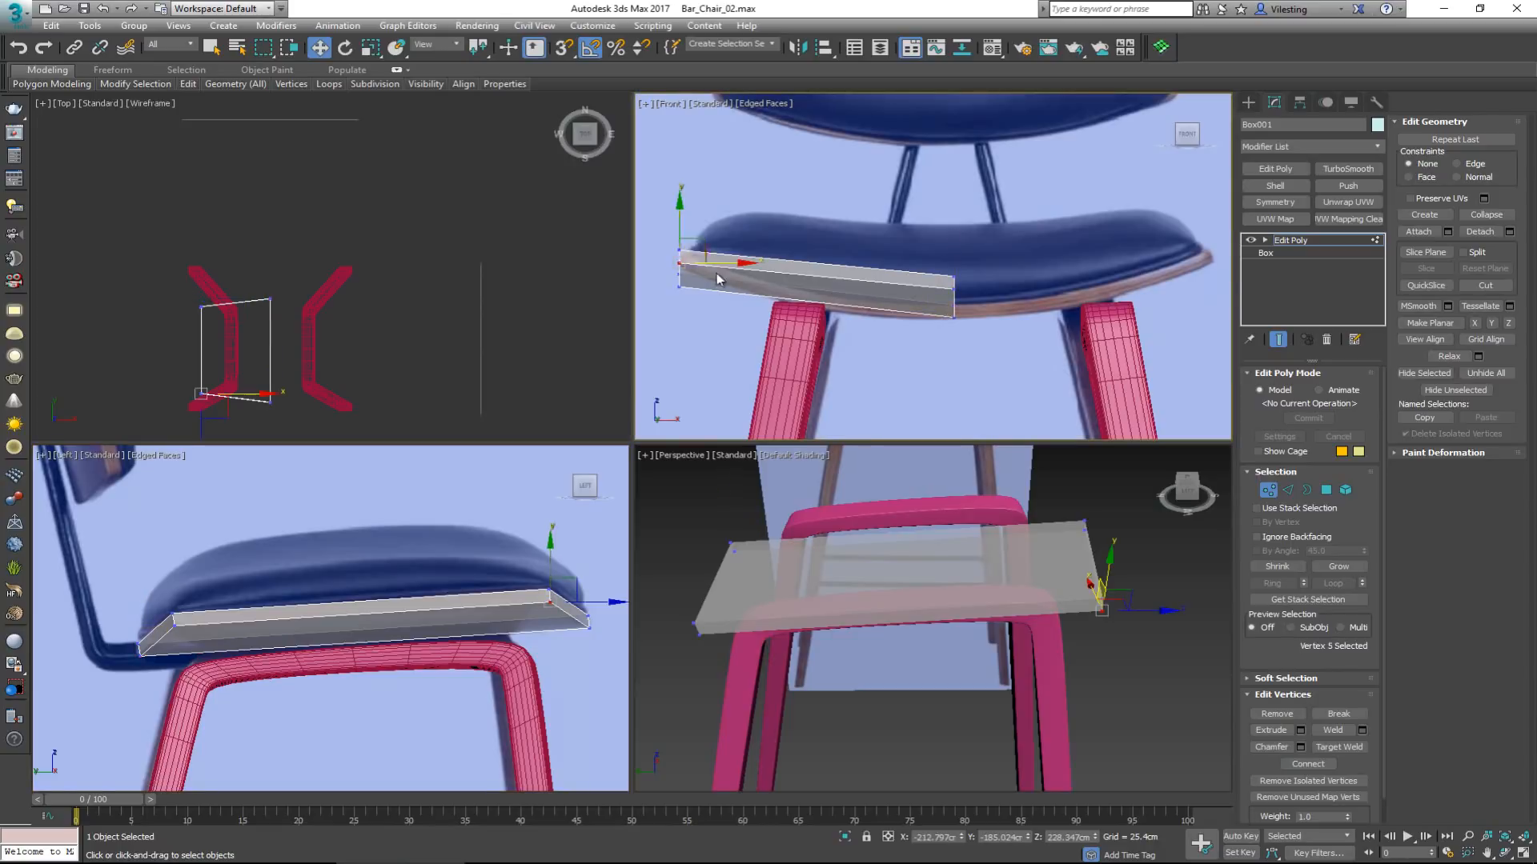
scroll(818, 296, "up", 3)
scroll(761, 295, "up", 5)
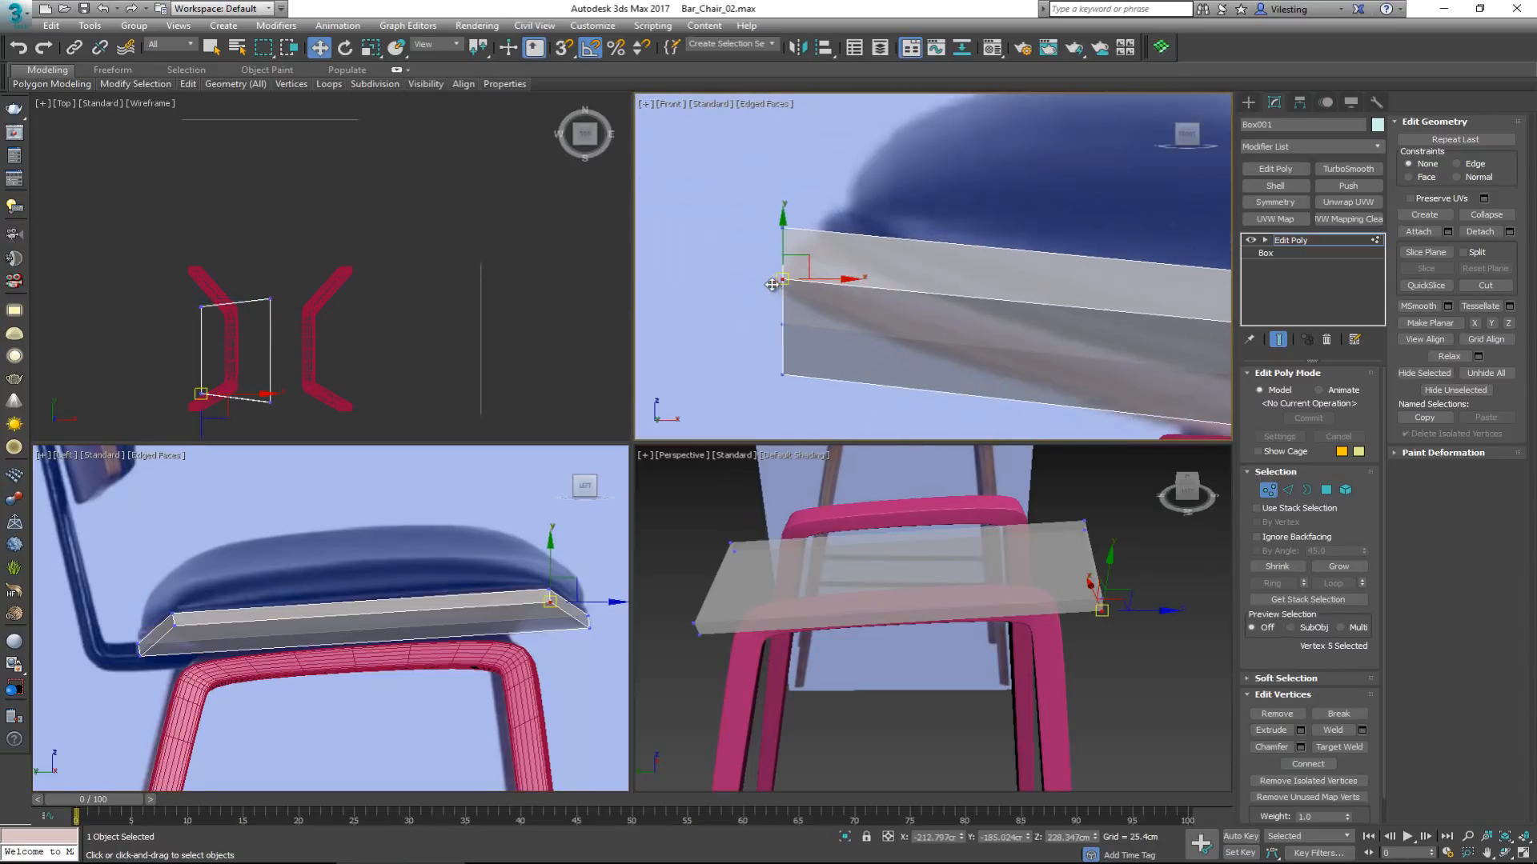
scroll(804, 302, "down", 2)
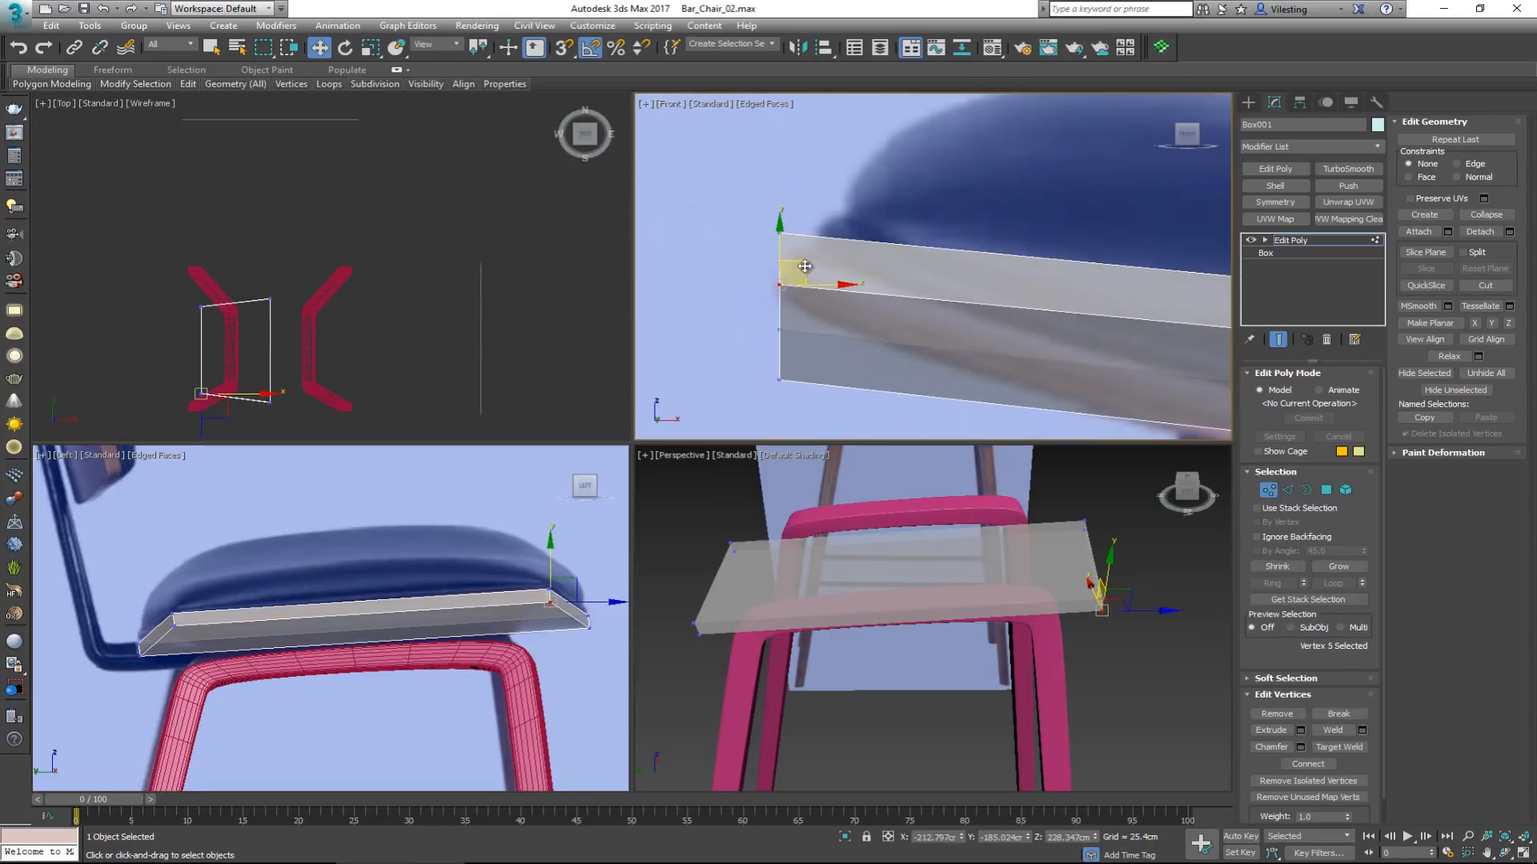
left_click_drag(808, 264, 823, 239)
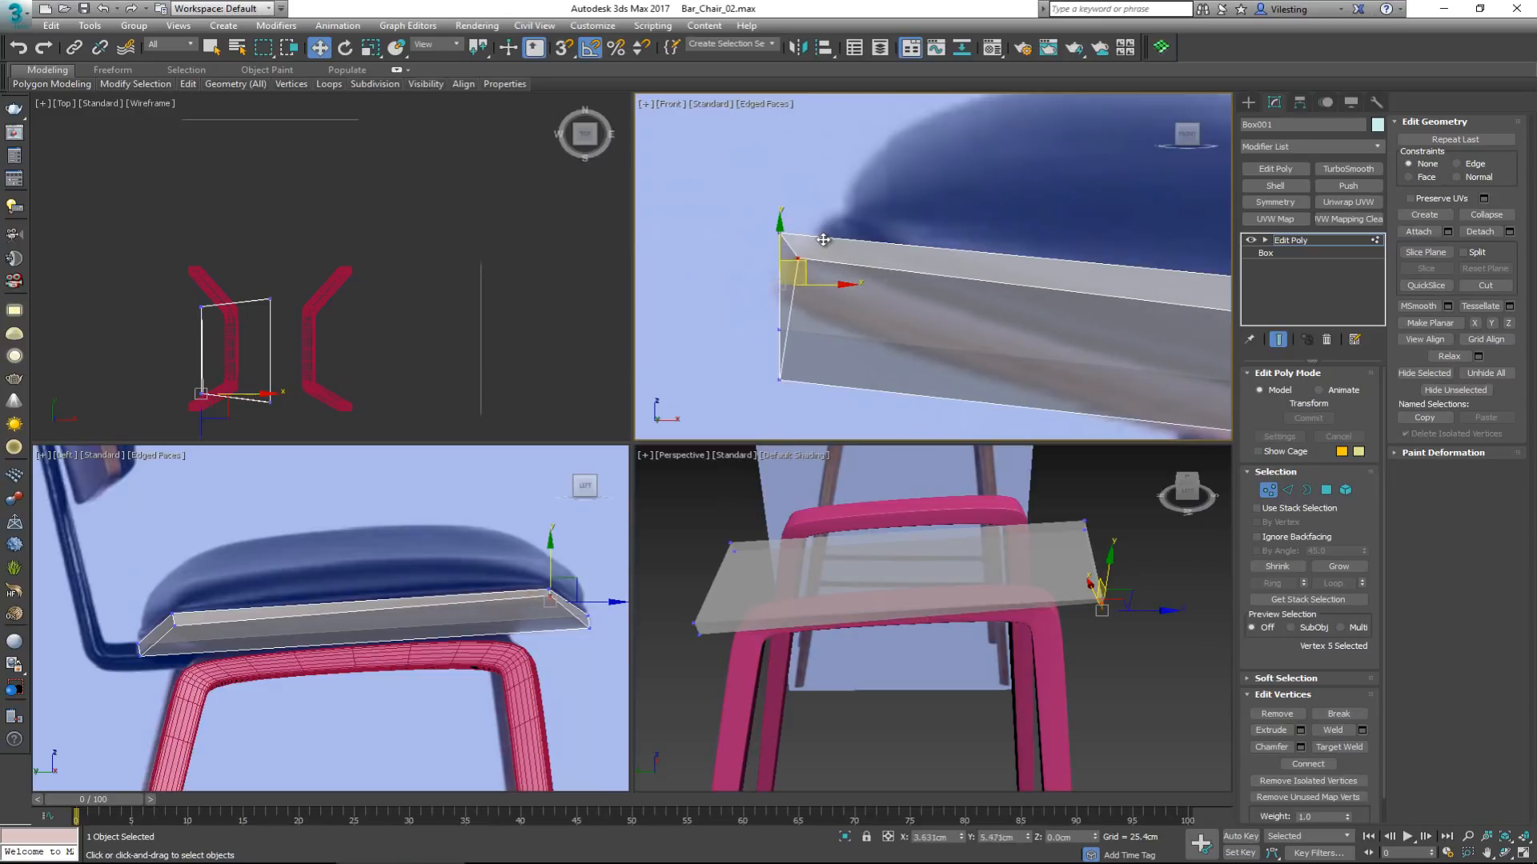
left_click(781, 378)
left_click_drag(804, 356, 810, 282)
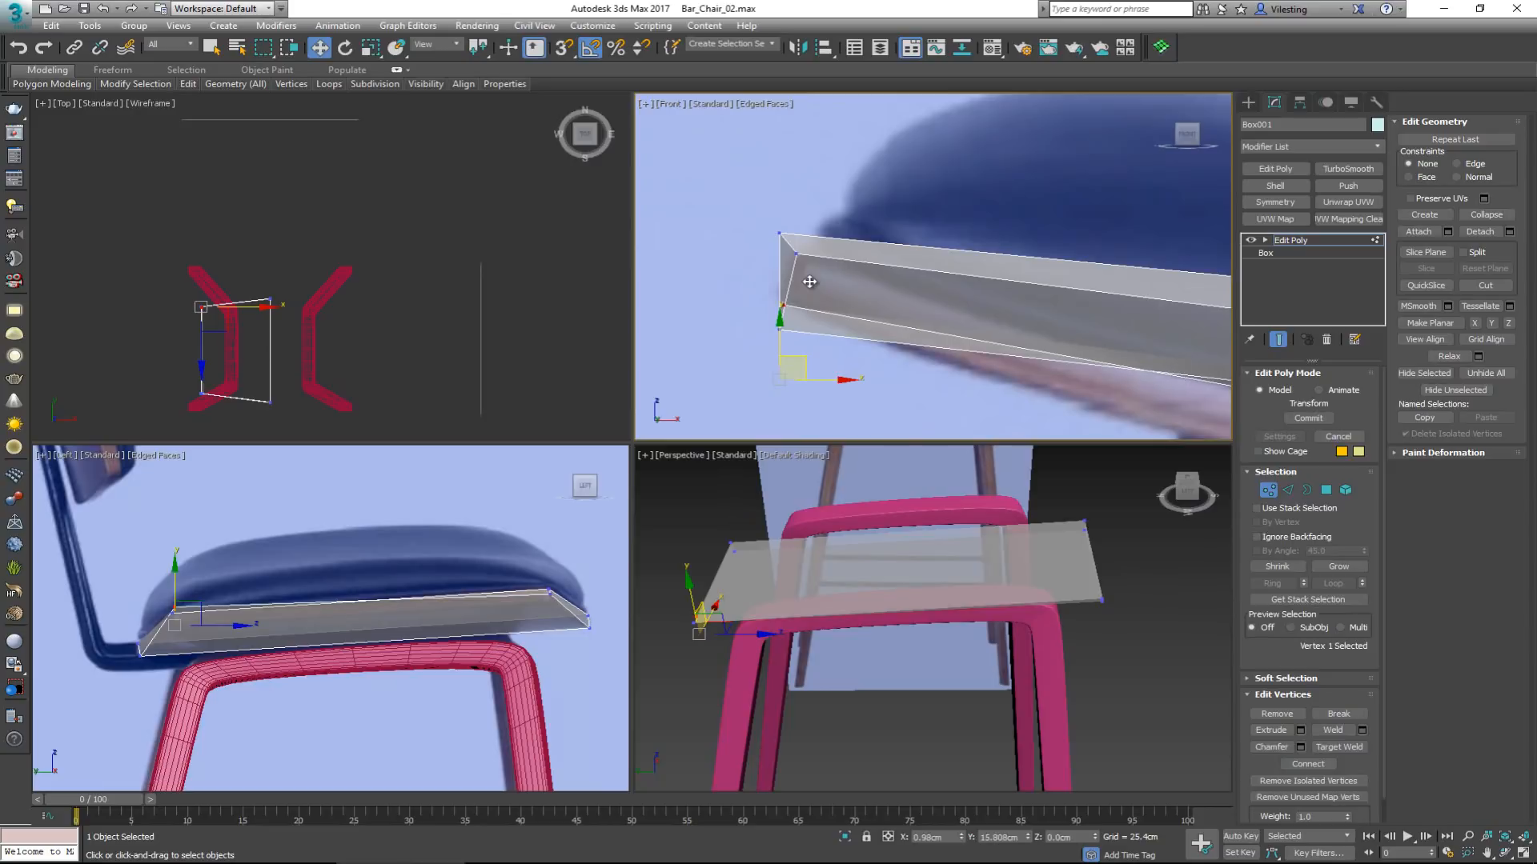
key("ctrl+z")
key("ctrl+z")
key("ctrl+z")
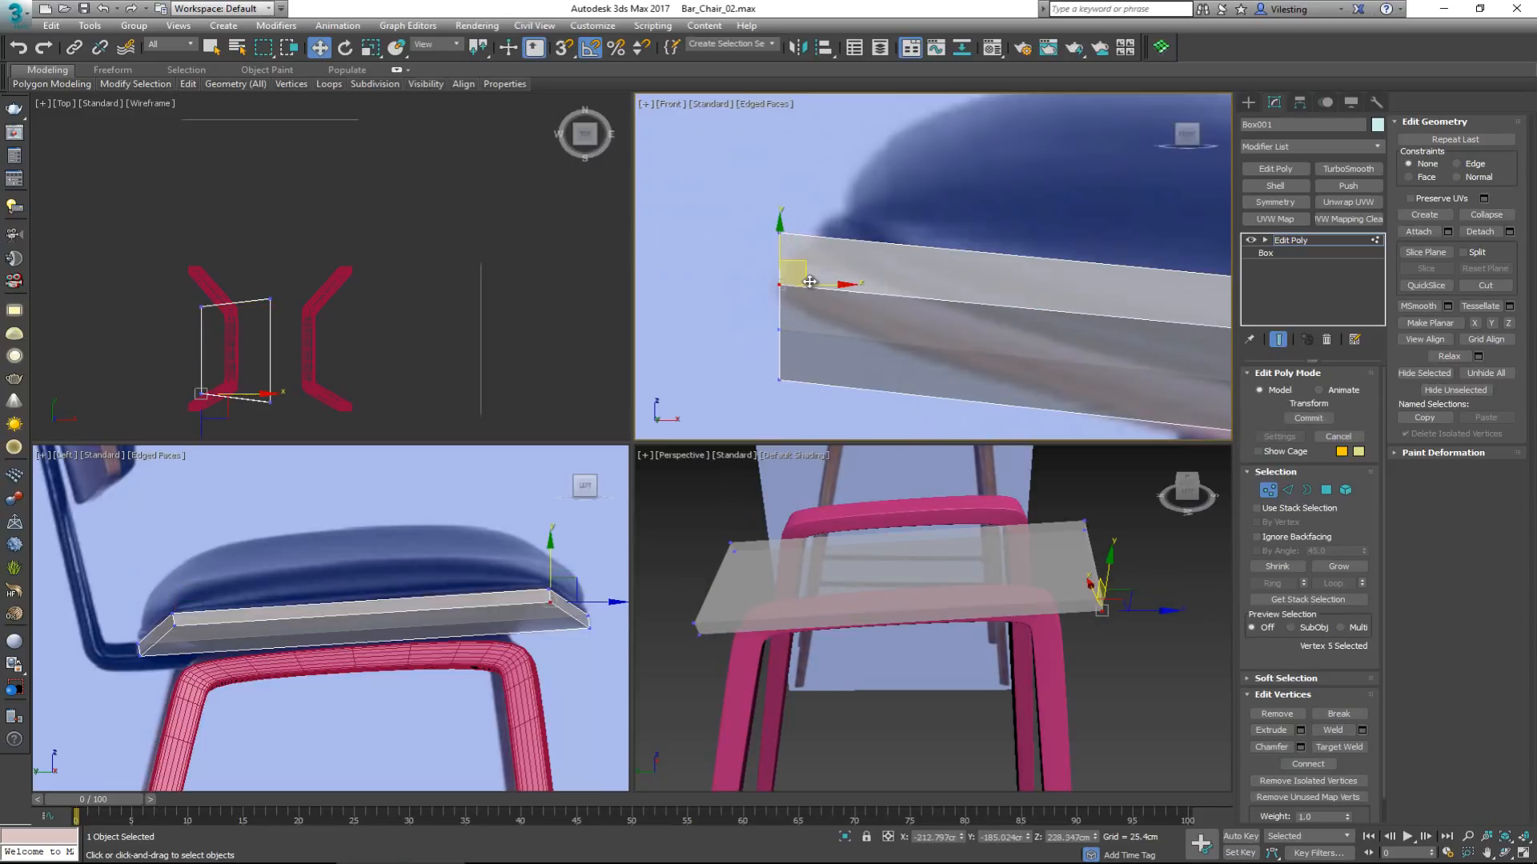
Move the upper and lower vertices of the left tip's front corner to the reference edge in the Front view.
left_click(550, 591, "ctrl")
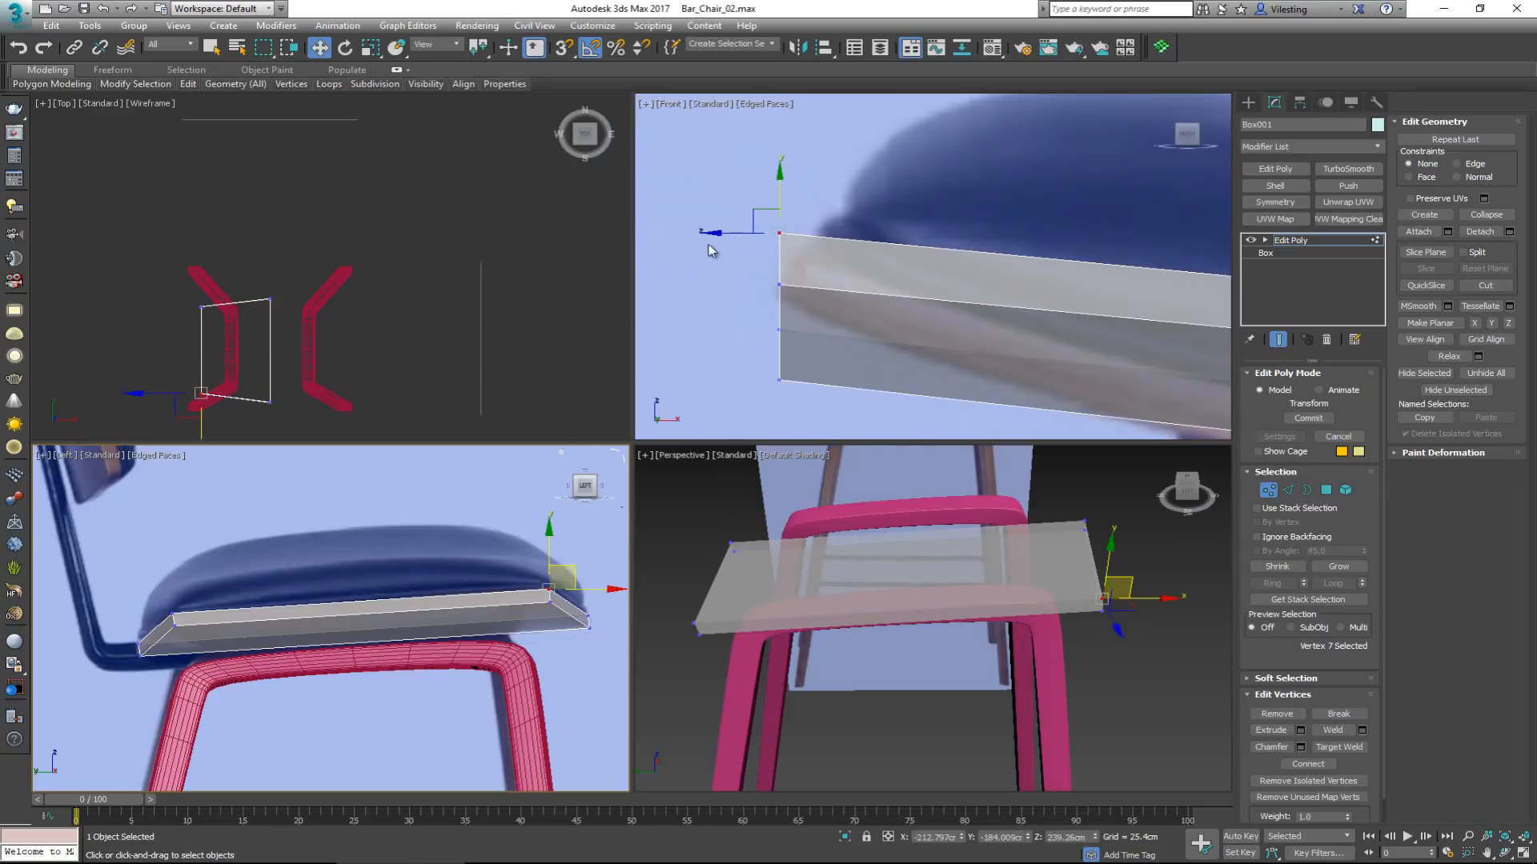
right_click(832, 236)
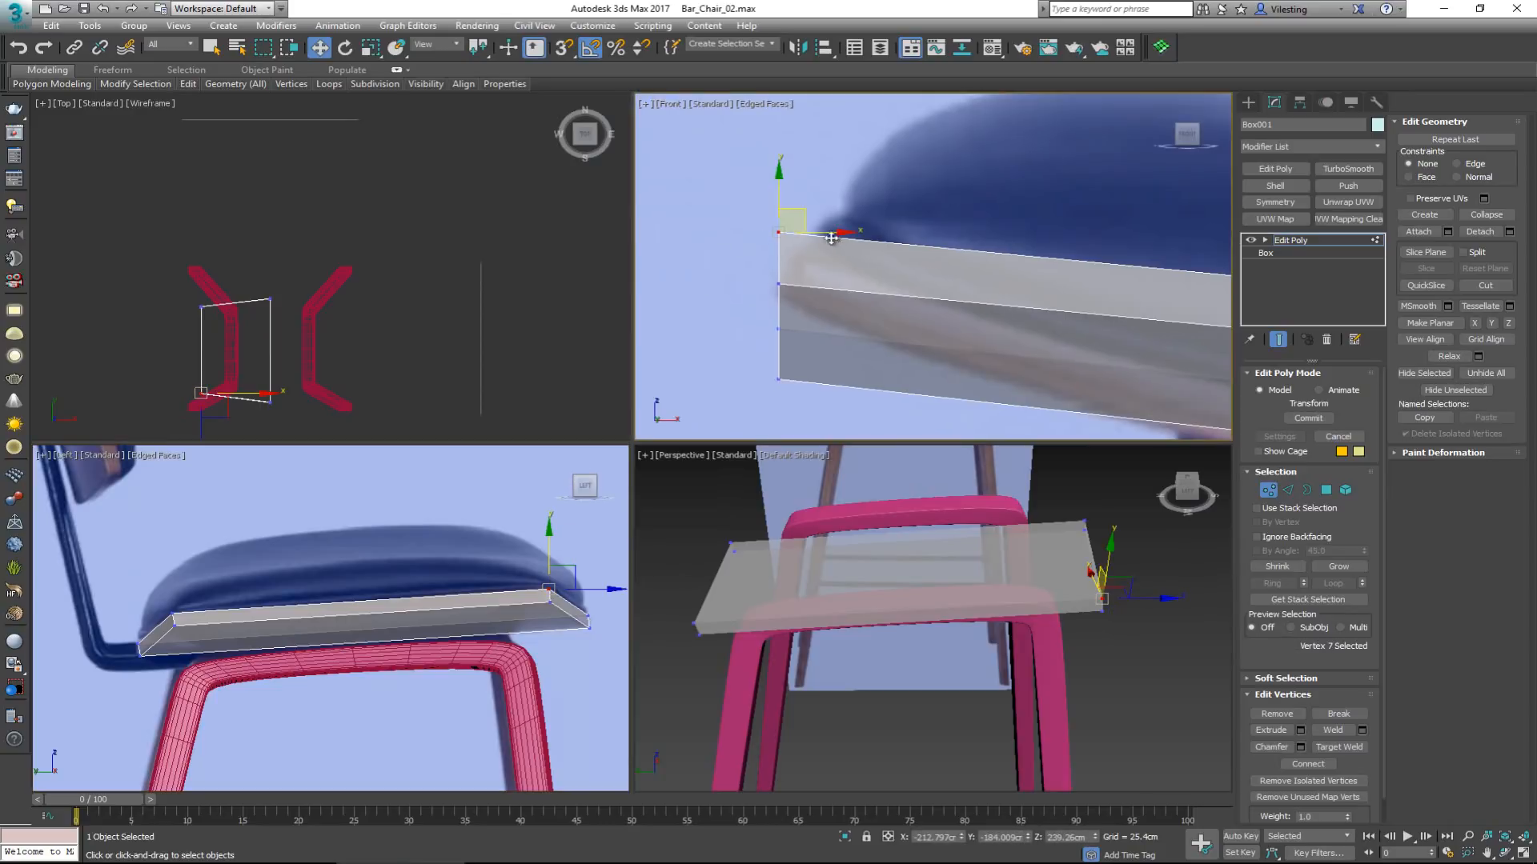
left_click_drag(807, 213, 836, 219)
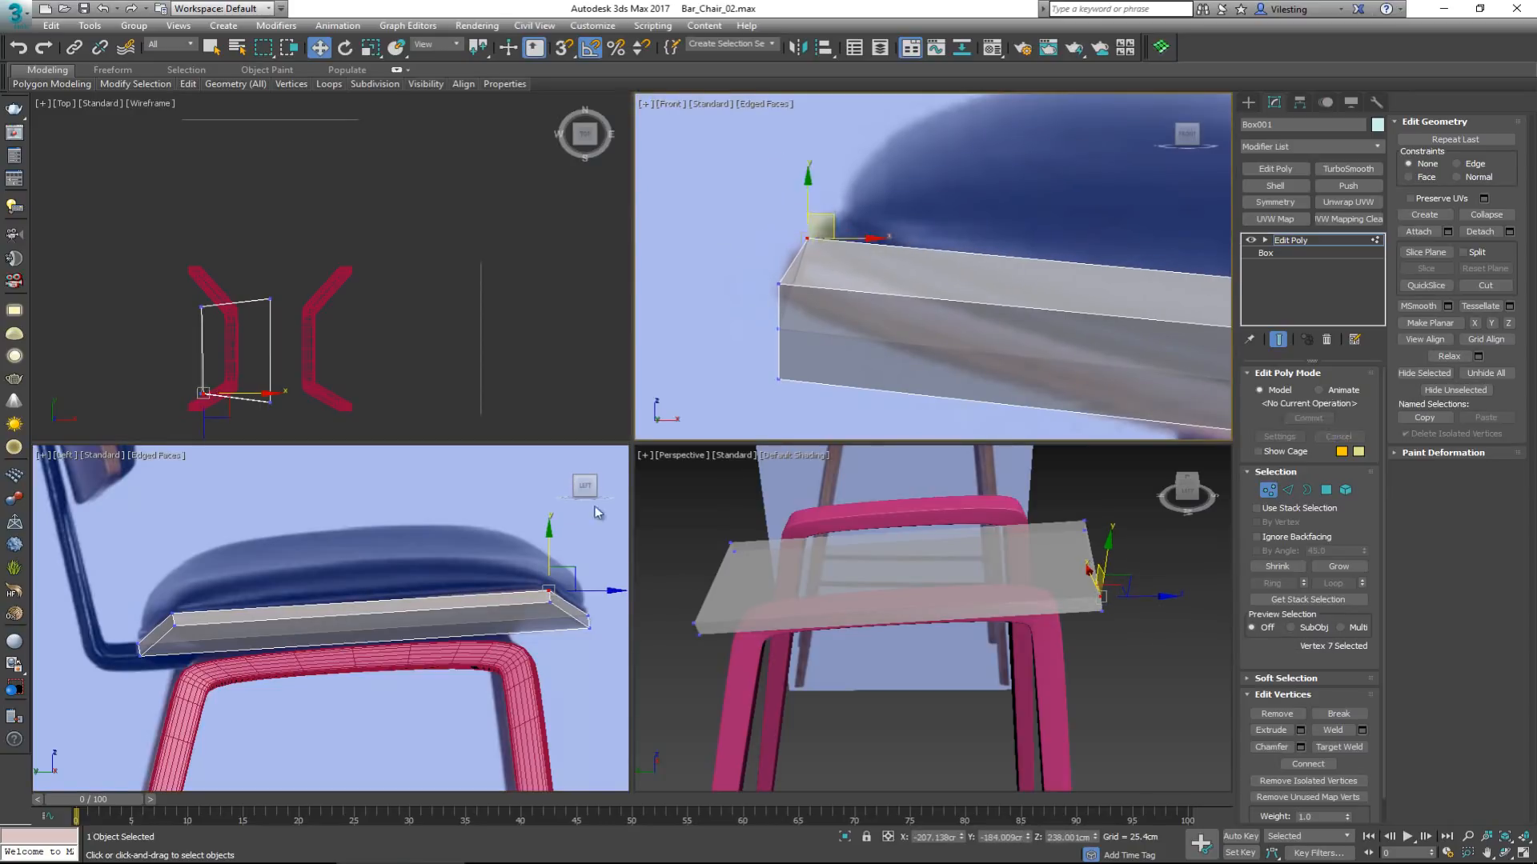
left_click(550, 603)
right_click(791, 287)
left_click_drag(793, 283, 811, 276)
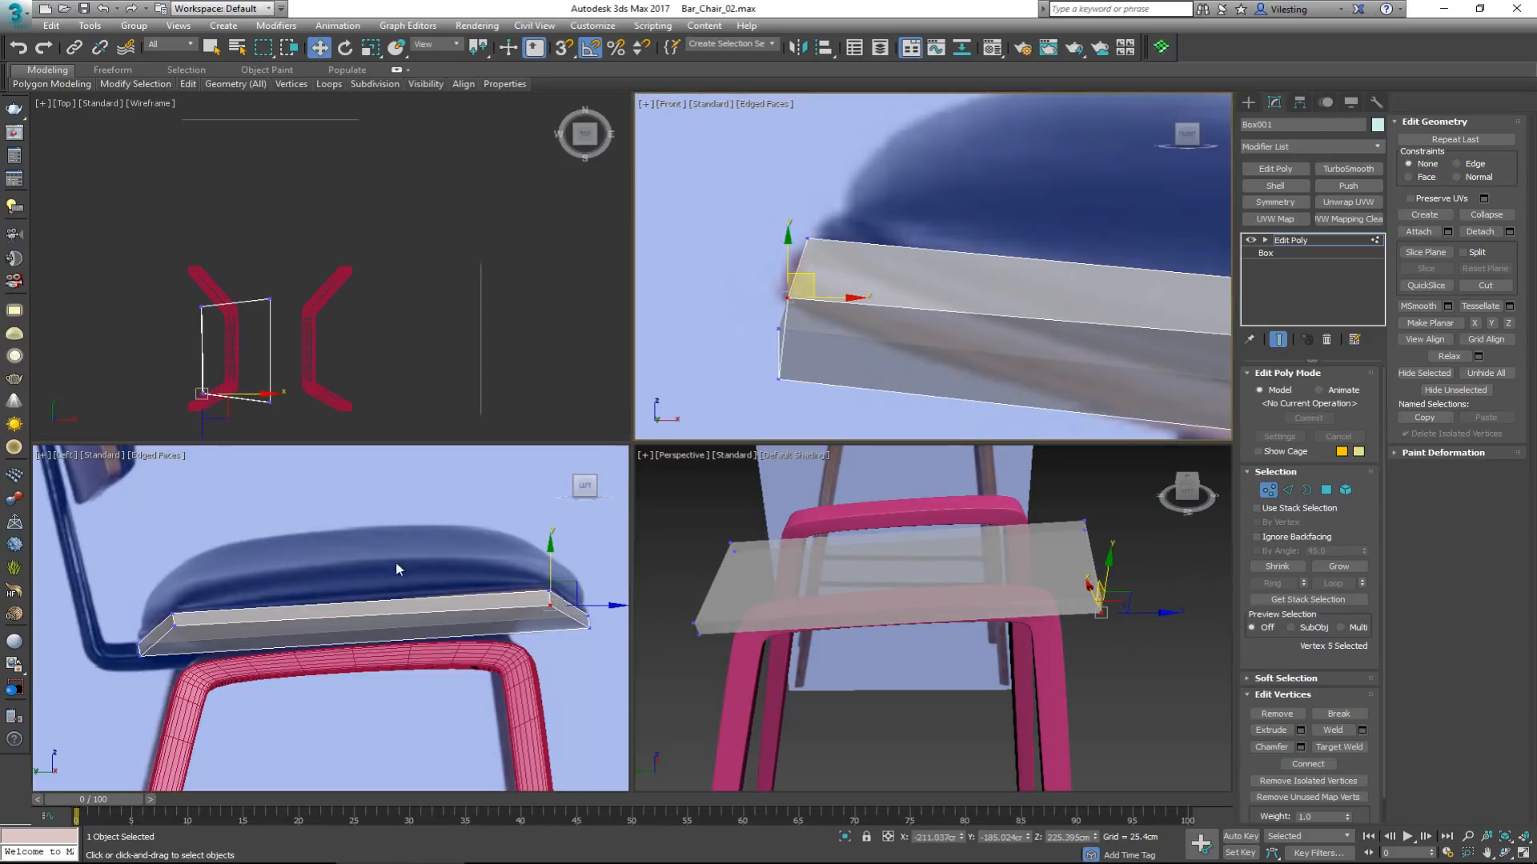
Raise the upper and lower vertices of the left tip's rear corner to match the wooden base's slope and thickness.
left_click(173, 618)
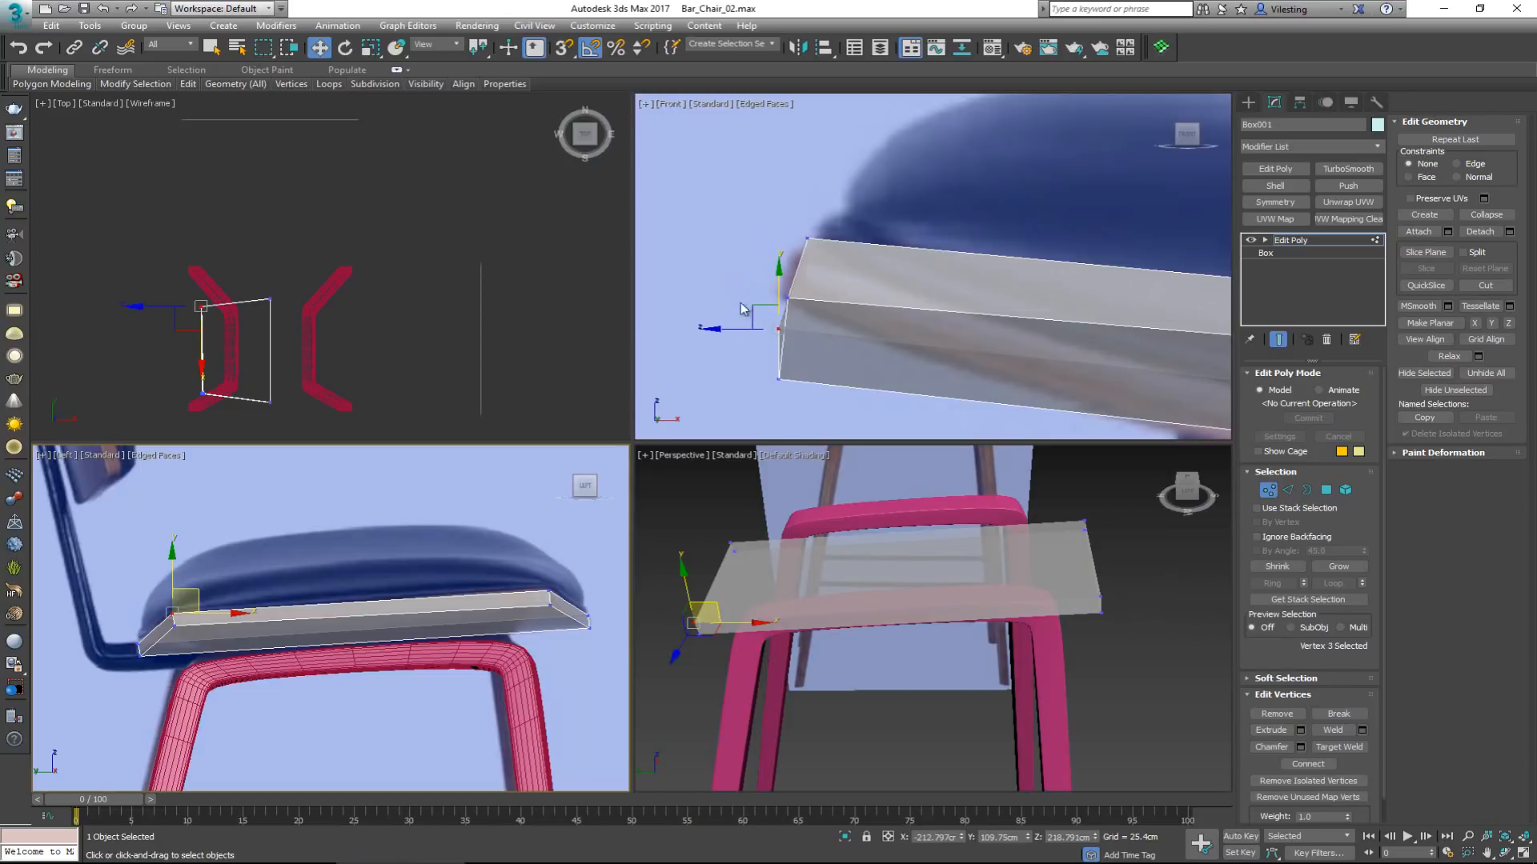
left_click(808, 300)
left_click_drag(805, 299, 810, 264)
left_click(176, 628)
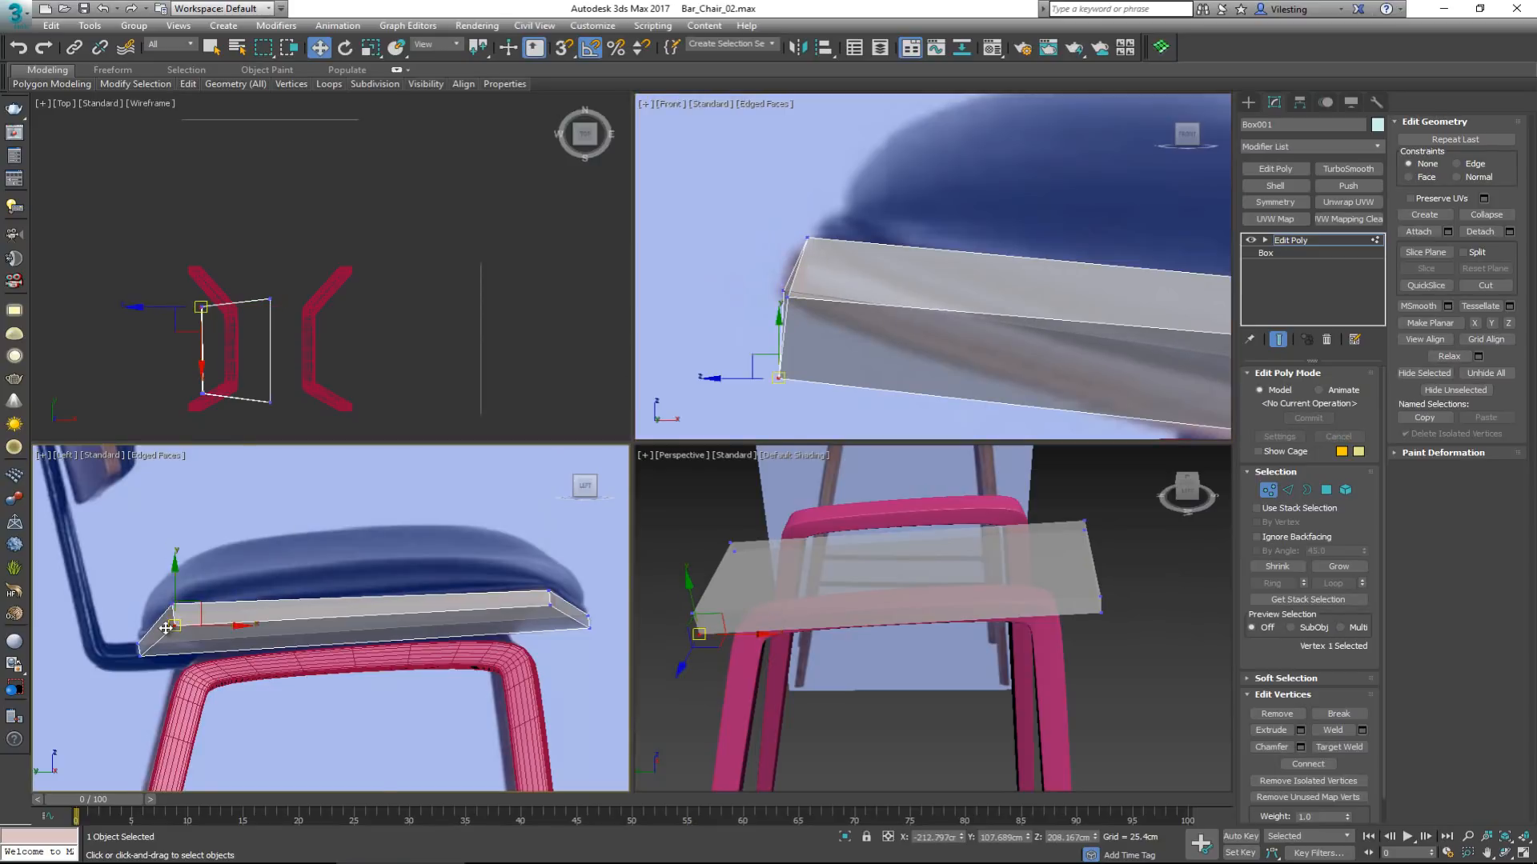
scroll(175, 628, "up", 5)
mouse_move(246, 591)
left_mouse_down()
mouse_move(233, 544)
mouse_move(238, 566)
left_mouse_up()
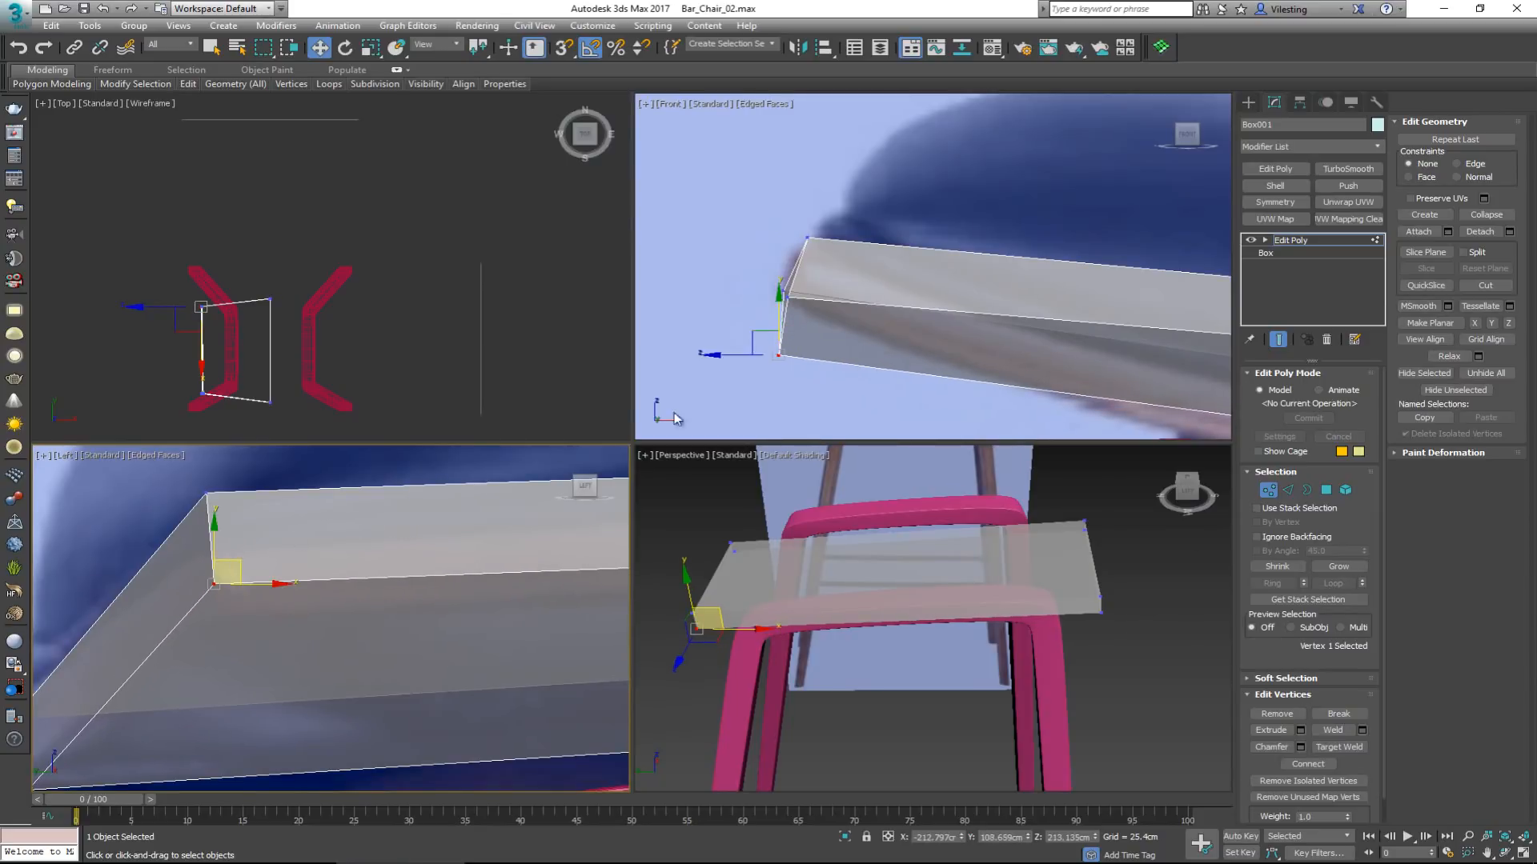
Turn off the see-through display of the seat base and inspect its shape in the Perspective view.
middle_click_drag(884, 570, 878, 572, "alt")
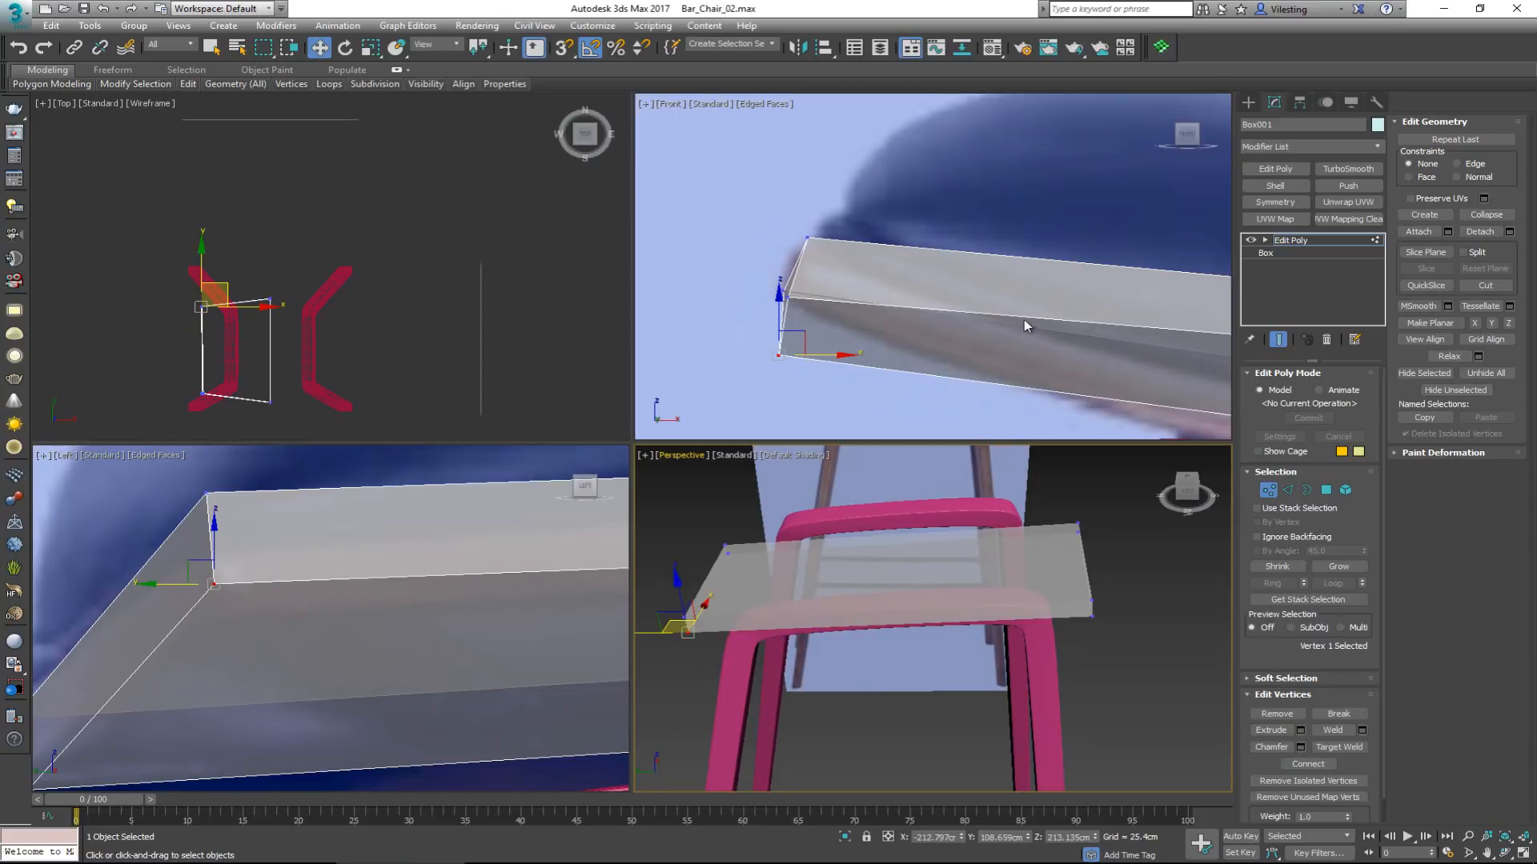
scroll(927, 279, "down", 5)
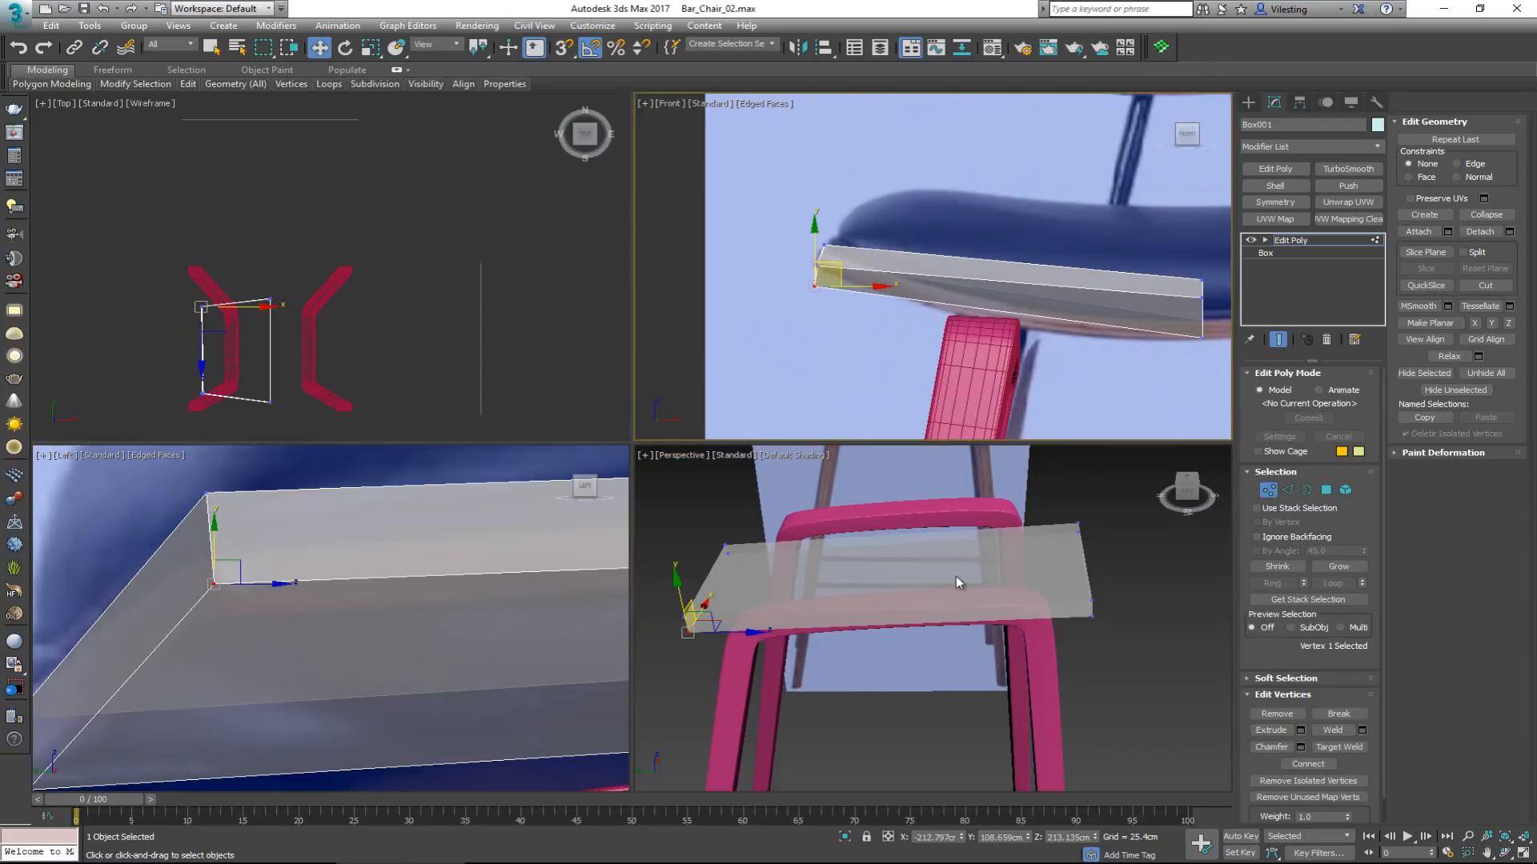
key("alt+x")
middle_click_drag(964, 539, 927, 544, "alt")
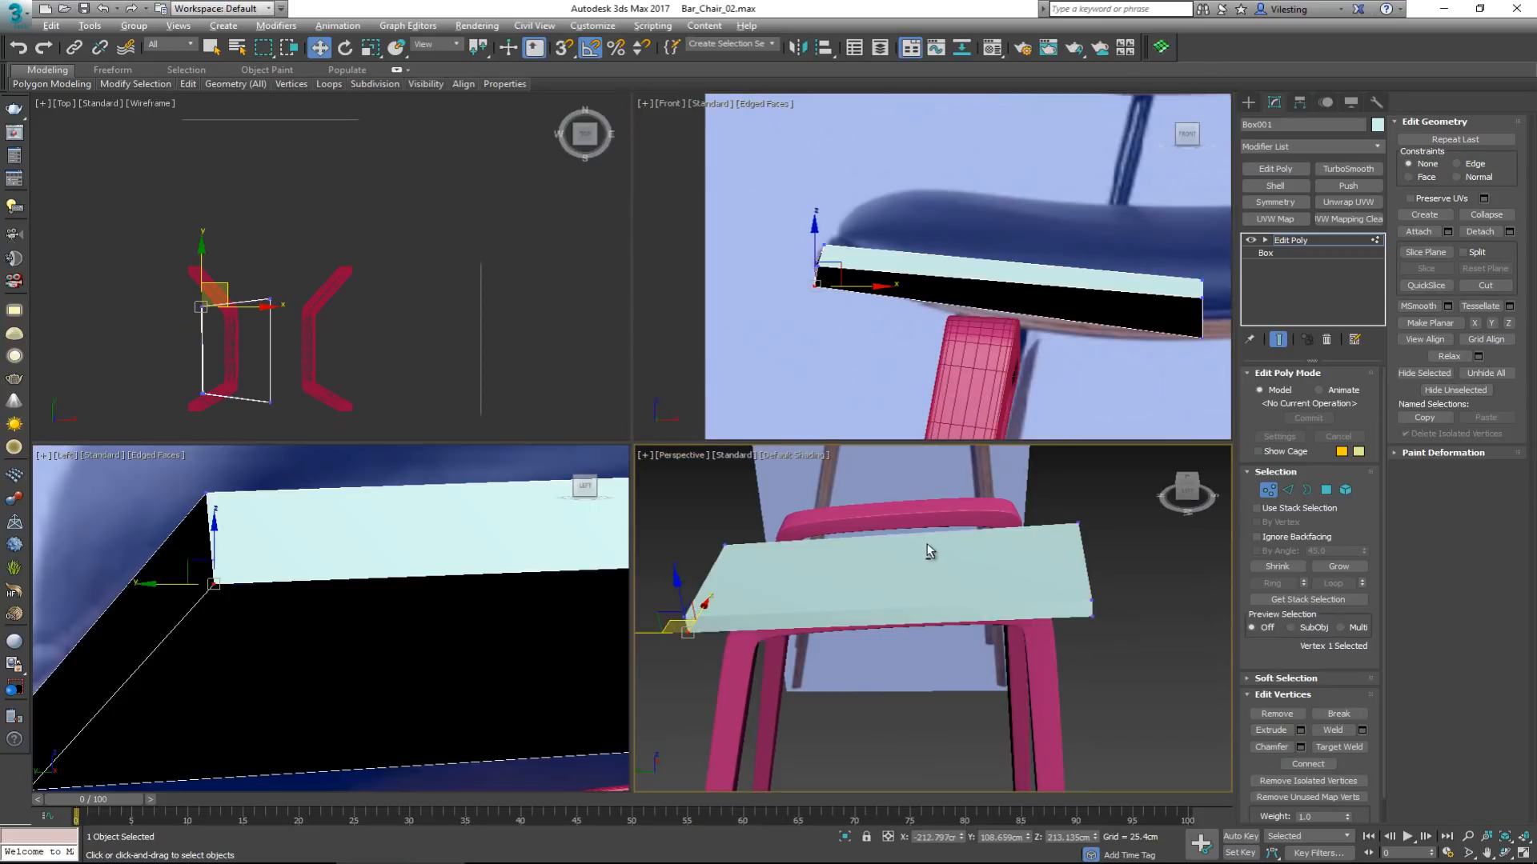
key("alt+w")
middle_click_drag(741, 423, 706, 355, "alt")
scroll(706, 351, "down", 3)
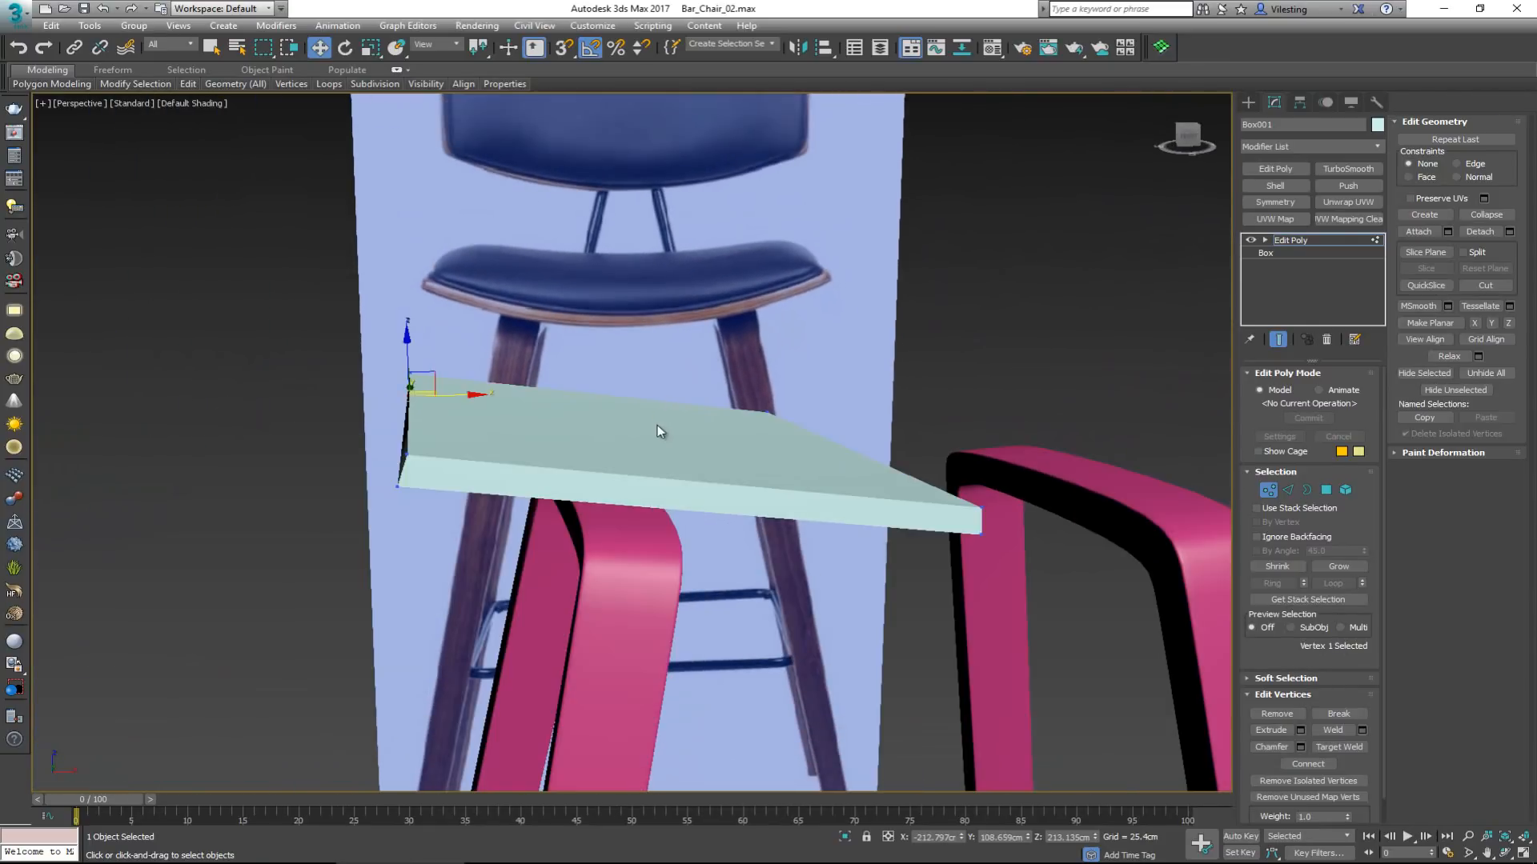
Try inserting an edge loop from front to back across the middle of the seat base, and undo it.
key("alt+1")
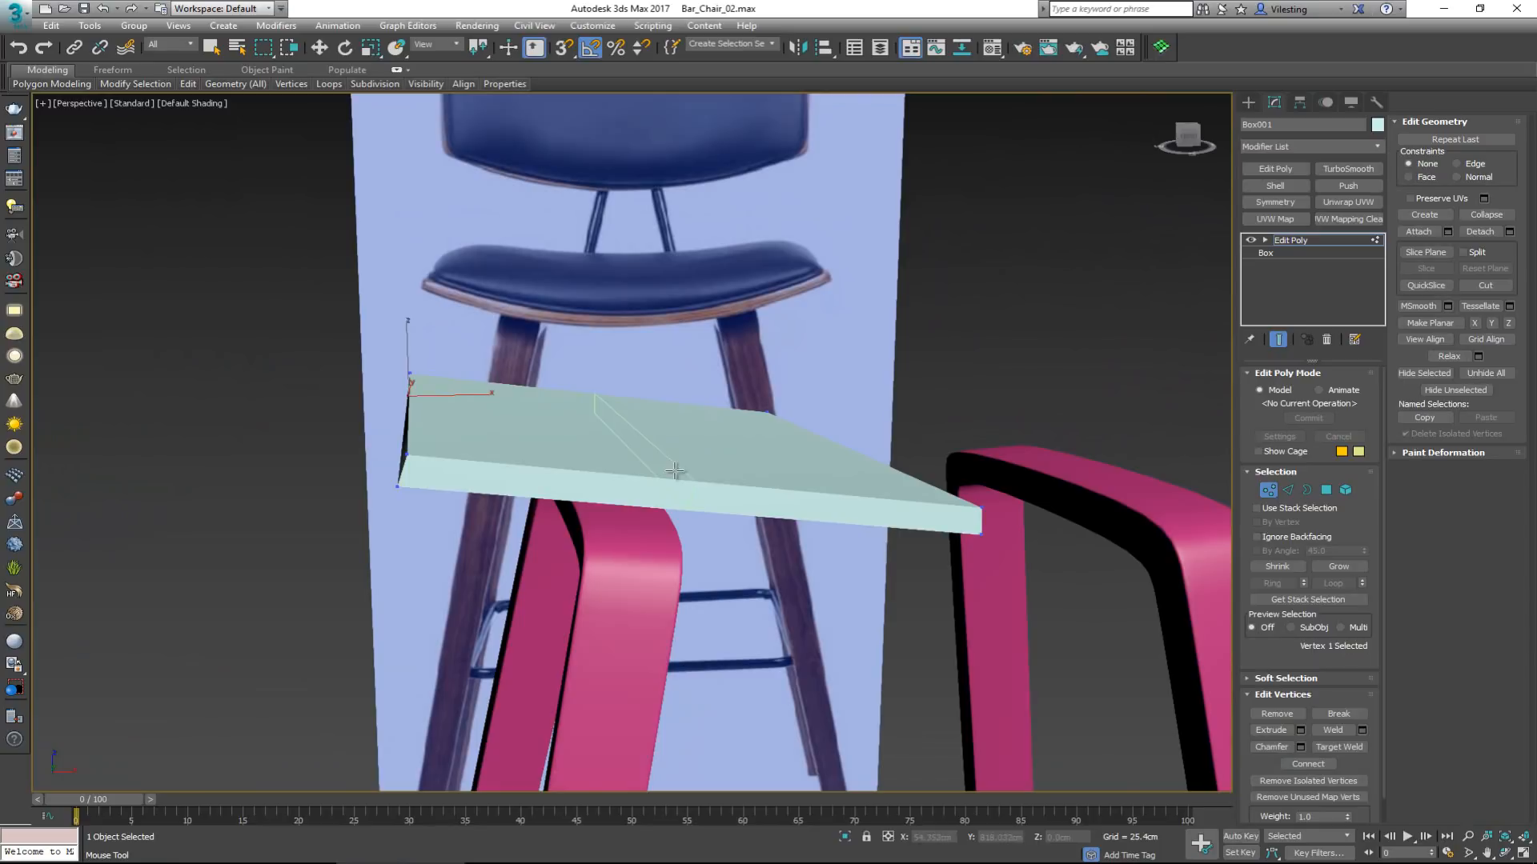
left_click(675, 470)
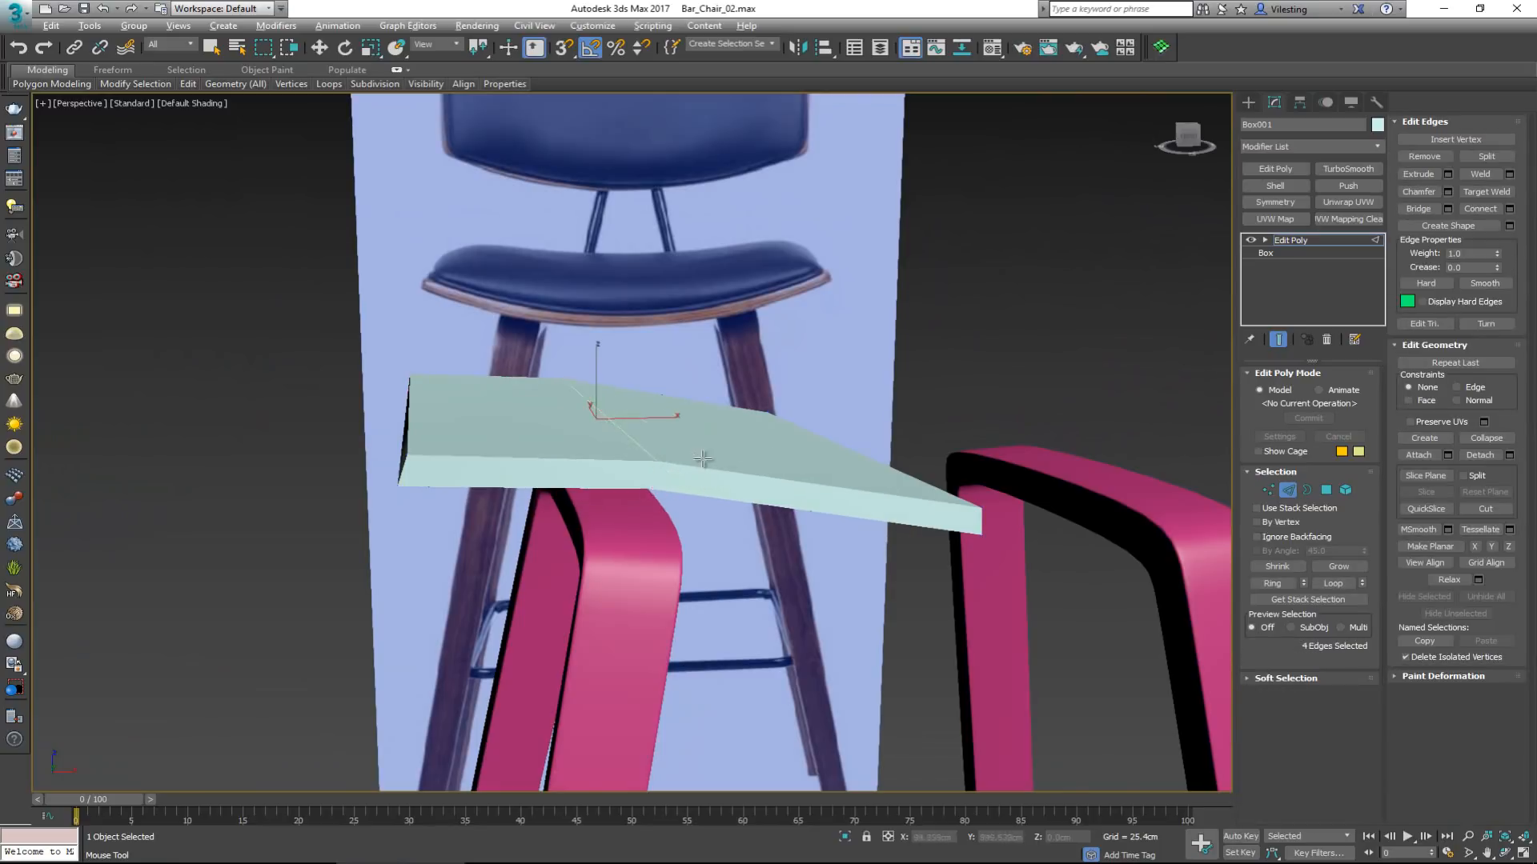
middle_click_drag(704, 490, 696, 456, "alt")
key("alt+w")
right_click(958, 301)
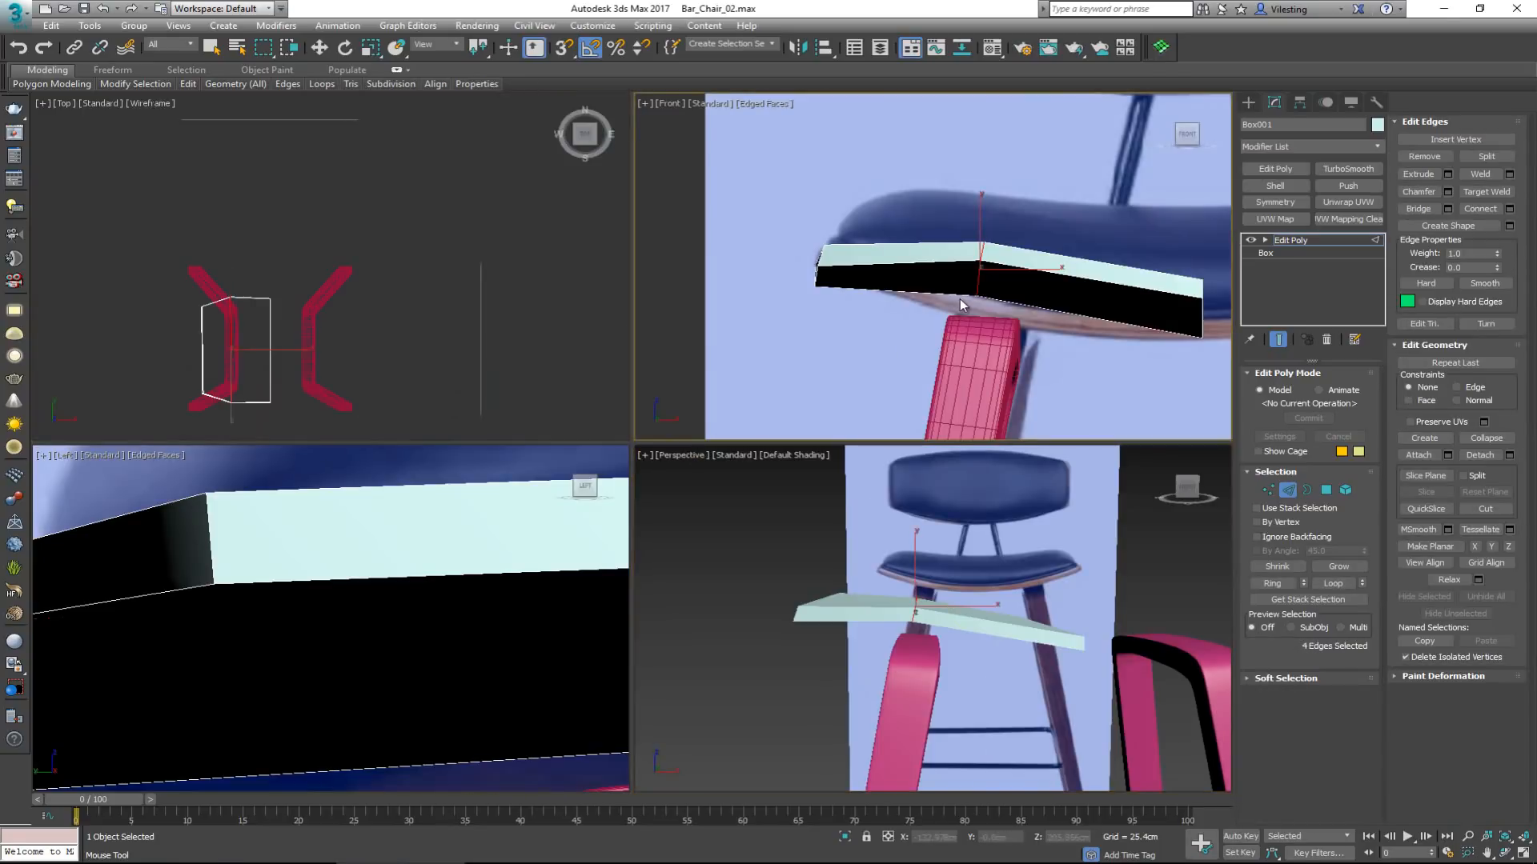
right_click(957, 300)
key("alt+w")
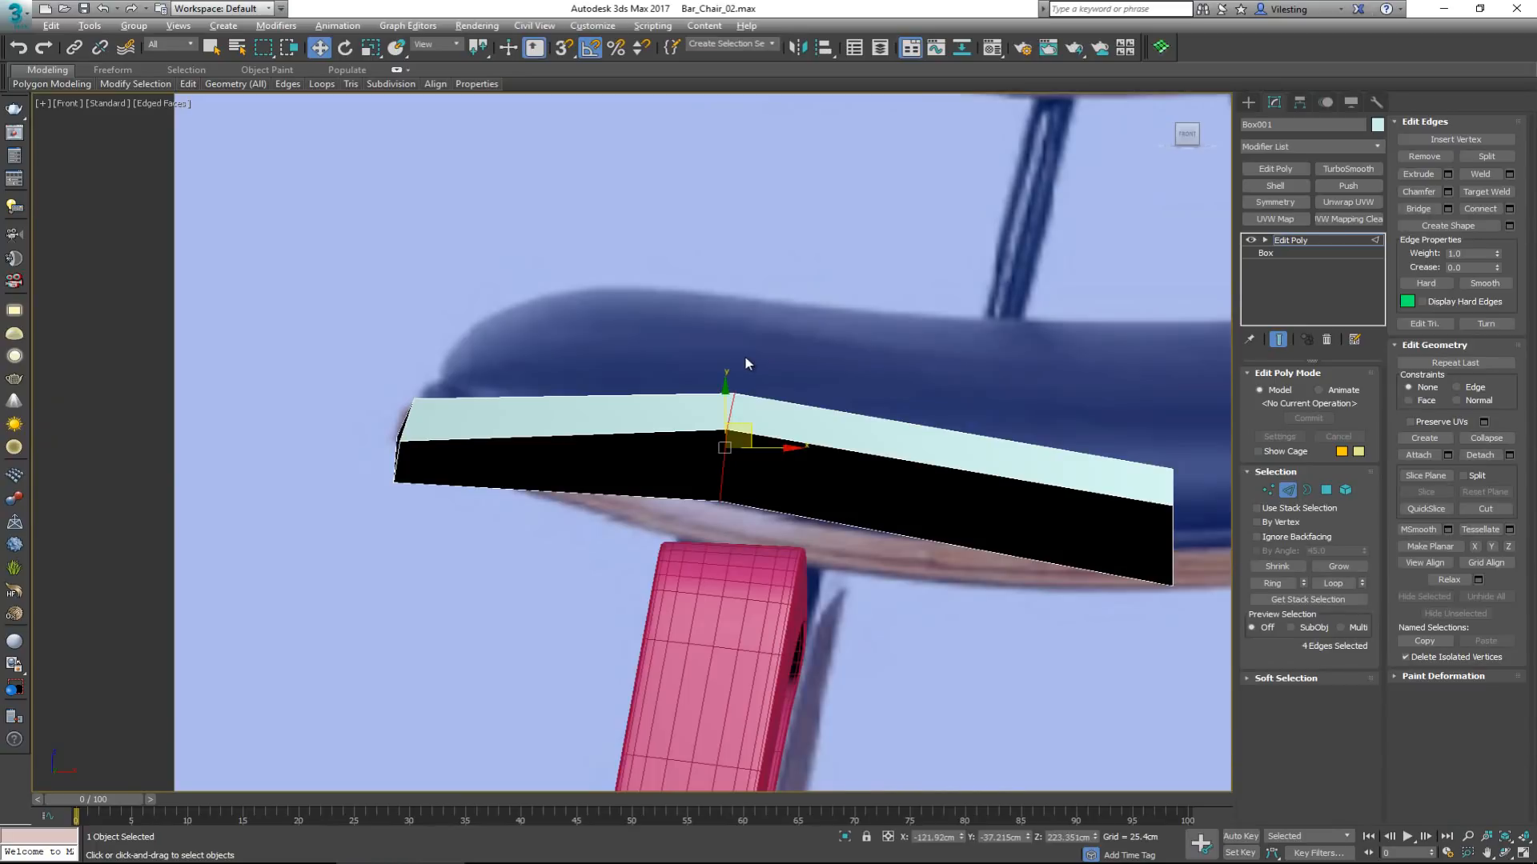
key("ctrl+z")
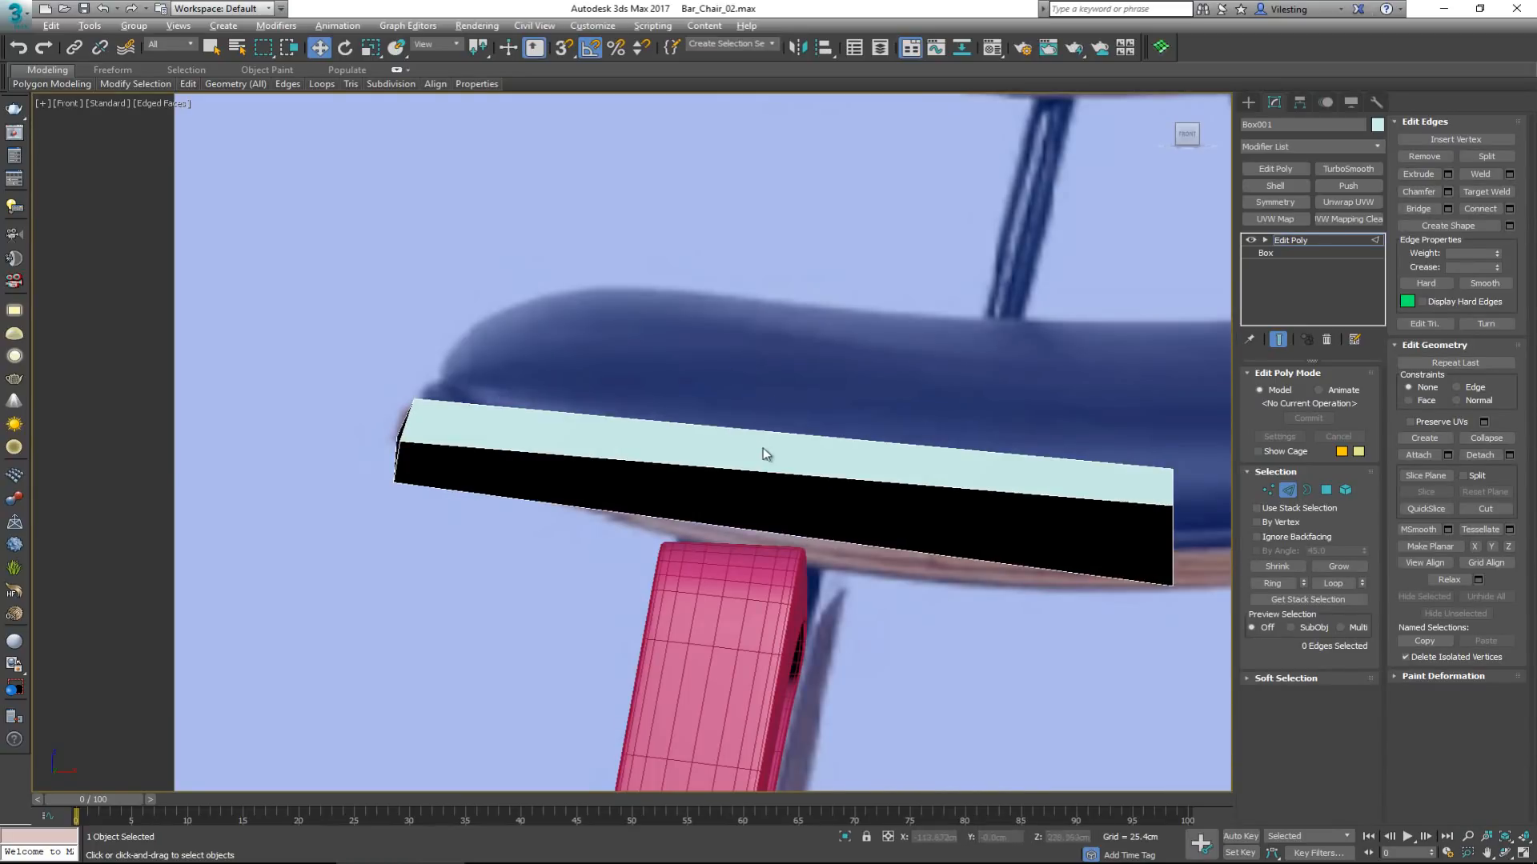
Insert a front-to-back edge loop left of the seat base's middle, above the leg, and switch to vertex editing.
key("alt+s")
left_click(787, 499)
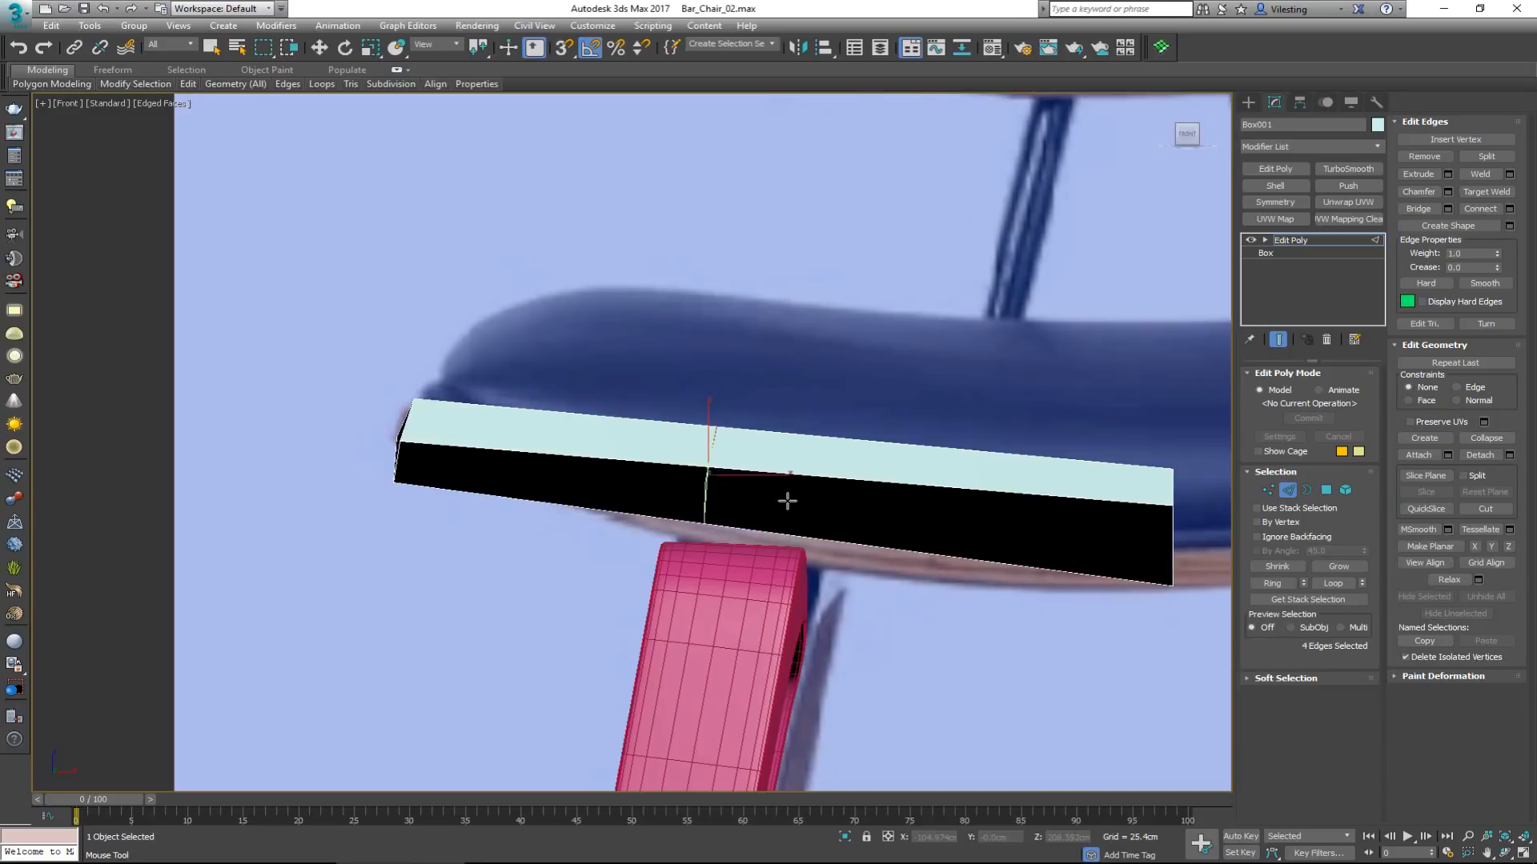
right_click(717, 520)
key("1")
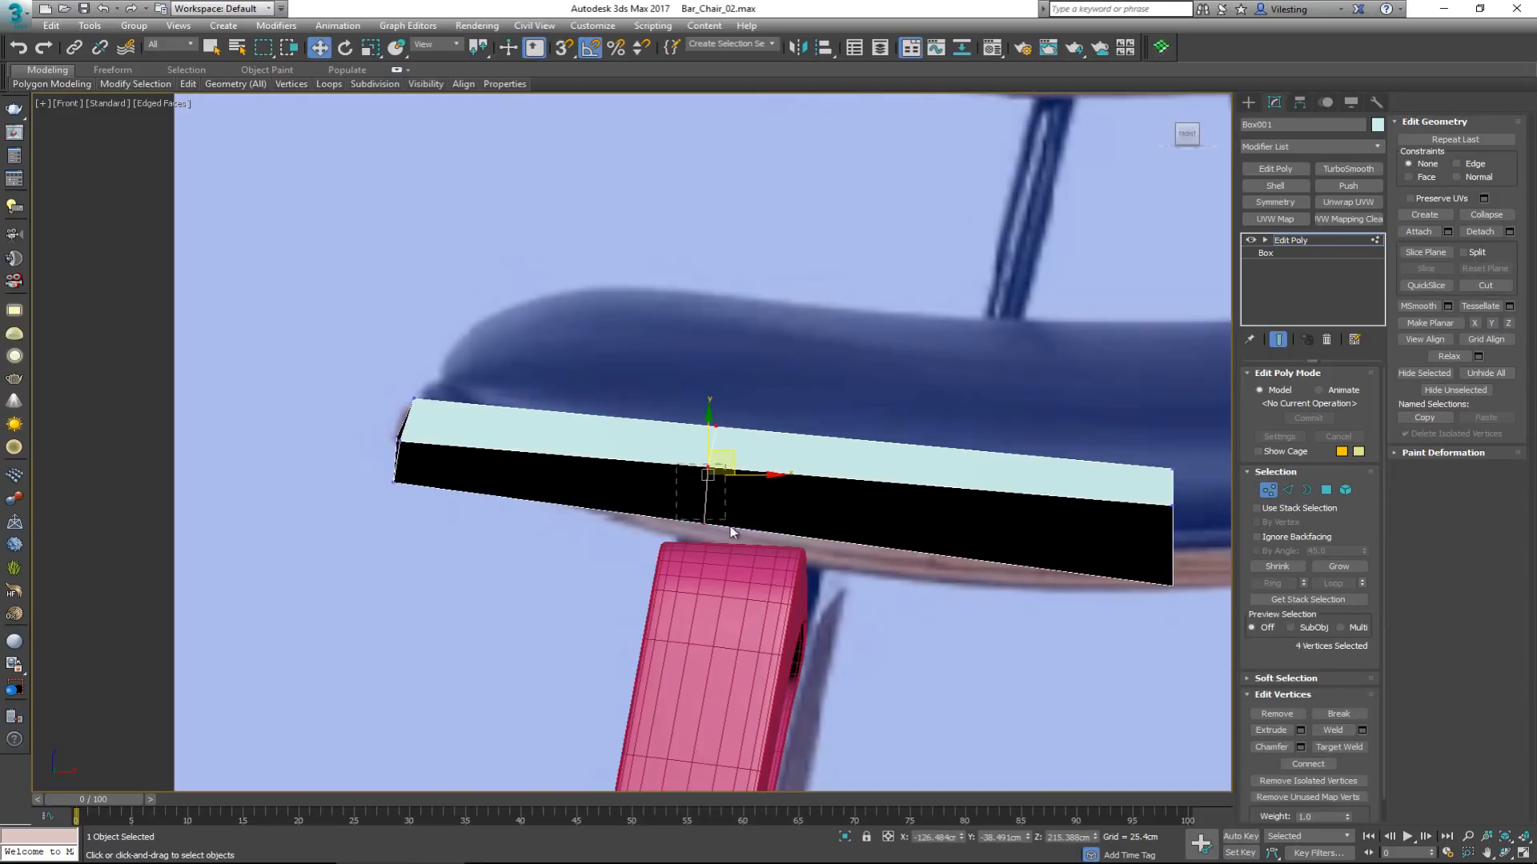
Make the seat base see-through and lower the new loop's front and rear vertex pairs to the reference curve in the Front view.
left_click_drag(730, 527, 730, 533)
key("alt+w")
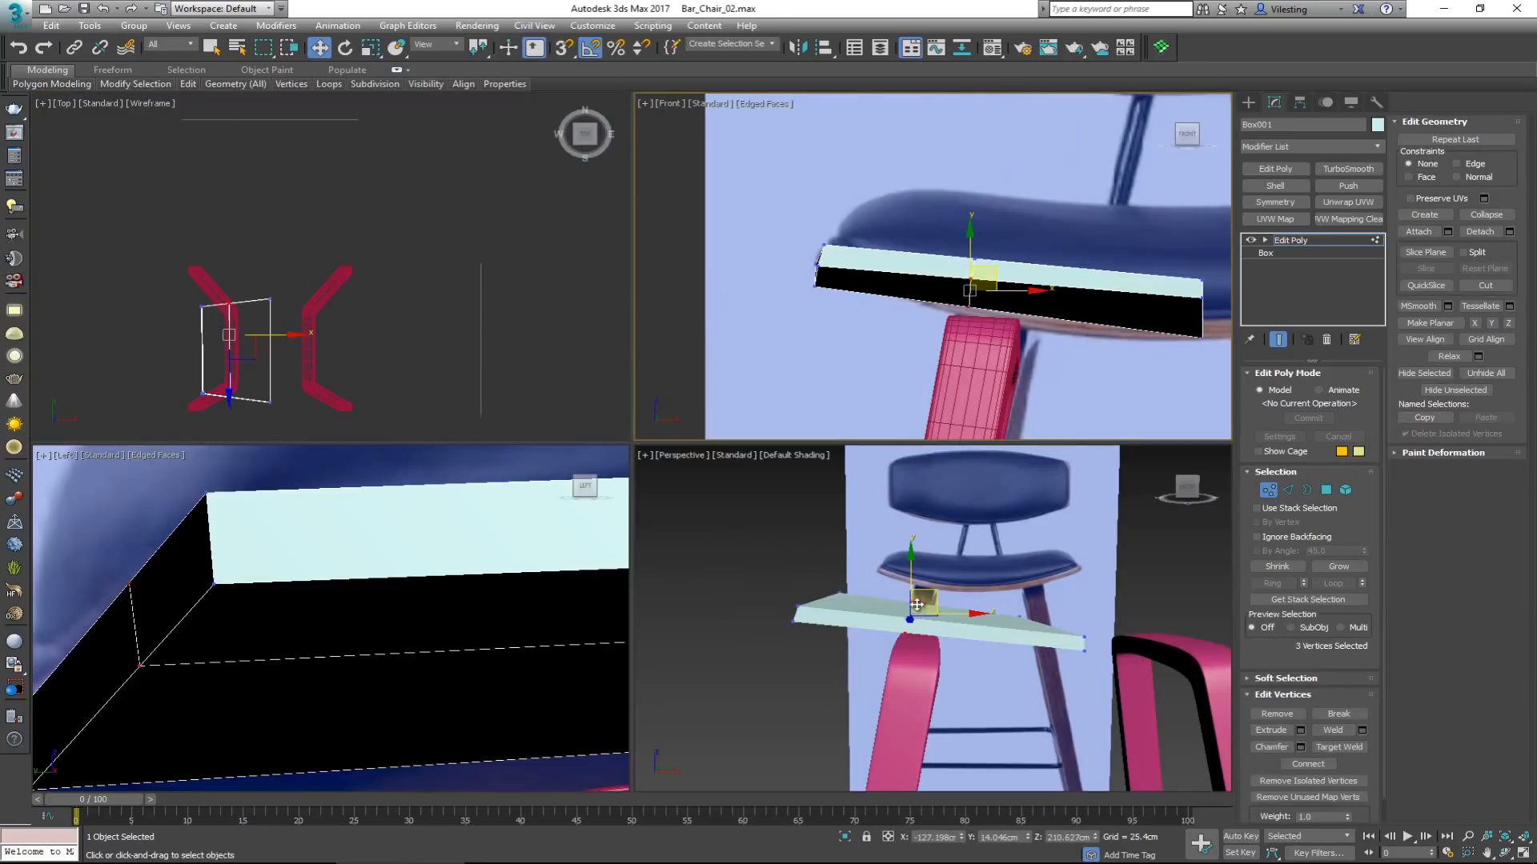
middle_click_drag(916, 605, 958, 634, "alt")
left_click_drag(1019, 670, 952, 702)
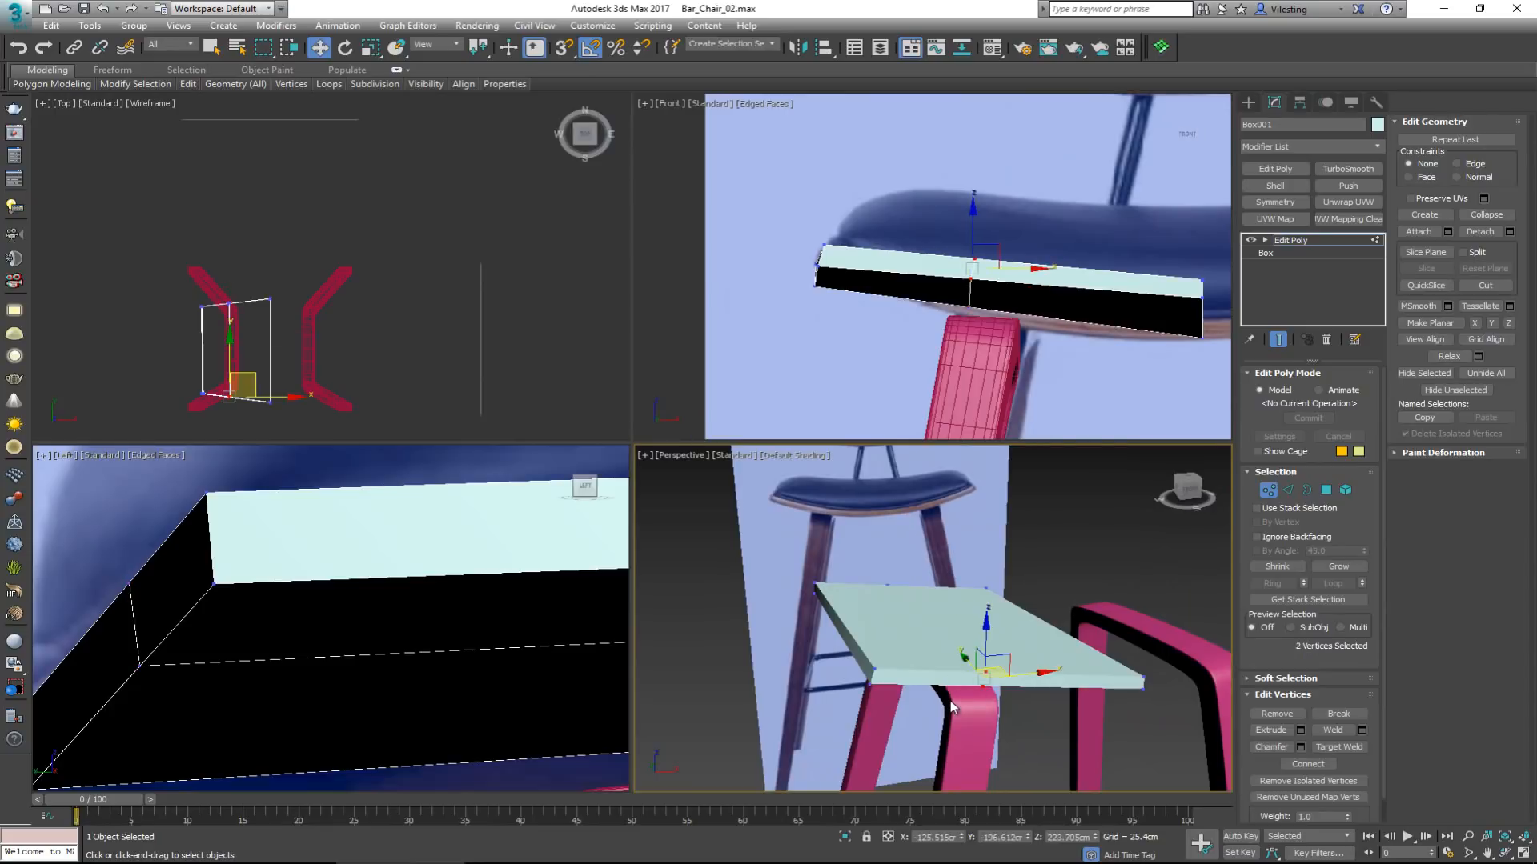
key("alt+x")
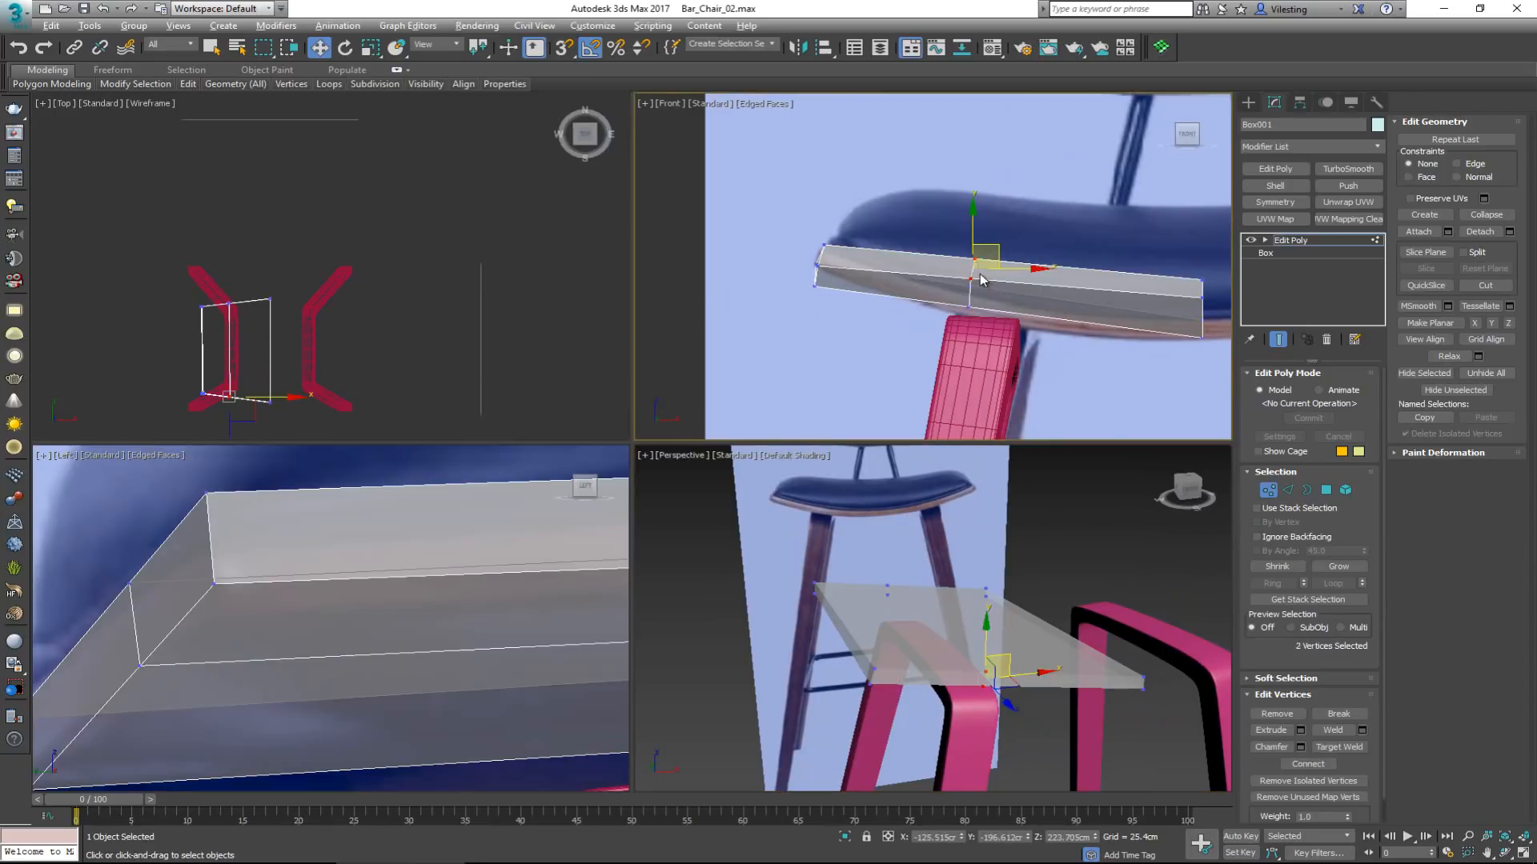
scroll(969, 232, "up", 3)
left_click_drag(968, 225, 959, 297)
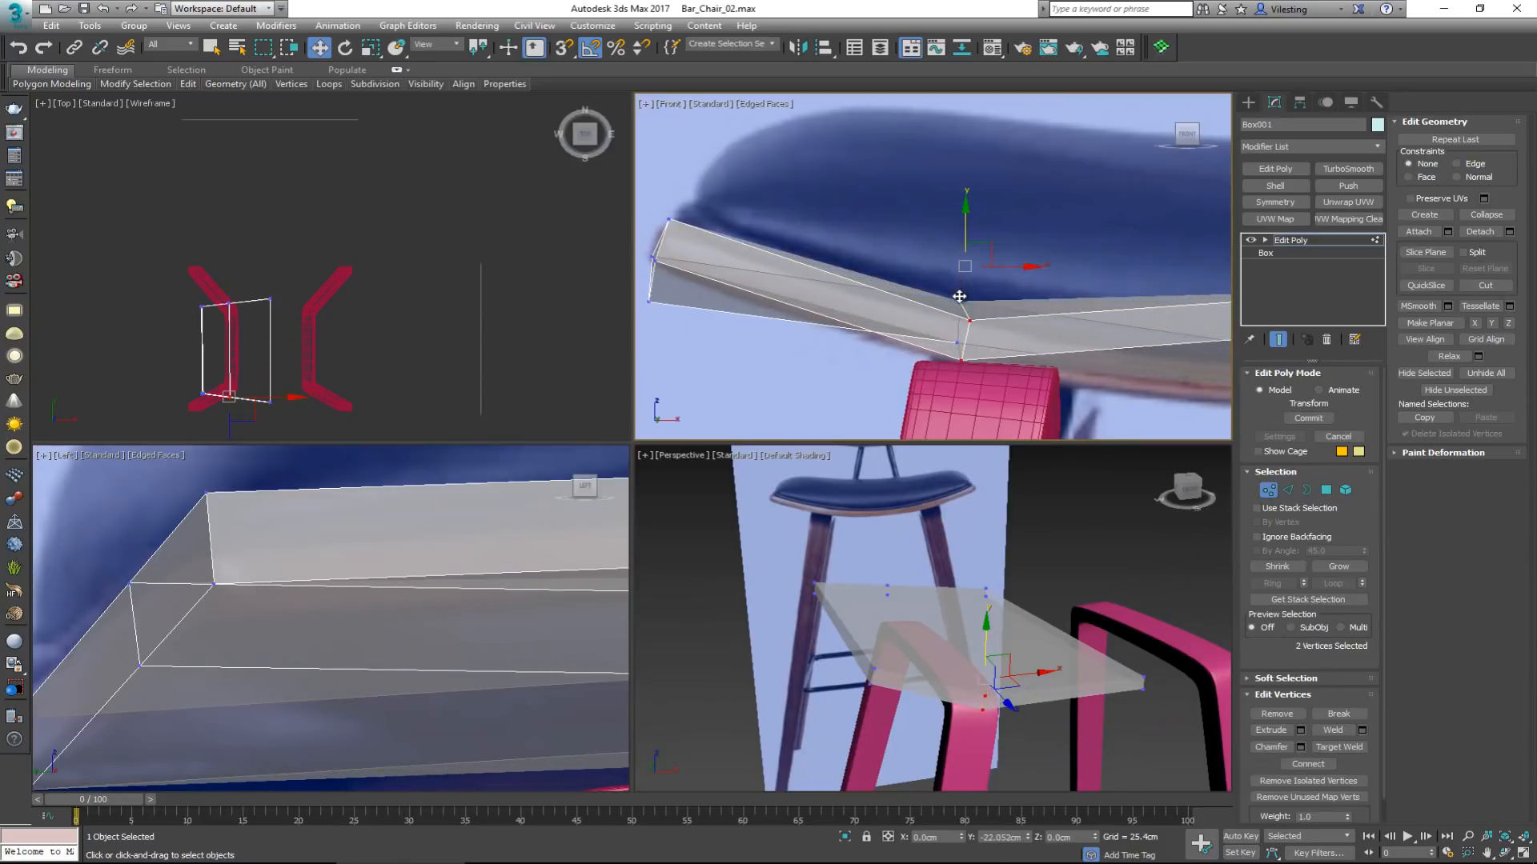
left_click_drag(912, 569, 877, 609)
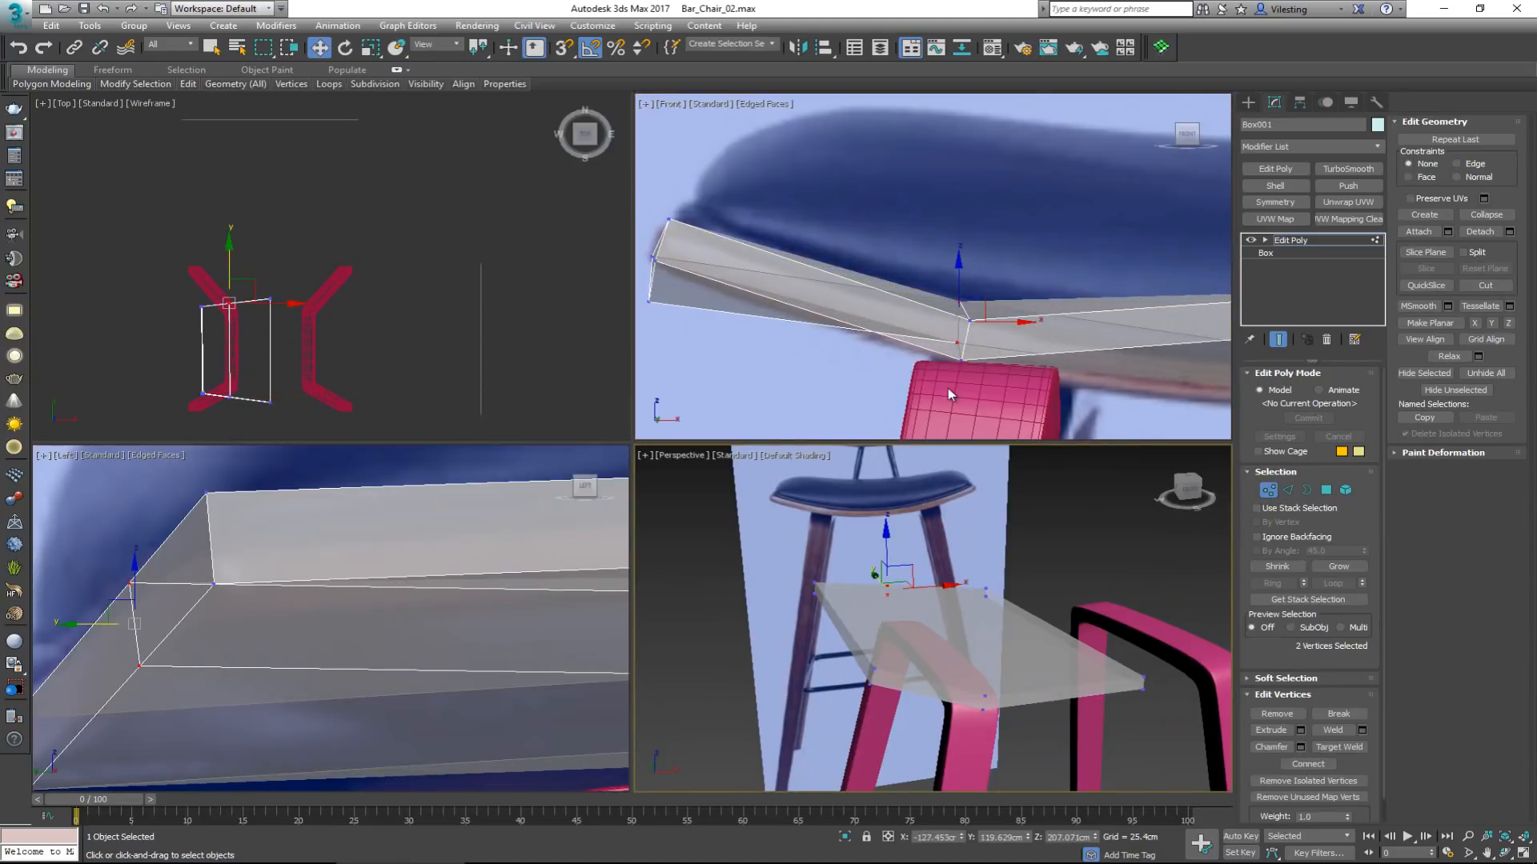
left_click_drag(960, 281, 957, 298)
Turn off see-through display, show edges in the Perspective view, and insert one more front-to-back edge loop on each side of the existing loop.
middle_click_drag(983, 670, 962, 660)
key("alt+w")
key("alt+x")
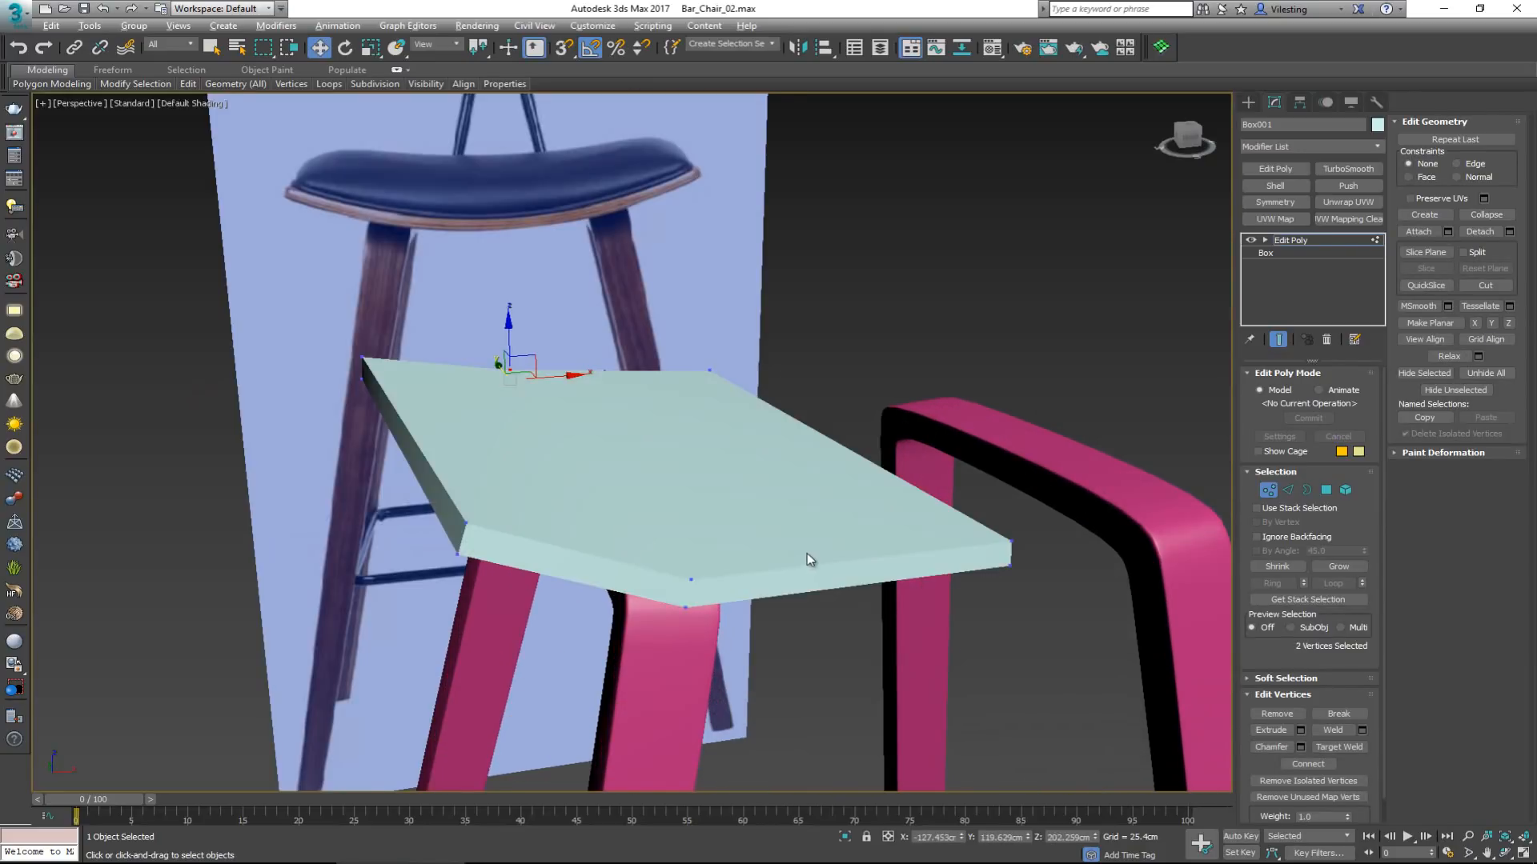
scroll(793, 548, "up", 3)
key("F4")
key("alt+s")
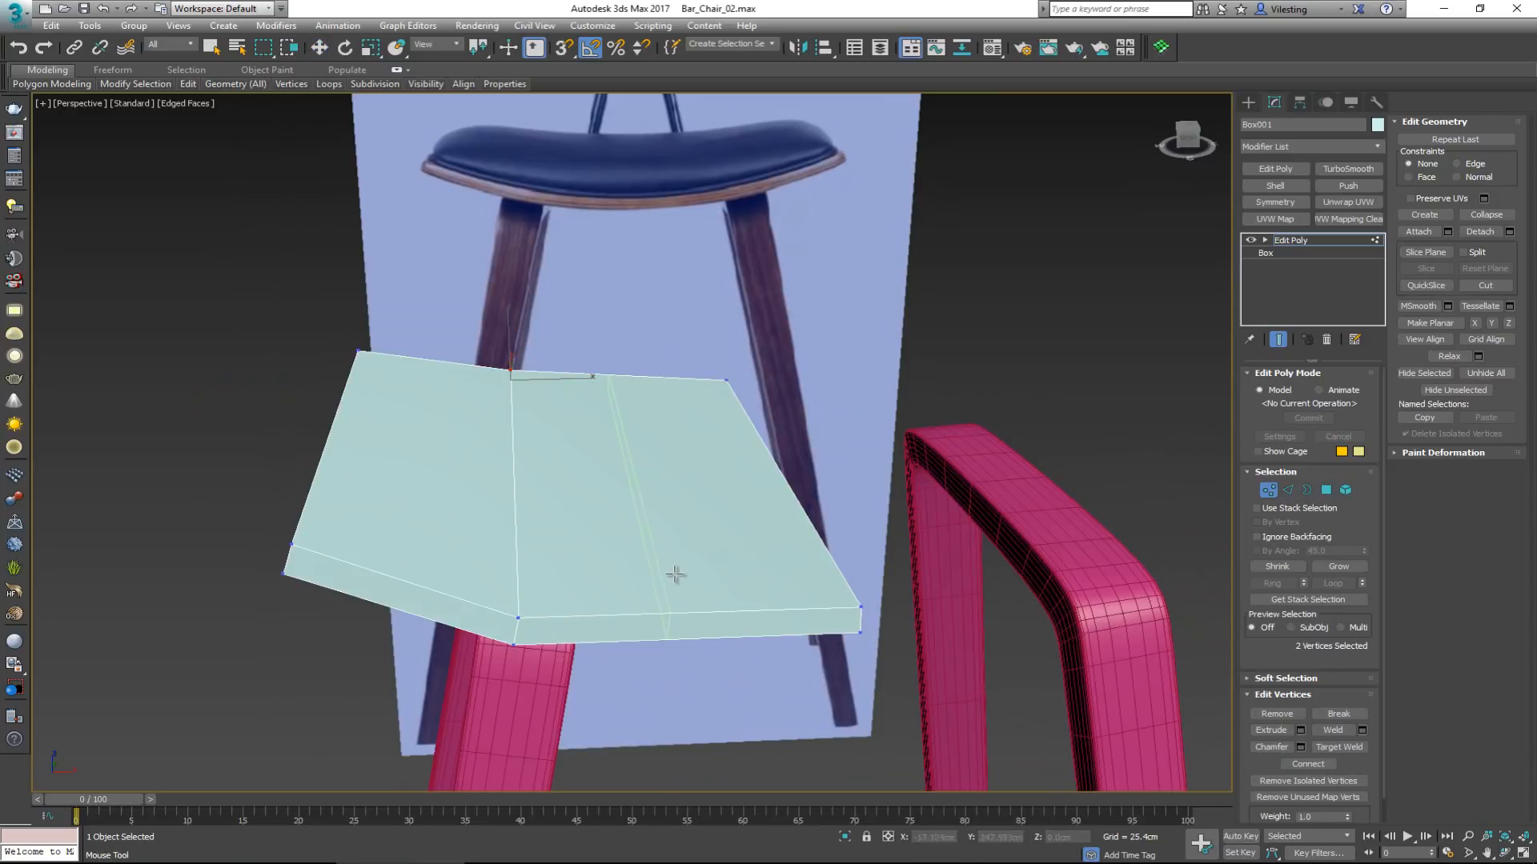
left_click(702, 579)
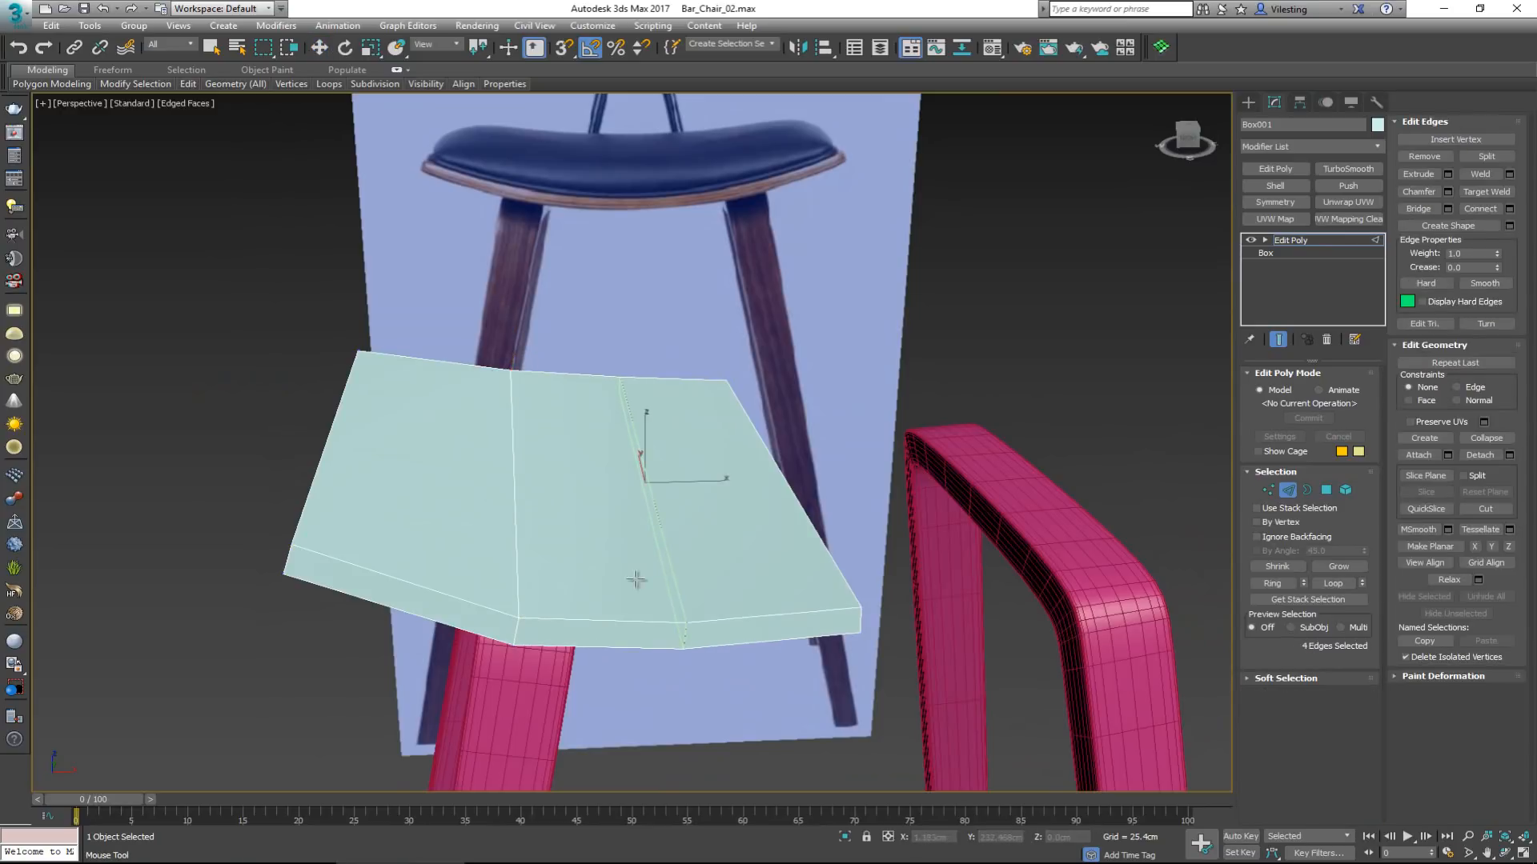
left_click(445, 577)
Raise the leftmost loop's two front vertices in the Left view to line up with the seat base's sloping front end.
middle_click_drag(487, 577, 622, 637, "alt")
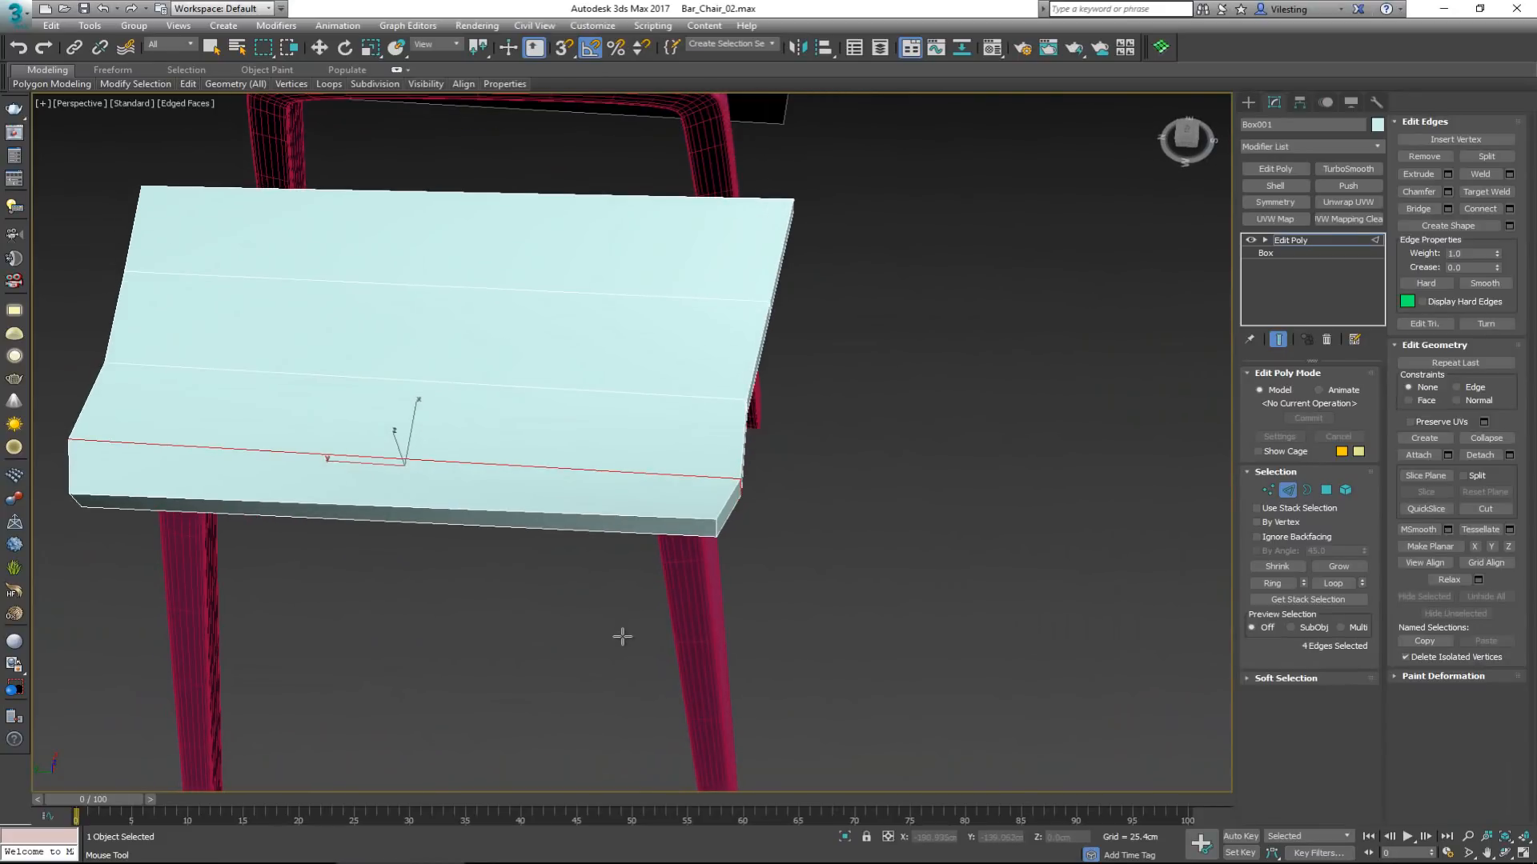
key("w")
key("1")
left_click_drag(727, 464, 762, 511)
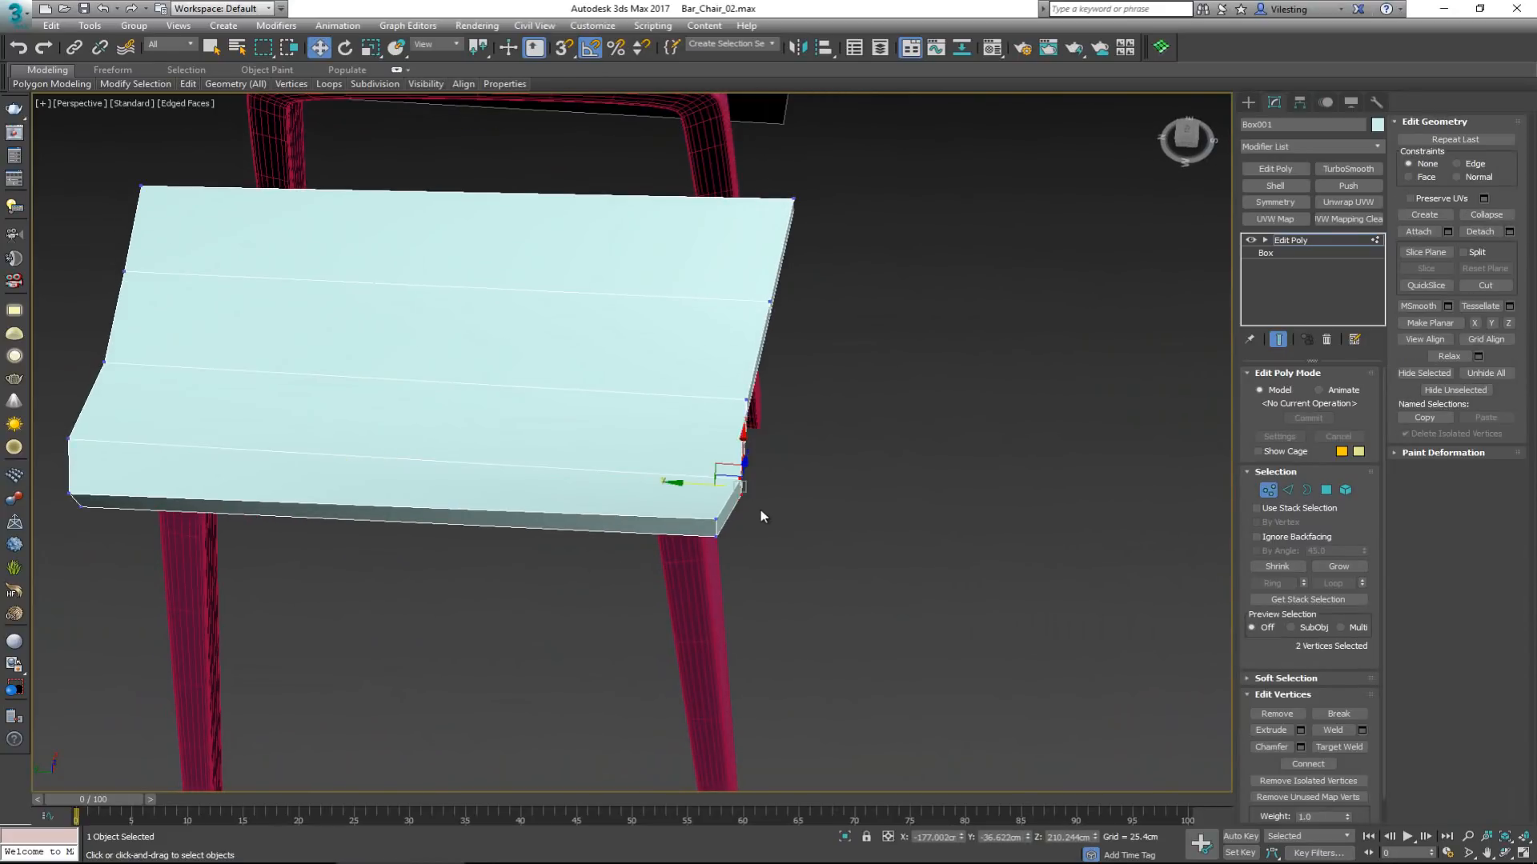
key("alt+w")
scroll(473, 590, "down", 5)
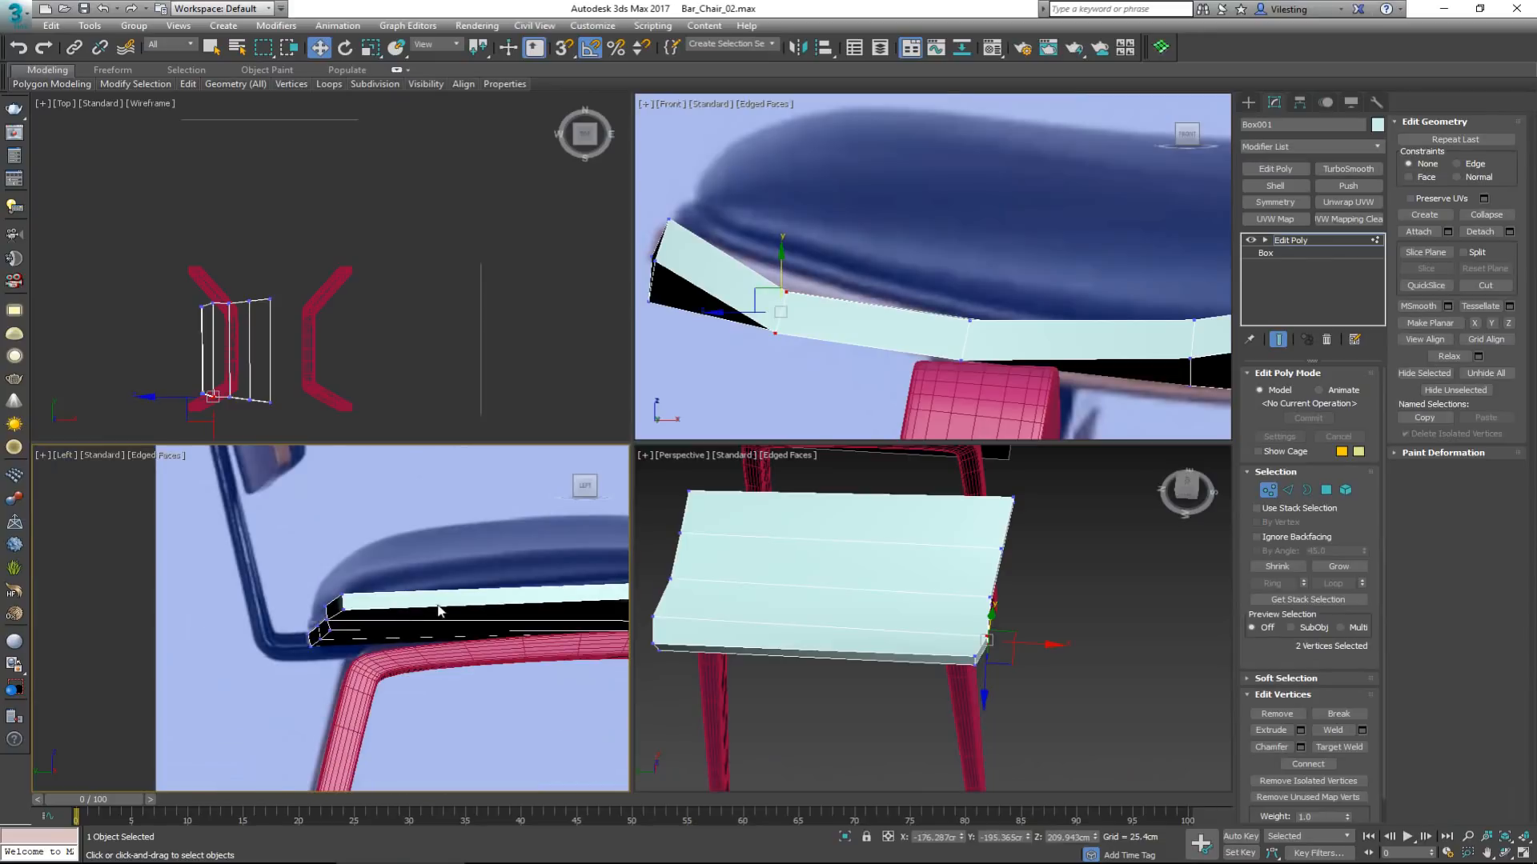
key("alt+w")
scroll(559, 560, "down", 3)
scroll(648, 540, "up", 4)
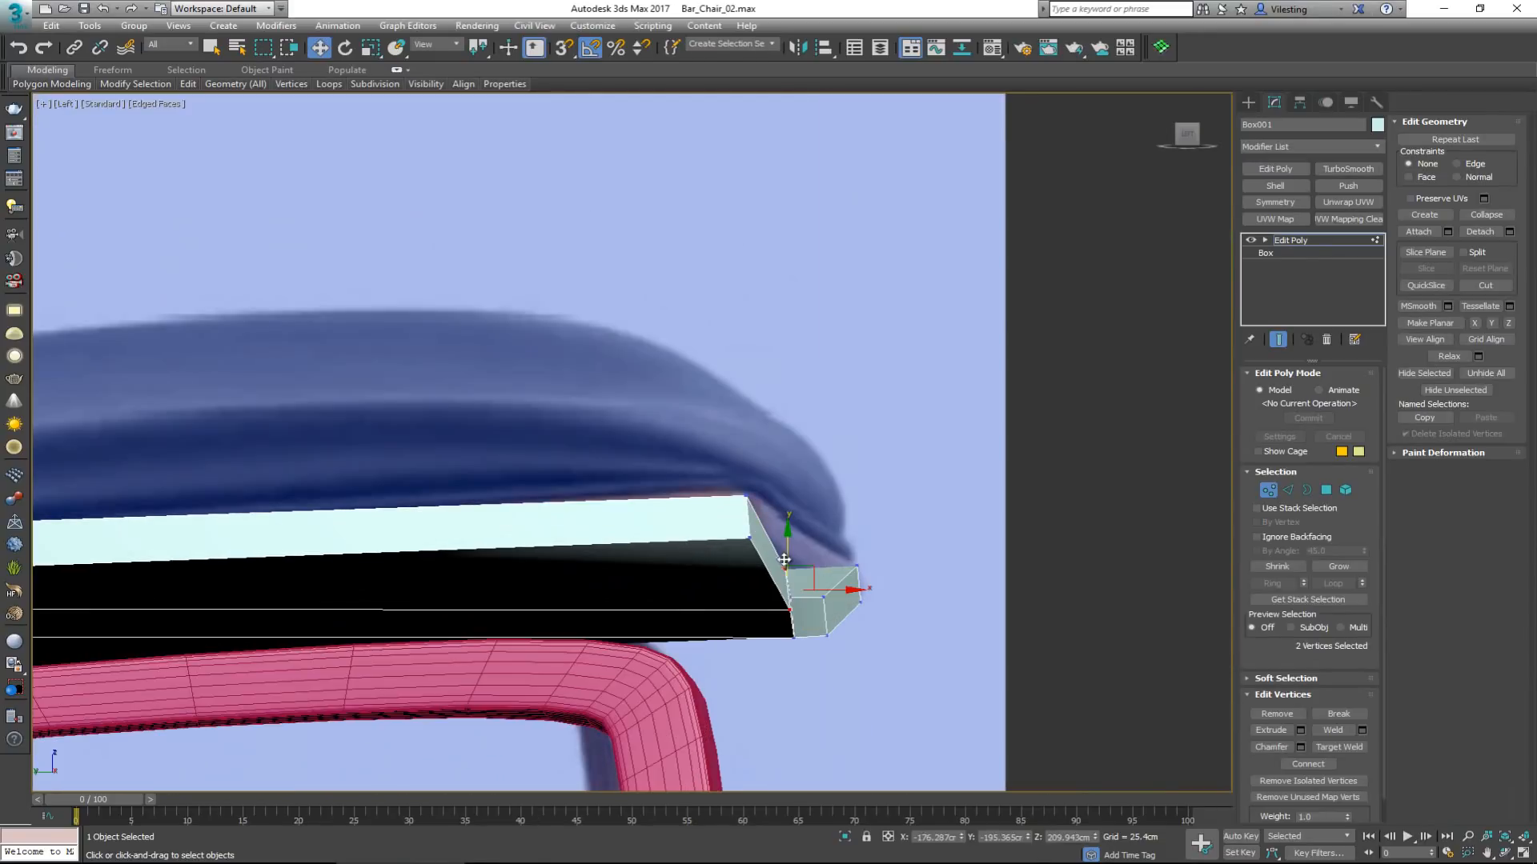
scroll(784, 560, "up", 2)
left_click_drag(786, 549, 796, 481)
Raise the front vertex pairs of the middle and right loops in the Left view to continue the sloping front end.
left_click_drag(802, 608, 764, 680)
key("F3")
key("F3")
left_click_drag(796, 600, 842, 546)
left_click_drag(800, 497, 798, 501)
left_click_drag(828, 605, 871, 694)
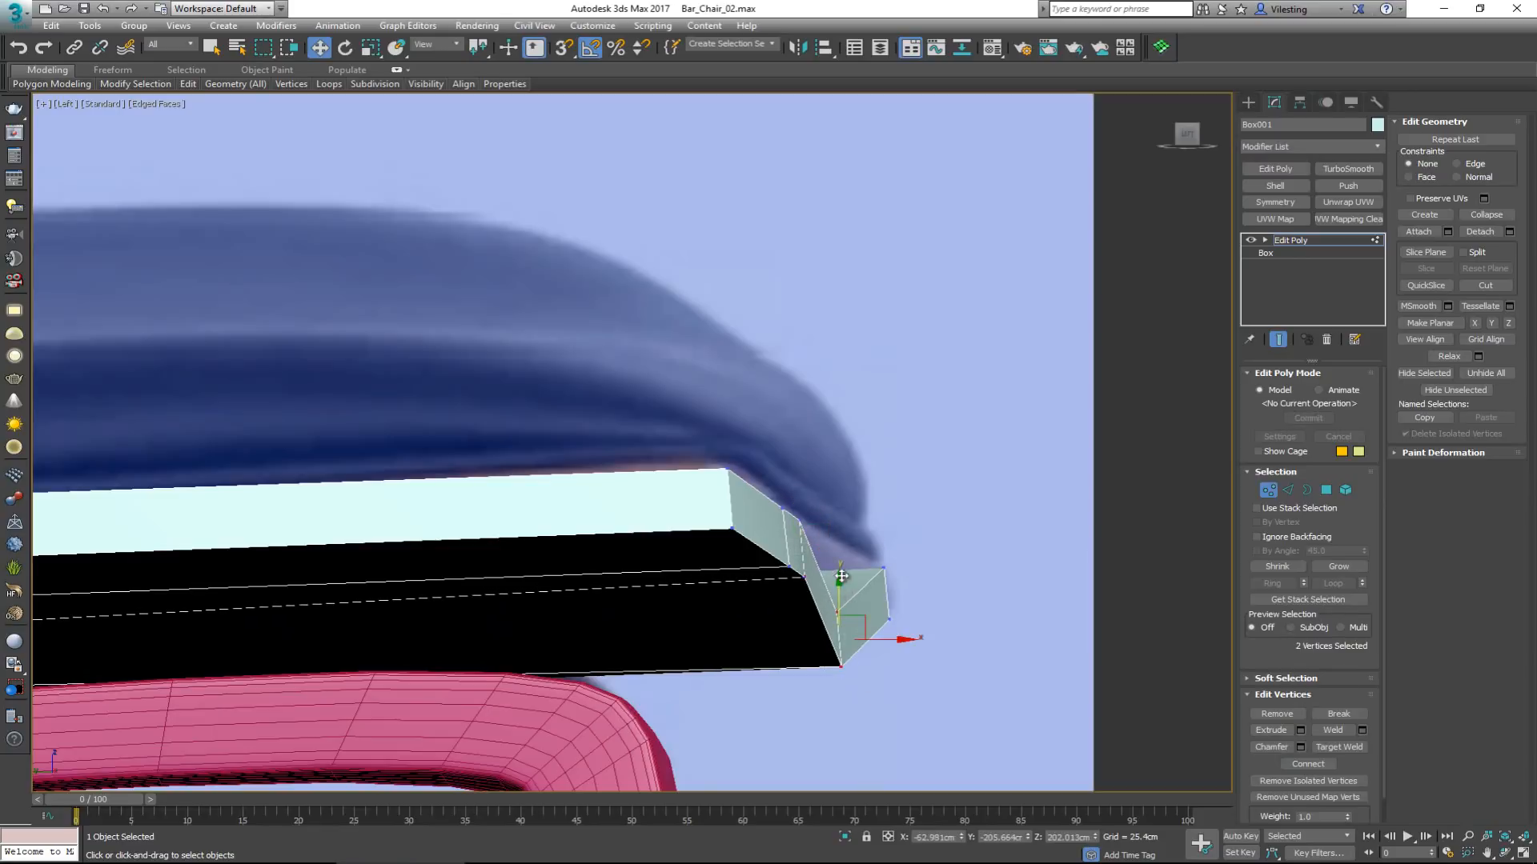
left_click_drag(841, 589, 844, 521)
Select the leftmost loop's two rear vertices in wireframe and shift them toward the reference's rear slope in the Left view.
middle_click_drag(560, 506, 823, 473)
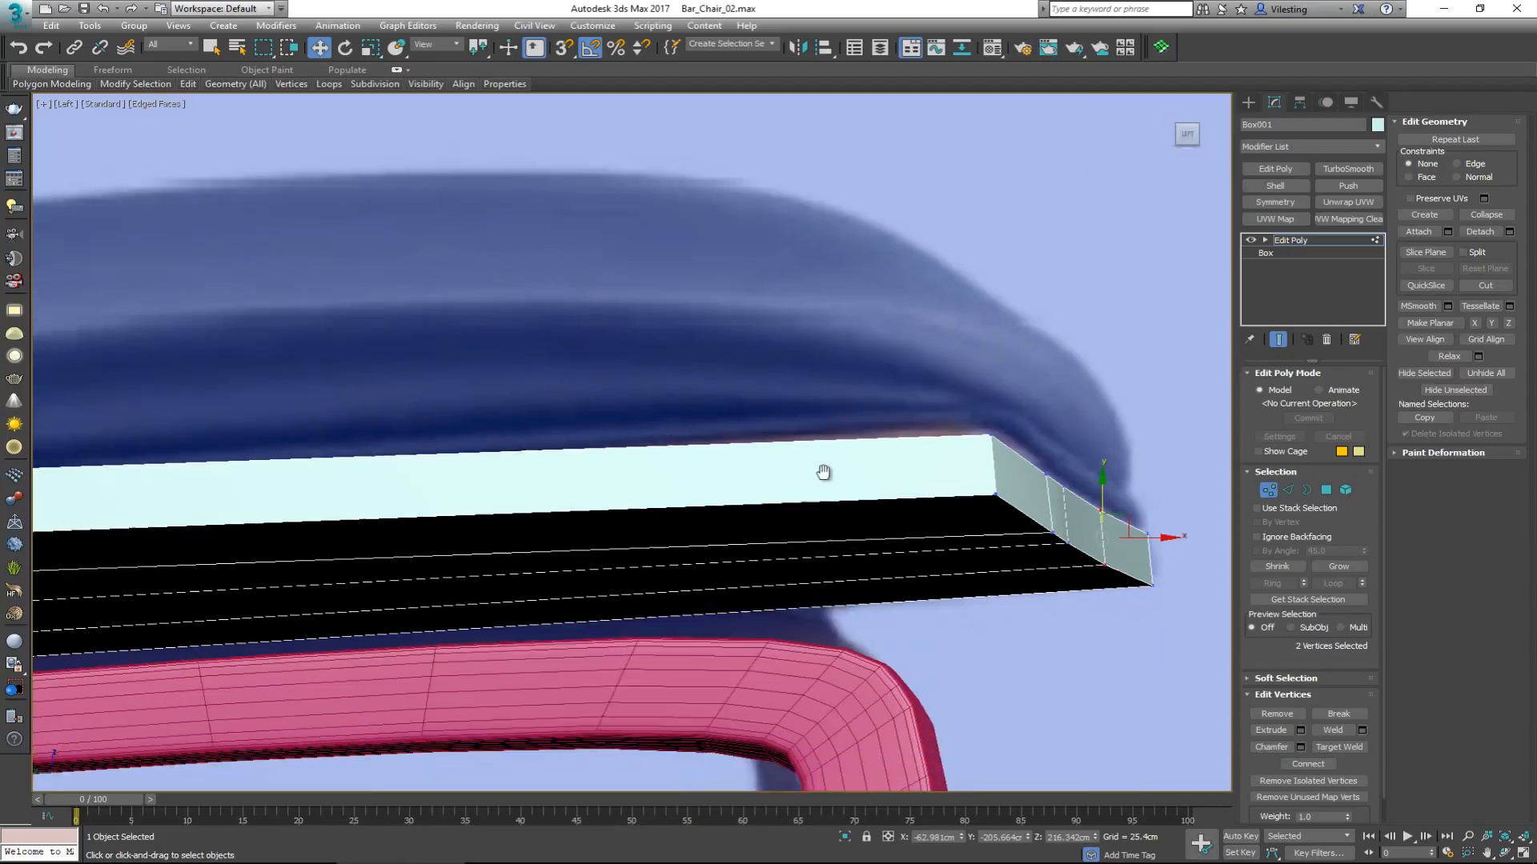
scroll(834, 478, "down", 3)
middle_click_drag(241, 515, 436, 480)
scroll(357, 480, "up", 3)
key("F3")
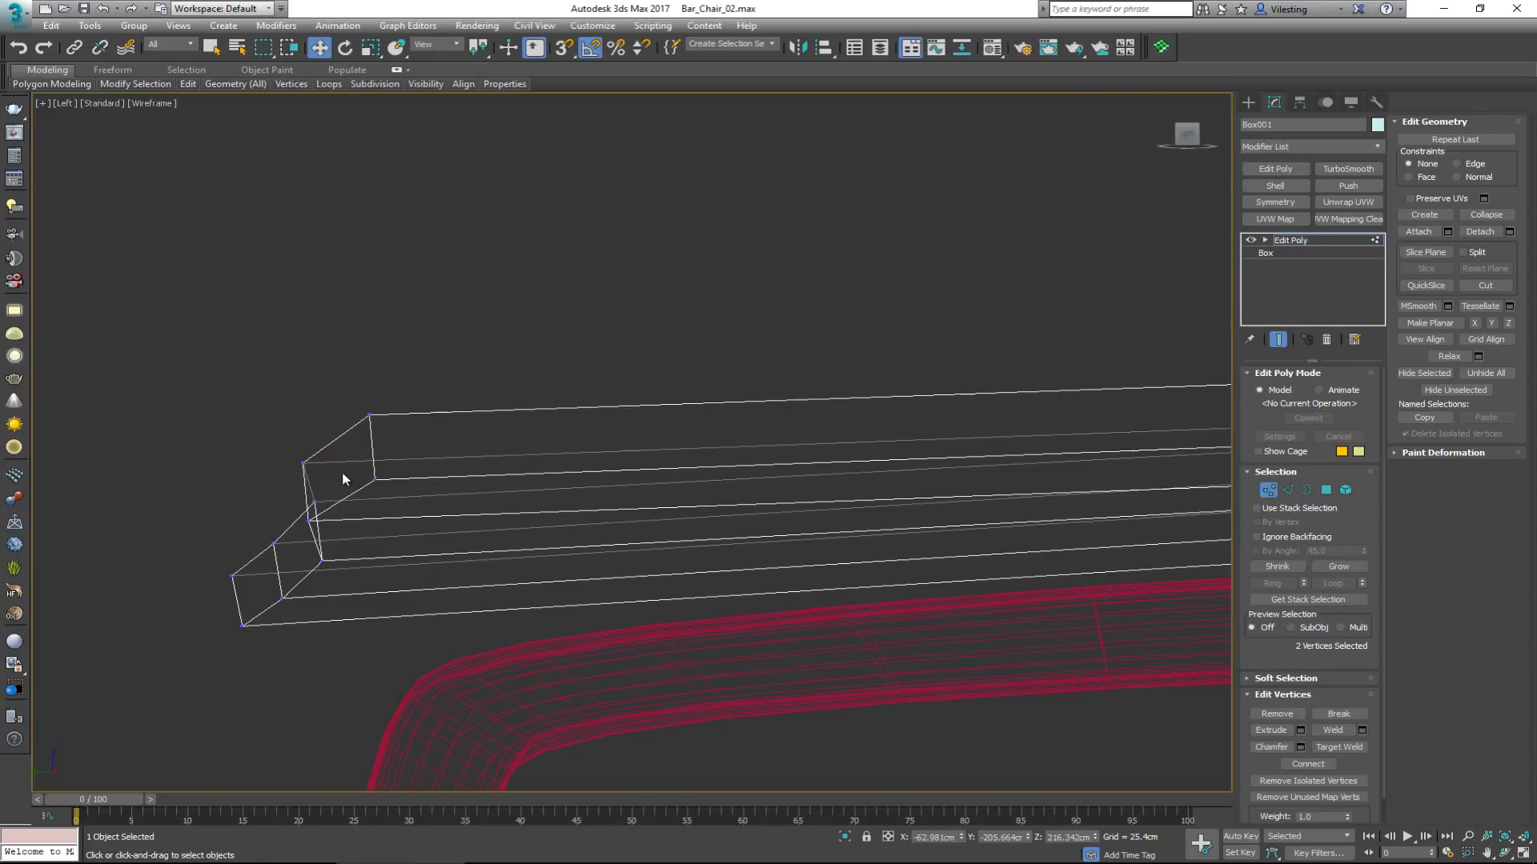
key("F3")
key("F3")
mouse_move(277, 439)
left_mouse_down()
mouse_move(333, 521)
mouse_move(342, 483)
left_mouse_up()
key("F3")
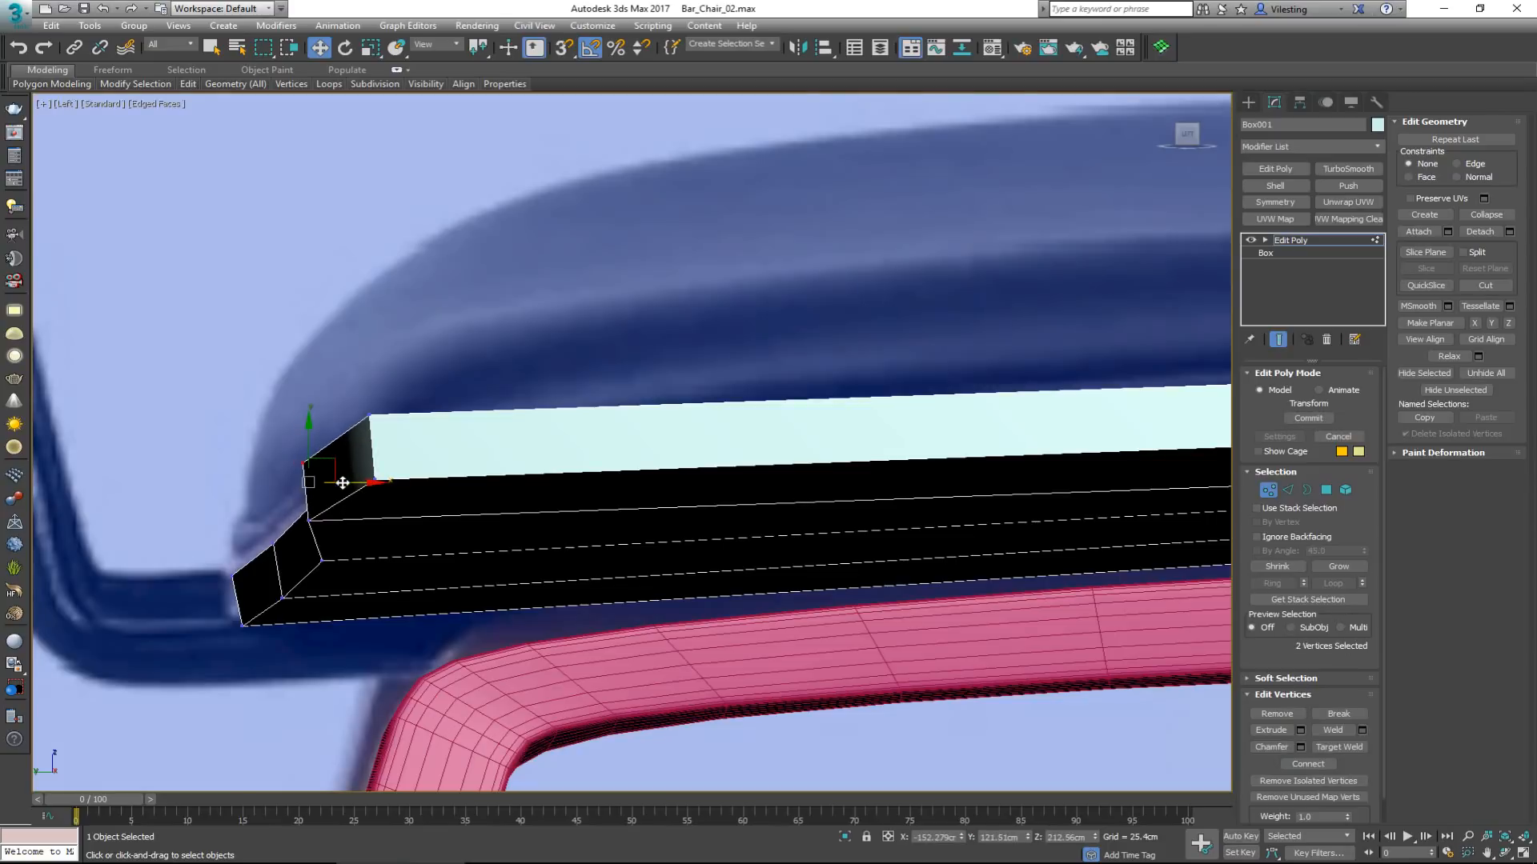
key("F3")
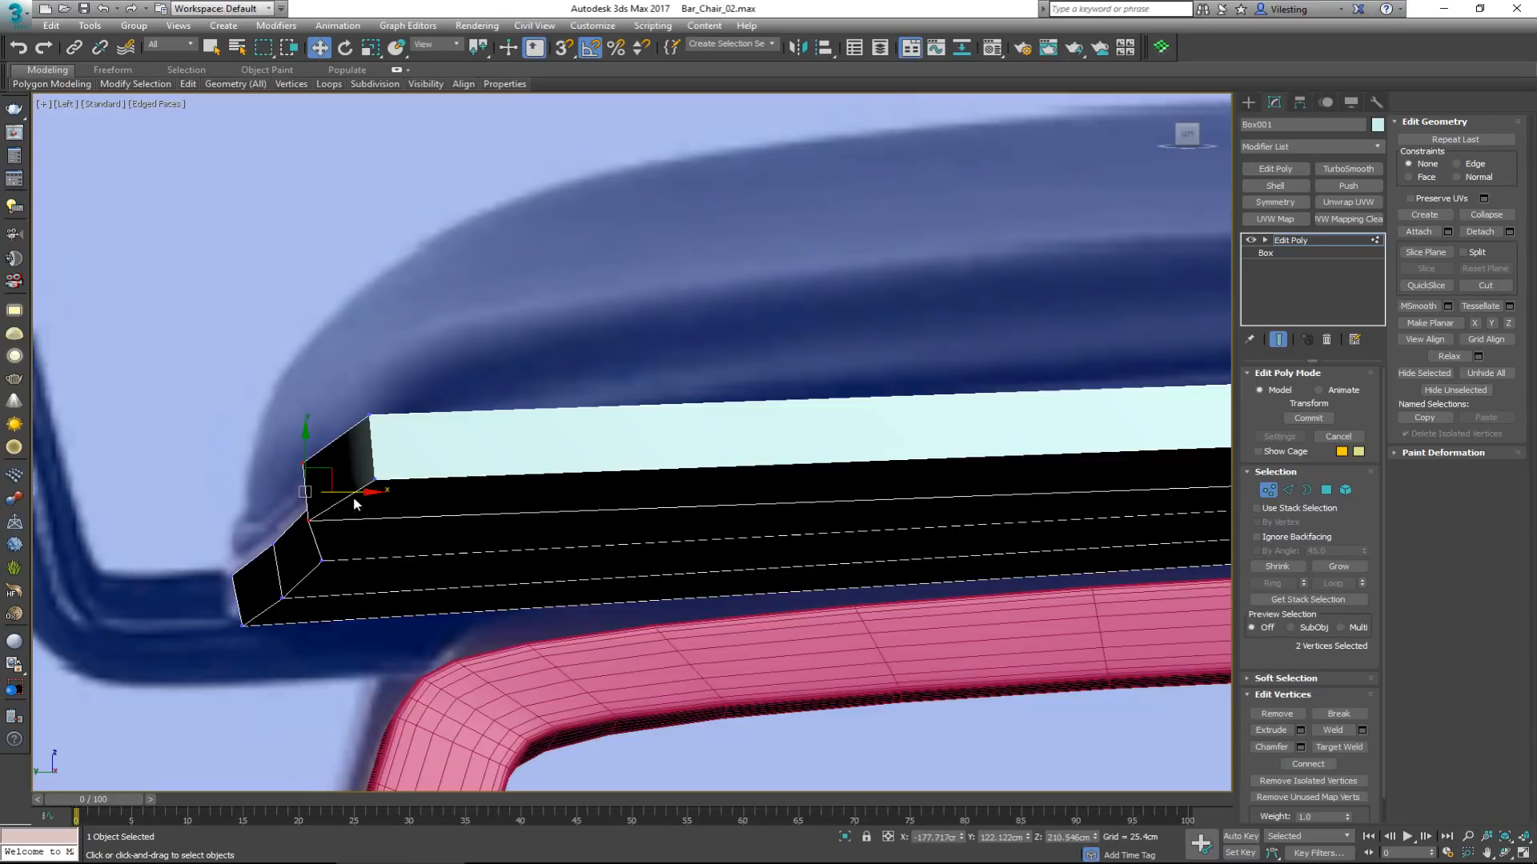
key("F3")
mouse_move(353, 489)
left_mouse_down()
mouse_move(375, 492)
mouse_move(340, 477)
mouse_move(379, 475)
mouse_move(342, 476)
left_mouse_up()
Make the seat base see-through and raise the rear vertex pairs of the middle and right loops to the reference's rear edge.
key("alt+x")
scroll(361, 514, "up", 2)
left_click_drag(305, 597, 301, 623)
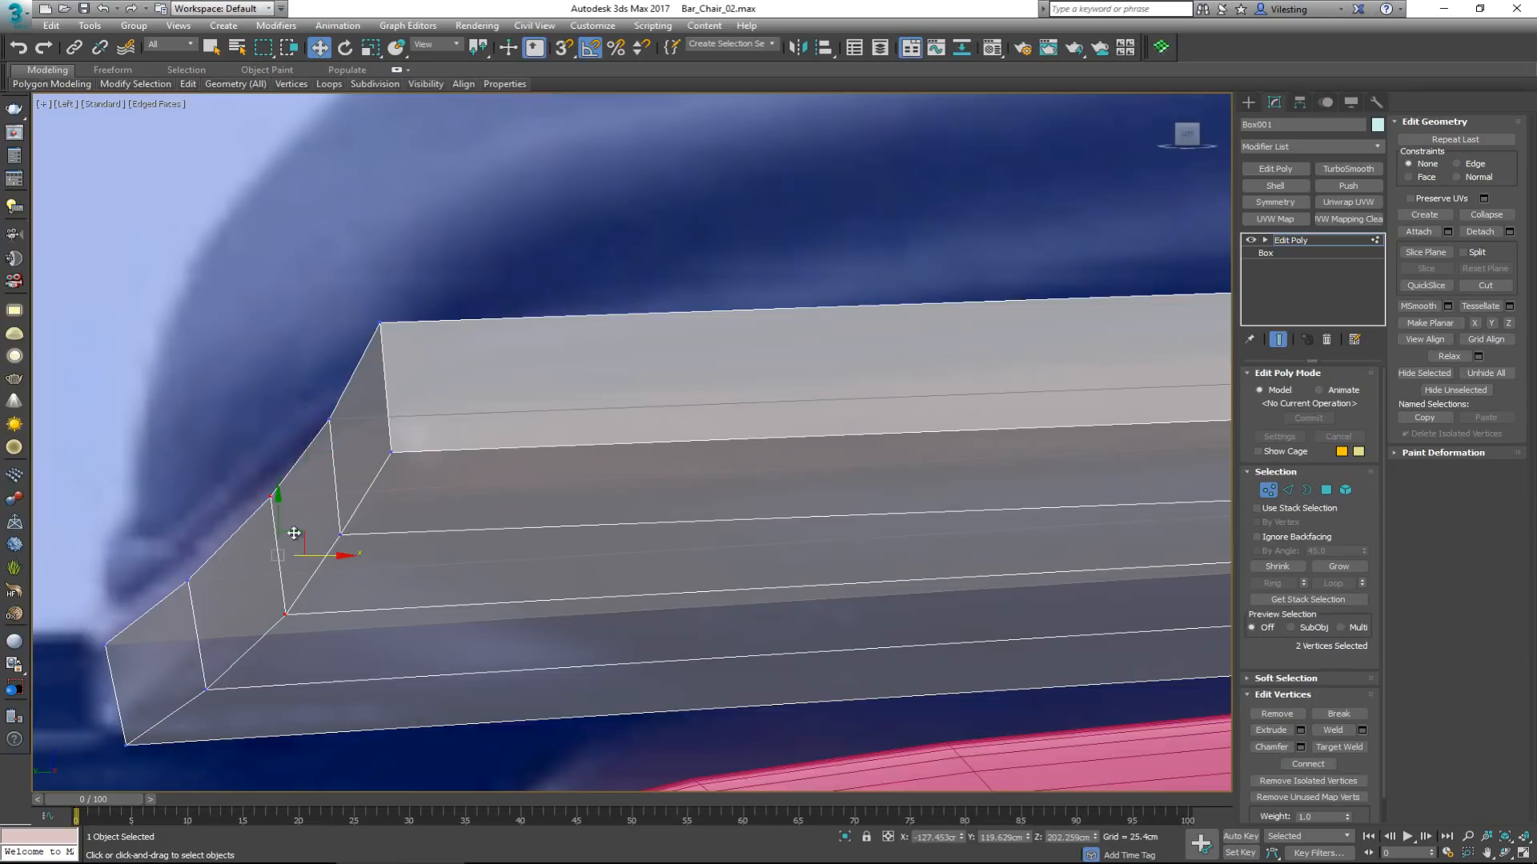
left_click_drag(283, 508, 283, 496)
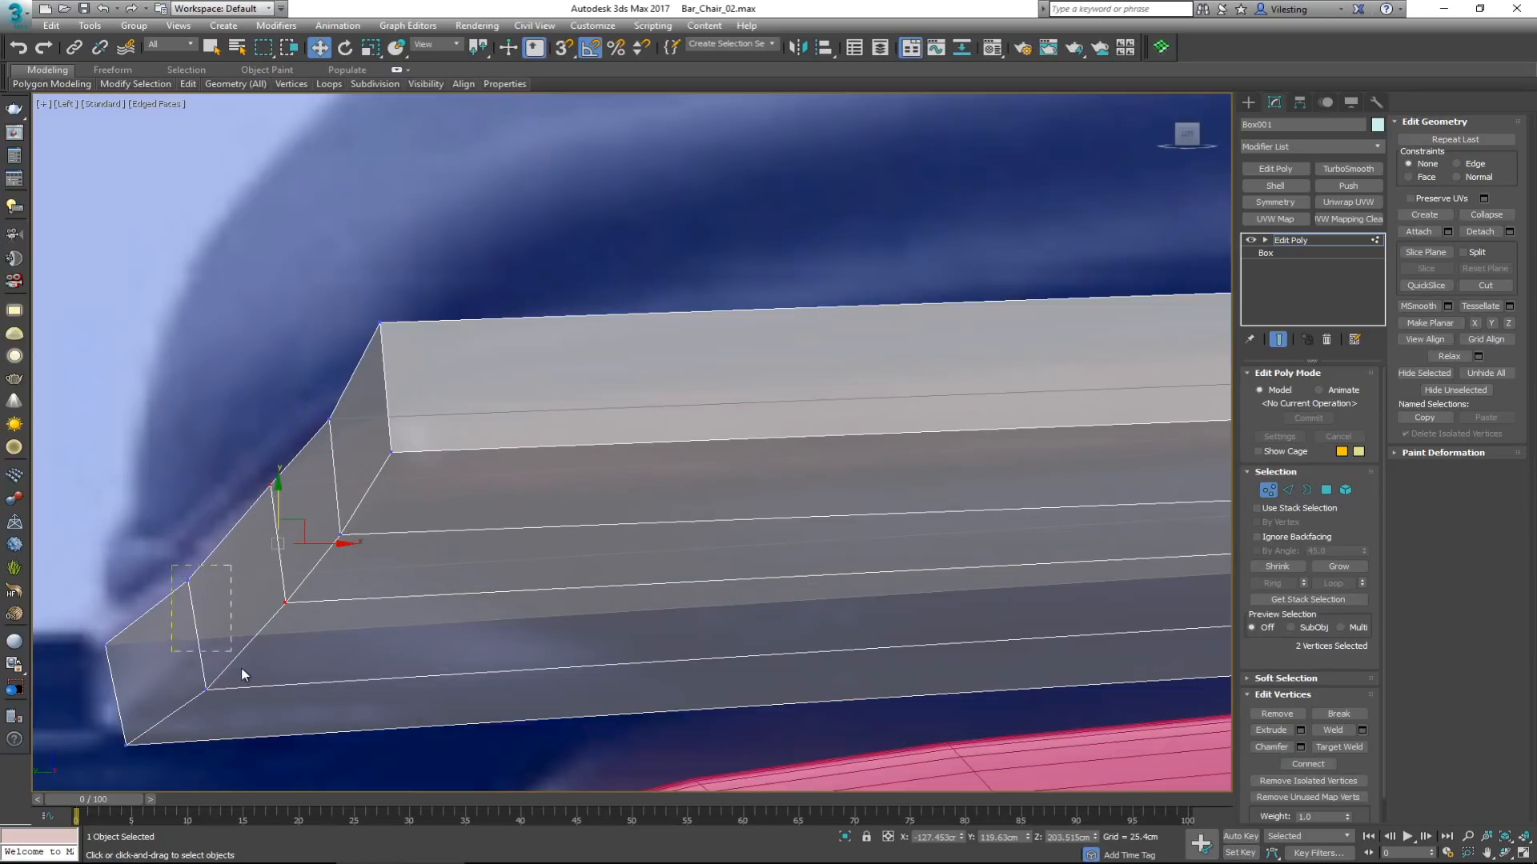
left_click_drag(242, 672, 254, 699)
left_click_drag(201, 594, 85, 632)
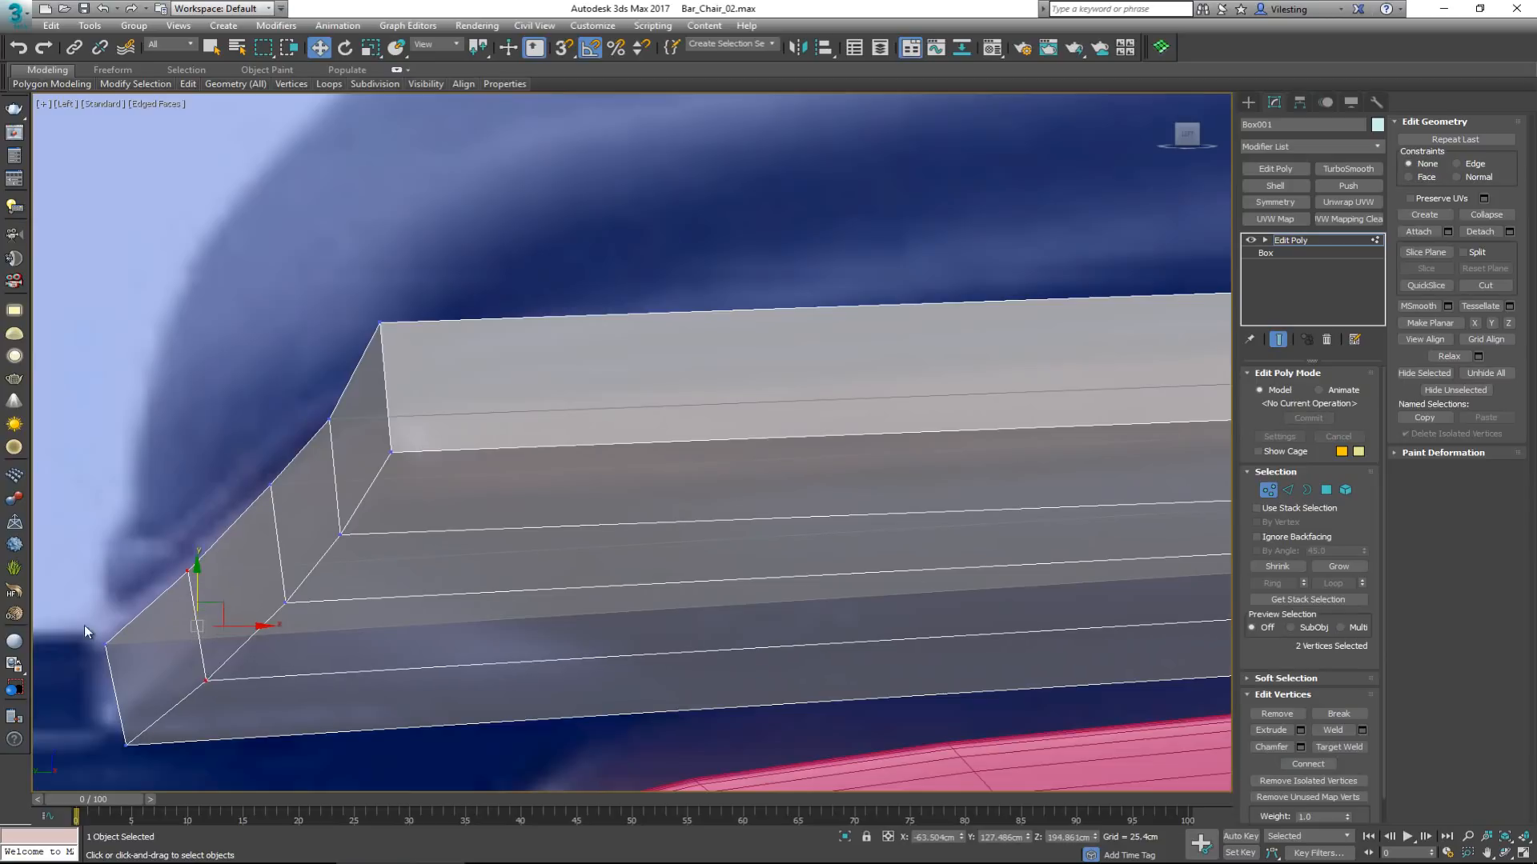
Align the lower rear vertex at the seat base's centre edge under the upper one with vertex snapping, and raise both slightly.
mouse_move(161, 749)
left_mouse_down()
mouse_move(154, 760)
mouse_move(107, 645)
mouse_move(157, 756)
left_mouse_up()
key("s")
key("s")
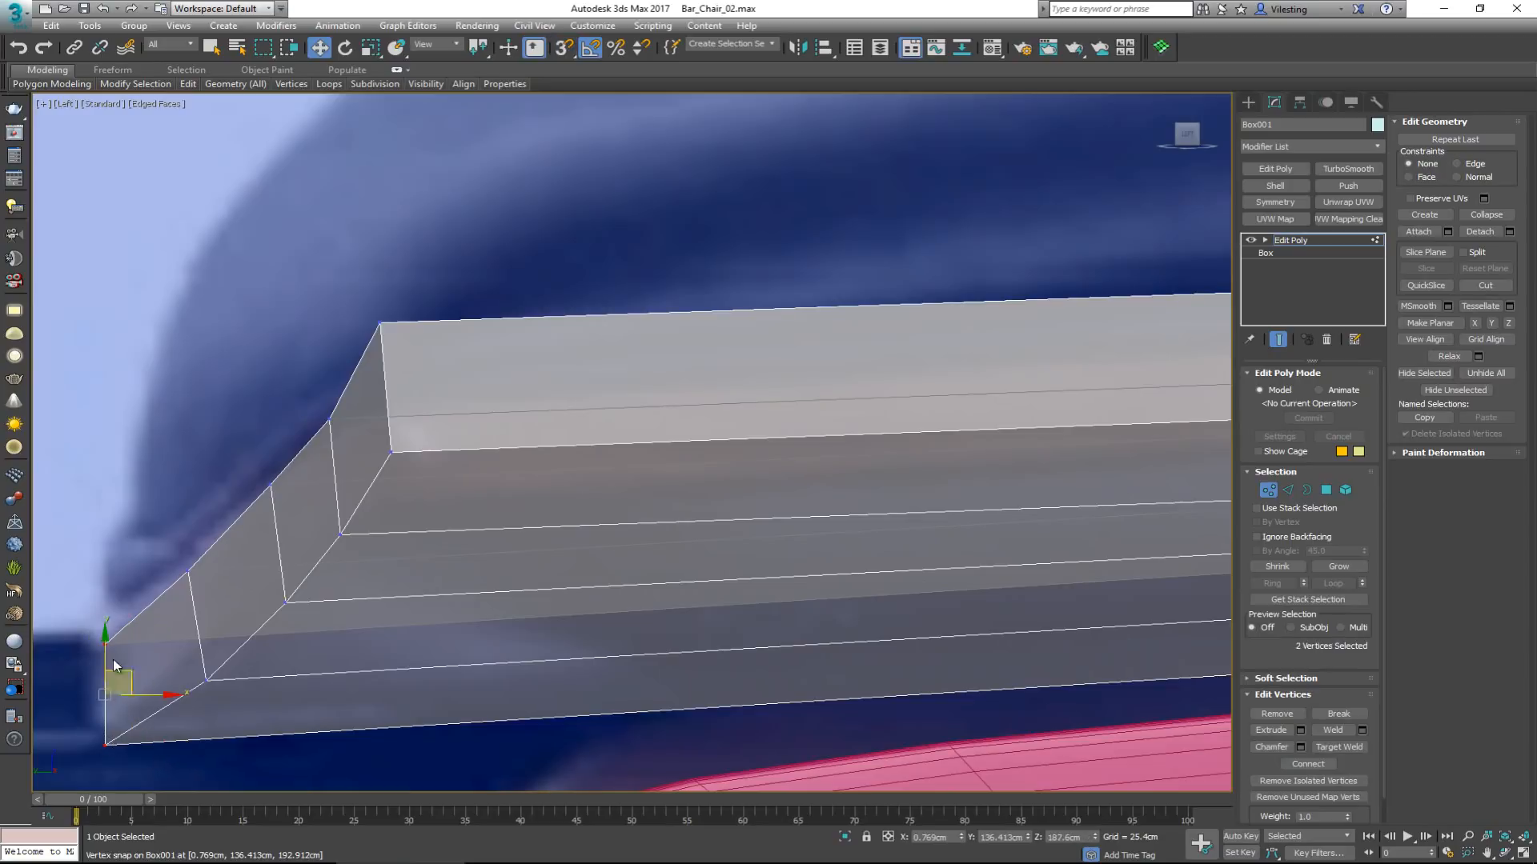
left_click_drag(106, 652, 107, 640)
Select the two front vertices at the seat base's centre edge and lower them to the wooden base in the Front view.
key("alt+w")
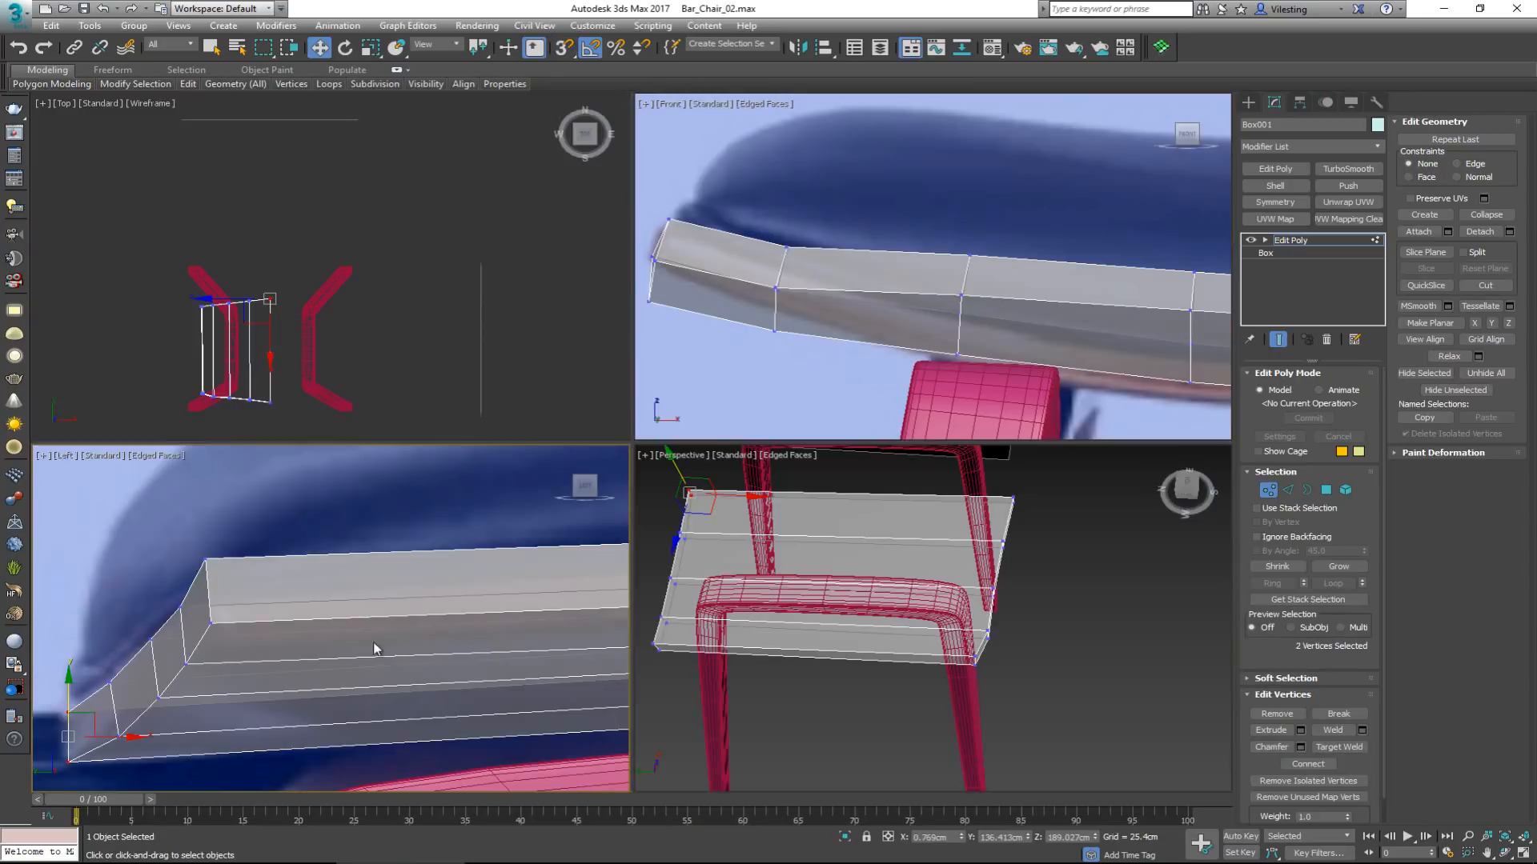
right_click(699, 641)
key("alt+w")
middle_click_drag(584, 530, 579, 575, "alt")
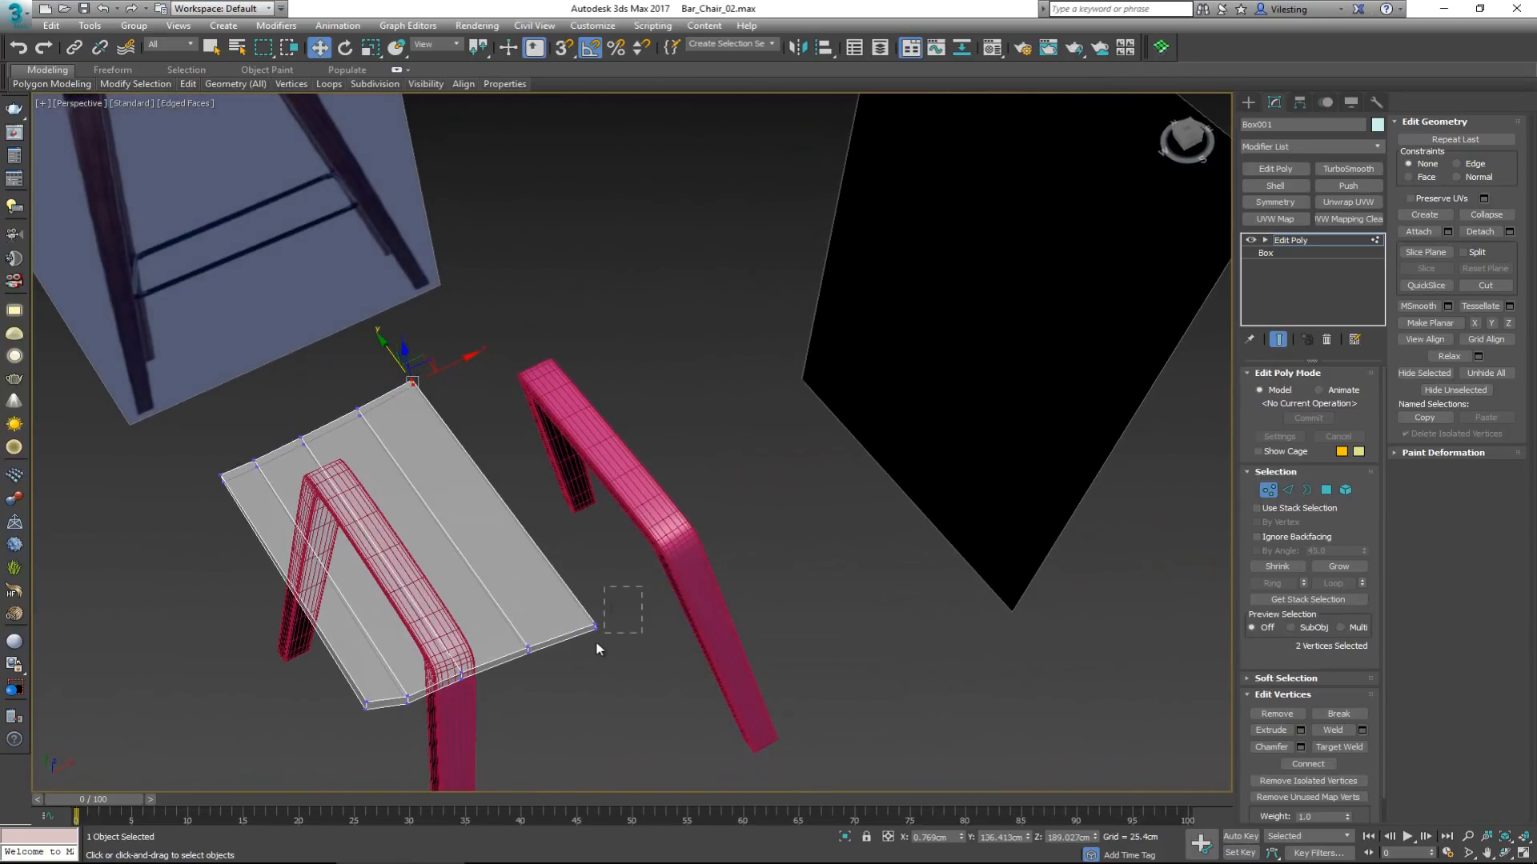
key("alt+w")
scroll(896, 387, "down", 5)
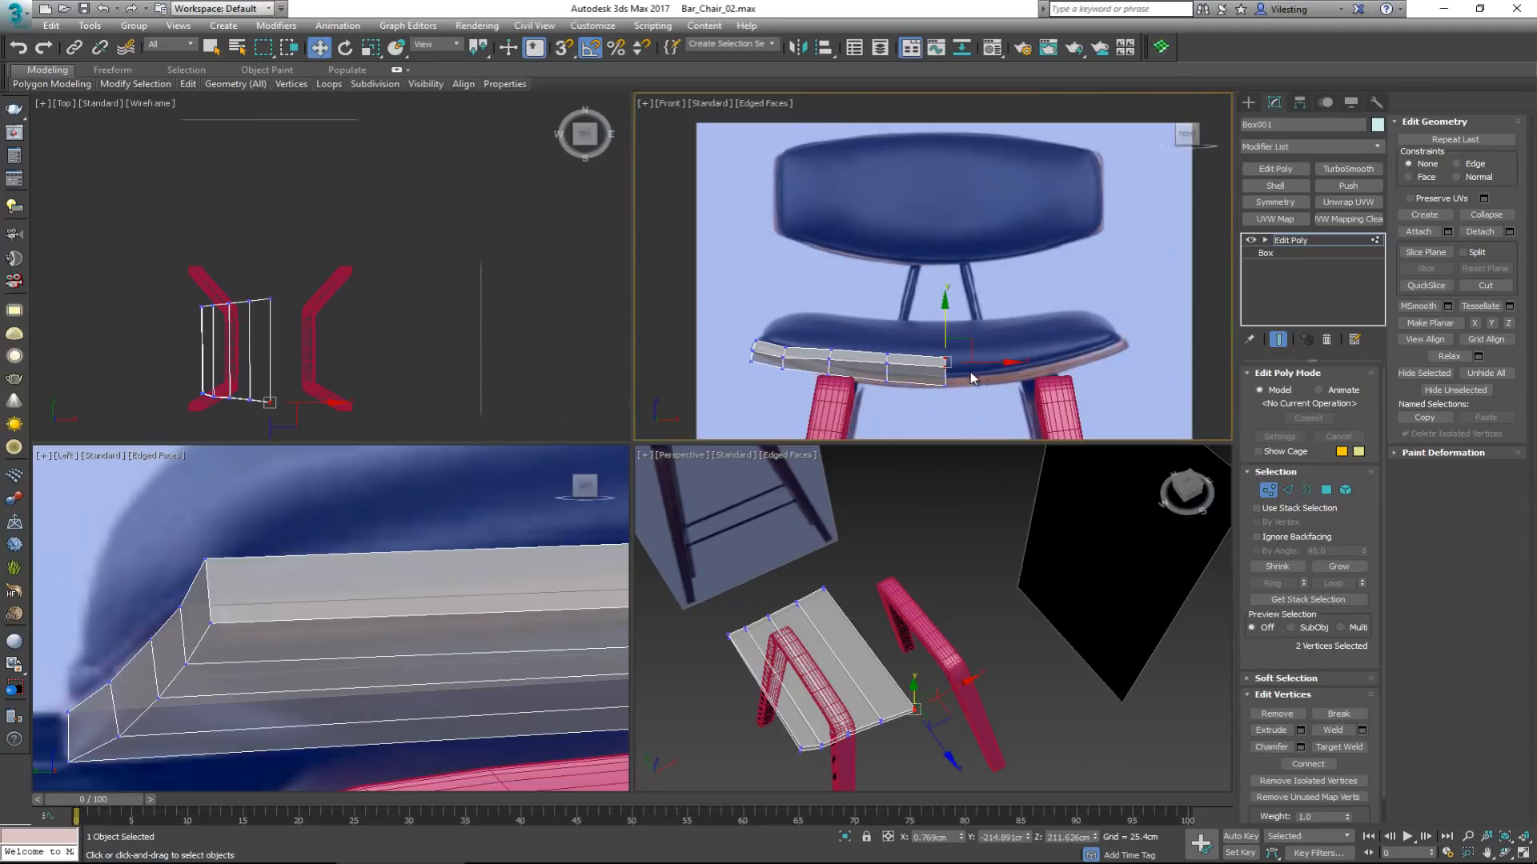
key("alt+w")
scroll(638, 395, "up", 6)
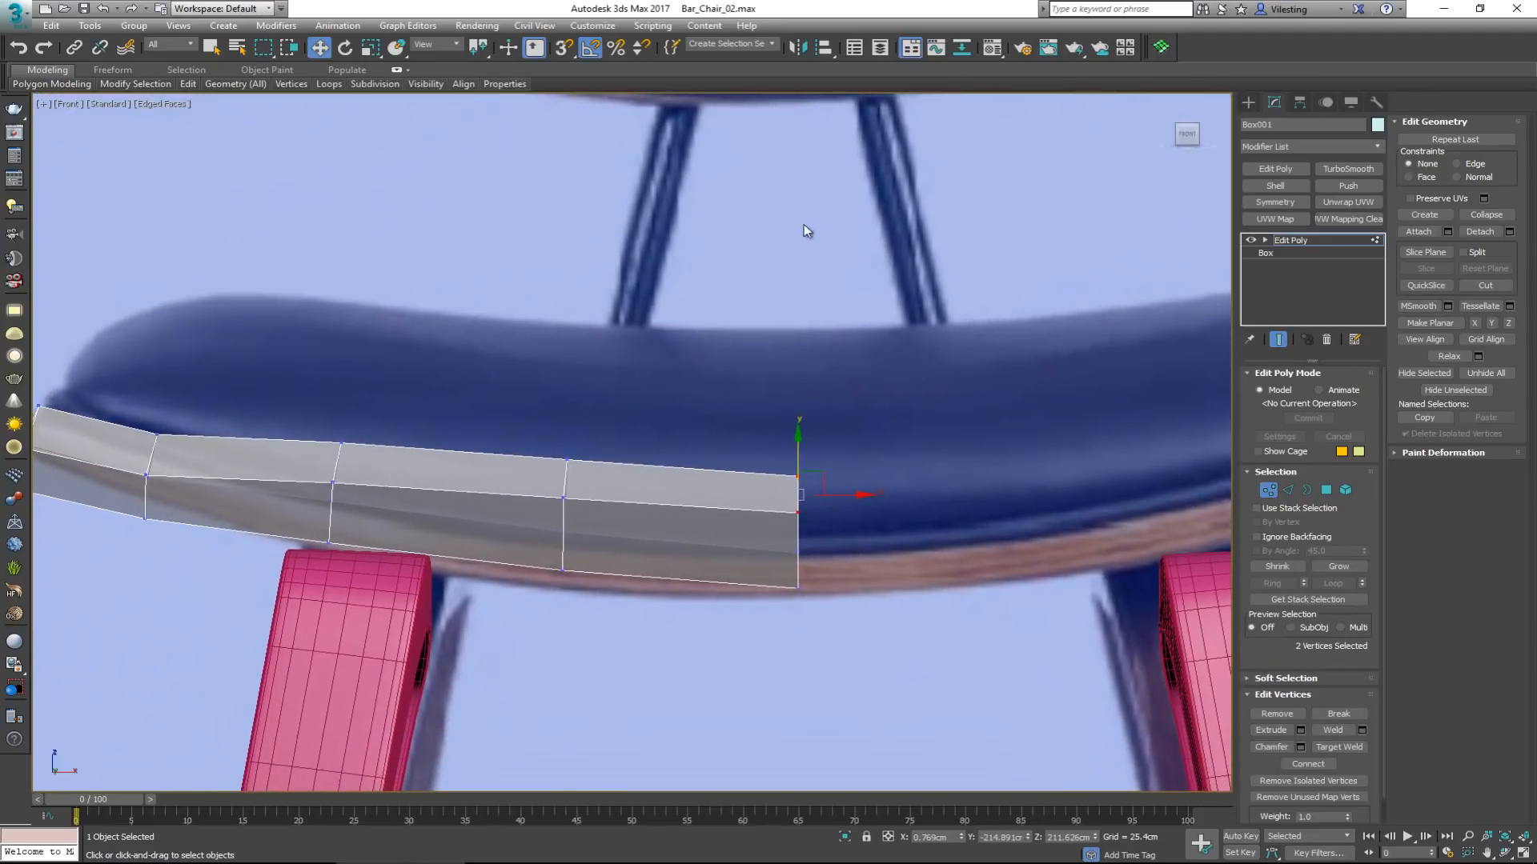
scroll(794, 490, "down", 2)
key("alt+w")
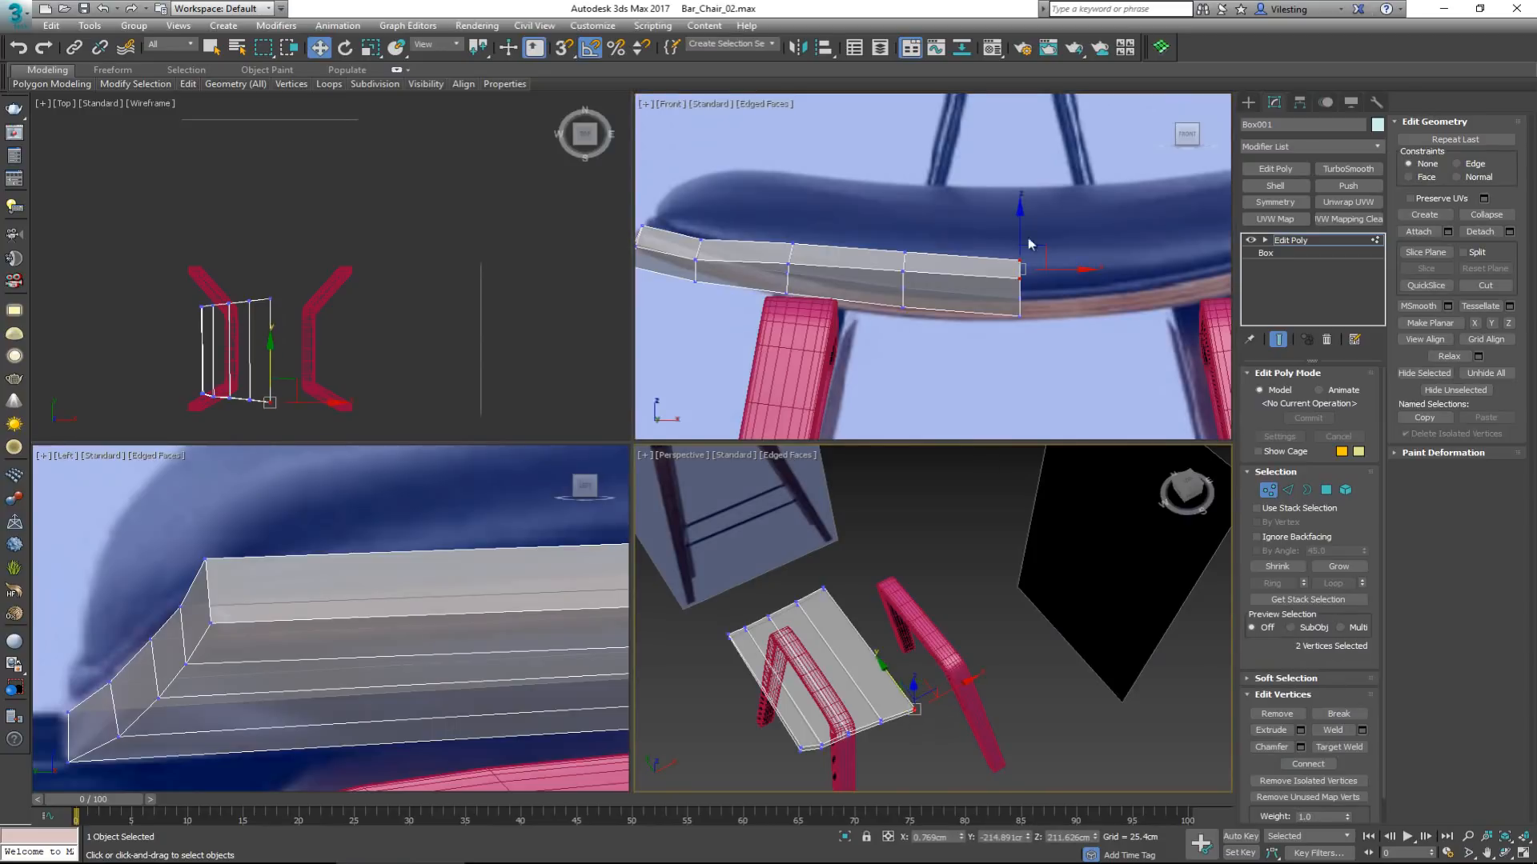
left_click_drag(1022, 225, 1022, 264)
Lower the front vertex pairs of the remaining front-to-back loops in the Front view to follow the wooden base's curve.
left_click_drag(900, 278, 898, 282)
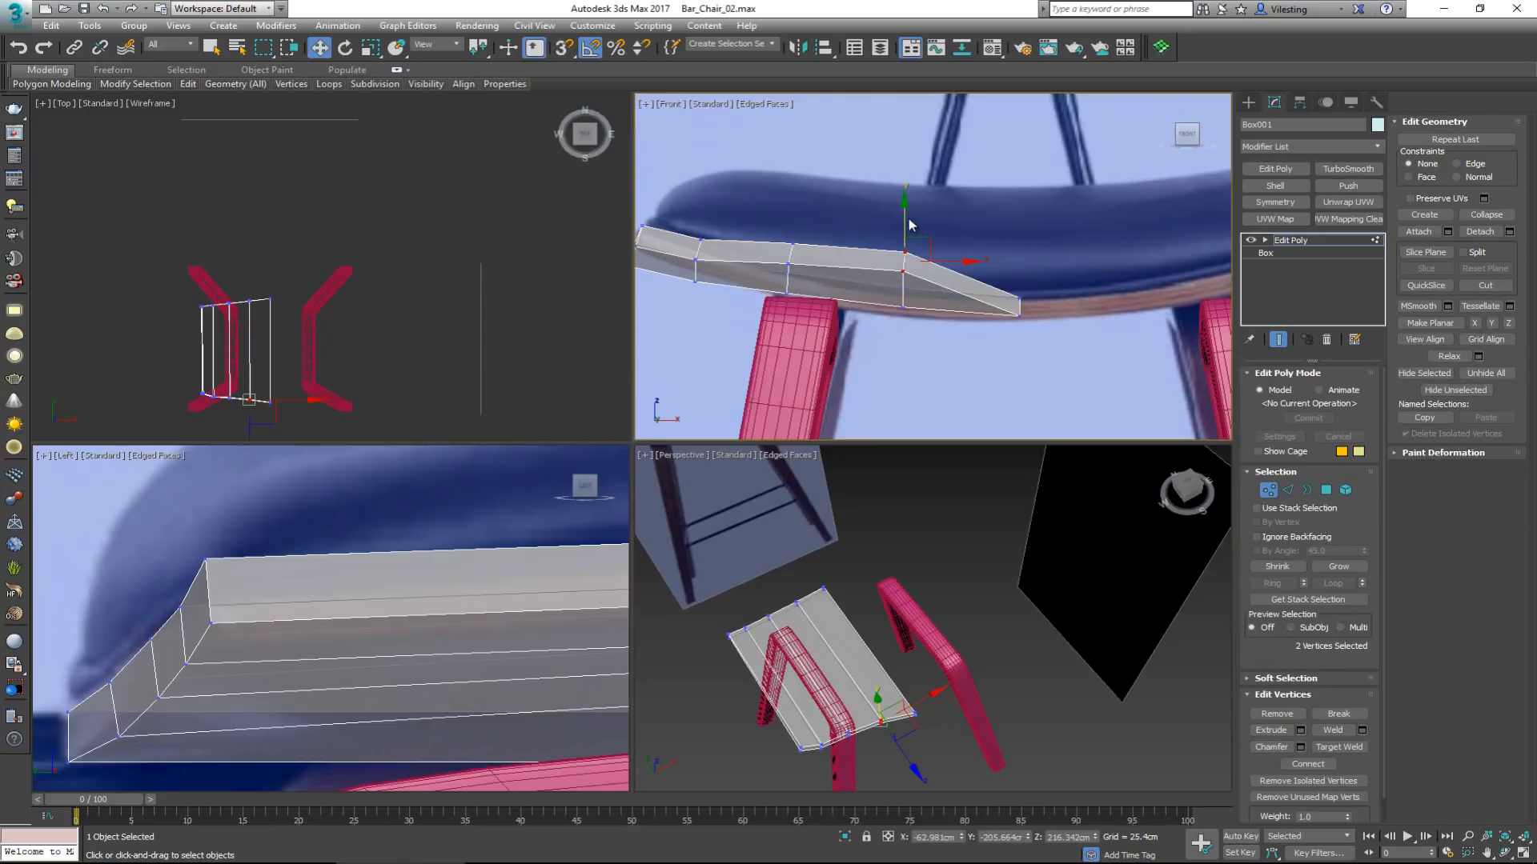
left_click_drag(902, 221, 898, 255)
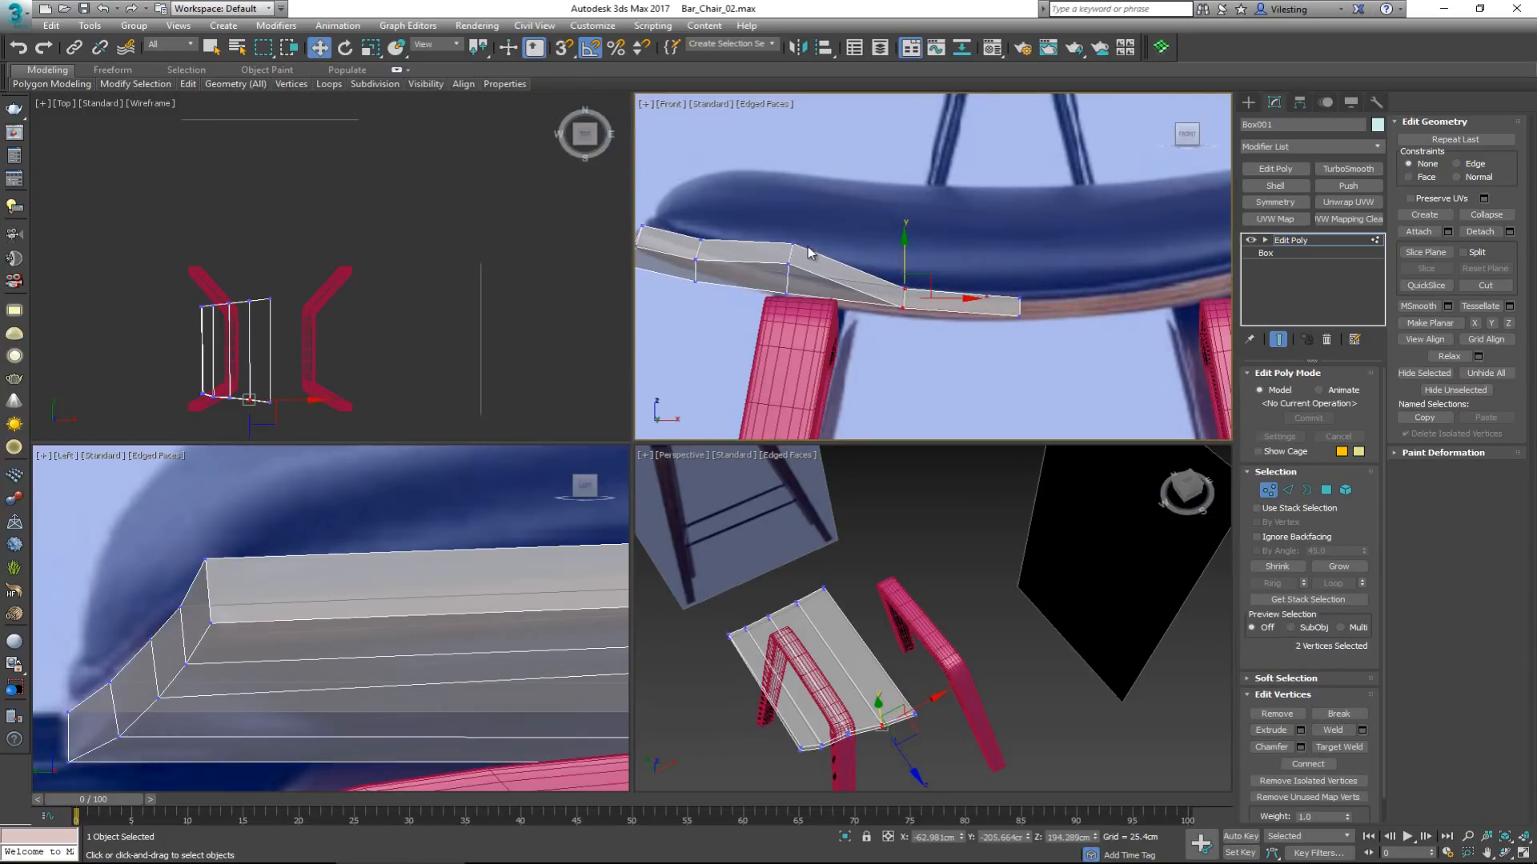
left_click_drag(782, 271, 705, 237)
Move the leftmost loop's lower rear vertex up and slightly left to smooth the underside in the Front view.
scroll(707, 250, "up", 4)
left_click(810, 313)
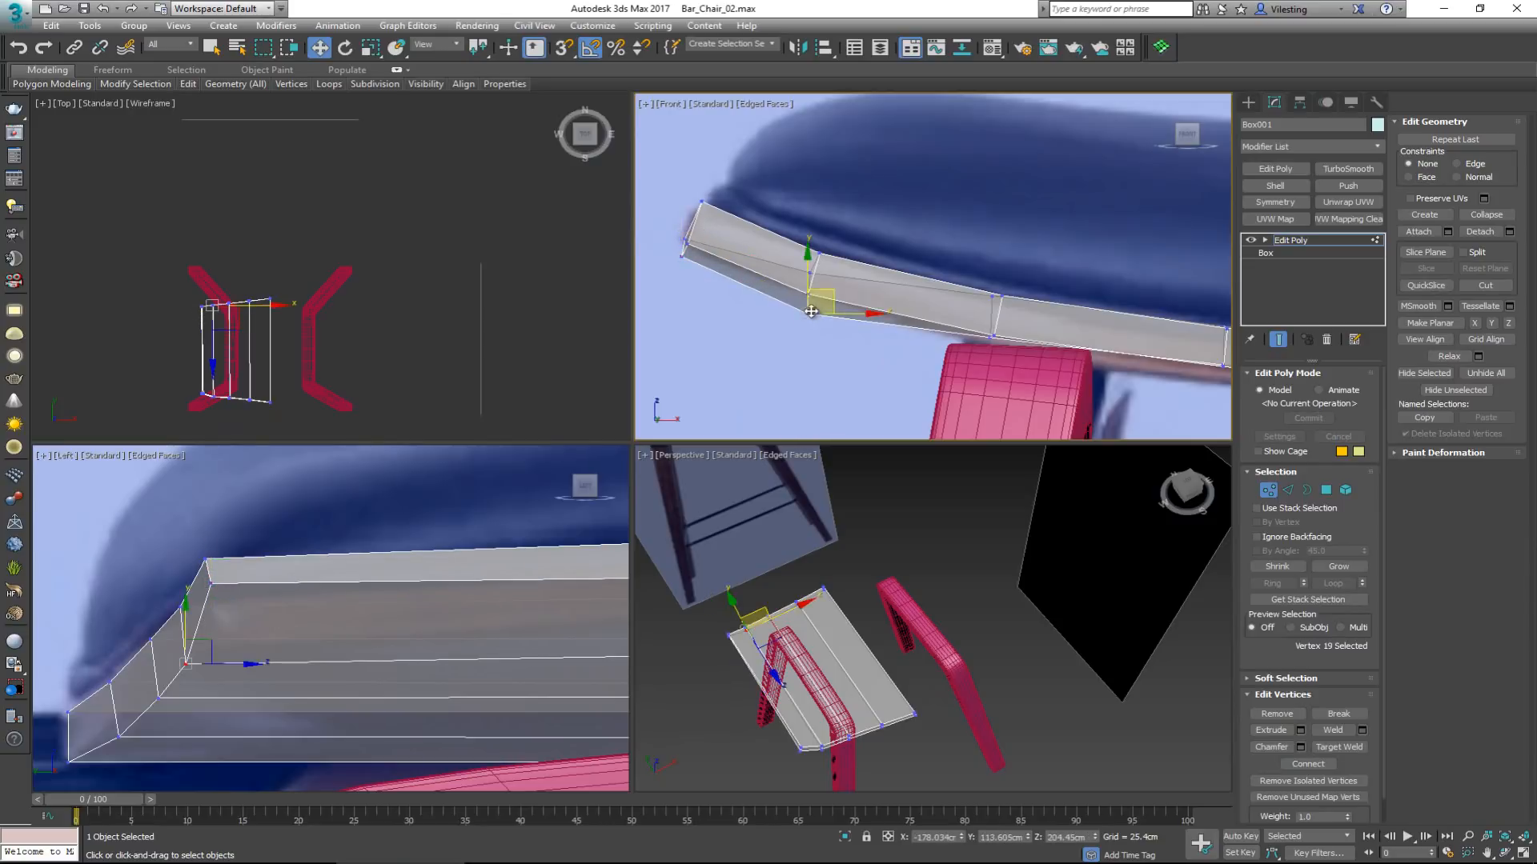
left_click_drag(830, 292, 825, 277)
Insert three crosswise edge loops in the Left view, at the middle, rear and front of the seat base.
scroll(388, 512, "down", 5)
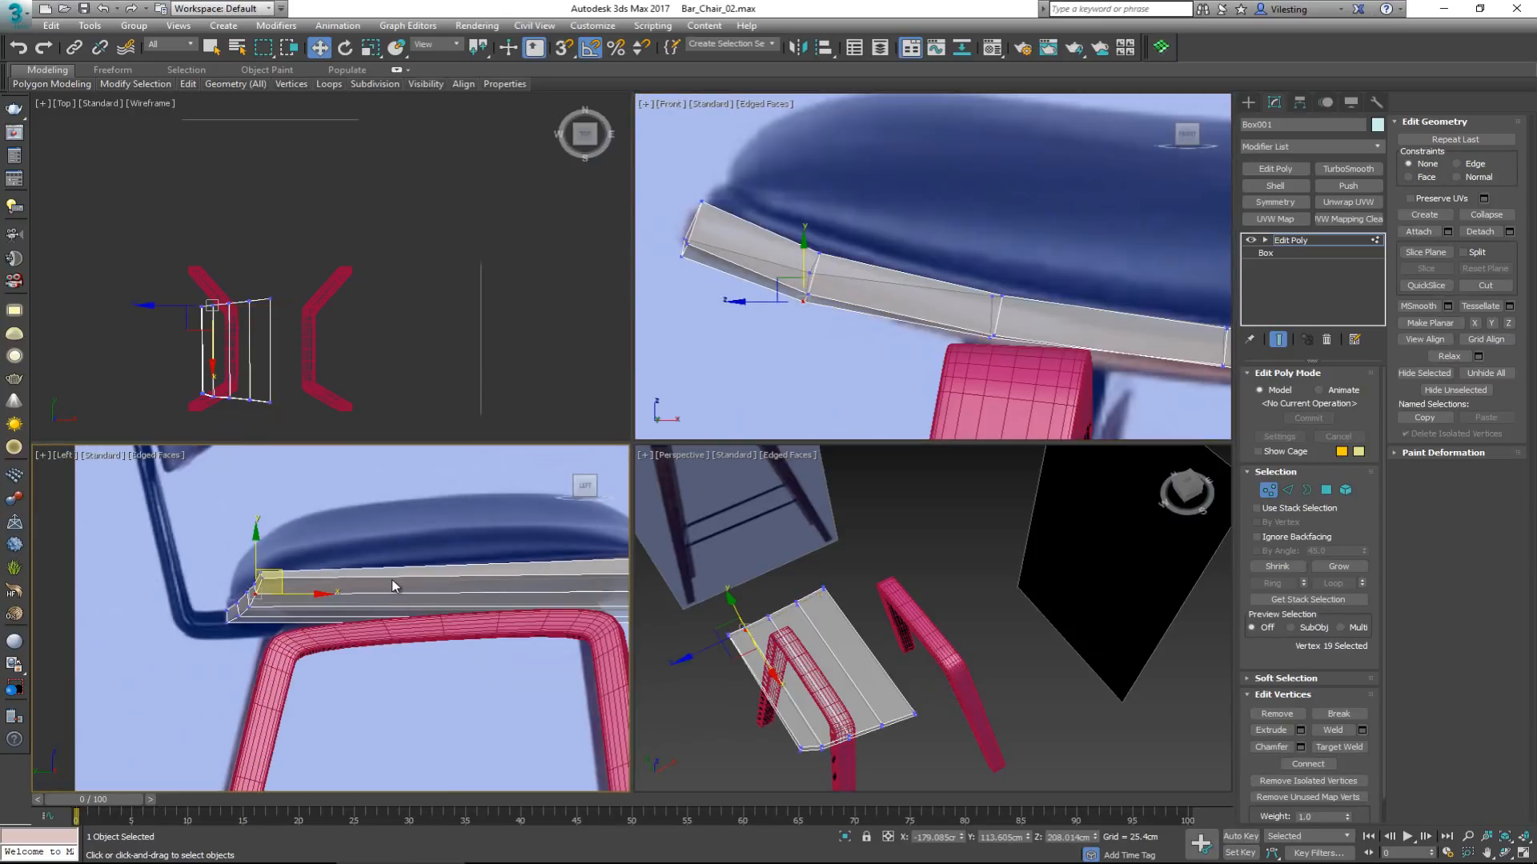
scroll(392, 586, "up", 2)
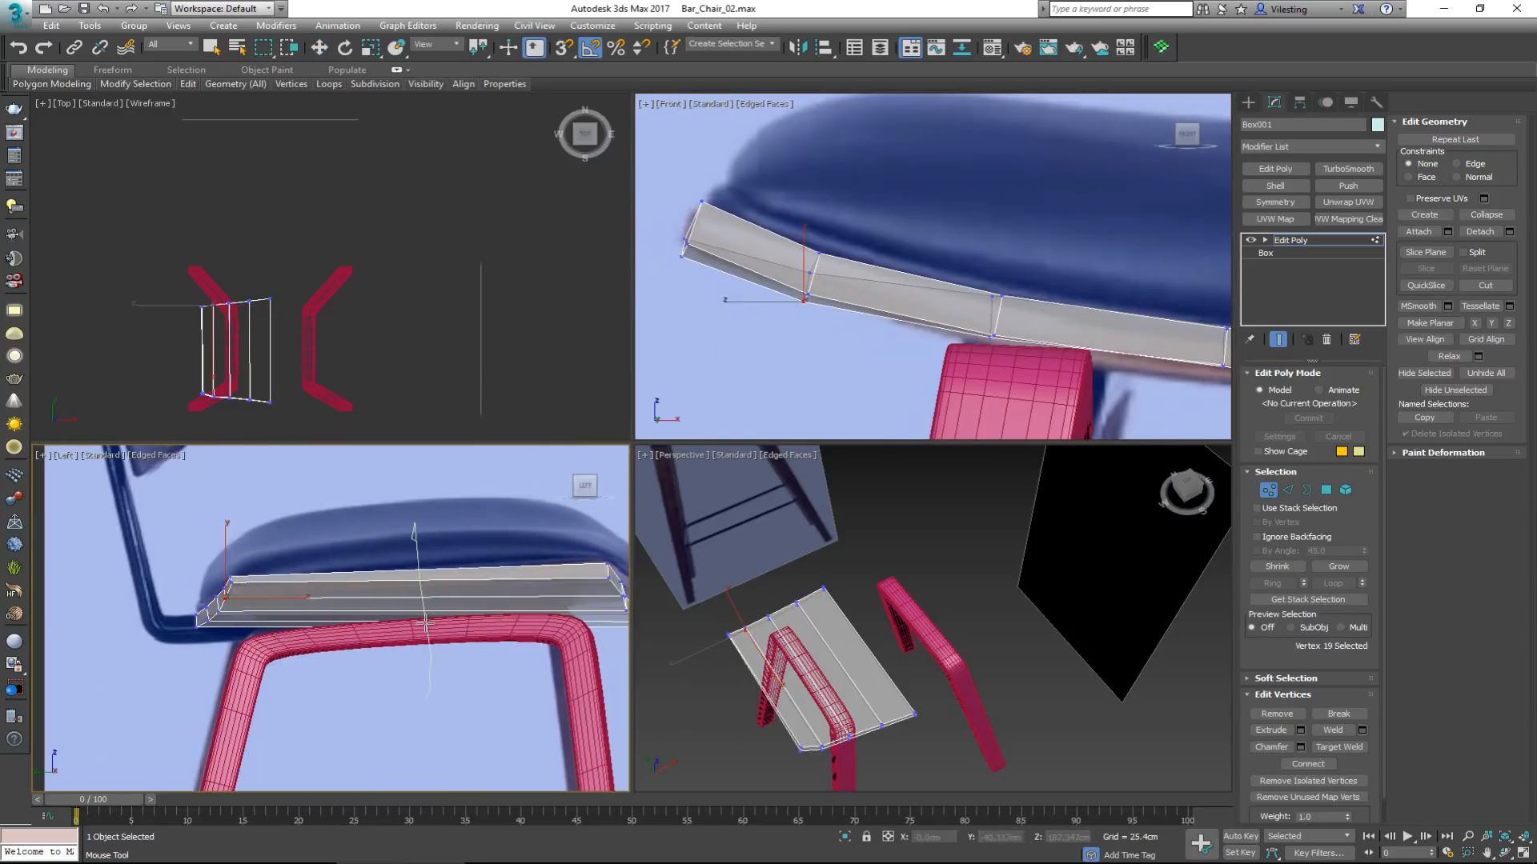
key("2")
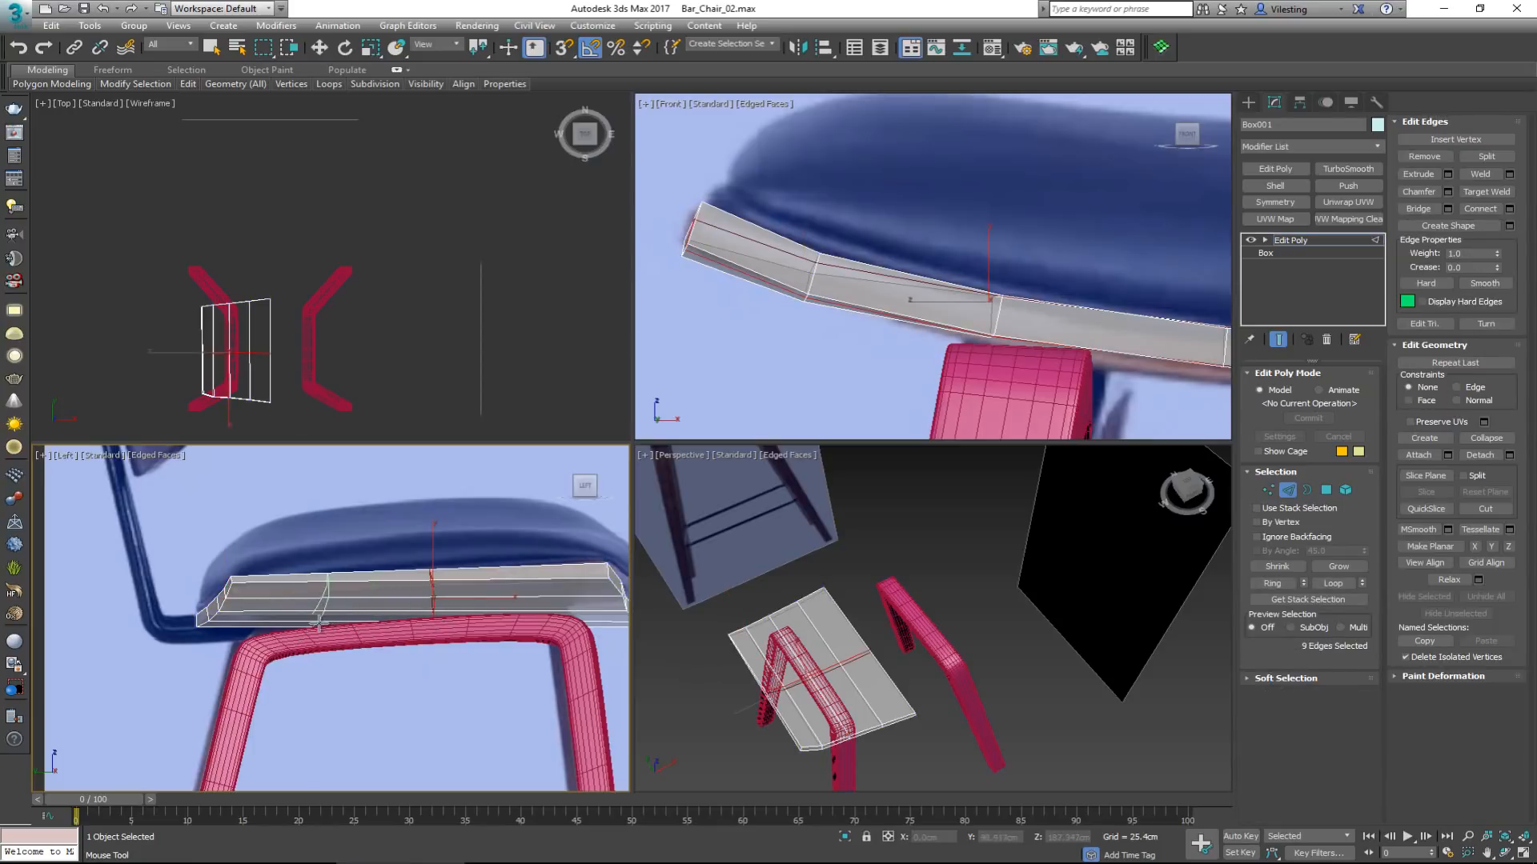
key("ctrl+shift+e")
left_click(556, 620)
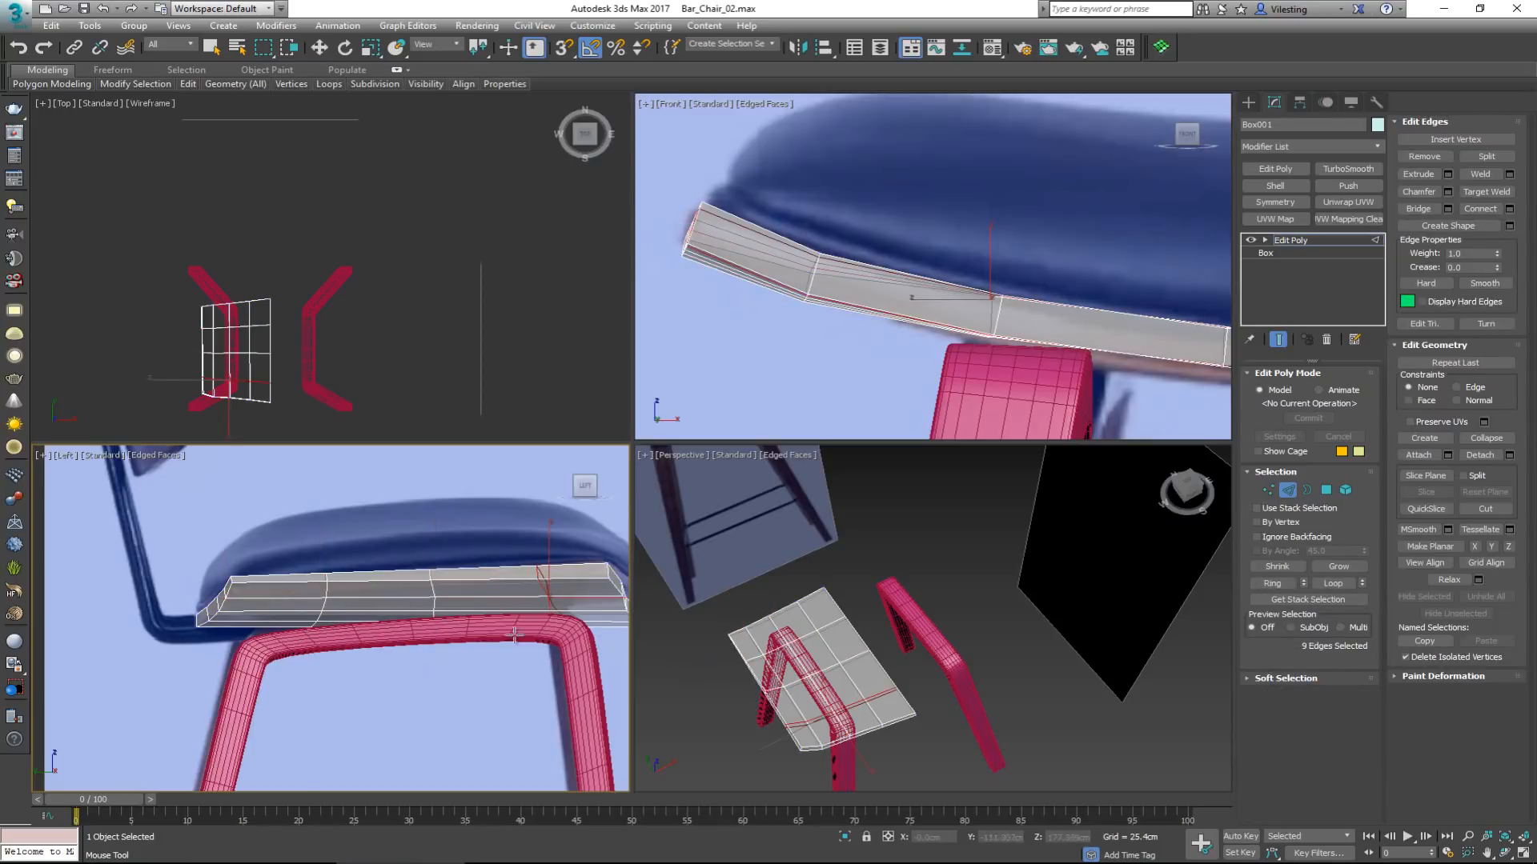
Select the inner vertices of the seat base in the Perspective view and lower them slightly to make a shallow dip.
key("w")
middle_click(847, 662)
key("alt+w")
middle_click_drag(845, 663, 560, 464, "alt")
middle_click_drag(410, 535, 444, 482)
key("1")
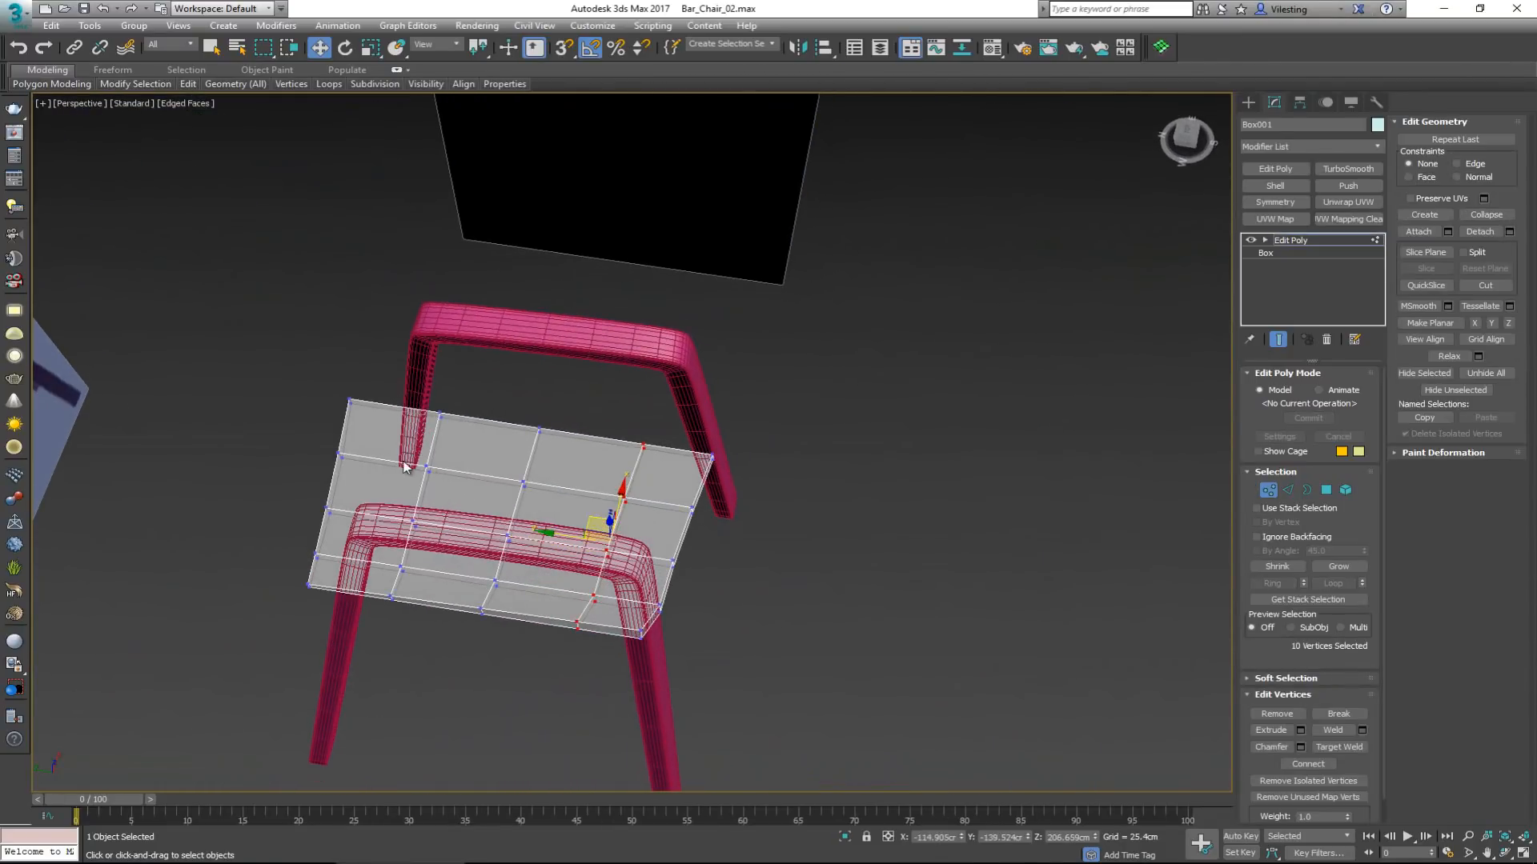
left_click_drag(551, 565, 556, 561)
middle_click_drag(506, 560, 576, 528, "alt")
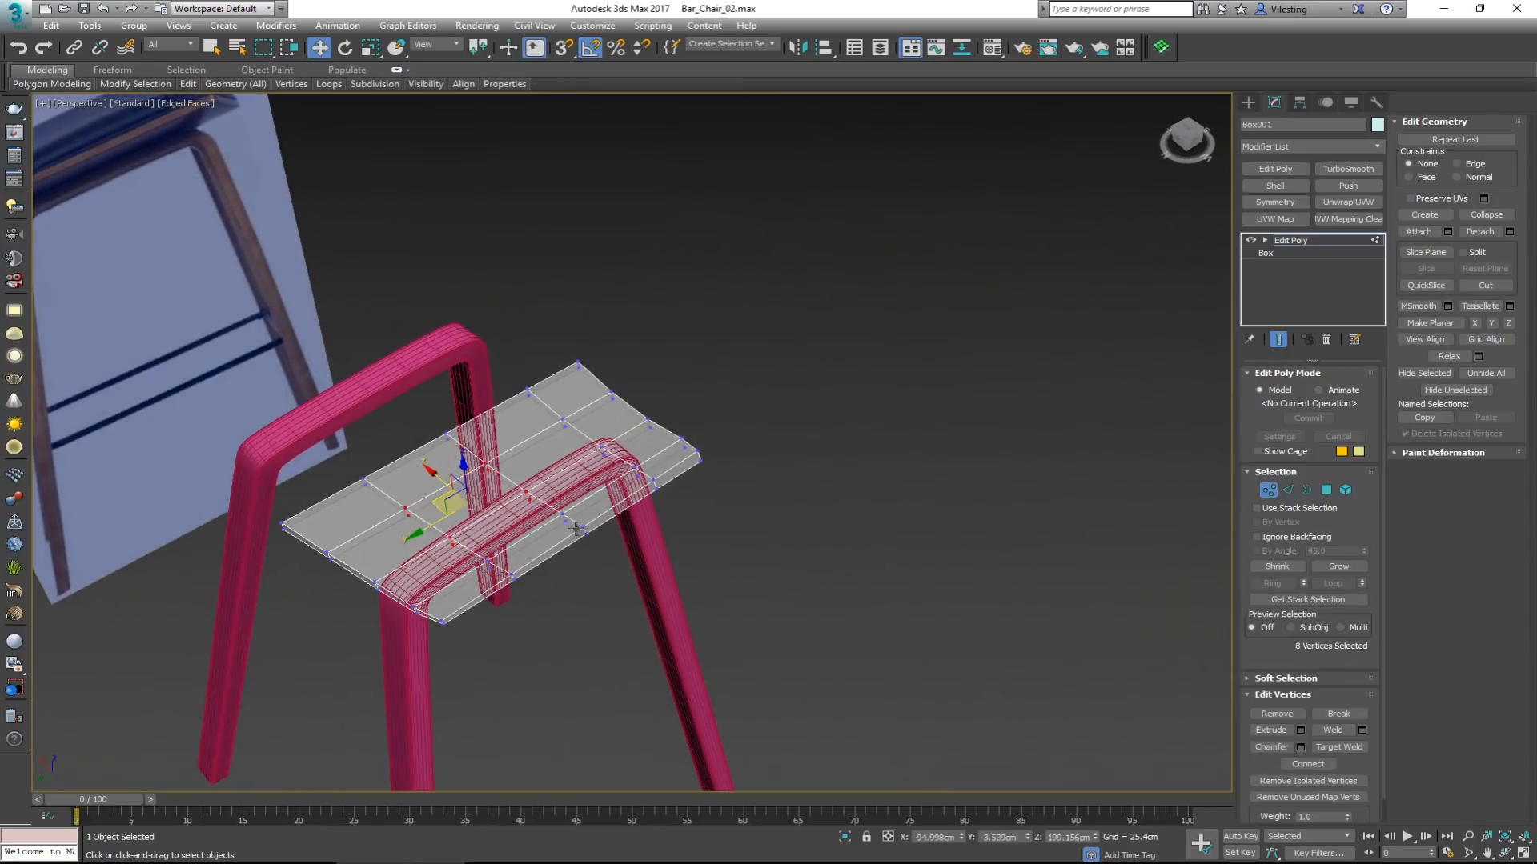
left_click_drag(568, 529, 570, 532, "ctrl")
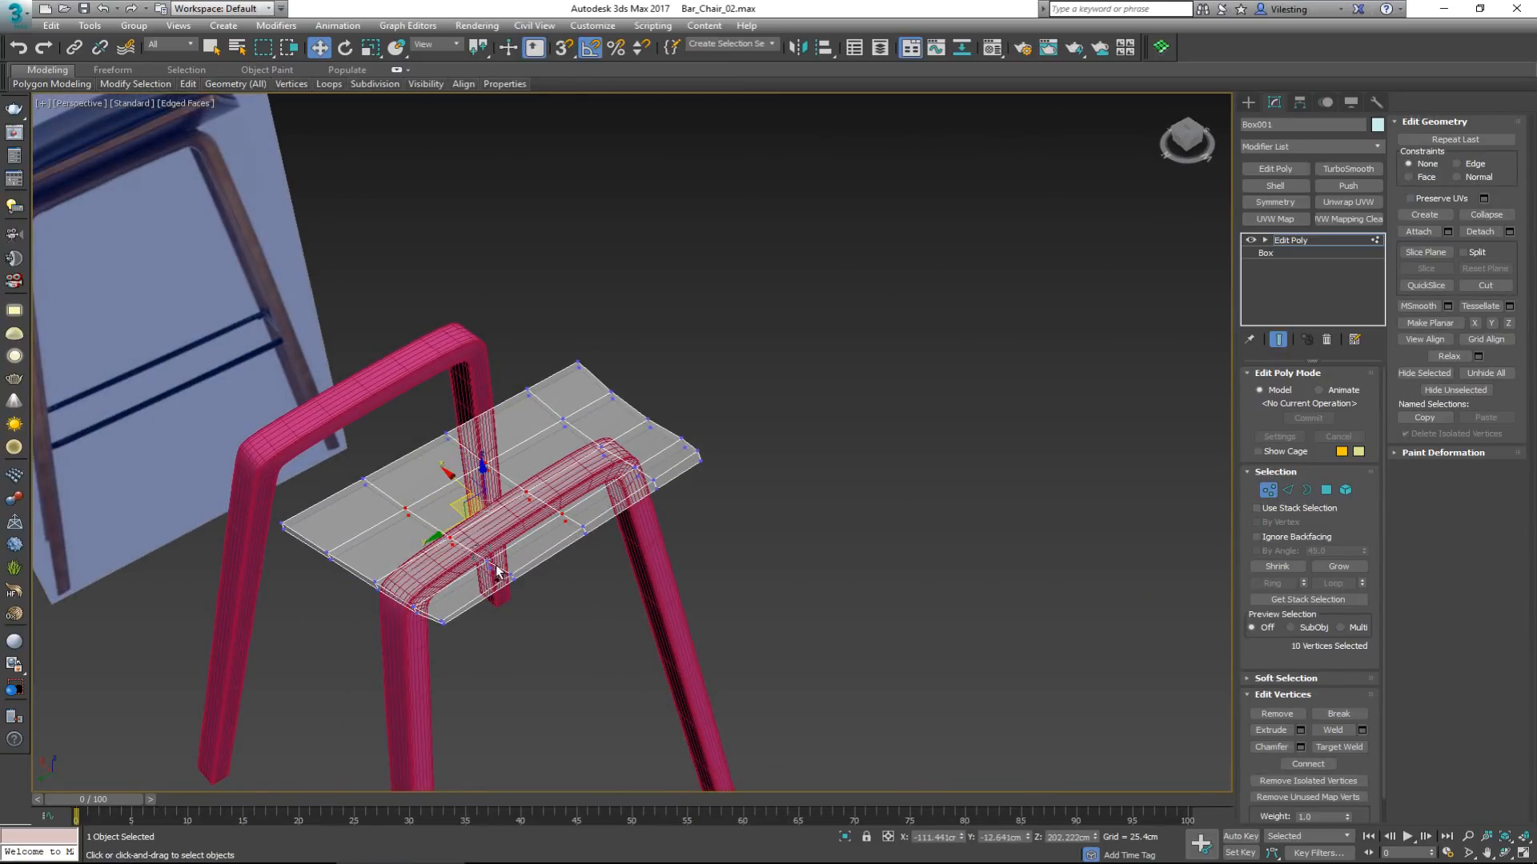
left_click_drag(497, 571, 503, 581, "ctrl")
left_click_drag(382, 495, 383, 497, "ctrl")
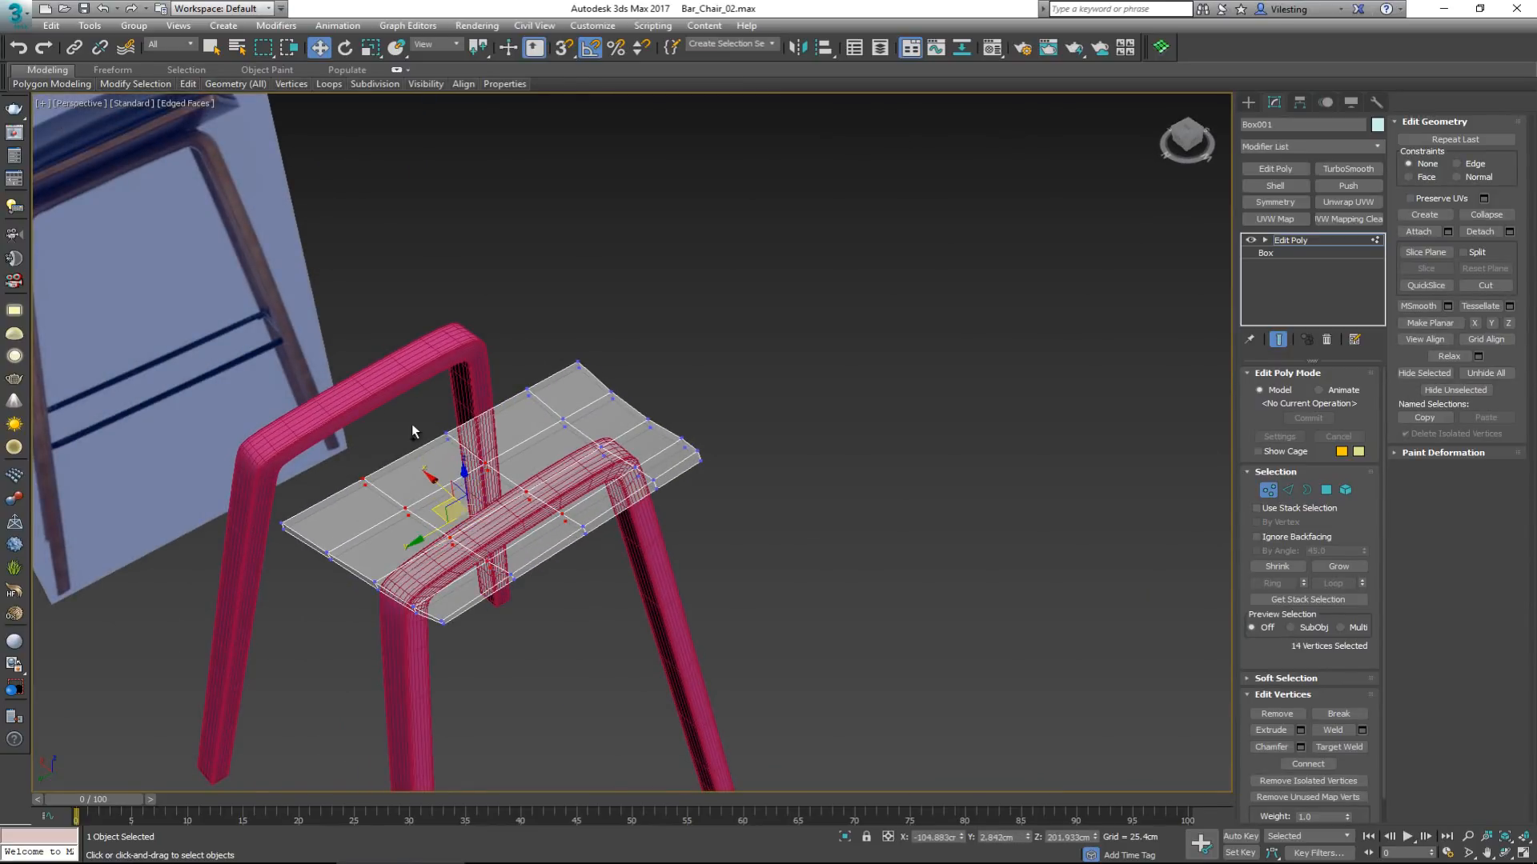
left_click_drag(430, 419, 462, 454, "ctrl")
middle_click_drag(506, 461, 467, 411, "alt")
left_click_drag(461, 447, 463, 457)
middle_click_drag(462, 456, 326, 493, "alt")
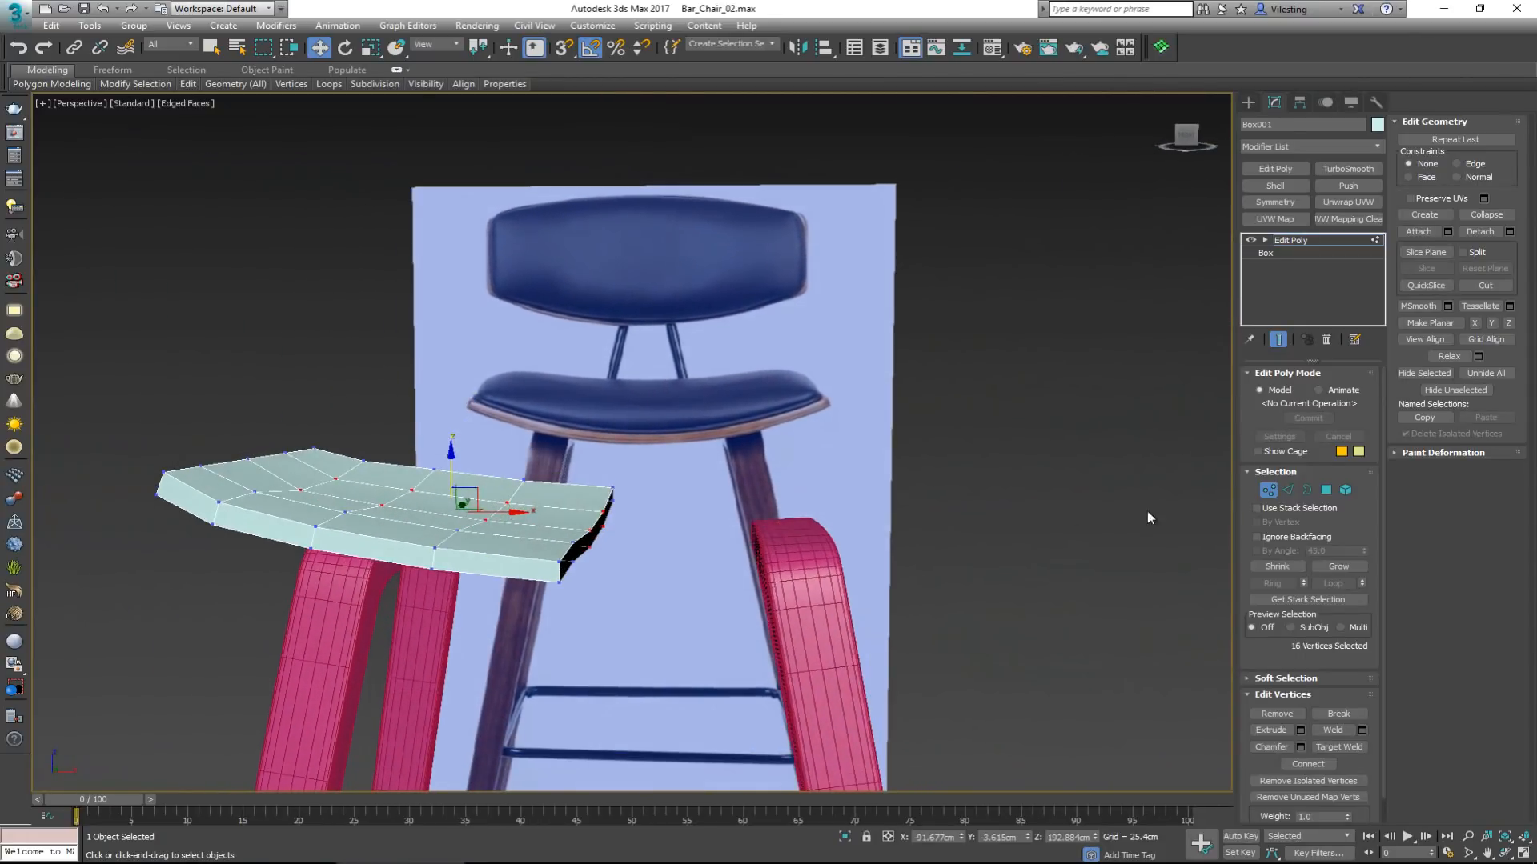
Move only the seat base's pivot along X to its open centre edge, using vertex snap.
left_click(1266, 490)
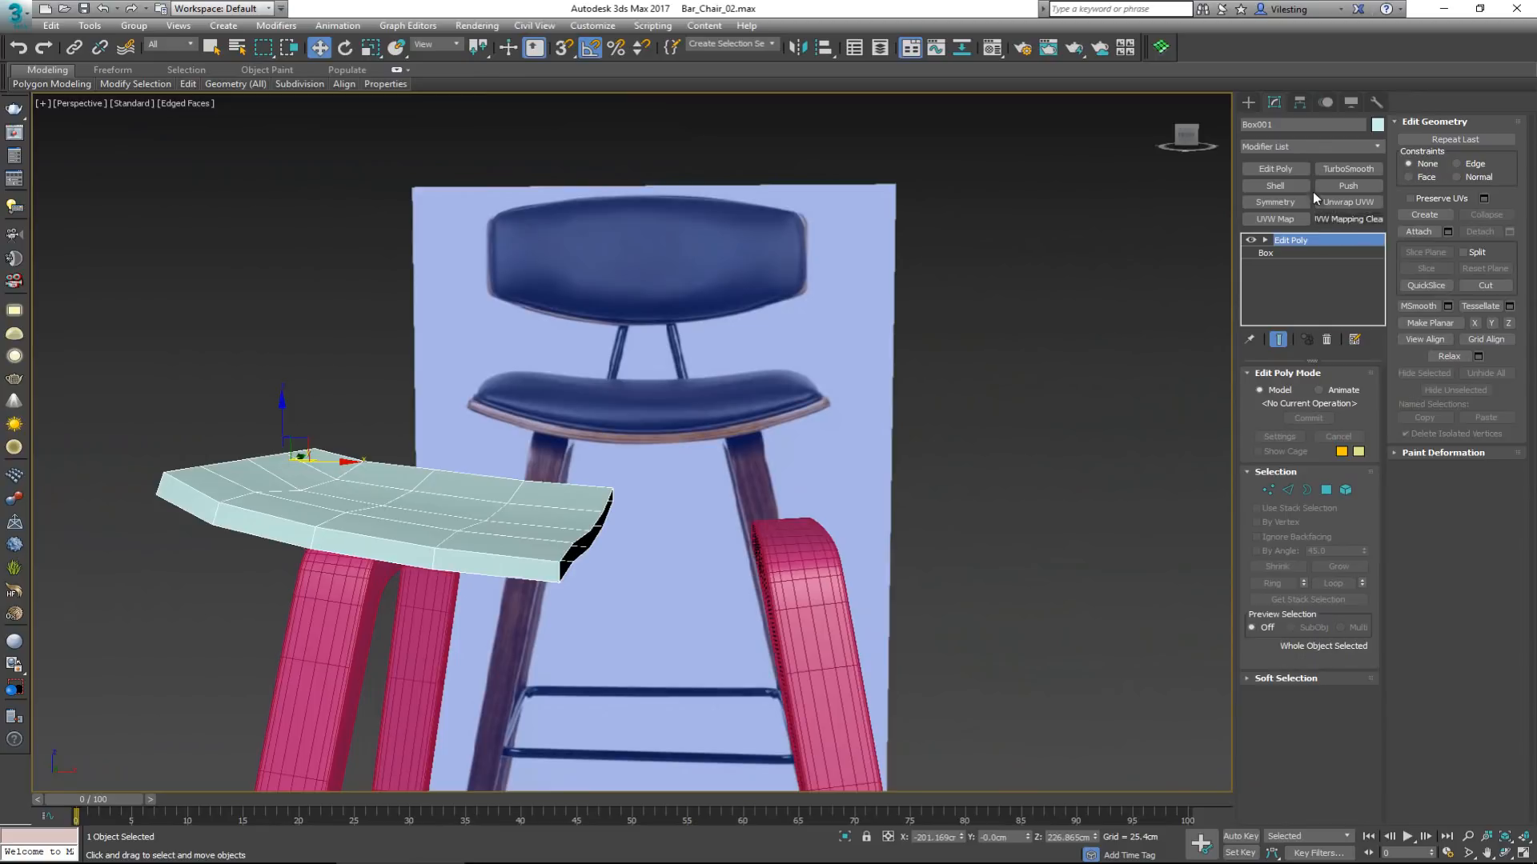
left_click(1300, 103)
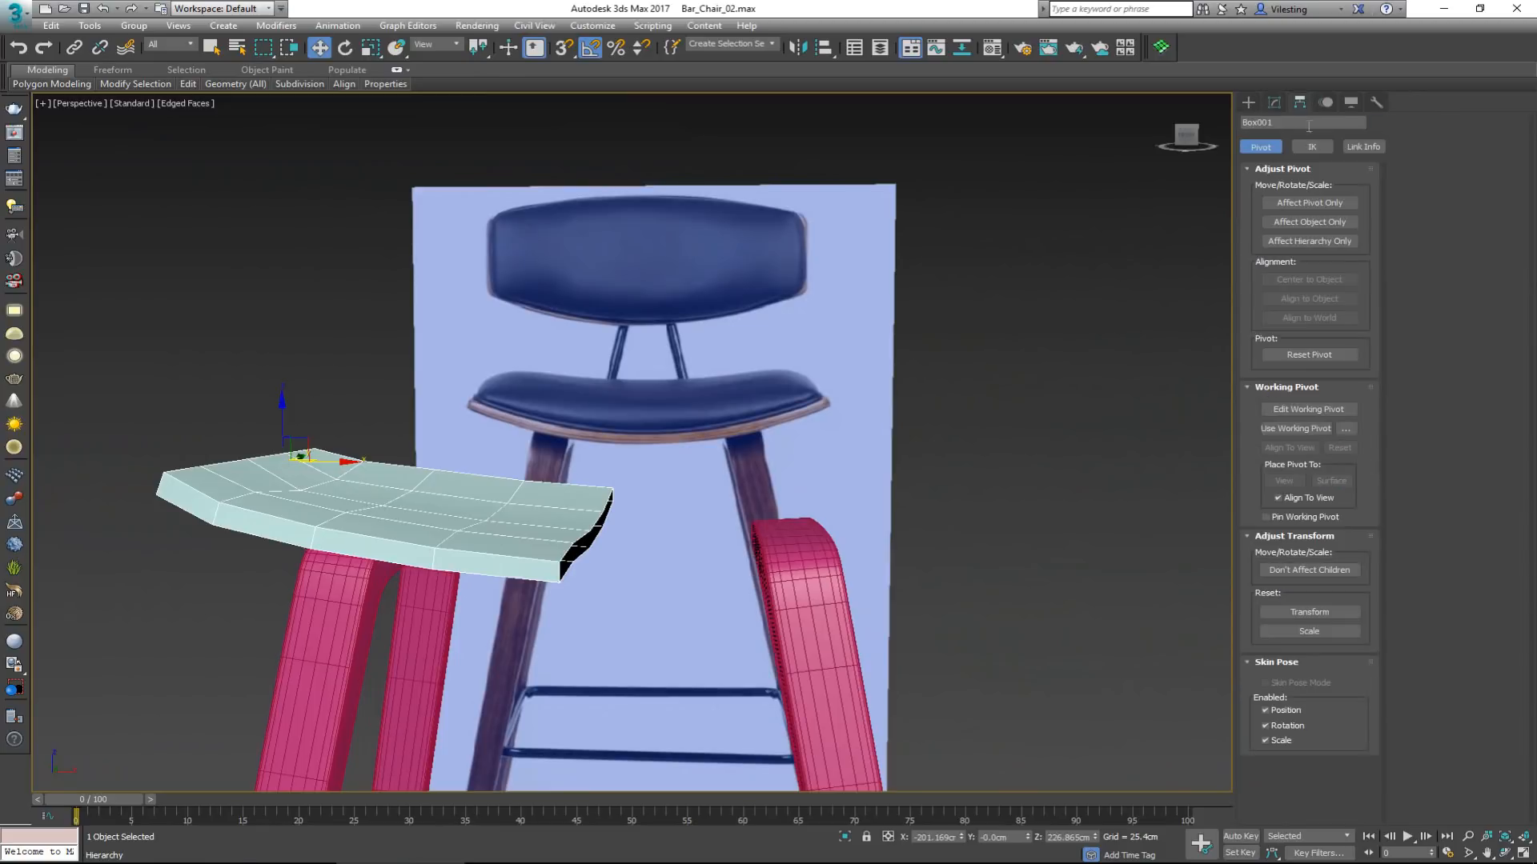
left_click(1311, 203)
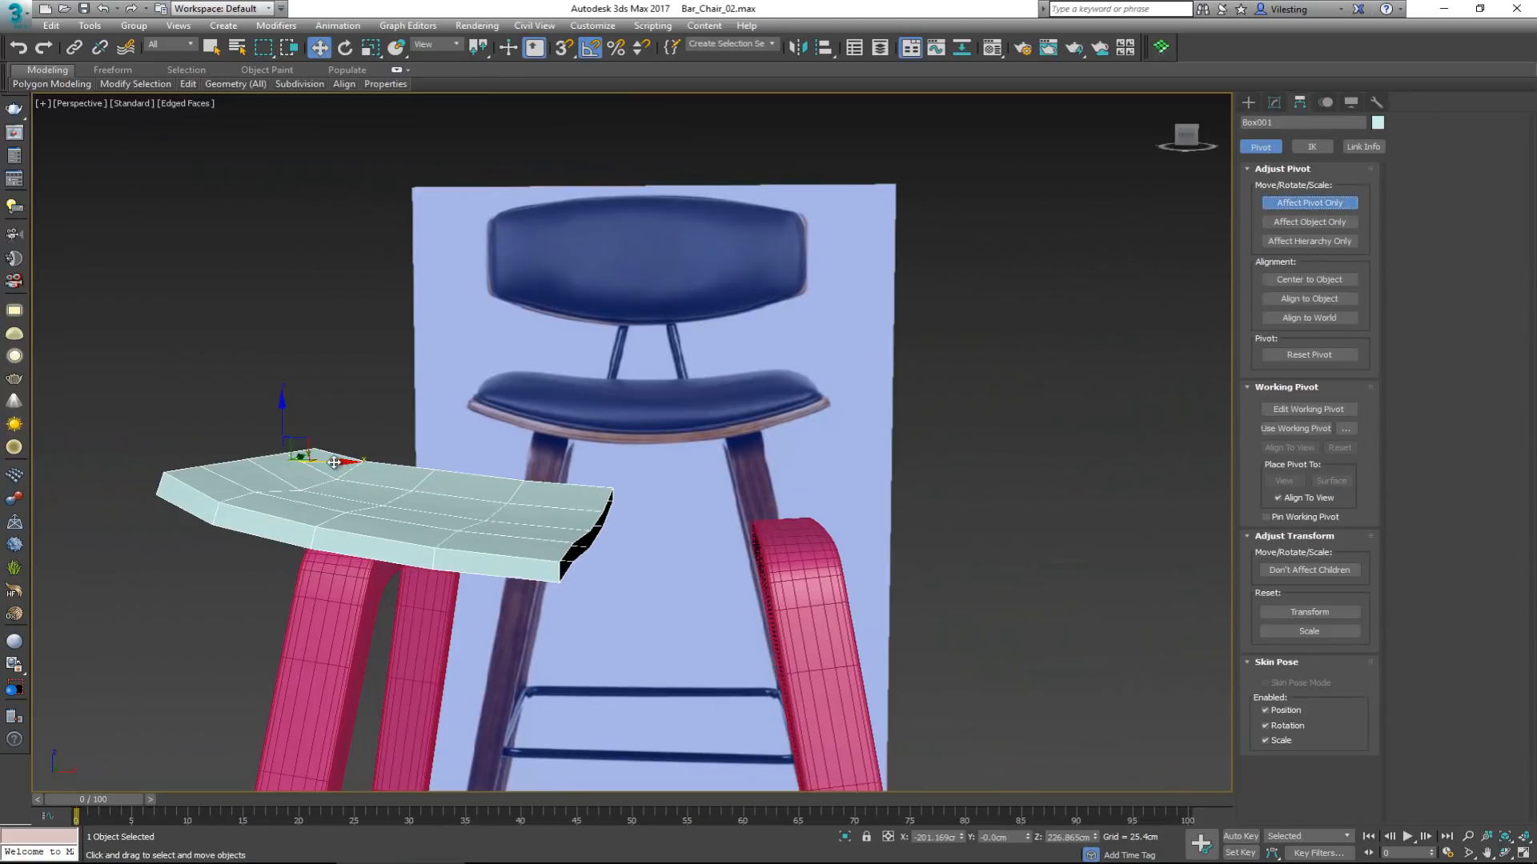
key("s")
left_click_drag(335, 461, 618, 513)
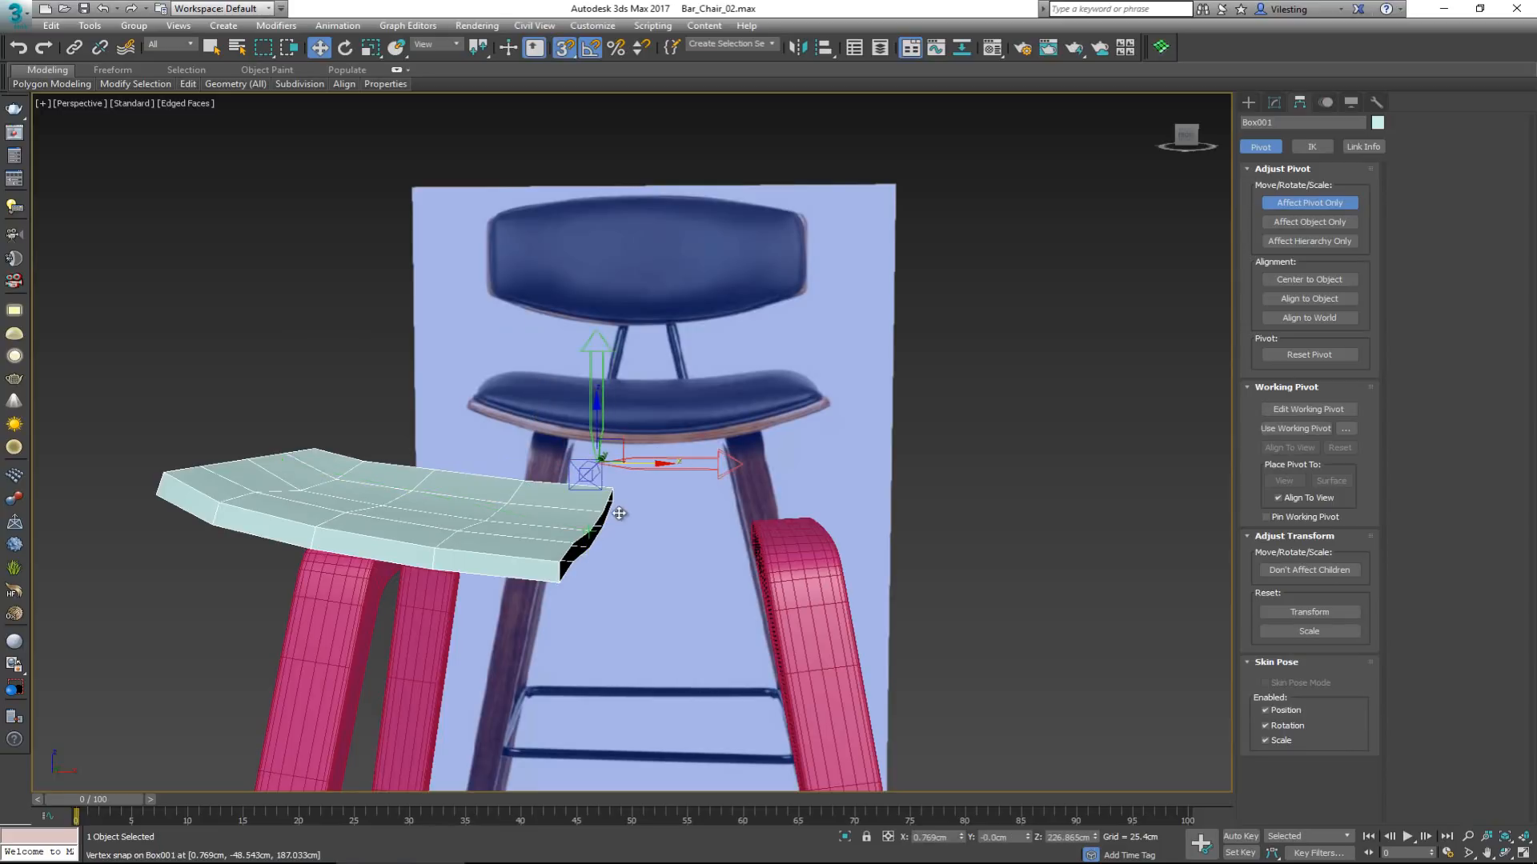
left_click(1294, 206)
Mirror the half seat base with a Symmetry modifier on the X axis, with Flip and Weld Seam enabled.
left_click(1276, 108)
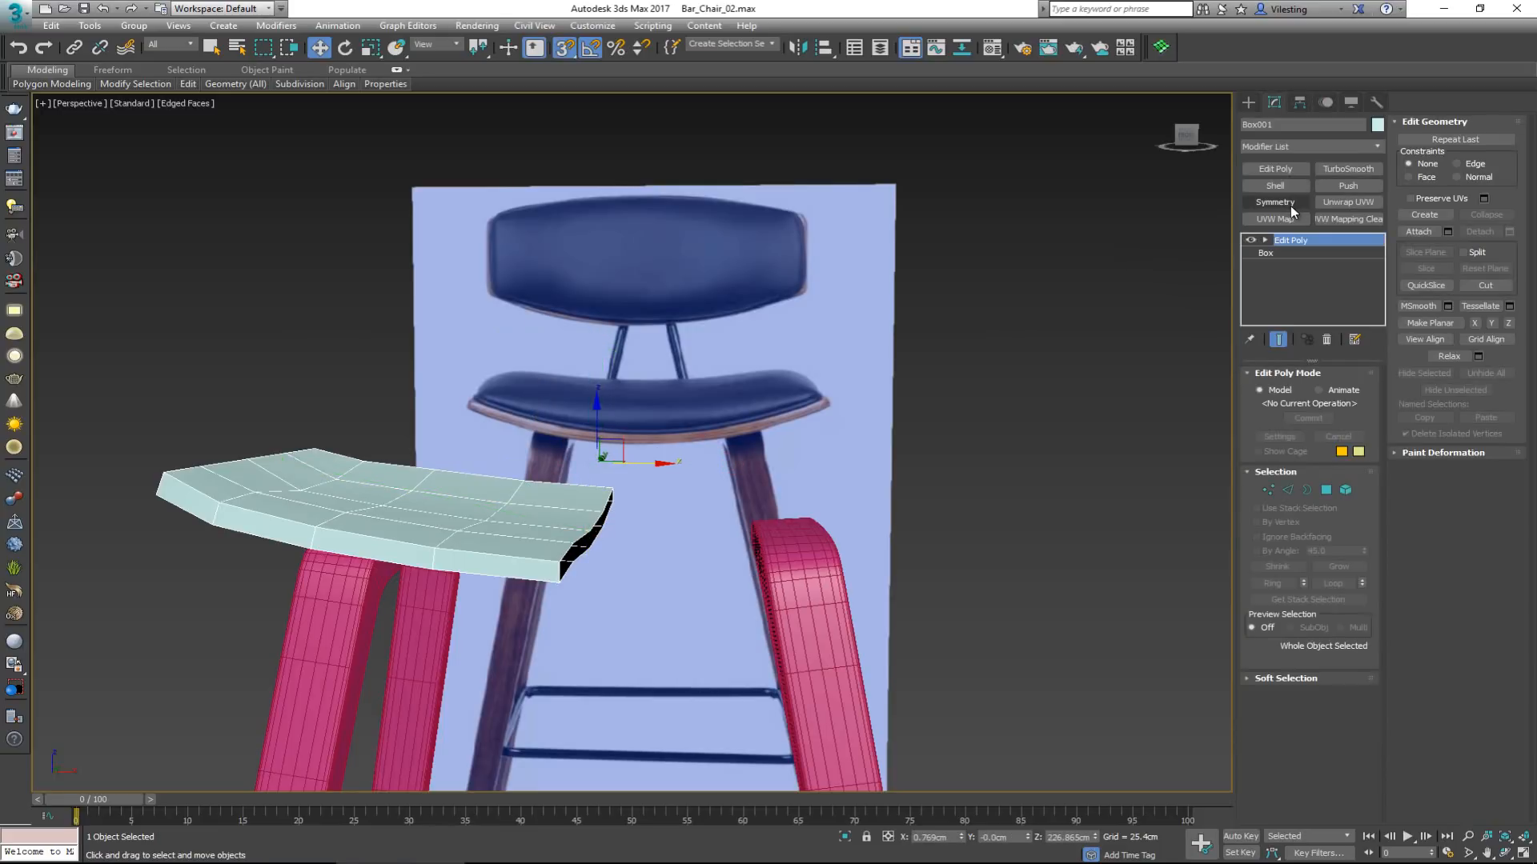
left_click(1291, 205)
left_click(1280, 417)
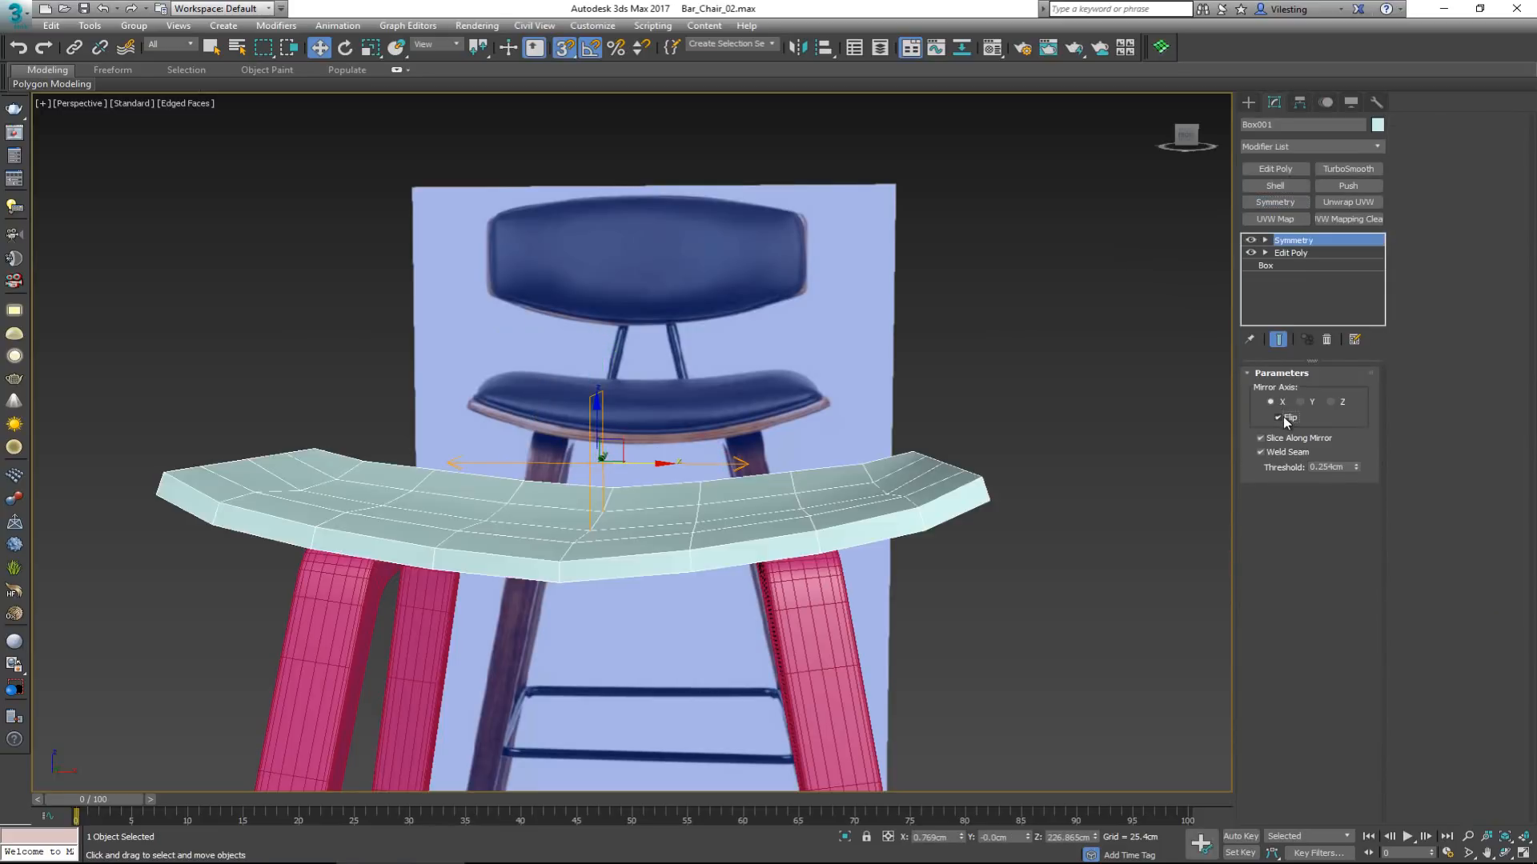
In the seat base's Edit Poly, turn off snapping and move the vertex pair at the rear edge's centre slightly forward along Y.
middle_click_drag(765, 396, 809, 417, "alt")
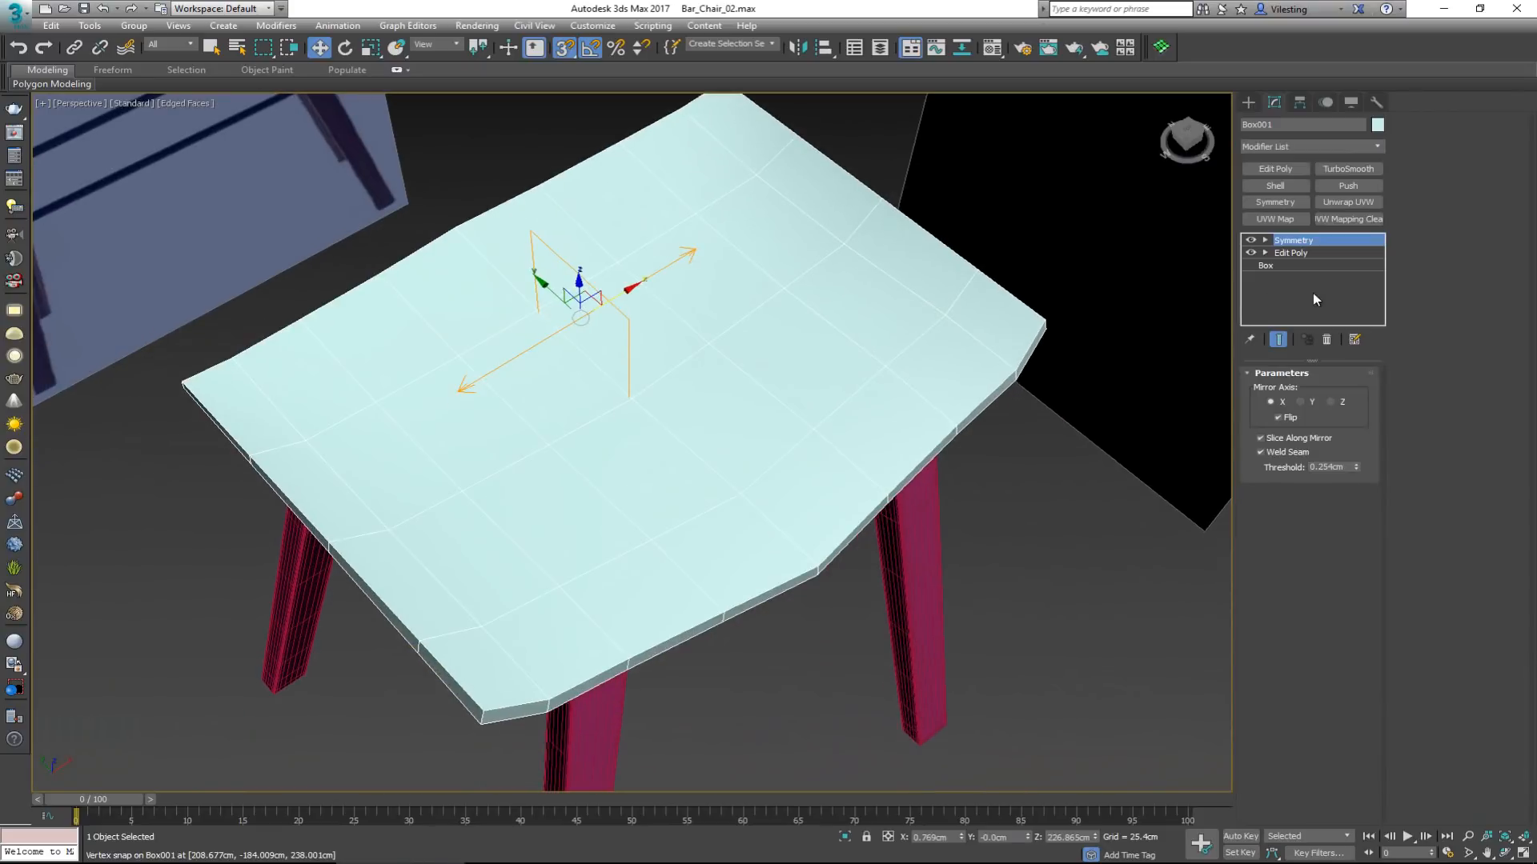
left_click(1303, 253)
key("1")
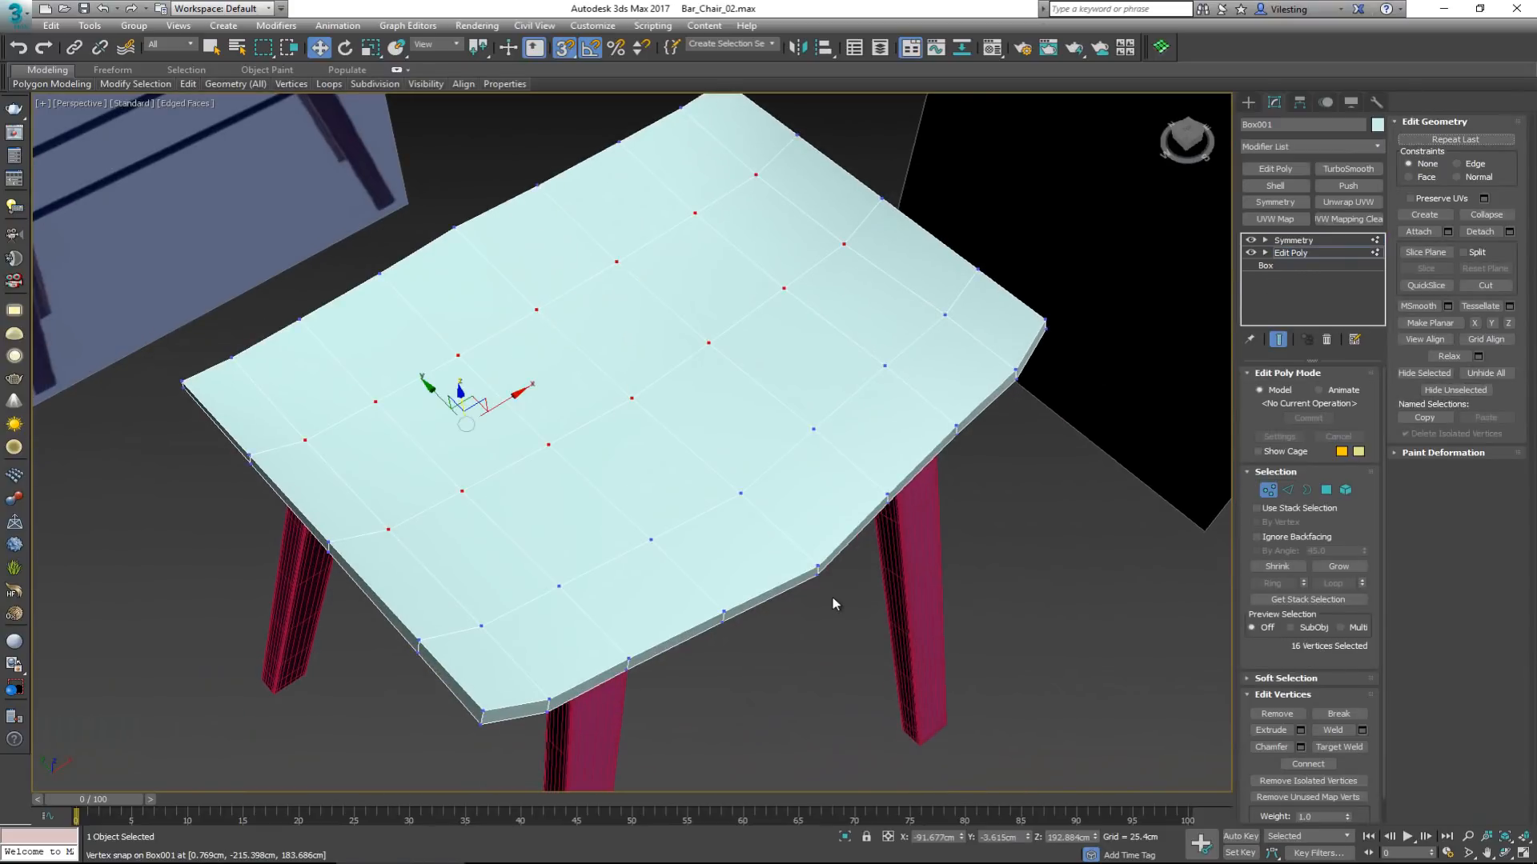
key("s")
left_click_drag(782, 539, 781, 539)
middle_click_drag(614, 515, 616, 476, "alt")
left_click(465, 542)
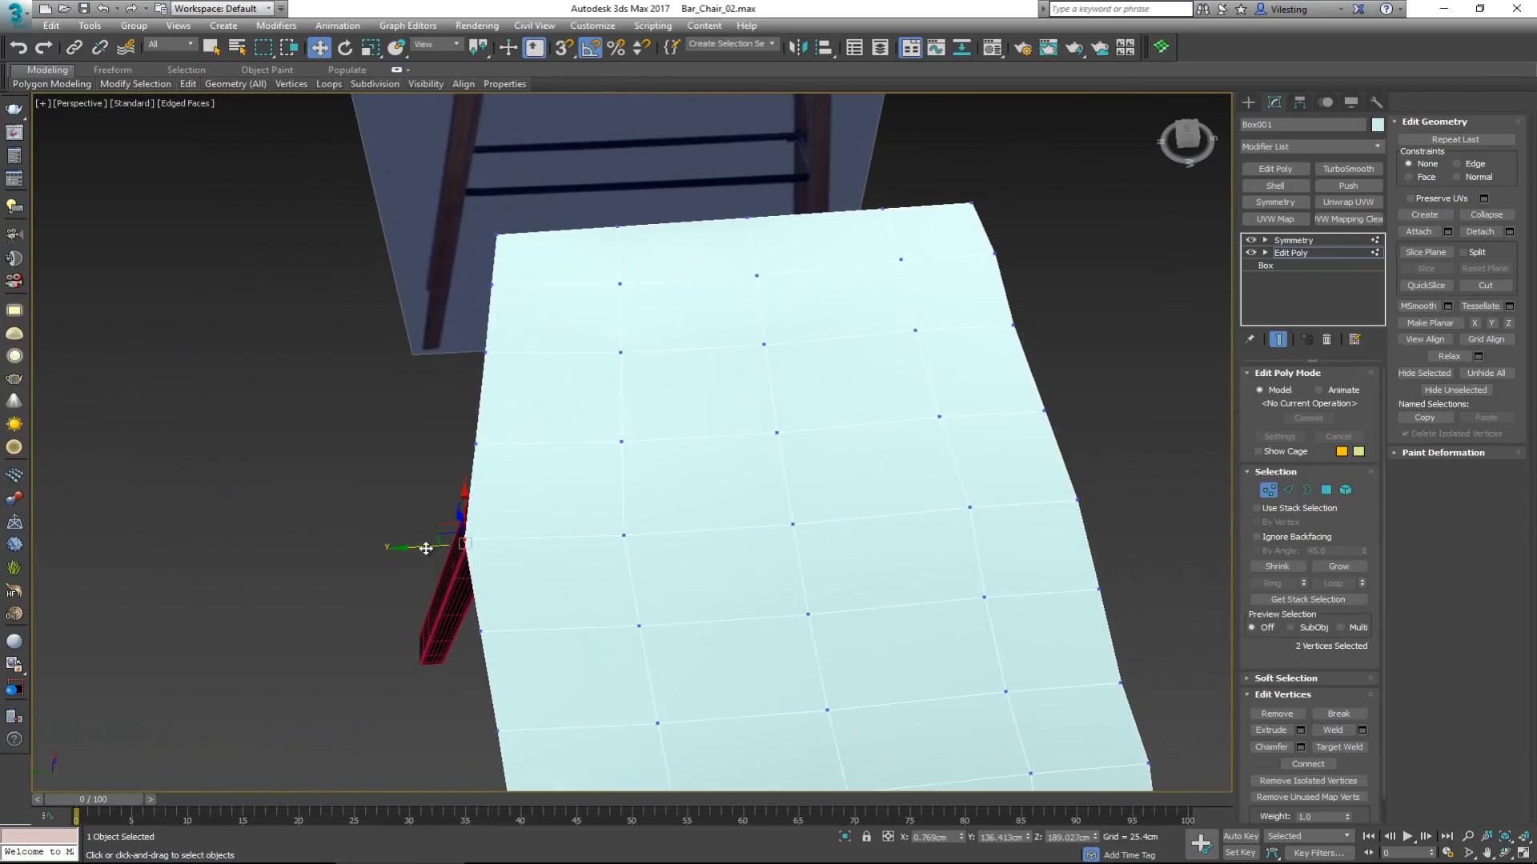
left_click_drag(426, 548, 477, 541)
middle_click_drag(477, 541, 539, 466, "alt")
left_click(1275, 491)
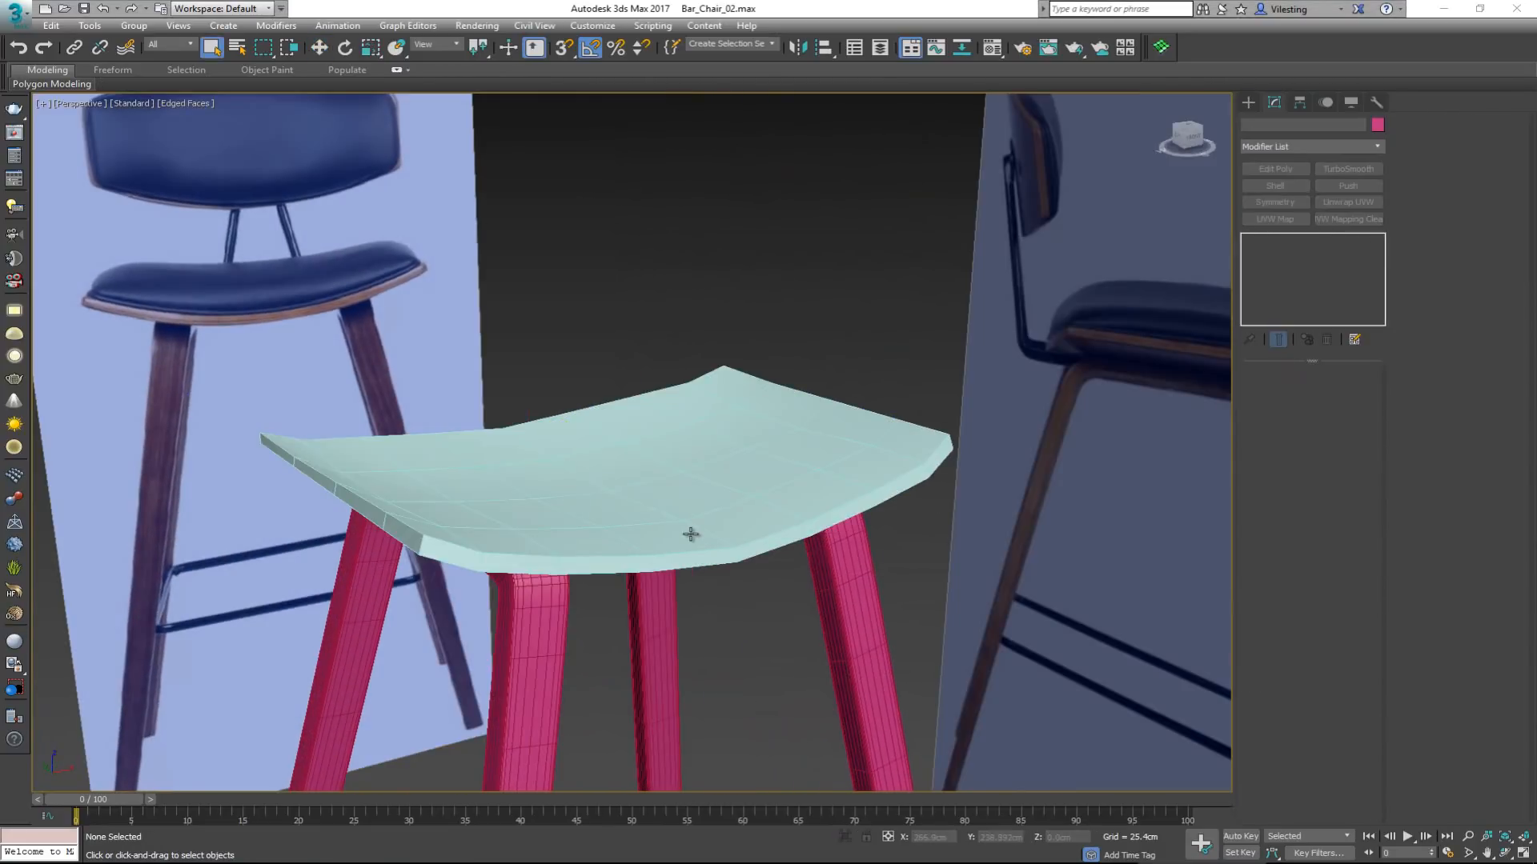
Reselect the mirrored seat base and add a TurboSmooth modifier above Symmetry.
middle_click_drag(573, 507, 608, 535, "alt")
left_click(631, 543)
left_click(630, 543)
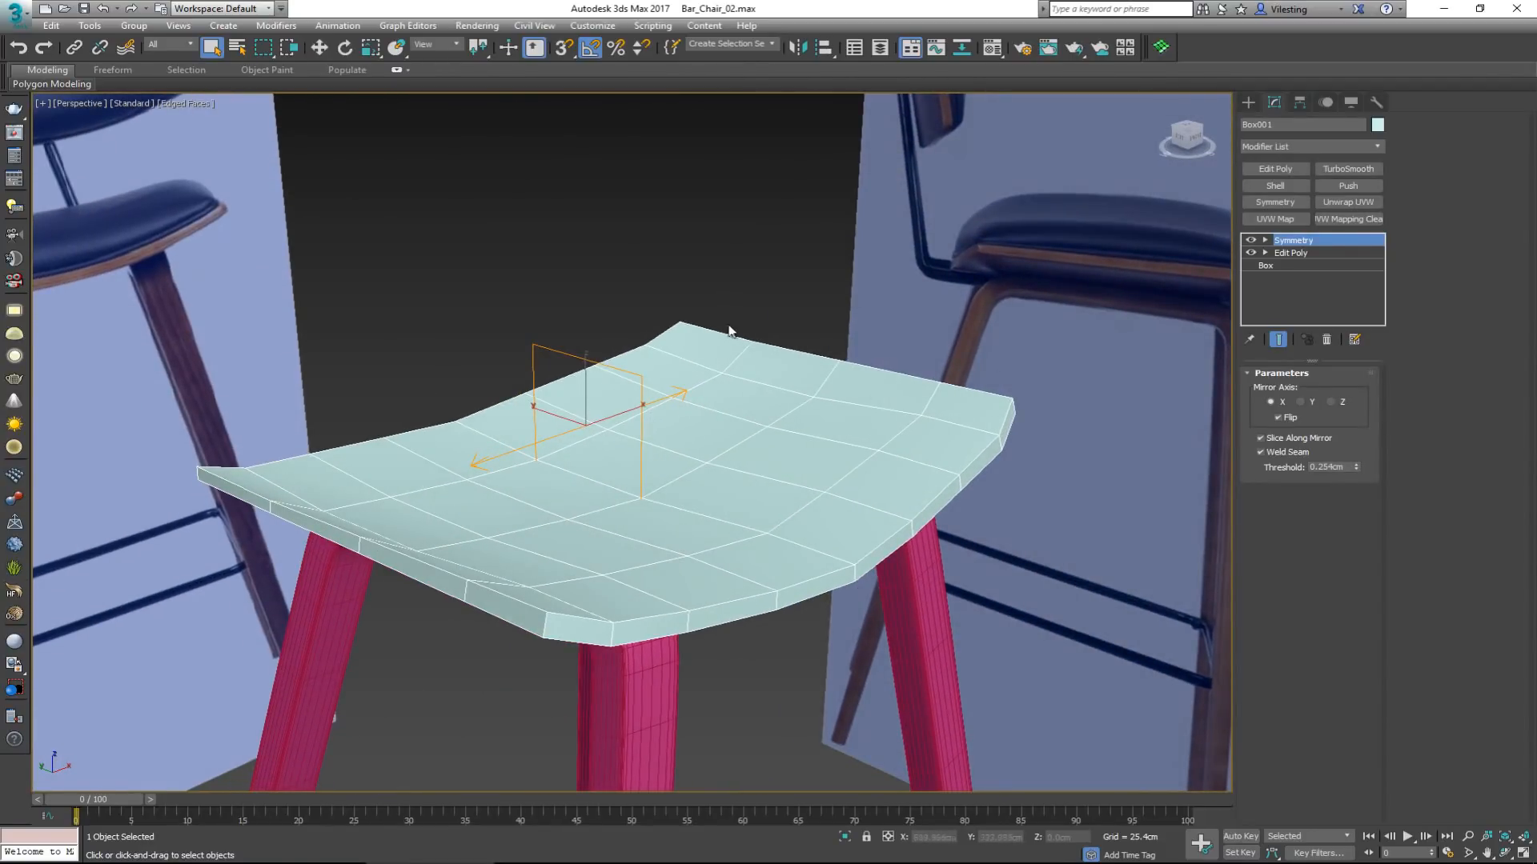
left_click(1342, 169)
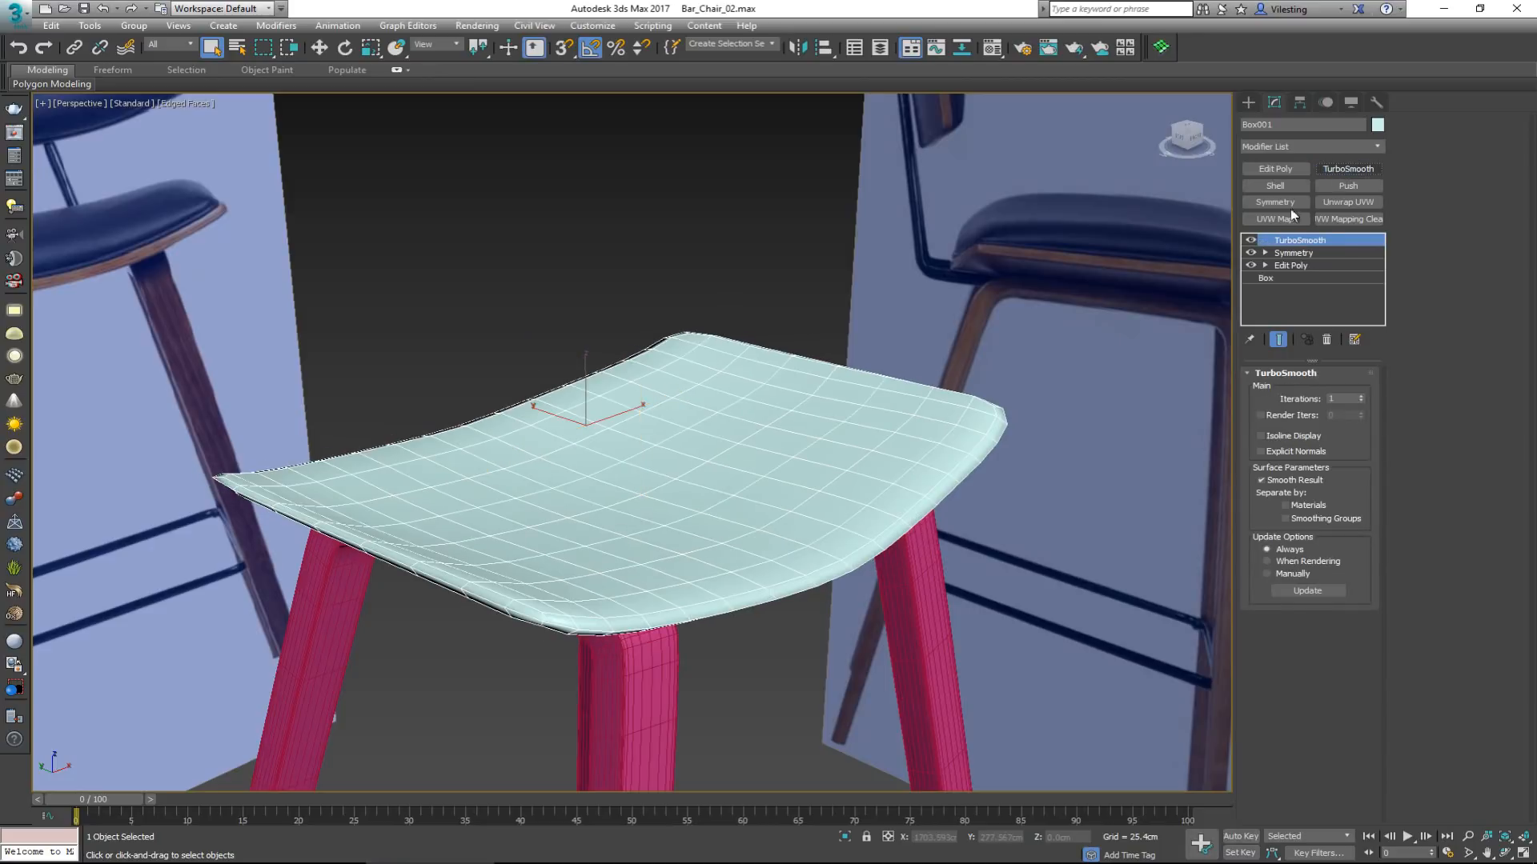
middle_click_drag(852, 483, 909, 461, "alt")
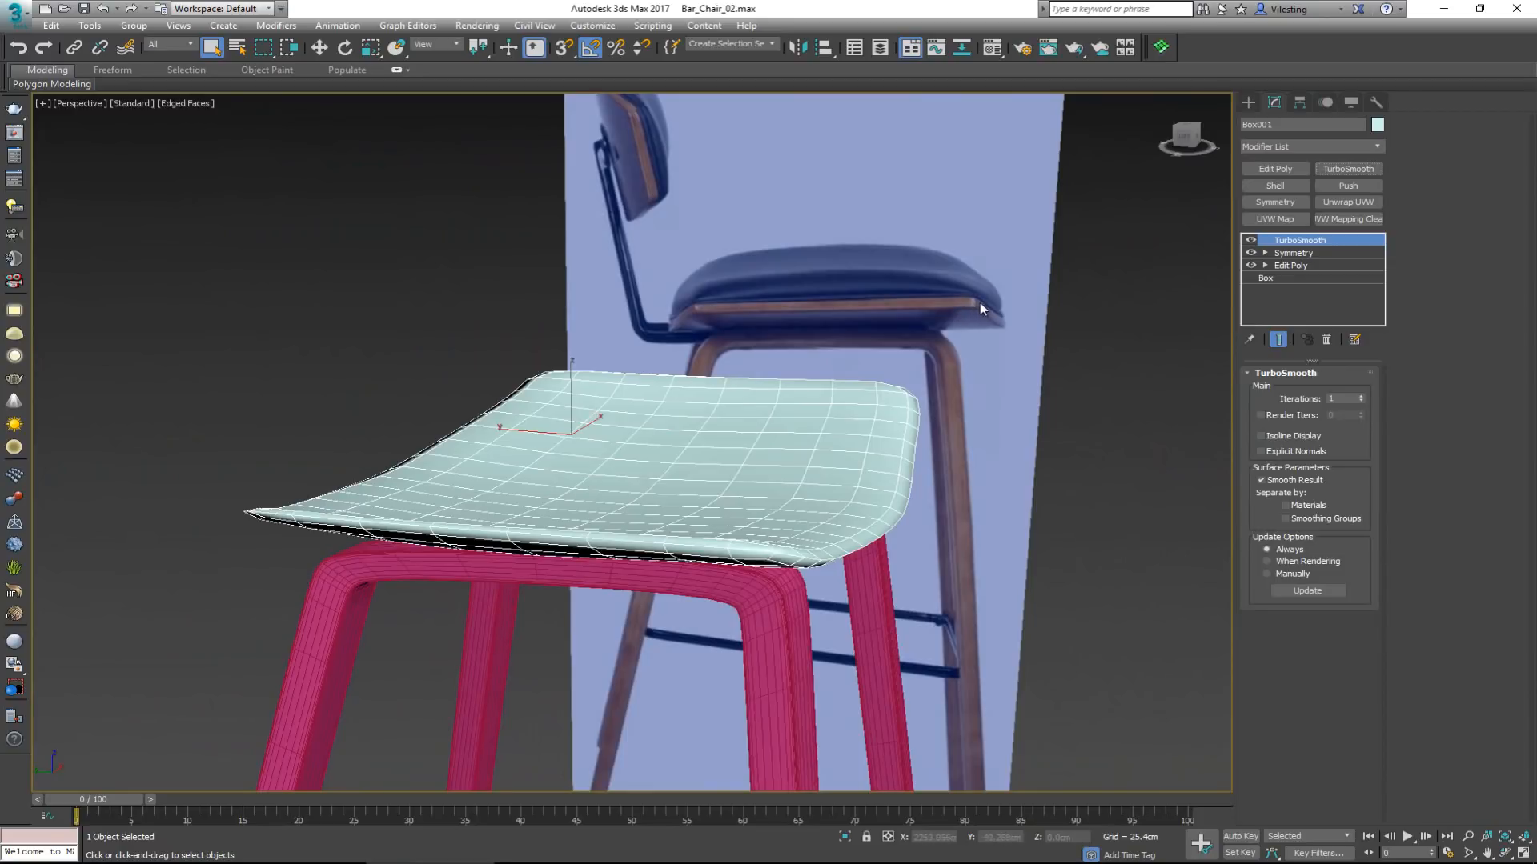
Switch off TurboSmooth's display and add a new Edit Poly modifier directly above Symmetry.
left_click(1253, 241)
left_click(1300, 253)
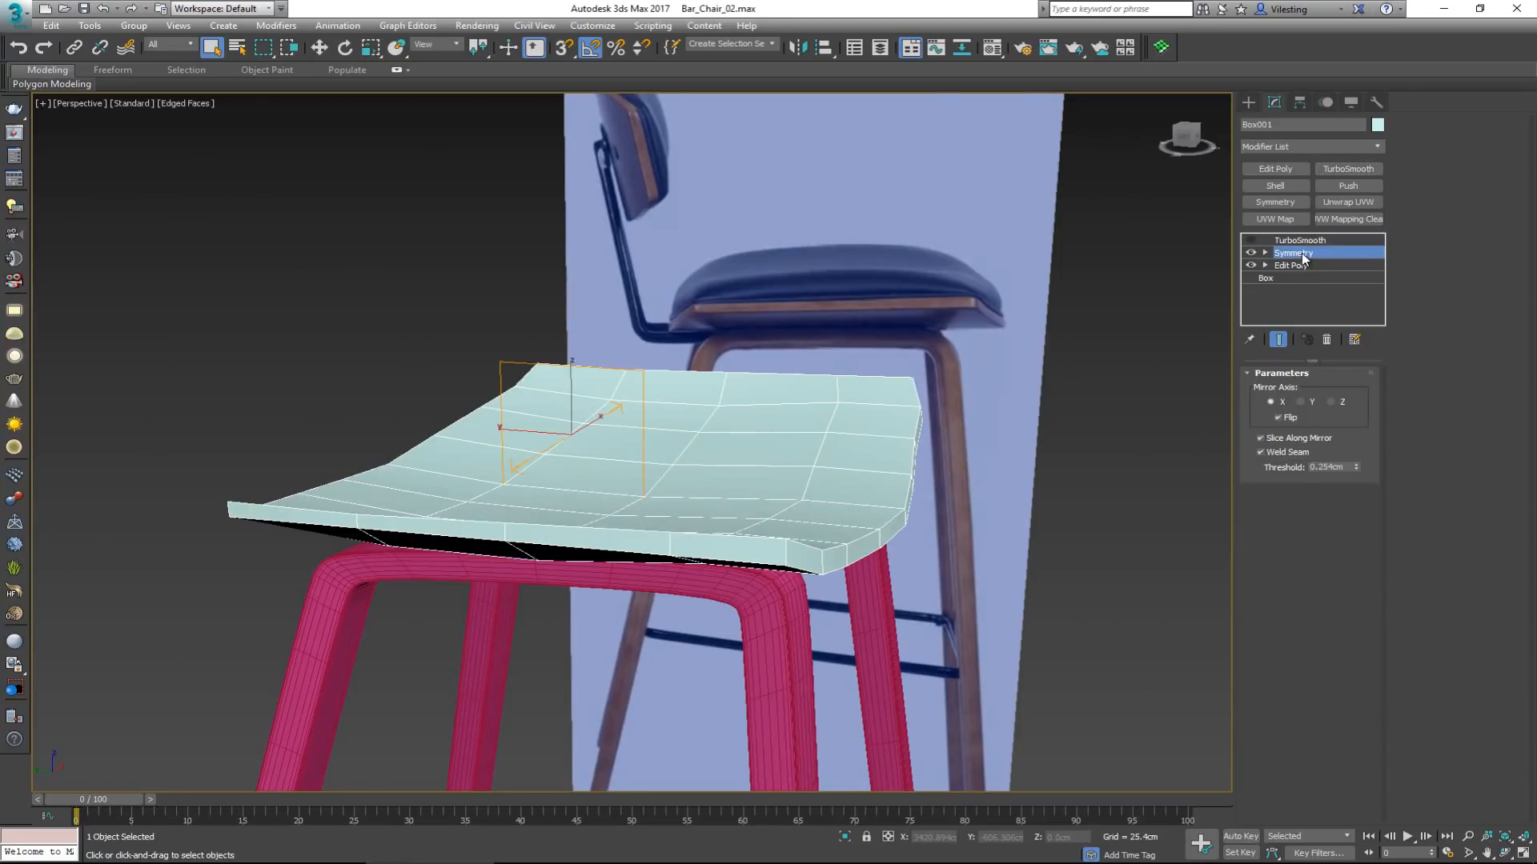
left_click(1283, 169)
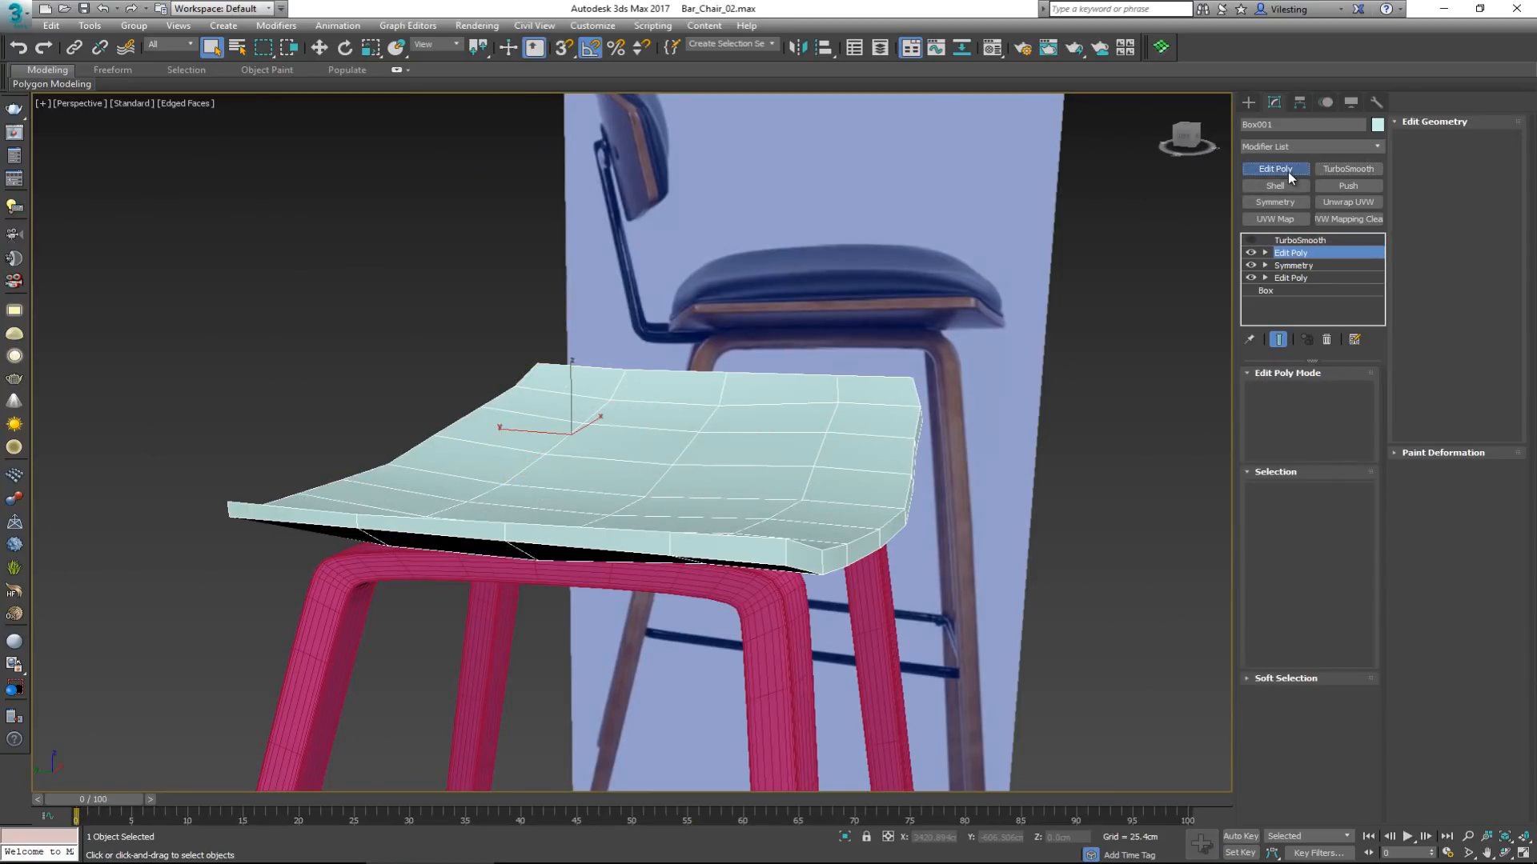
Use Swift Loop to insert two edge loops around the seat base's rim, close to its lower and upper edges.
middle_click_drag(744, 498, 680, 509, "alt")
scroll(637, 558, "up", 4)
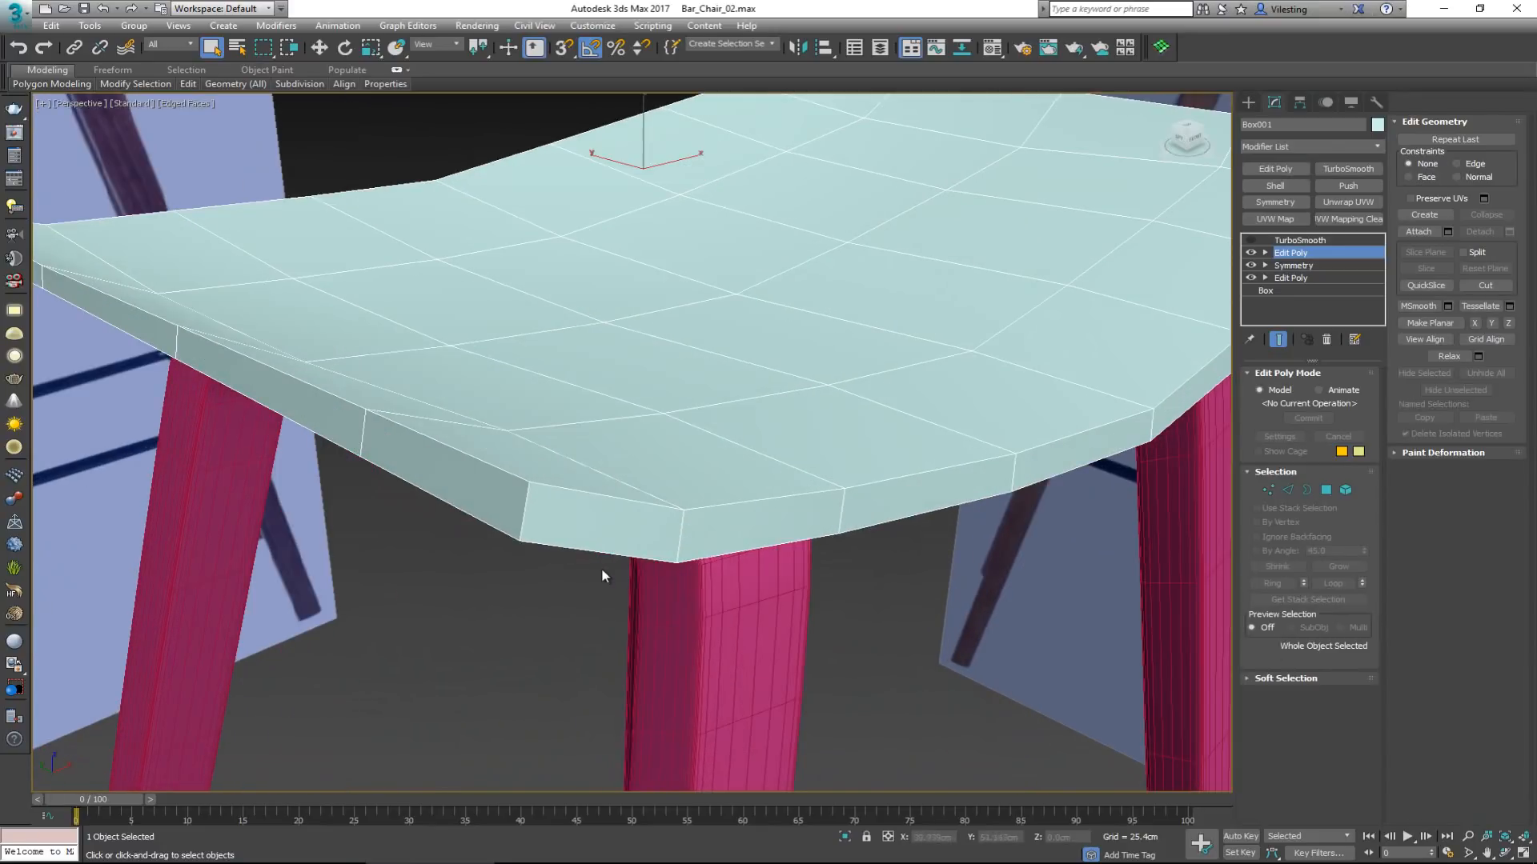
key("alt+s")
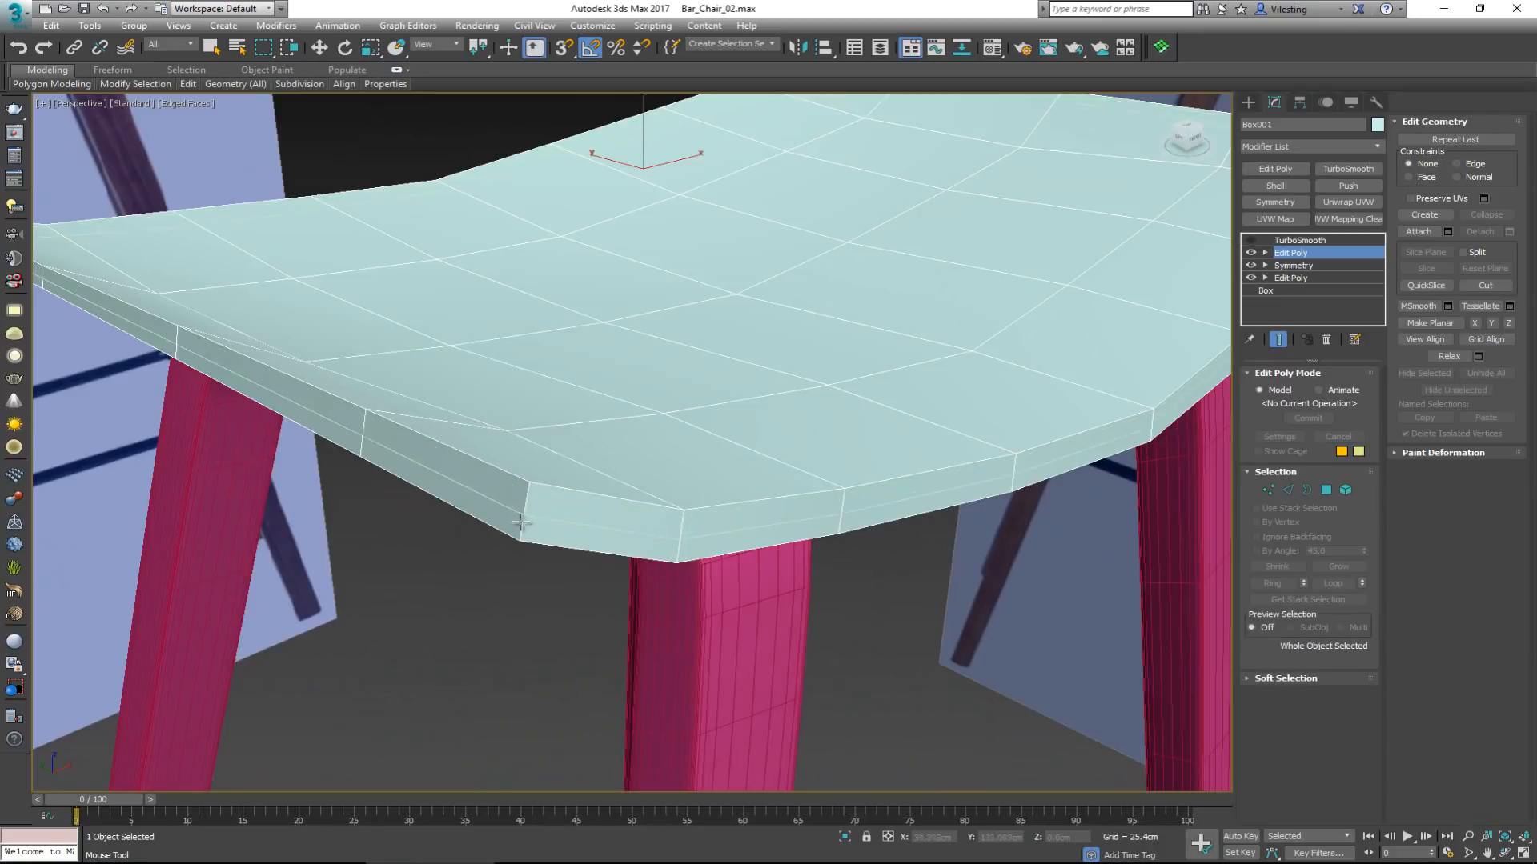
key("w")
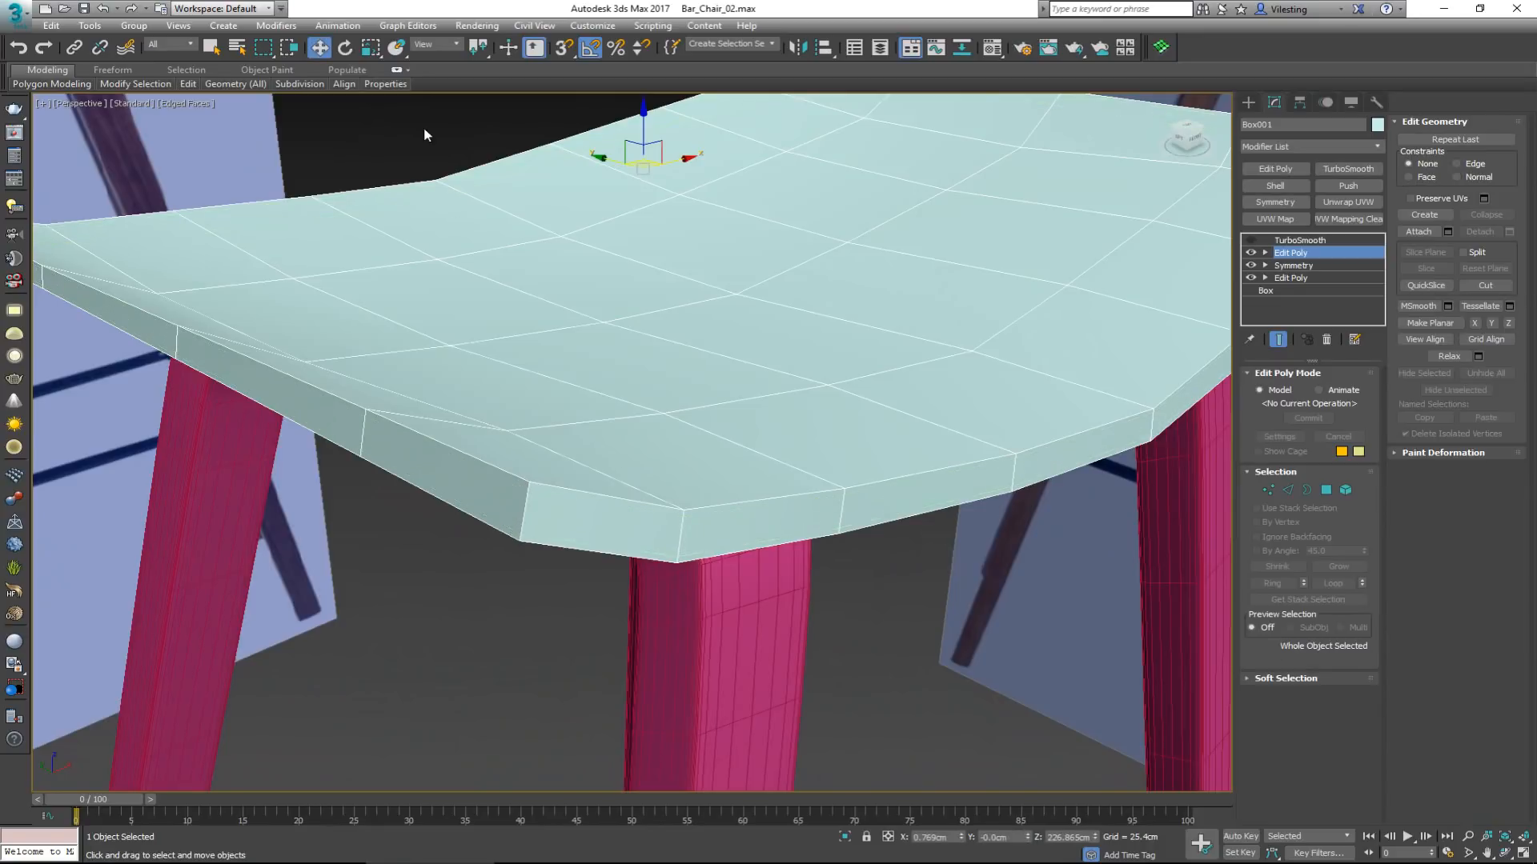
left_click(396, 70)
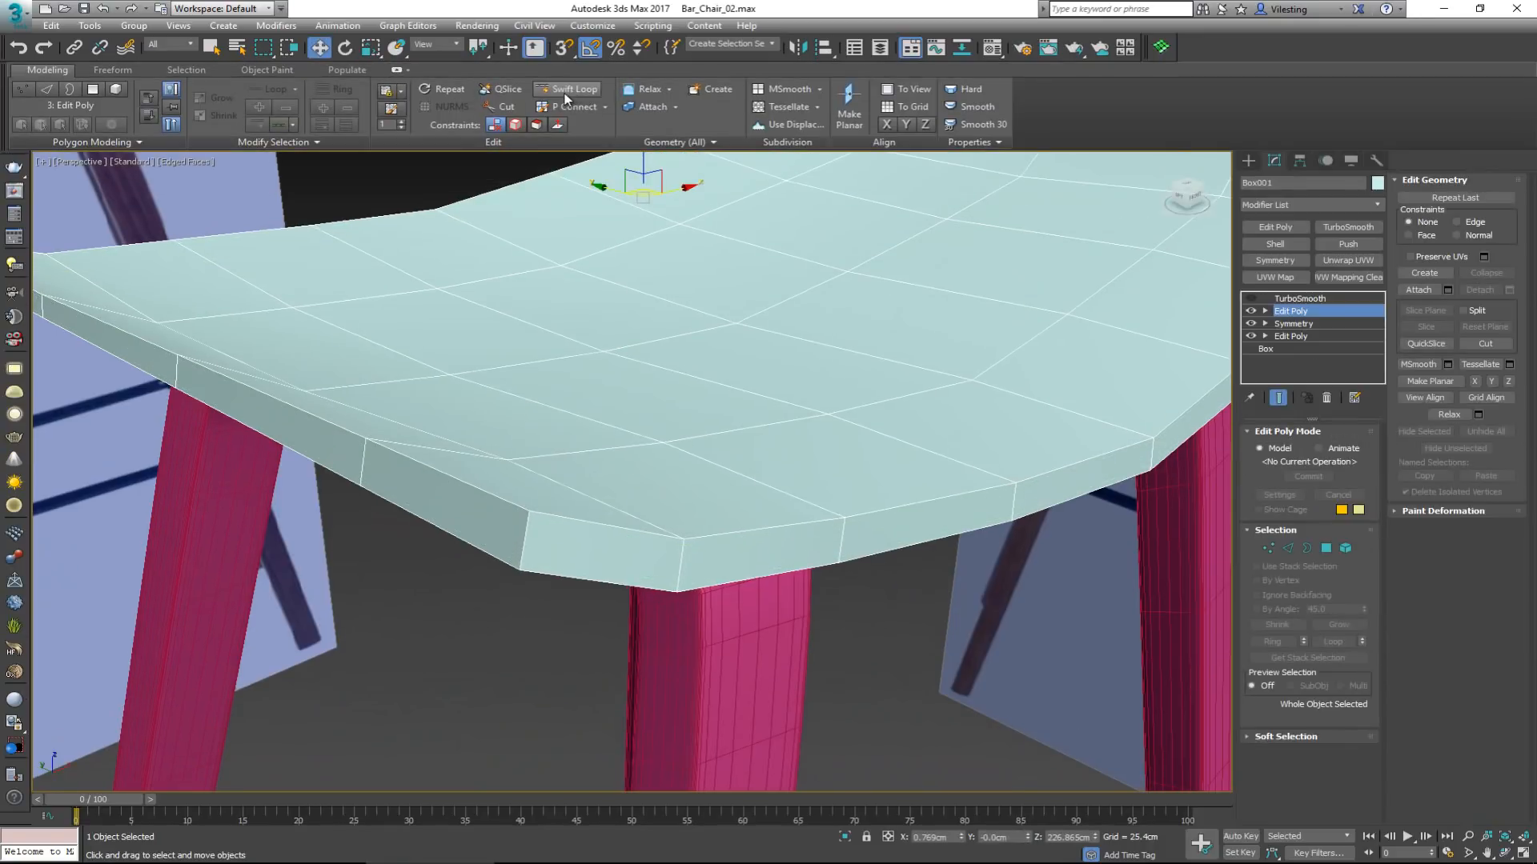
left_click(396, 71)
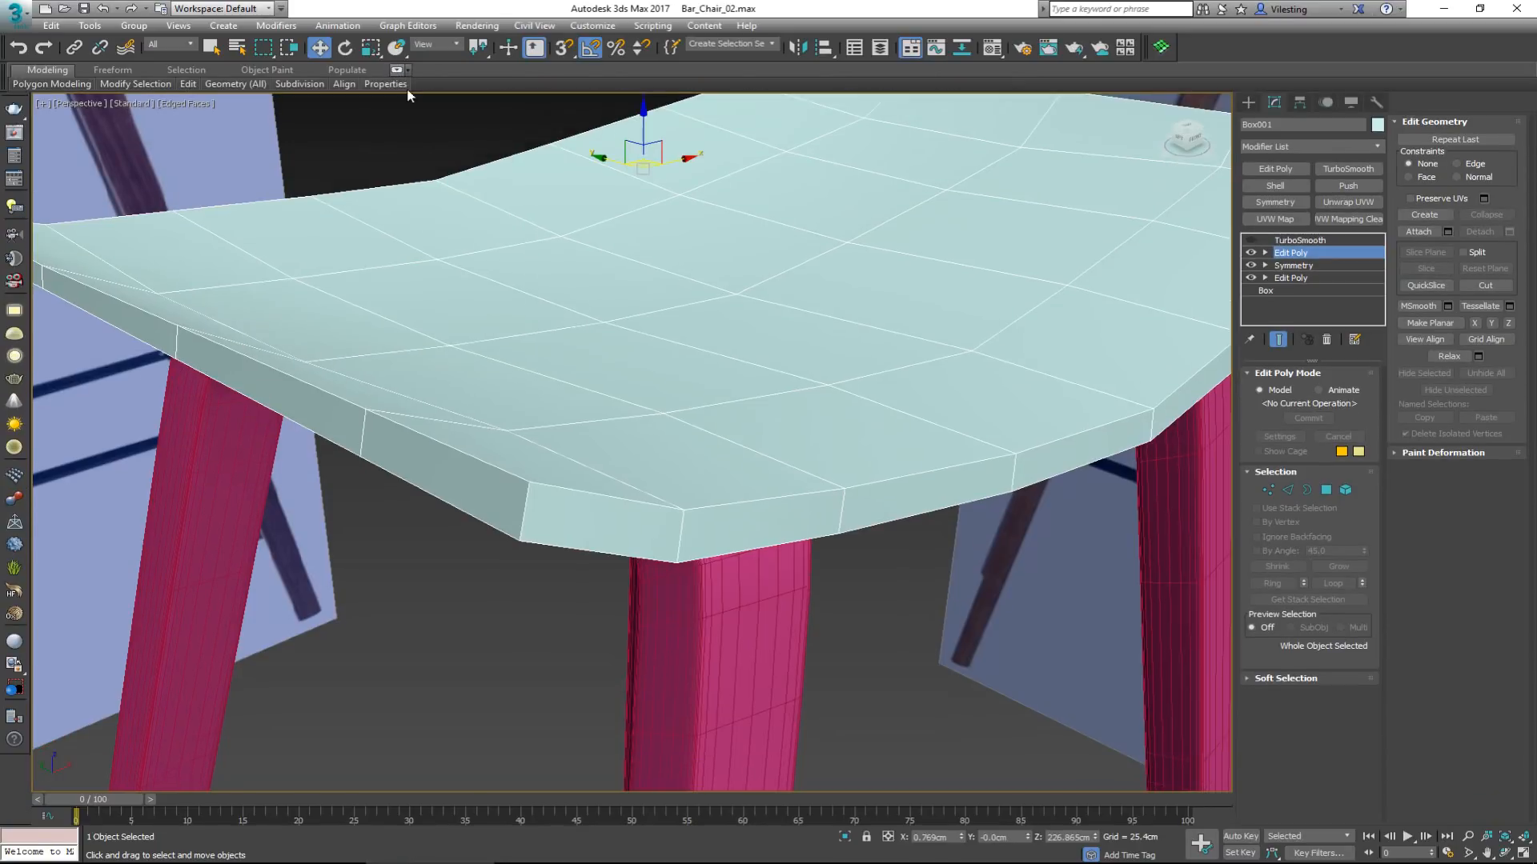
key("alt+s")
left_click(520, 534)
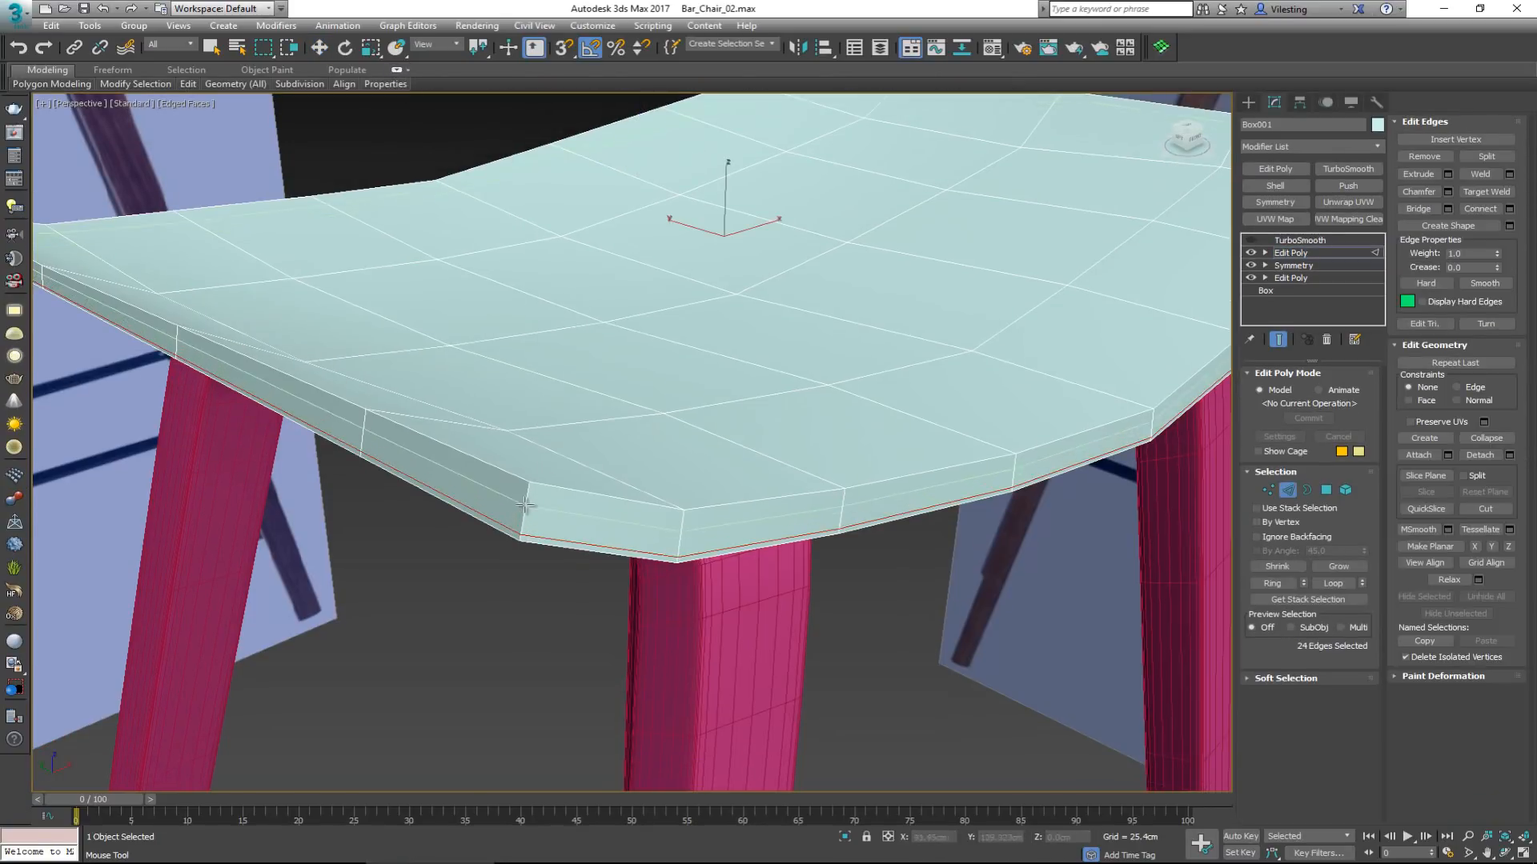
left_click(528, 496)
right_click(536, 503)
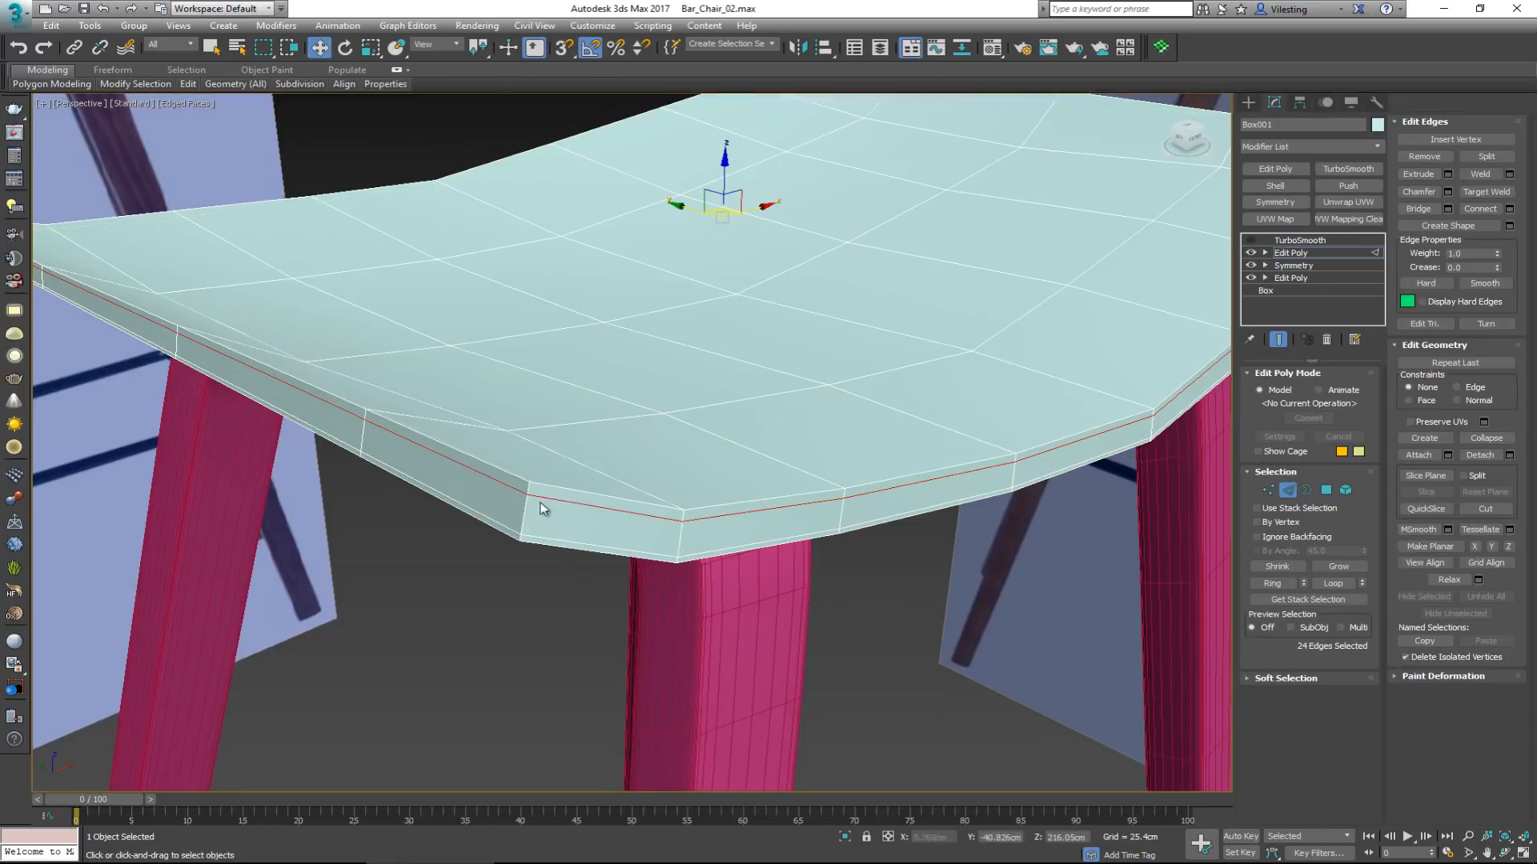
left_click(1294, 491)
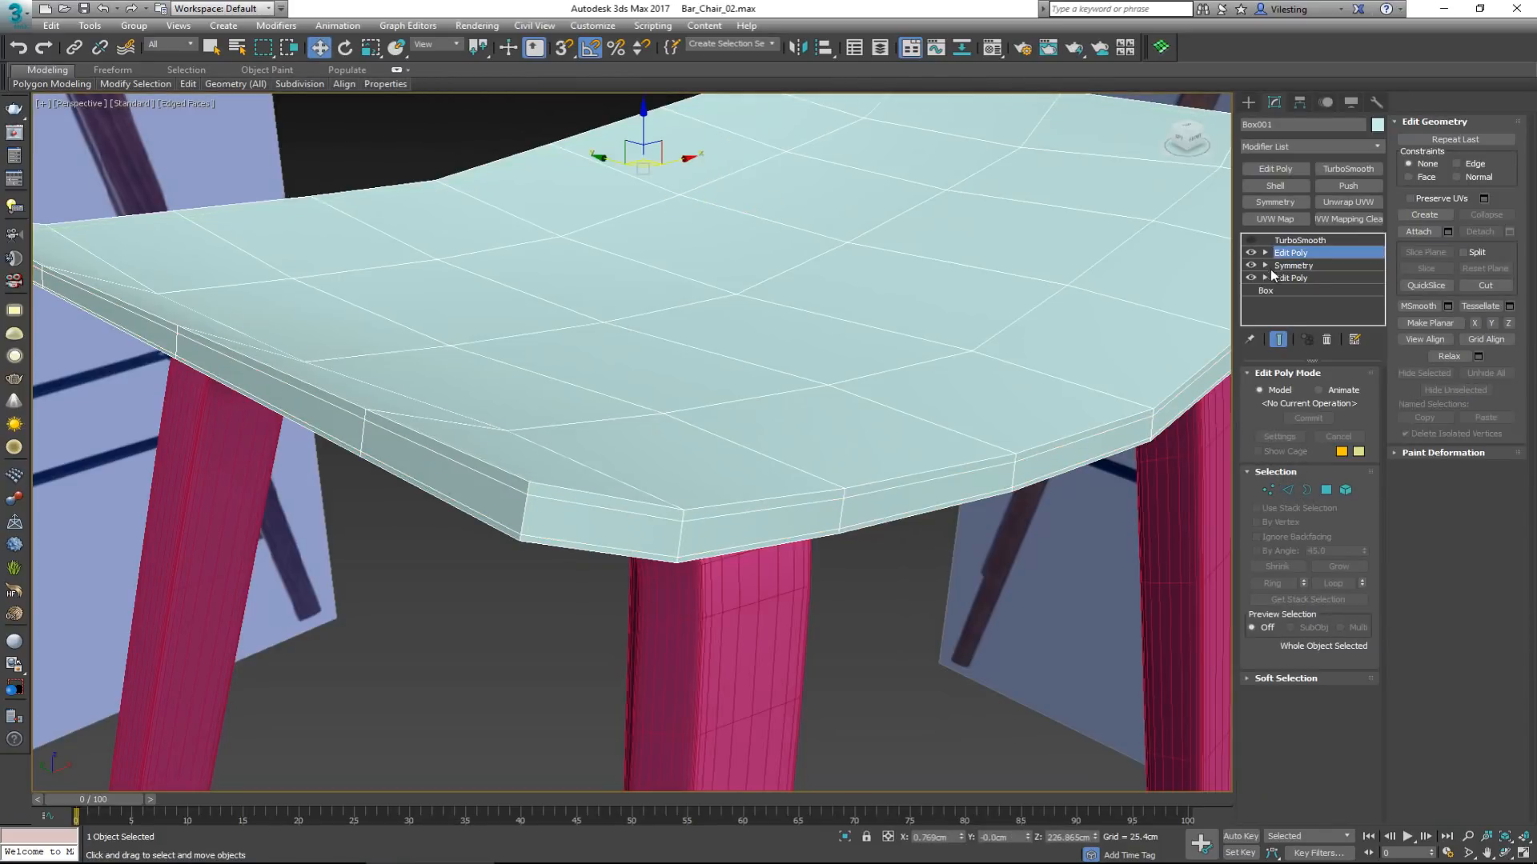
Switch the seat base's TurboSmooth display back on and hide the edged faces in the Perspective view.
left_click(1250, 240)
middle_click_drag(726, 343, 723, 354, "alt")
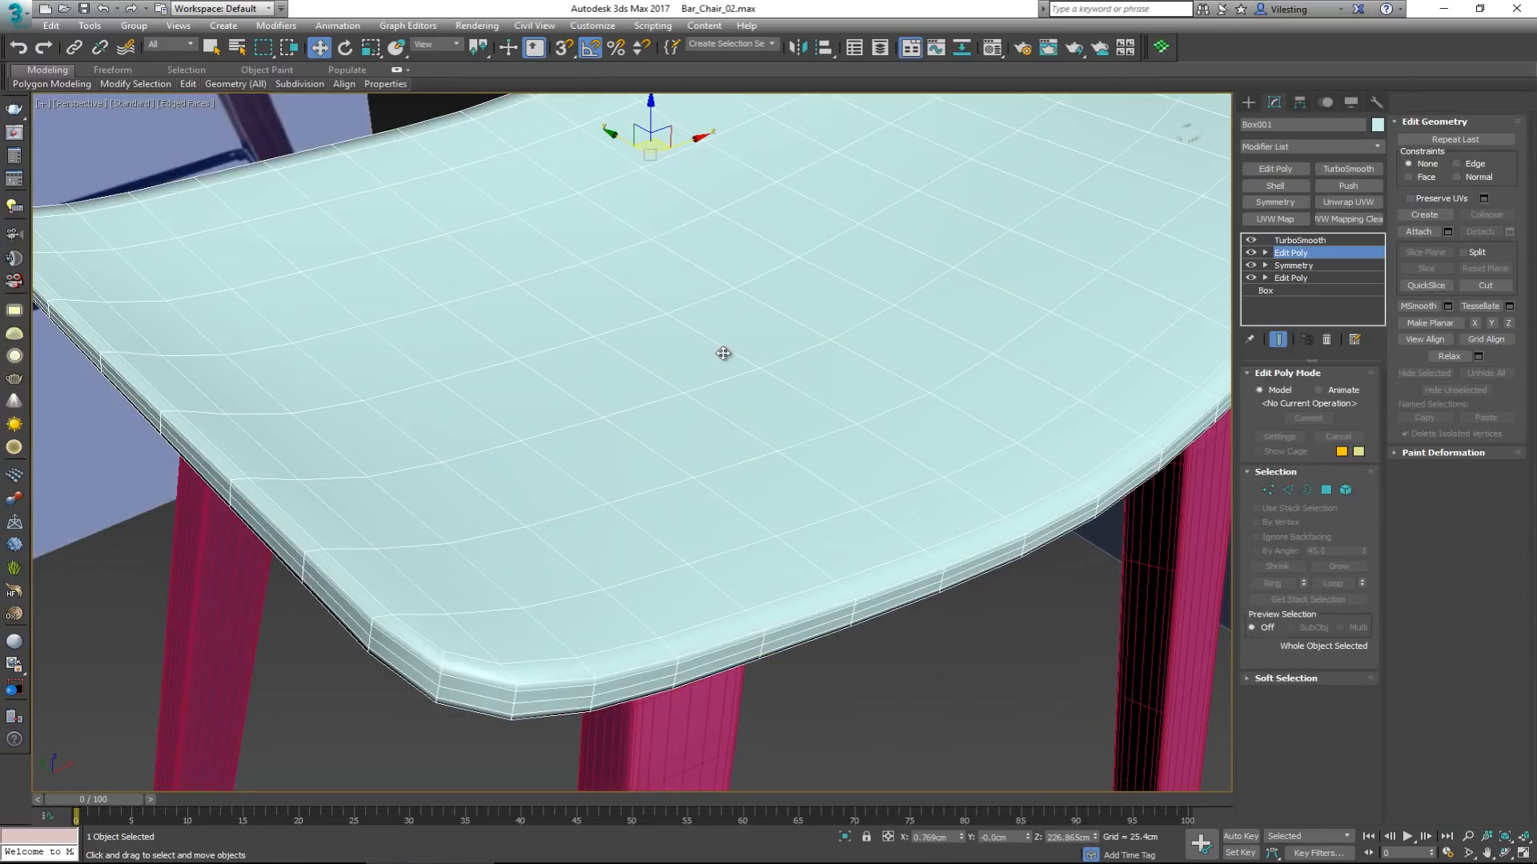
key("F4")
middle_click_drag(650, 389, 701, 400, "alt")
scroll(701, 400, "down", 3)
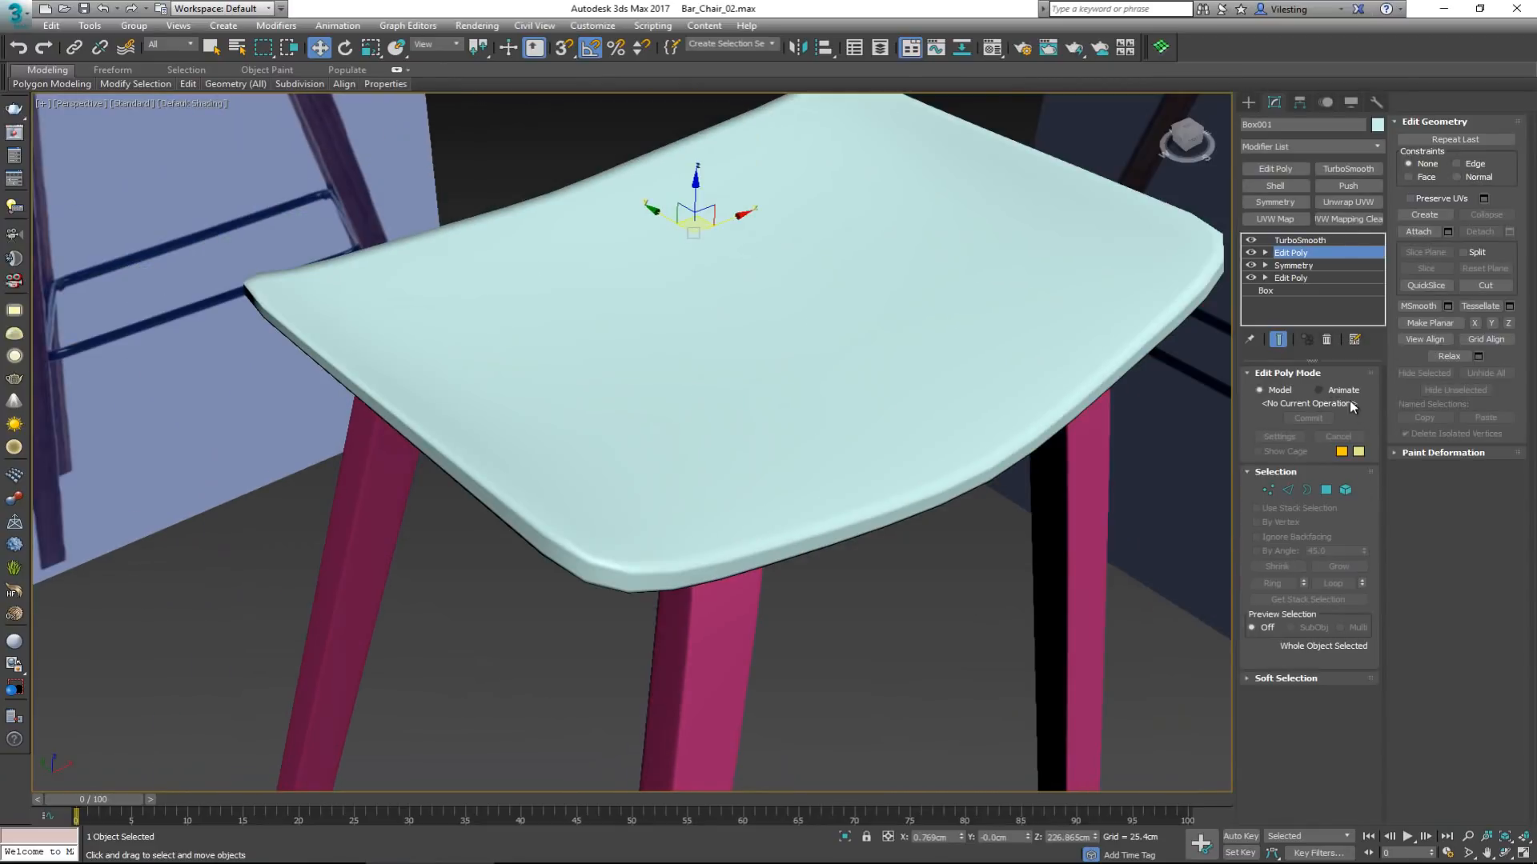
Set the seat base's TurboSmooth iterations to 2 and inspect the rounded rim from several angles.
left_click(1301, 240)
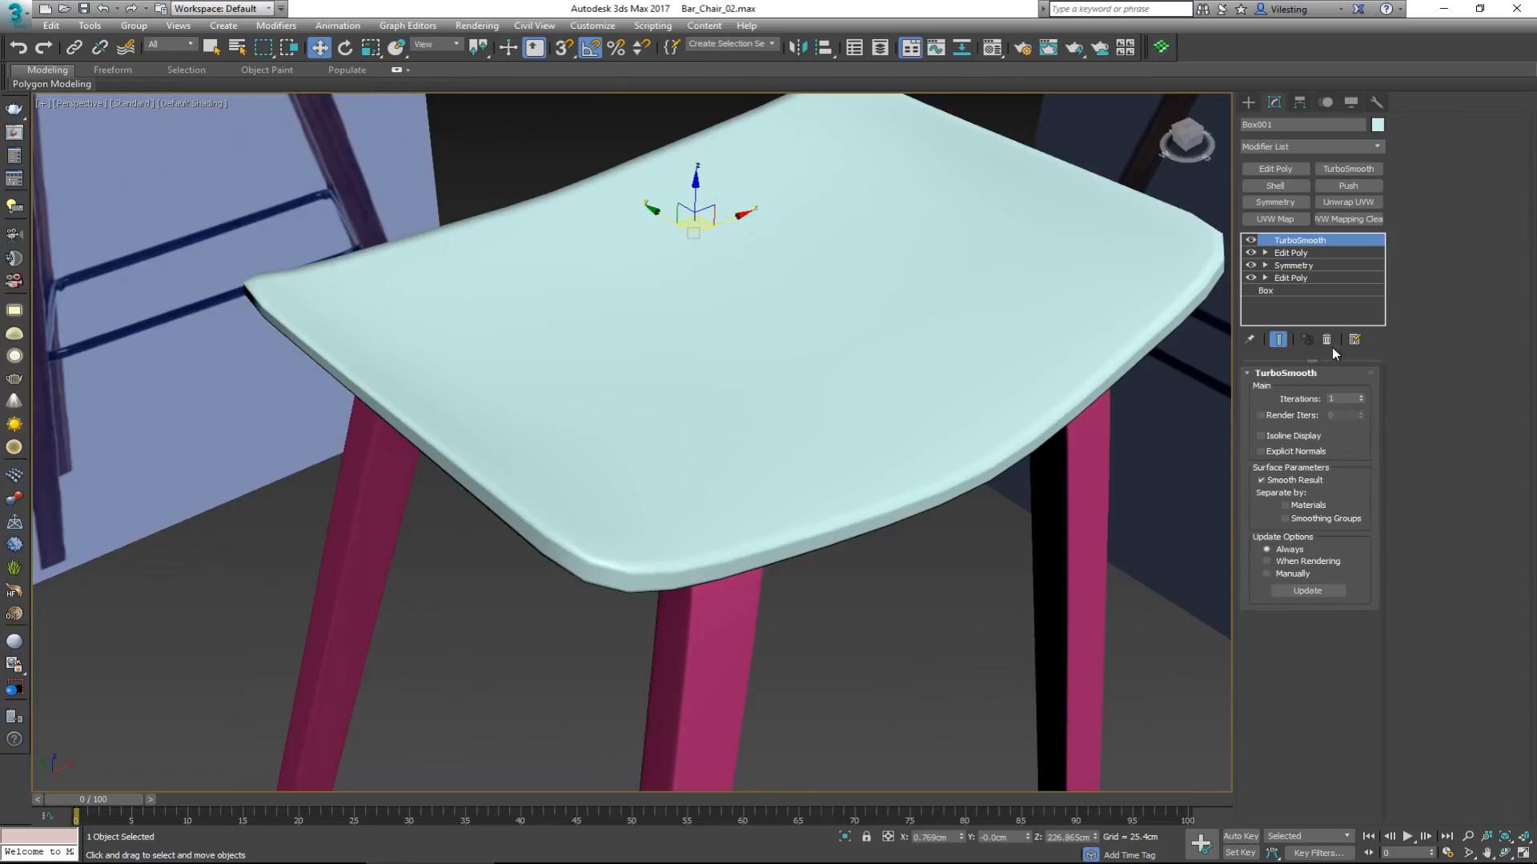
left_click(1364, 395)
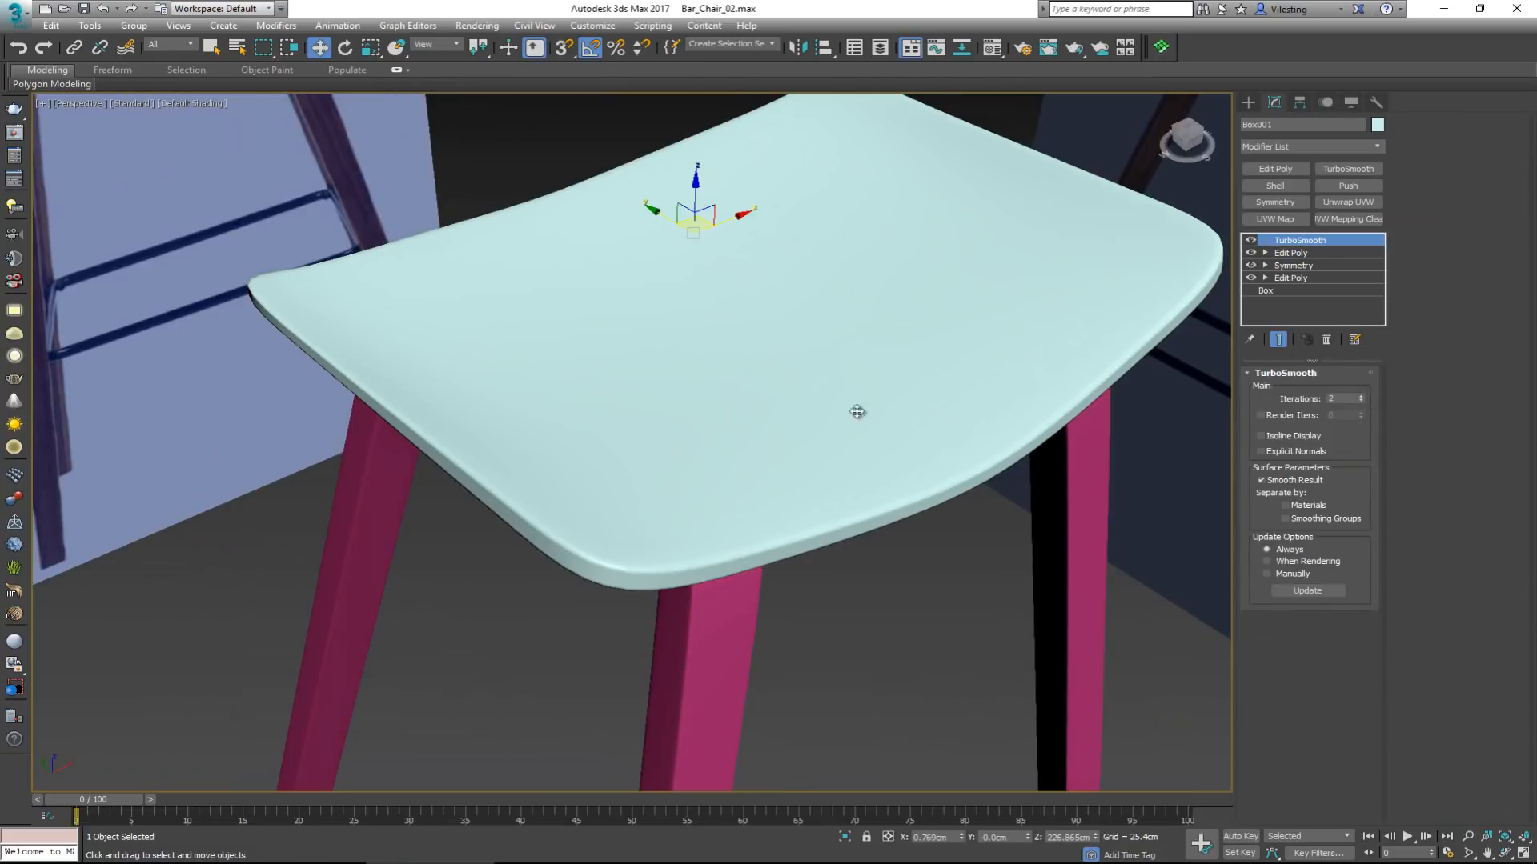
middle_click_drag(855, 415, 740, 466, "alt")
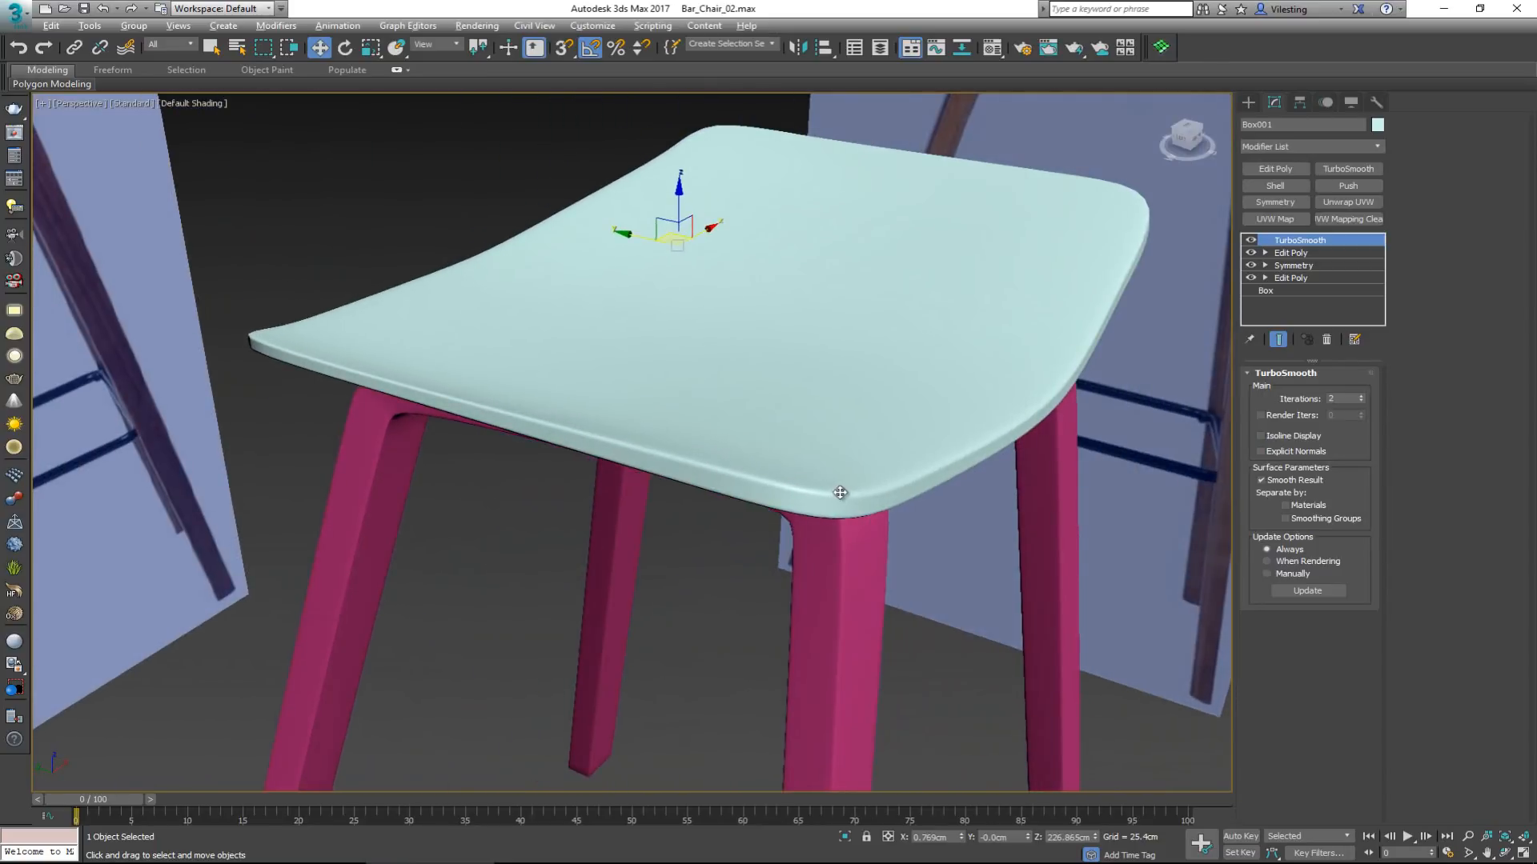
middle_click_drag(840, 493, 789, 470, "alt")
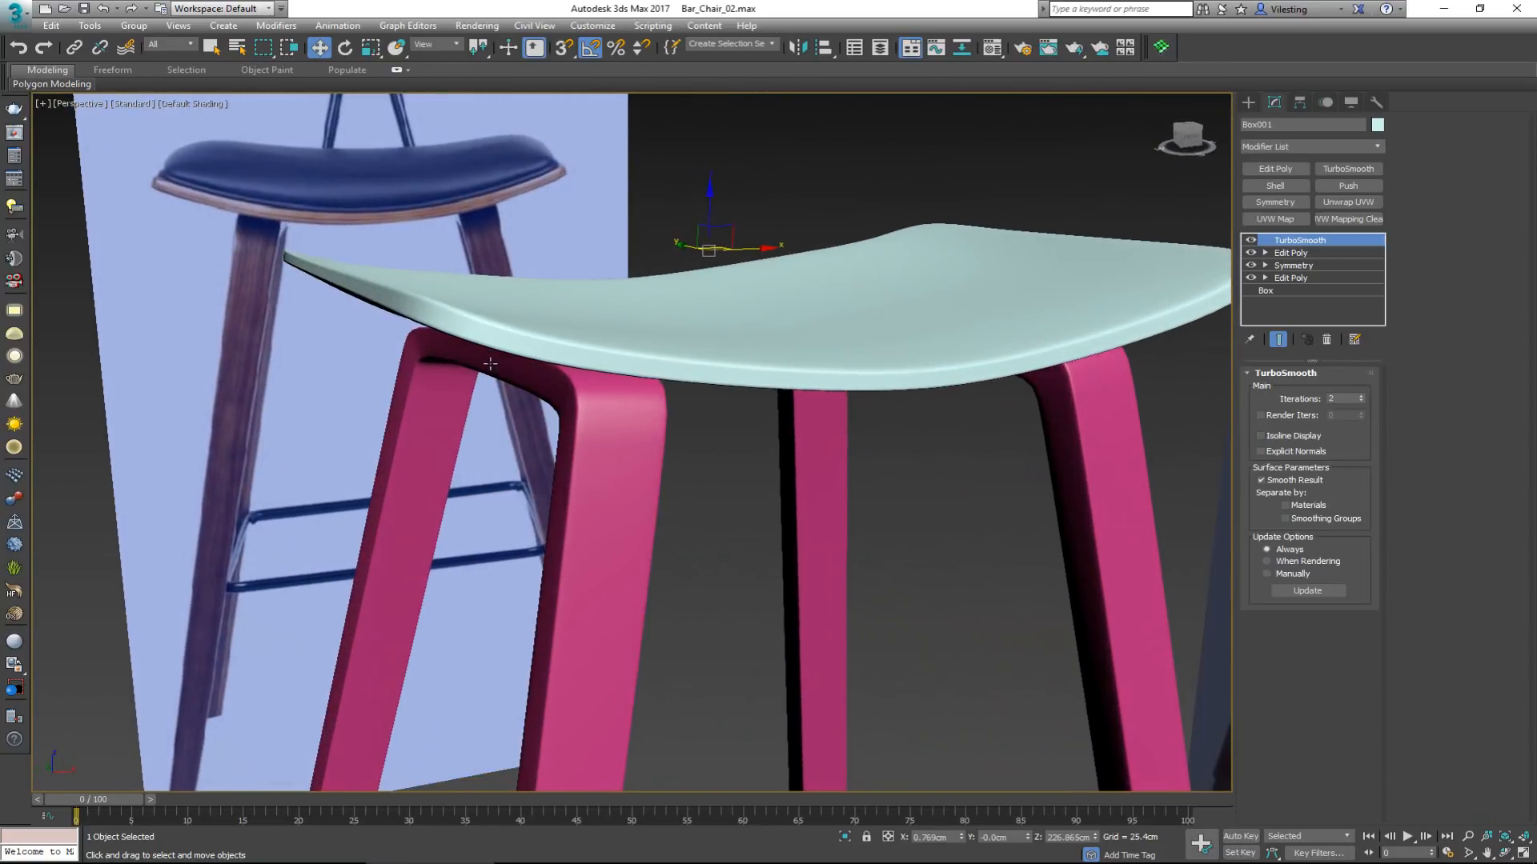
middle_click_drag(459, 320, 503, 333, "alt")
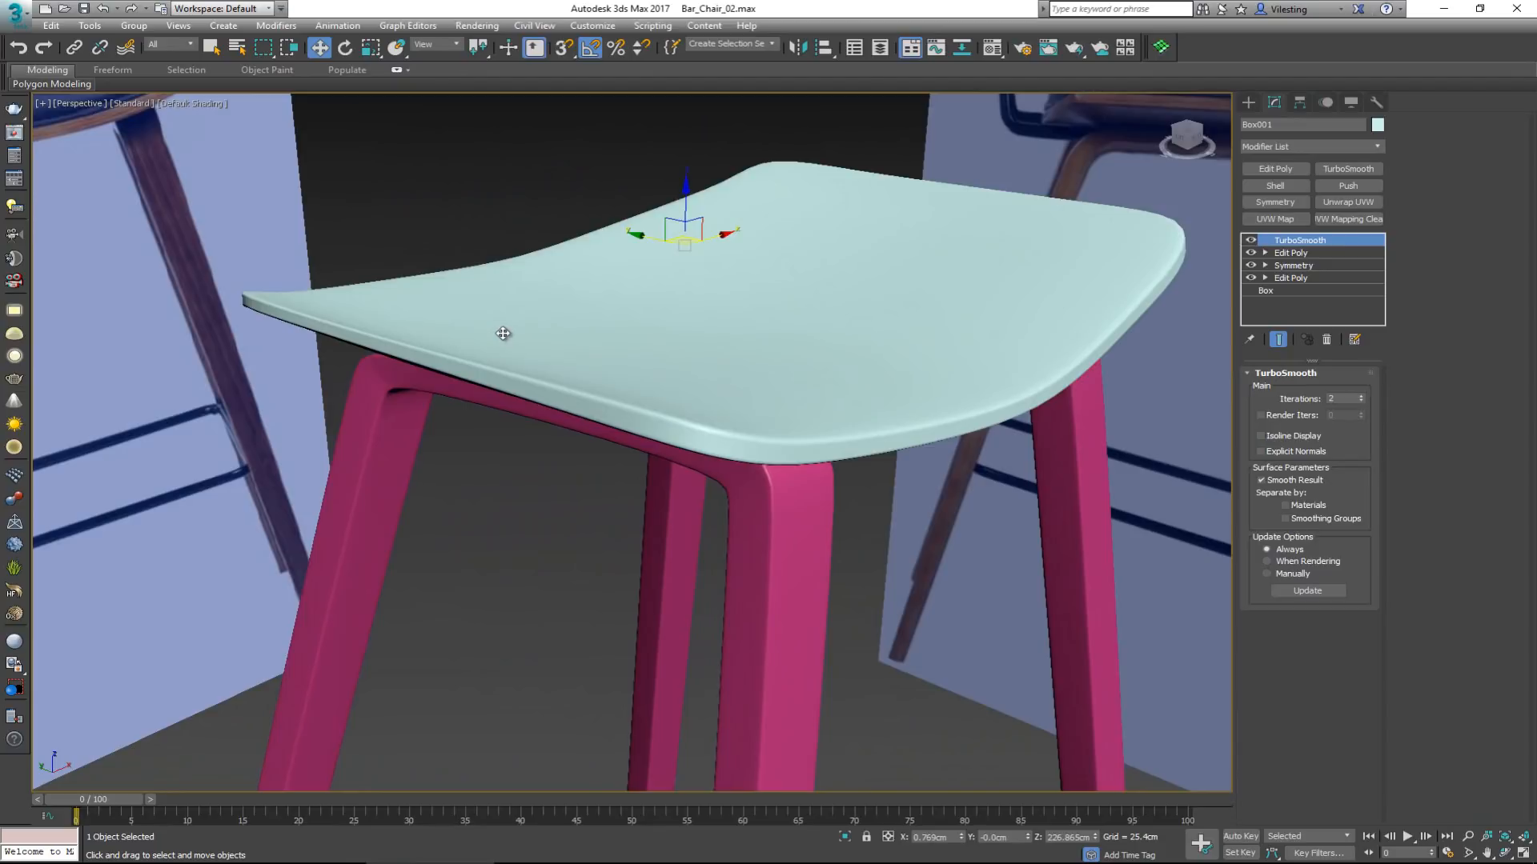
Examine the side reference photo's seat up close for the shape of the wooden base and cushion.
left_click_drag(0, 152, 594, 126)
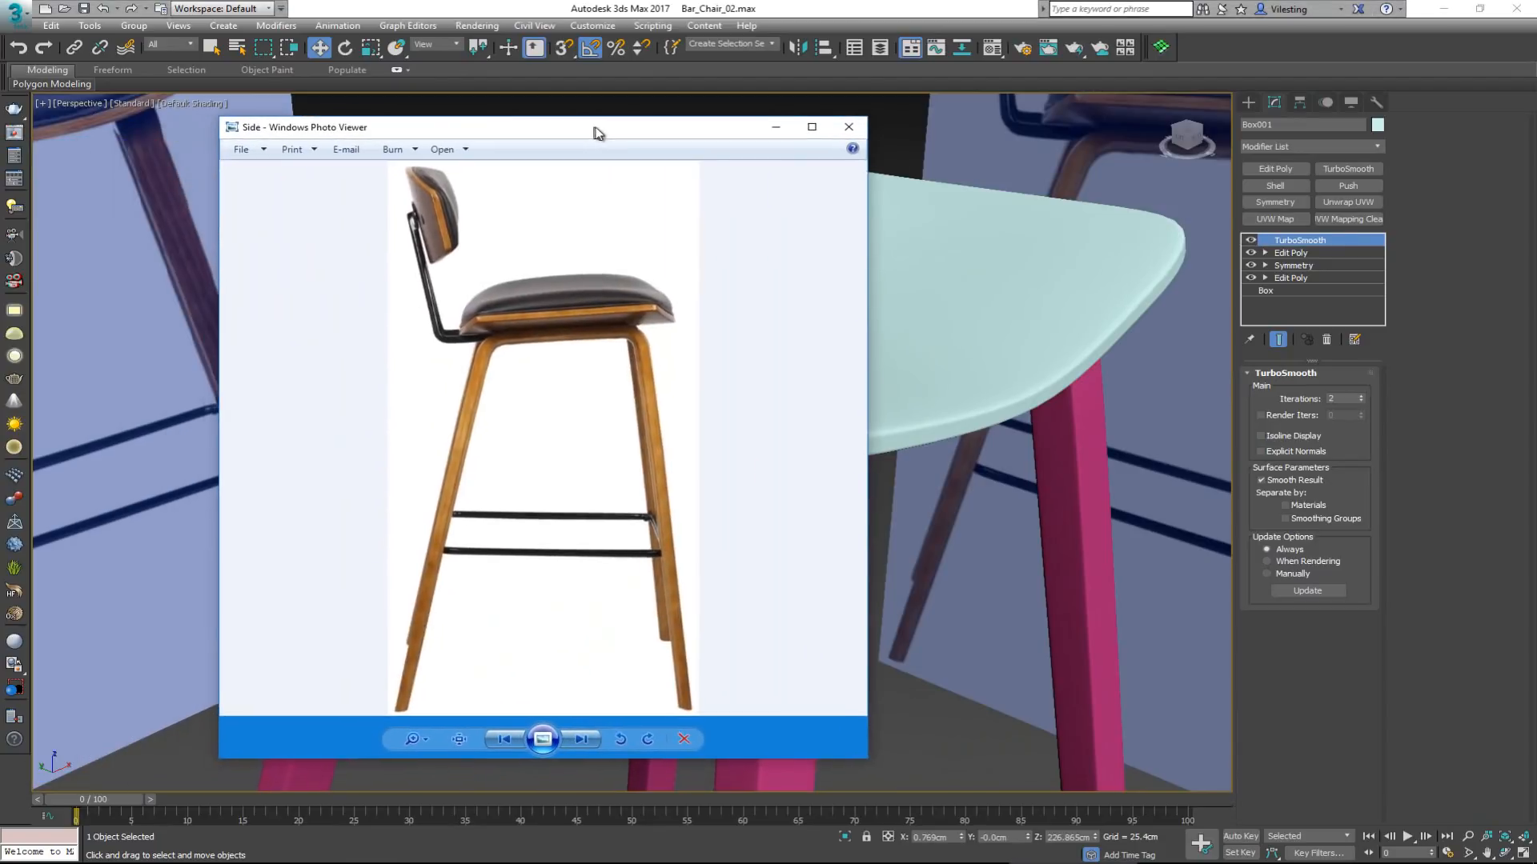
scroll(664, 318, "up", 2)
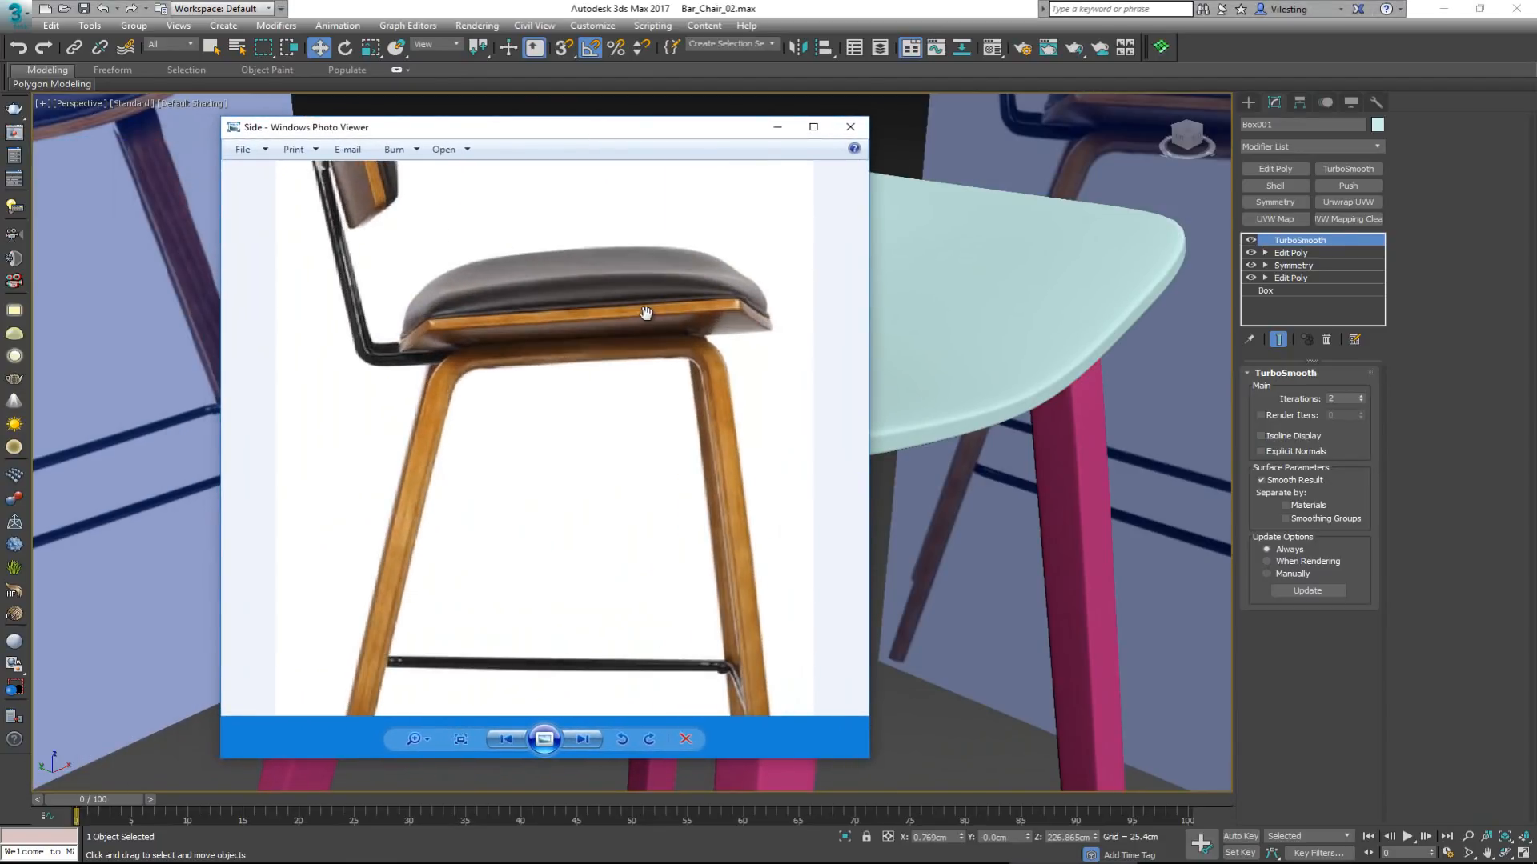
scroll(446, 323, "up", 2)
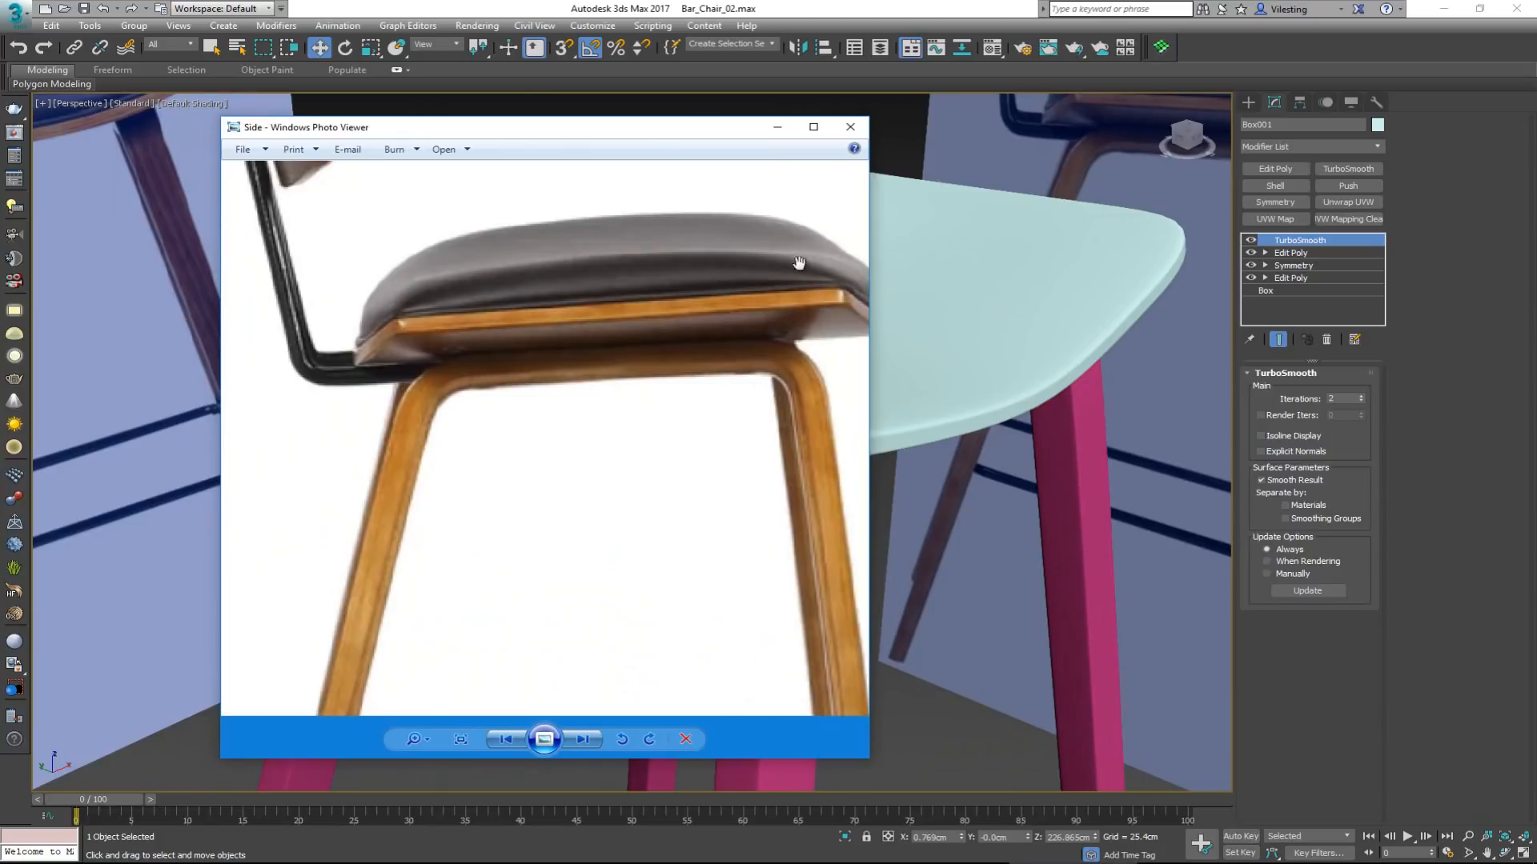
left_click_drag(670, 137, 0, 140)
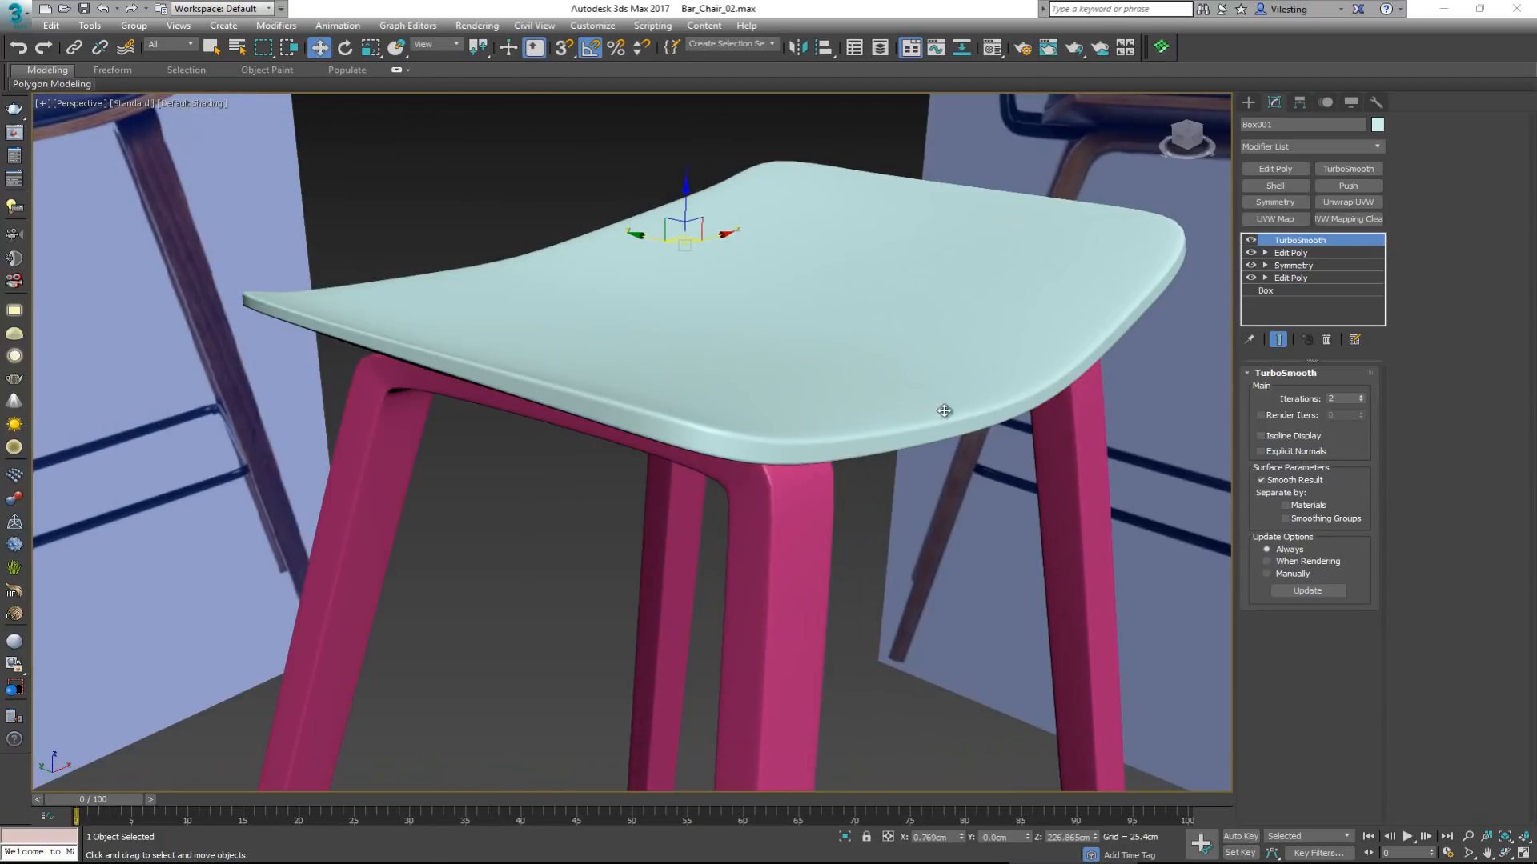
Switch off TurboSmooth's display, return to the Edit Poly modifier above Symmetry and show edged faces in the Perspective view.
left_click(1305, 252)
left_click(1251, 240)
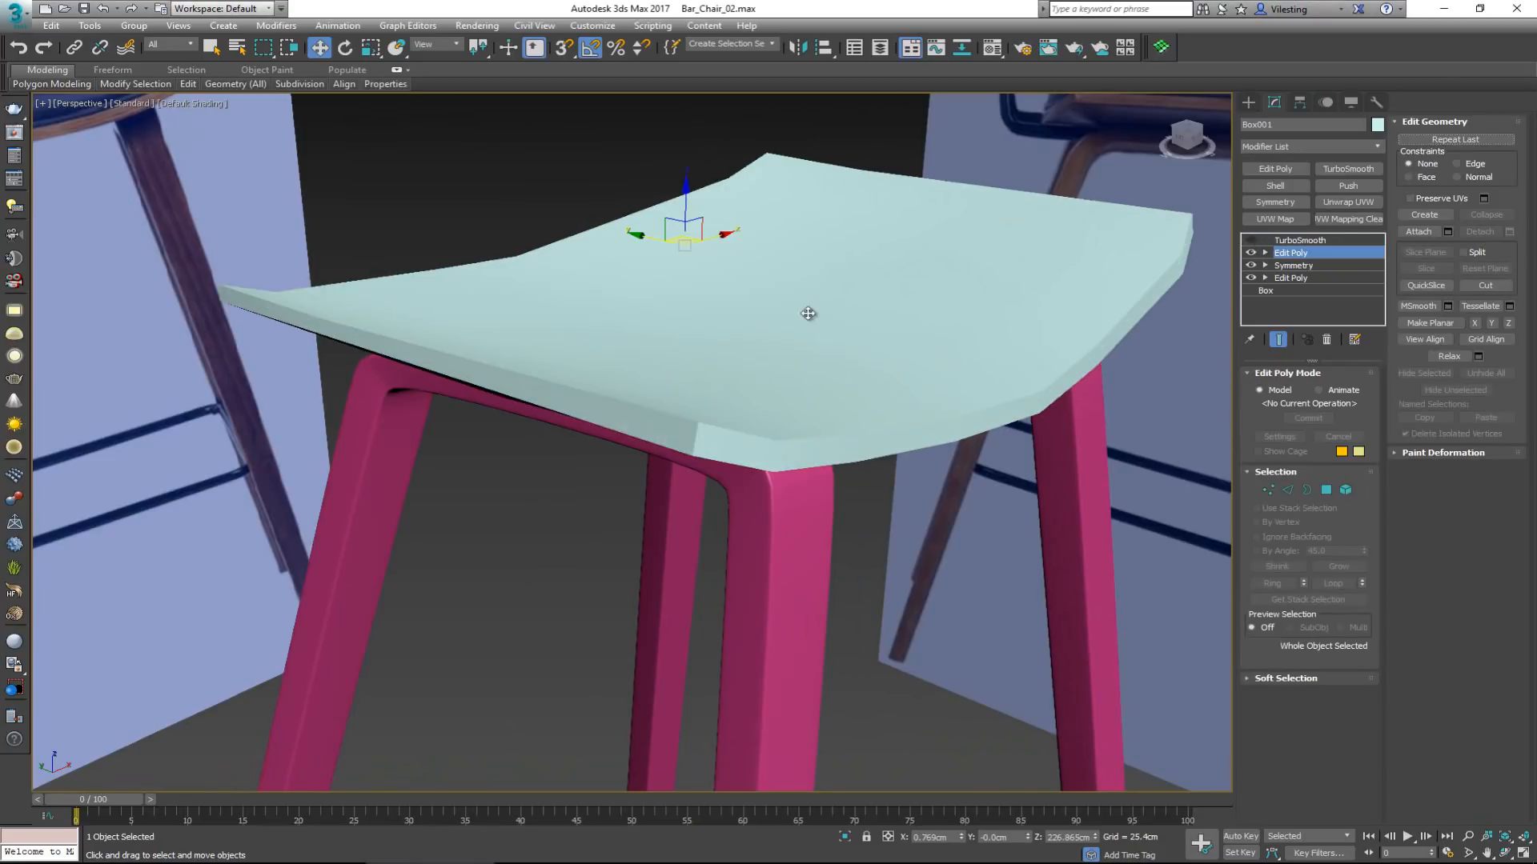
middle_click_drag(809, 313, 792, 333, "alt")
key("F4")
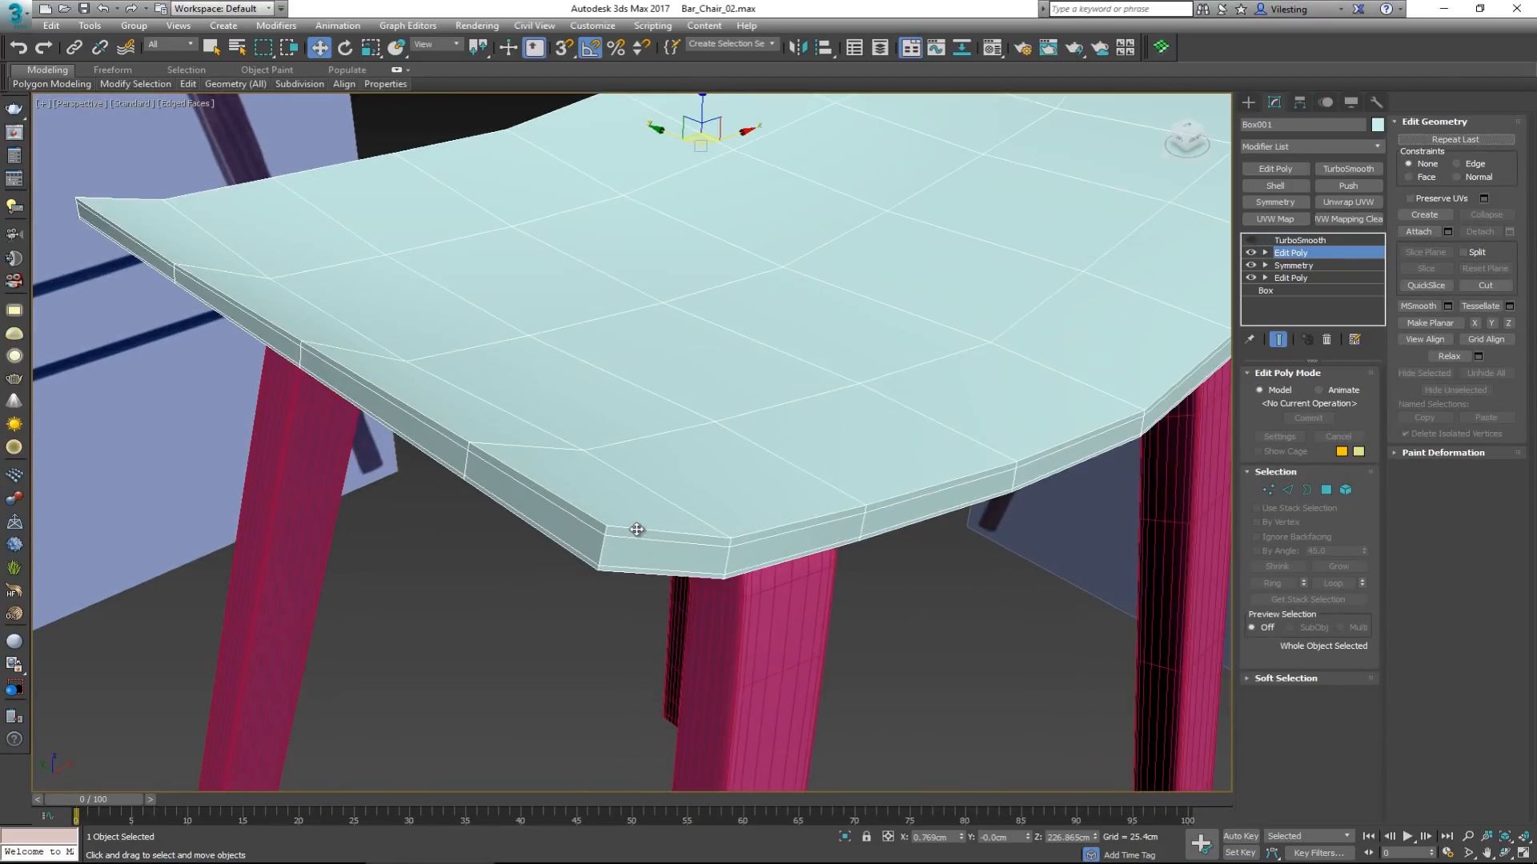
Use Swift Loop to insert four supporting edge loops across the seat base, close to its front, back and side edges.
key("alt+s")
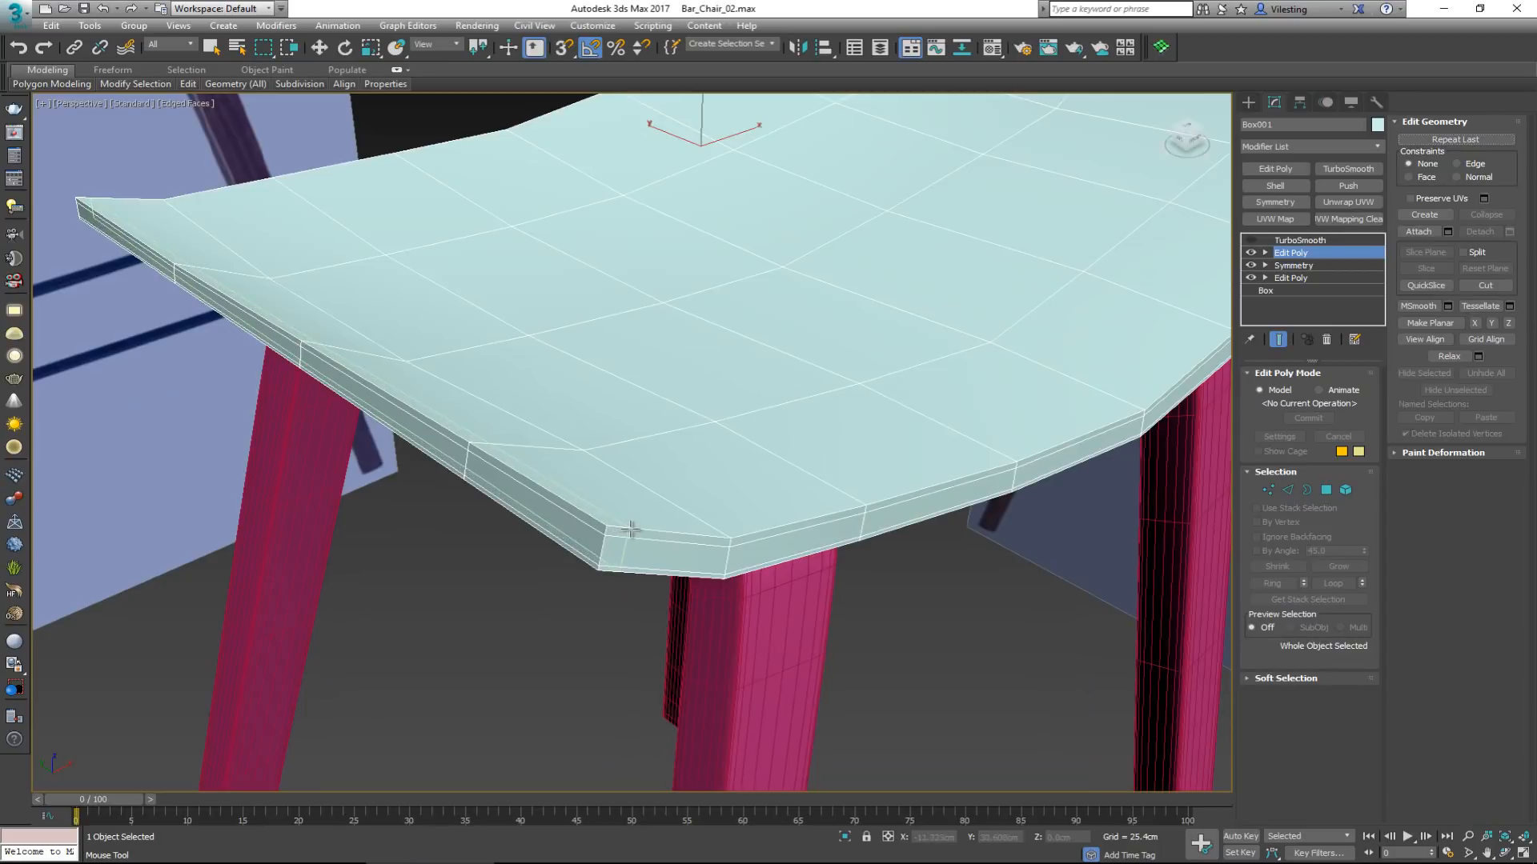
left_click(626, 531)
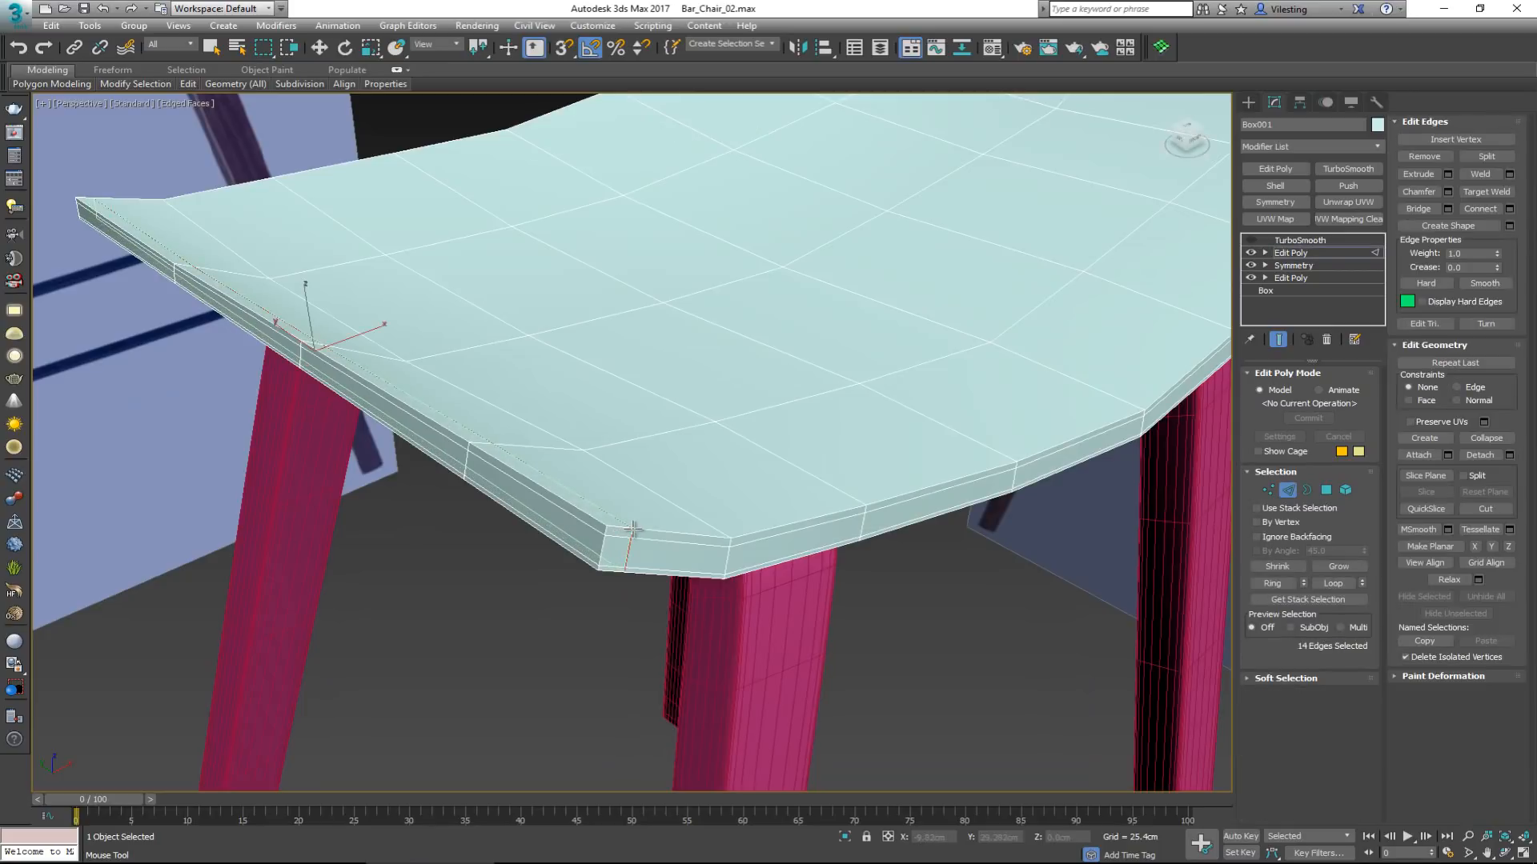
left_click(581, 516)
scroll(769, 510, "down", 3)
middle_click_drag(769, 511, 458, 390, "alt")
scroll(459, 390, "down", 3)
scroll(800, 512, "up", 5)
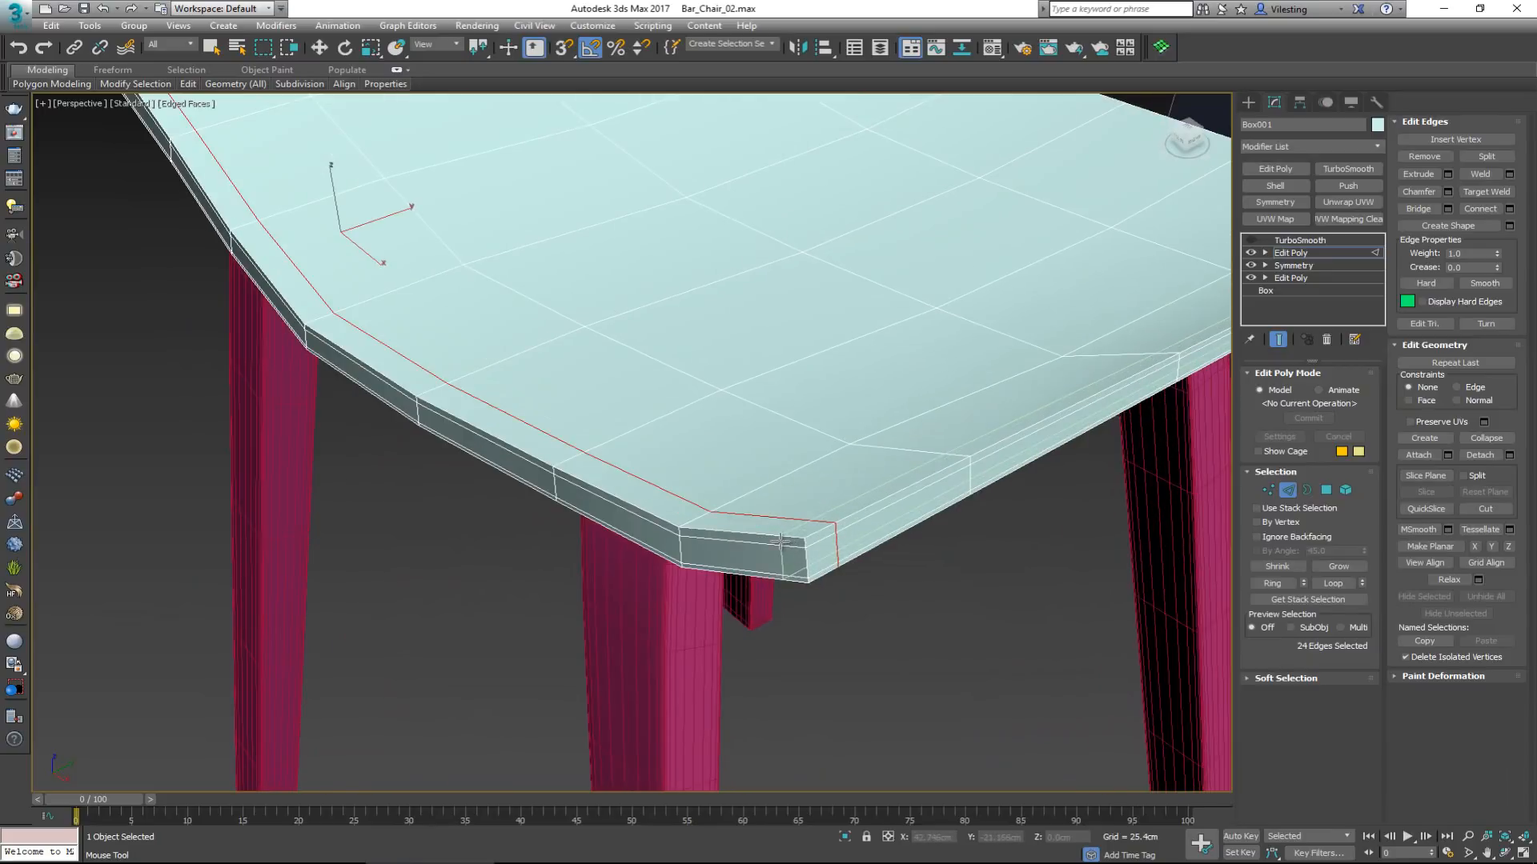
left_click(838, 511)
middle_click_drag(838, 510, 560, 381, "alt")
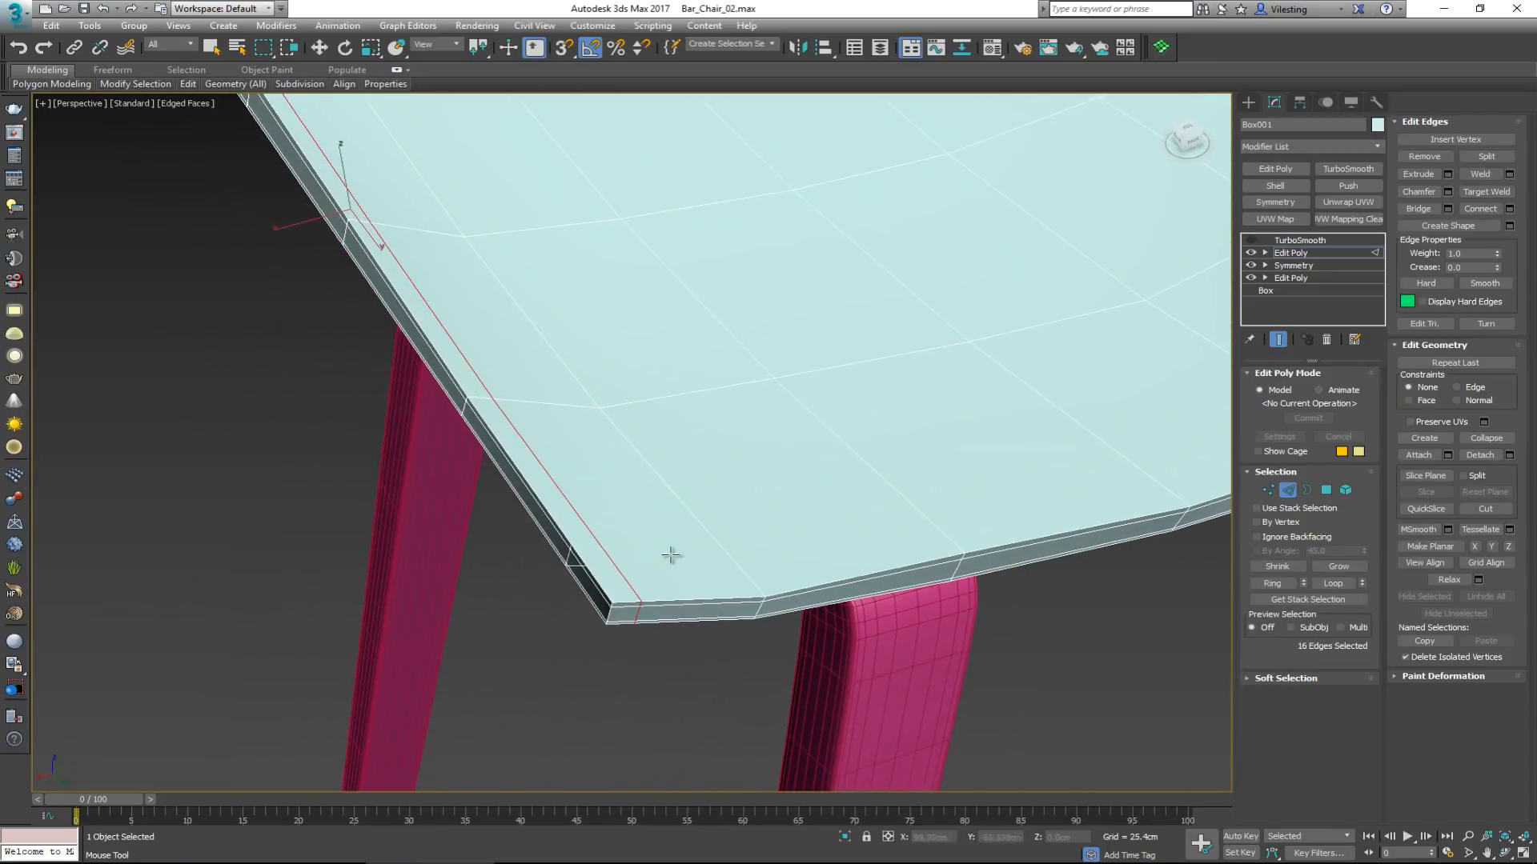
left_click(631, 577)
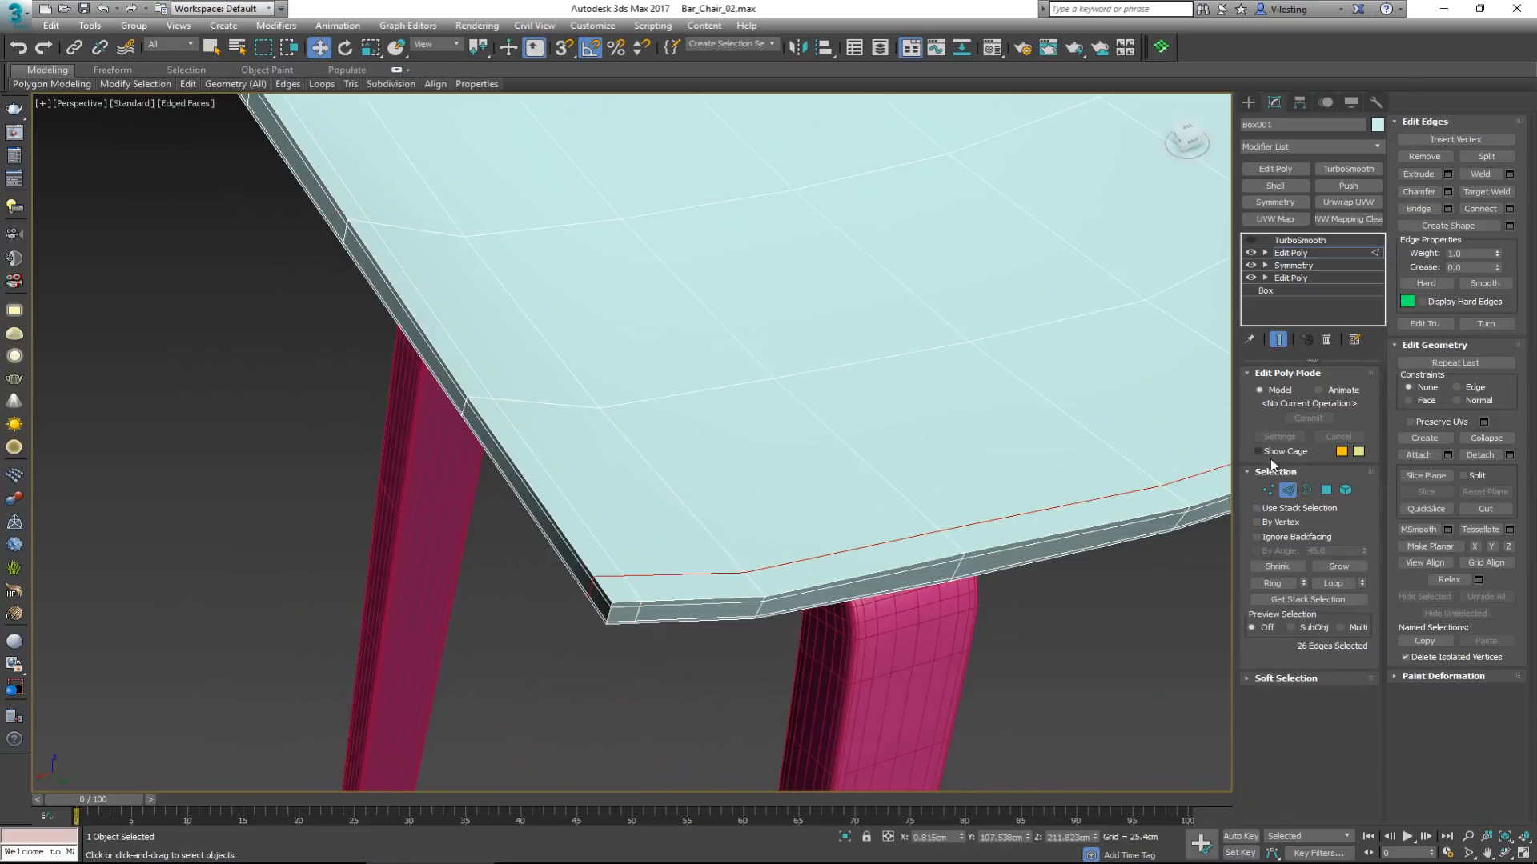
left_click(1291, 492)
left_click(1290, 493)
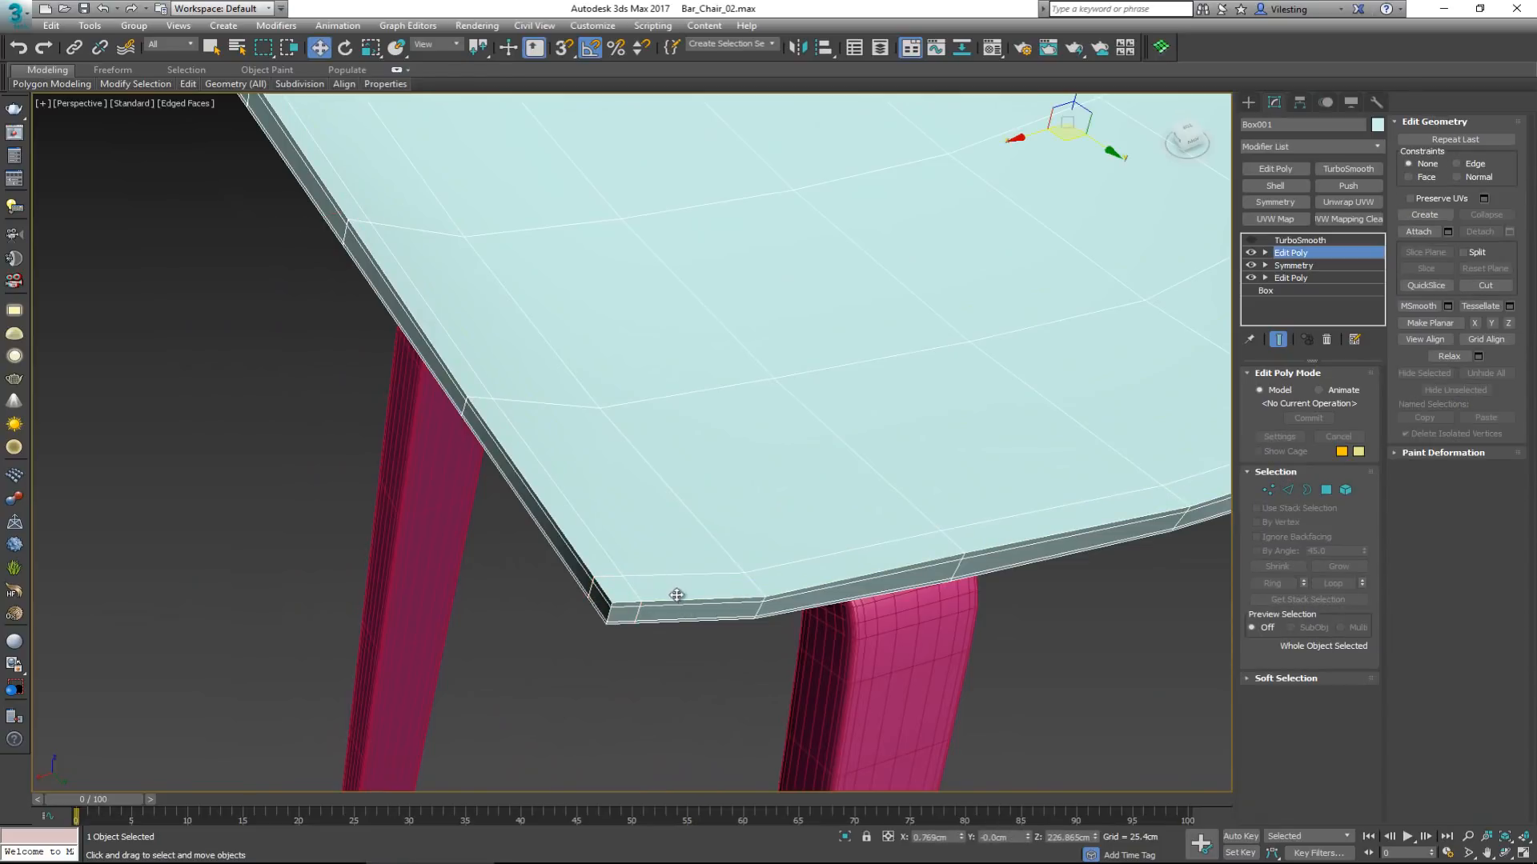
Switch the seat base's TurboSmooth display back on, hide the edged faces and clear the selection.
middle_click_drag(734, 535, 590, 498, "alt")
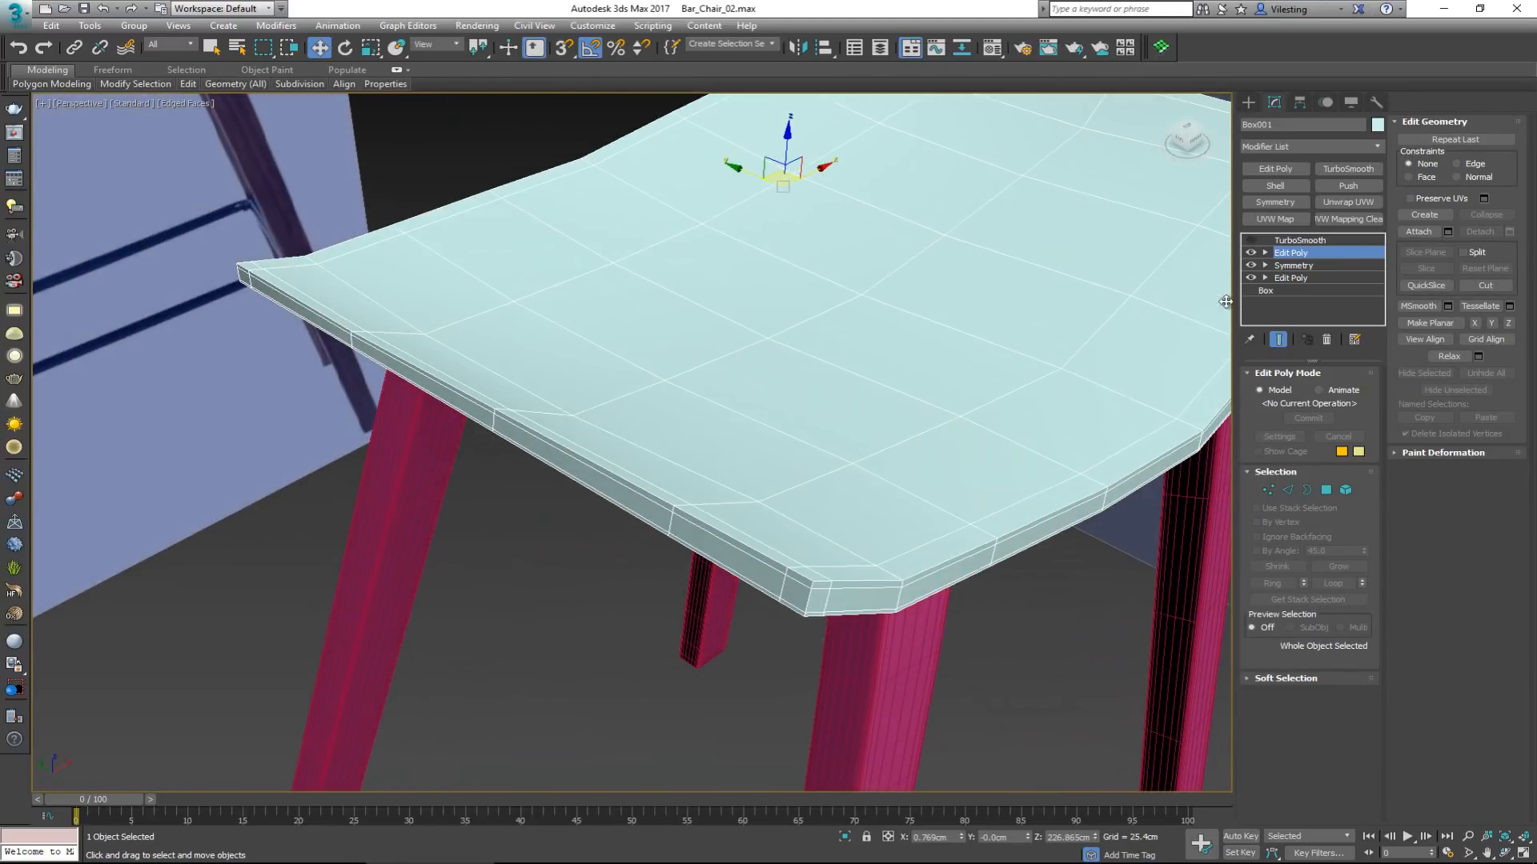
left_click(1250, 240)
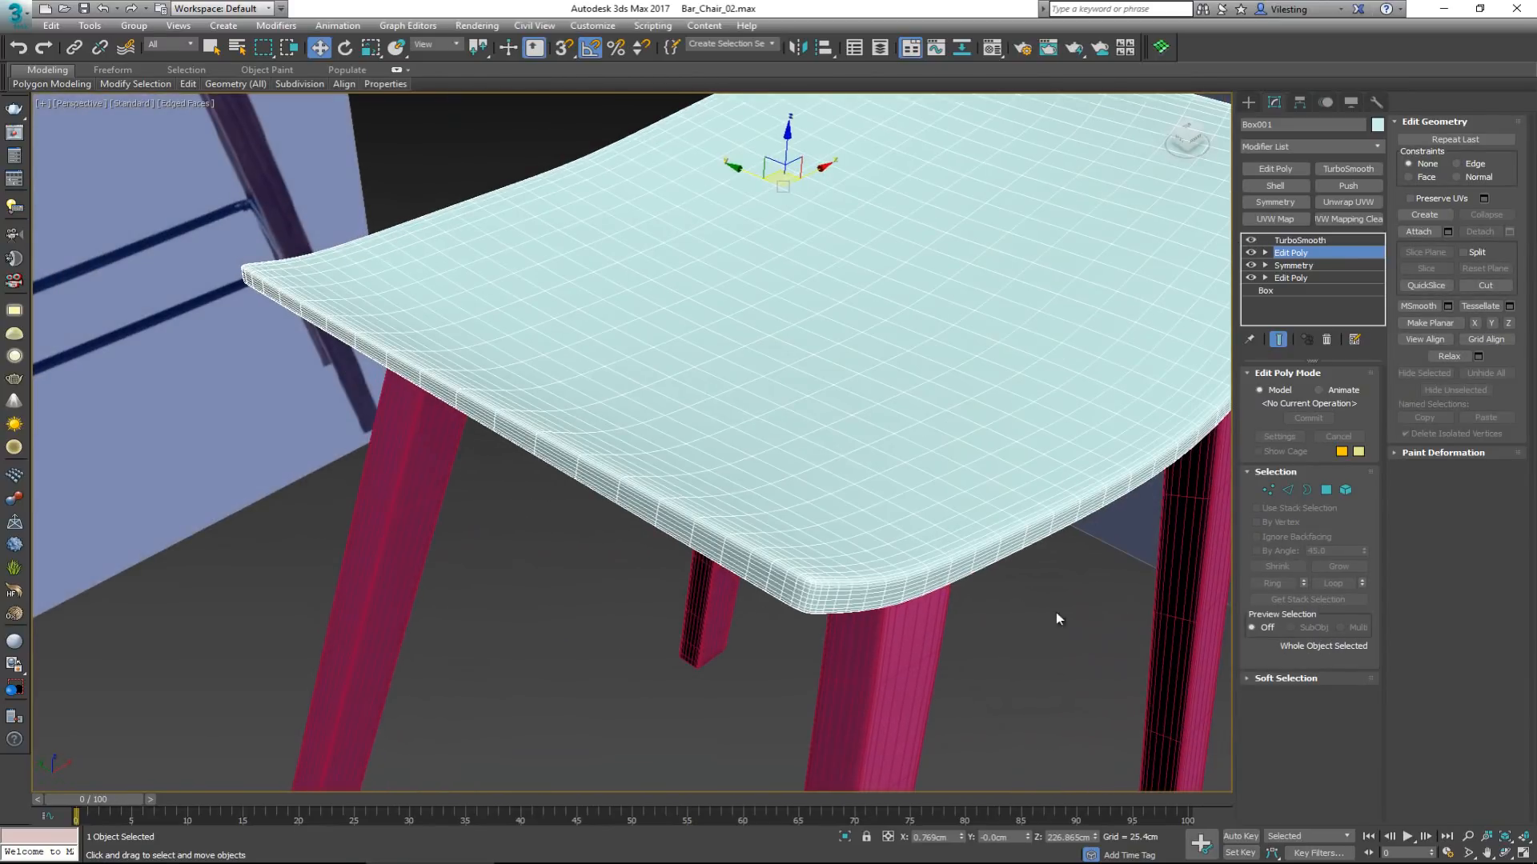
key("F4")
left_click(1041, 687)
Examine the smoothed seat base from several angles and compare it with the cushioned seat in the front reference.
middle_click_drag(865, 525, 698, 514, "alt")
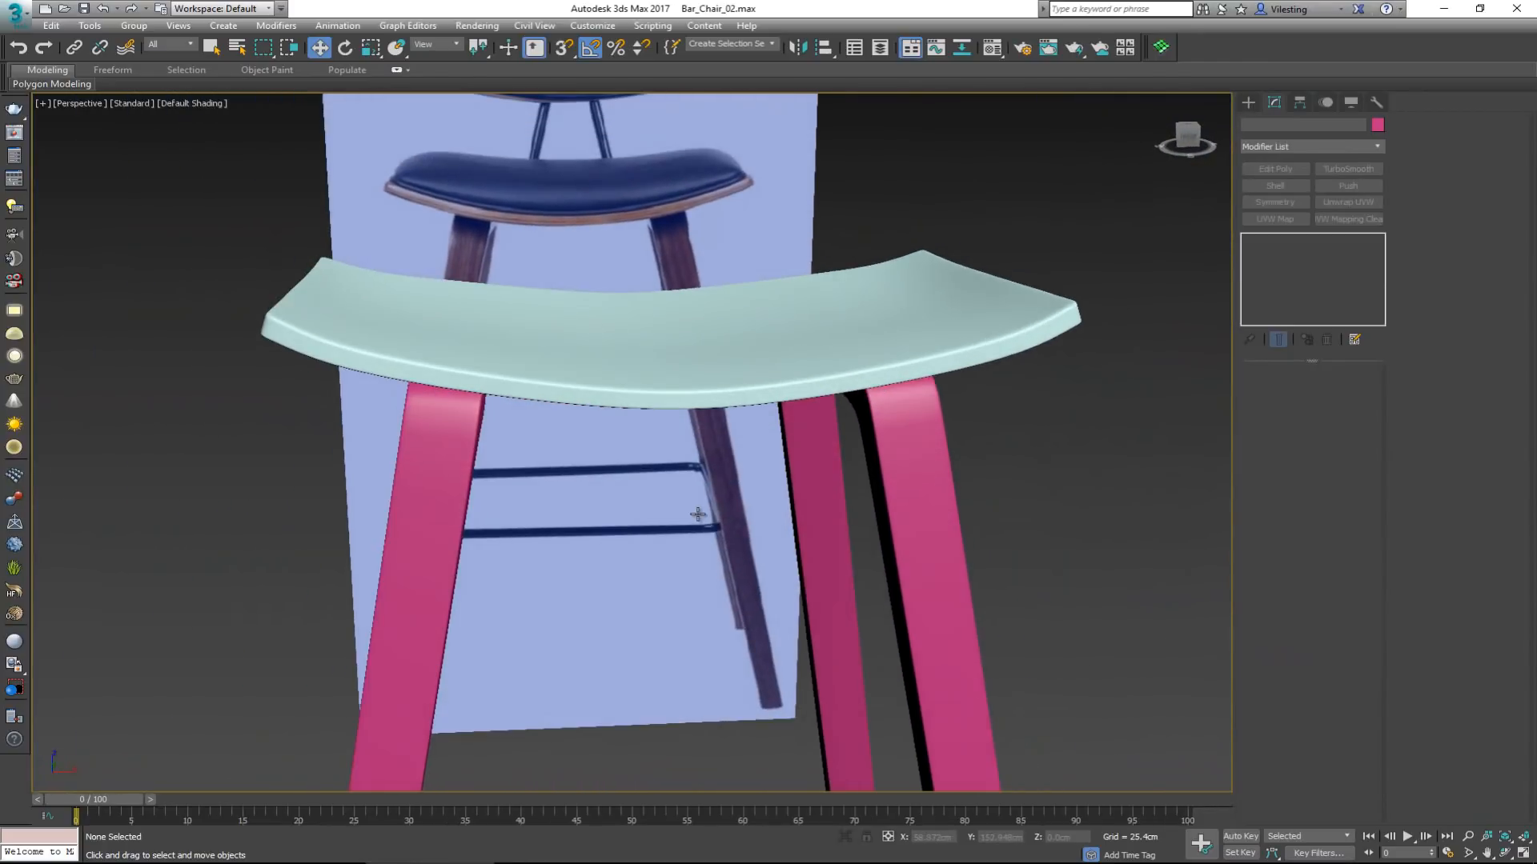
middle_click_drag(702, 439, 739, 425)
scroll(706, 532, "down", 3)
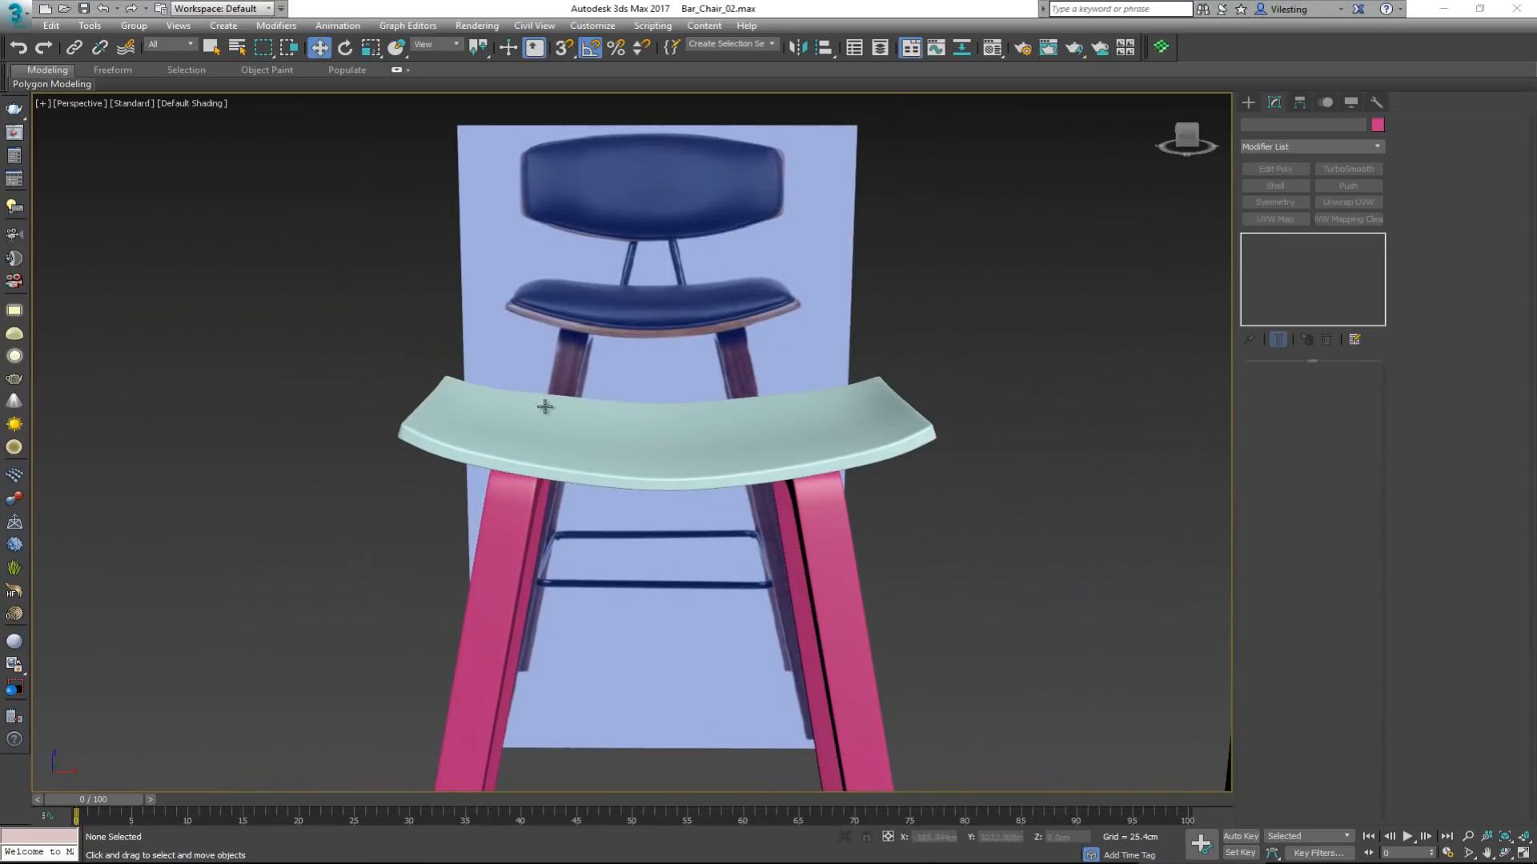
middle_click_drag(557, 390, 569, 437)
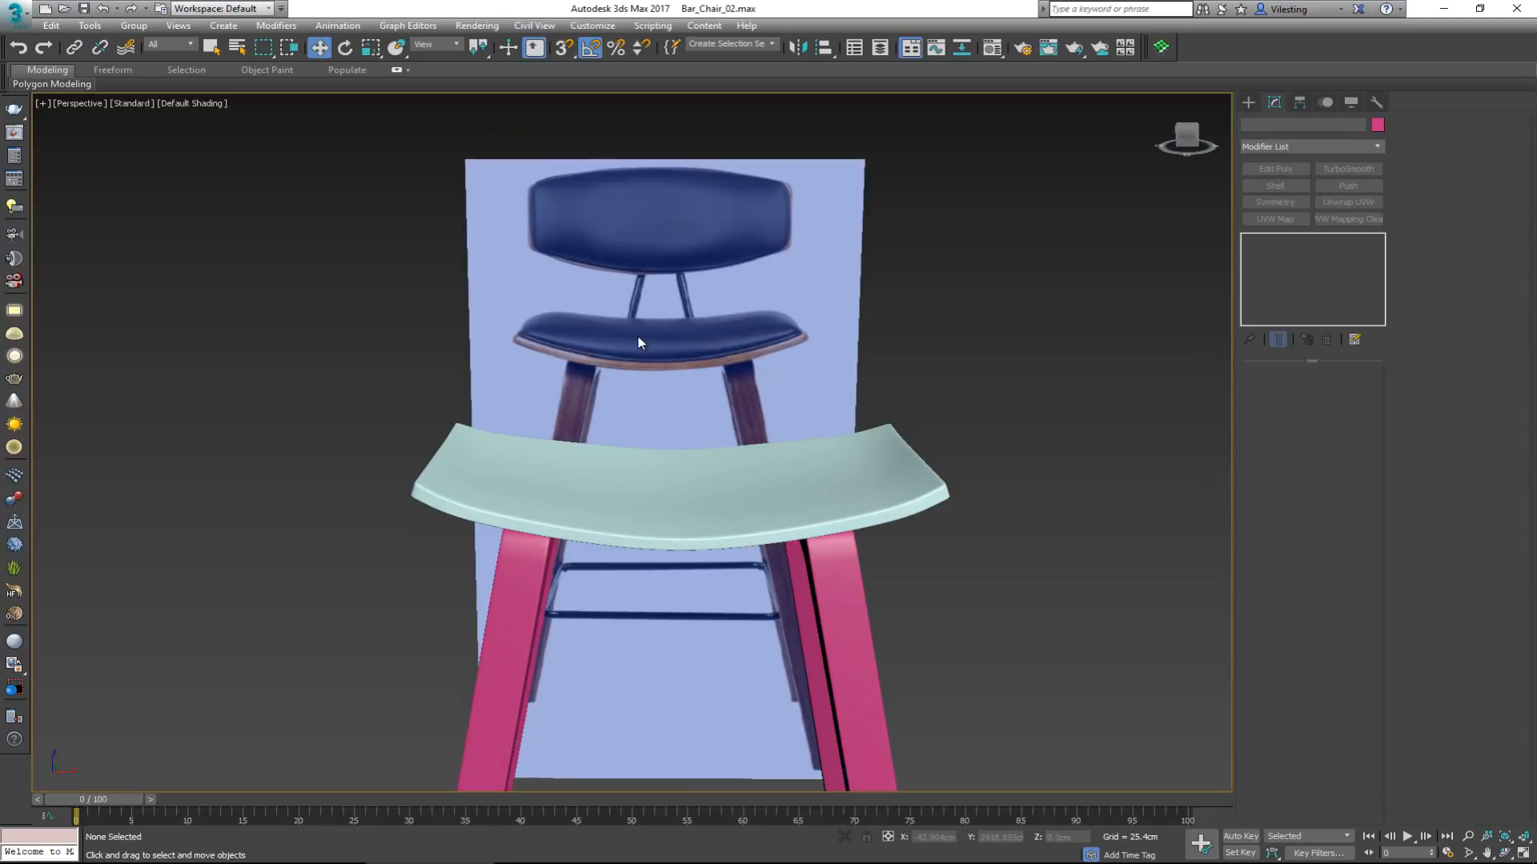
scroll(624, 456, "up", 4)
middle_click_drag(612, 445, 512, 268, "alt")
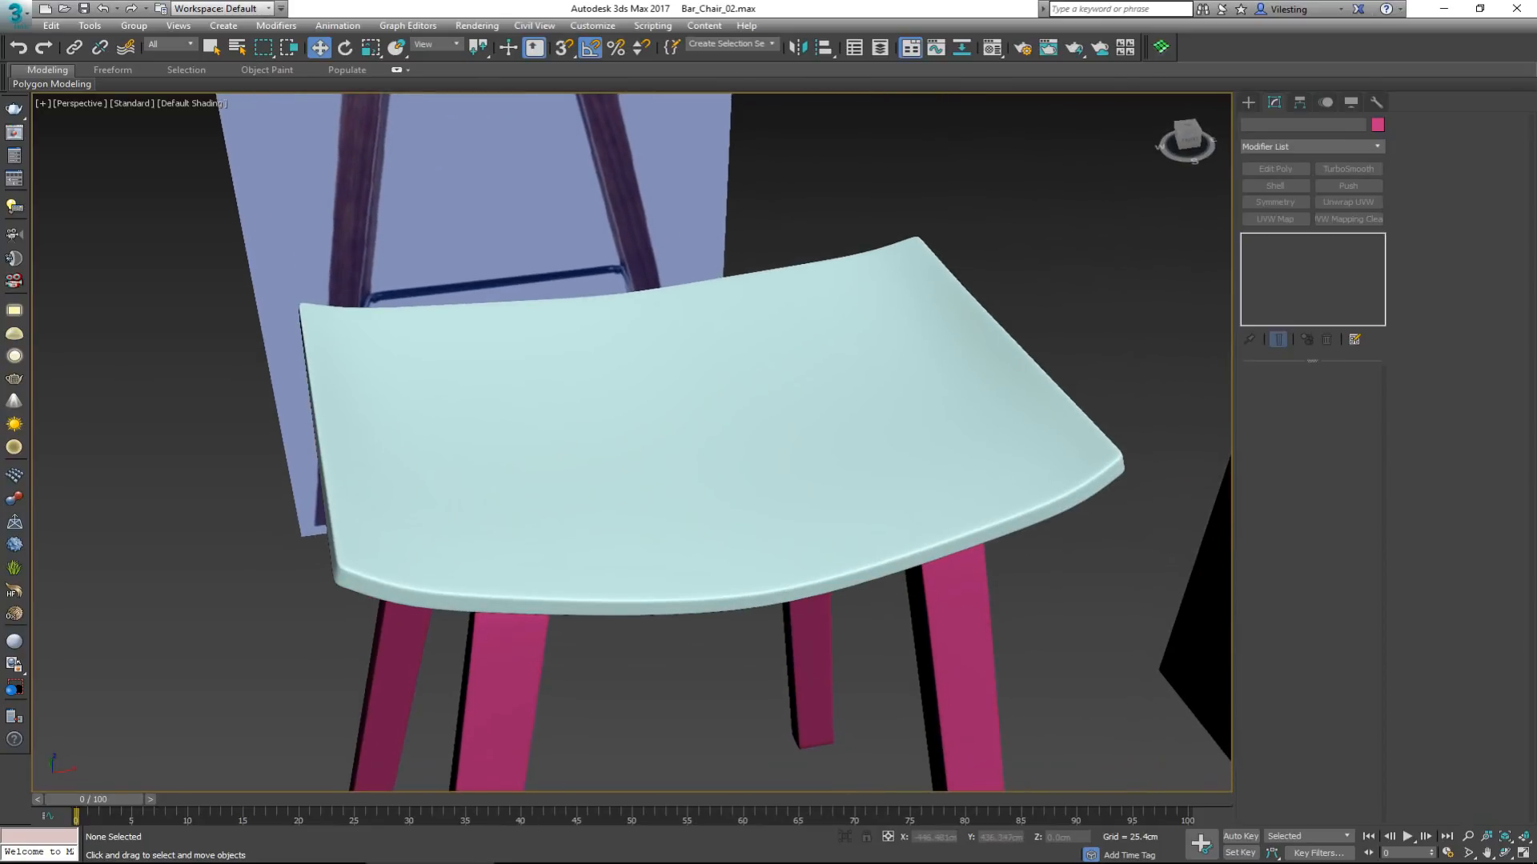
scroll(653, 440, "down", 2)
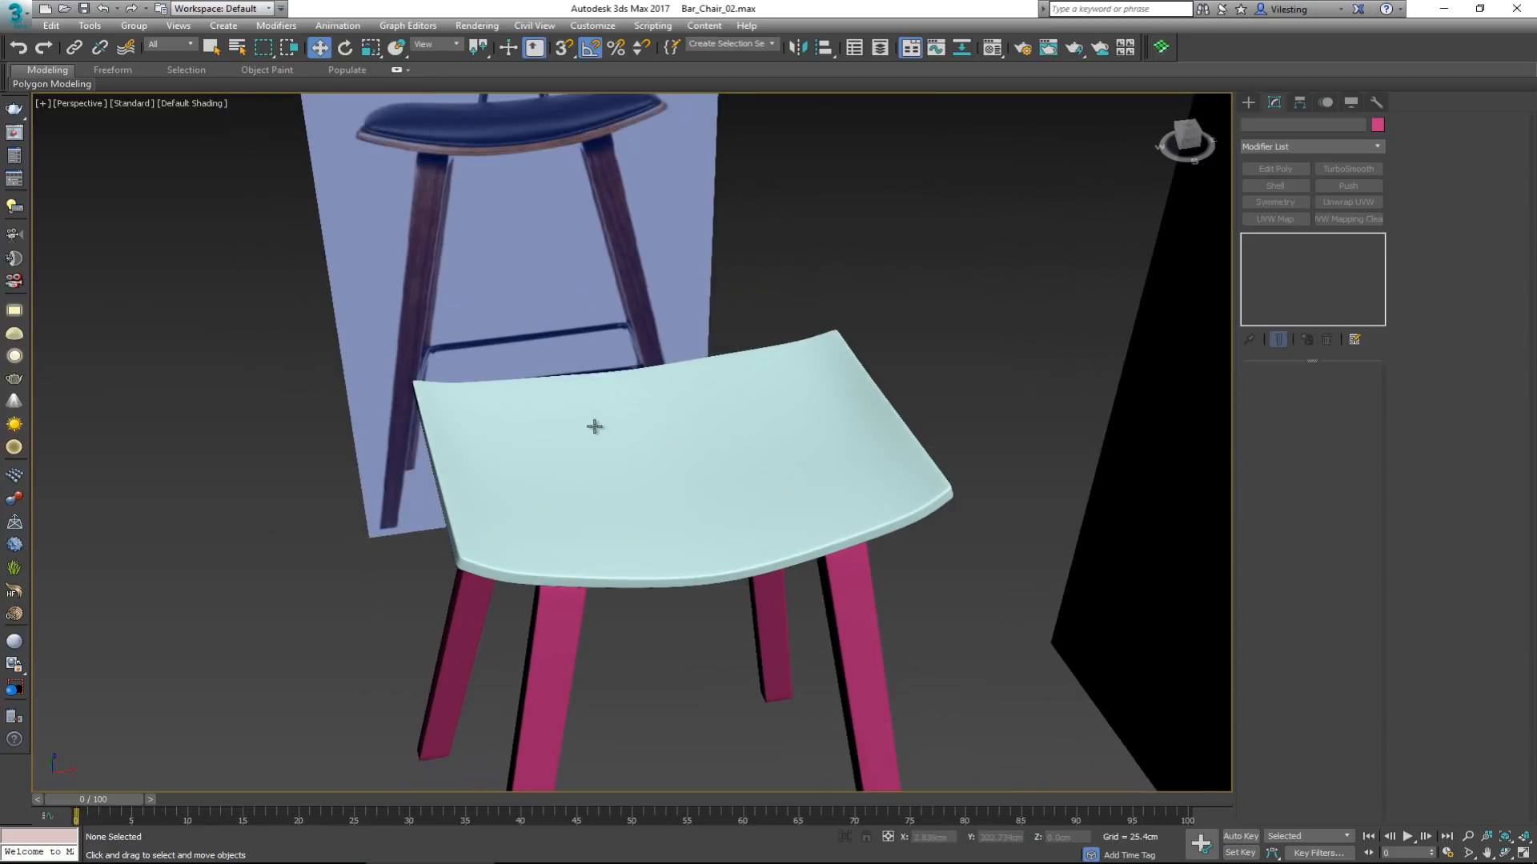
middle_click_drag(595, 427, 593, 468)
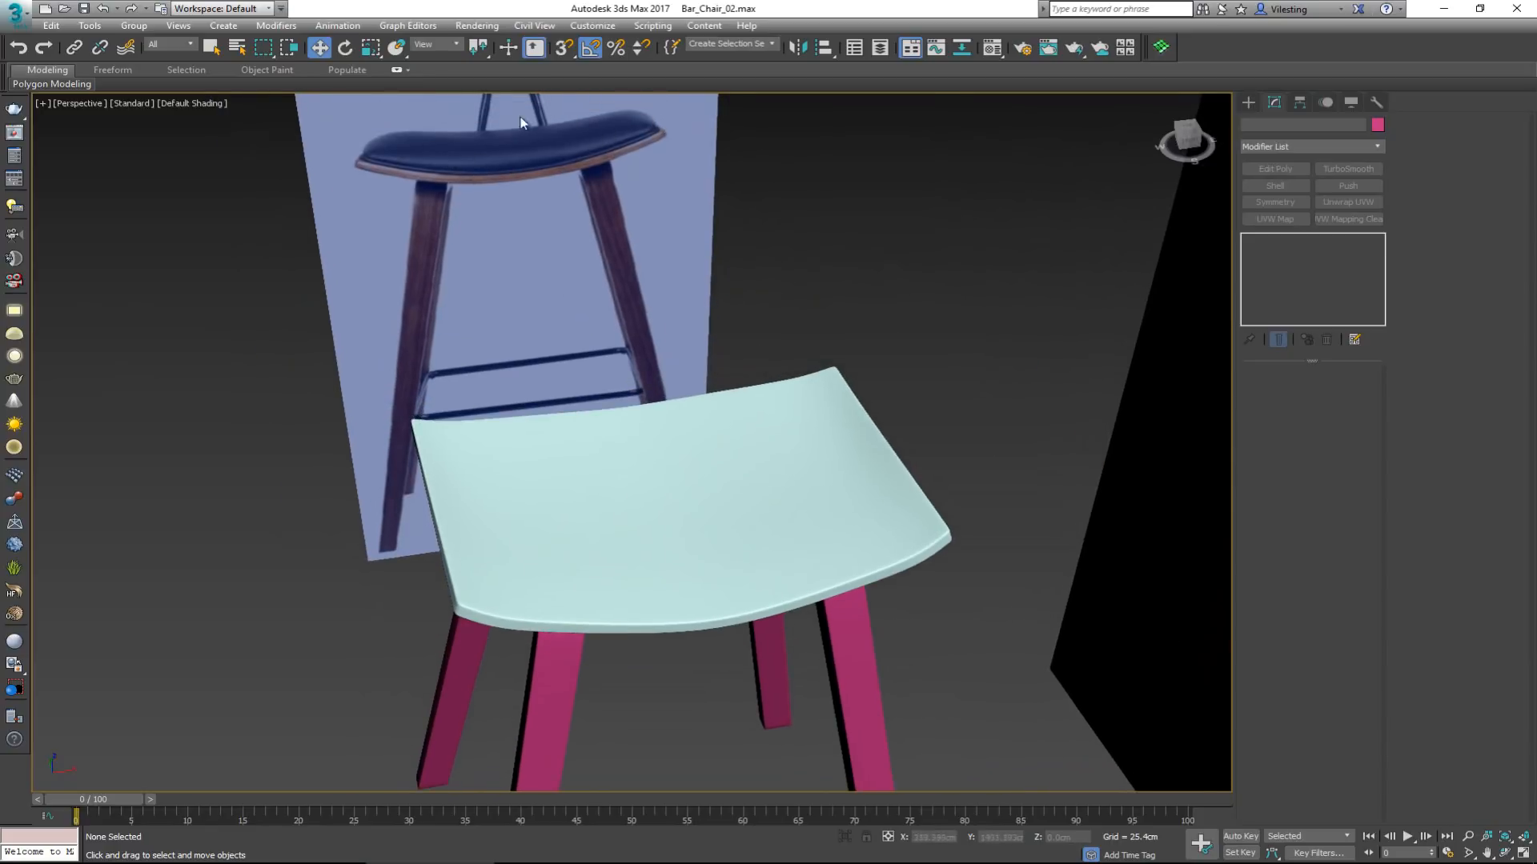
Select the seat base, show edged faces, switch off TurboSmooth's display and return to the Edit Poly above Symmetry.
left_click(590, 472)
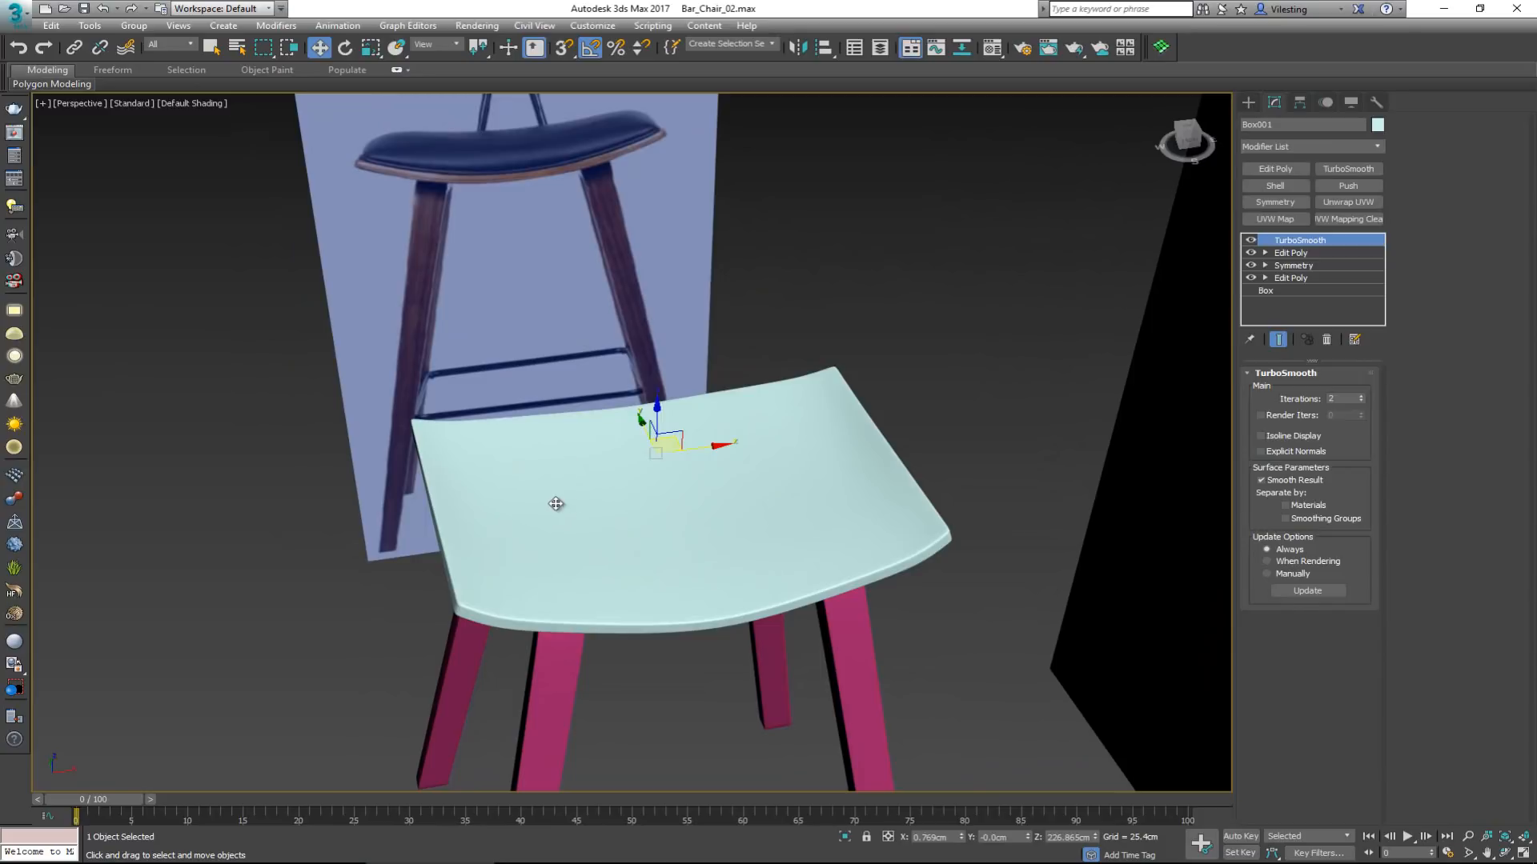
key("F4")
scroll(513, 578, "up", 3)
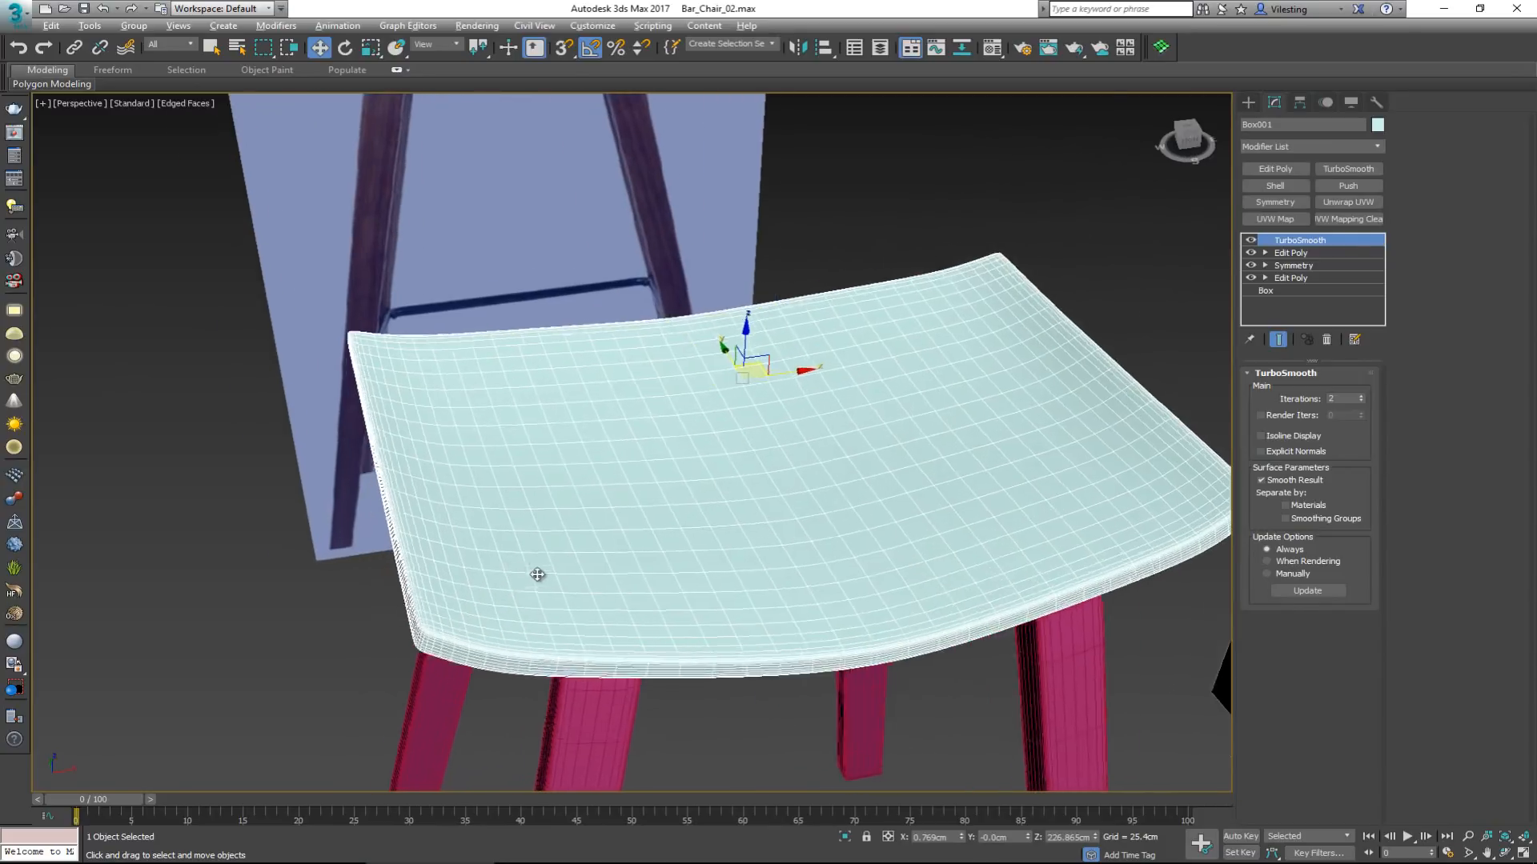
mouse_move(535, 577)
middle_mouse_down("alt")
mouse_move(569, 569)
mouse_move(535, 547)
middle_mouse_up("alt")
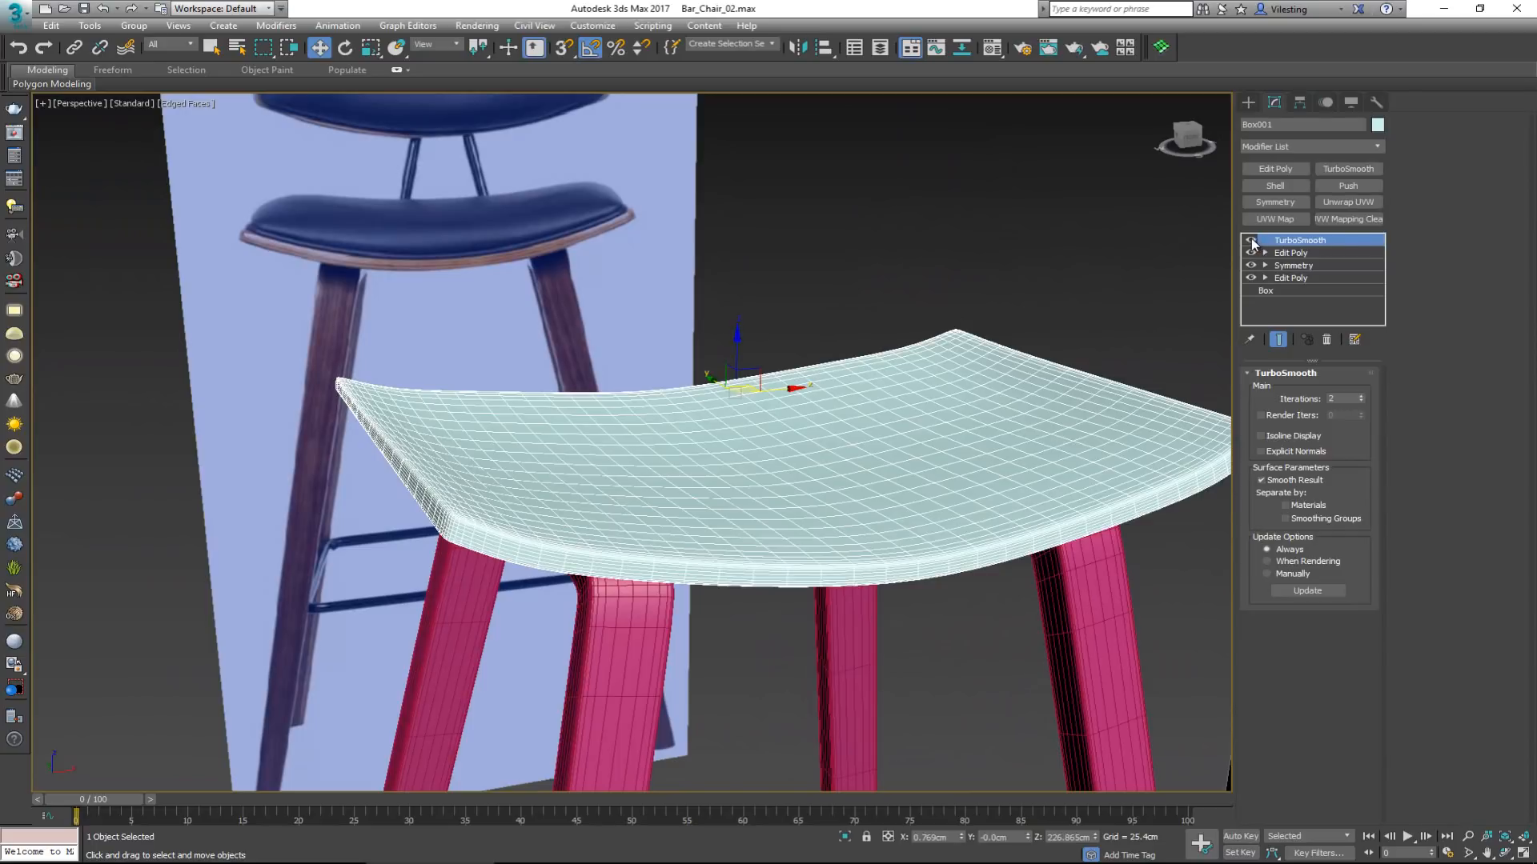
left_click(1251, 241)
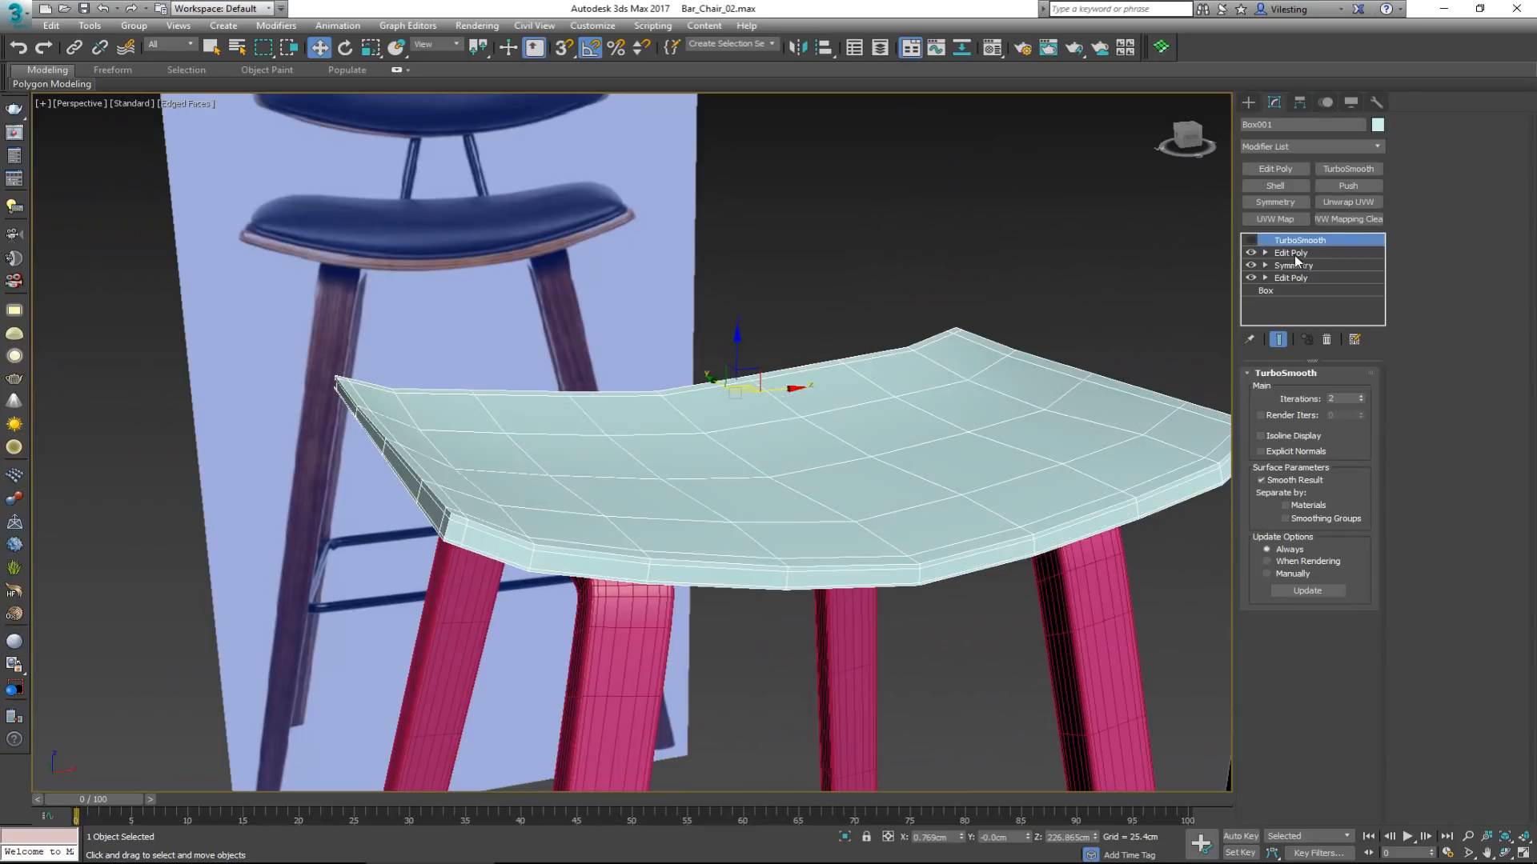
left_click(1290, 253)
middle_click_drag(1207, 280, 1093, 371, "alt")
Select the 16 large top polygons on one half of the seat base, leaving out the narrow border strips.
key("4")
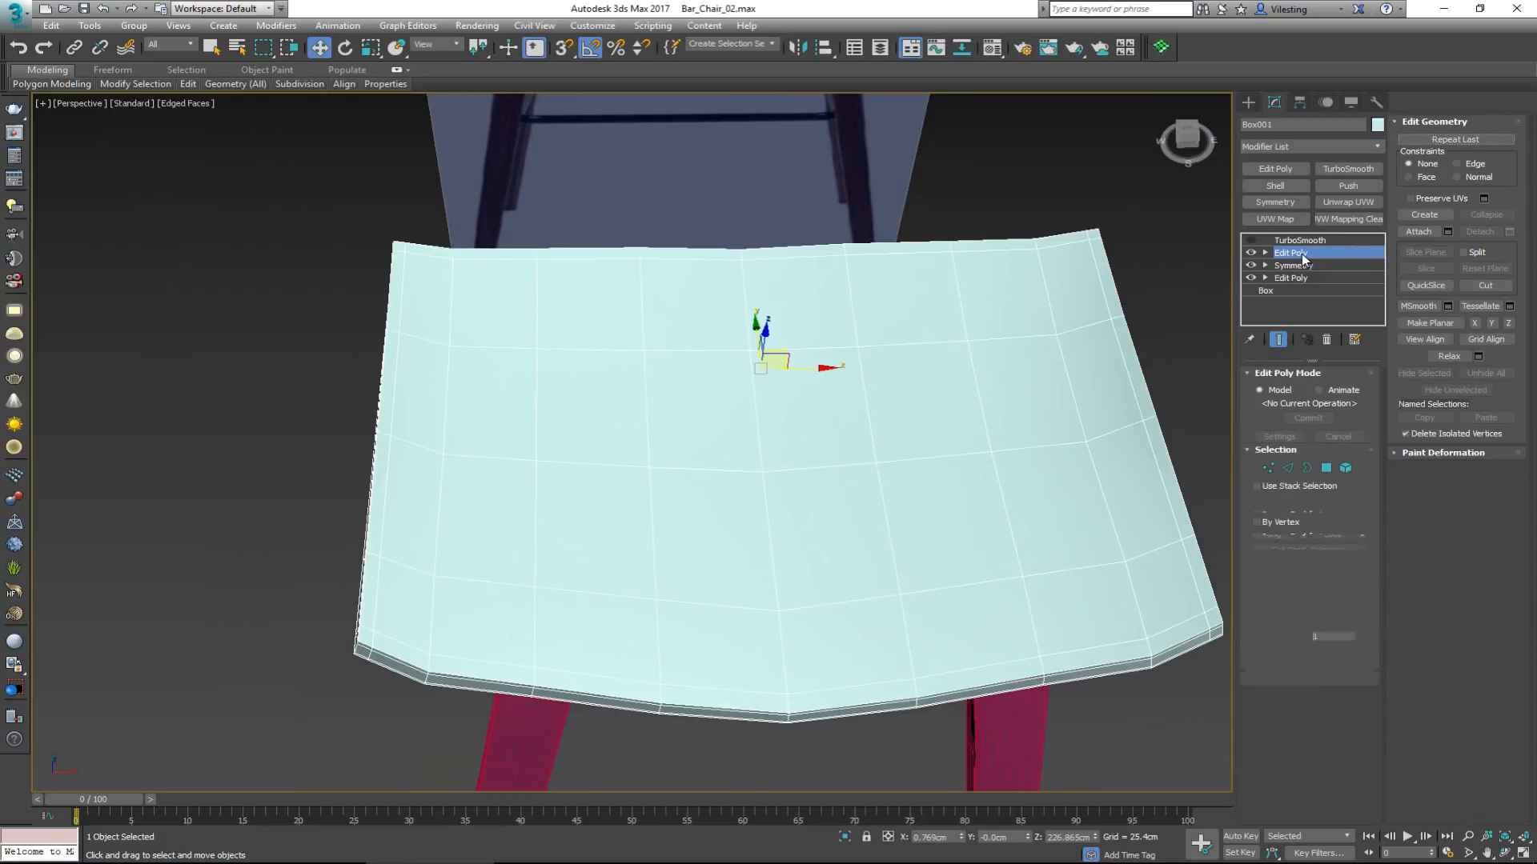
left_click(701, 322)
left_click(591, 322, "ctrl")
left_click(513, 310, "ctrl")
left_click(425, 309, "ctrl")
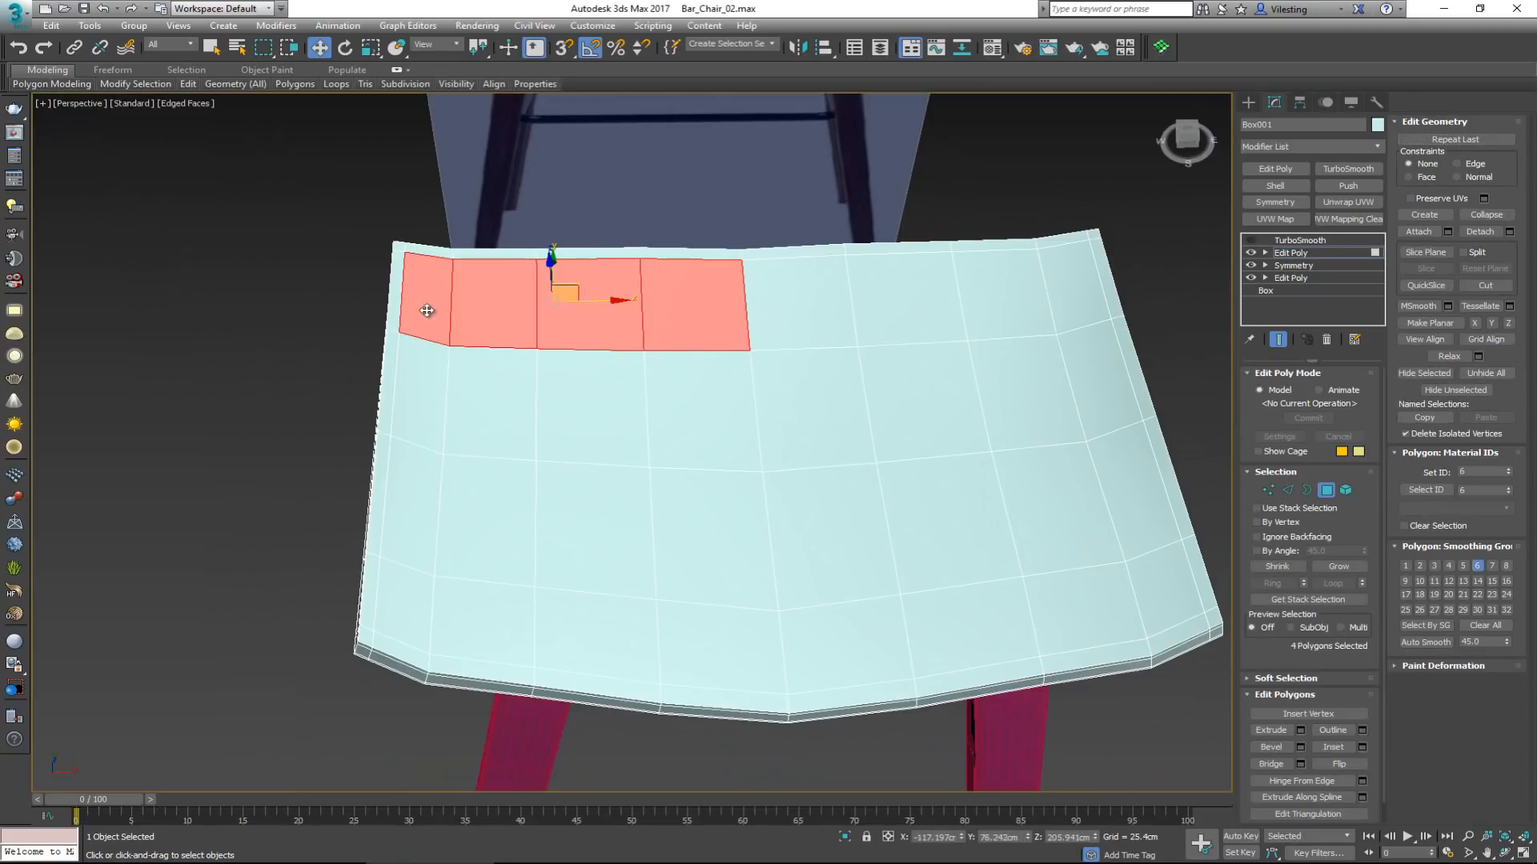
left_click(426, 378, "ctrl")
left_click(422, 490, "ctrl")
left_click(418, 583, "ctrl")
left_click(488, 623, "ctrl")
left_click(587, 624, "ctrl")
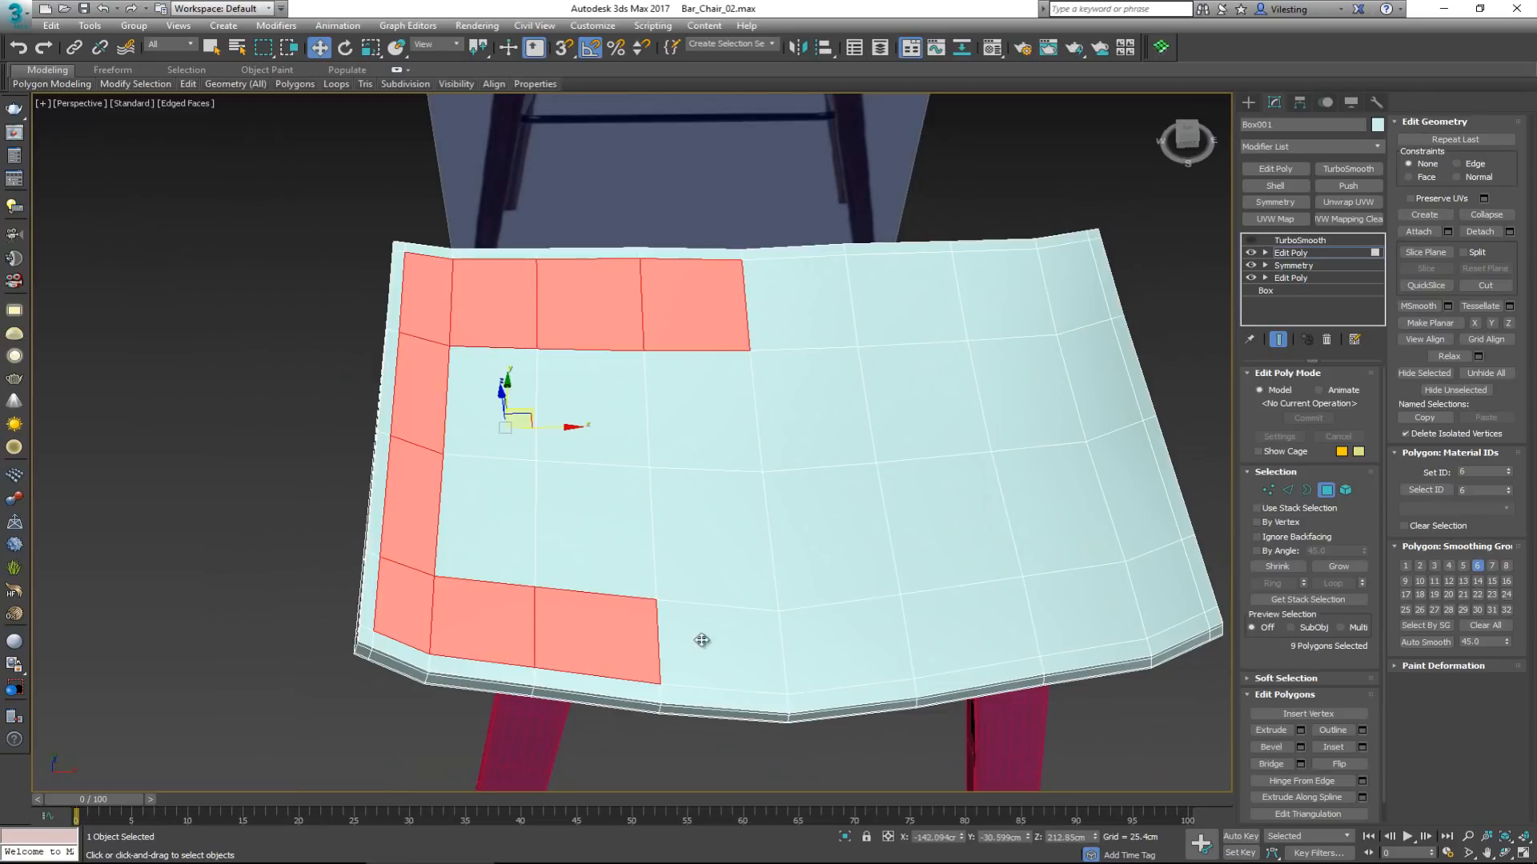
left_click(702, 641, "ctrl")
left_click(704, 480, "ctrl")
left_click(699, 443, "ctrl")
left_click(595, 425, "ctrl")
left_click(576, 502, "ctrl")
left_click(486, 497, "ctrl")
left_click(495, 408, "ctrl")
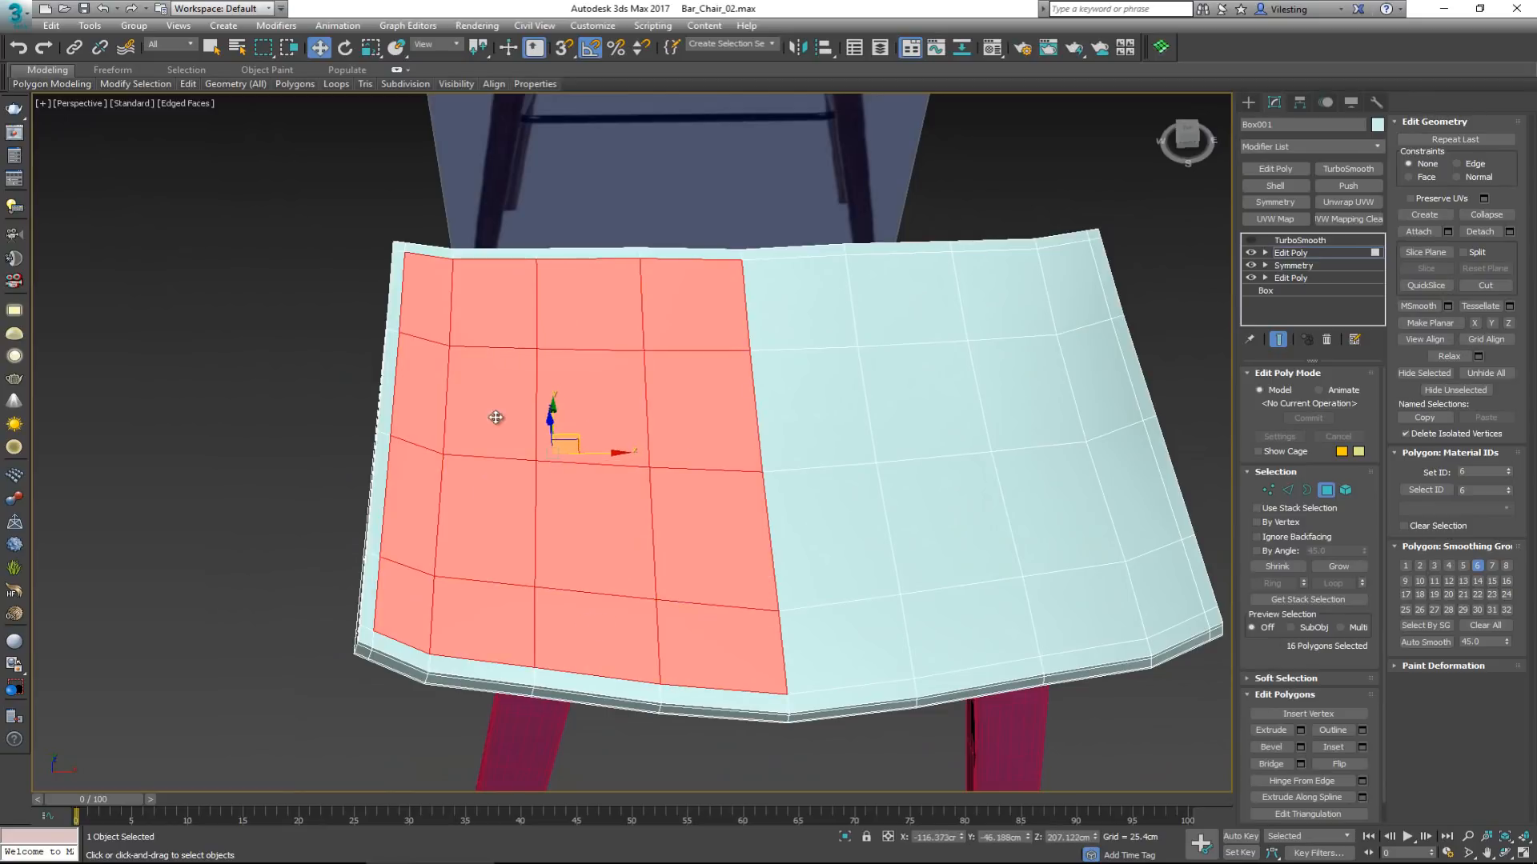
Detach the selected top polygons as a cloned separate object named Object001 and leave polygon editing.
middle_click_drag(754, 448, 746, 392, "alt")
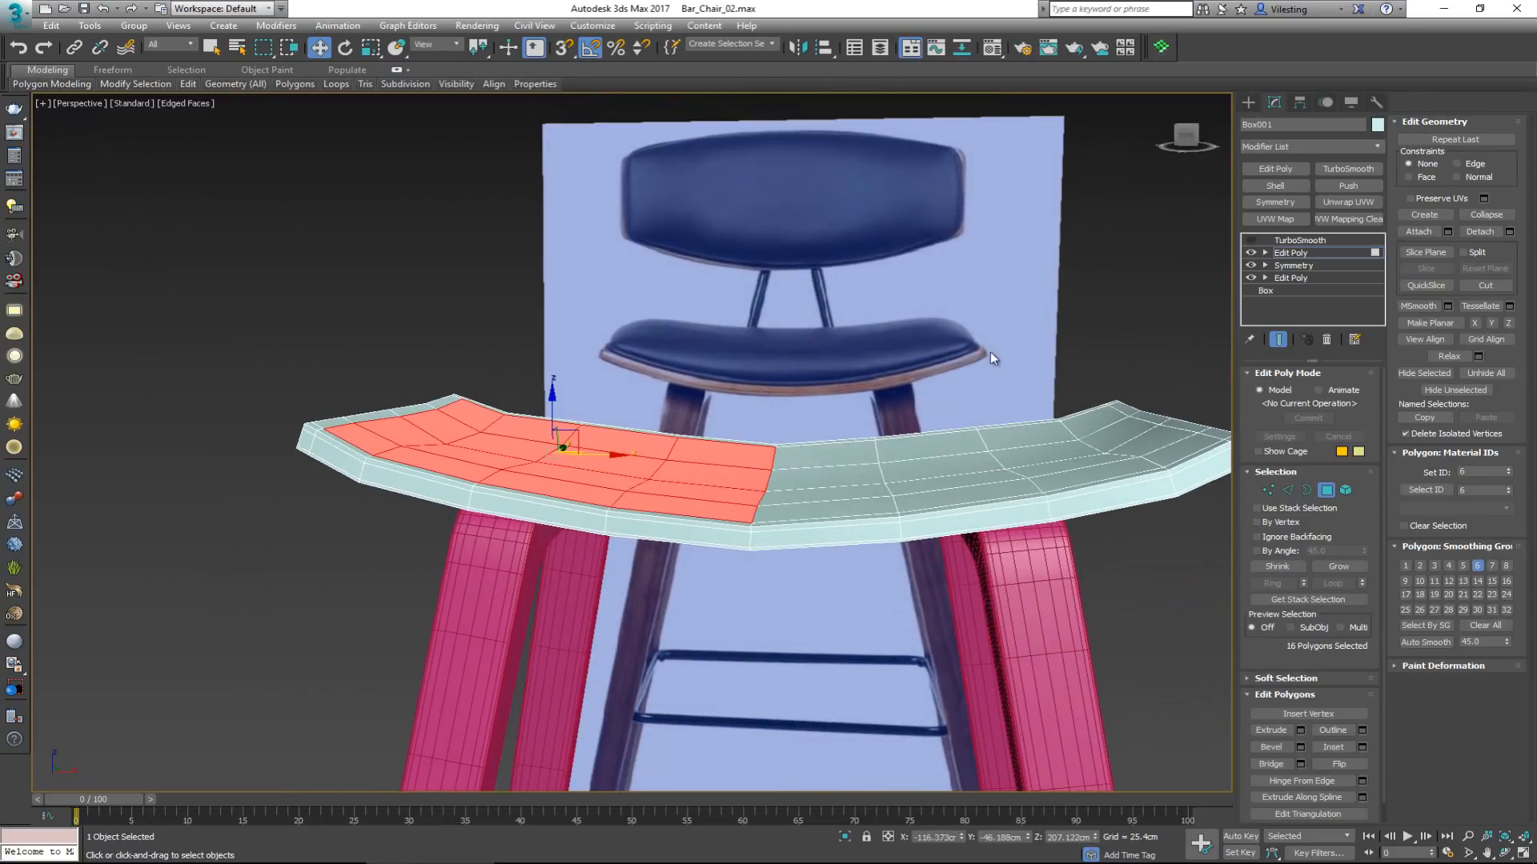
middle_click_drag(1040, 447, 735, 545, "alt")
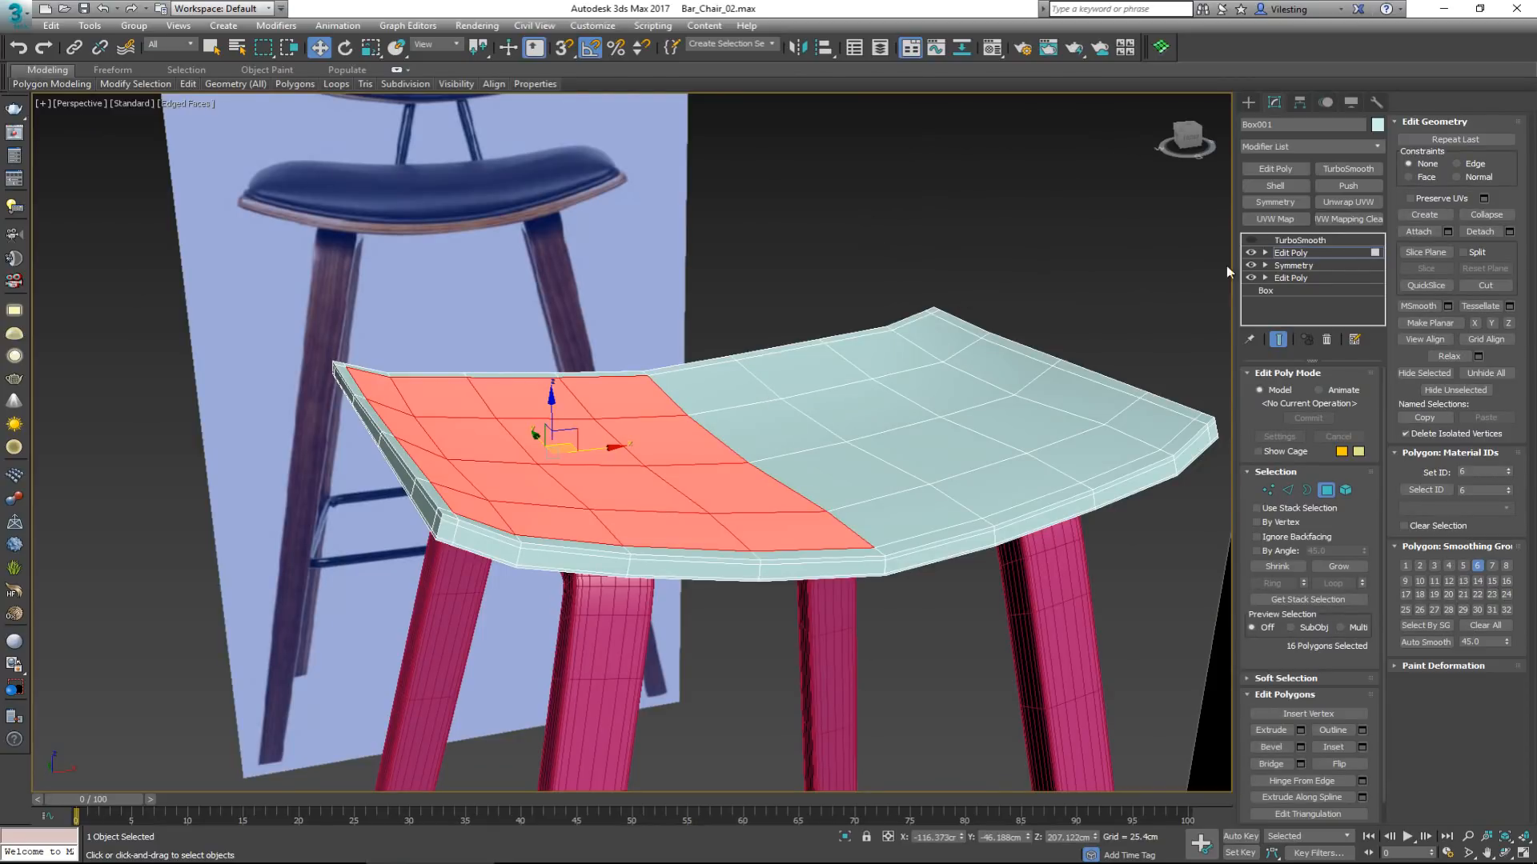
left_click(1510, 232)
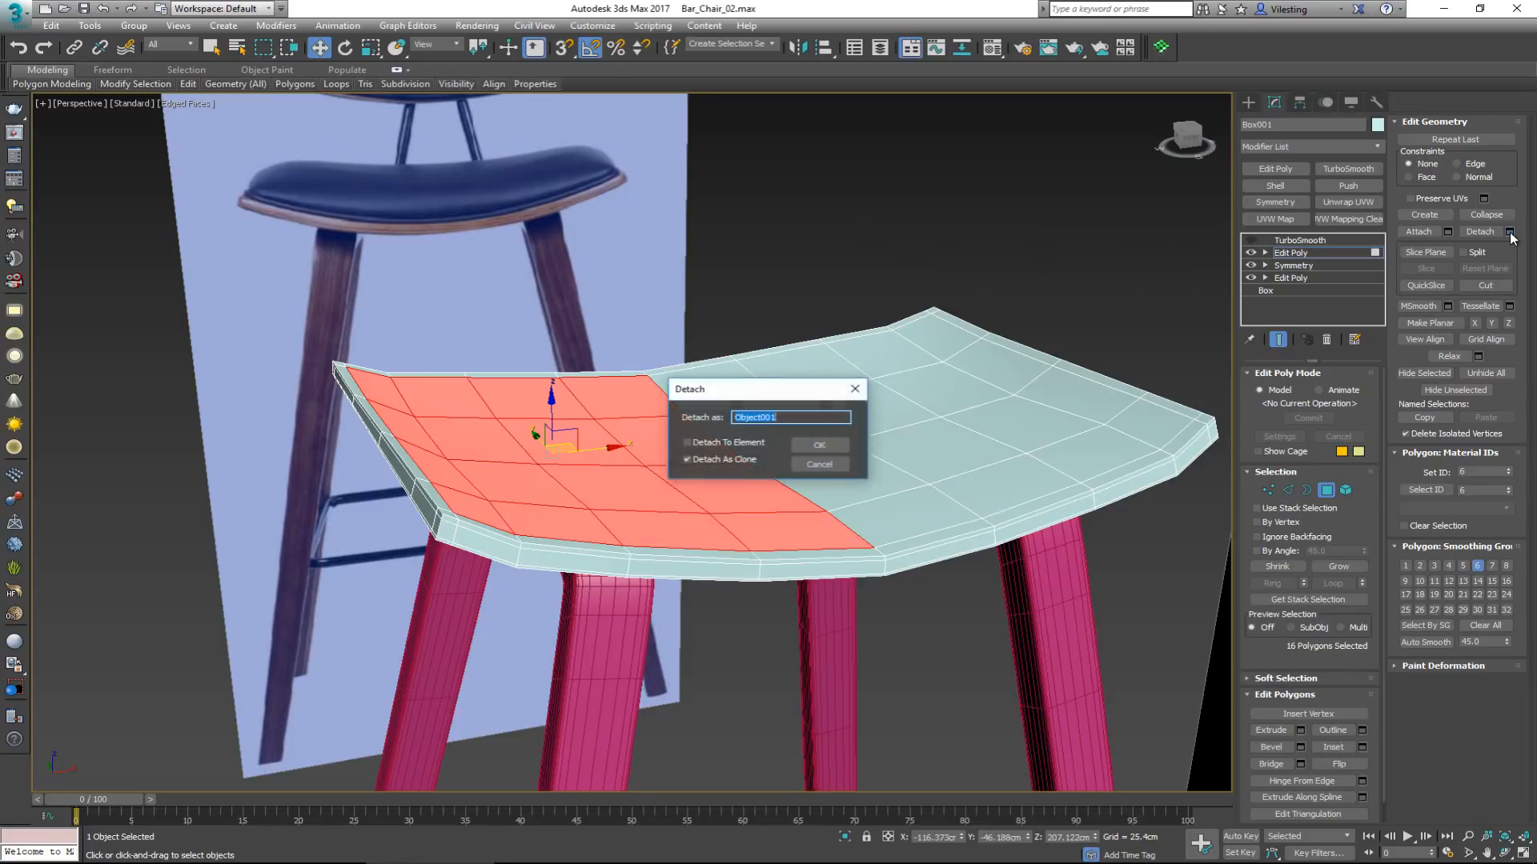
left_click(818, 444)
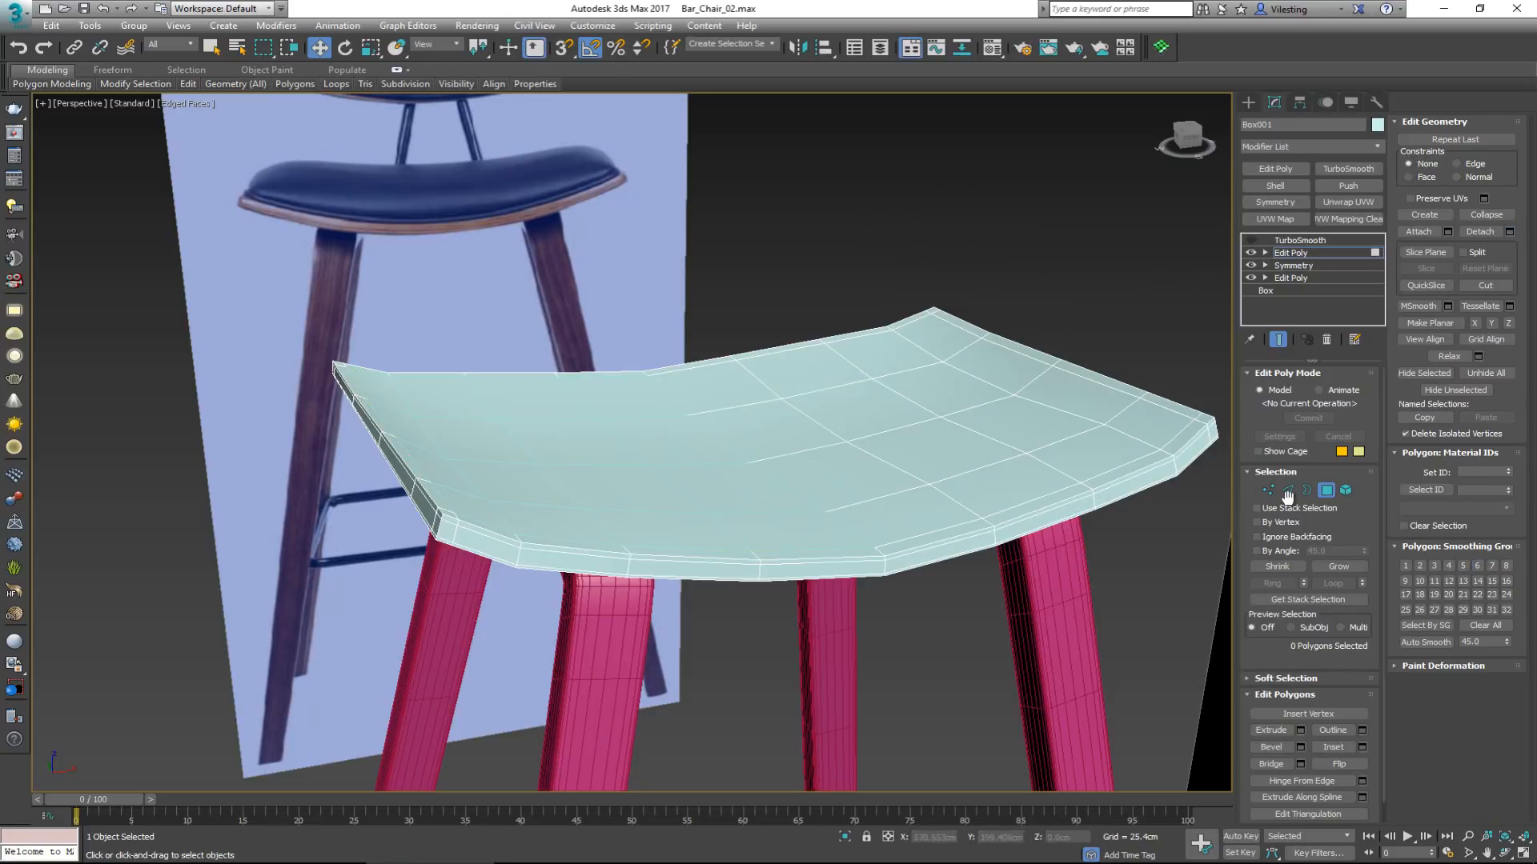
left_click(1325, 492)
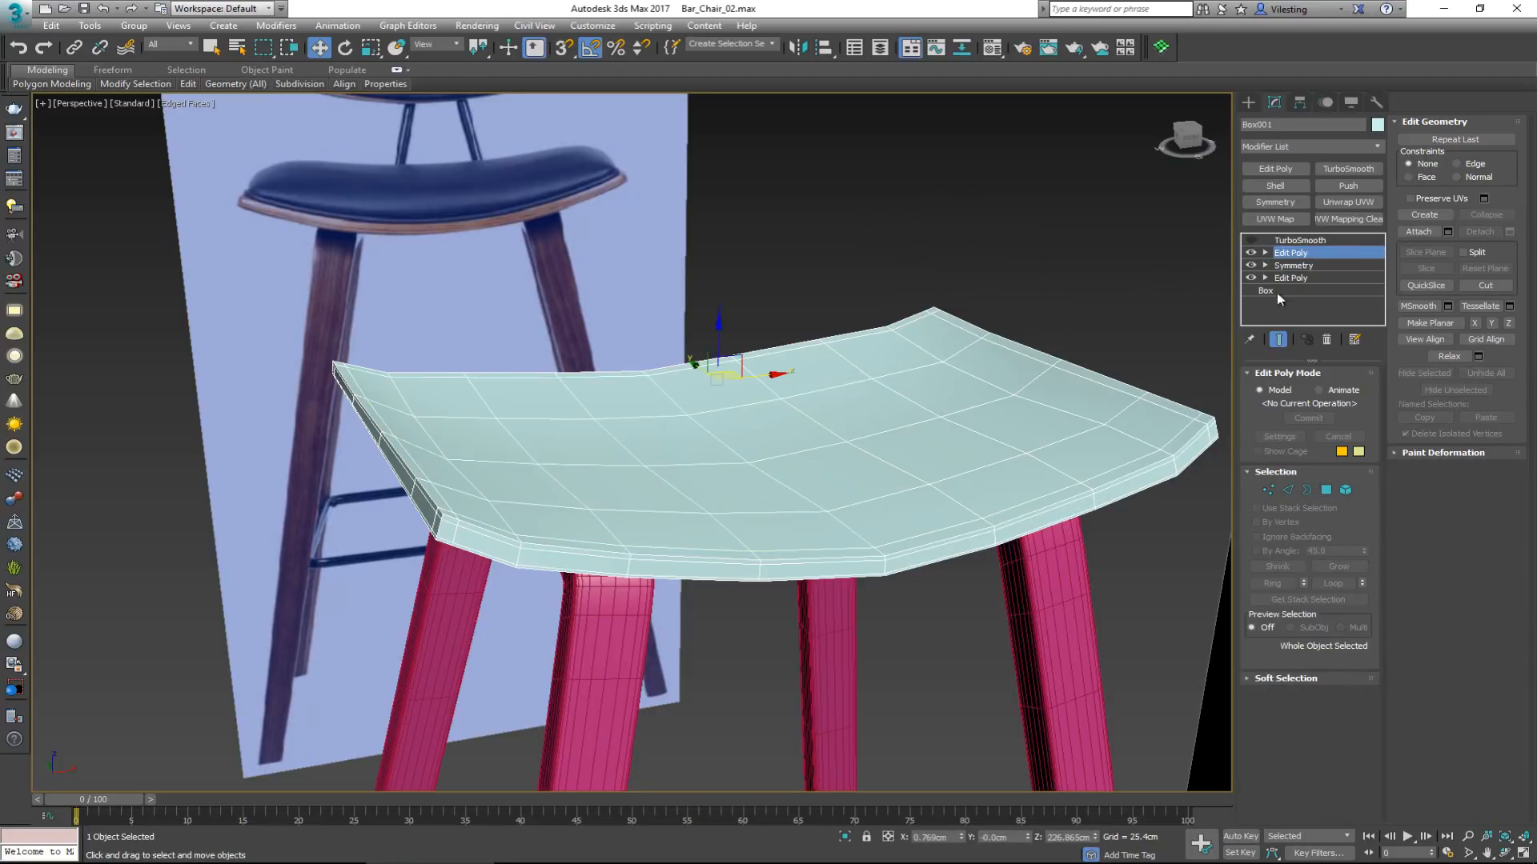
Switch the seat base's TurboSmooth display back on and raise the detached half surface about 14.5 cm above it.
left_click(1251, 240)
left_click(963, 206)
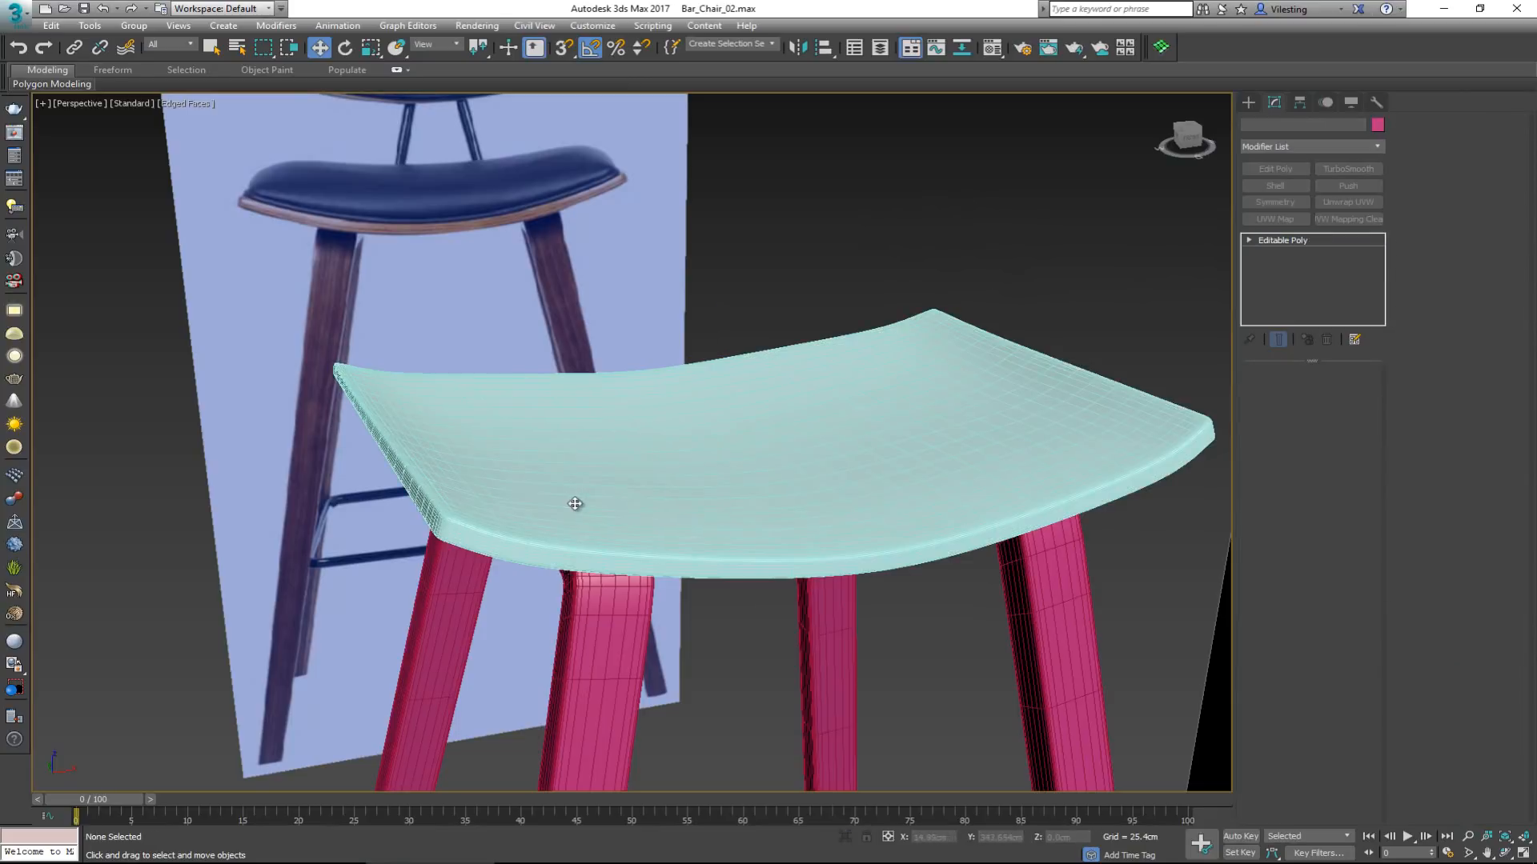
left_click(575, 504)
left_click_drag(717, 349, 717, 328)
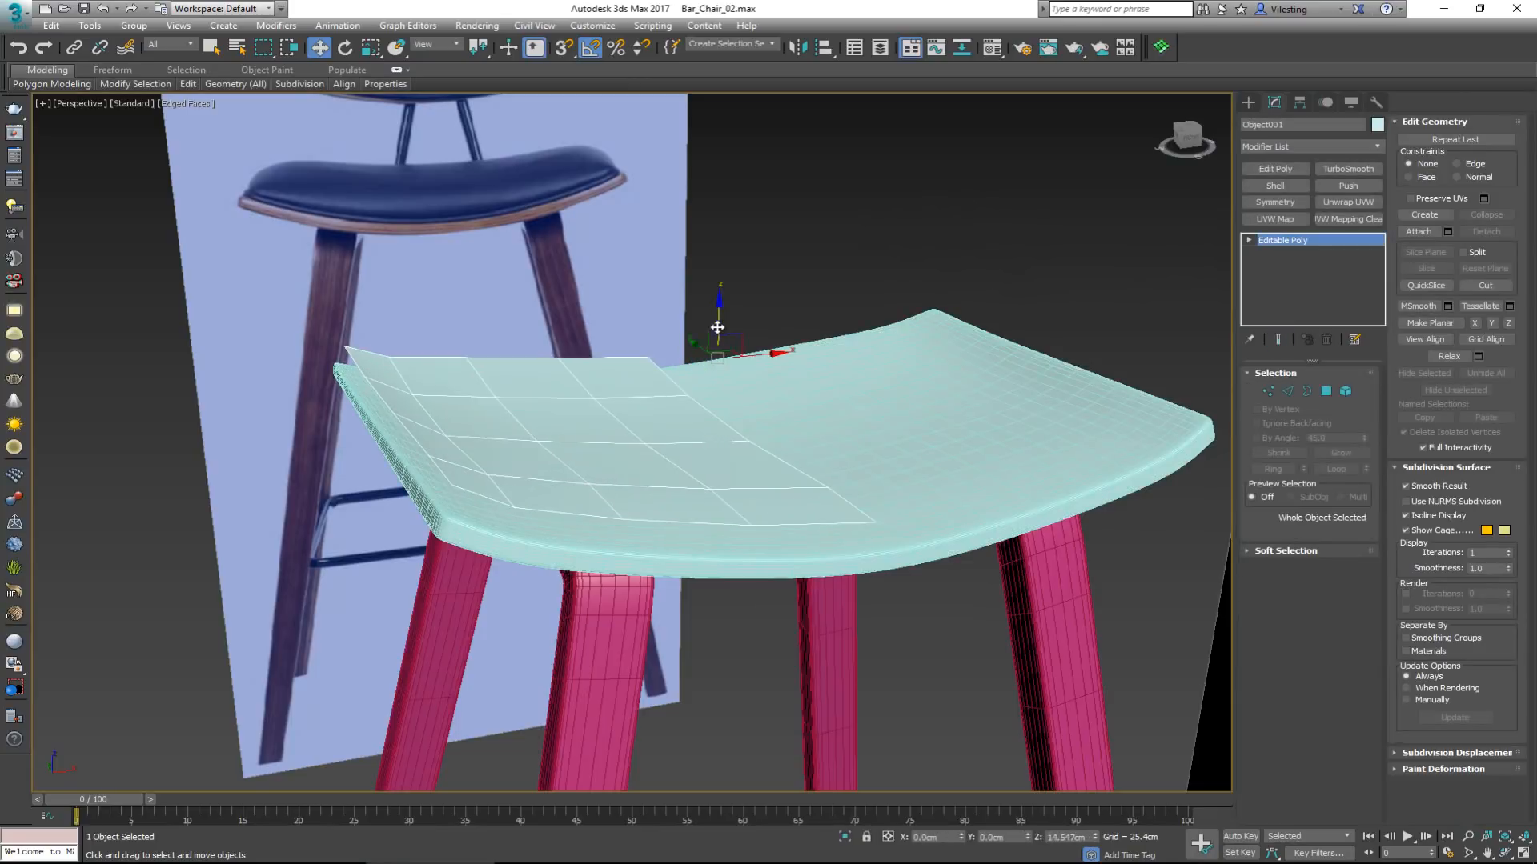
Cancel the upward move of the detached half surface above the seat base.
right_click(717, 327)
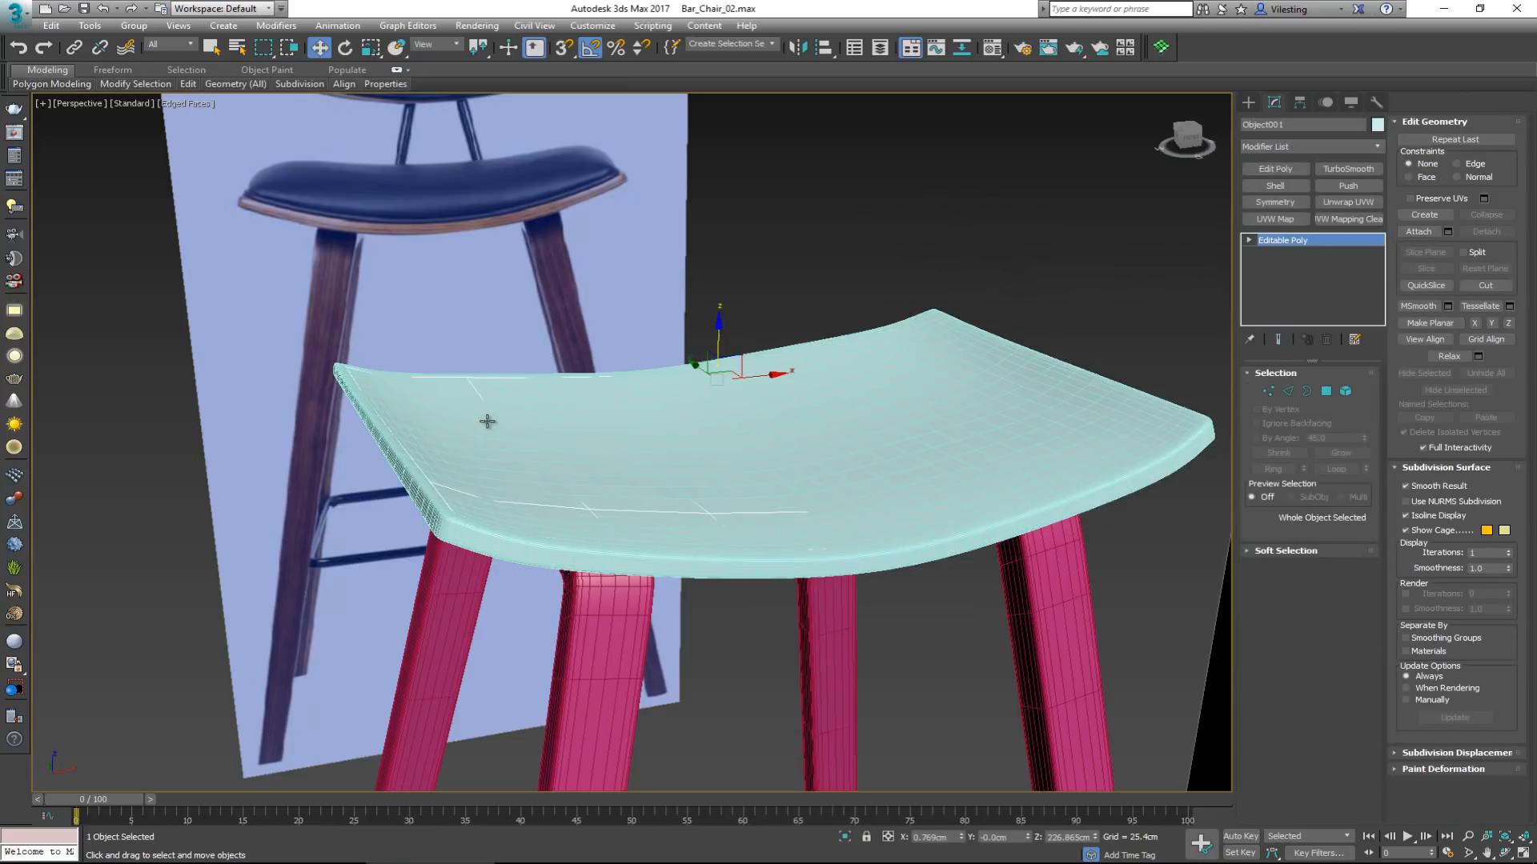
scroll(486, 461, "up", 5)
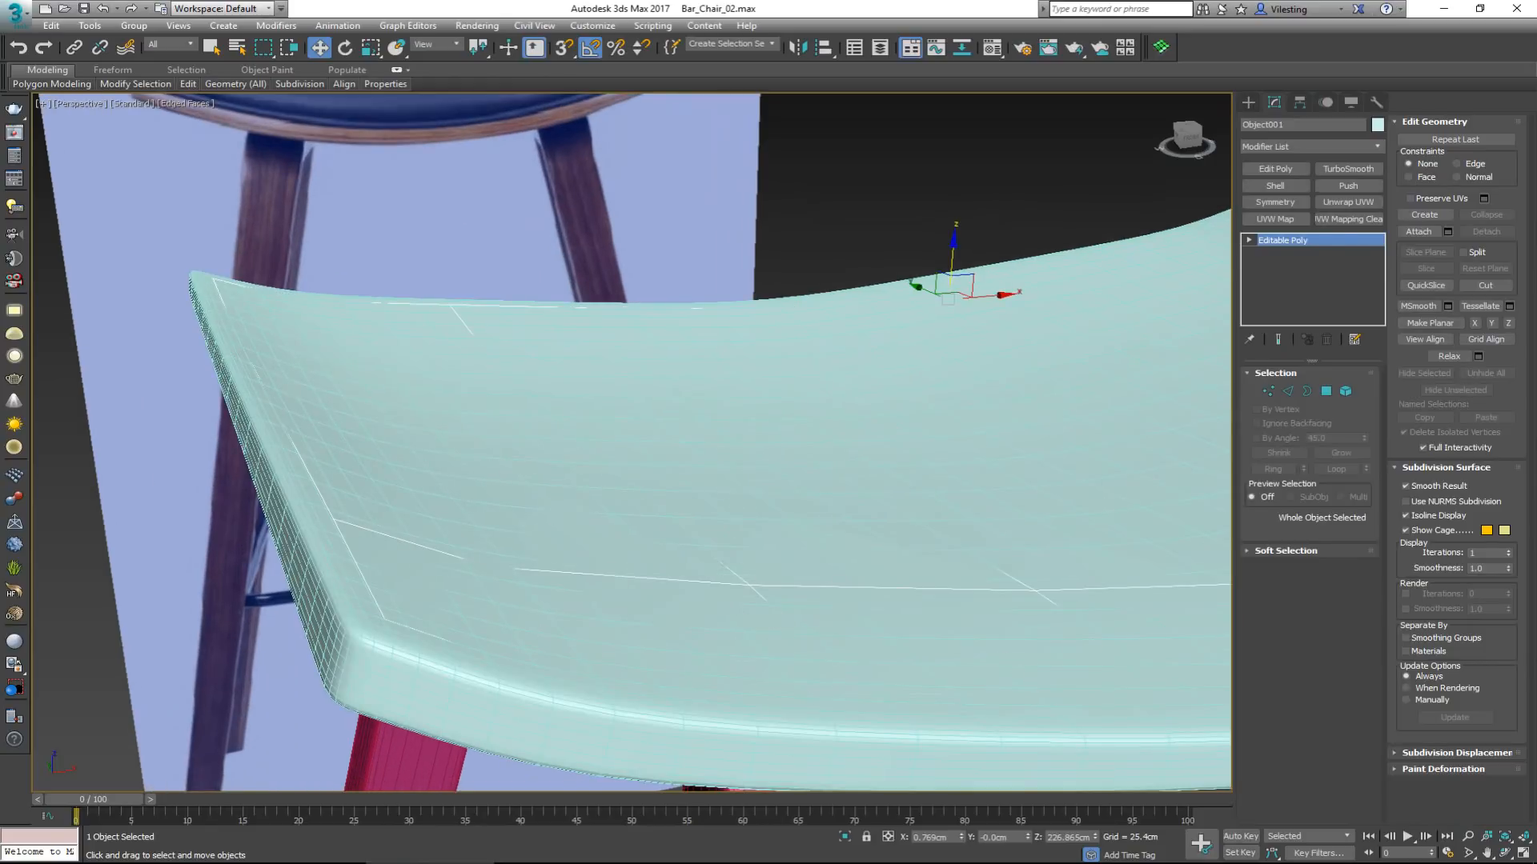
Examine the cushion's shape and how it meets the wooden seat edge in the Side and Perspective reference photos in Windows Photo Viewer.
left_click_drag(0, 127, 650, 127)
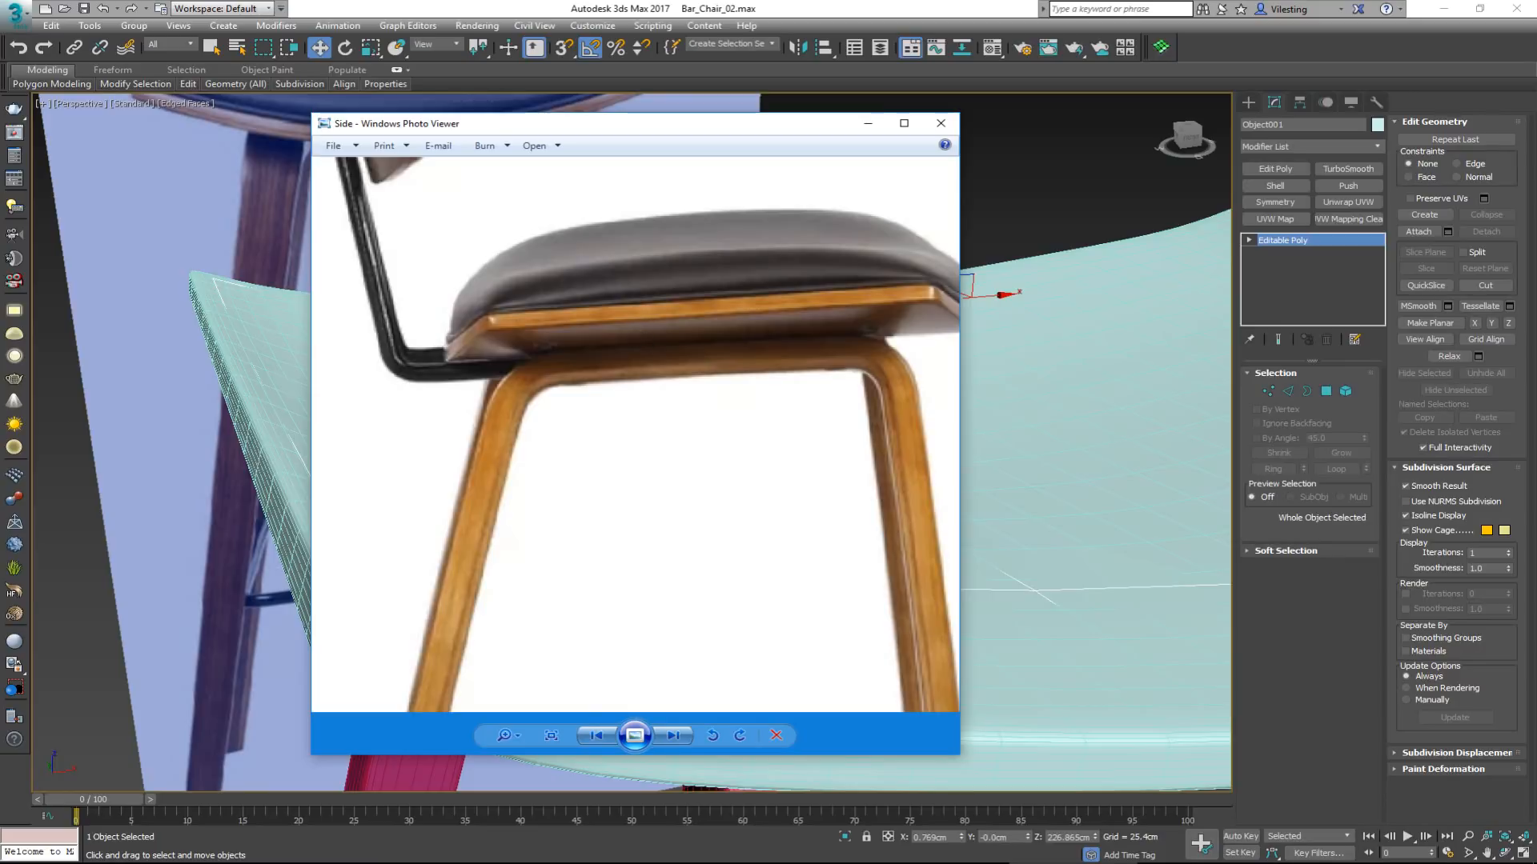
left_click_drag(0, 120, 514, 120)
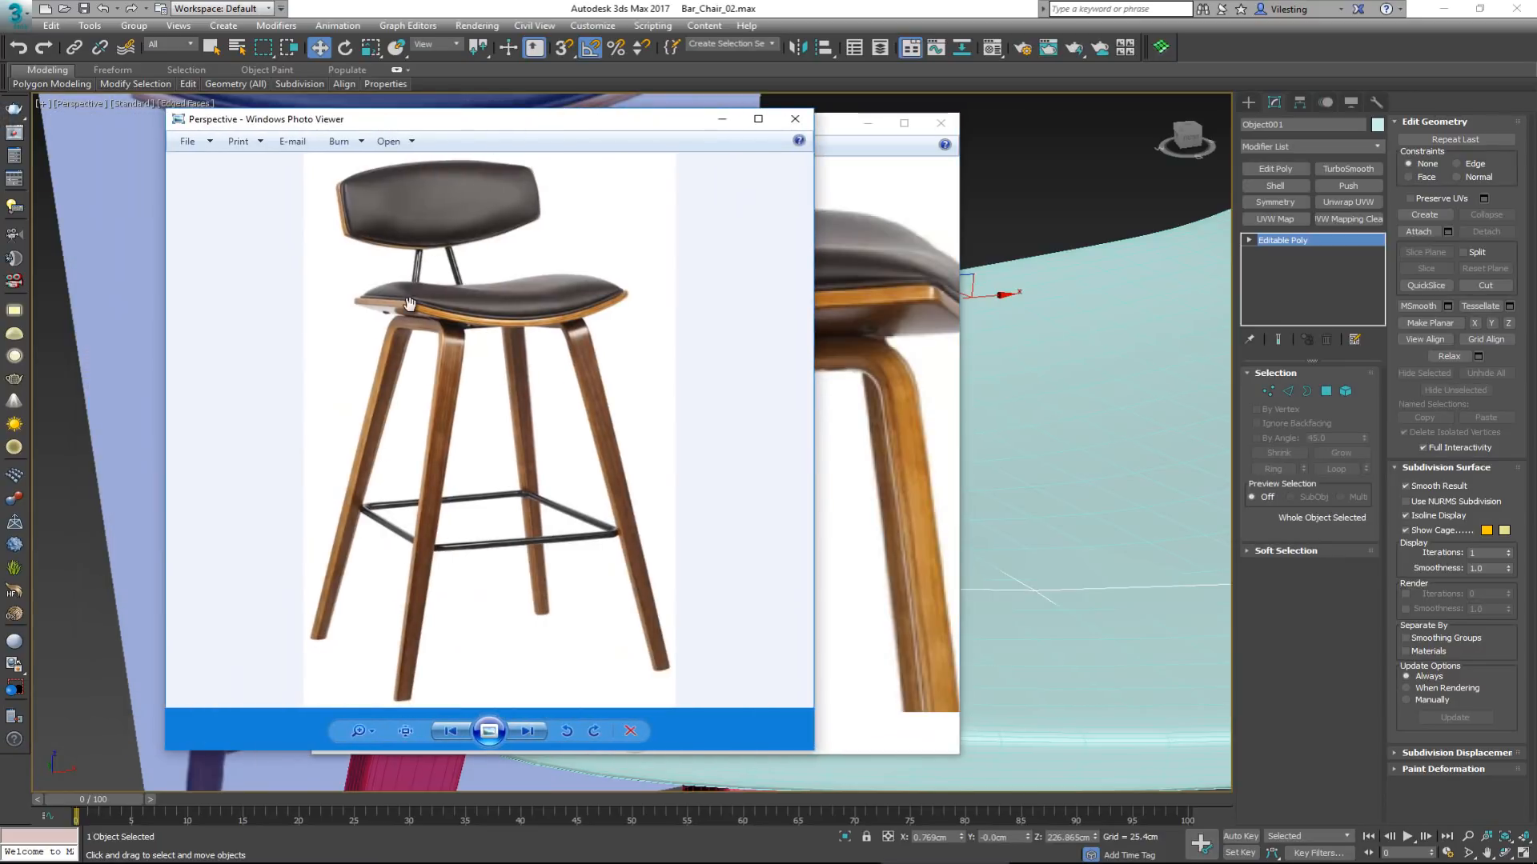
scroll(409, 303, "up", 3)
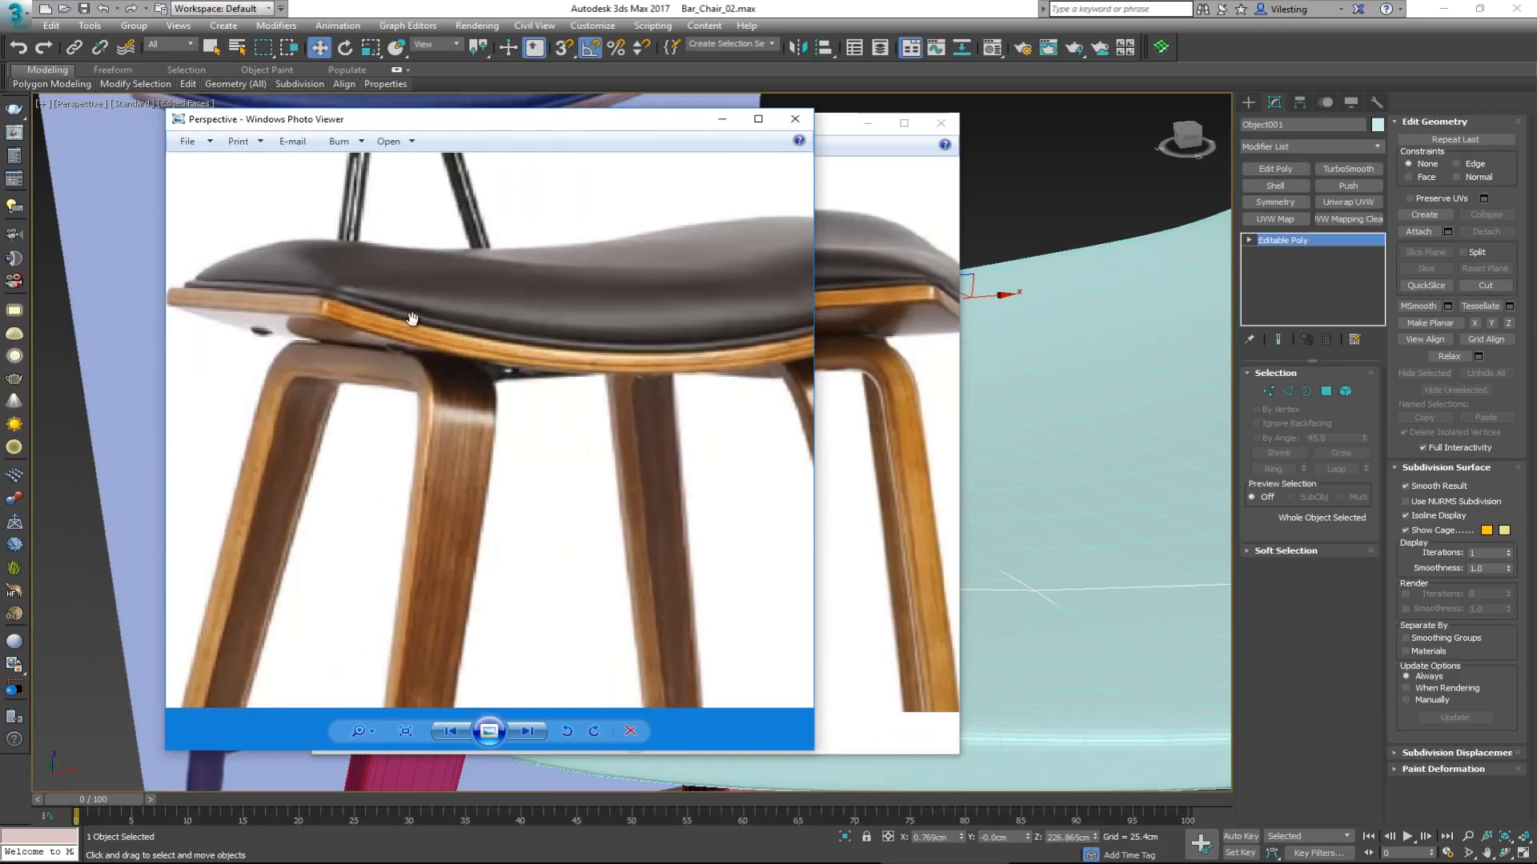
left_click_drag(685, 380, 576, 480)
left_click_drag(727, 431, 578, 448)
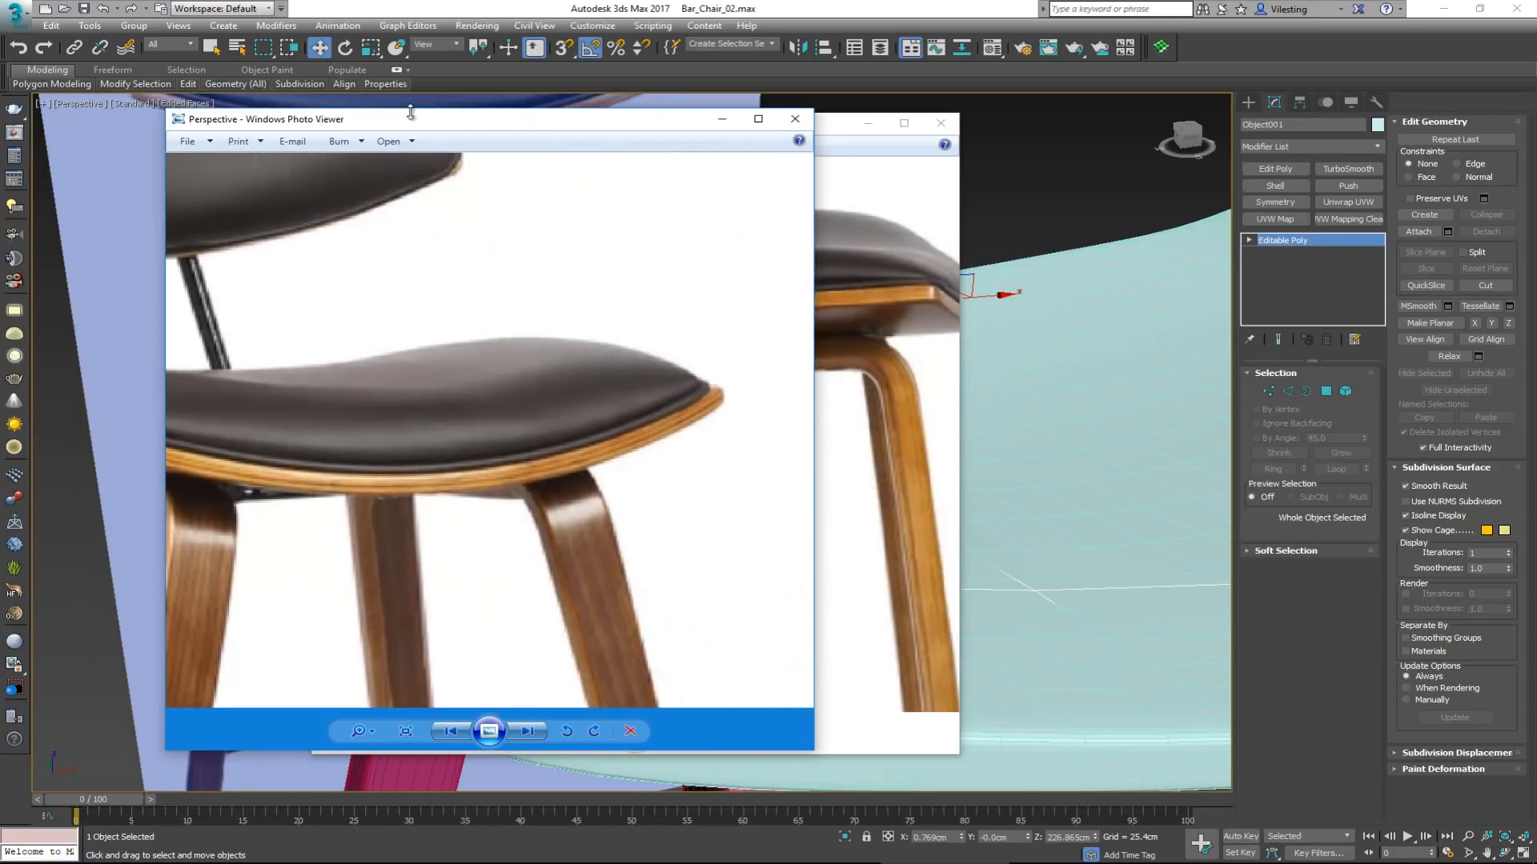
left_click_drag(413, 127, 0, 125)
left_click_drag(486, 128, 0, 122)
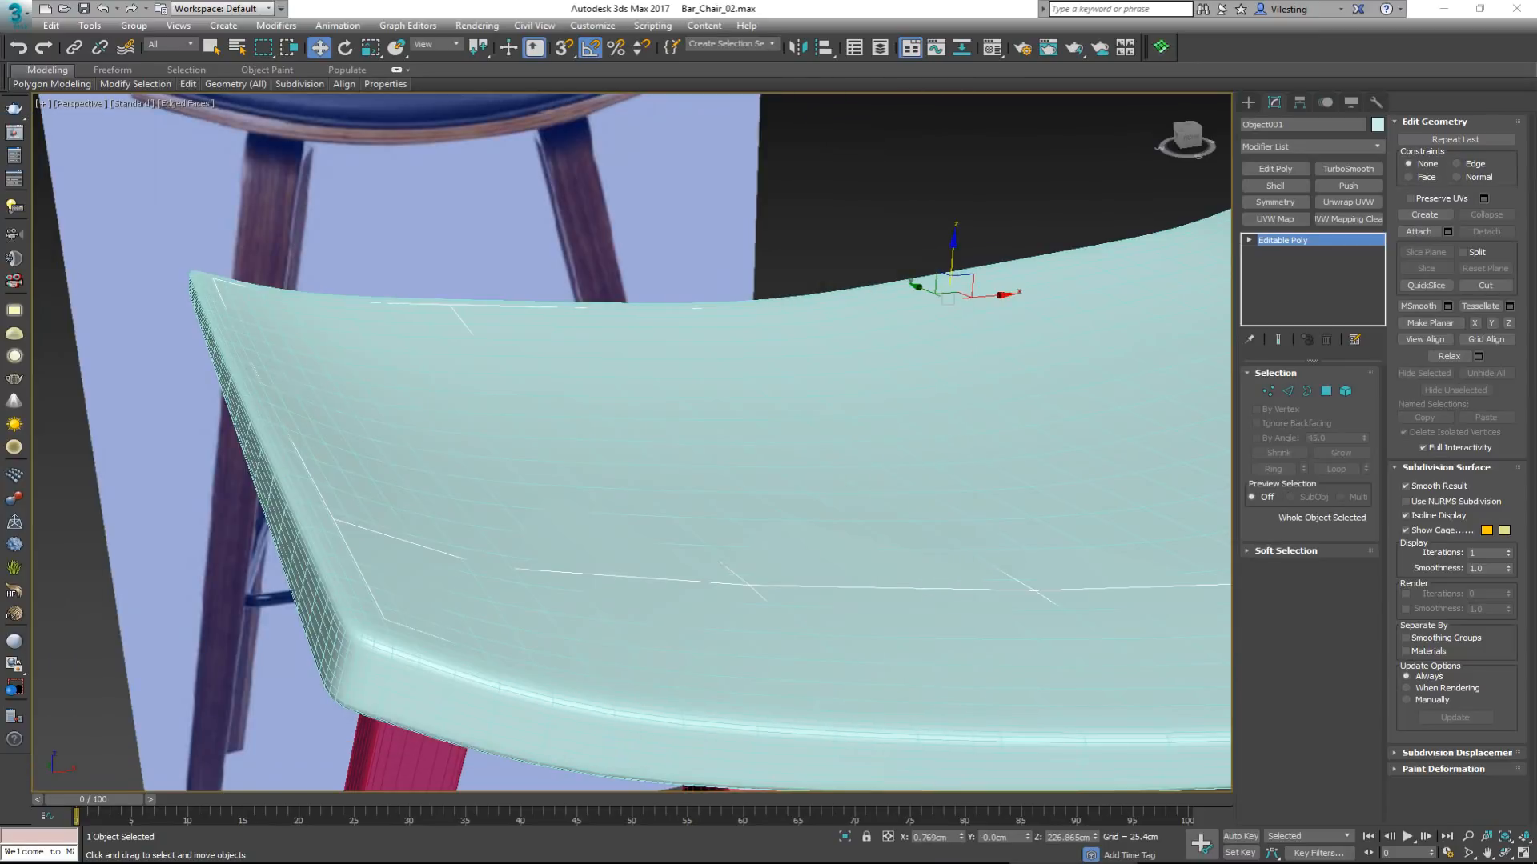
Inspect the seat surface with edged faces off, restore them and start edge editing on the detached half surface.
middle_click_drag(502, 419, 488, 426)
key("F4")
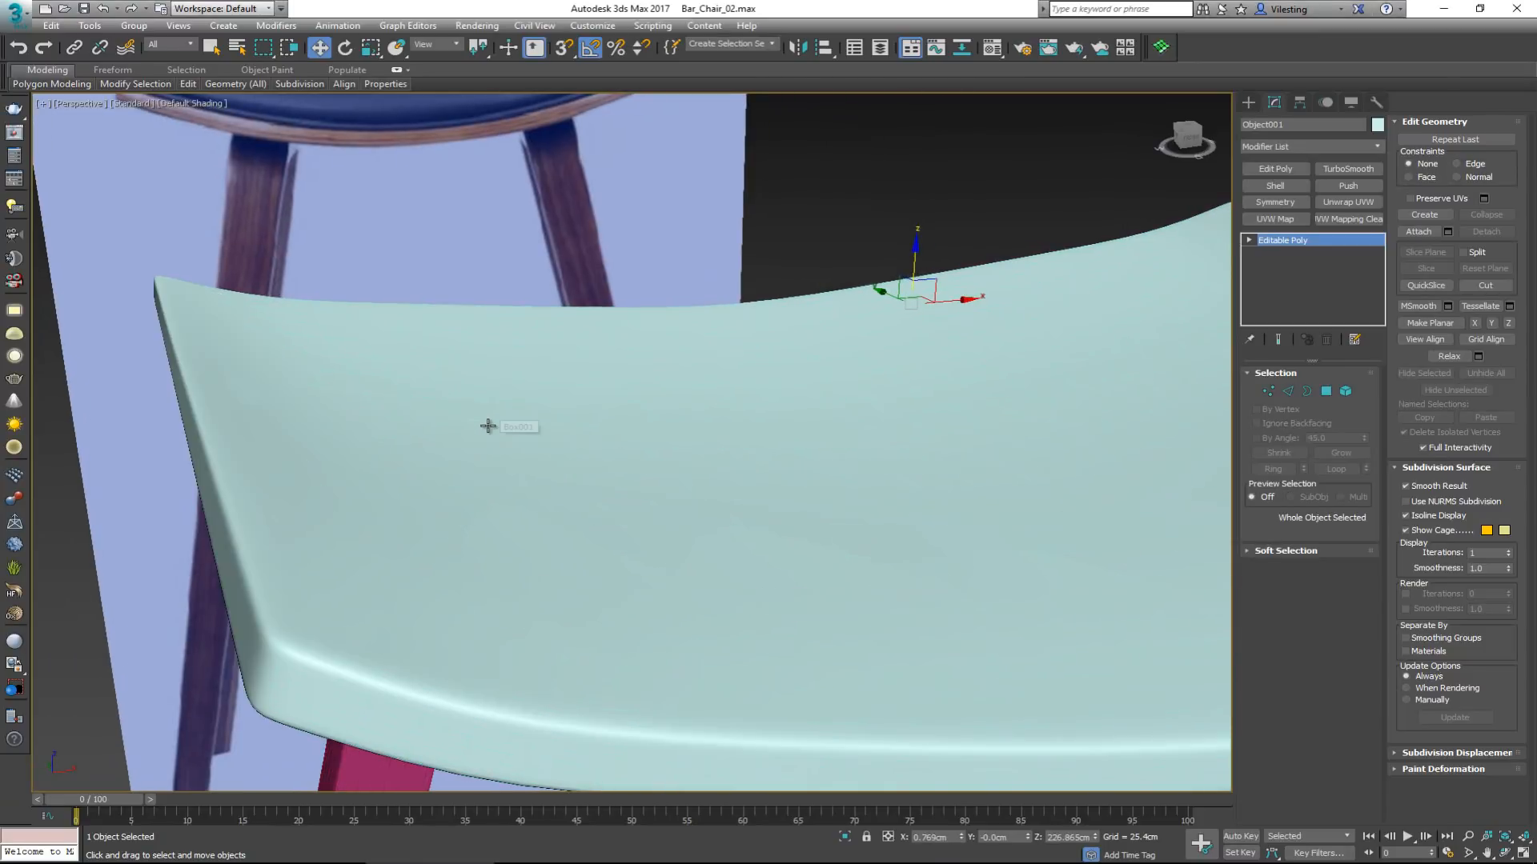
key("F4")
middle_click_drag(779, 494, 777, 499, "alt")
scroll(778, 500, "up", 1)
scroll(777, 499, "down", 1)
key("2")
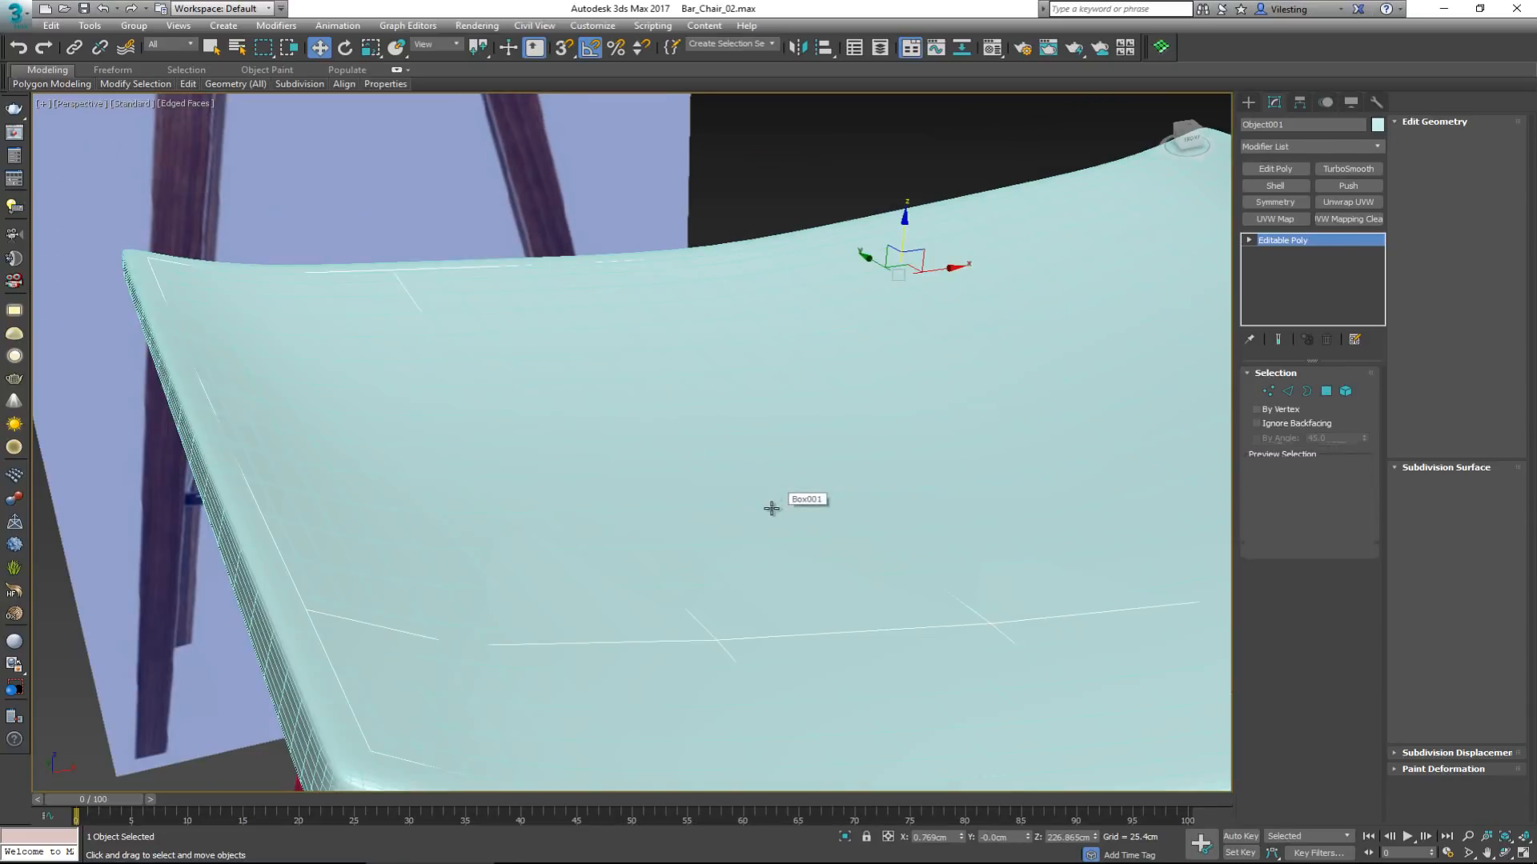
Examine the open border of the cushion surface in isolation, and return to the full chair with no sub-object mode active.
scroll(771, 508, "down", 1)
key("3")
left_click_drag(702, 622, 610, 693)
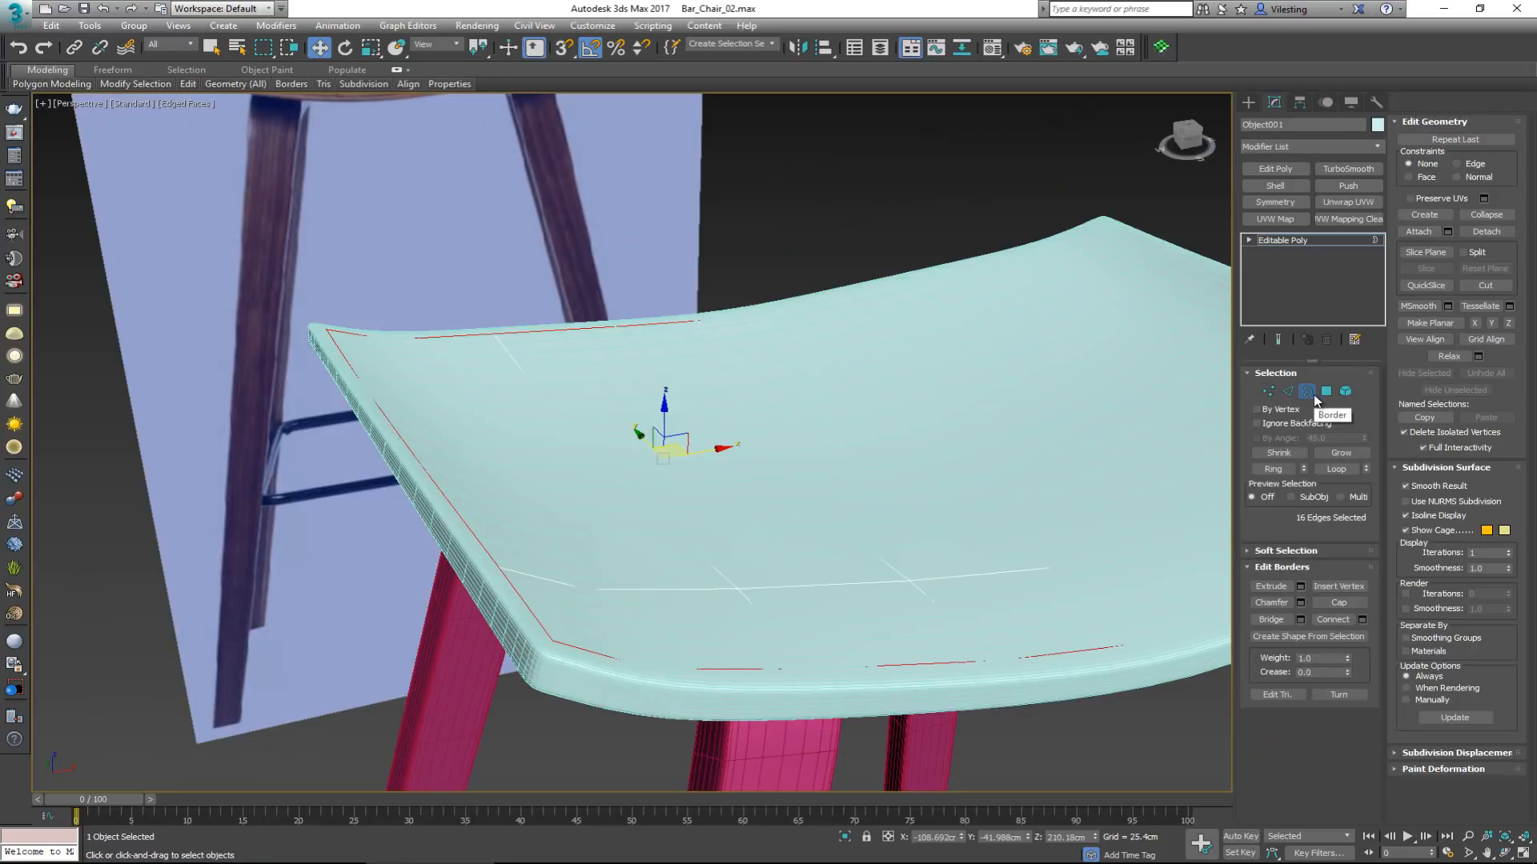
key("alt+q")
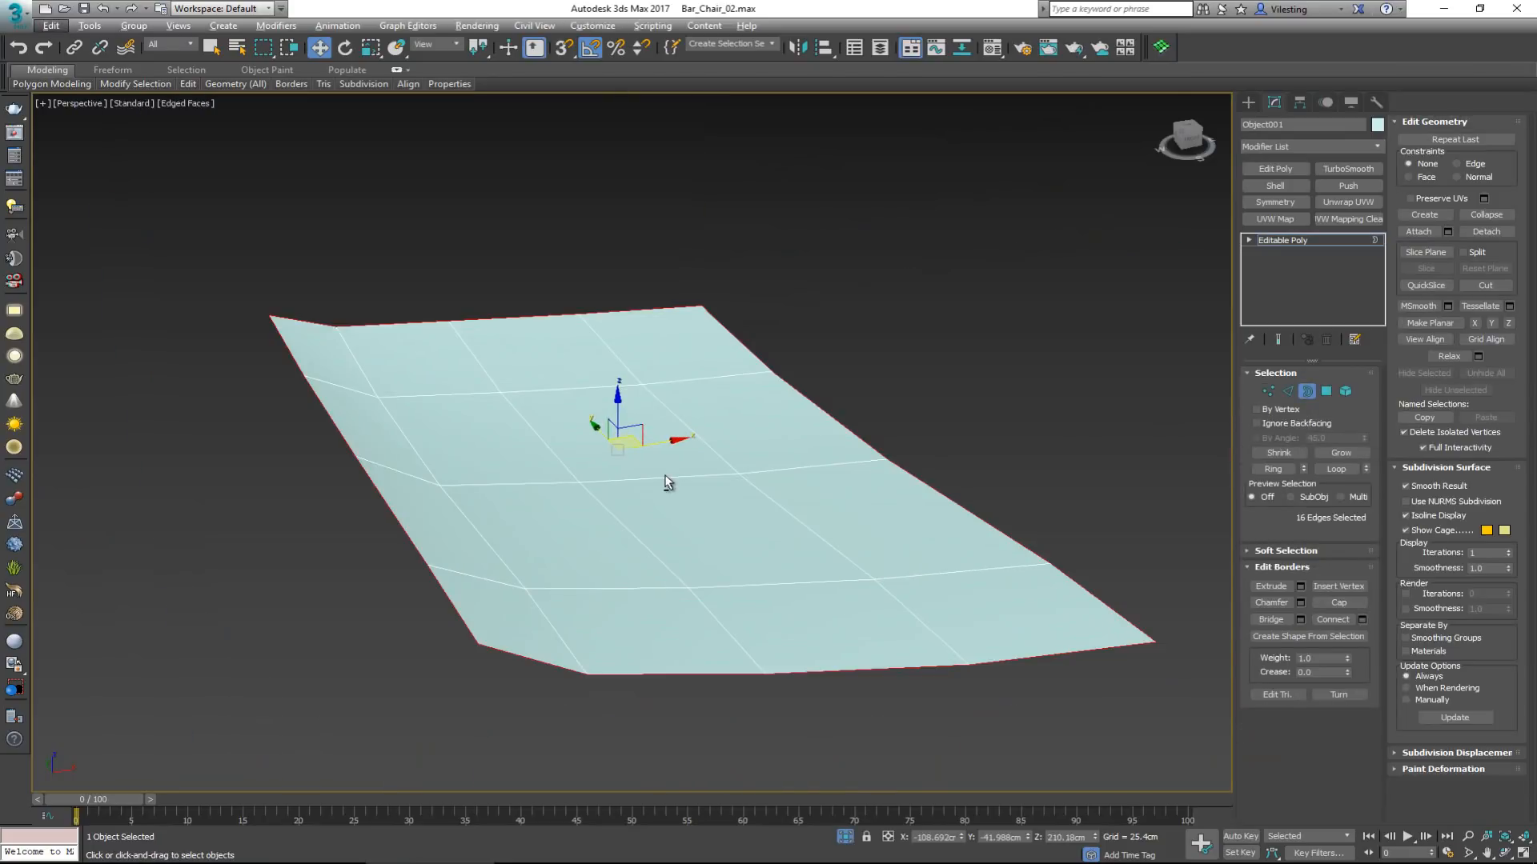
mouse_move(664, 480)
middle_mouse_down("alt")
mouse_move(609, 452)
mouse_move(473, 434)
mouse_move(641, 449)
mouse_move(686, 474)
middle_mouse_up("alt")
right_click(674, 439)
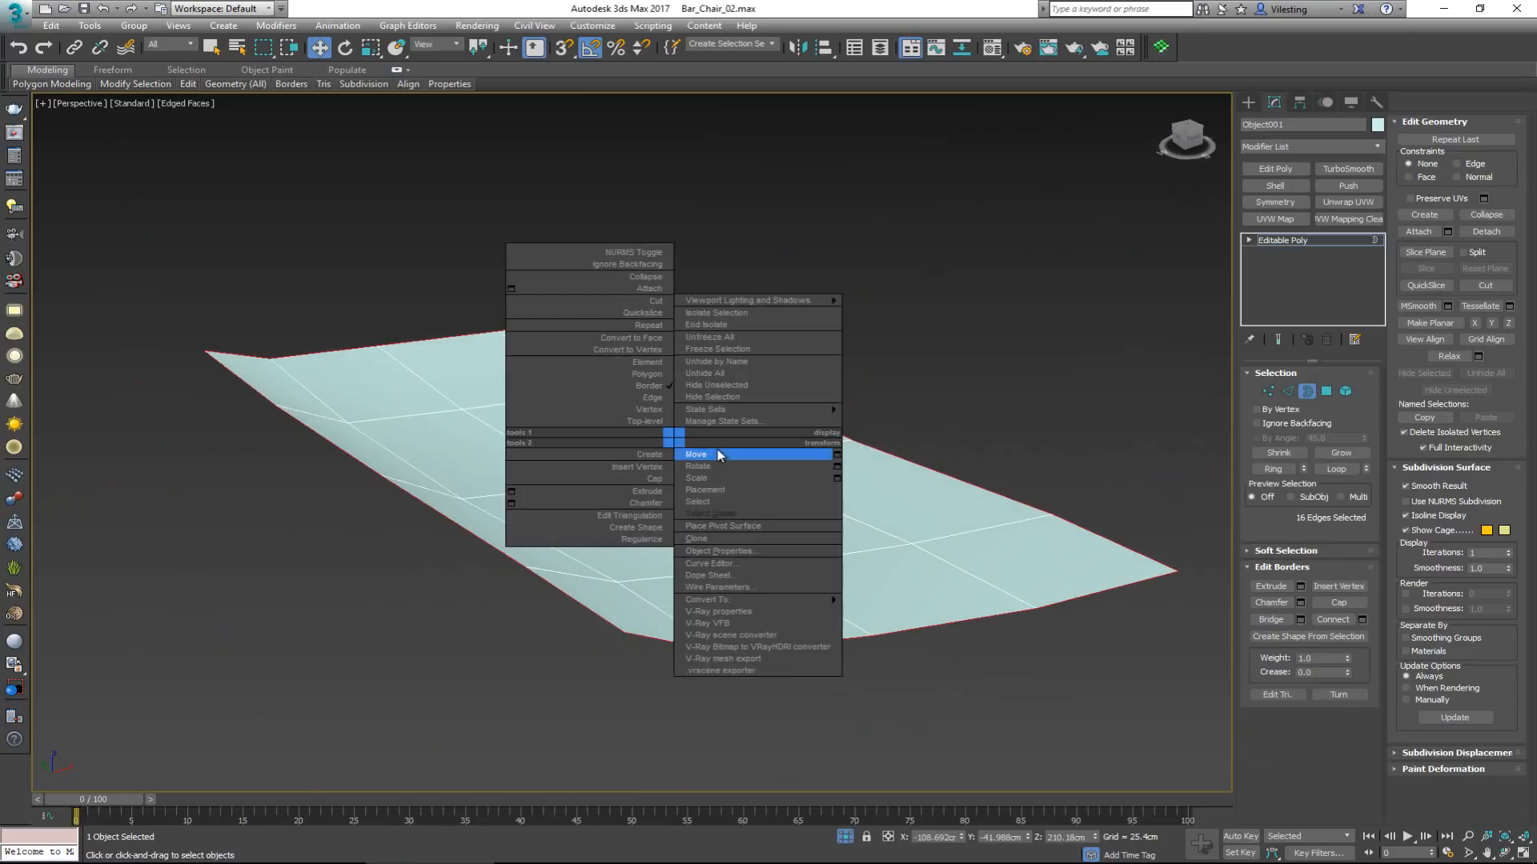
left_click(719, 325)
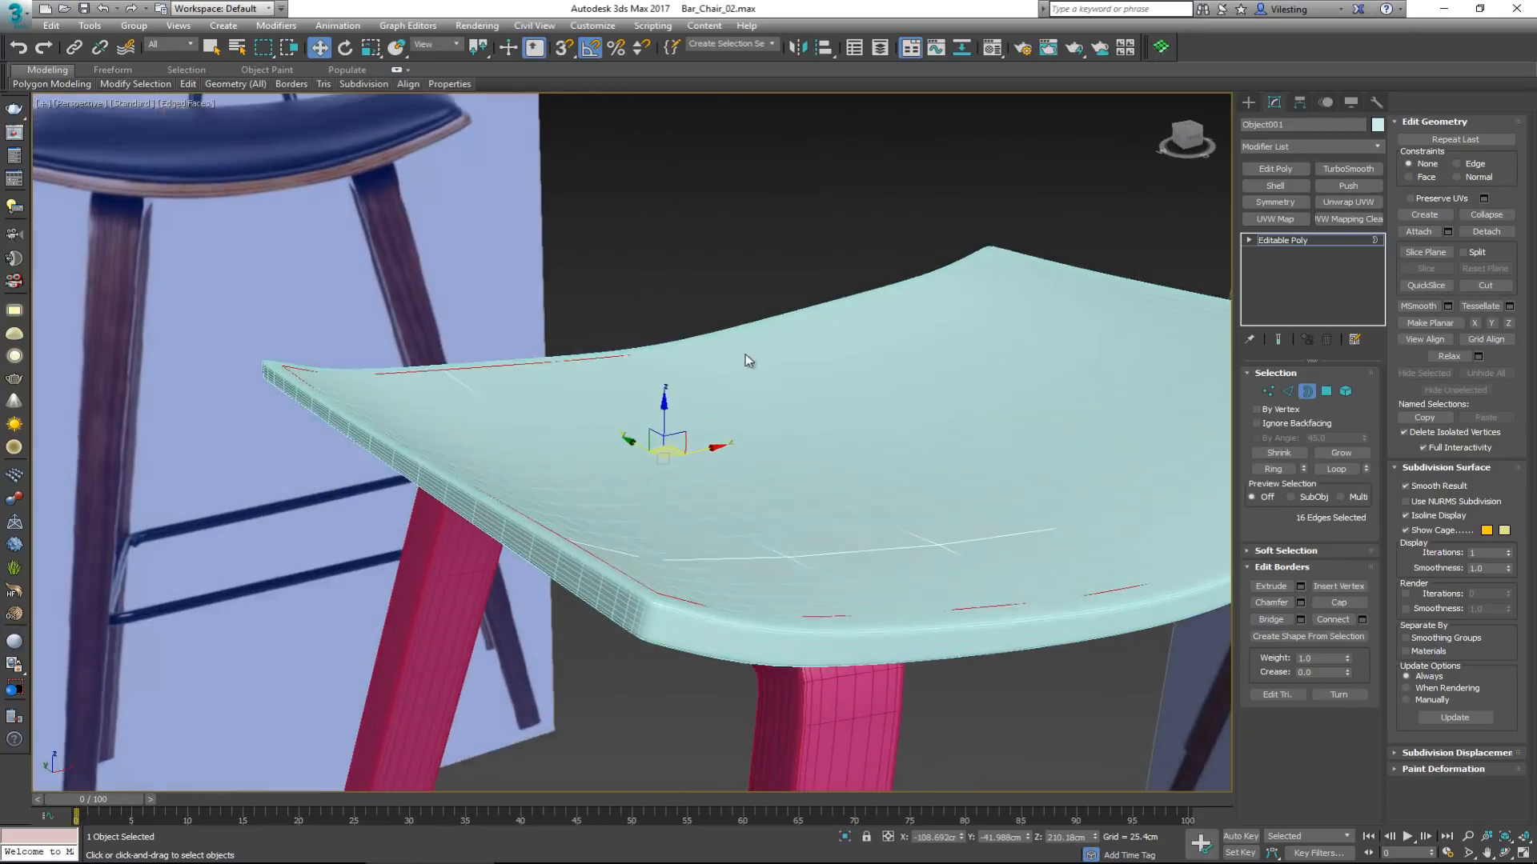
middle_click_drag(746, 354, 737, 350, "alt")
left_click(1308, 396)
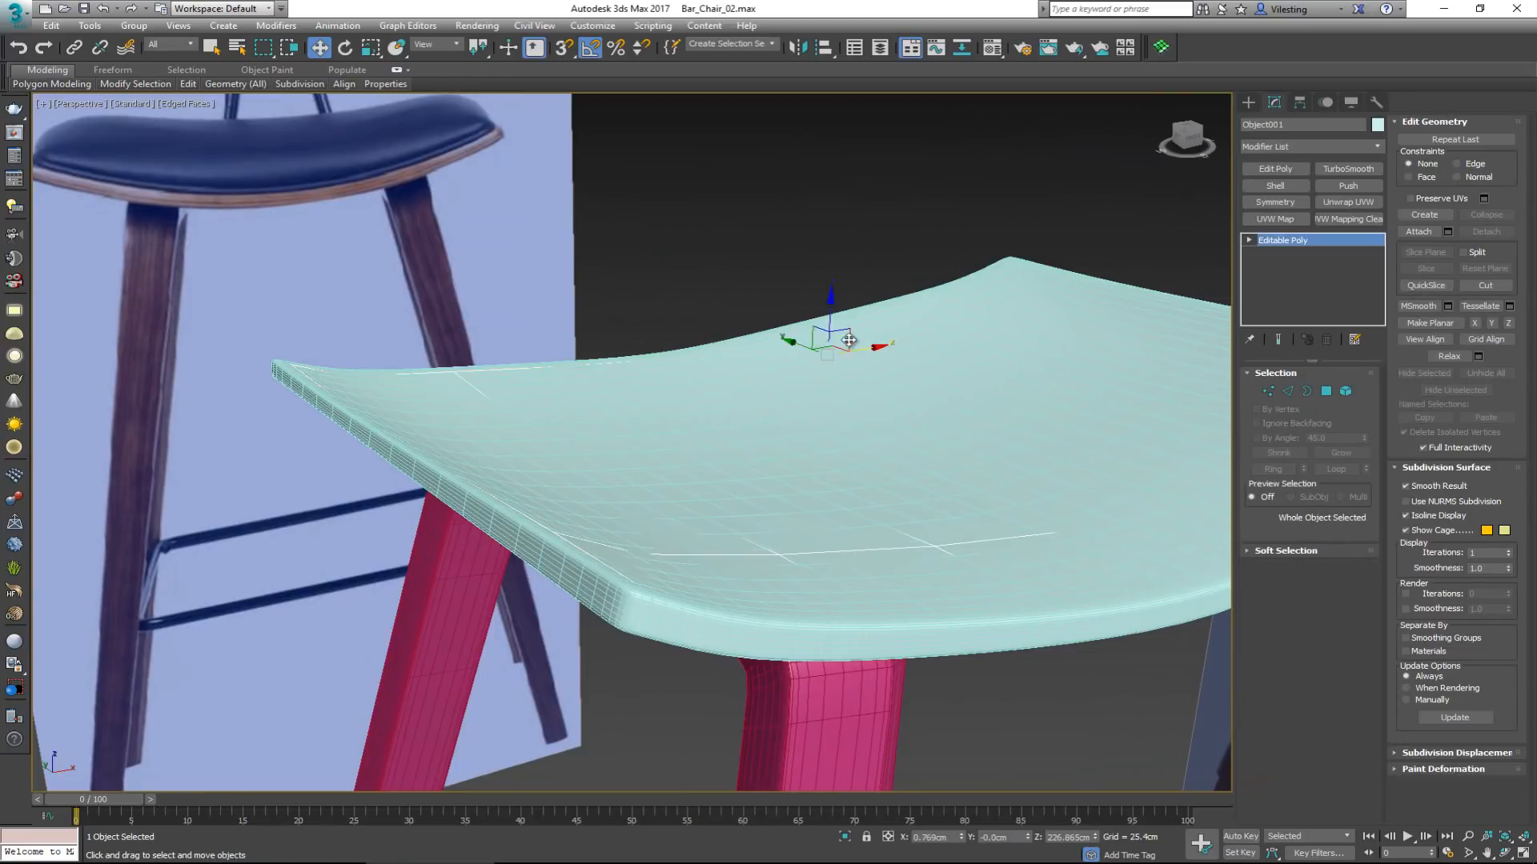
Raise the cushion surface about 10 cm and extend its outer edges, excluding the centre line, about 10 cm downward as side faces.
left_click_drag(830, 316, 837, 298)
key("2")
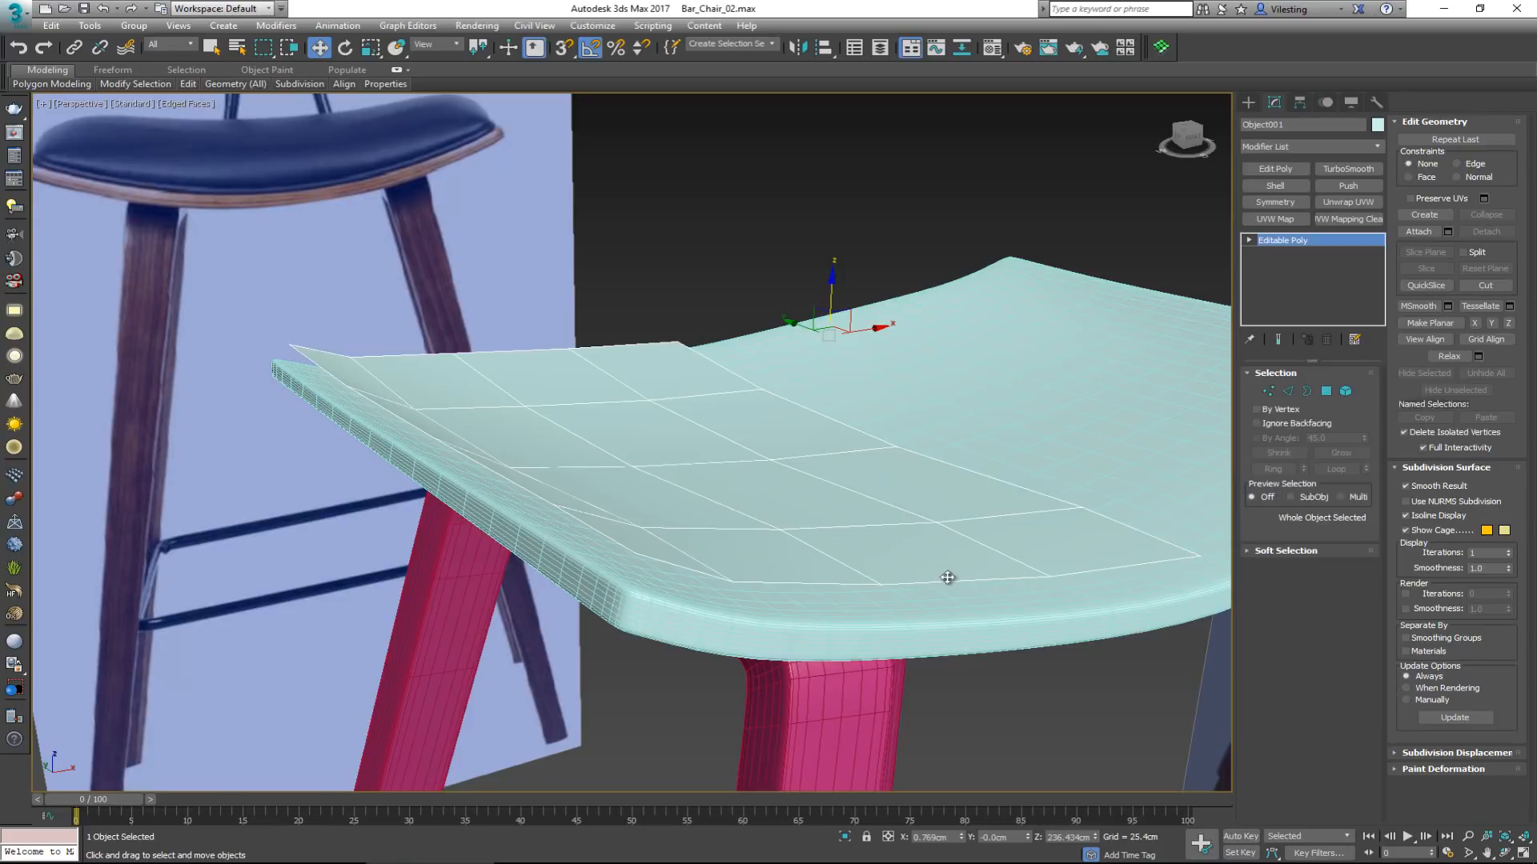
double_click(952, 583)
left_click_drag(751, 363, 1116, 530, "alt")
middle_click_drag(1096, 519, 924, 432, "alt")
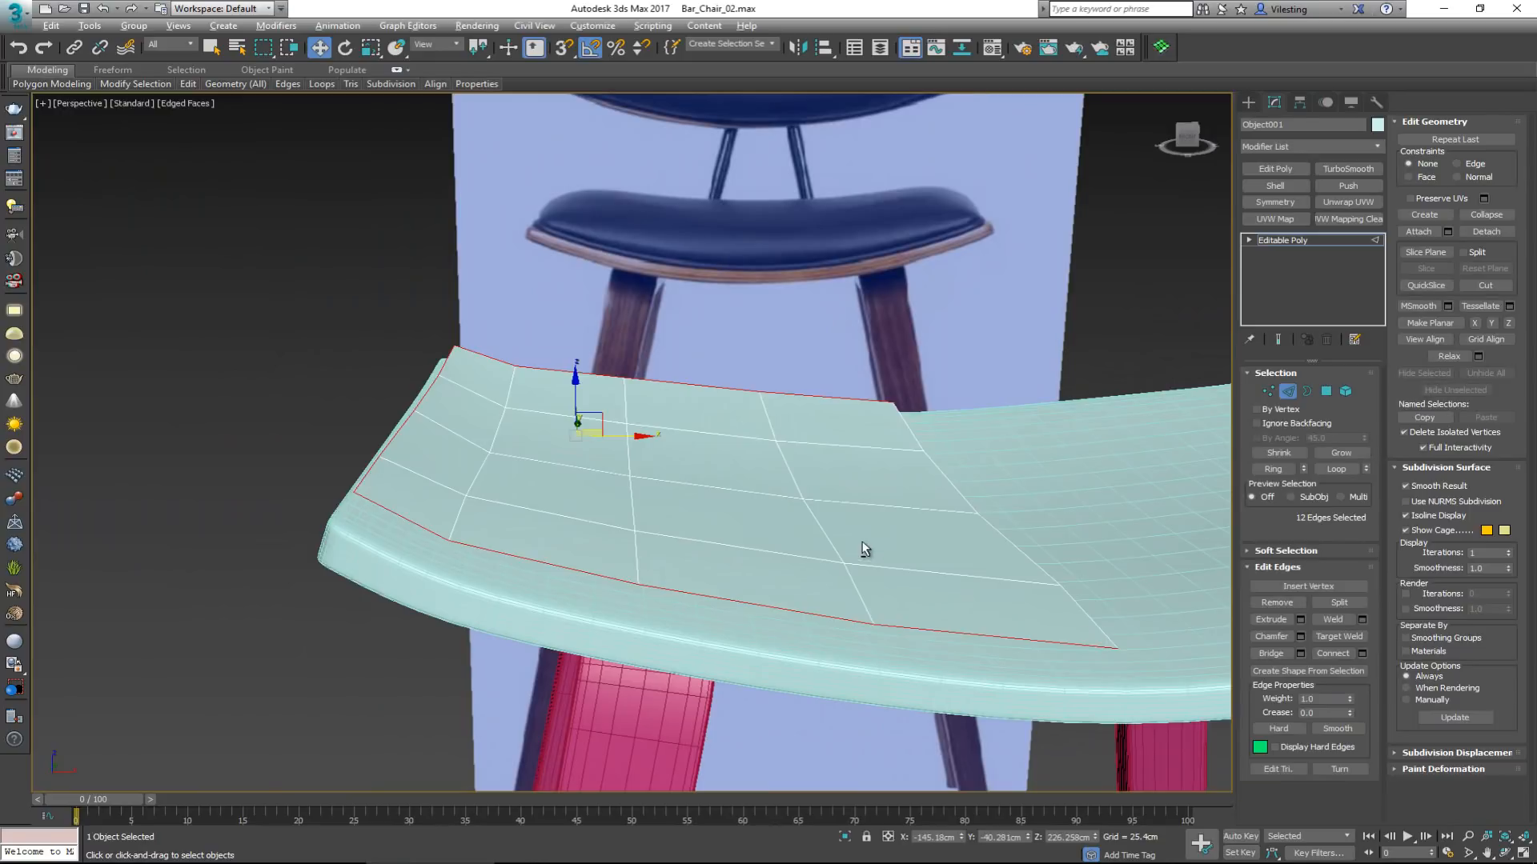
mouse_move(862, 542)
middle_mouse_down("alt")
mouse_move(885, 542)
mouse_move(869, 532)
middle_mouse_up("alt")
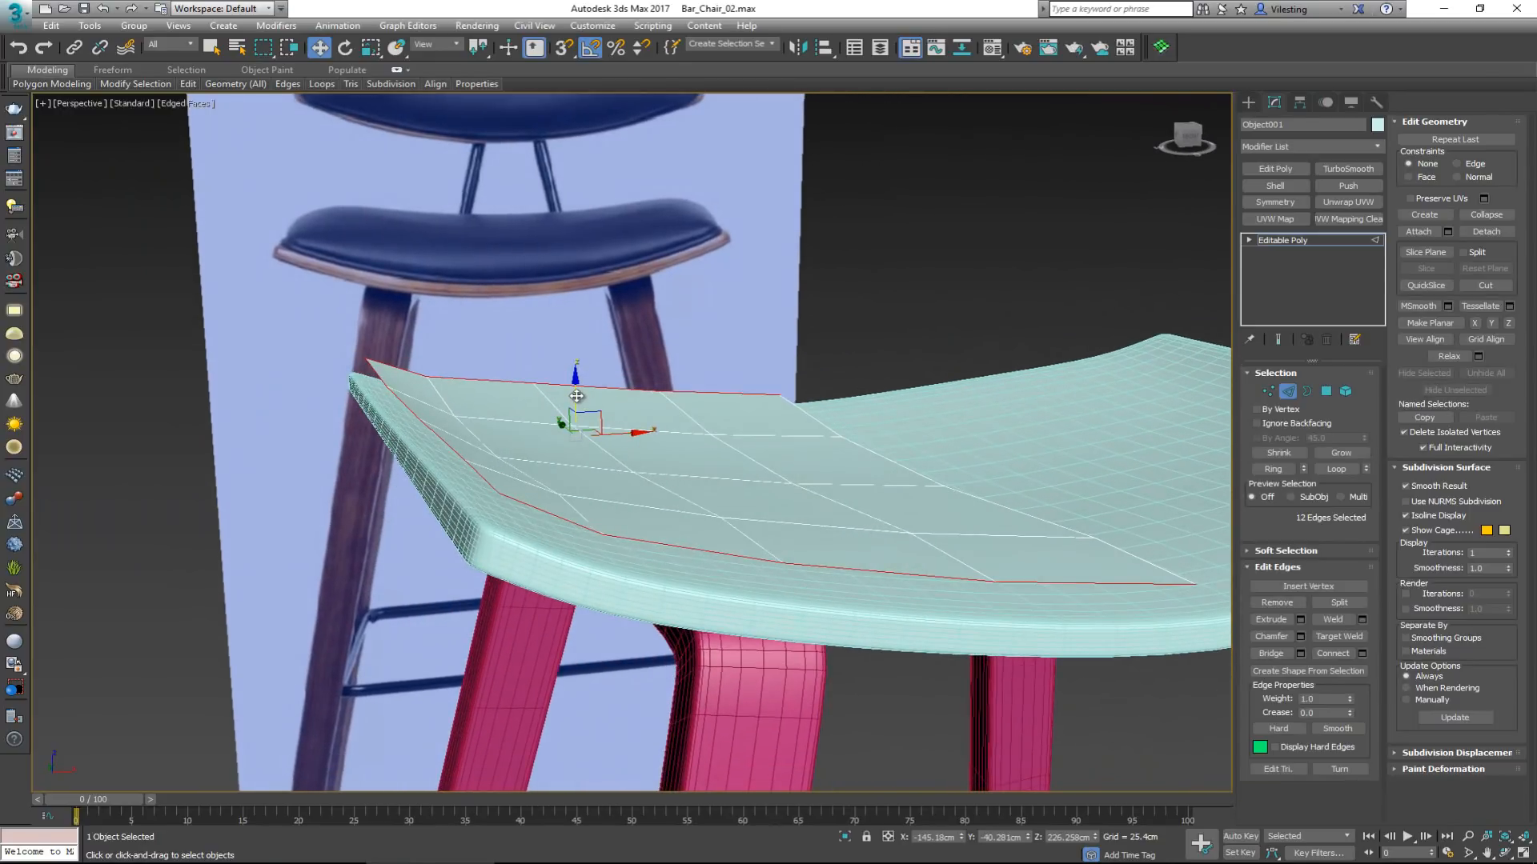
left_click_drag(576, 396, 569, 422, "shift")
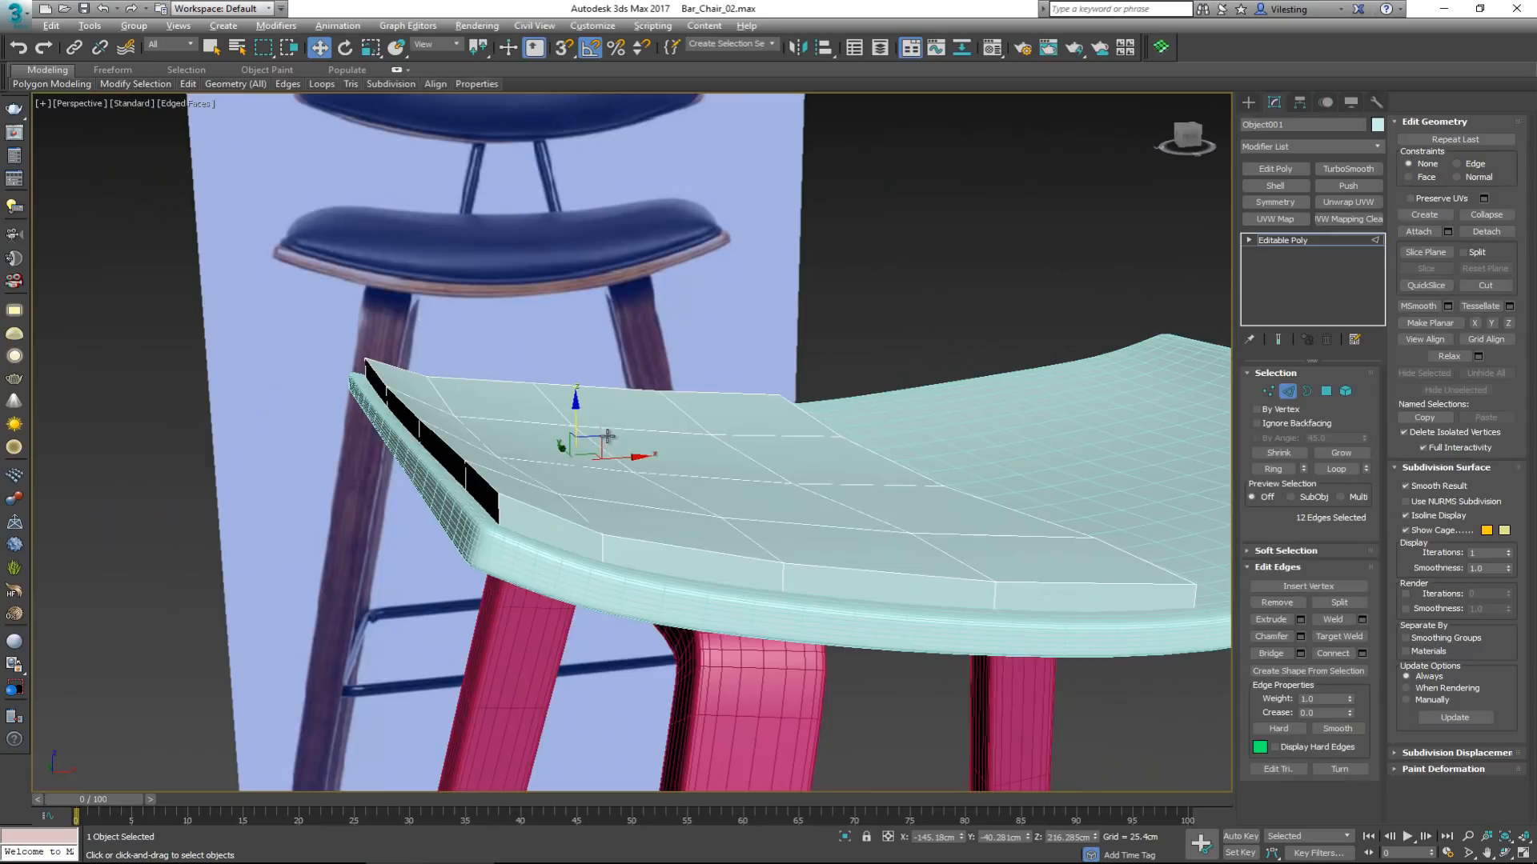
mouse_move(608, 437)
middle_mouse_down("alt")
mouse_move(627, 515)
mouse_move(585, 448)
mouse_move(622, 452)
middle_mouse_up("alt")
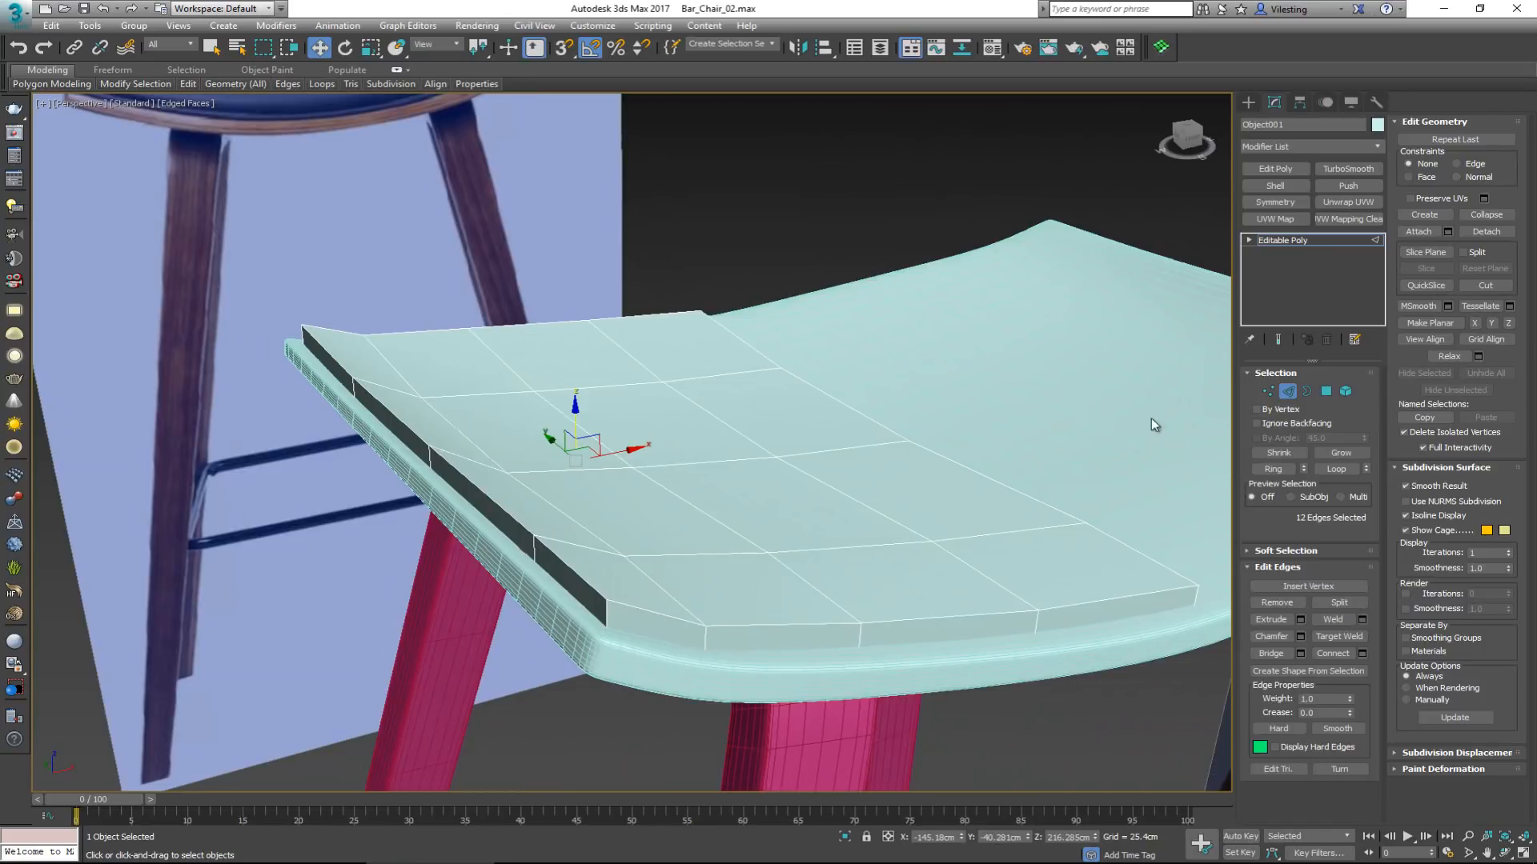
middle_click_drag(918, 622, 1107, 522, "alt")
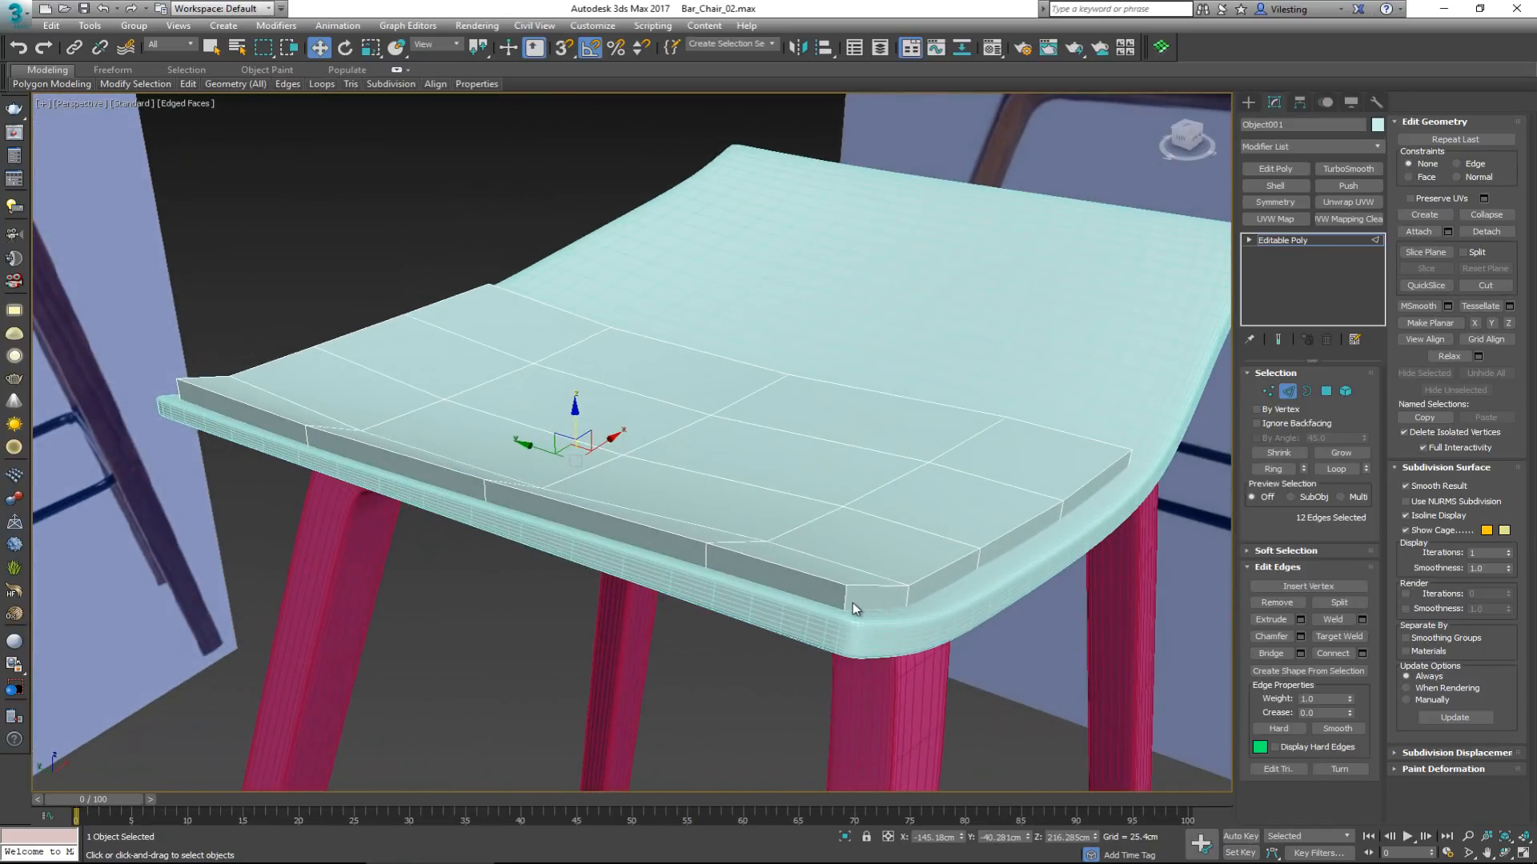
middle_click_drag(854, 608, 738, 516, "alt")
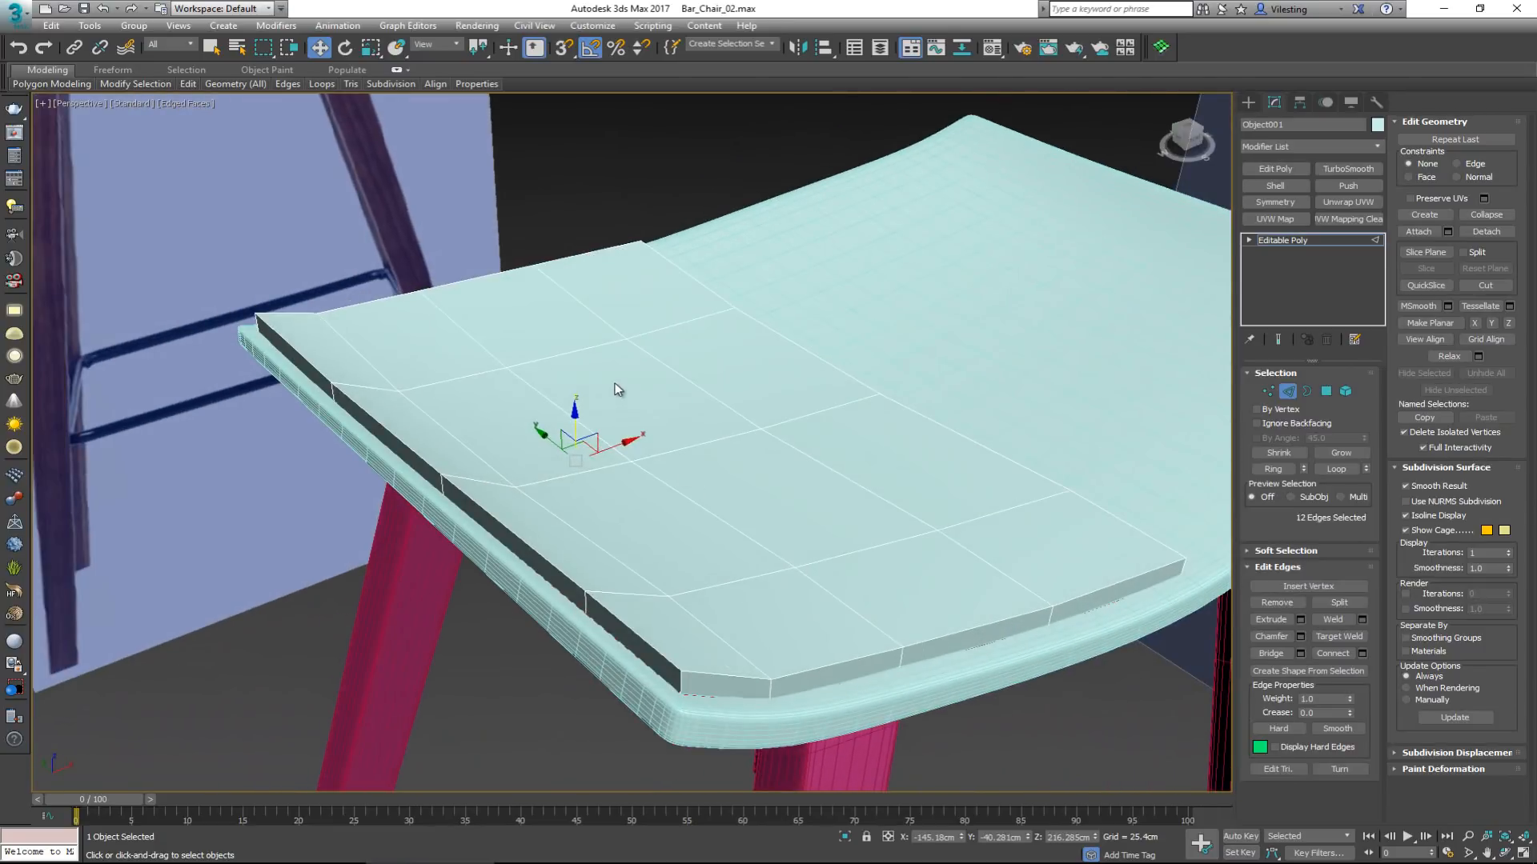
Inset the 16 top polygons of the cushion half to leave a narrow band around their outline.
key("4")
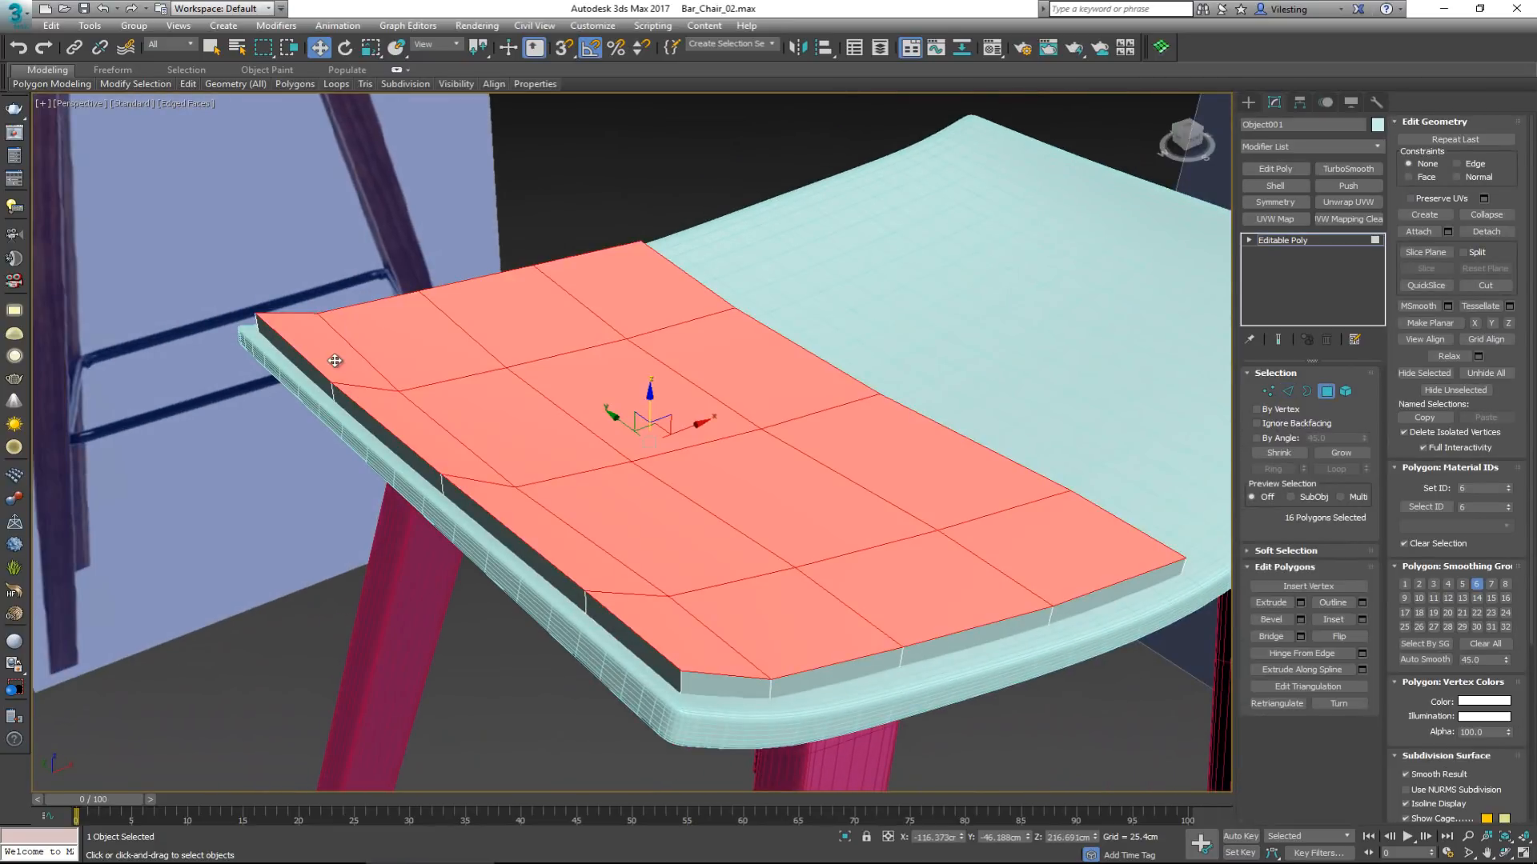
left_click(335, 361)
left_click(430, 428, "ctrl")
left_click(552, 532, "ctrl")
left_click(673, 632, "ctrl")
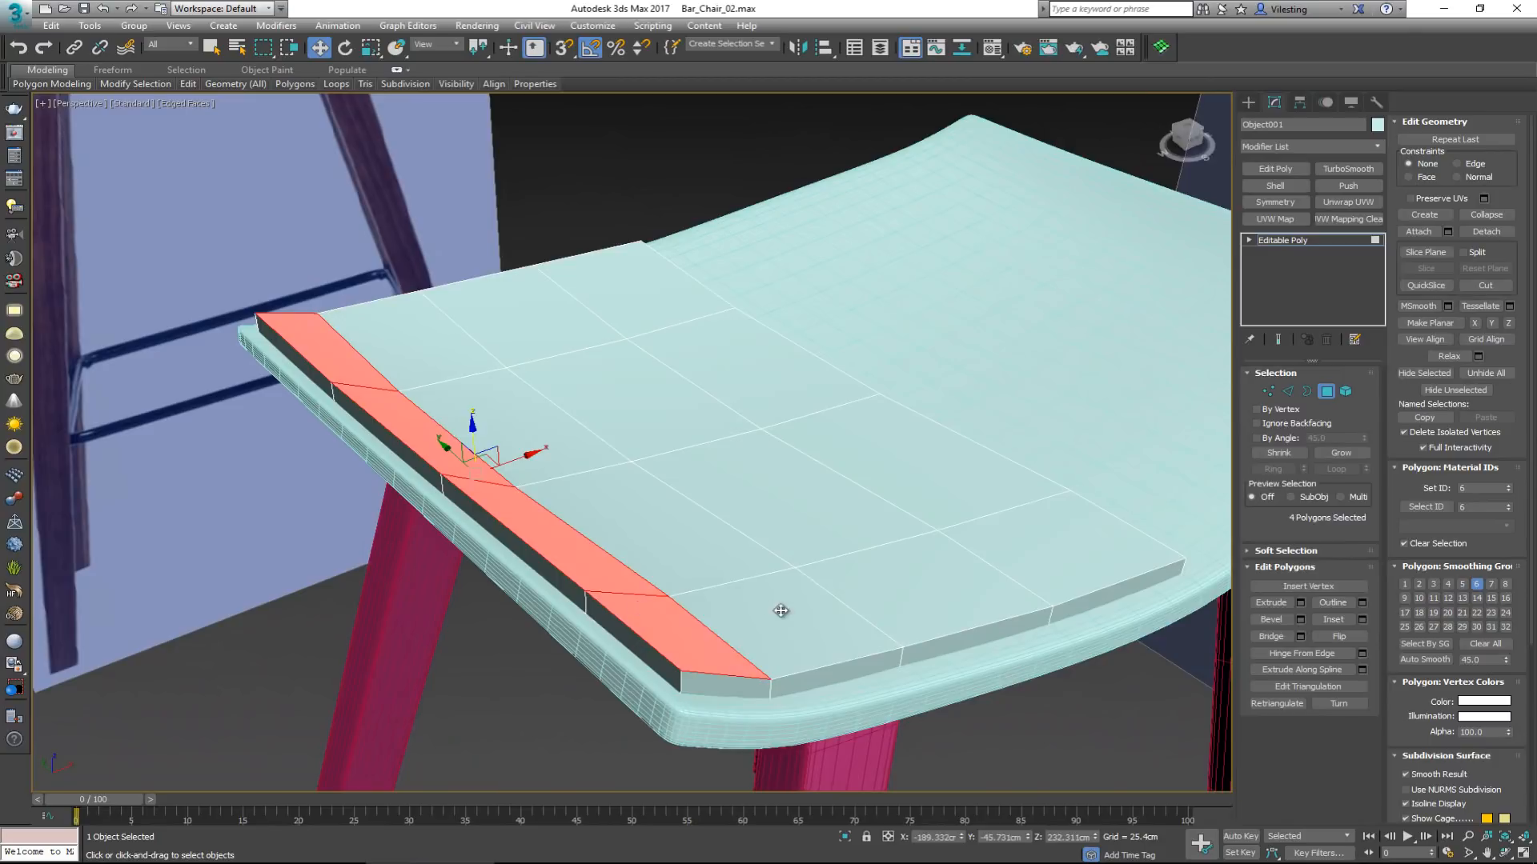
left_click(780, 611, "ctrl")
left_click(921, 588, "ctrl")
left_click(1061, 546, "ctrl")
left_click(895, 477, "ctrl")
left_click(780, 497, "ctrl")
left_click(680, 539, "ctrl")
left_click(528, 428, "ctrl")
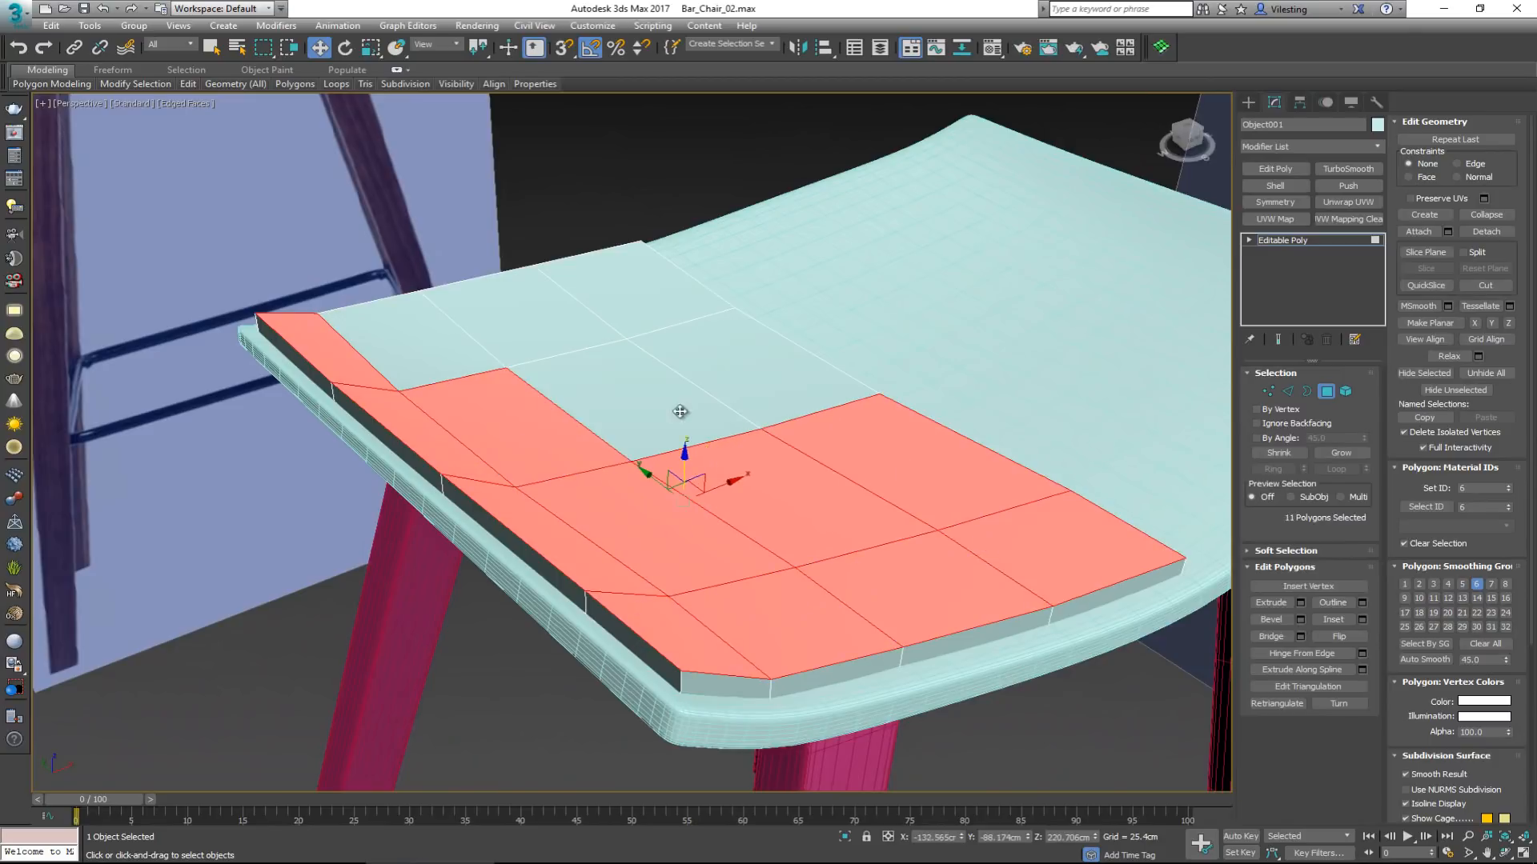
left_click(680, 411, "ctrl")
left_click(764, 377, "ctrl")
left_click(633, 292, "ctrl")
left_click(545, 347, "ctrl")
left_click(412, 344, "ctrl")
middle_click_drag(680, 403, 702, 426, "alt")
scroll(775, 504, "up", 2)
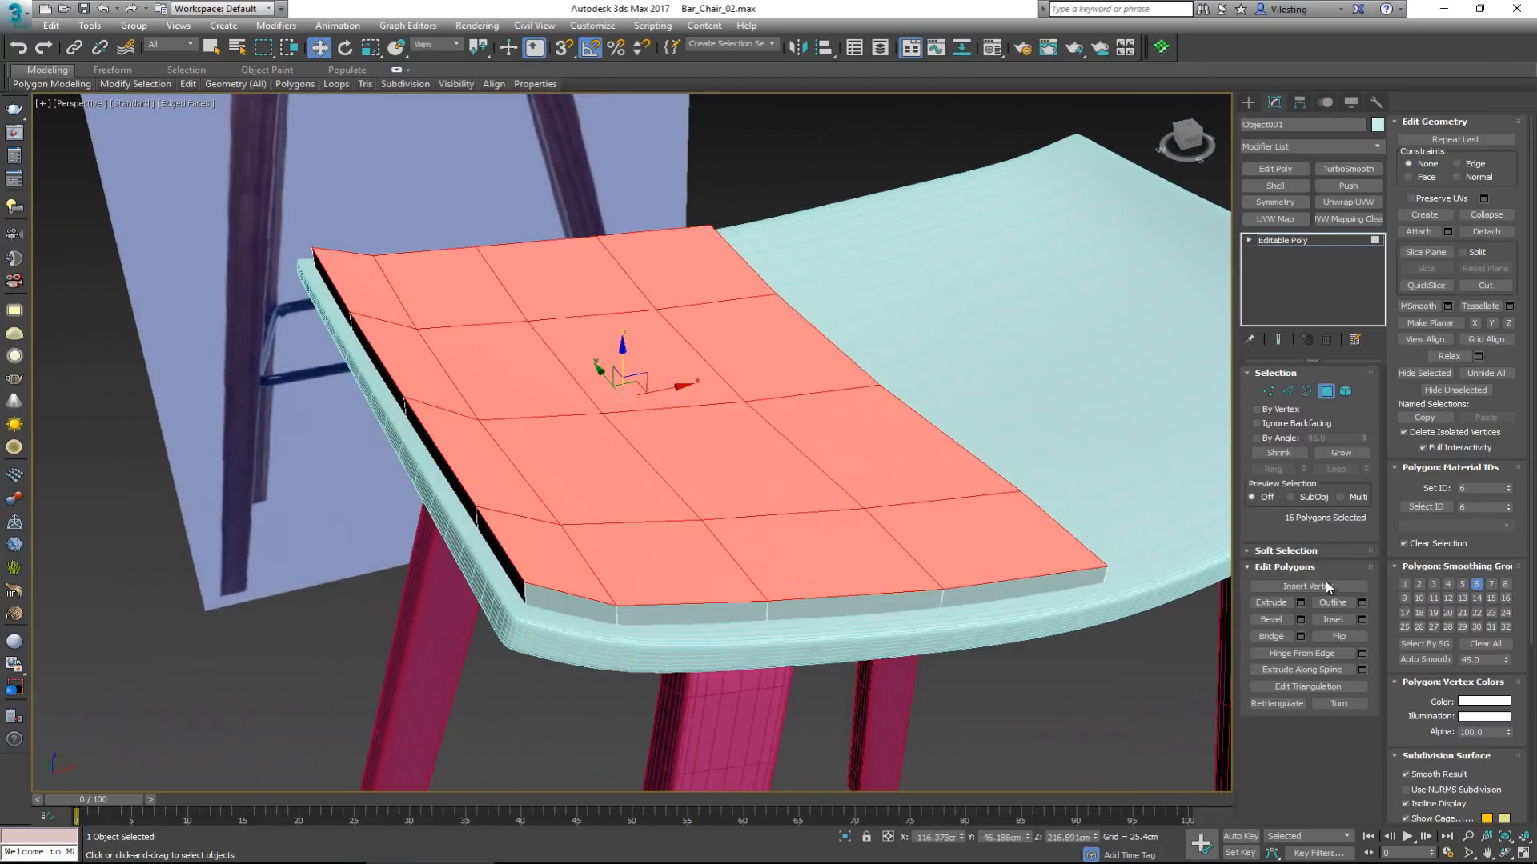
left_click(1363, 619)
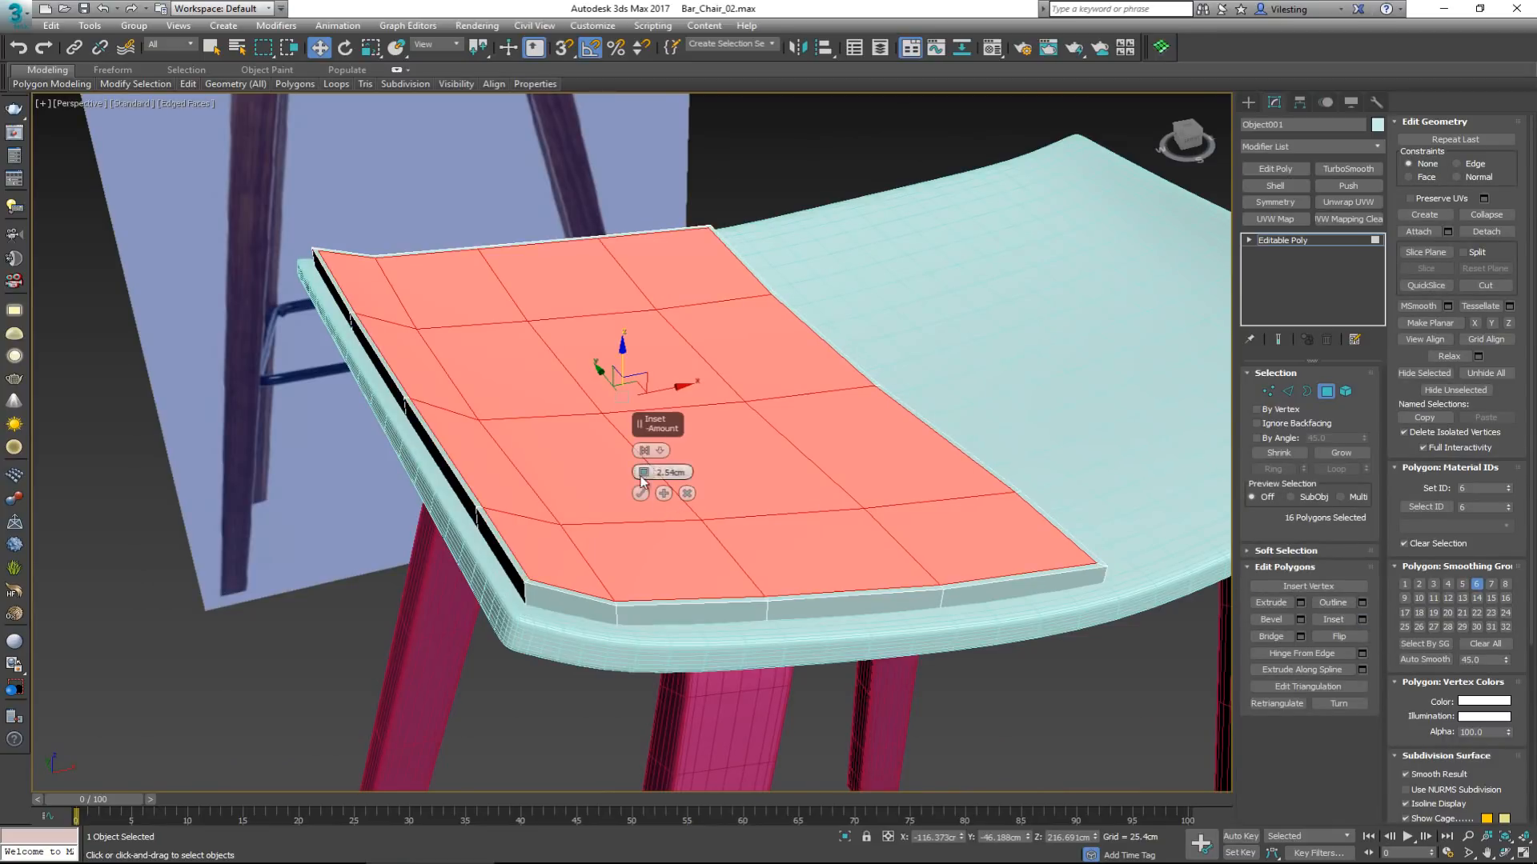
left_click_drag(646, 473, 642, 449)
left_click(640, 493)
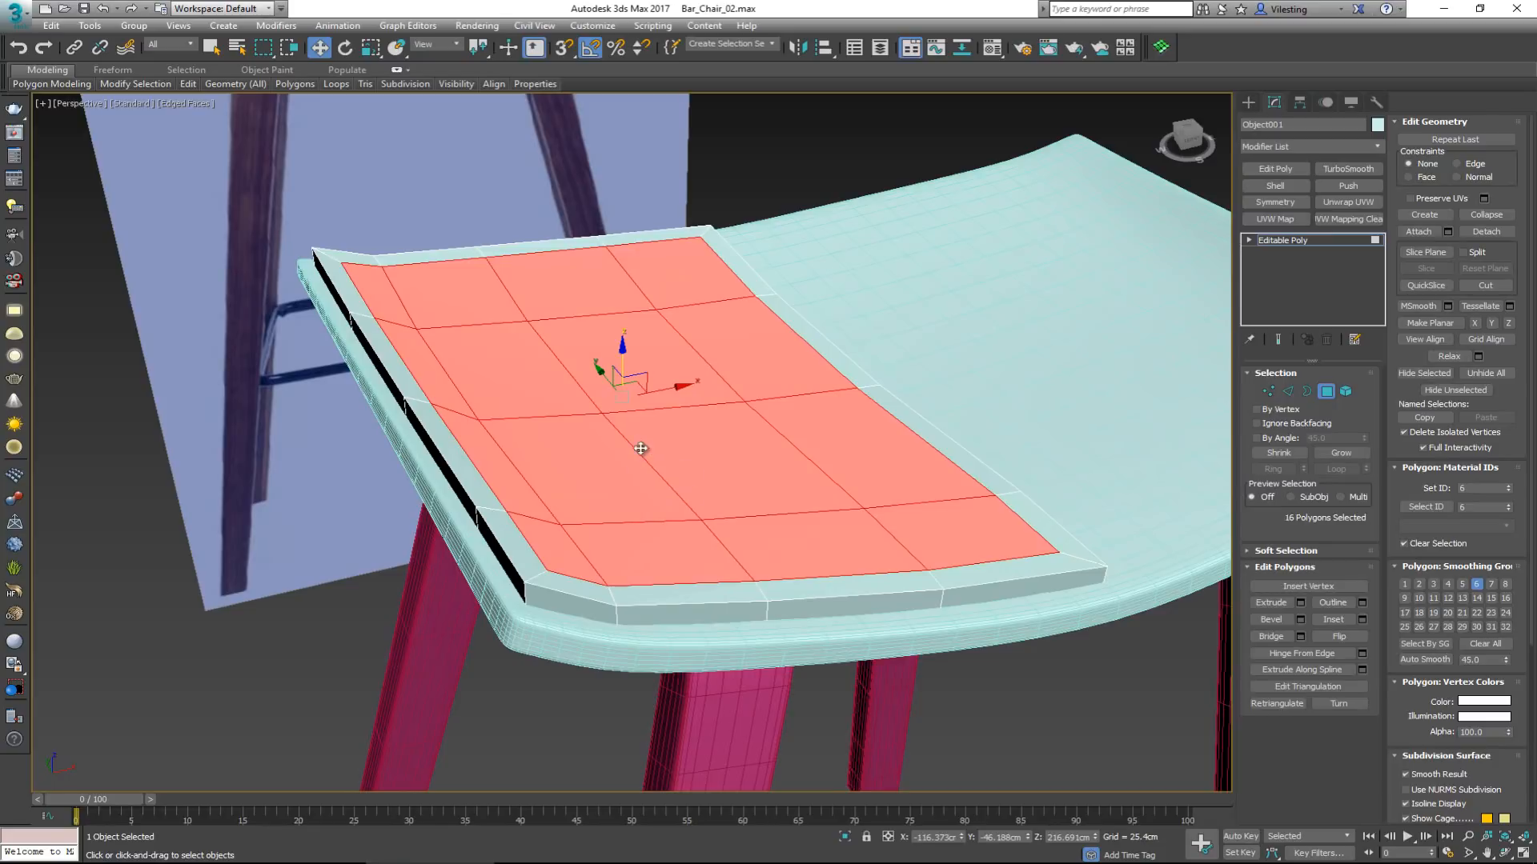
Raise the inset top polygons to the cushion height in the front reference image and shift them toward the seat's centre line.
left_click_drag(623, 368, 638, 338)
key("alt+w")
middle_click(992, 276)
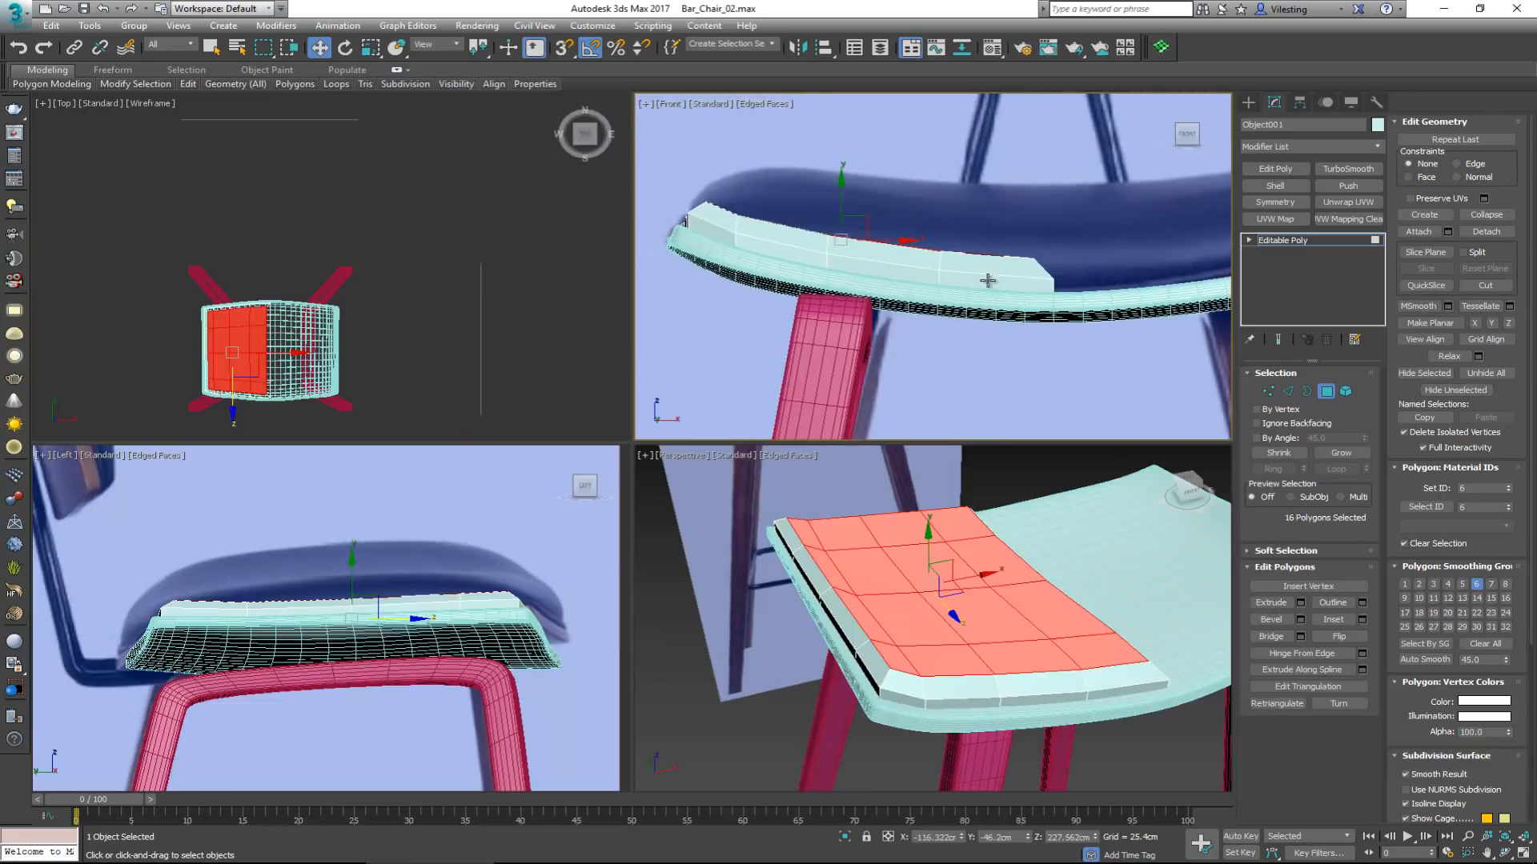
key("alt+w")
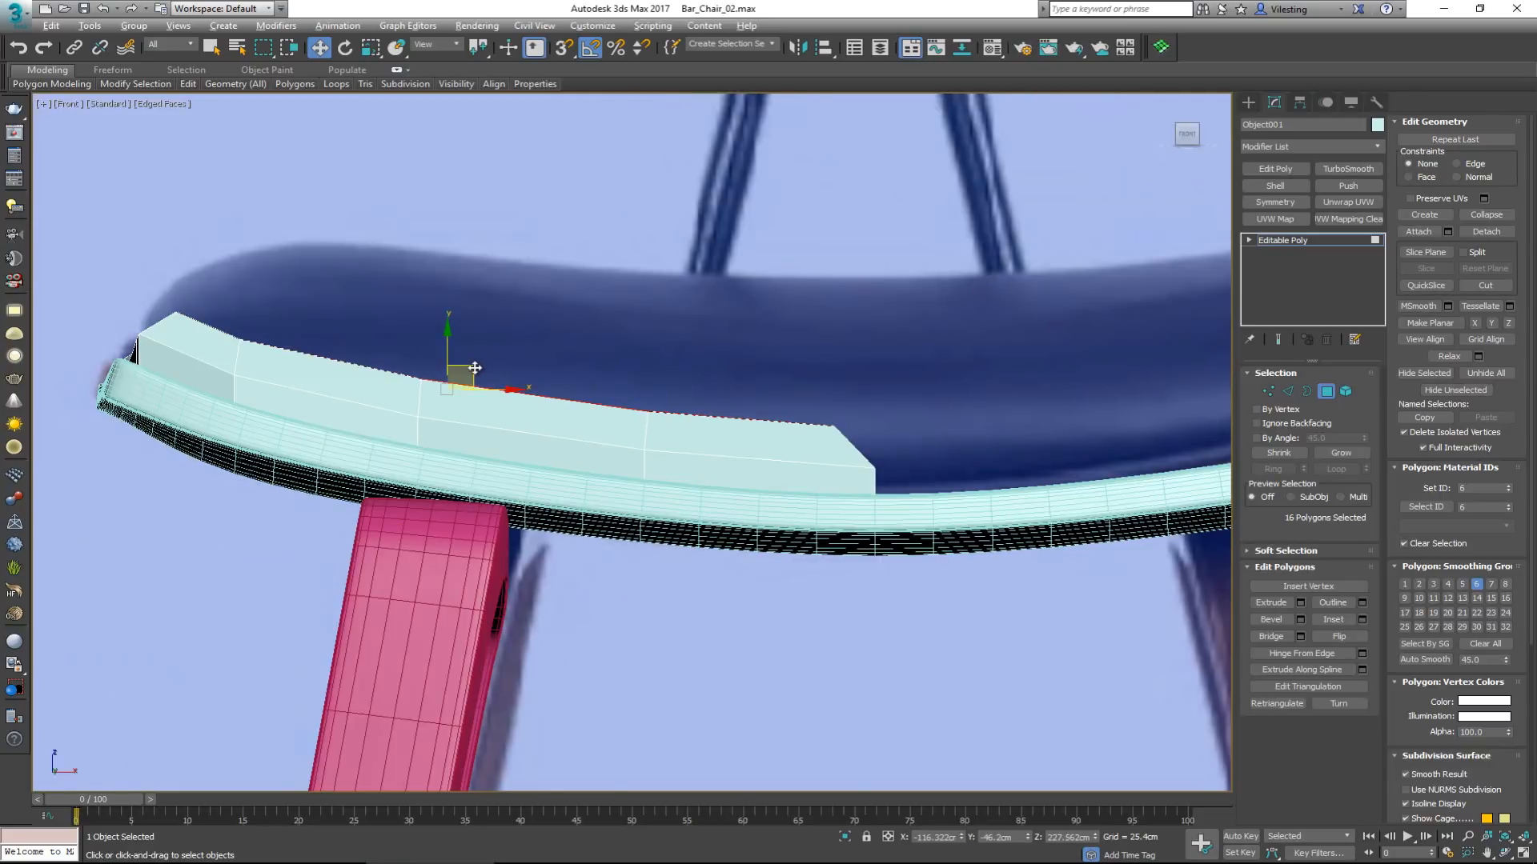
left_click_drag(475, 368, 512, 228)
Reposition the top vertex columns in the front view with see-through display, following the reference cushion's rounded outer end.
key("1")
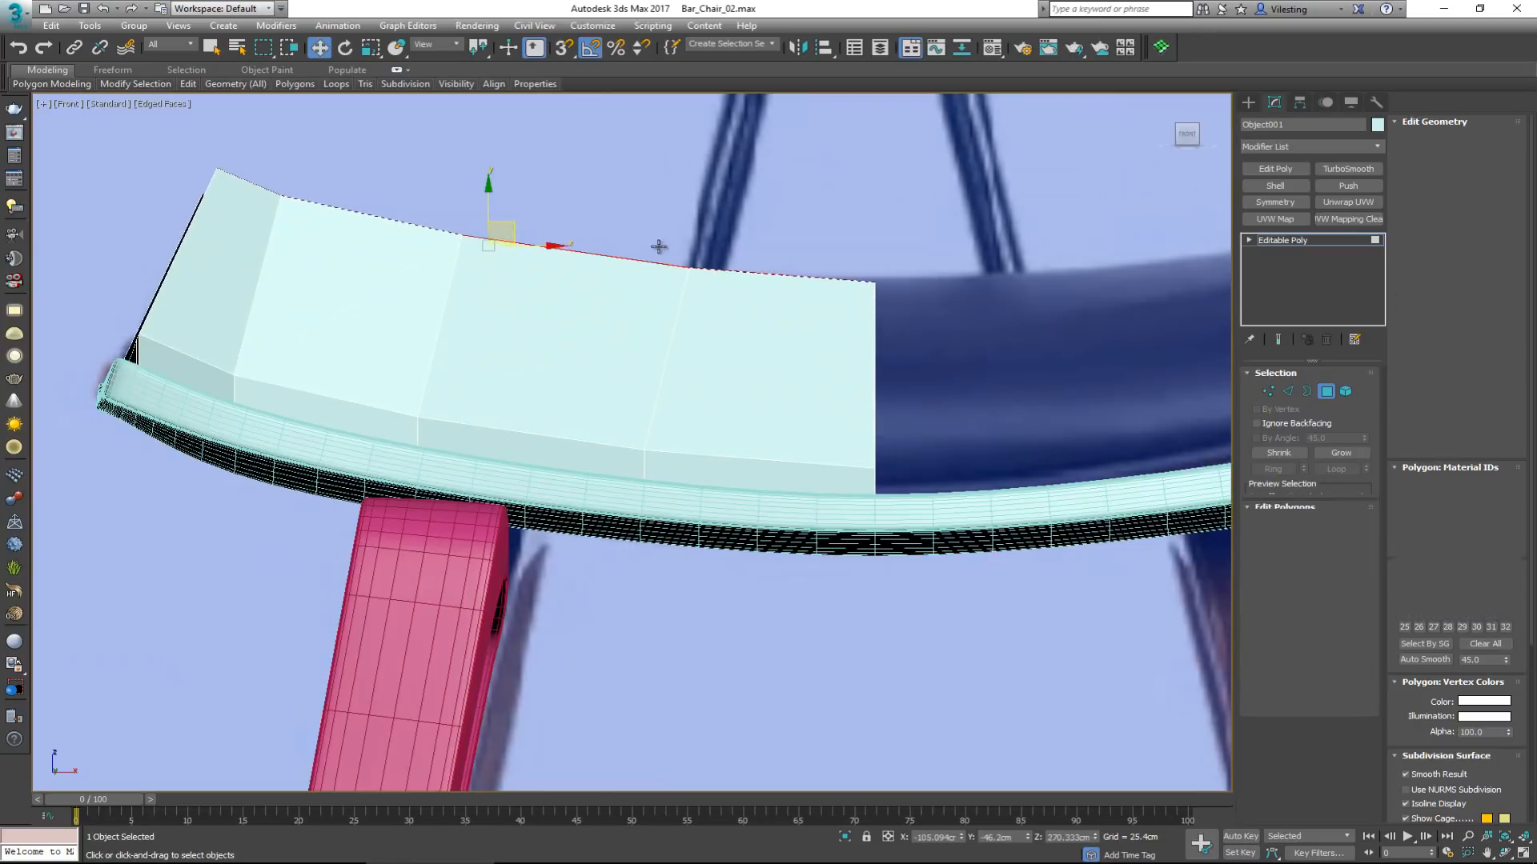
left_click_drag(635, 230, 681, 239)
key("alt+x")
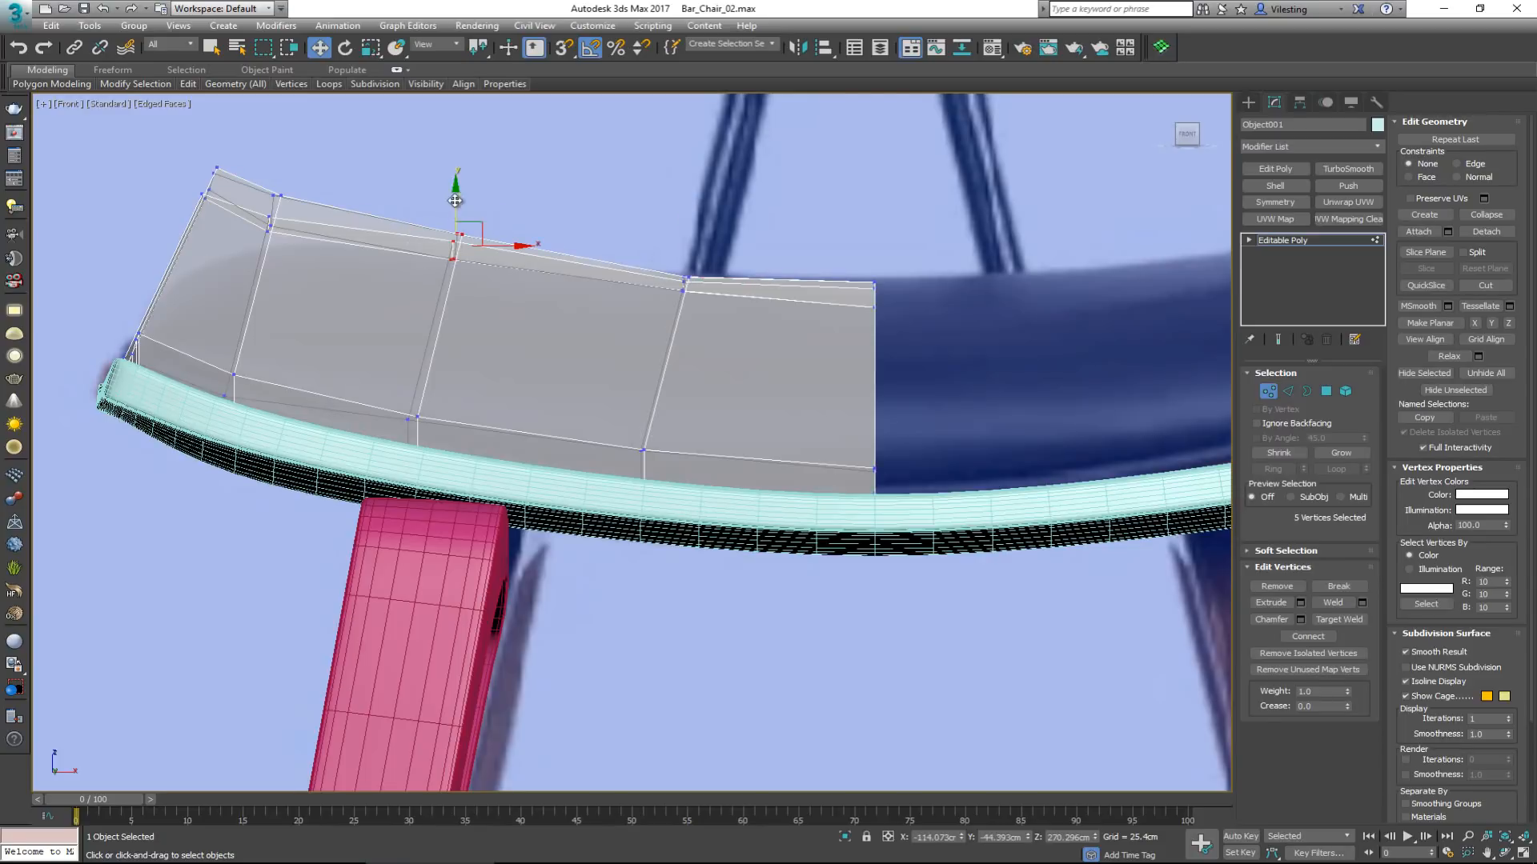
left_click_drag(455, 201, 457, 218)
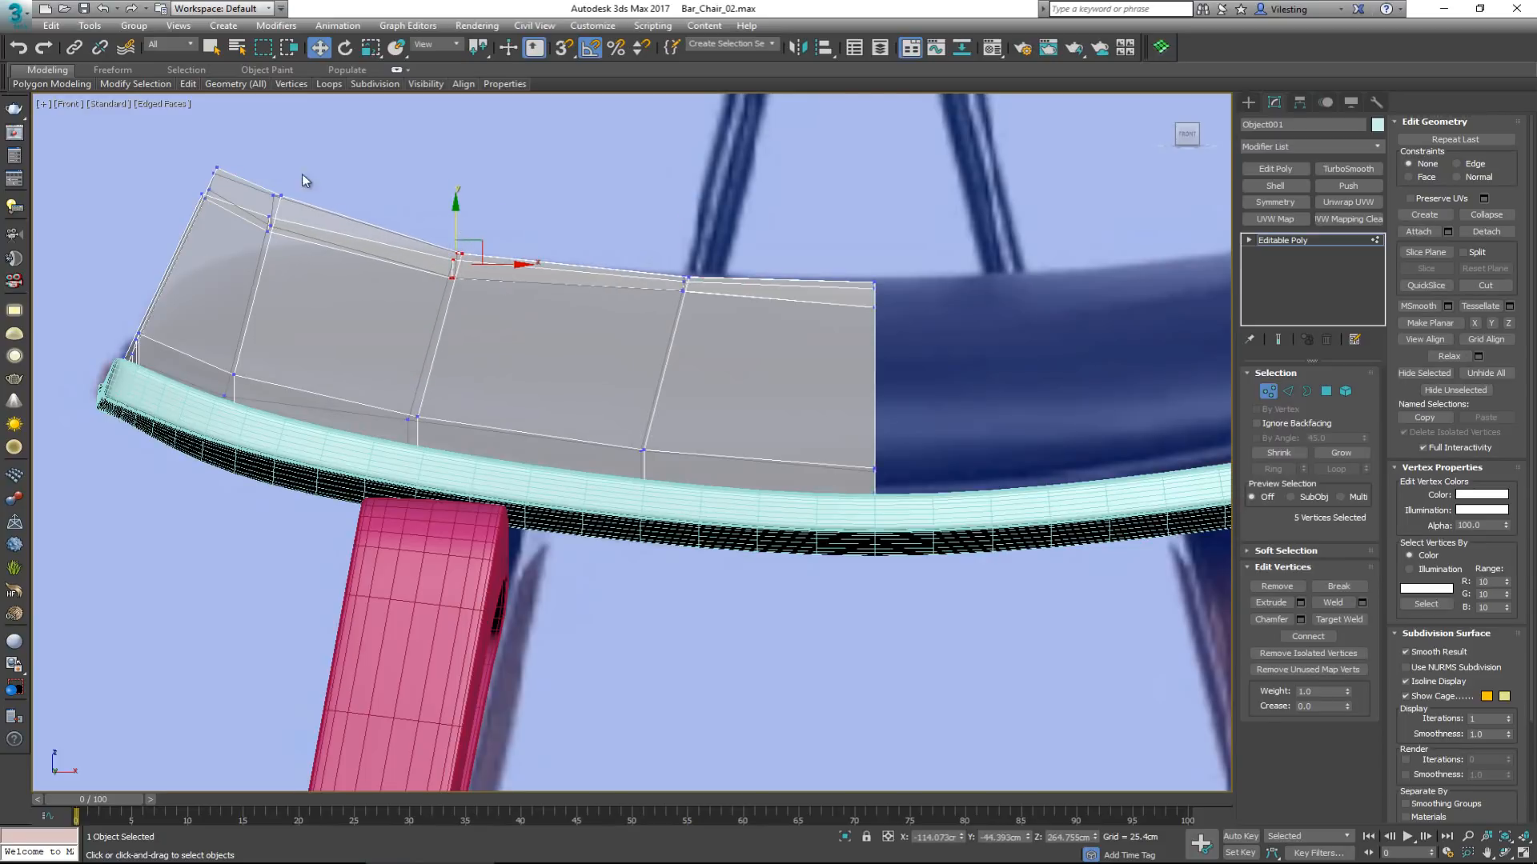
left_click_drag(240, 257, 239, 258)
left_click_drag(297, 191, 315, 237)
left_click_drag(189, 210, 217, 263)
Delete the four vertical polygons closing the cushion half along the seat's centre line.
key("alt+w")
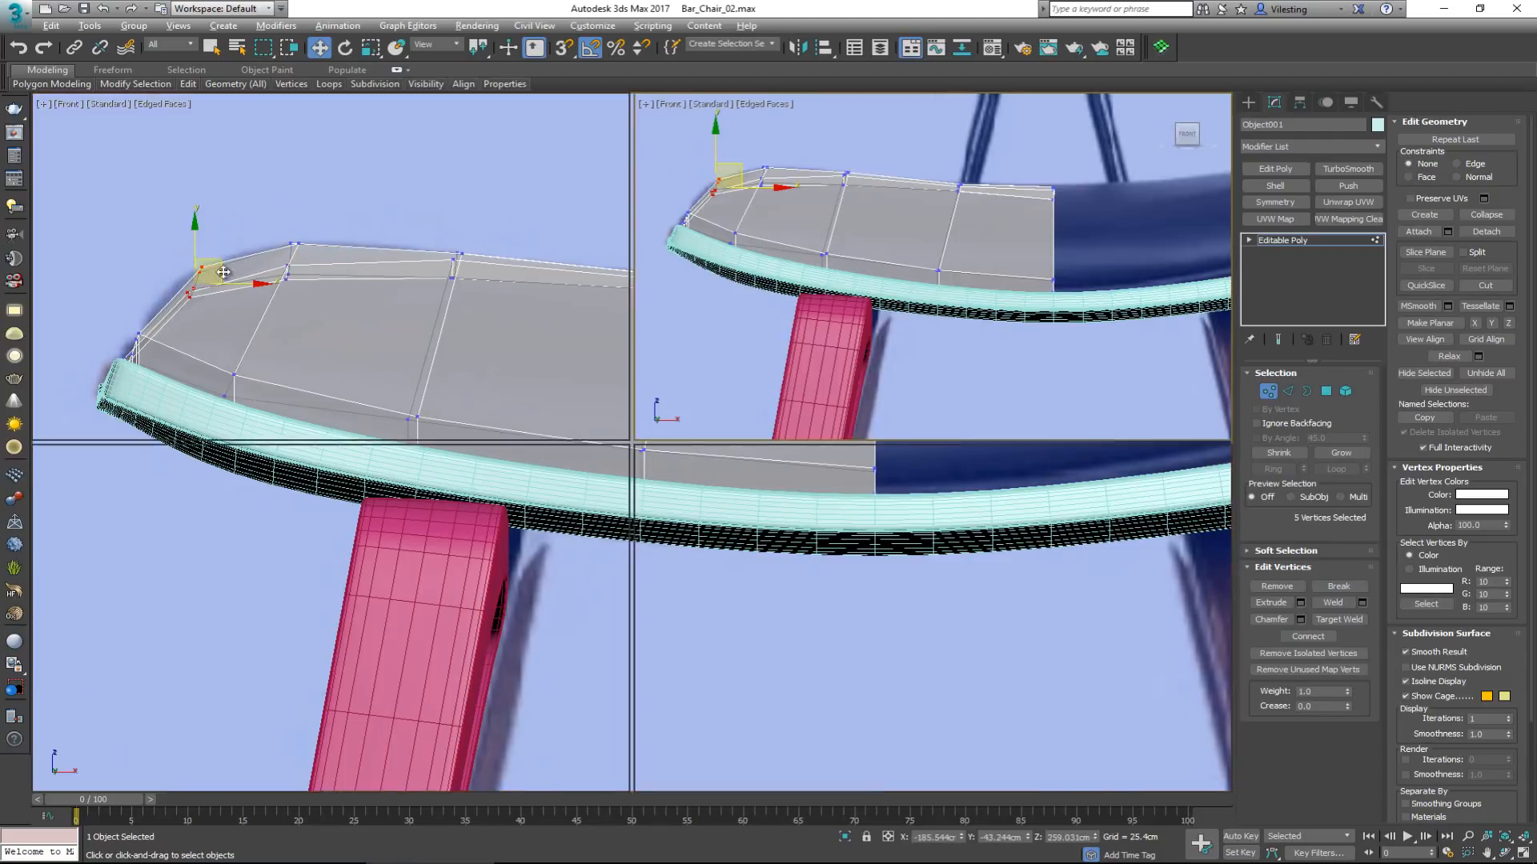
right_click(895, 614)
key("alt+w")
middle_click_drag(894, 538, 809, 515, "alt")
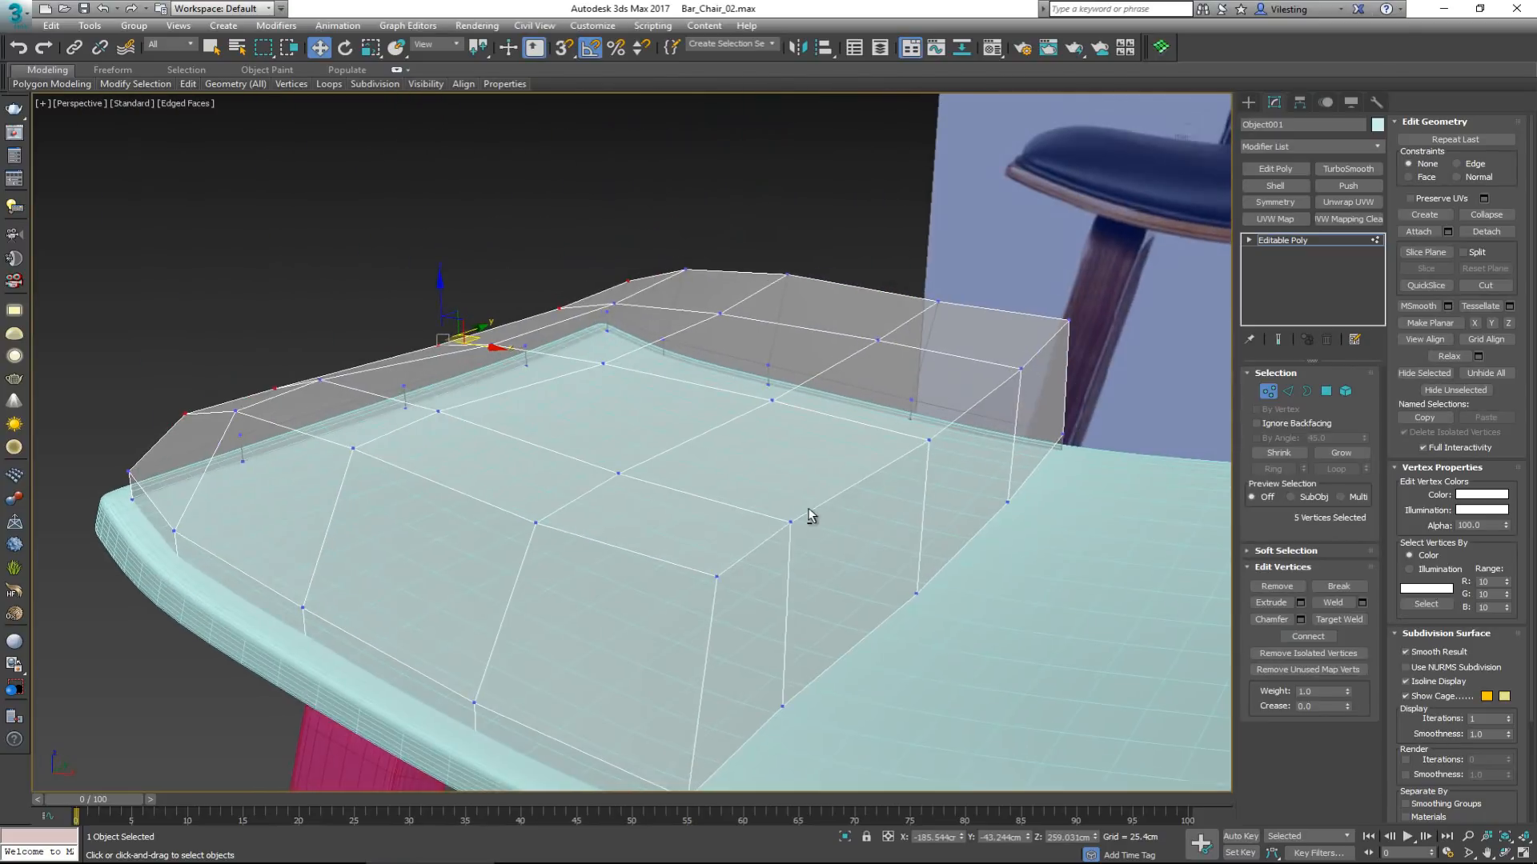
key("4")
middle_click_drag(809, 583, 766, 643, "alt")
left_click(767, 650)
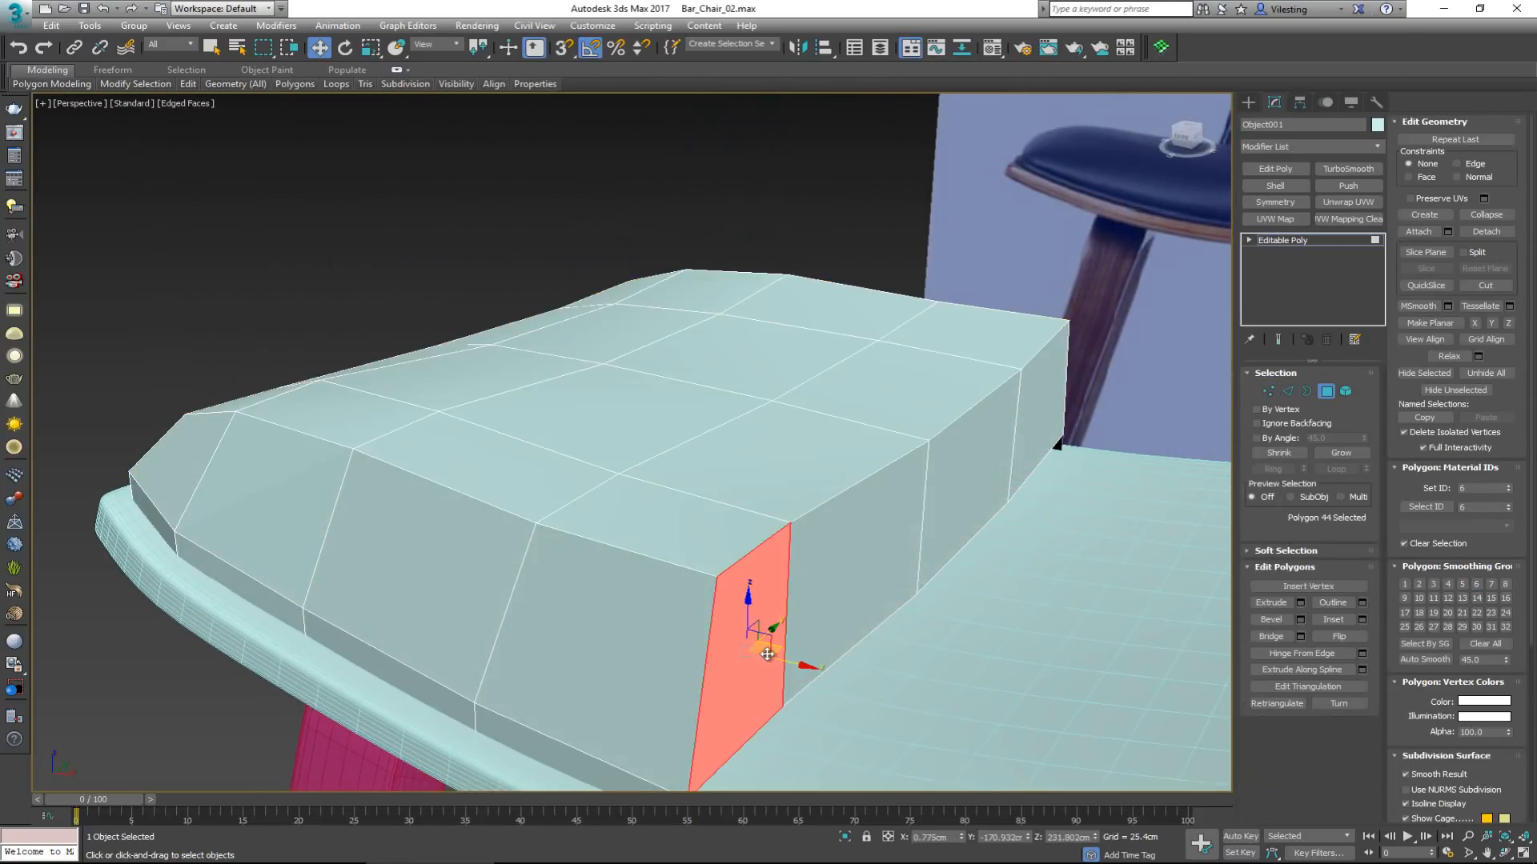
left_click(841, 599, "ctrl")
left_click(960, 494, "ctrl")
left_click(1020, 454, "ctrl")
middle_click_drag(969, 483, 933, 453)
key("Delete")
Move the cushion's upper vertex columns in the left view to follow the domed profile of the reference cushion.
key("alt+w")
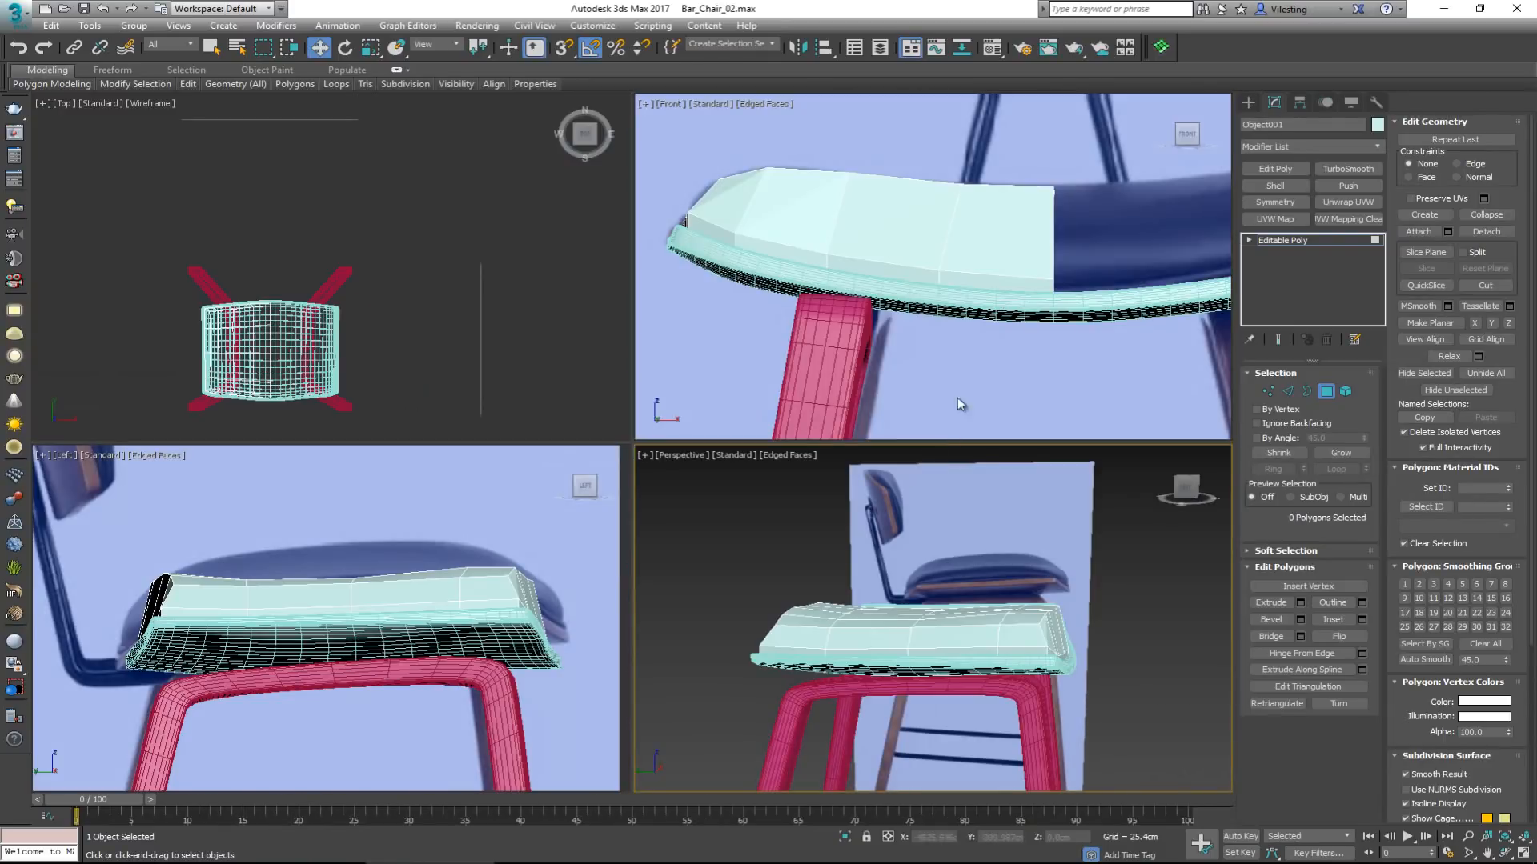
middle_click(443, 623)
key("alt+w")
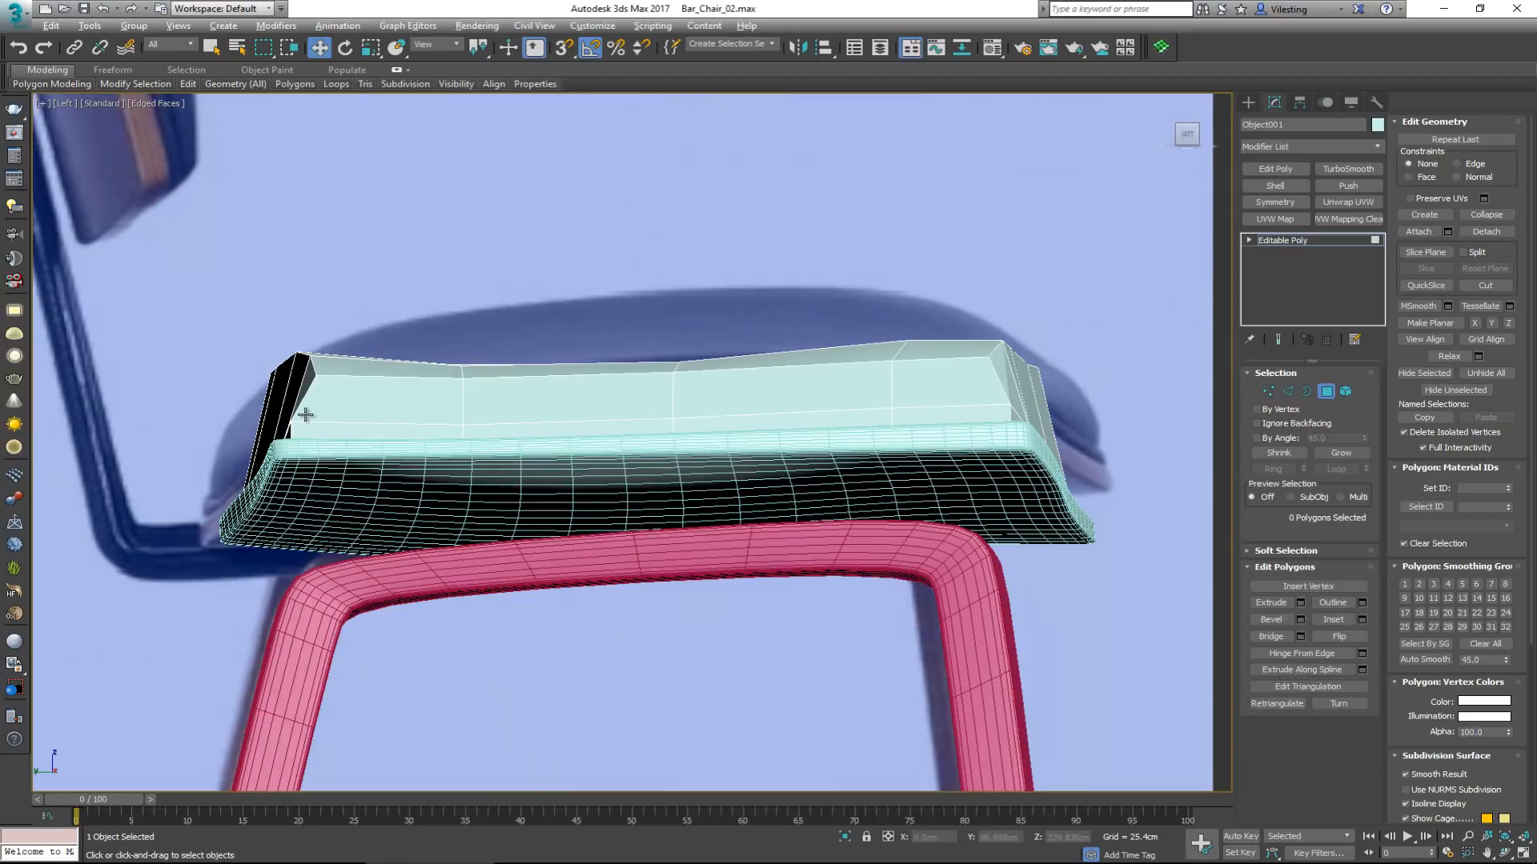
key("1")
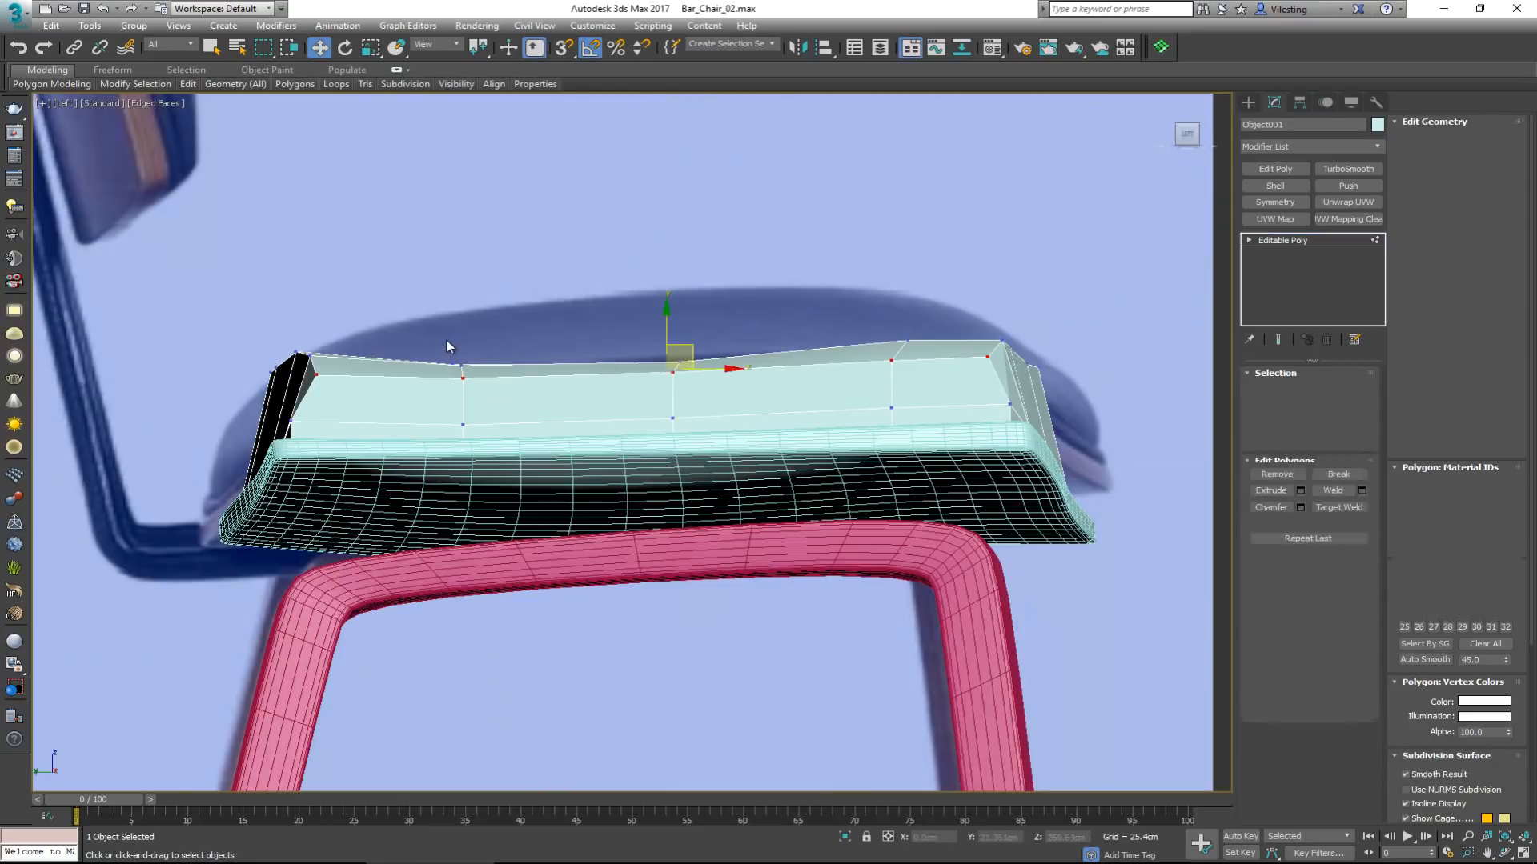
key("F3")
left_click_drag(440, 337, 518, 414)
key("F3")
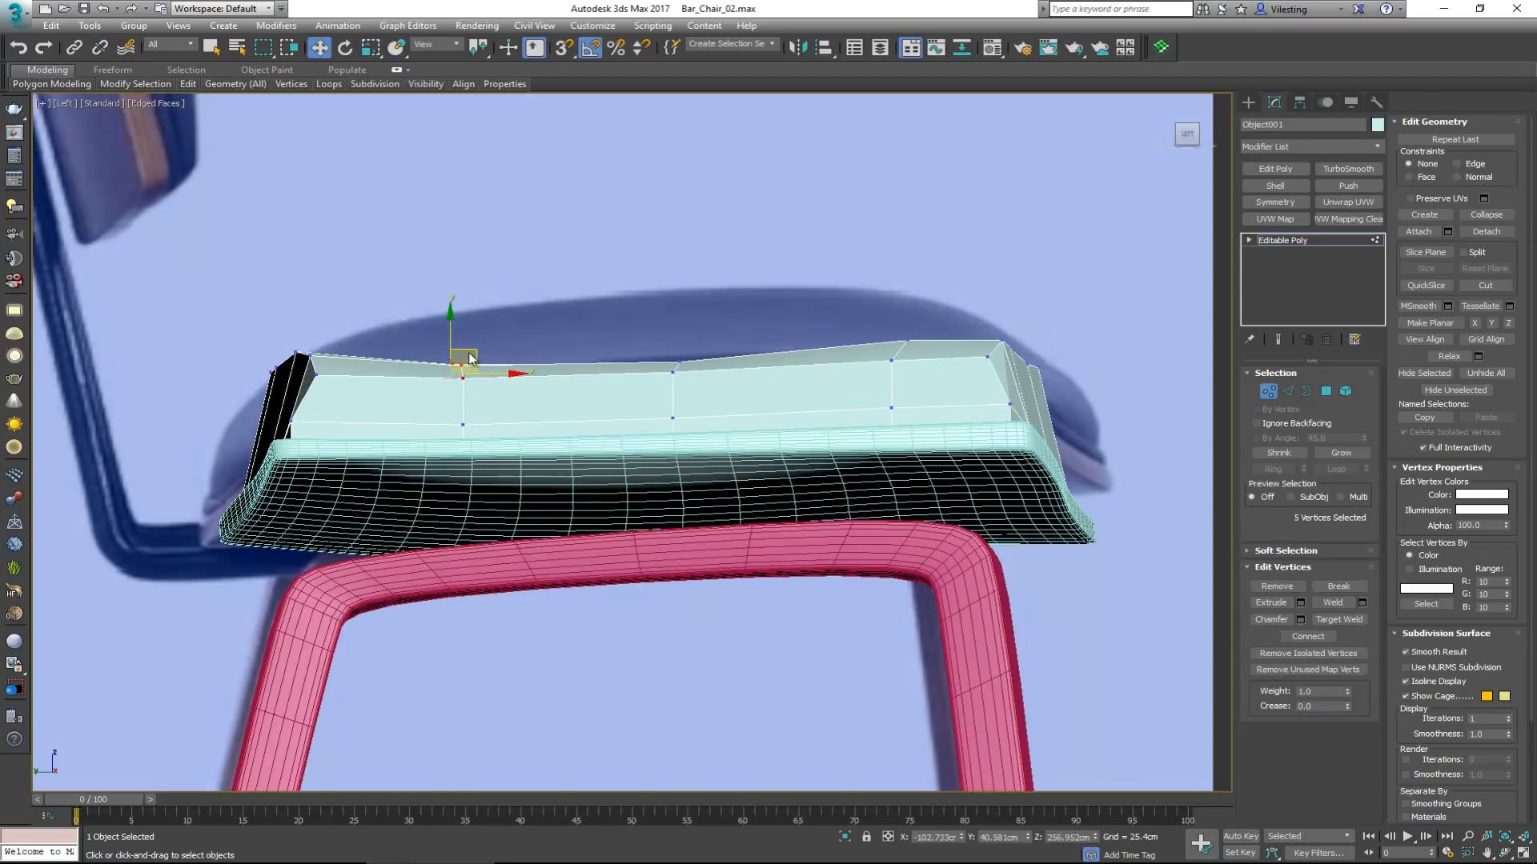
left_click_drag(451, 329, 455, 284)
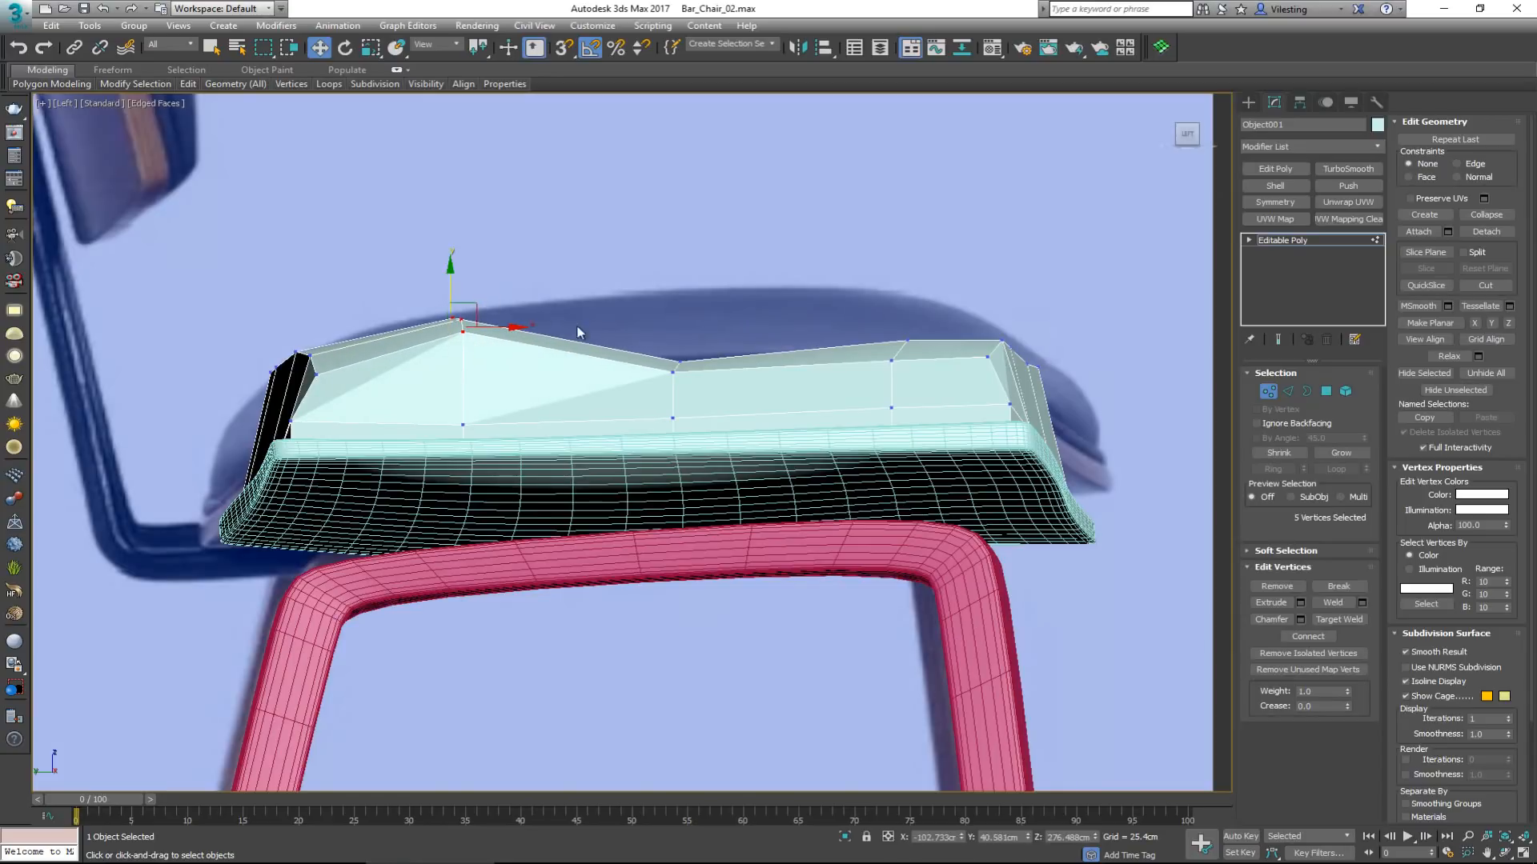
left_click_drag(745, 404, 743, 403)
left_click_drag(677, 319, 676, 261)
left_click_drag(920, 379, 898, 292)
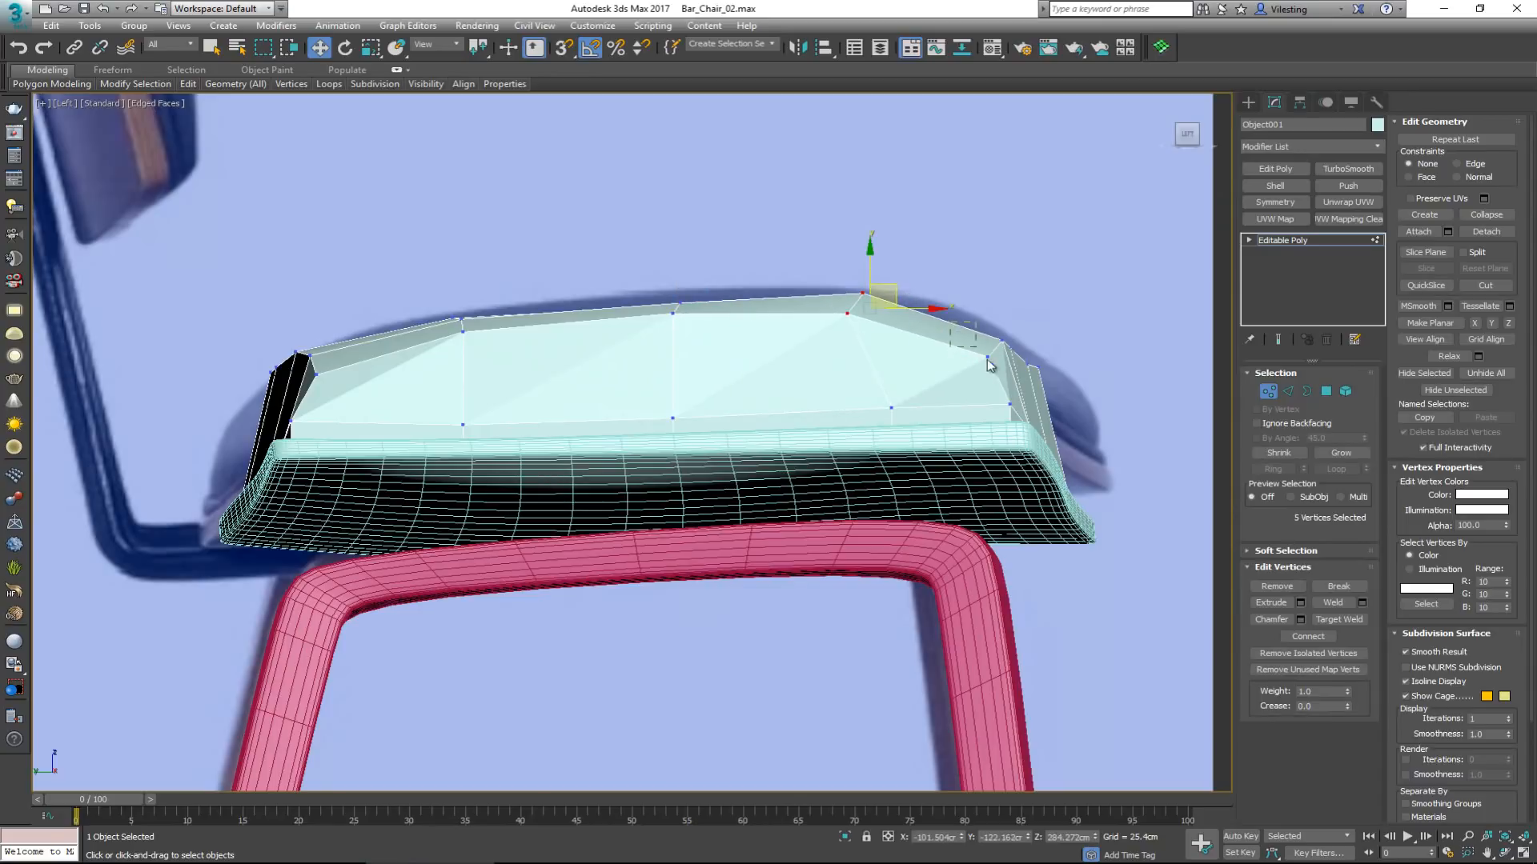
left_click_drag(988, 365, 1015, 314)
Insert a horizontal edge loop around the cushion half's side wall, between its base edge and the upper polygon rows, in the perspective view.
key("alt+w")
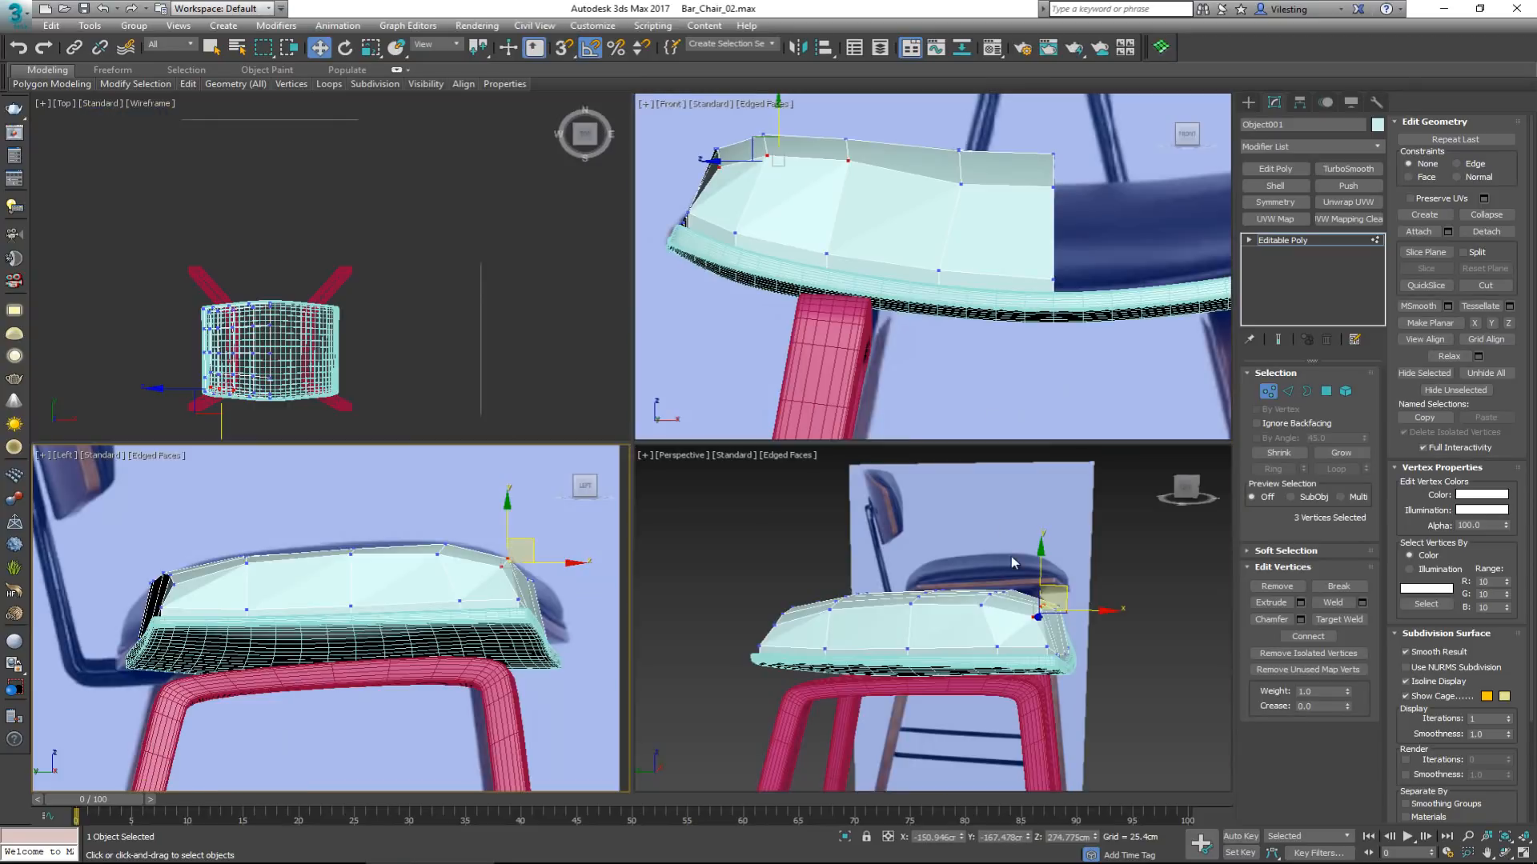
right_click(1011, 555)
key("alt+w")
middle_click_drag(1004, 557, 830, 560, "alt")
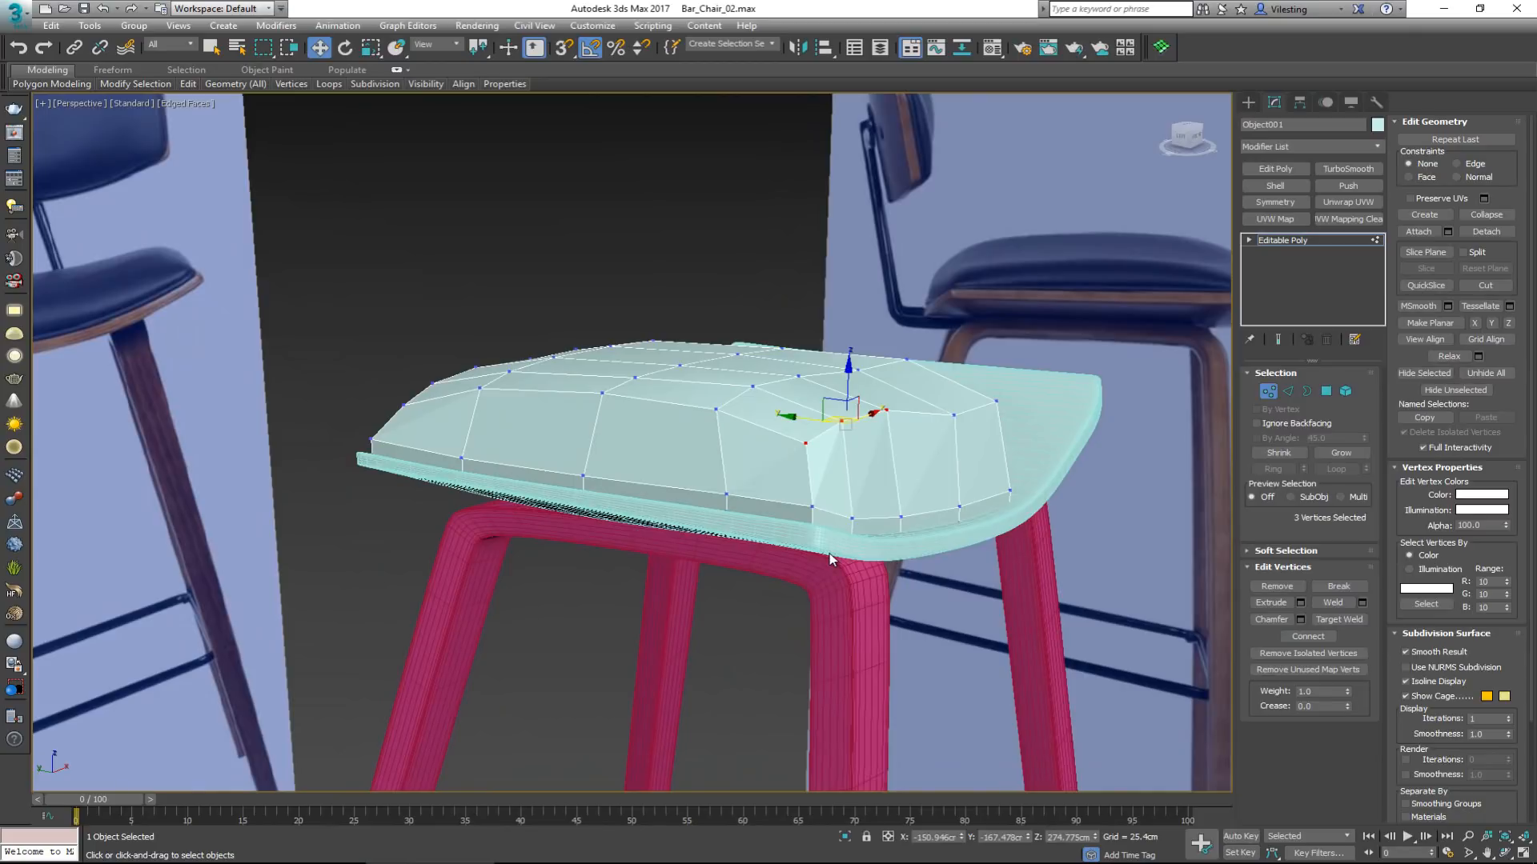
key("alt+c")
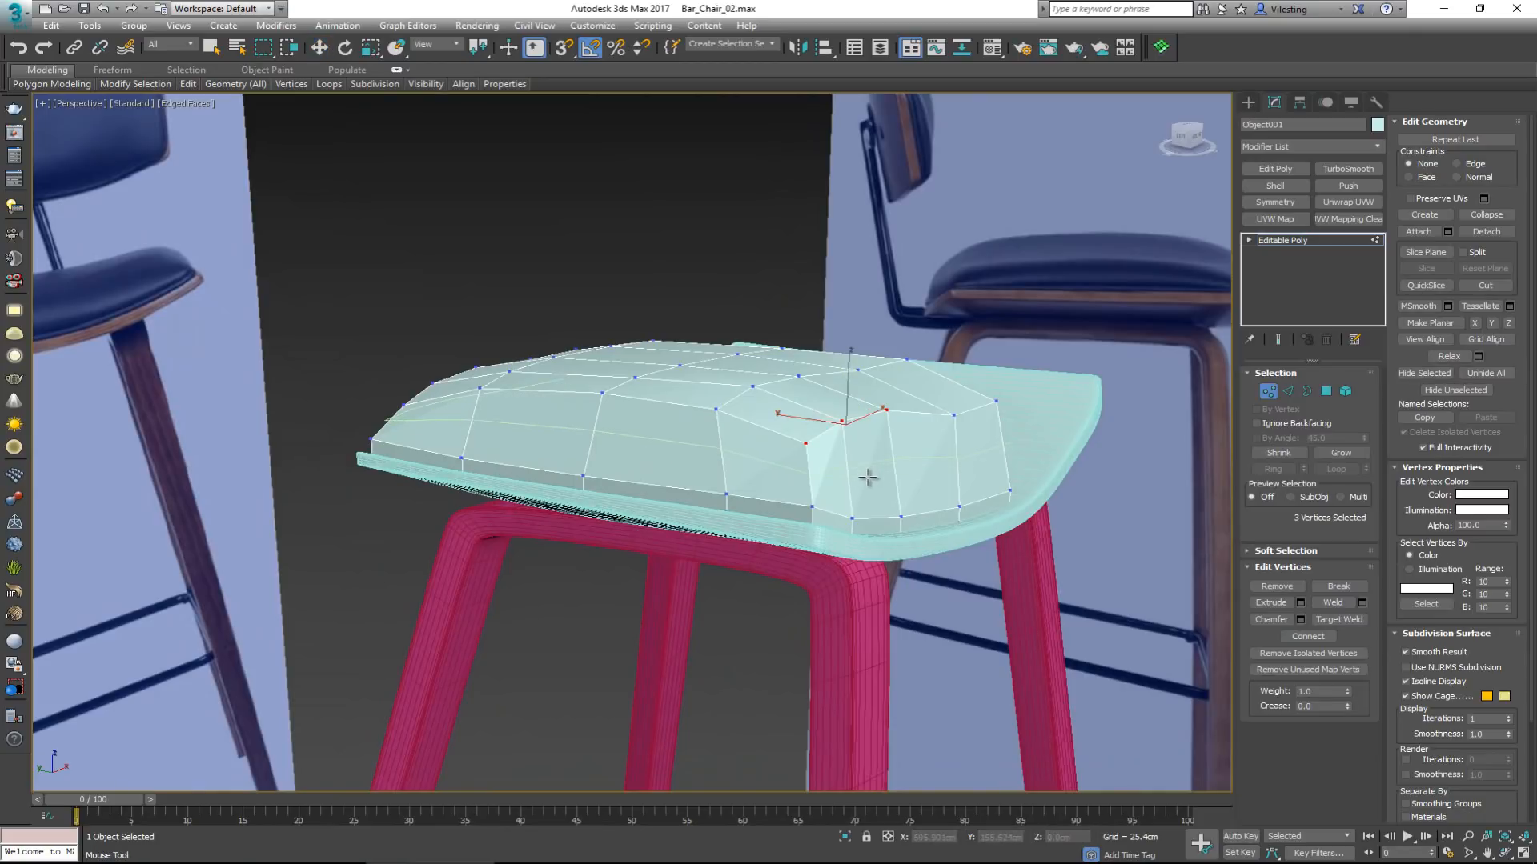
left_click(868, 477)
middle_click_drag(874, 497, 694, 578, "alt")
key("w")
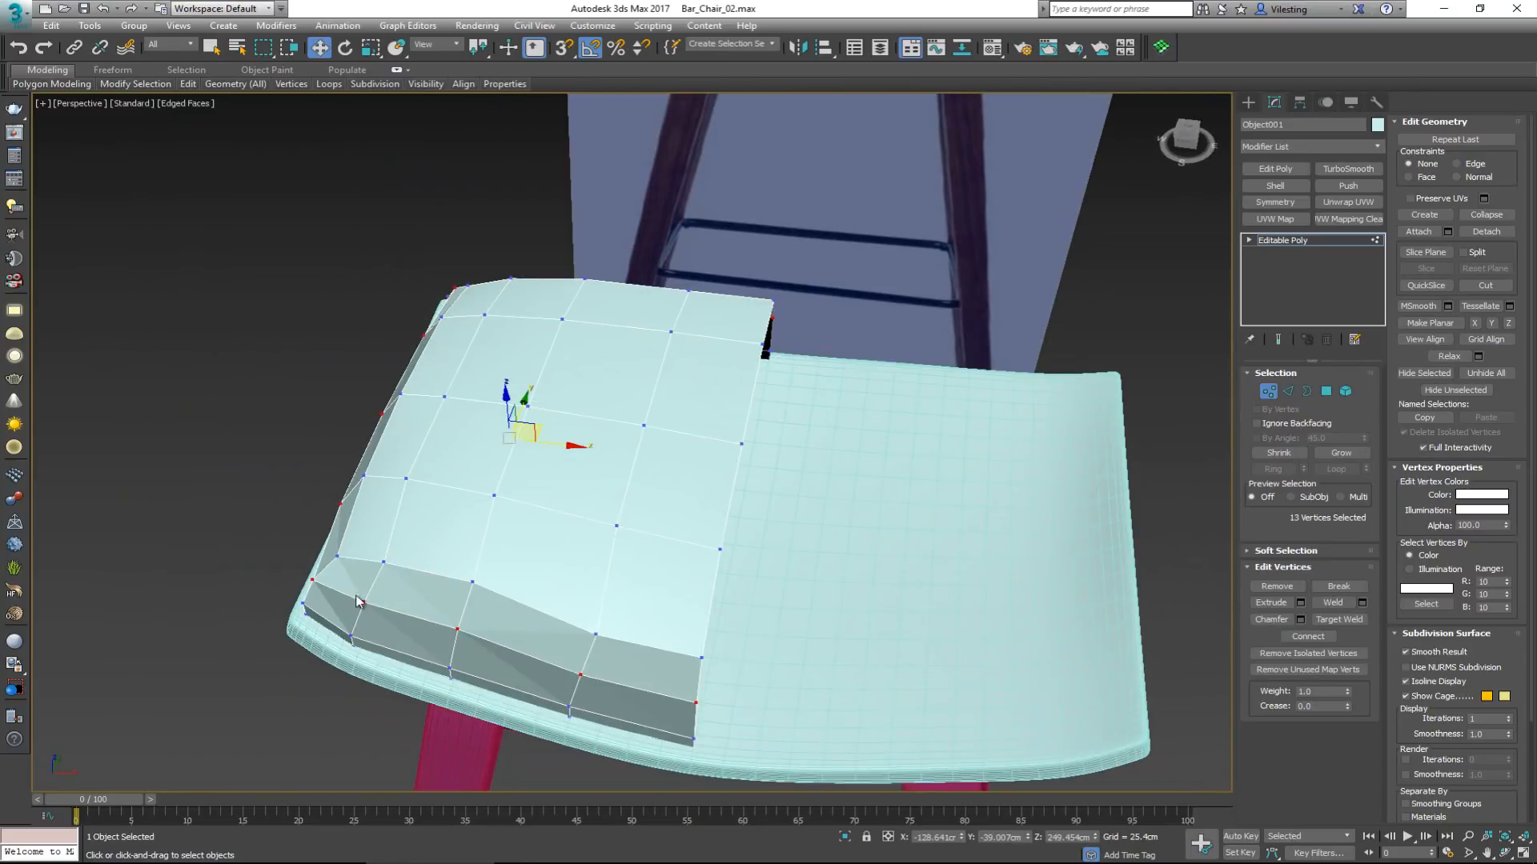
Select the ten open edges along the cushion half's centre line and make them planar in X.
left_click(1286, 392)
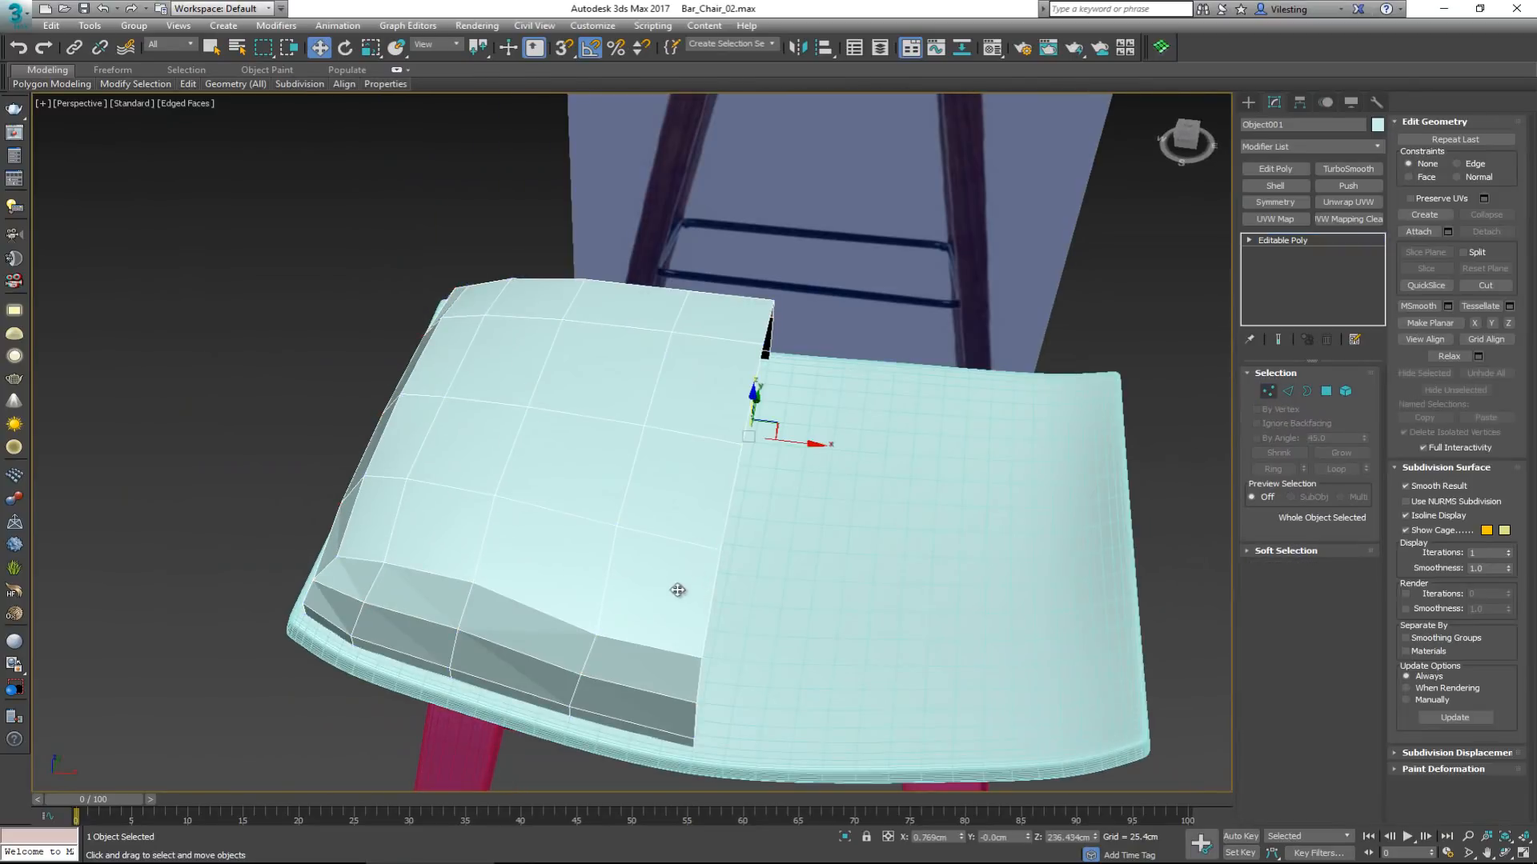
middle_click_drag(711, 601, 734, 553, "alt")
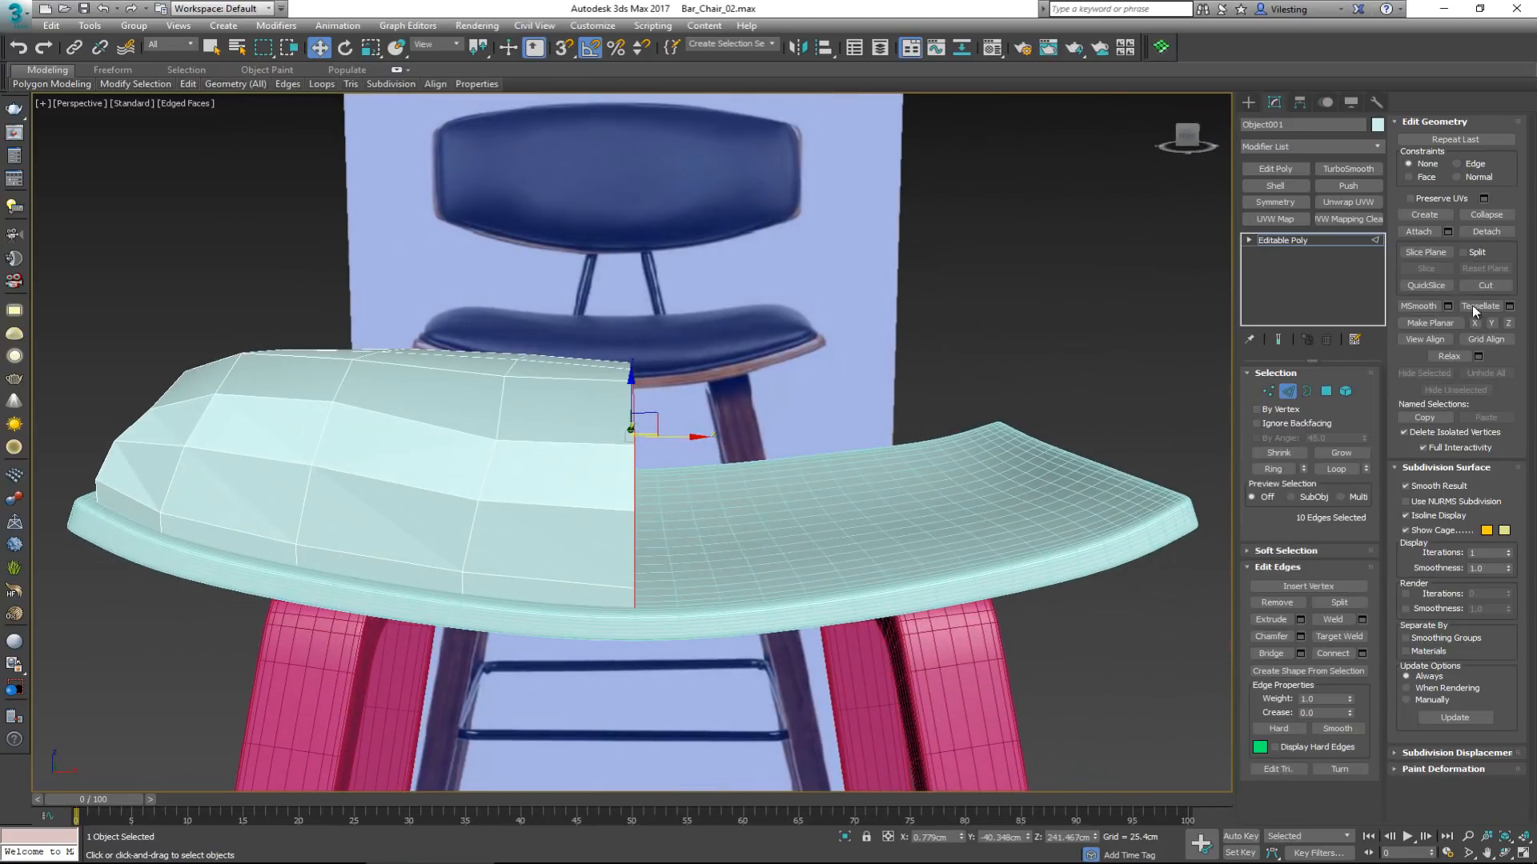
left_click(1490, 323)
key("ctrl+z")
left_click(1475, 323)
middle_click_drag(809, 454, 849, 471, "alt")
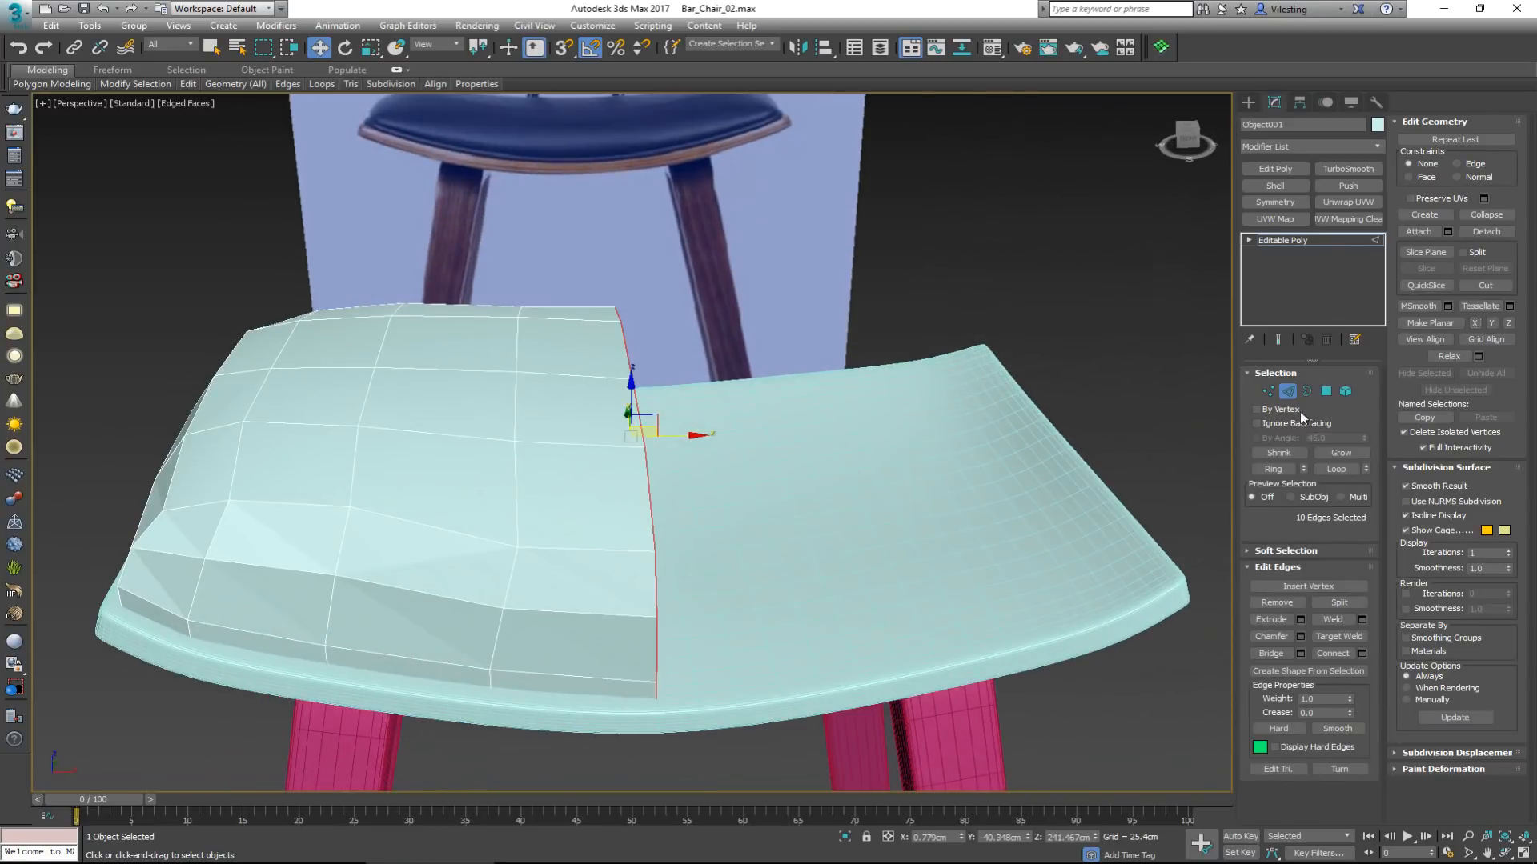
Mirror the cushion half into a full cushion with a Symmetry modifier on the X axis, flipped.
left_click(1293, 392)
middle_click_drag(908, 360, 945, 317, "alt")
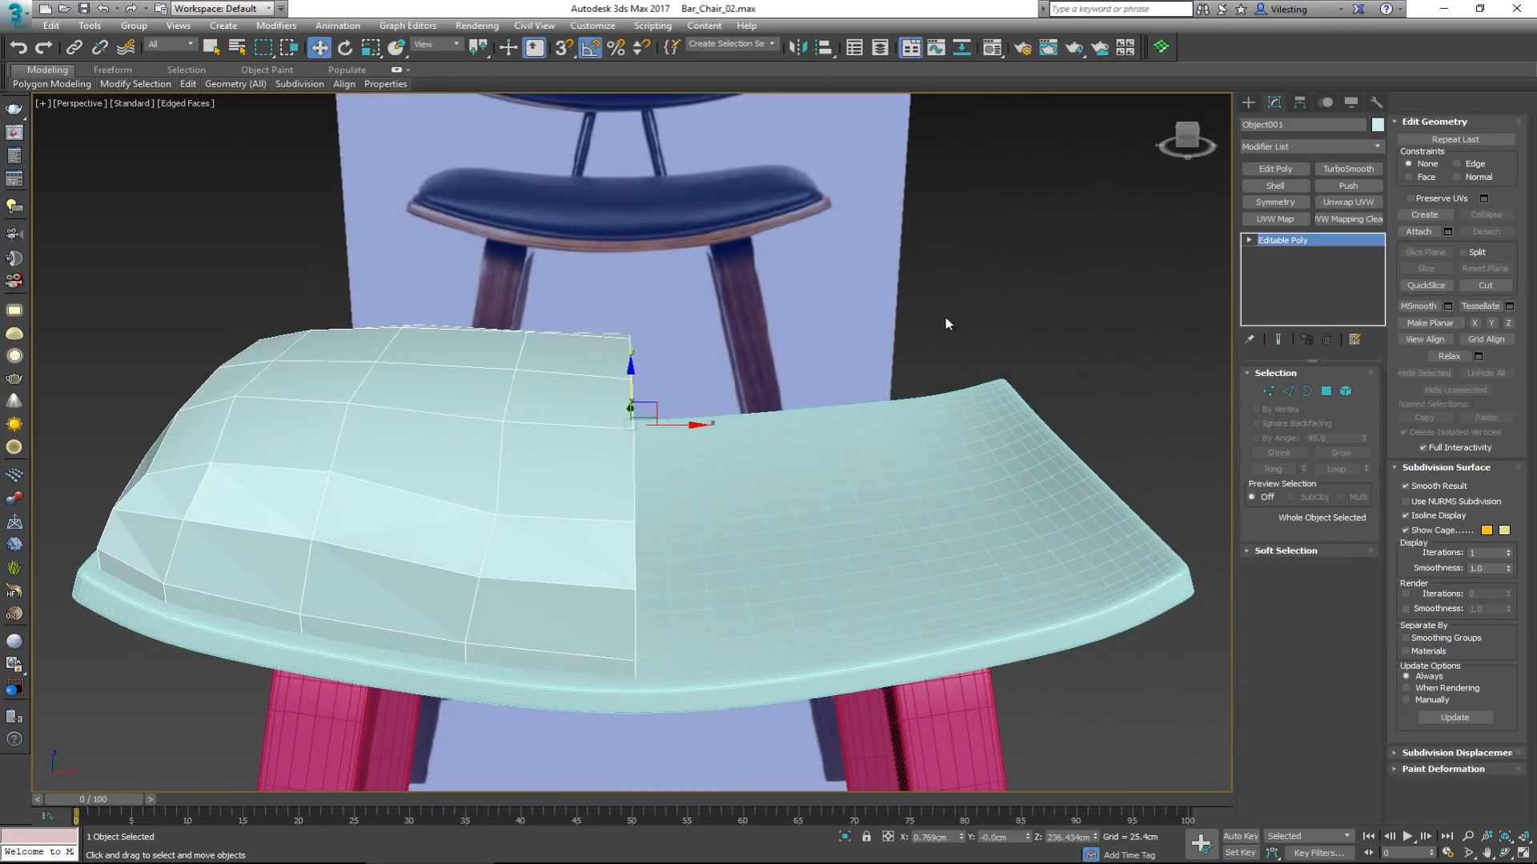
left_click(1266, 204)
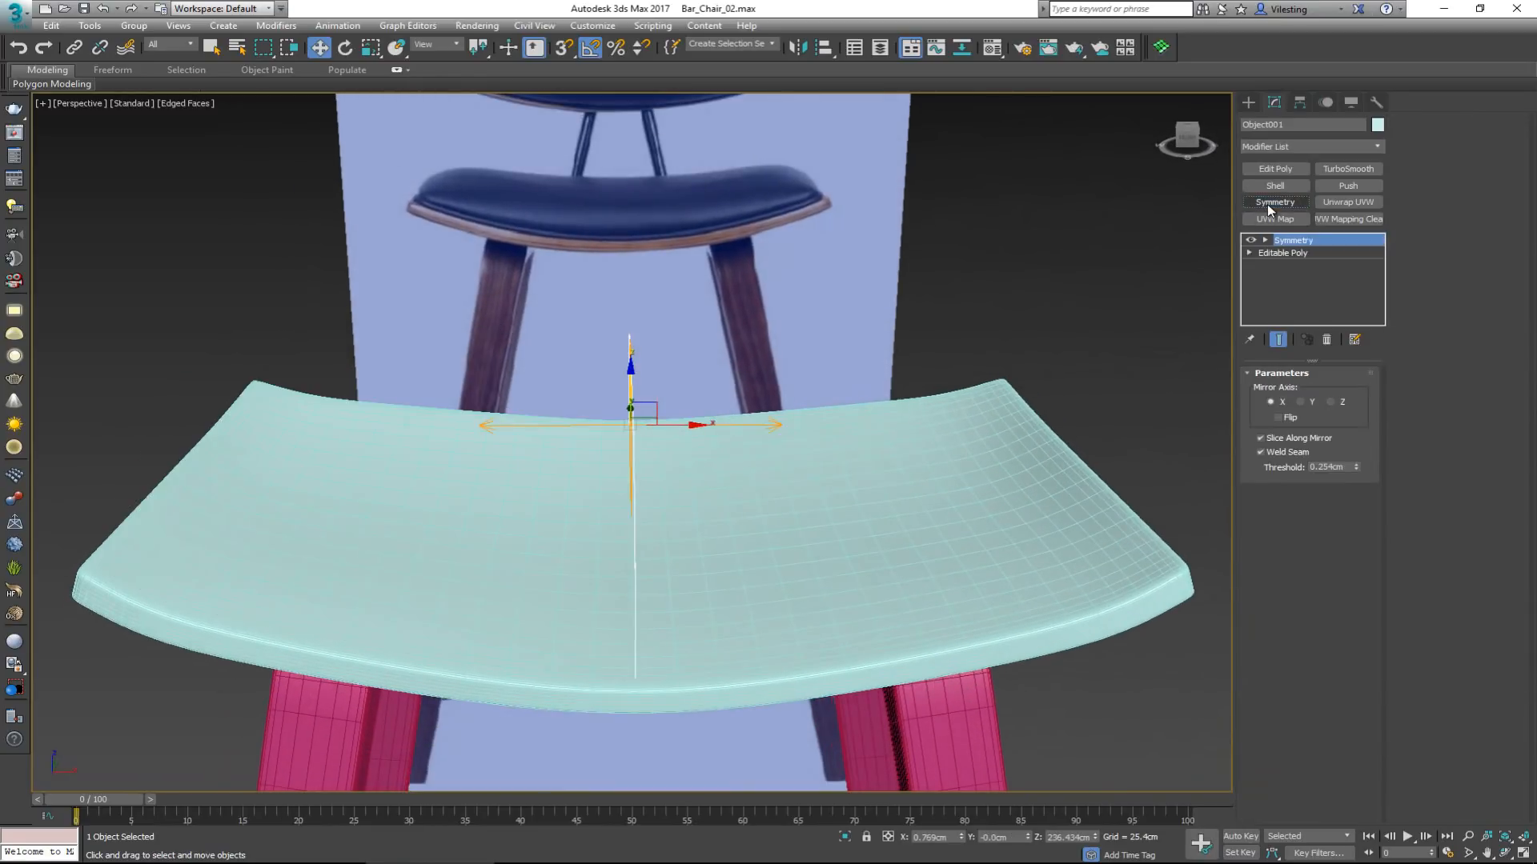
left_click(1278, 418)
mouse_move(723, 420)
middle_mouse_down("alt")
mouse_move(816, 397)
mouse_move(817, 483)
mouse_move(829, 451)
mouse_move(720, 425)
mouse_move(704, 399)
mouse_move(584, 401)
mouse_move(738, 415)
middle_mouse_up("alt")
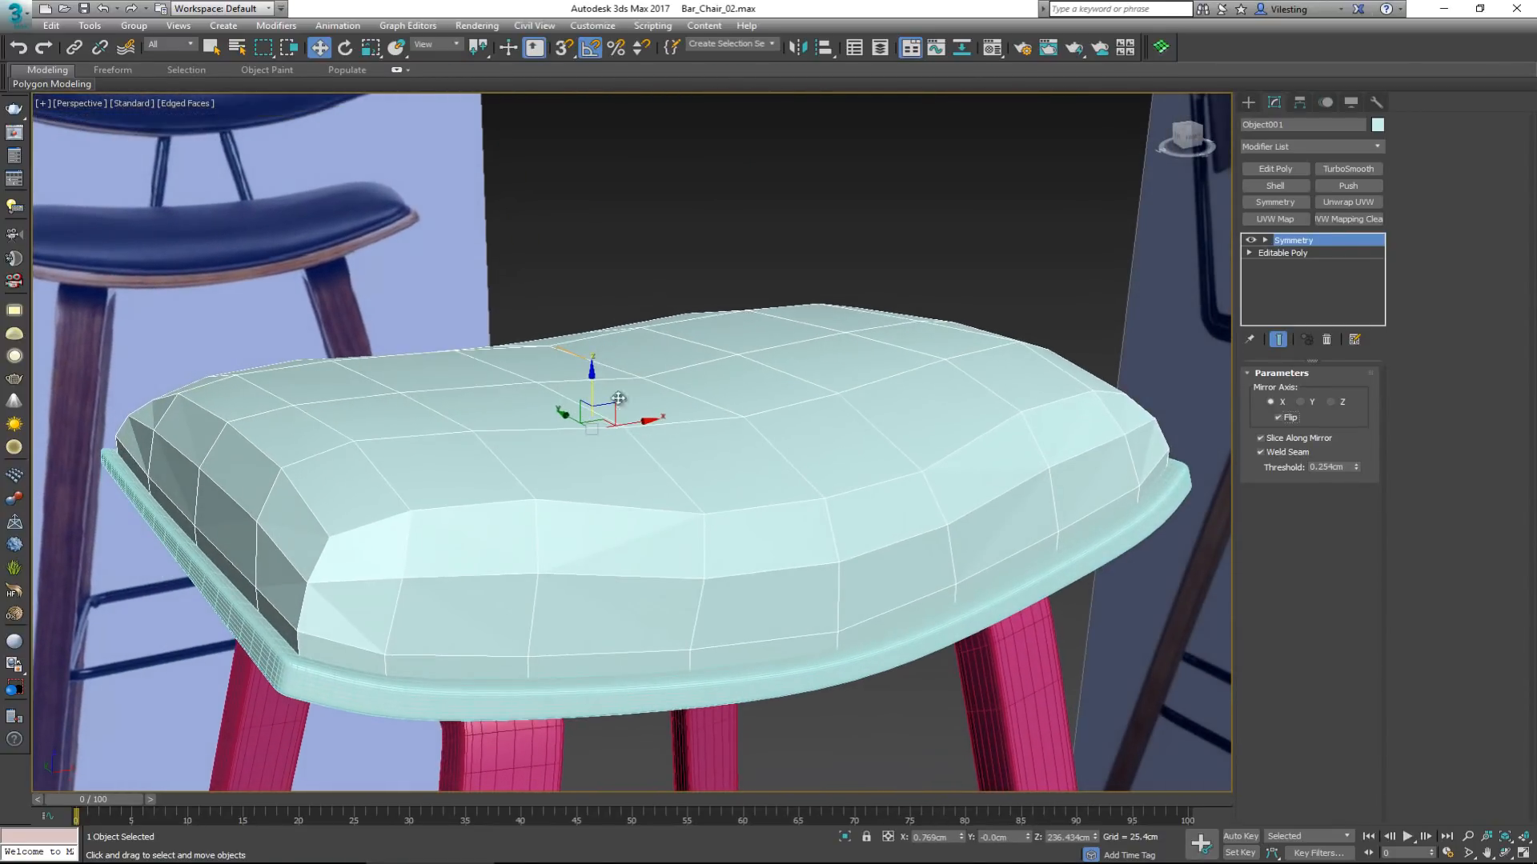
Add a TurboSmooth modifier with 1 iteration to the mirrored cushion and check its rounded shape.
left_click(1340, 169)
middle_click_drag(627, 470, 699, 505, "alt")
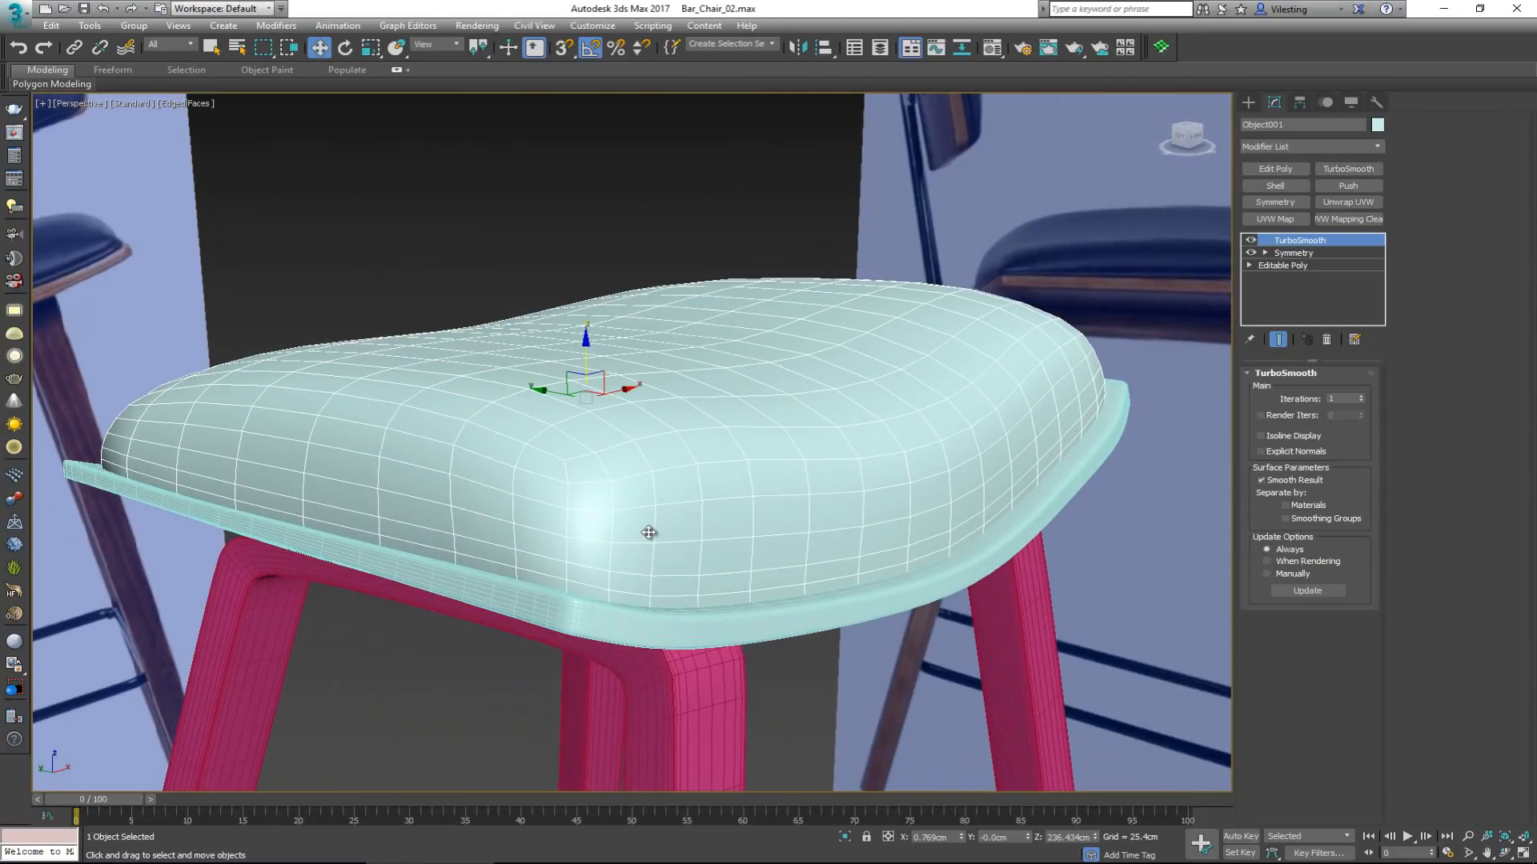
middle_click_drag(1084, 357, 855, 324, "alt")
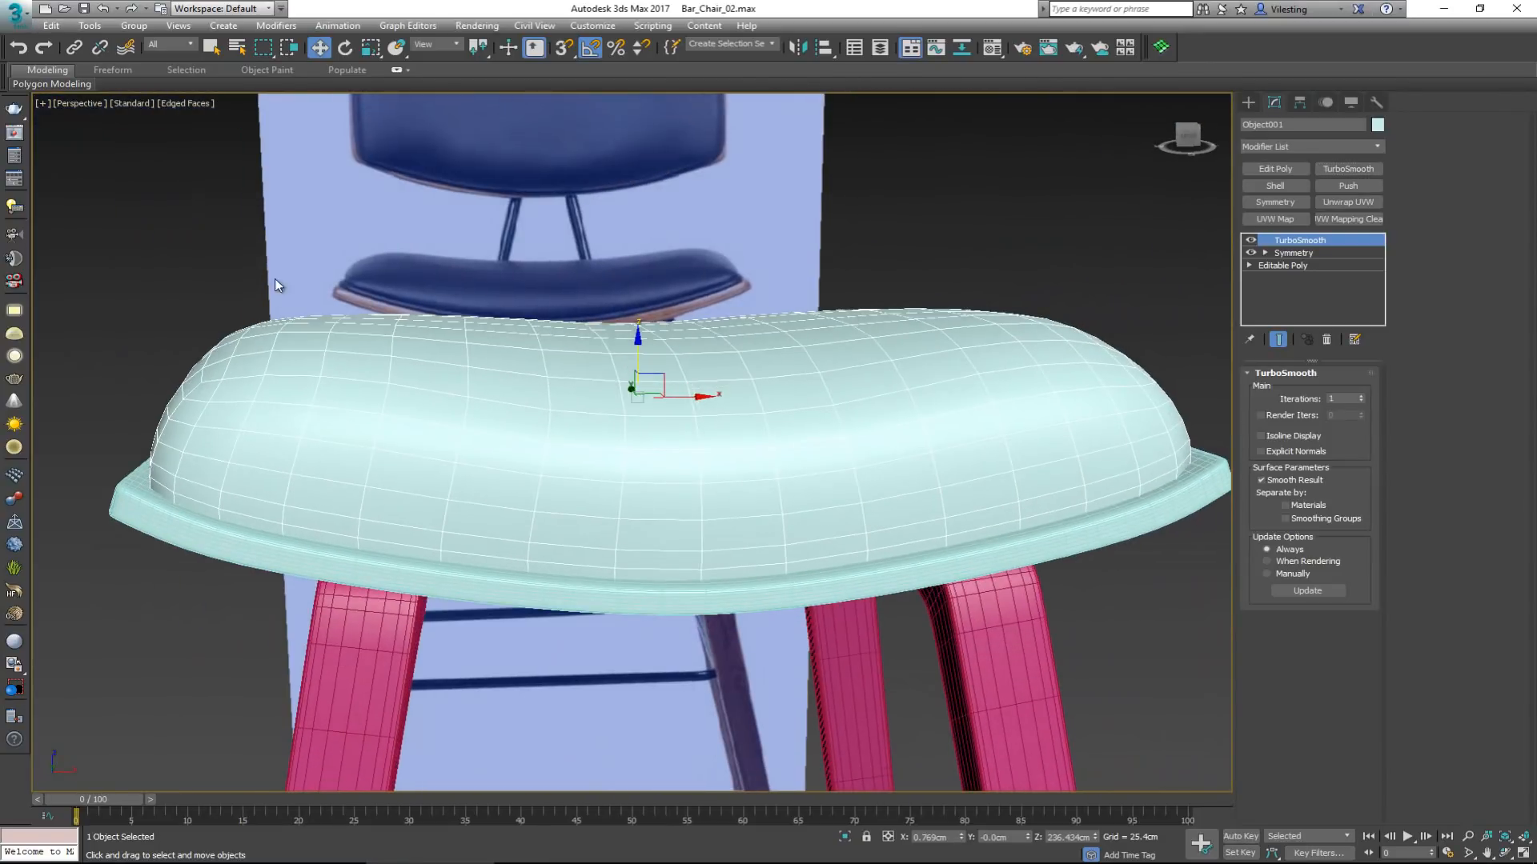
Turn off TurboSmooth's display and add an Edit Poly modifier between Symmetry and TurboSmooth.
left_click(1295, 253)
left_click(1251, 240)
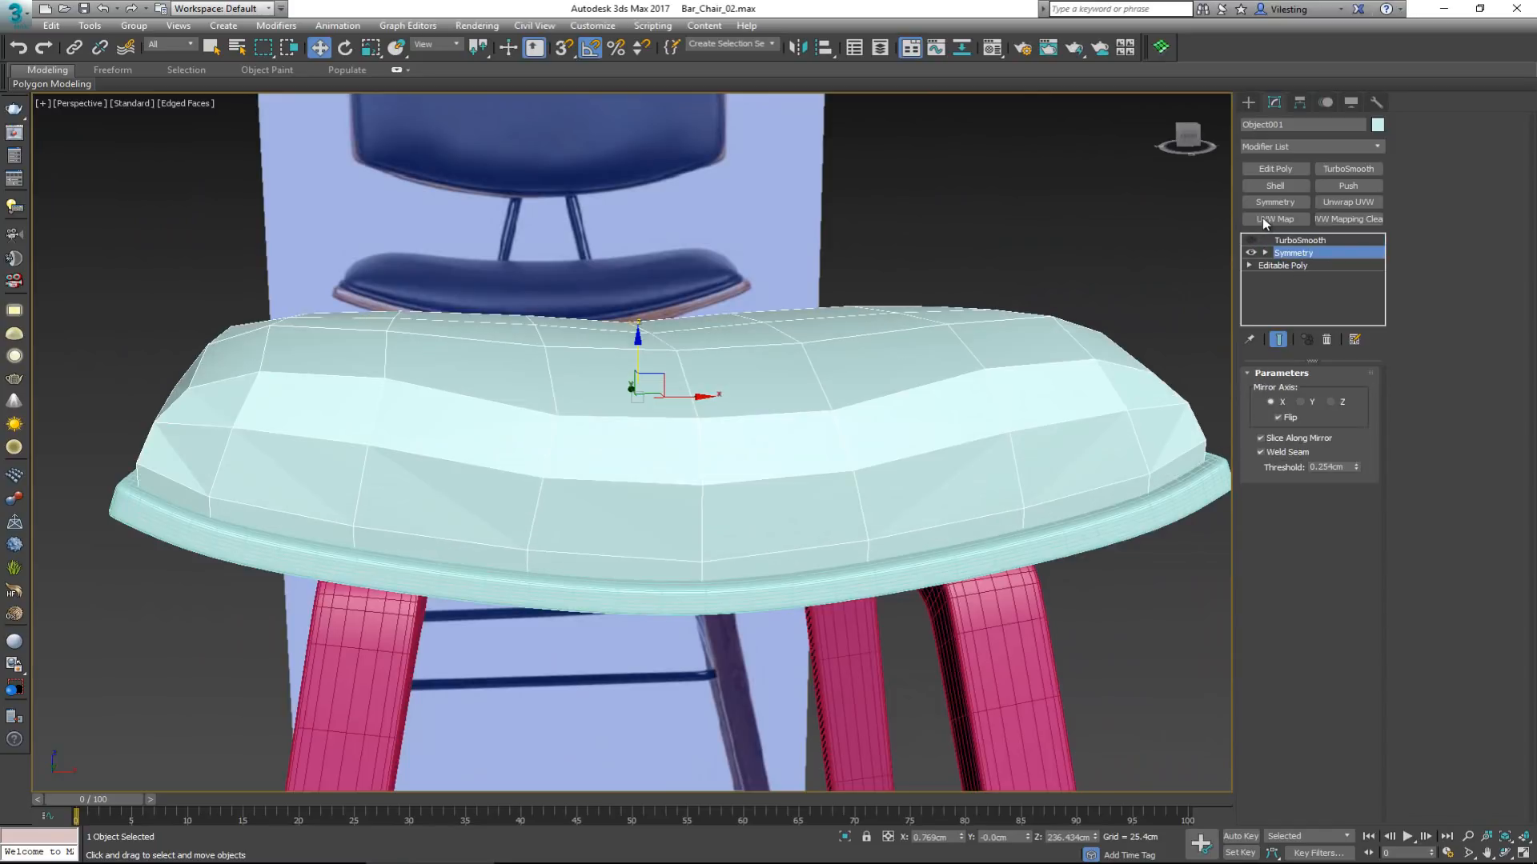
left_click(1275, 169)
middle_click_drag(180, 517, 453, 355, "alt")
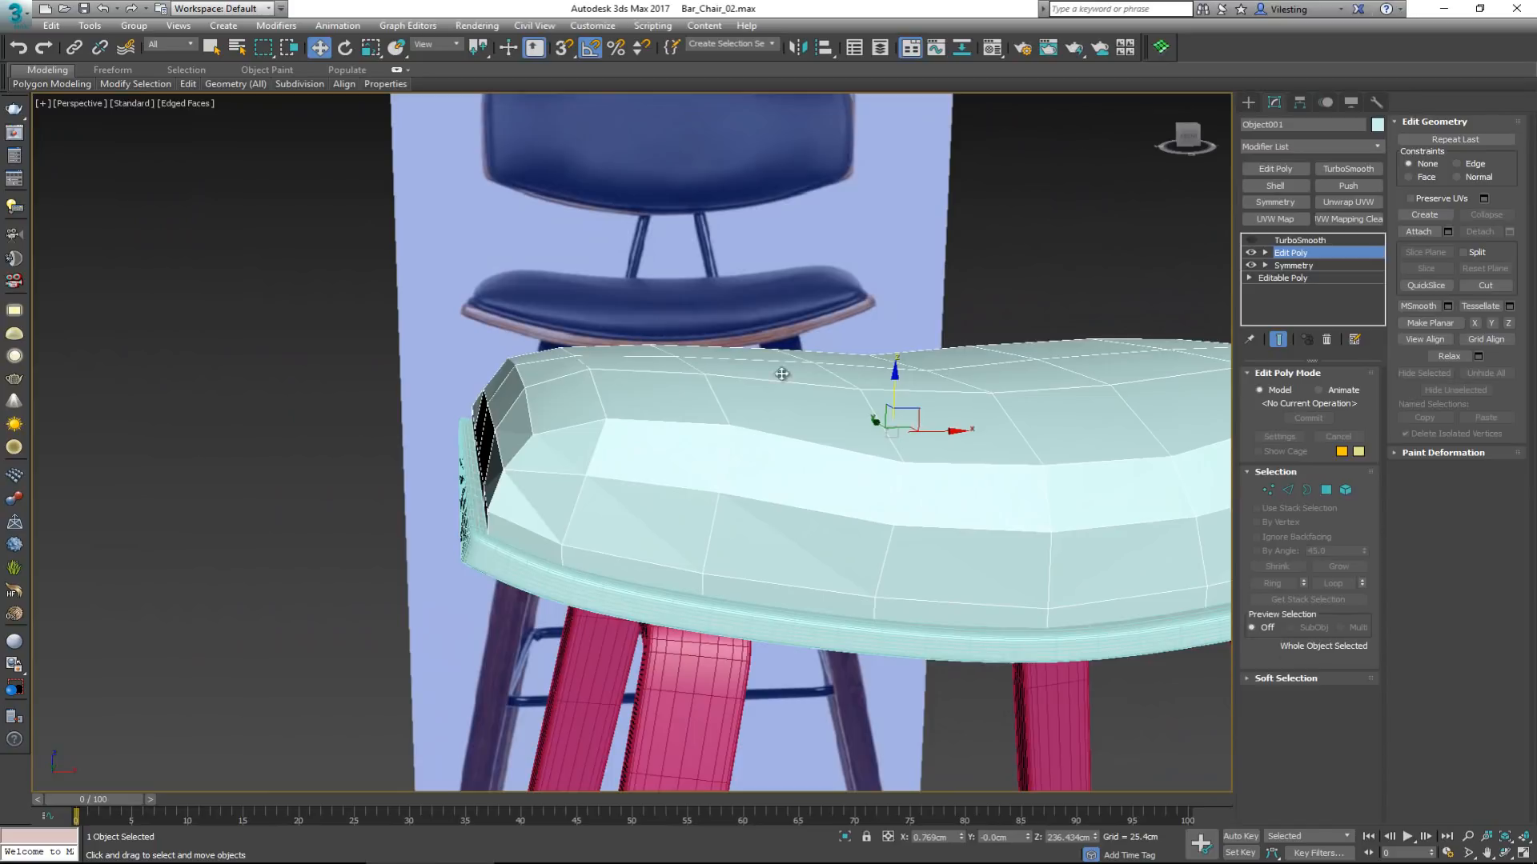
Insert an edge loop around the whole cushion just above its bottom edge, close to the wooden seat.
scroll(497, 535, "up", 2)
key("2")
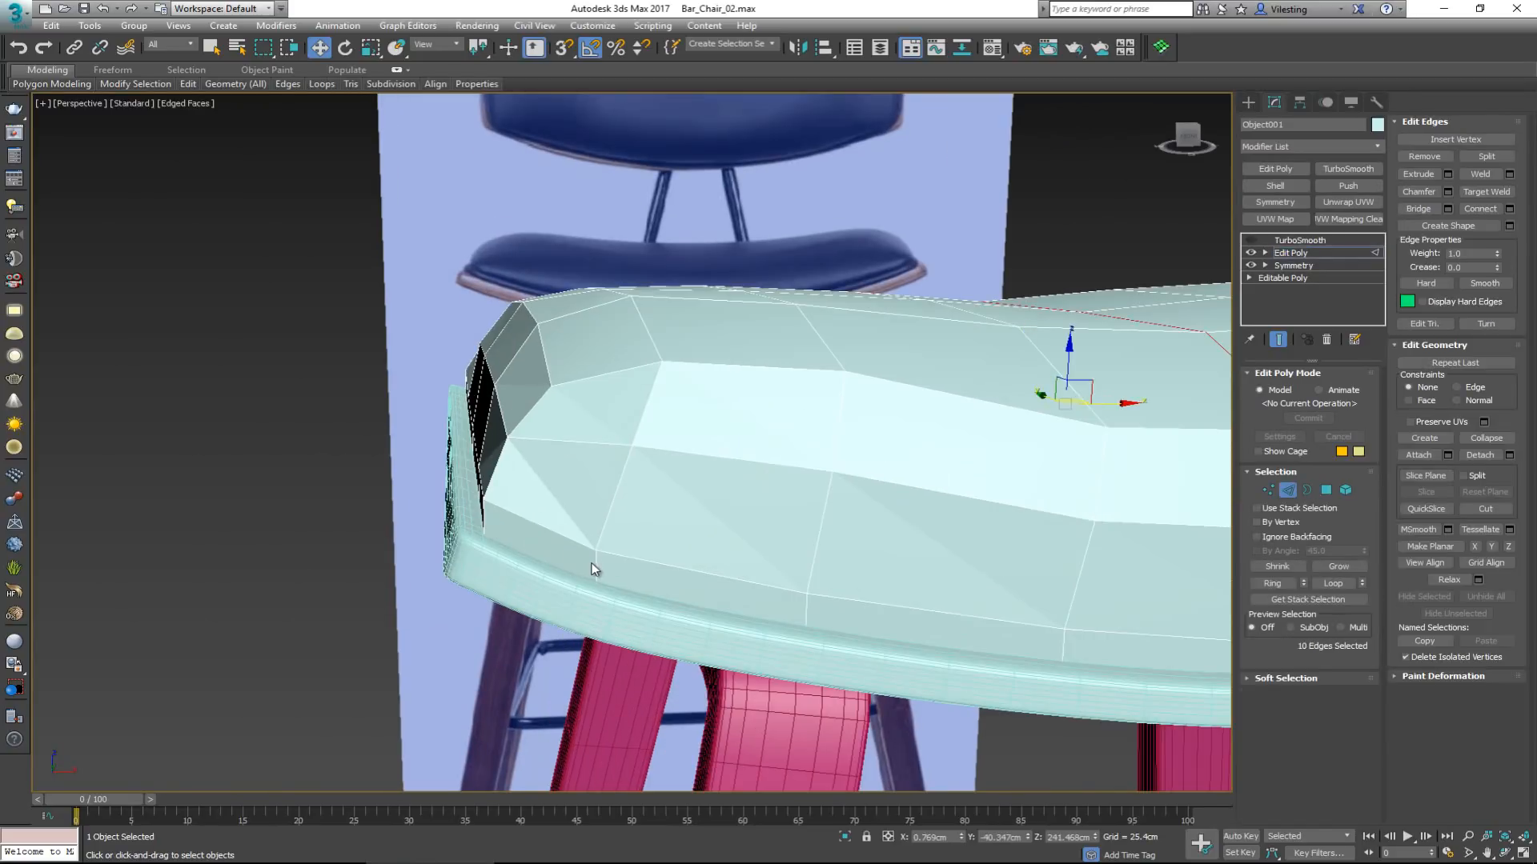
key("alt+1")
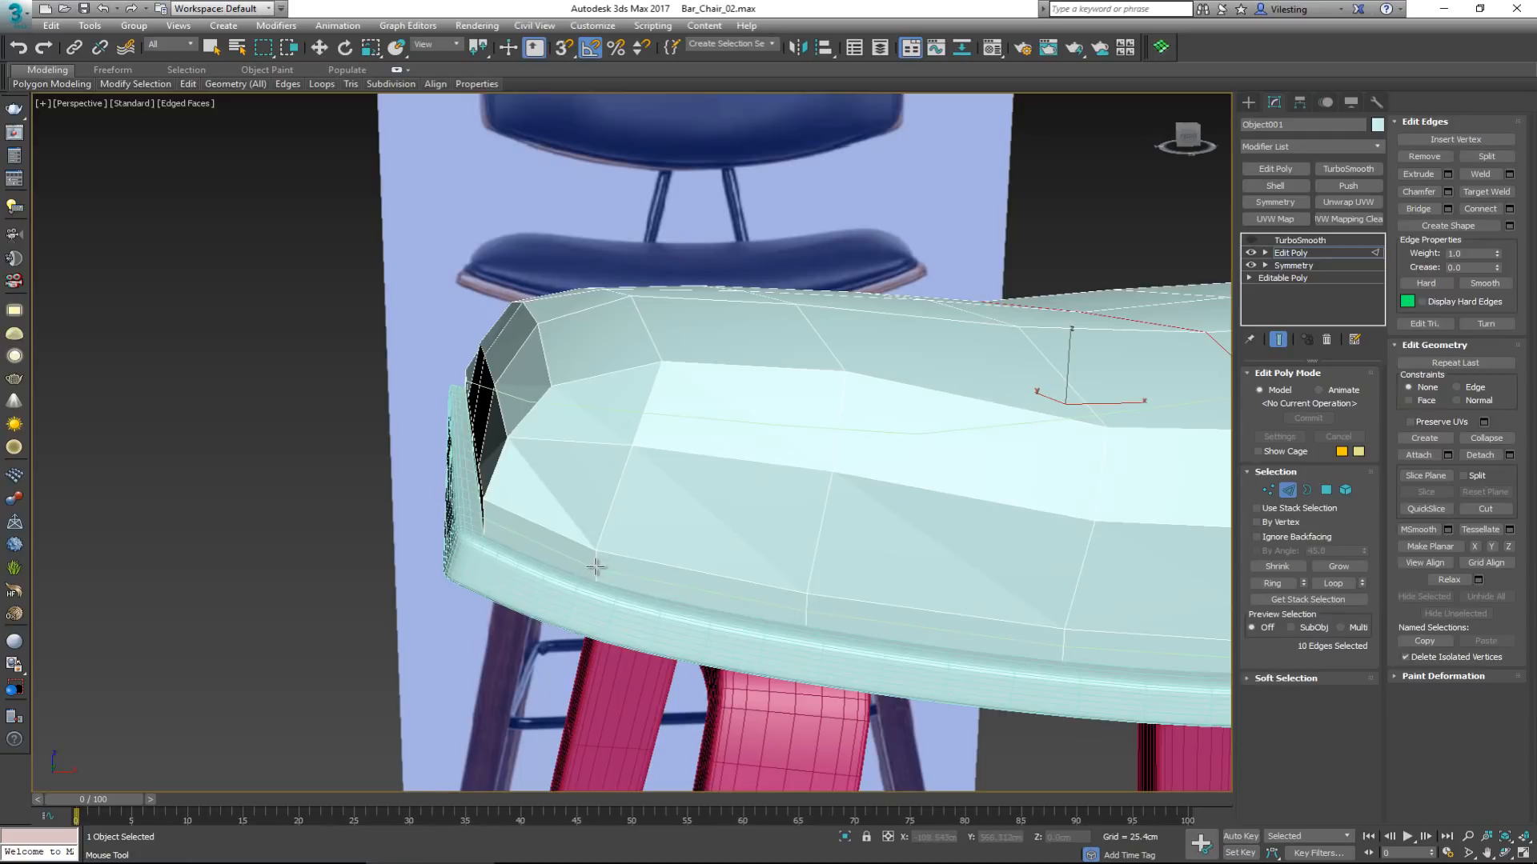
left_click(595, 568)
right_click(629, 596)
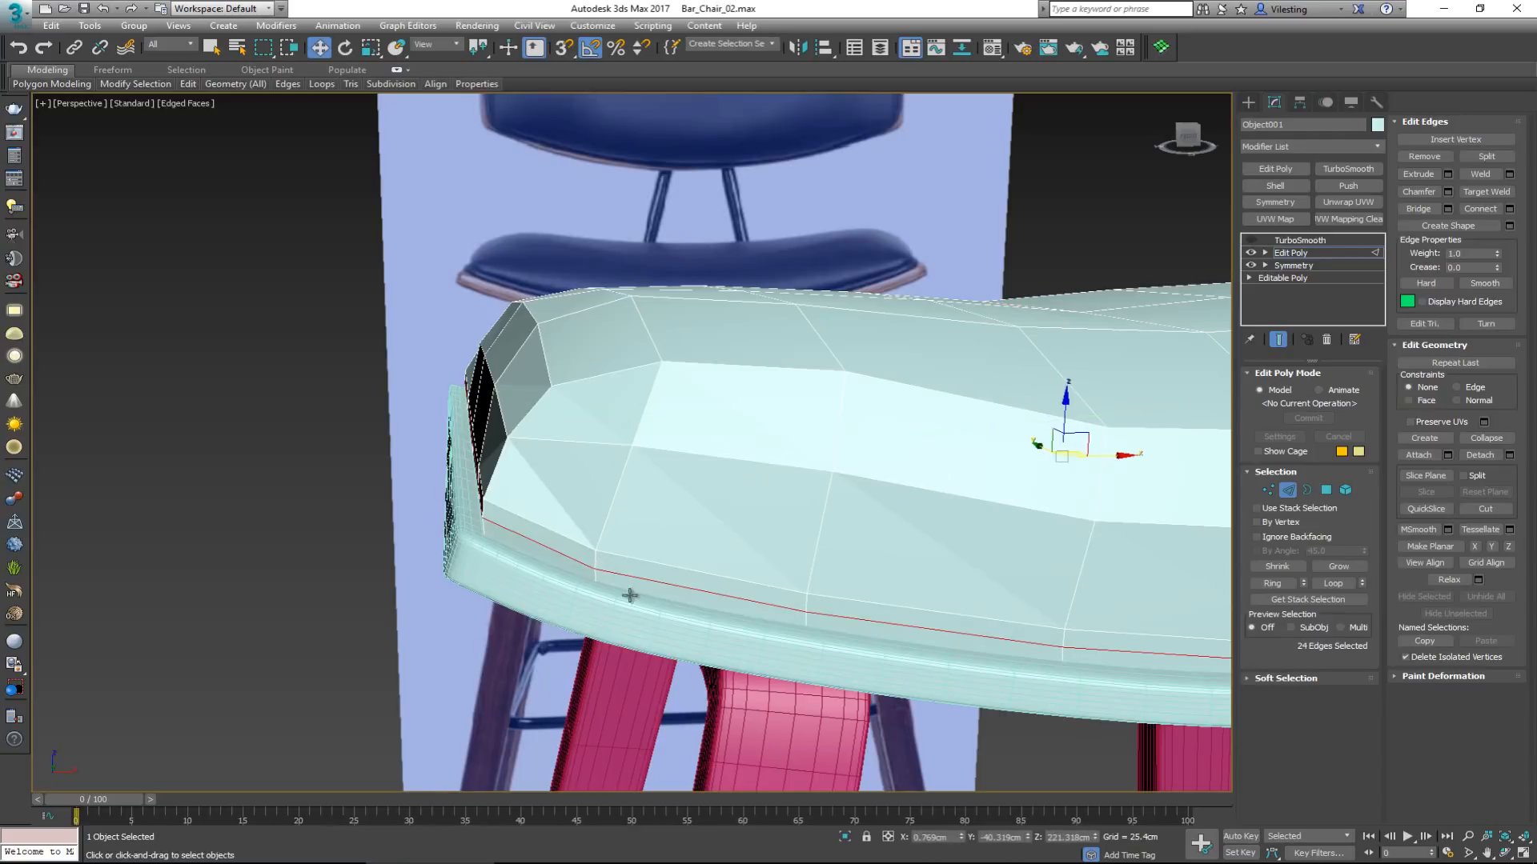
Scale the new bottom edge loop outward into a protruding rim and turn TurboSmooth's display back on.
key("r")
middle_click_drag(1059, 488, 791, 463)
scroll(791, 464, "down", 2)
scroll(802, 472, "up", 1)
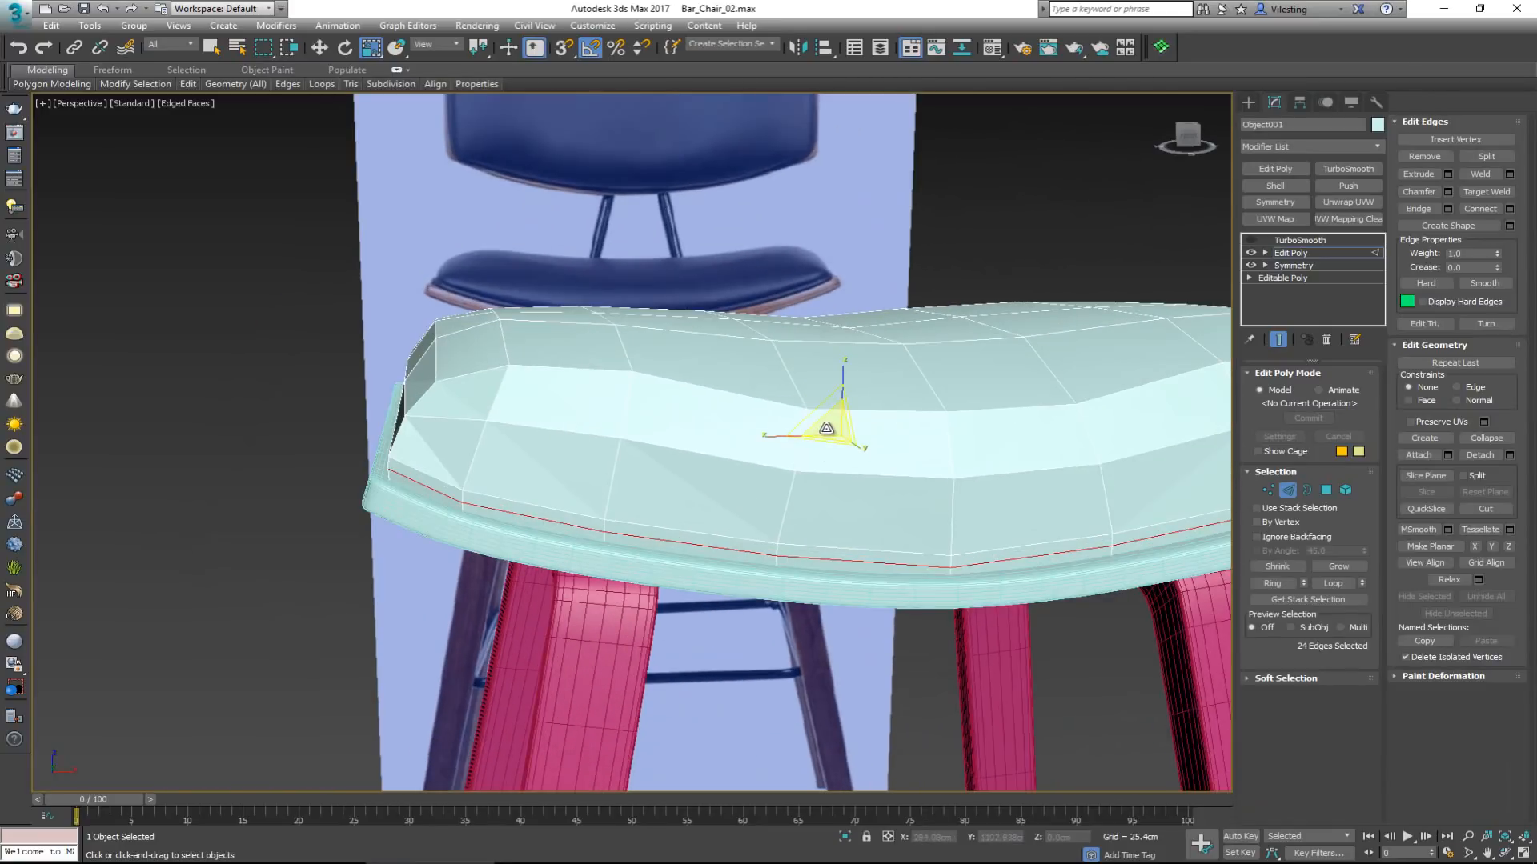
left_click_drag(828, 429, 826, 424)
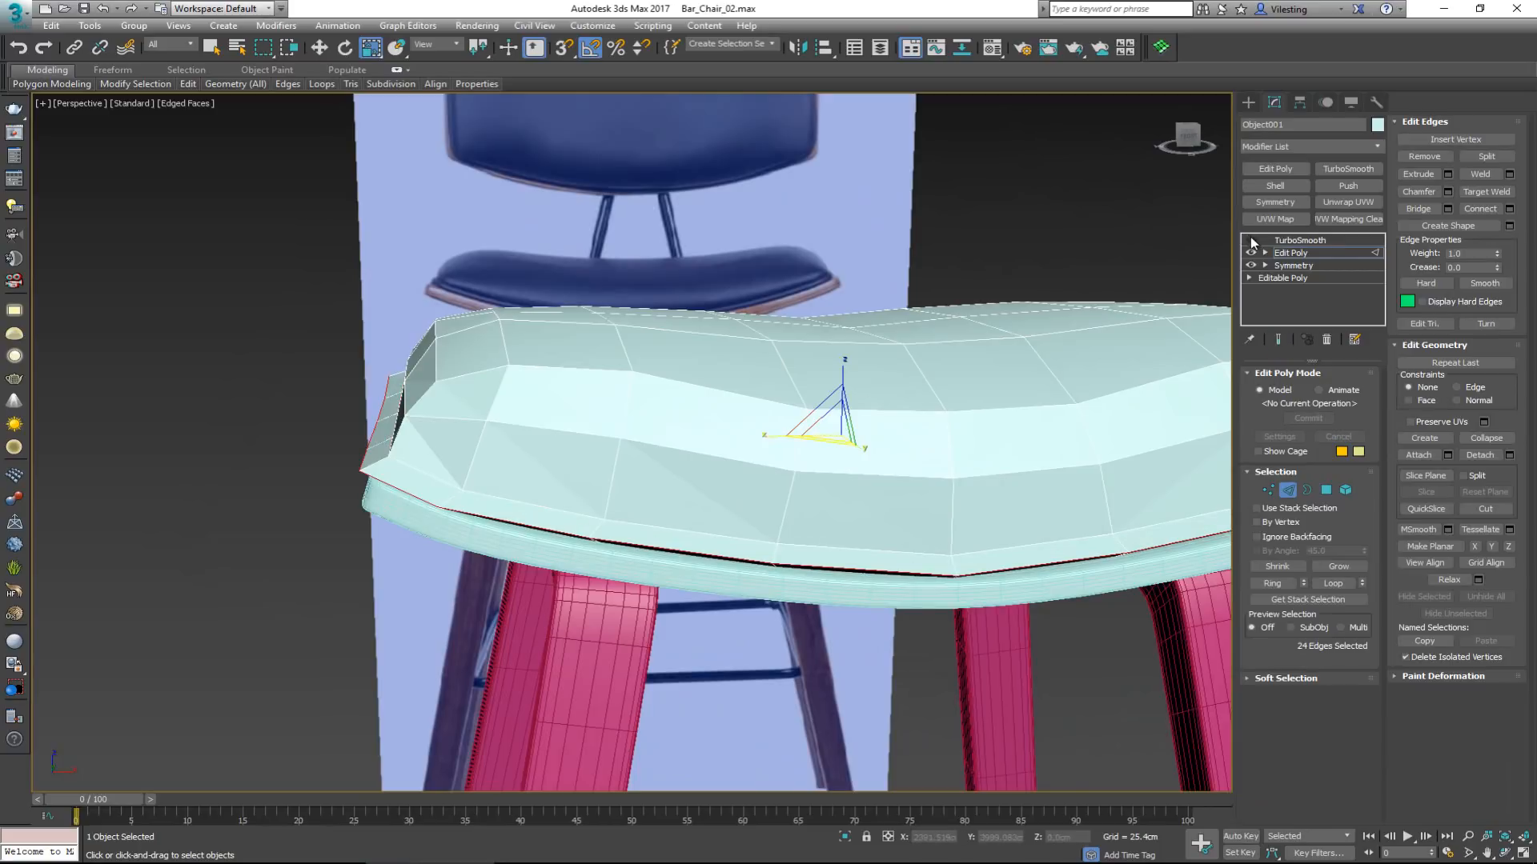
left_click(1252, 241)
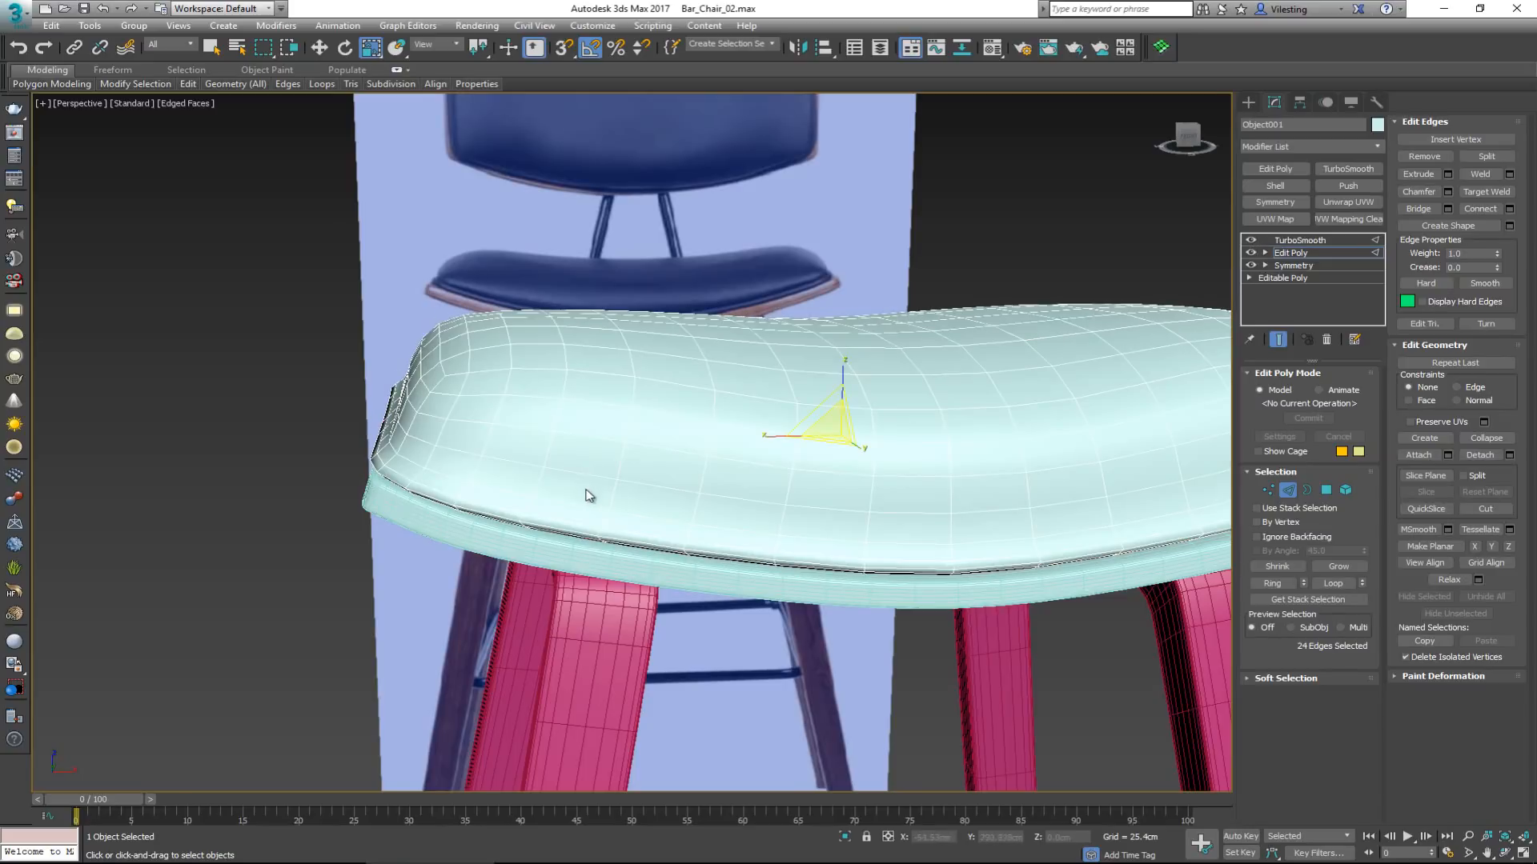
middle_click_drag(602, 492, 635, 501, "alt")
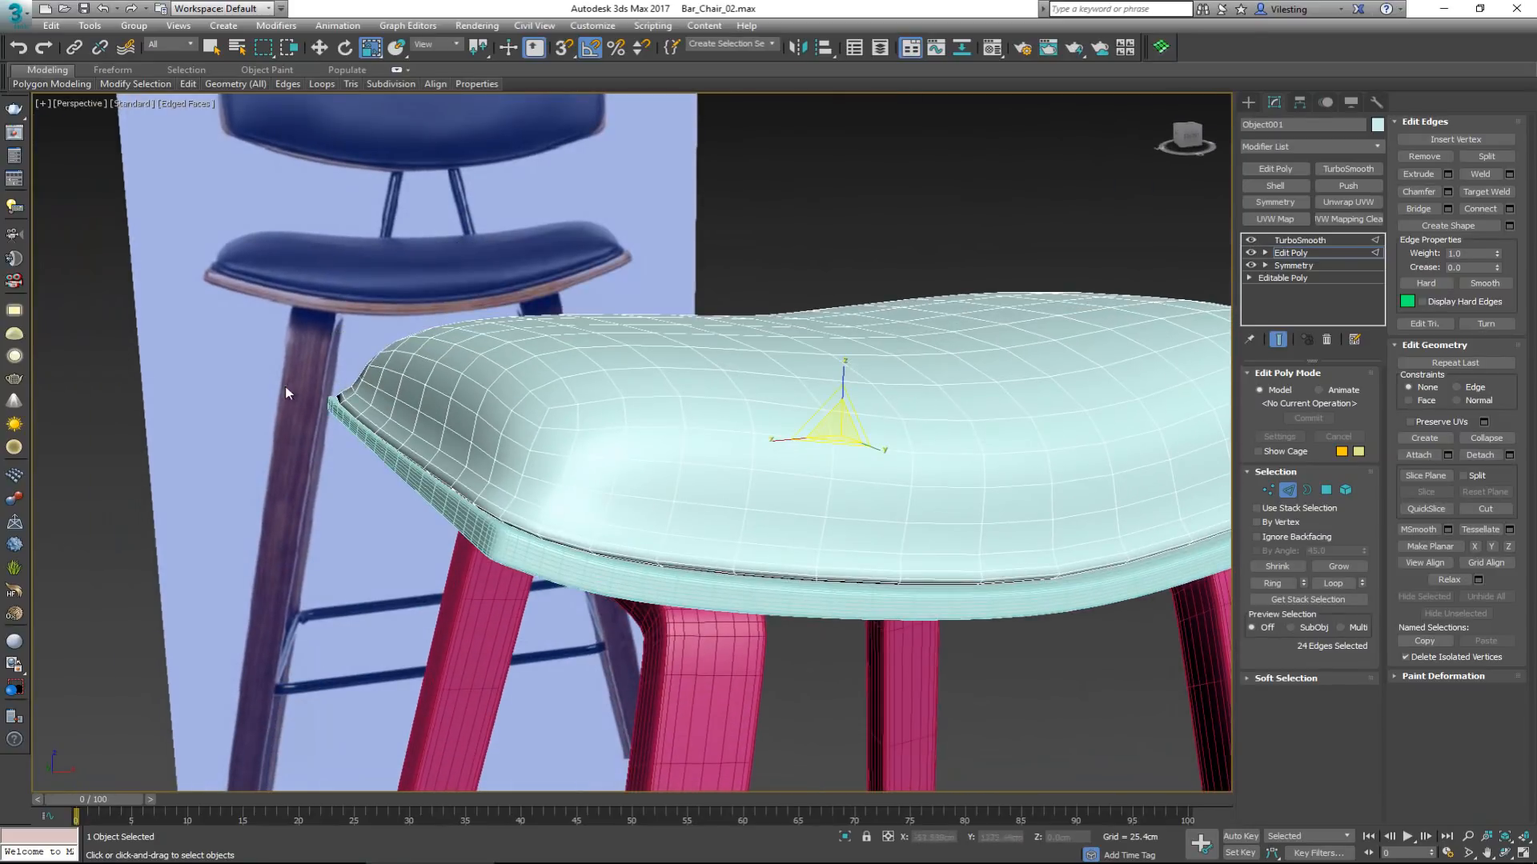
Insert another edge loop on the rim beside the cushion's side wall and move it slightly down.
key("ctrl+e")
scroll(525, 513, "up", 1)
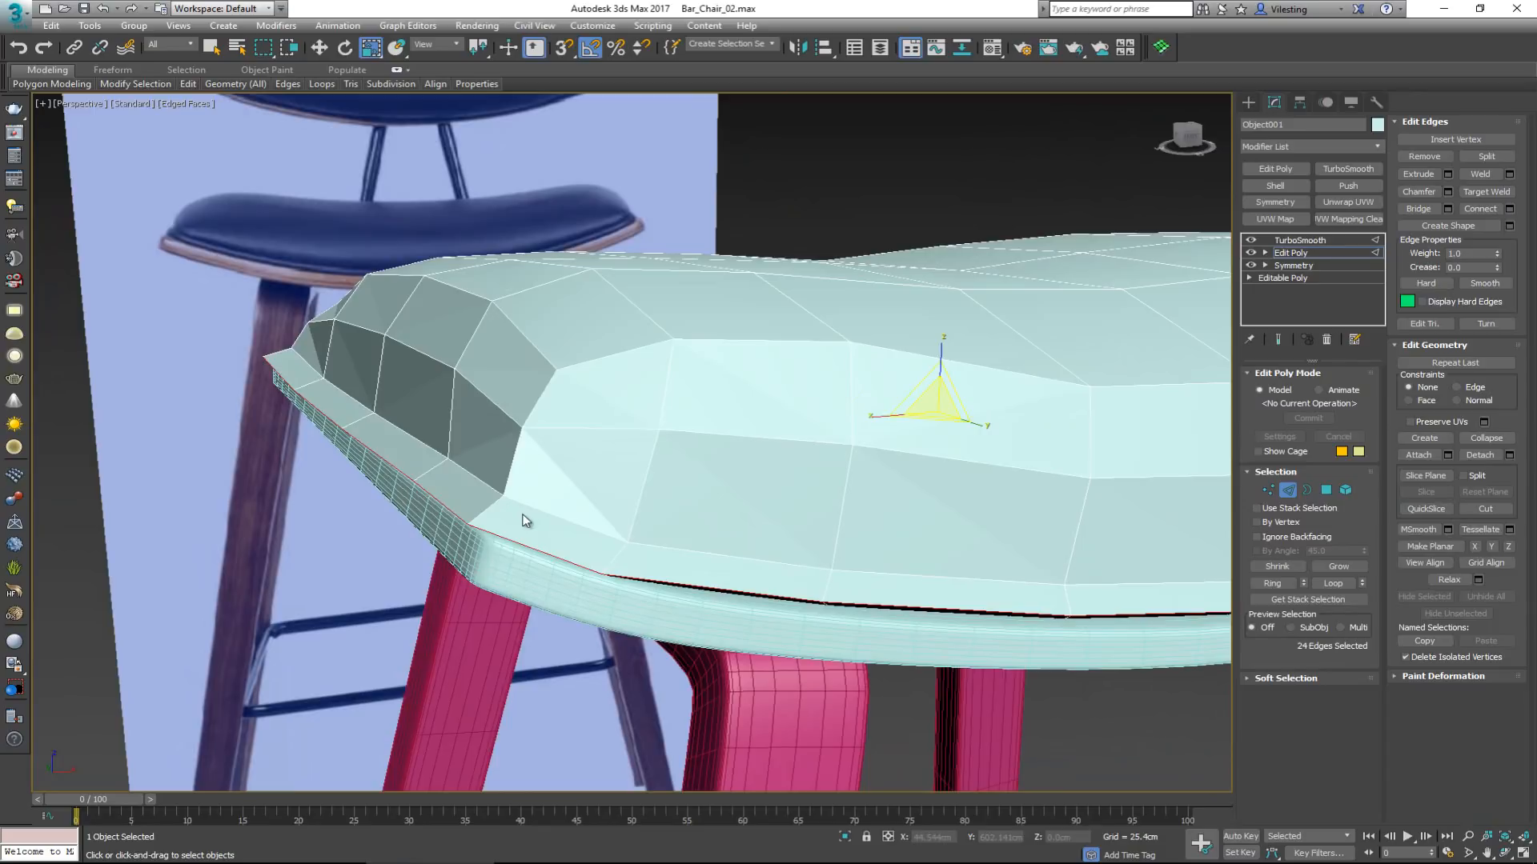
key("q")
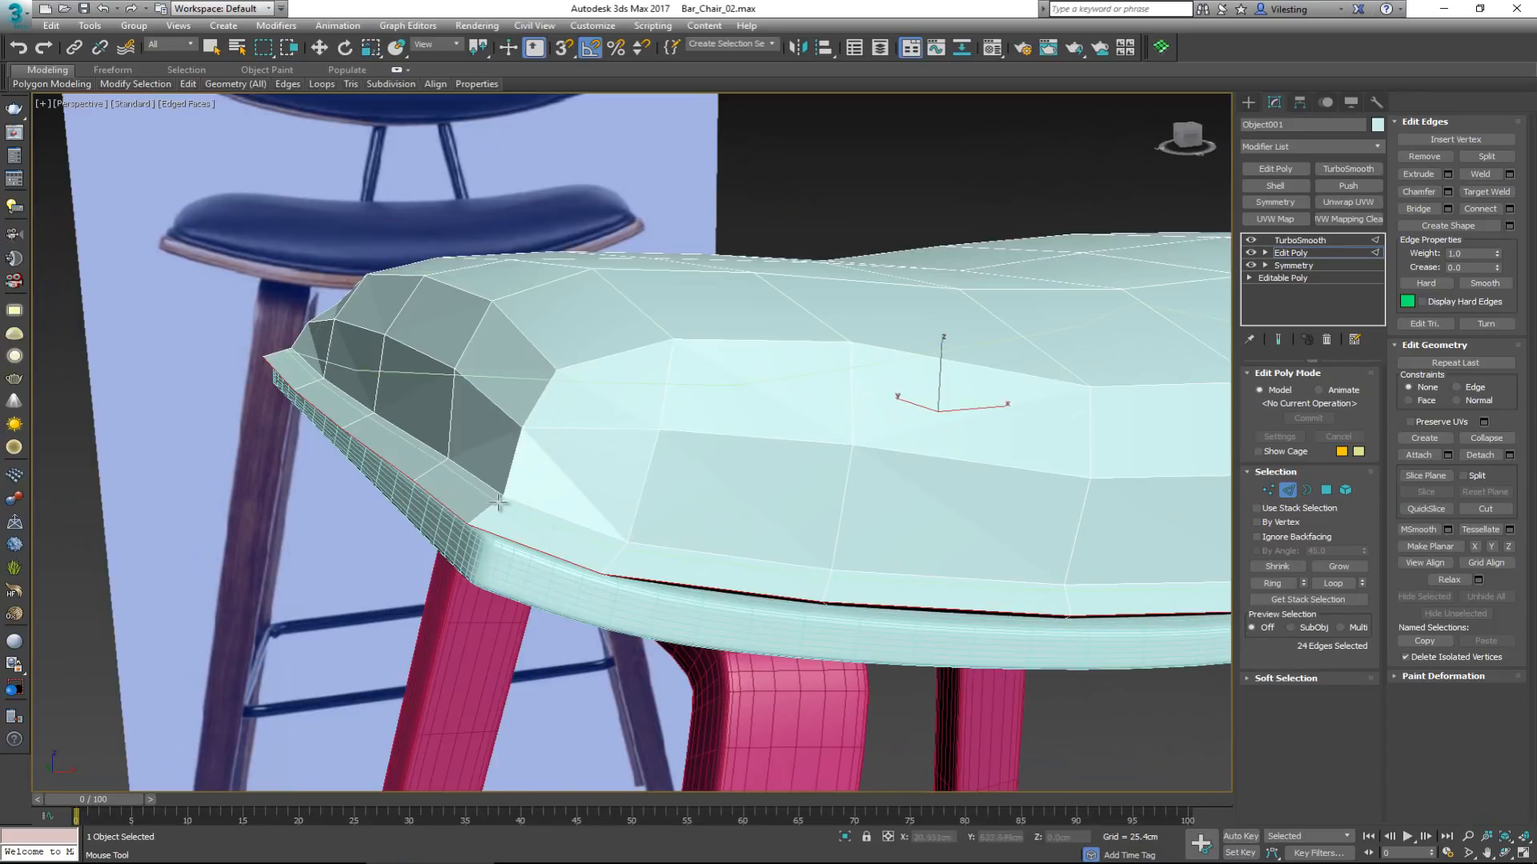
double_click(559, 516)
key("w")
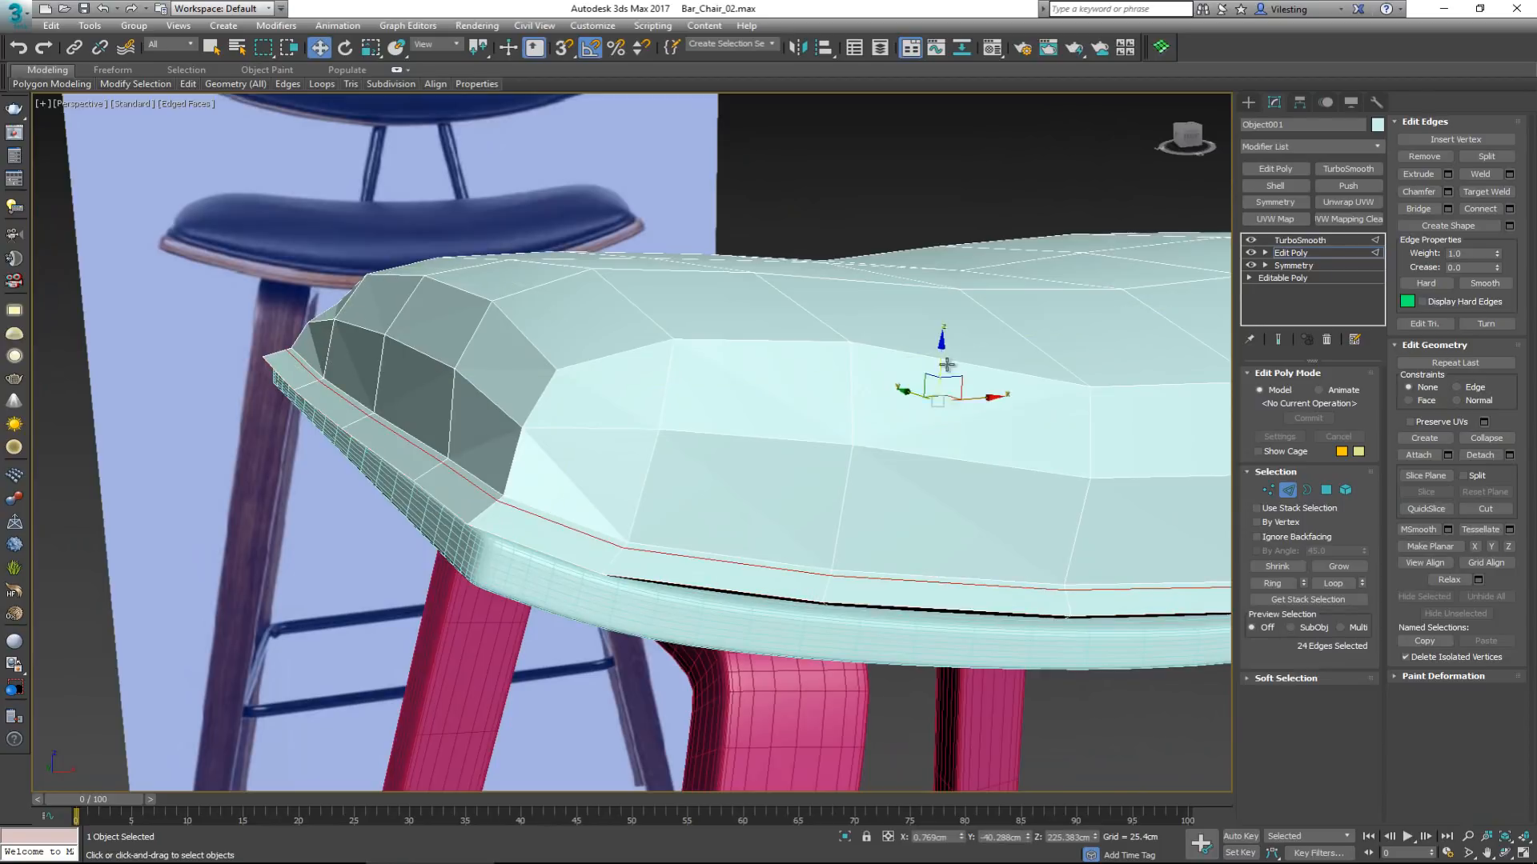
left_click_drag(943, 361, 937, 366)
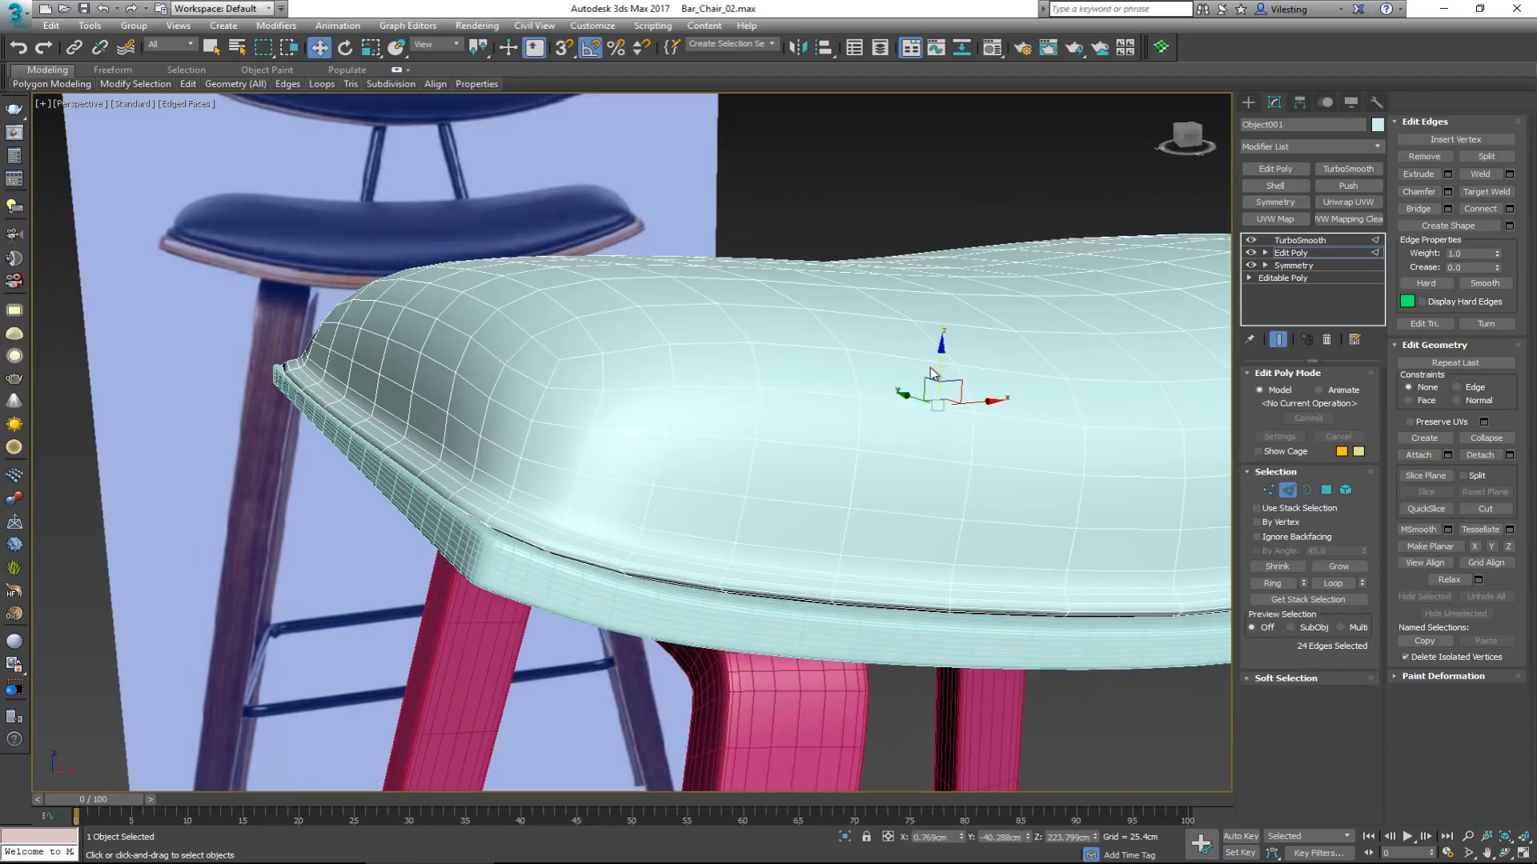
middle_click_drag(535, 452, 307, 341)
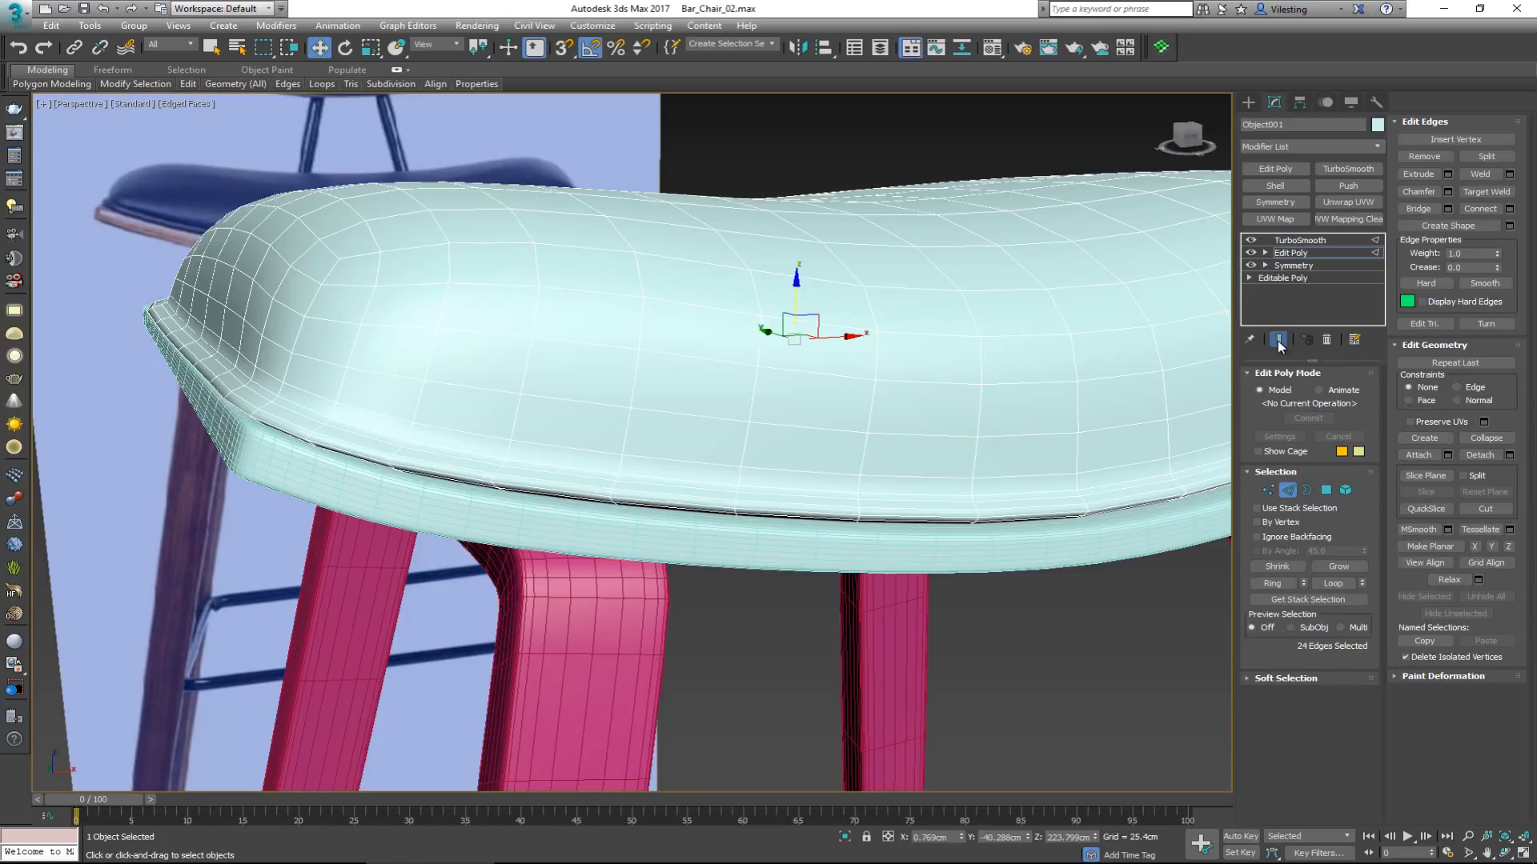
Reselect the rim's outermost edge loop and chamfer it by 5.634 cm with 1 segment, with the smoothed end result shown.
left_click(1278, 341)
middle_click_drag(507, 385, 497, 368, "alt")
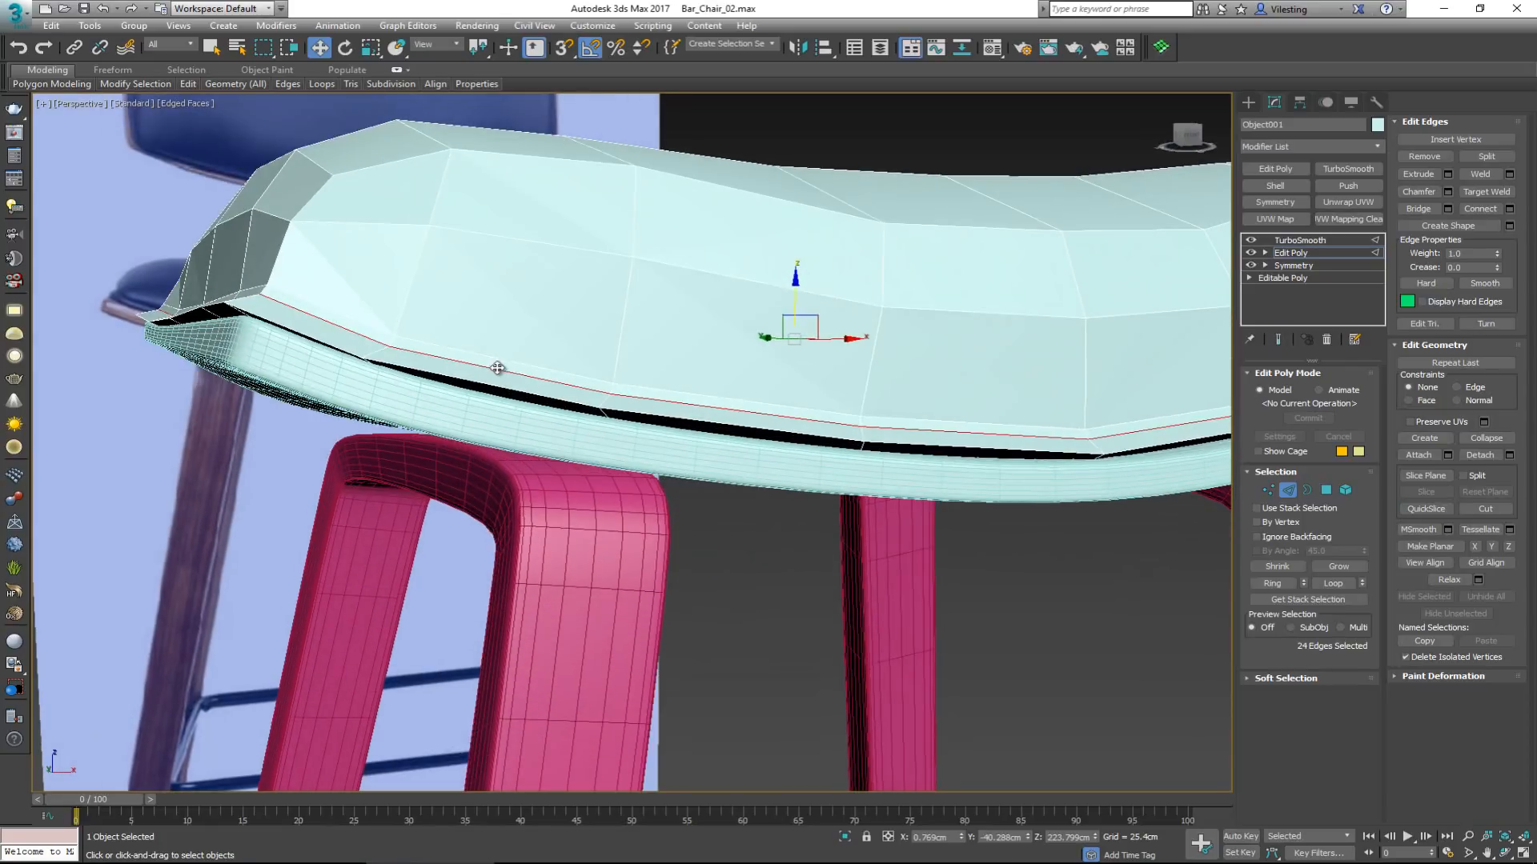
middle_click_drag(264, 334, 233, 350, "alt")
key("2")
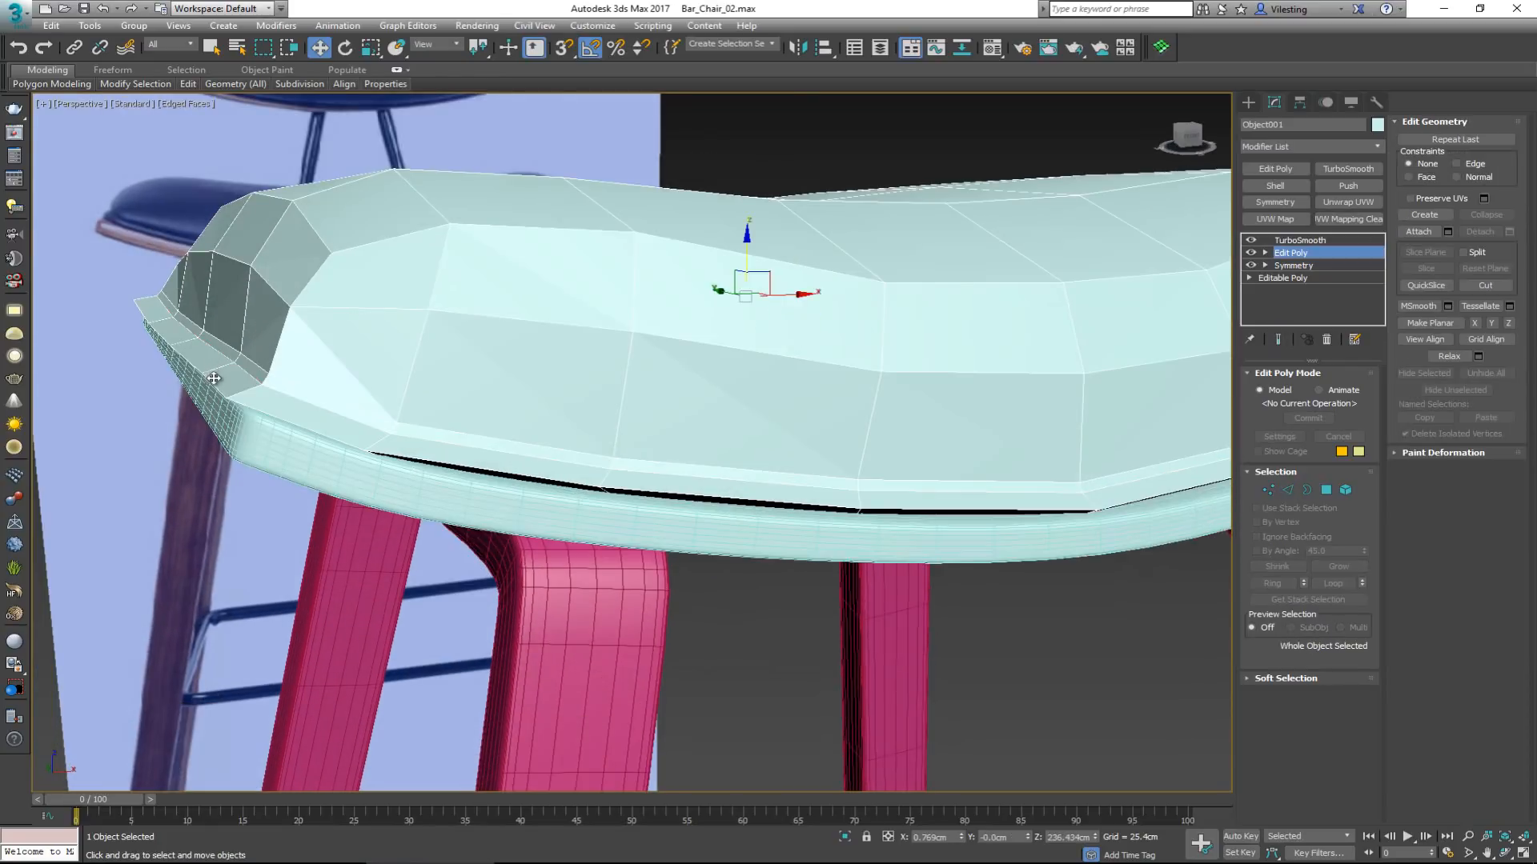
key("2")
middle_click_drag(396, 423, 190, 334, "alt")
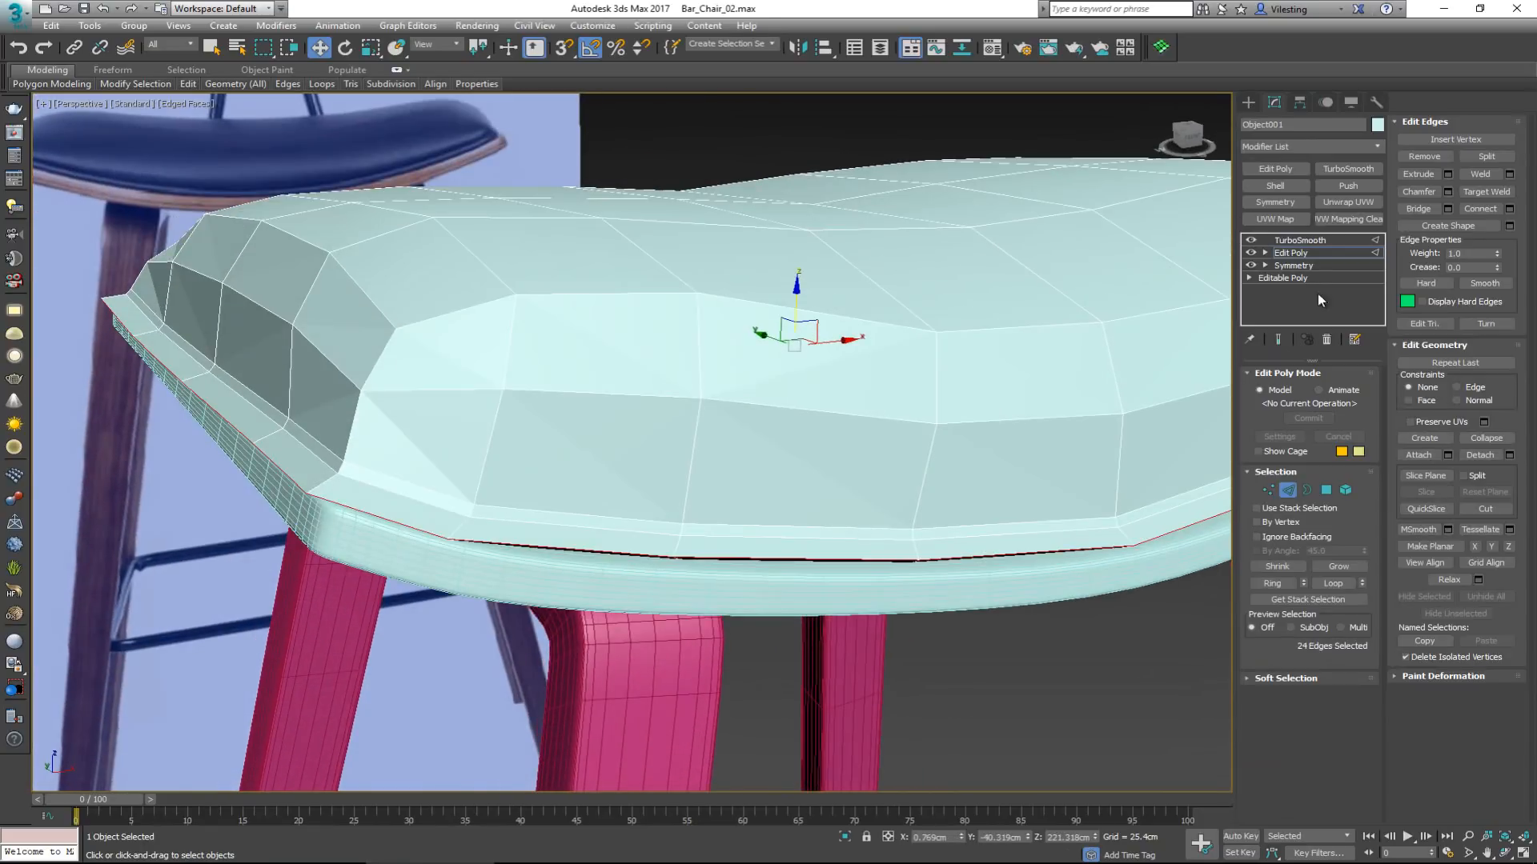
left_click(1448, 191)
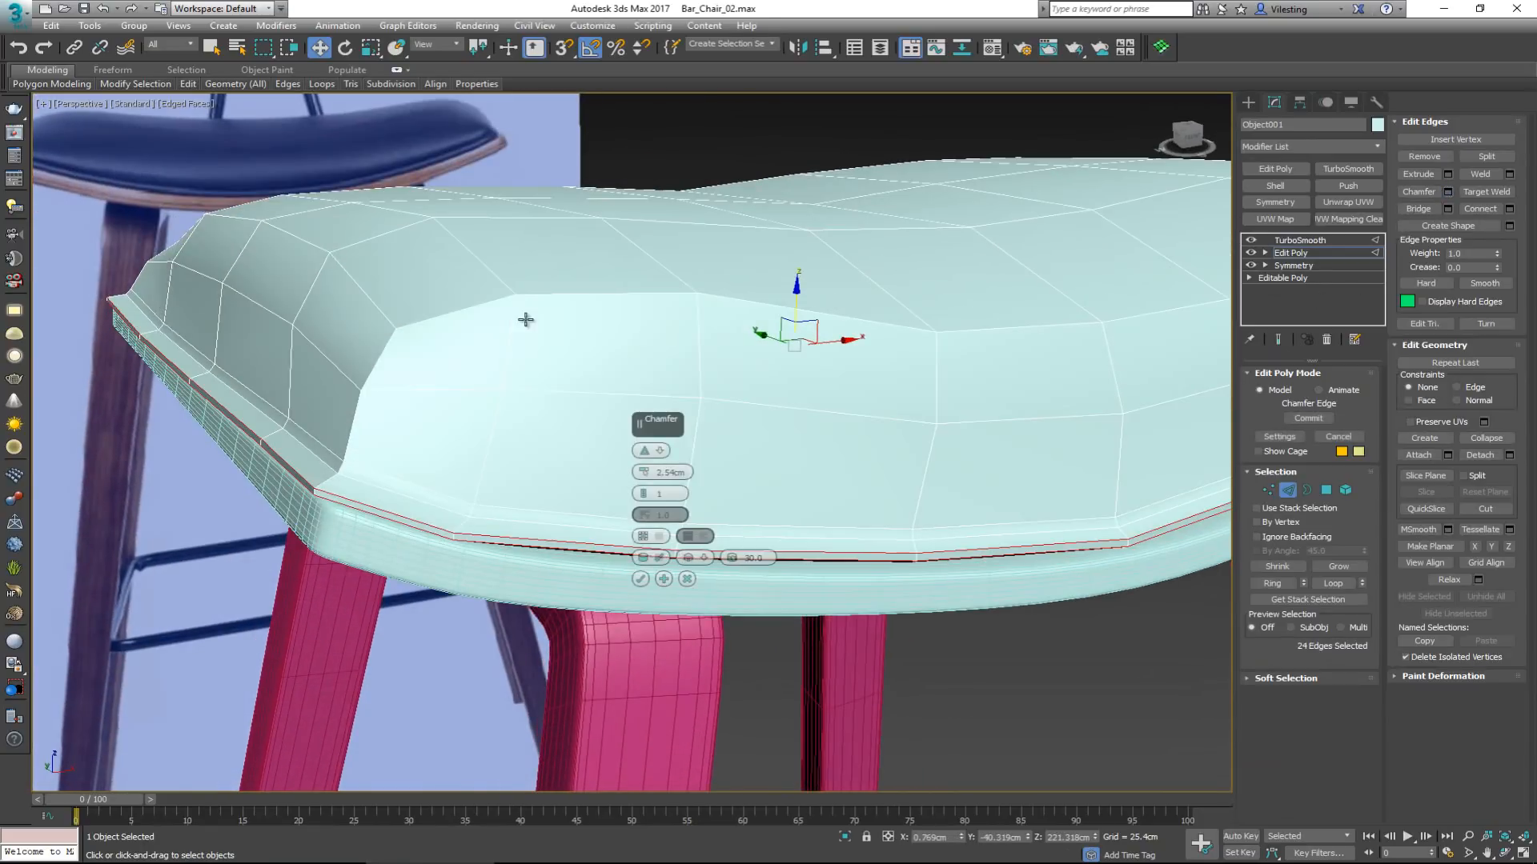
mouse_move(645, 476)
left_mouse_down()
mouse_move(644, 463)
mouse_move(650, 495)
left_mouse_up()
left_click(645, 497)
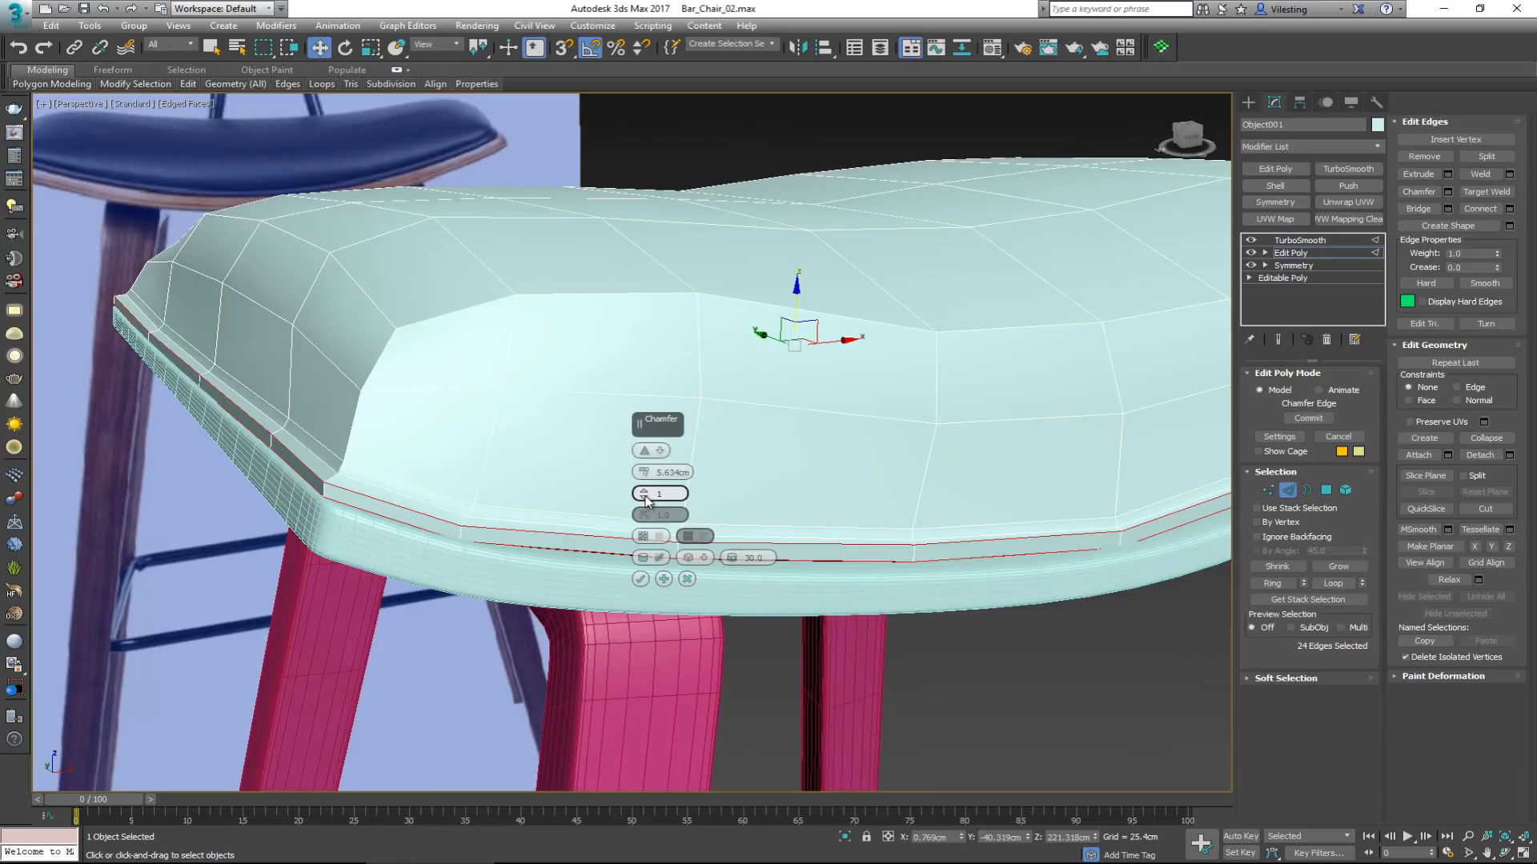
key("shift+e")
mouse_move(644, 489)
left_mouse_down()
mouse_move(644, 464)
mouse_move(644, 477)
left_mouse_up()
left_click(645, 496)
left_click(644, 580)
middle_click_drag(693, 469, 616, 492)
scroll(616, 492, "down", 2)
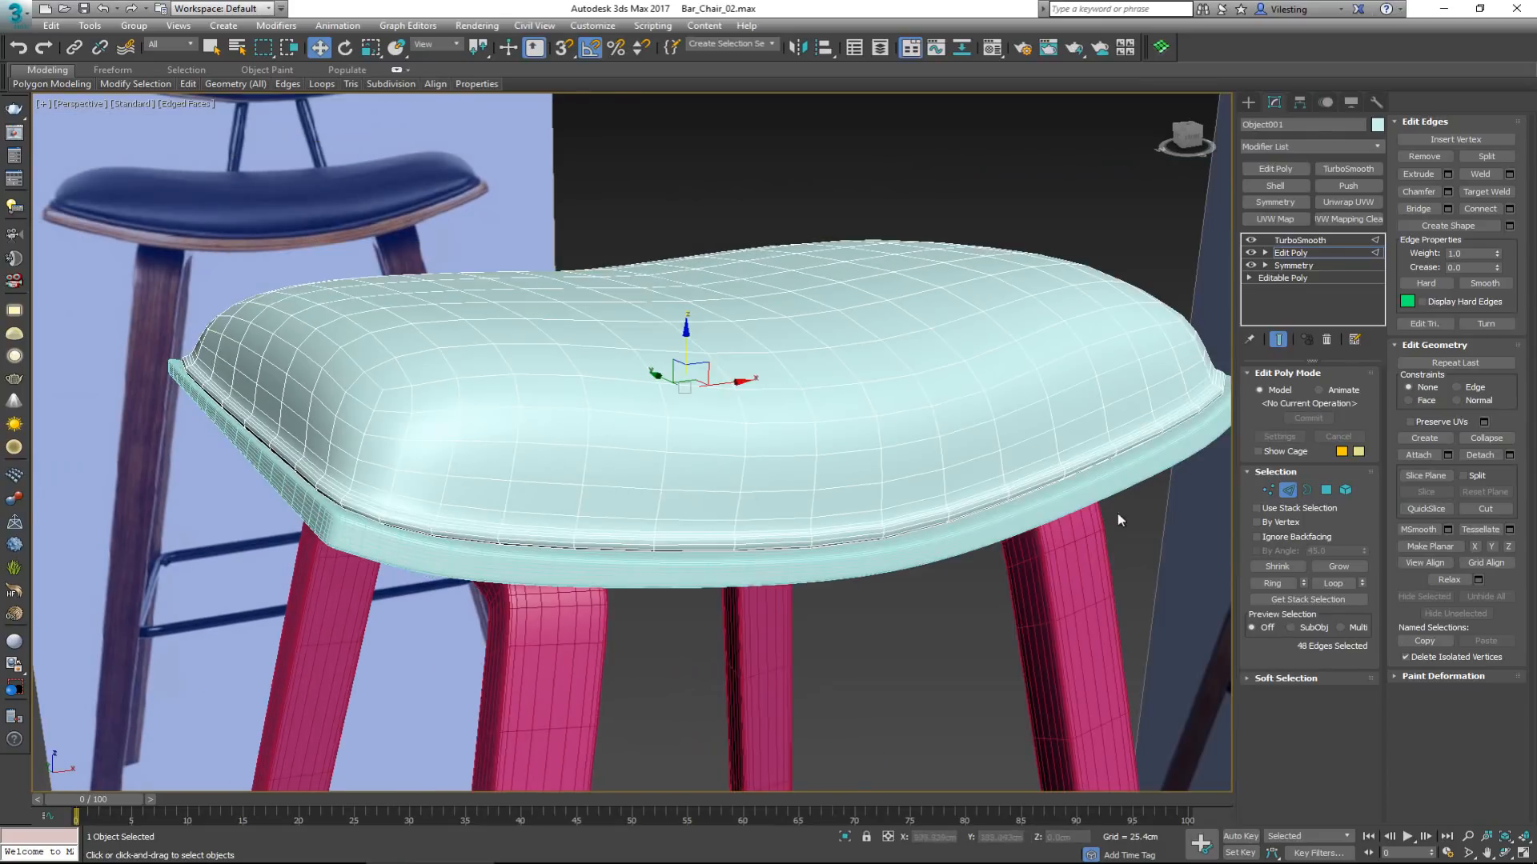
Leave edge editing, deselect the cushion and inspect the smoothed seat in plain shading without edges.
left_click(1289, 491)
left_click(1066, 167)
key("F4")
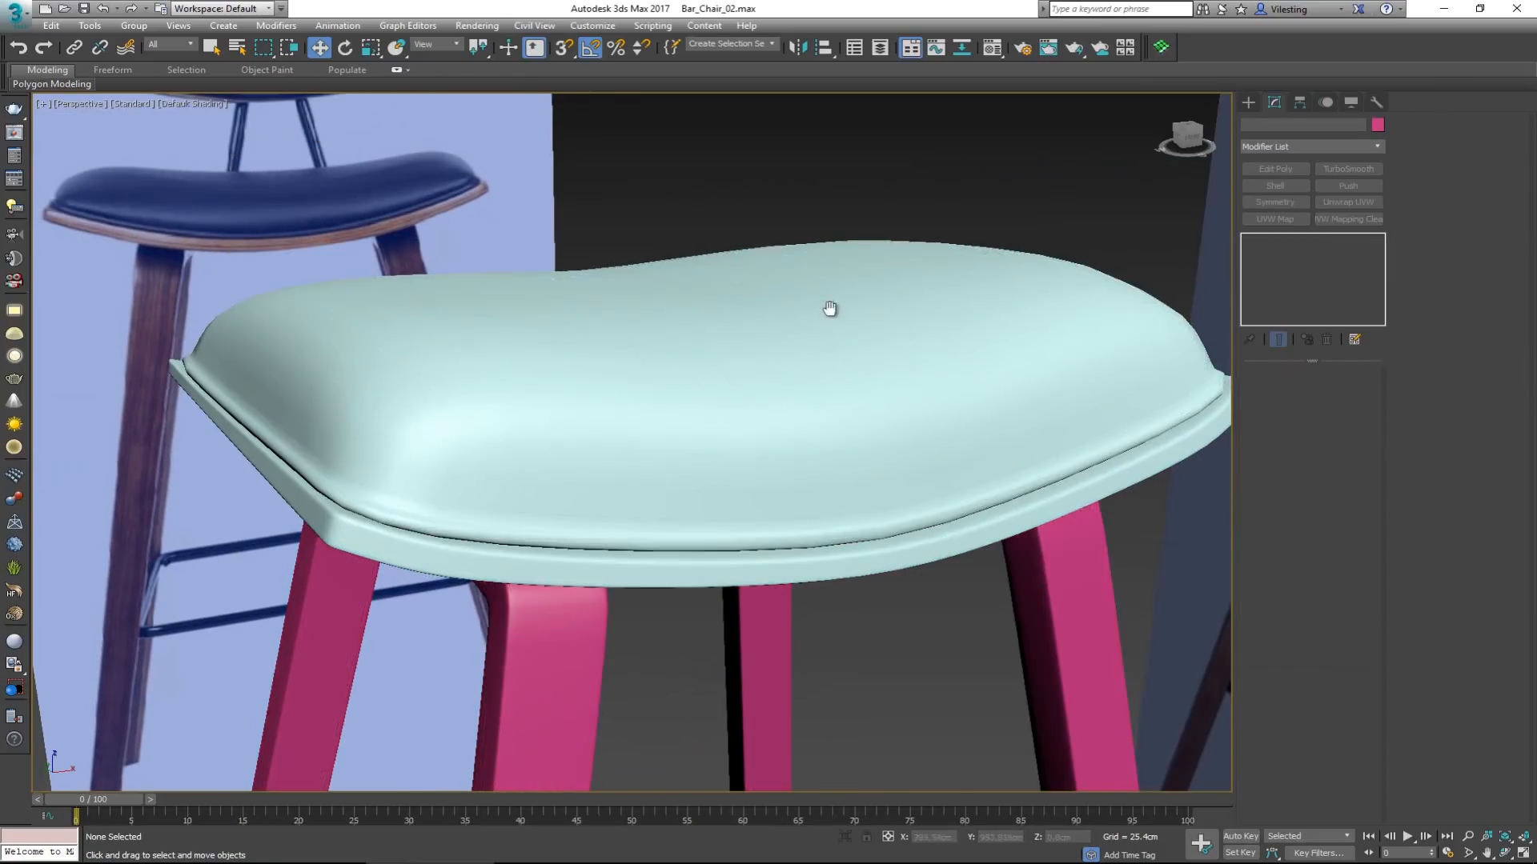
scroll(829, 306, "down", 5)
middle_click_drag(830, 305, 736, 421)
scroll(736, 422, "up", 3)
Reselect the cushion and return to its Edit Poly level with the smoothed end result hidden and edged faces shown.
left_click(731, 422)
left_click(1322, 252)
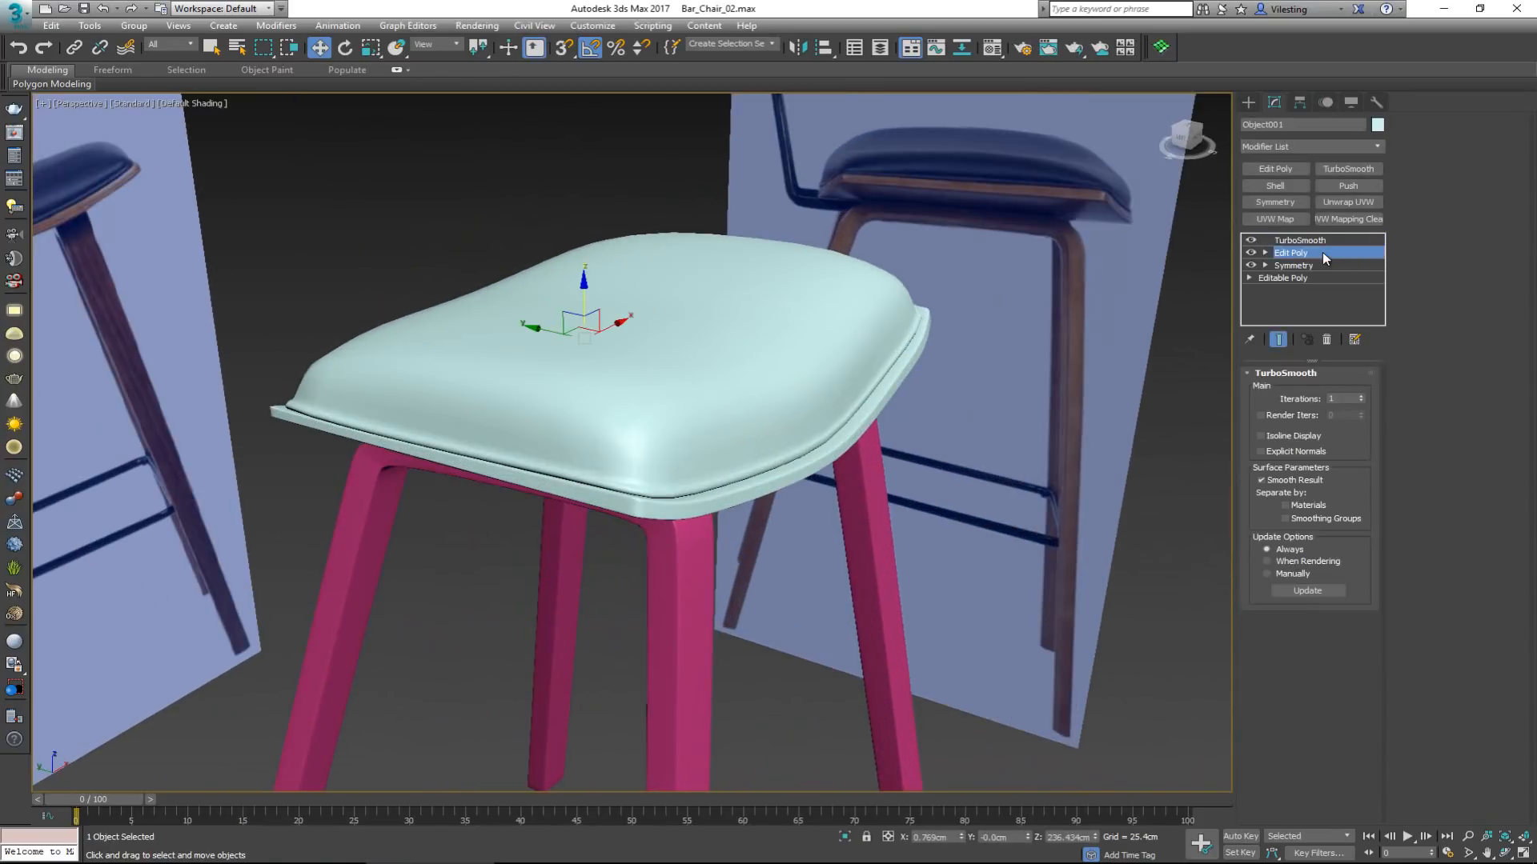
left_click(1278, 339)
key("F4")
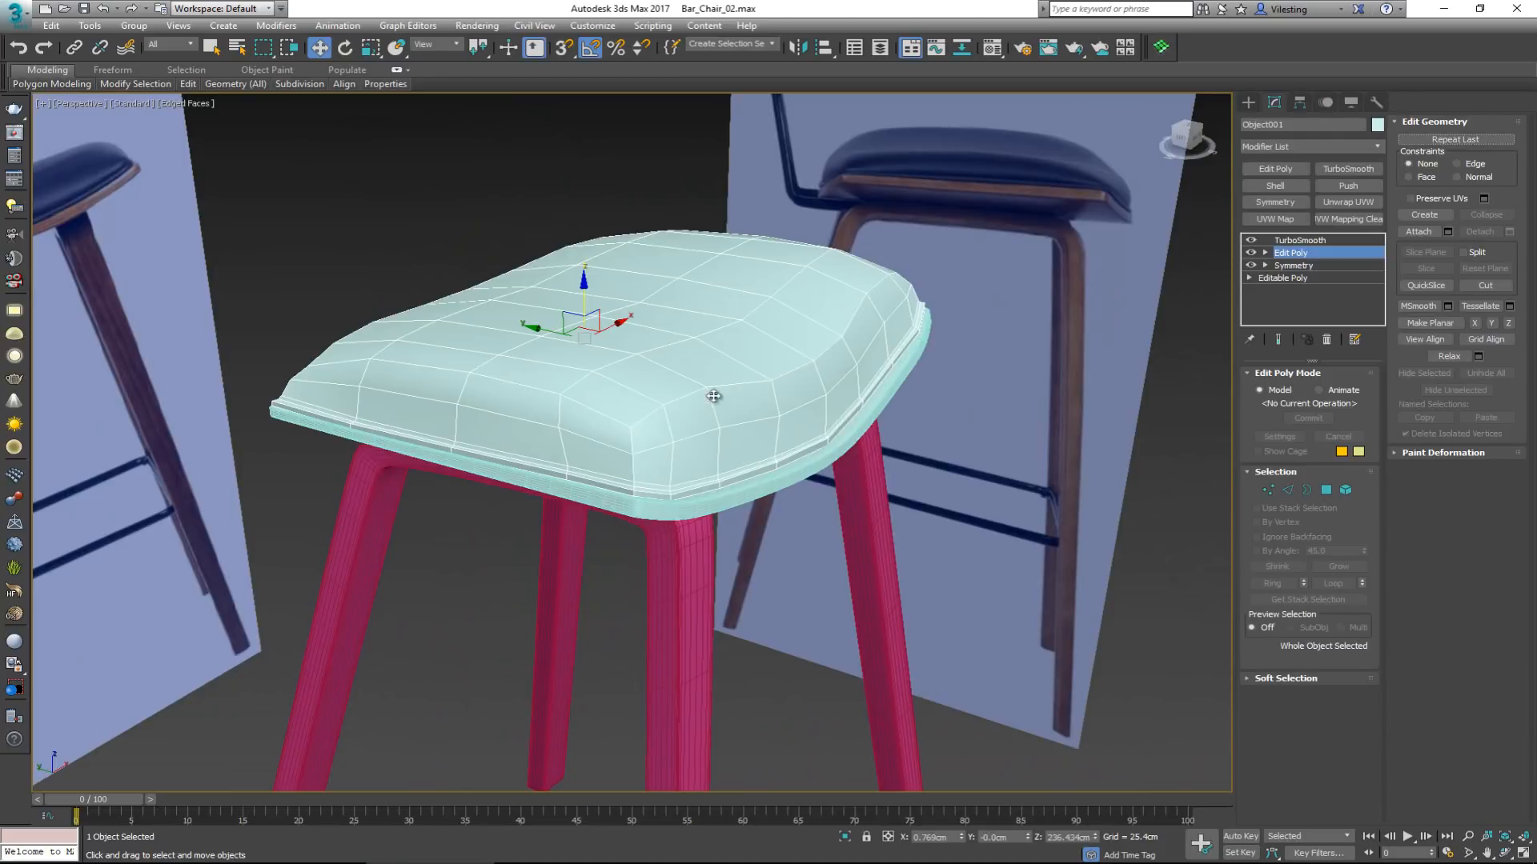
Select the vertex at the cushion's front top corner, move it slightly outward, and leave vertex editing.
middle_click_drag(654, 424, 614, 531, "alt")
key("1")
left_click(569, 542)
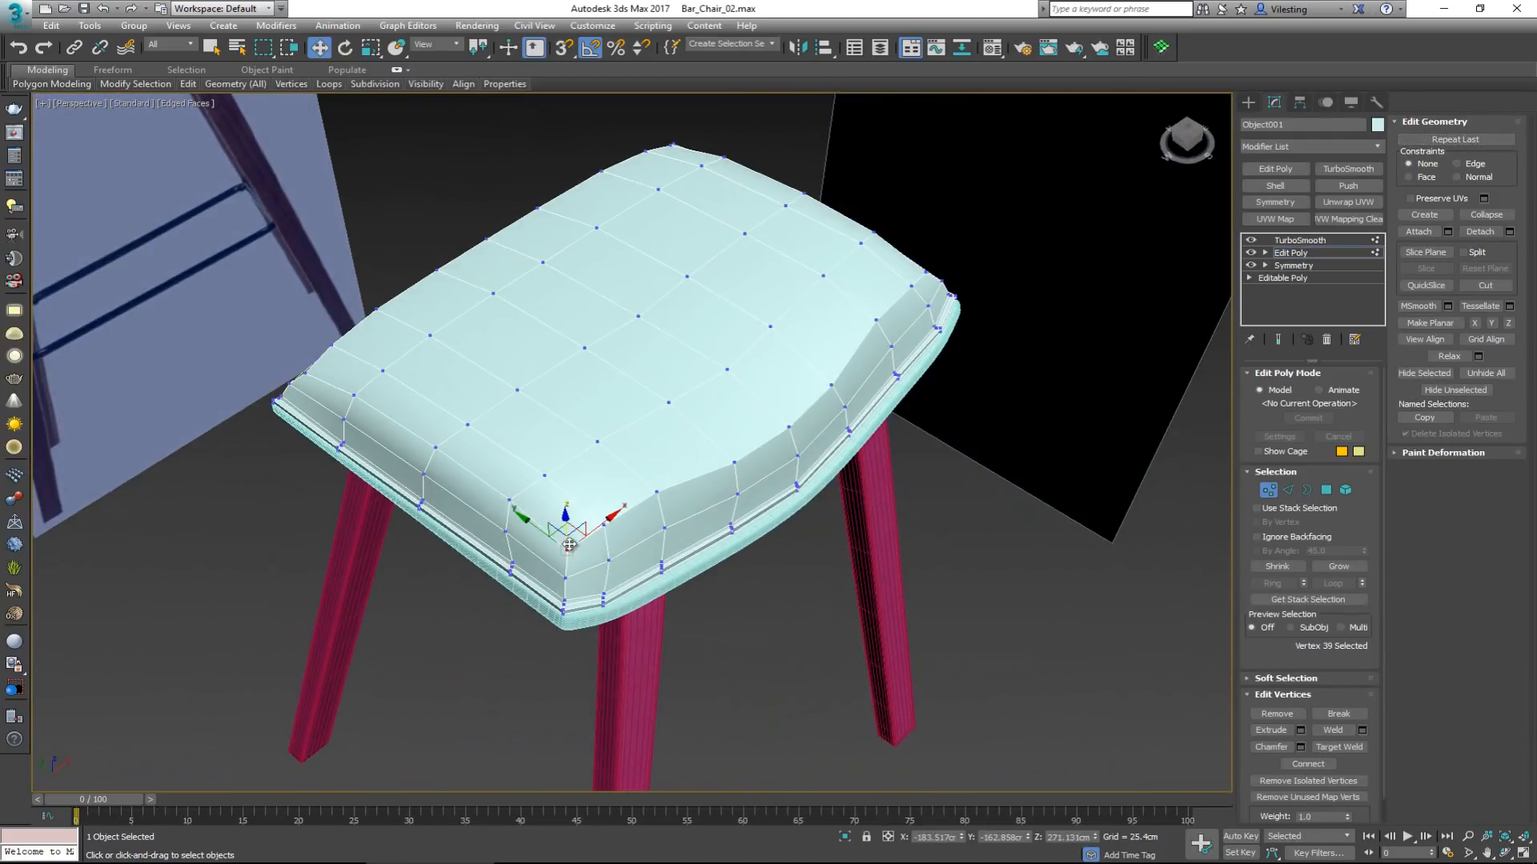
middle_click_drag(560, 520, 565, 445, "alt")
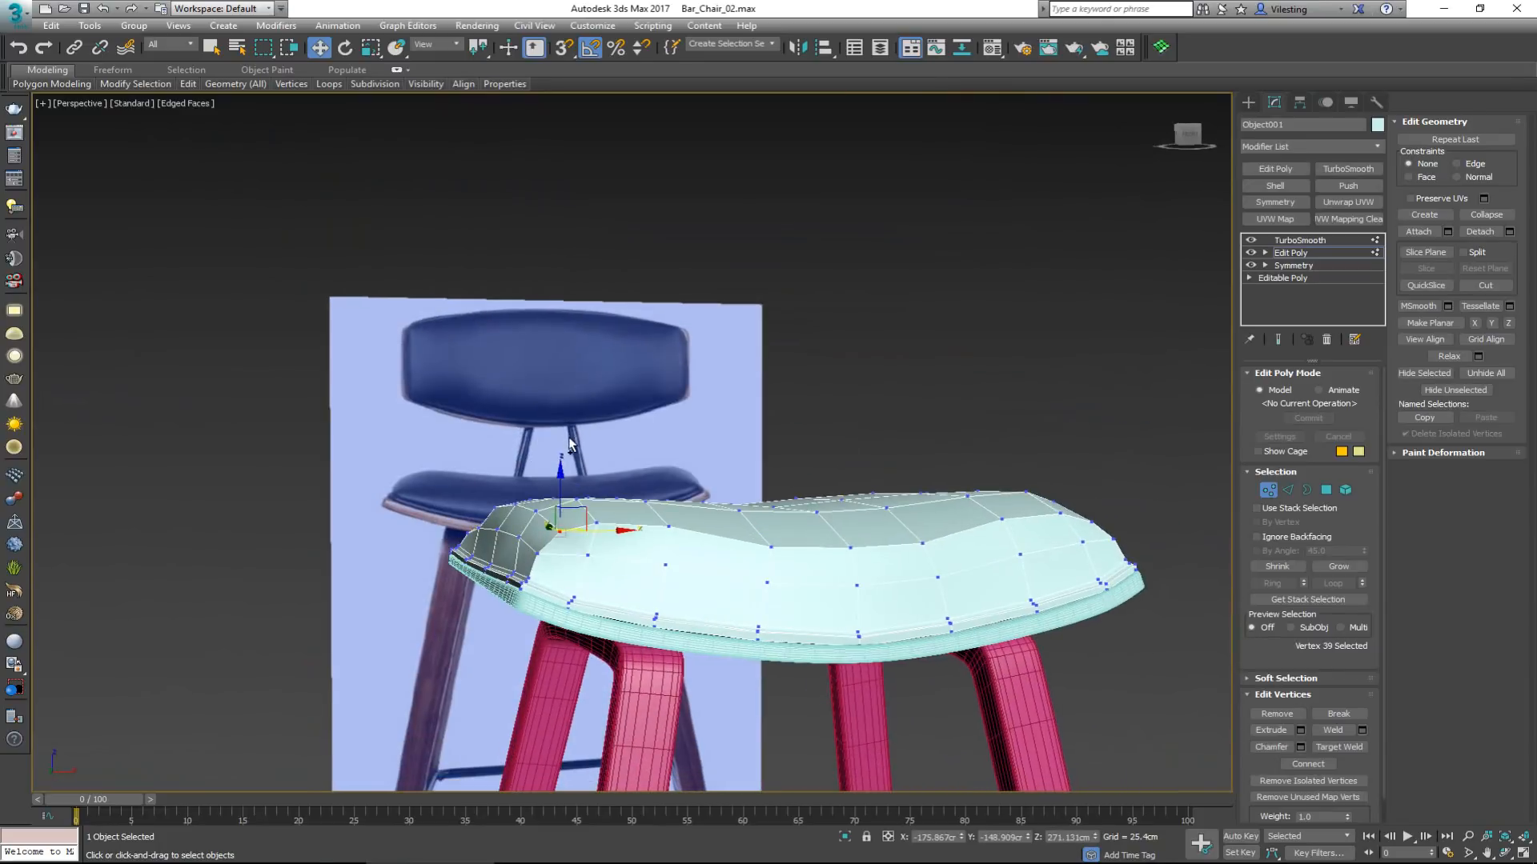
left_click_drag(560, 470, 553, 474)
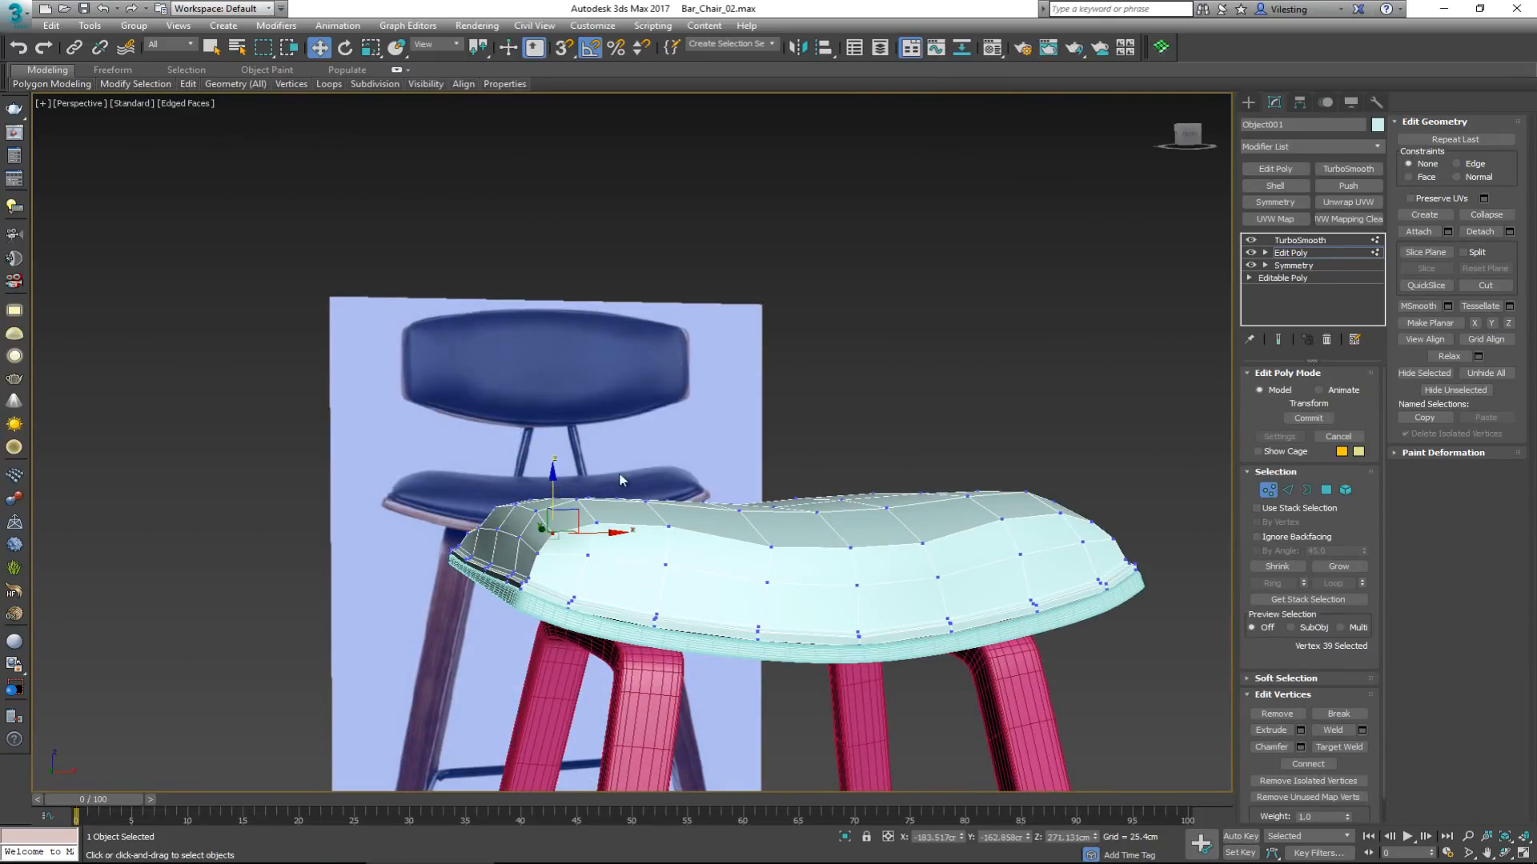
middle_click_drag(795, 490, 628, 449, "alt")
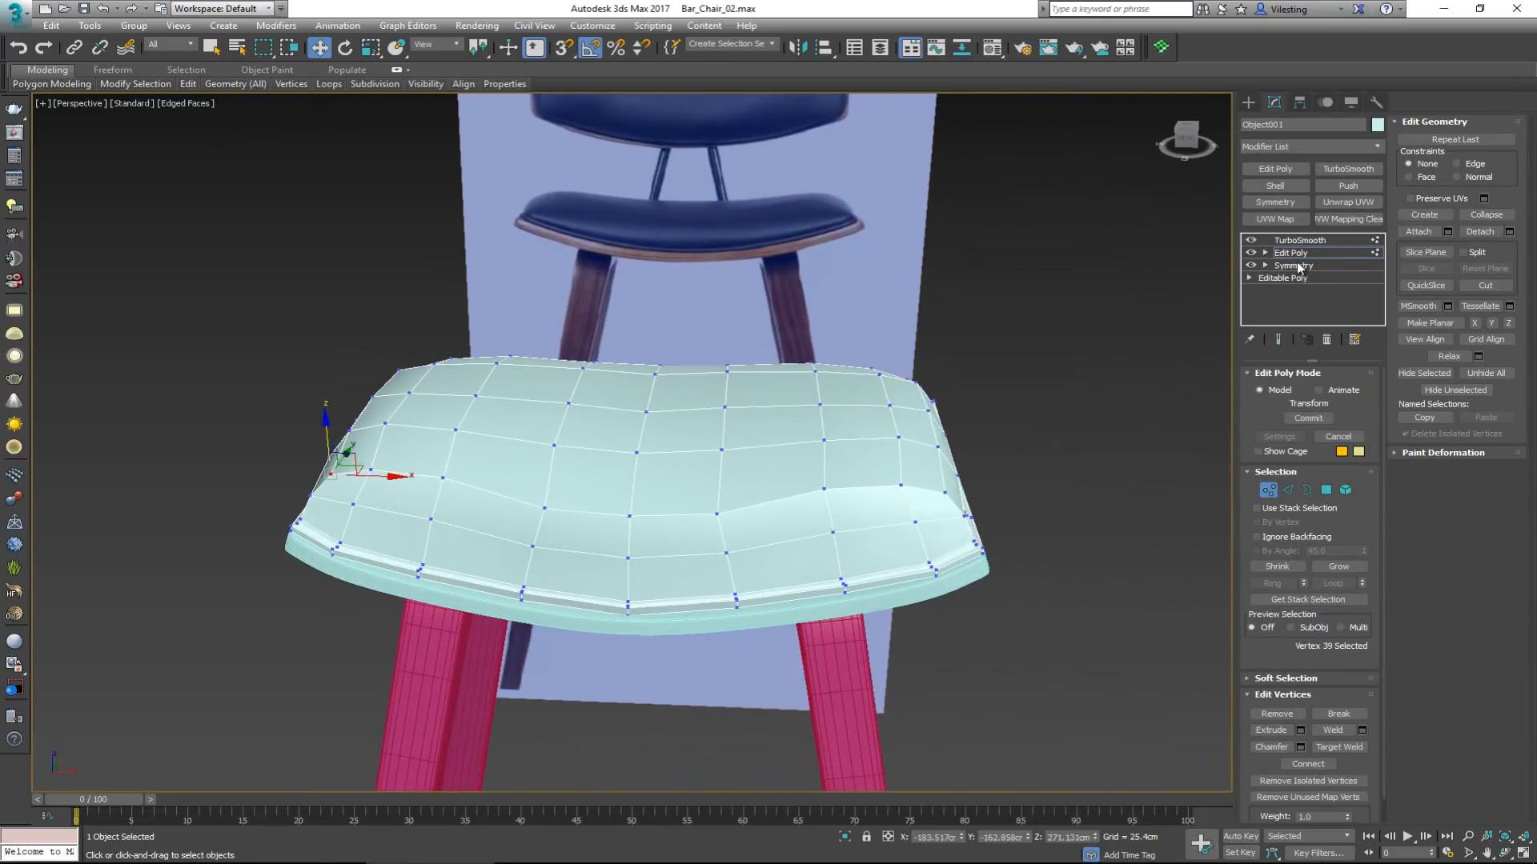
left_click(1273, 494)
Examine the cushion's unsmoothed mesh around its side walls and front corner from several angles and close up.
middle_click_drag(637, 365, 711, 402, "alt")
middle_click_drag(889, 309, 978, 256, "alt")
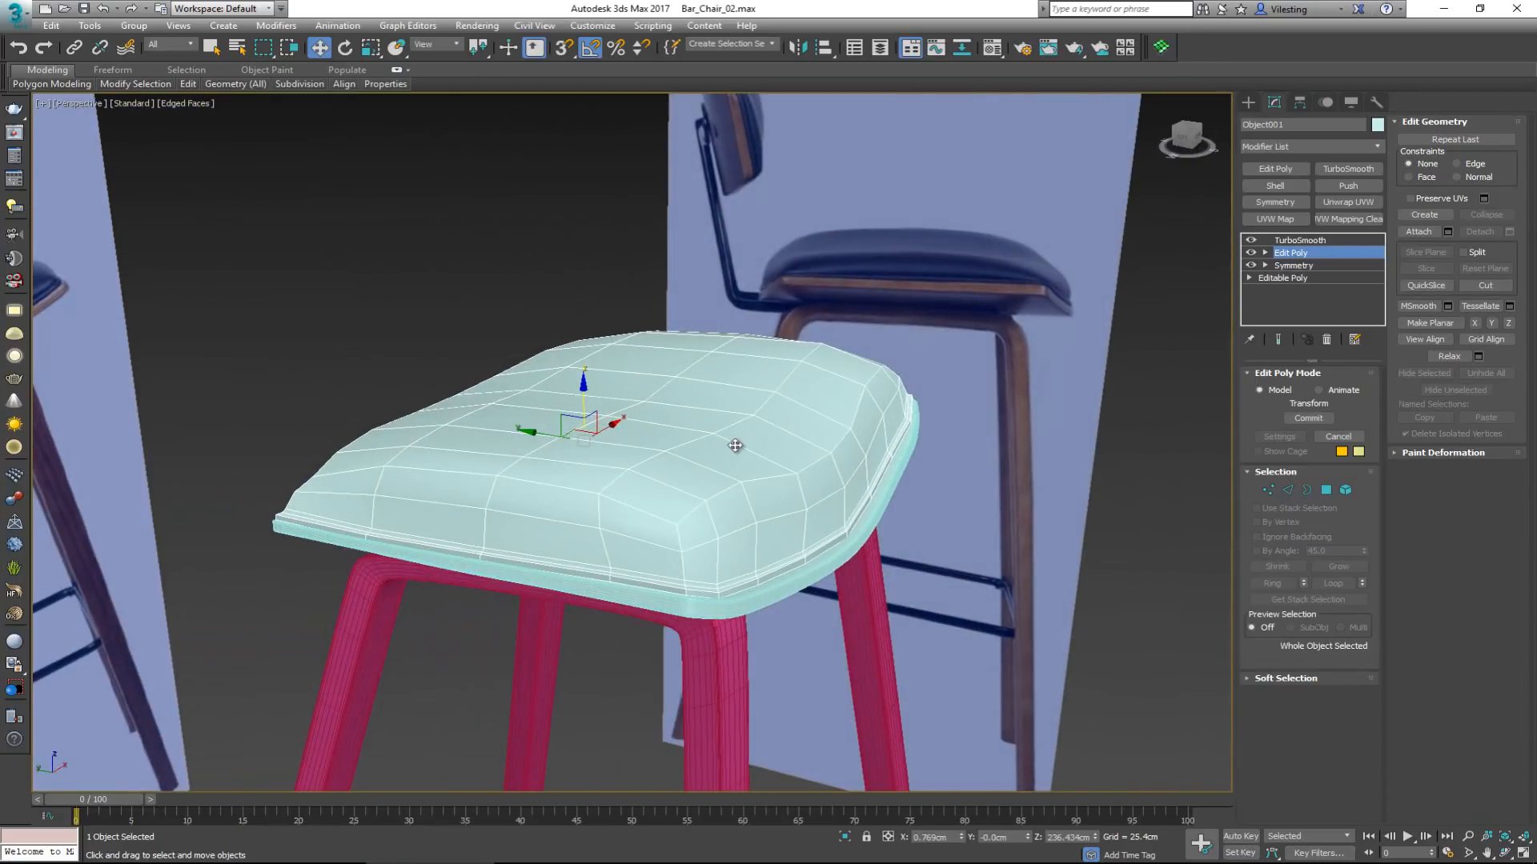
key("1")
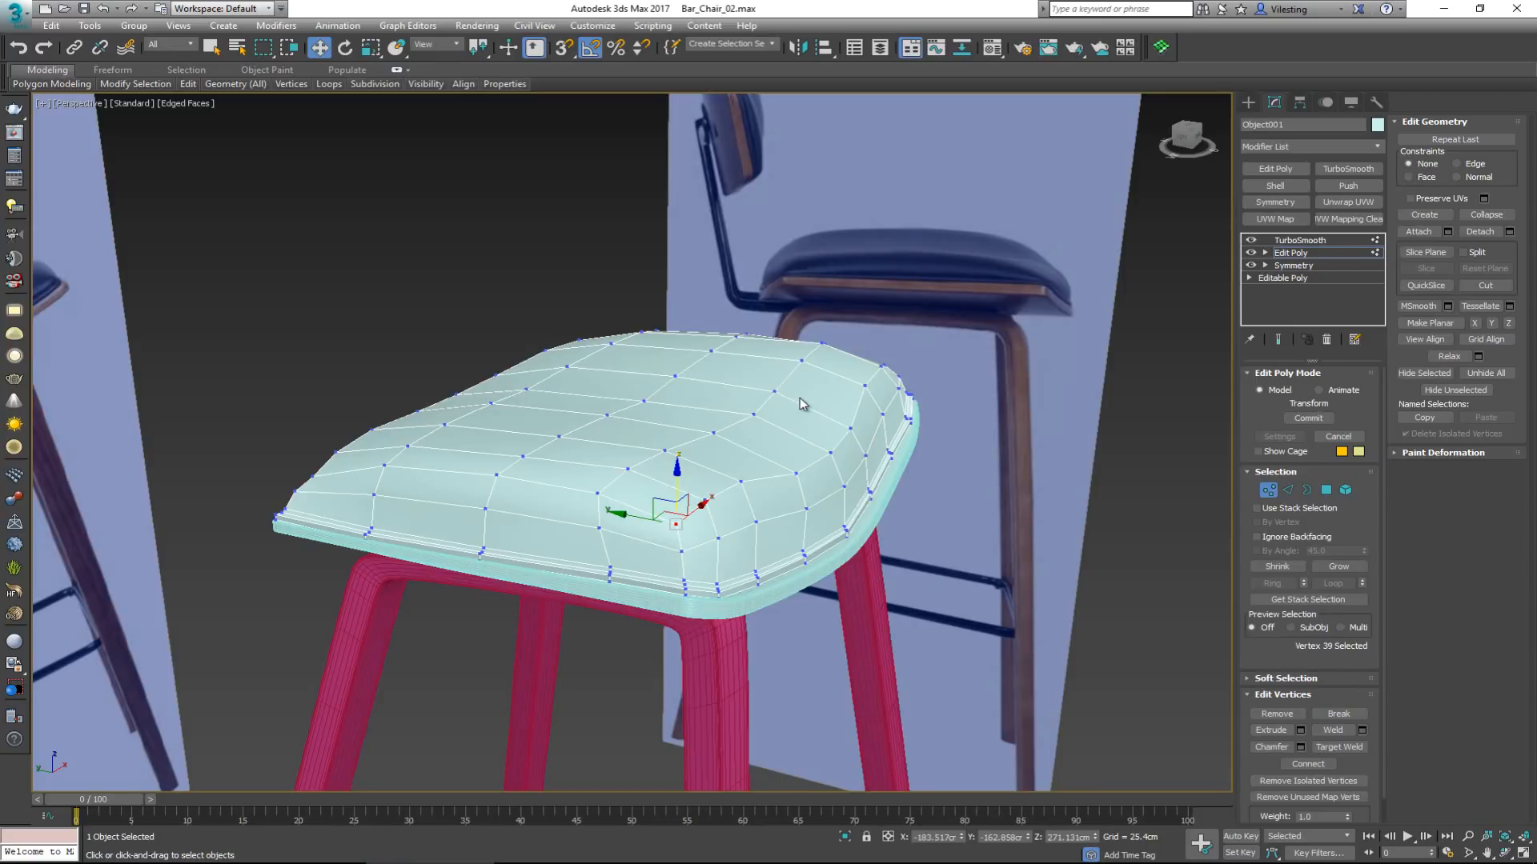
key("1")
middle_click_drag(792, 552, 737, 536, "alt")
scroll(737, 535, "up", 5)
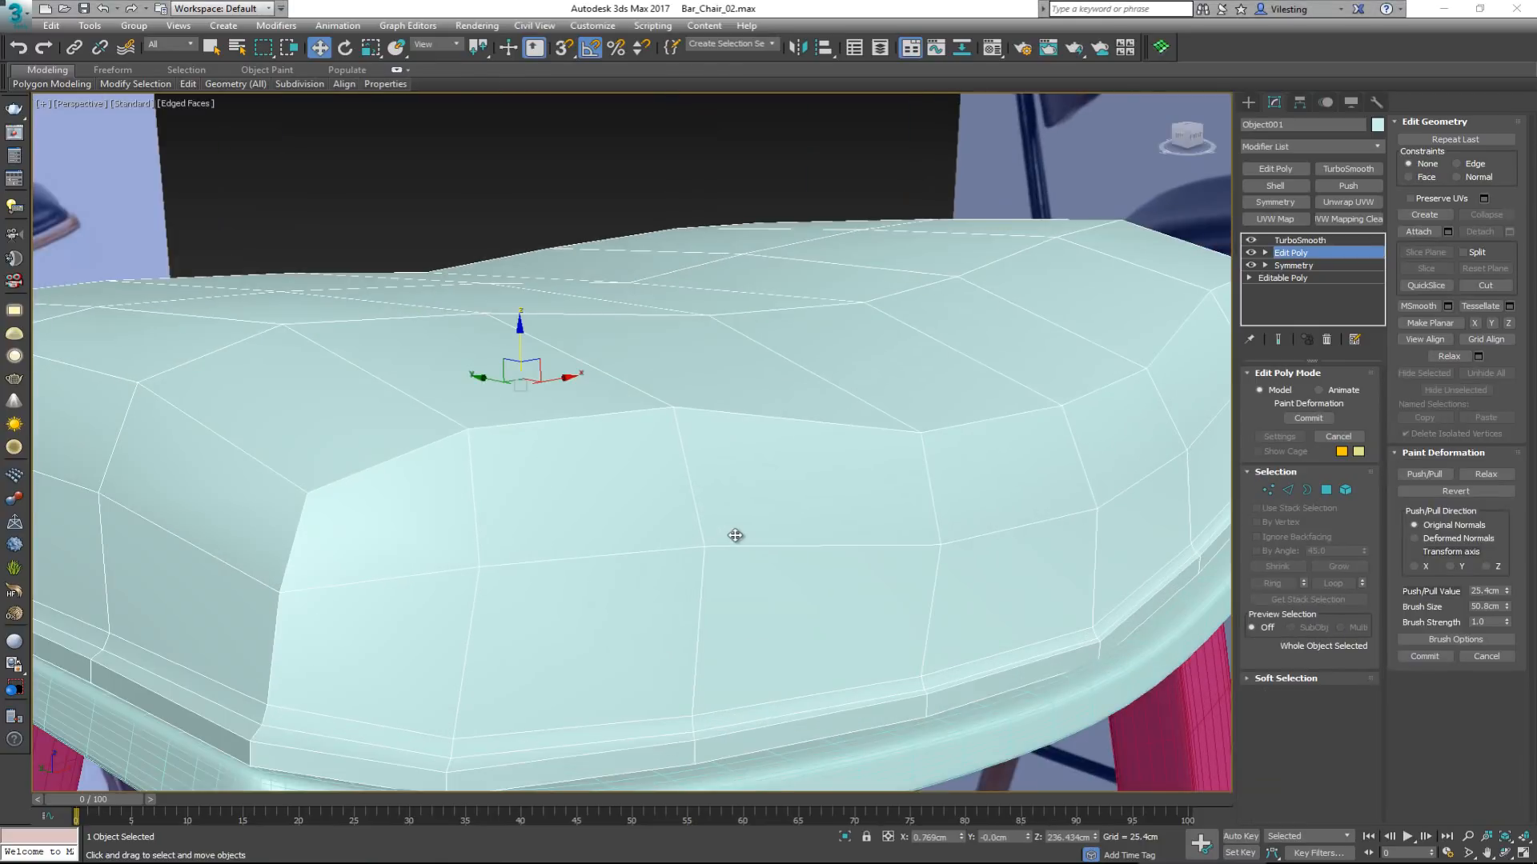
scroll(734, 535, "down", 4)
middle_click_drag(686, 473, 601, 457, "alt")
scroll(702, 494, "down", 3)
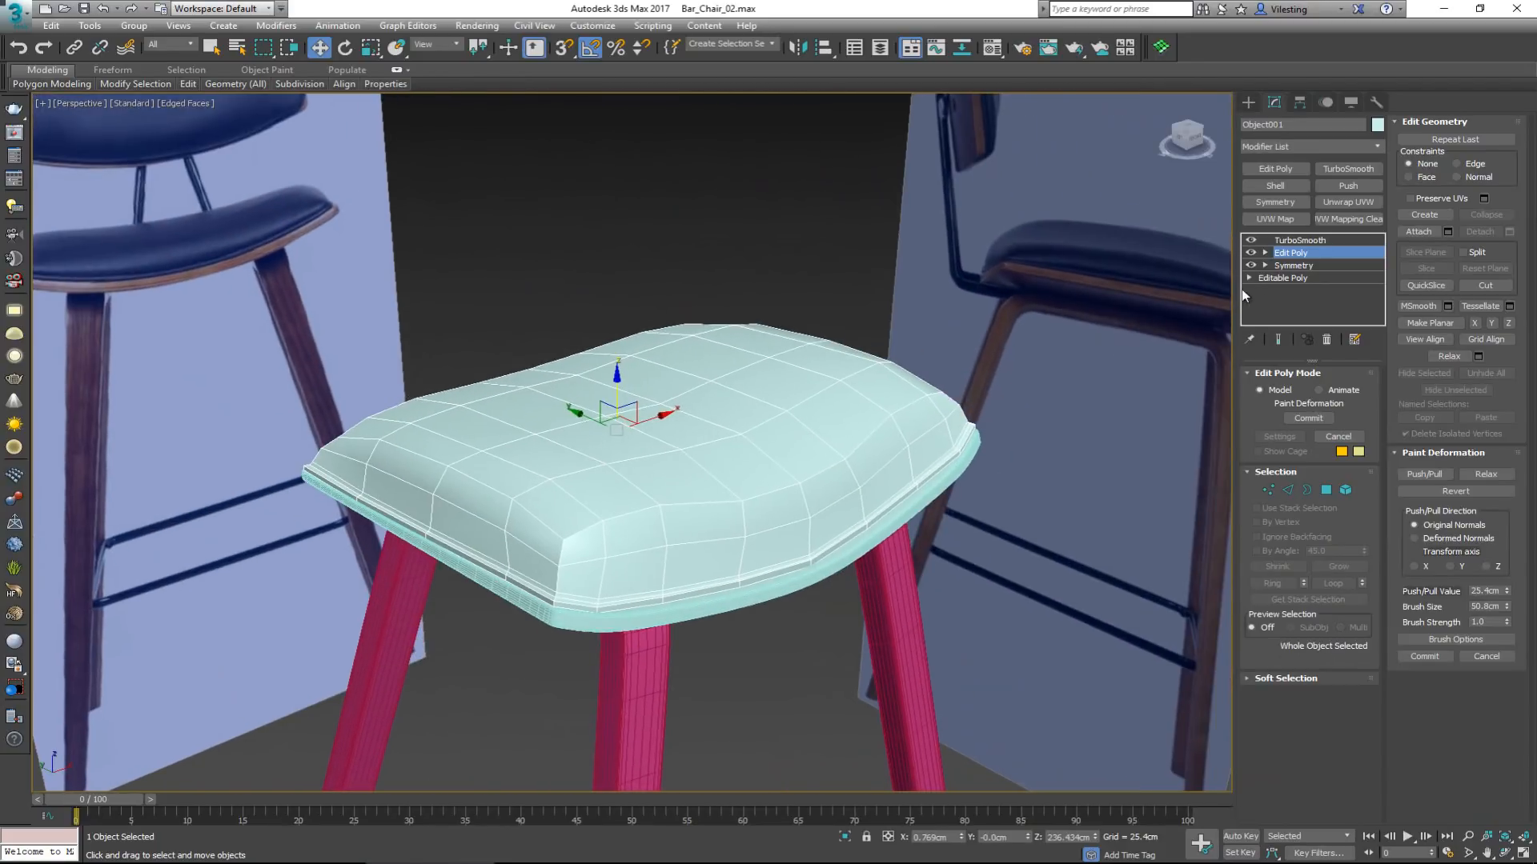
left_click(1278, 339)
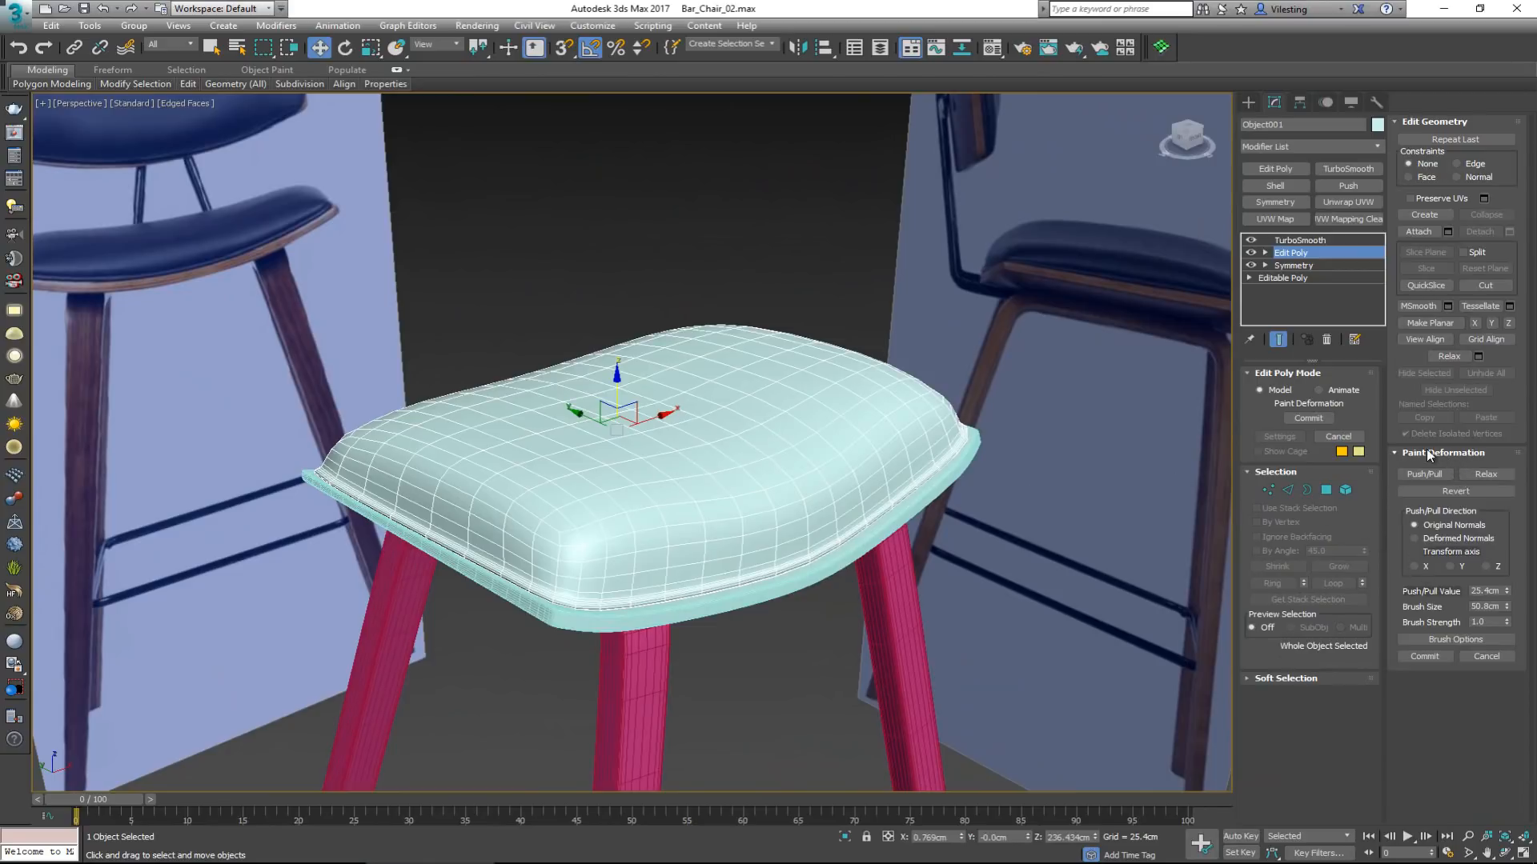
left_click(1487, 474)
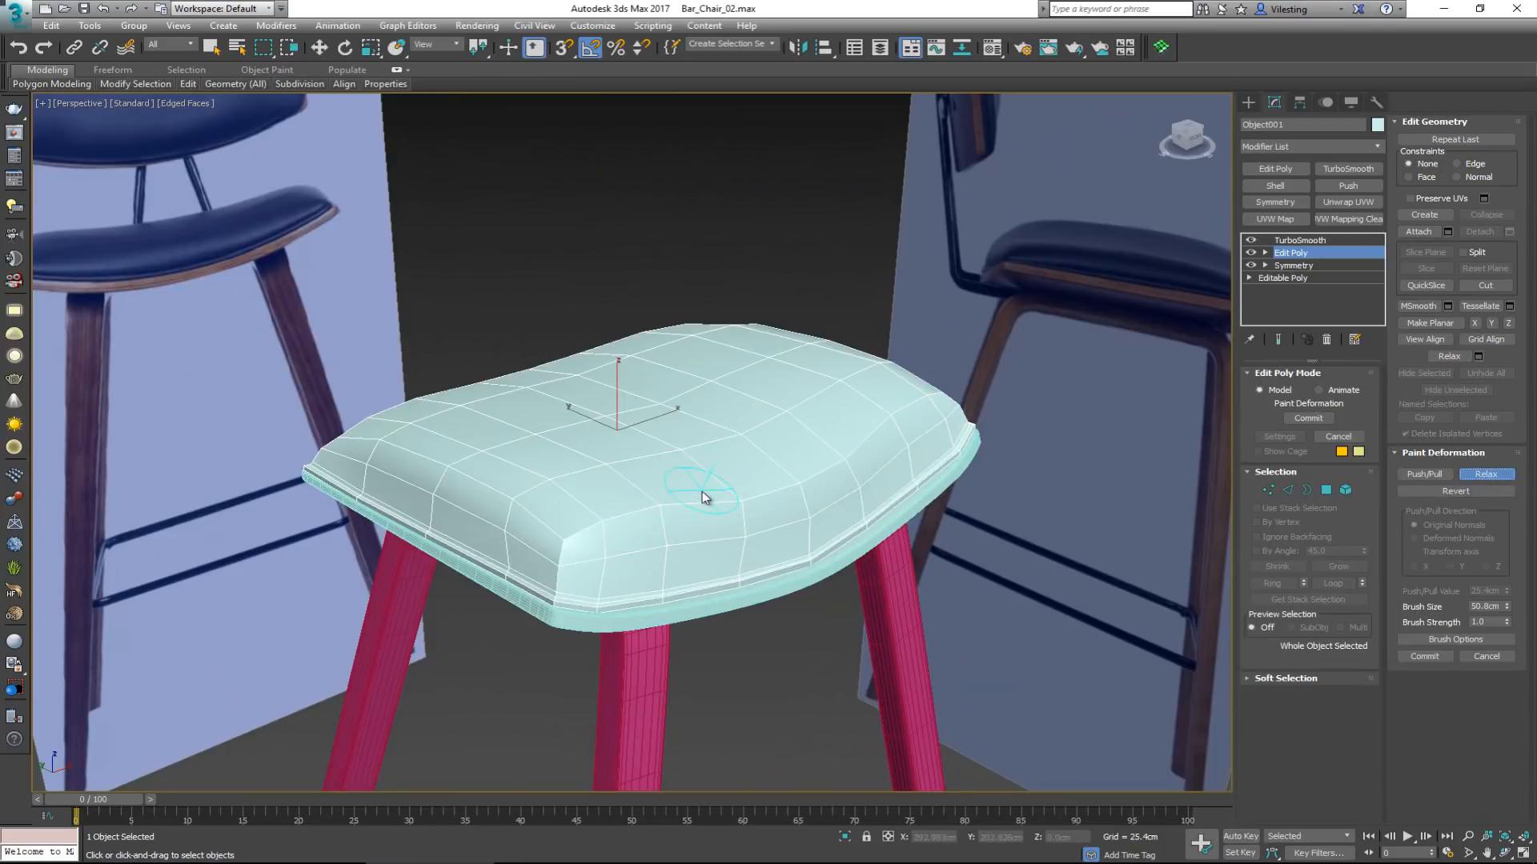
key("ctrl+e")
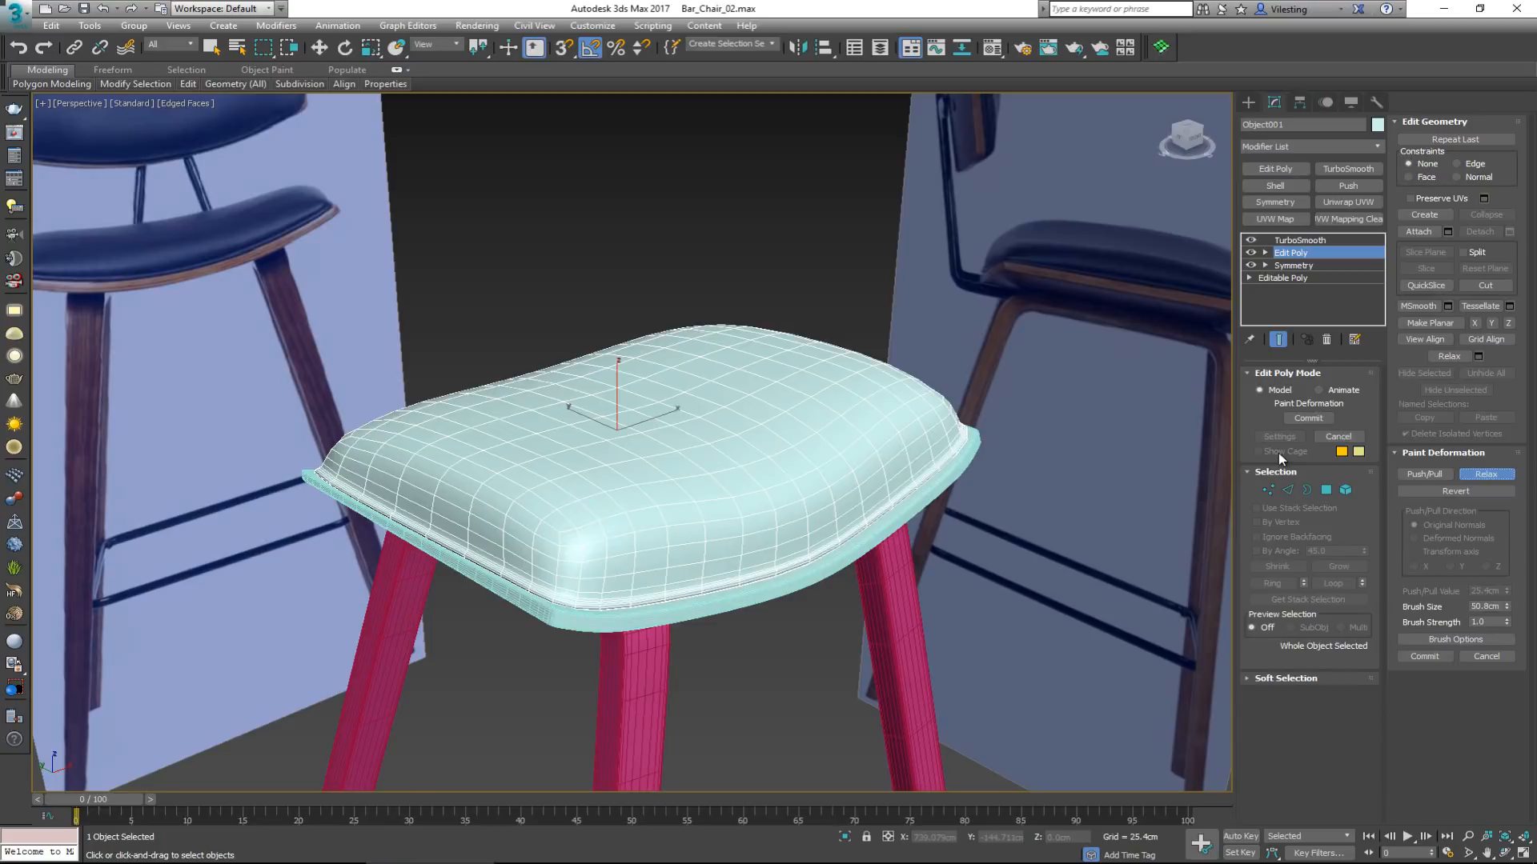
key("ctrl+e")
key("w")
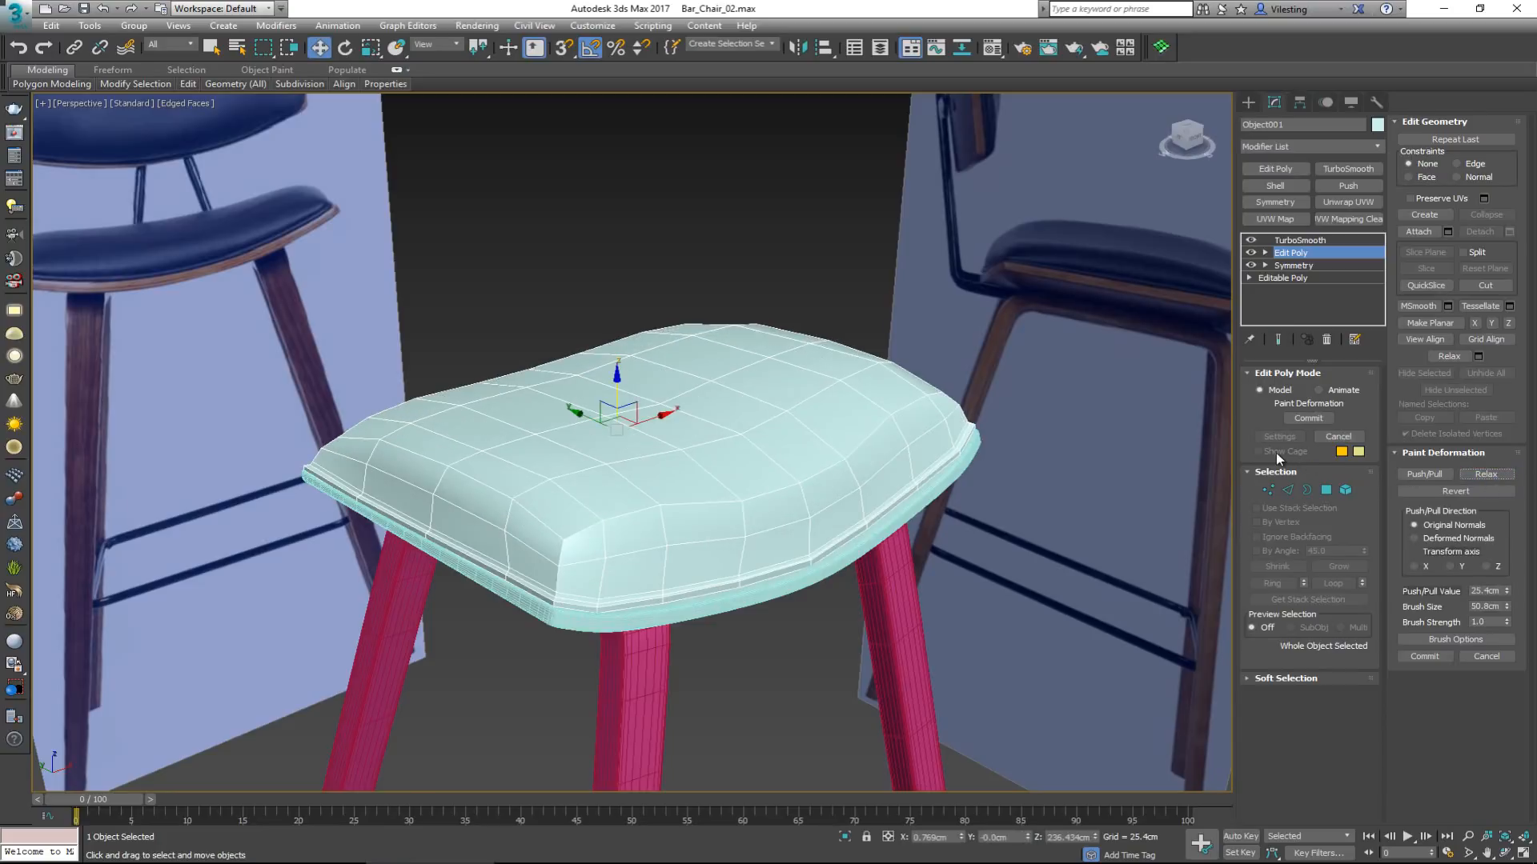
Enable the cage display for the cushion's Edit Poly level, show the smoothed end result, and return to whole-object editing.
key("1")
key("1")
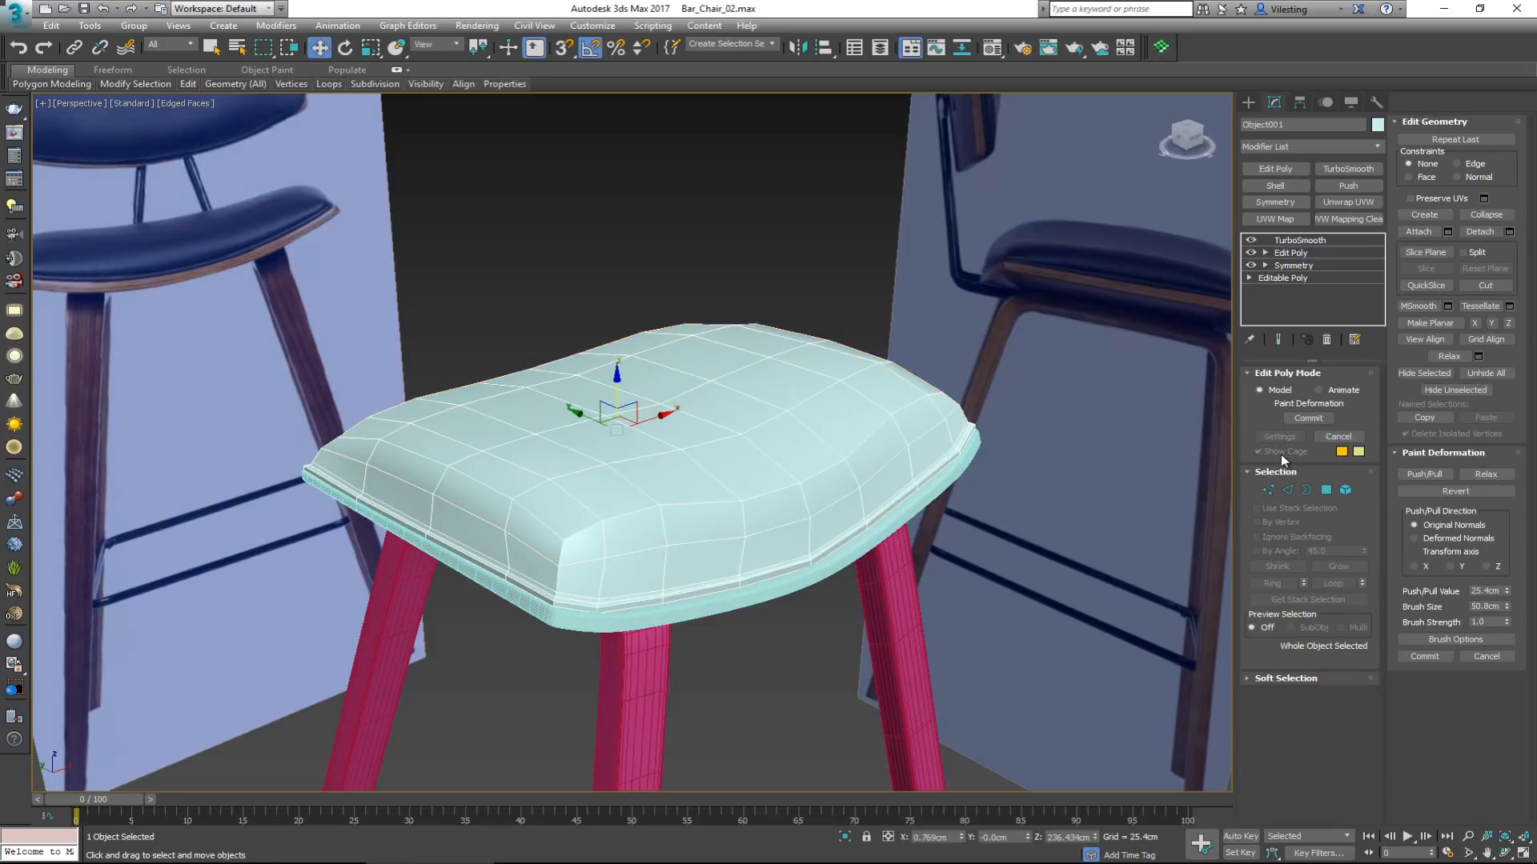
key("ctrl+e")
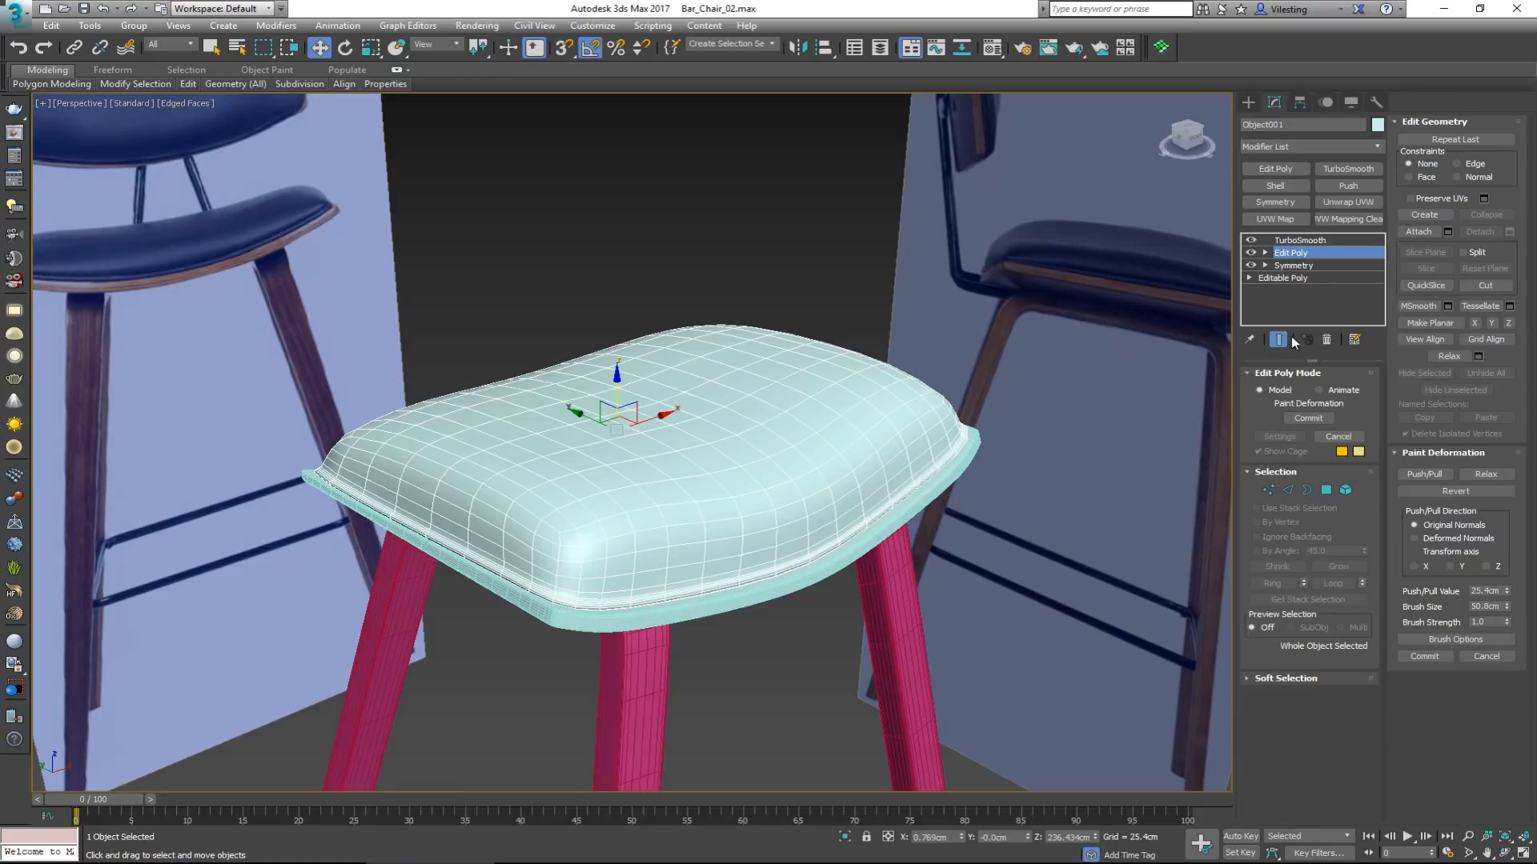
key("1")
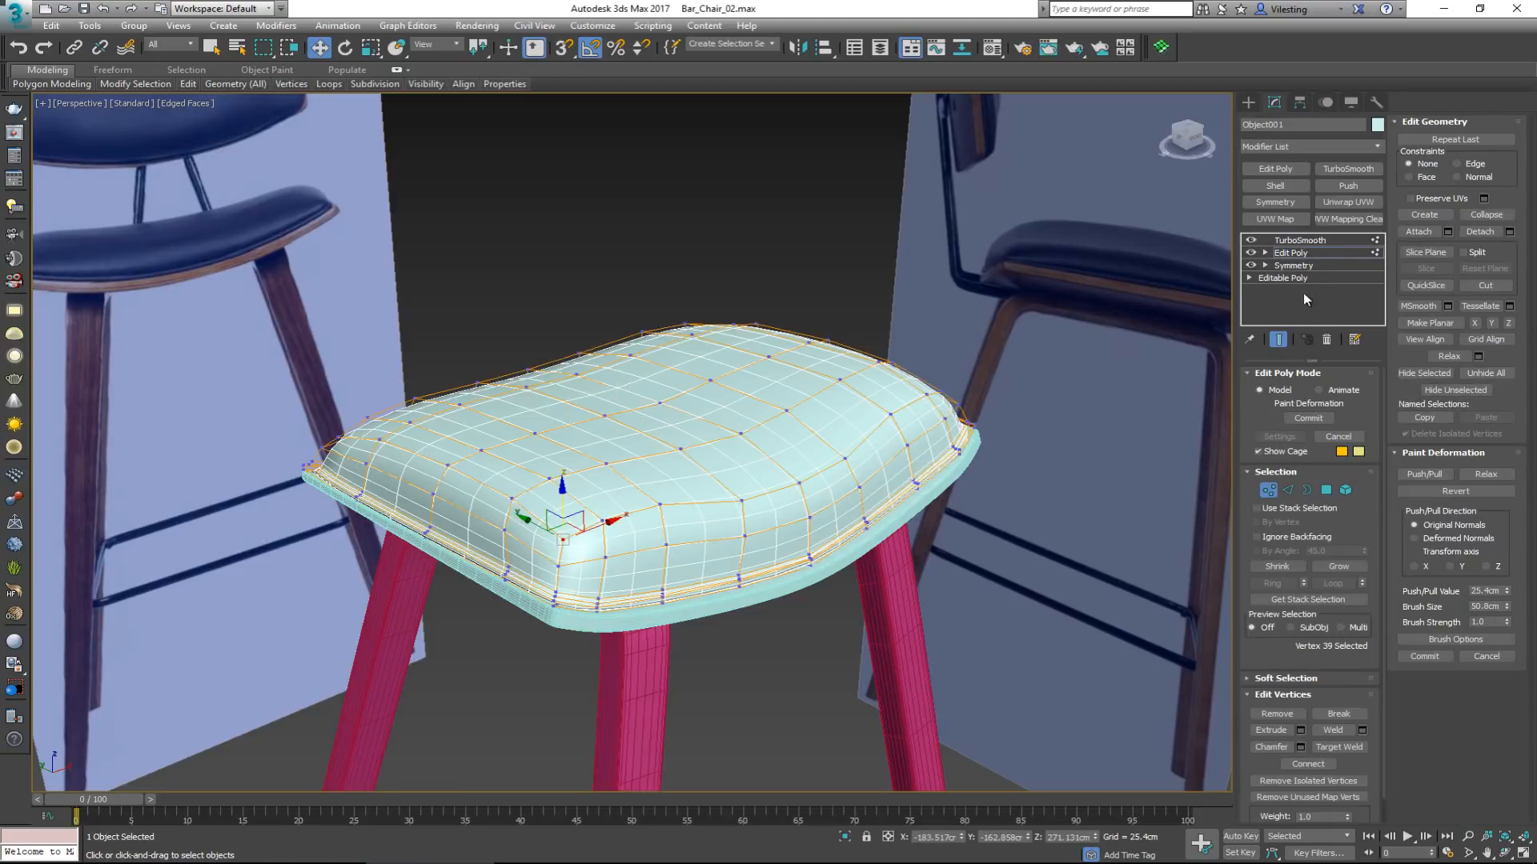
key("1")
Soften the cushion's nearest side wall with the Paint Deformation Relax brush and hide the smoothed end result.
left_click(1499, 476)
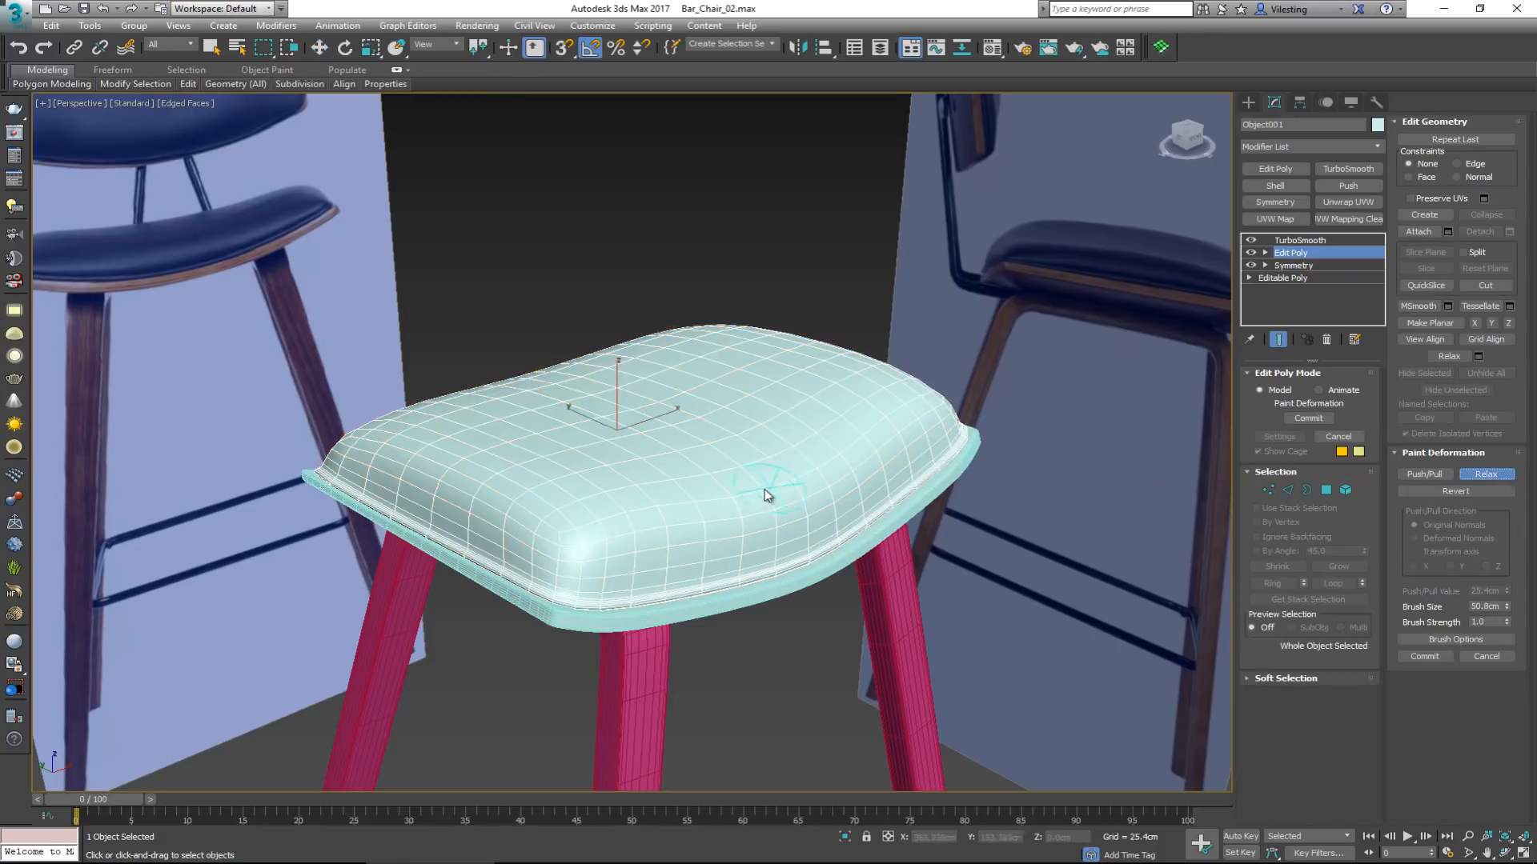
mouse_move(693, 511)
left_mouse_down()
mouse_move(535, 507)
mouse_move(604, 531)
mouse_move(364, 443)
mouse_move(403, 420)
mouse_move(501, 415)
mouse_move(736, 466)
mouse_move(754, 496)
mouse_move(589, 538)
mouse_move(653, 529)
mouse_move(566, 506)
mouse_move(633, 458)
mouse_move(793, 492)
mouse_move(796, 525)
left_mouse_up()
key("ctrl+e")
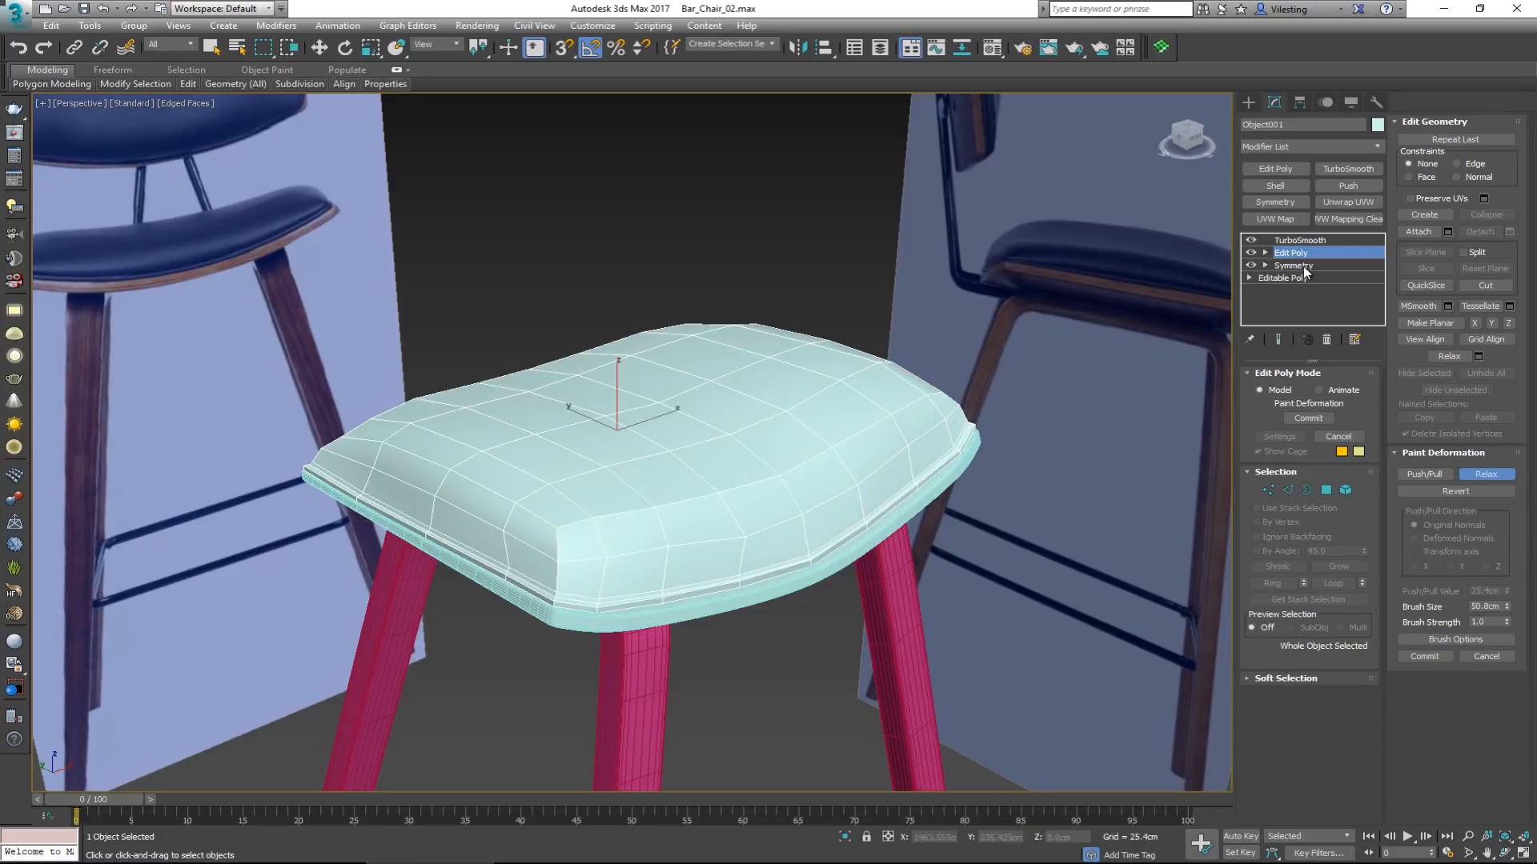
Relax the cushion's remaining sides and top edges with the brush, show the smoothed result, and end the Relax brush.
mouse_move(674, 424)
middle_mouse_down("alt")
mouse_move(598, 411)
mouse_move(598, 459)
middle_mouse_up("alt")
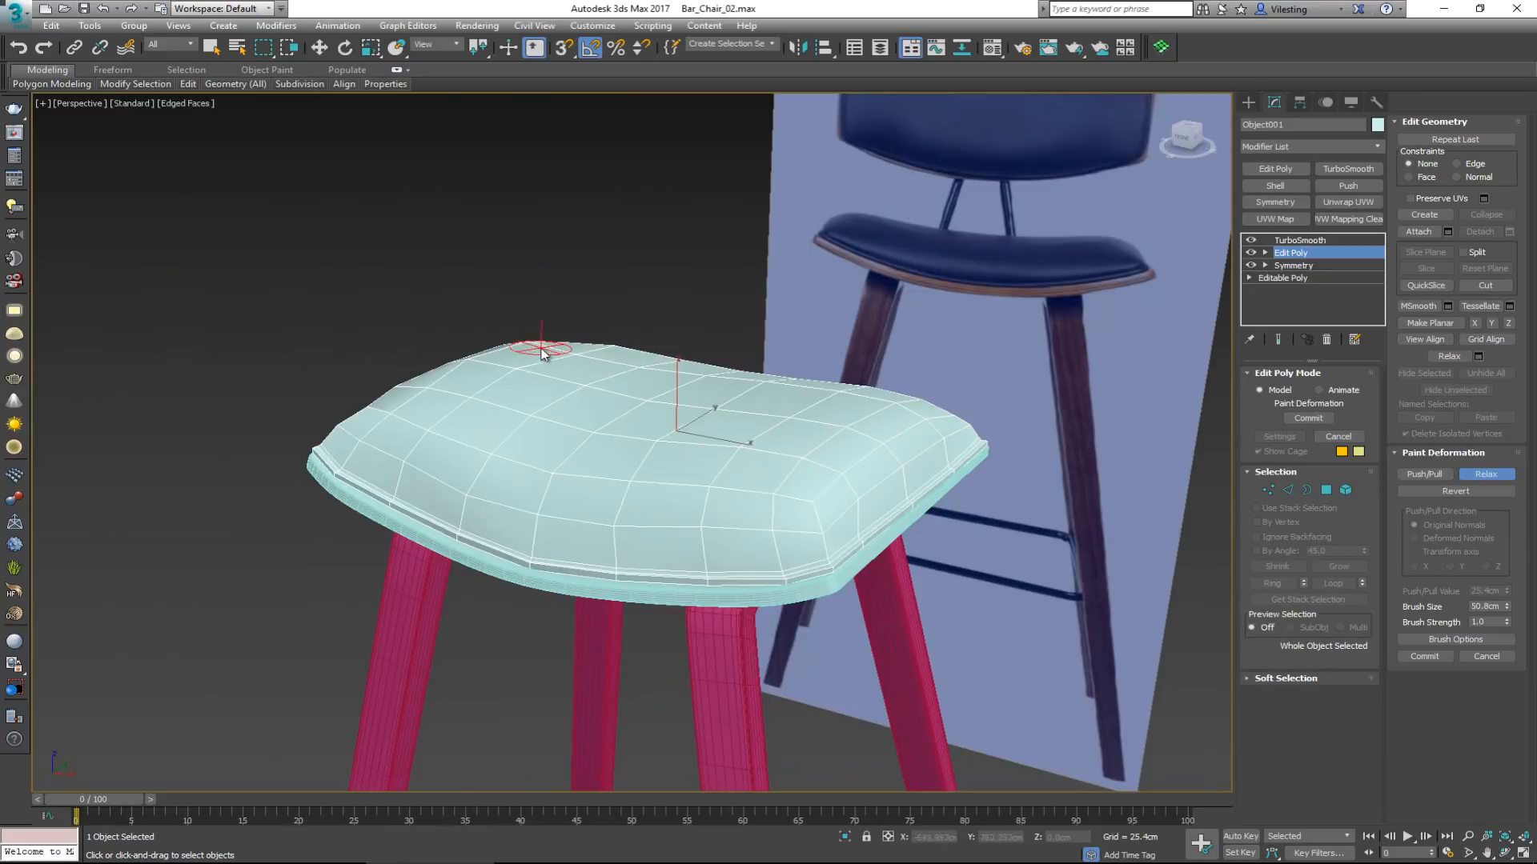
mouse_move(507, 398)
middle_mouse_down("alt")
mouse_move(650, 401)
mouse_move(492, 502)
middle_mouse_up("alt")
mouse_move(436, 505)
left_mouse_down()
mouse_move(420, 511)
mouse_move(786, 524)
mouse_move(790, 547)
mouse_move(644, 519)
mouse_move(571, 482)
mouse_move(638, 434)
left_mouse_up()
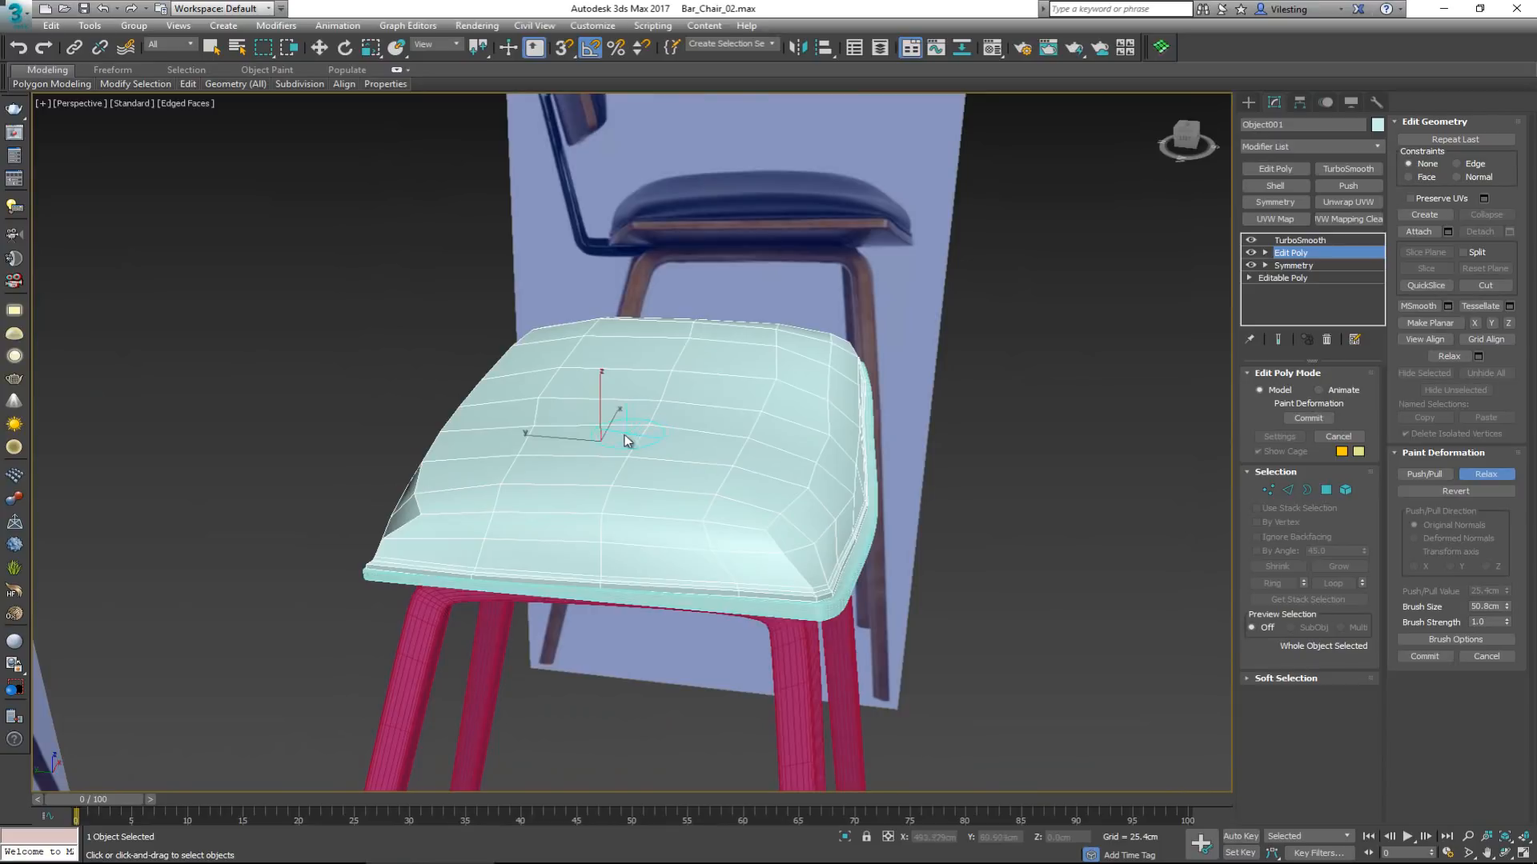
mouse_move(627, 441)
middle_mouse_down("alt")
mouse_move(652, 439)
mouse_move(566, 480)
middle_mouse_up("alt")
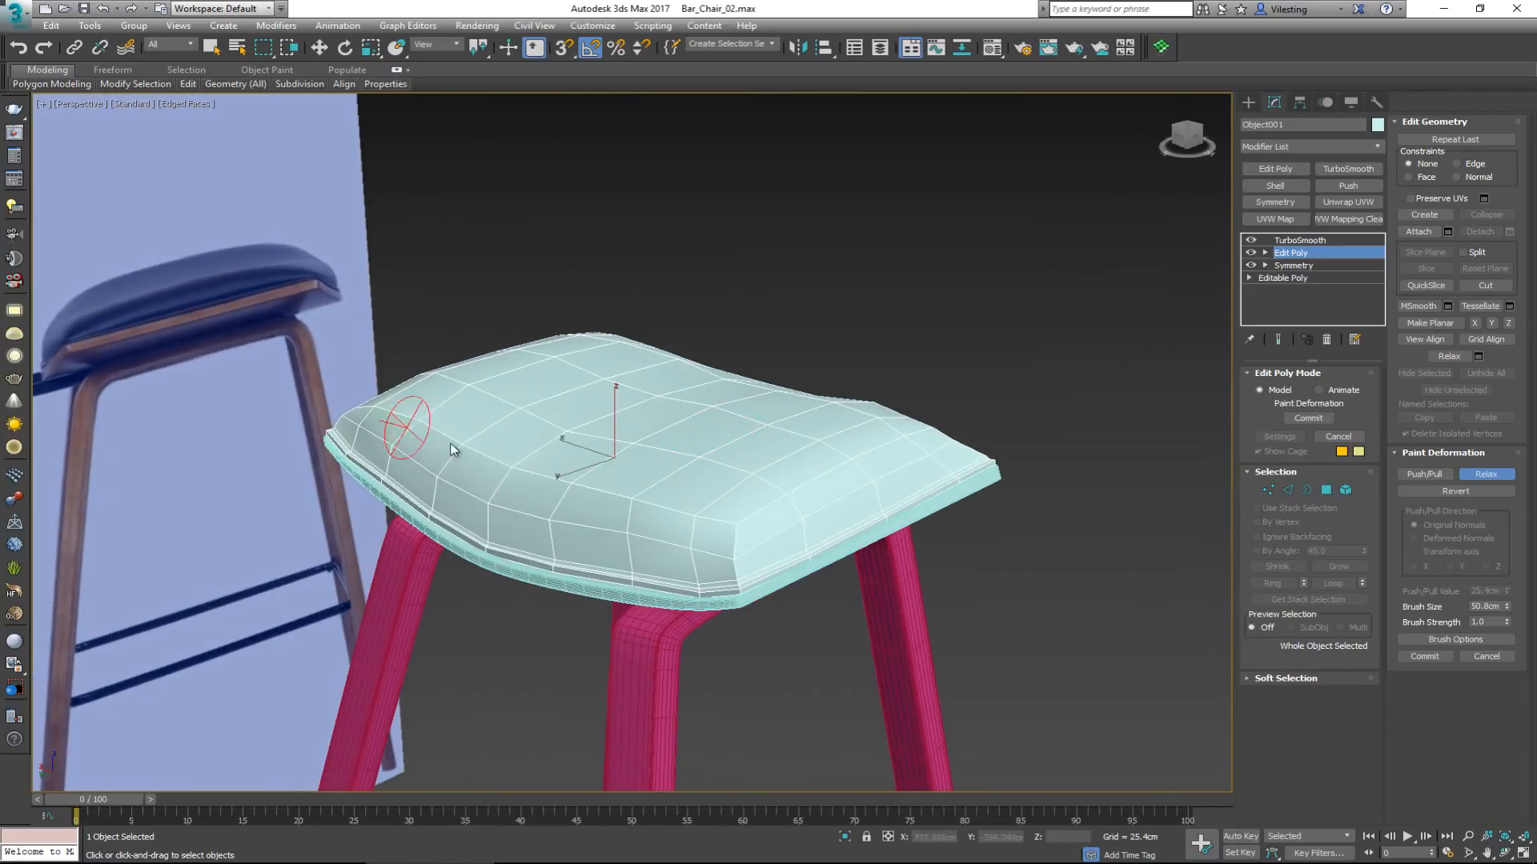
mouse_move(450, 444)
left_mouse_down()
mouse_move(621, 528)
mouse_move(729, 520)
left_mouse_up()
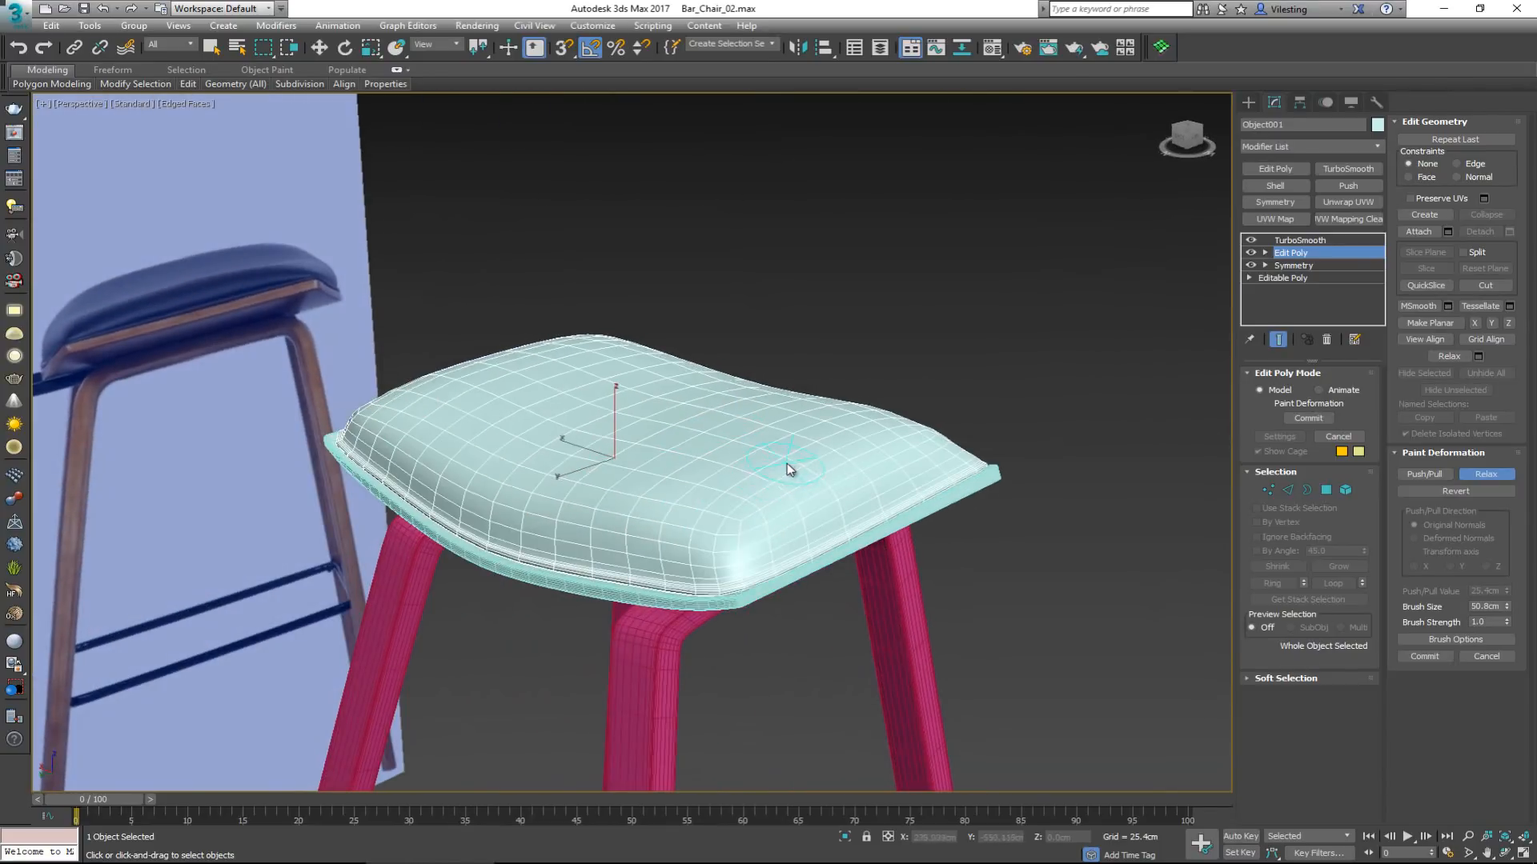
middle_click_drag(787, 468, 684, 477, "alt")
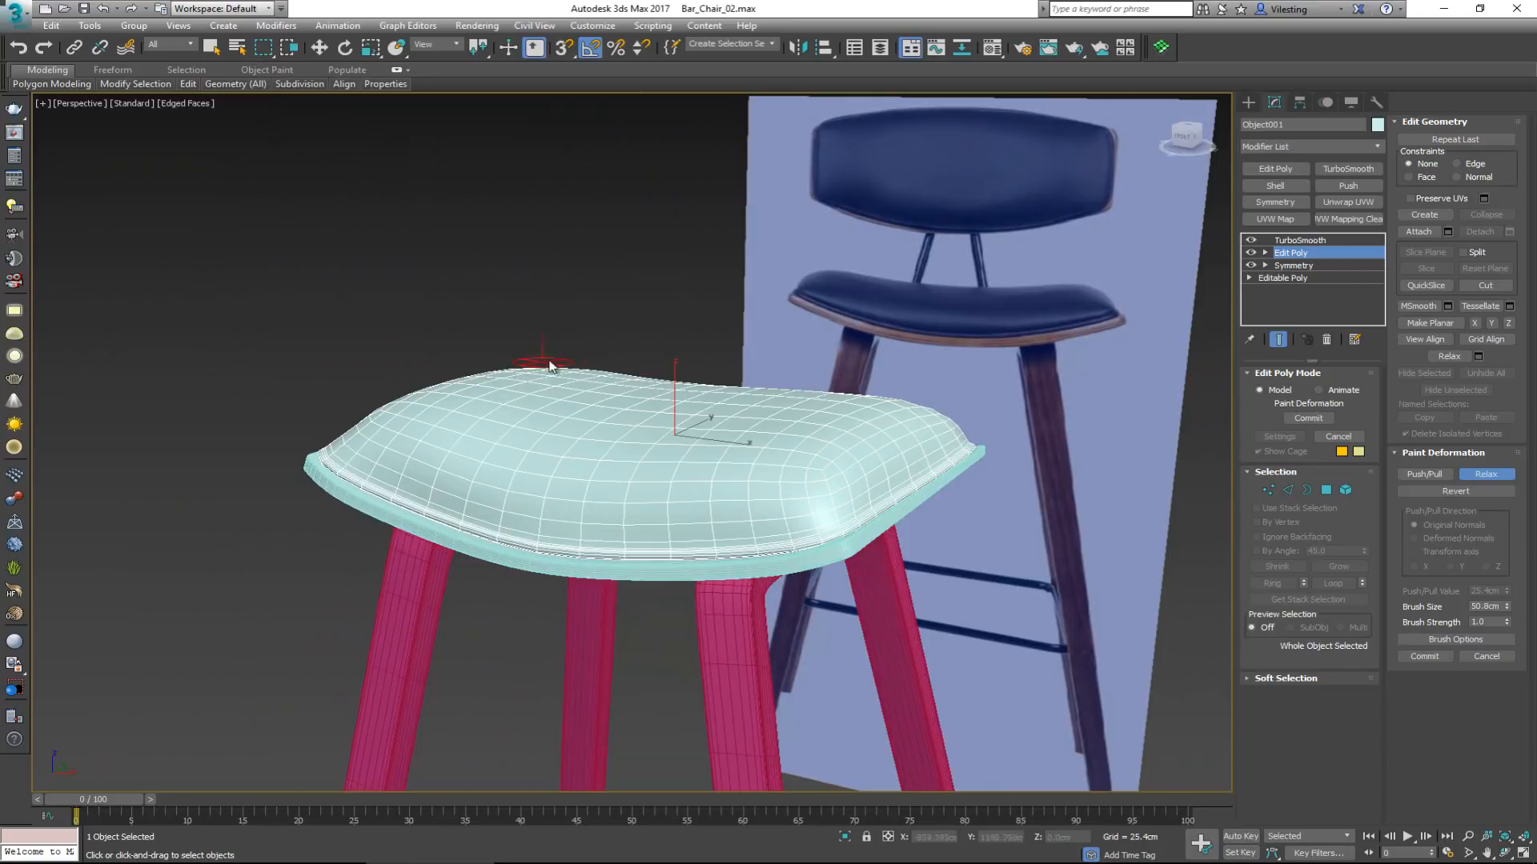
middle_click_drag(531, 445, 656, 442, "alt")
left_click(1477, 474)
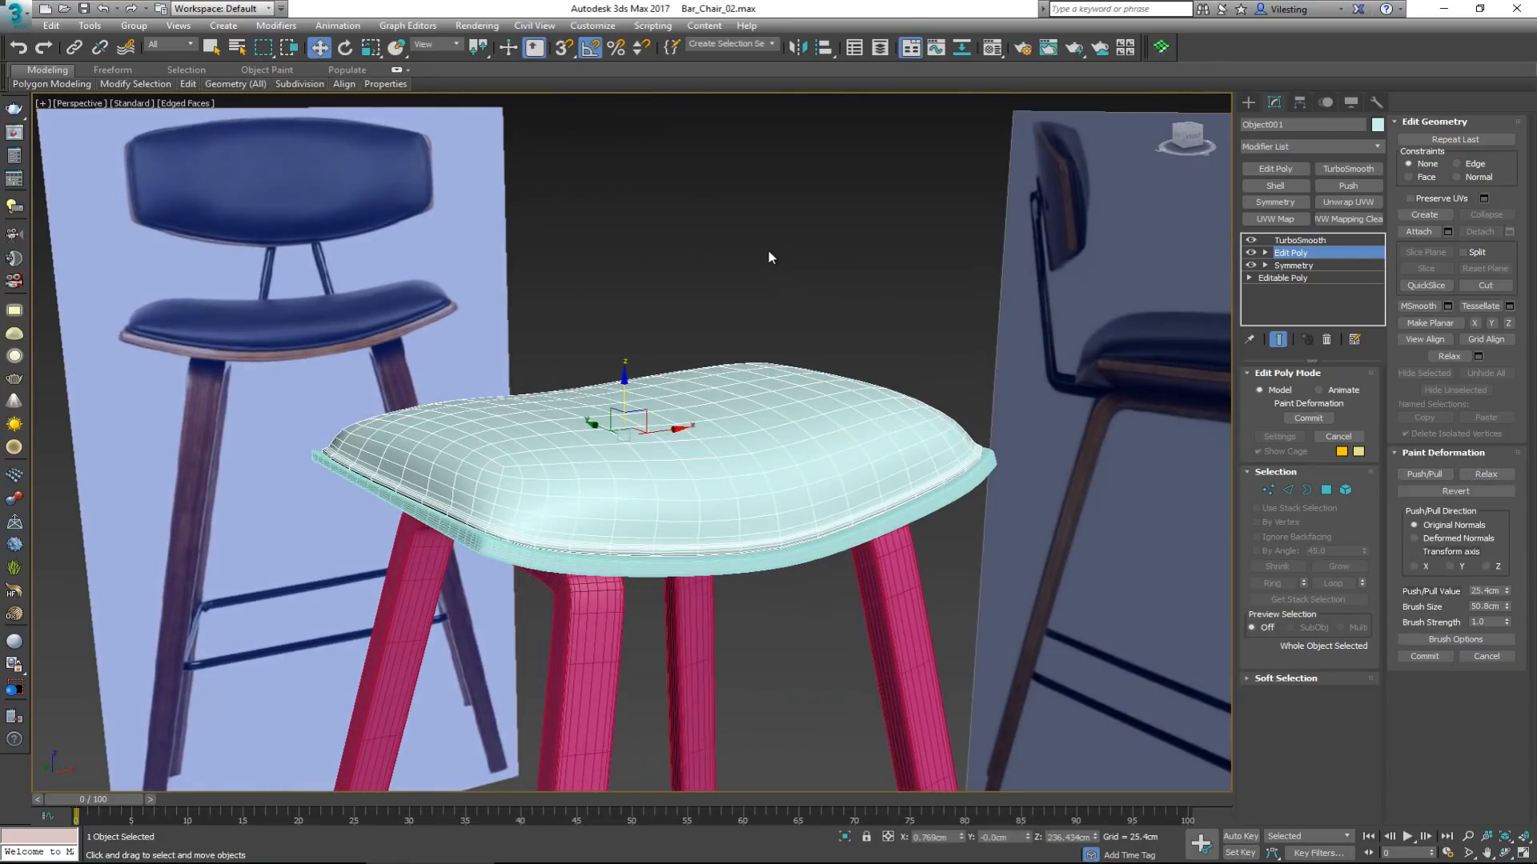
Deselect the cushion and inspect the smoothed seat against the reference images, first in plain shading and then with edged faces.
left_click(768, 248)
key("F4")
scroll(701, 421, "down", 5)
middle_click_drag(701, 421, 600, 388, "alt")
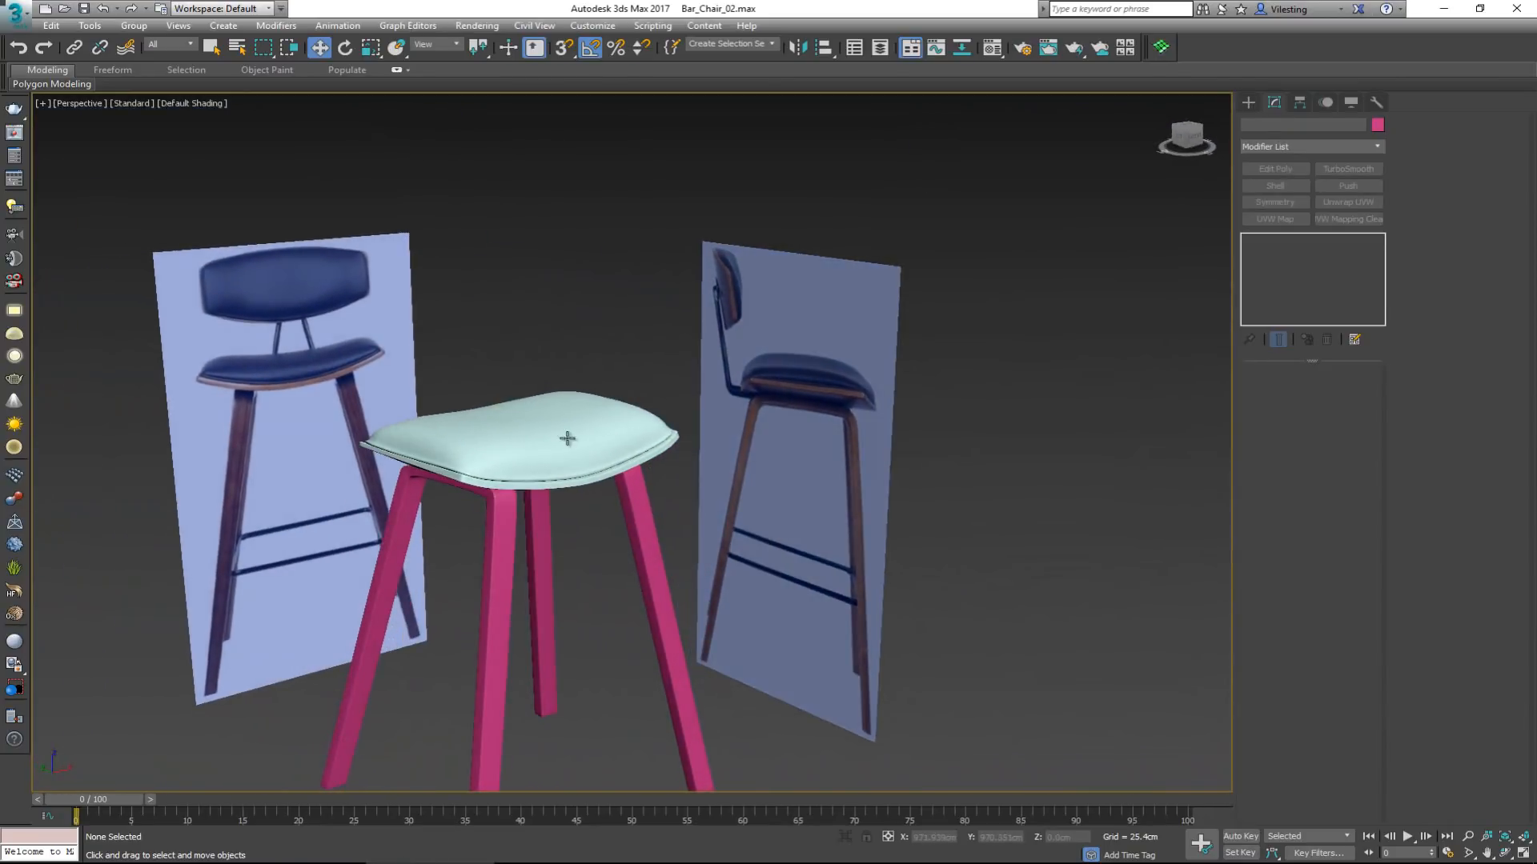
left_click(510, 489)
scroll(510, 489, "up", 3)
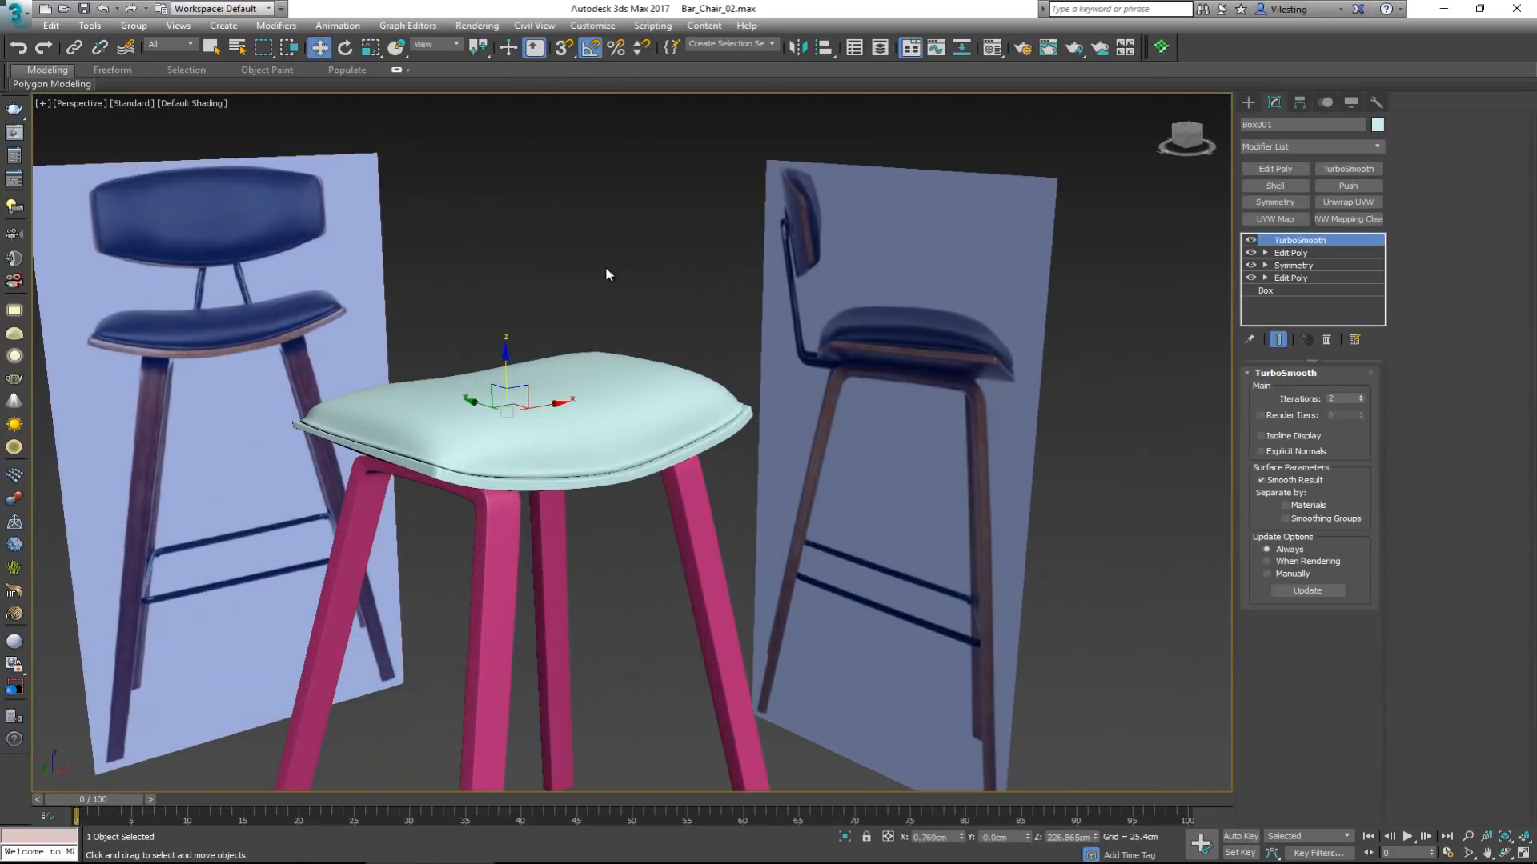
left_click(605, 266)
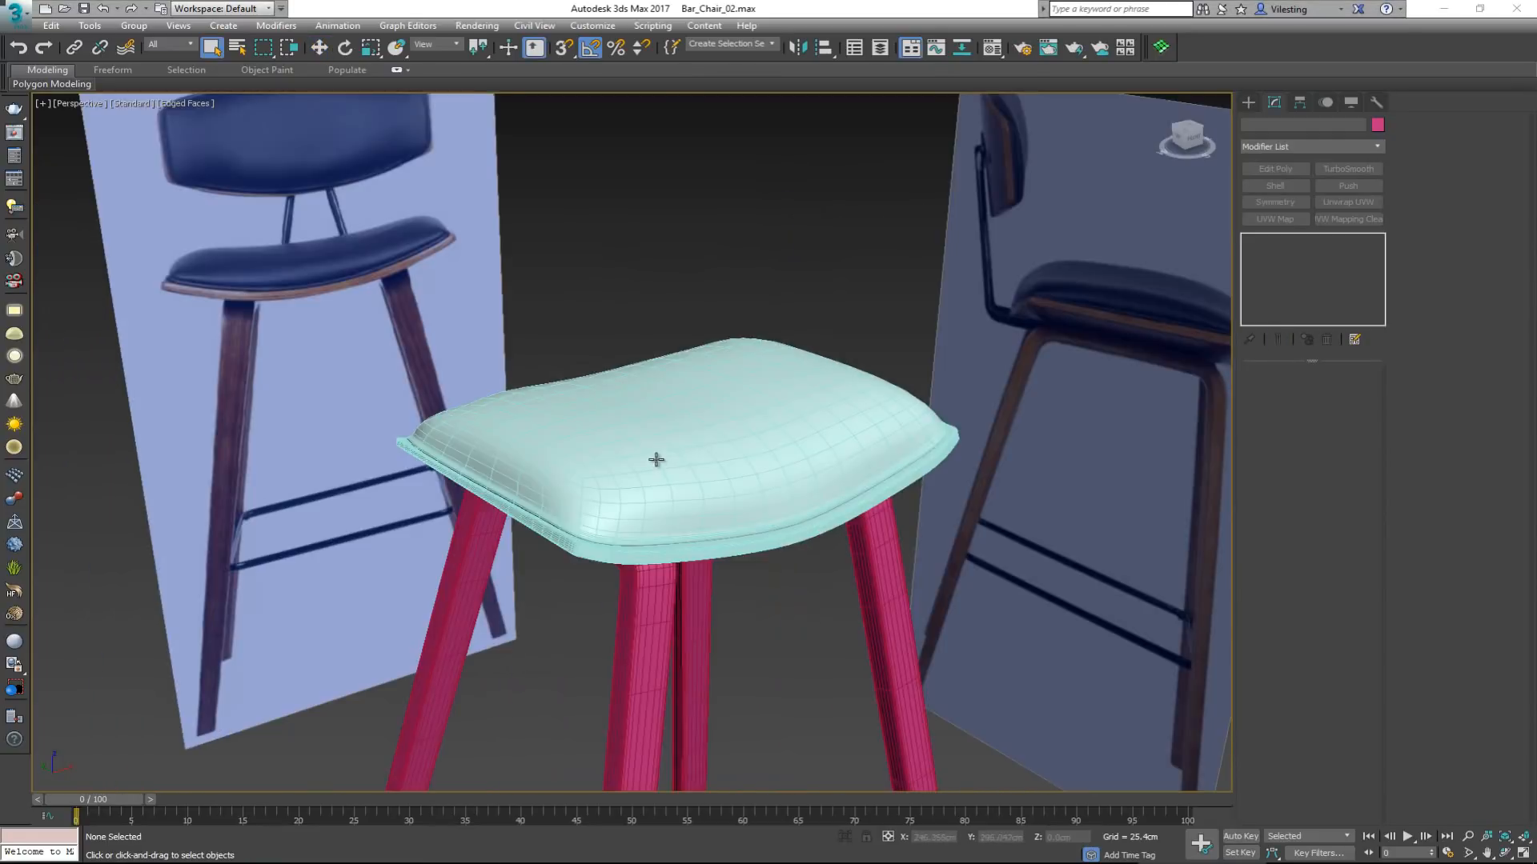
scroll(647, 429, "up", 4)
middle_click_drag(647, 429, 667, 535)
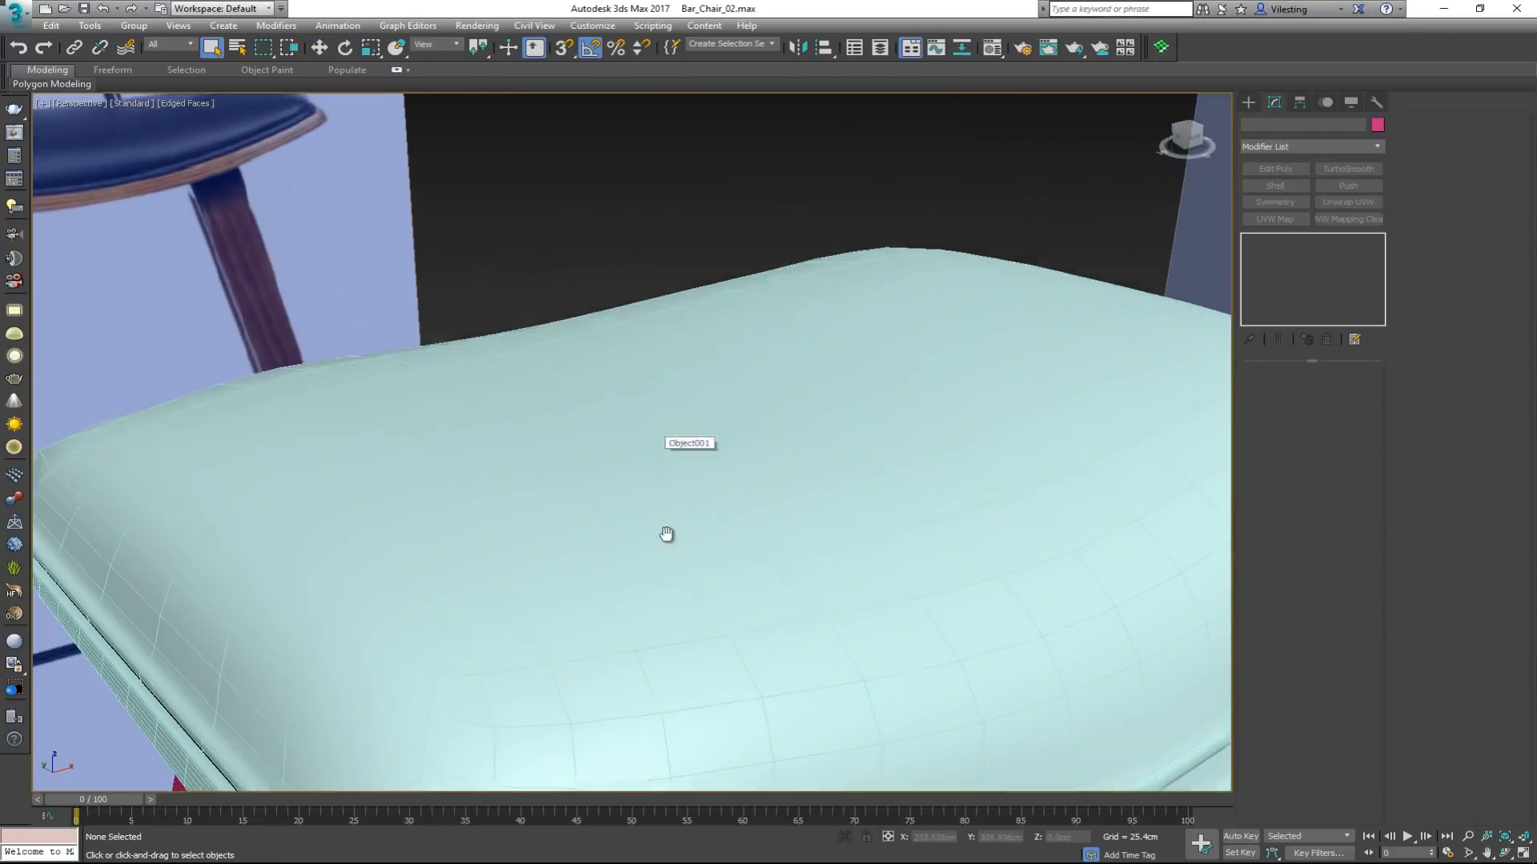
scroll(671, 544, "down", 6)
middle_click_drag(670, 451, 629, 449, "alt")
In a maximized front view, create a one-segment plane about 158 cm long and 185 cm wide over the backrest reference's left half.
key("alt+w")
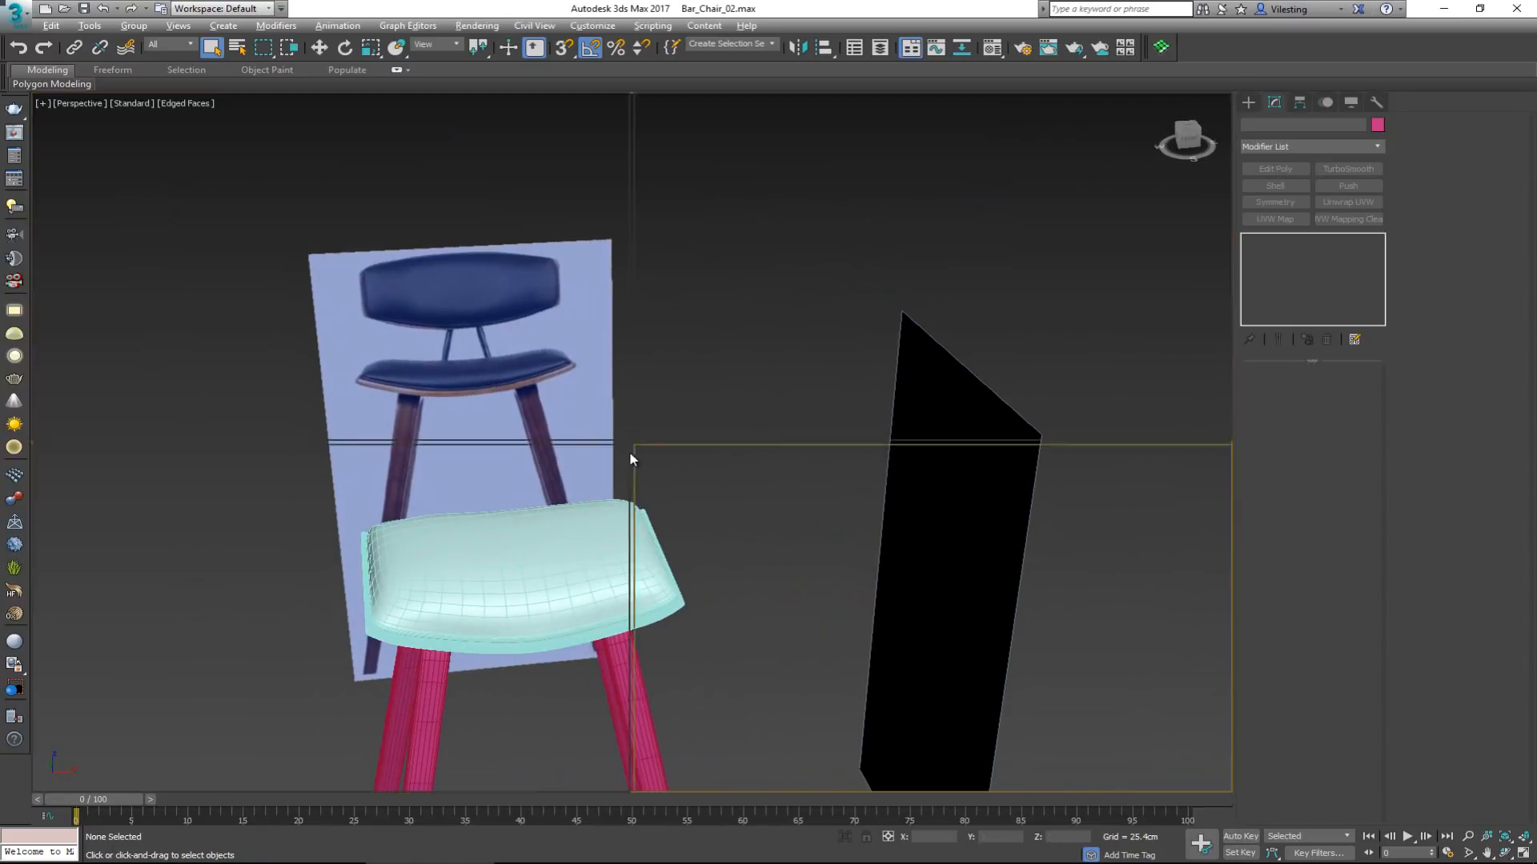
middle_click_drag(912, 262, 817, 209)
key("alt+w")
scroll(744, 251, "down", 4)
middle_click_drag(755, 312, 697, 357)
right_click(743, 328)
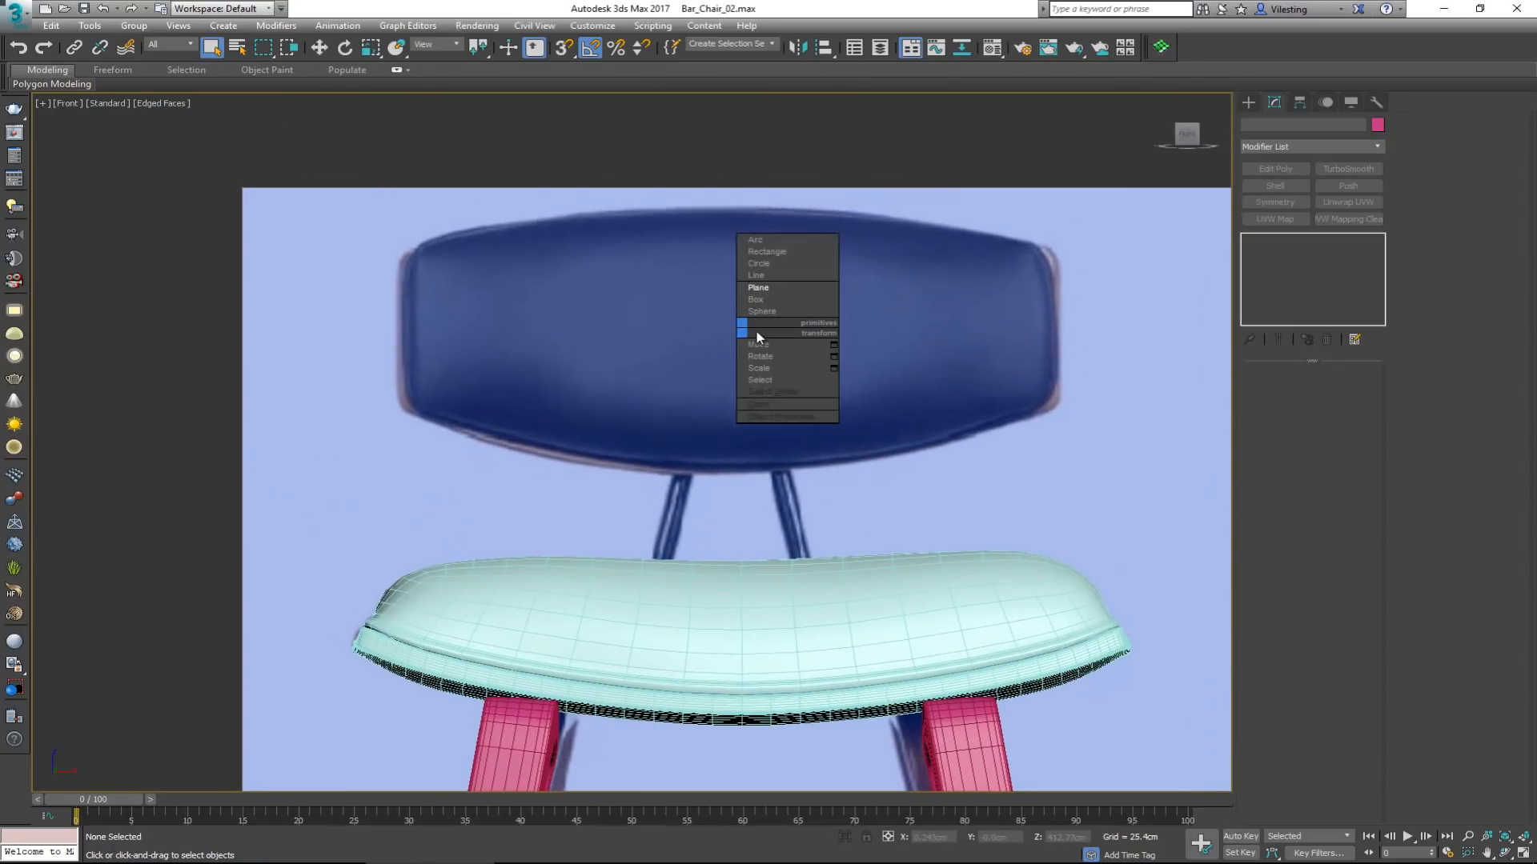
left_click(1248, 103)
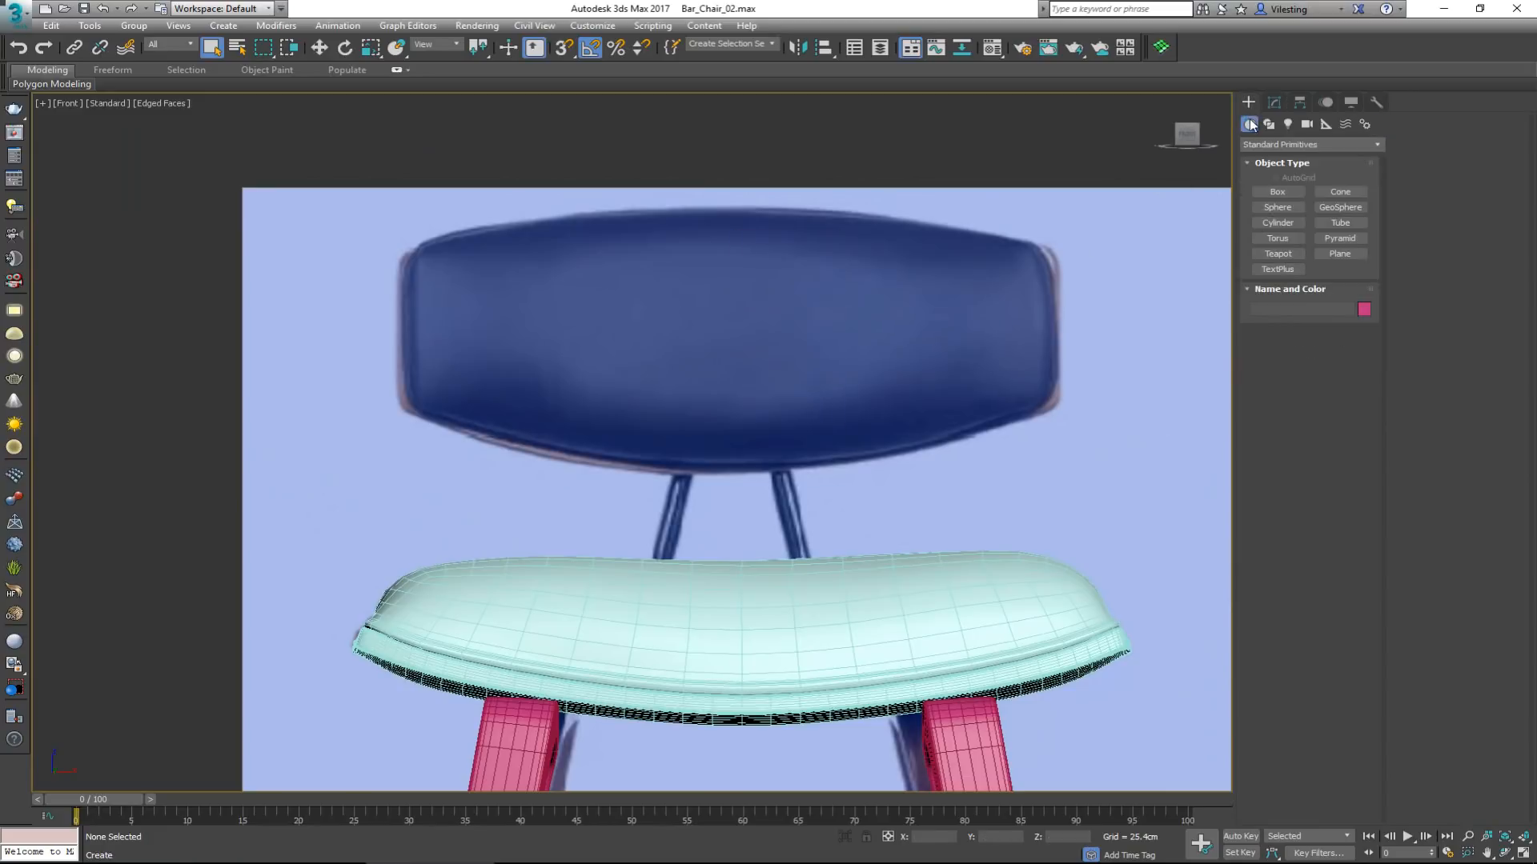
left_click(1340, 254)
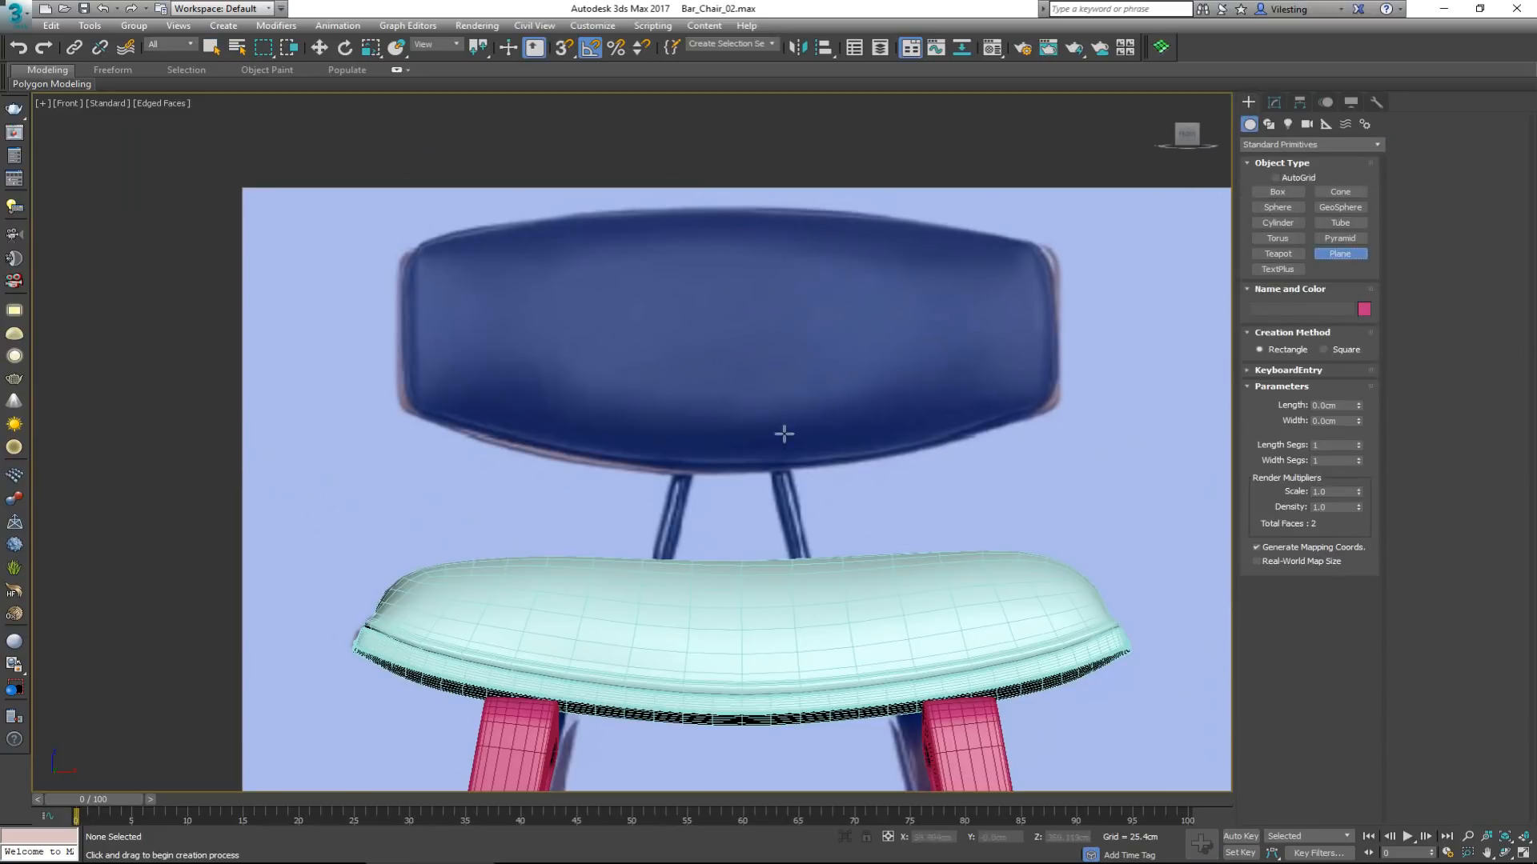
left_click_drag(735, 471, 399, 206)
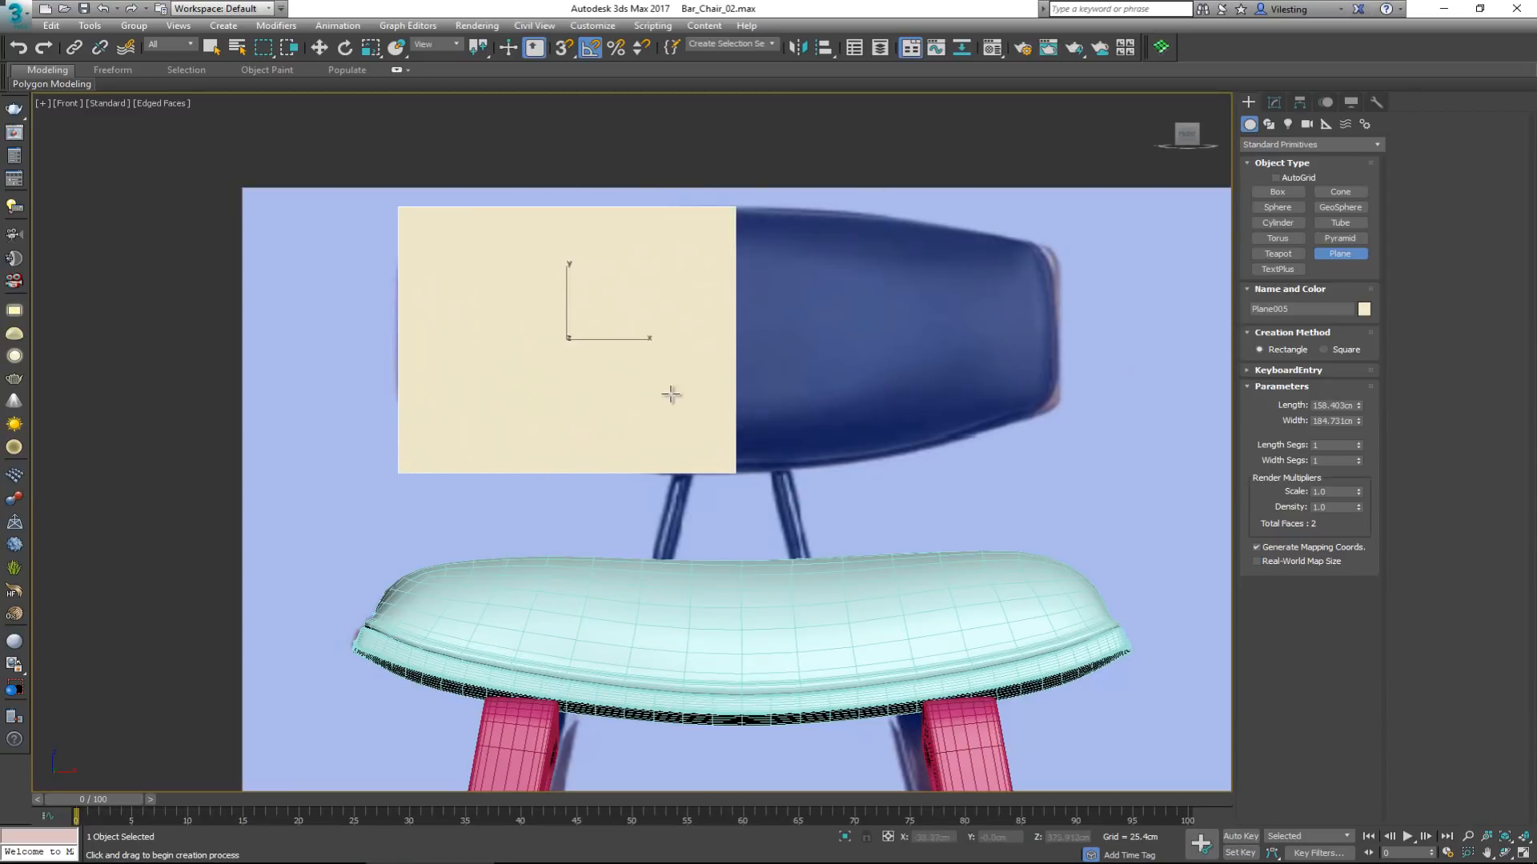
Make the new backrest plane see-through and end plane creation.
scroll(725, 297, "down", 4)
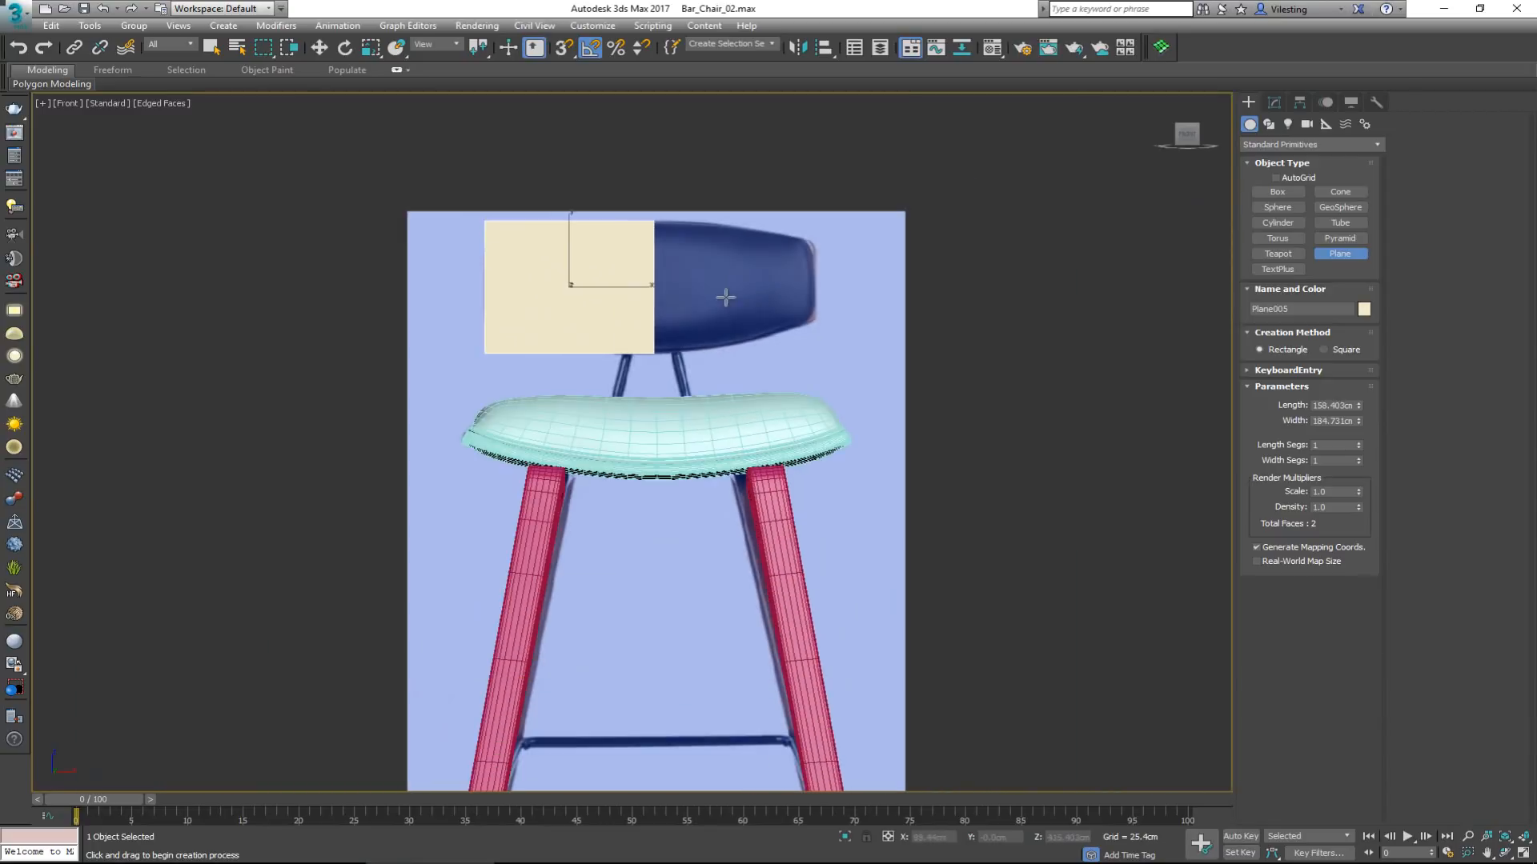
scroll(608, 319, "up", 4)
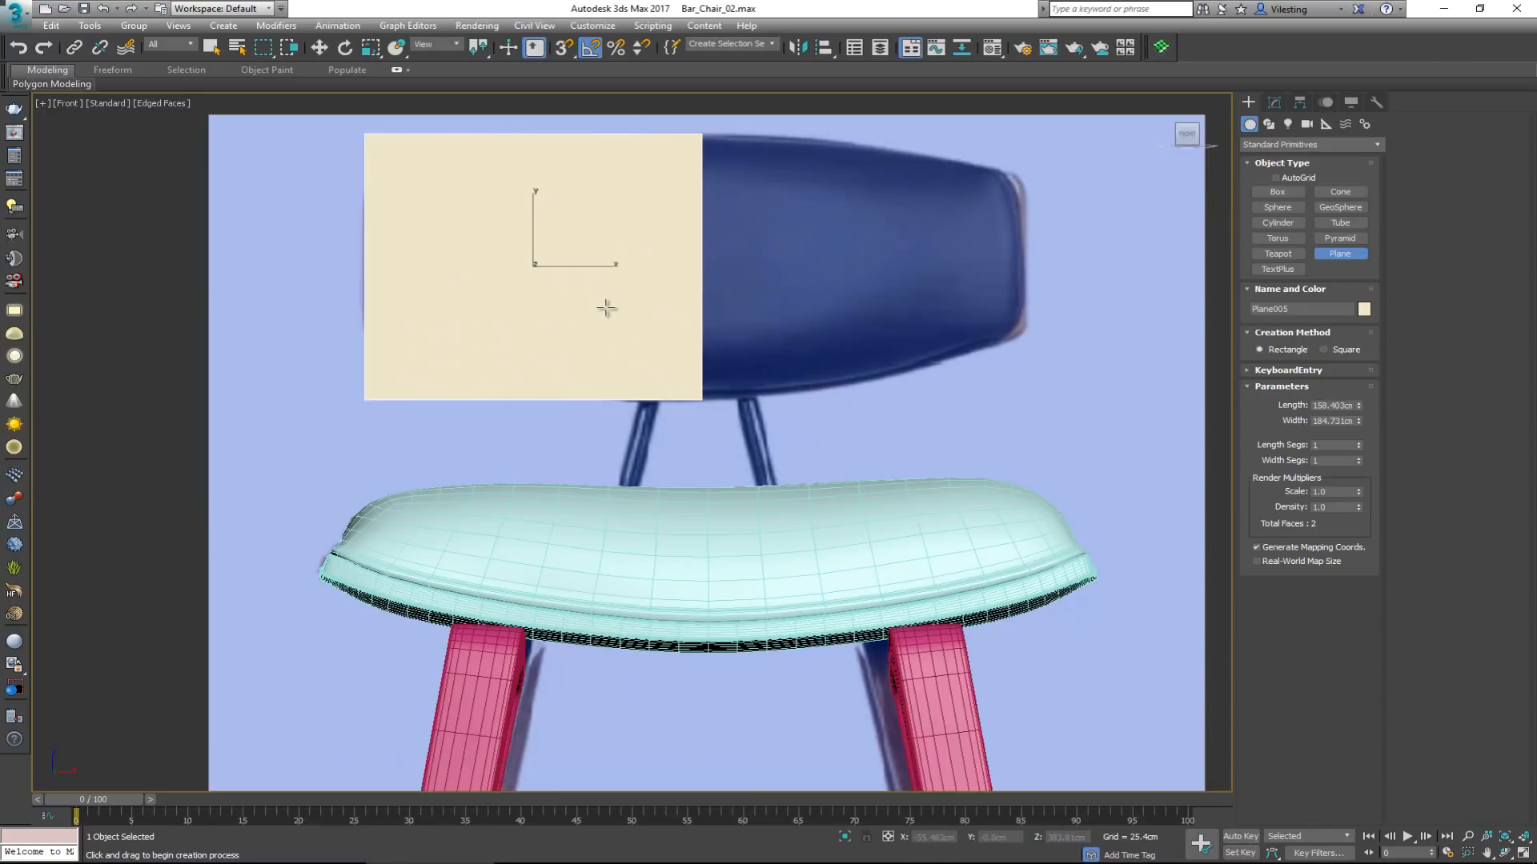
key("alt+x")
right_click(576, 255)
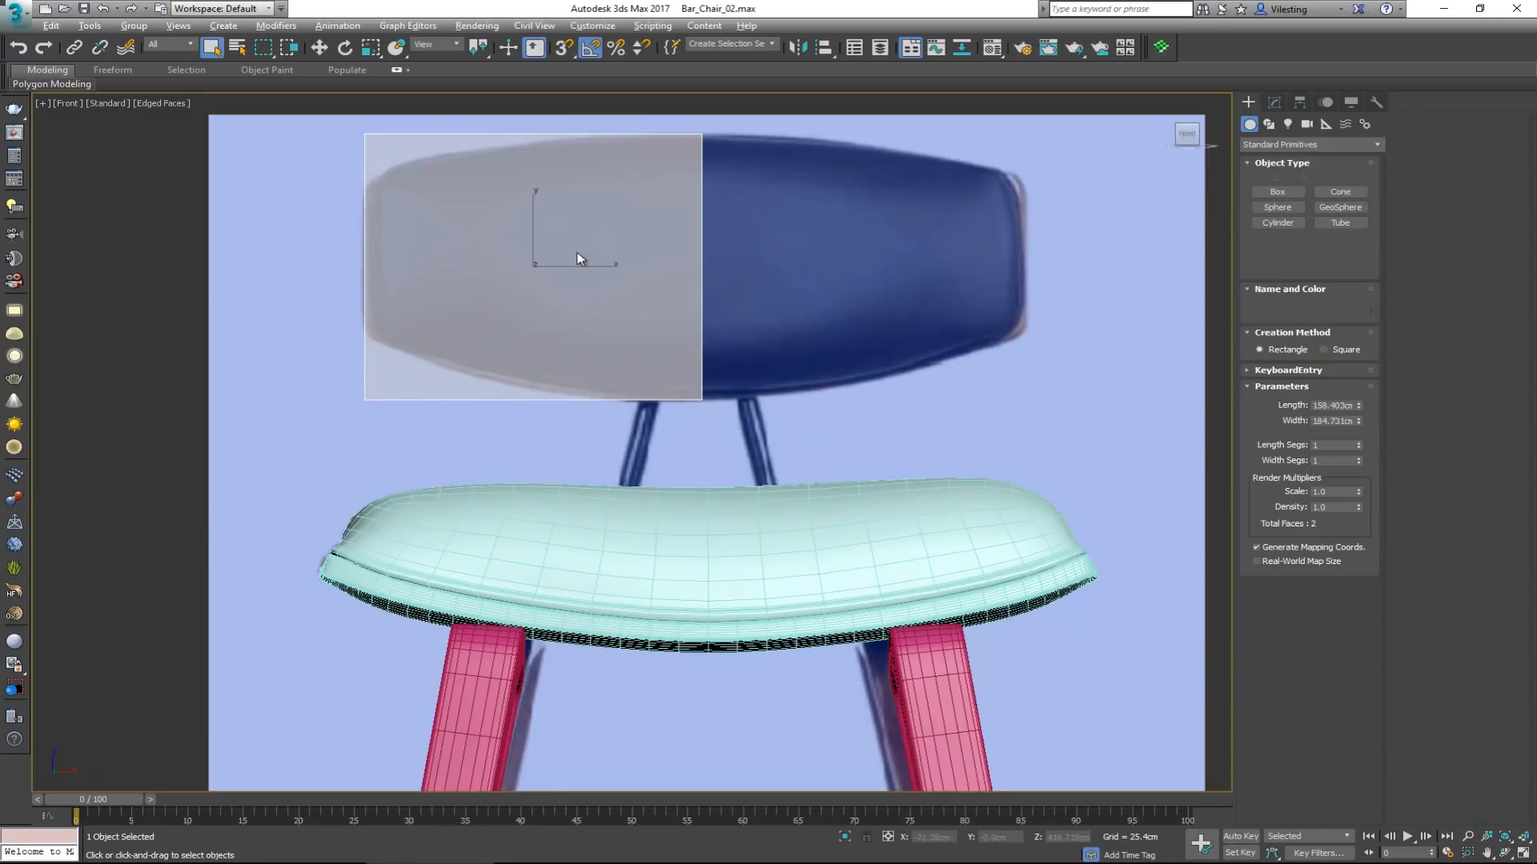
Convert the backrest plane to an Editable Poly and scale its outer-end vertices vertically to match the reference's narrower end.
right_click(518, 254)
mouse_move(659, 393)
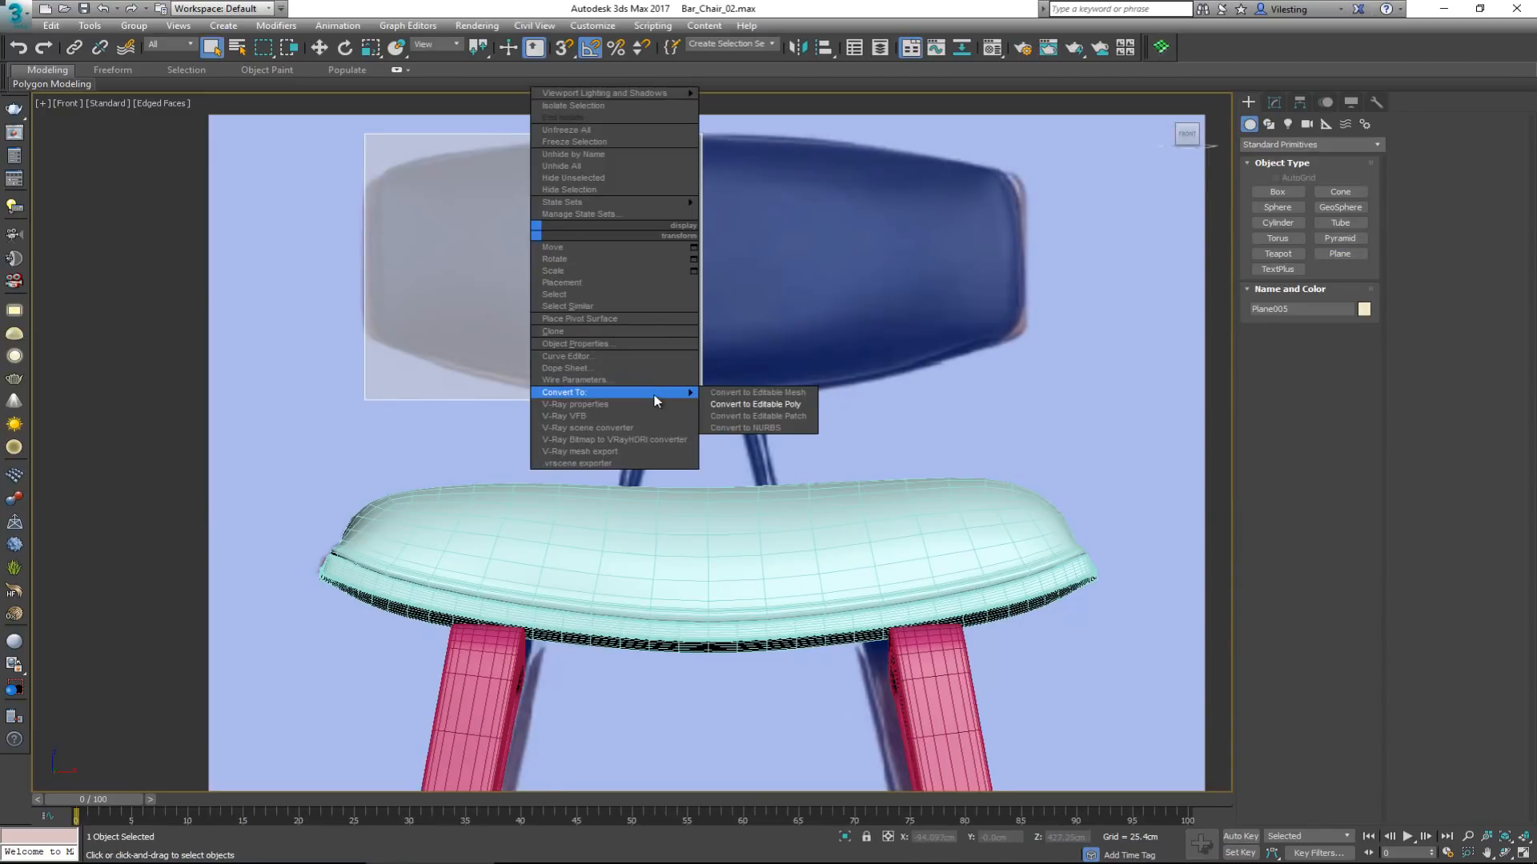
left_click(757, 404)
key("1")
left_click_drag(329, 131, 464, 448)
key("r")
mouse_move(367, 214)
left_mouse_down()
mouse_move(365, 259)
mouse_move(367, 223)
left_mouse_up()
key("w")
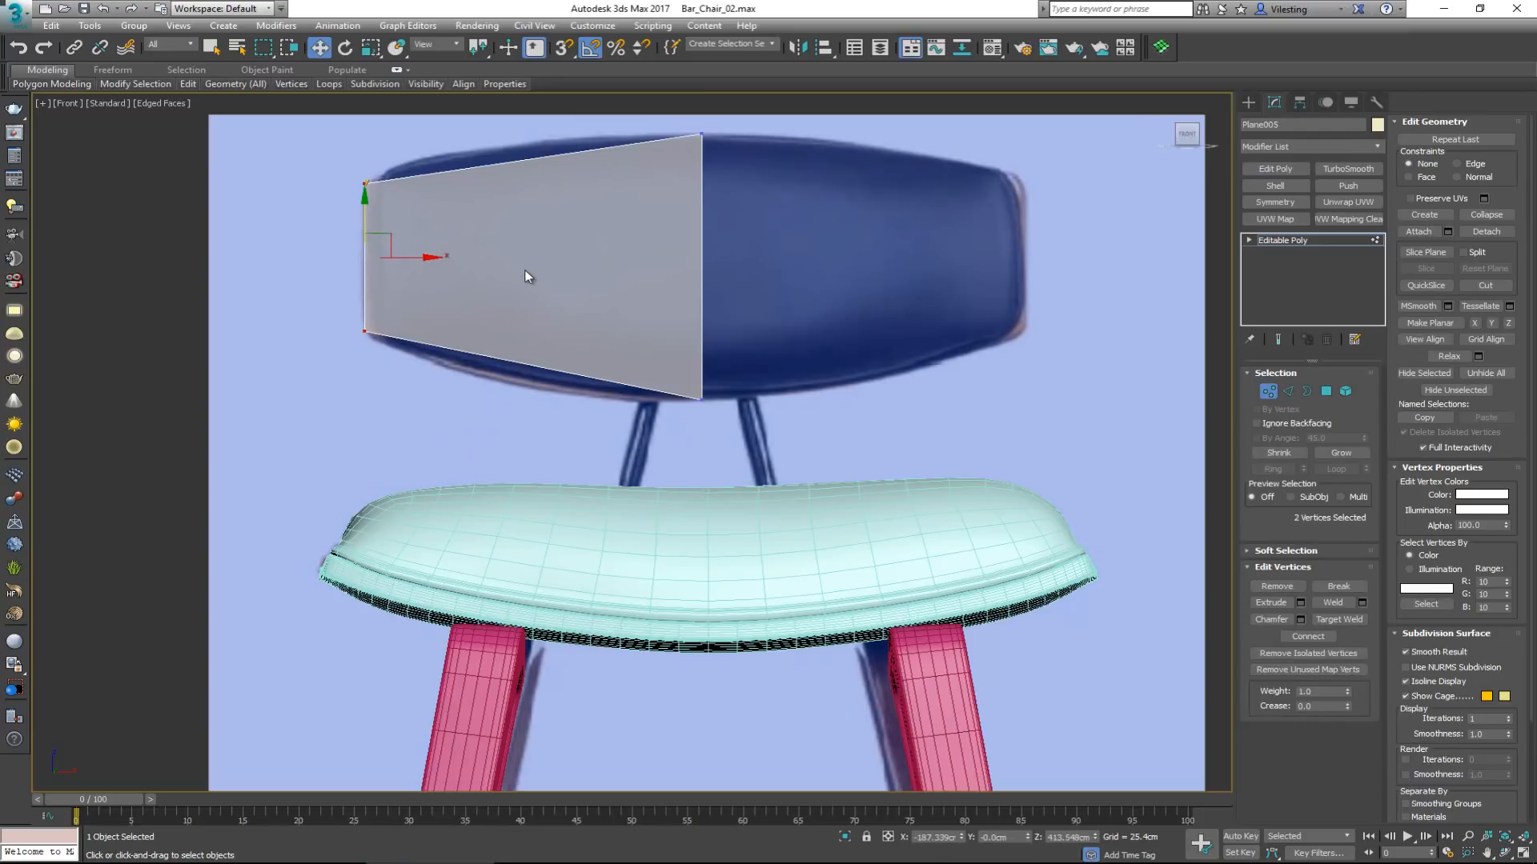
Insert a vertical edge loop halfway across the plane and scale it vertically to meet the reference outline.
left_click(525, 277)
key("alt+1")
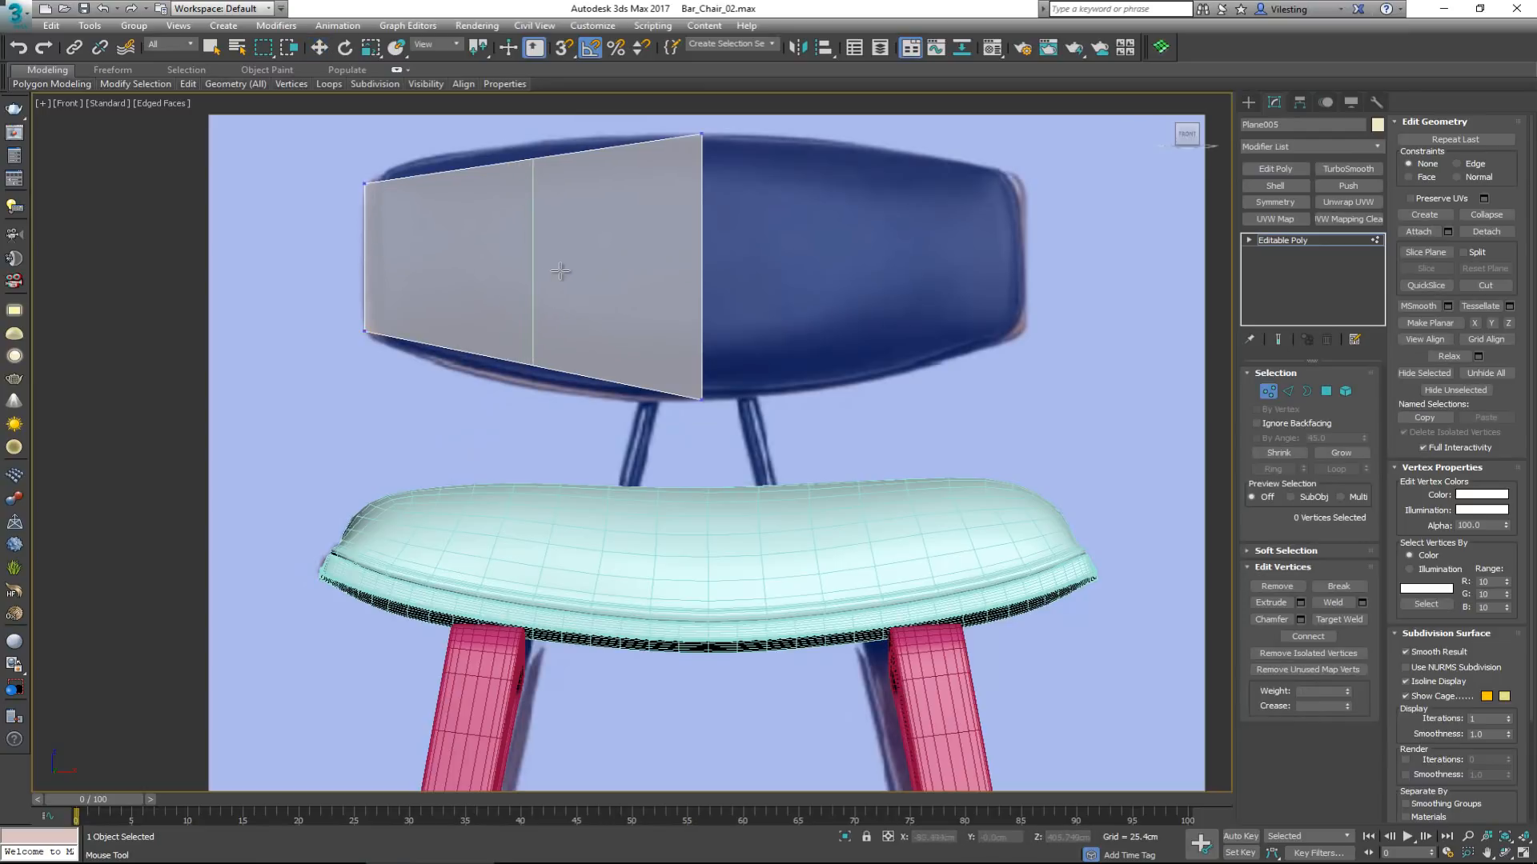
left_click(536, 275)
key("r")
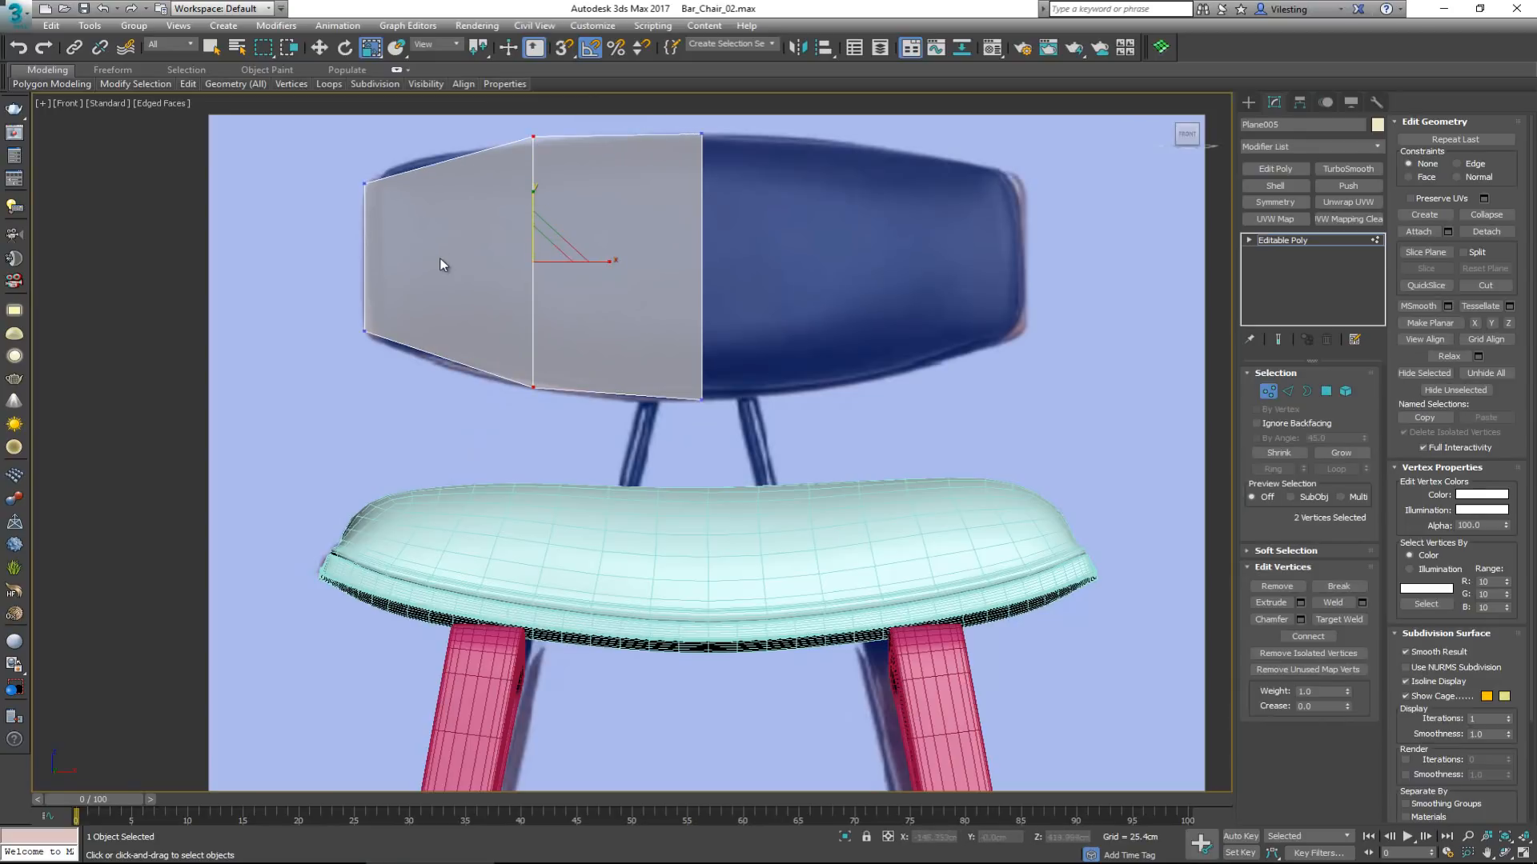
Insert a vertical edge loop in each half of the plane and scale both vertically to follow the backrest outline.
key("alt+1")
left_click(430, 309)
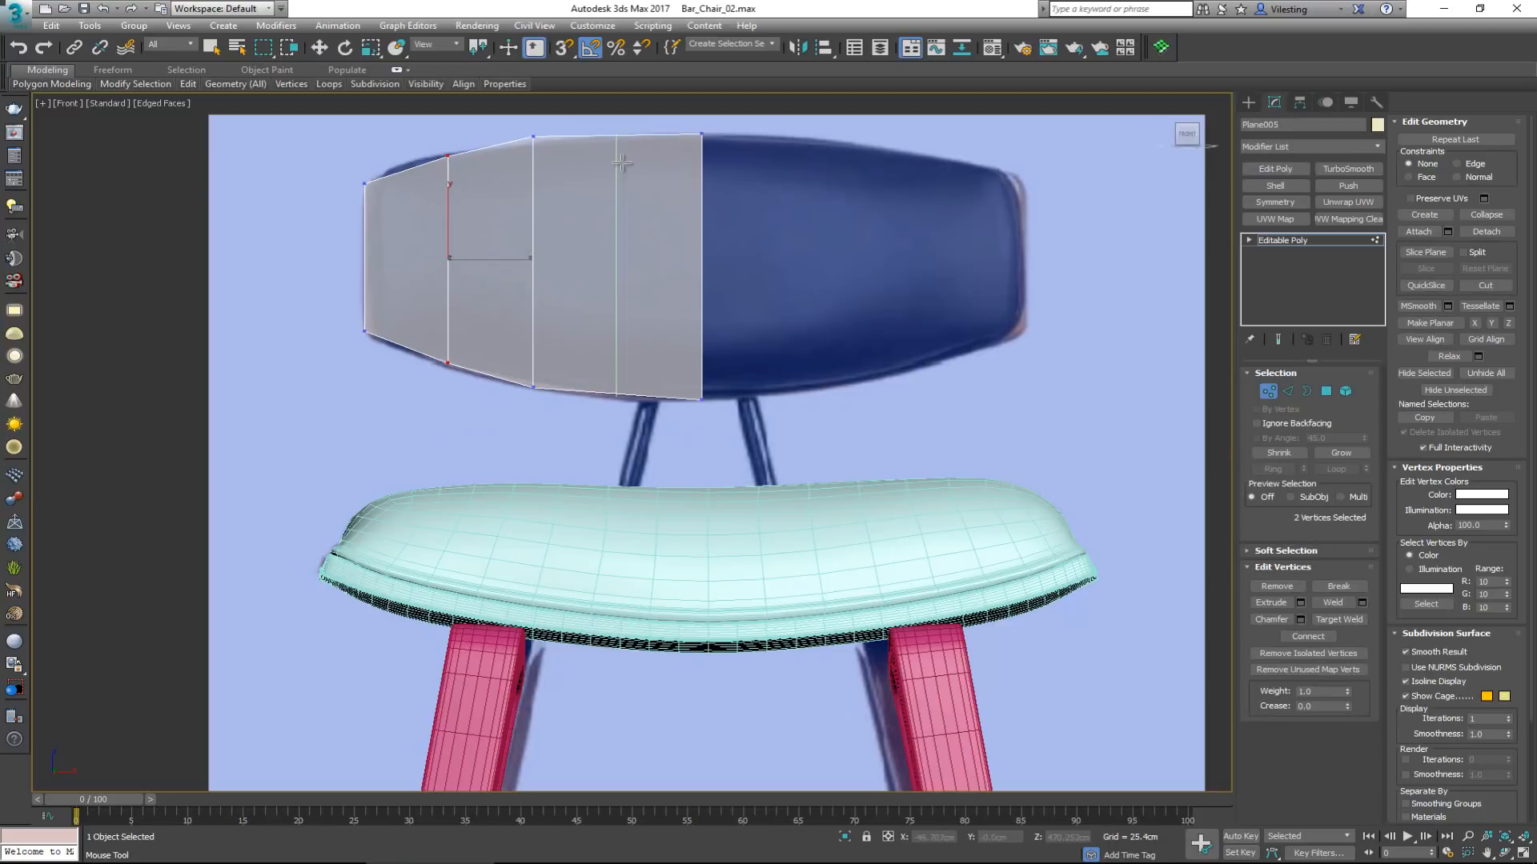
left_click(617, 204)
right_click(617, 204)
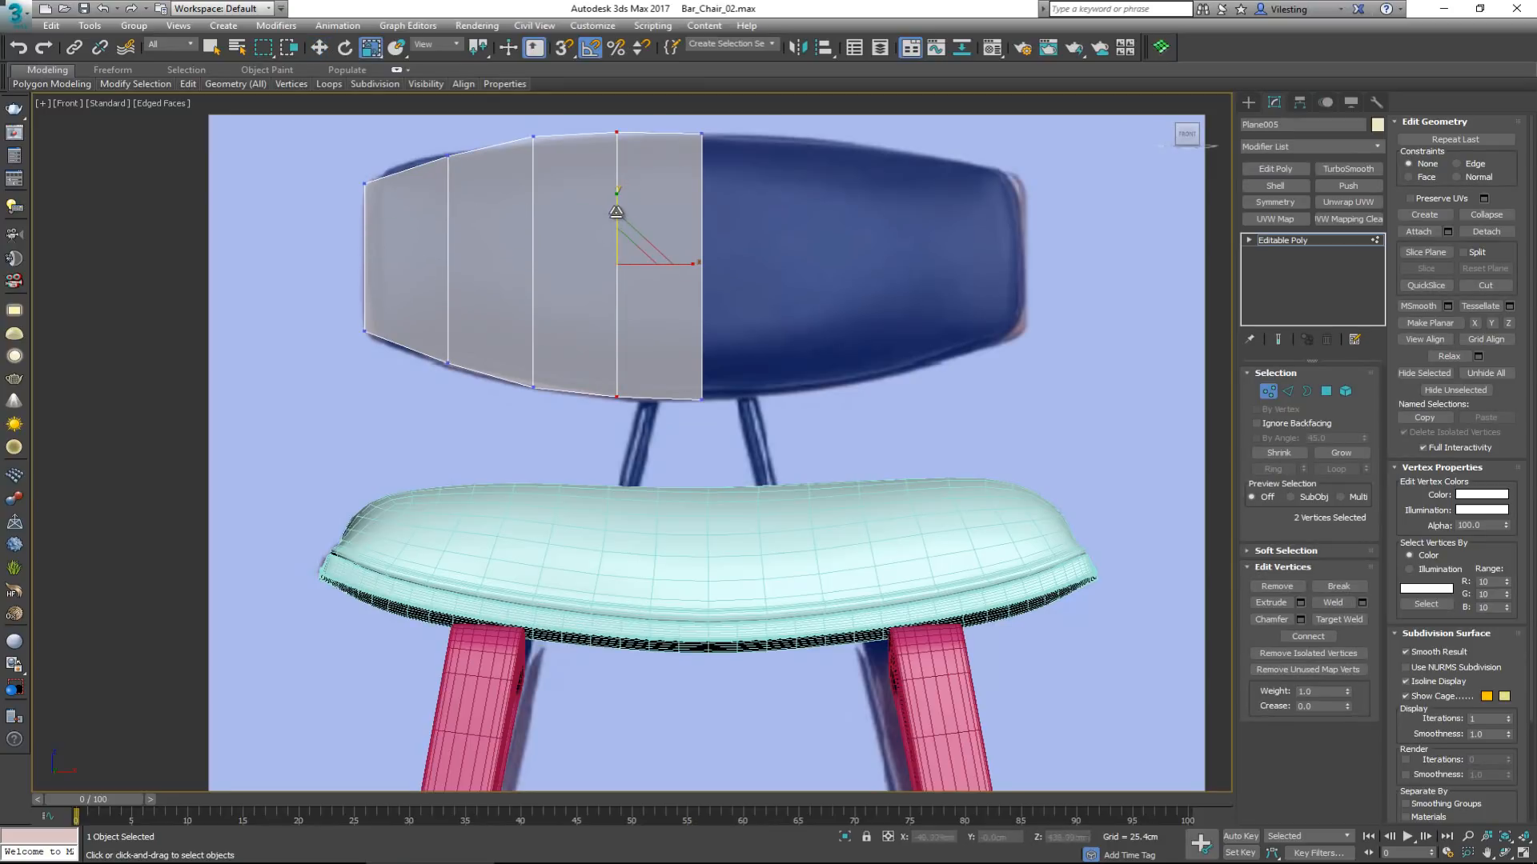
left_click_drag(616, 212, 612, 215)
key("2")
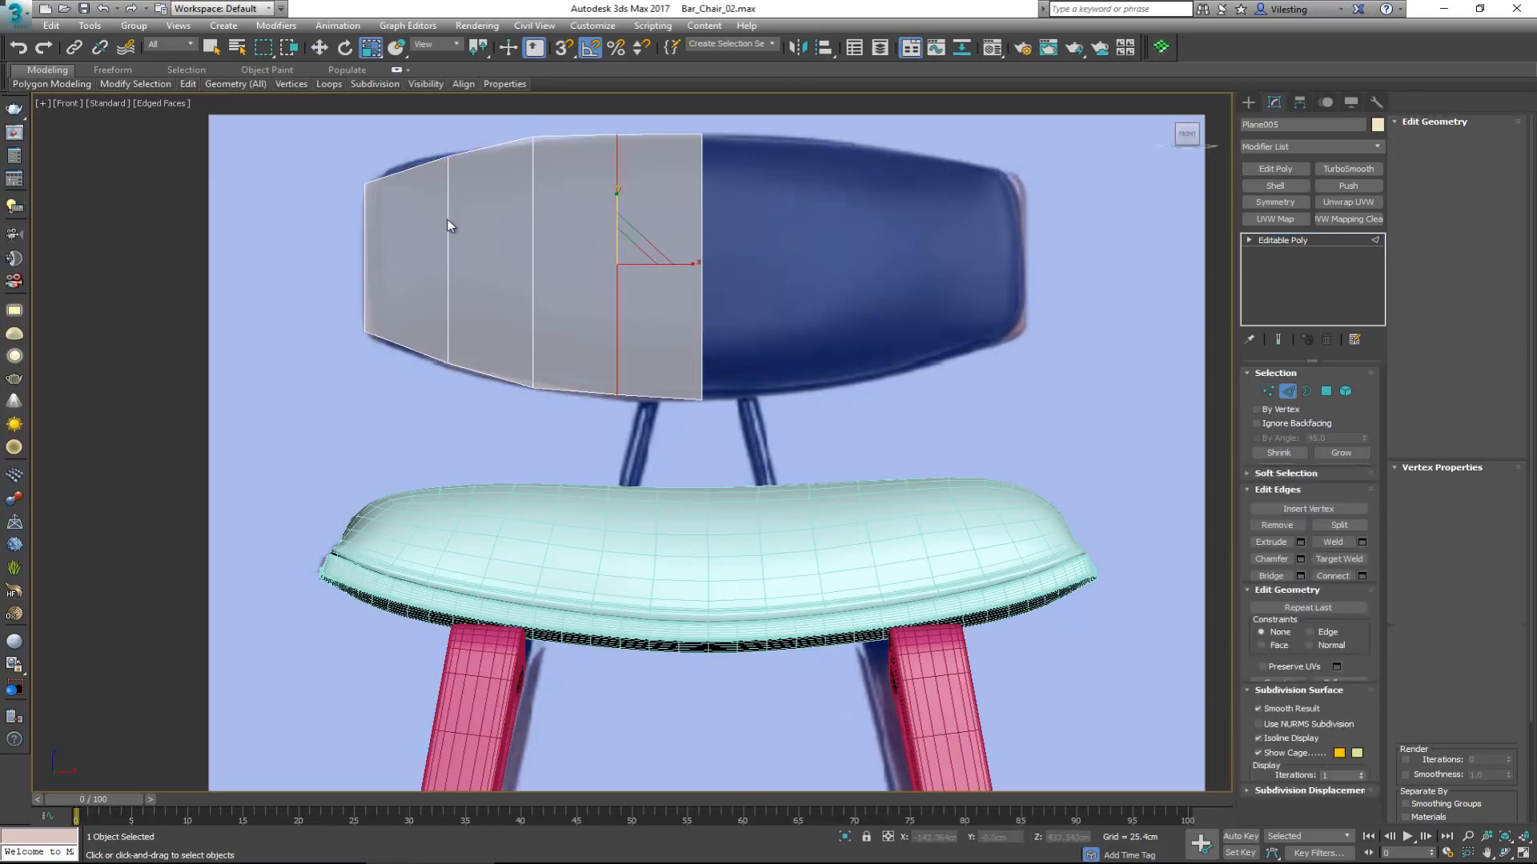
left_click(448, 216)
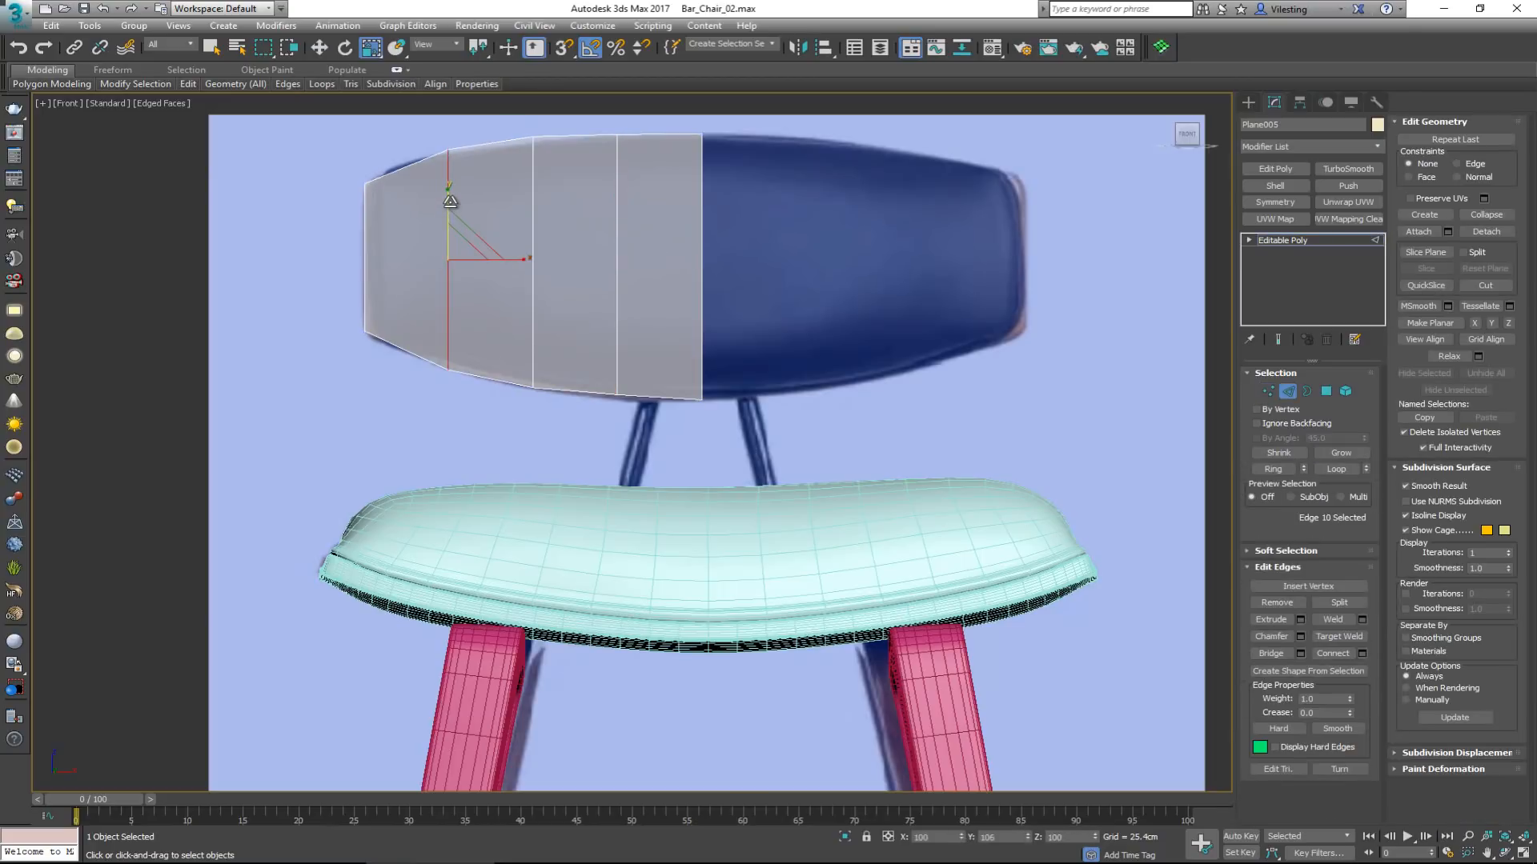
left_click_drag(451, 201, 451, 202)
Insert three horizontal edge loops across the plane: one through the middle, one above it and one below it.
left_click(389, 280)
key("alt+s")
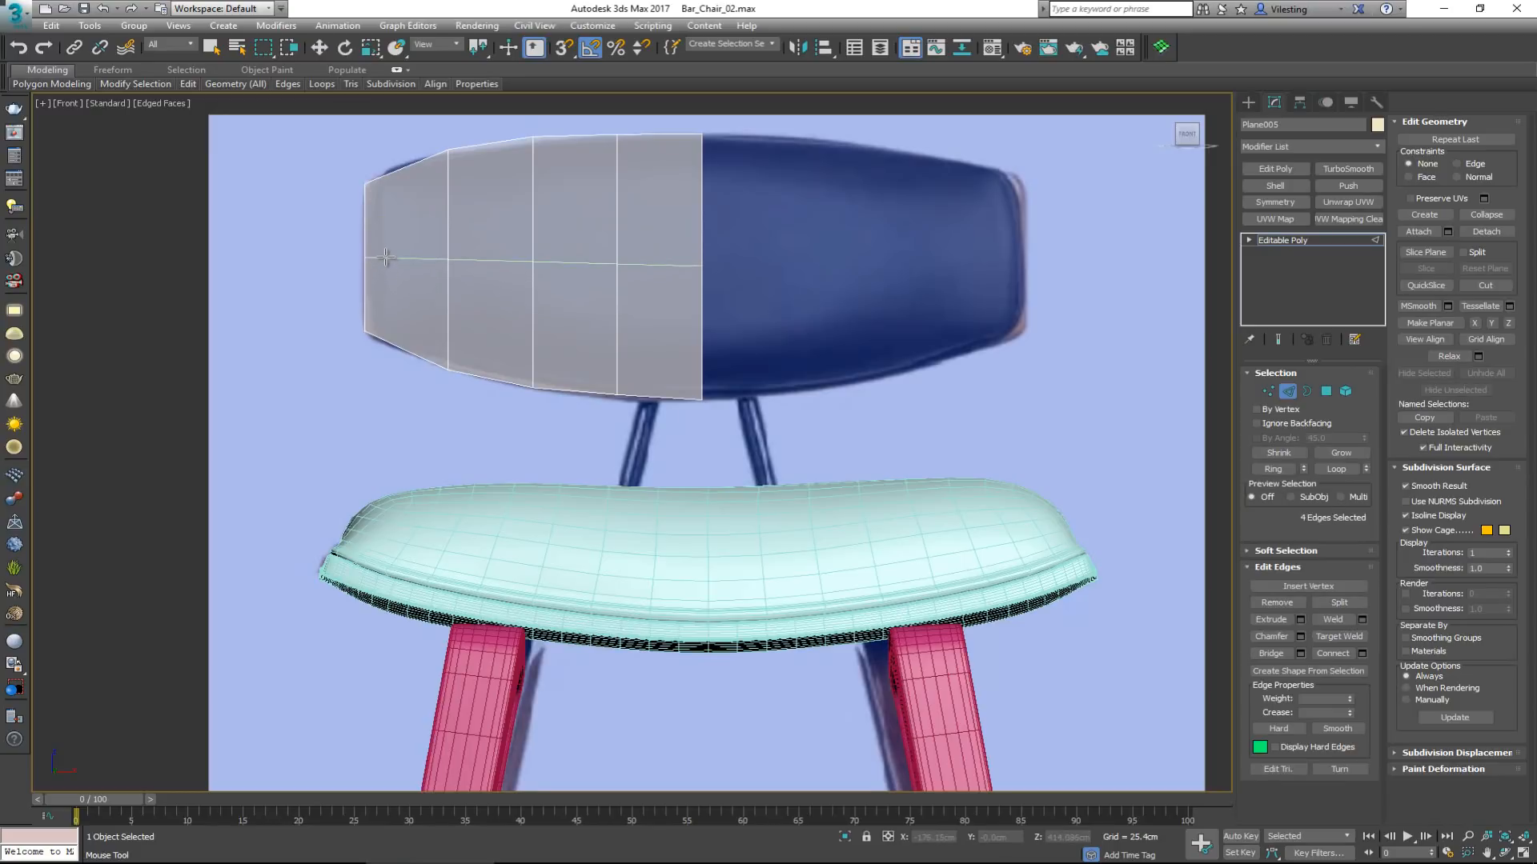
left_click(386, 257)
left_click(386, 221)
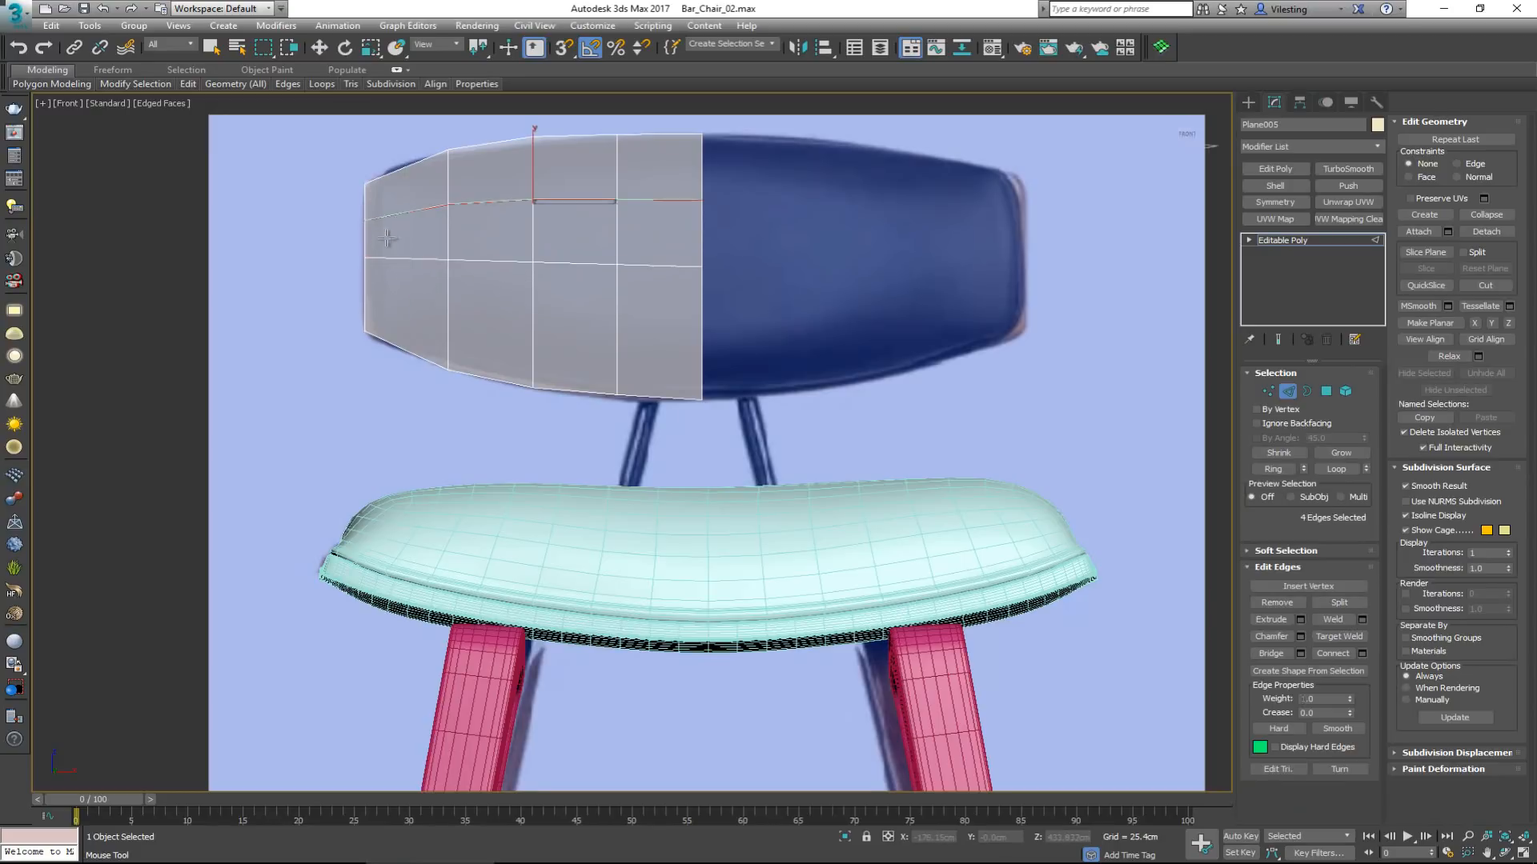
left_click(396, 302)
key("w")
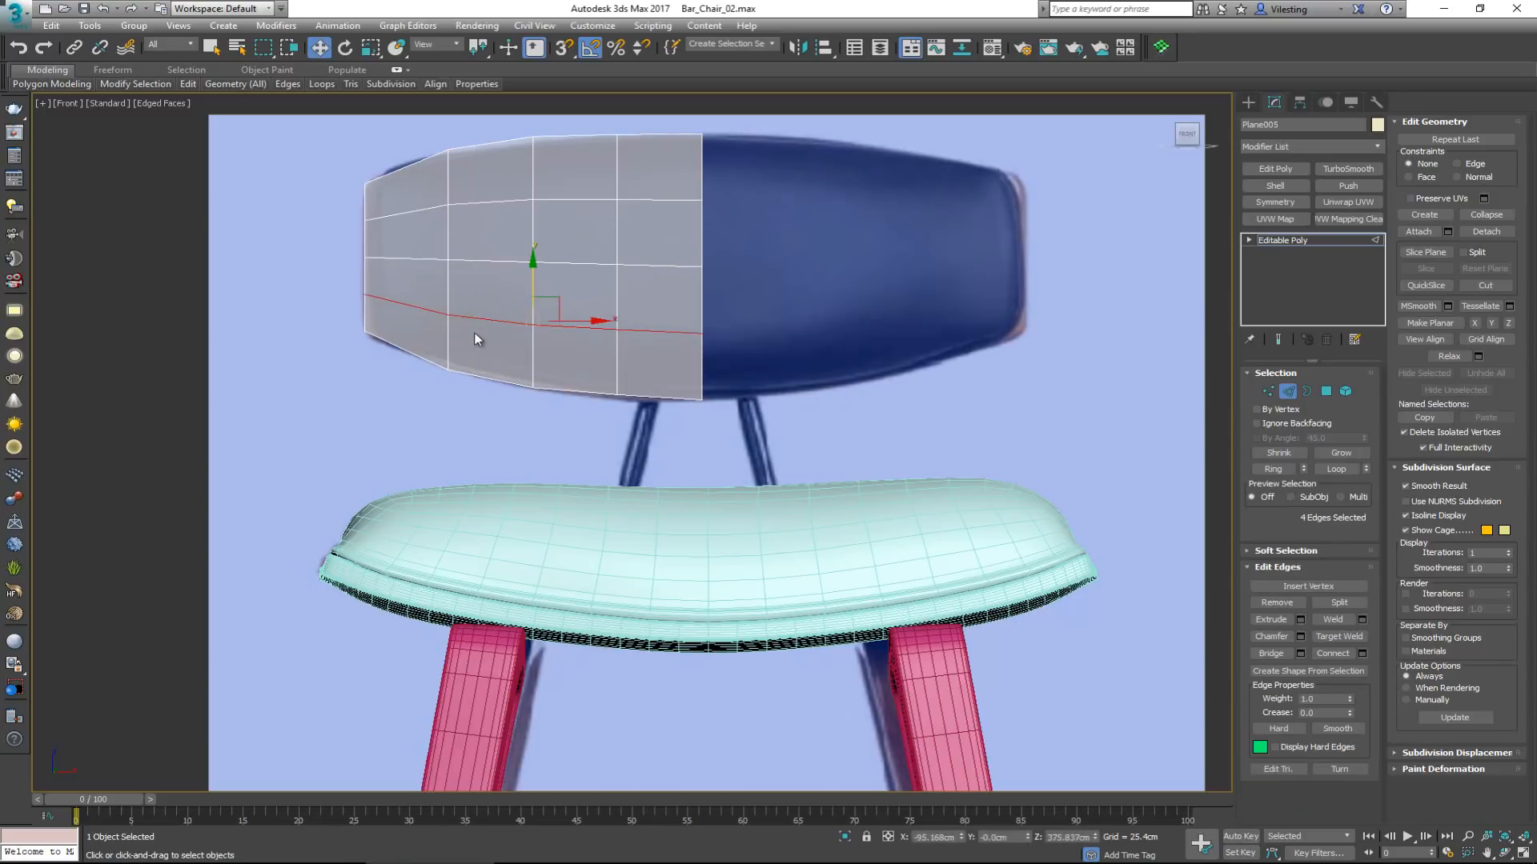
key("alt+w")
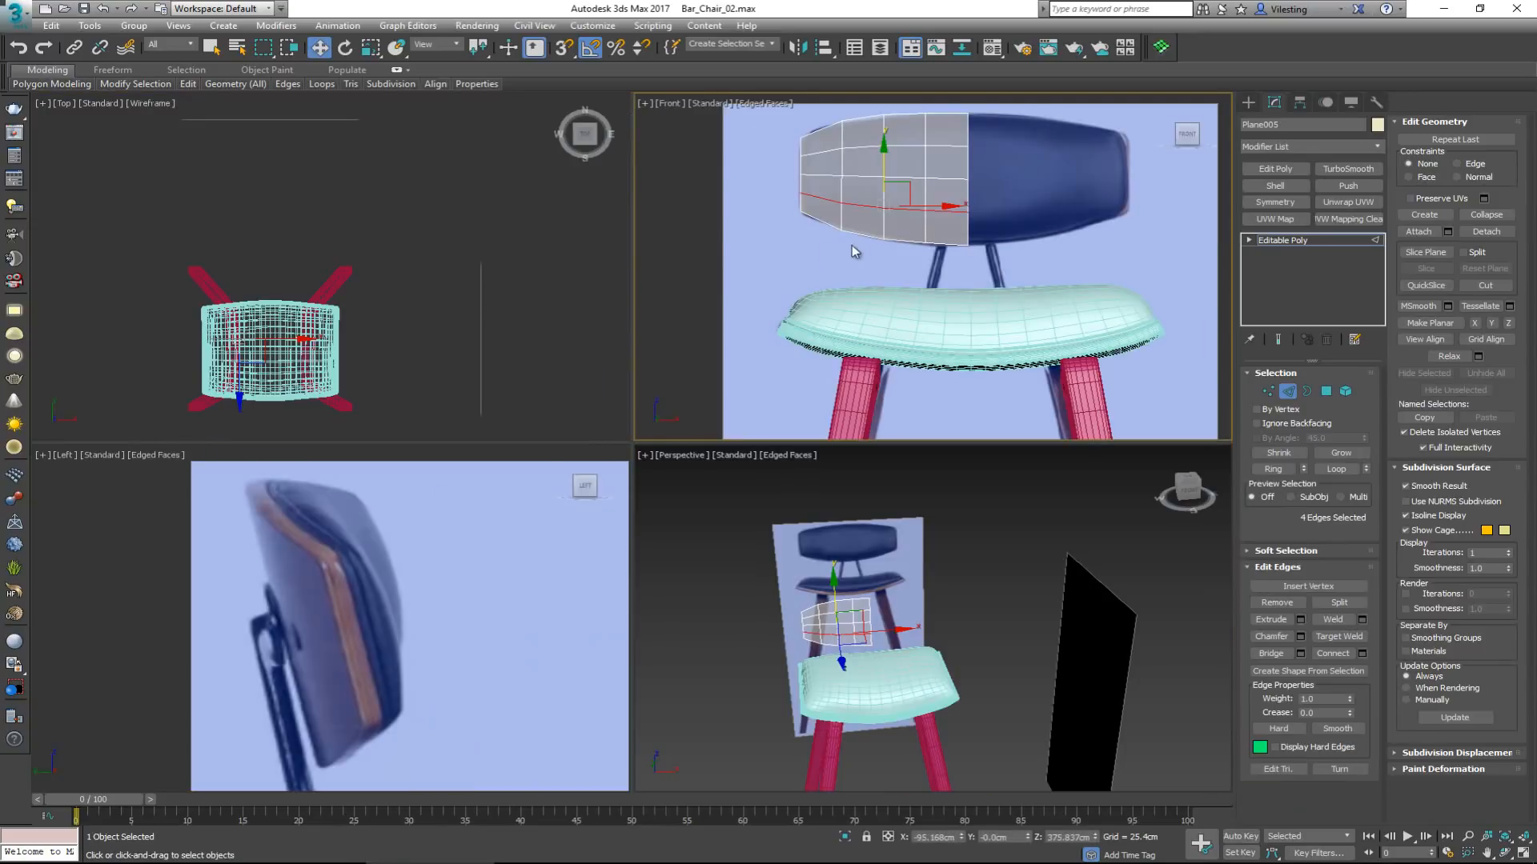
left_click(825, 259)
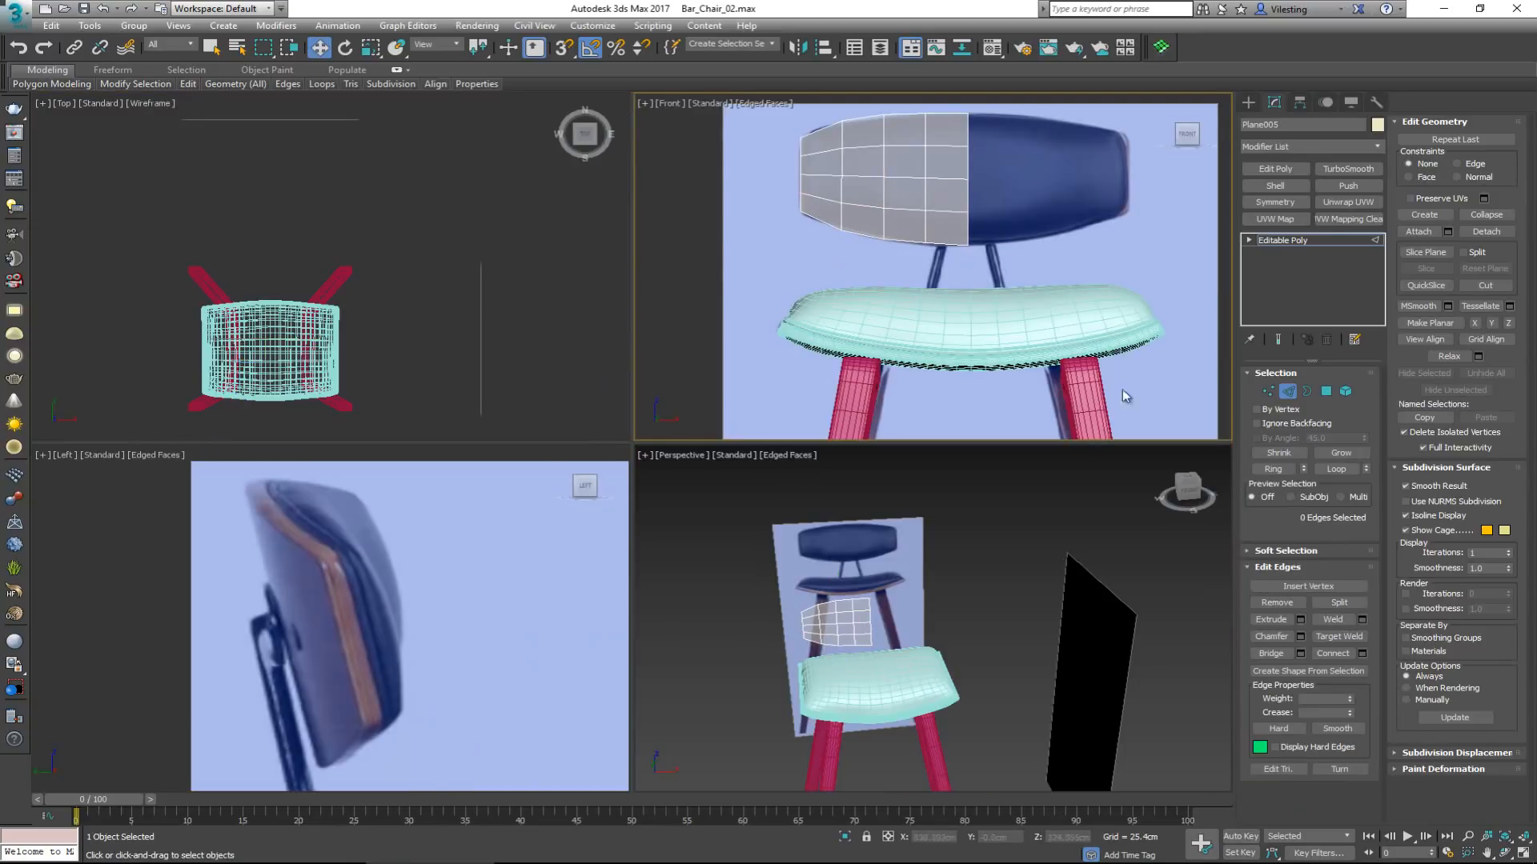
key("1")
scroll(402, 587, "down", 3)
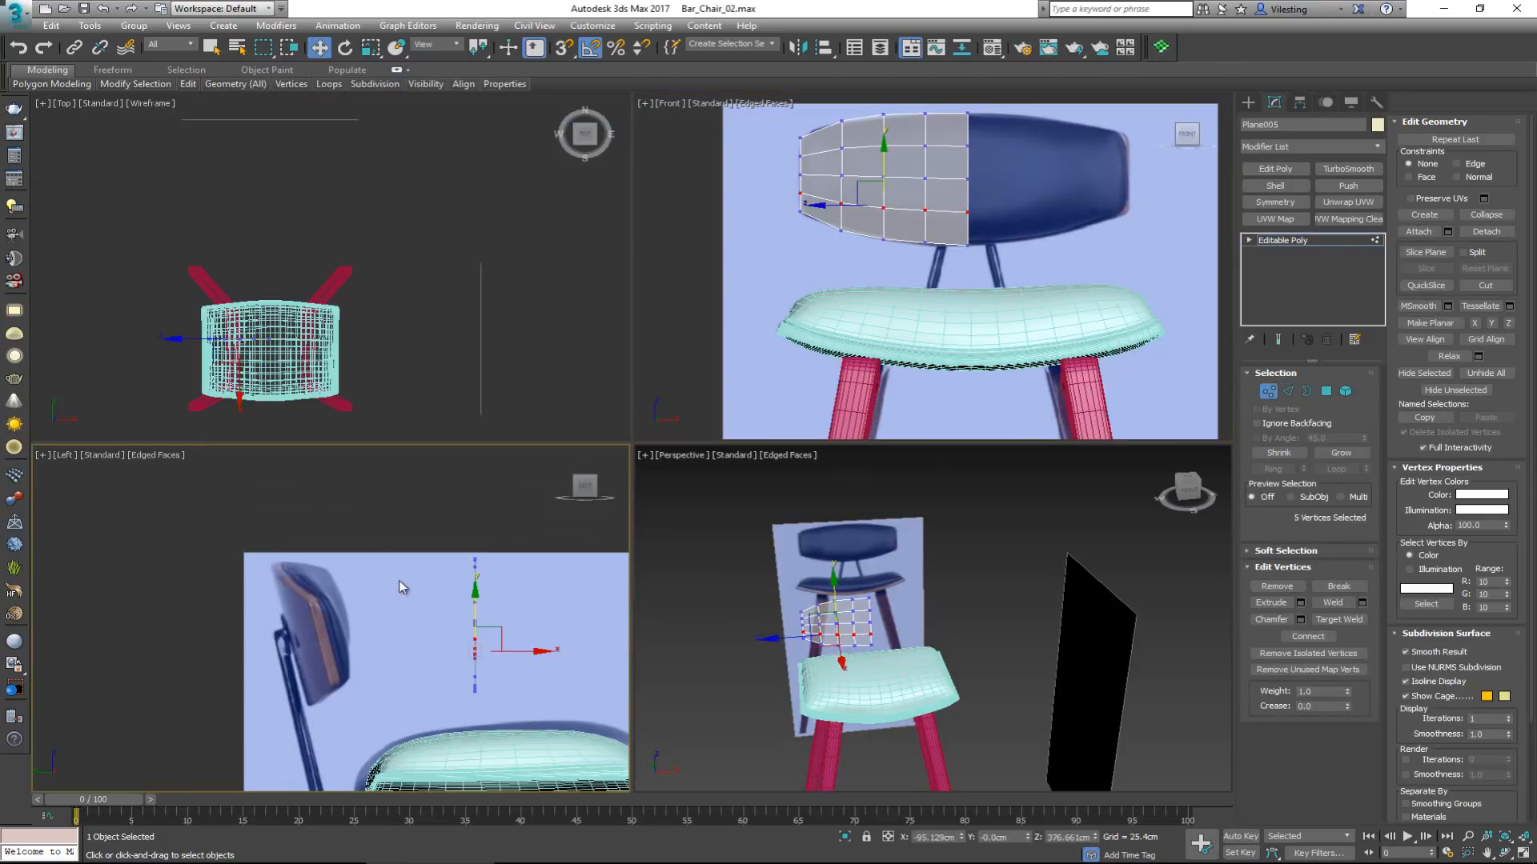
left_click_drag(1006, 110, 977, 157)
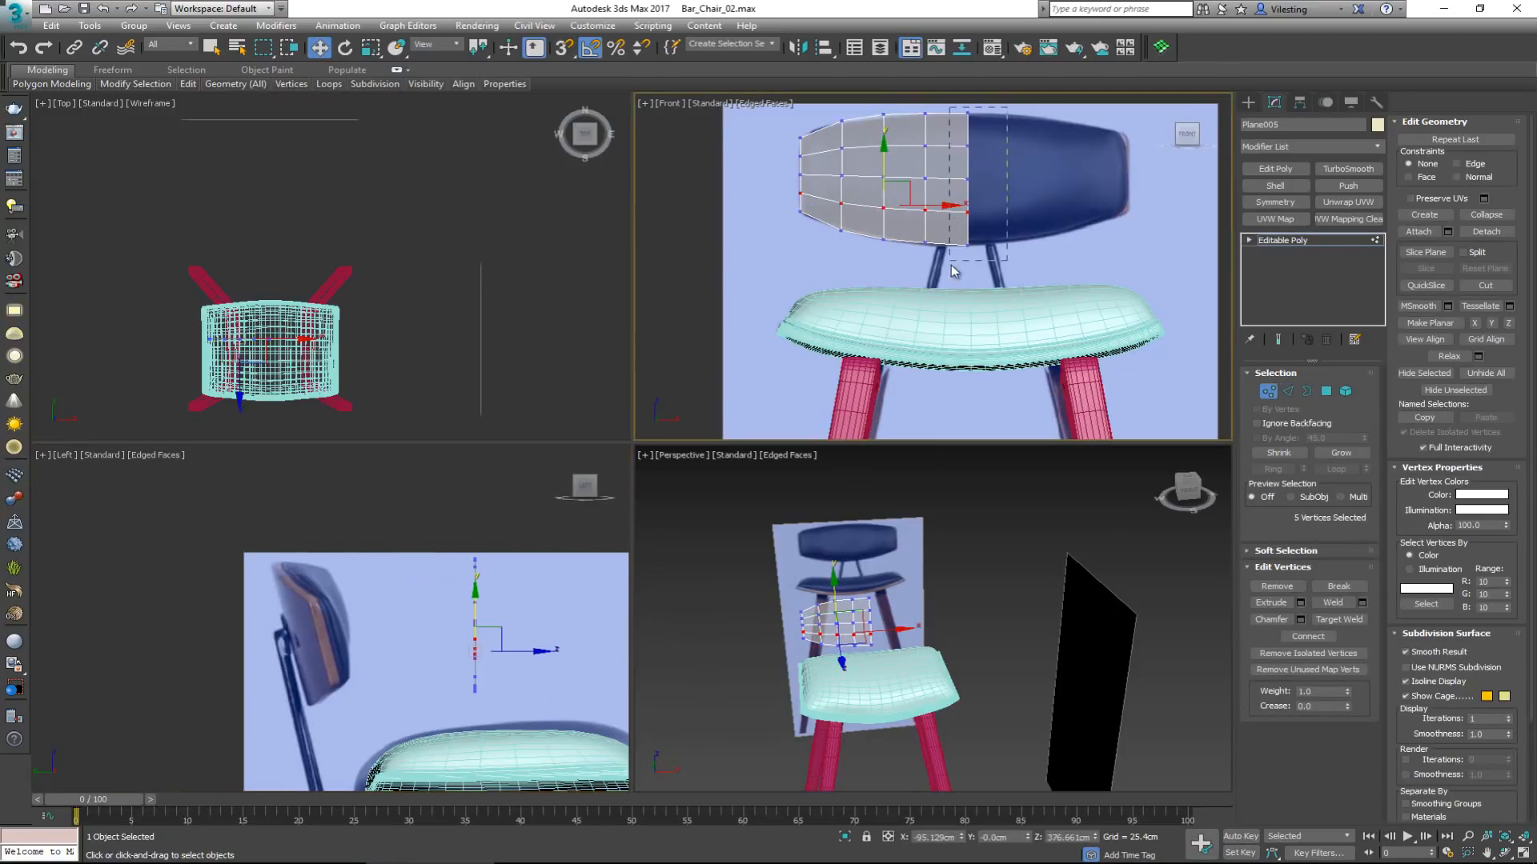
left_click_drag(950, 265, 960, 236)
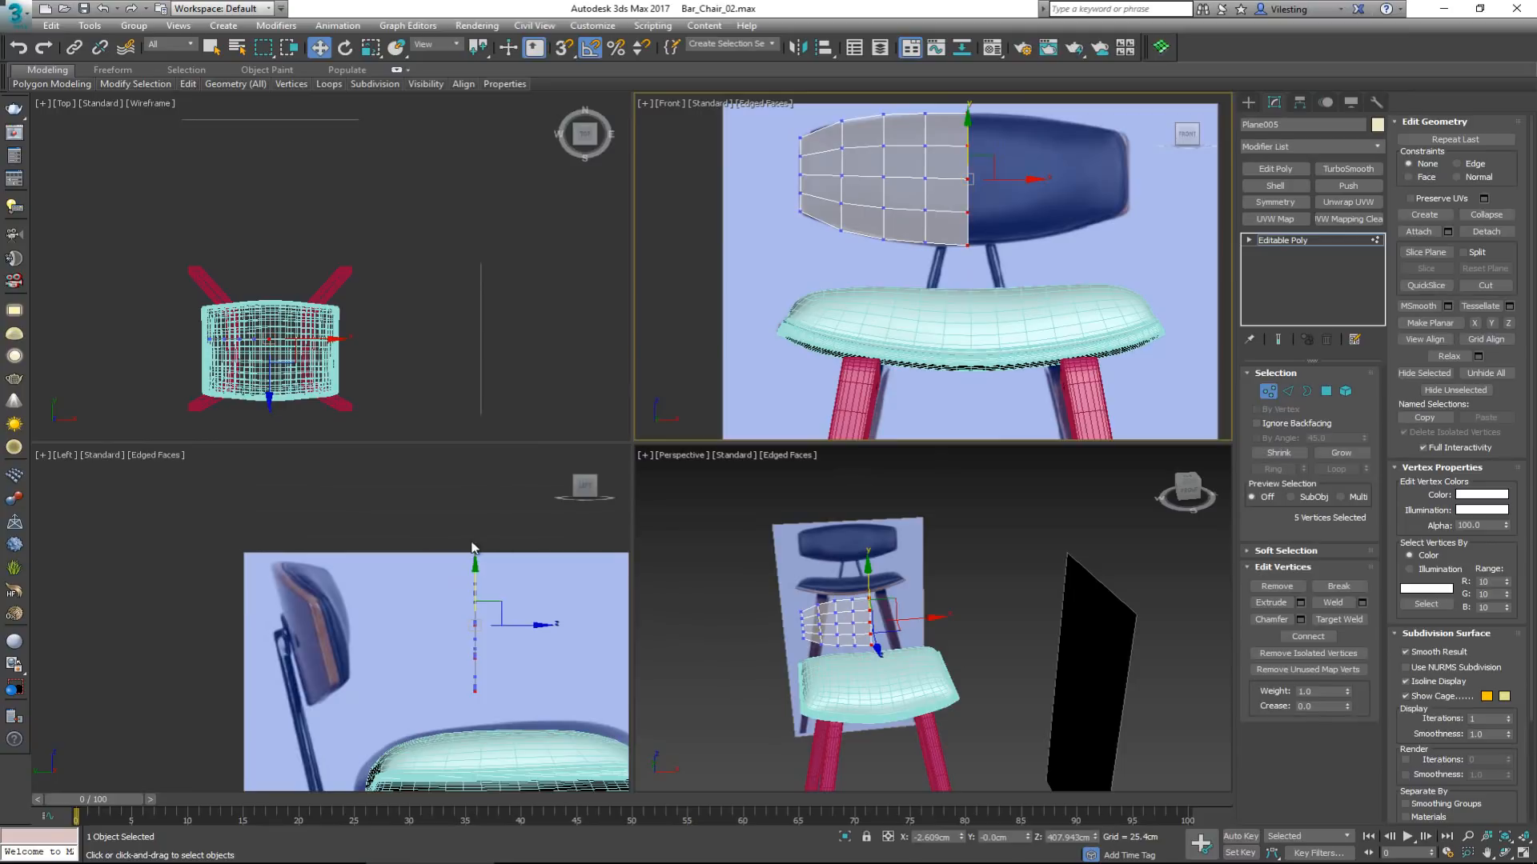
In a maximized left view, move the whole plane onto the side reference's backrest and rotate it to match the tilt.
right_click(369, 608)
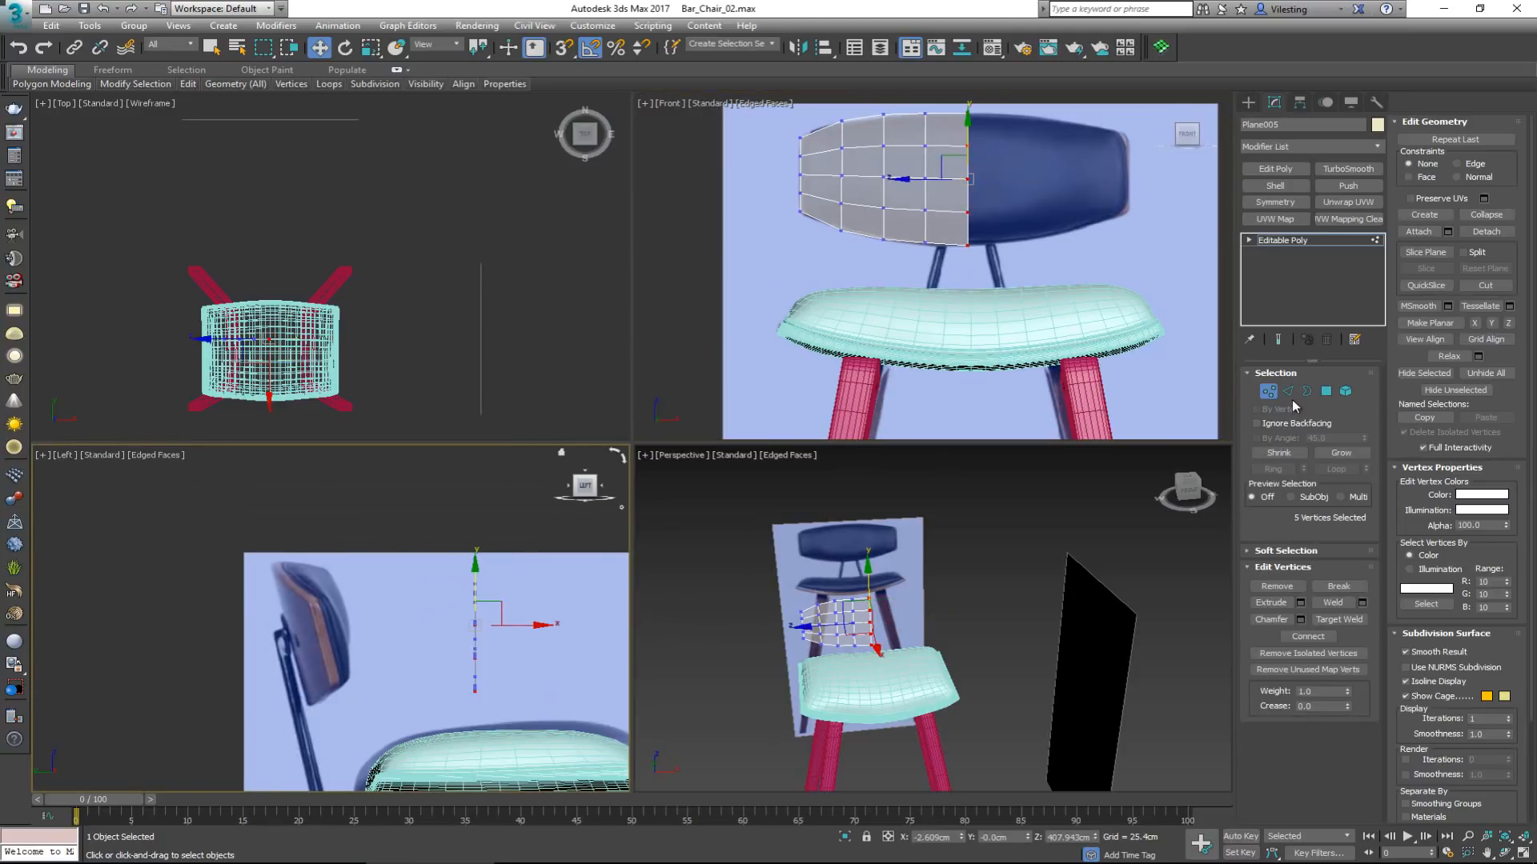
left_click(1268, 391)
key("alt+w")
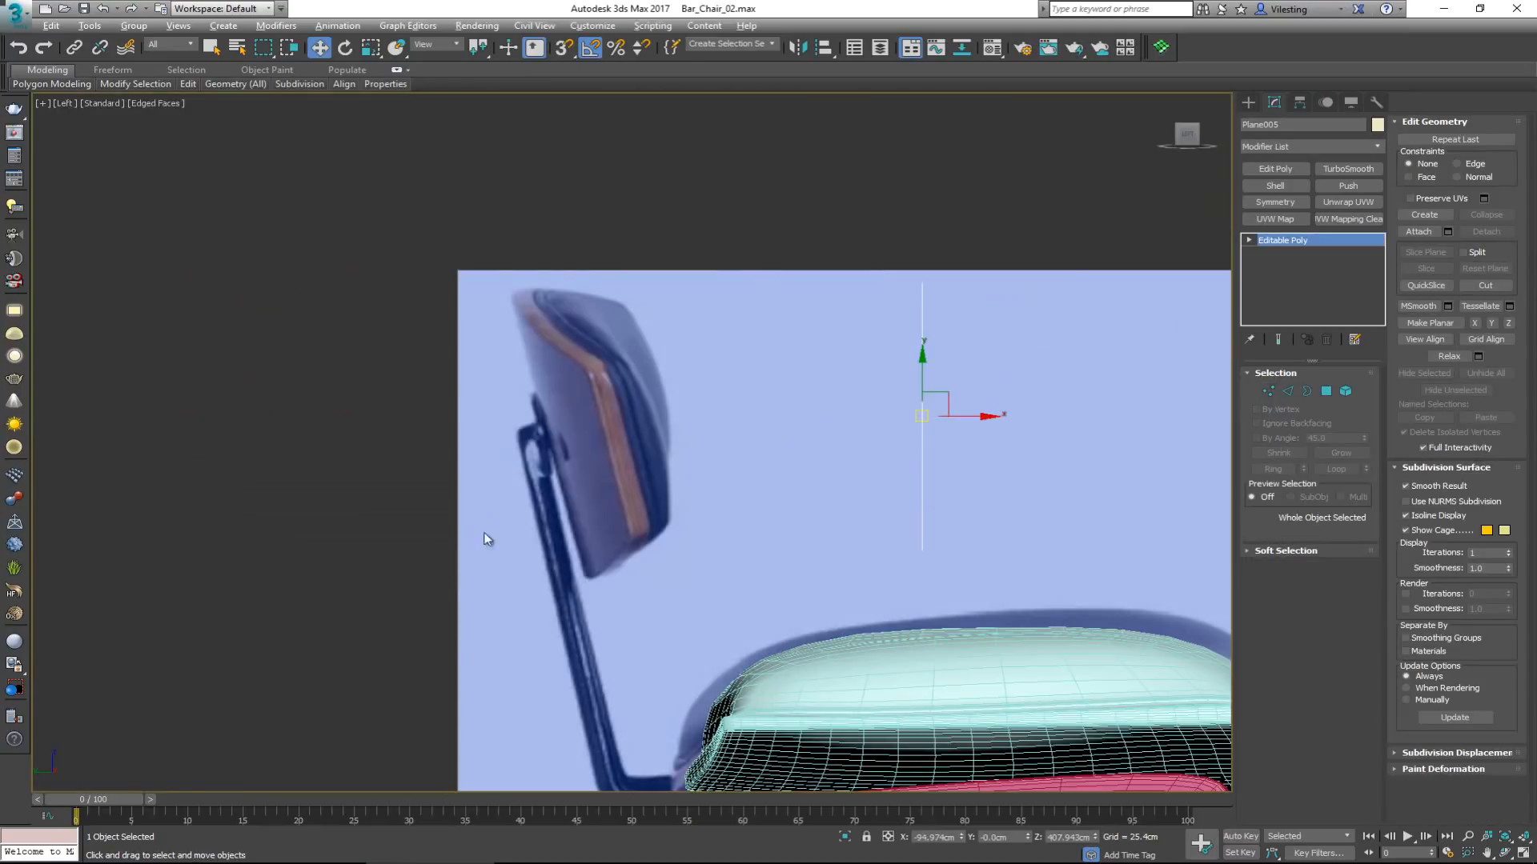
left_click_drag(971, 417, 655, 446)
key("e")
key("a")
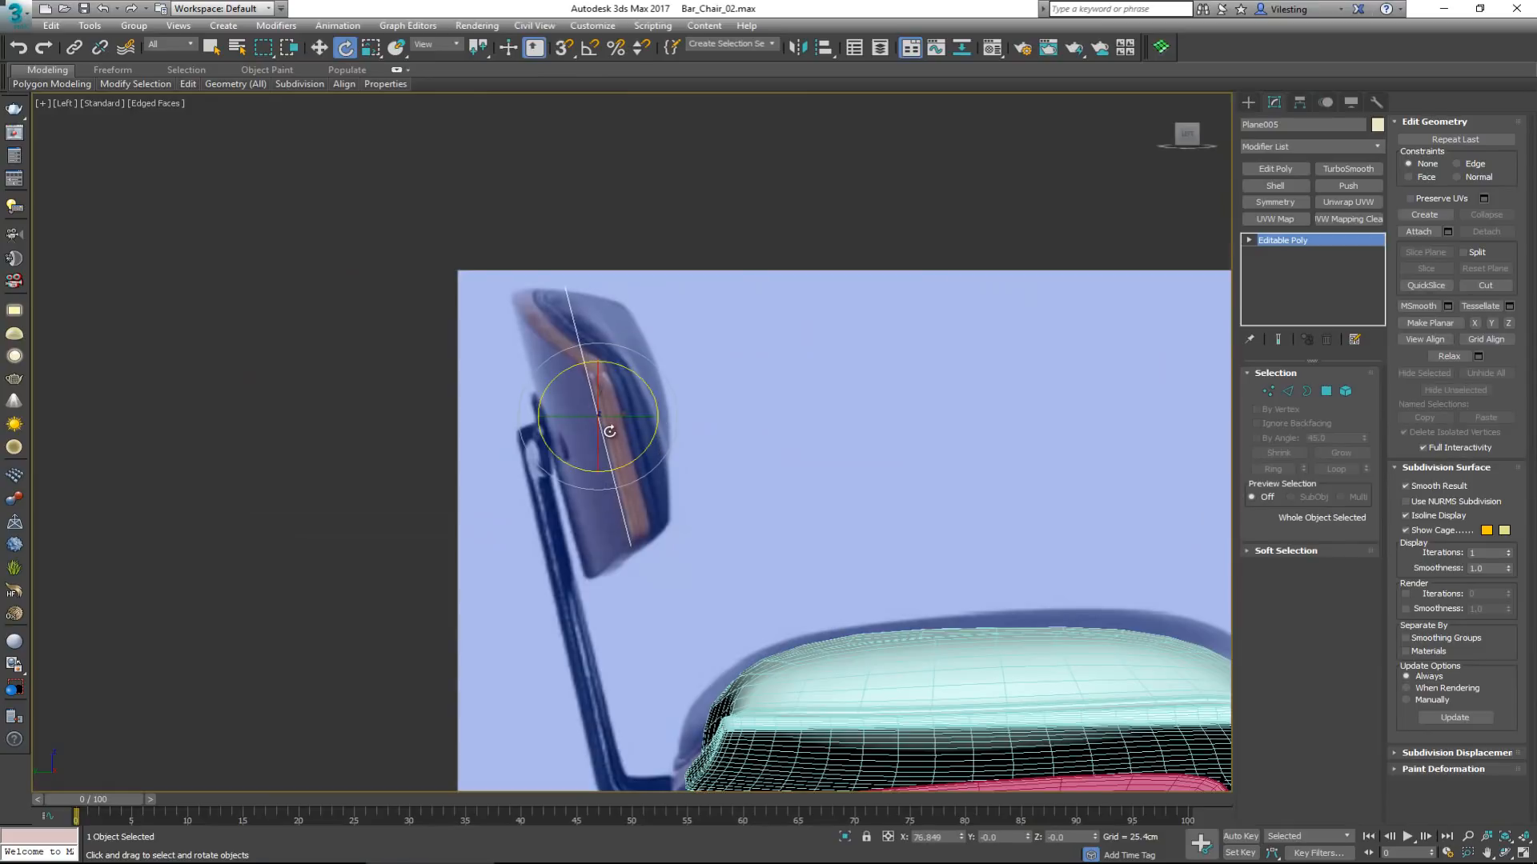
key("w")
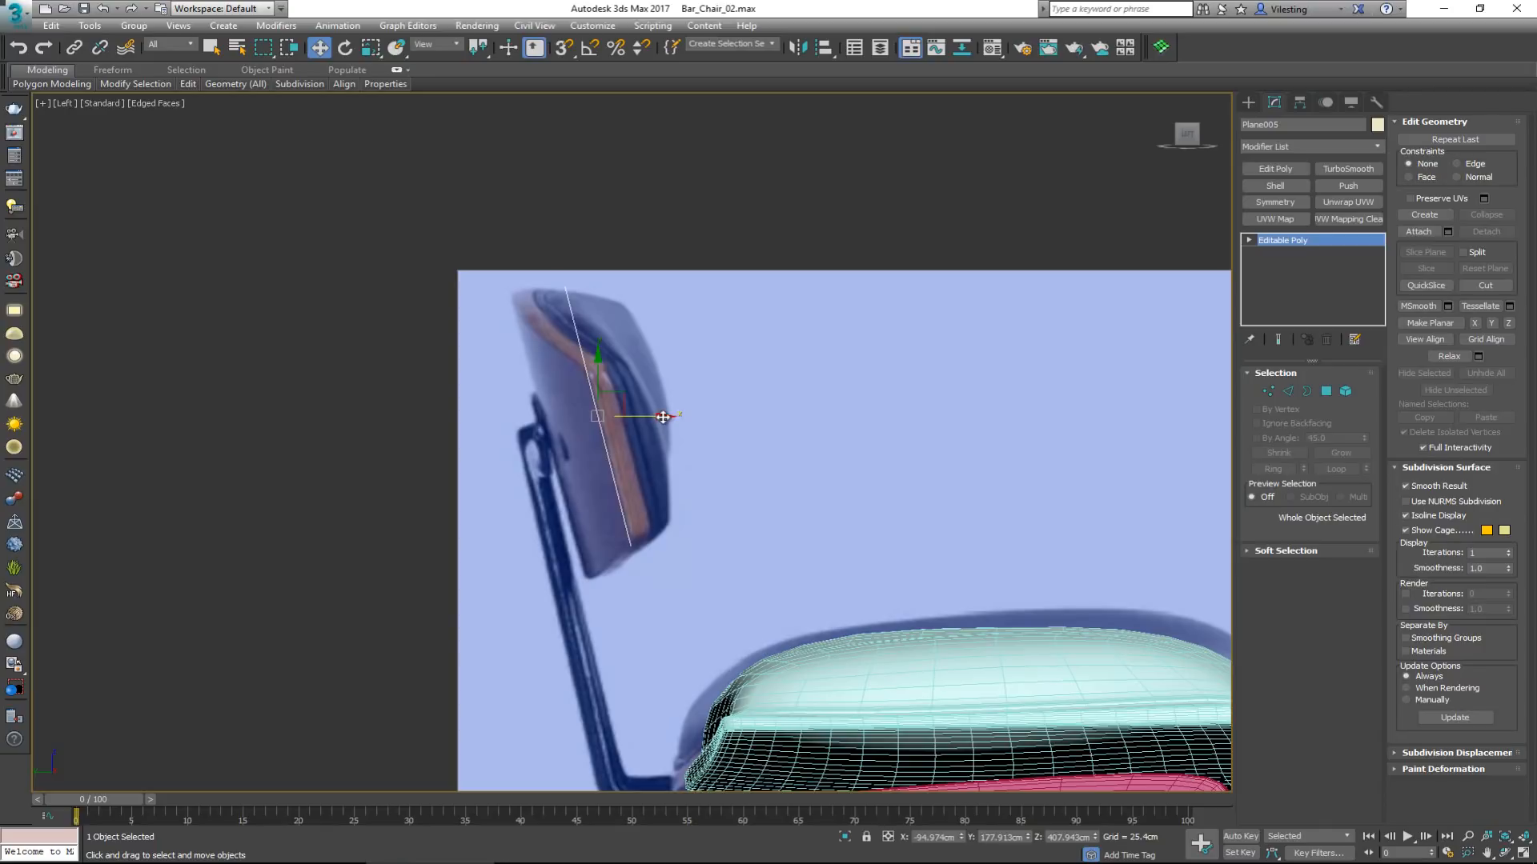
left_click_drag(663, 417, 681, 415)
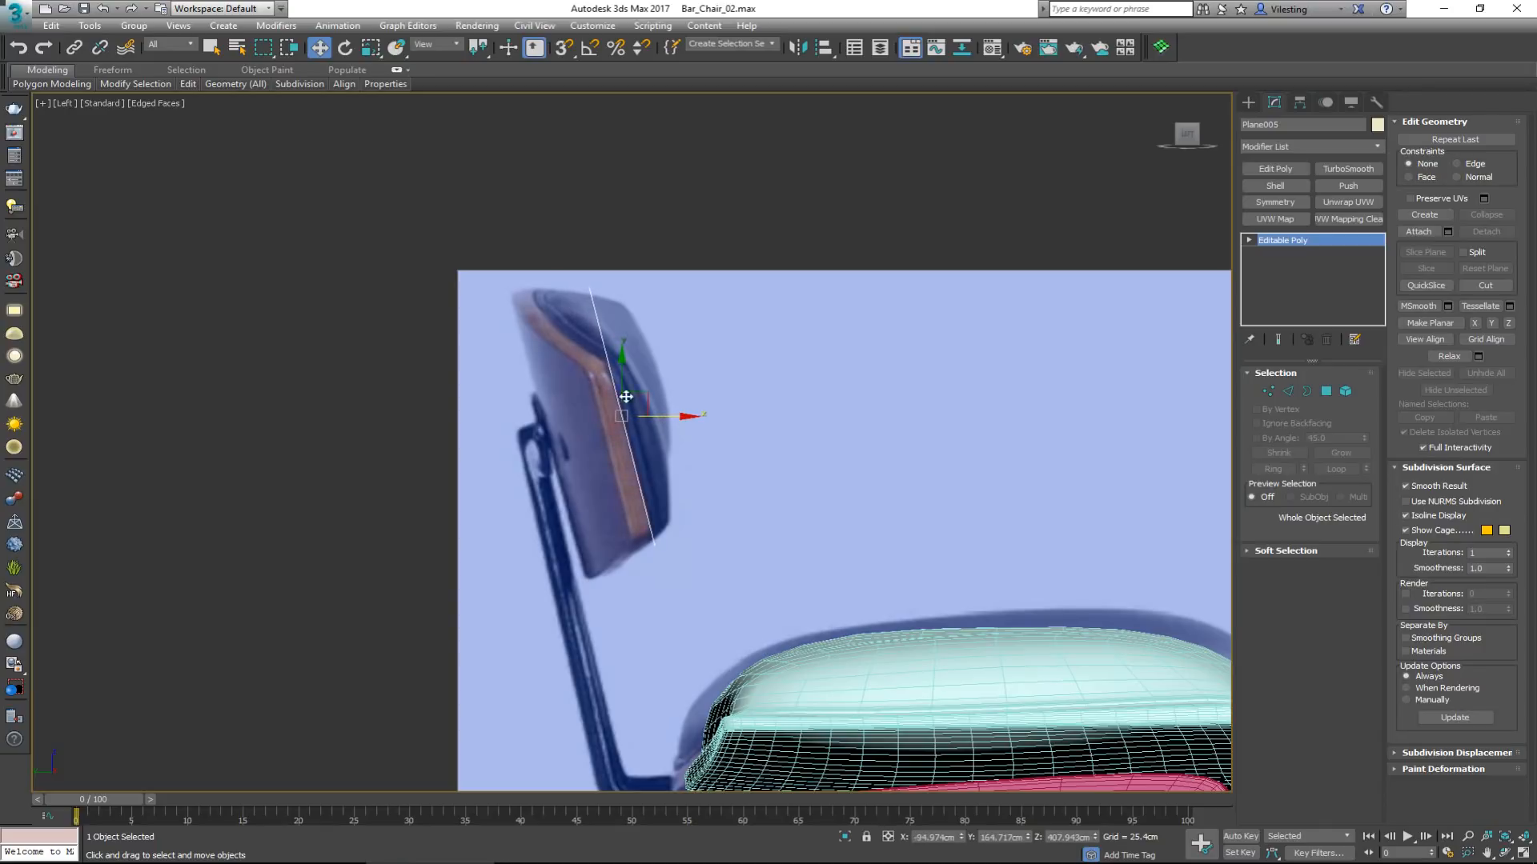
Select the plane's vertex column at the backrest's centre line and move it about 32 cm toward the back of the chair.
key("alt+w")
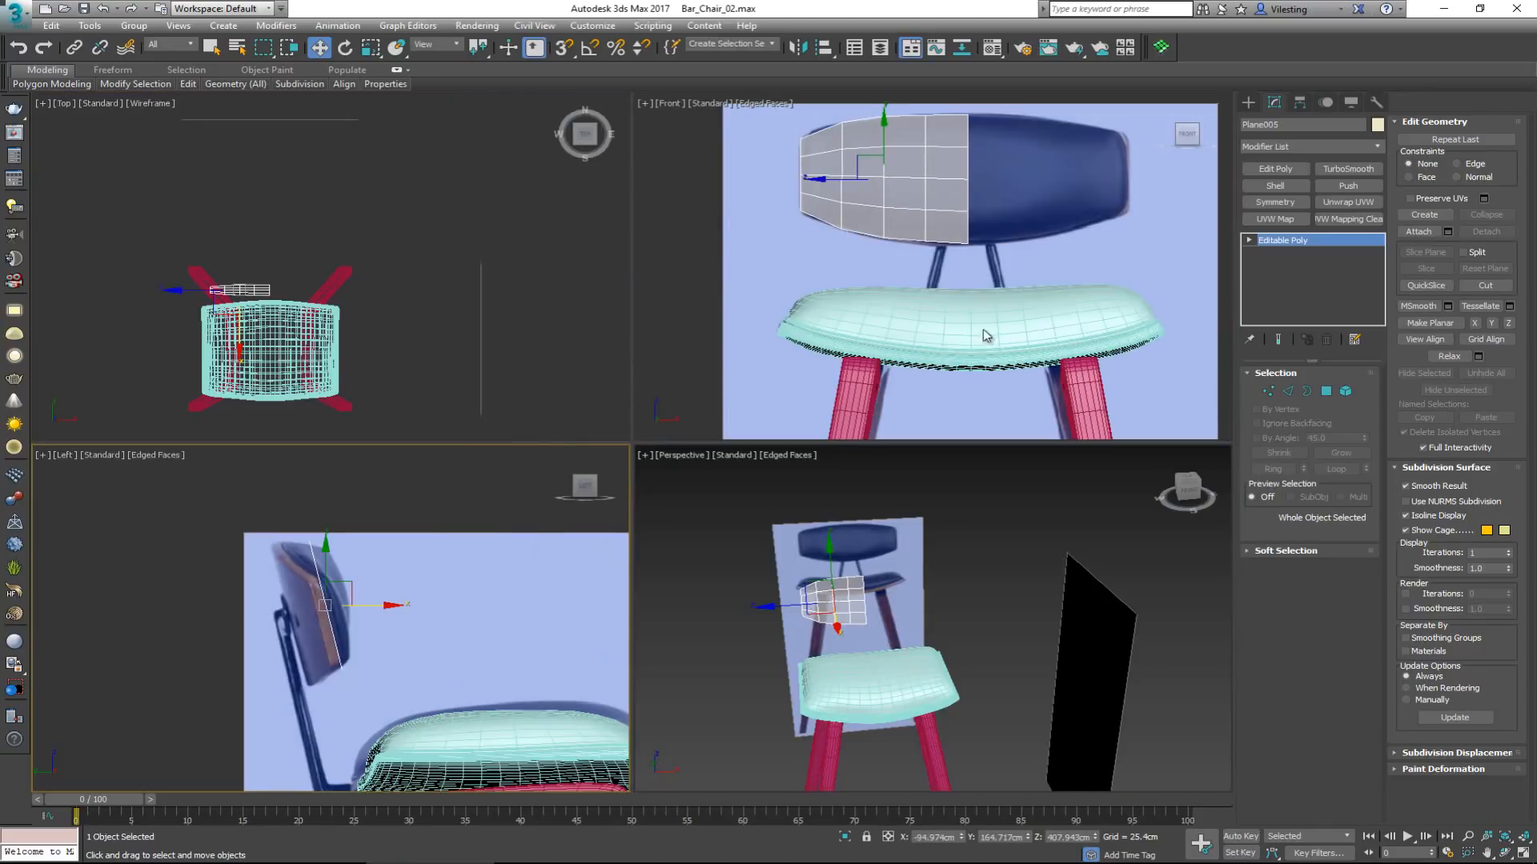
key("1")
left_click_drag(990, 110, 951, 305)
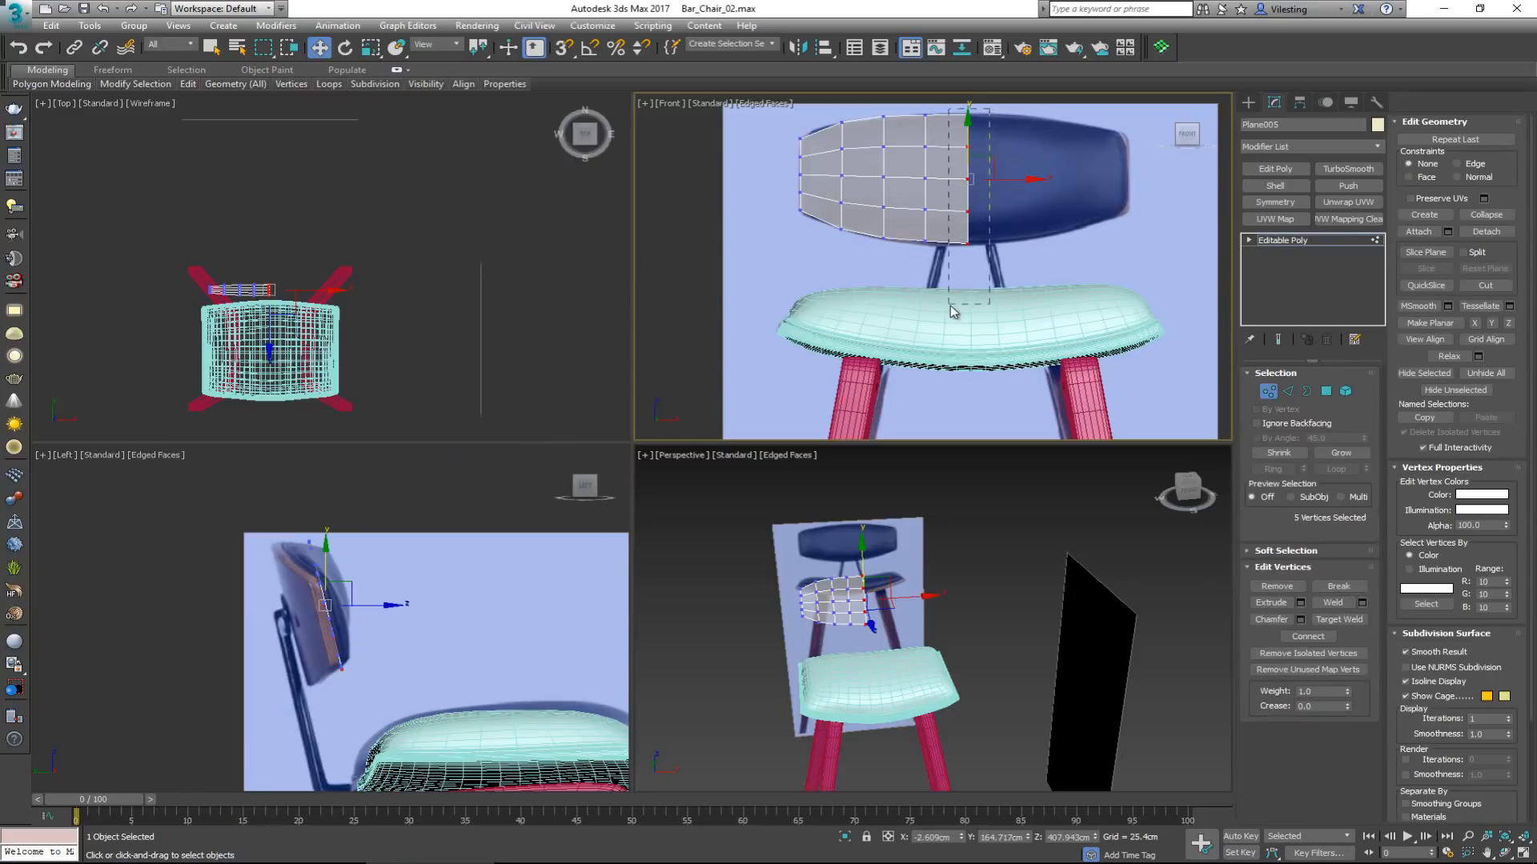
right_click(343, 565)
left_click_drag(371, 607, 334, 610)
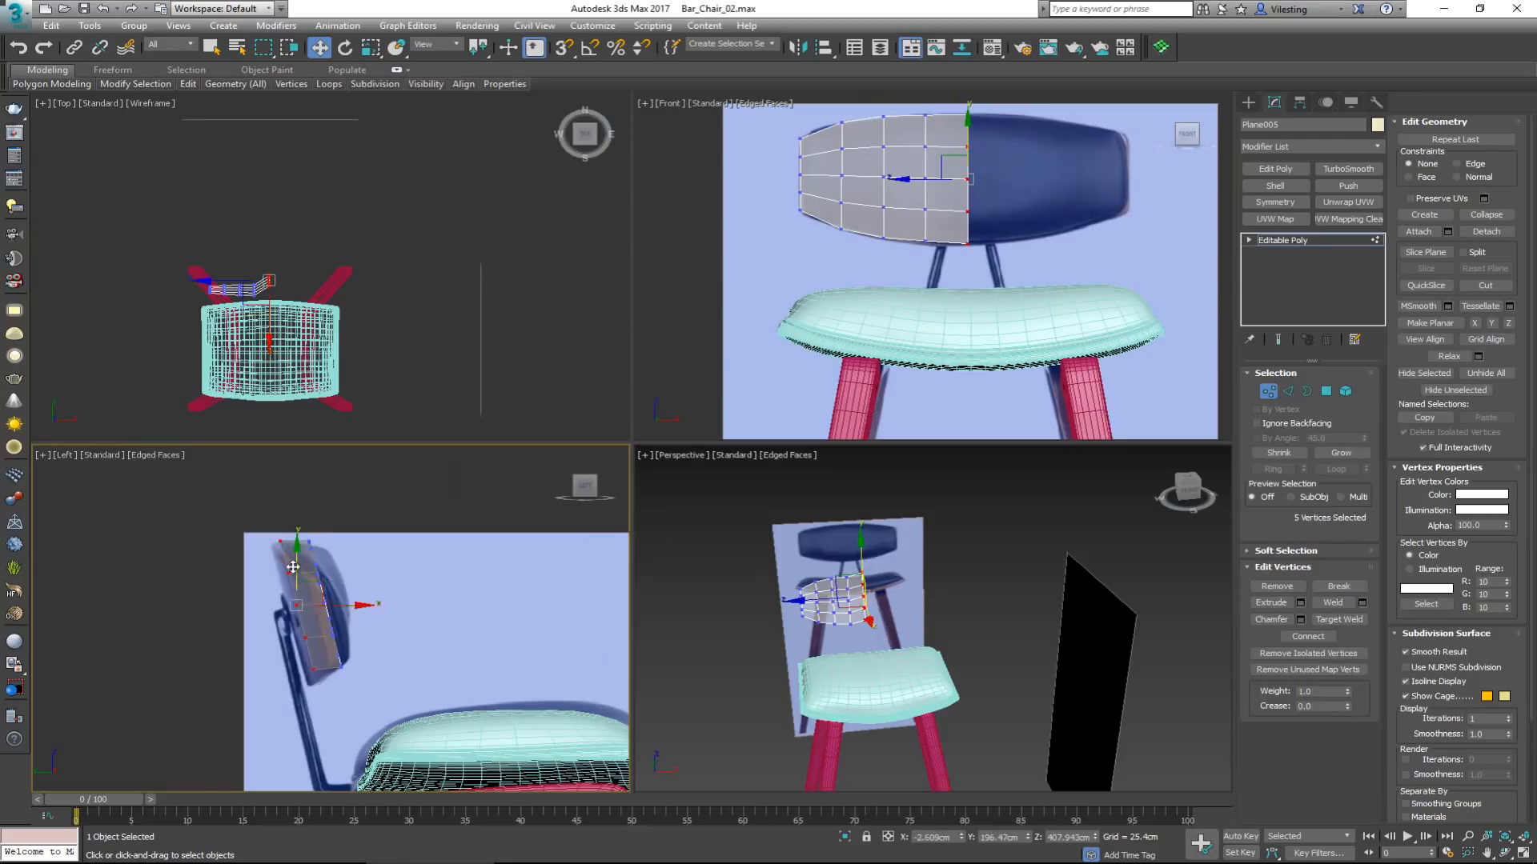
Compare the shape with the side reference, and move the vertex column next to the centre line toward the back of the chair.
scroll(300, 560, "up", 5)
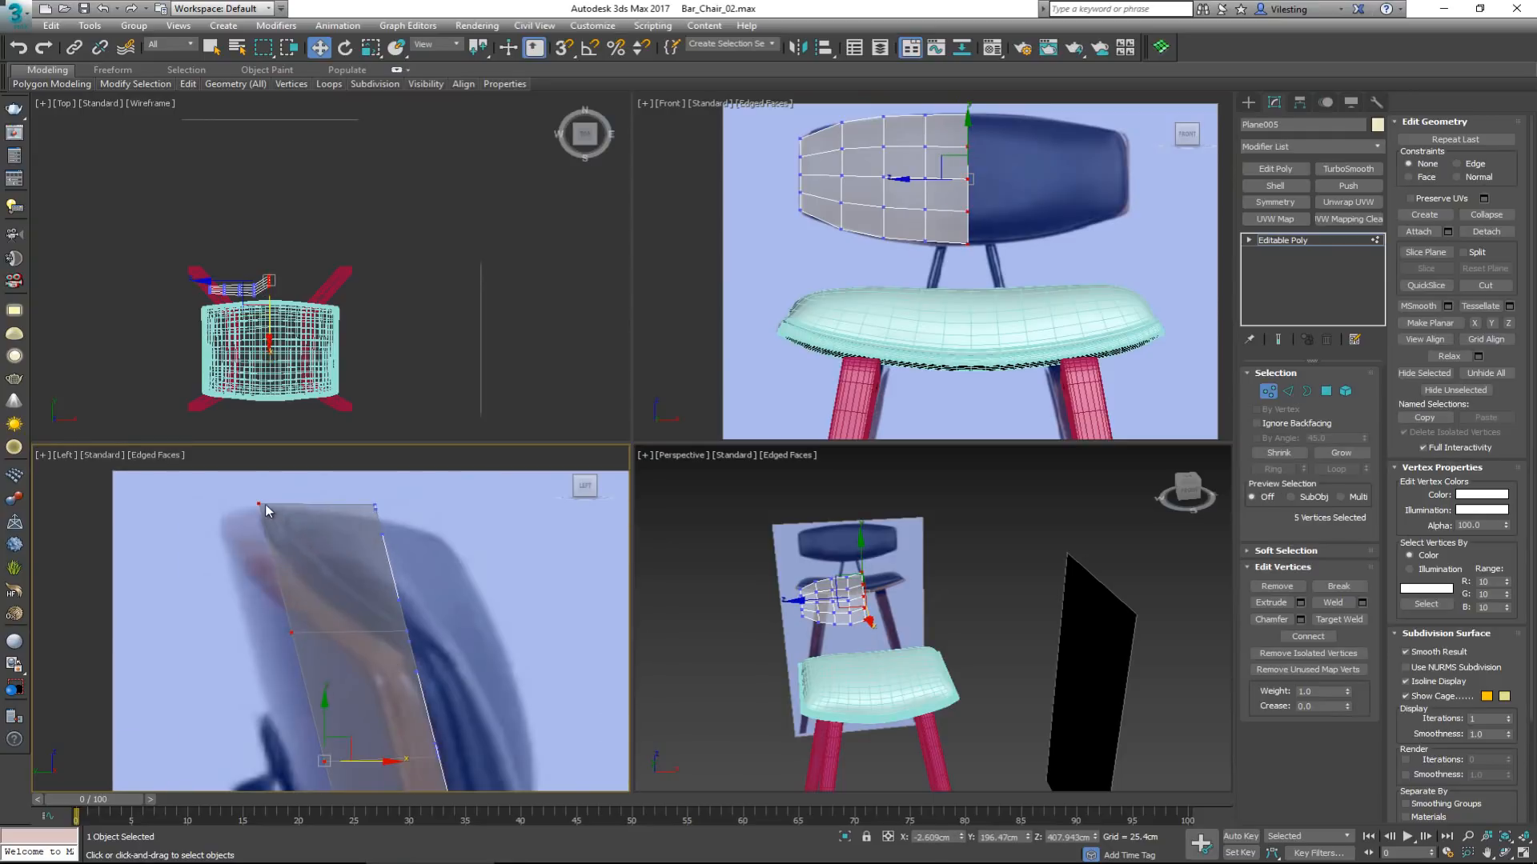
scroll(257, 507, "down", 3)
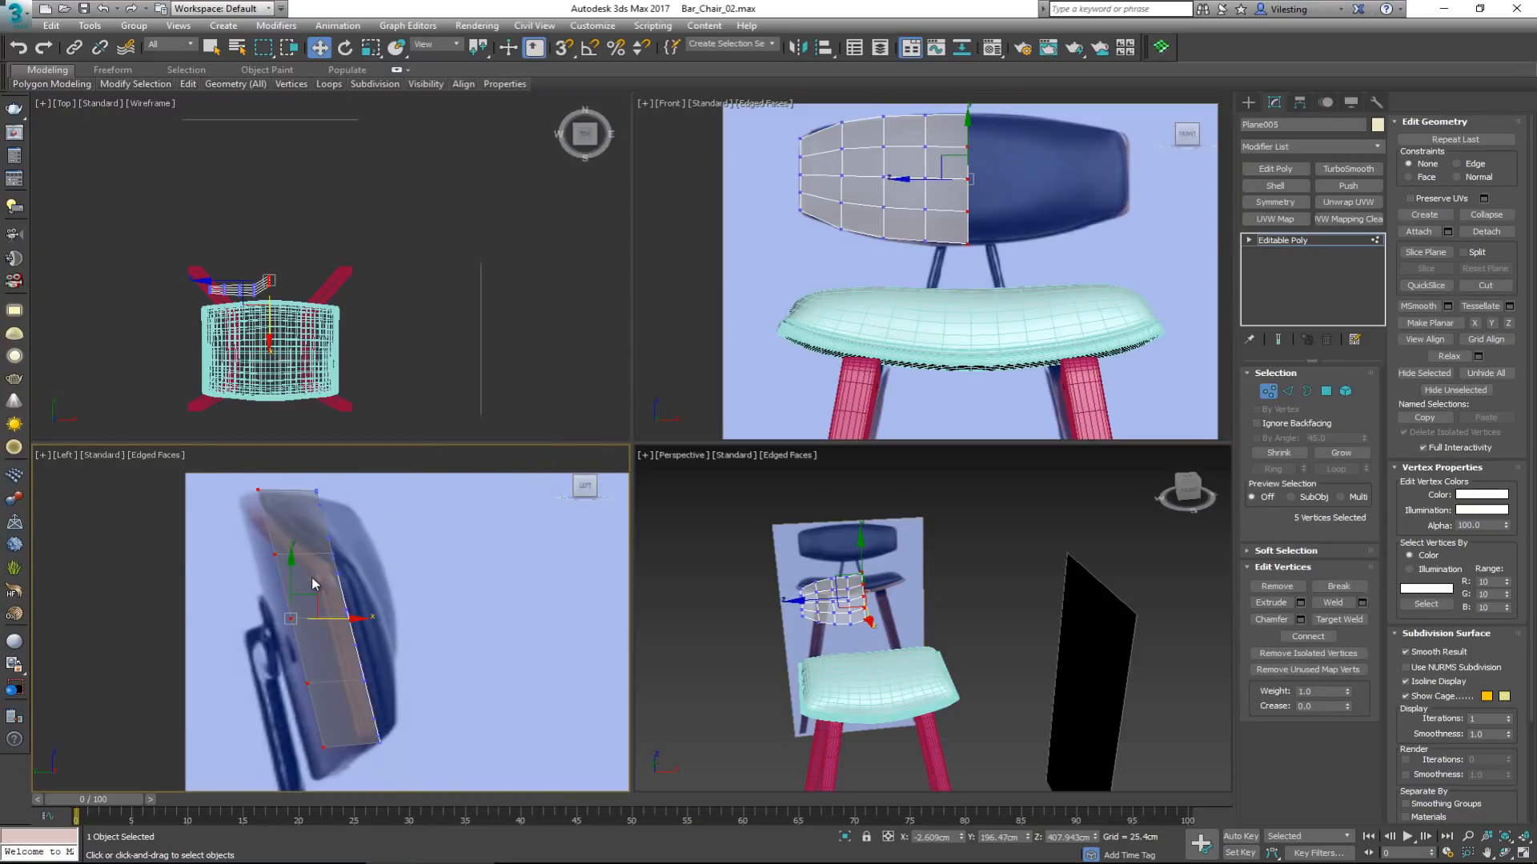
scroll(312, 581, "up", 3)
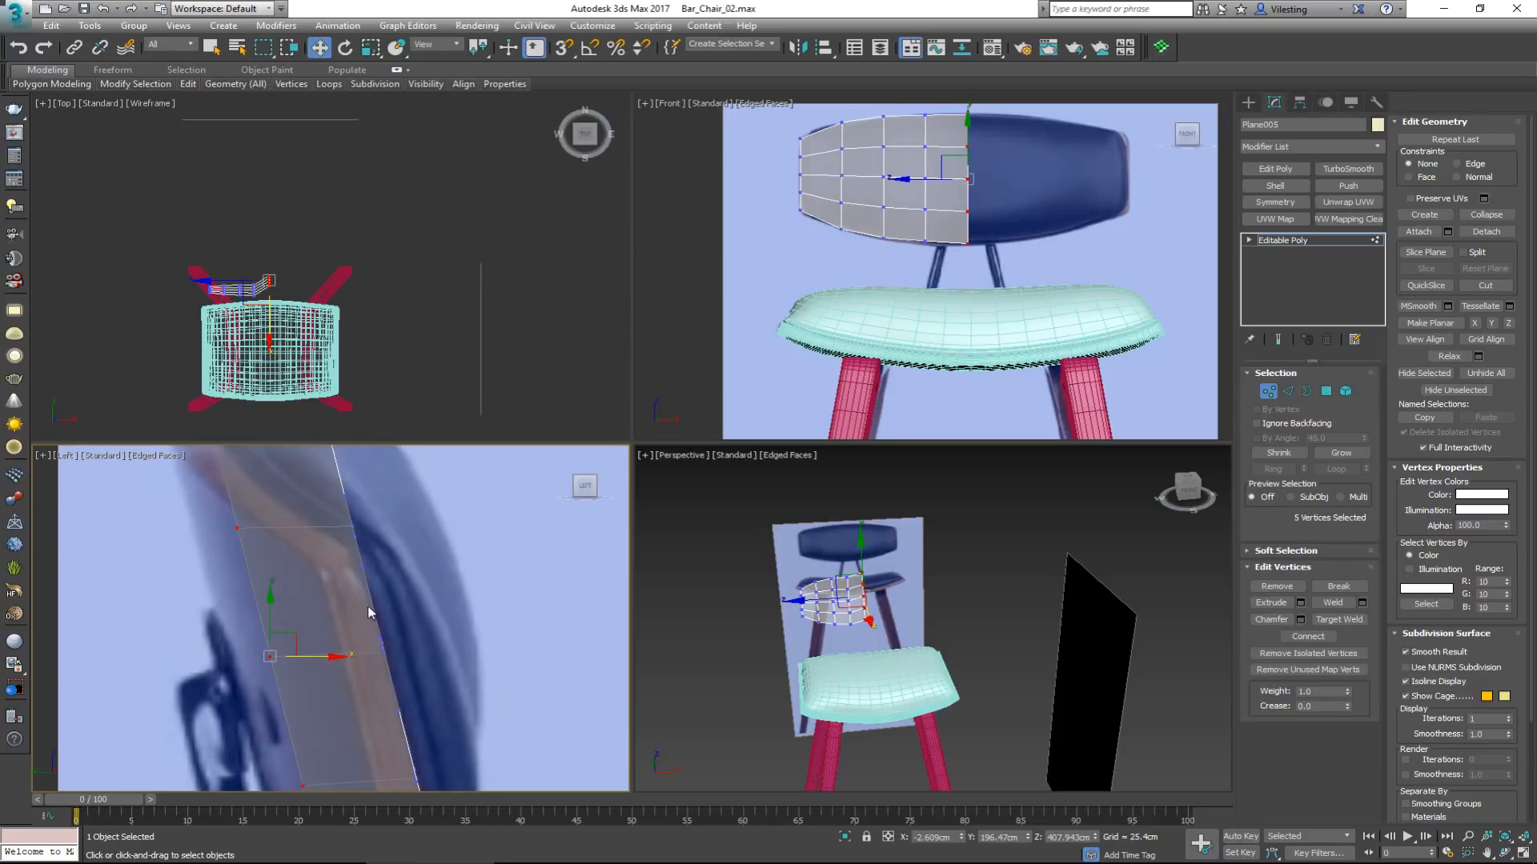
scroll(334, 591, "down", 3)
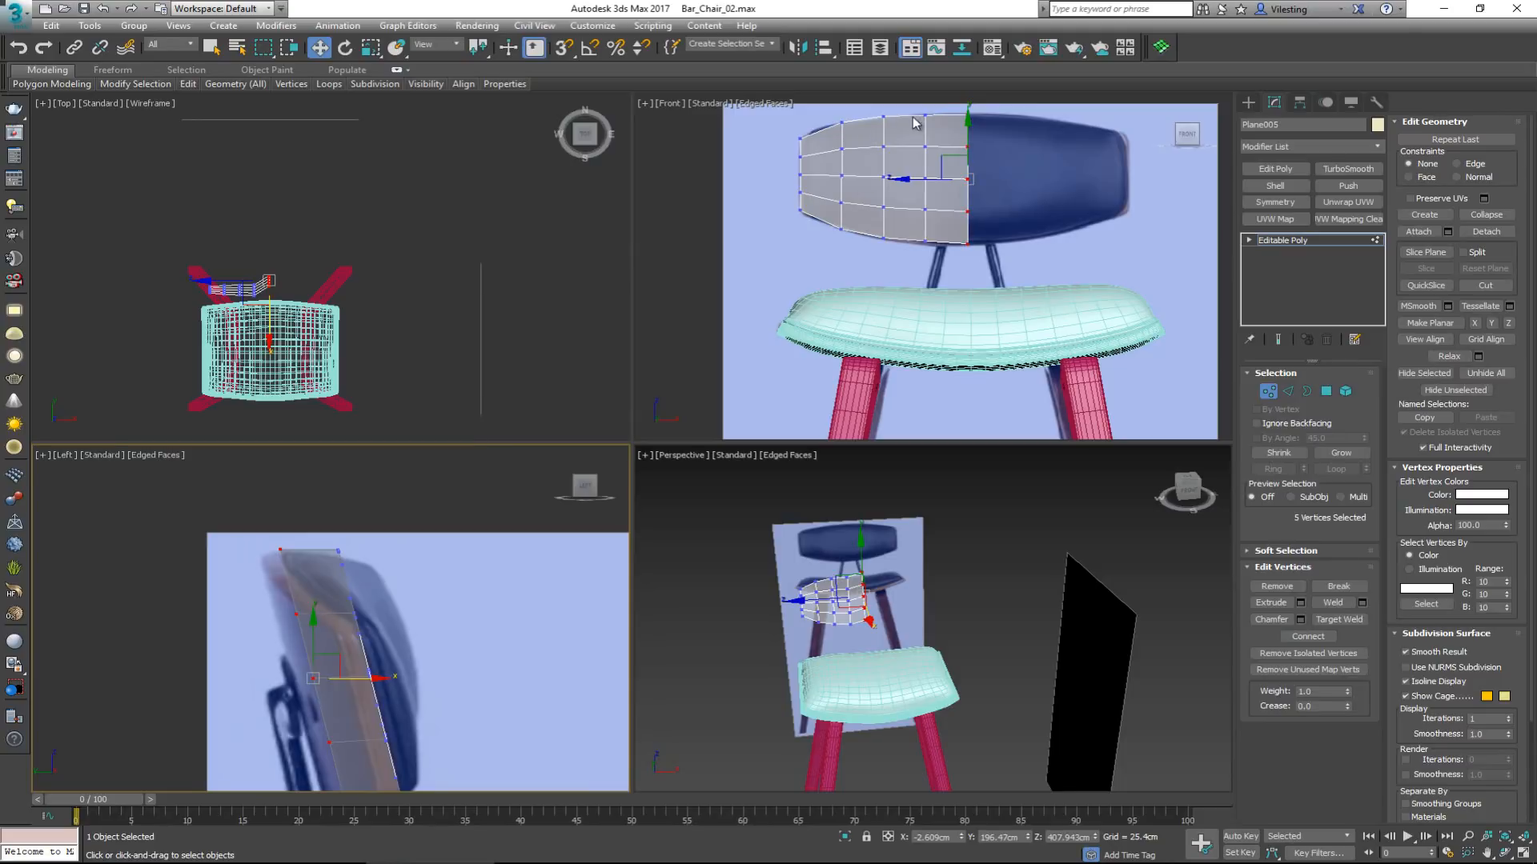
left_click_drag(942, 108, 904, 269)
scroll(344, 584, "up", 3)
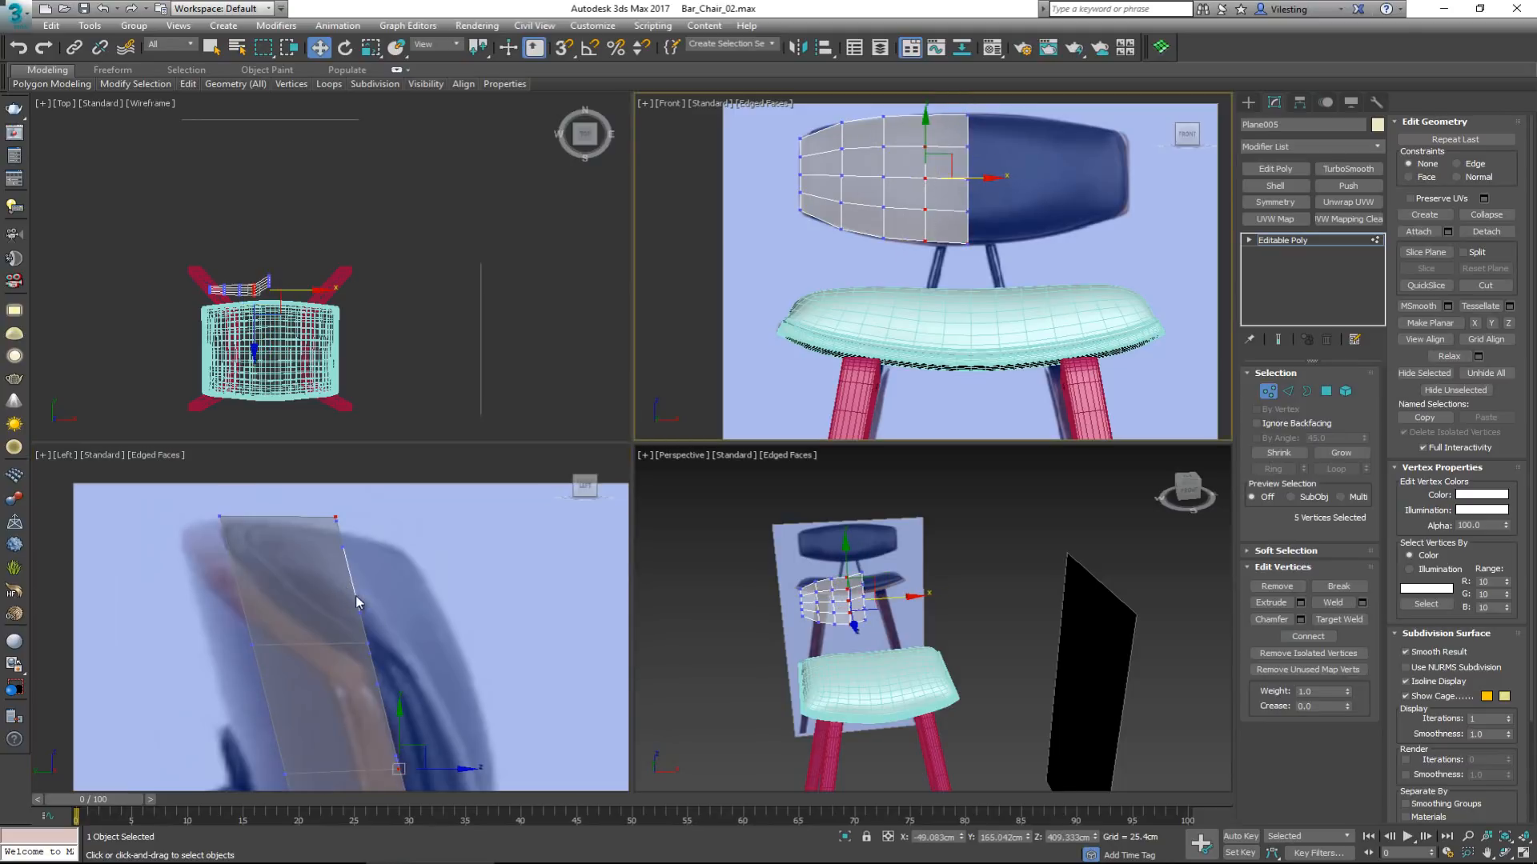
middle_click_drag(405, 650, 409, 584)
left_click_drag(425, 705, 334, 704)
Move the middle vertex column back about 26 cm and the next outer column about 19 cm to form the backrest's curve.
left_click_drag(896, 112, 865, 291)
middle_click_drag(408, 550, 434, 484)
scroll(453, 655, "down", 5)
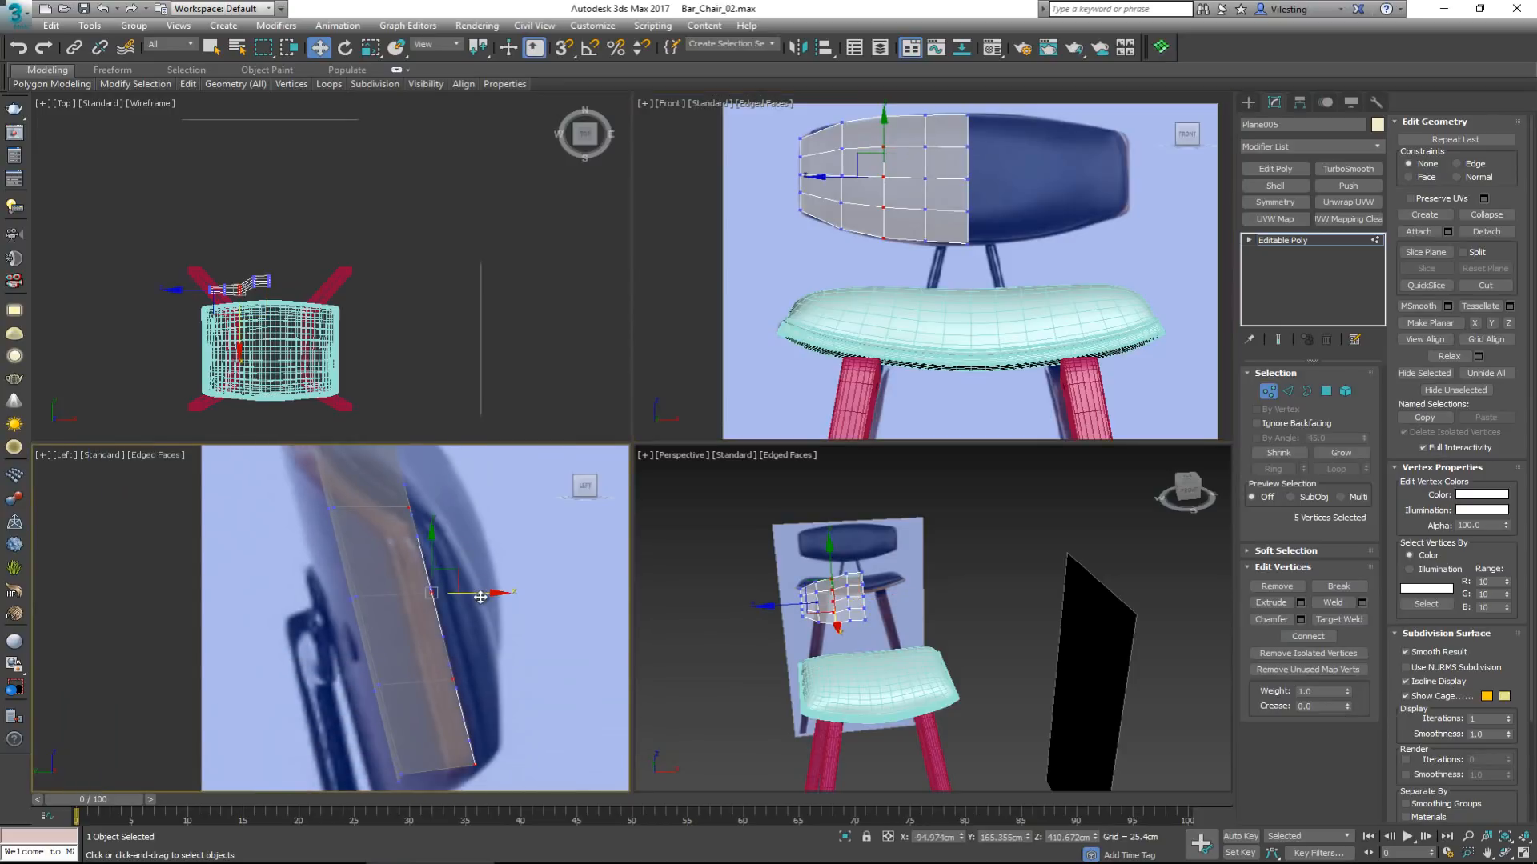
left_click_drag(453, 655, 423, 661)
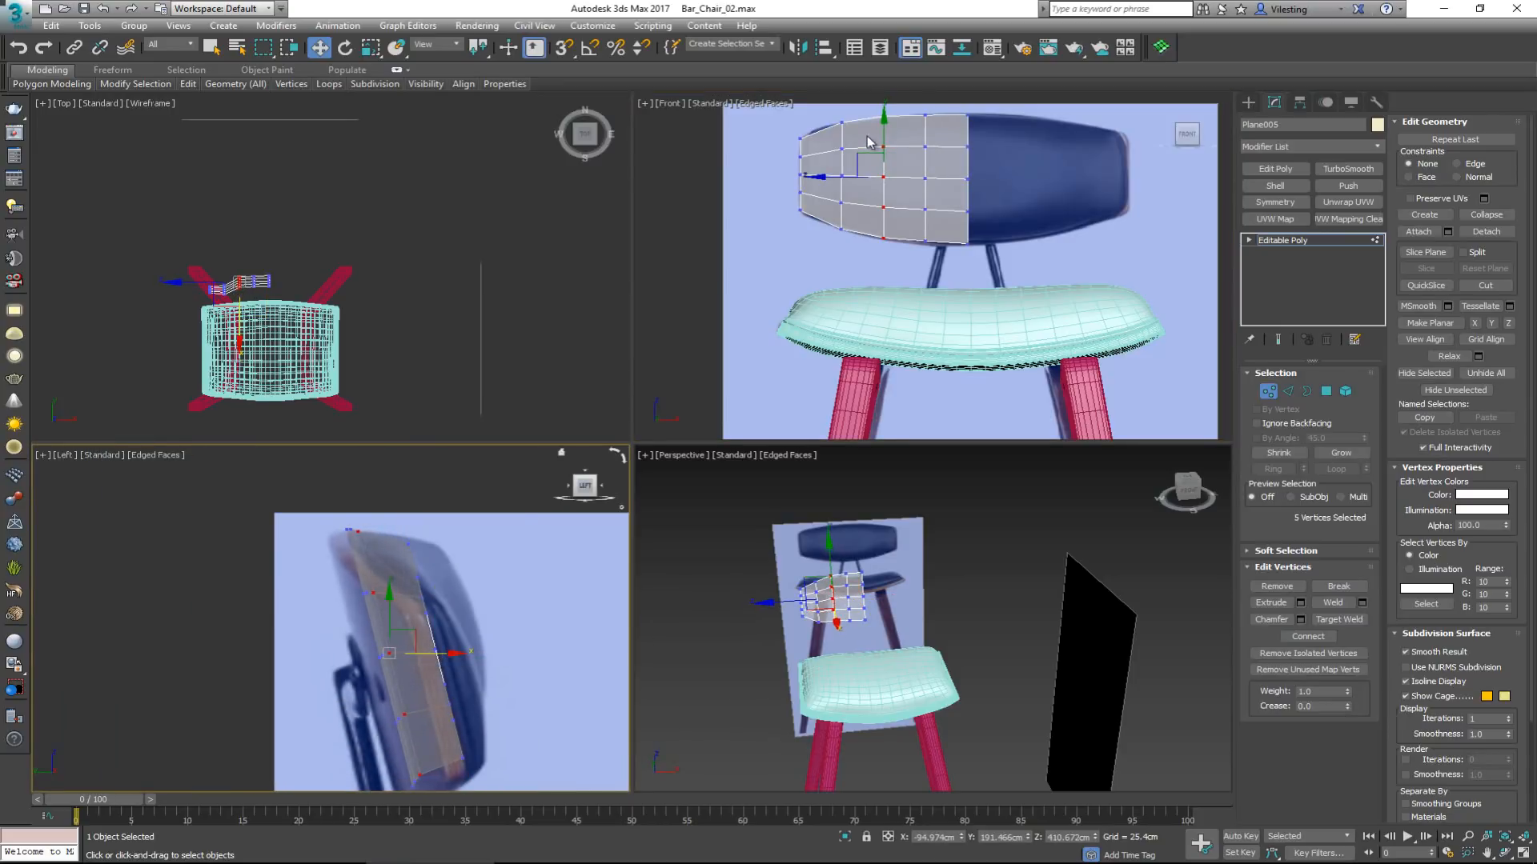
left_click_drag(860, 116, 827, 265)
scroll(468, 614, "up", 2)
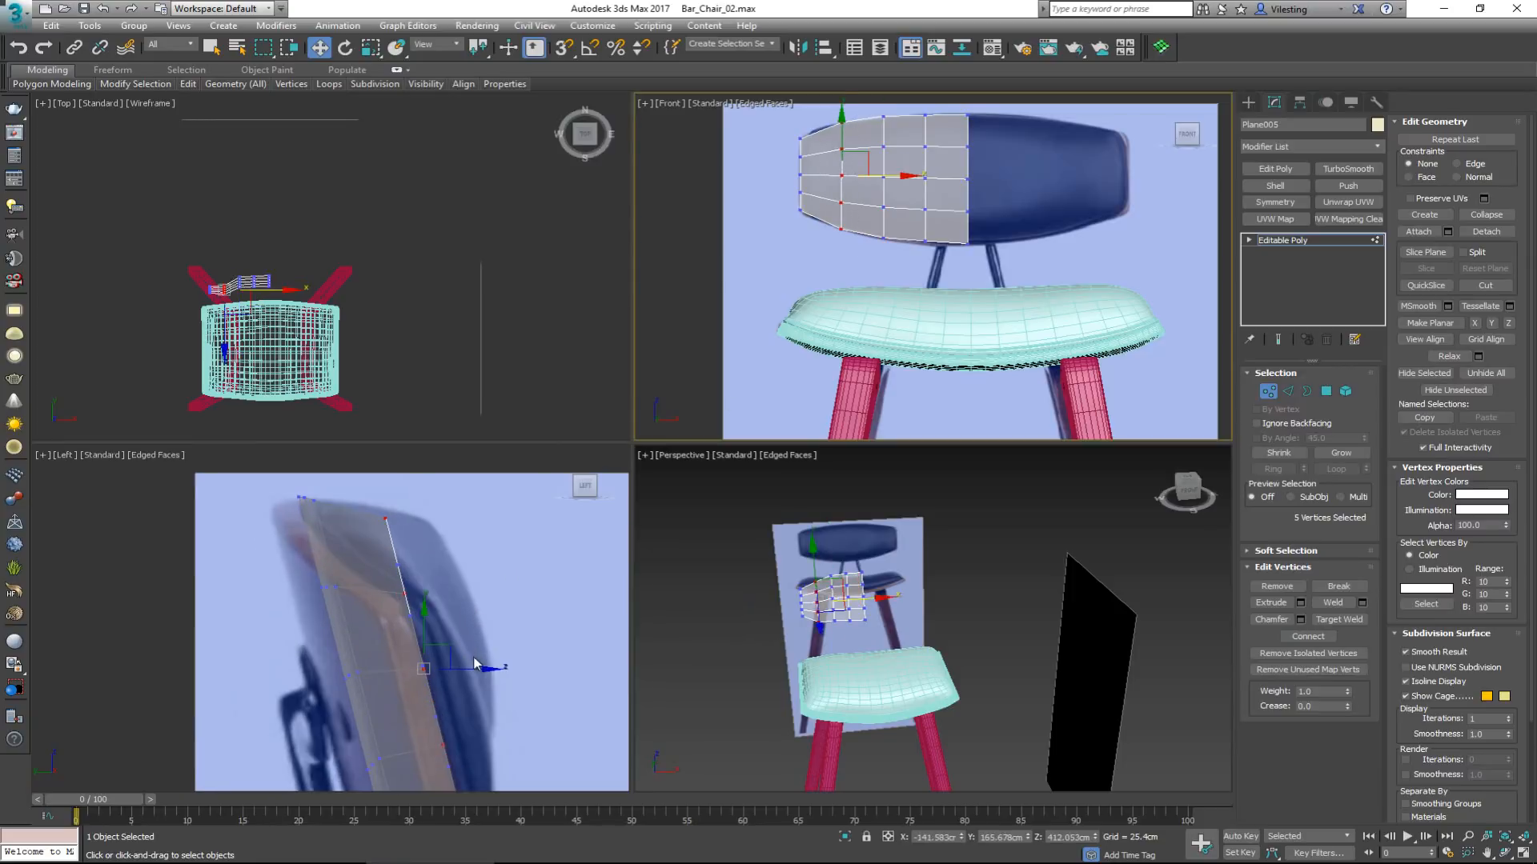
left_click_drag(472, 678, 425, 669)
Inspect the curved half-backrest from the side and front in a maximized perspective view.
right_click(869, 634)
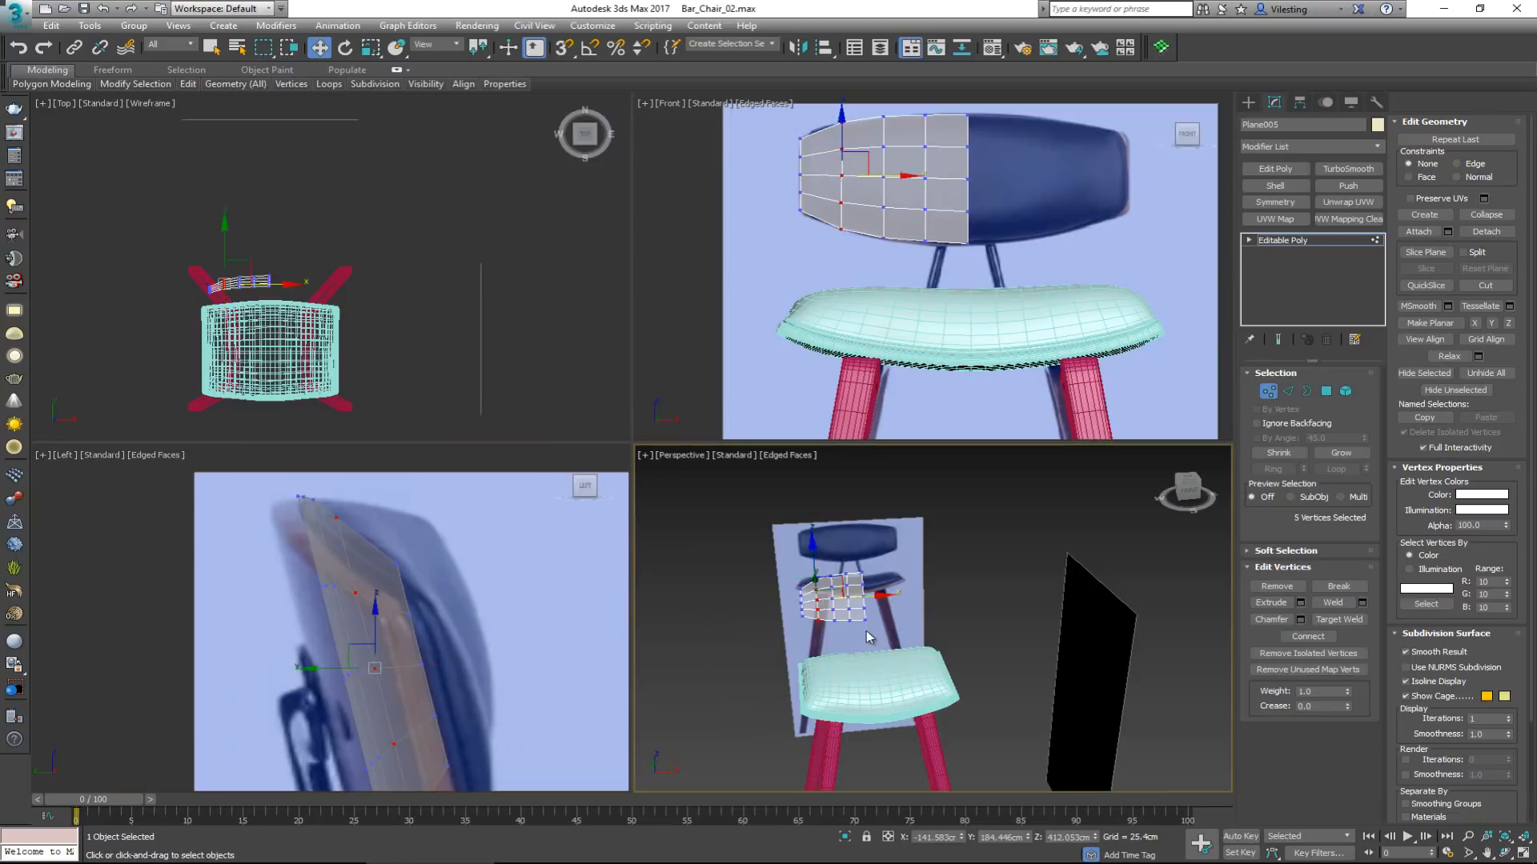
key("alt+w")
scroll(410, 372, "up", 3)
middle_click_drag(472, 364, 347, 428, "alt")
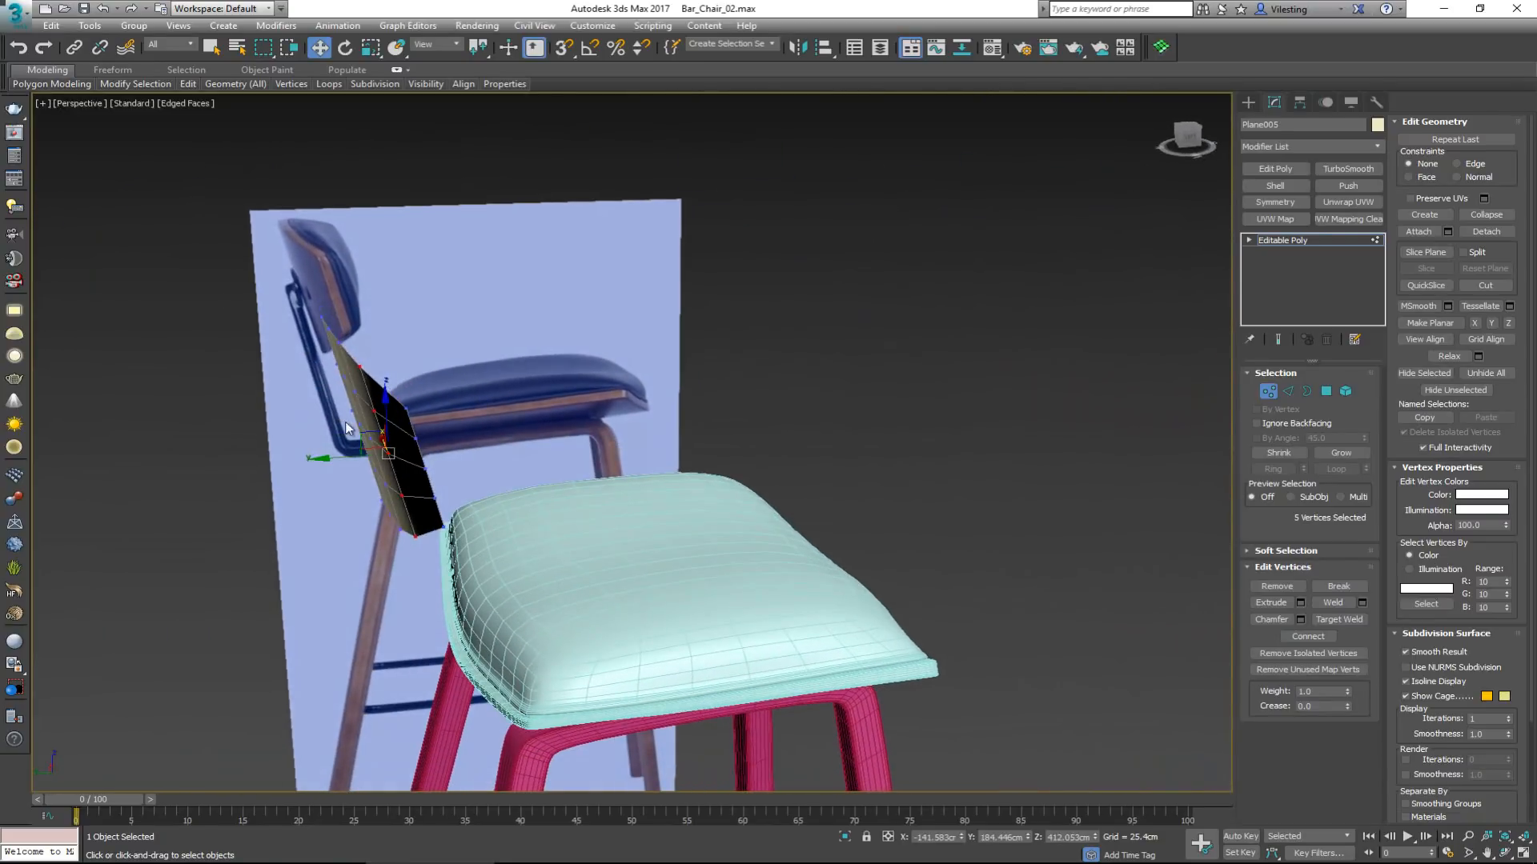
middle_click_drag(409, 373, 278, 383, "alt")
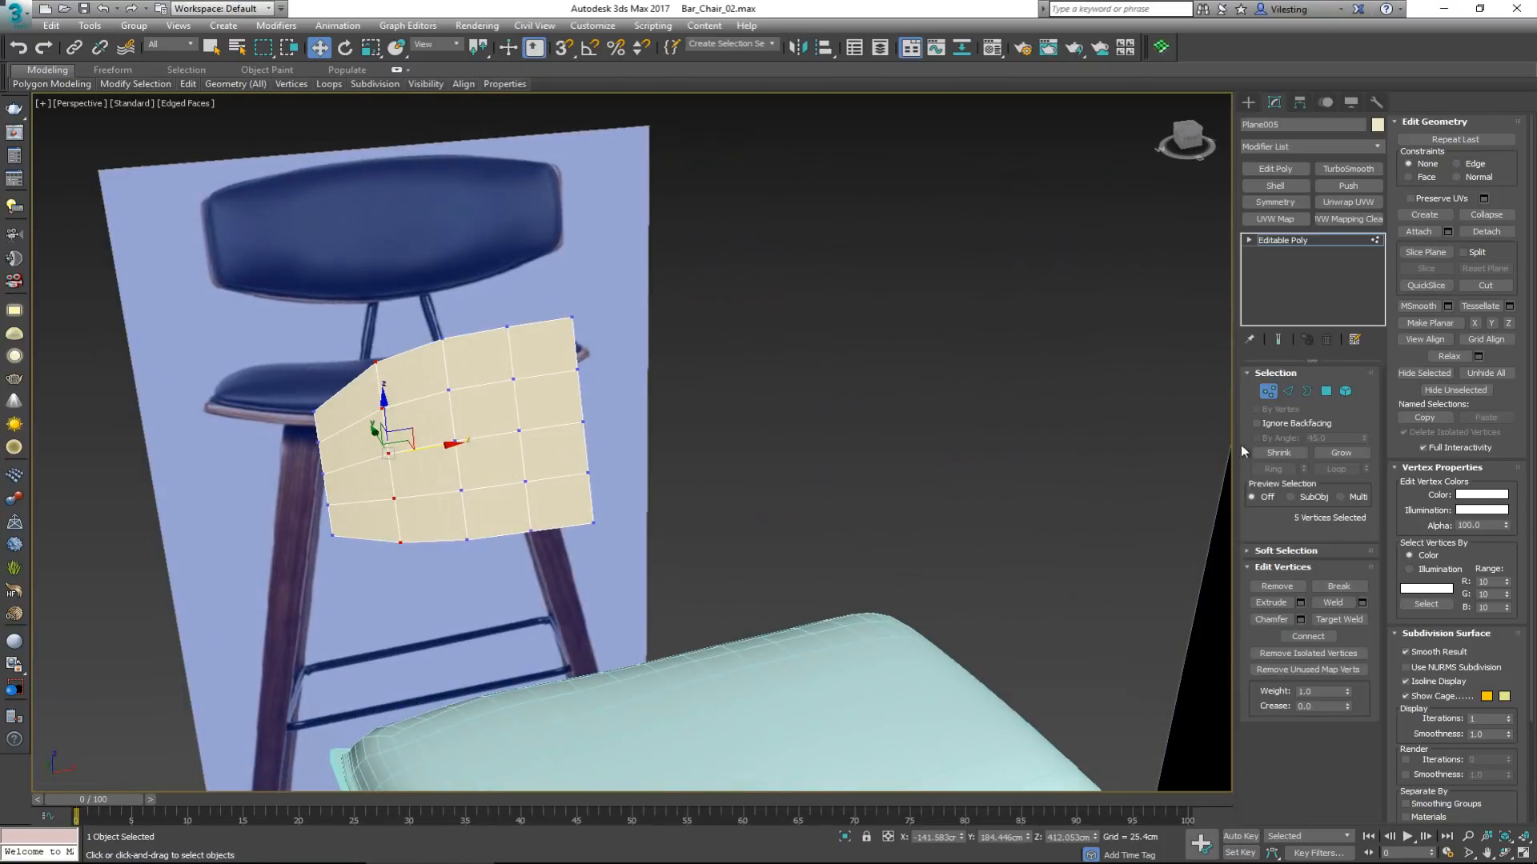
Finish the vertex editing, apply a Shell modifier to the half-backrest, and compare its thickness with the side reference in see-through display.
left_click(1272, 393)
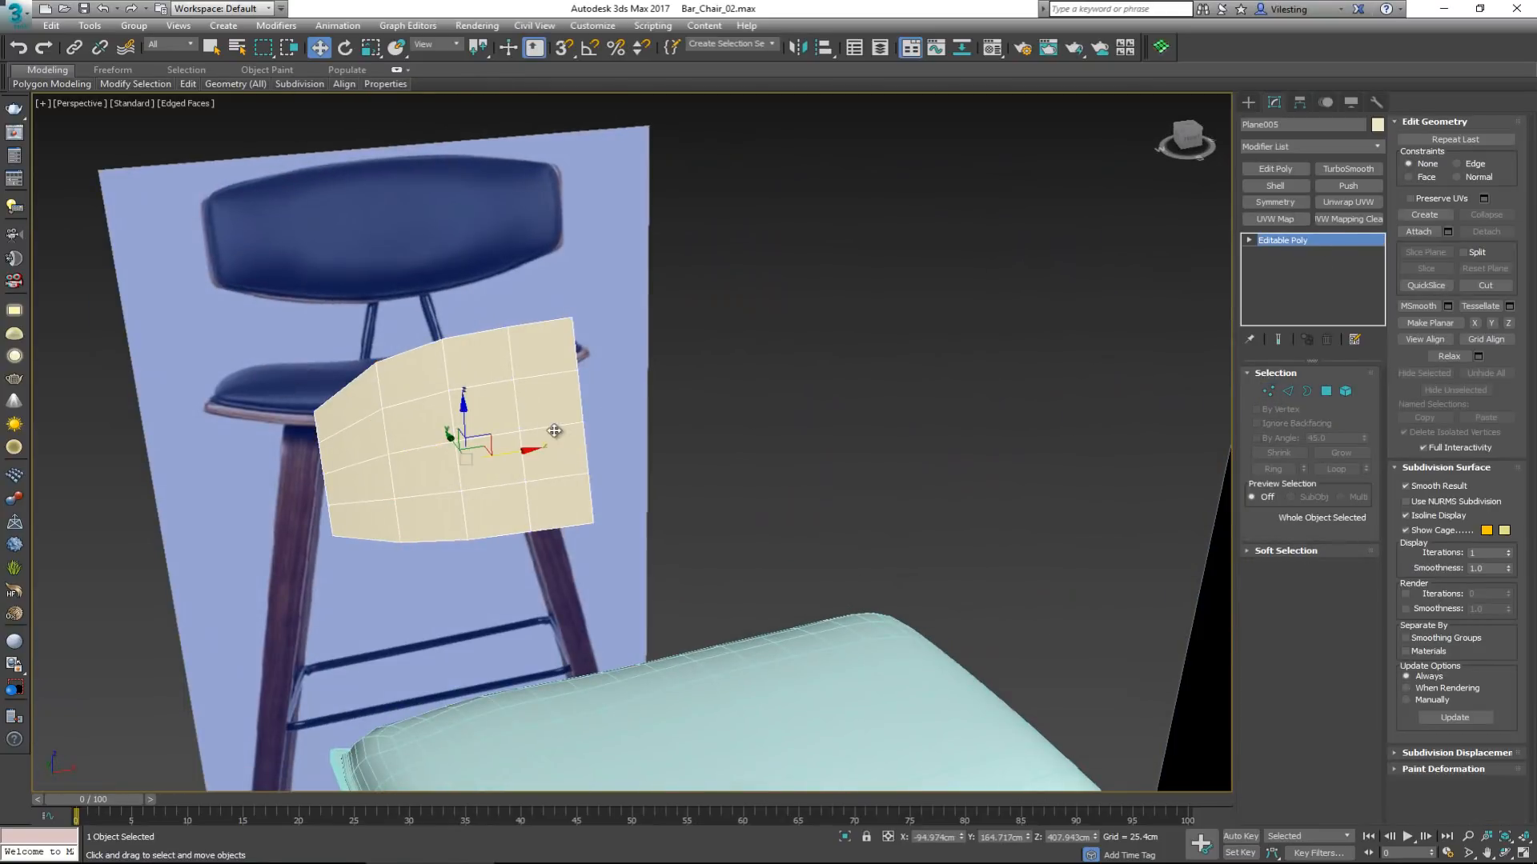
middle_click_drag(554, 431, 752, 407, "alt")
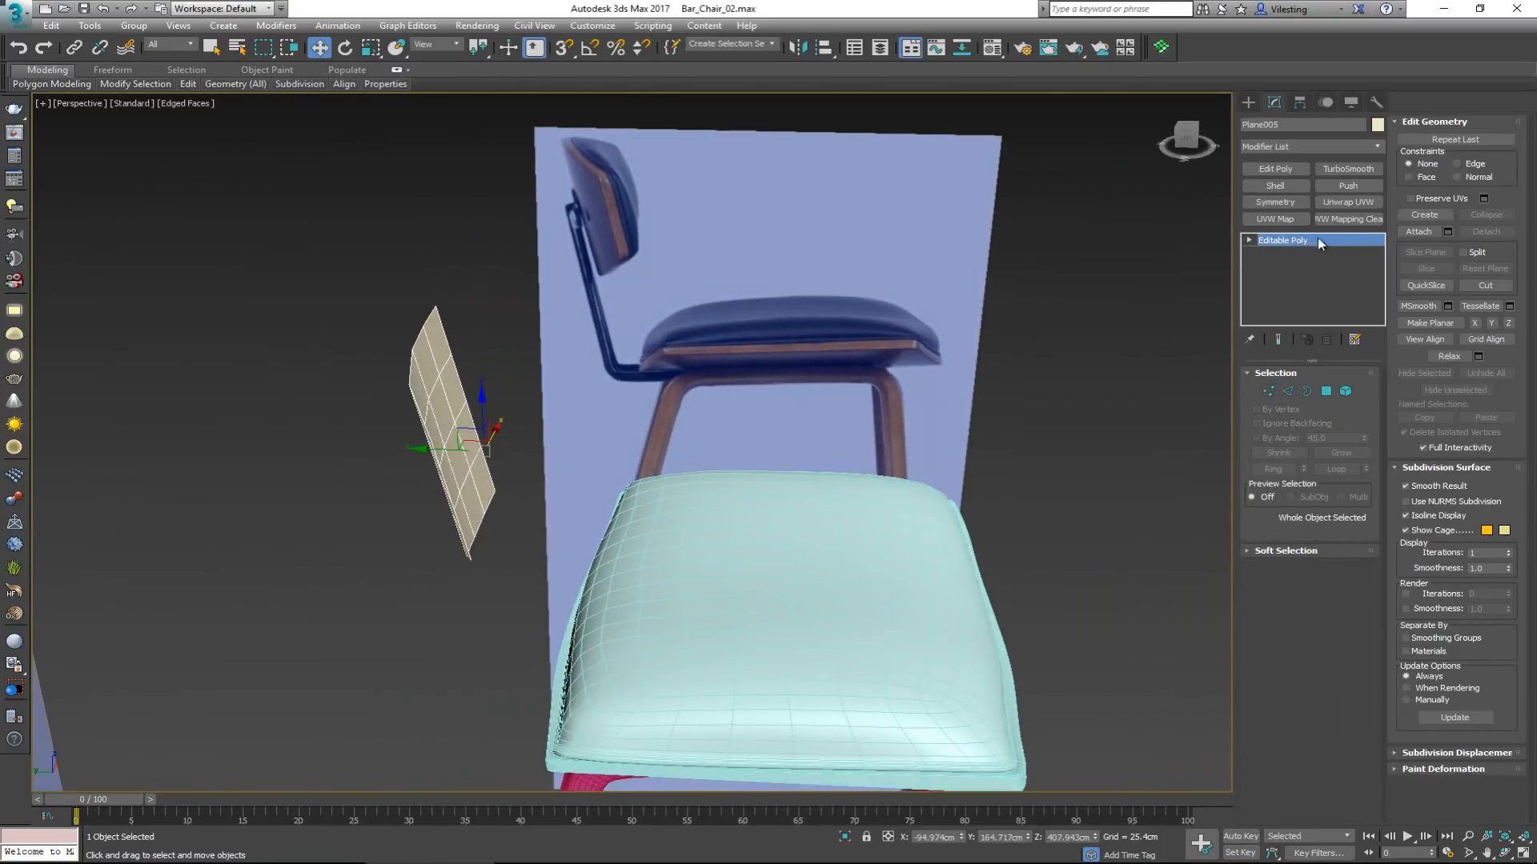
left_click(1289, 191)
key("alt+w")
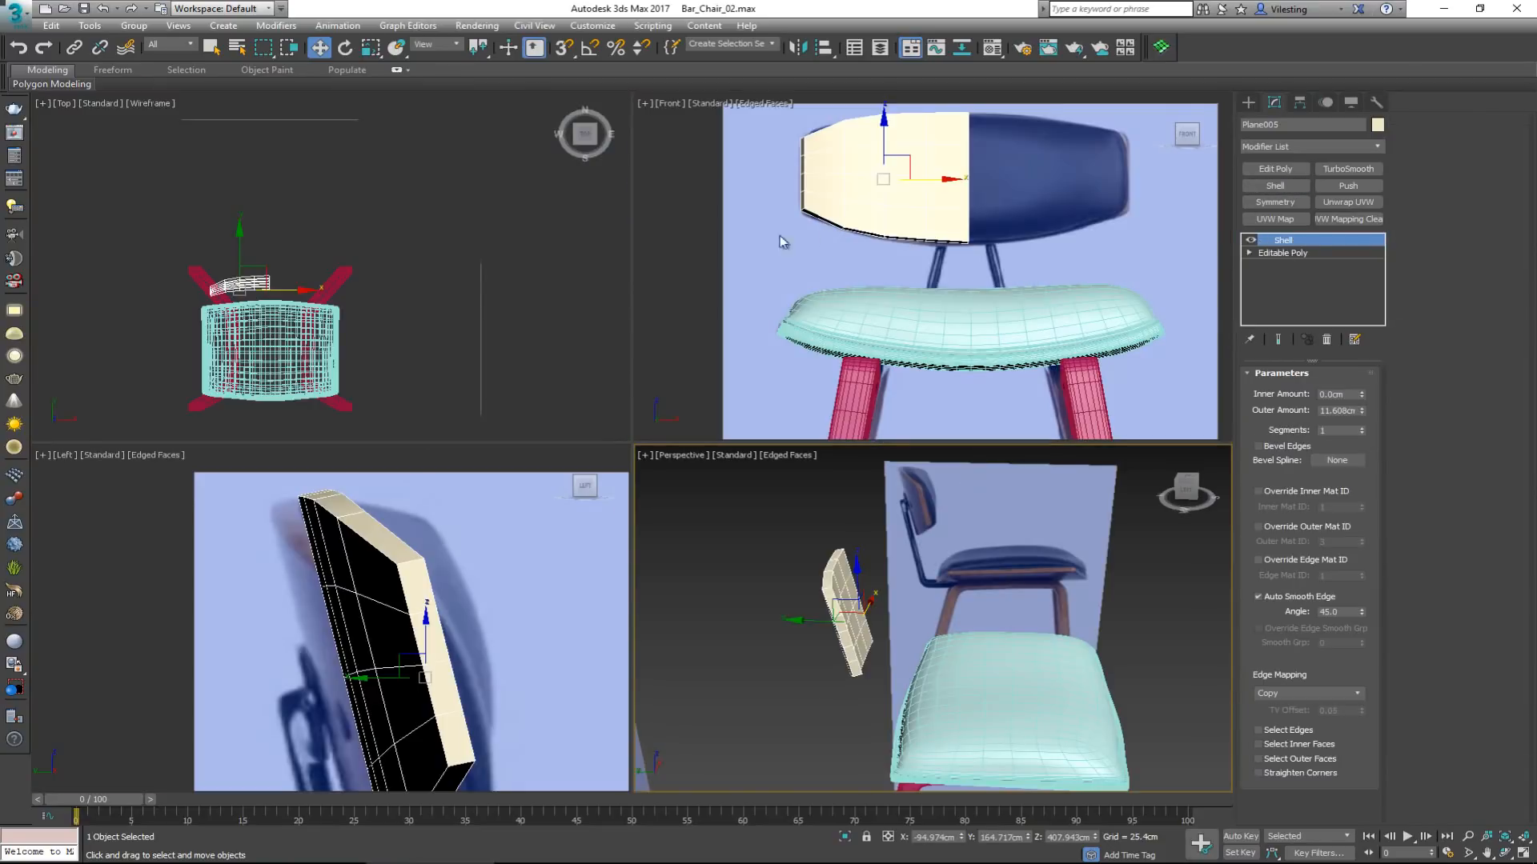
key("alt+w")
key("alt+x")
scroll(660, 447, "down", 3)
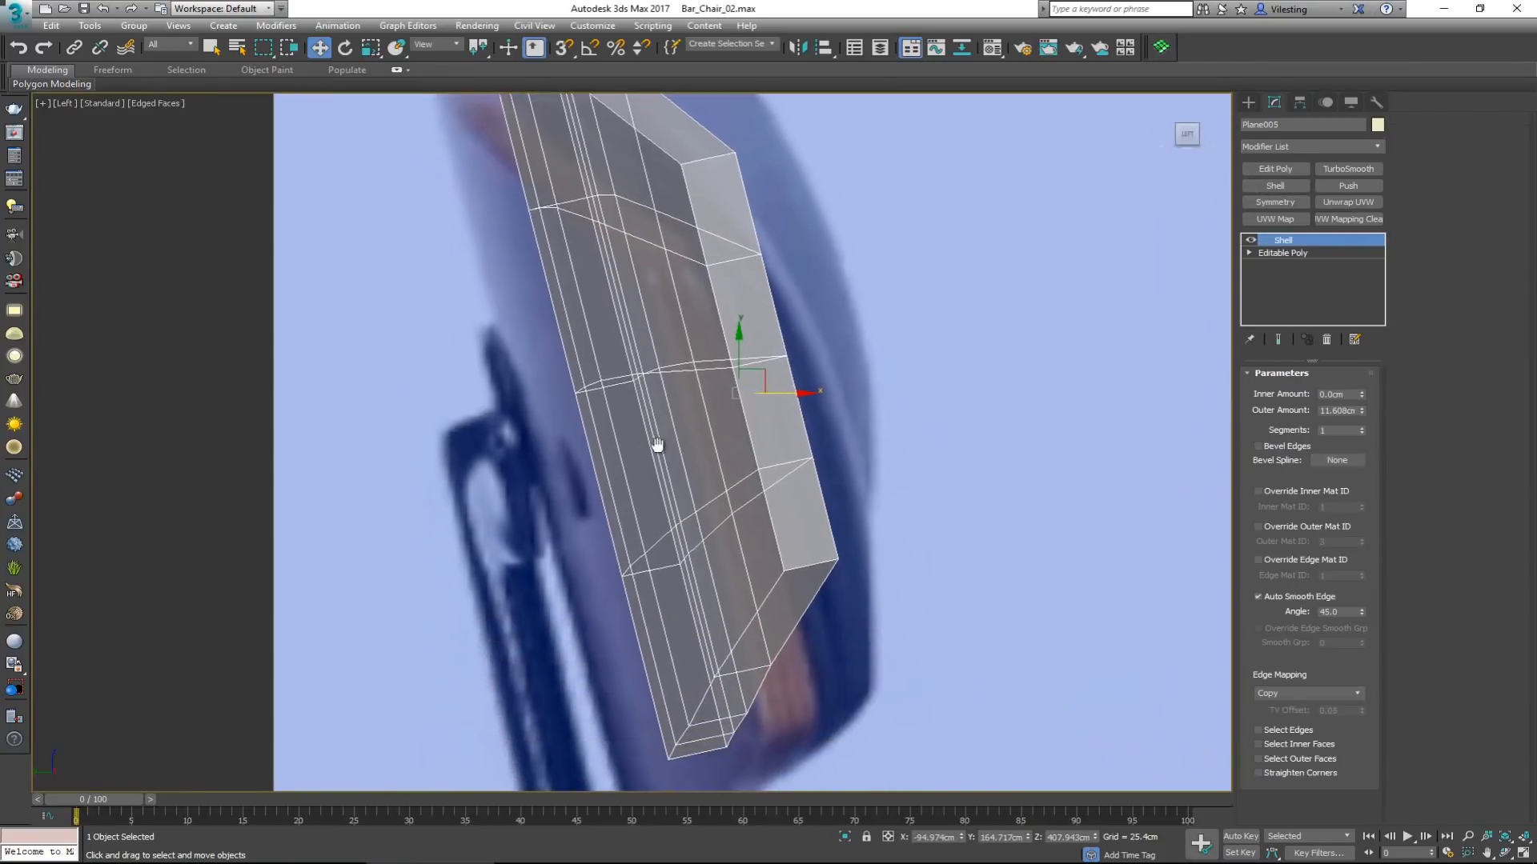
scroll(702, 483, "up", 2)
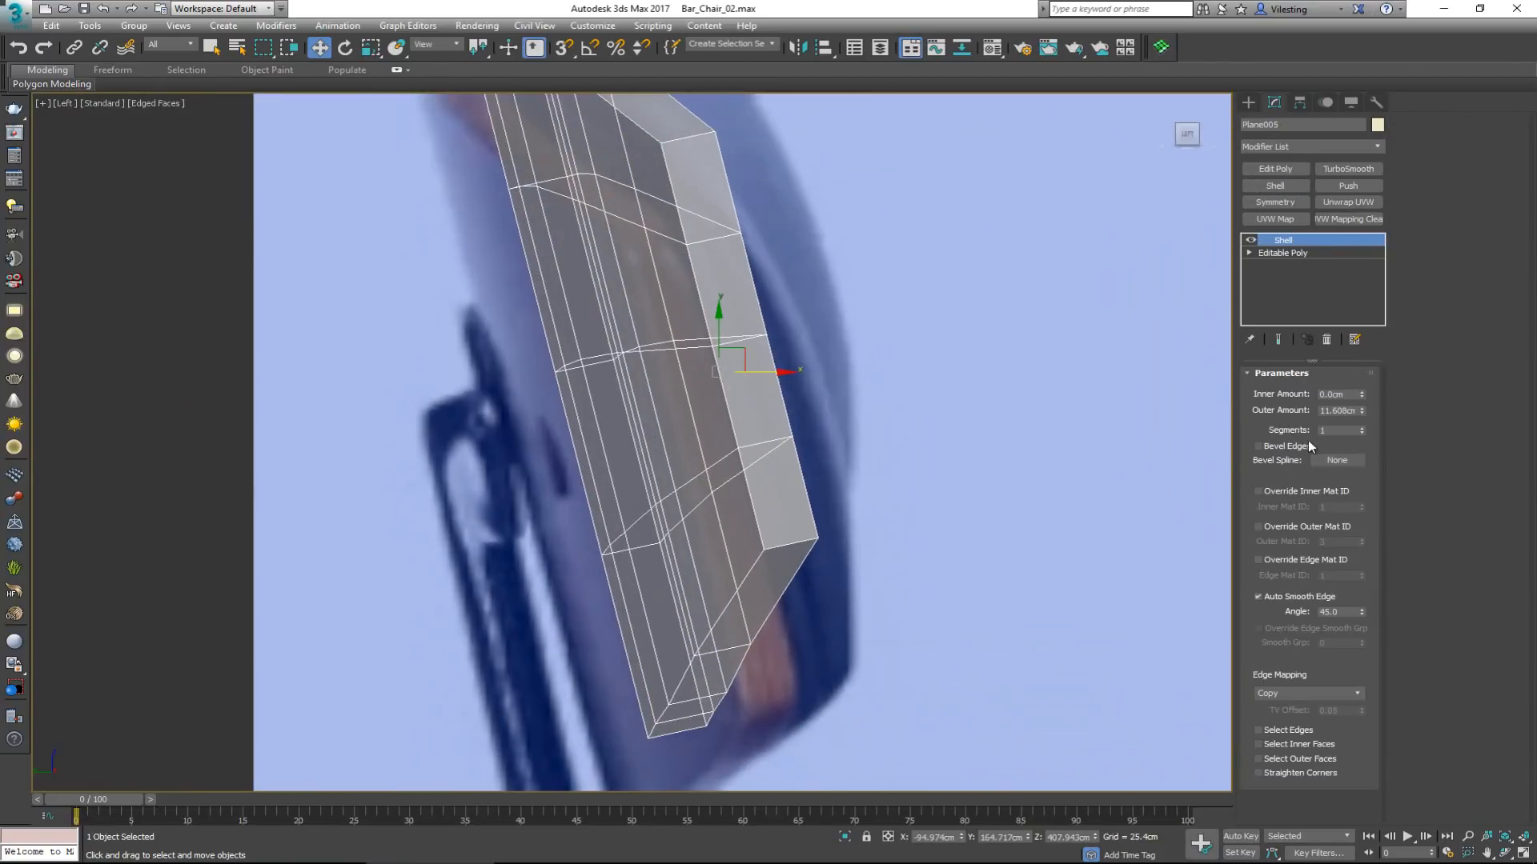
Set the shell's outer amount to 0 and its inner amount to 11.557 cm, checking the thickness against the side reference.
right_click(1366, 410)
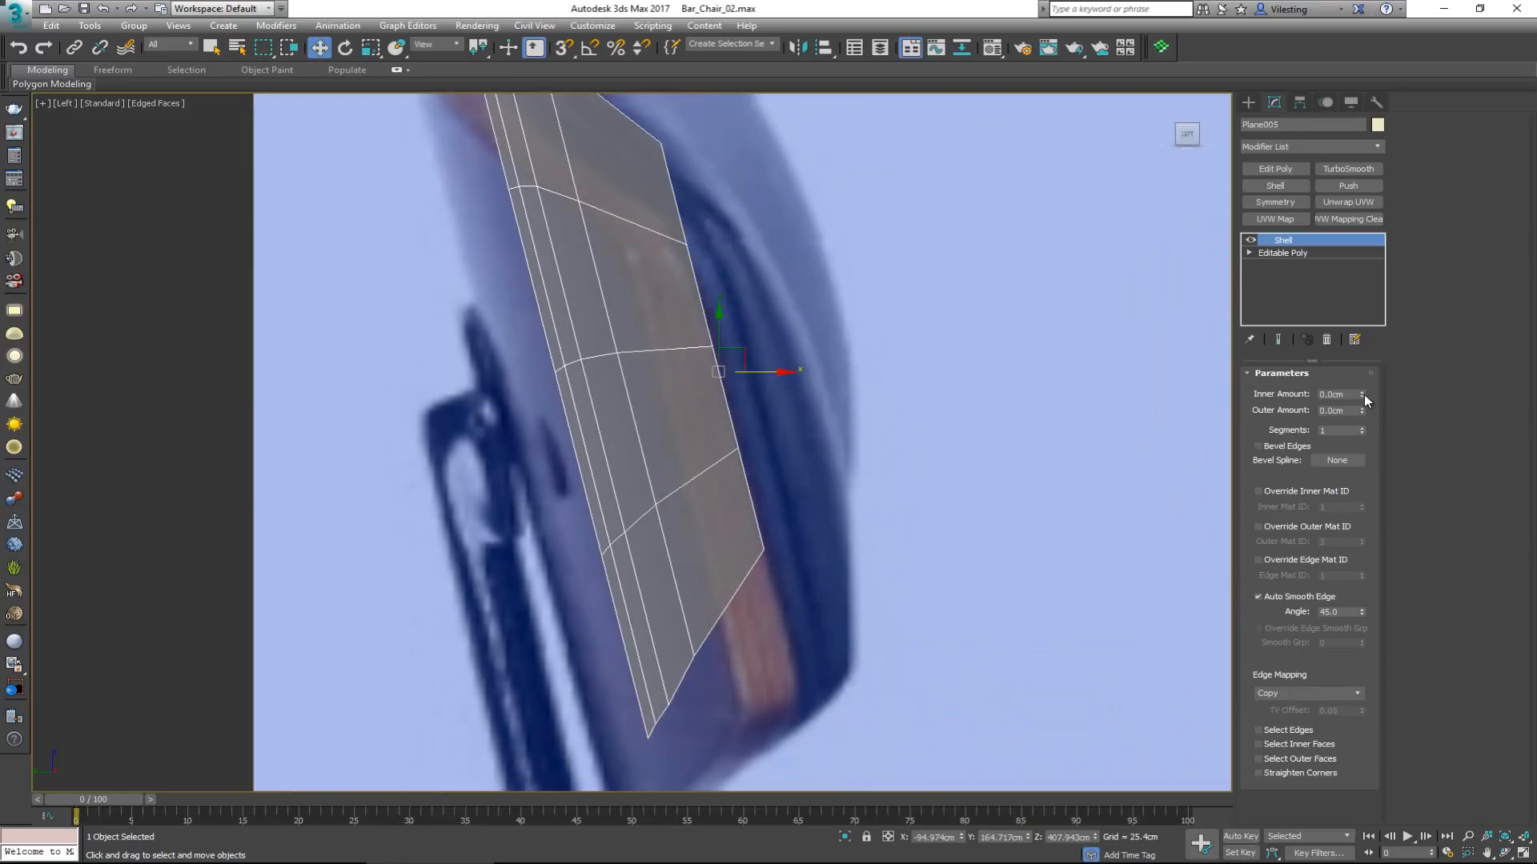
left_click_drag(1360, 395, 1313, 61)
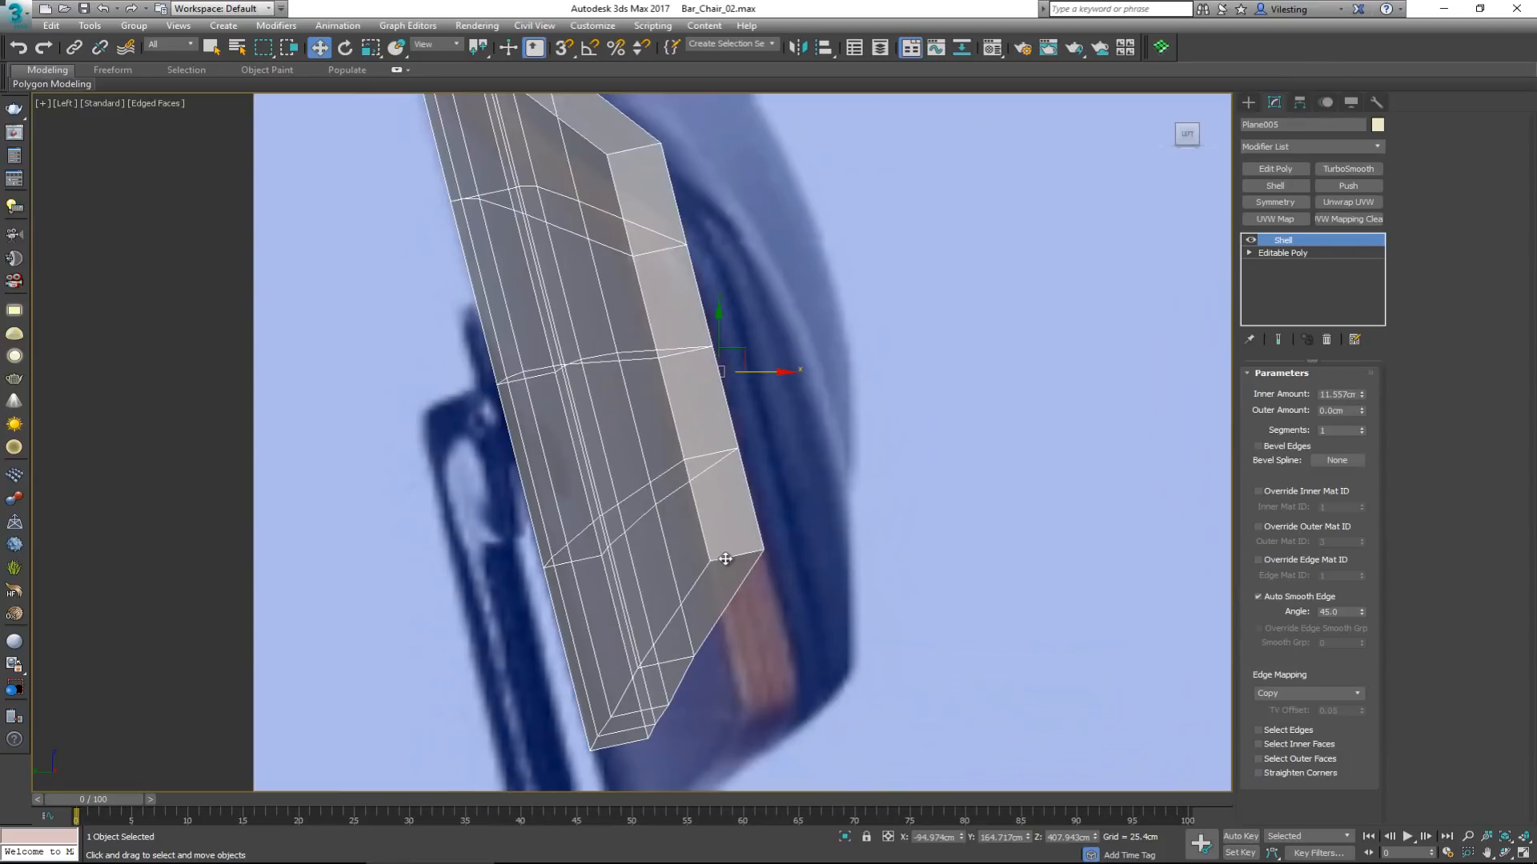
scroll(724, 562, "down", 3)
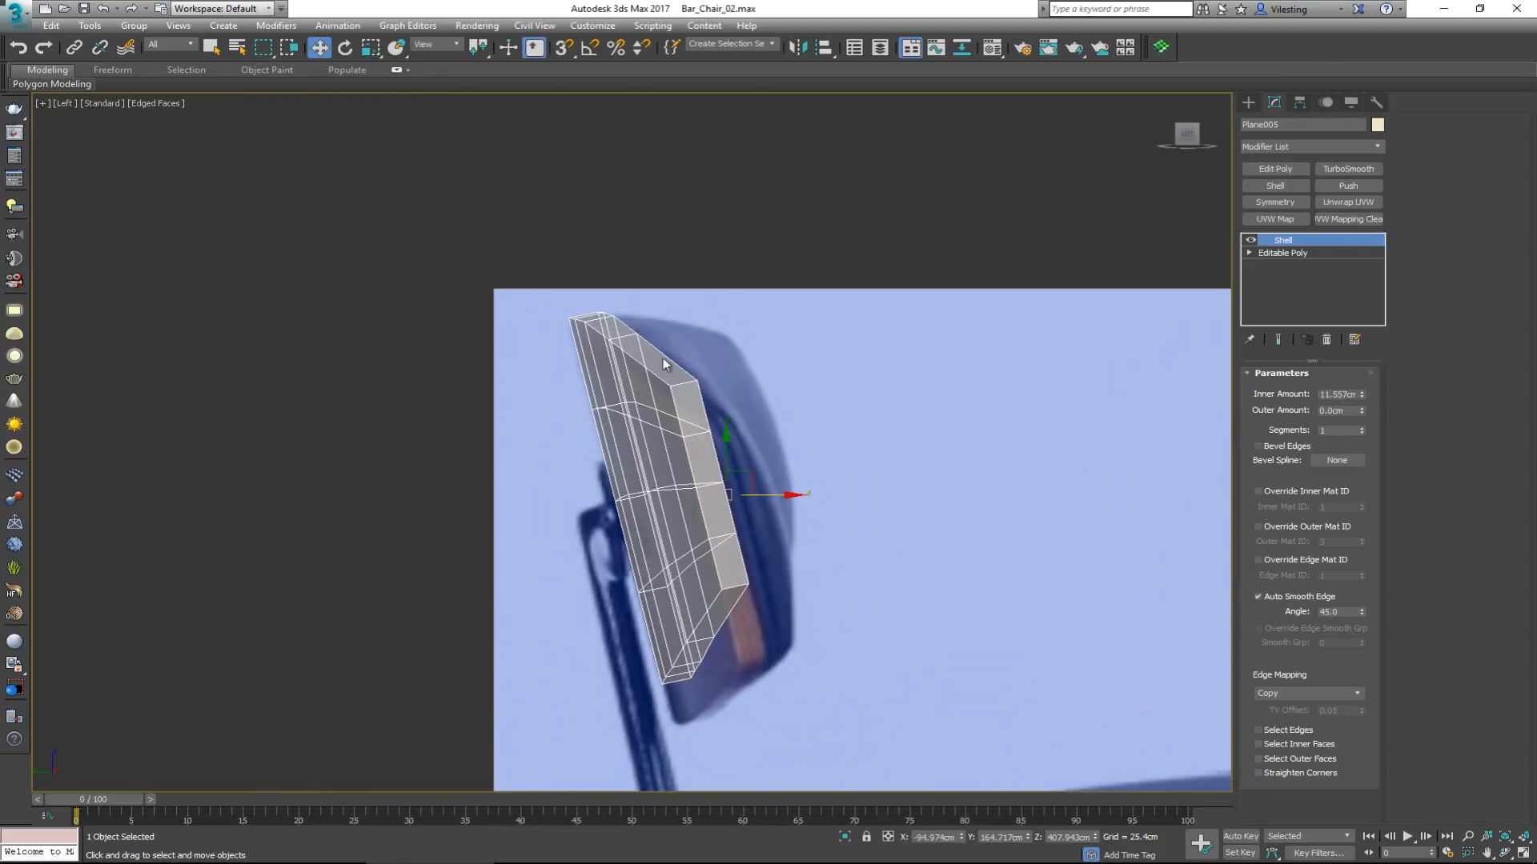
scroll(721, 583, "up", 3)
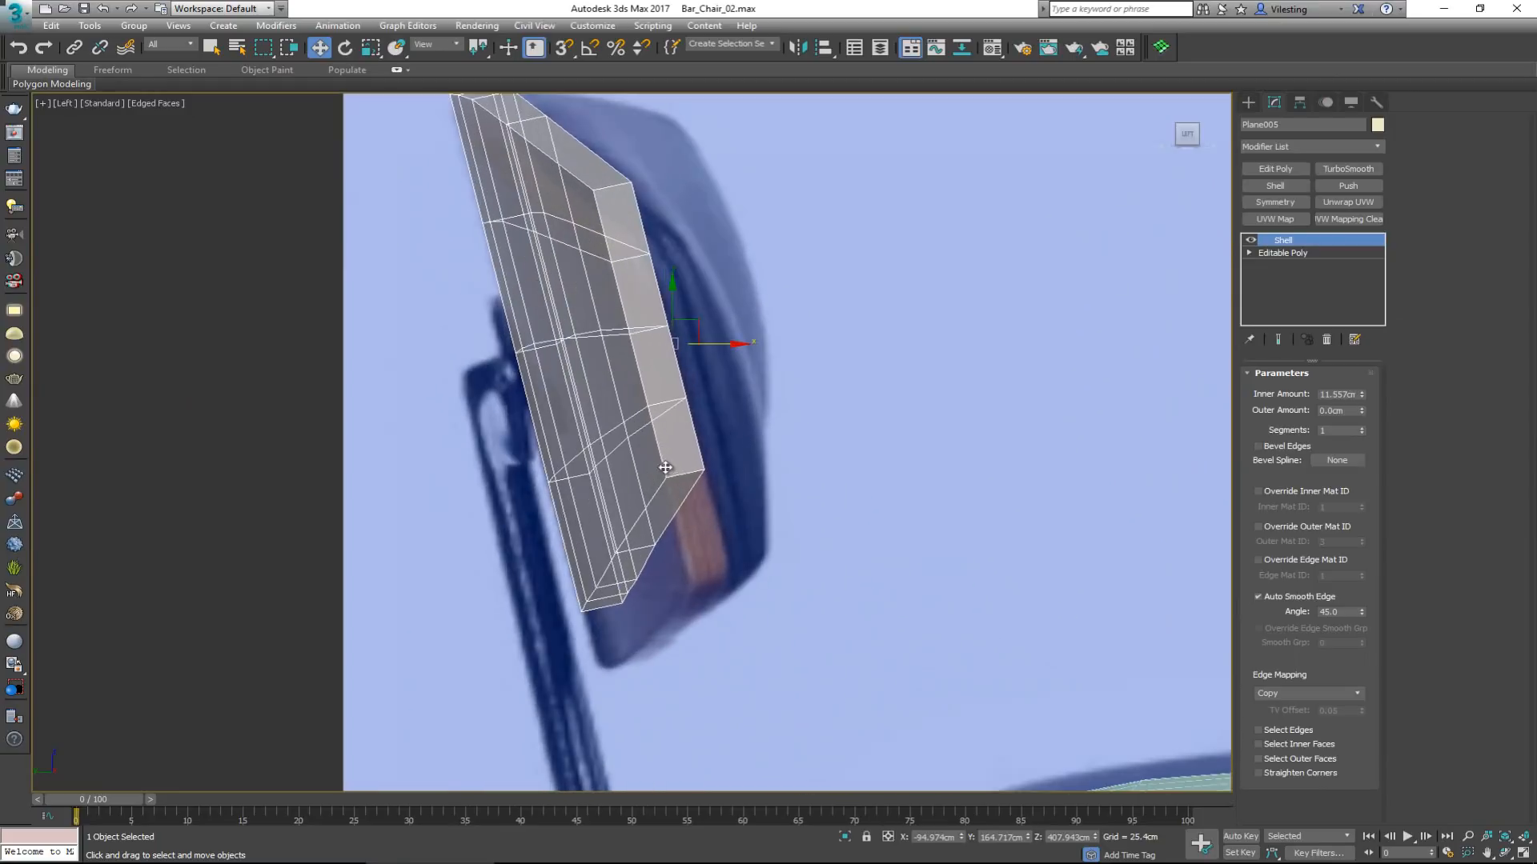
scroll(690, 501, "down", 5)
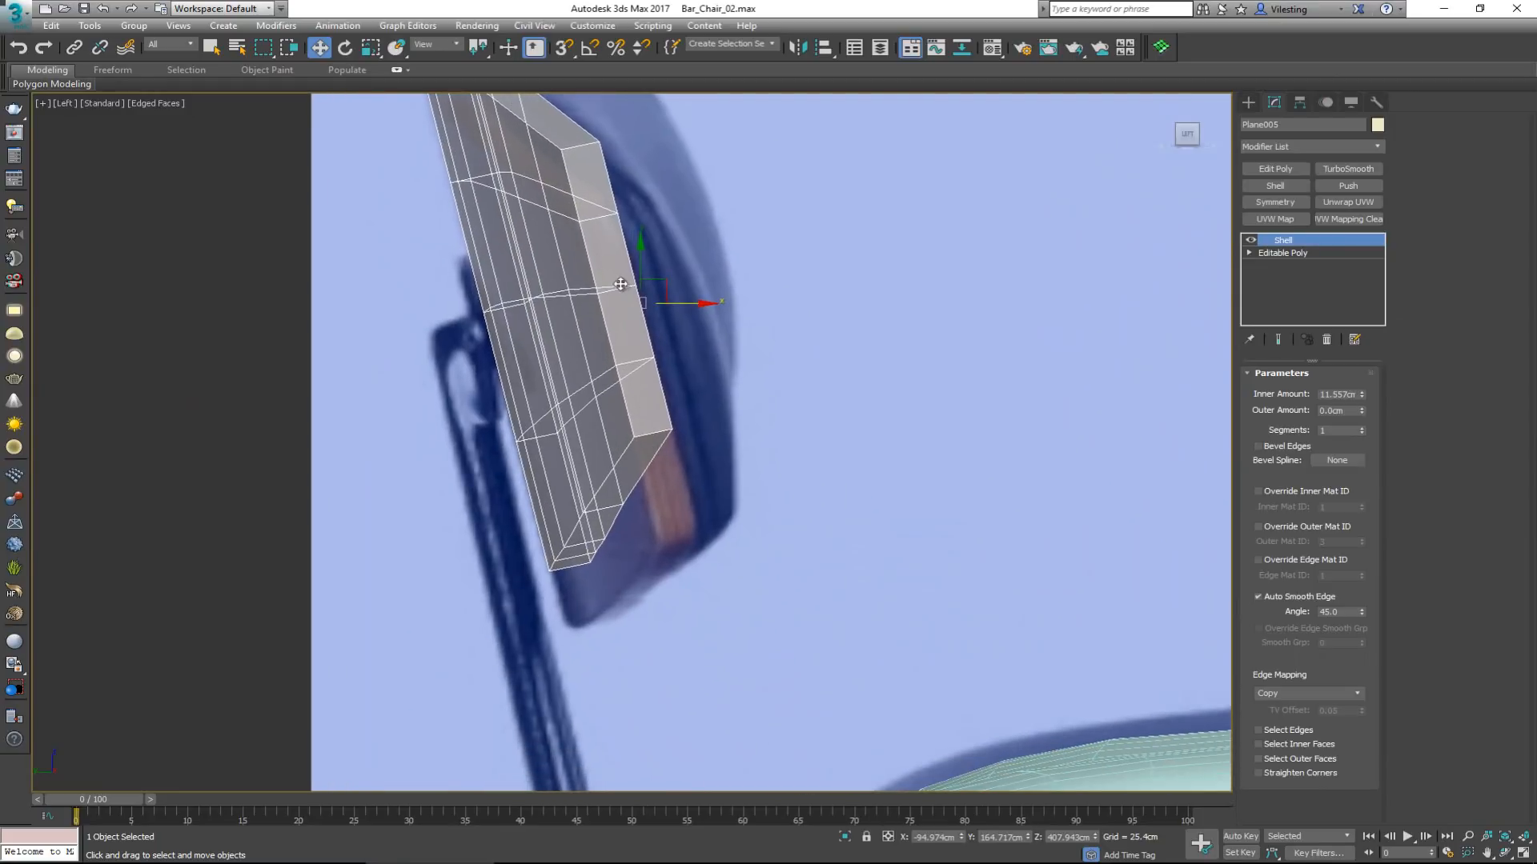
scroll(622, 288, "down", 2)
scroll(628, 361, "down", 4)
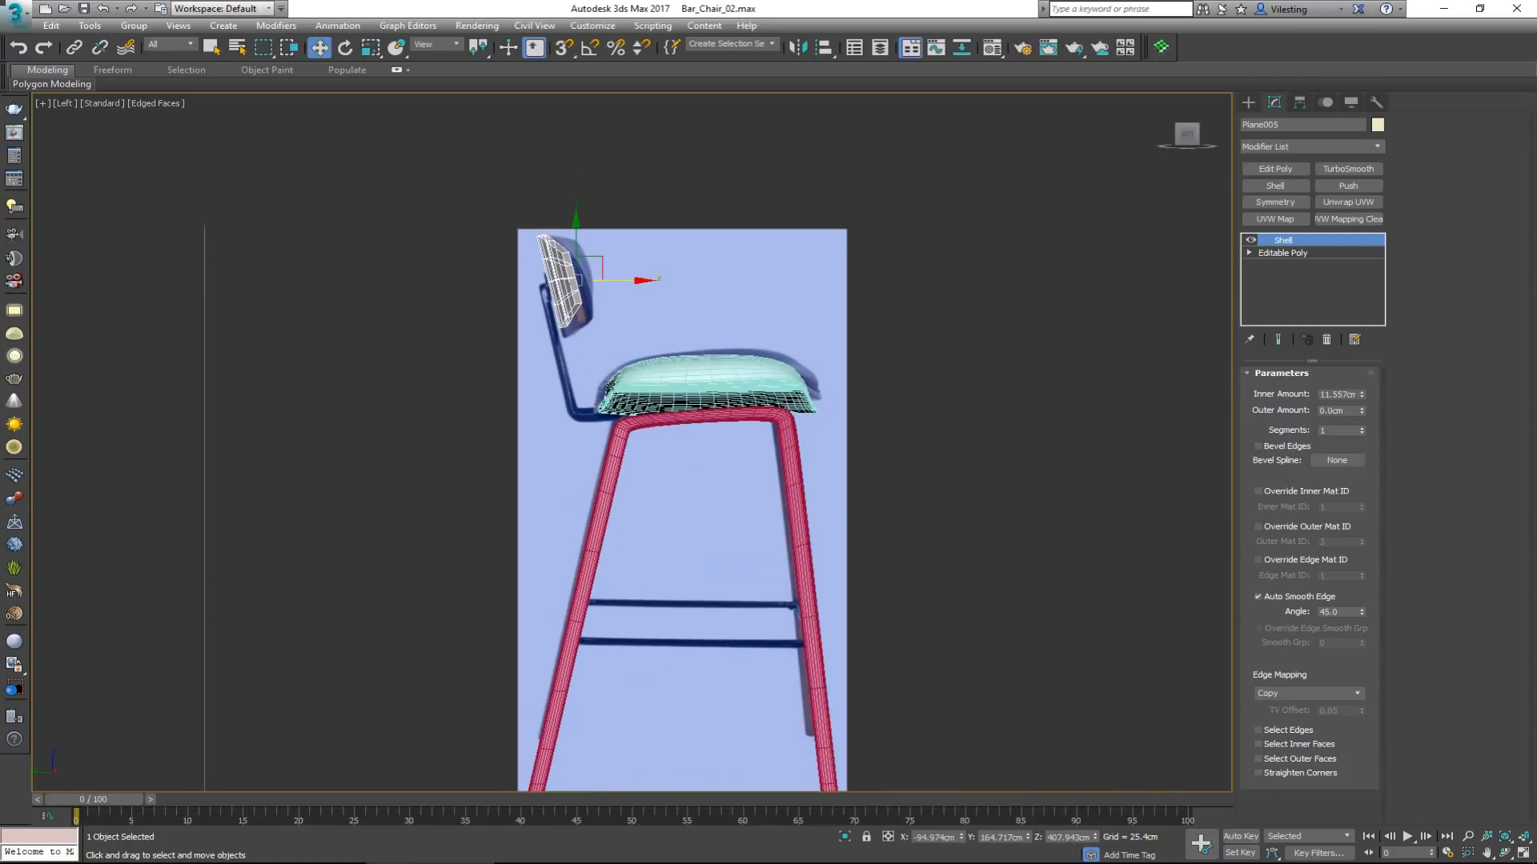
scroll(566, 264, "up", 5)
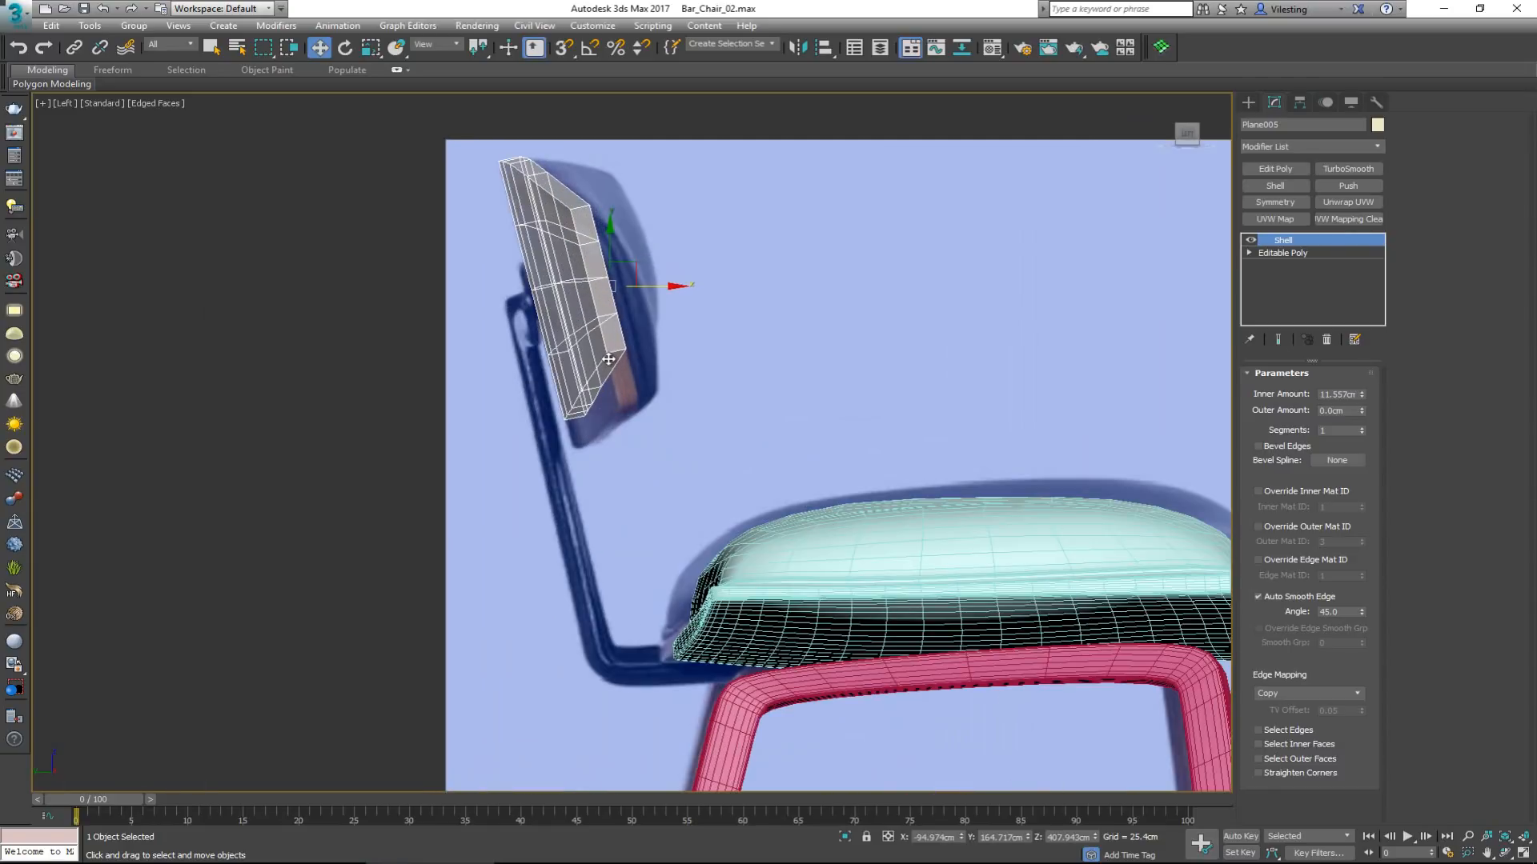
Move only the half-backrest's pivot along X to its centre-line edge, snapping it to a vertex there.
key("alt+w")
right_click(893, 562)
key("alt+w")
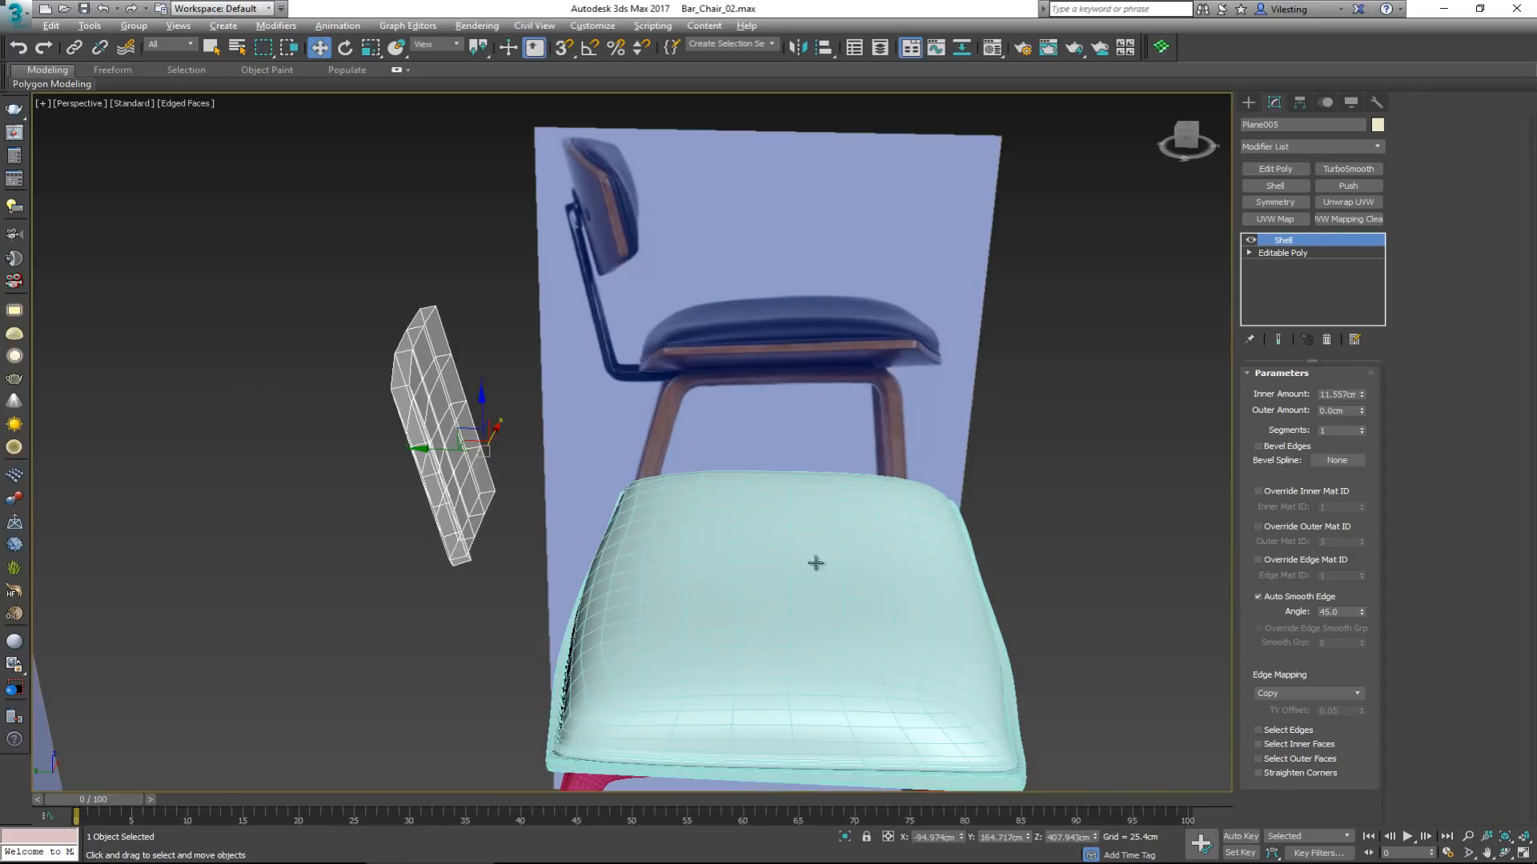
middle_click_drag(598, 530, 560, 500, "alt")
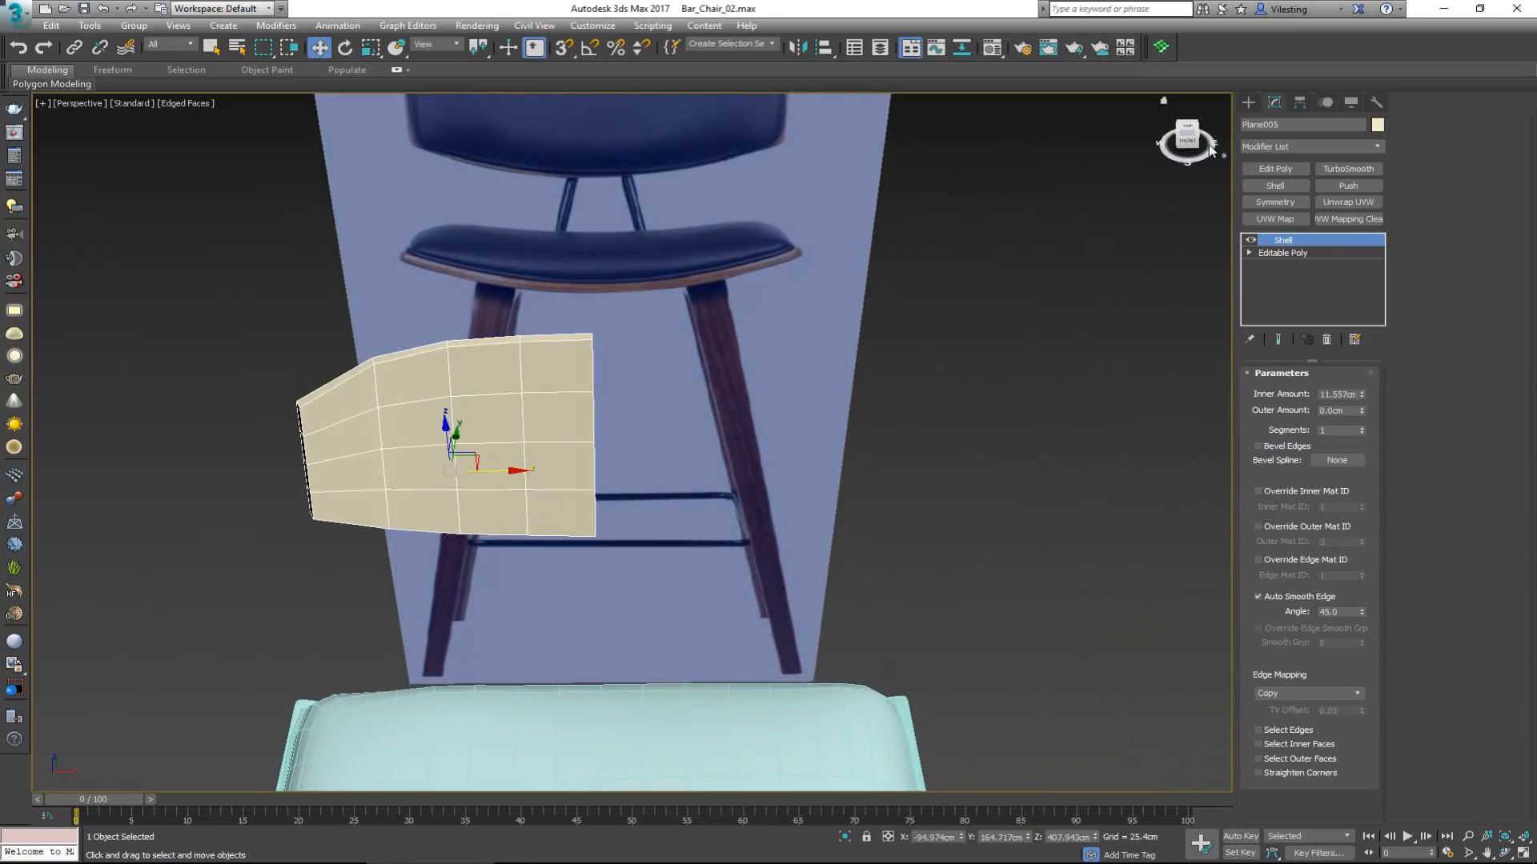
left_click(1300, 103)
left_click(1305, 202)
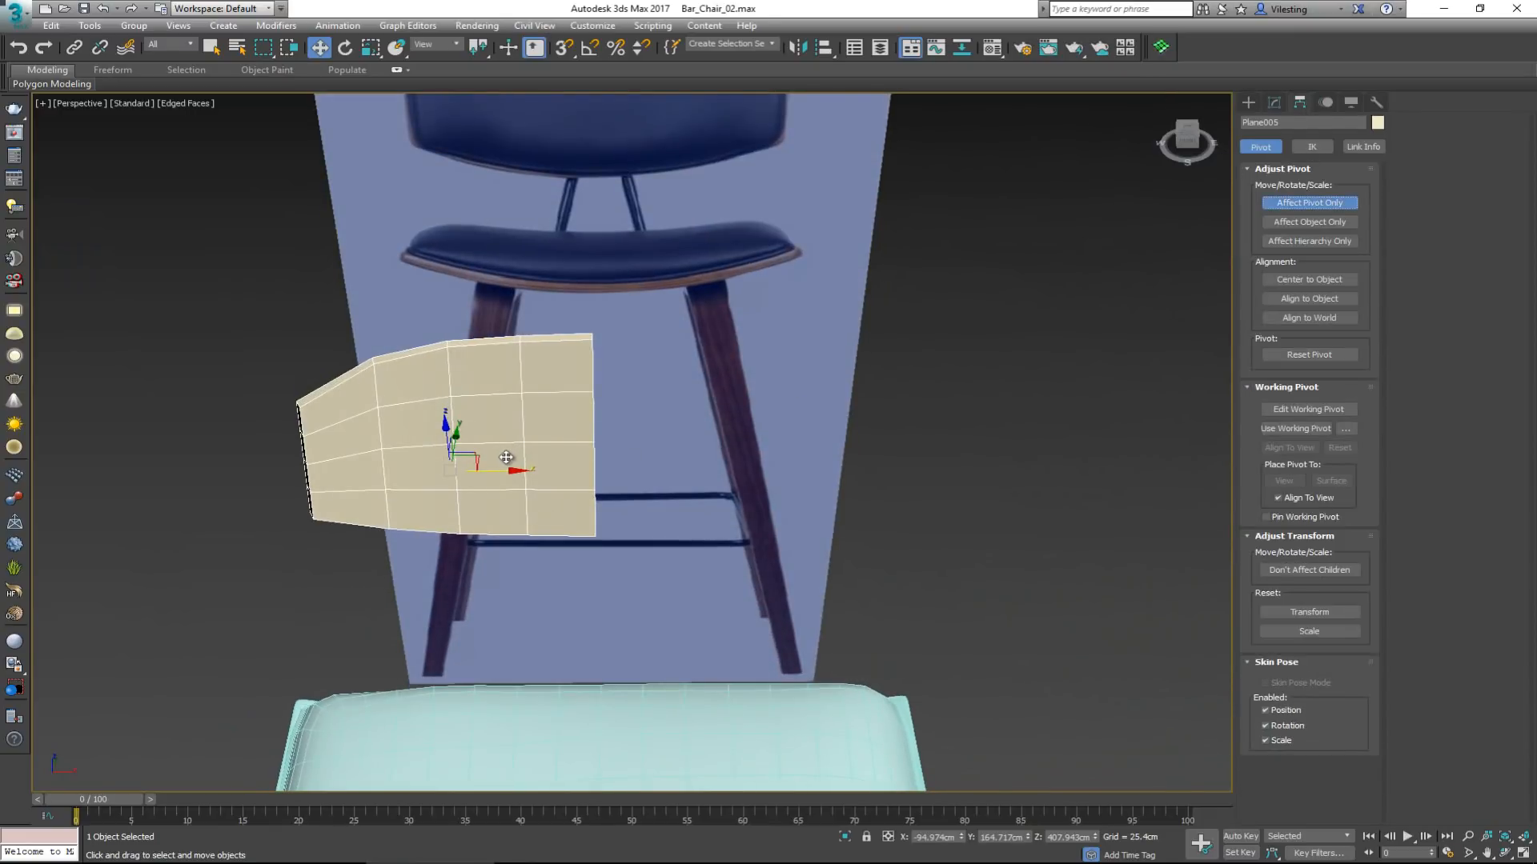
left_click_drag(493, 474, 594, 441)
key("s")
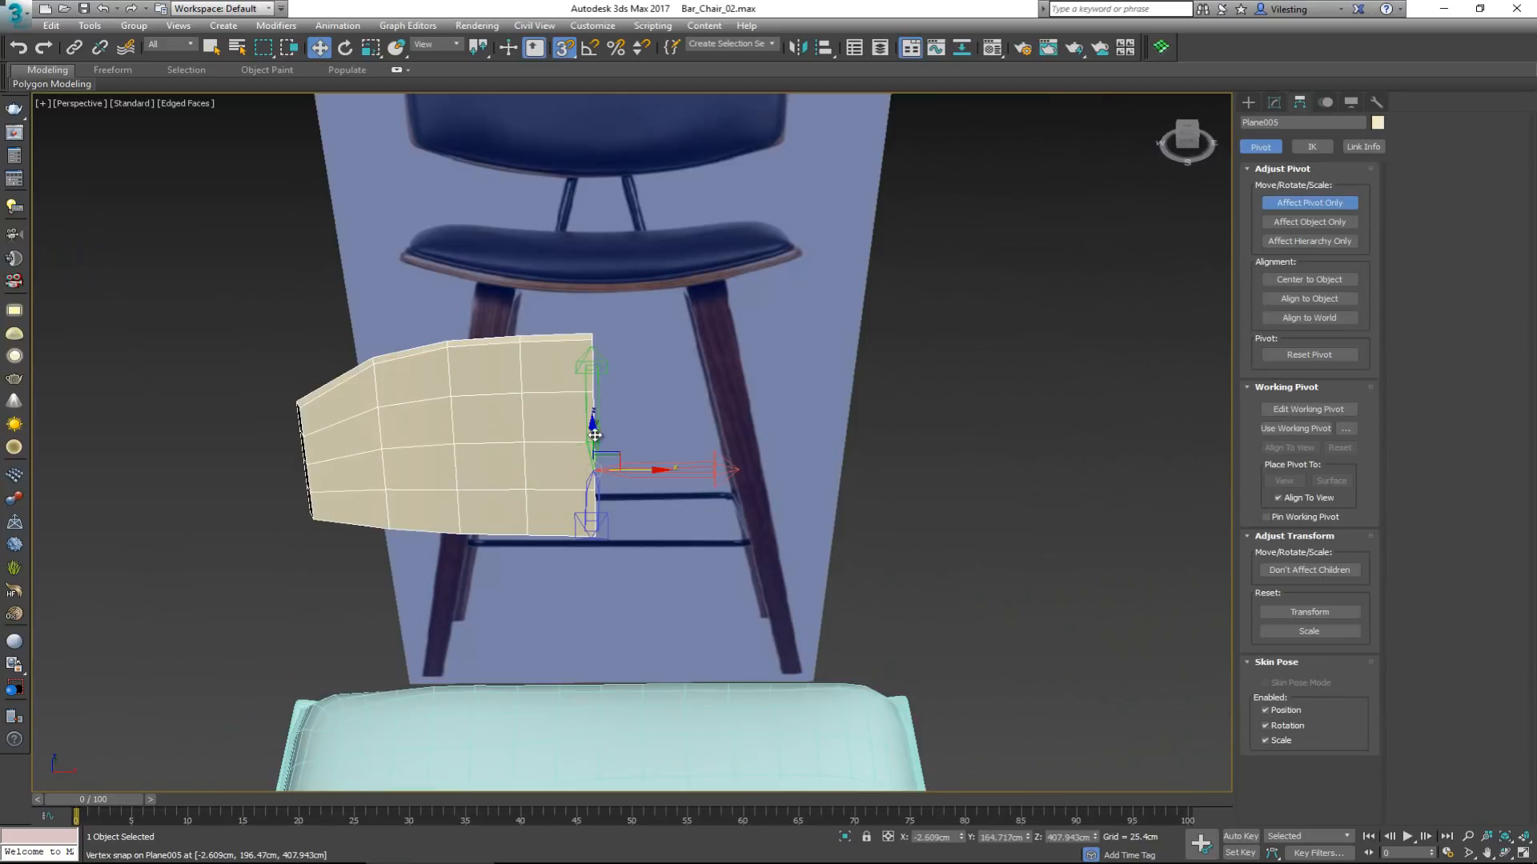
middle_click_drag(594, 439, 592, 455, "alt")
left_click(1309, 202)
left_click(1274, 103)
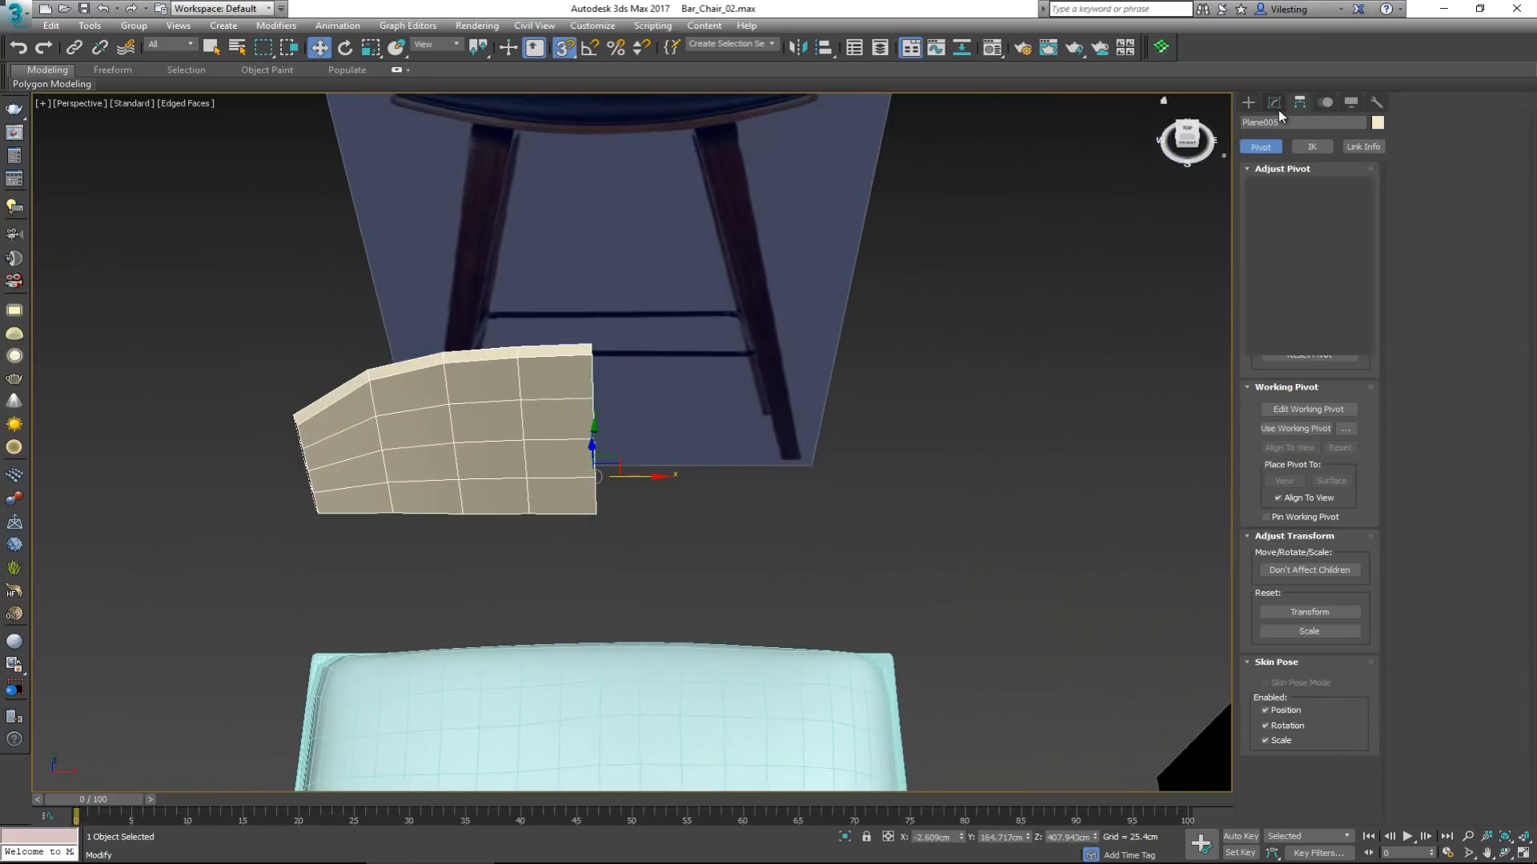
Mirror the half-backrest with a flipped X-axis Symmetry modifier and raise its weld threshold to 2.184 cm.
left_click(1275, 185)
left_click(1275, 201)
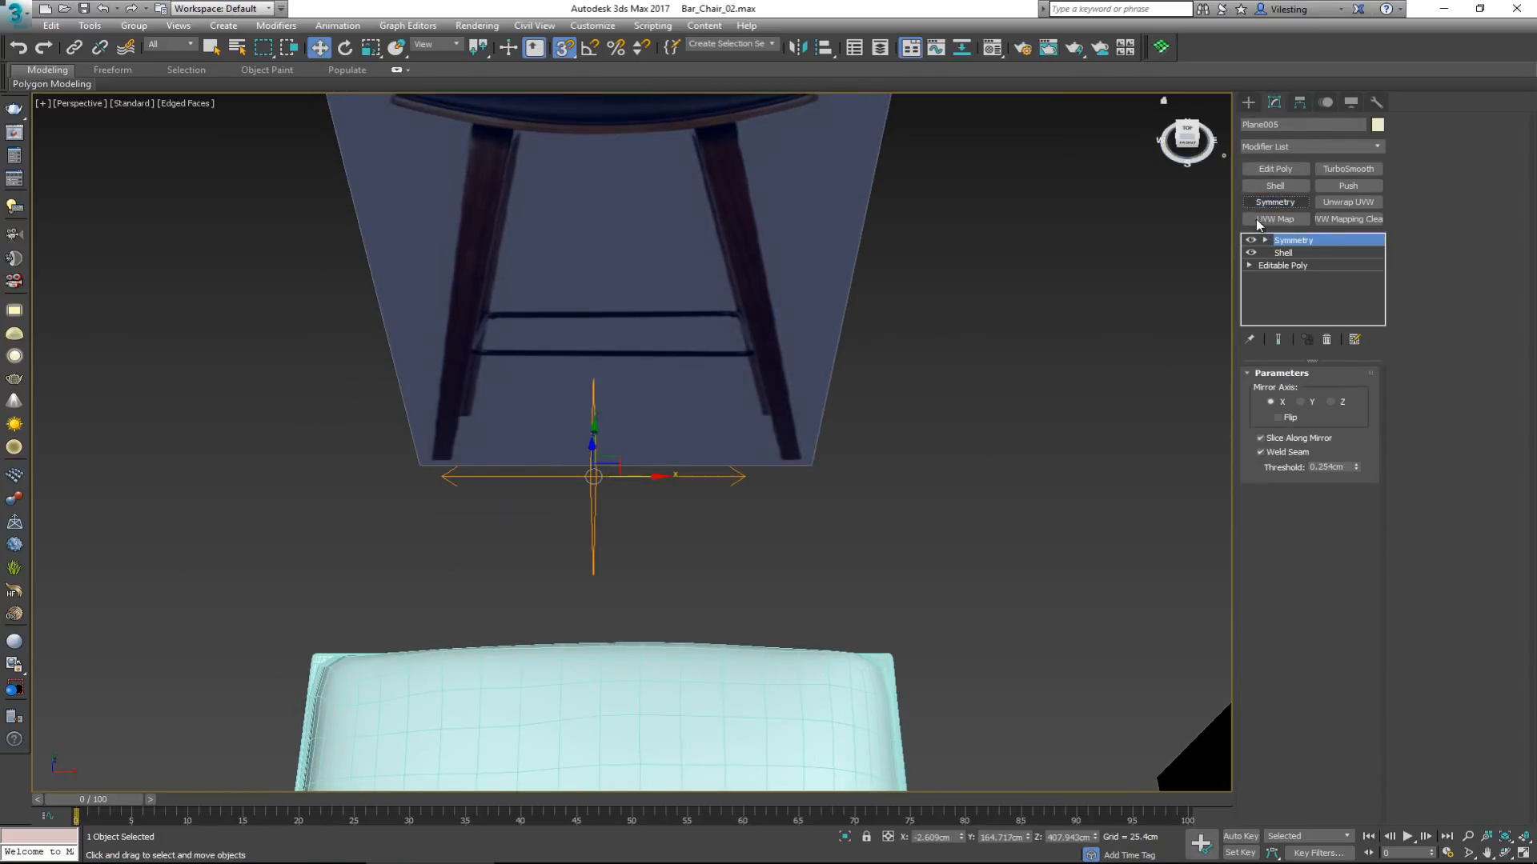
left_click(1278, 417)
middle_click_drag(1079, 435, 785, 428, "alt")
scroll(786, 428, "up", 3)
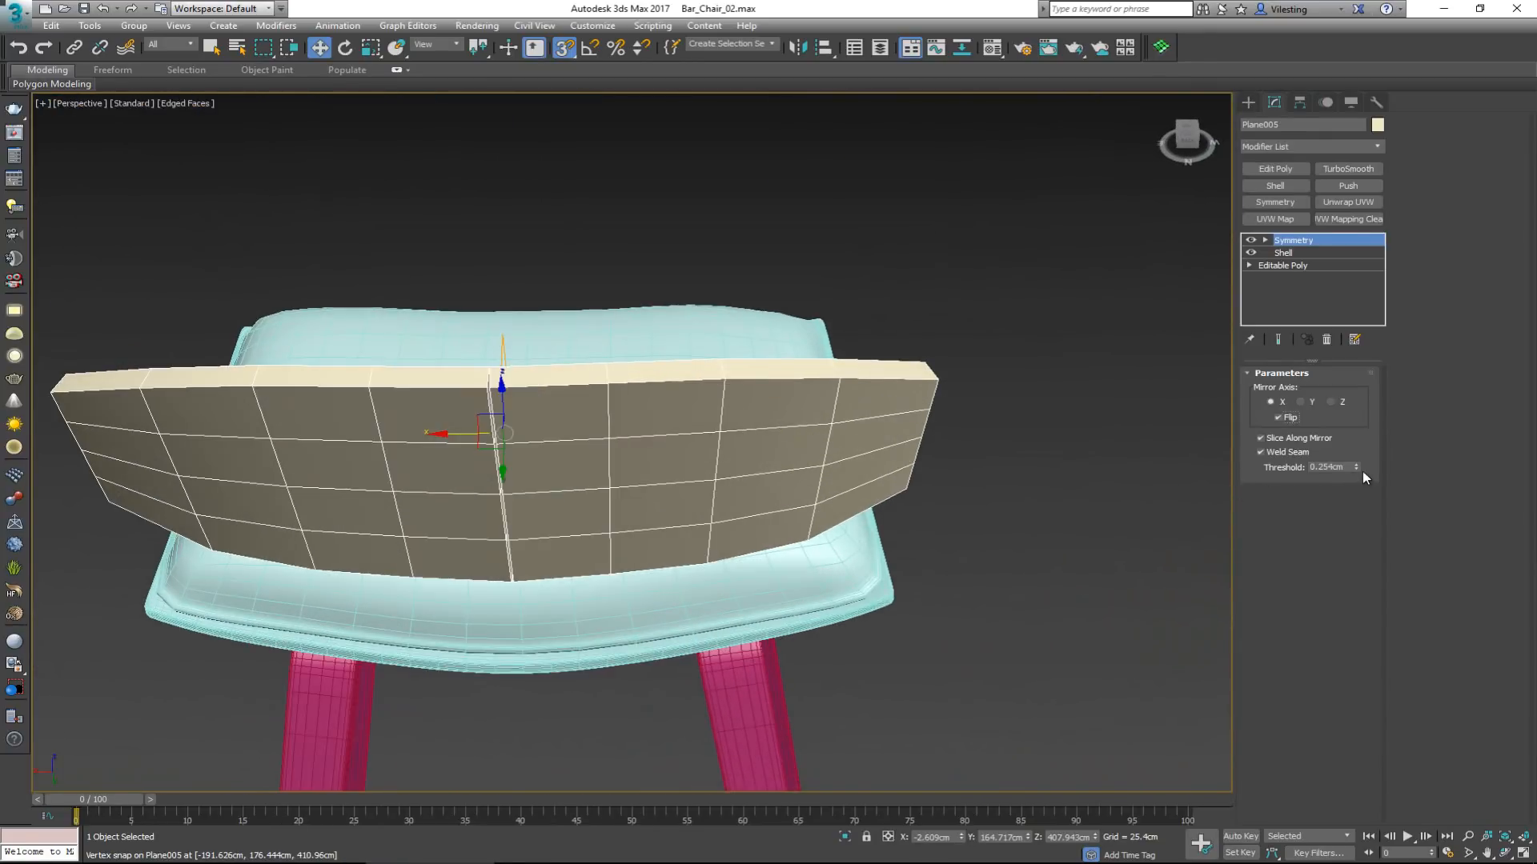
left_click_drag(1358, 473, 1357, 411)
middle_click_drag(518, 583, 851, 329, "alt")
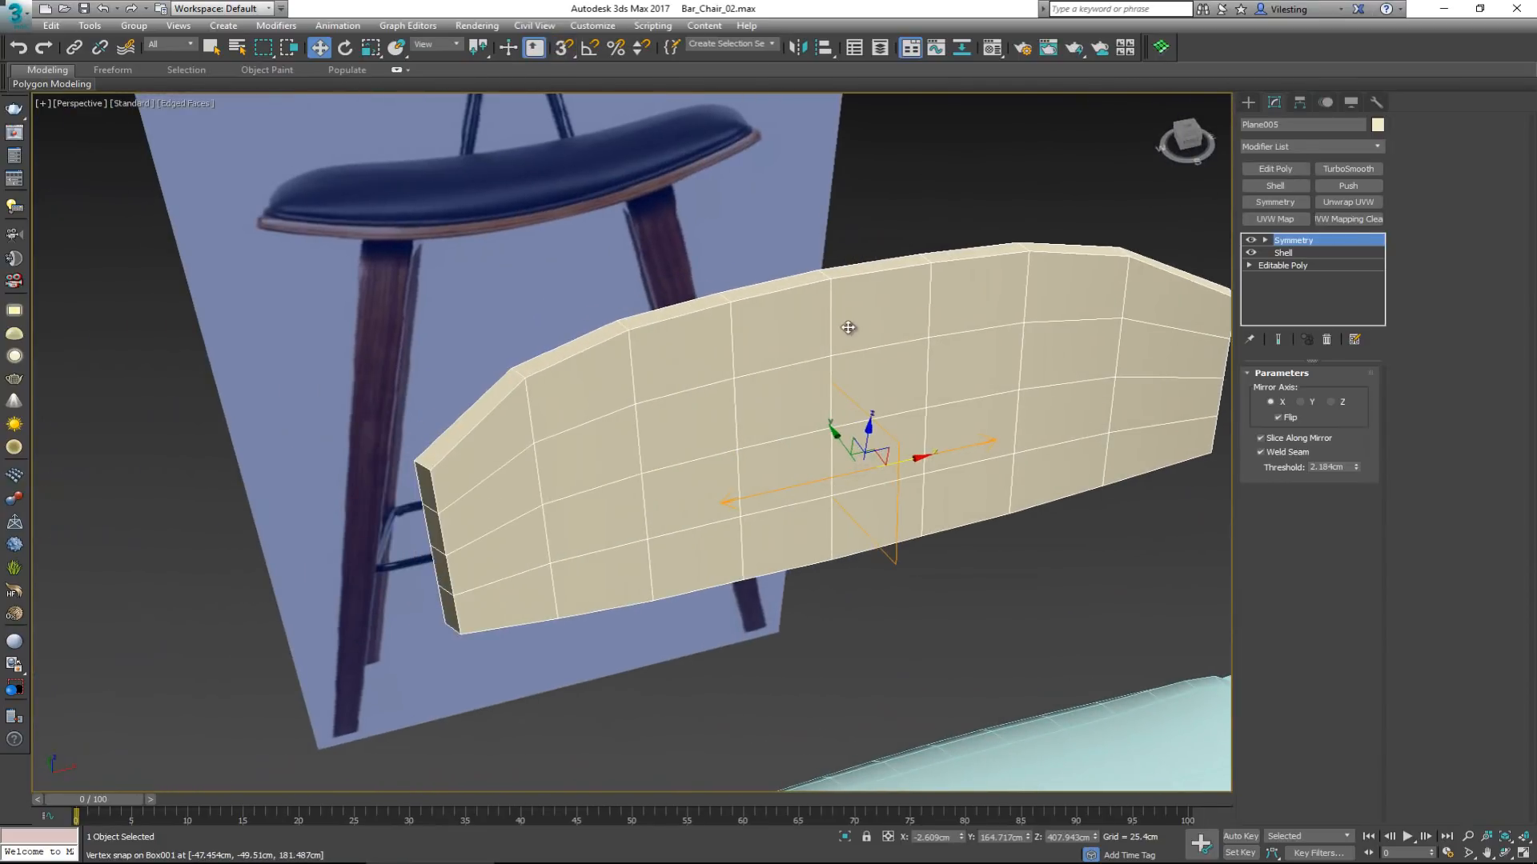
scroll(919, 297, "up", 2)
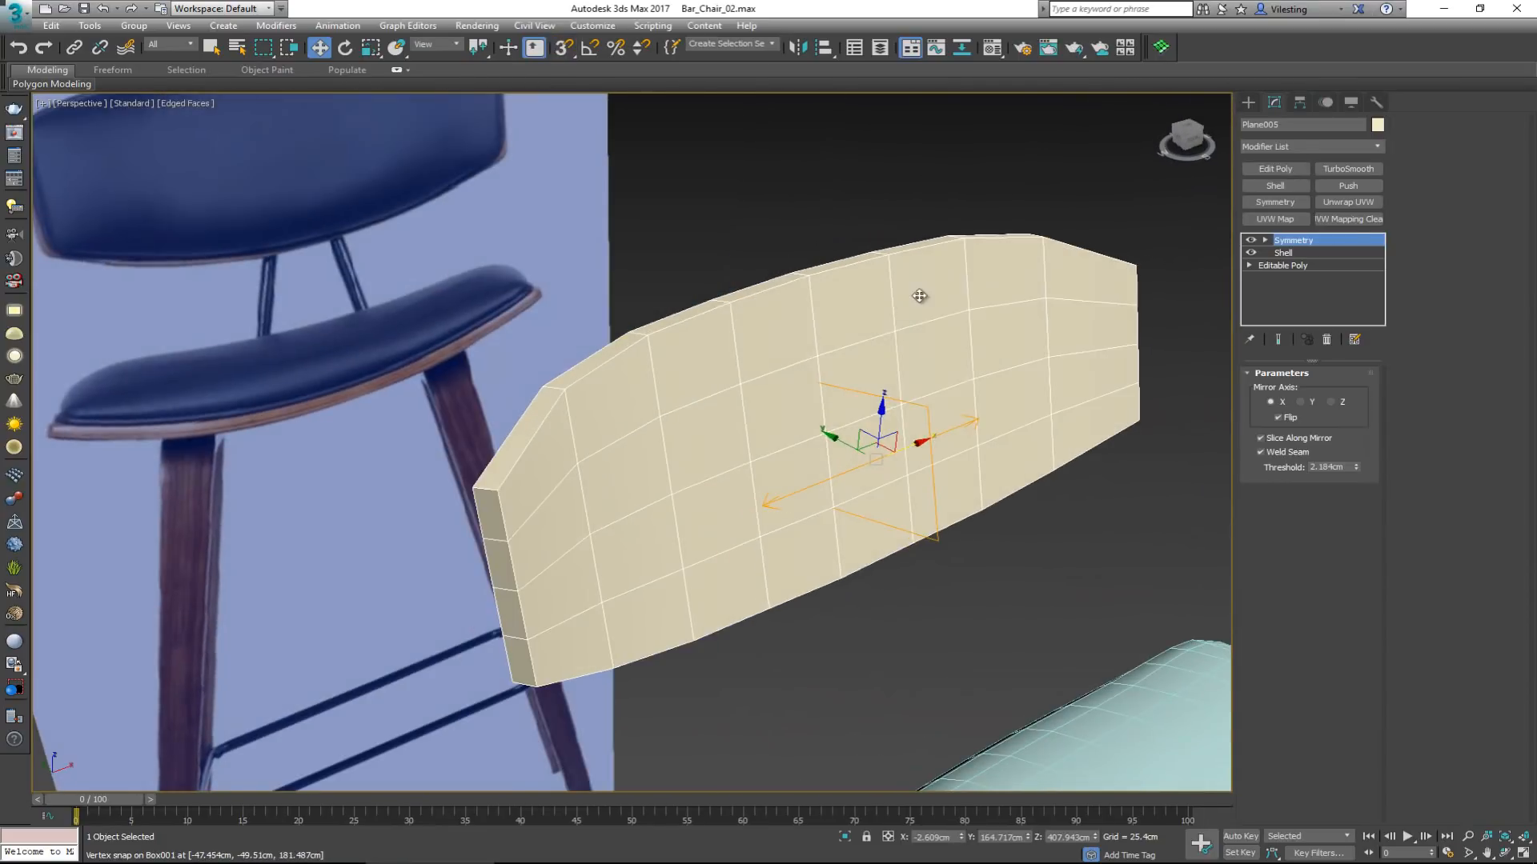
Add a TurboSmooth modifier to the mirrored backrest and turn off its display to examine the centre seam.
left_click(1332, 170)
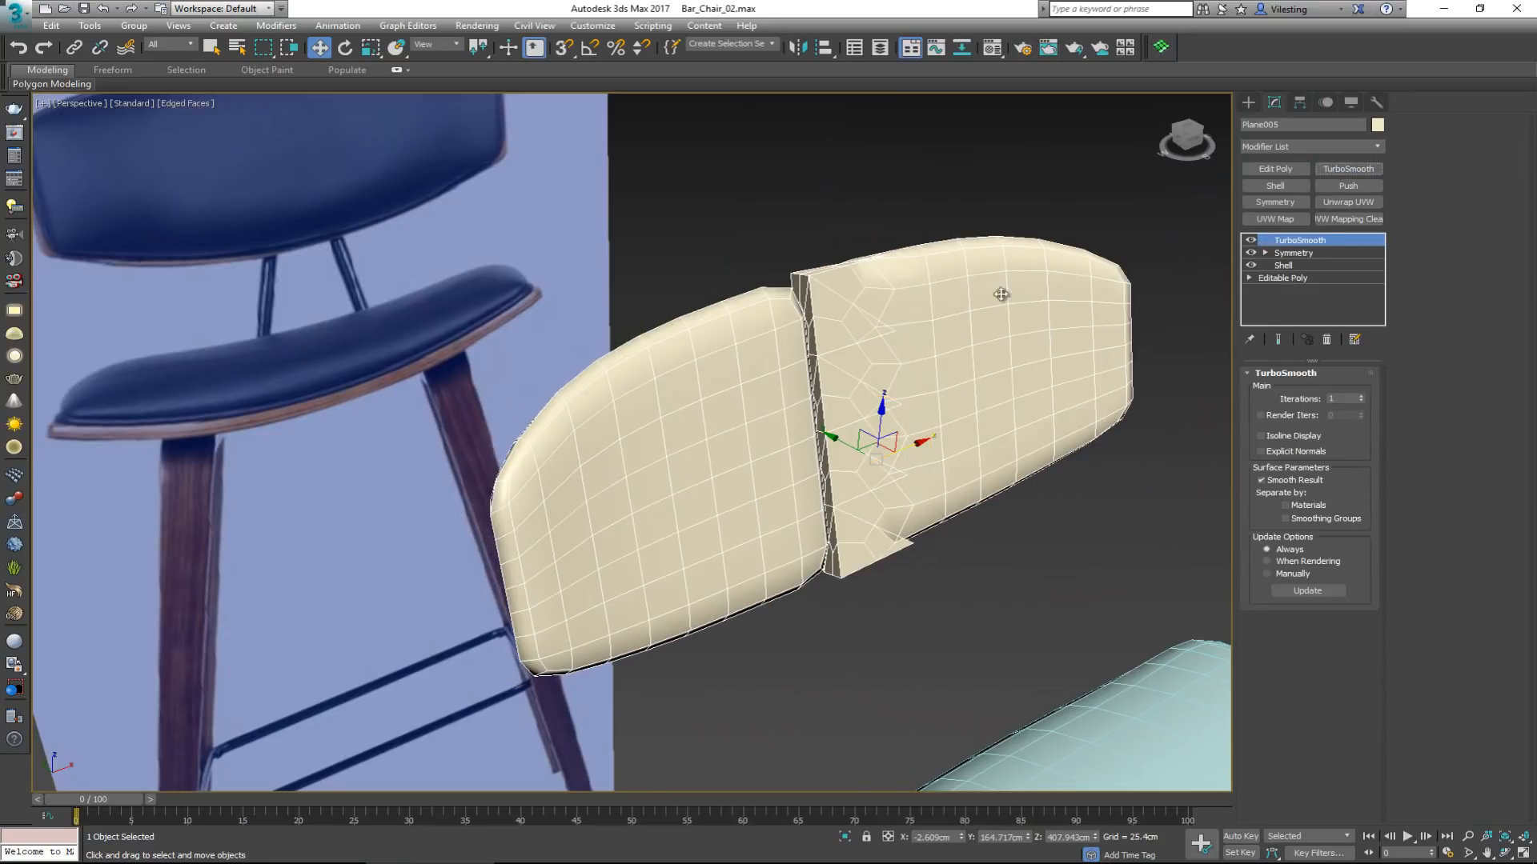
left_click(1252, 241)
mouse_move(743, 338)
middle_mouse_down("alt")
mouse_move(676, 353)
mouse_move(700, 333)
mouse_move(652, 347)
mouse_move(463, 336)
mouse_move(752, 350)
middle_mouse_up("alt")
scroll(699, 333, "up", 2)
left_click(1293, 253)
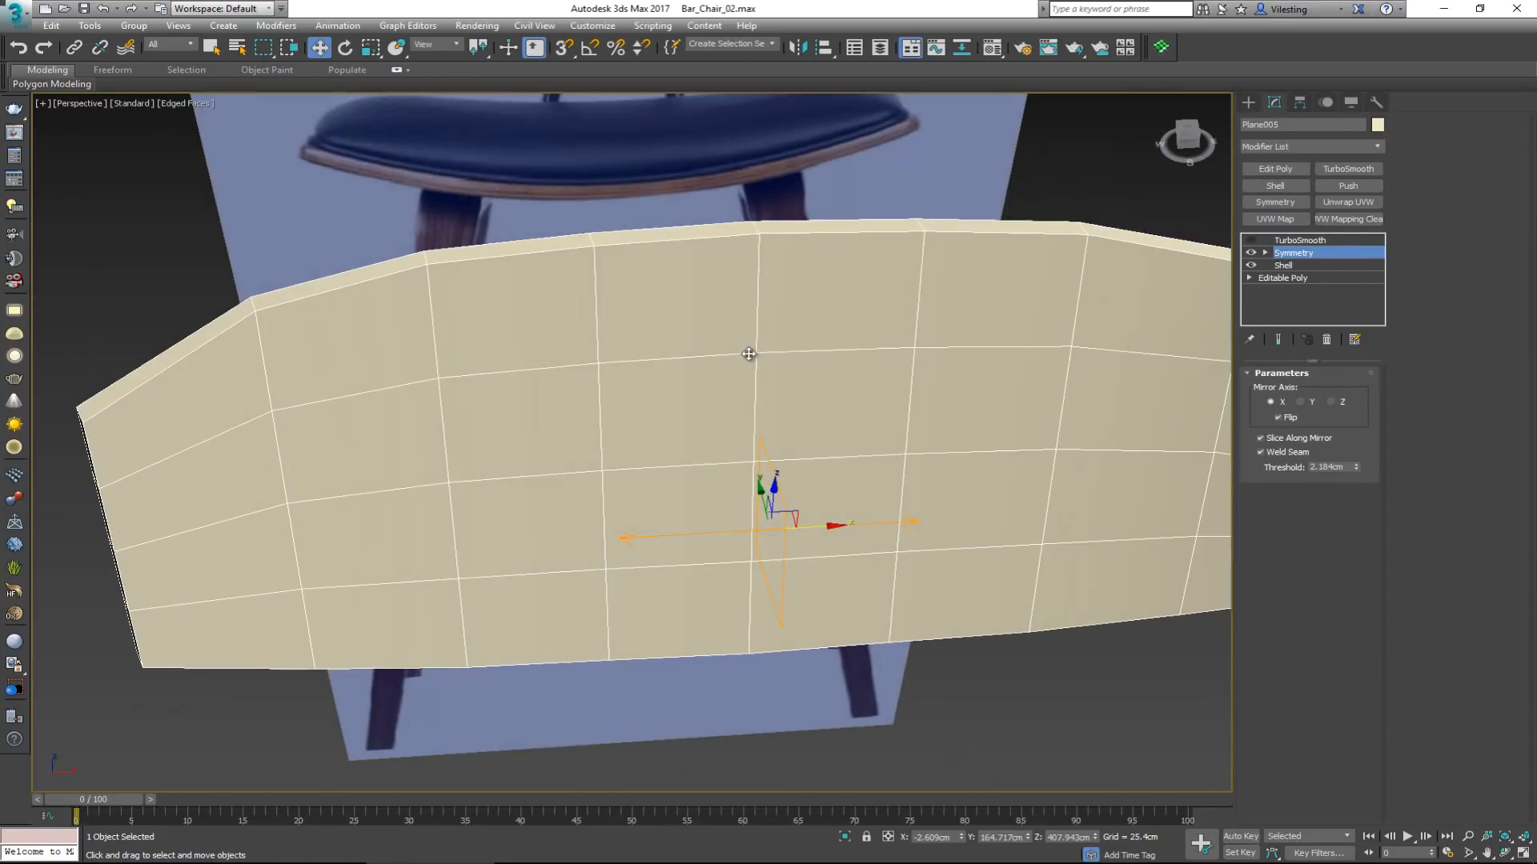
left_click(1286, 170)
middle_click_drag(831, 524, 739, 520, "alt")
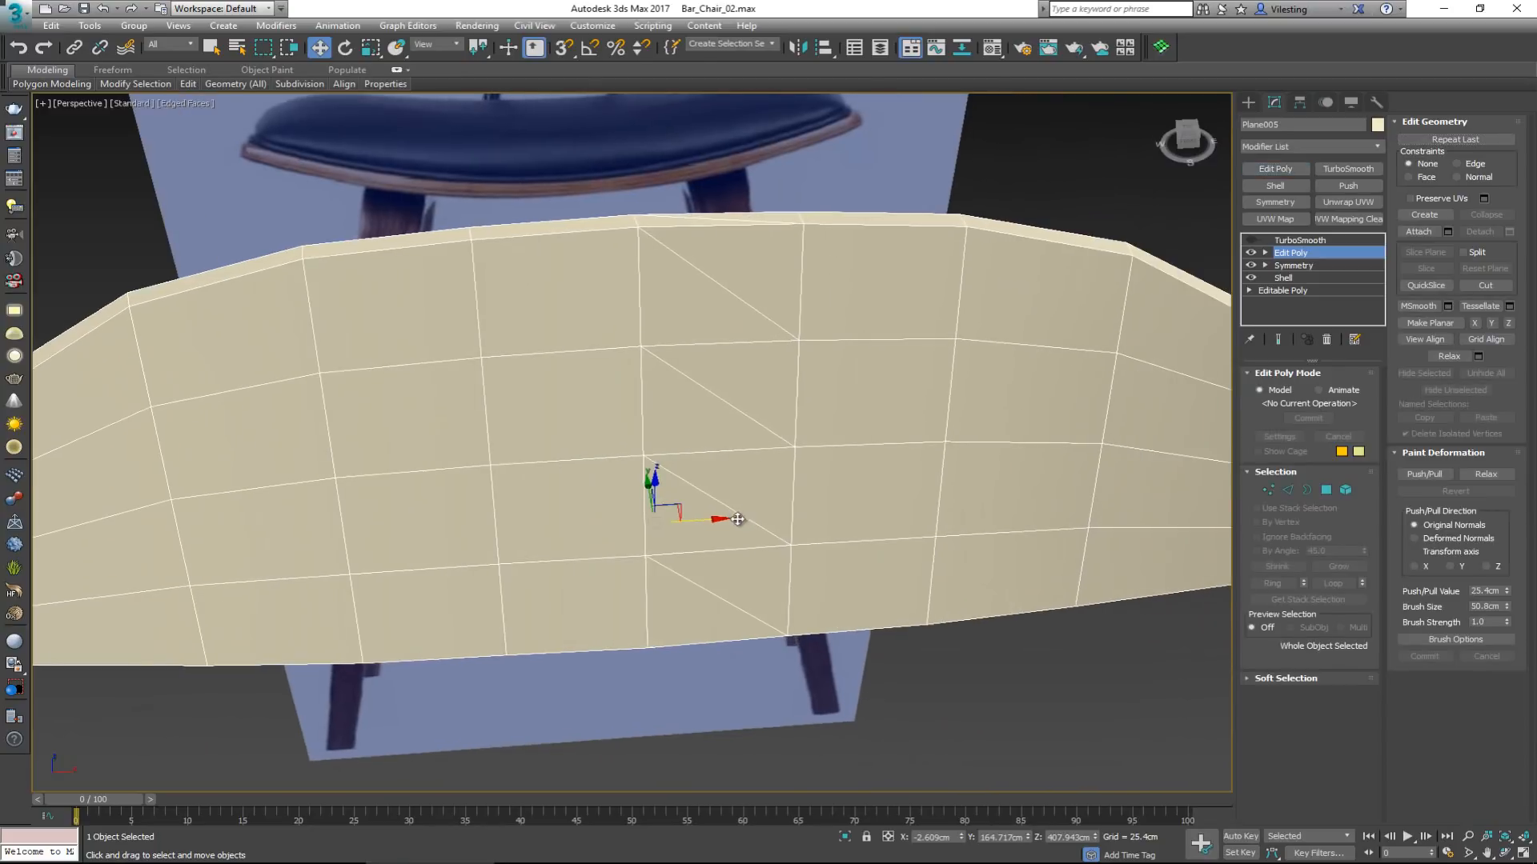
mouse_move(703, 427)
middle_mouse_down("alt")
mouse_move(699, 475)
mouse_move(698, 443)
middle_mouse_up("alt")
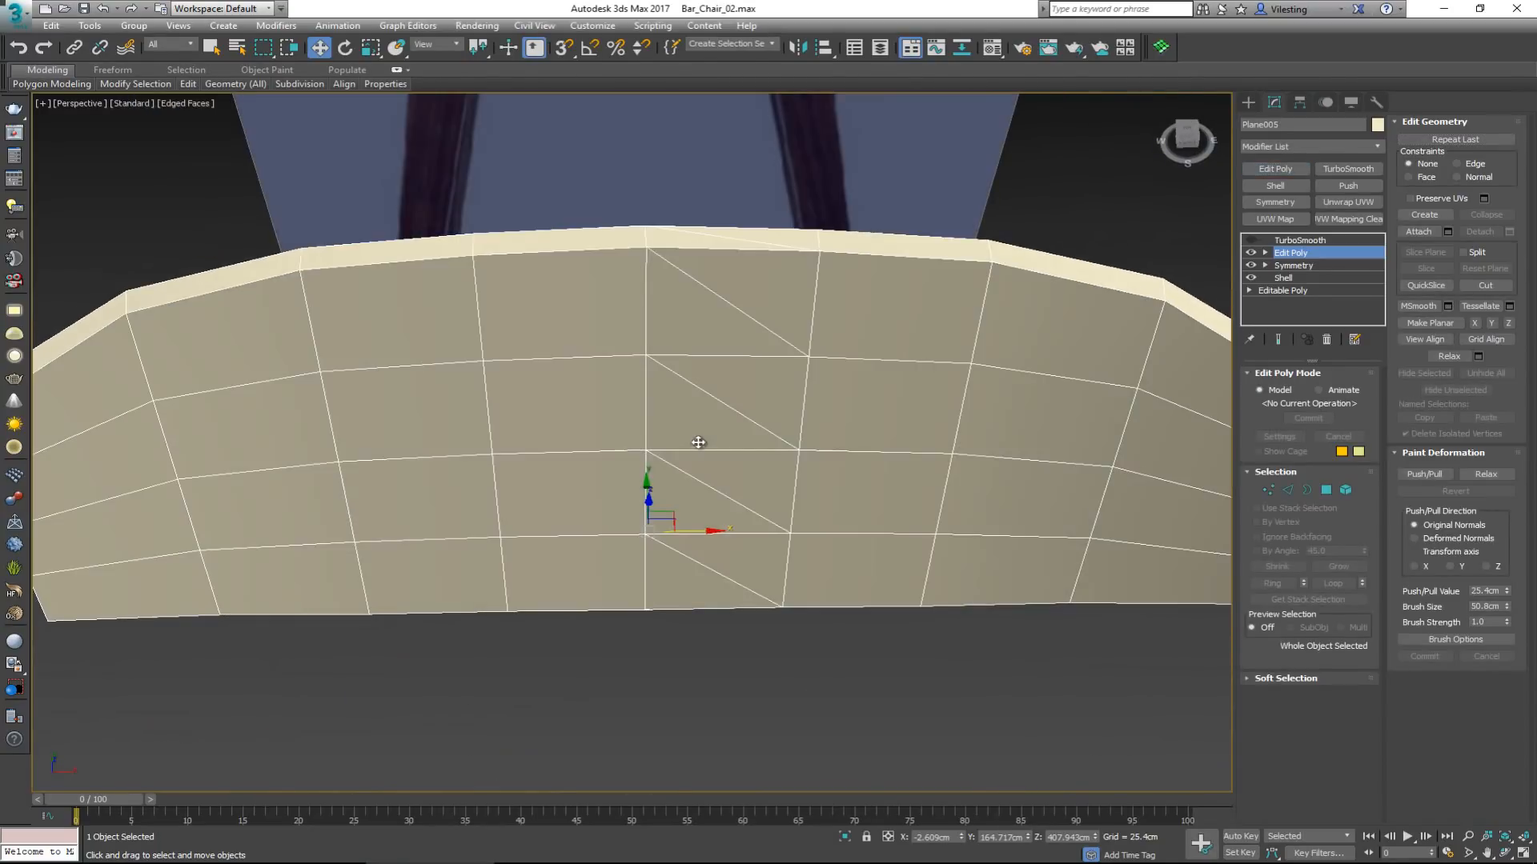
left_click(1252, 253)
left_click(1326, 339)
Inspect the centre seam in wireframe, and turn off the Symmetry modifier's display to expose the half-backrest's inner end.
key("F3")
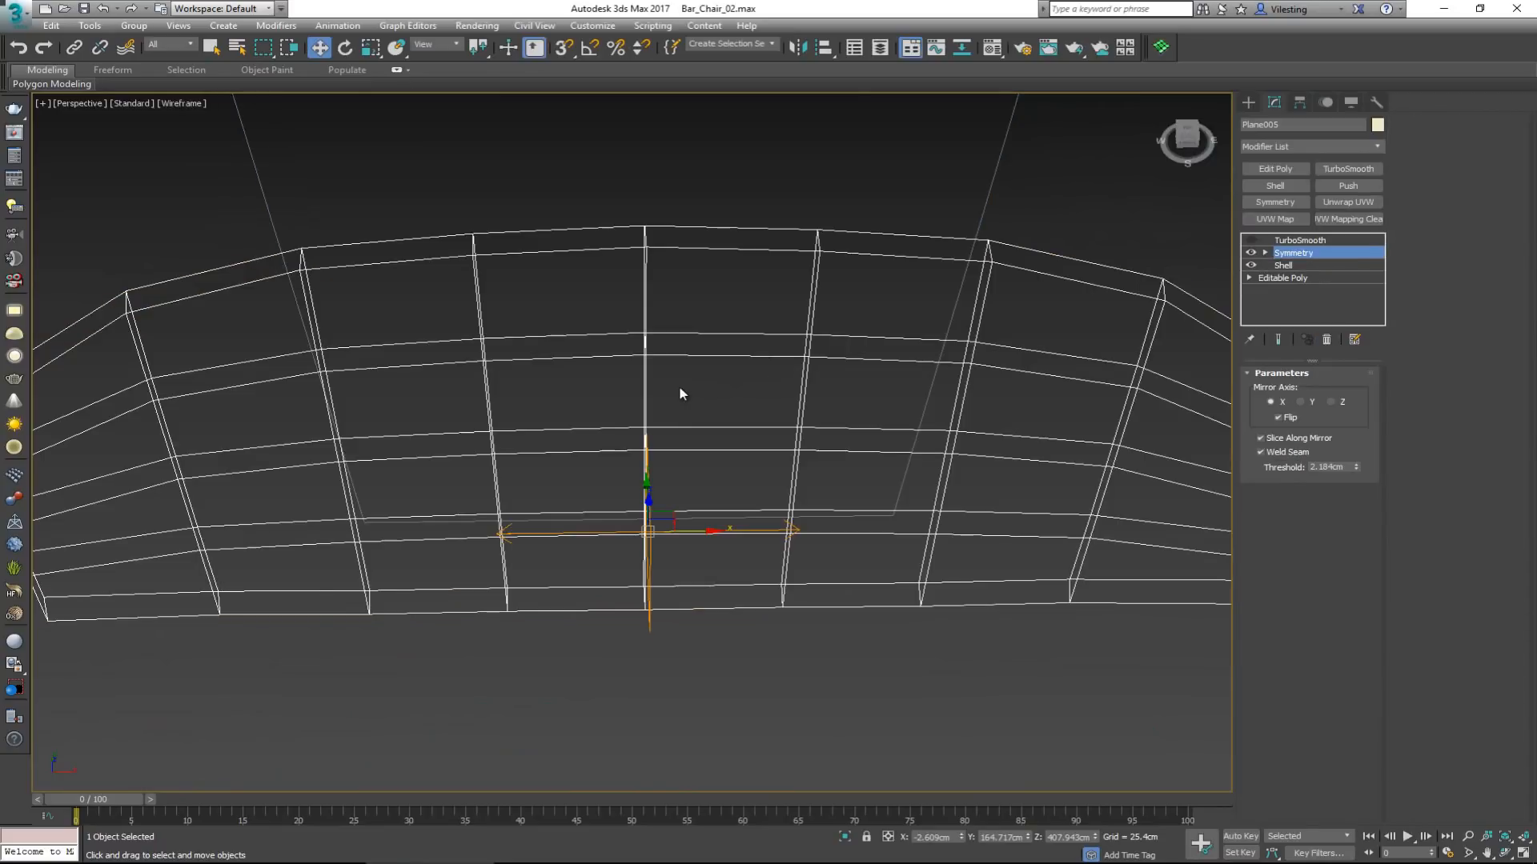
scroll(678, 385, "up", 3)
scroll(679, 386, "up", 5)
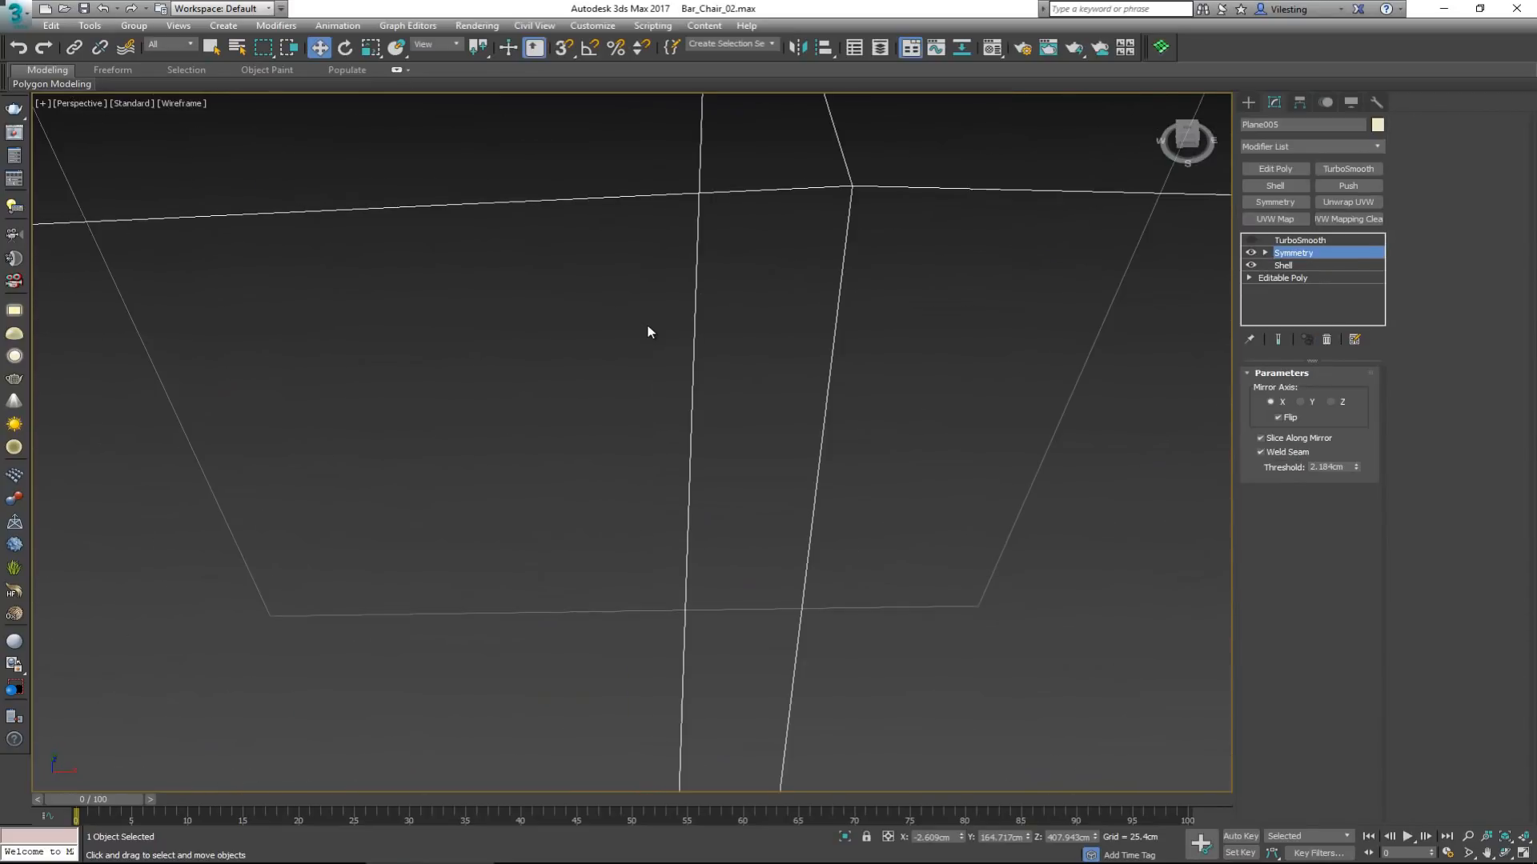
middle_click_drag(652, 398, 818, 356, "alt")
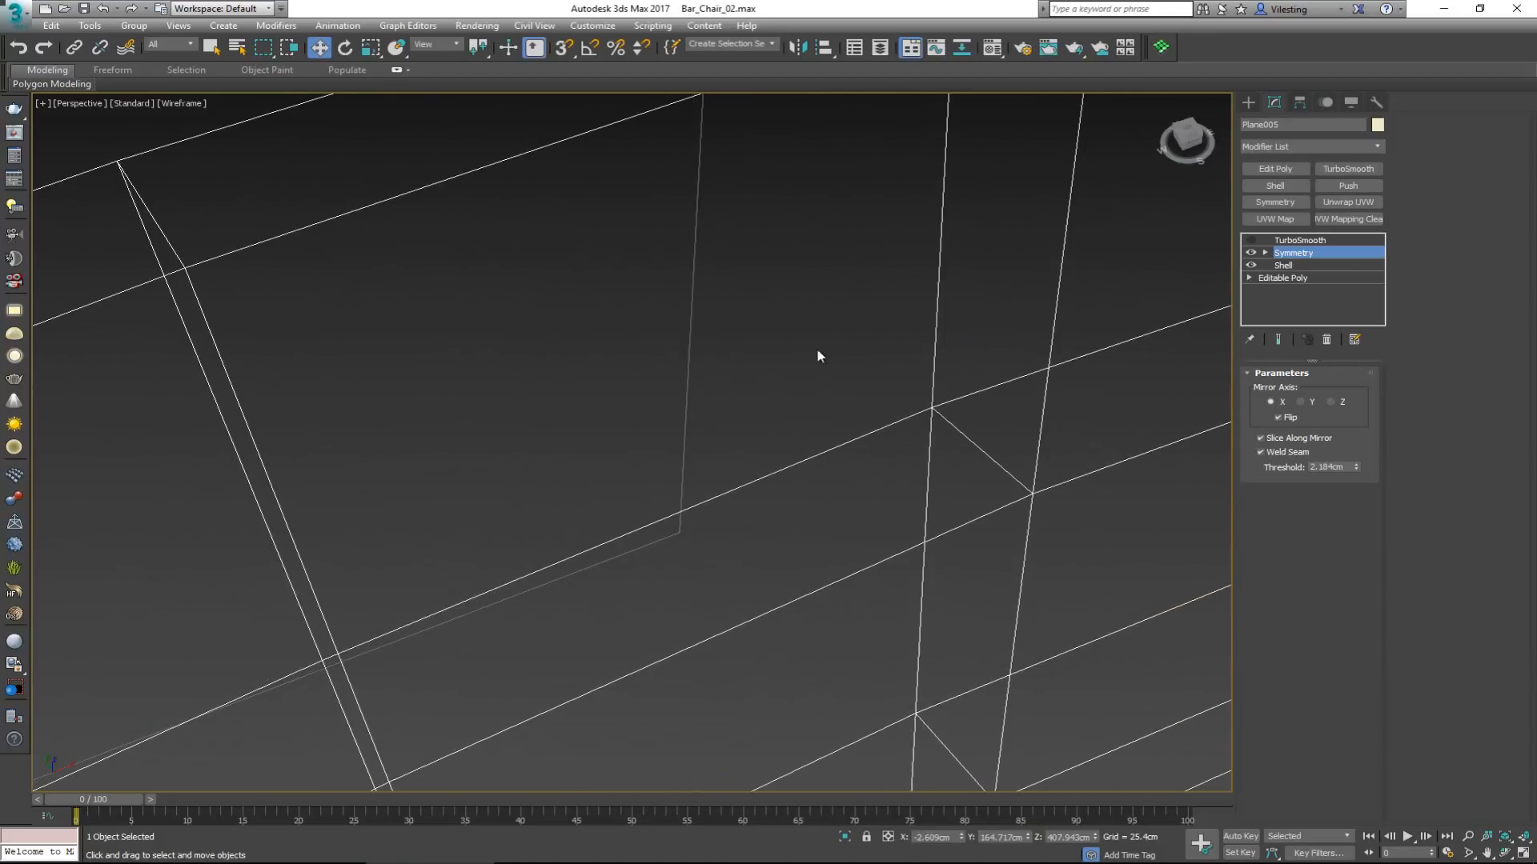
middle_click_drag(973, 446, 731, 483, "alt")
key("F3")
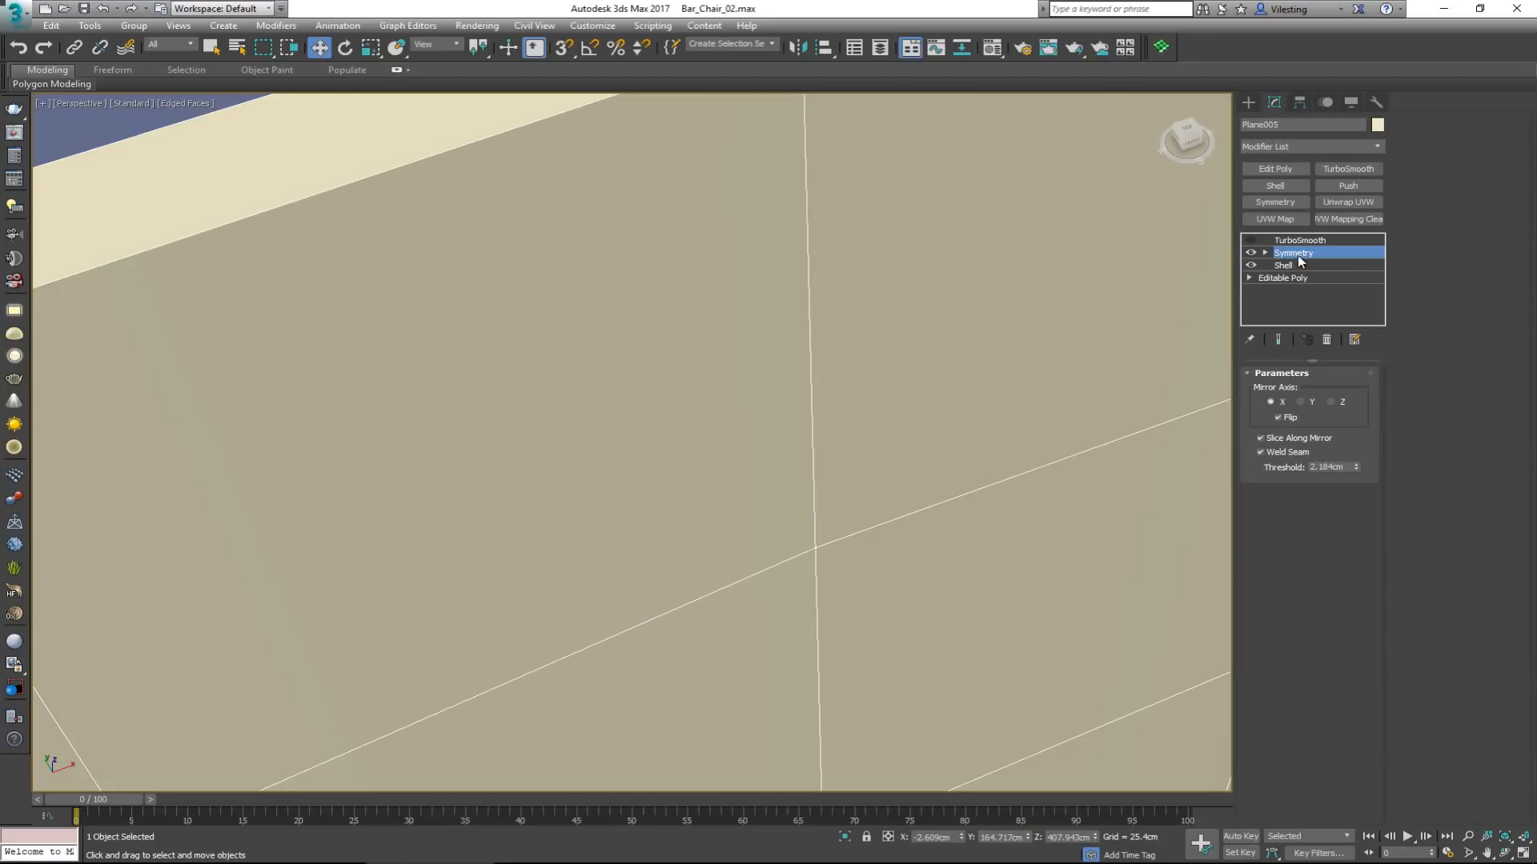
left_click(1251, 252)
middle_click_drag(892, 429, 574, 283, "alt")
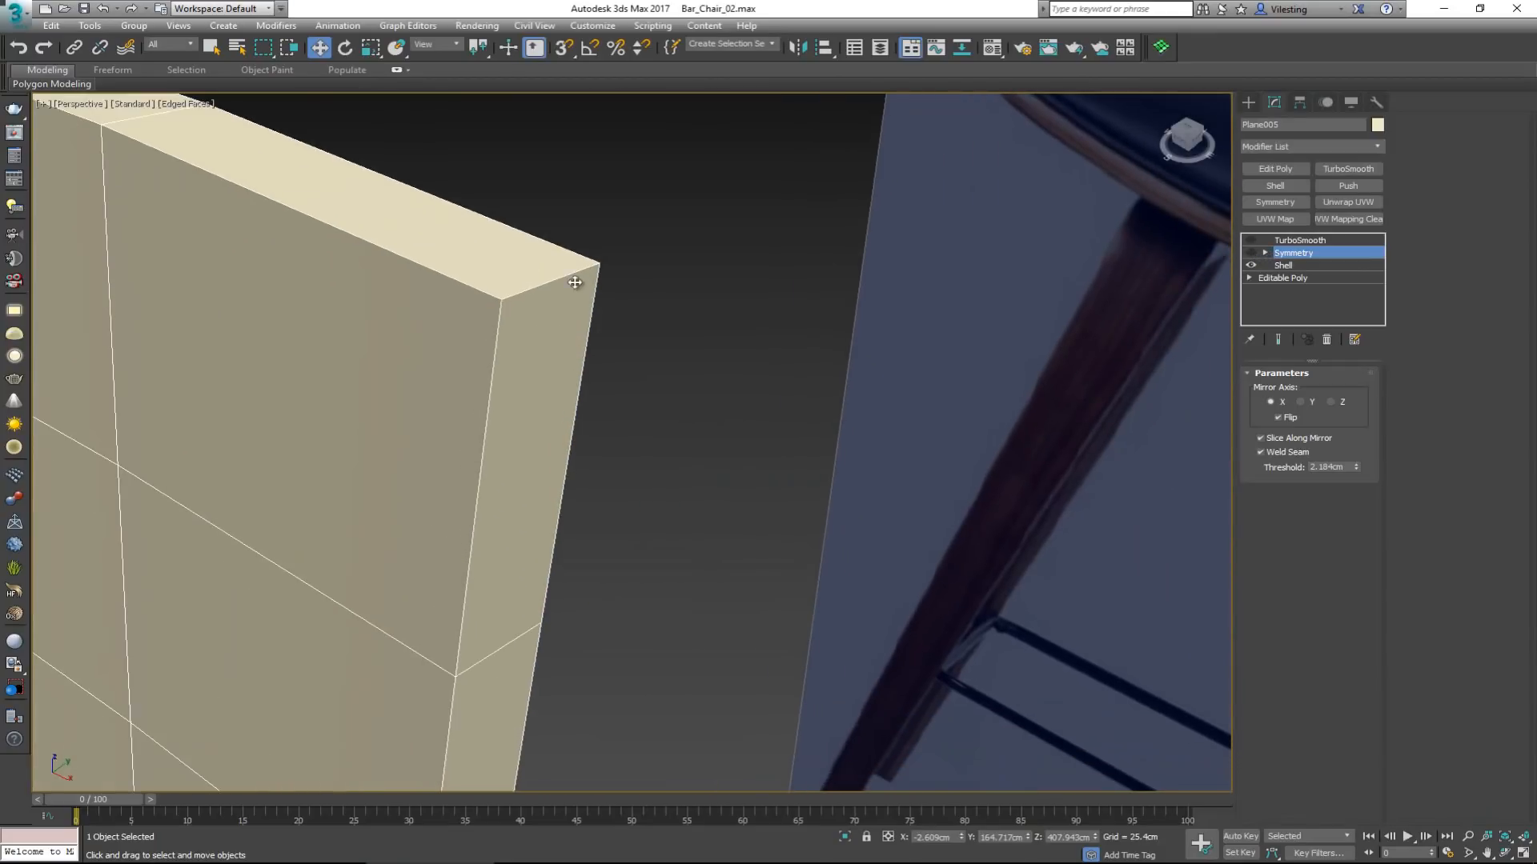
middle_click_drag(735, 381, 769, 416)
Add an Edit Poly modifier directly above Shell and delete the four end polygons along the backrest's centre line.
left_click(1308, 263)
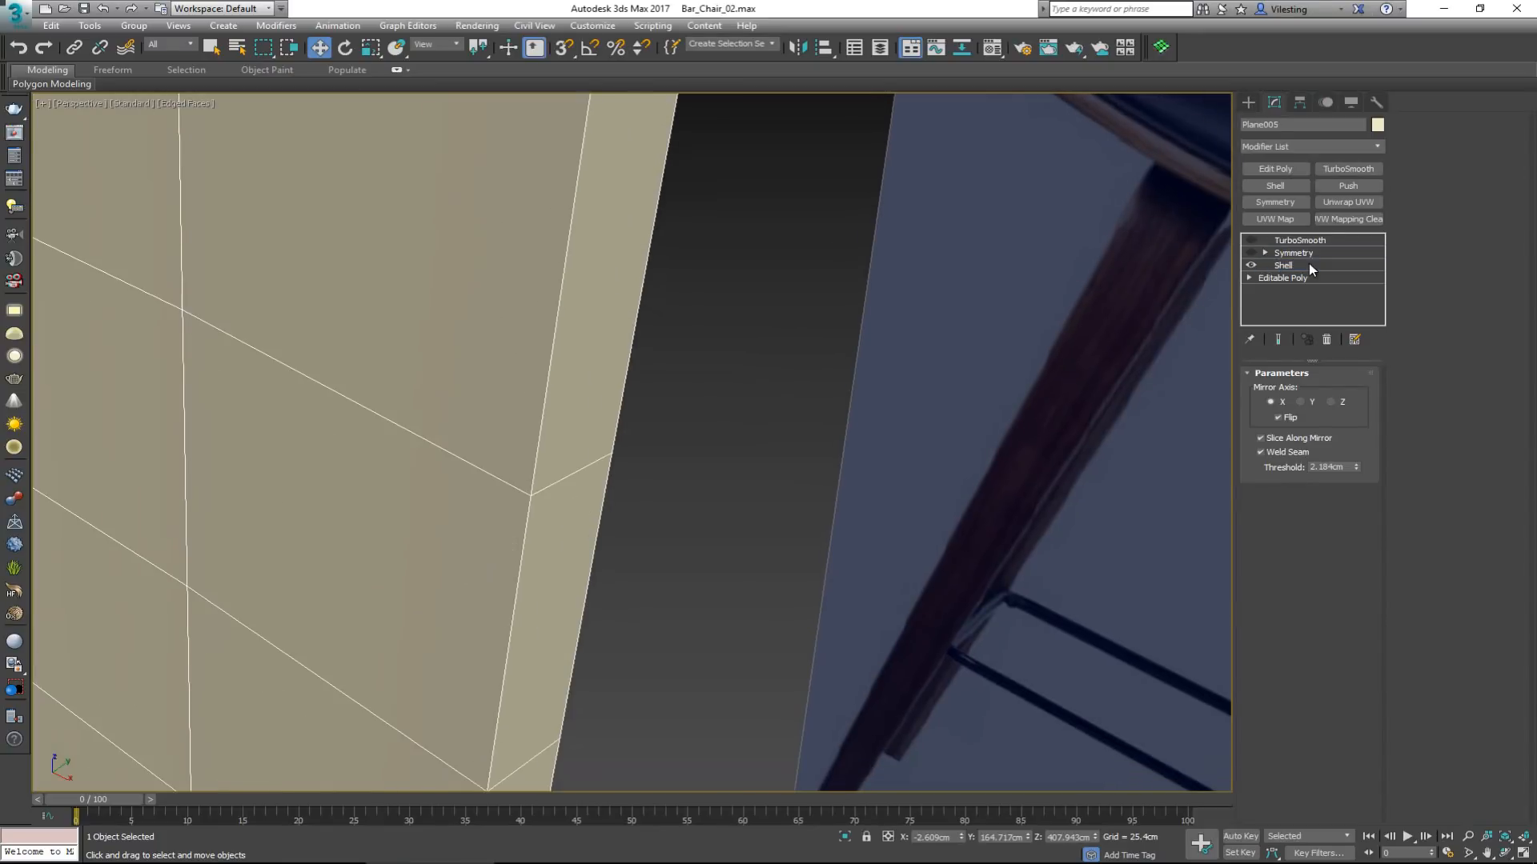
left_click(1256, 170)
scroll(834, 367, "down", 5)
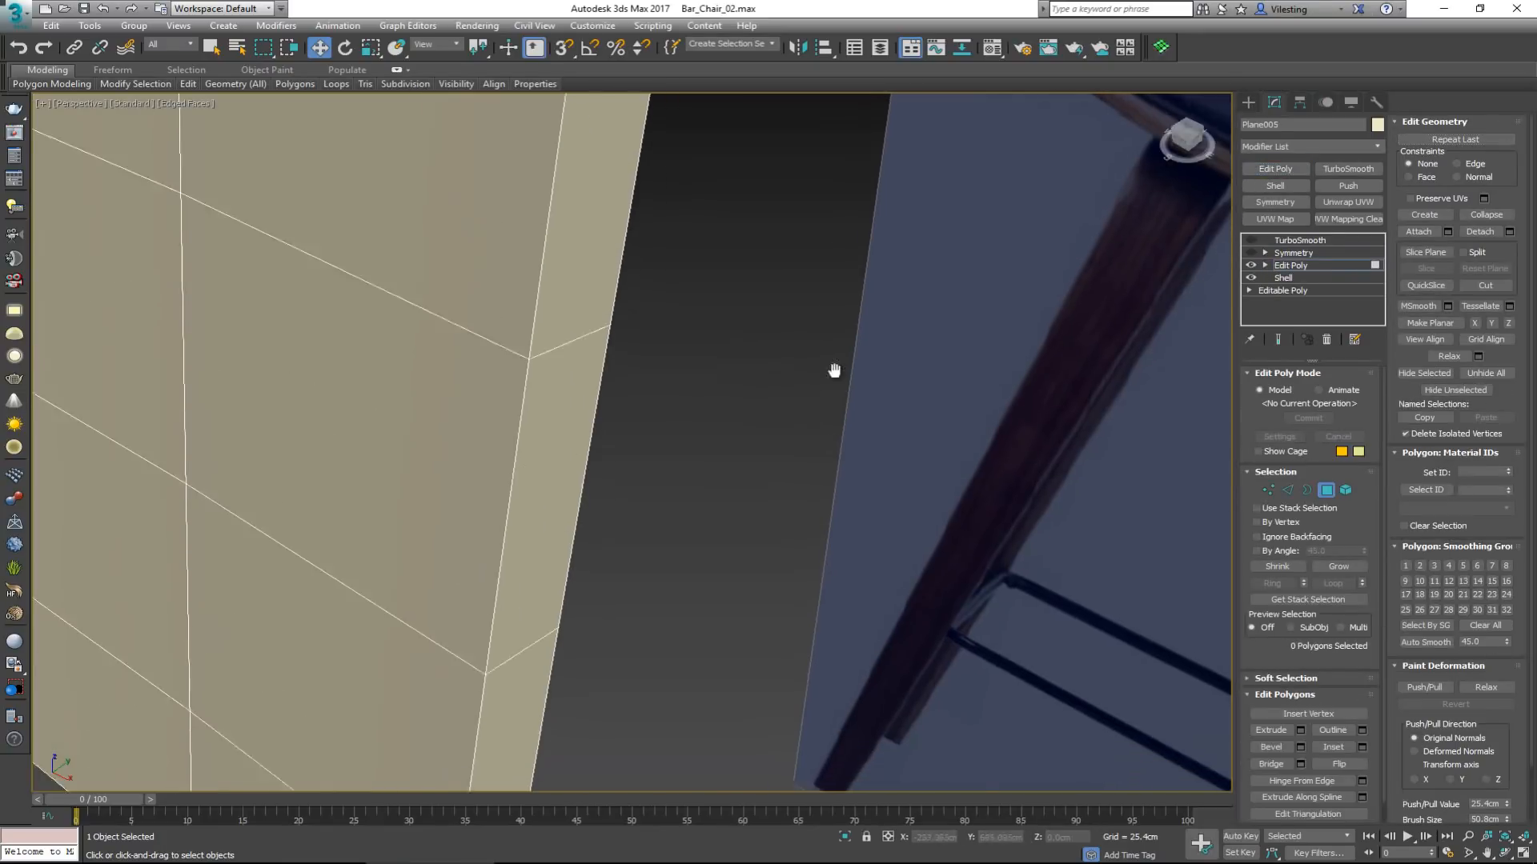
left_click(726, 552)
left_click(731, 501, "ctrl")
left_click(755, 412, "ctrl")
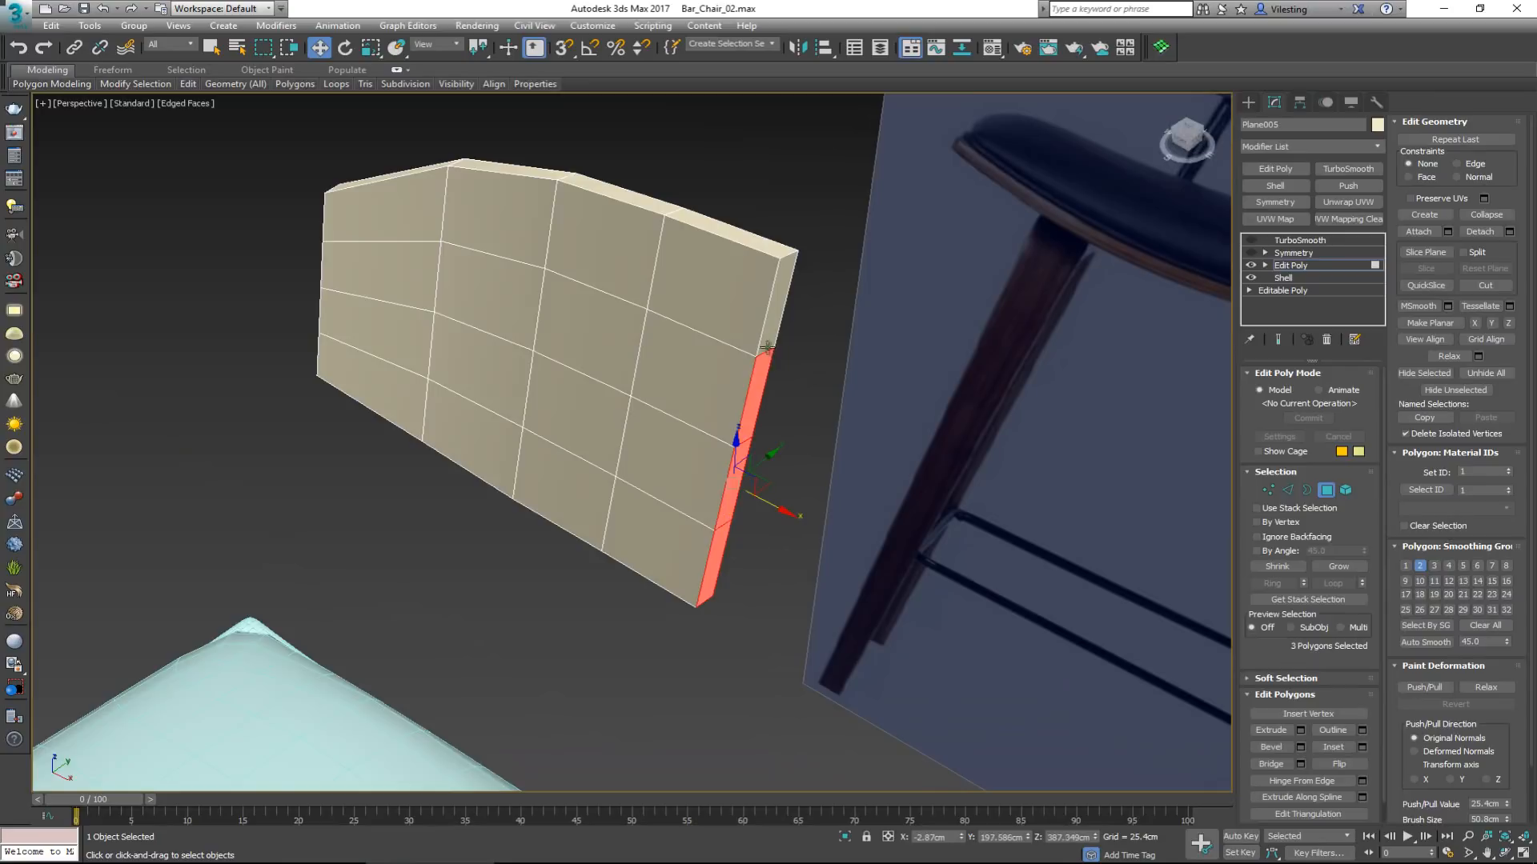
left_click(770, 336, "ctrl")
left_click(883, 362)
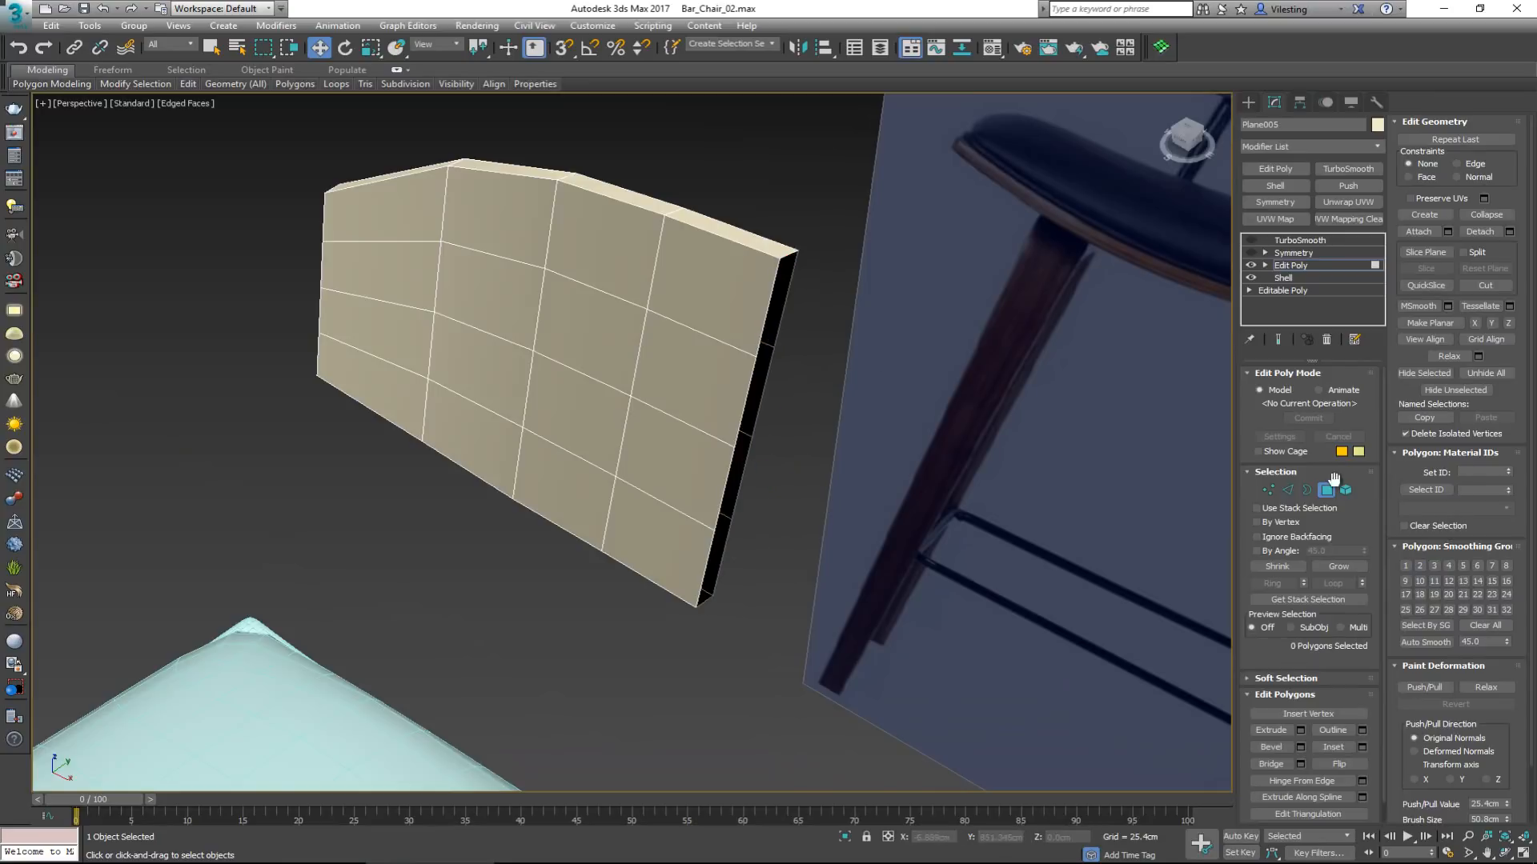
left_click(1328, 488)
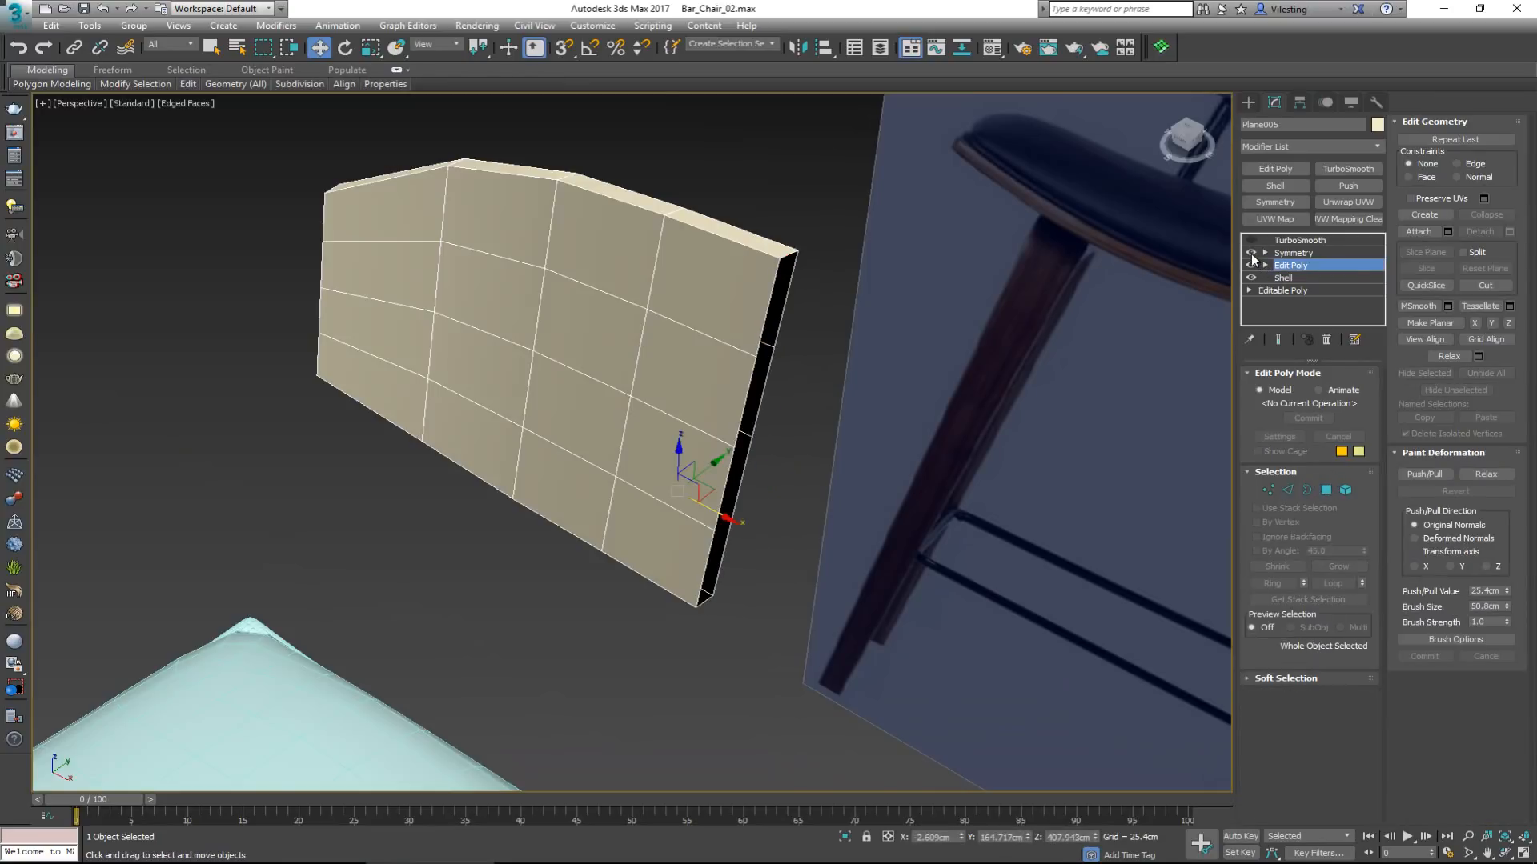
Turn the TurboSmooth display back on above Symmetry and inspect the smoothed backrest's centre and outline.
left_click(1285, 253)
left_click(1251, 240)
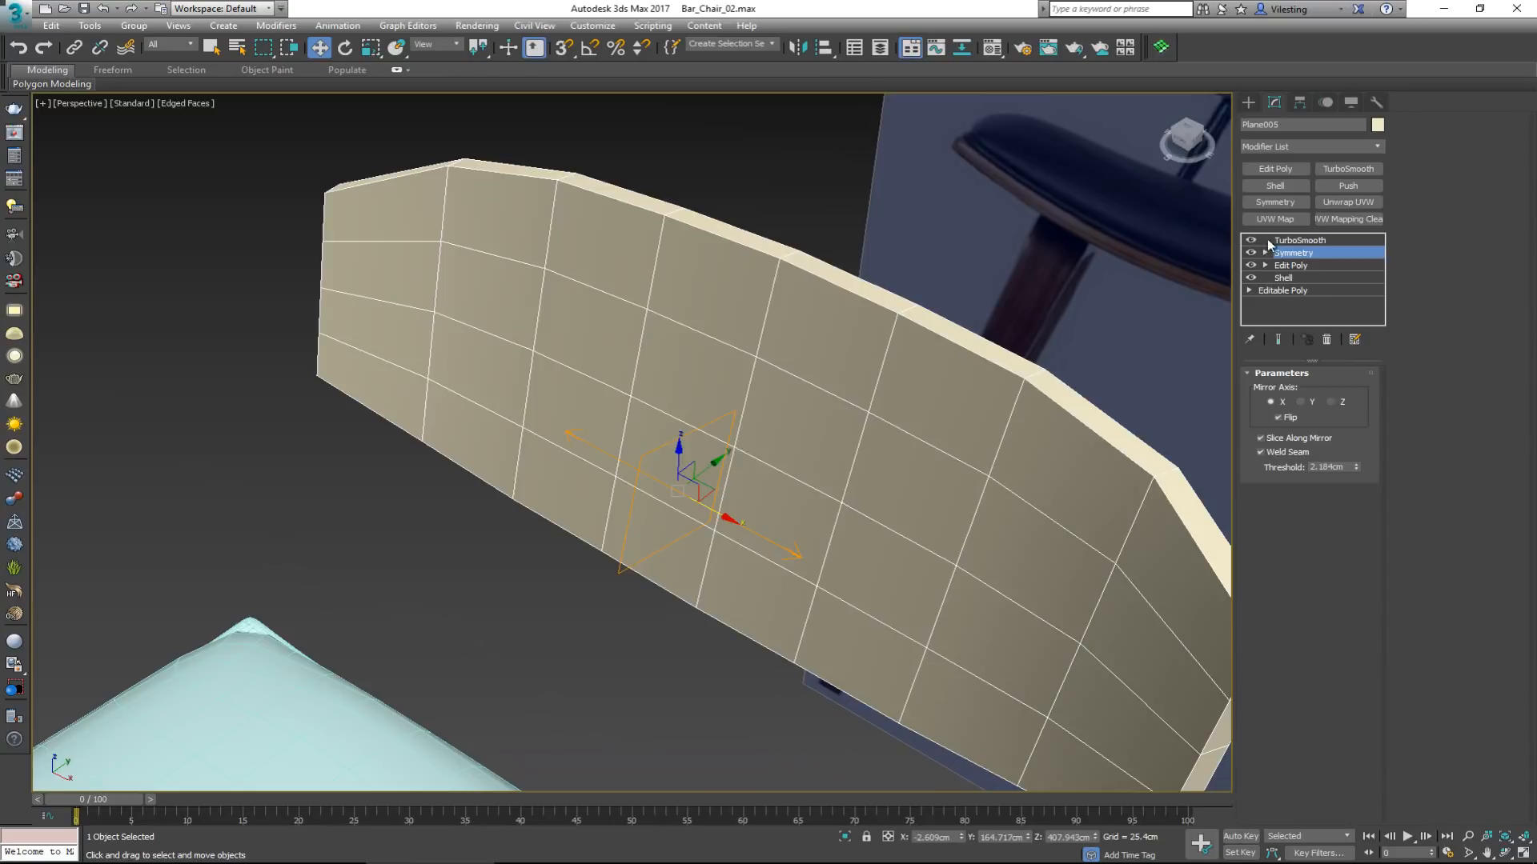
left_click(1301, 240)
mouse_move(885, 449)
middle_mouse_down("alt")
mouse_move(1087, 405)
mouse_move(1073, 425)
mouse_move(886, 435)
middle_mouse_up("alt")
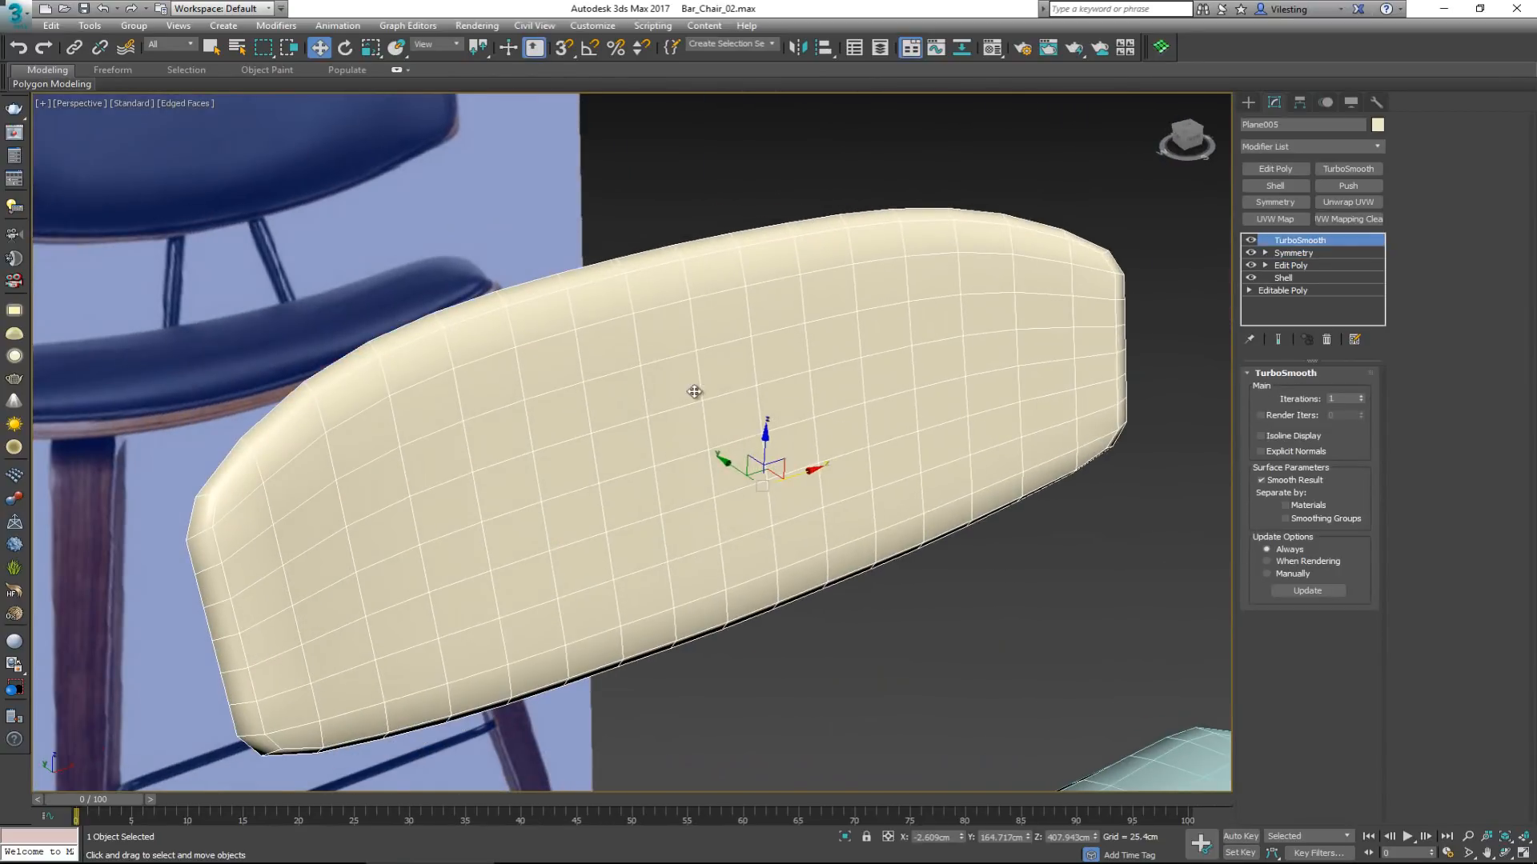
scroll(711, 416, "down", 2)
scroll(764, 543, "up", 2)
middle_click_drag(768, 531, 823, 521, "alt")
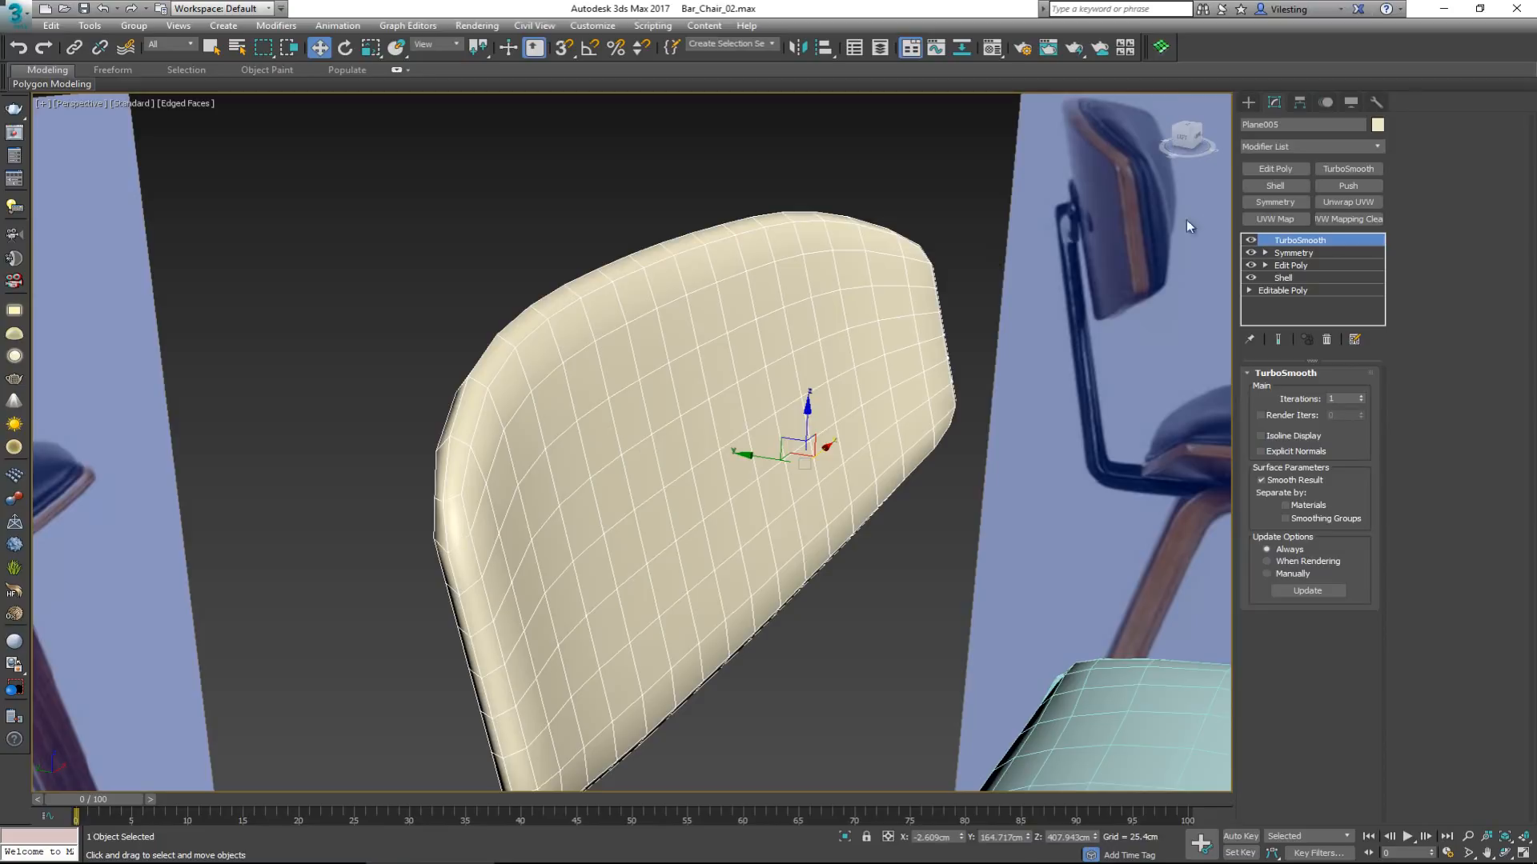
In the Edit Poly modifier, insert two supporting edge loops around the backrest's outer rim, near its front and back edges.
left_click(1305, 252)
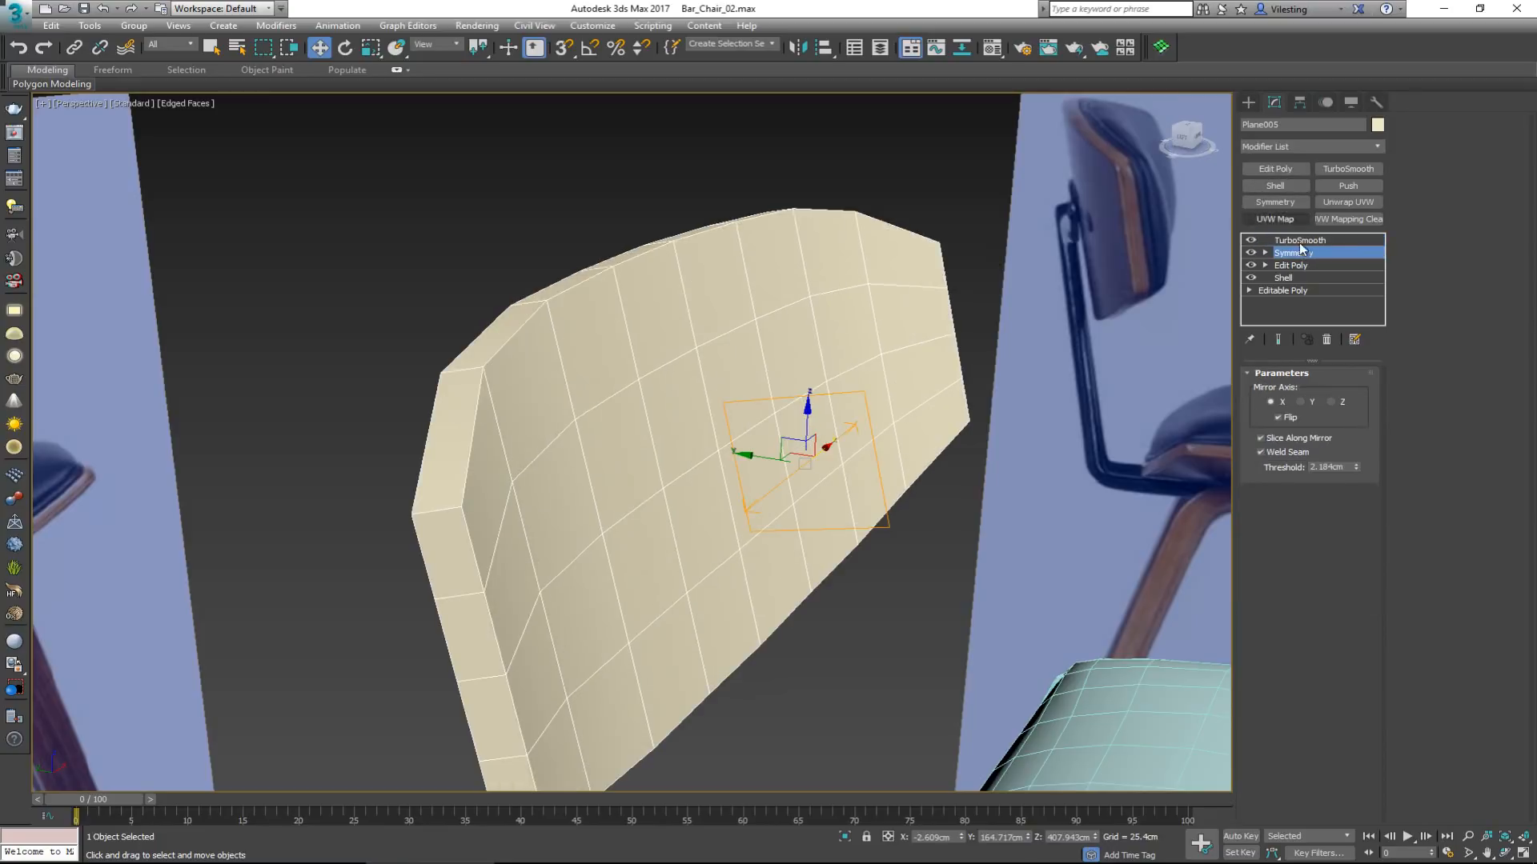
left_click(1305, 266)
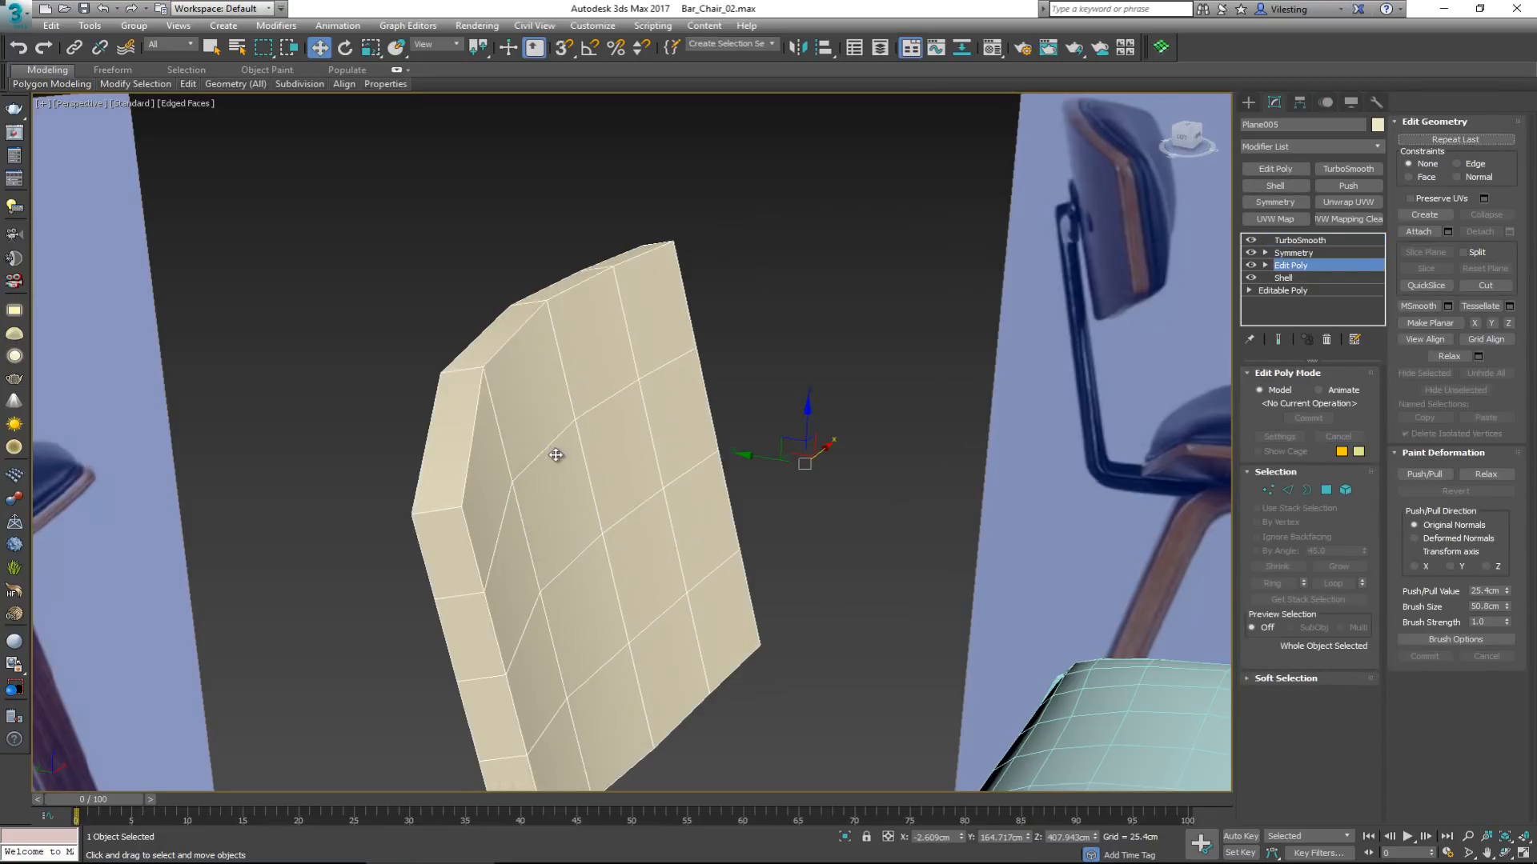
middle_click_drag(556, 456, 695, 382)
key("grave")
key("grave")
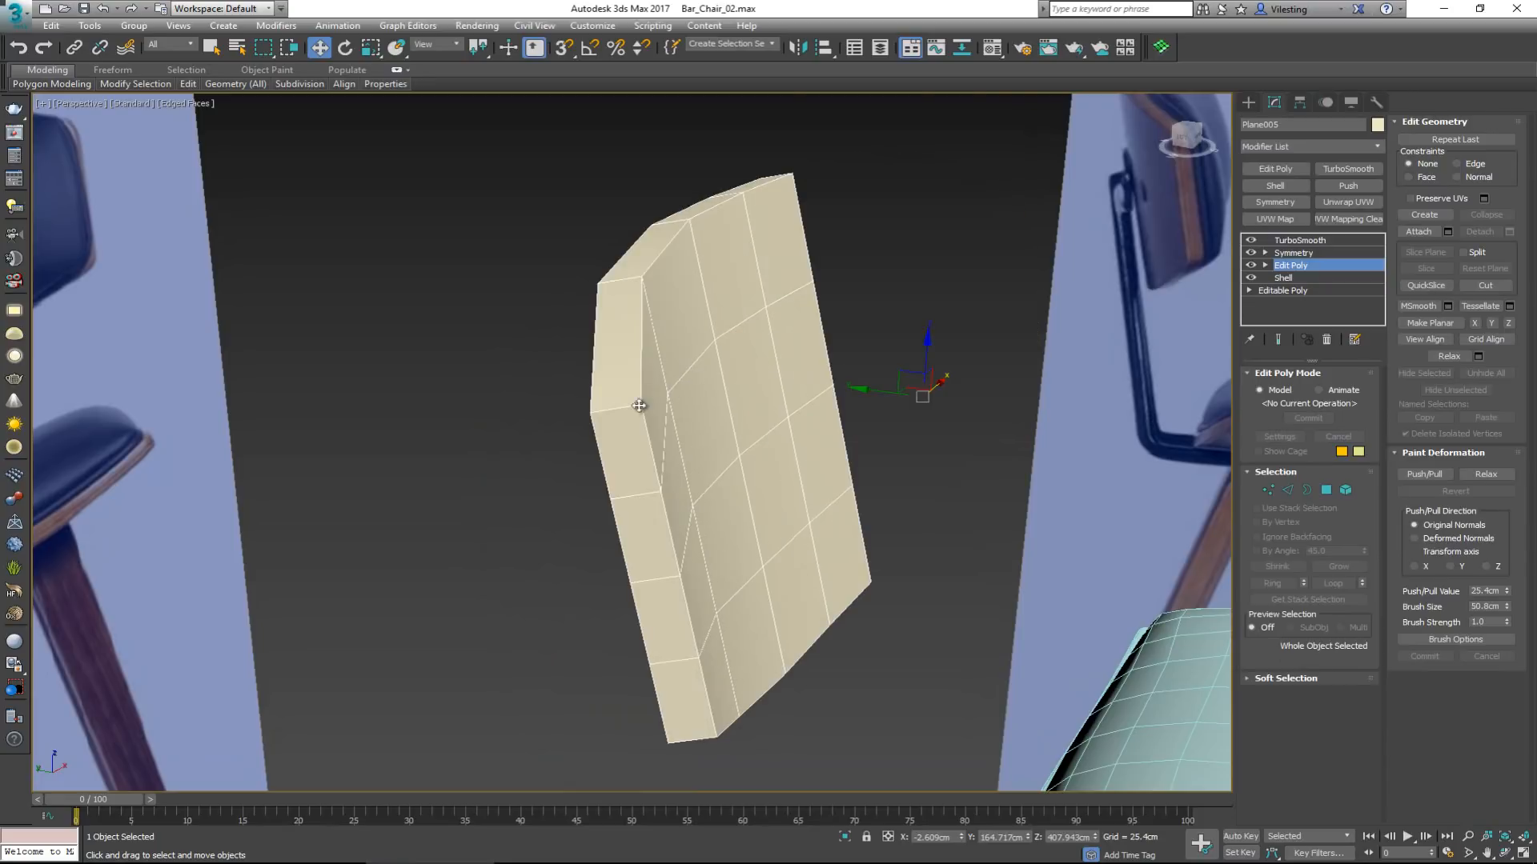
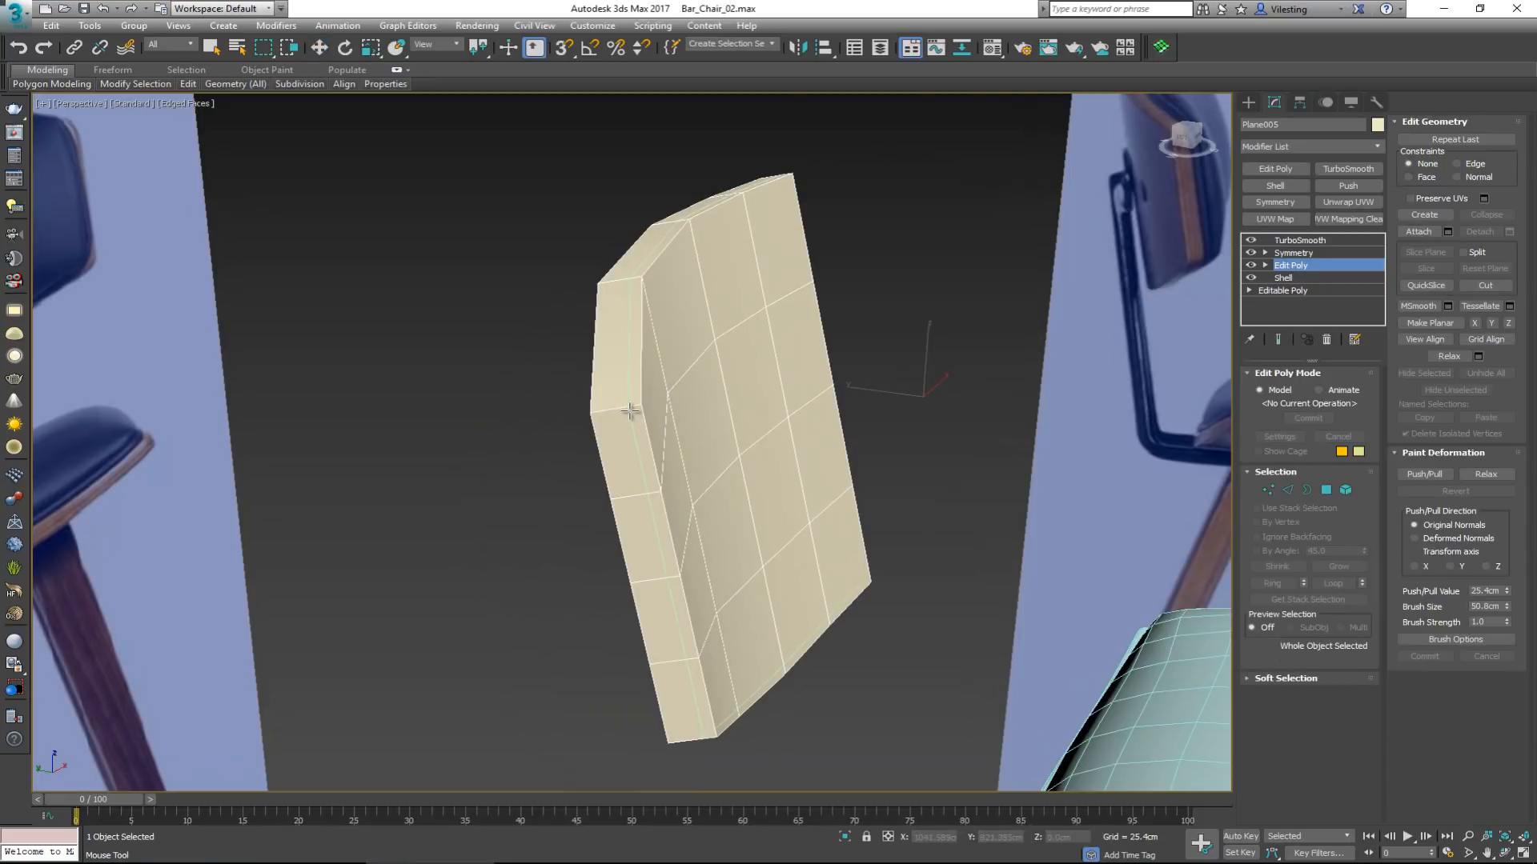
key("2")
double_click(630, 411)
key("w")
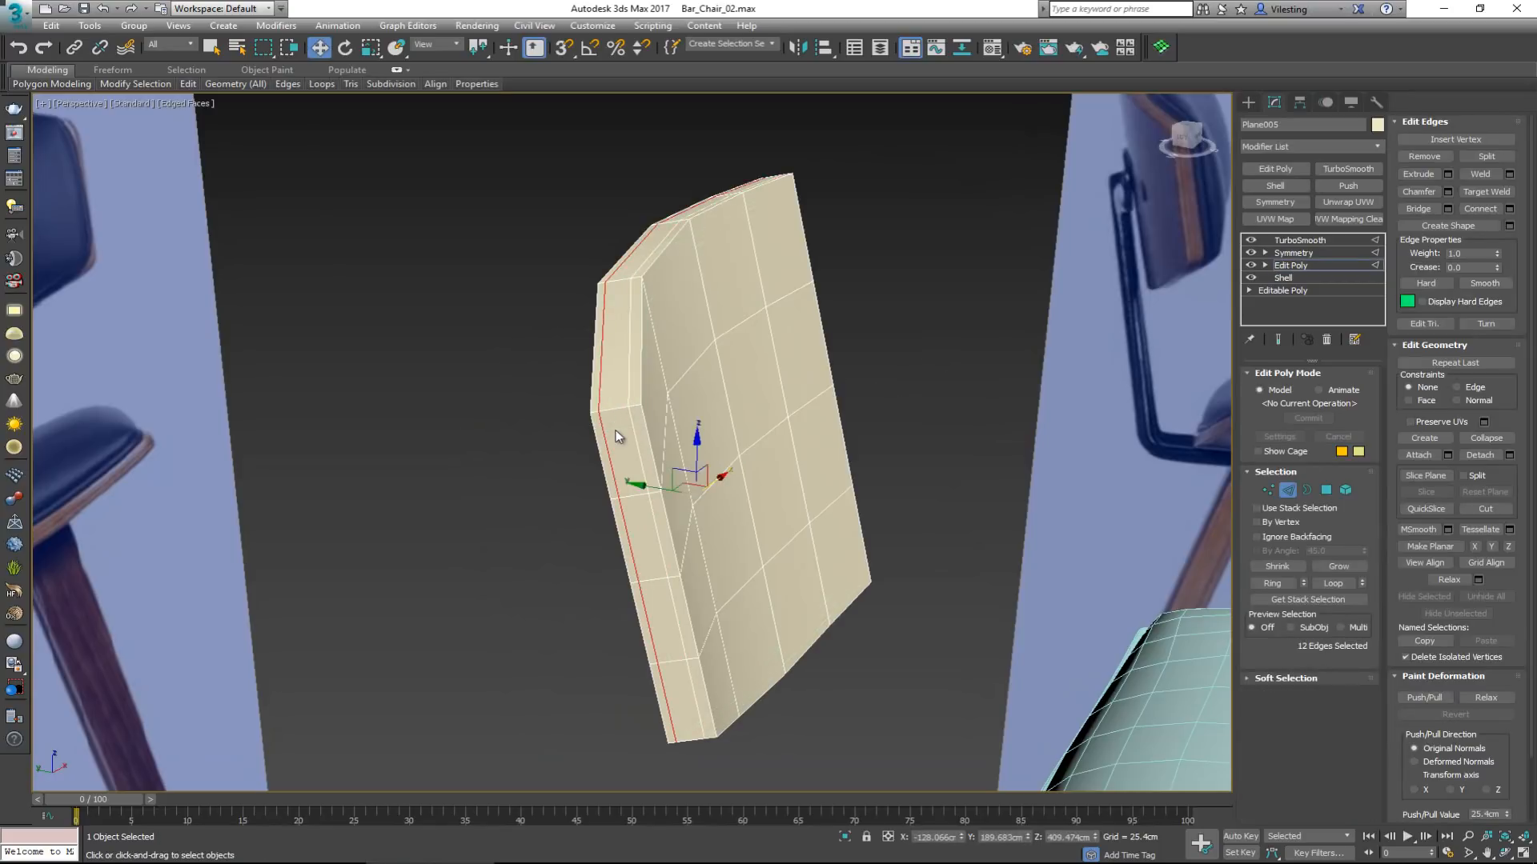
Show the mirrored, smoothed end result and set the TurboSmooth iterations to 2.
key("grave")
middle_click_drag(628, 432, 558, 428, "alt")
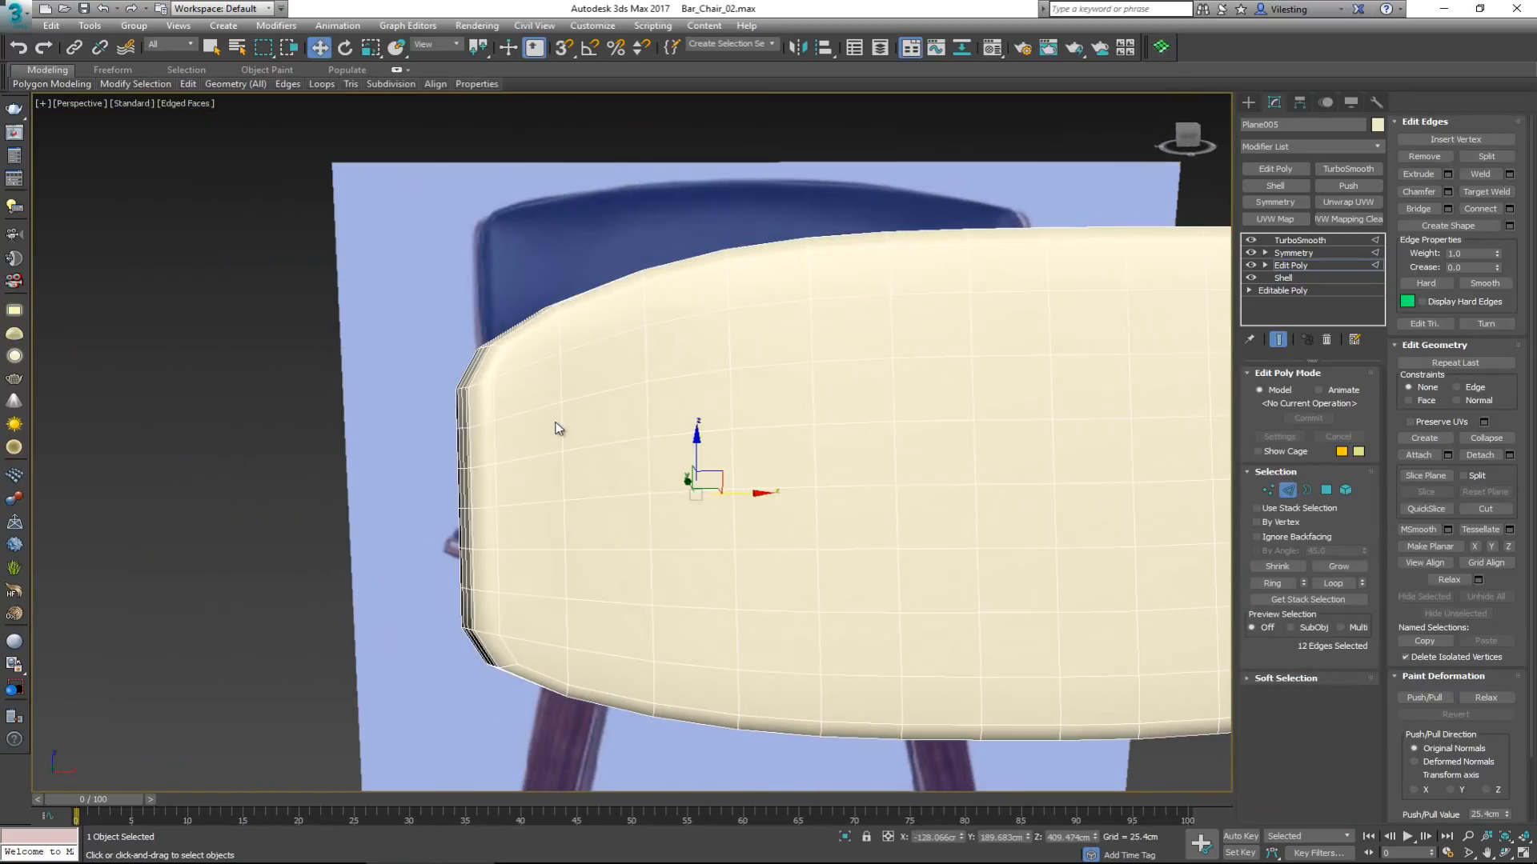
left_click(1301, 240)
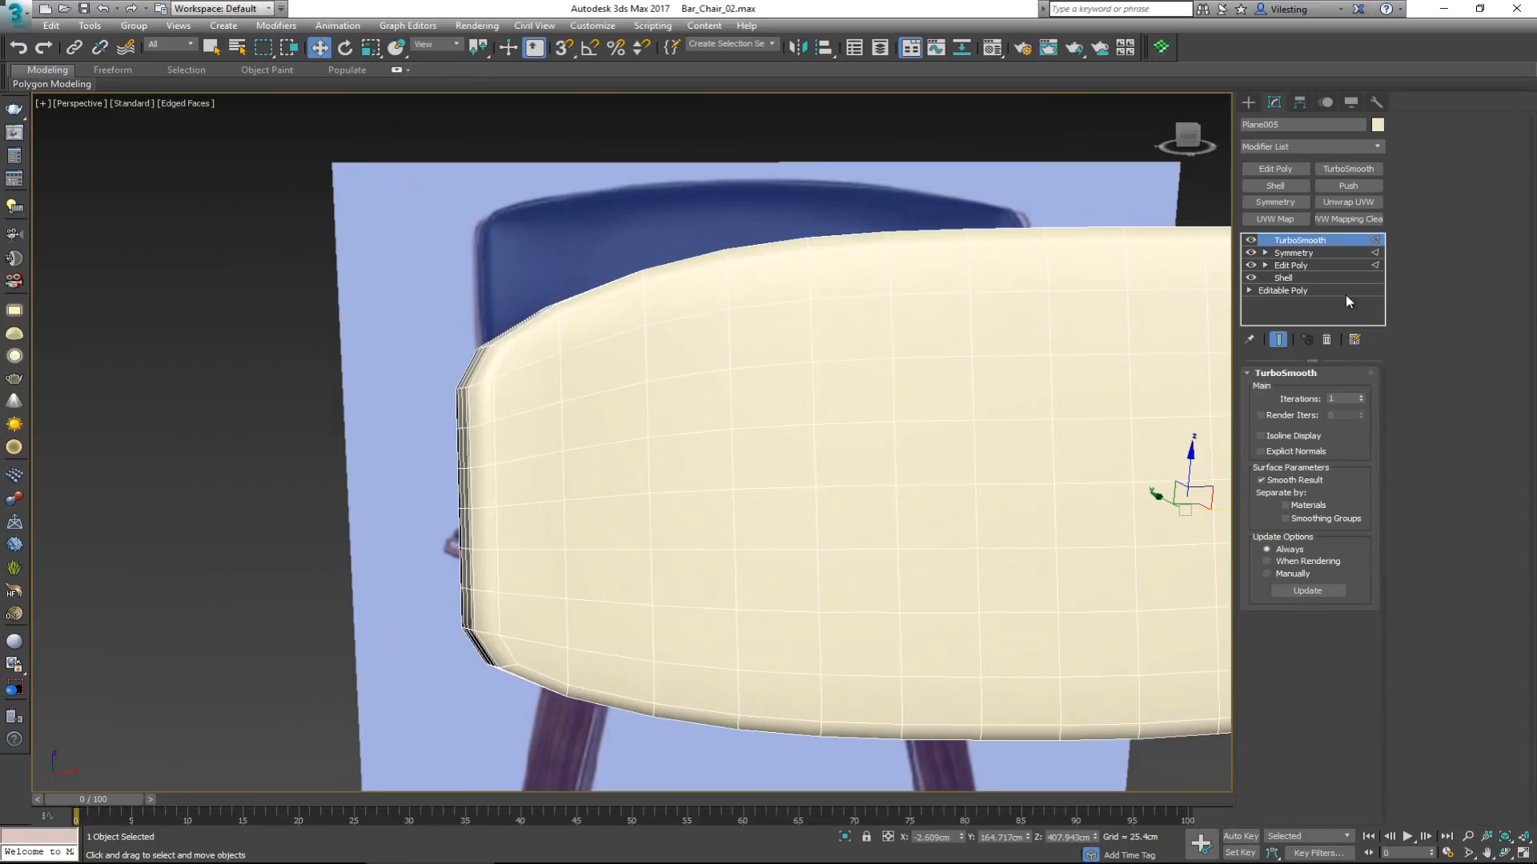
left_click(1362, 395)
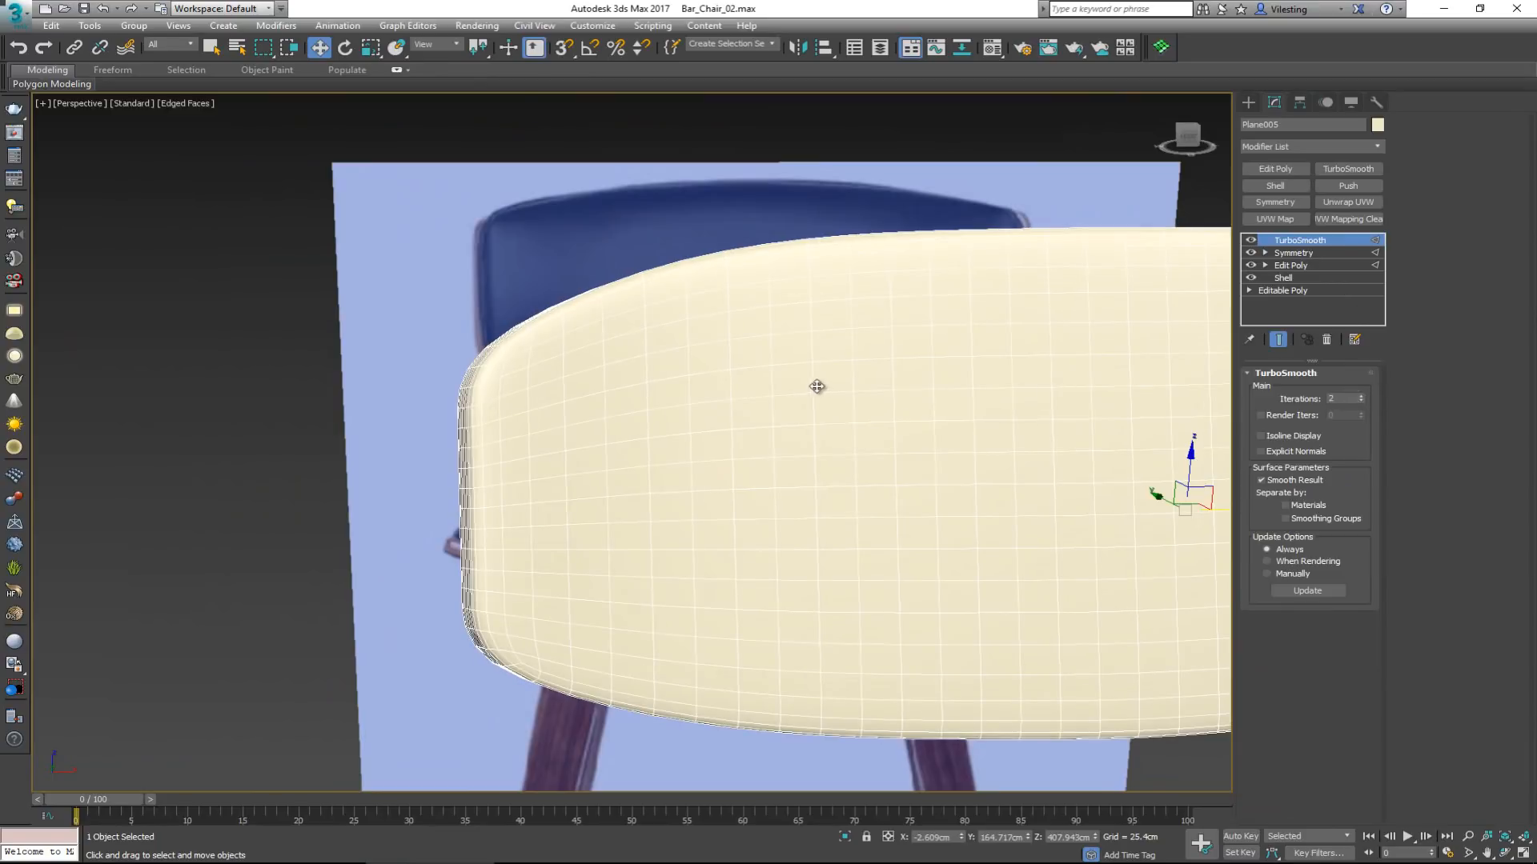
Compare the smoothed backrest's outline with the front reference image, and examine its rounded corners and rim in perspective.
key("alt+w")
key("alt+w")
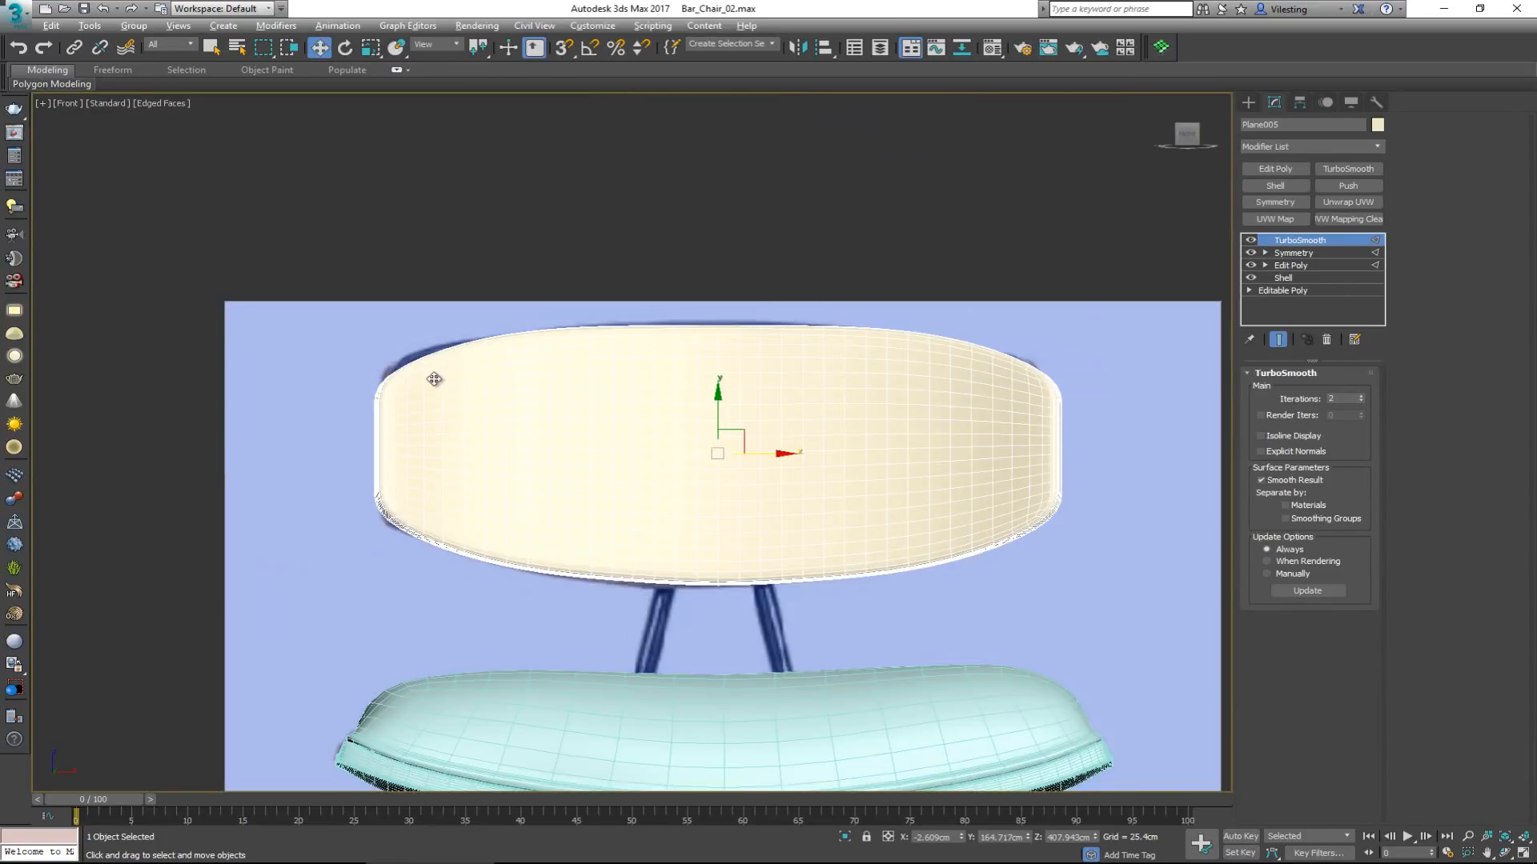
scroll(433, 381, "up", 5)
scroll(436, 382, "down", 2)
key("alt+w")
left_click(905, 590)
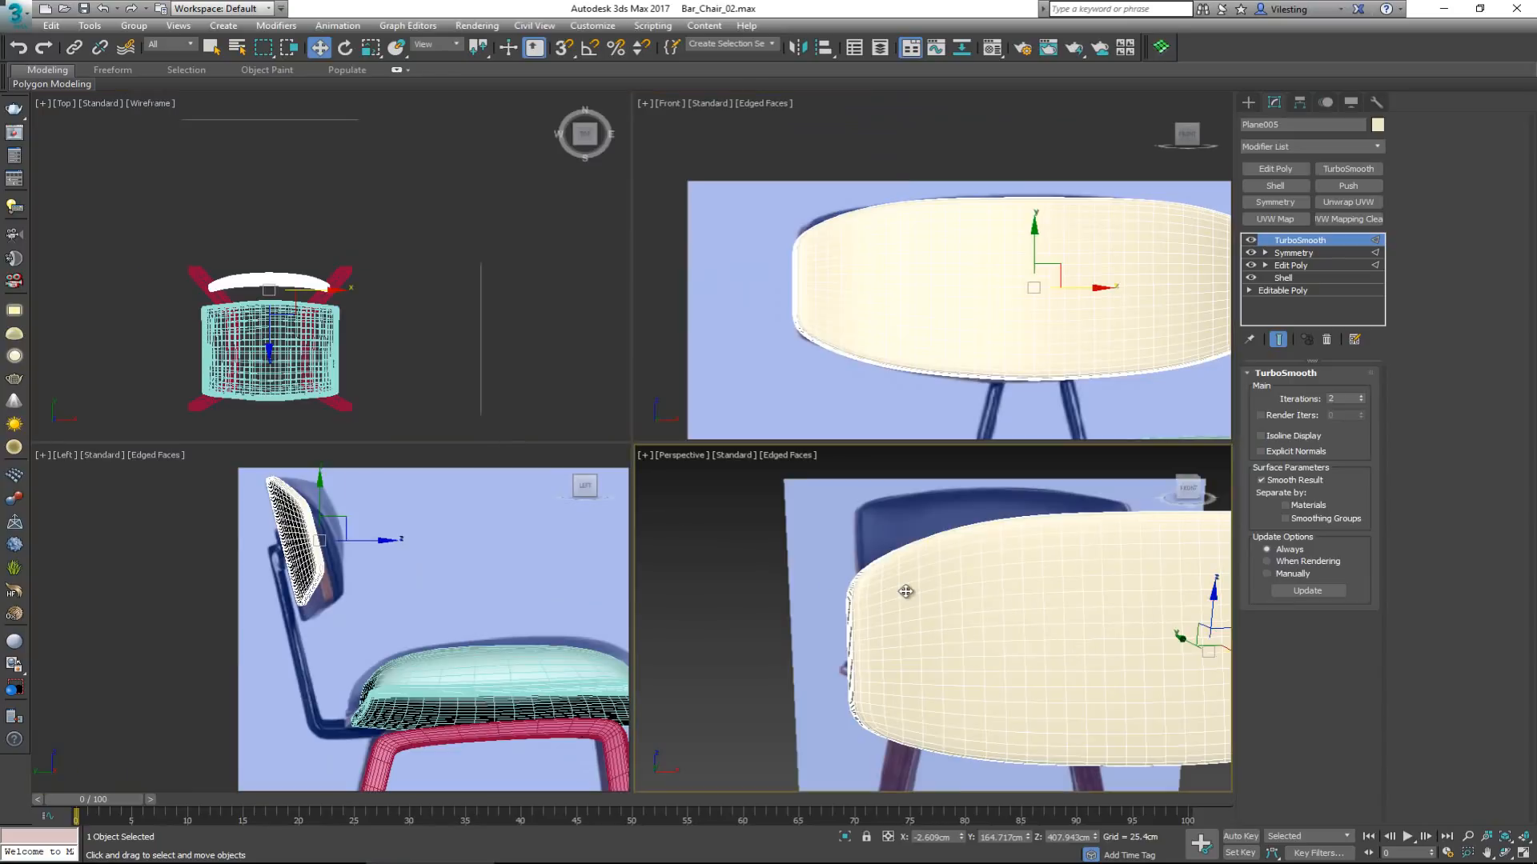
key("alt+w")
mouse_move(845, 441)
middle_mouse_down("alt")
mouse_move(939, 445)
mouse_move(823, 425)
middle_mouse_up("alt")
scroll(801, 424, "down", 5)
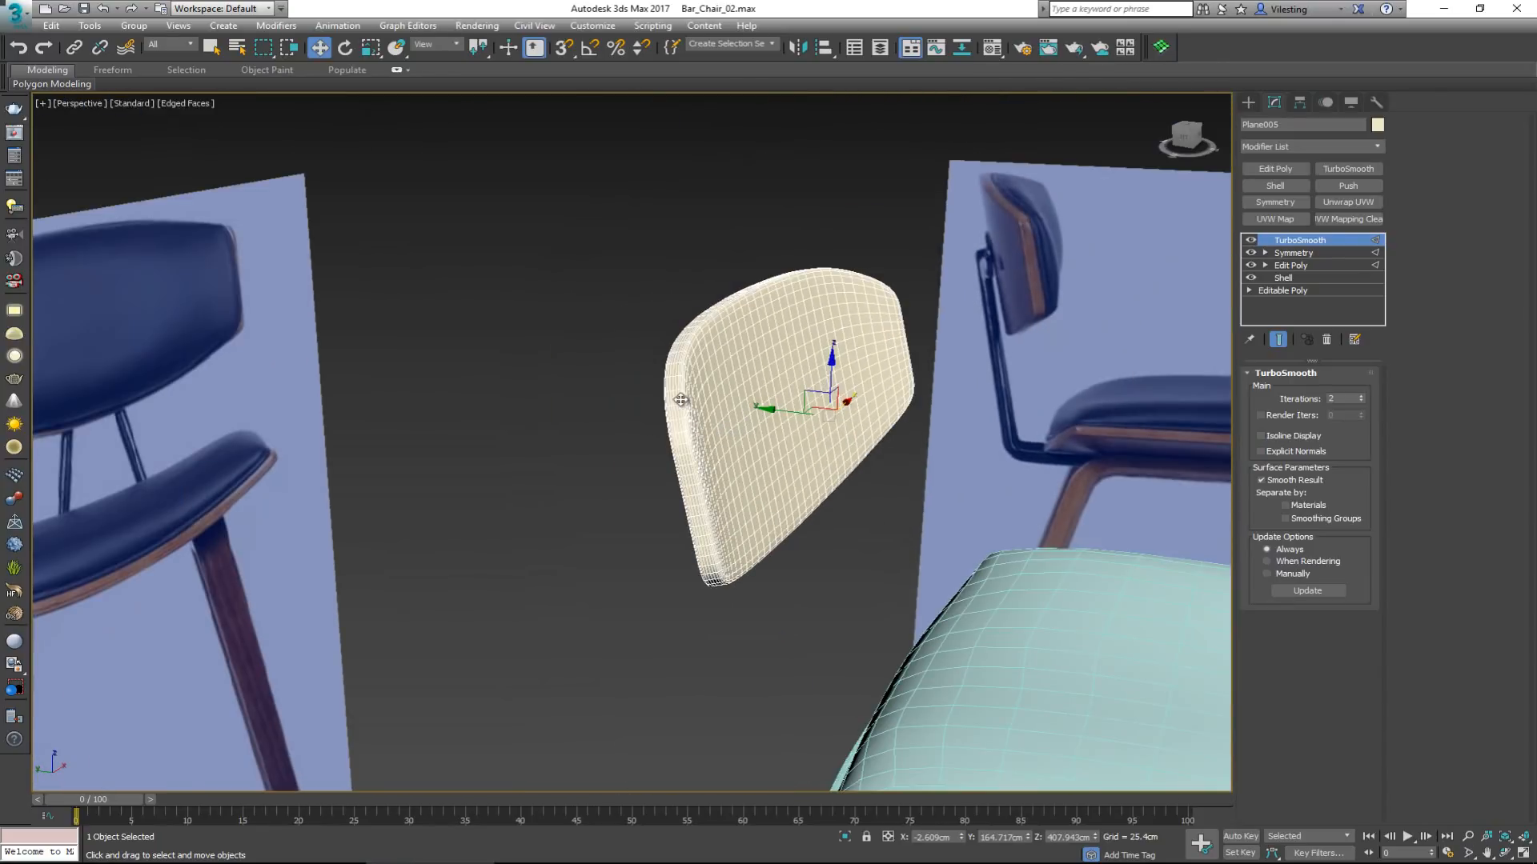
scroll(681, 399, "up", 4)
middle_click_drag(710, 406, 645, 413, "alt")
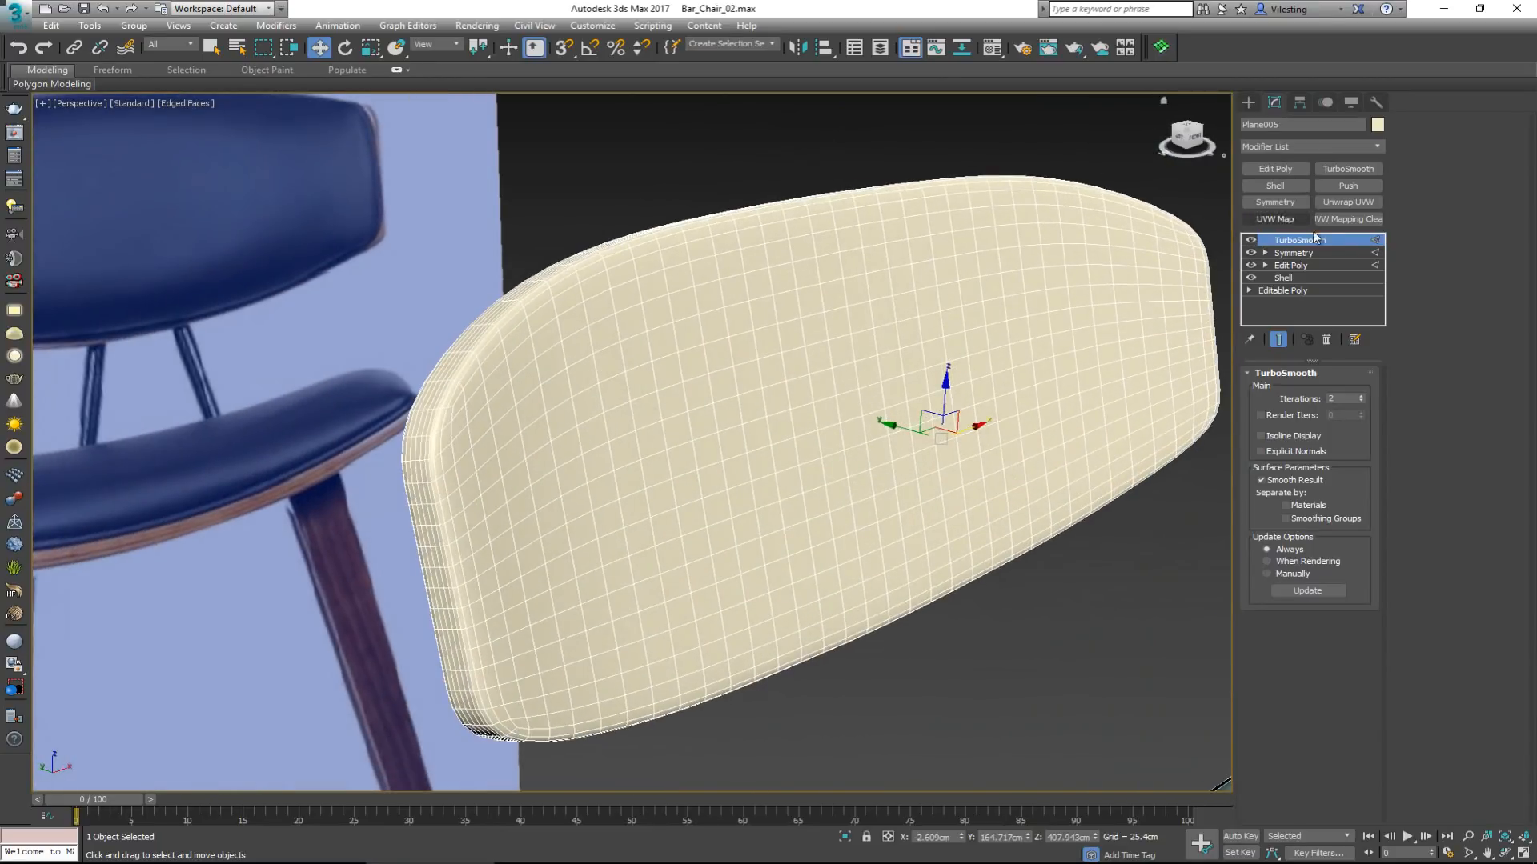
With TurboSmooth's display off, try adding support loops in Edit Poly near the half-backrest's outer end, upper edge and lower edge.
left_click(1250, 240)
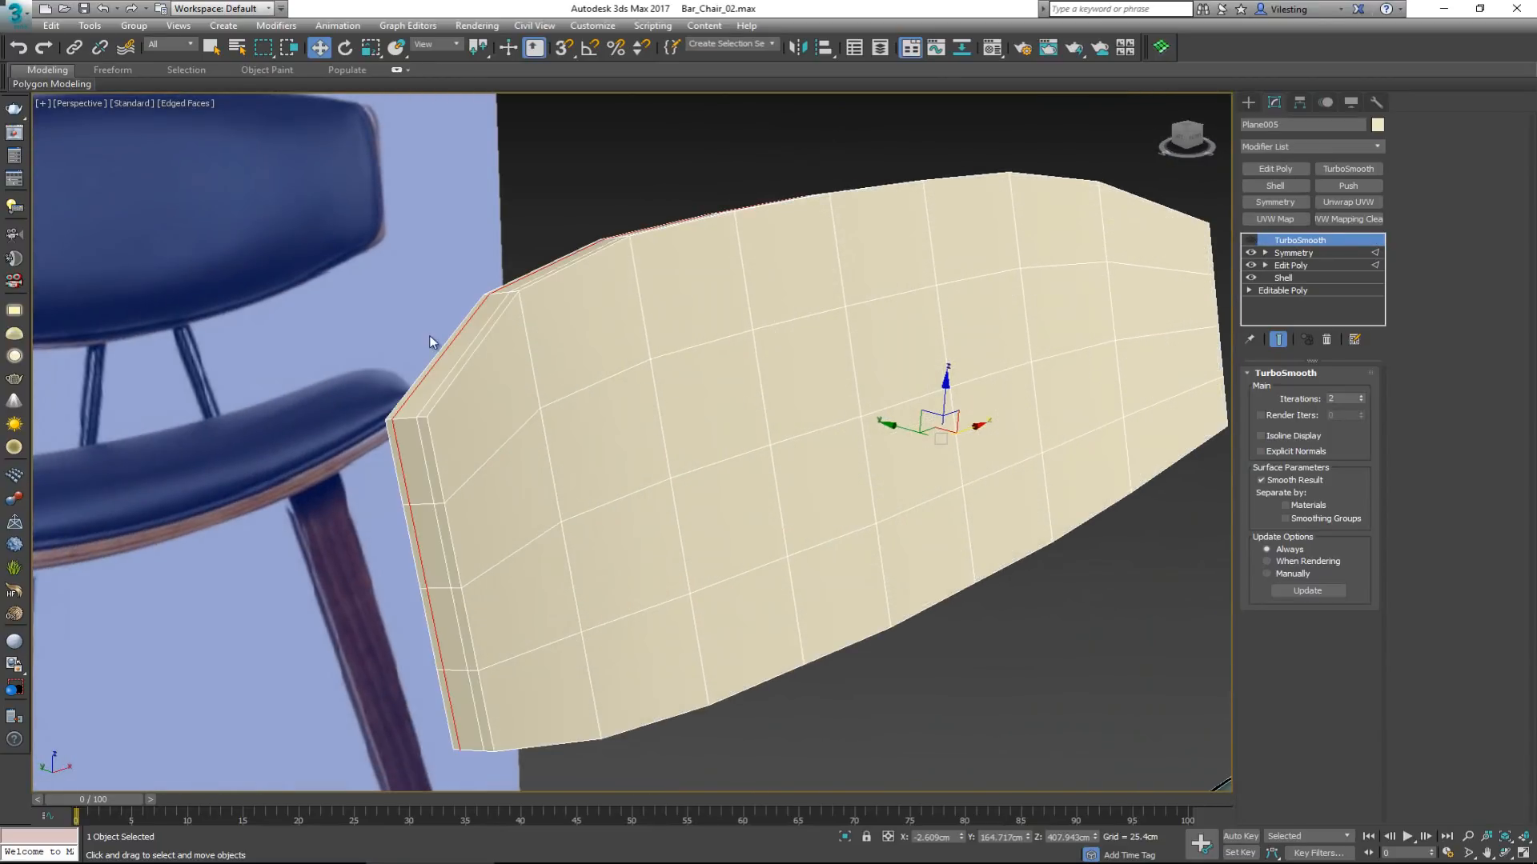
left_click(419, 303)
left_click(439, 370)
left_click(1307, 266)
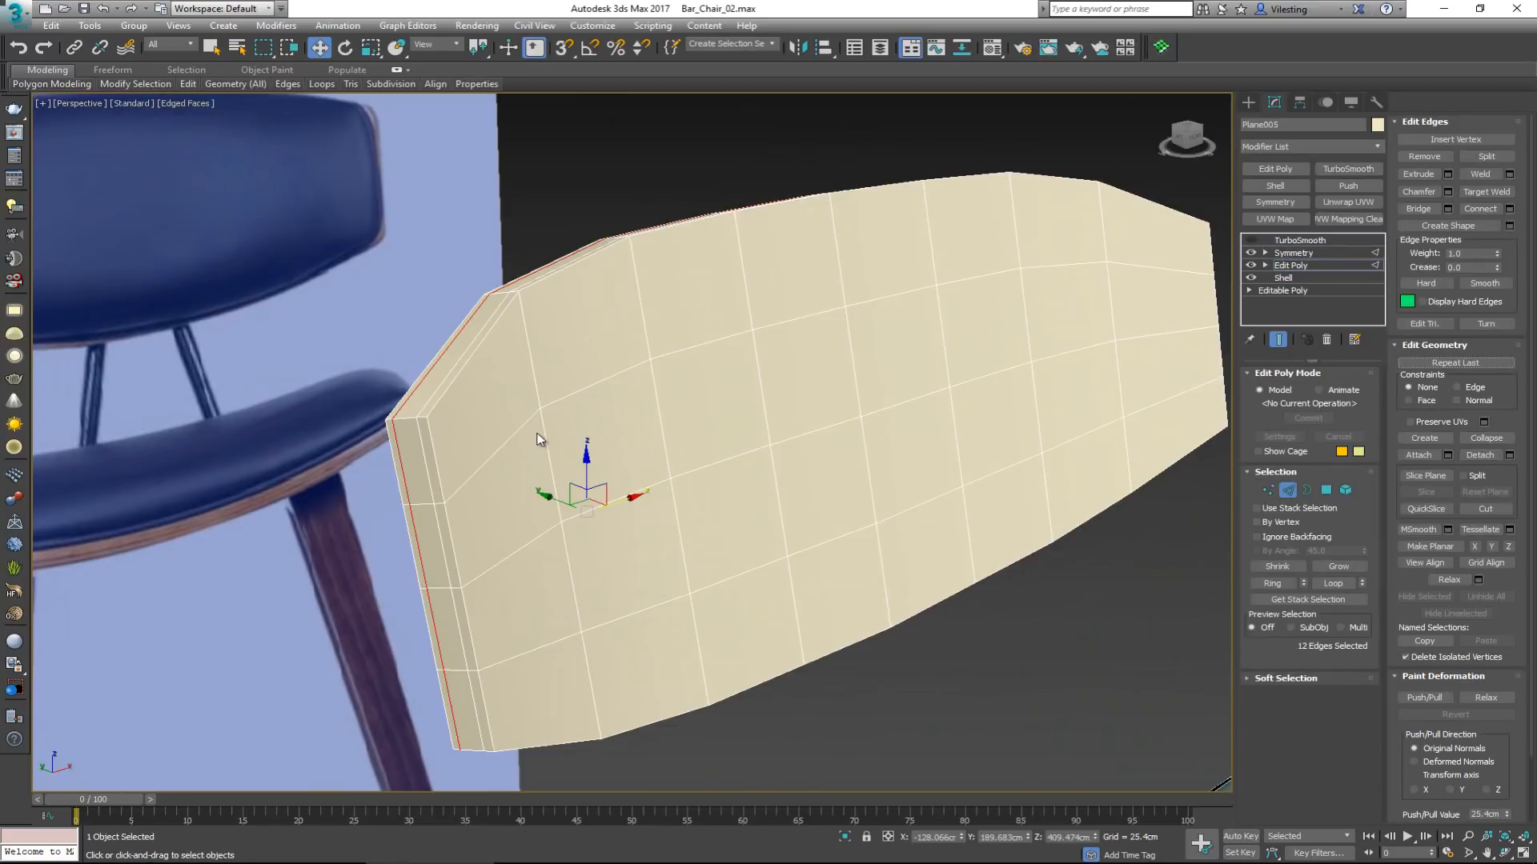
key("2")
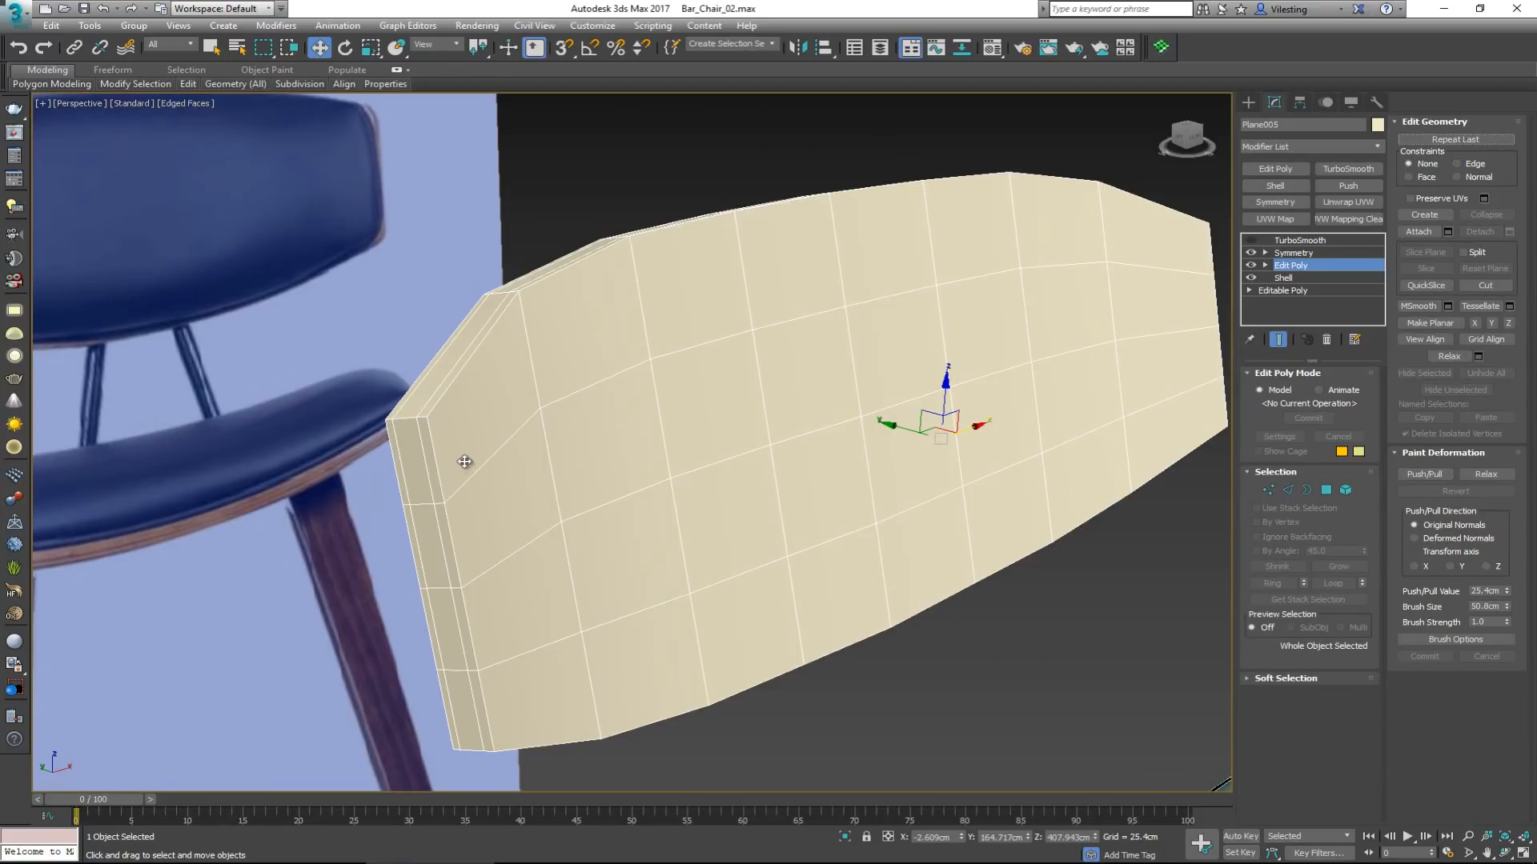
key("grave")
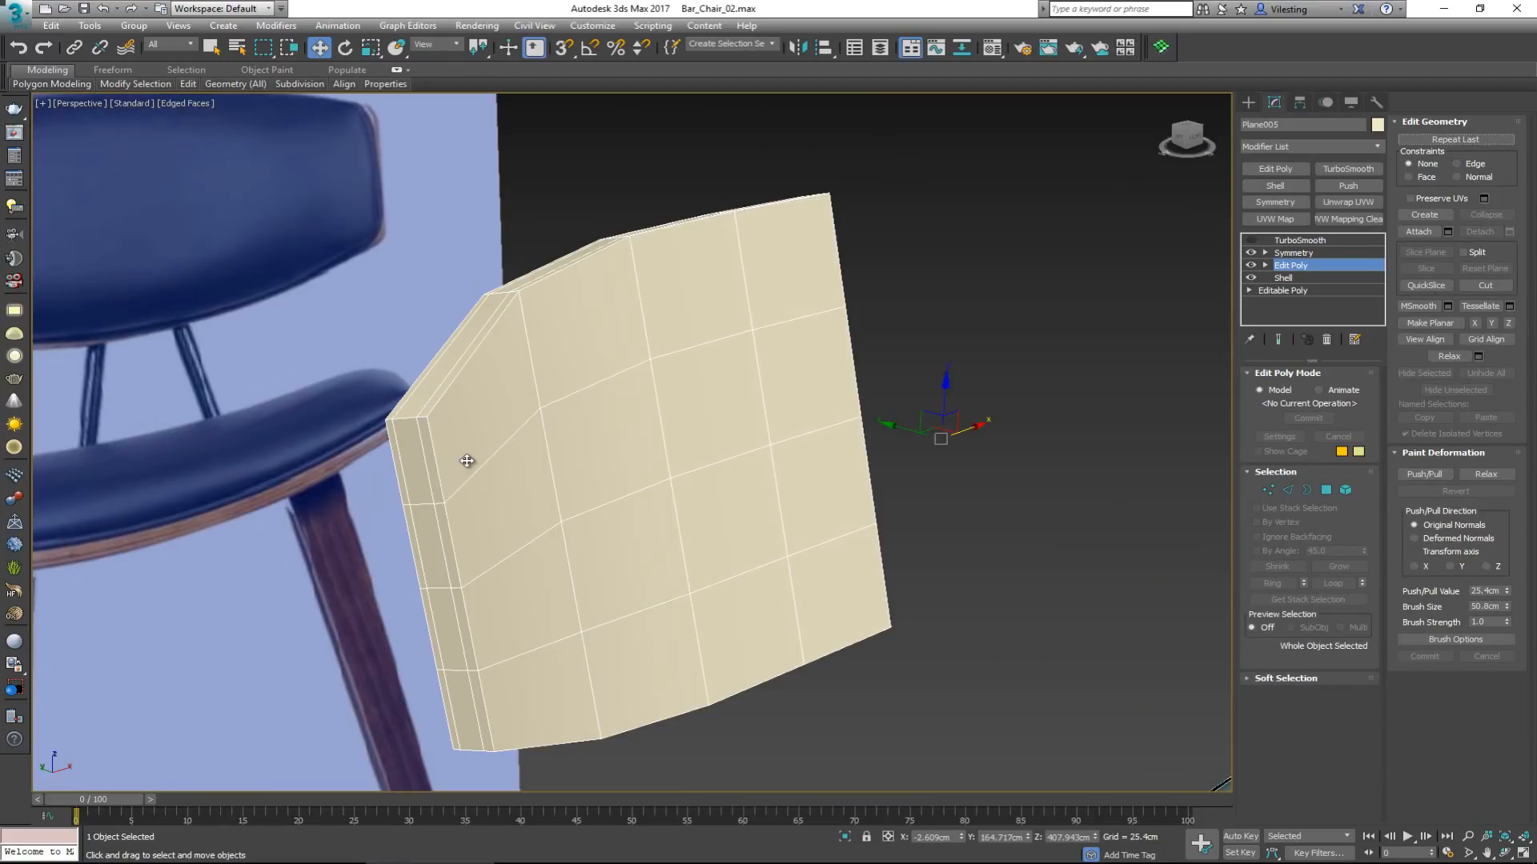
key("2")
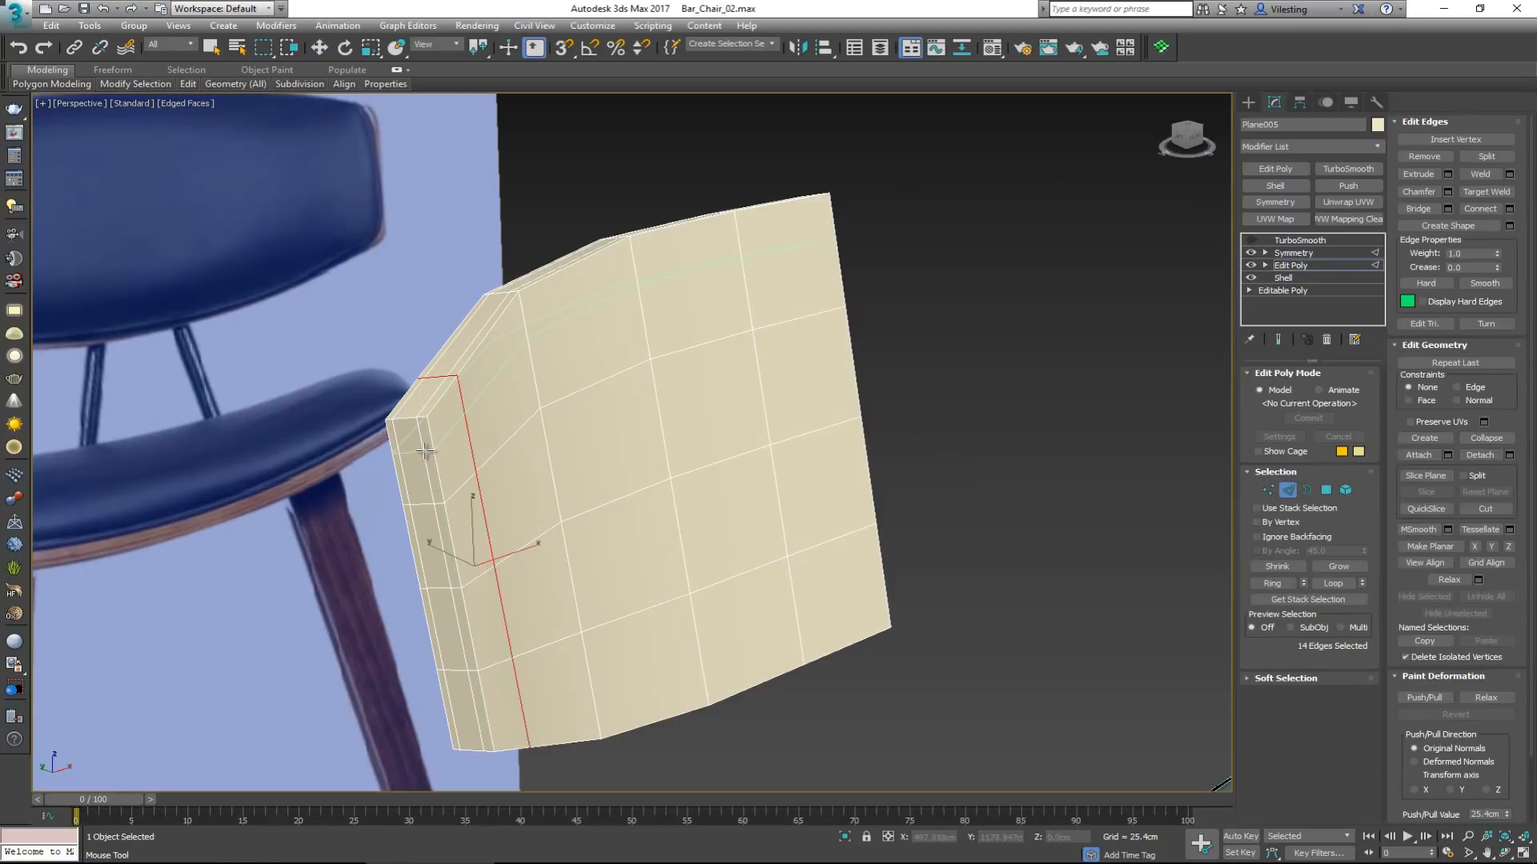
double_click(425, 452)
double_click(486, 728)
key("grave")
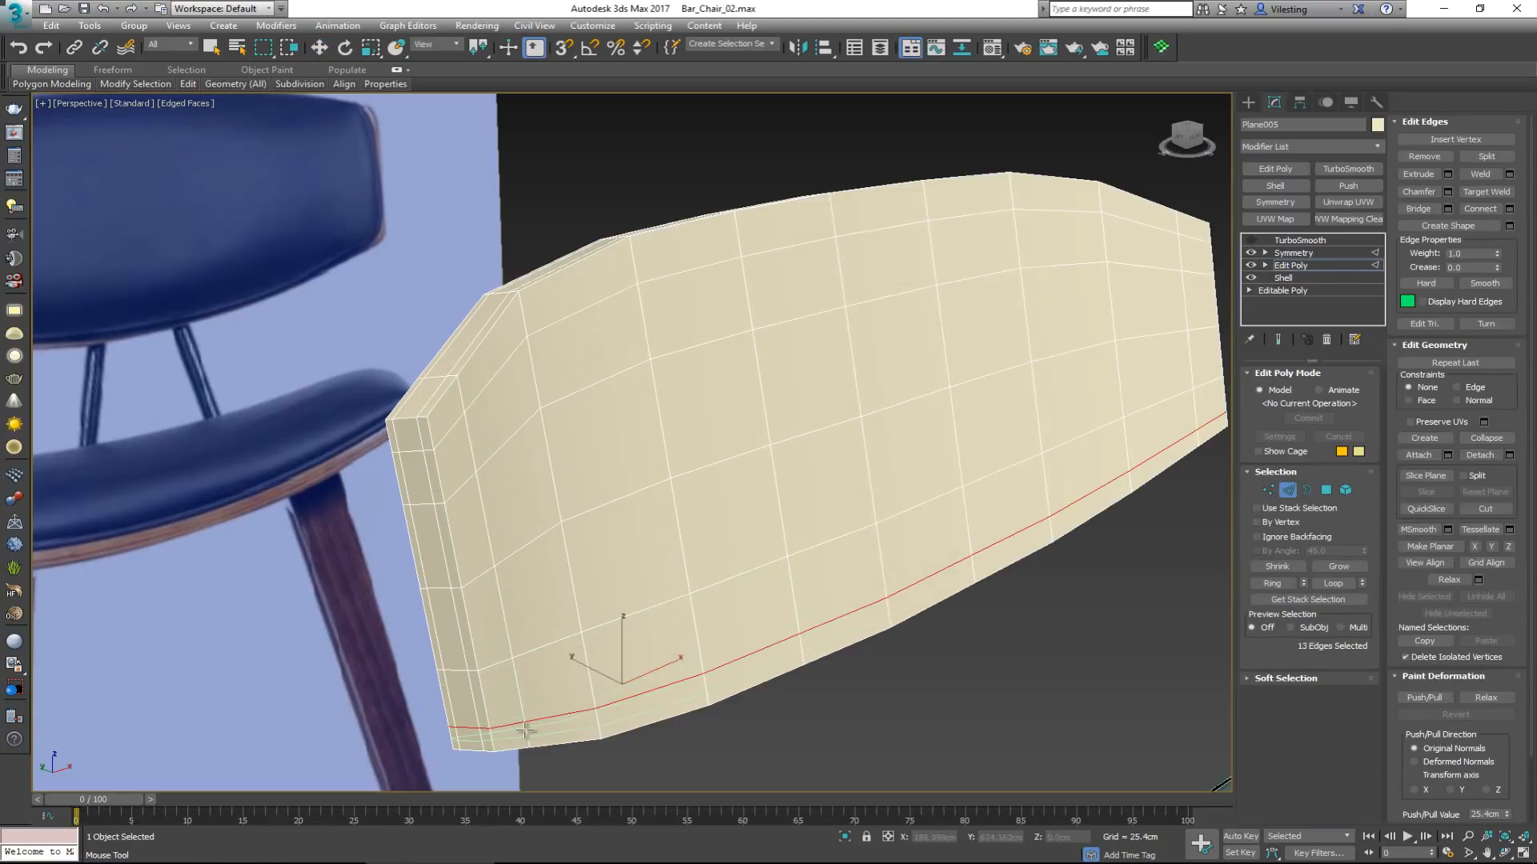
Display the smoothed backrest without edges and compare its corners with the perspective reference photo in Windows Photo Viewer.
left_click(1251, 240)
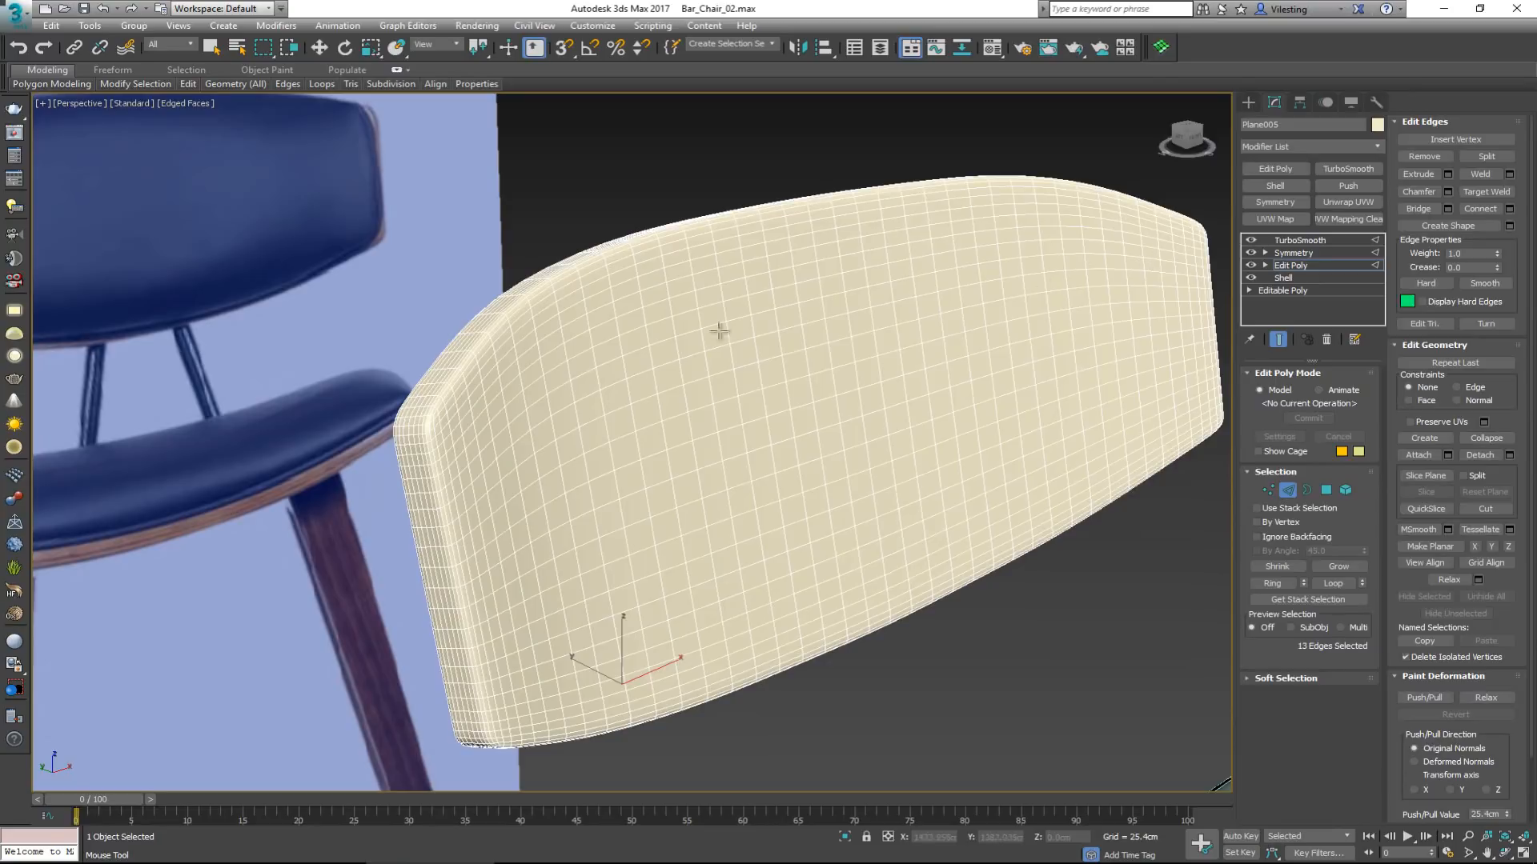
key("F4")
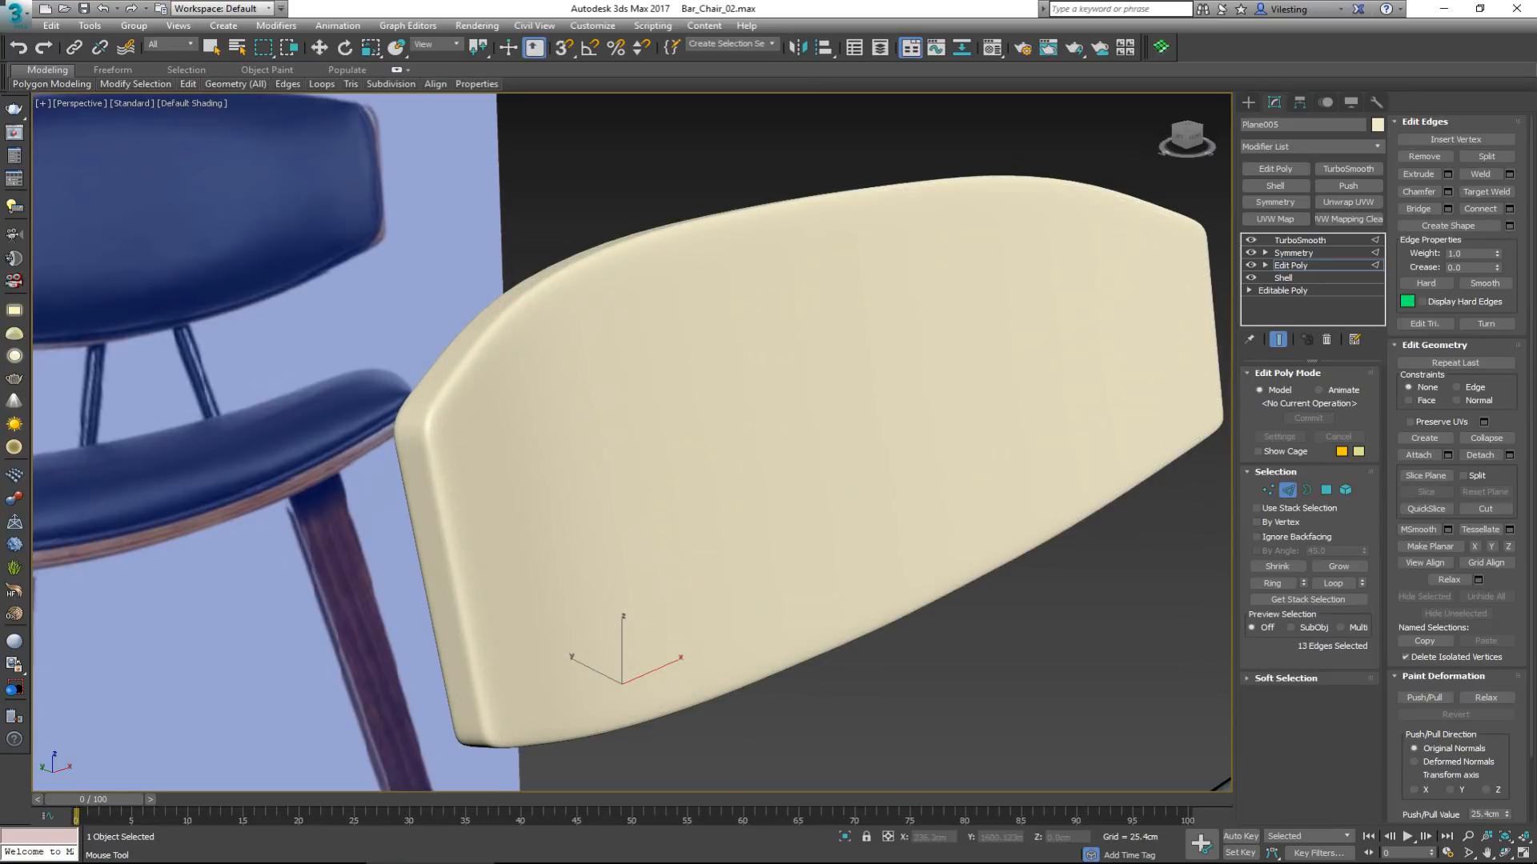
left_click_drag(0, 110, 619, 132)
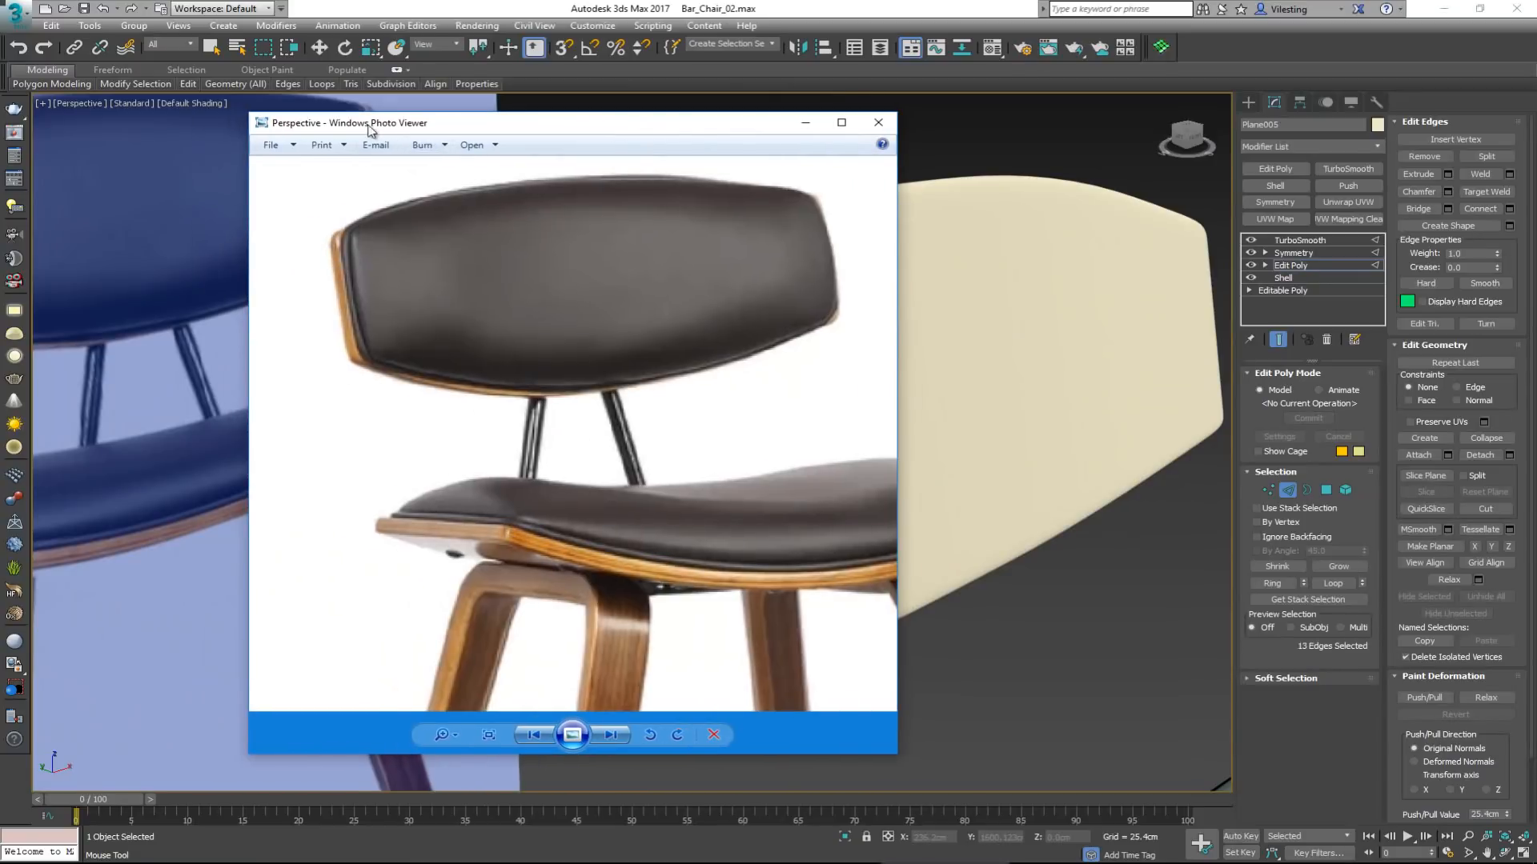
left_click_drag(370, 126, 0, 127)
key("F4")
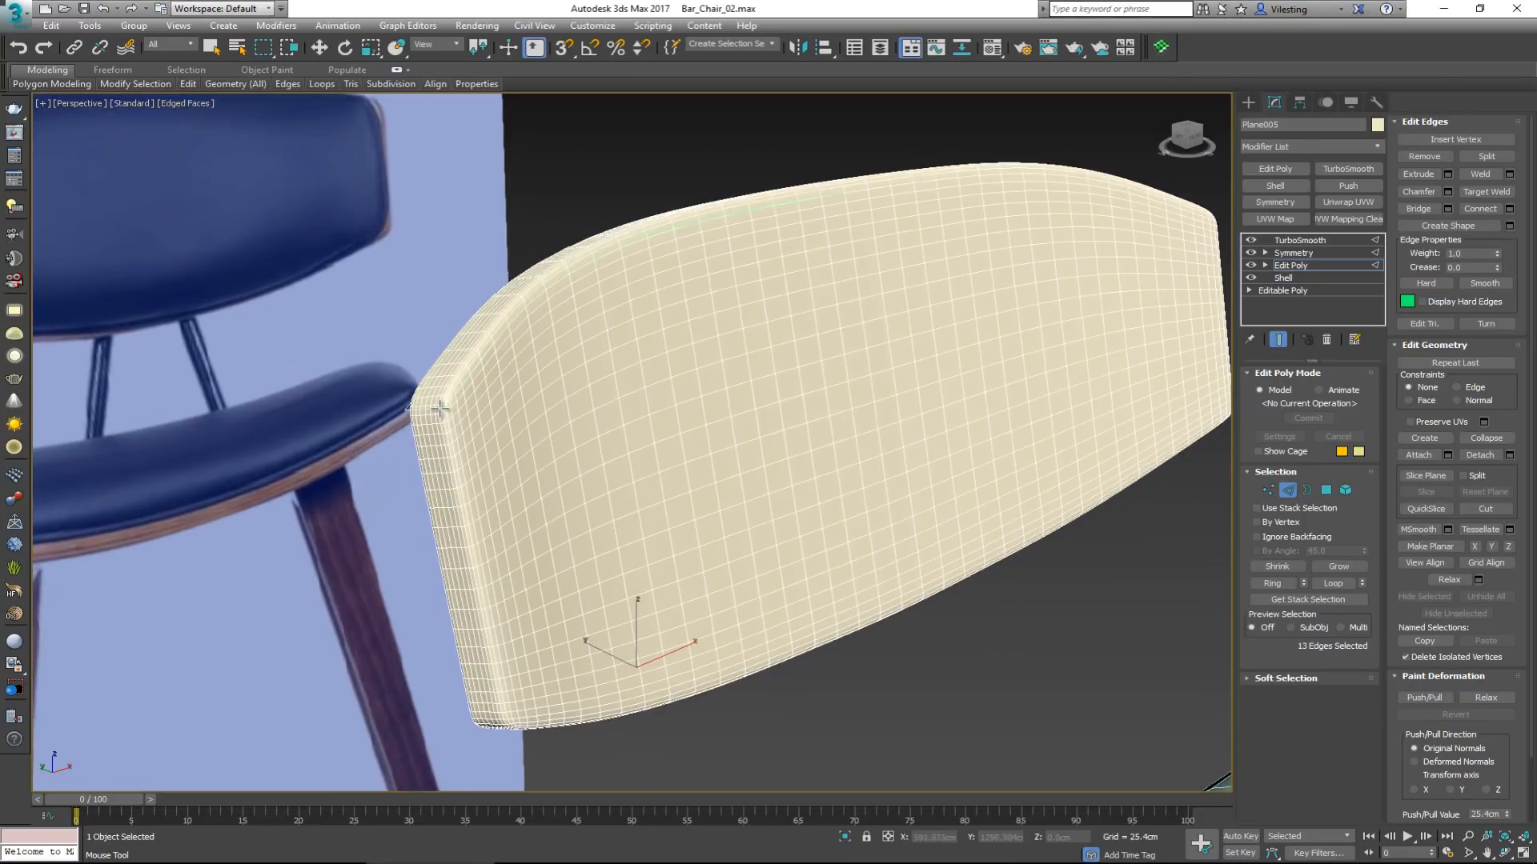
Undo the support loops near the backrest's outer end, upper and lower edges, and check the softer shape without edges.
left_click(458, 414, "ctrl")
left_click(458, 414, "alt")
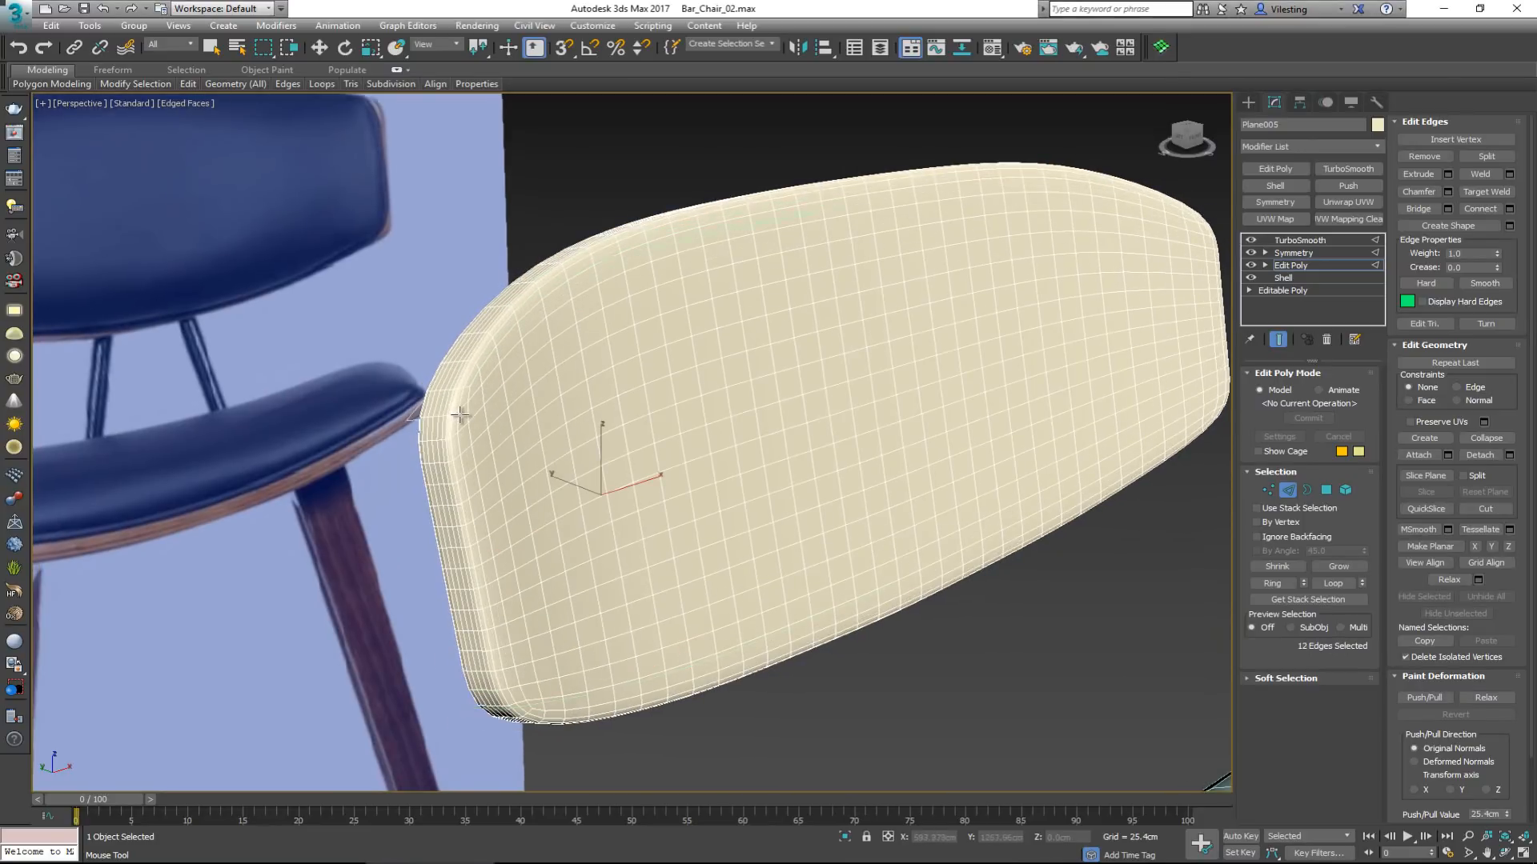
key("F4")
key("F4")
Turn off the TurboSmooth and Symmetry displays to work on the half-backrest's edges in Edit Poly.
left_click(1250, 240)
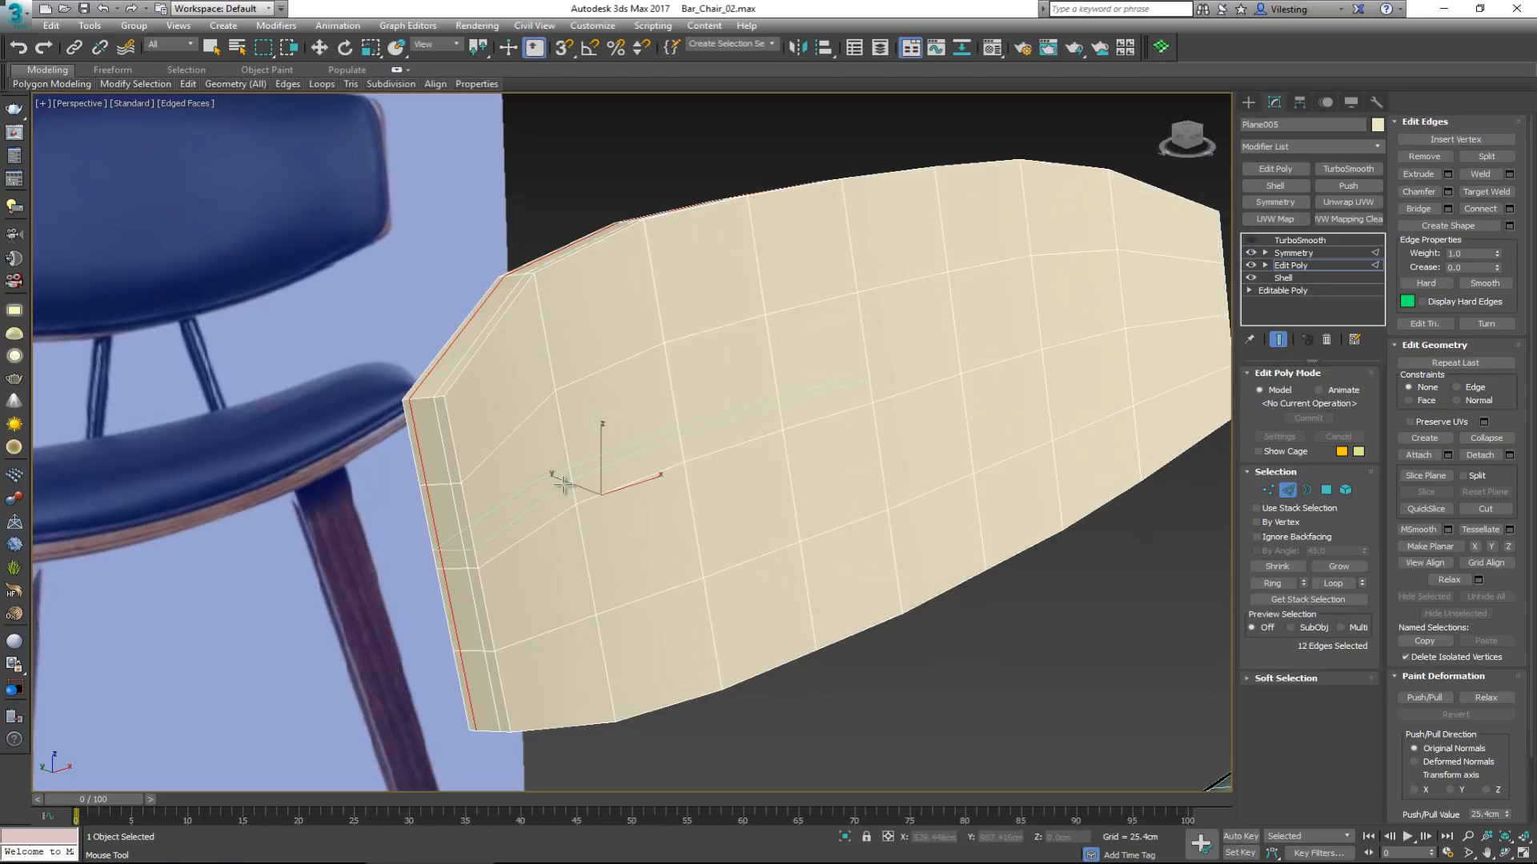
key("w")
key("2")
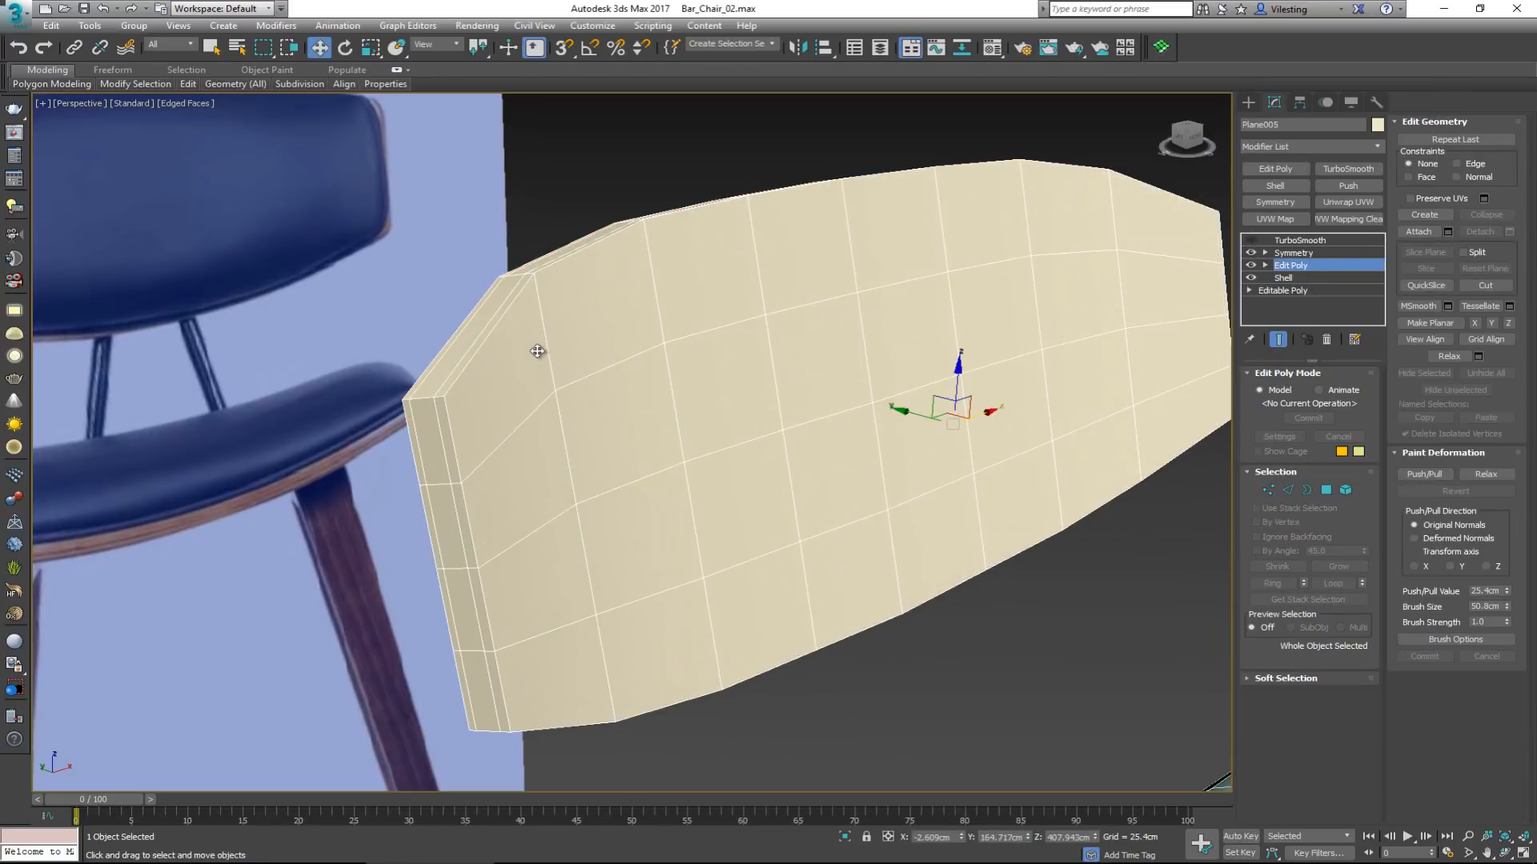
key("2")
left_click(1250, 253)
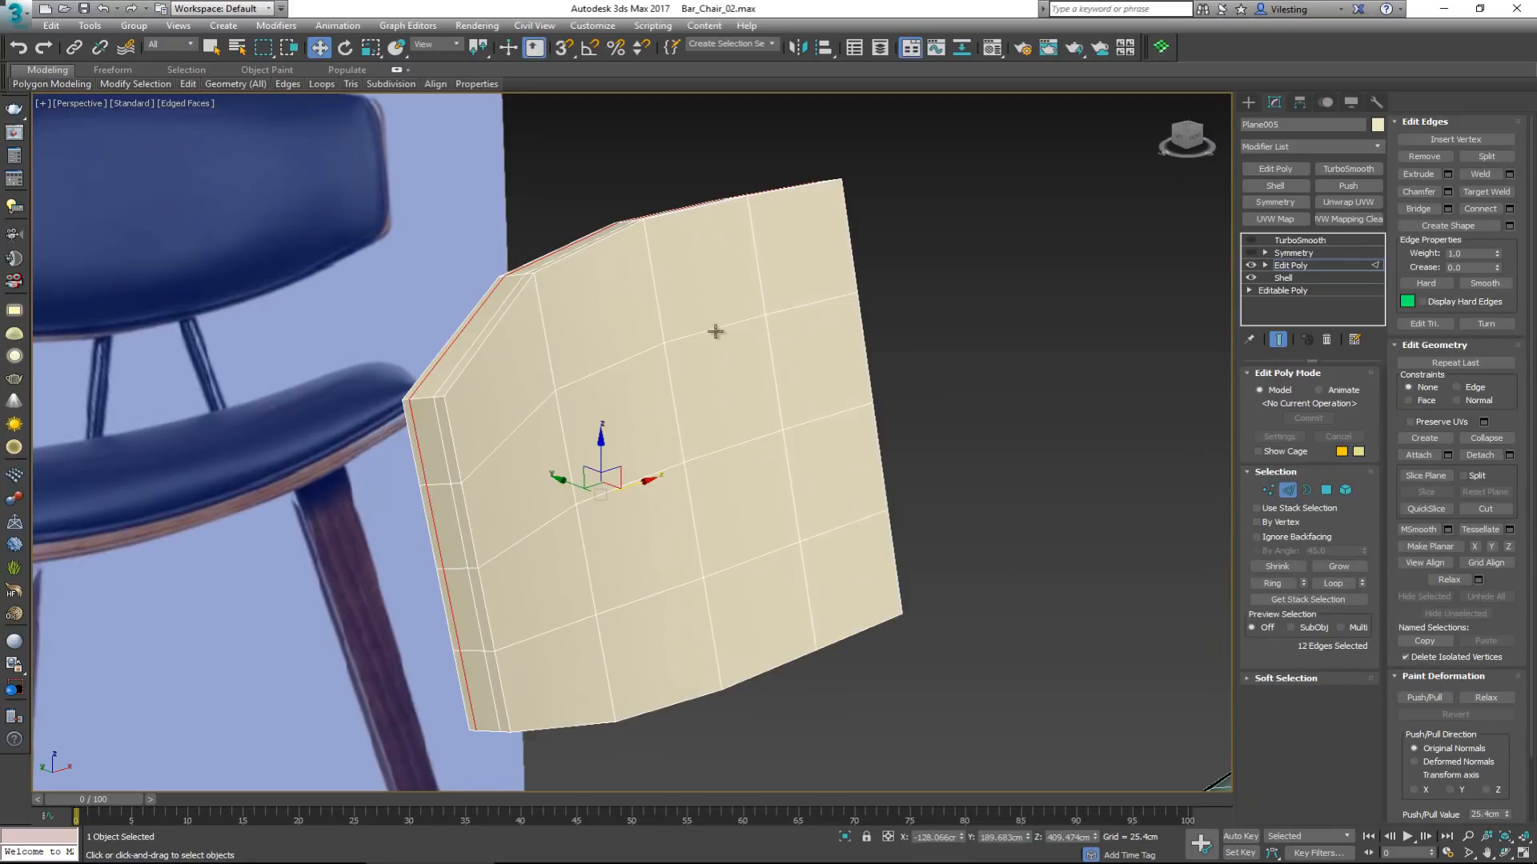
key("2")
key("2")
Select the edges crossing the outermost row of faces on the half-backrest's front and back, leaving out the edges on its rim.
left_click(545, 346)
key("alt+r")
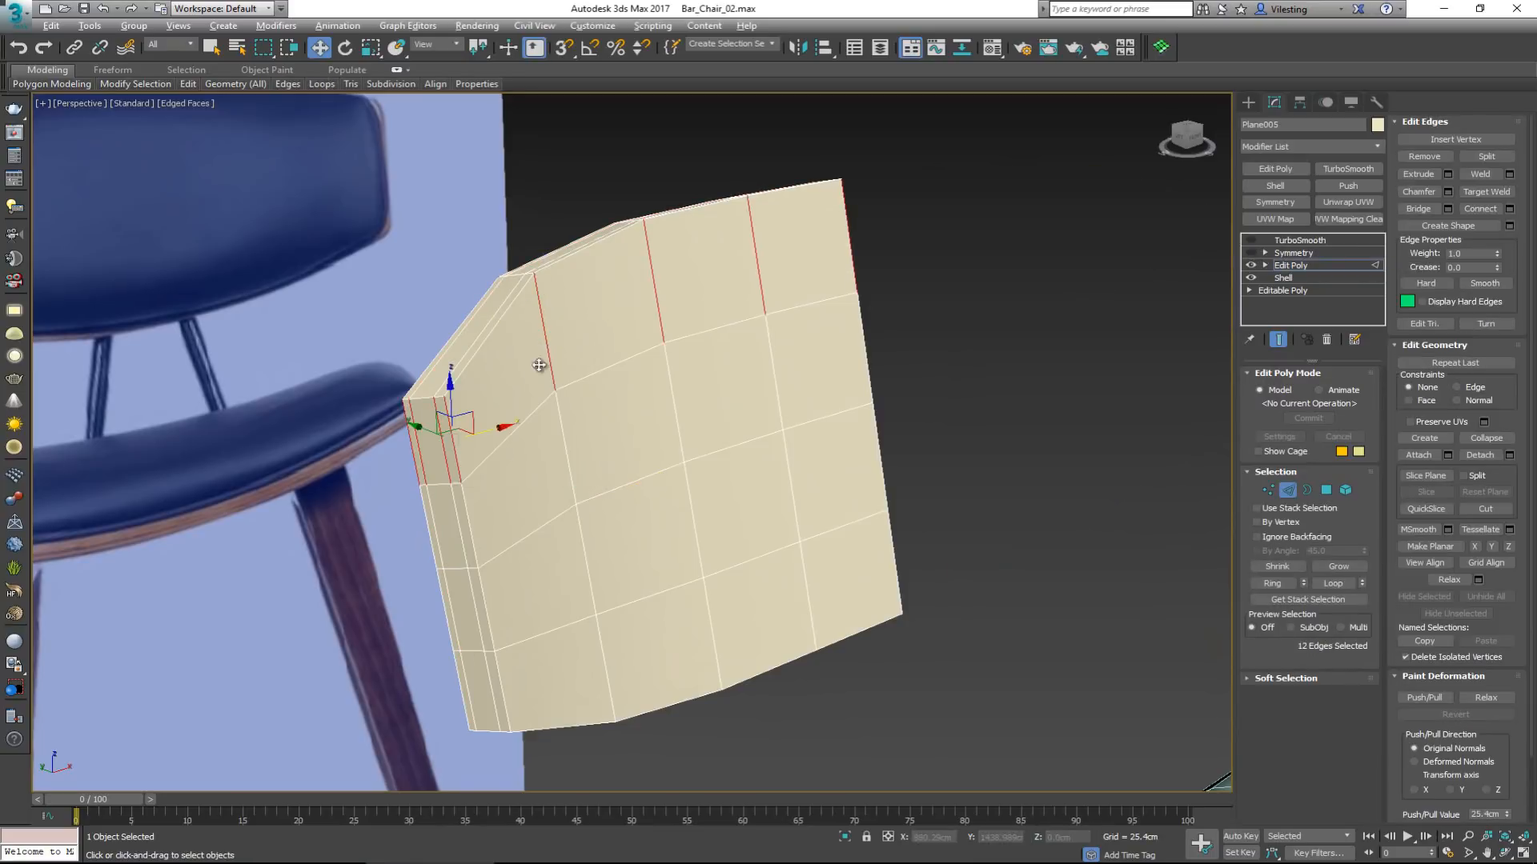
left_click(517, 431, "ctrl")
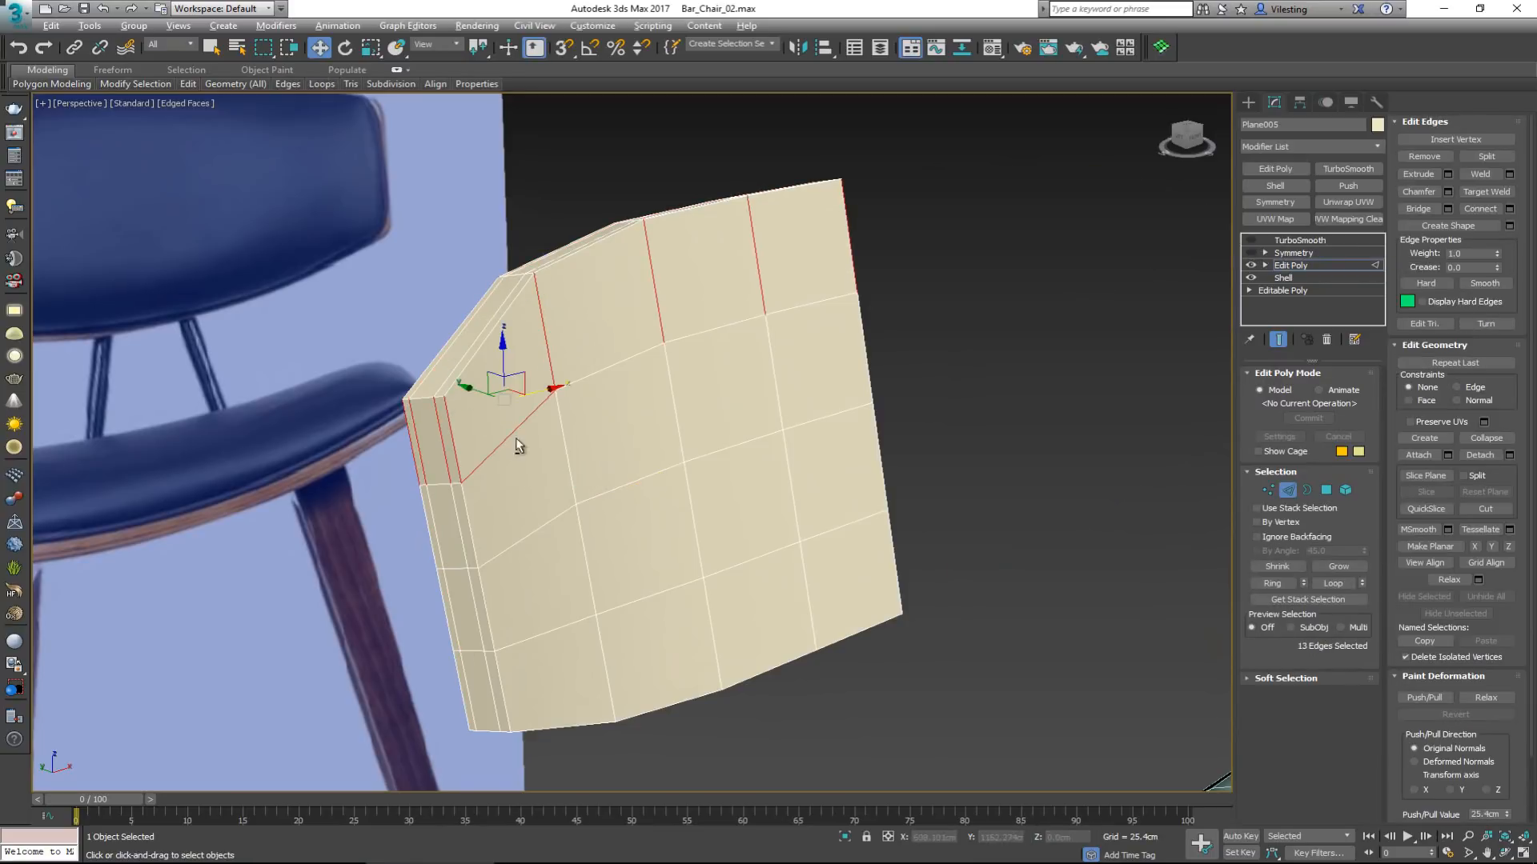
left_click(606, 662, "ctrl")
key("alt+r")
middle_click_drag(604, 662, 565, 665, "alt")
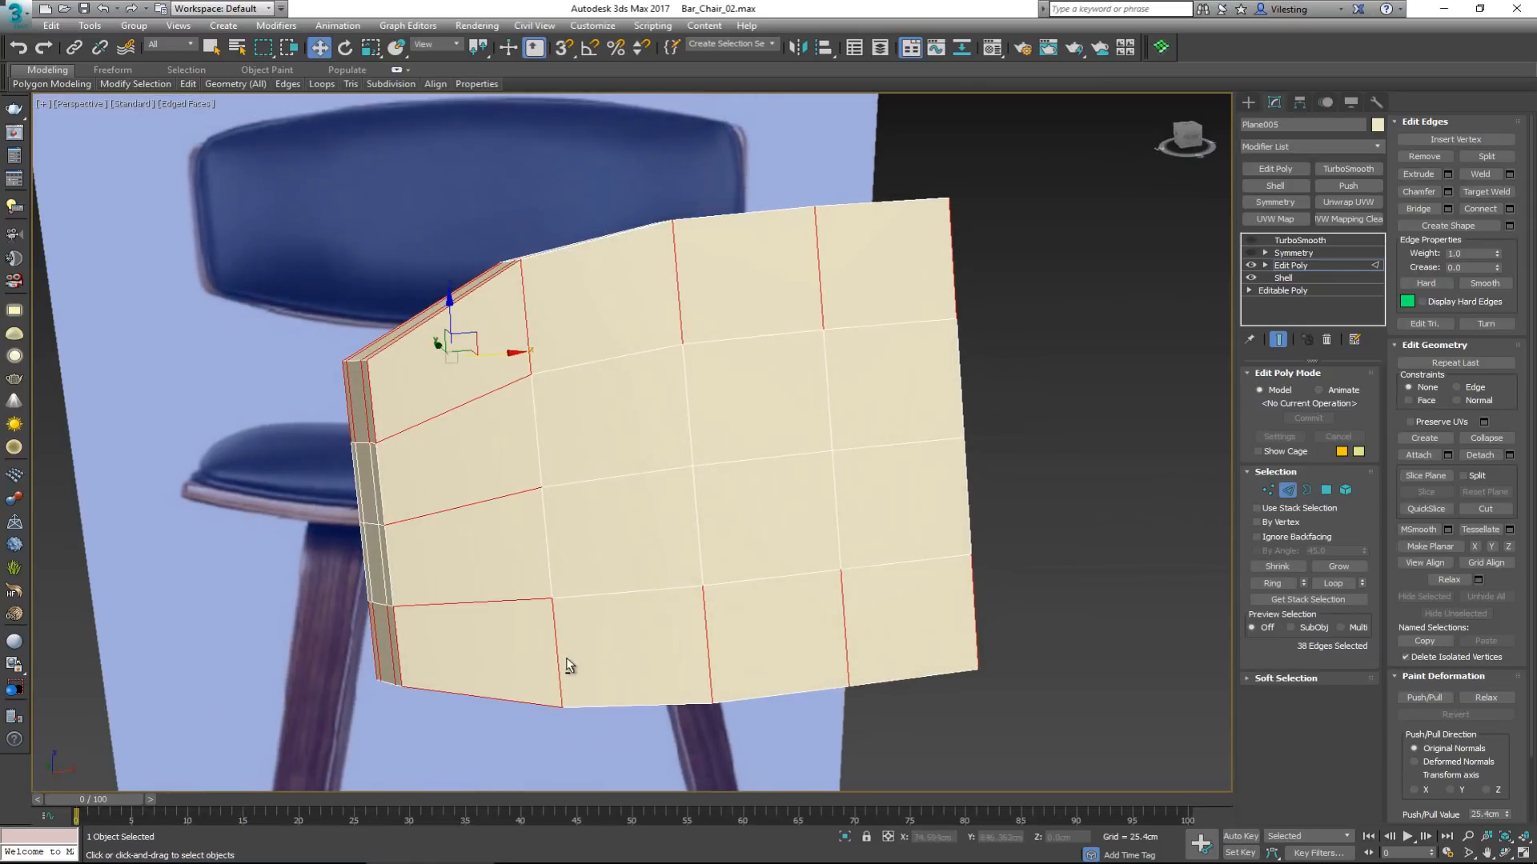
left_click_drag(460, 679, 322, 701, "alt")
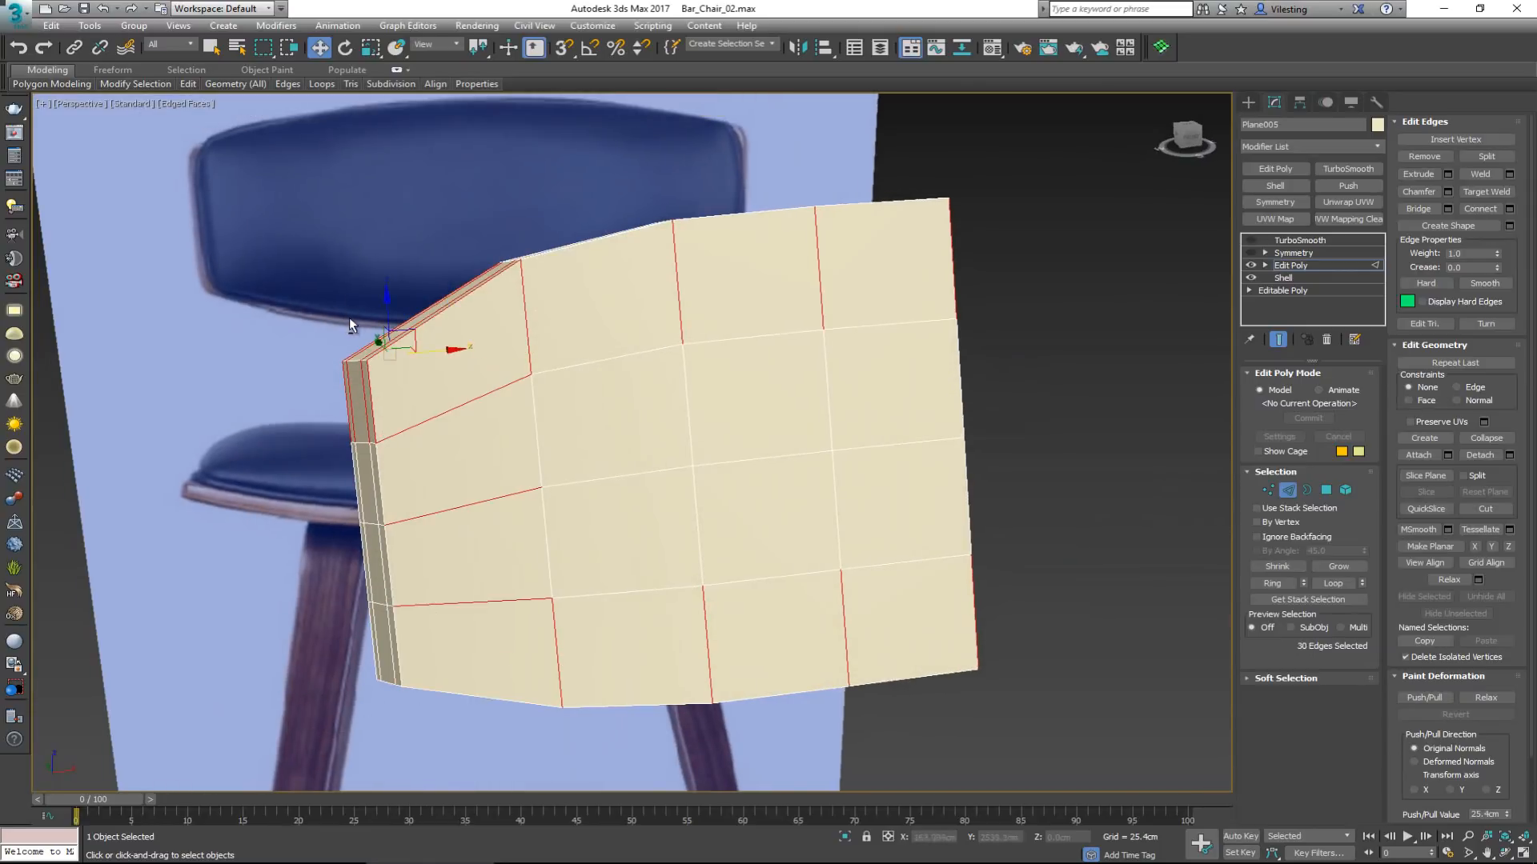
left_click_drag(349, 317, 401, 383, "alt")
middle_click_drag(400, 383, 577, 364, "alt")
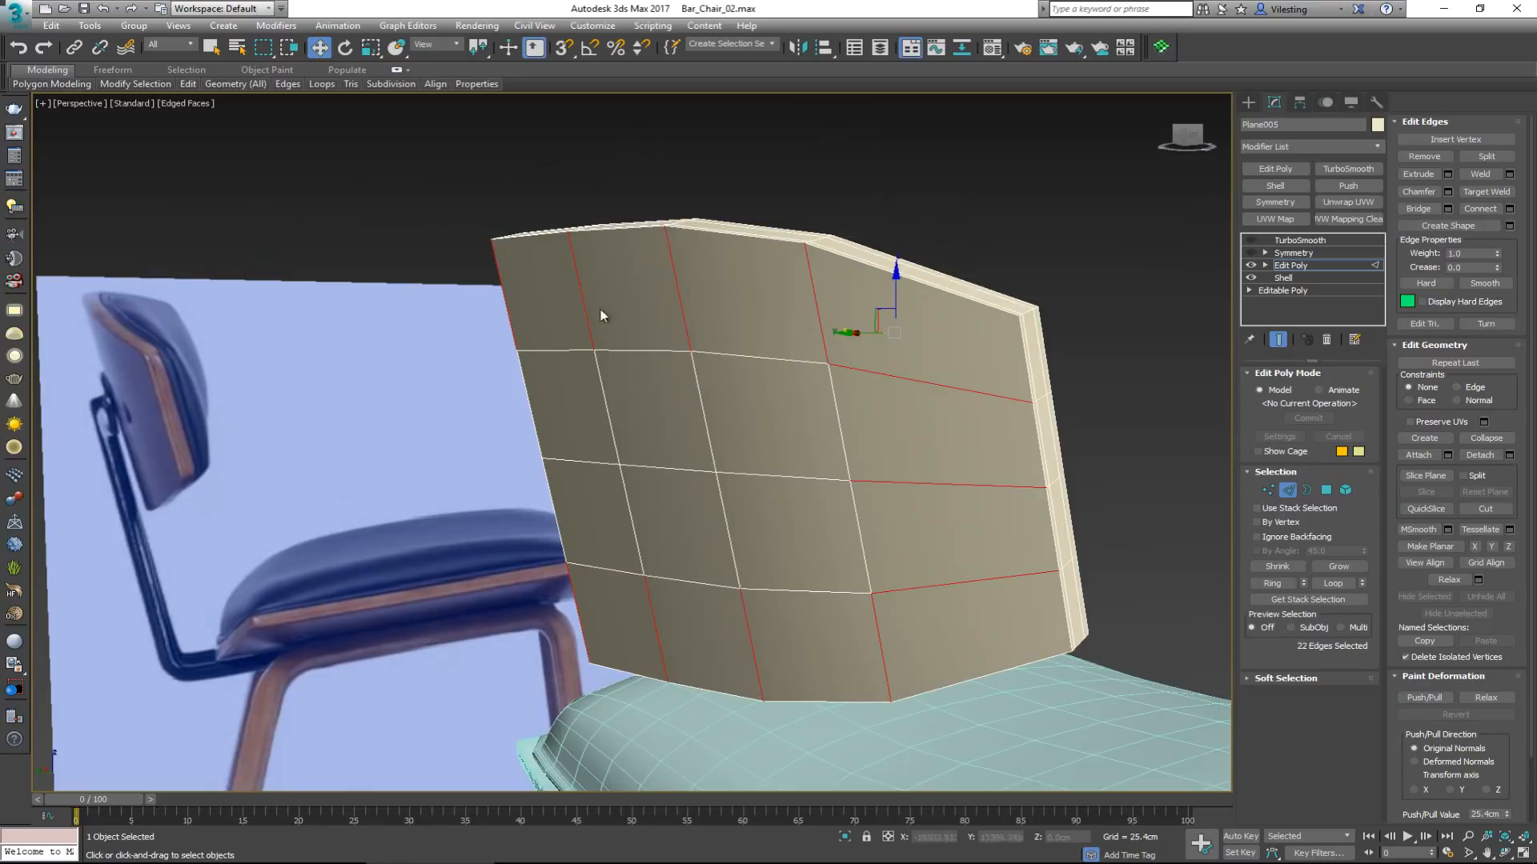
middle_click_drag(905, 453, 638, 620, "alt")
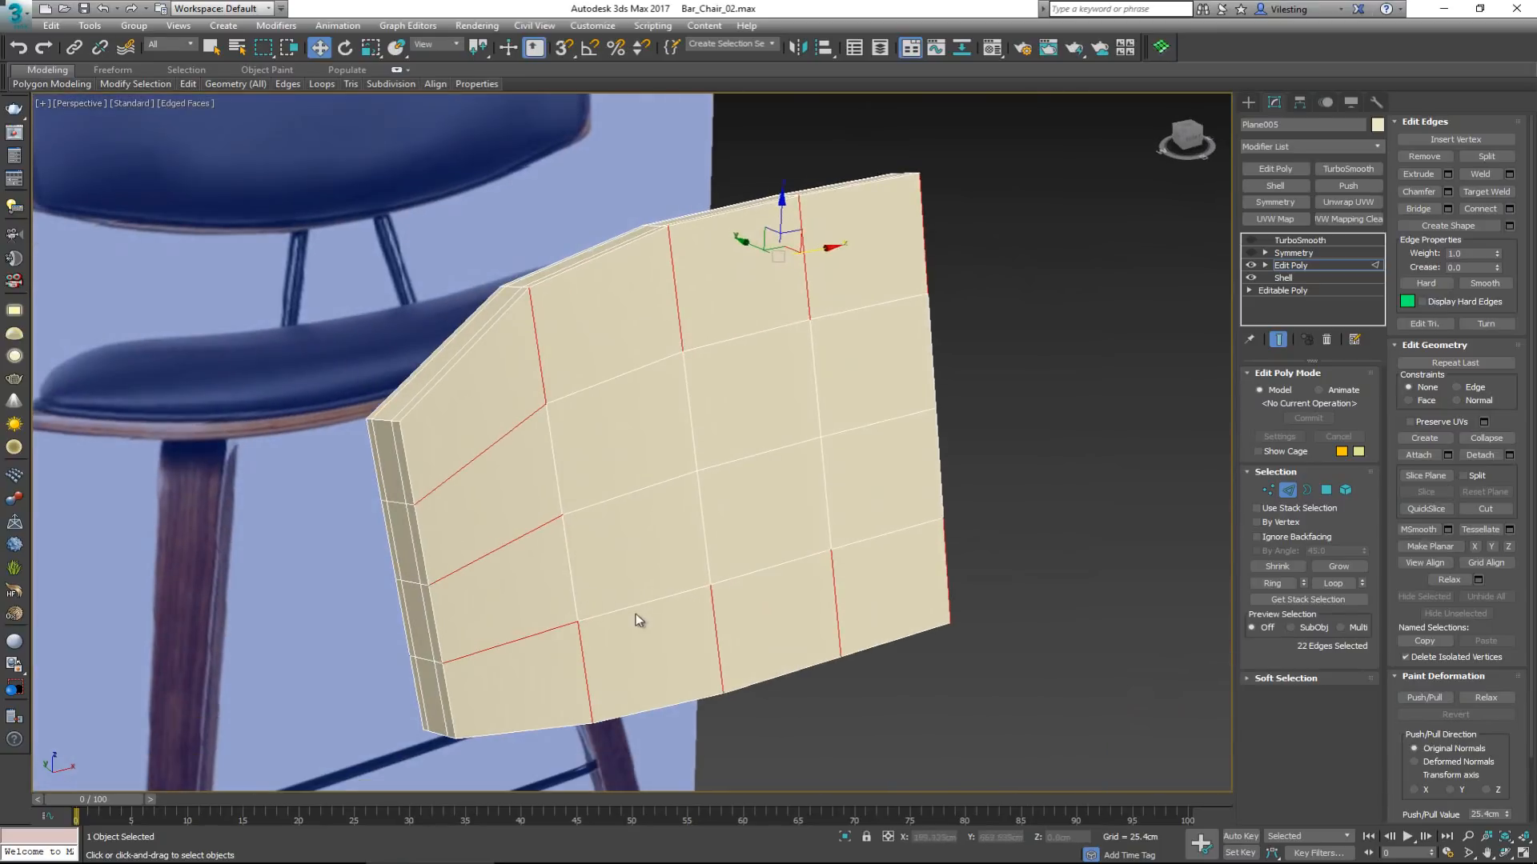
Connect the selected edges with 2 segments and a pinch of 78, placing a support loop close to the half-backrest's rim.
left_click(1510, 210)
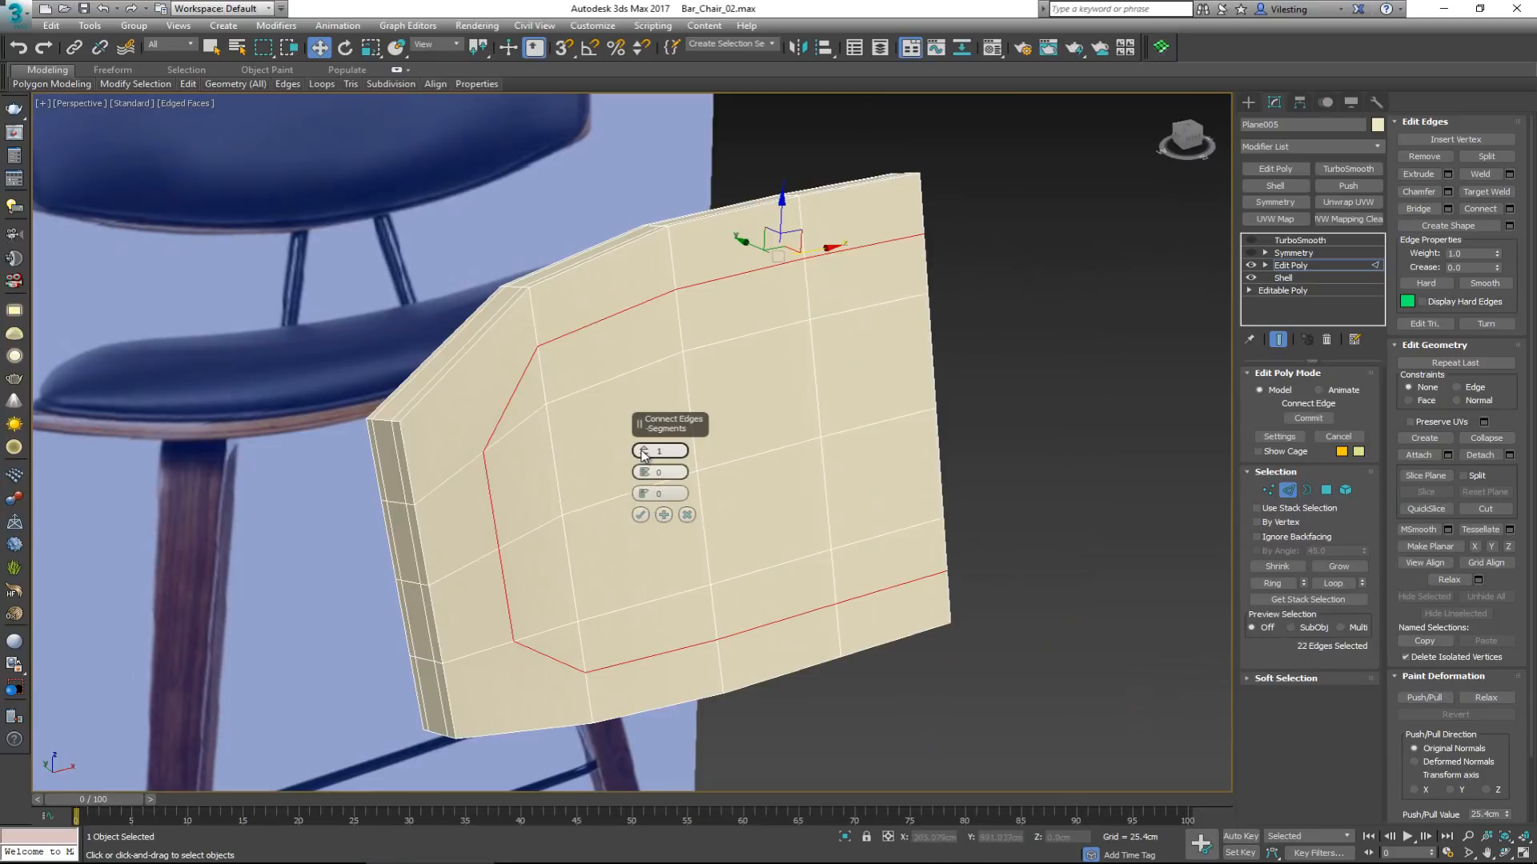
left_click_drag(644, 474, 644, 467)
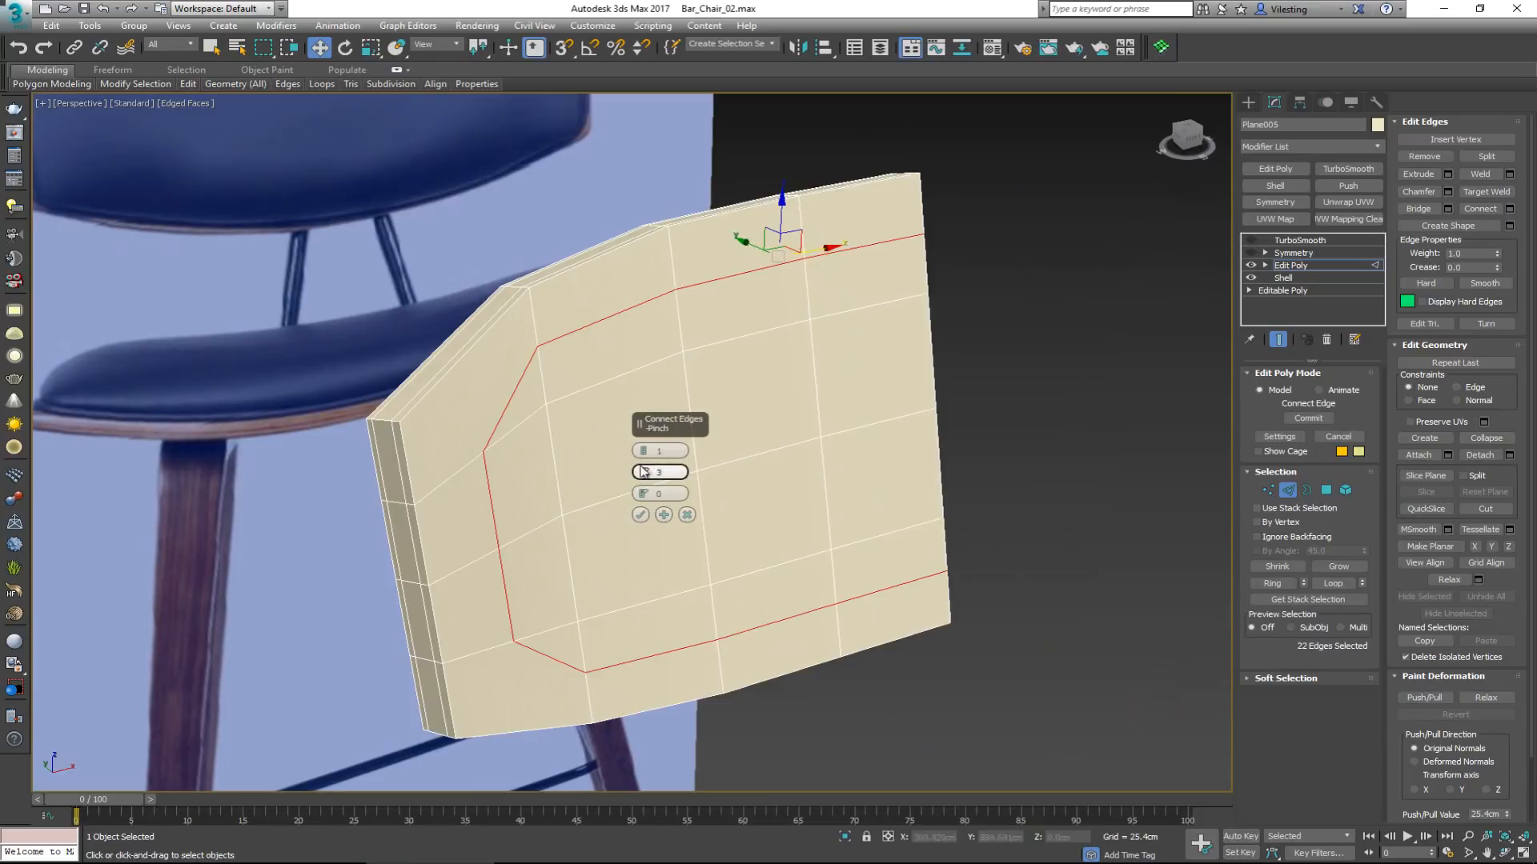
left_click(643, 449)
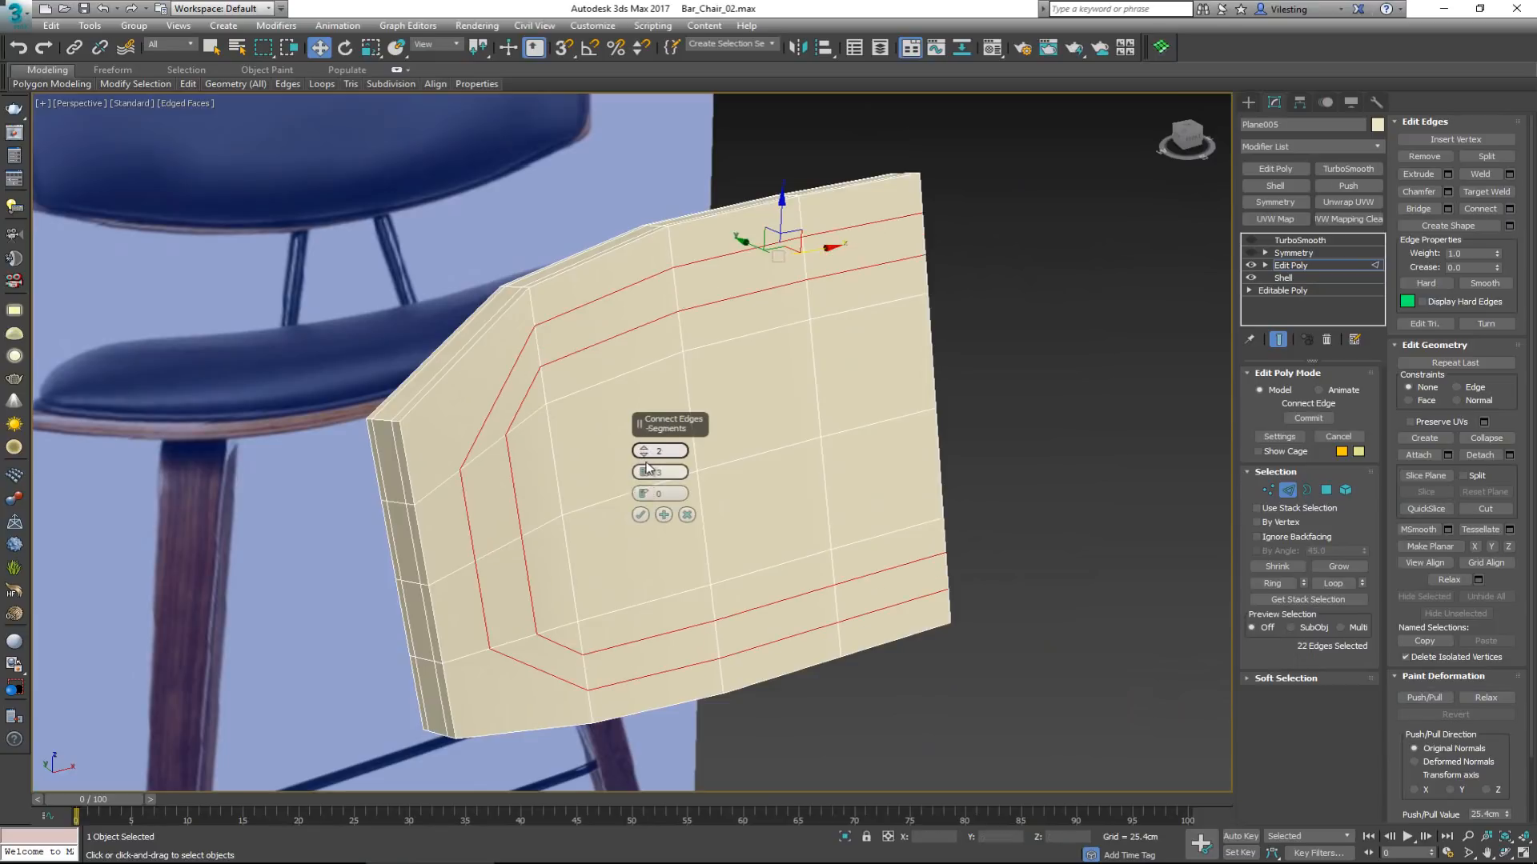
right_click(643, 473)
left_click_drag(643, 464, 626, 233)
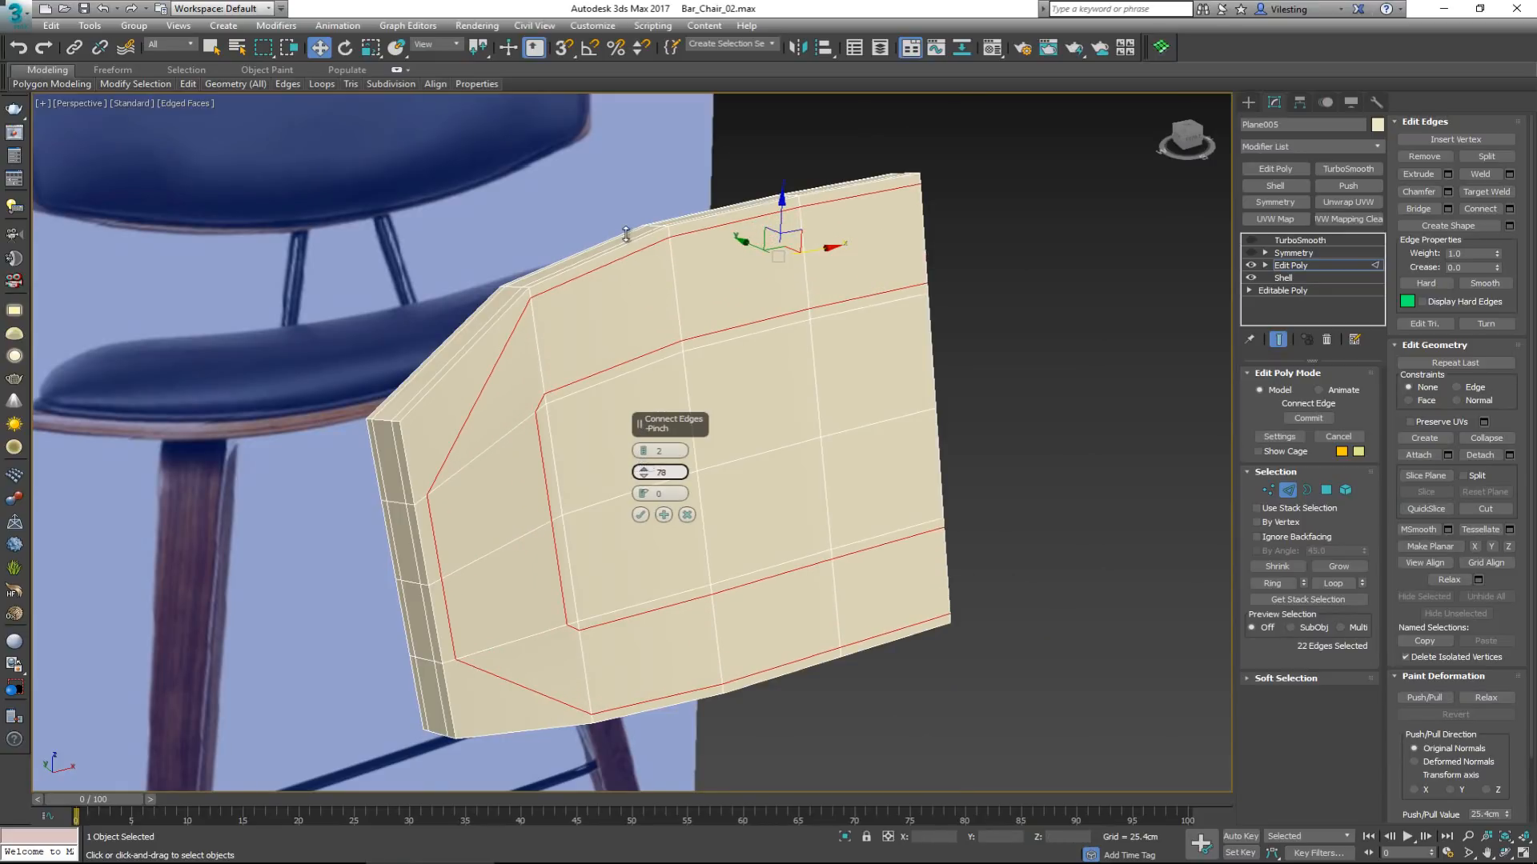
left_click(639, 514)
Remove the inner of the two new edge loops from the half-backrest's front and back, together with its vertices.
double_click(591, 380)
middle_click_drag(591, 380, 578, 412, "alt")
double_click(726, 406, "ctrl")
key("ctrl+BackSpace")
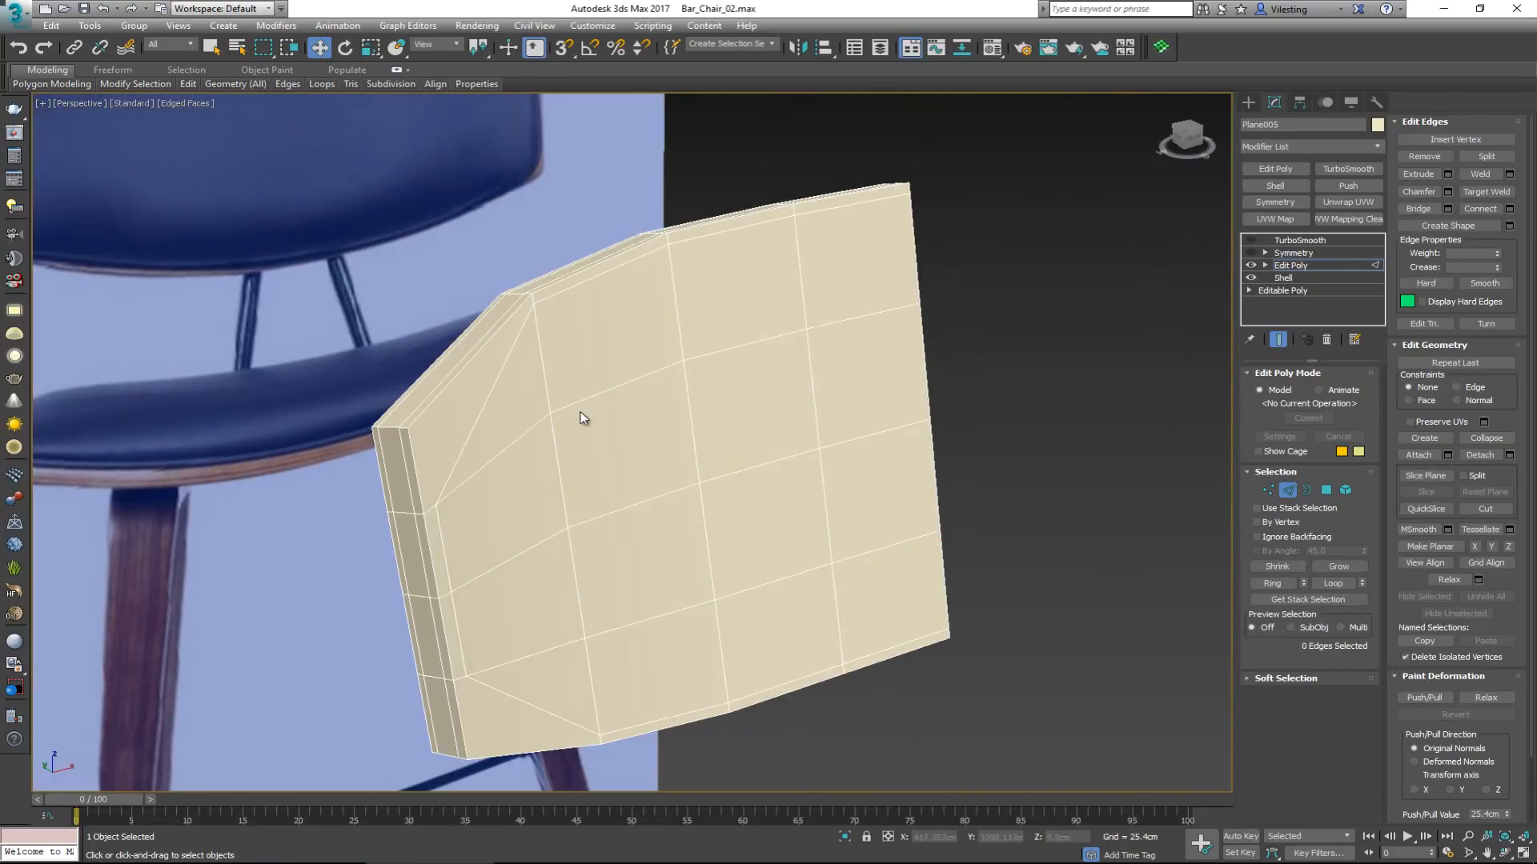
Cut edges on the front face from the upper and lower outer corner vertices to the diagonal support-loop edges.
scroll(480, 439, "up", 3)
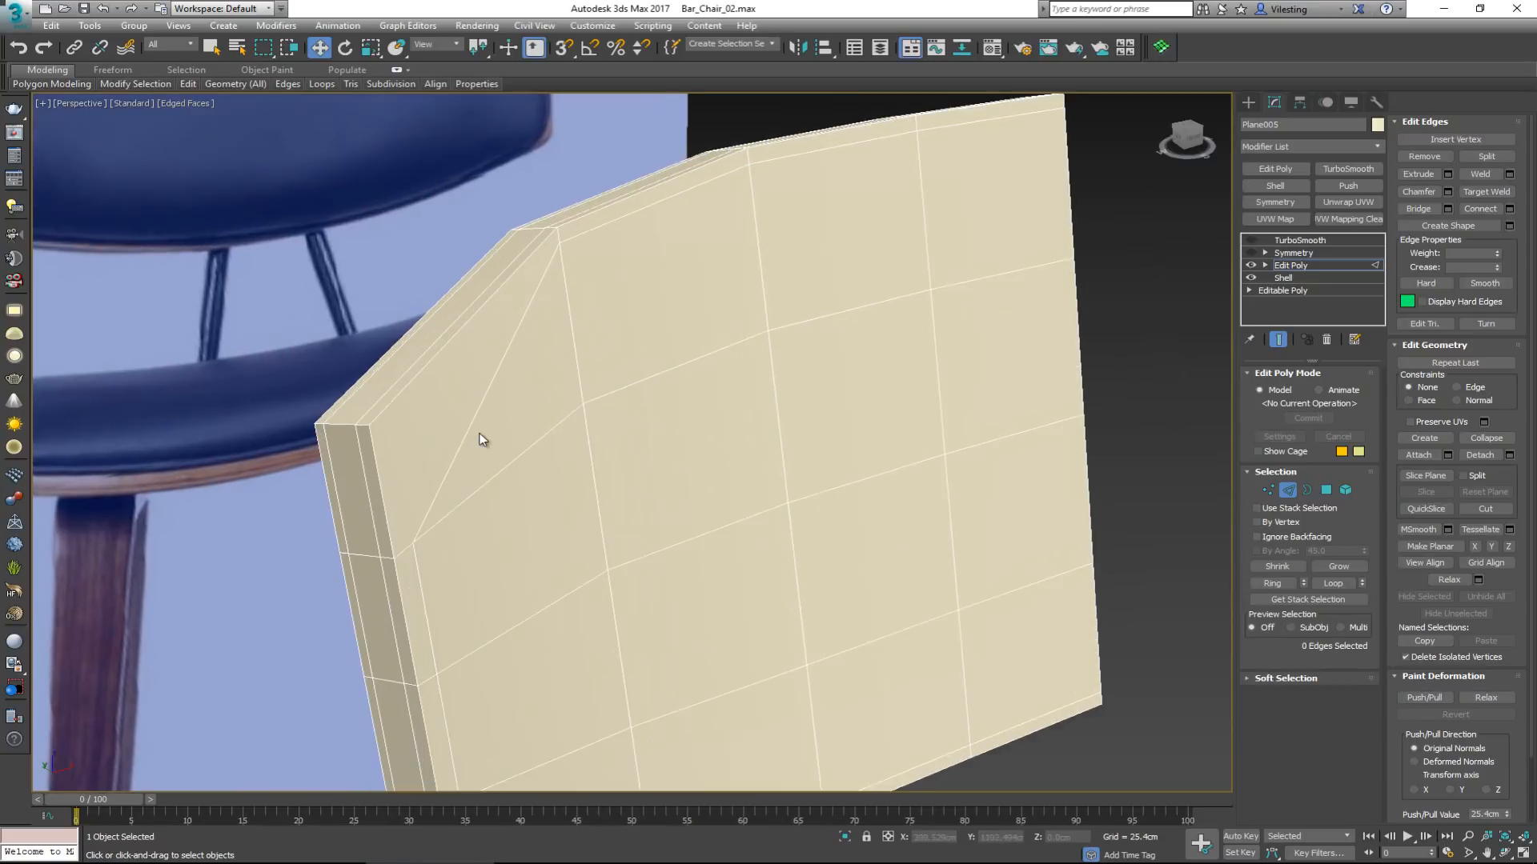
key("1")
left_click(429, 436)
key("alt+c")
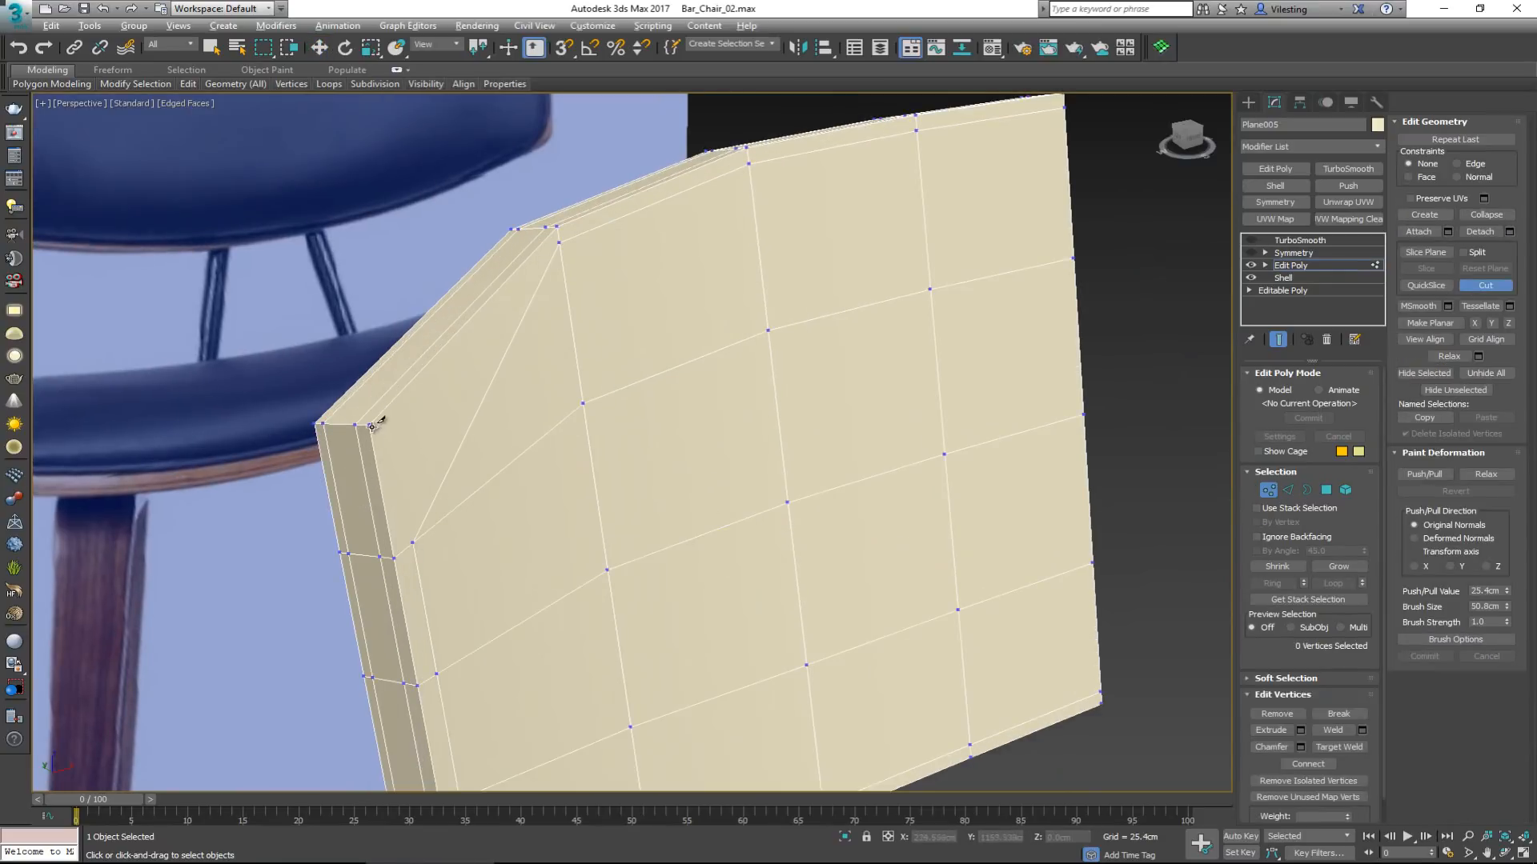
left_click(369, 425)
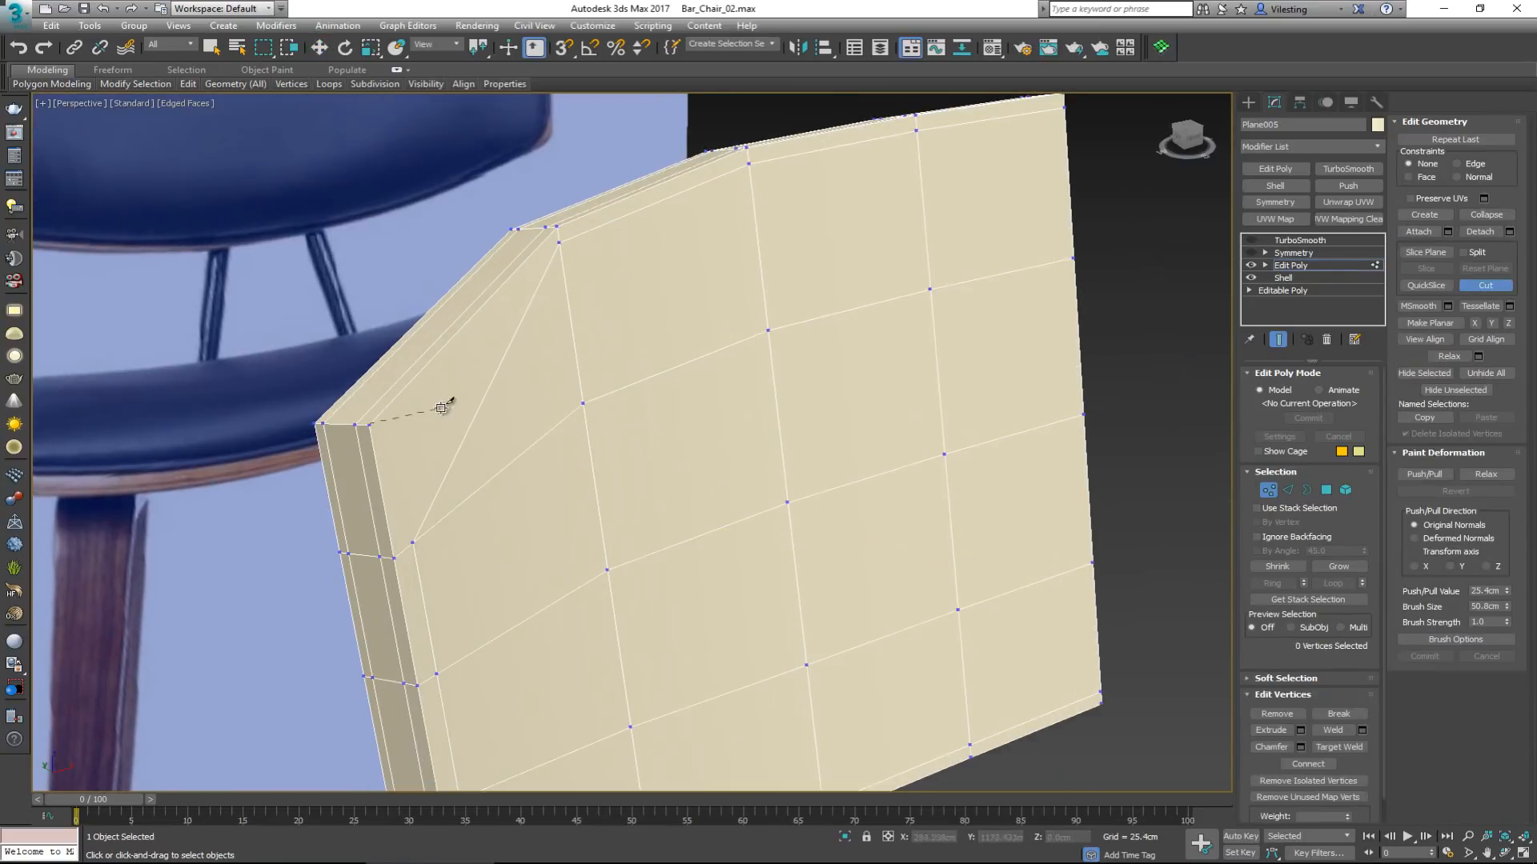
left_click(480, 406)
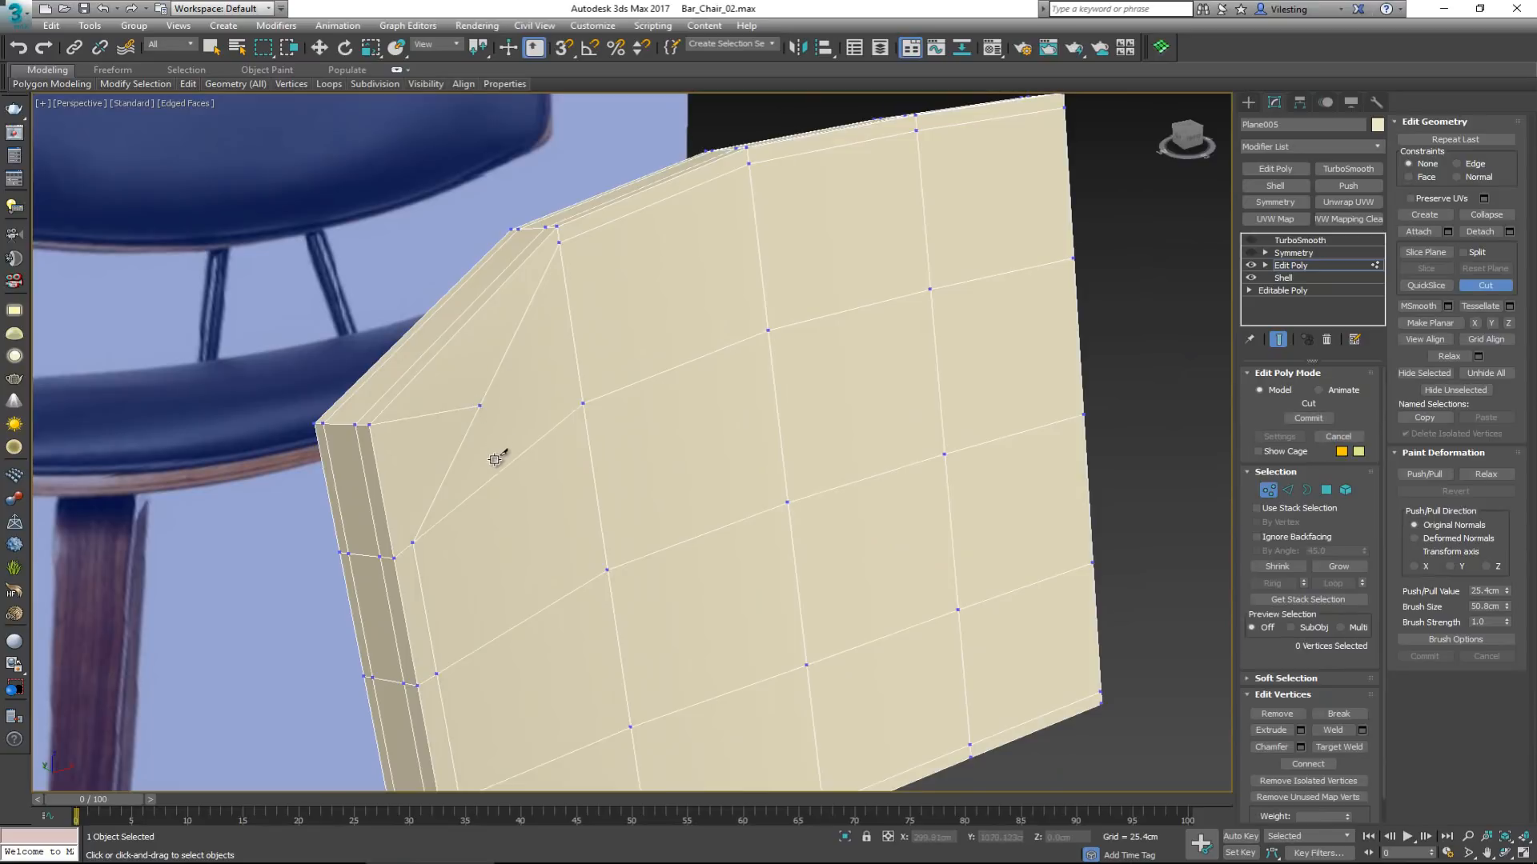
middle_click_drag(491, 477, 491, 309)
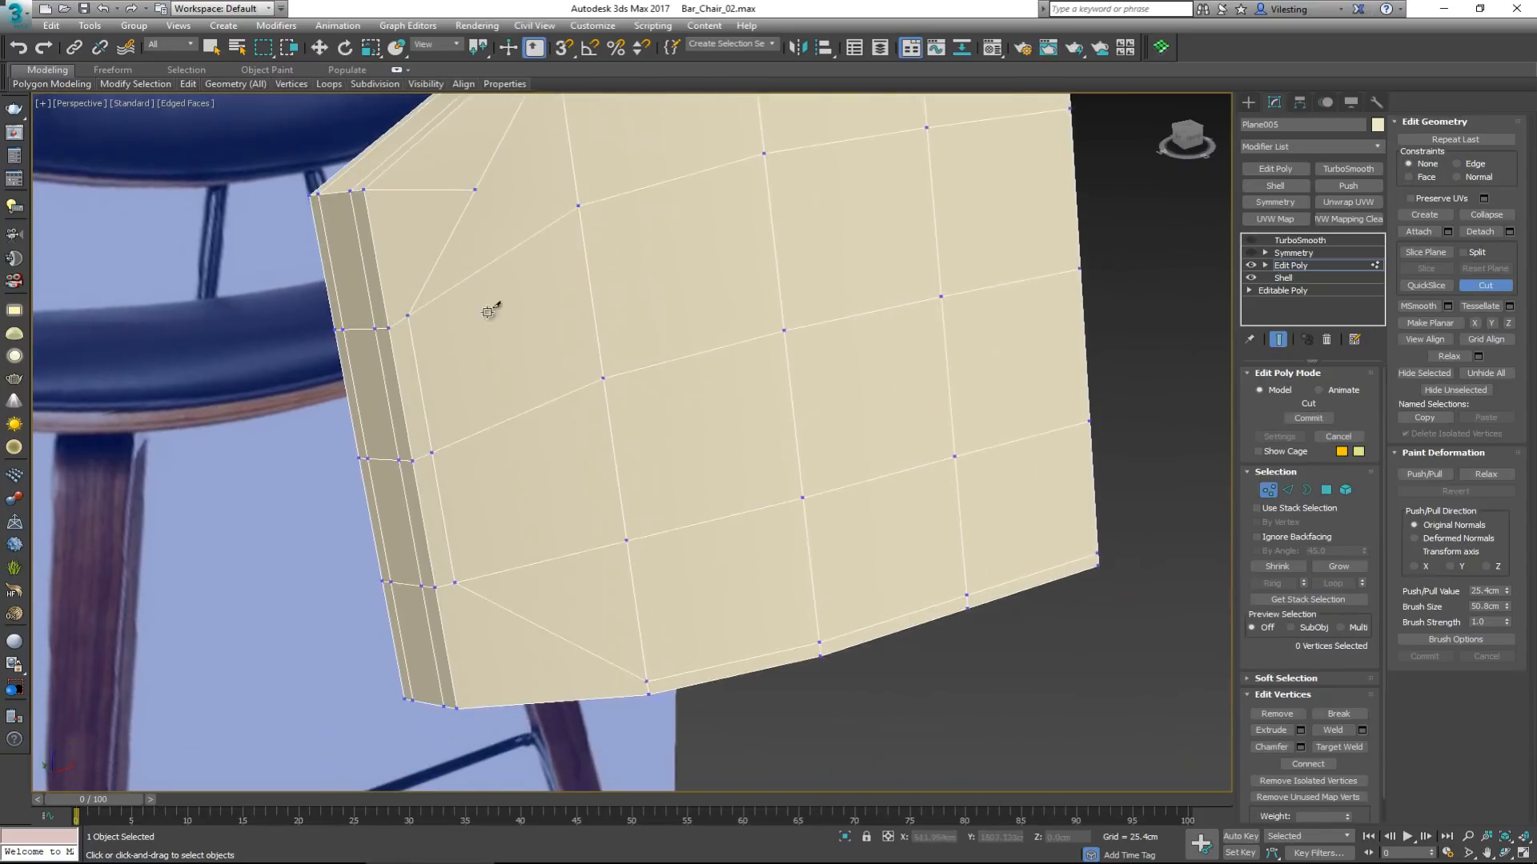
left_click(457, 709)
left_click(542, 628)
Cut matching edges on the back face from its upper and lower outer corner vertices to the diagonal loop edges.
middle_click_drag(505, 634, 848, 440, "alt")
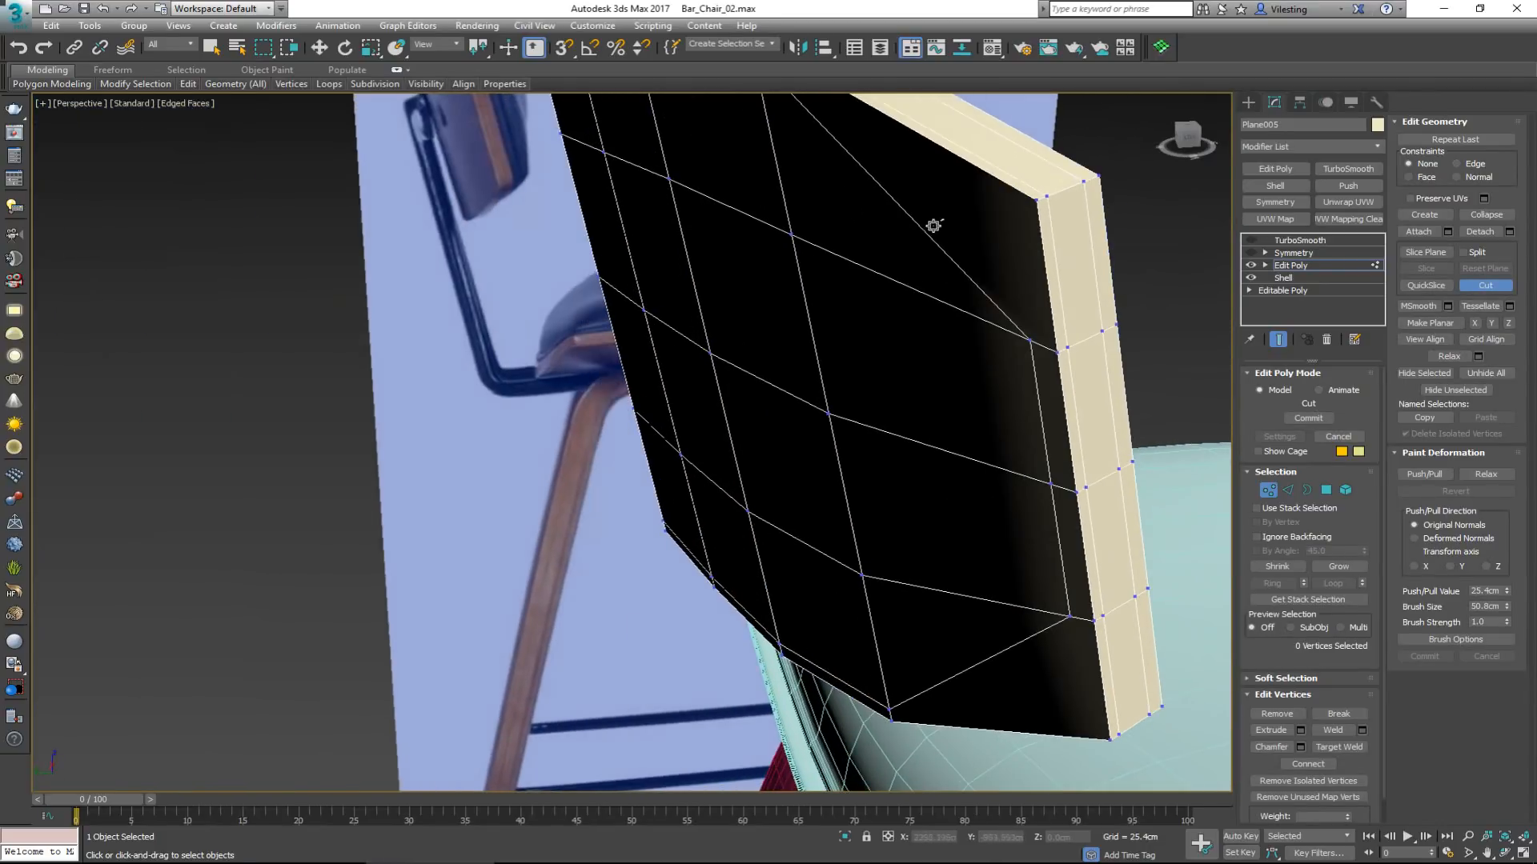
left_click(920, 229)
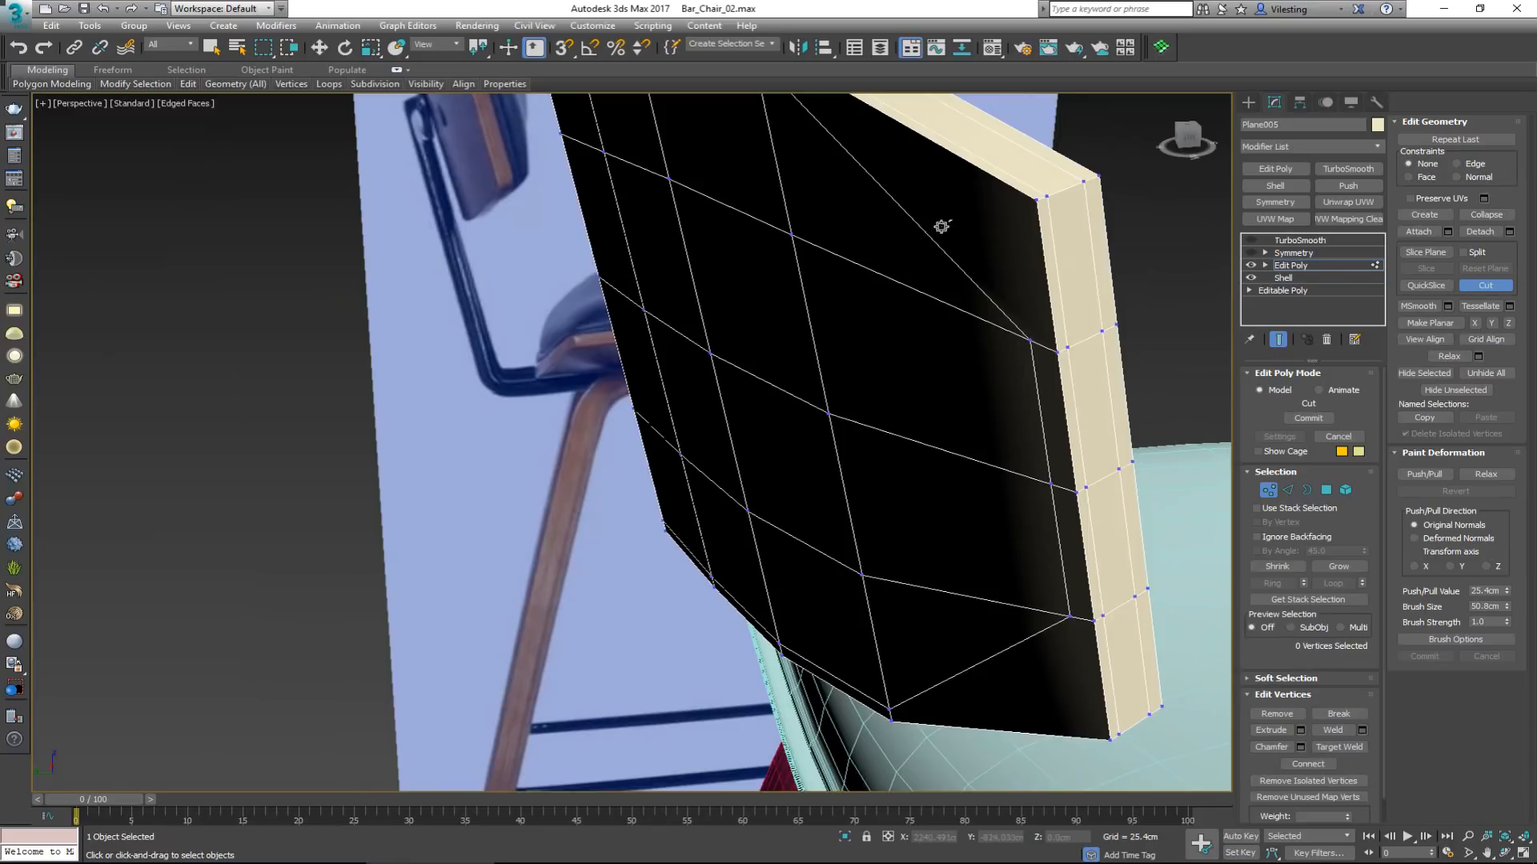
left_click(1038, 198)
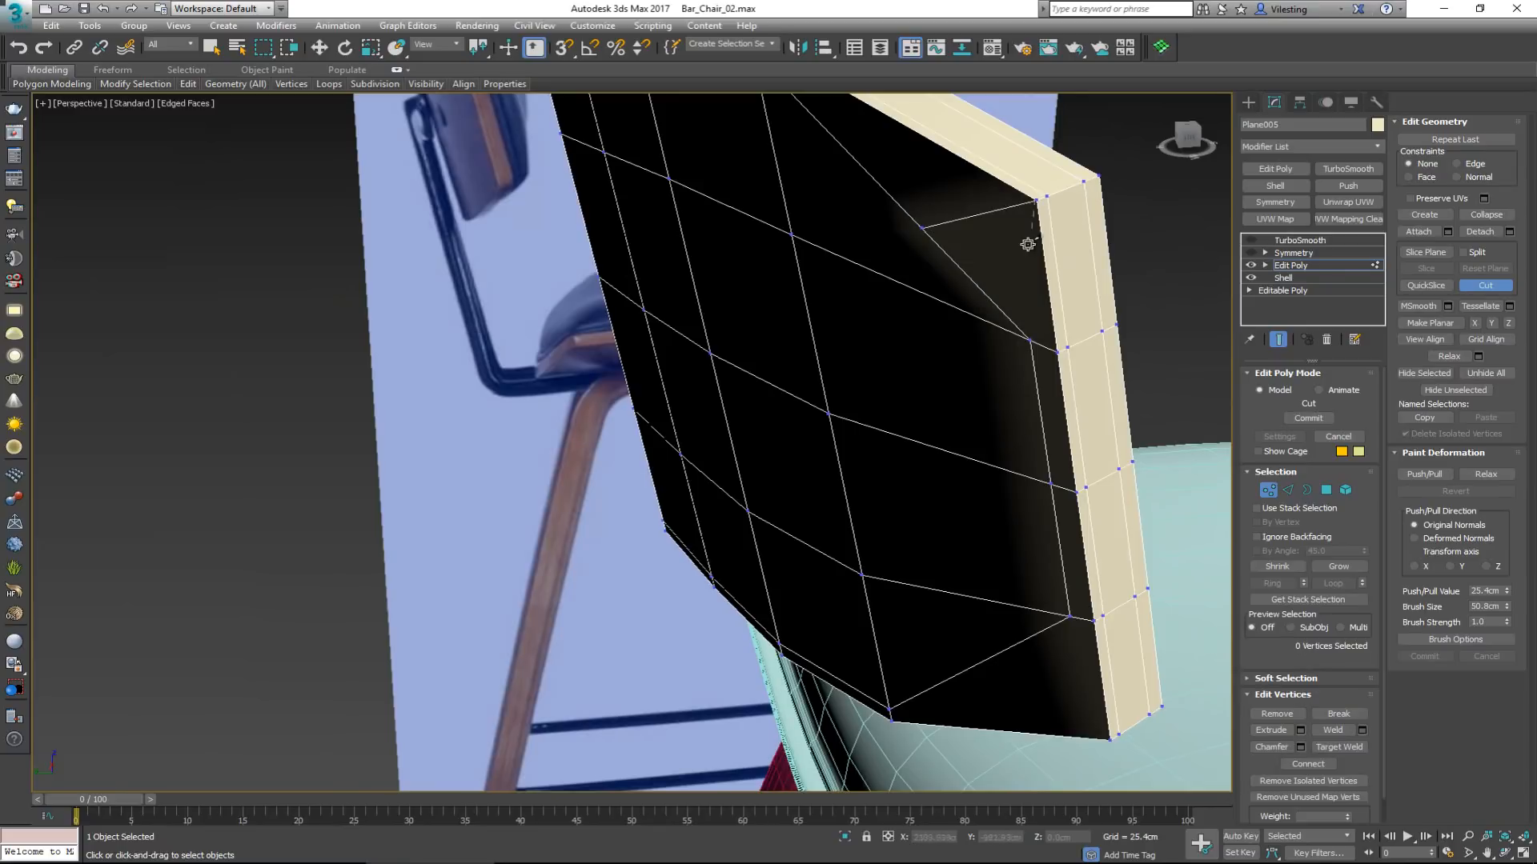
left_click(1110, 738)
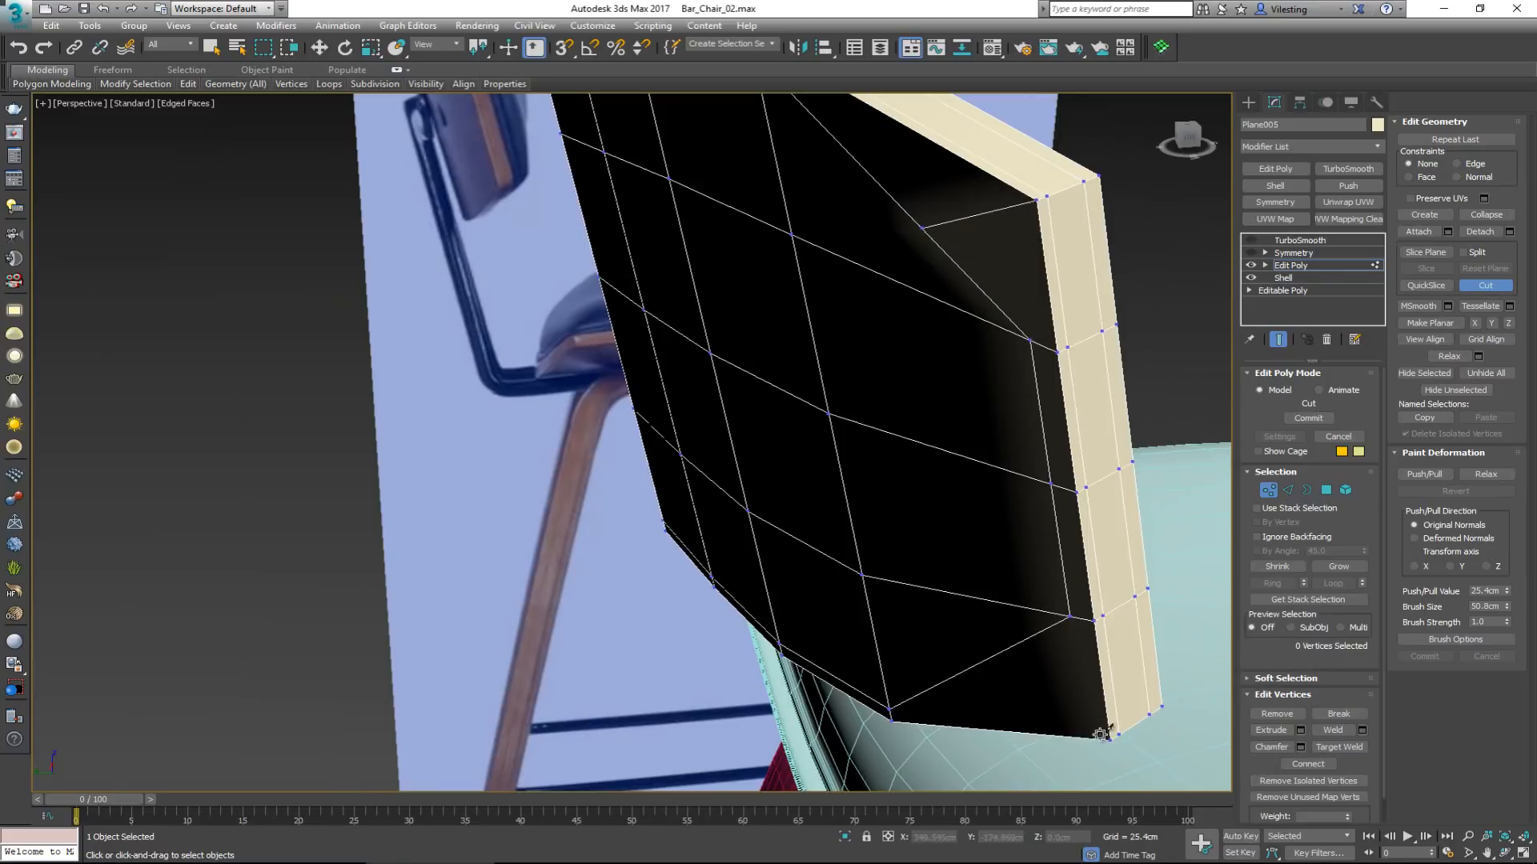
left_click(980, 664)
right_click(981, 664)
right_click(984, 666)
Leave vertex editing and turn the backrest's Symmetry and TurboSmooth display back on.
middle_click_drag(920, 529, 807, 531, "alt")
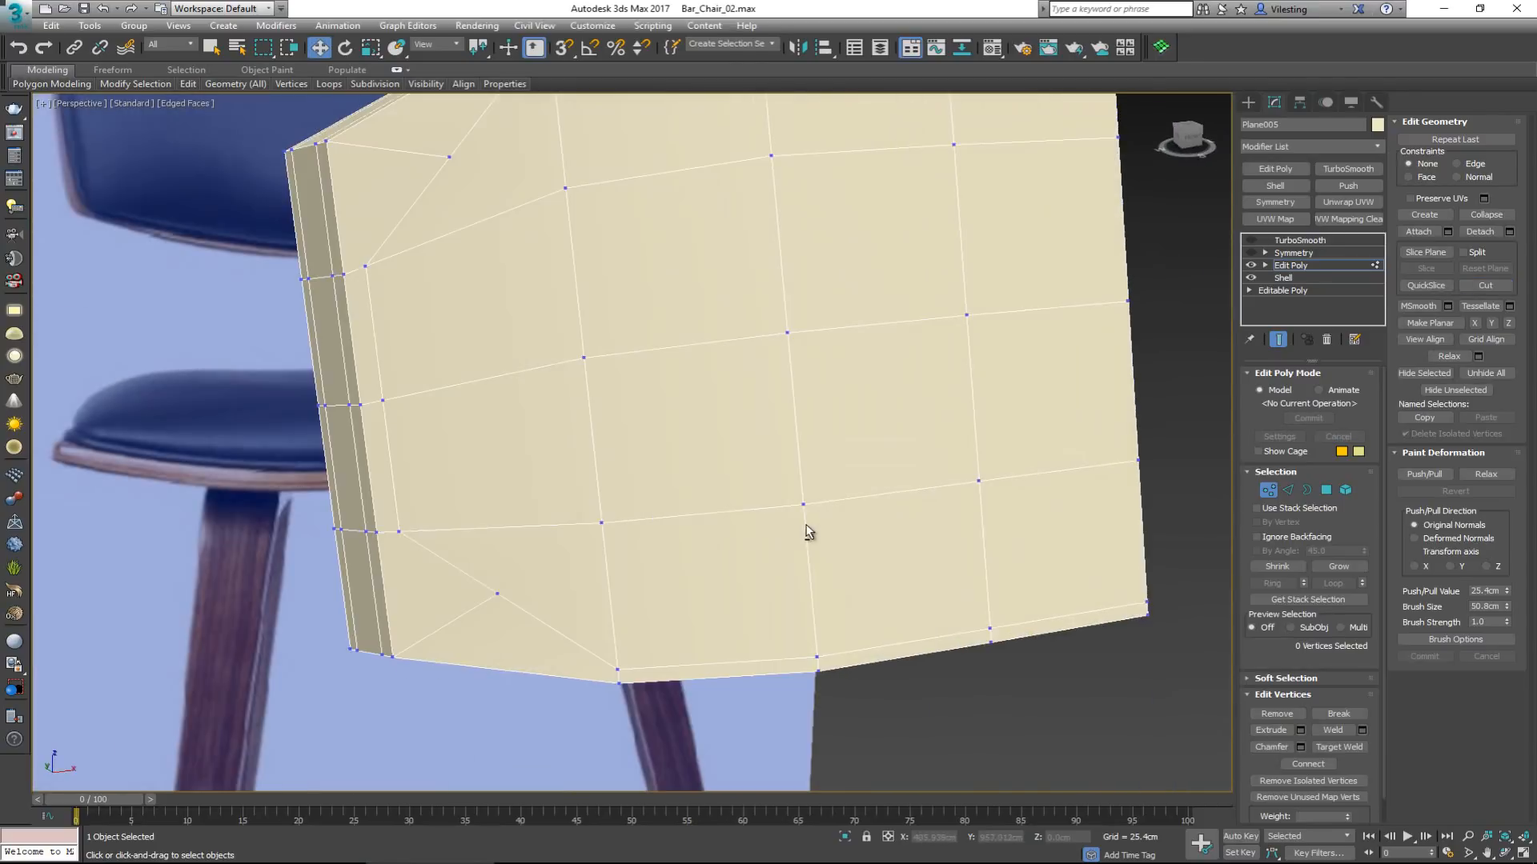
left_click(1278, 339)
left_click(1269, 490)
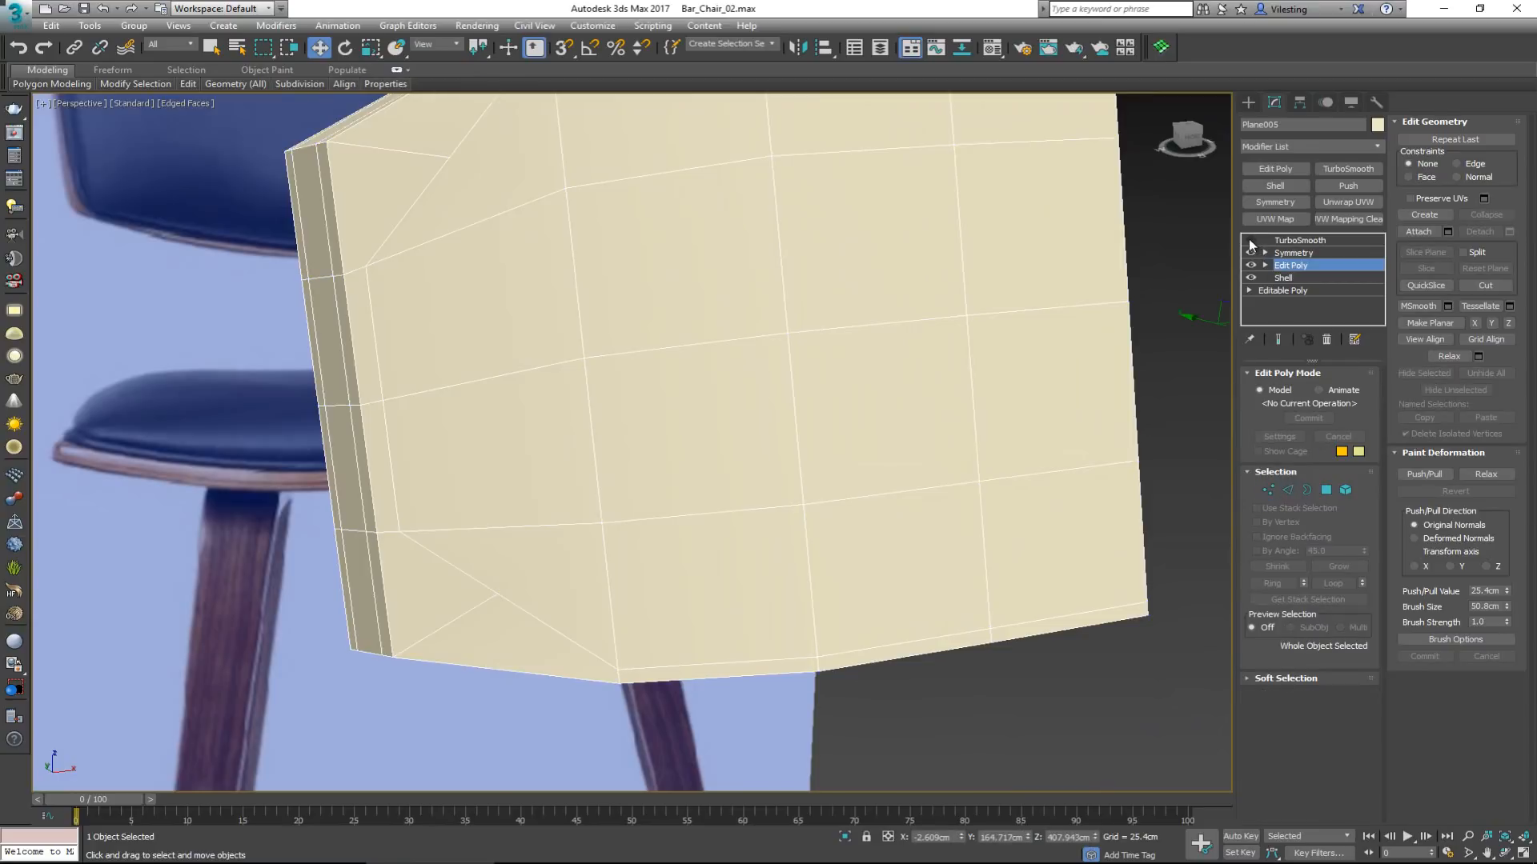
left_click(1274, 240)
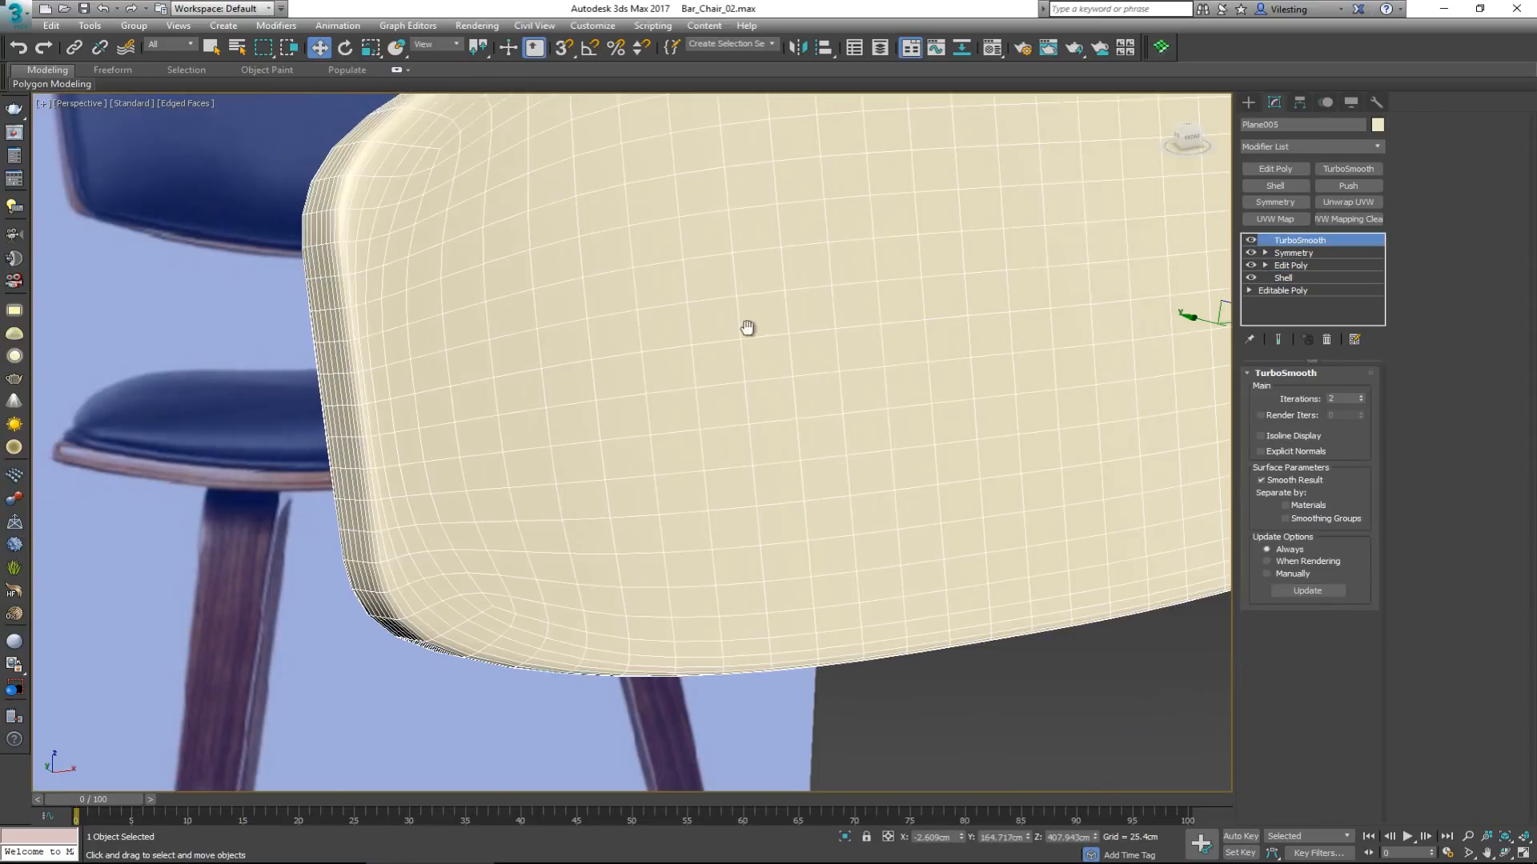
Examine the smoothed backrest without edges from several angles, comparing it with the seat and the reference image planes.
middle_click_drag(748, 326, 726, 466, "alt")
left_click(928, 675)
middle_click_drag(672, 528, 592, 456, "alt")
scroll(632, 367, "down", 5)
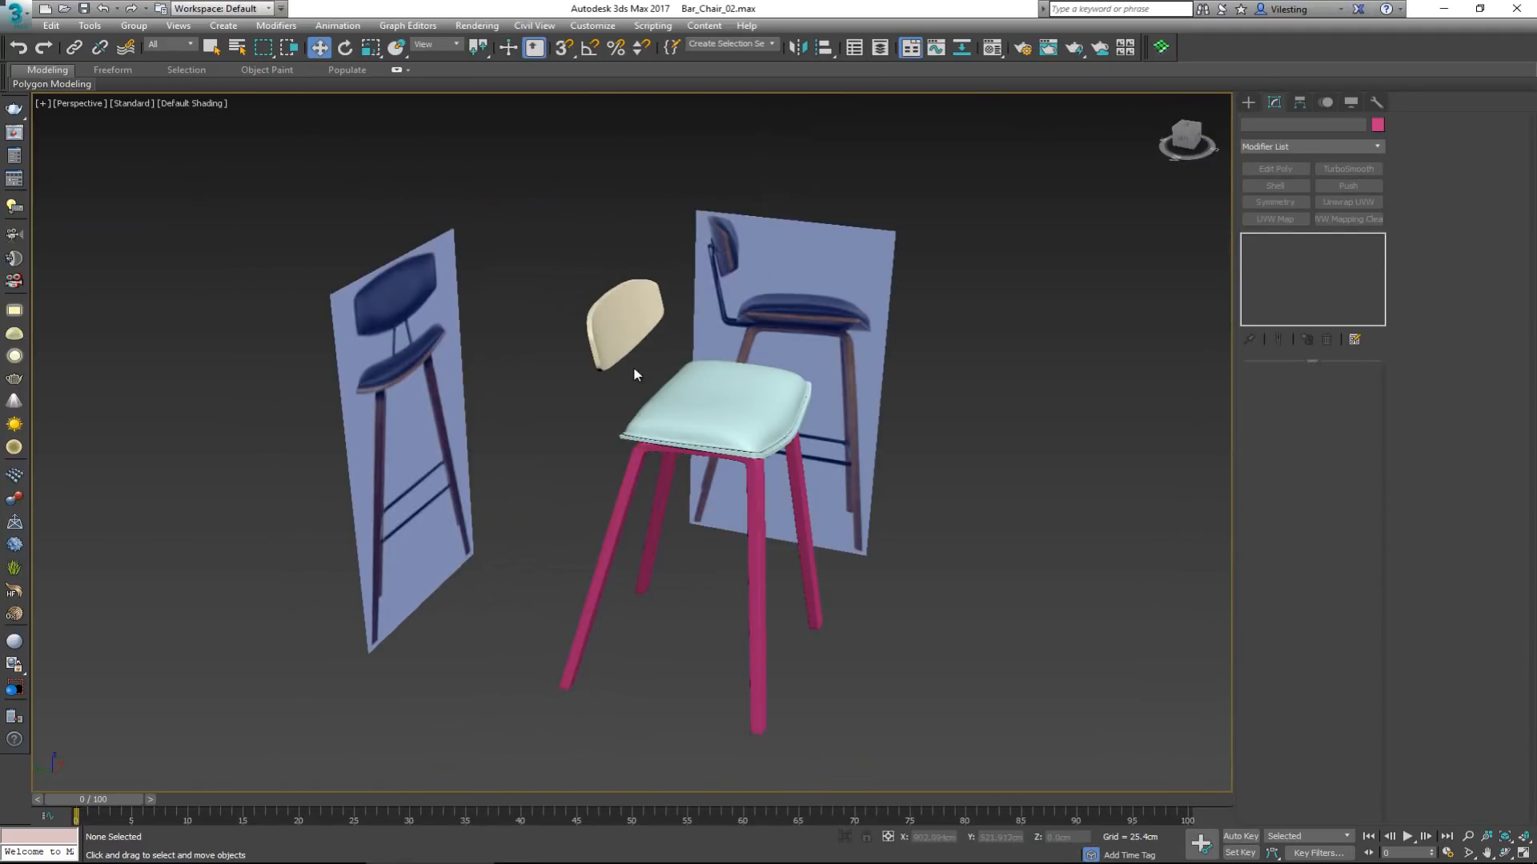
middle_click_drag(632, 367, 655, 479, "alt")
left_click(655, 478)
scroll(576, 325, "up", 5)
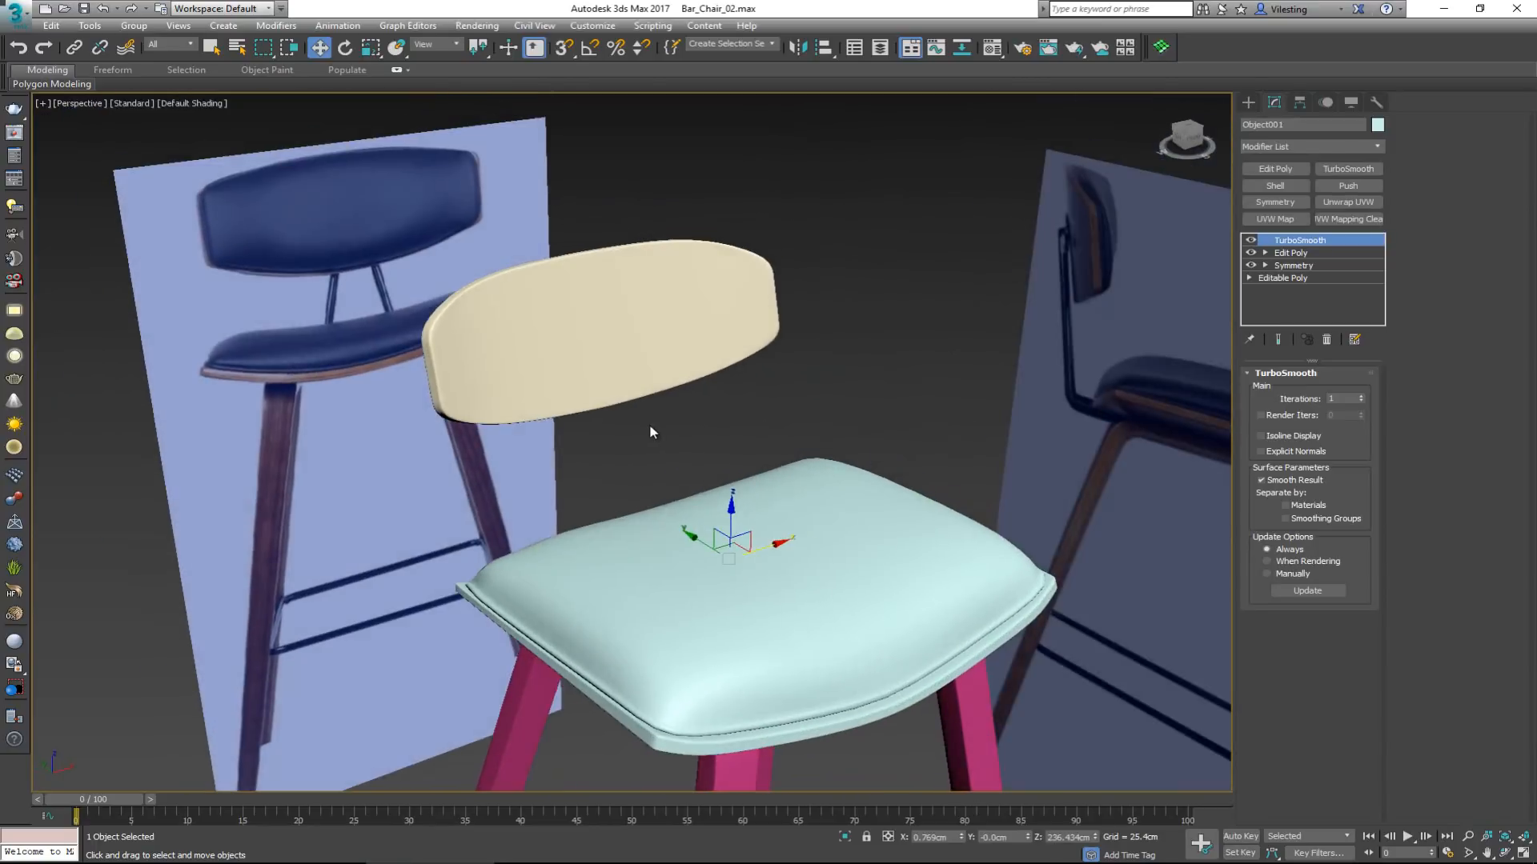
middle_click_drag(650, 428, 664, 436, "alt")
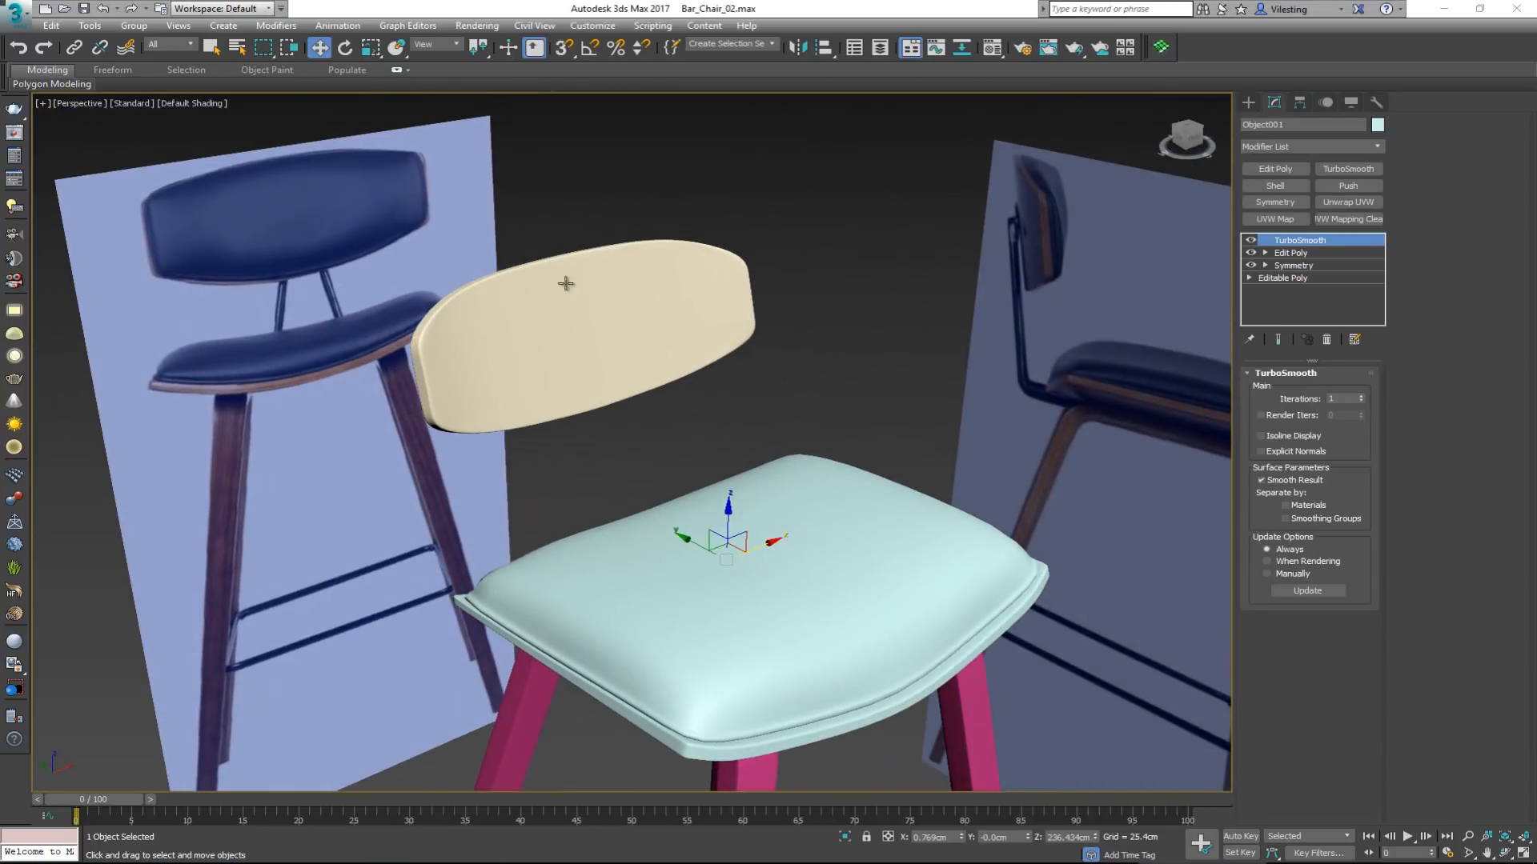
left_click(576, 319)
scroll(576, 319, "up", 5)
scroll(576, 319, "down", 5)
middle_click_drag(587, 319, 686, 344, "alt")
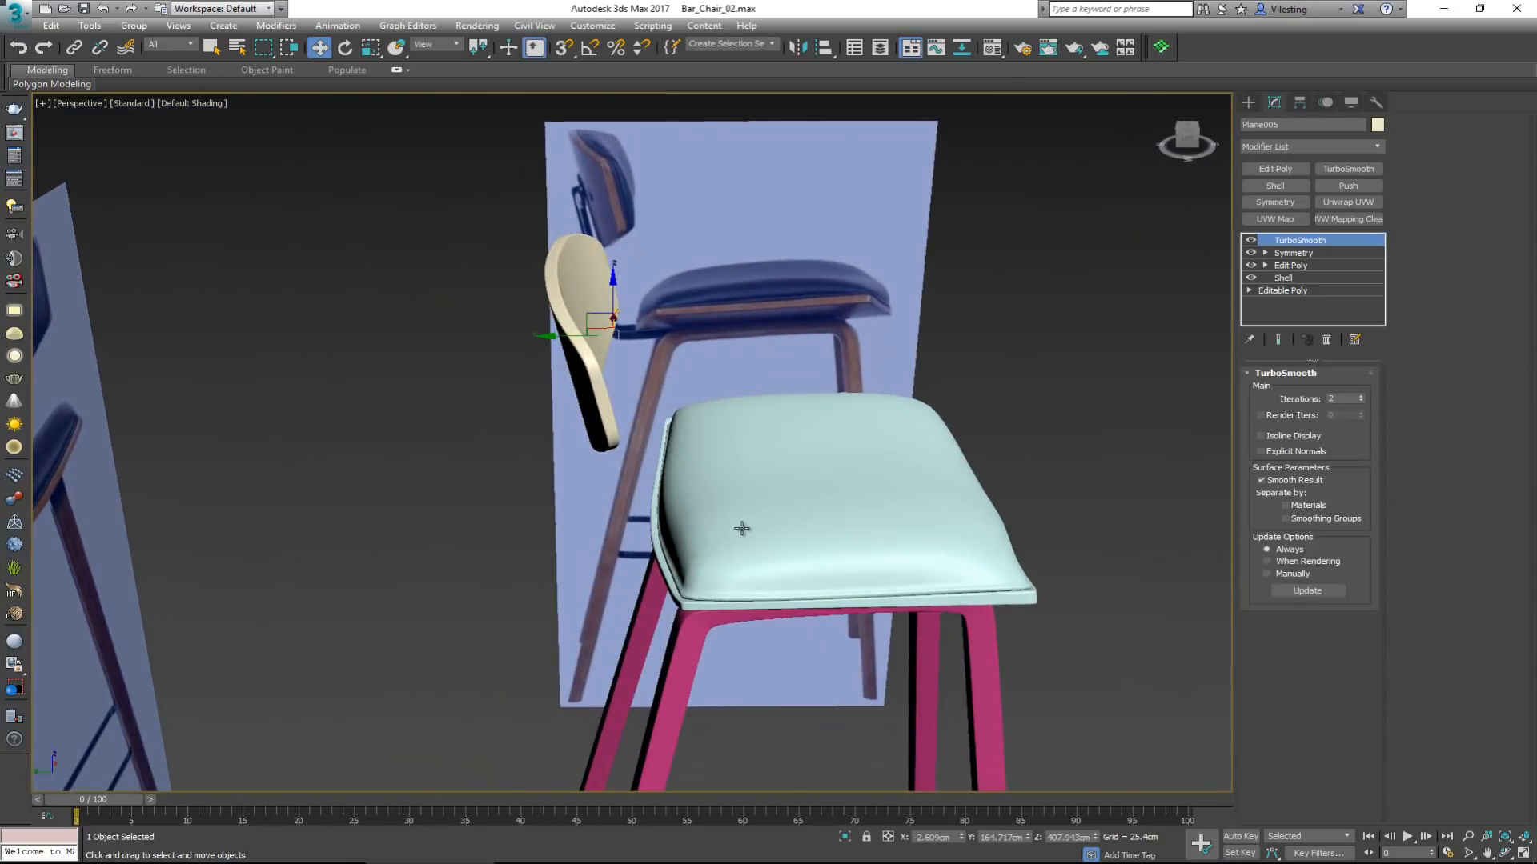
scroll(741, 528, "up", 3)
scroll(501, 251, "up", 2)
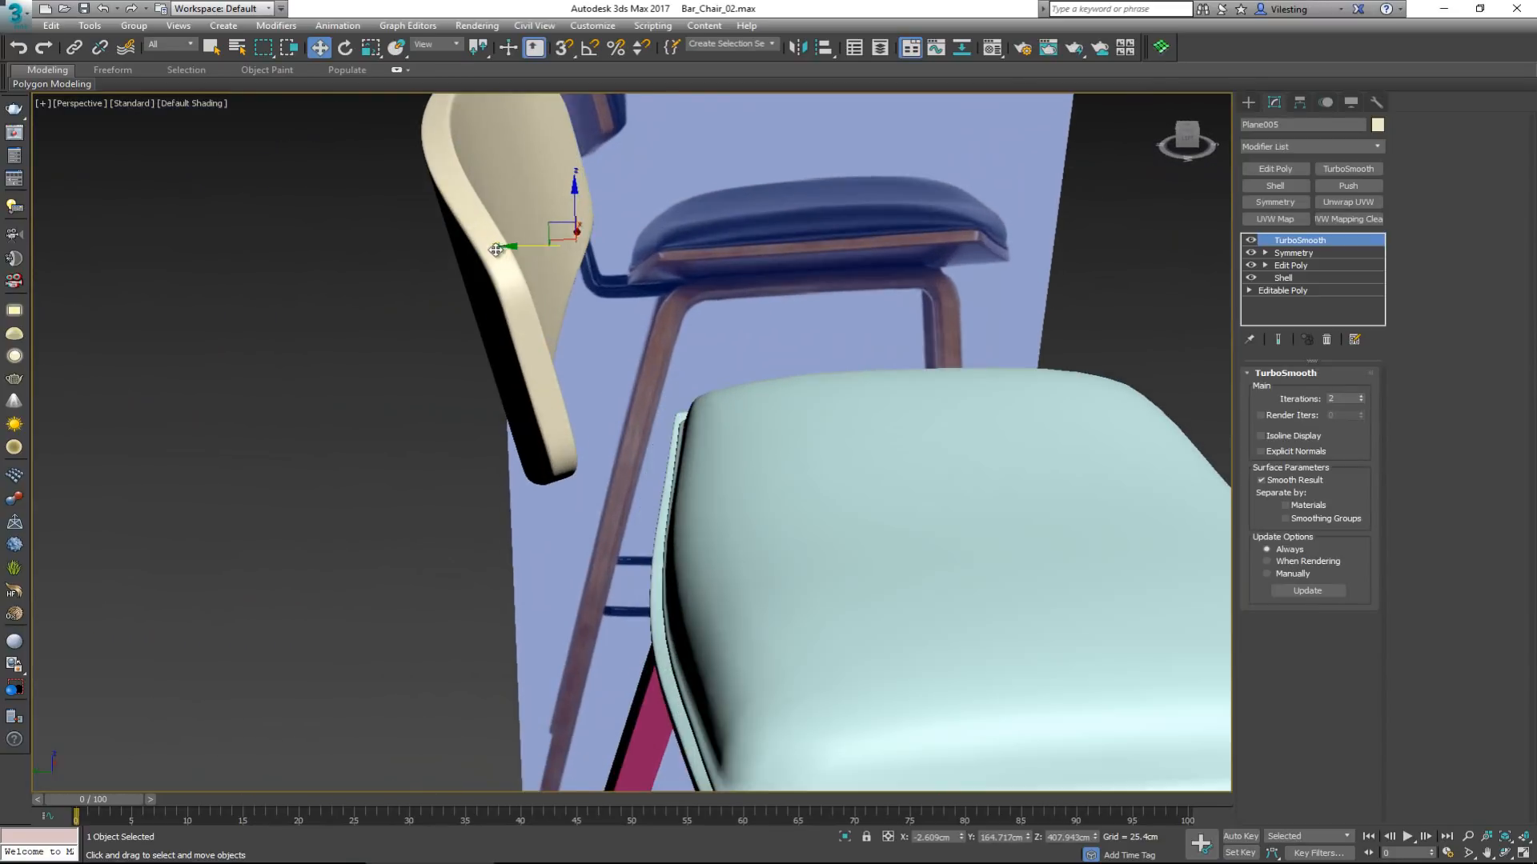
middle_click_drag(501, 250, 437, 281, "alt")
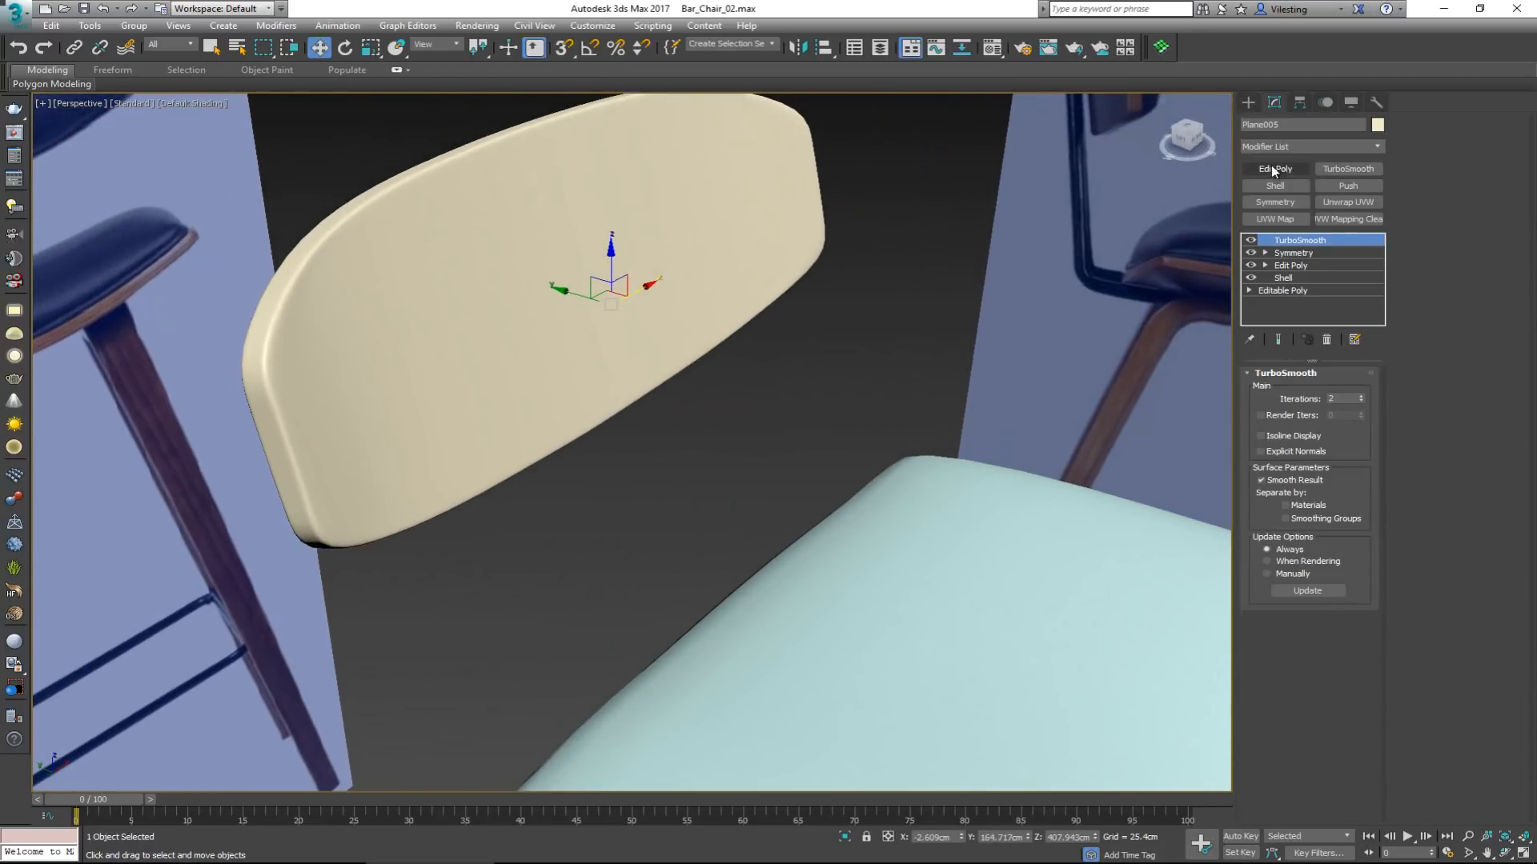
Show the edges again and add an Edit Poly modifier between Symmetry and TurboSmooth on the backrest.
key("F4")
left_click(1287, 254)
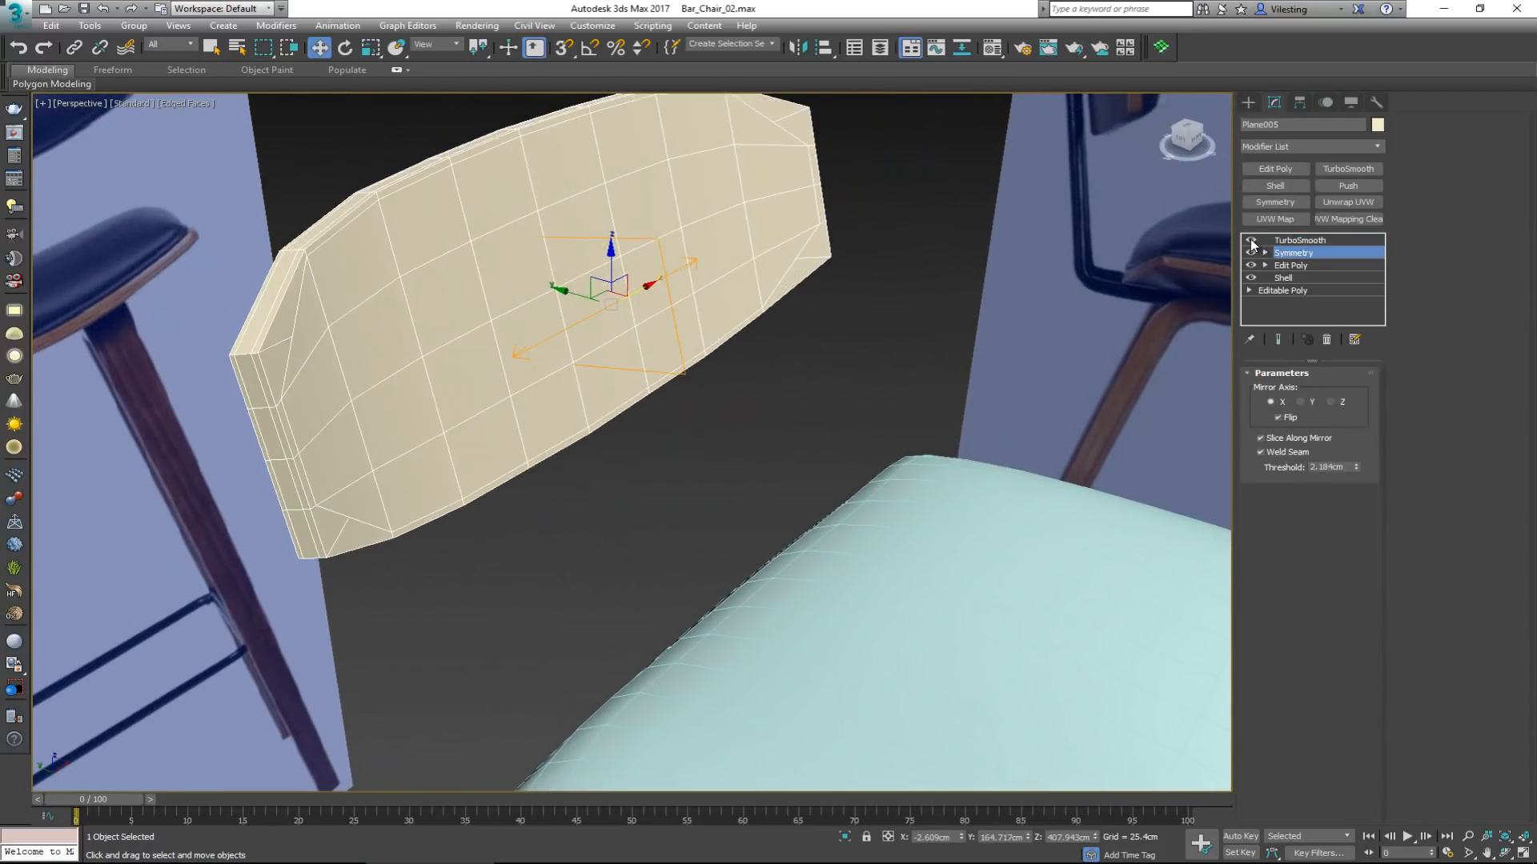
left_click(1270, 168)
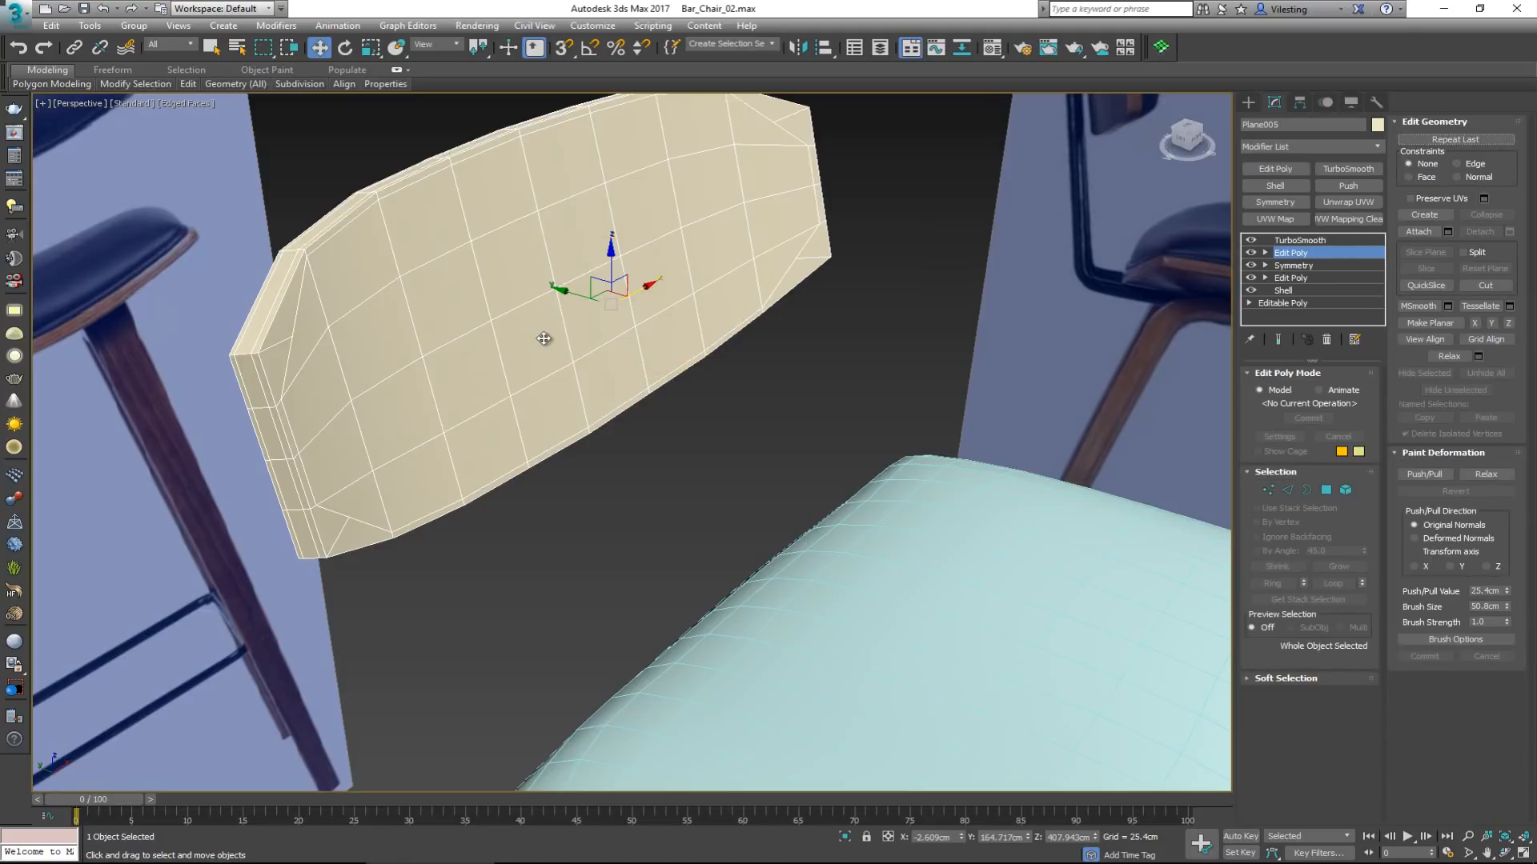
Select the front faces along the upper edge, outer end and lower edge of the backrest's left half, inside the support loop.
key("4")
middle_click_drag(629, 335, 569, 340, "alt")
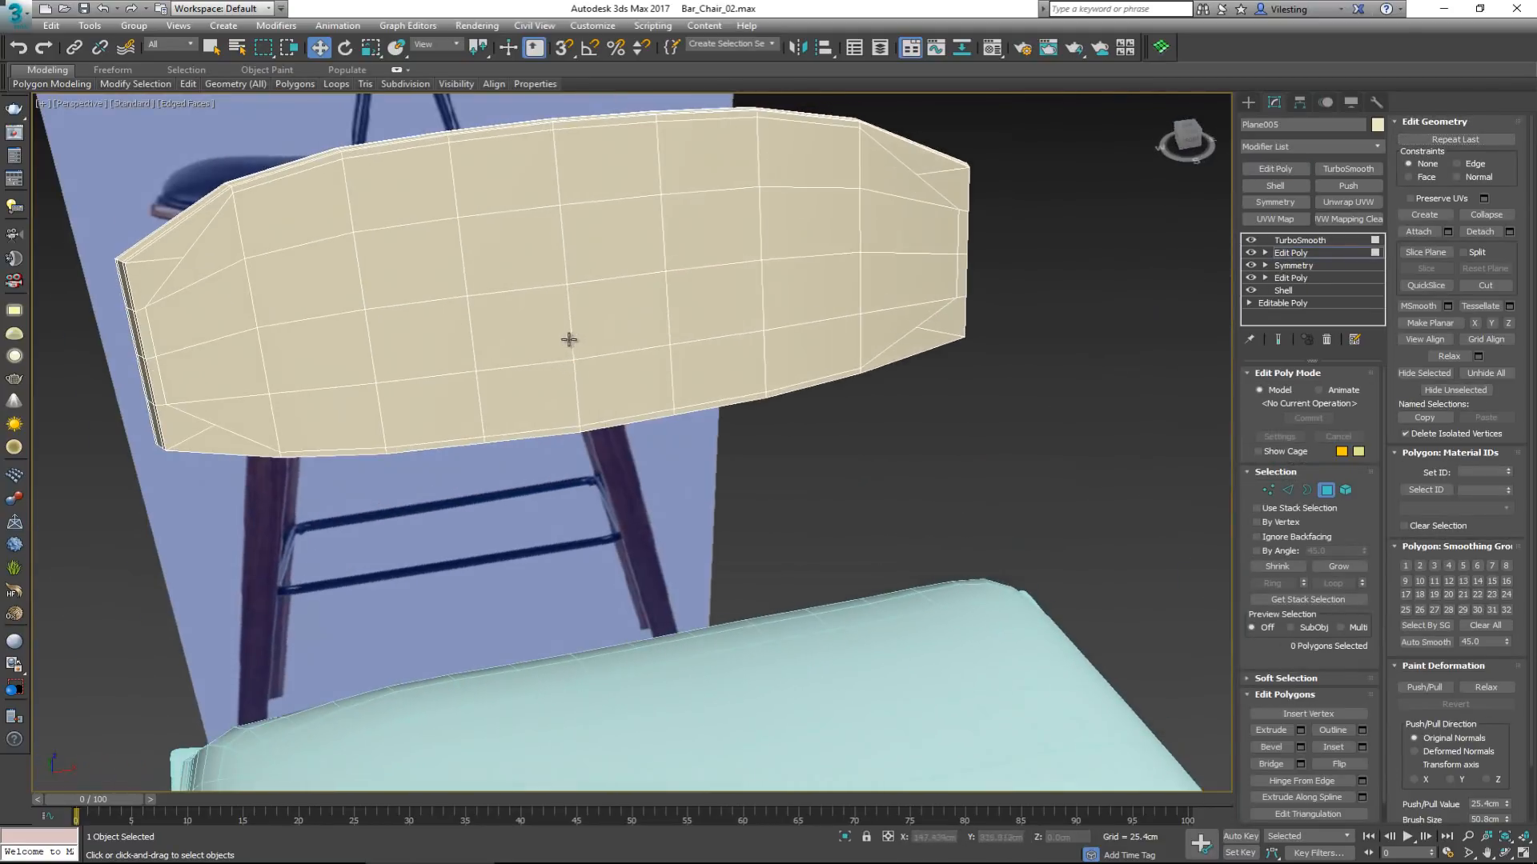
left_click(523, 195)
left_click(422, 191, "ctrl")
left_click(302, 210, "ctrl")
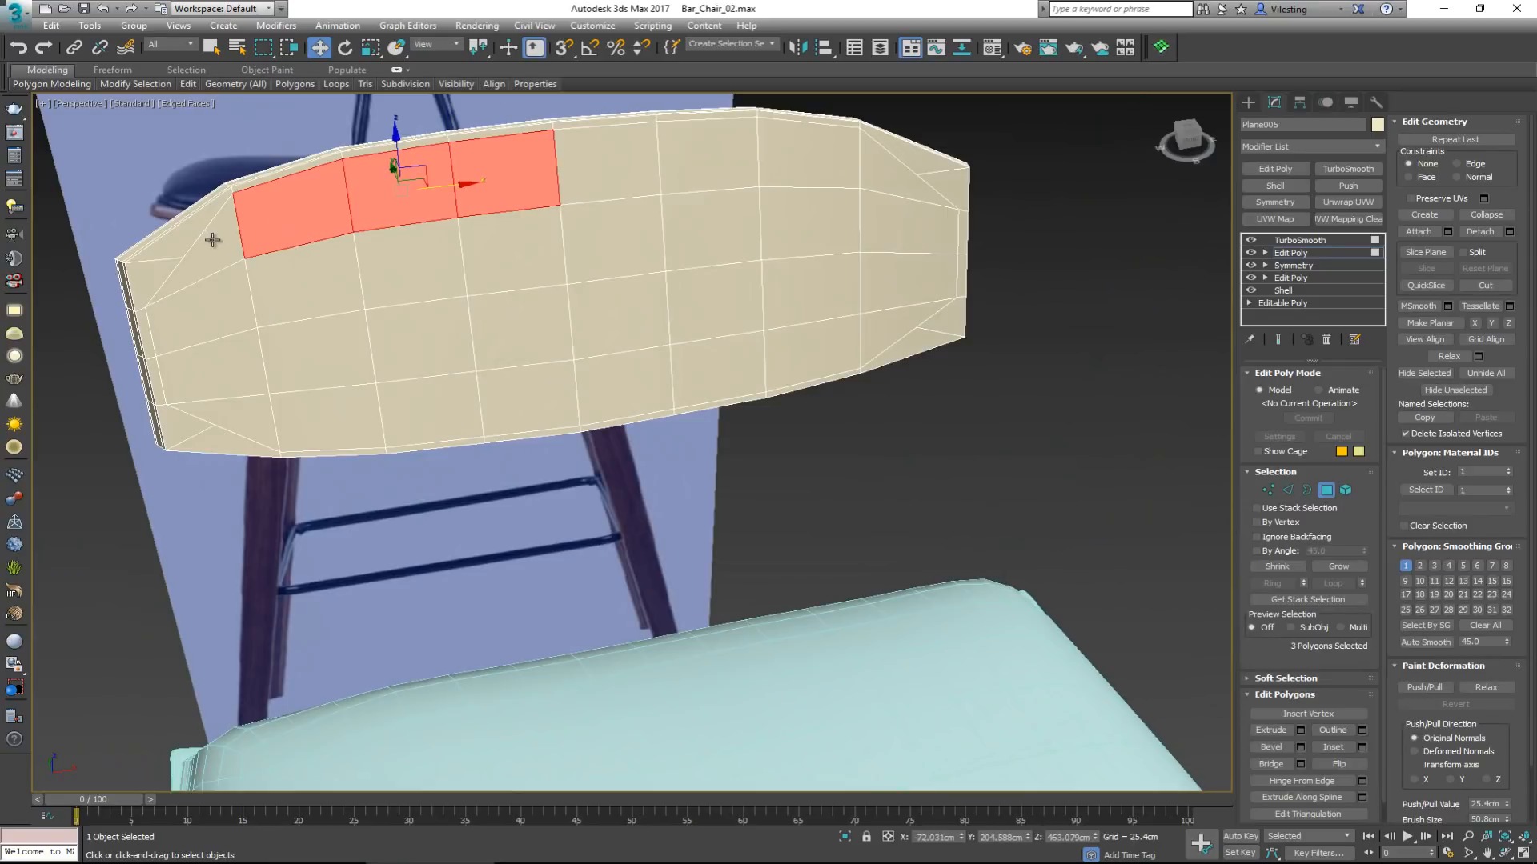
left_click(213, 244, "ctrl")
left_click(209, 320, "ctrl")
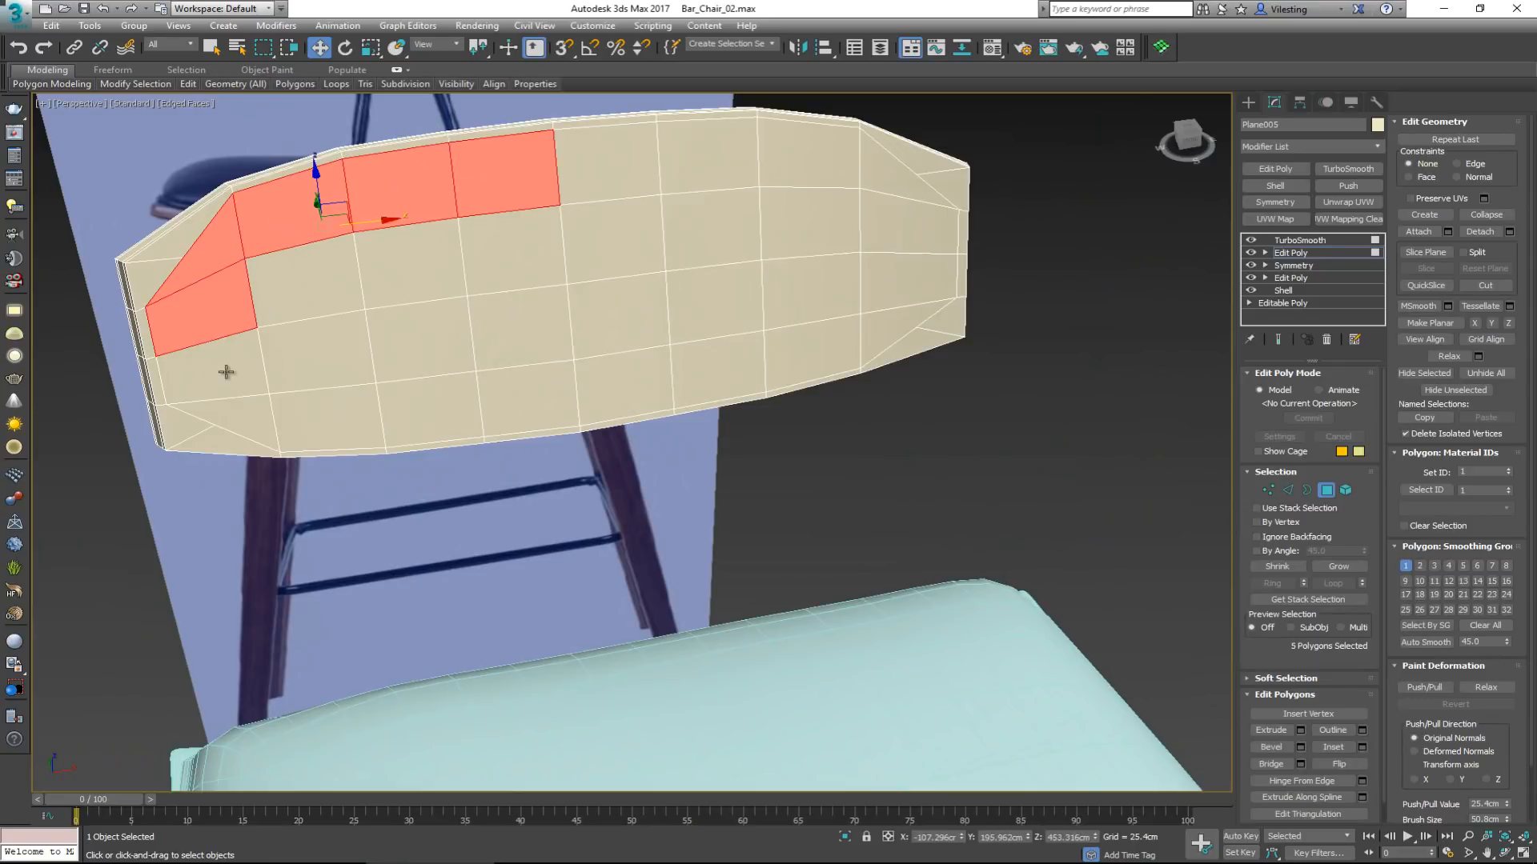
left_click(227, 368, "ctrl")
left_click(248, 415, "ctrl")
left_click(336, 427, "ctrl")
left_click(490, 424, "ctrl")
left_click(424, 420, "ctrl")
Add the remaining central front faces of the backrest's left half to the polygon selection.
left_click(520, 335, "ctrl")
left_click(429, 343, "ctrl")
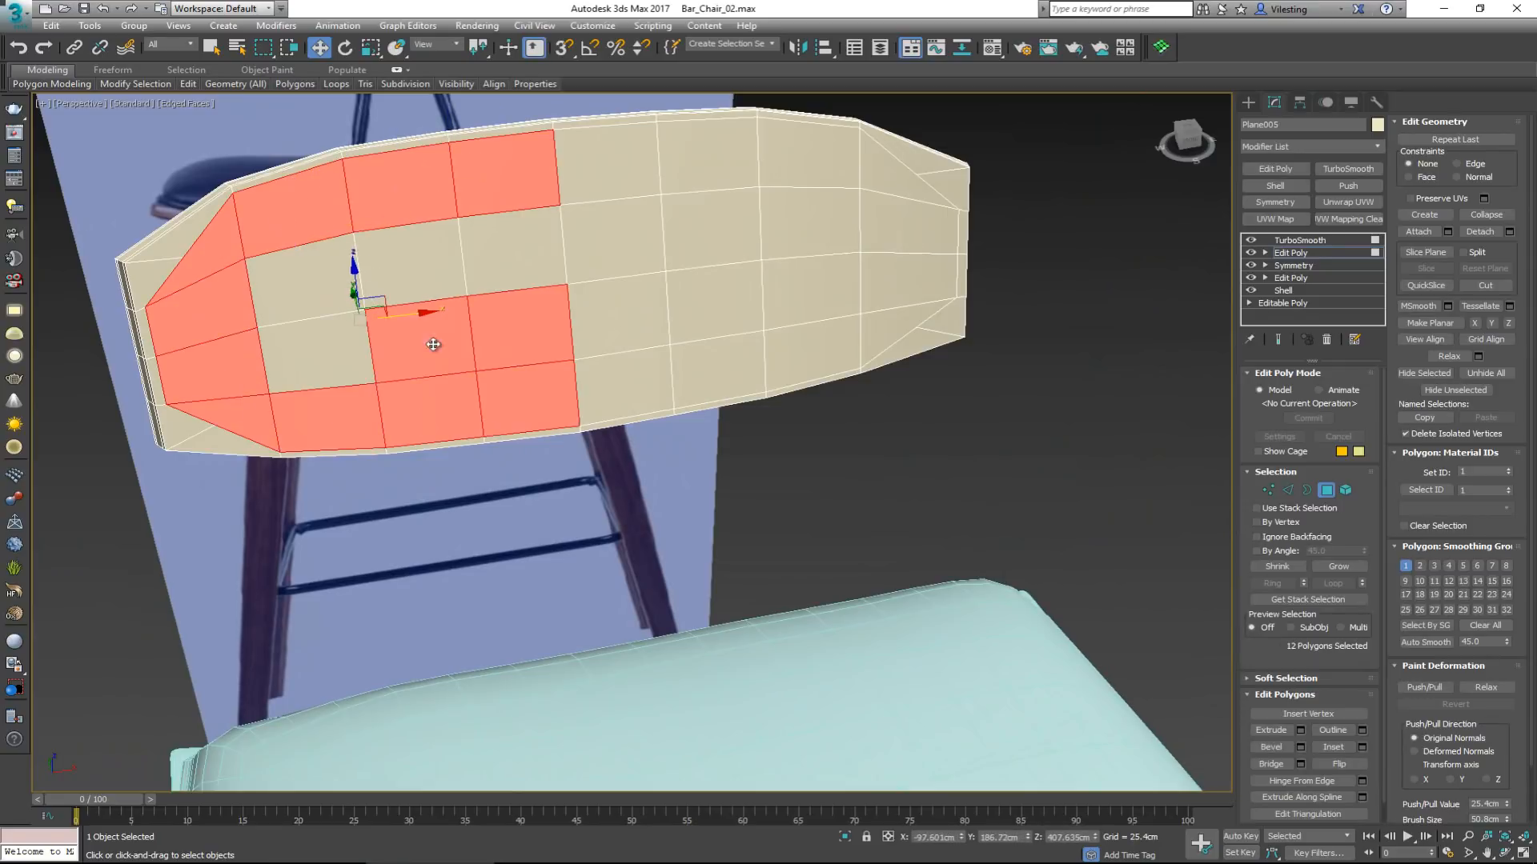
left_click(320, 351, "ctrl")
left_click(297, 264, "ctrl")
left_click(404, 256, "ctrl")
left_click(521, 260, "ctrl")
Try adding the upper outer corner faces to the selection and detaching the selected front faces as a clone.
scroll(164, 312, "up", 3)
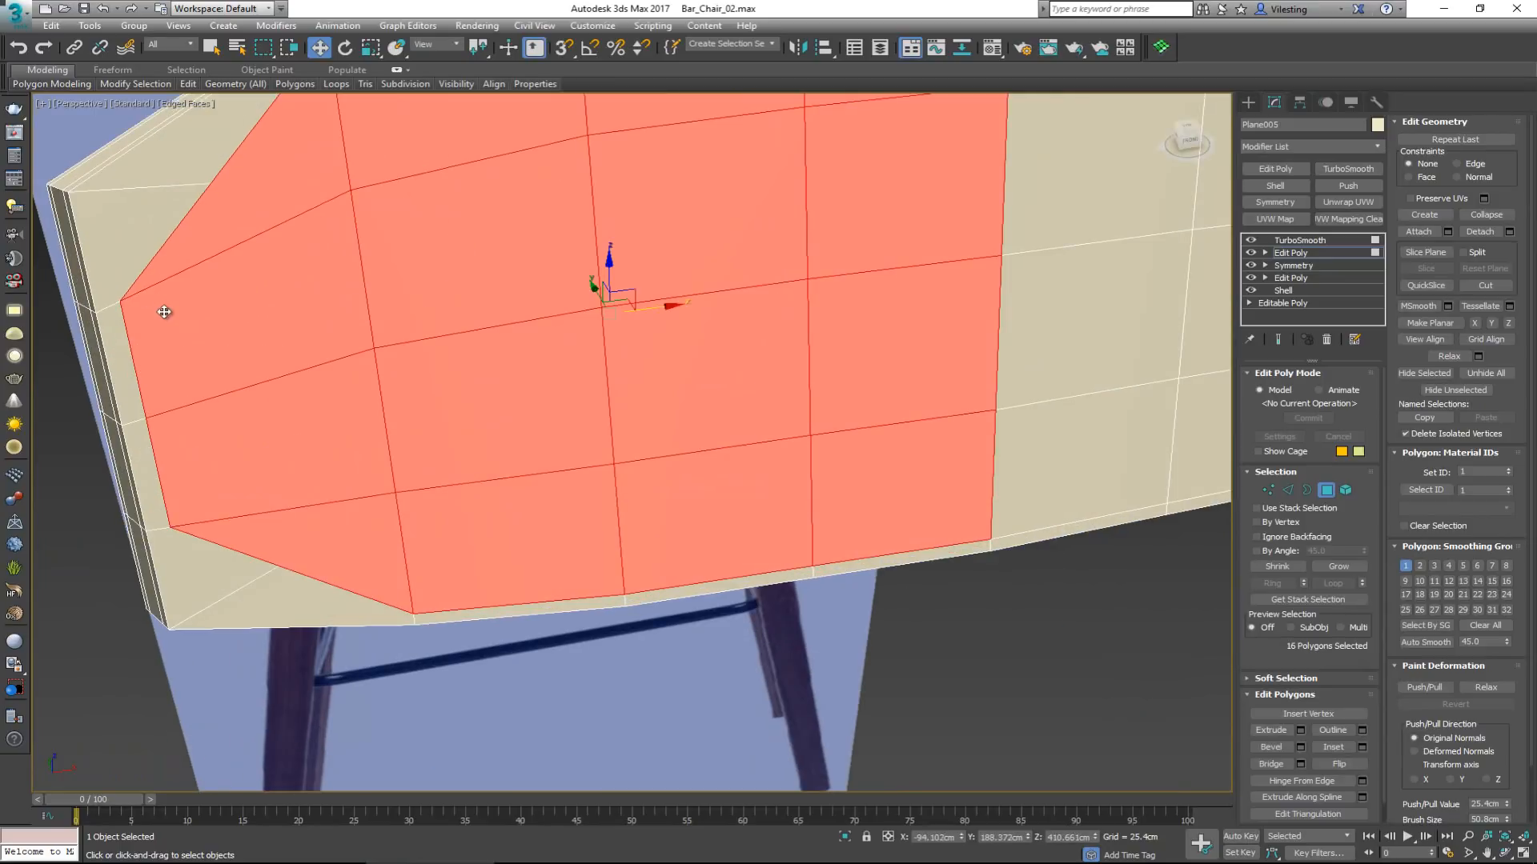
middle_click_drag(201, 245, 285, 303)
left_click(281, 303, "ctrl")
left_click(324, 217, "ctrl")
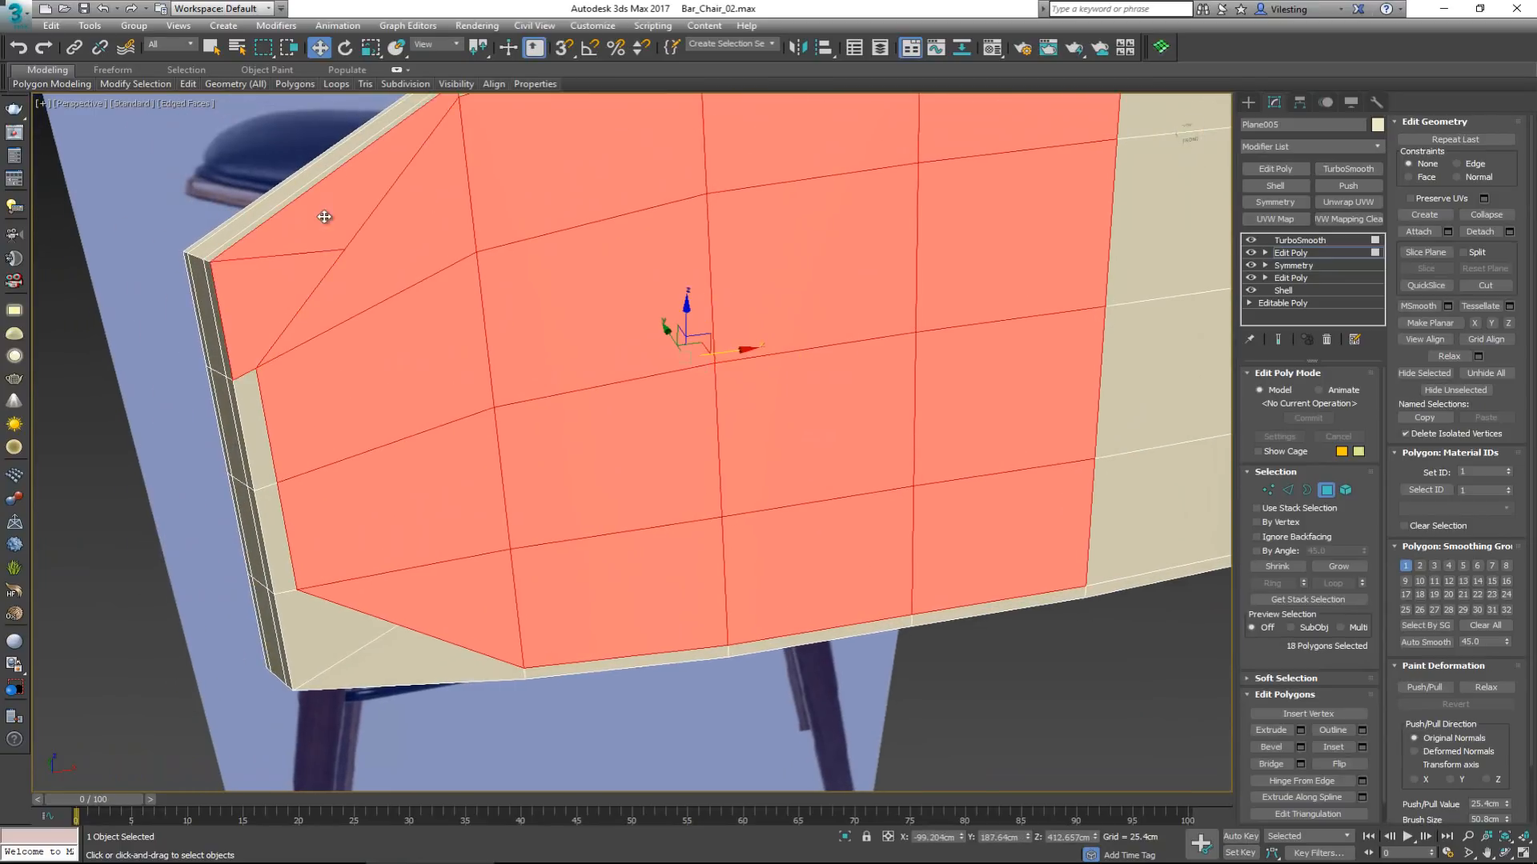
key("ctrl+z")
key("ctrl+z")
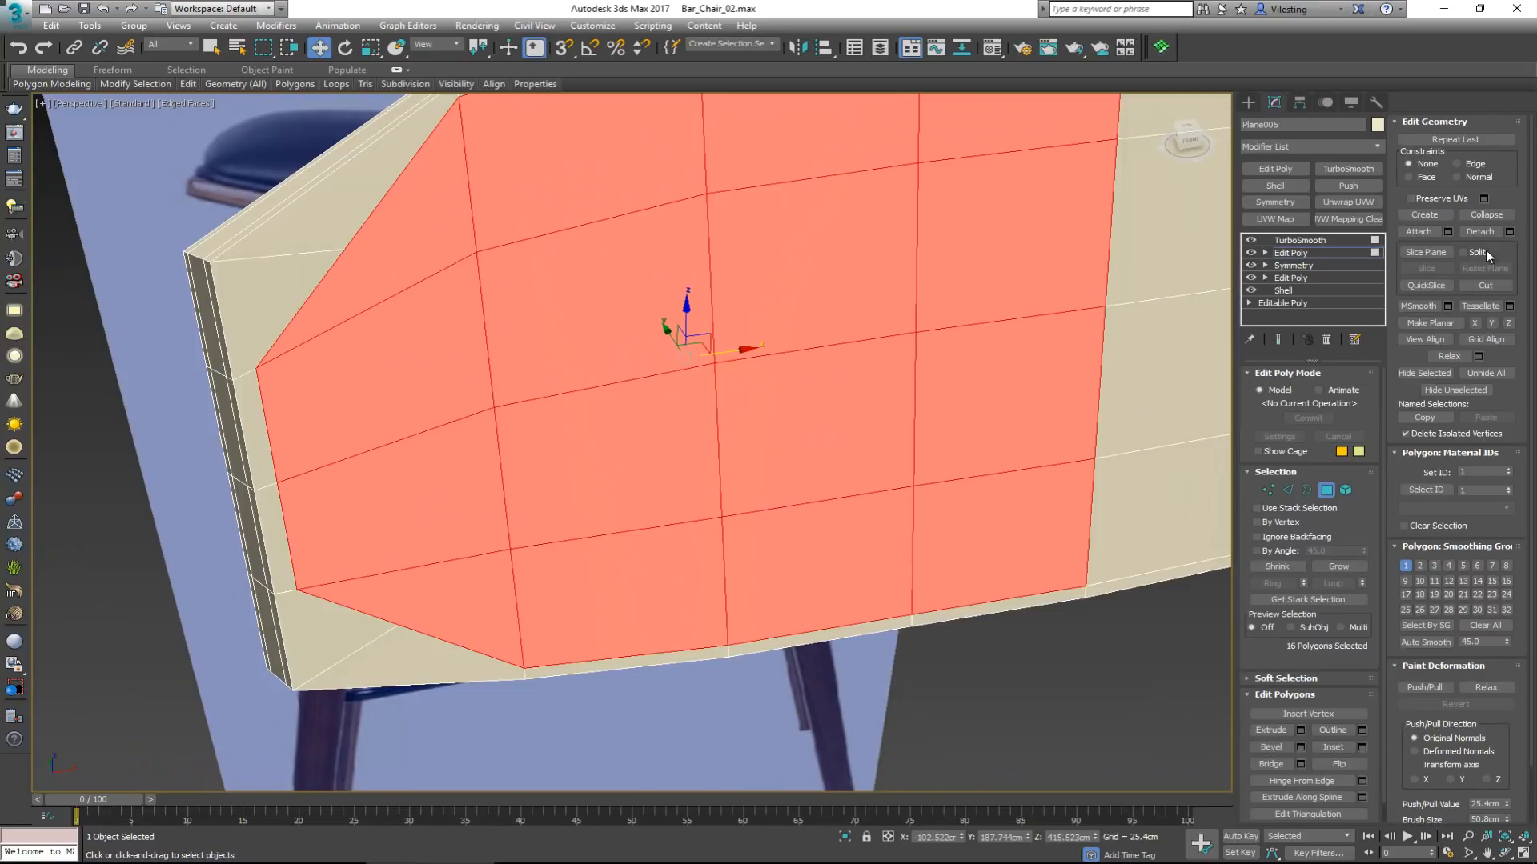
left_click(1510, 233)
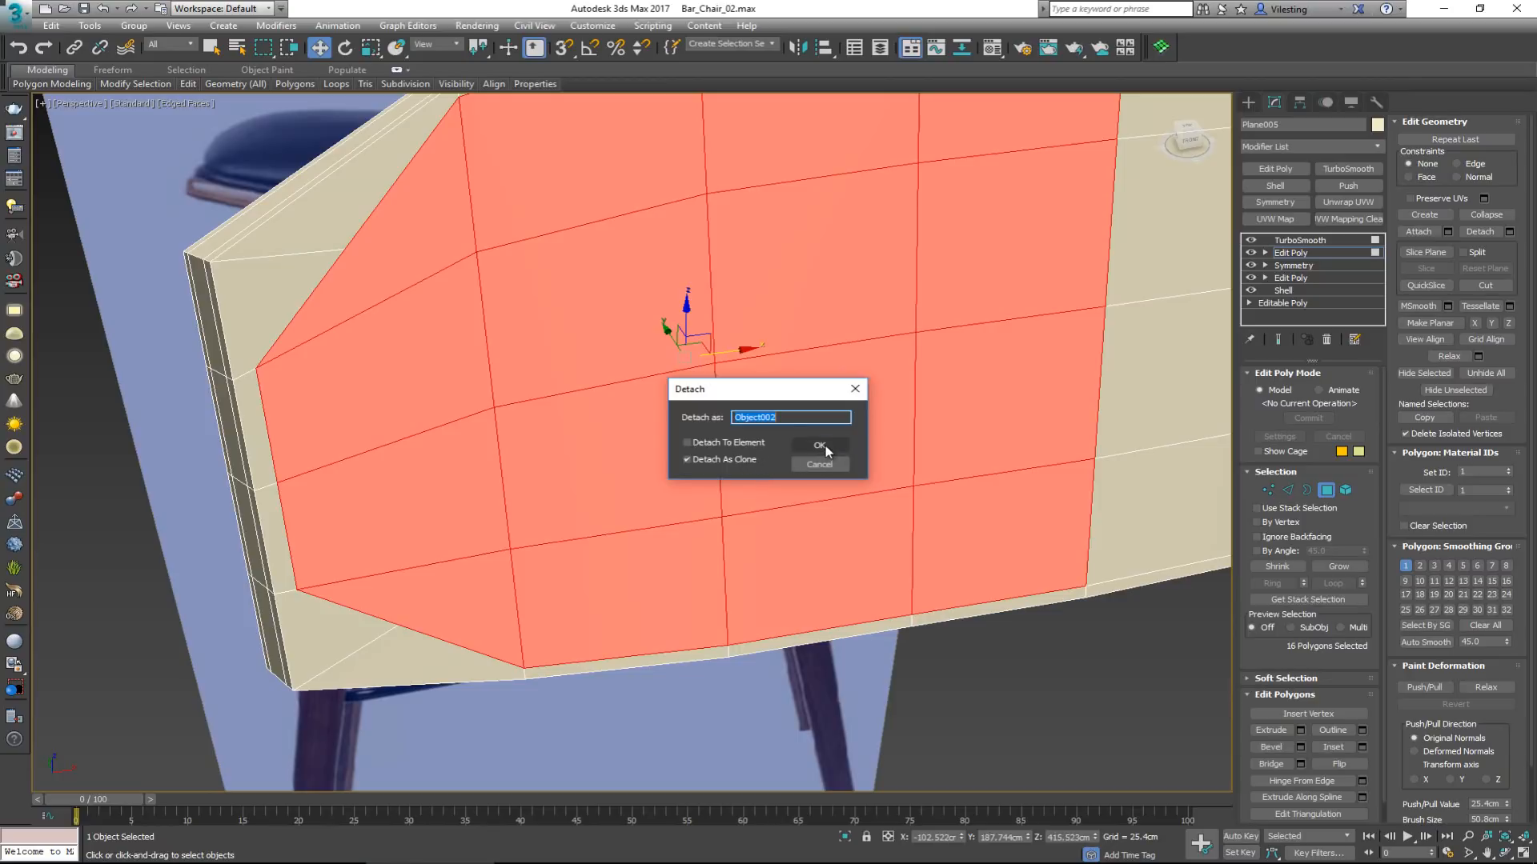
left_click(821, 465)
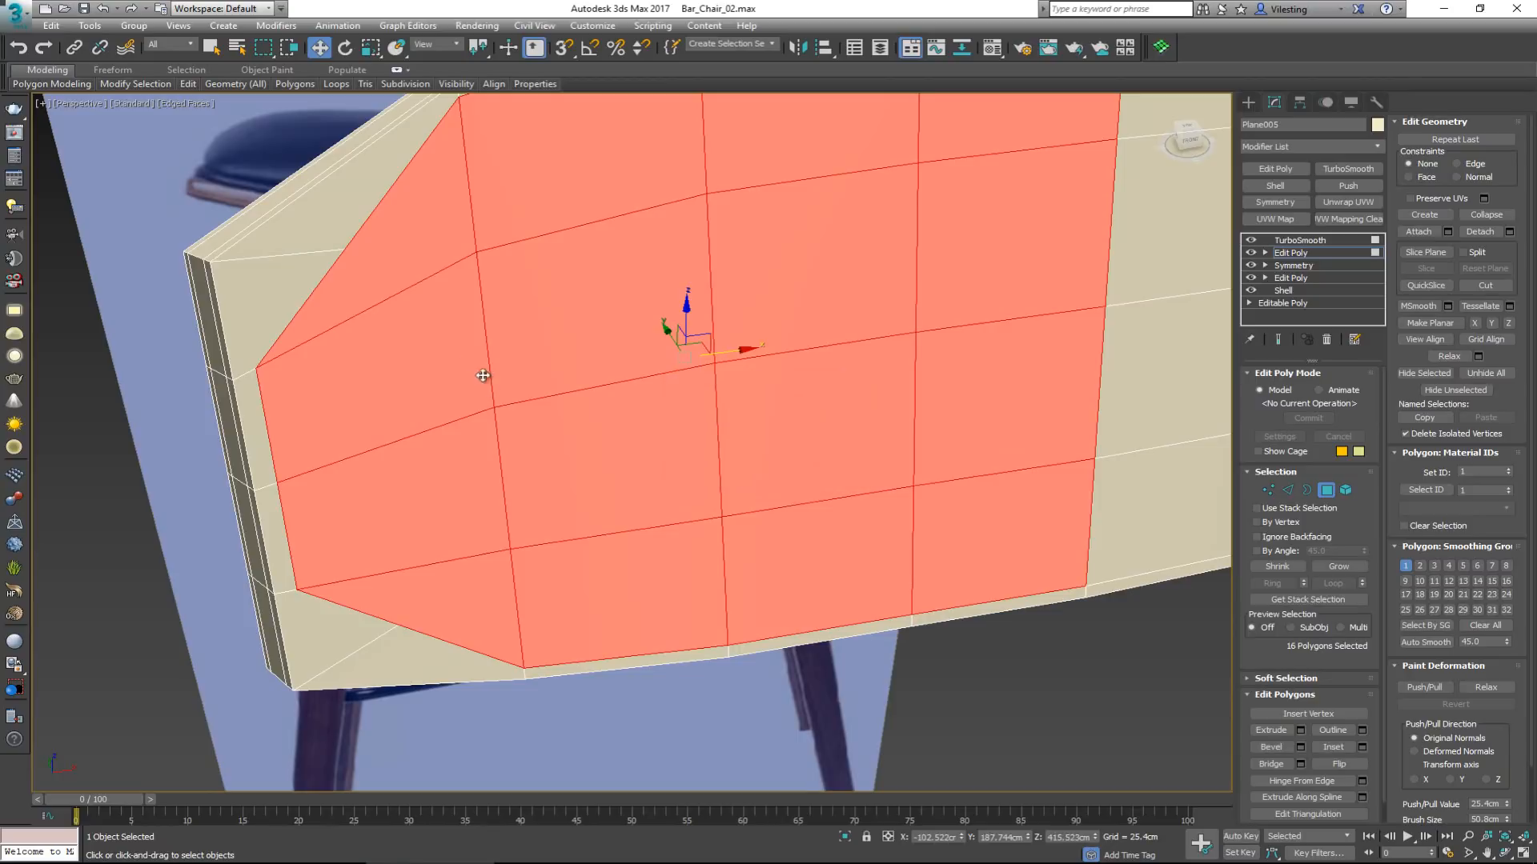
Add the narrow front faces along the upper edge and upper outer corner of the backrest's left half to the polygon selection.
middle_click_drag(393, 346, 466, 398, "alt")
left_click(810, 188, "ctrl")
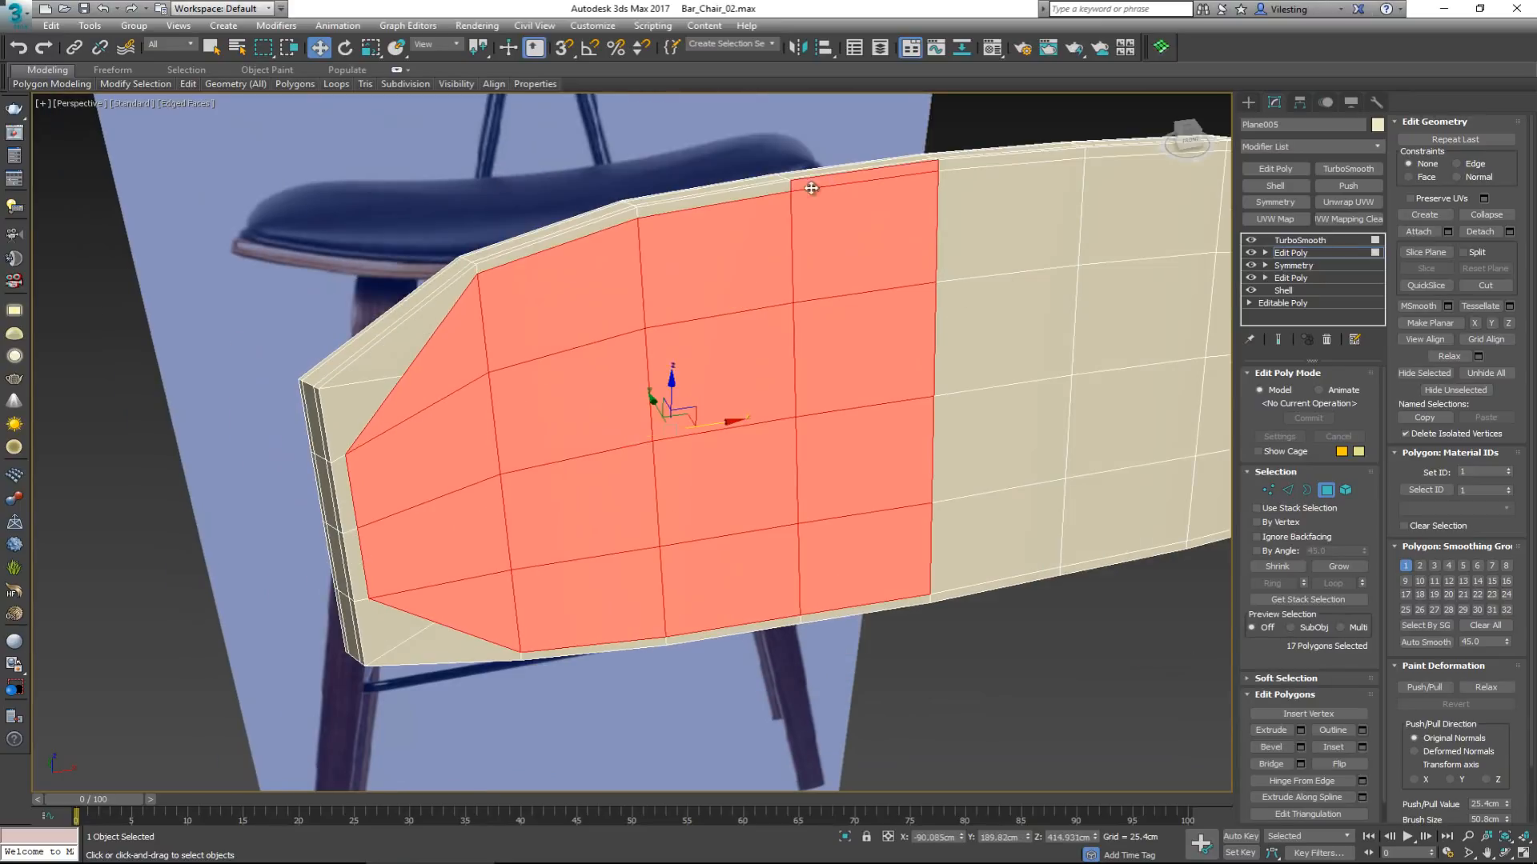
left_click(714, 202, "ctrl")
left_click(615, 218, "ctrl")
left_click(408, 352, "ctrl")
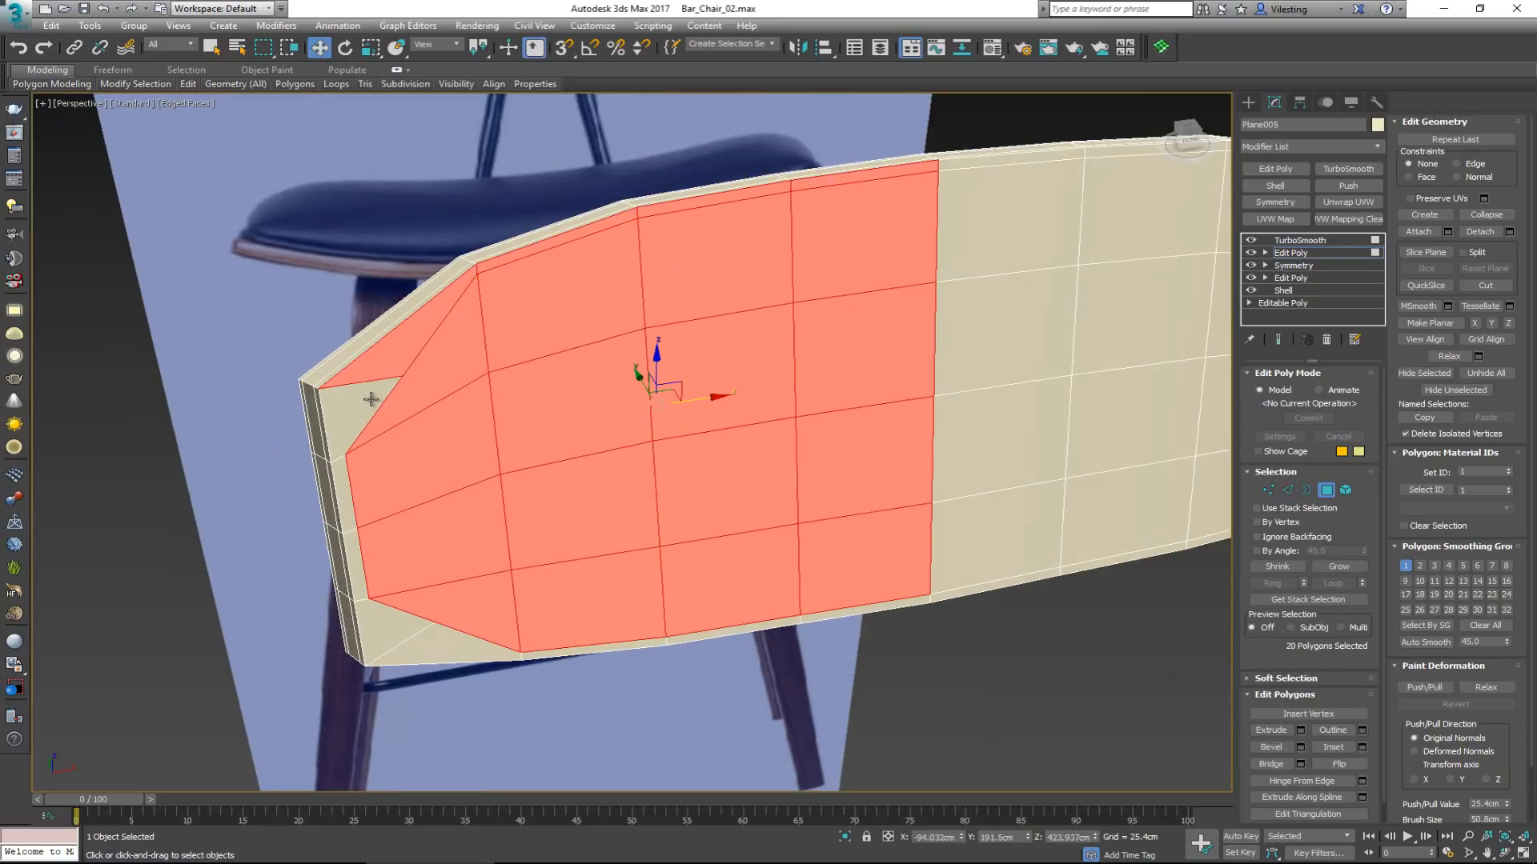
Add the narrow front faces along the outer end and lower edge of the backrest's left half to the selection.
left_click(361, 424, "ctrl")
left_click(356, 472, "ctrl")
left_click(357, 561, "ctrl")
left_click(368, 620, "ctrl")
left_click(422, 638, "ctrl")
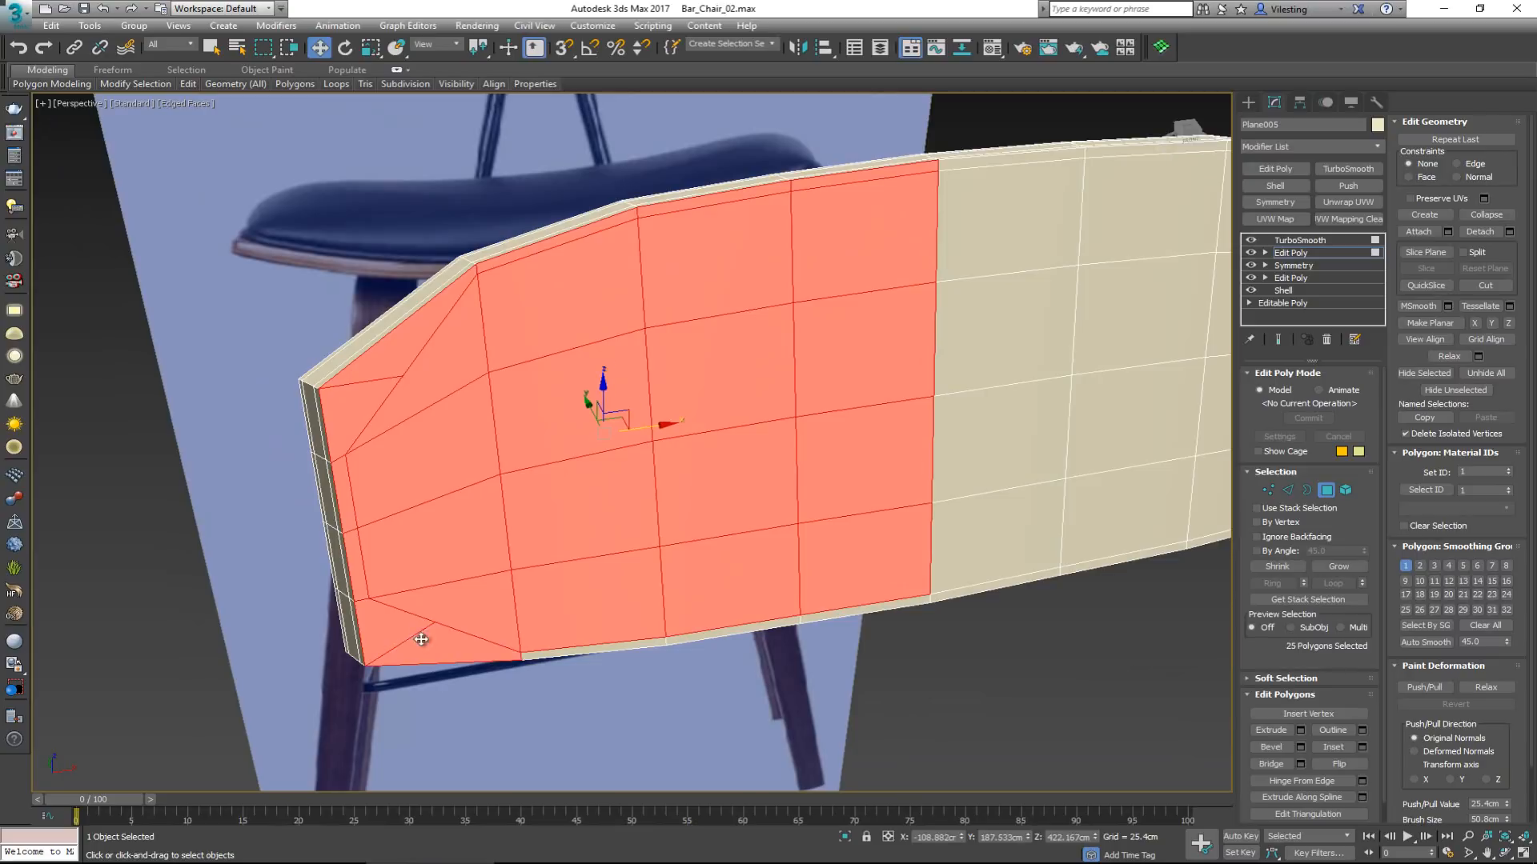
left_click(596, 647, "ctrl")
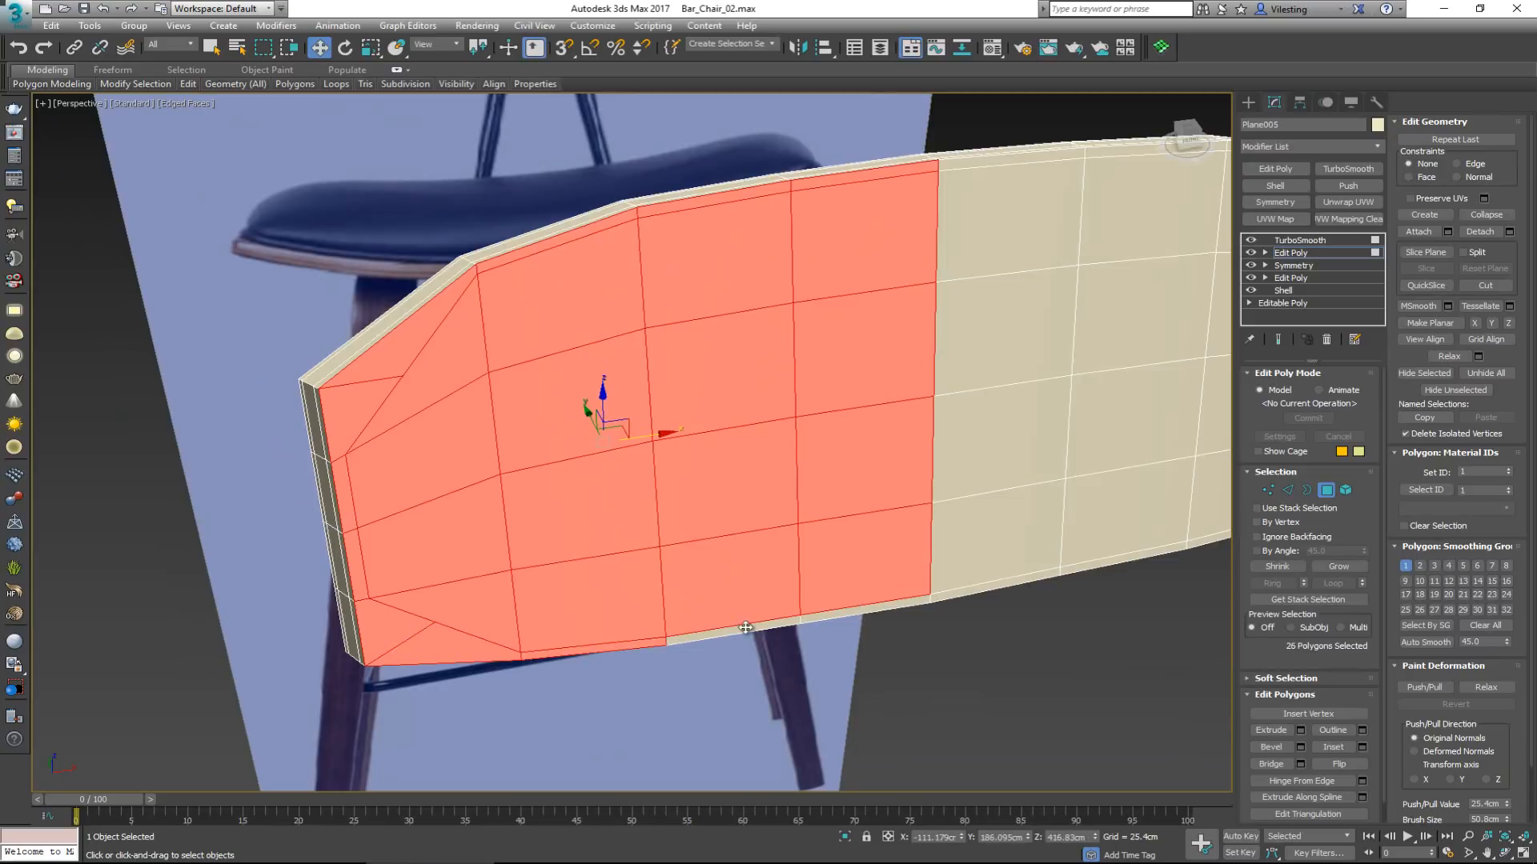
left_click(746, 628, "ctrl")
left_click(821, 621, "ctrl")
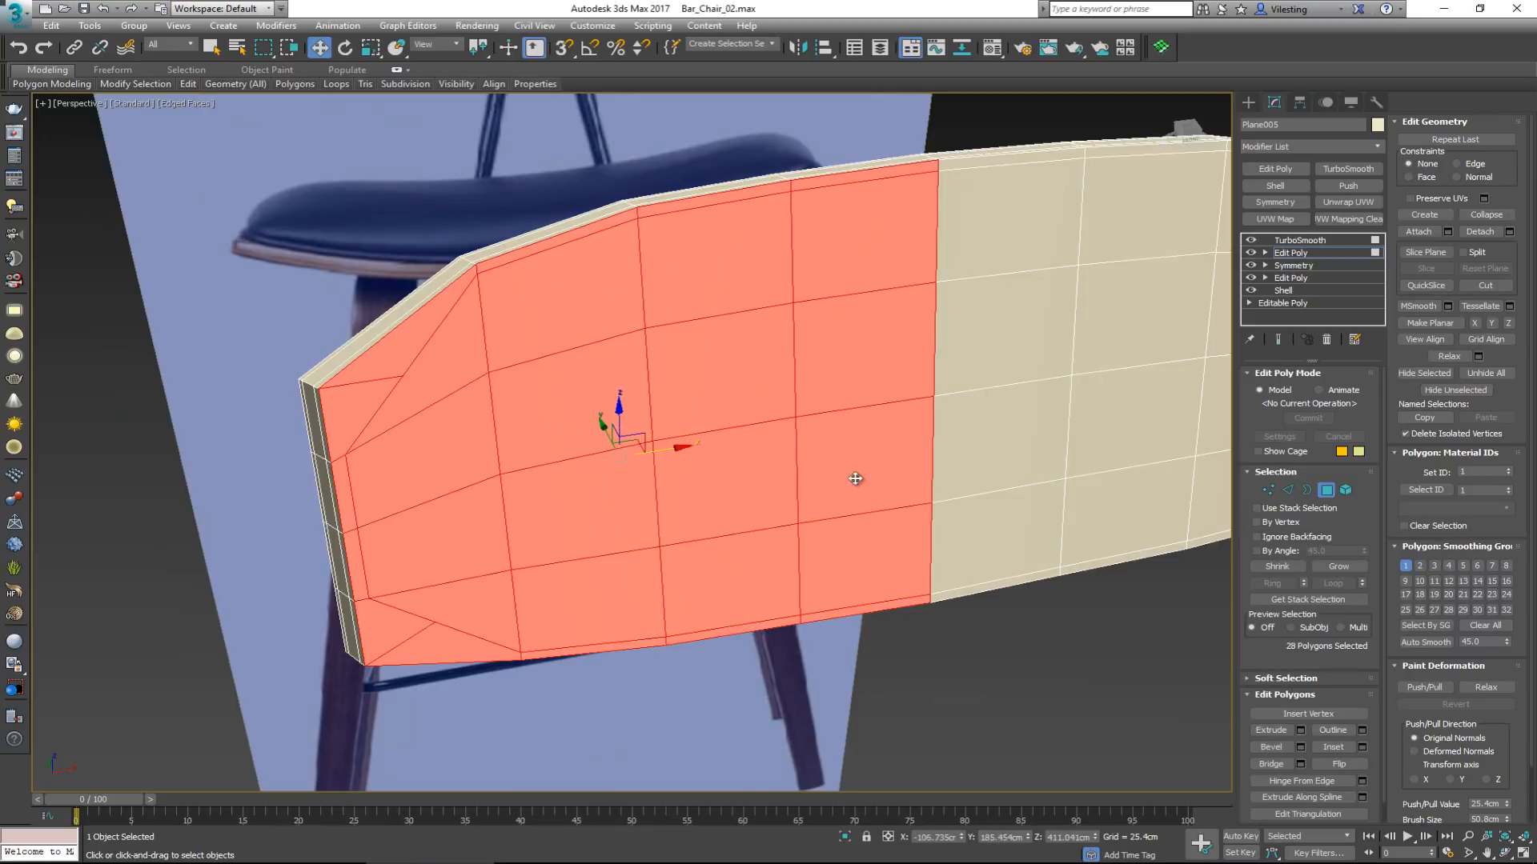
Detach the selected front faces as a clone, leave polygon editing and select the detached panel.
left_click(1512, 234)
left_click(810, 447)
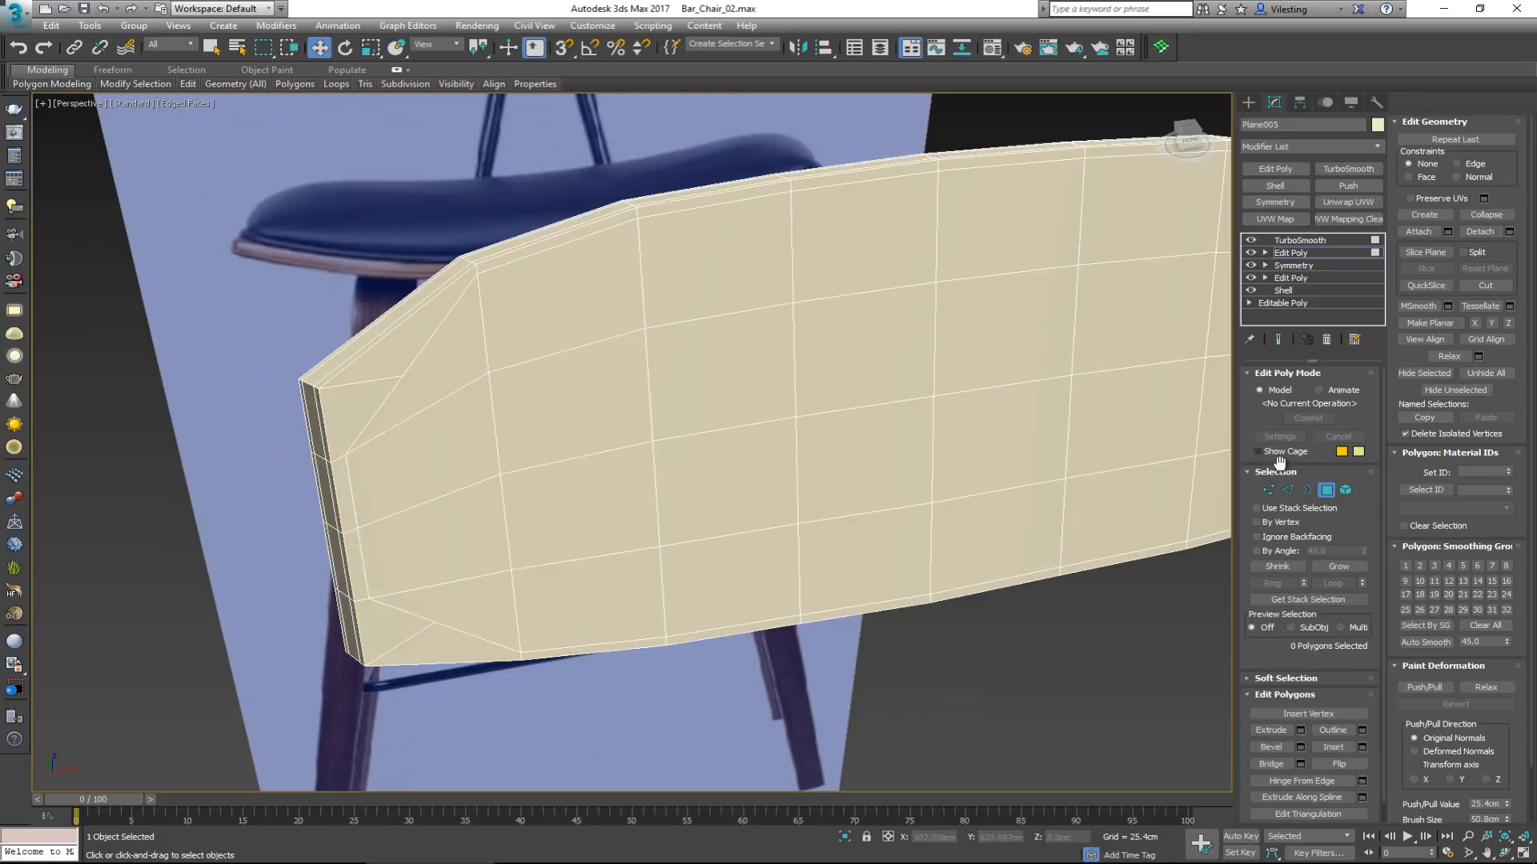
left_click(1326, 490)
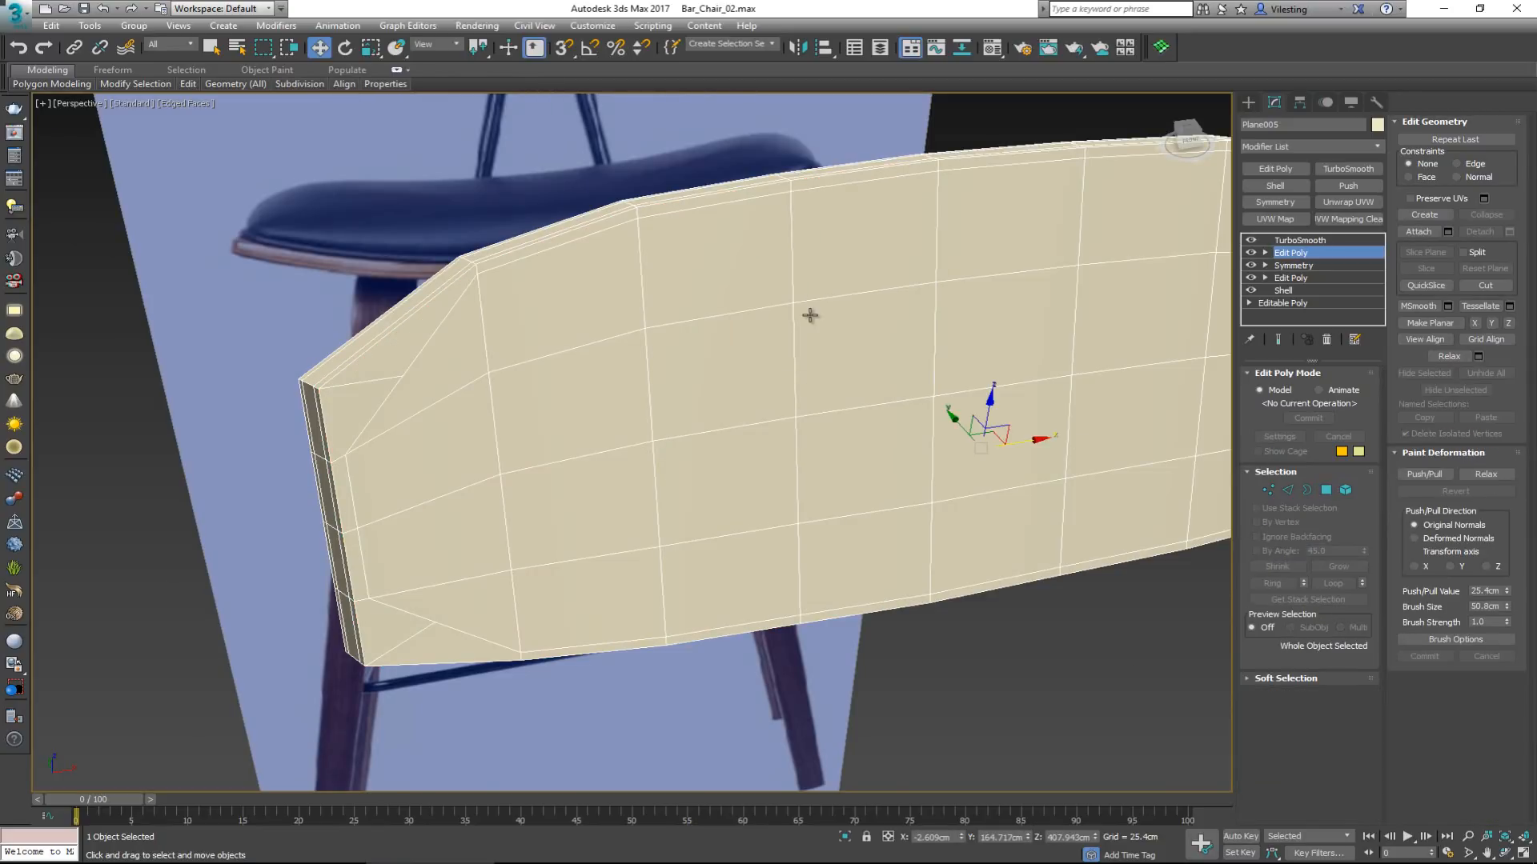
left_click(1058, 661)
left_click(378, 658)
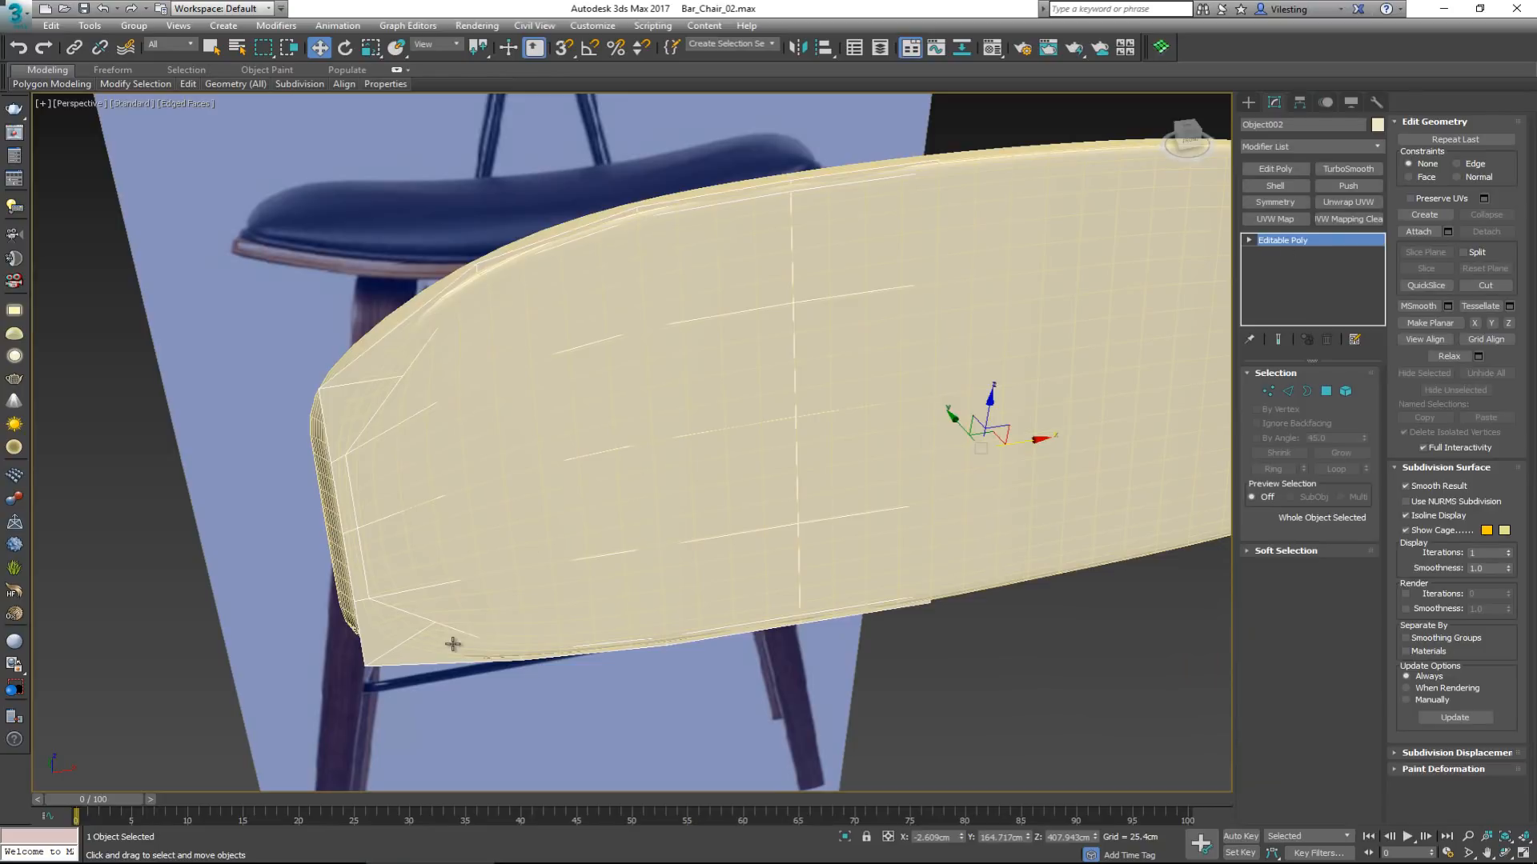
Isolate the detached panel and select its support loop edges along the outer end, upper edge and lower edge.
key("2")
double_click(398, 614)
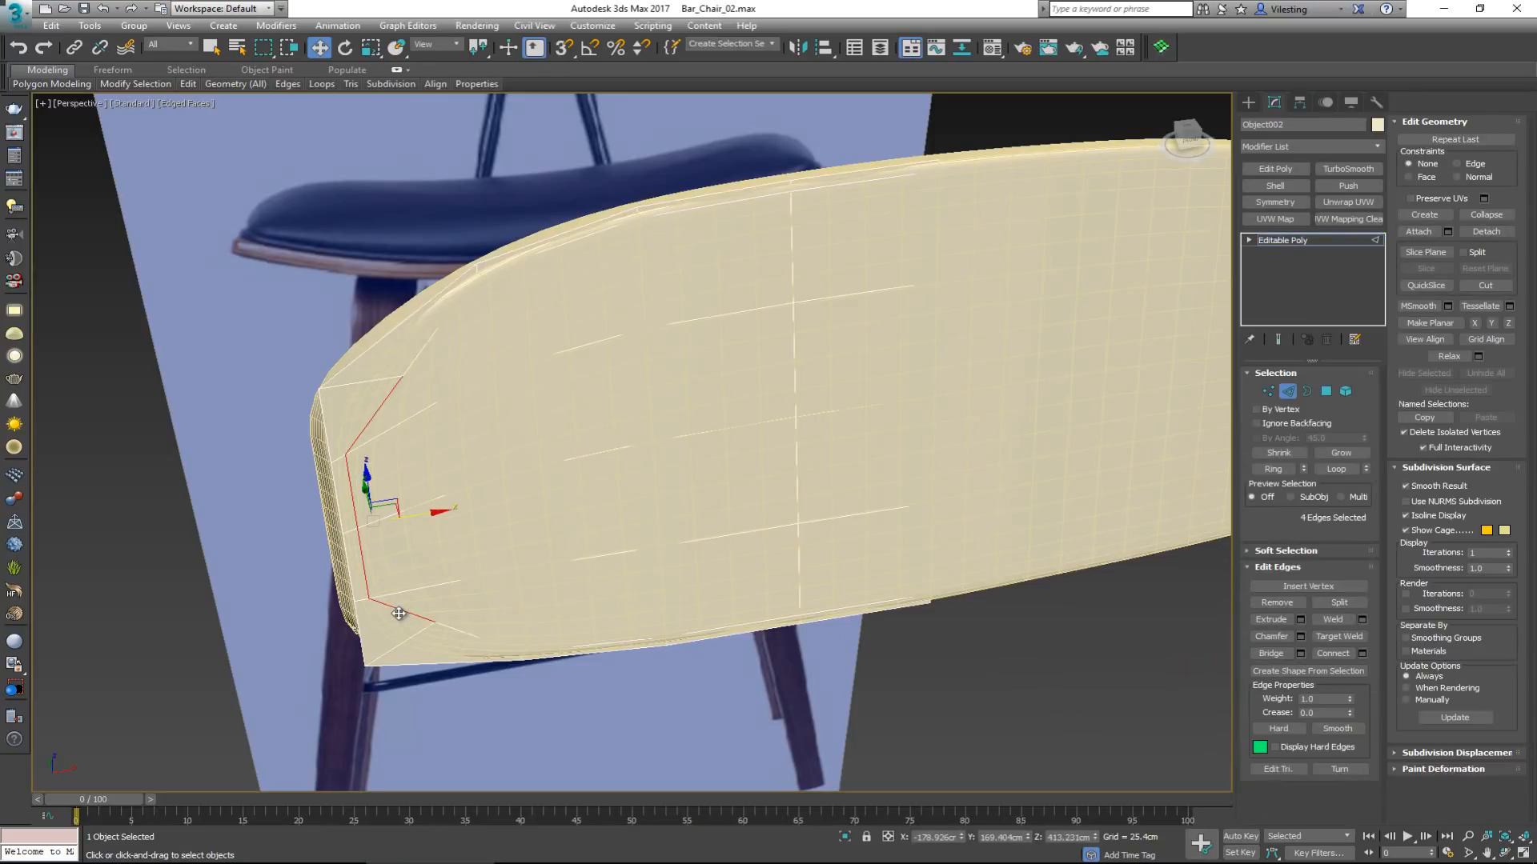
key("alt+q")
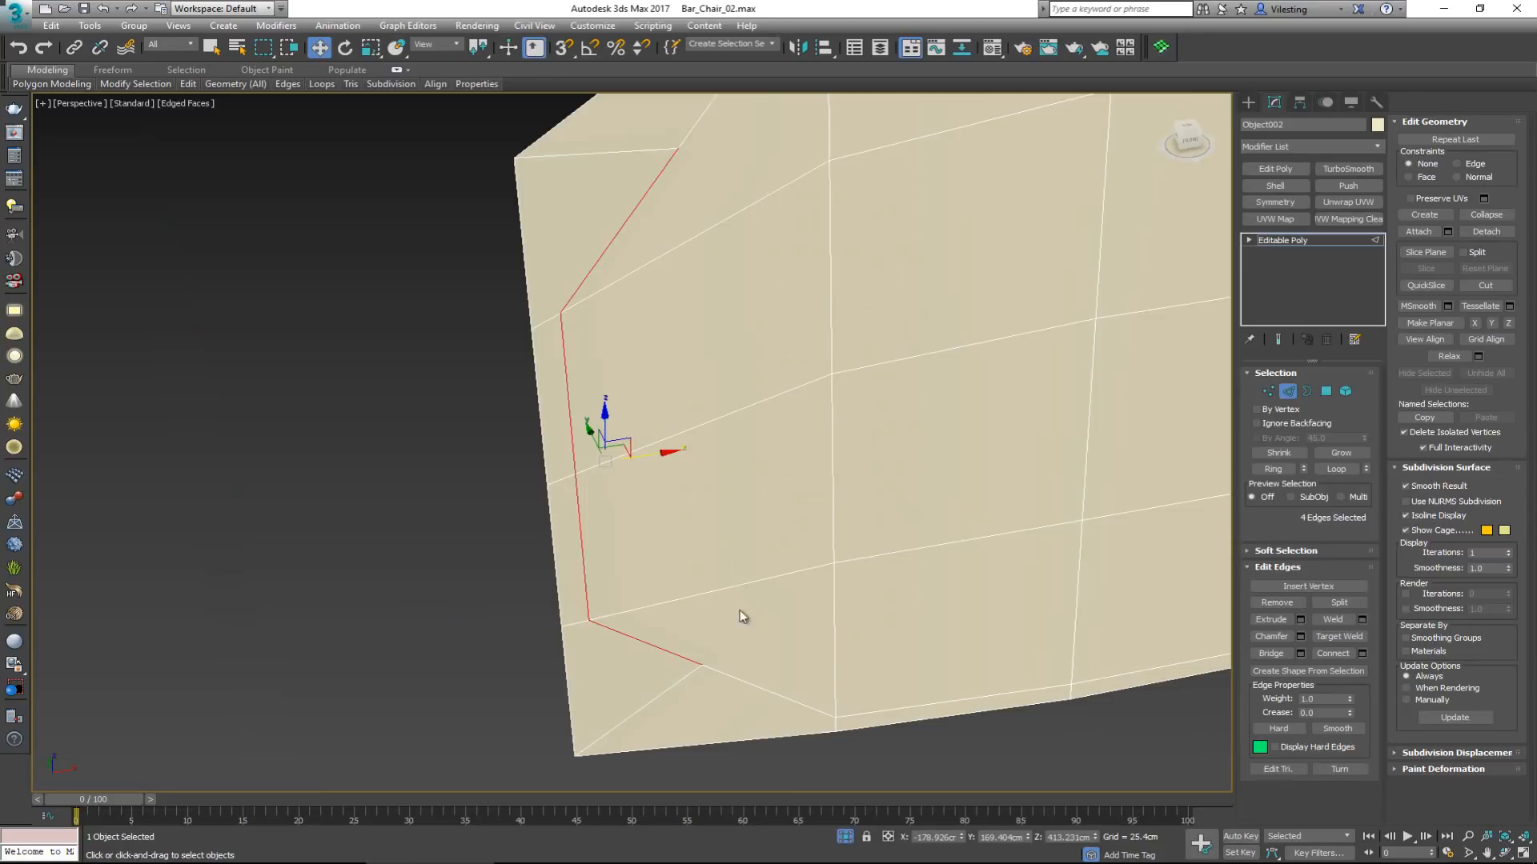
scroll(632, 638, "down", 3)
scroll(632, 638, "down", 2)
double_click(592, 430, "ctrl")
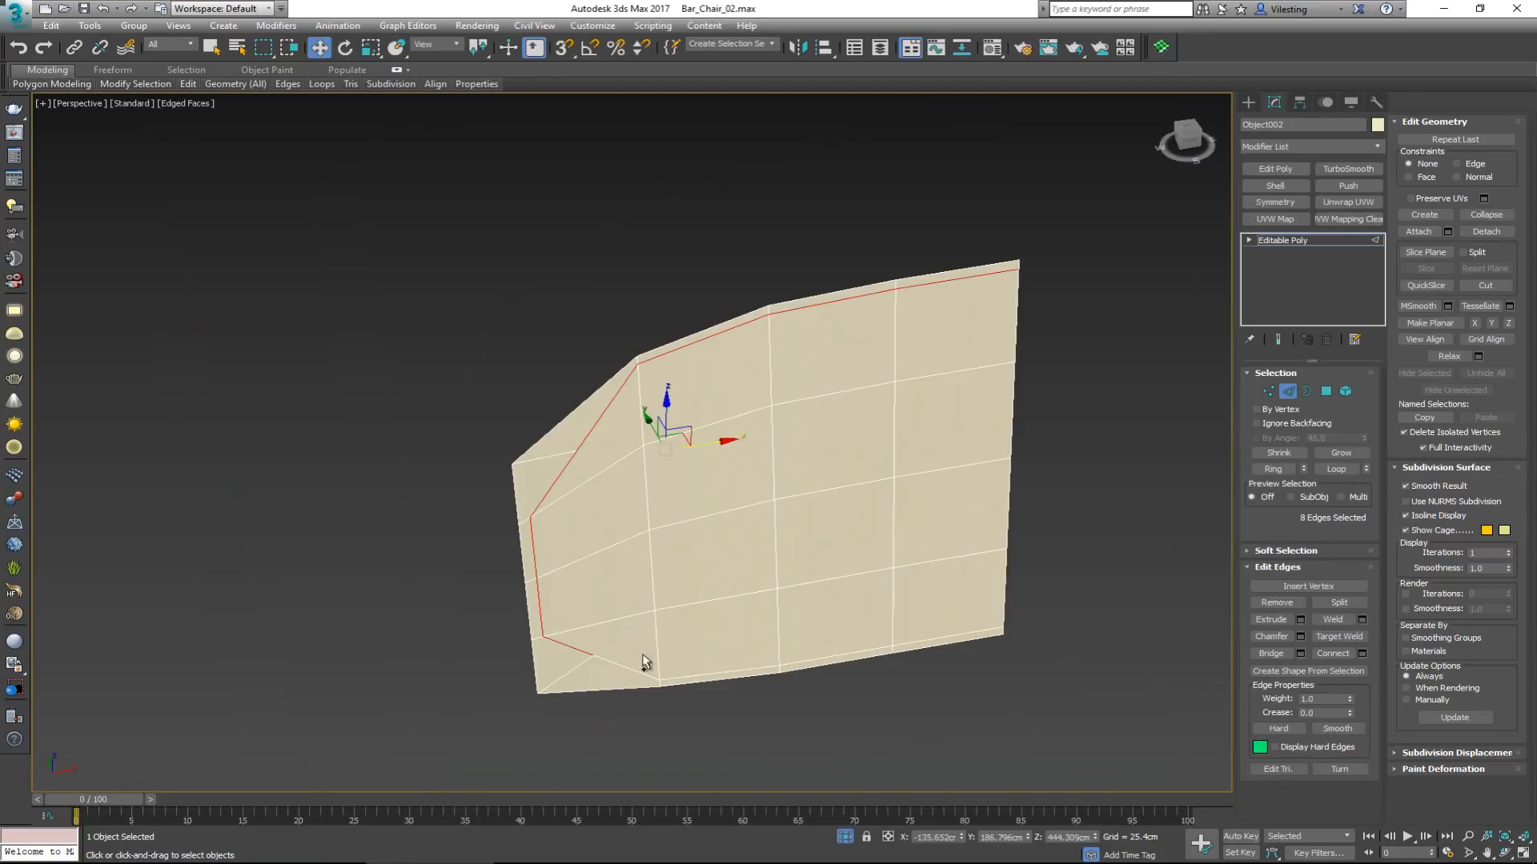
double_click(630, 670, "ctrl")
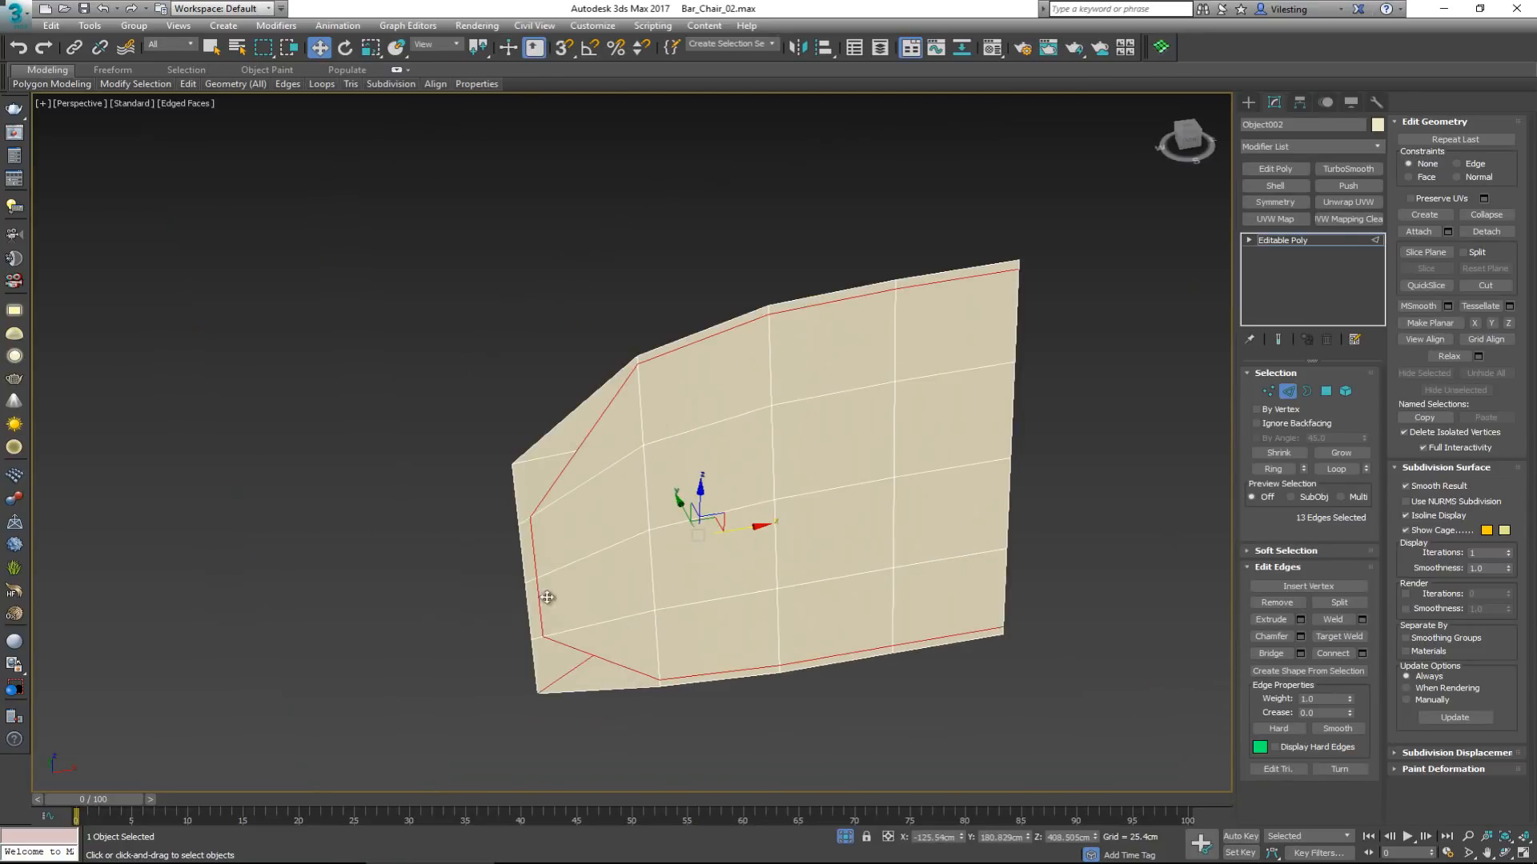
Try removing the selected support loop together with the diagonal edges at both outer corners.
left_click(550, 456, "ctrl")
key("ctrl+BackSpace")
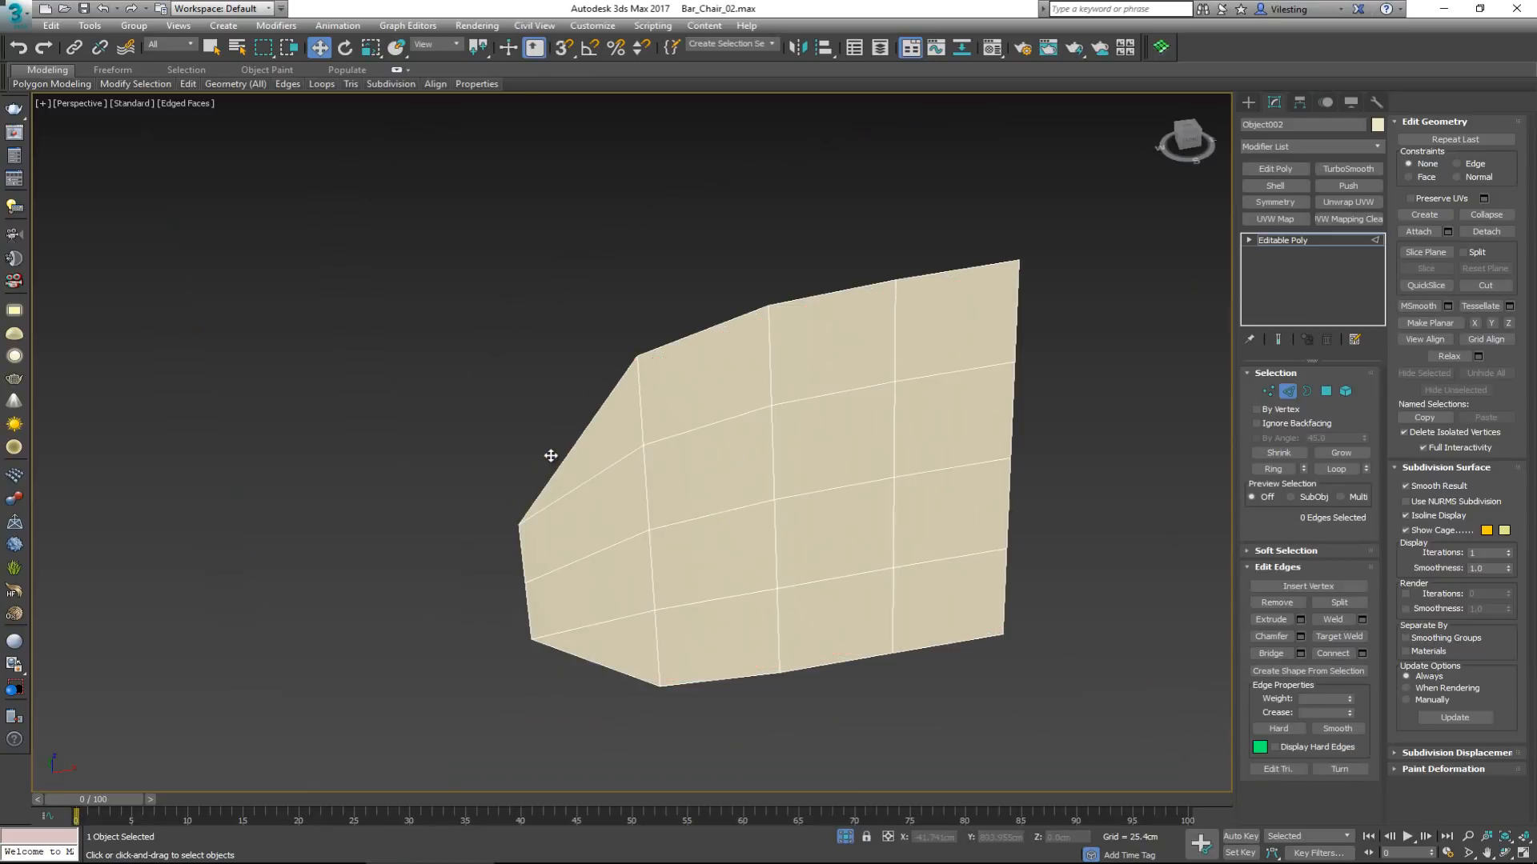
key("ctrl+z")
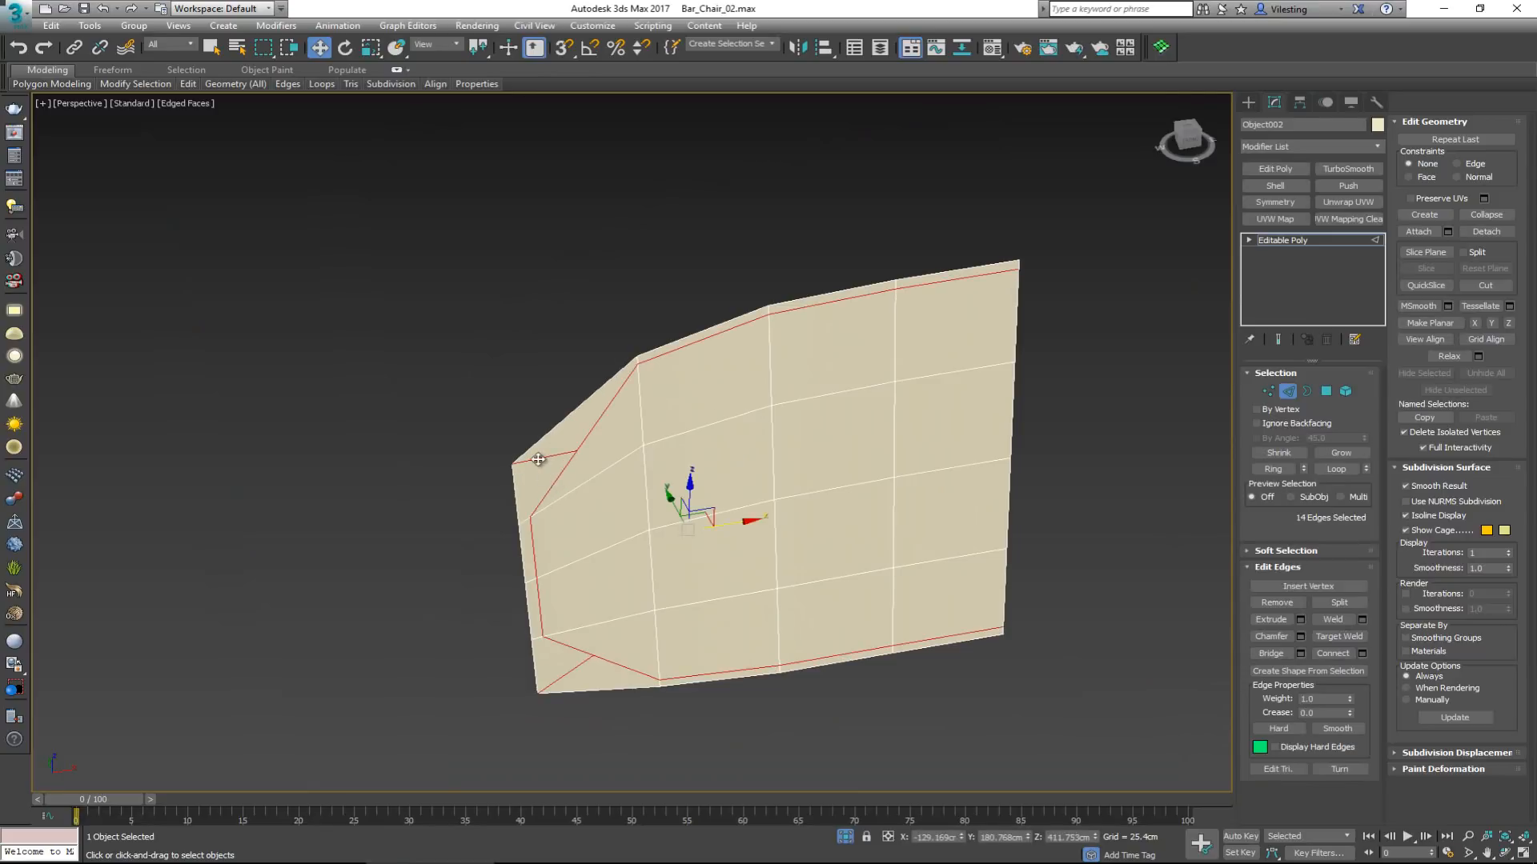
Deselect the two outer corner diagonals and remove the support loop edges from the panel.
left_click(537, 460, "alt")
left_click(567, 672, "alt")
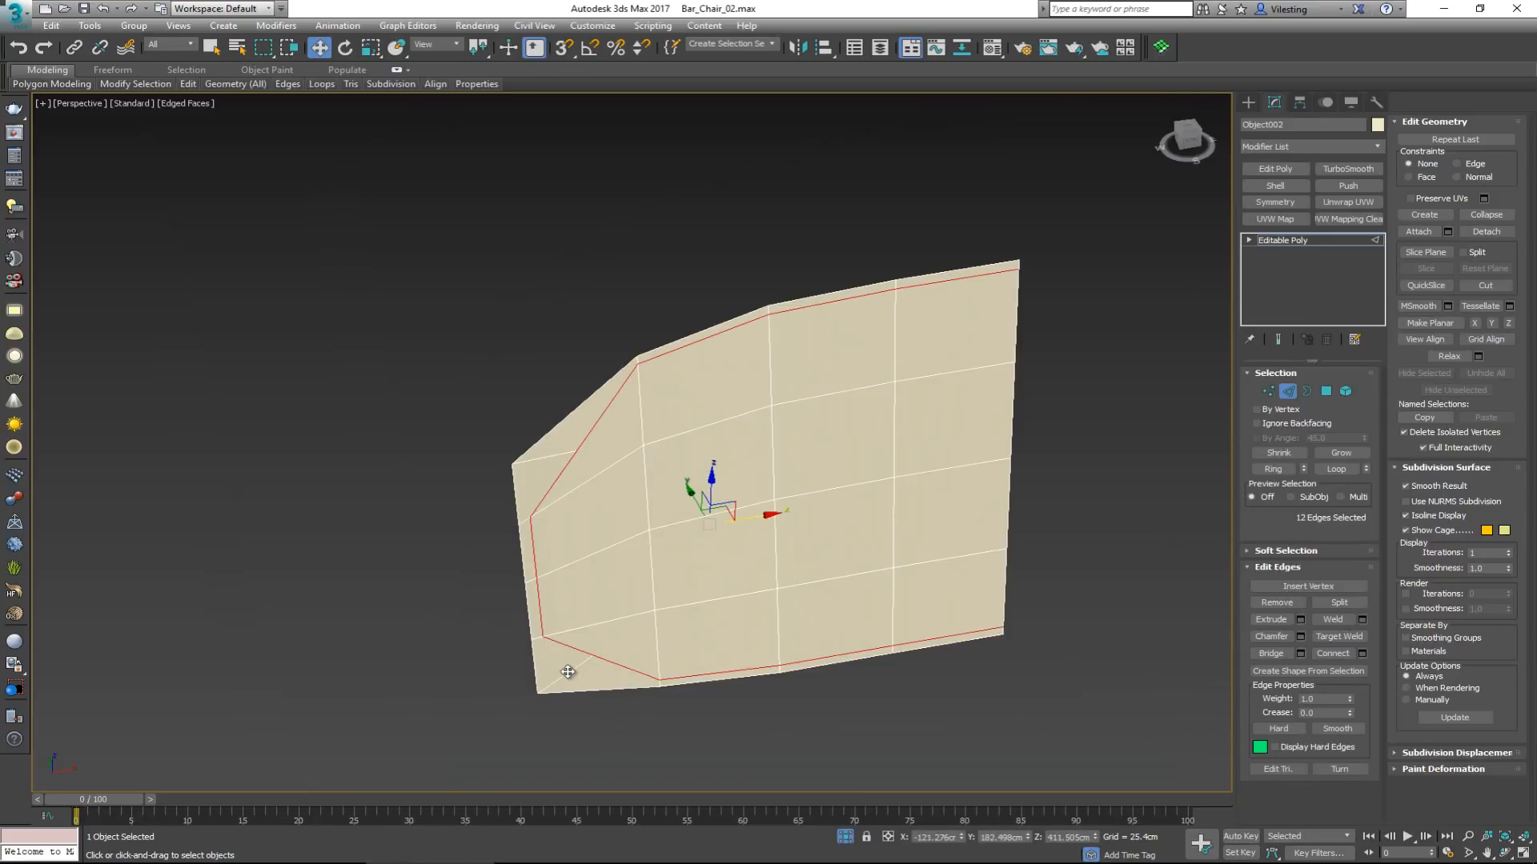
key("BackSpace")
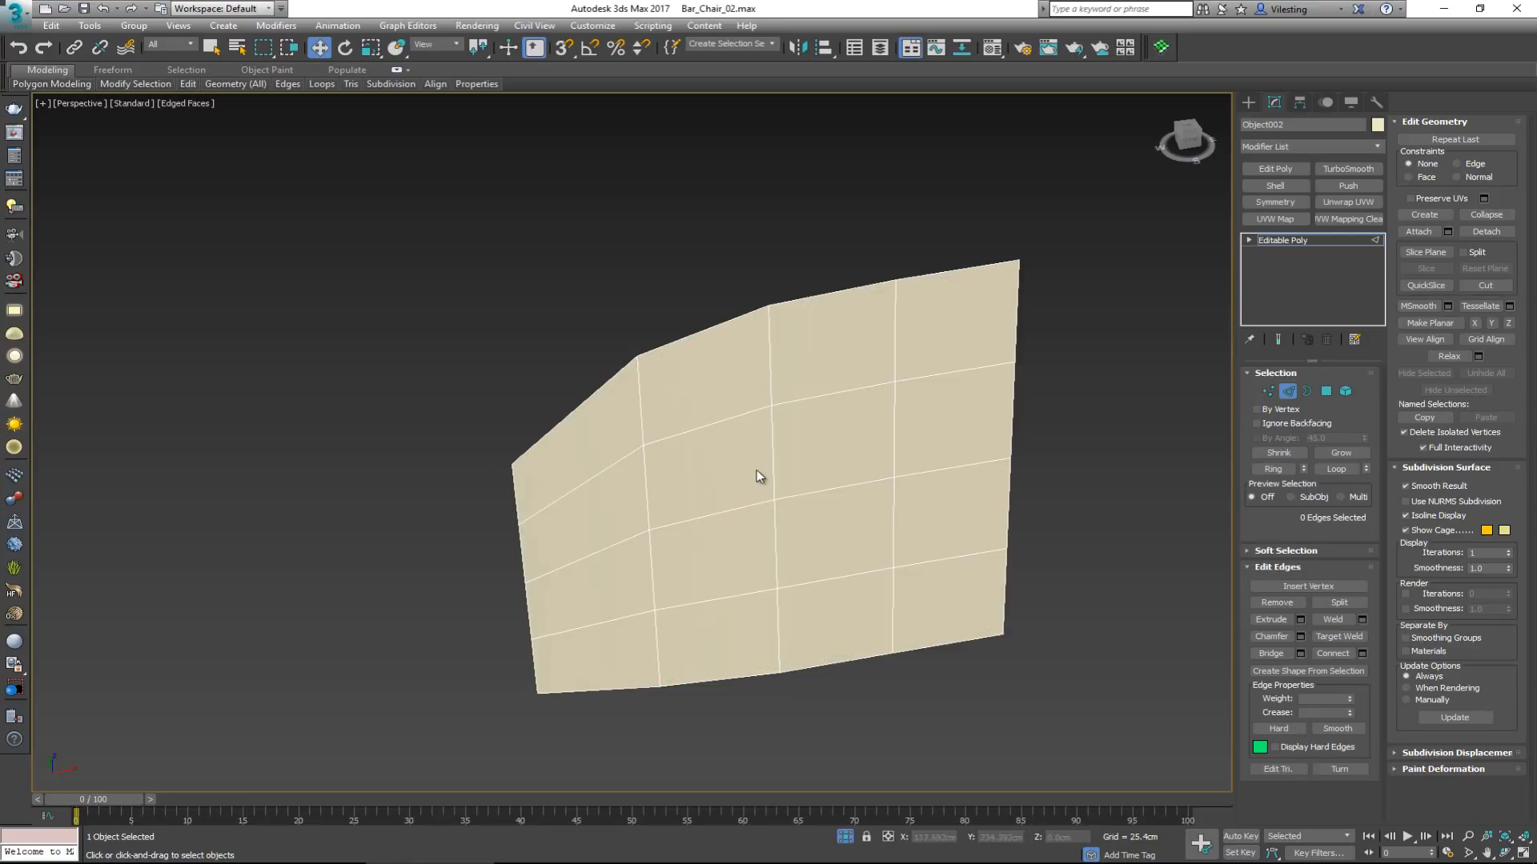
Leave edge editing, end the isolation and move the panel about 7 cm along Y, forward of the backrest.
scroll(756, 469, "down", 5)
left_click(1292, 391)
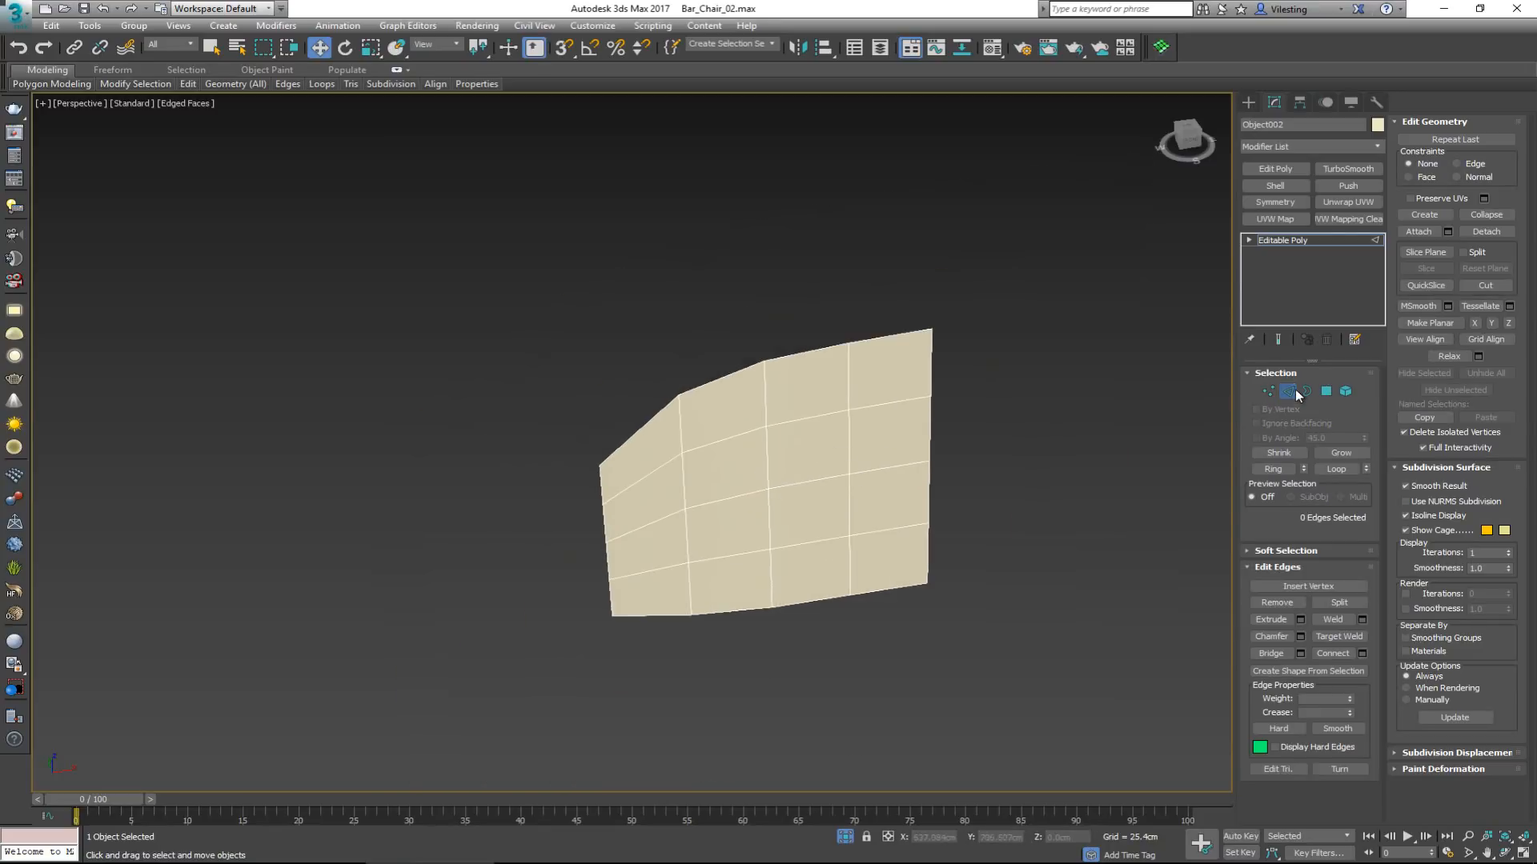
left_click(1295, 389)
key("alt+w")
right_click(1018, 605)
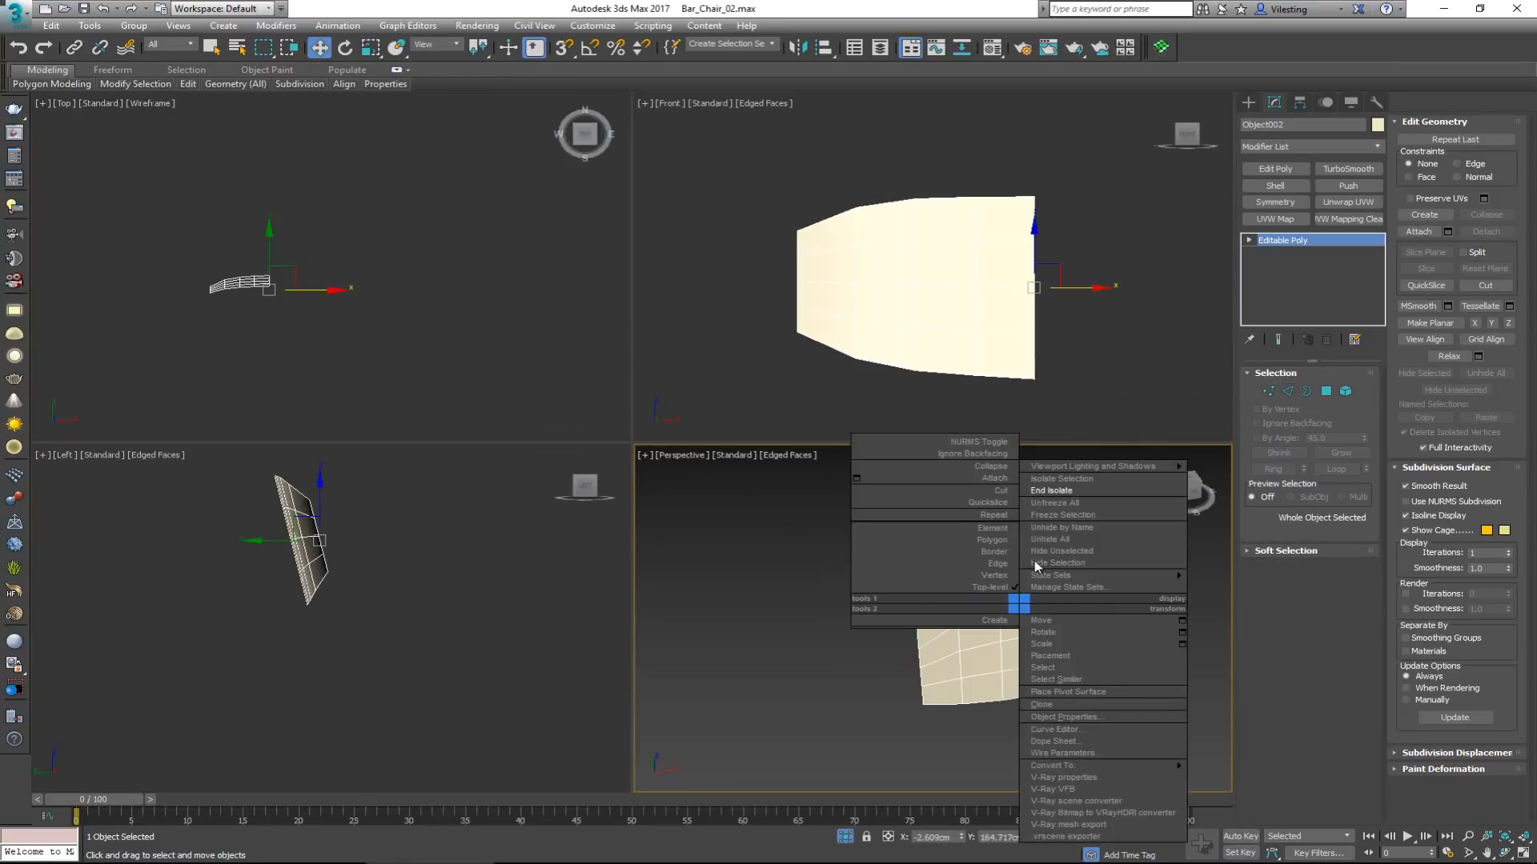
left_click(1052, 492)
key("alt+w")
middle_click_drag(724, 526, 826, 402, "alt")
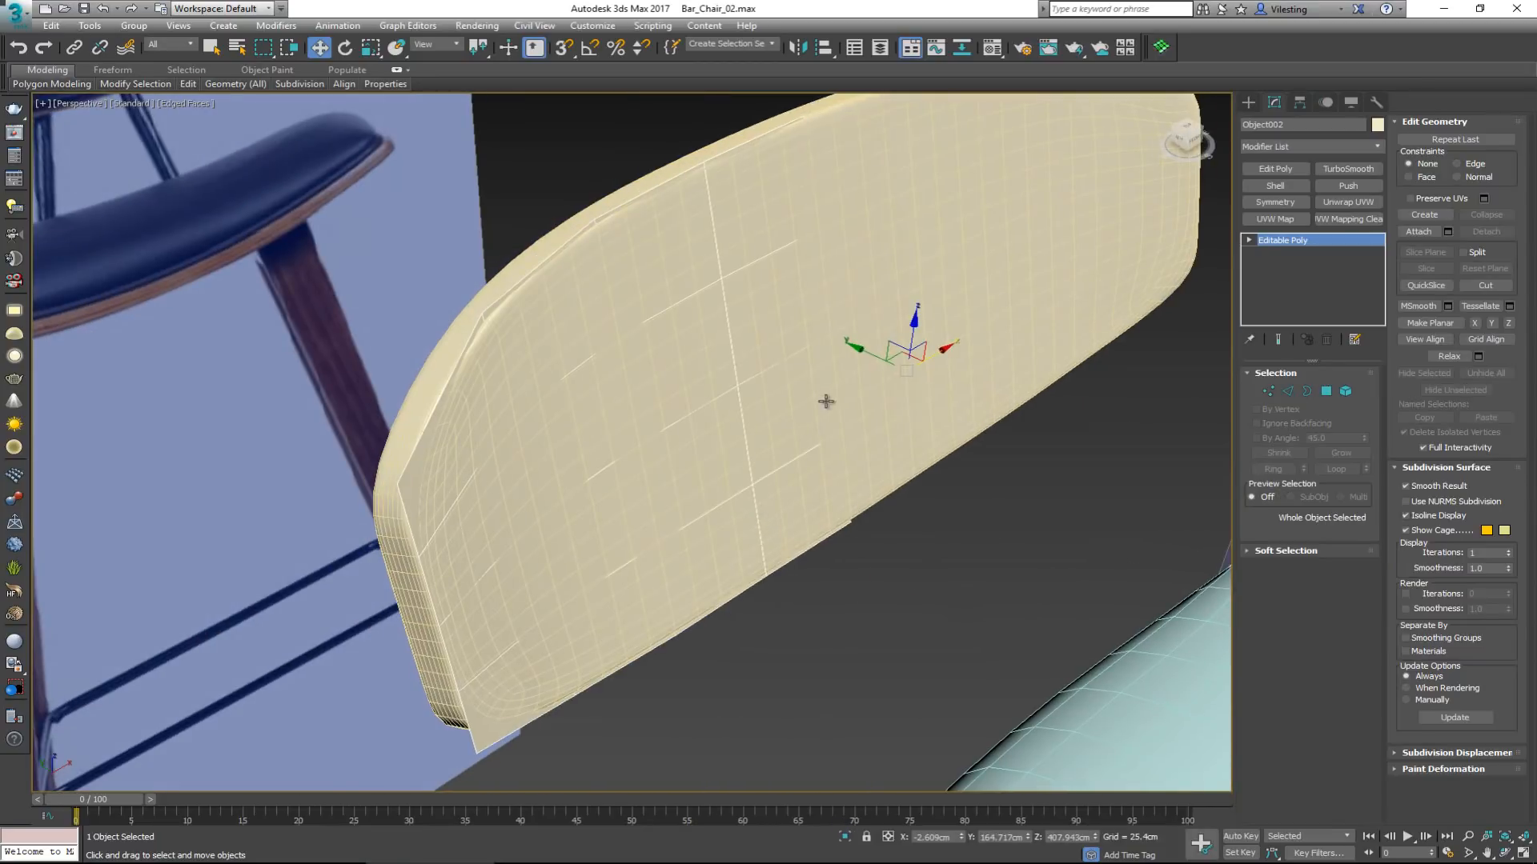
left_click_drag(880, 360, 890, 364, "shift")
Select the panel's upper, lower and outer border edges and extrude them about 9 cm back toward the backrest.
key("2")
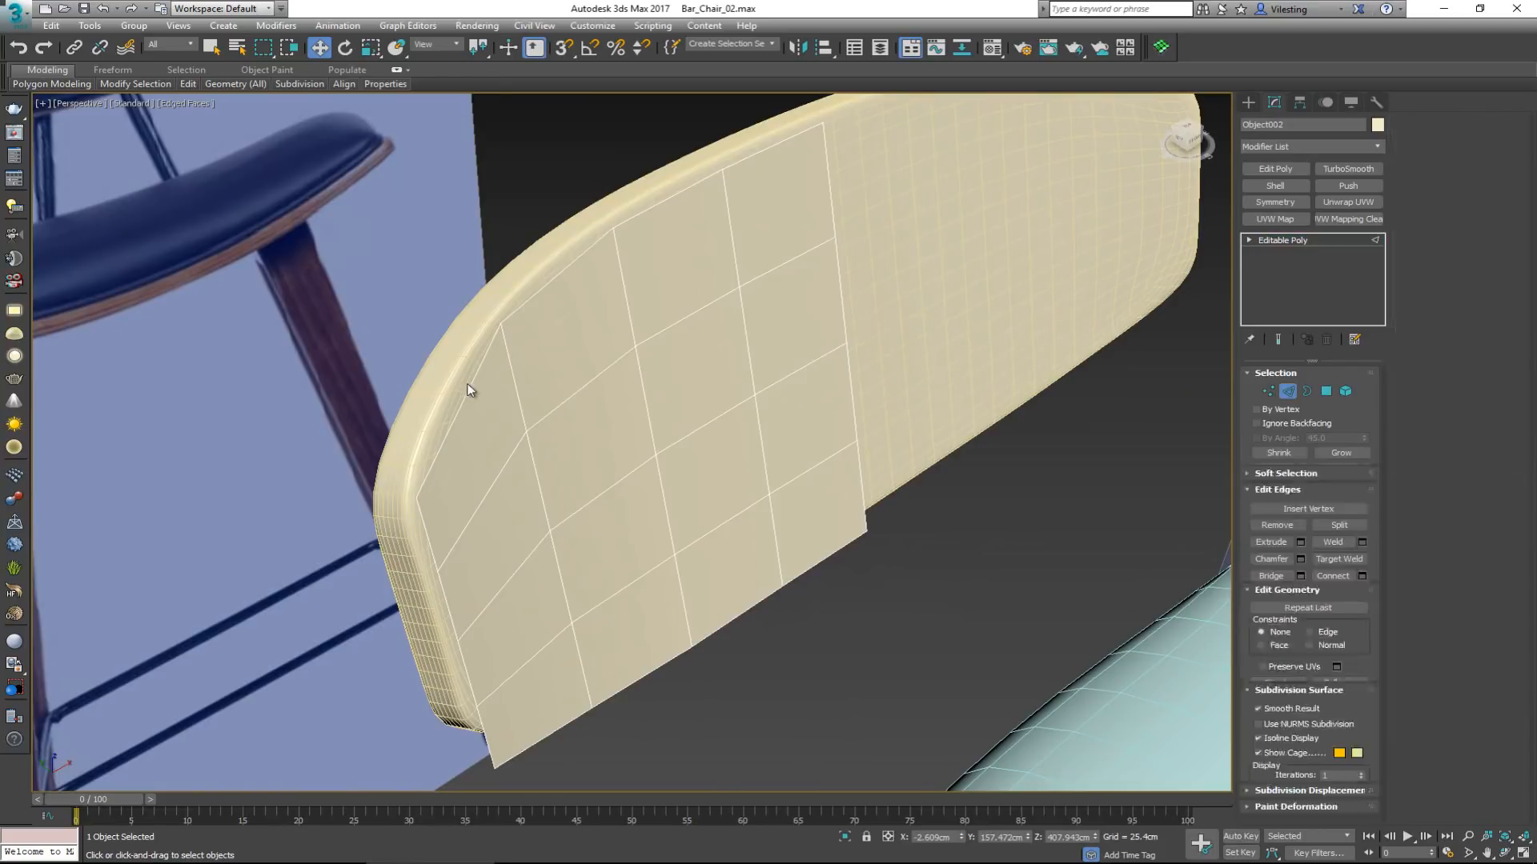
double_click(464, 397)
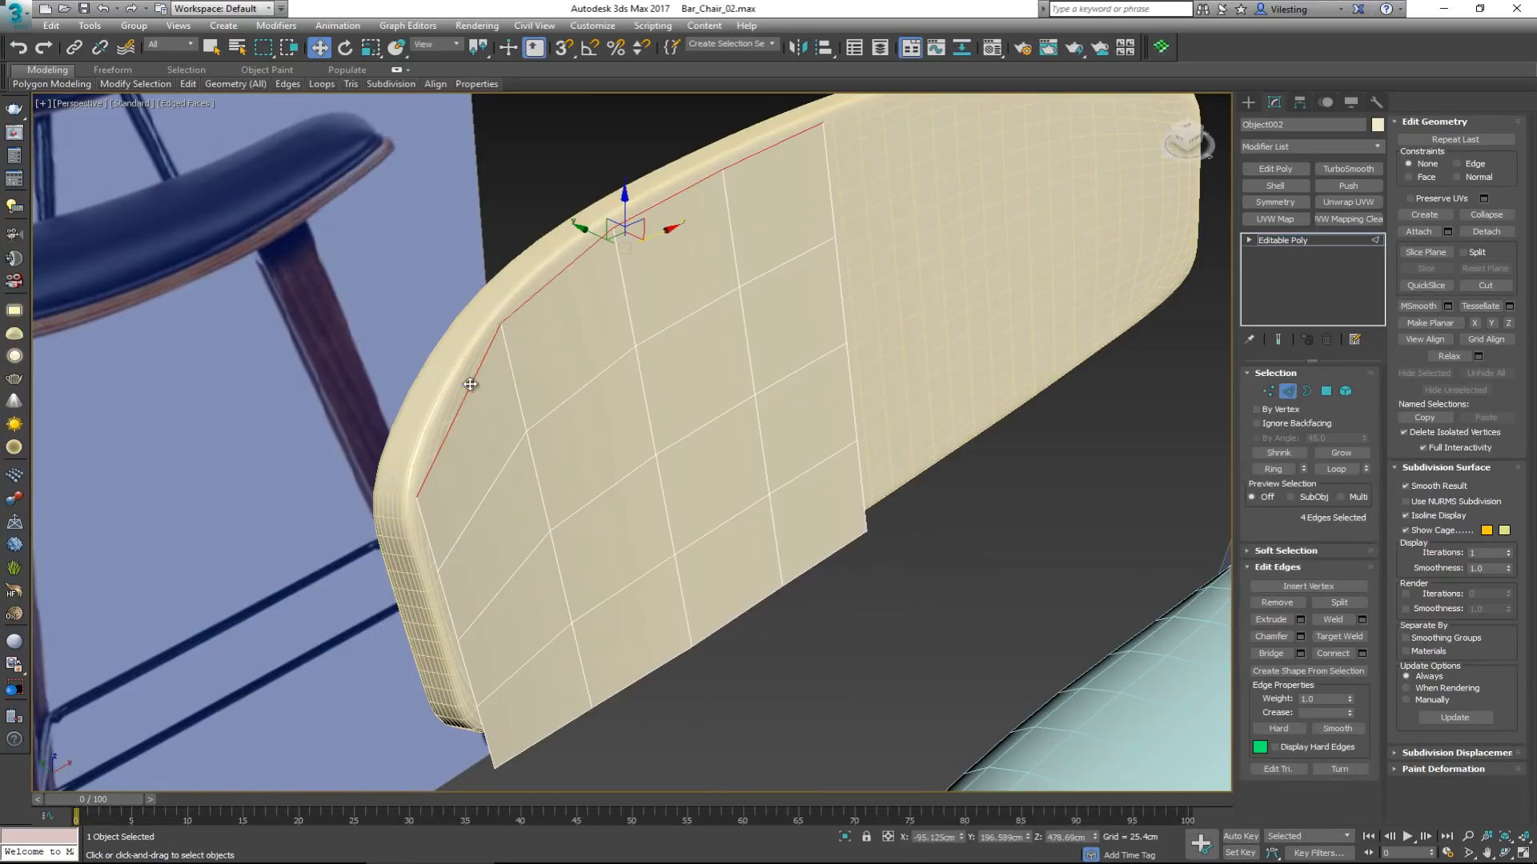
double_click(547, 735, "ctrl")
double_click(483, 727, "ctrl")
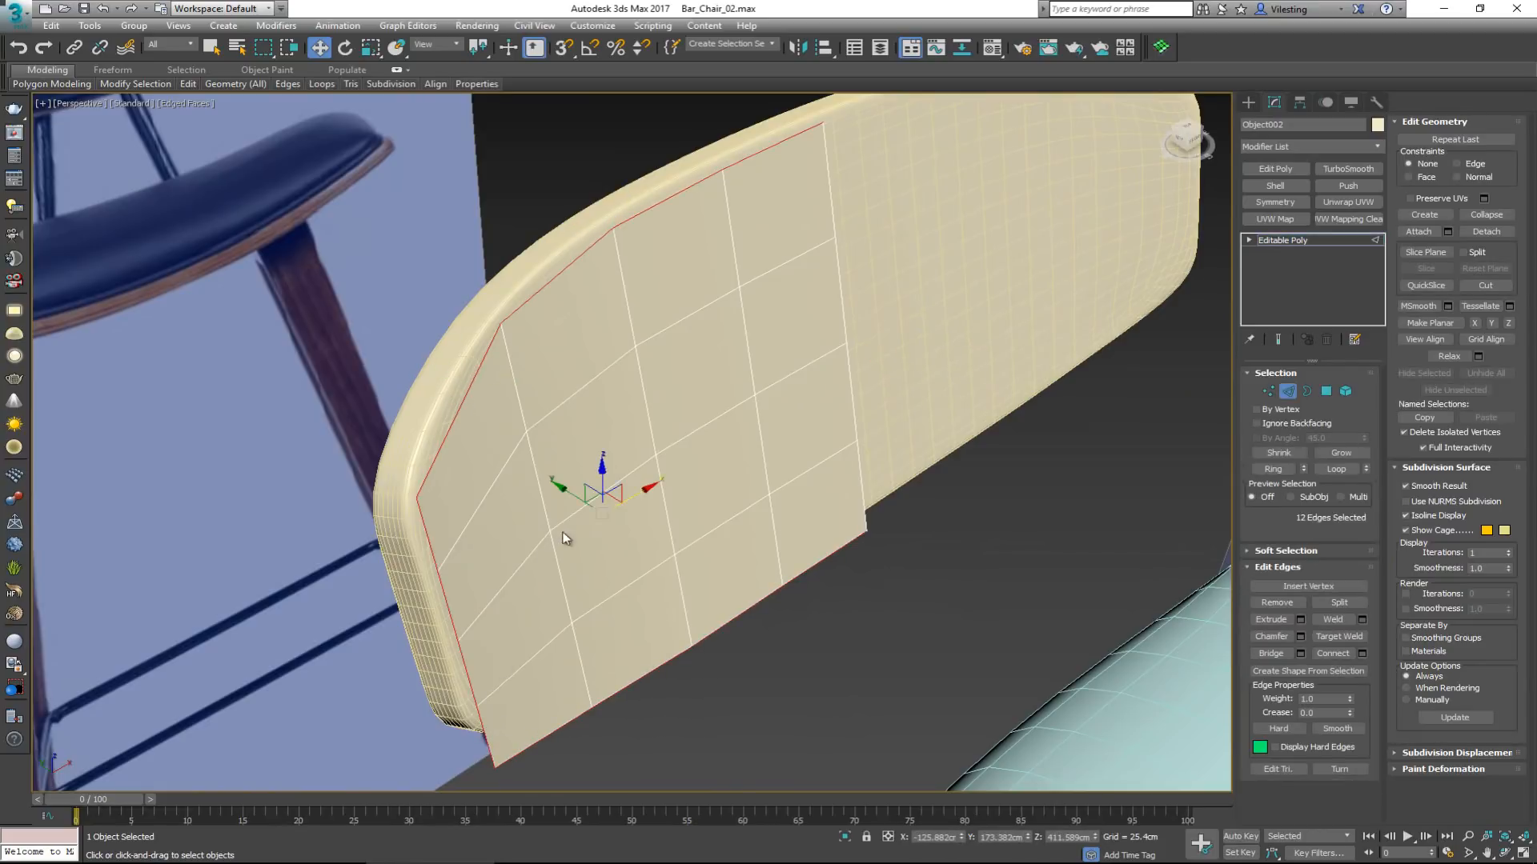
left_click_drag(565, 496, 536, 492, "shift")
Scale the extruded border edges down slightly in height so the panel's sides taper toward the backrest.
middle_click_drag(537, 492, 580, 444, "alt")
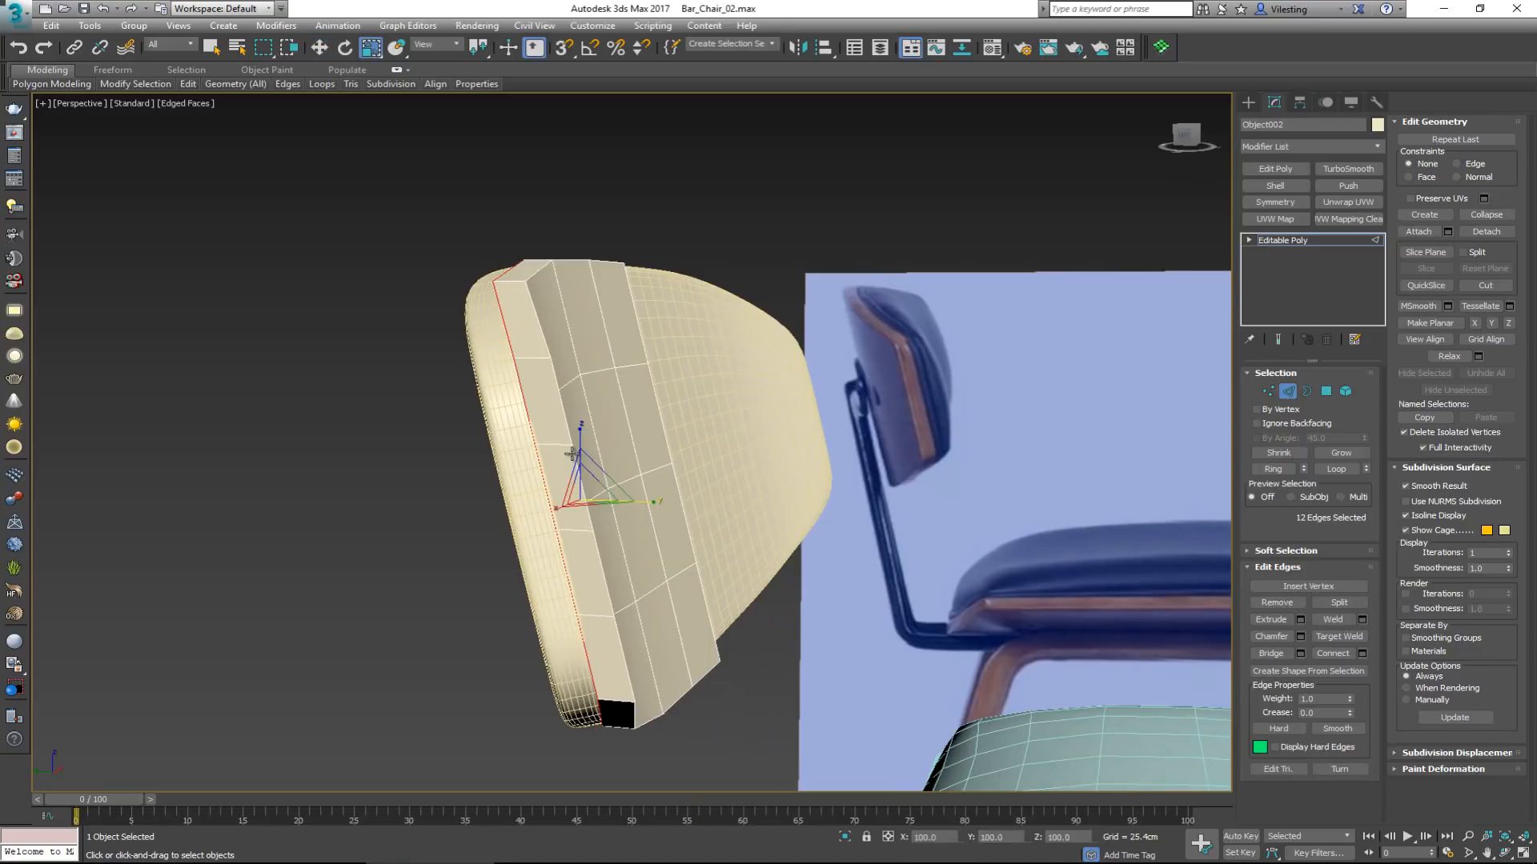
left_click_drag(582, 445, 580, 457)
key("w")
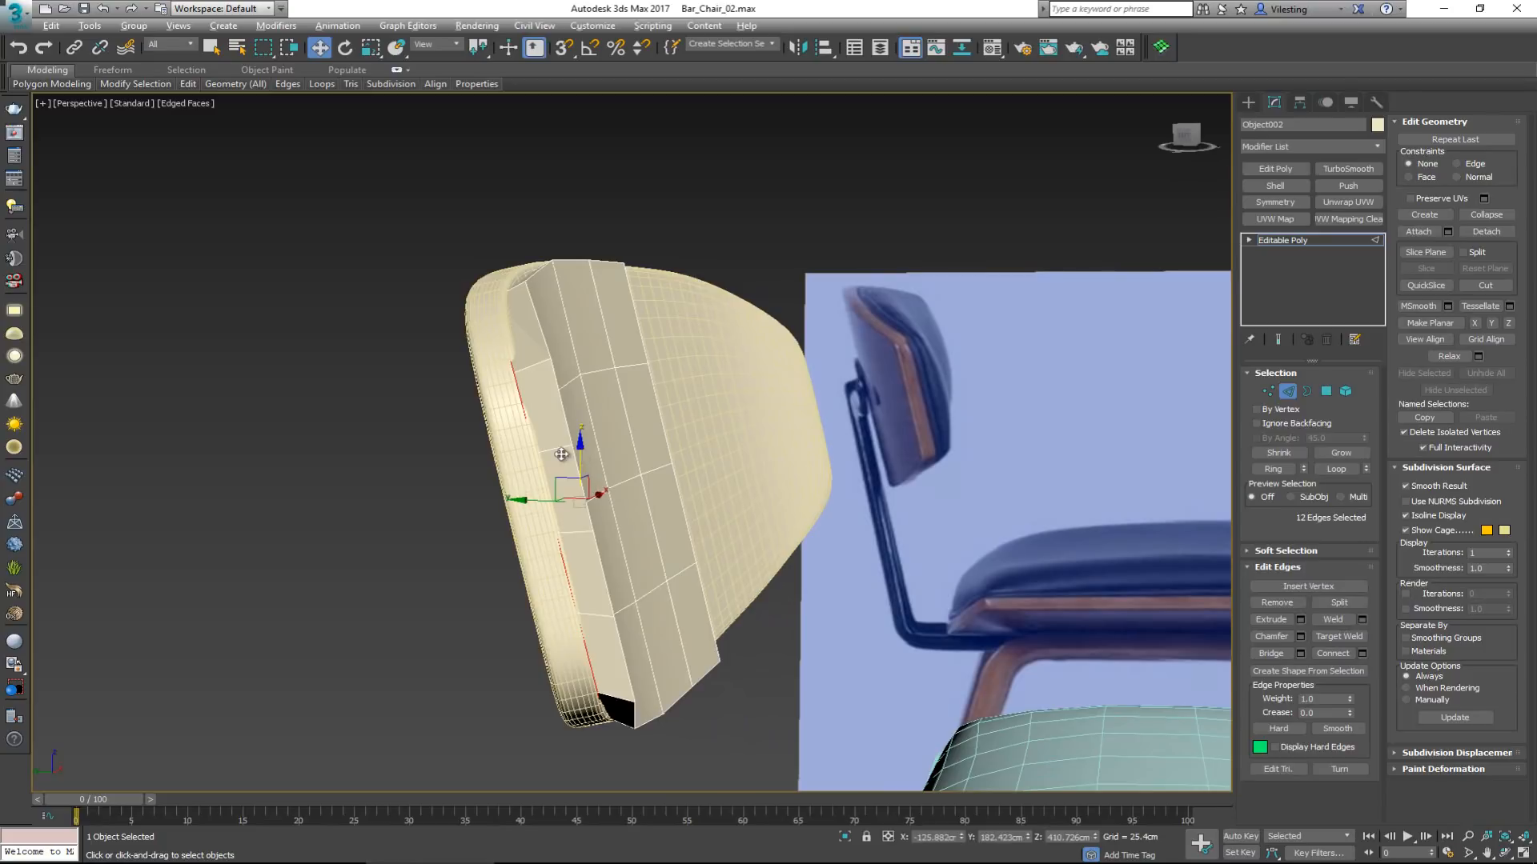
Select all the front polygons of the panel, from the outer end to the backrest's centre.
middle_click_drag(580, 456, 460, 501, "alt")
key("4")
left_click(437, 450)
left_click(464, 491, "ctrl")
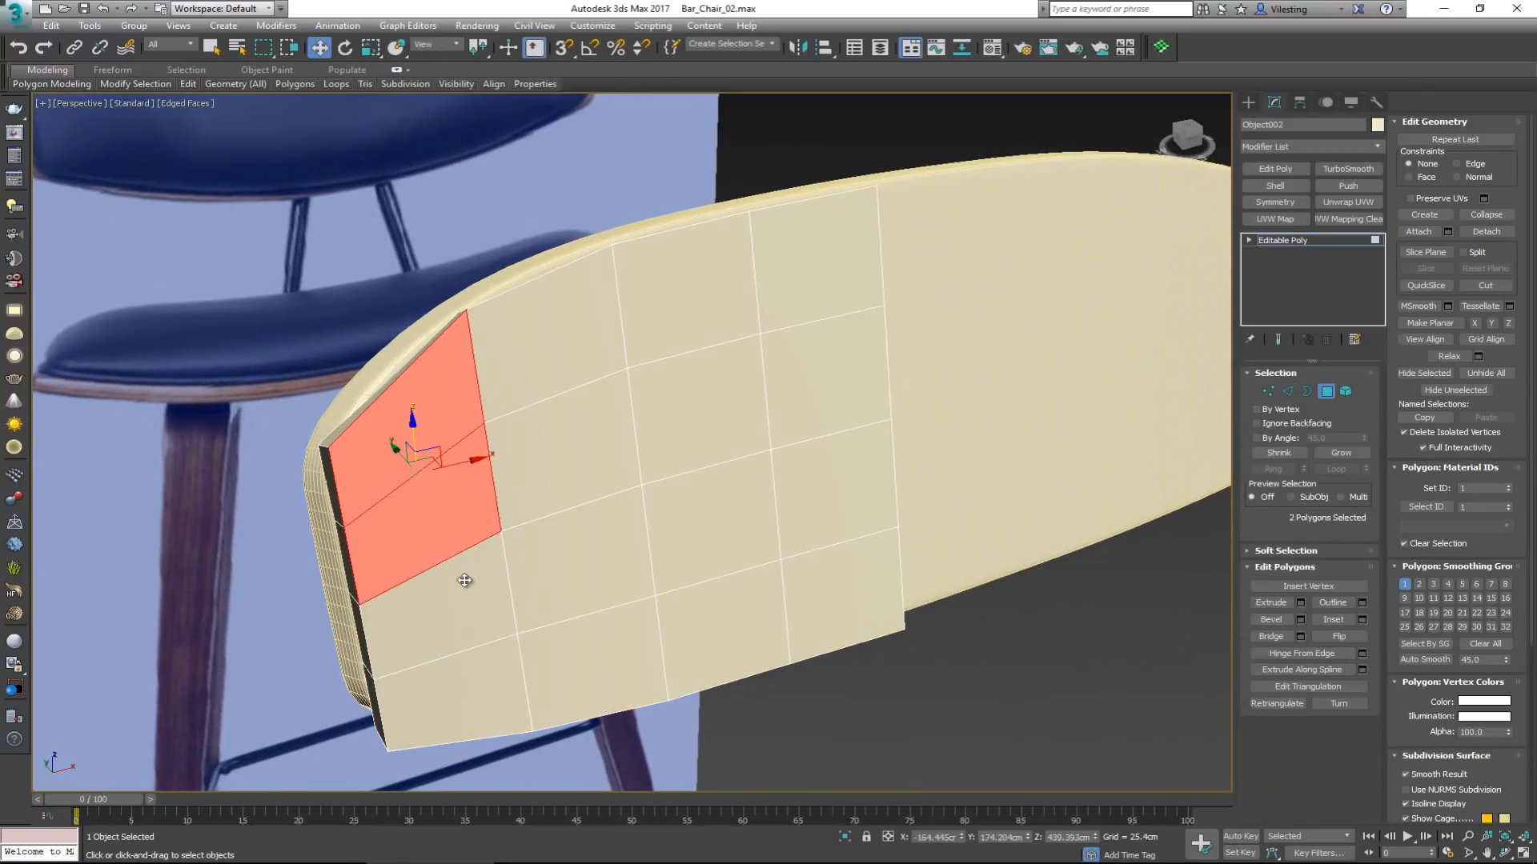
left_click(467, 581, "ctrl")
left_click(480, 670, "ctrl")
left_click(576, 658, "ctrl")
left_click(575, 564, "ctrl")
left_click(564, 470, "ctrl")
left_click(569, 365, "ctrl")
left_click(666, 337, "ctrl")
left_click(676, 464, "ctrl")
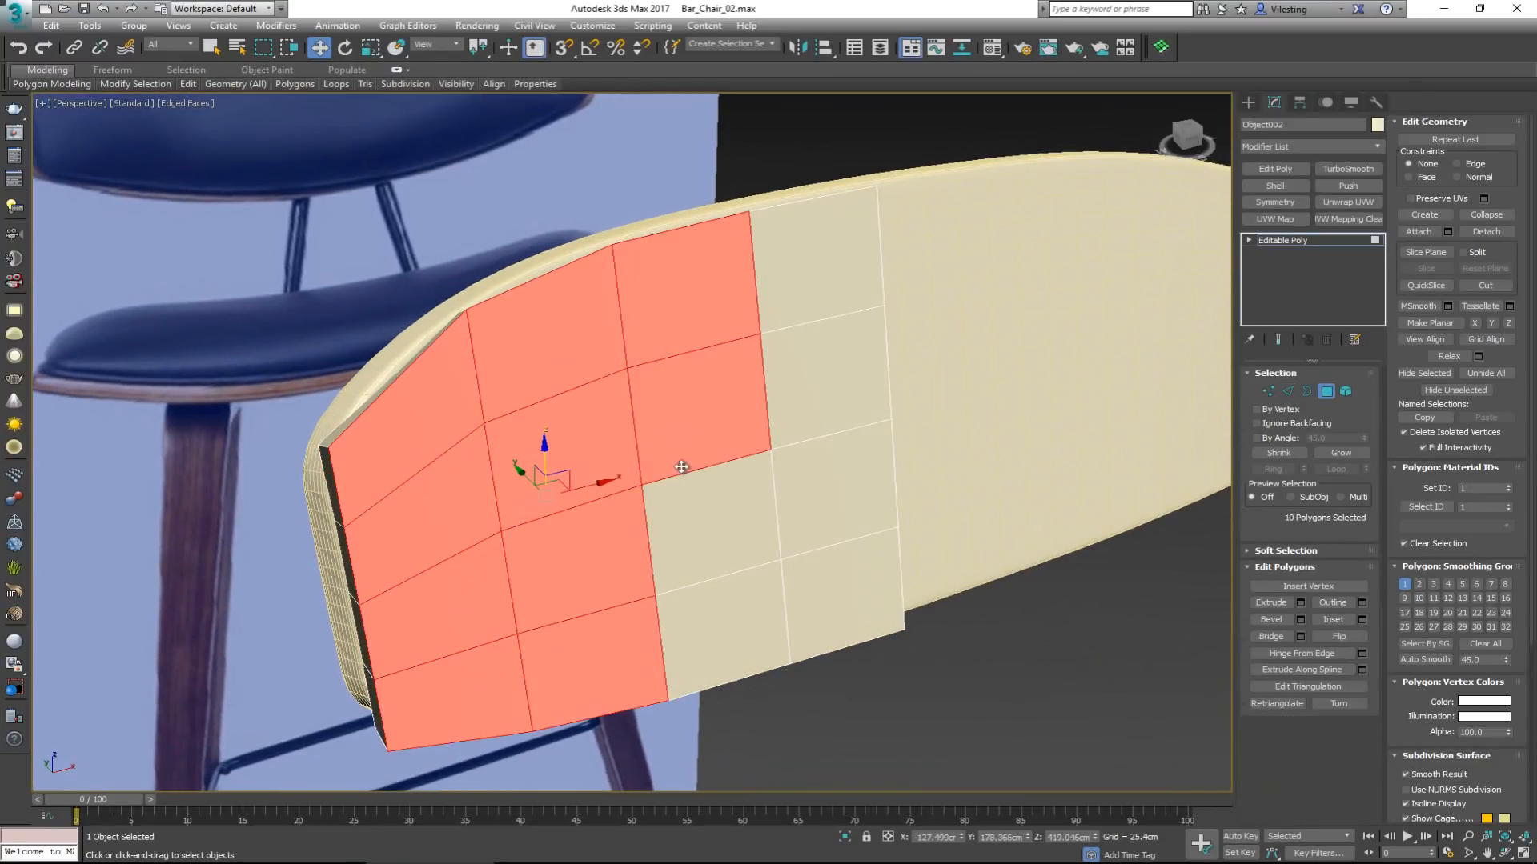
left_click(687, 528, "ctrl")
left_click(699, 617, "ctrl")
left_click(842, 602, "ctrl")
left_click(832, 488, "ctrl")
left_click(824, 376, "ctrl")
left_click(818, 309, "ctrl")
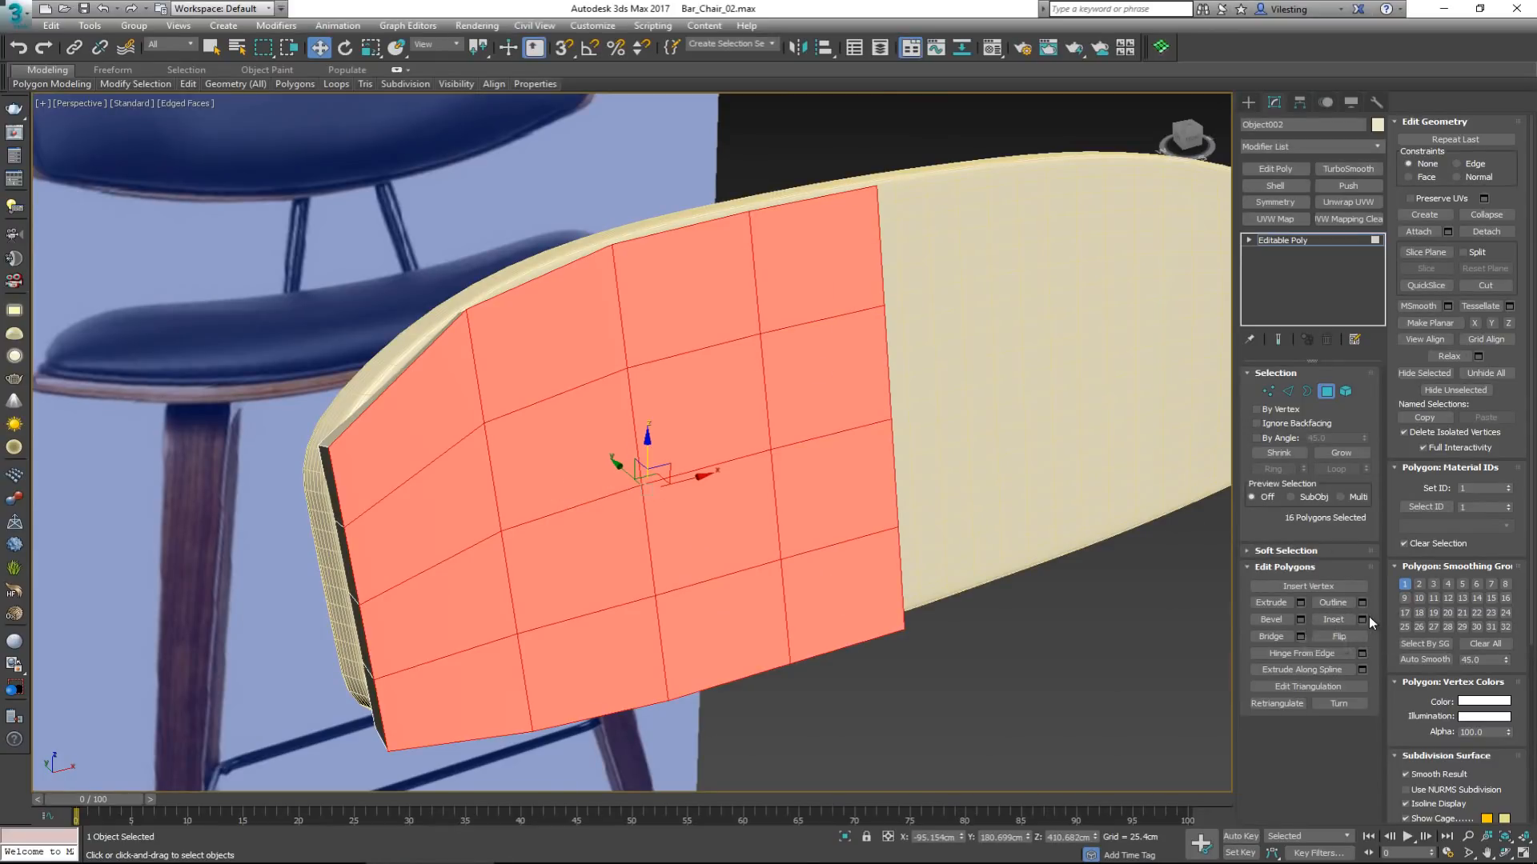
Bevel the selected front faces outward with a narrower outline and shift them about 7 cm along X toward the backrest's centre.
mouse_move(645, 470)
left_mouse_down()
mouse_move(646, 452)
mouse_move(635, 476)
mouse_move(650, 483)
left_mouse_up()
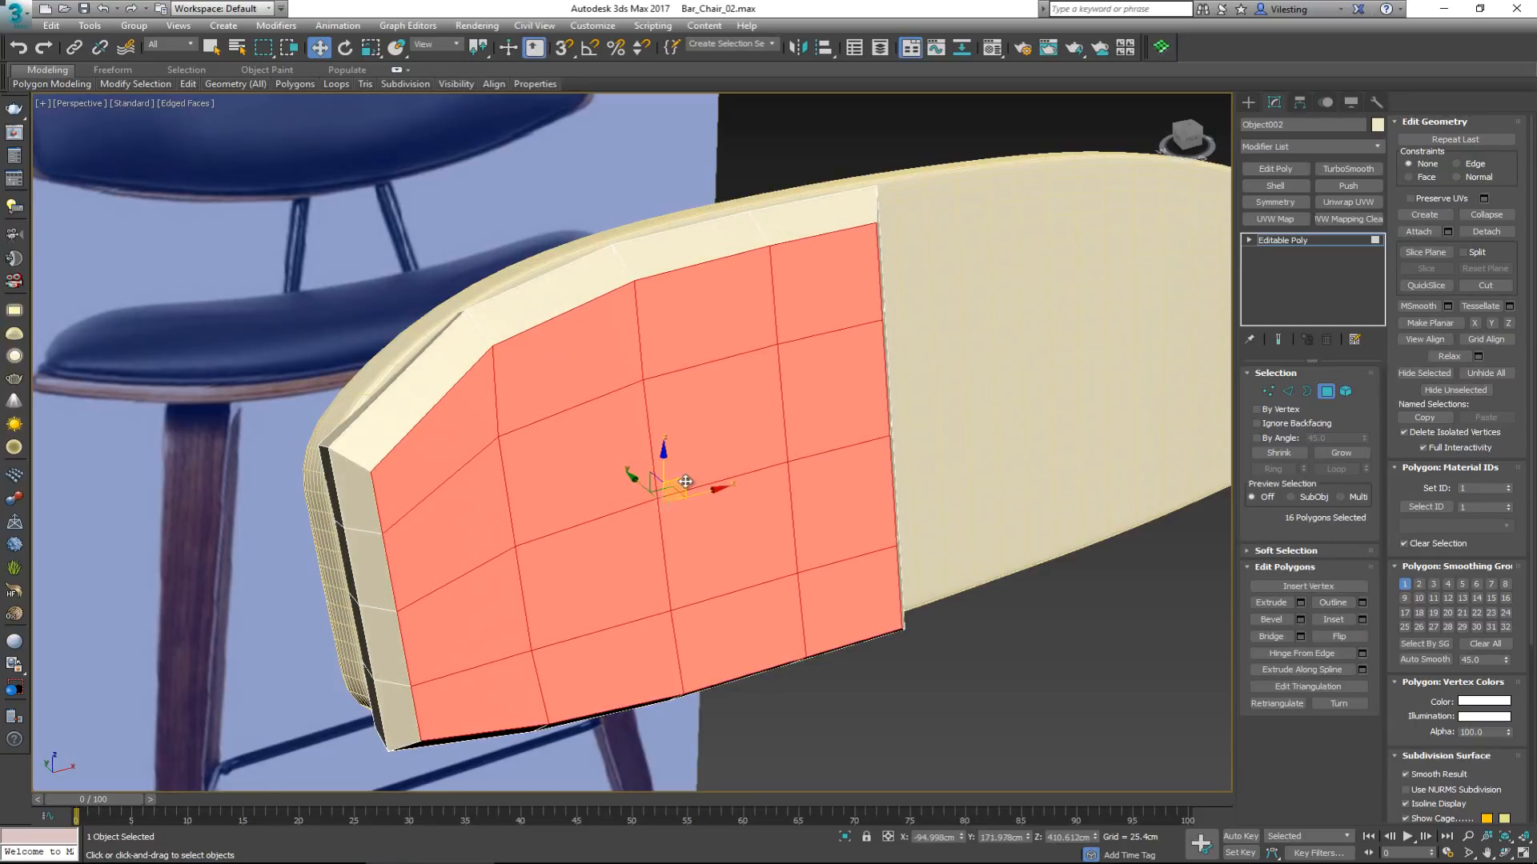
mouse_move(650, 482)
middle_mouse_down("alt")
mouse_move(525, 457)
mouse_move(664, 472)
mouse_move(651, 467)
mouse_move(660, 509)
middle_mouse_up("alt")
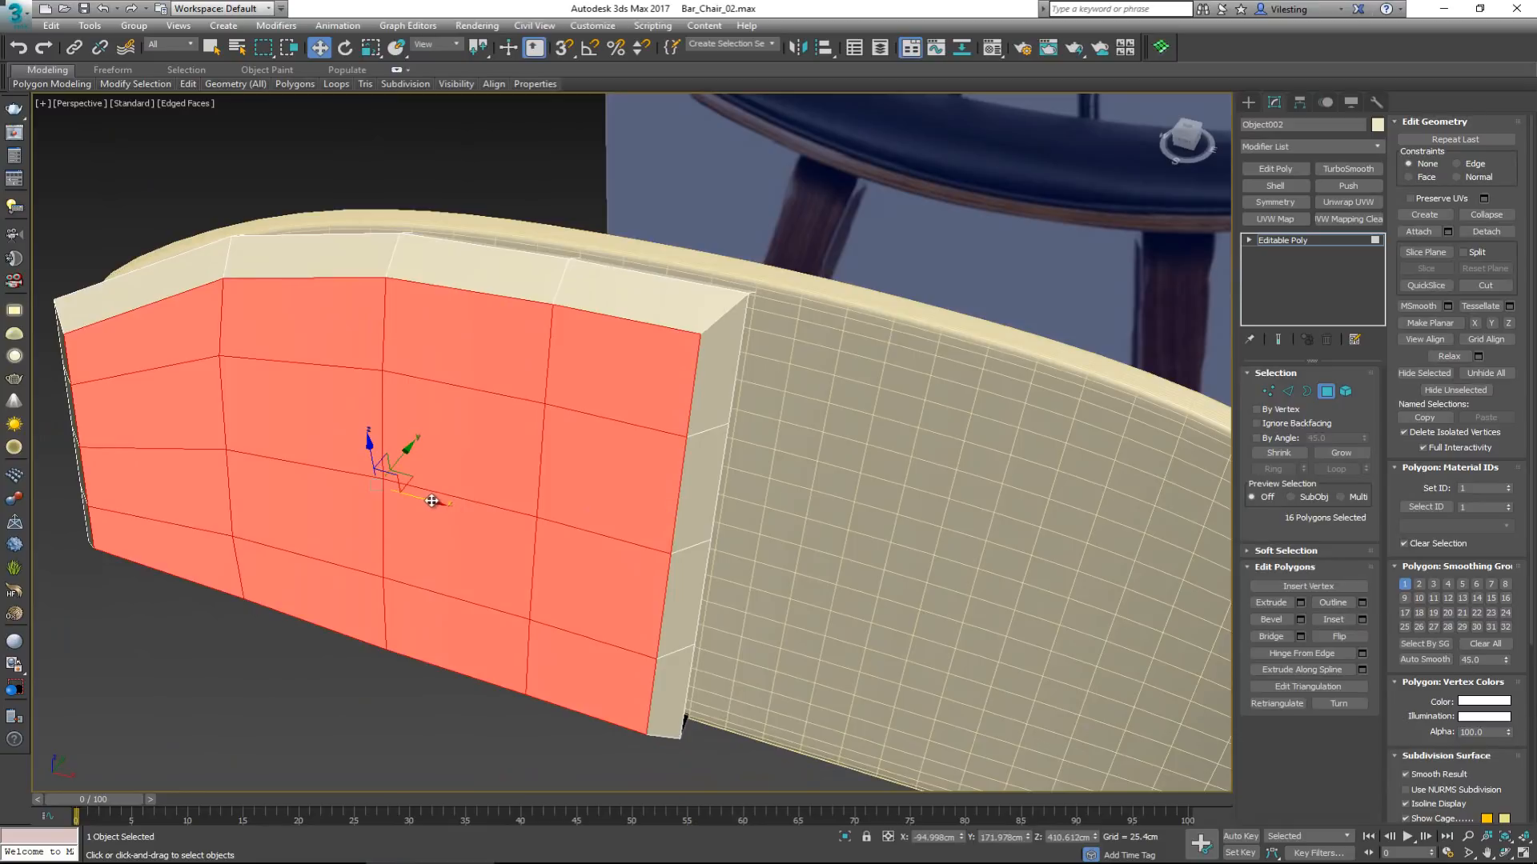
left_click_drag(432, 501, 448, 506)
Delete the four narrow side faces at the panel's inner end, along the backrest's centre.
middle_click_drag(460, 504, 686, 571, "alt")
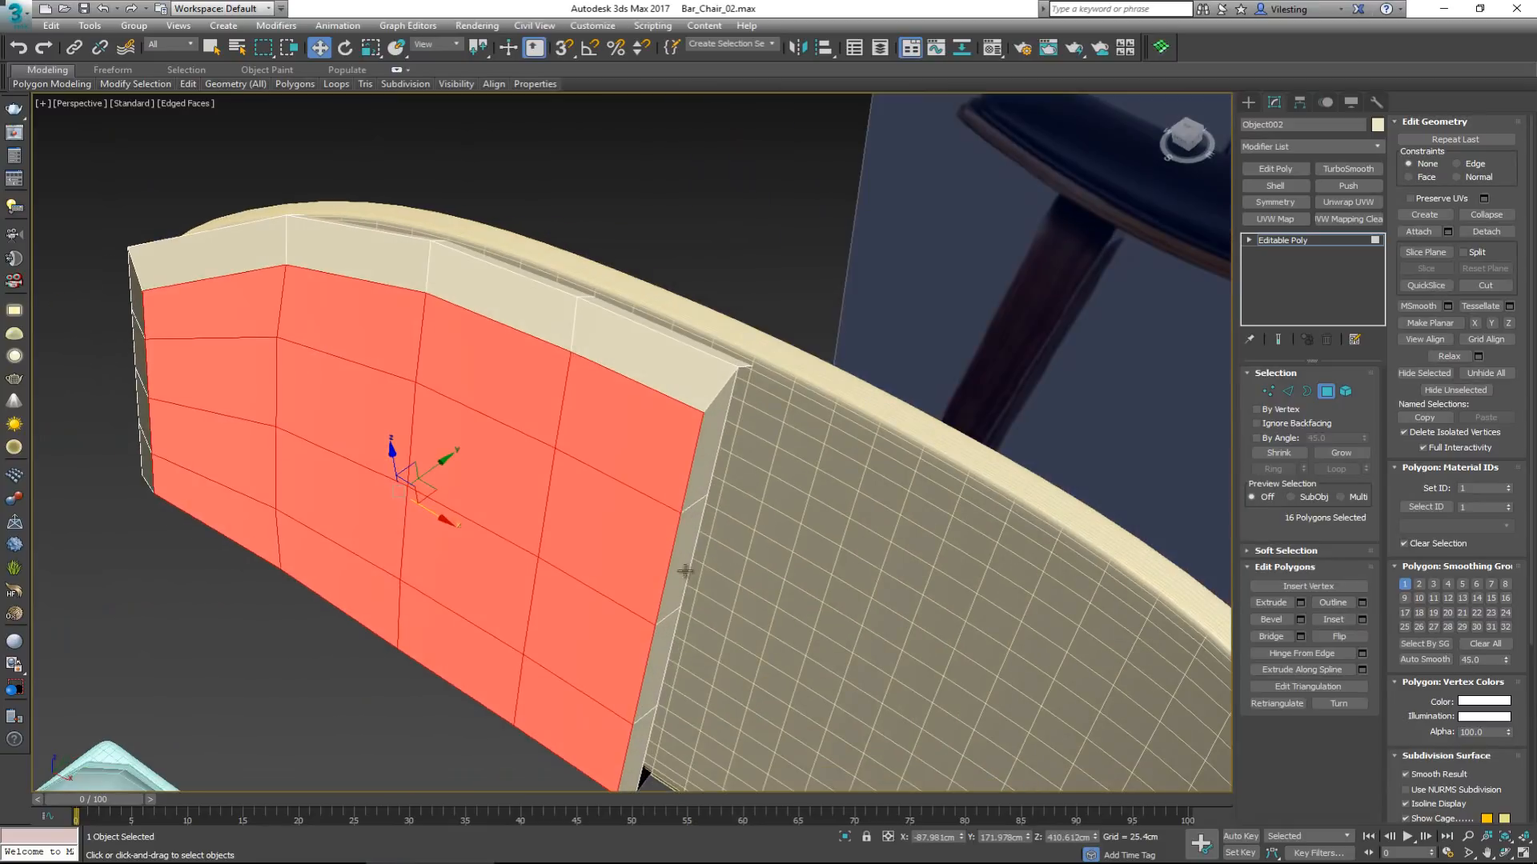
left_click(646, 733)
left_click(659, 688, "ctrl")
left_click(664, 560, "ctrl")
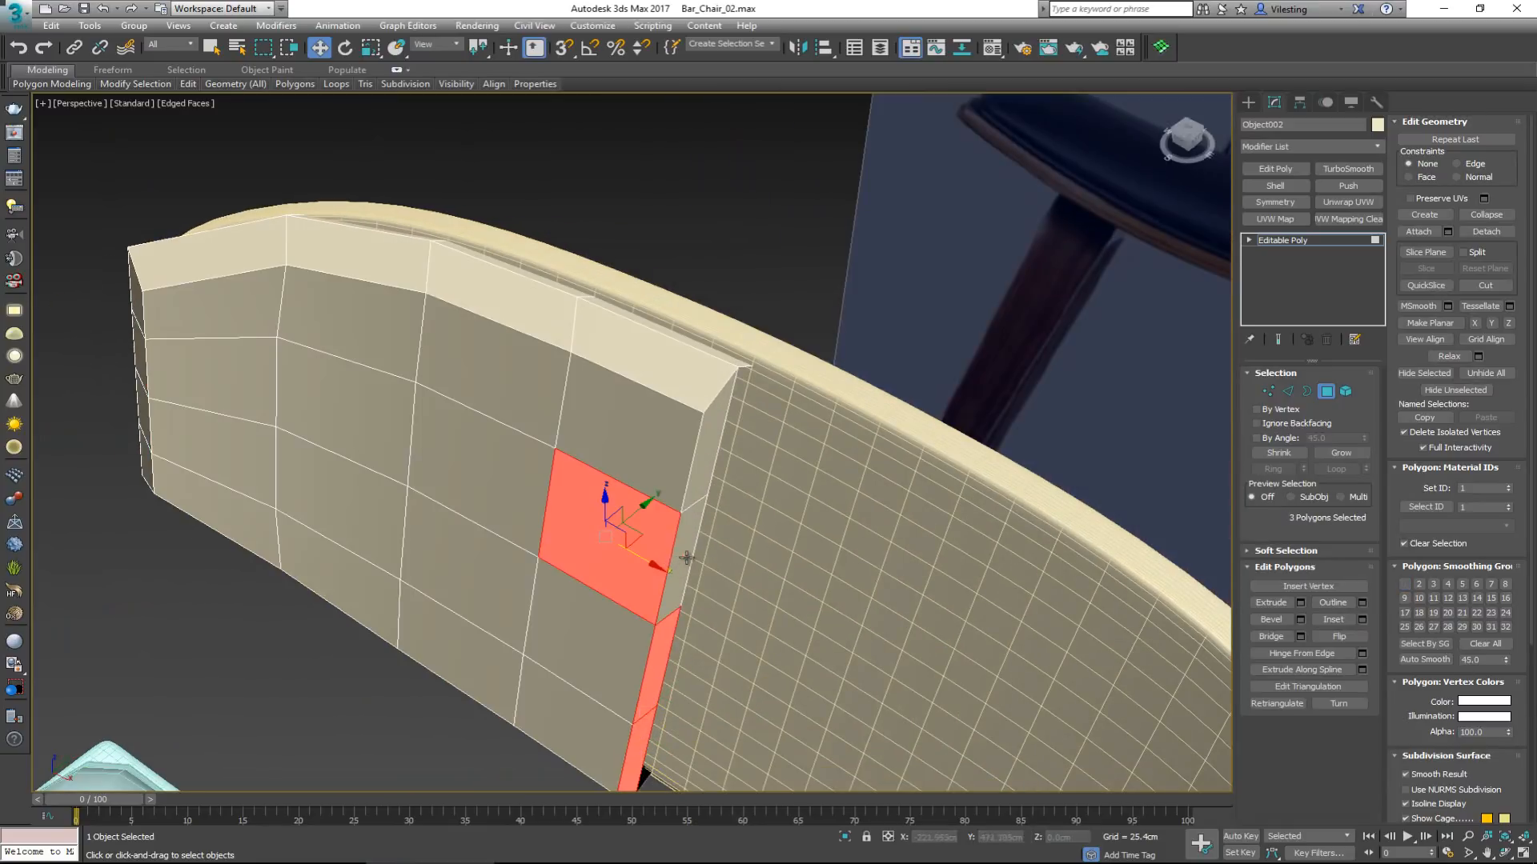
left_click(674, 558, "alt")
left_click(686, 558, "ctrl")
left_click(702, 474, "ctrl")
key("Delete")
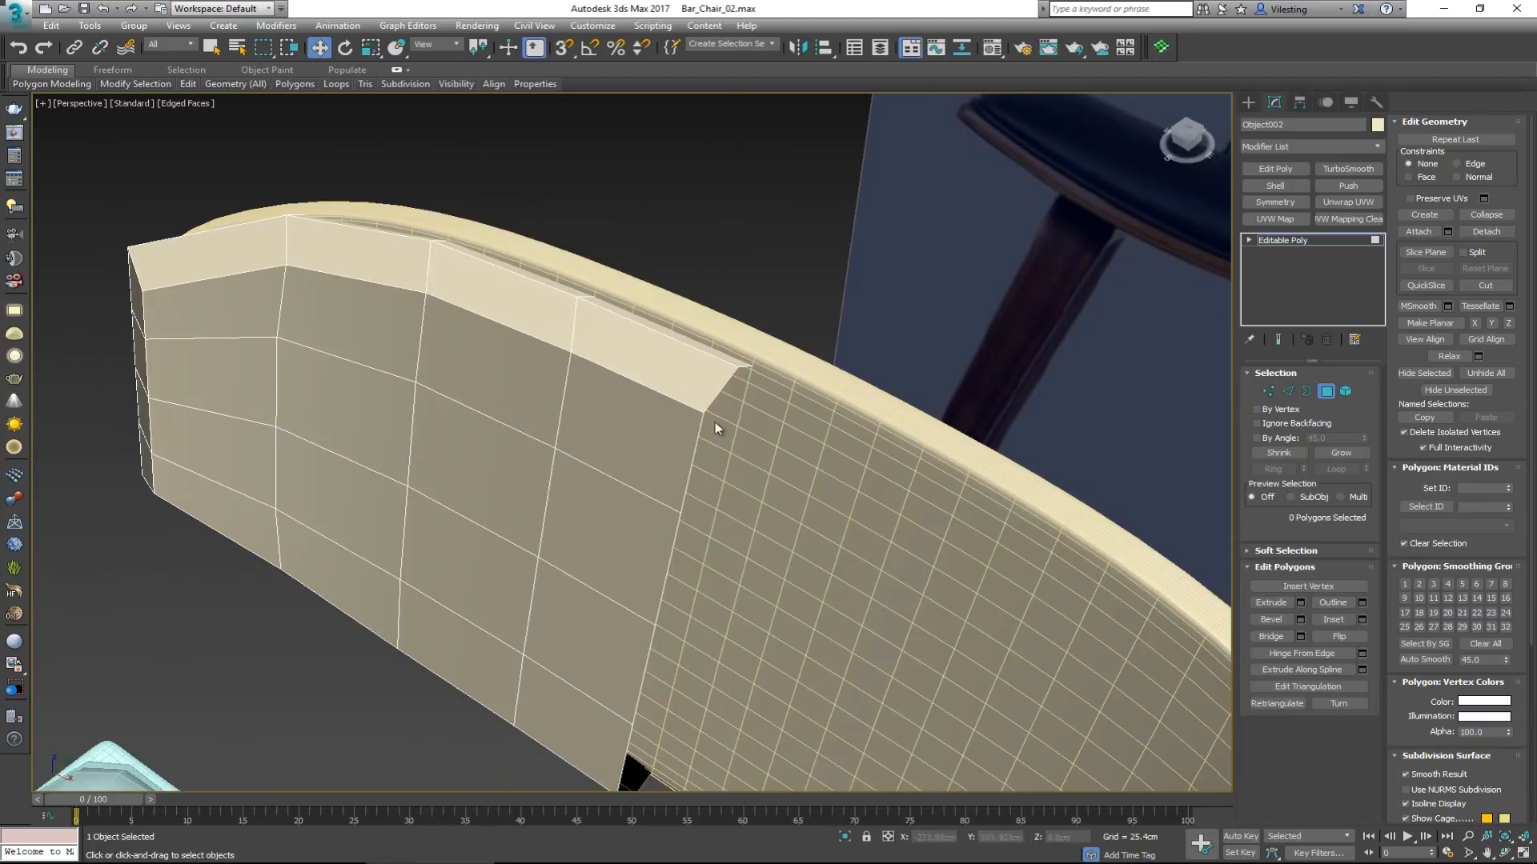
Snap the edges of the cushion panel's open inner end along X to the backrest's centre.
key("2")
double_click(709, 406)
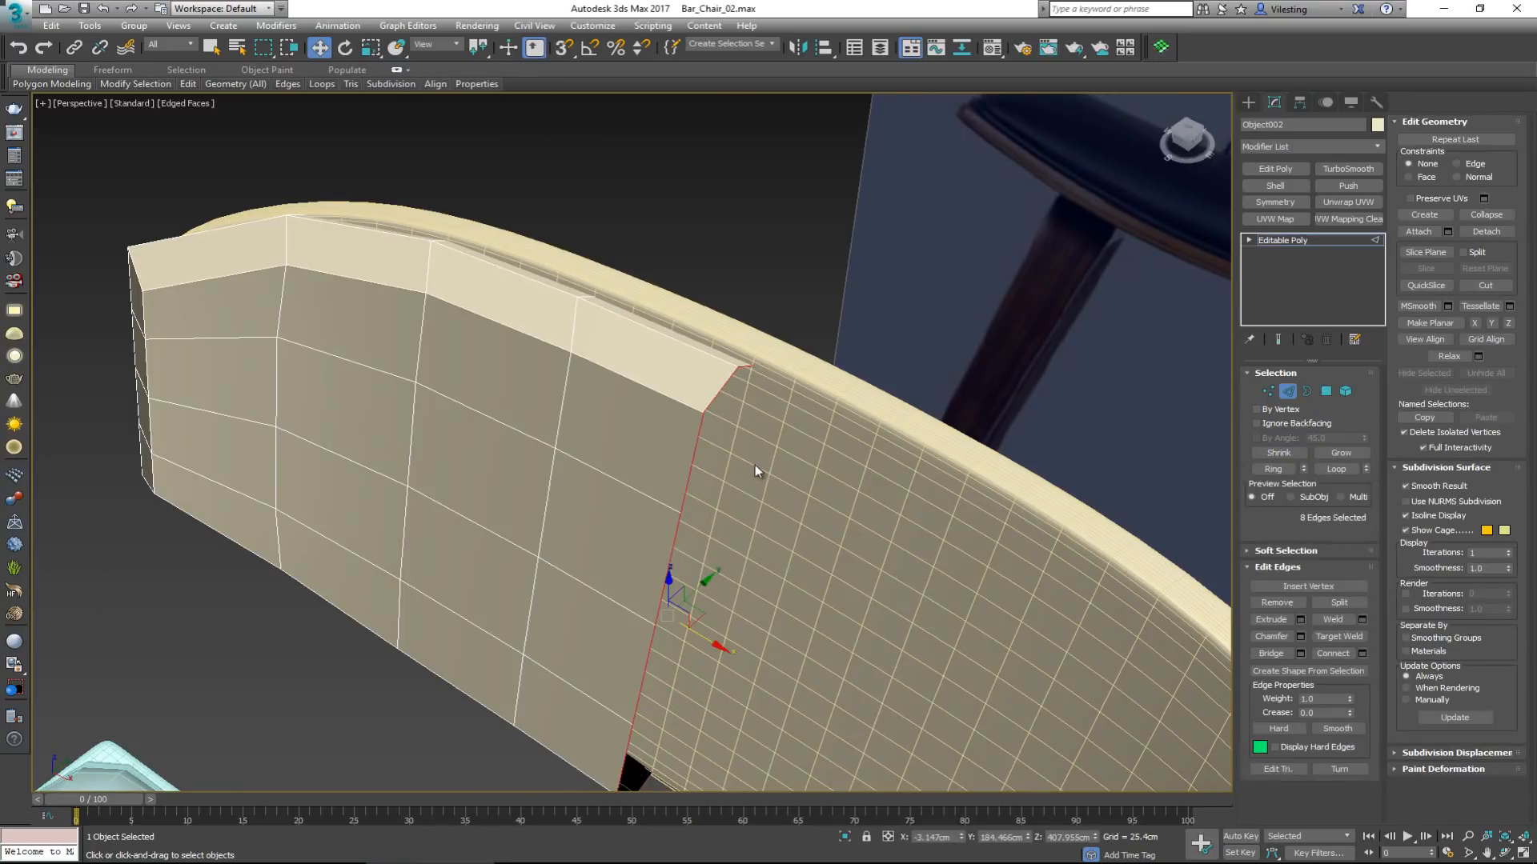
middle_click_drag(755, 464, 707, 627, "alt")
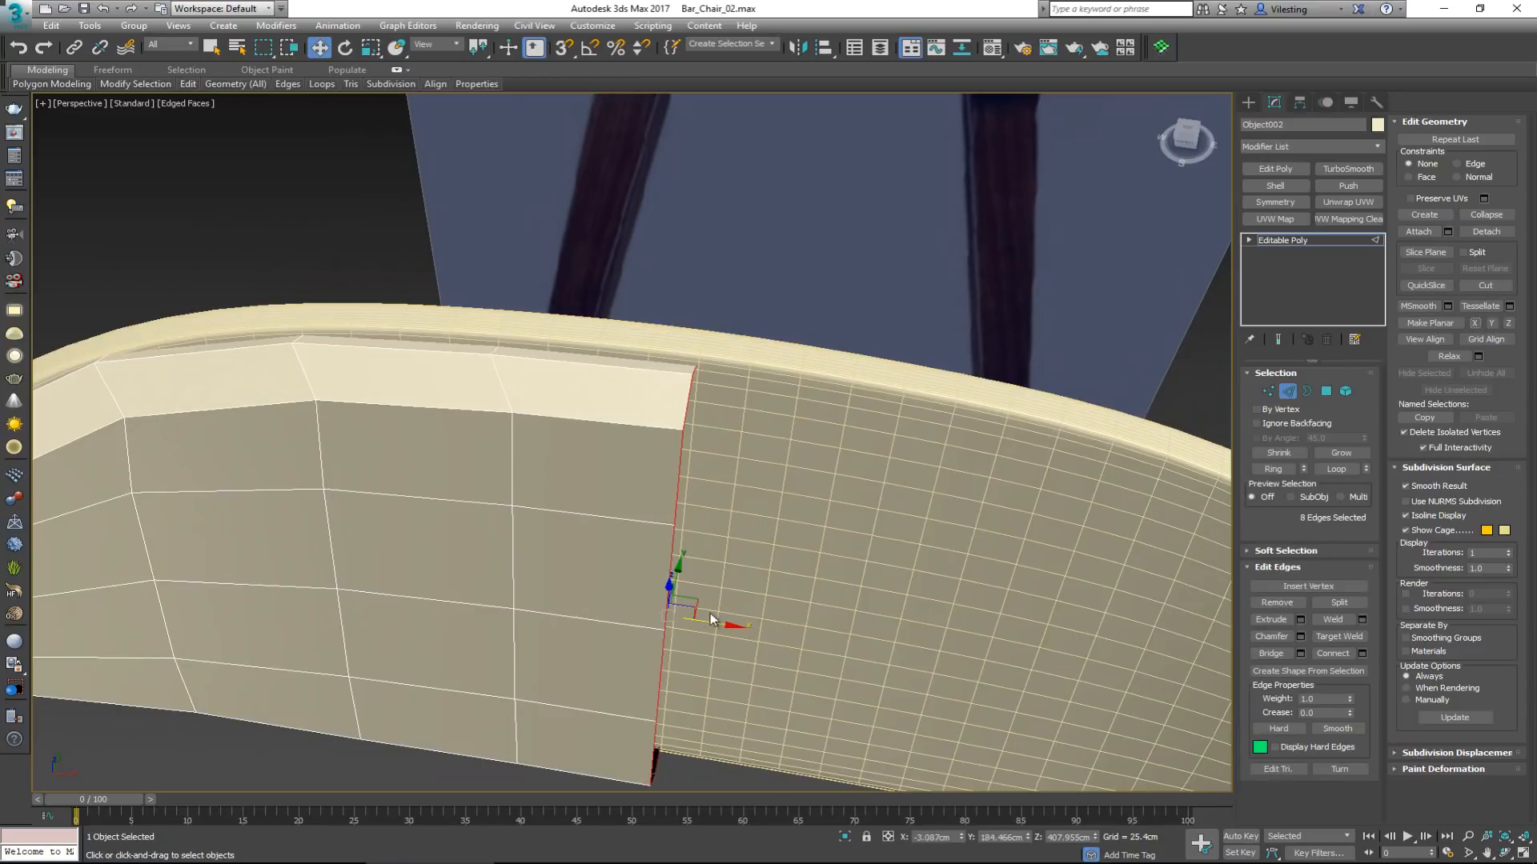
key("s")
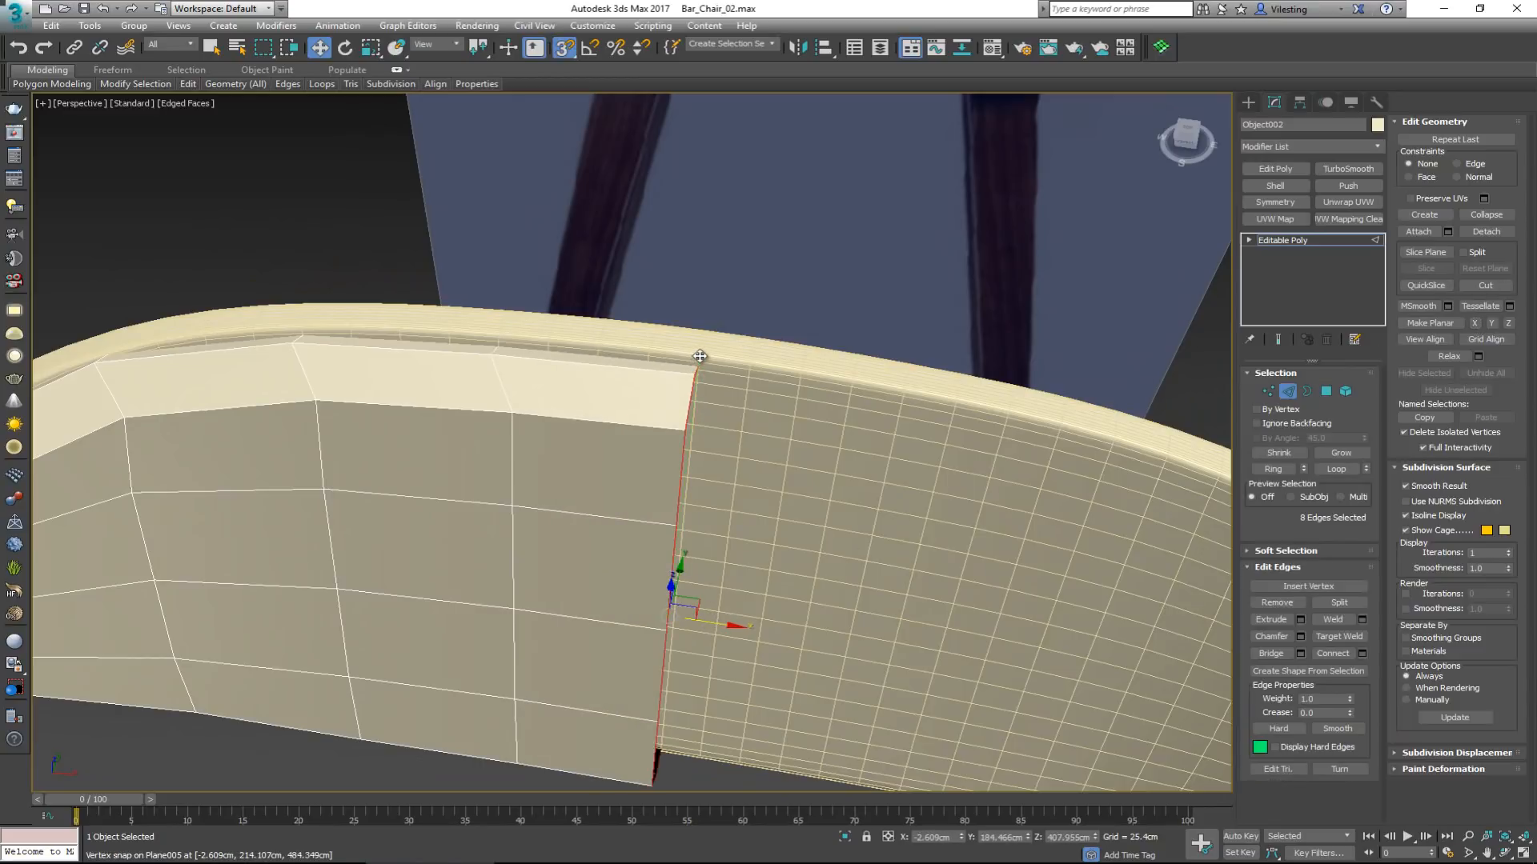
Apply TurboSmooth to the cushion panel, then switch its effect off to expose the low-poly mesh.
middle_click_drag(700, 356, 806, 301, "alt")
middle_click_drag(600, 387, 657, 416)
left_click(1343, 169)
scroll(634, 431, "up", 2)
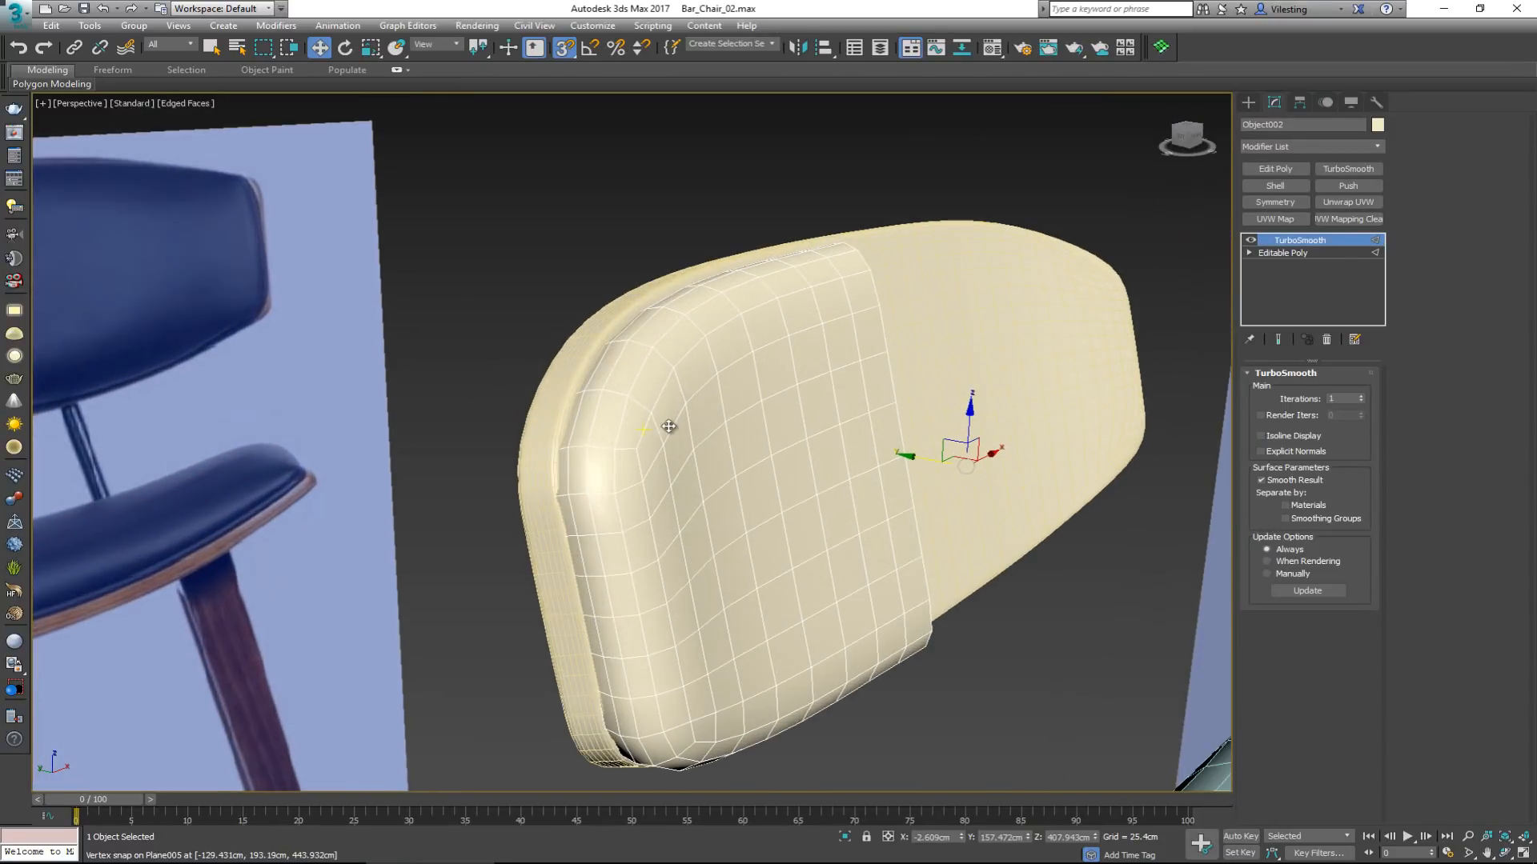
left_click(1252, 240)
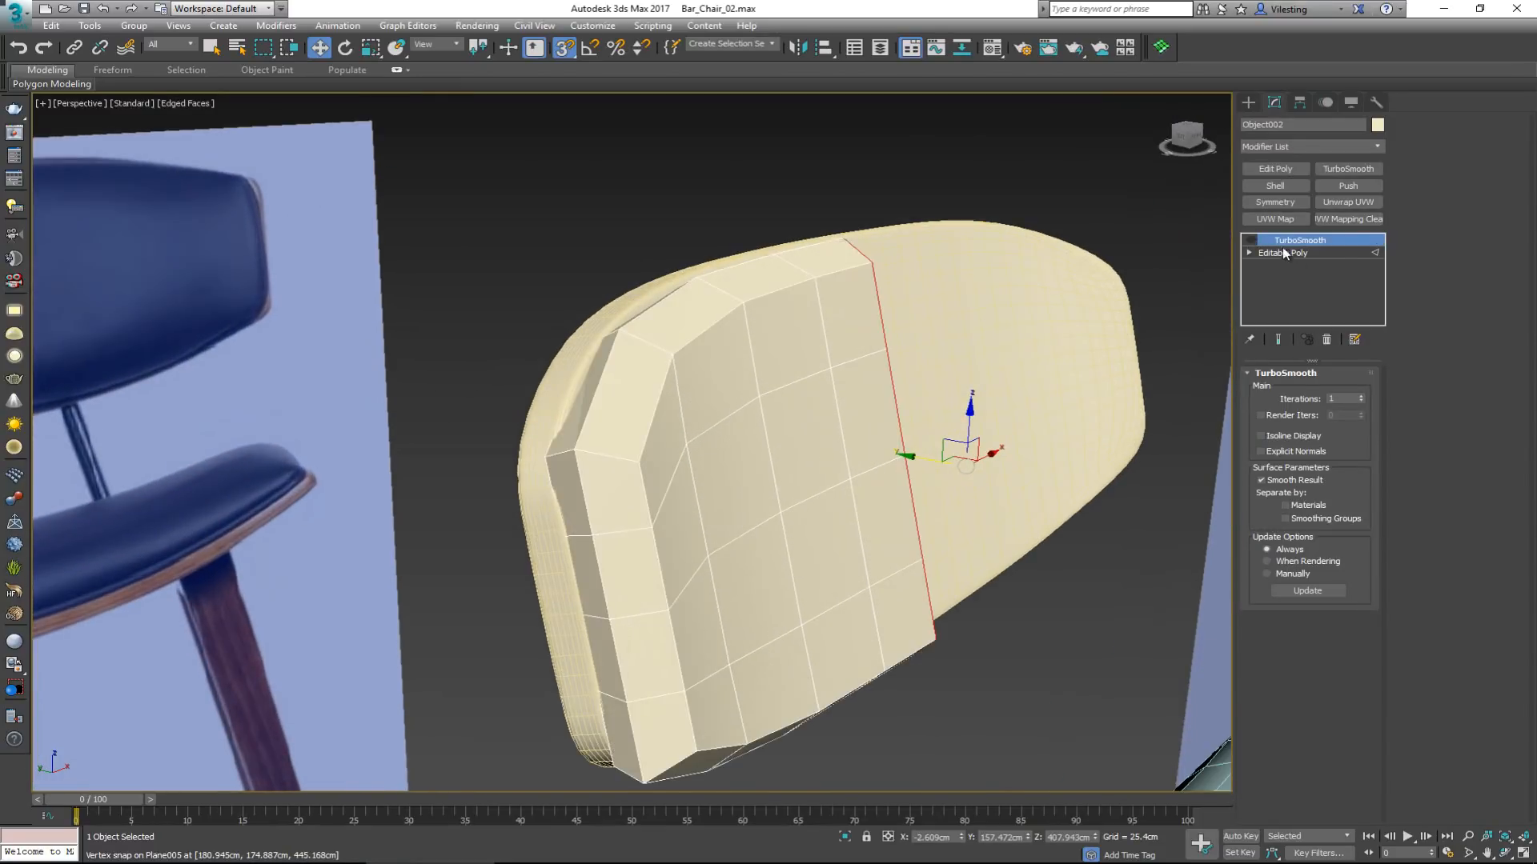
scroll(572, 458, "up", 2)
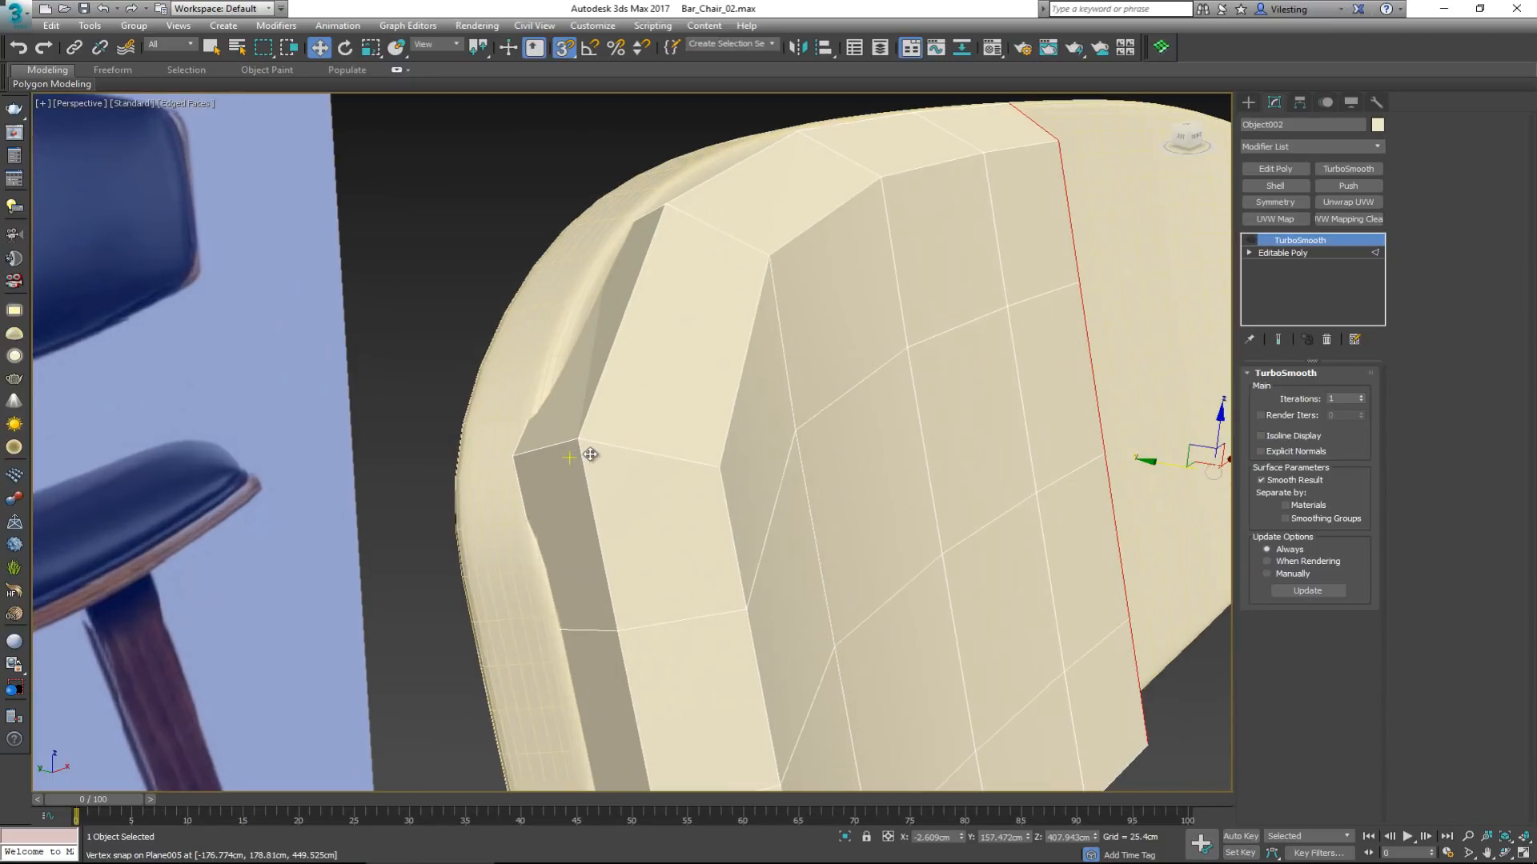
Insert three edge loops around the Editable Poly's rim: one on each side of the front corner edge and one midway along the side.
left_click(1294, 255)
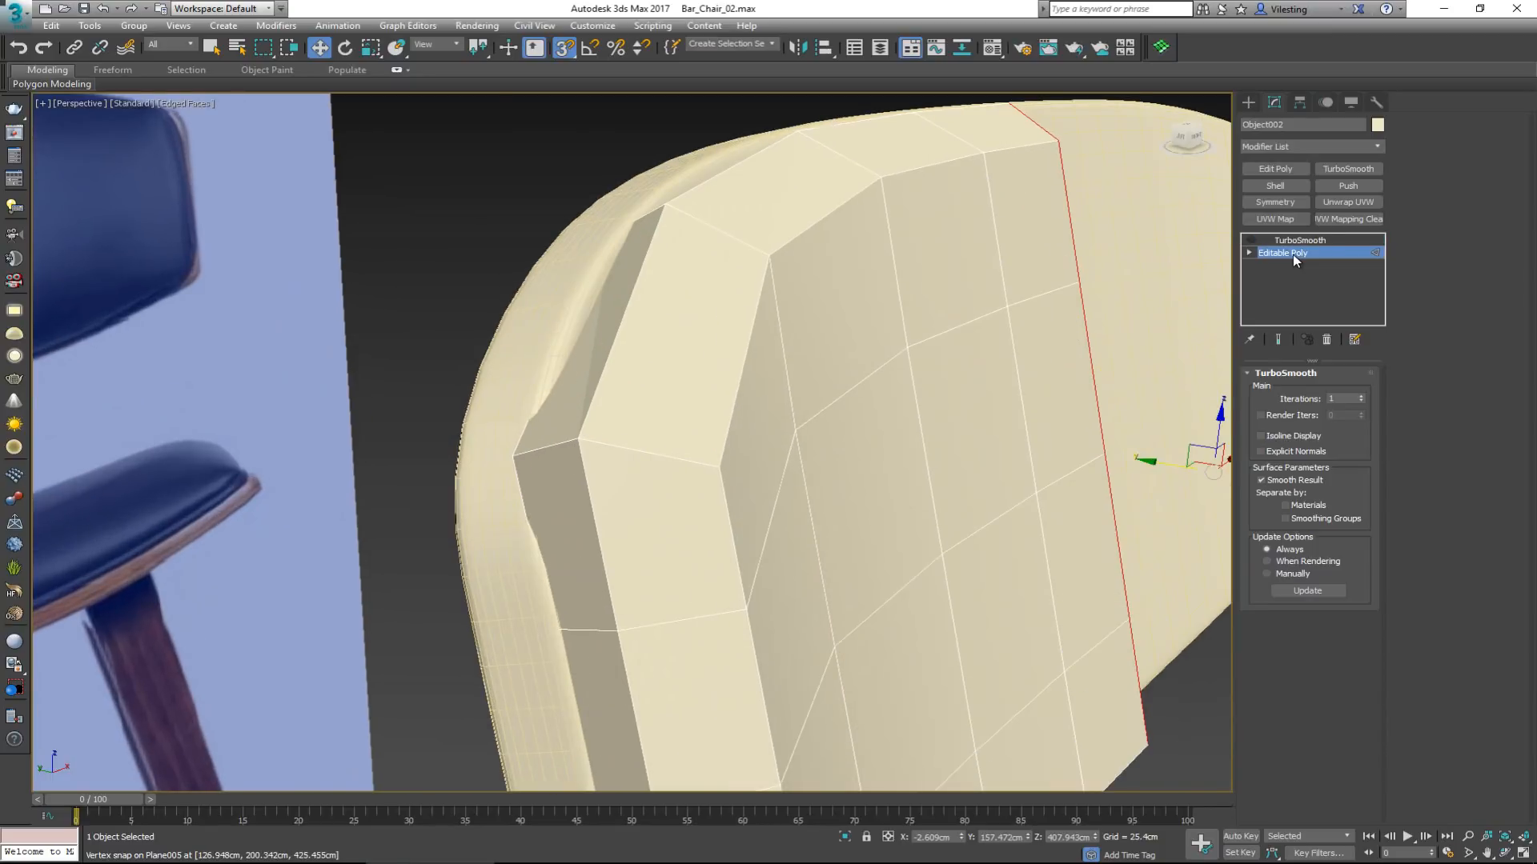
key("alt+c")
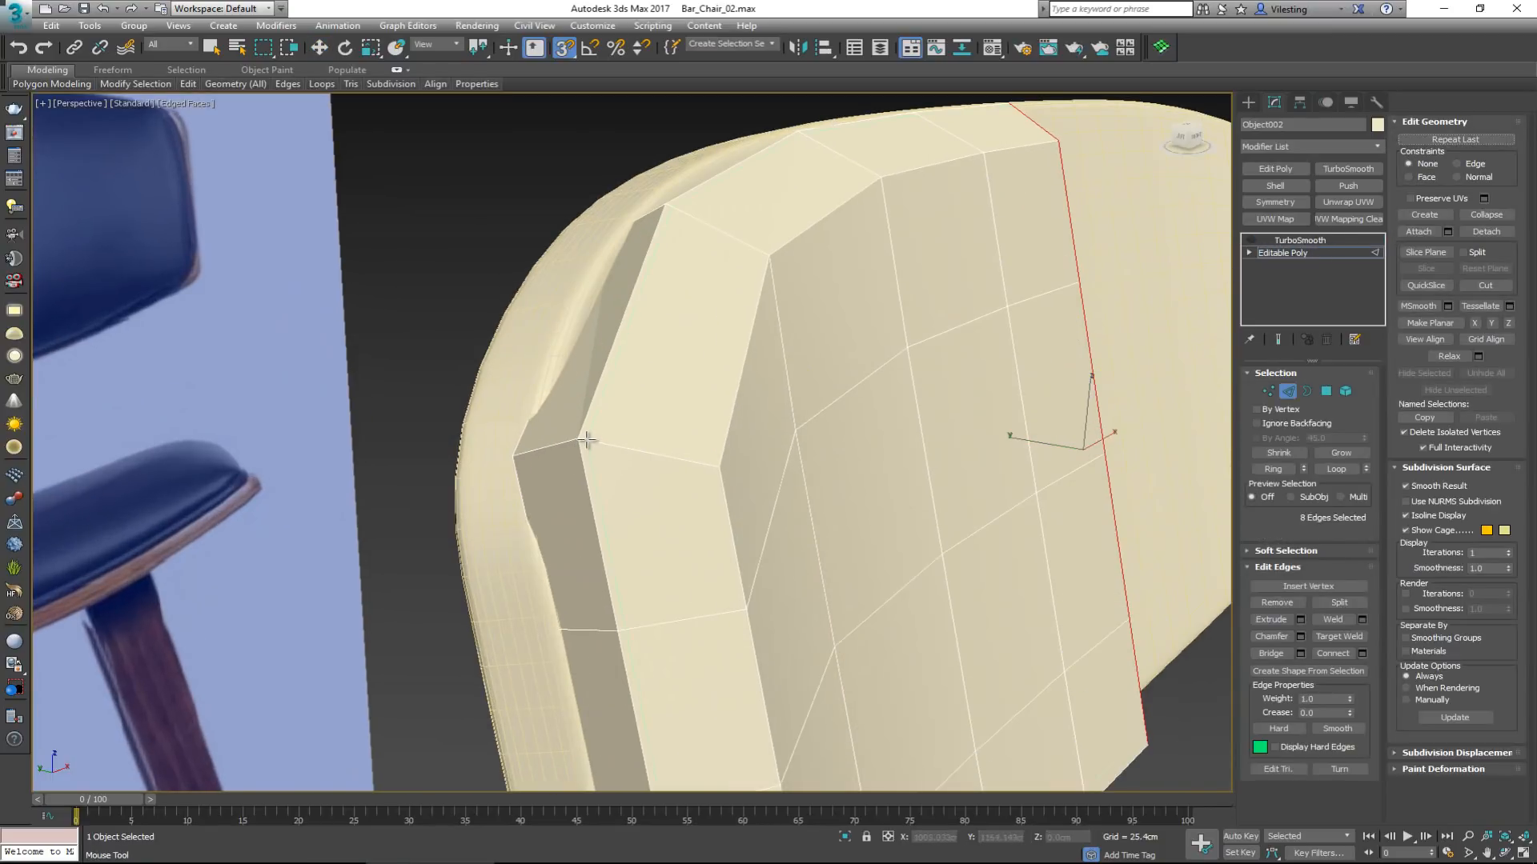
double_click(584, 440)
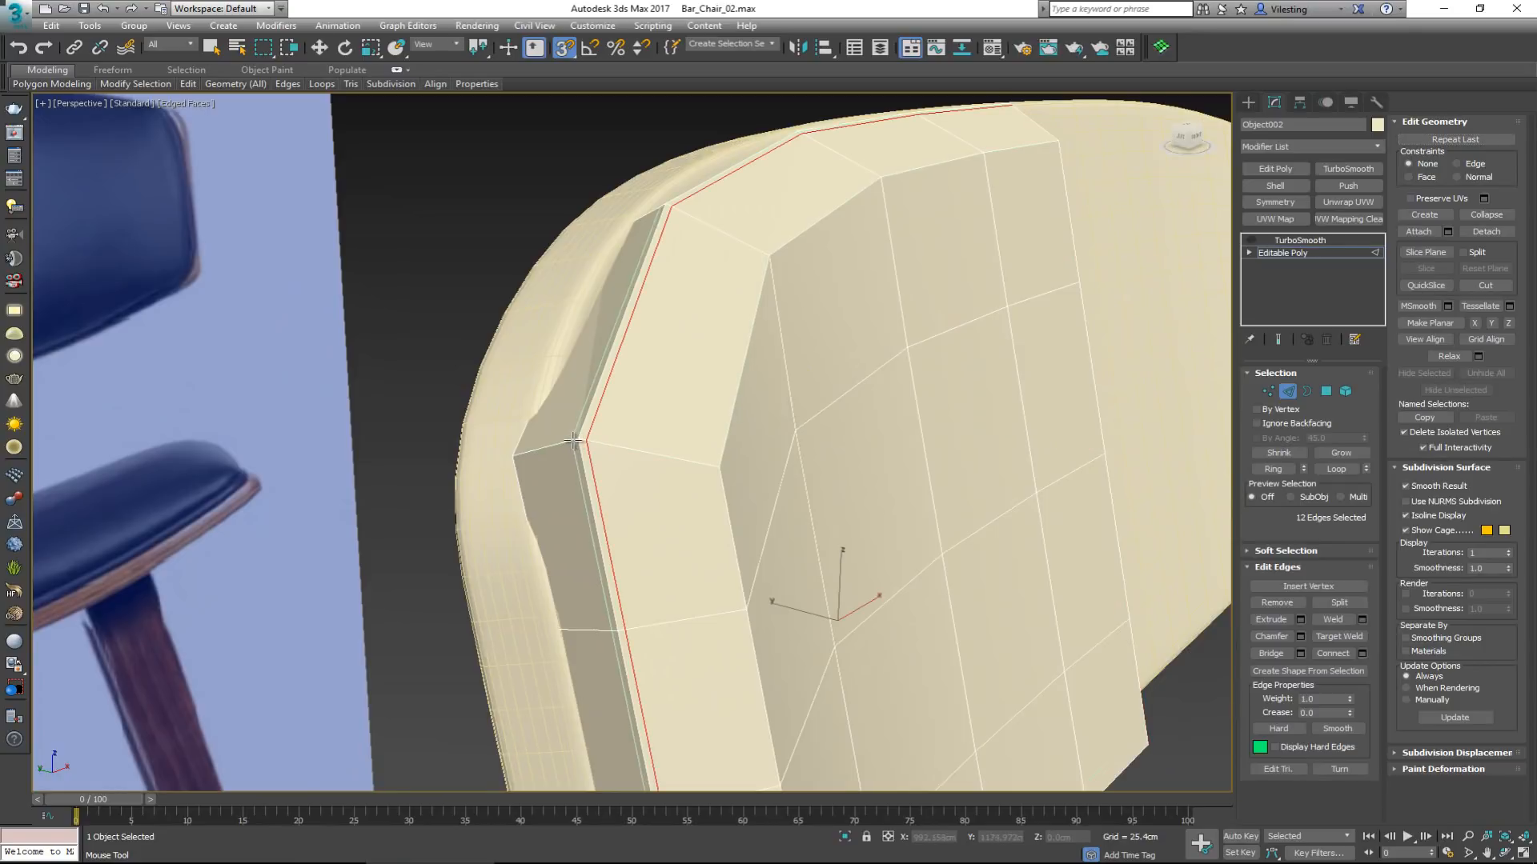
double_click(573, 439)
left_click(542, 448)
right_click(583, 471)
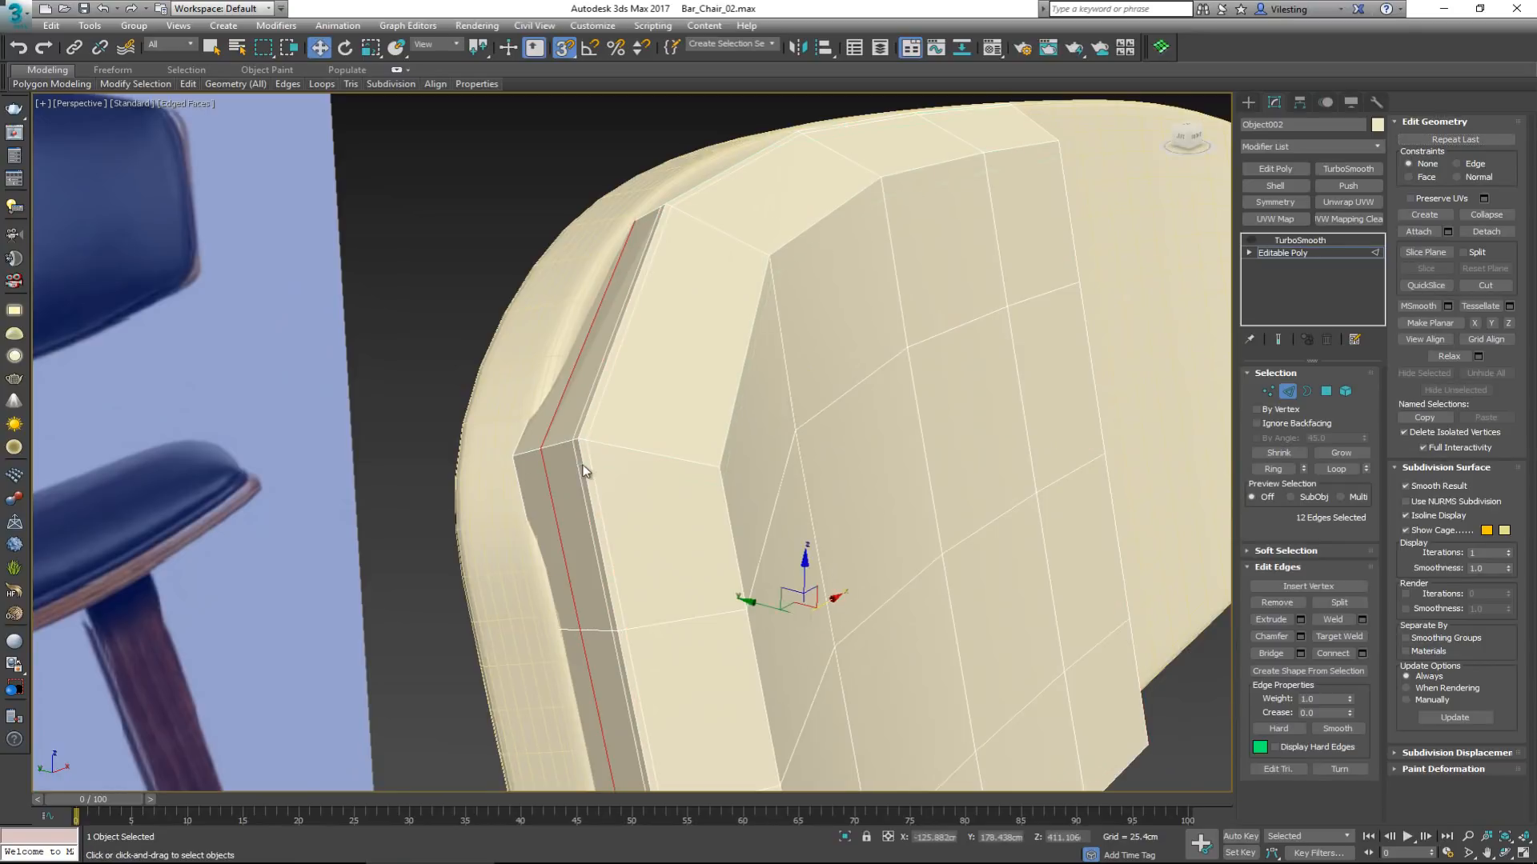
Scale the middle side loop slightly outward and check the cushion's shape with TurboSmooth on.
key("r")
middle_click_drag(816, 586, 682, 597)
scroll(698, 591, "down", 4)
scroll(682, 597, "up", 2)
left_click_drag(691, 605, 687, 600)
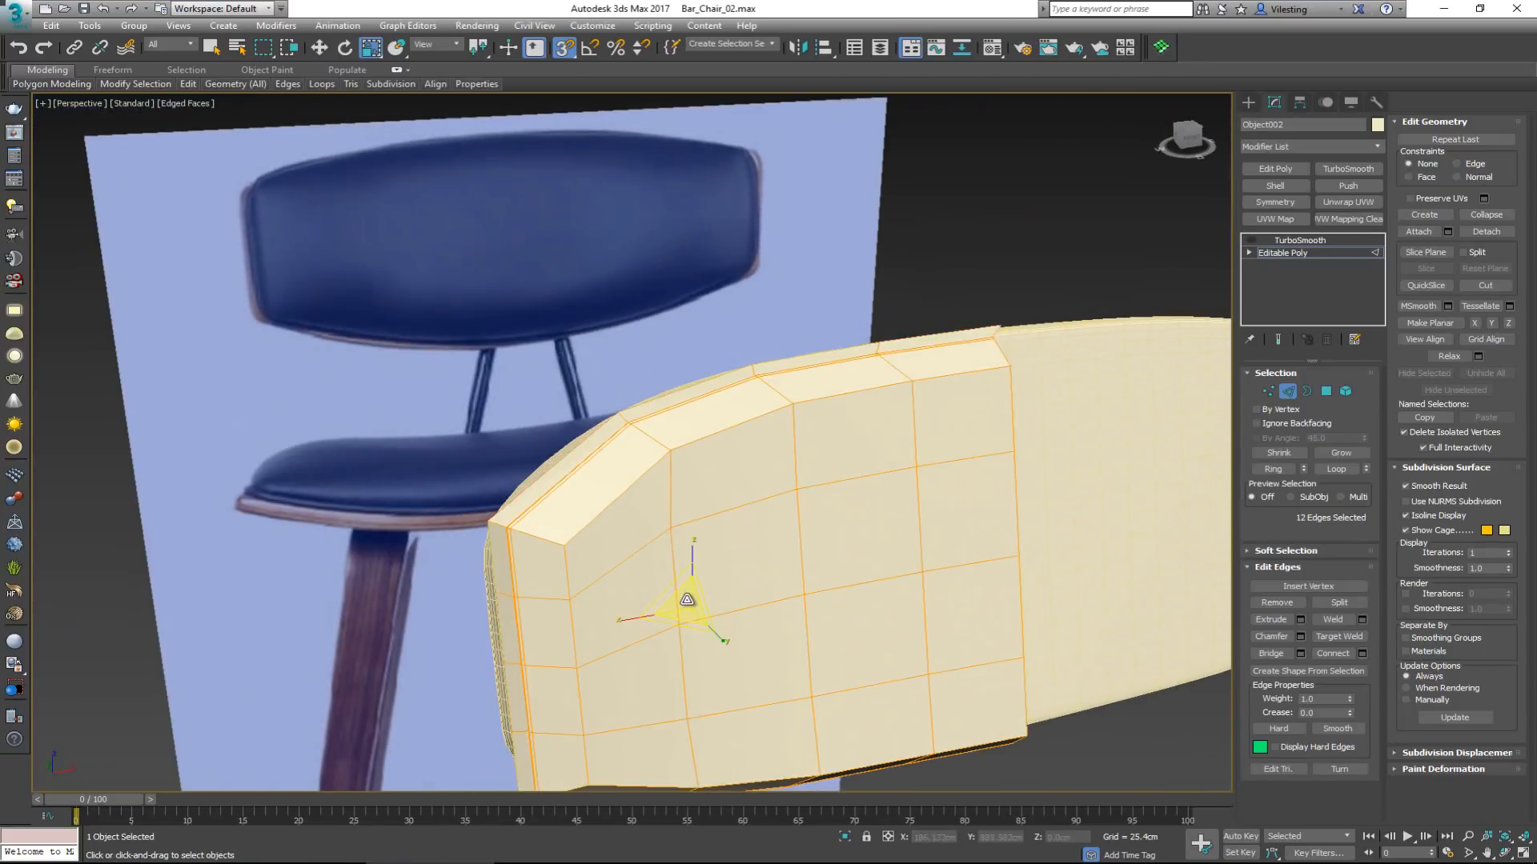
middle_click_drag(706, 582, 754, 569, "alt")
left_click(1251, 241)
middle_click_drag(871, 411, 788, 433, "alt")
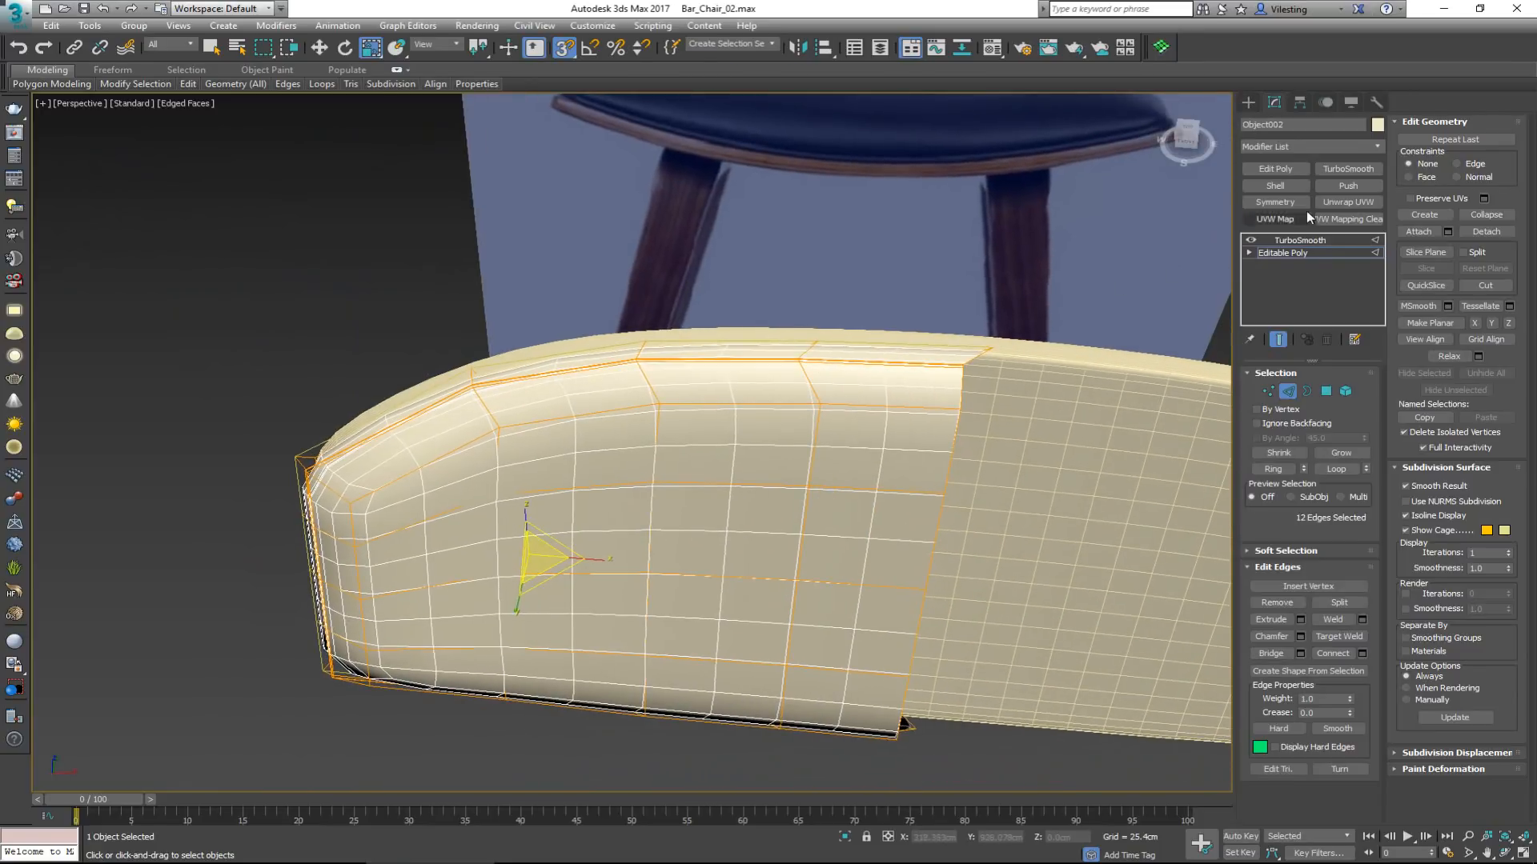
Switch TurboSmooth off and add an Edit Poly modifier between it and the Editable Poly.
left_click(1252, 240)
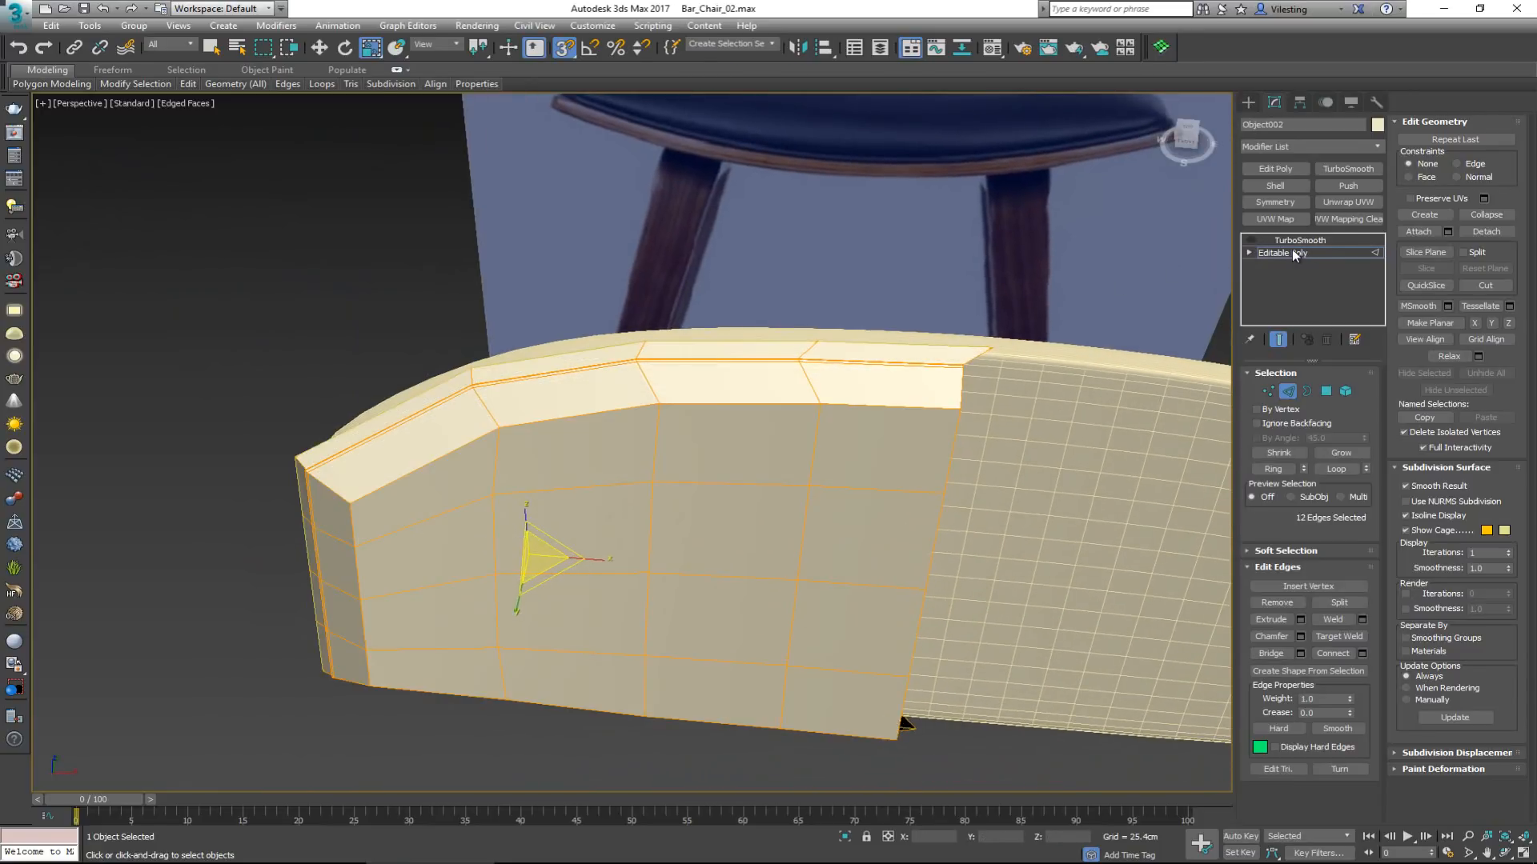
left_click(1288, 391)
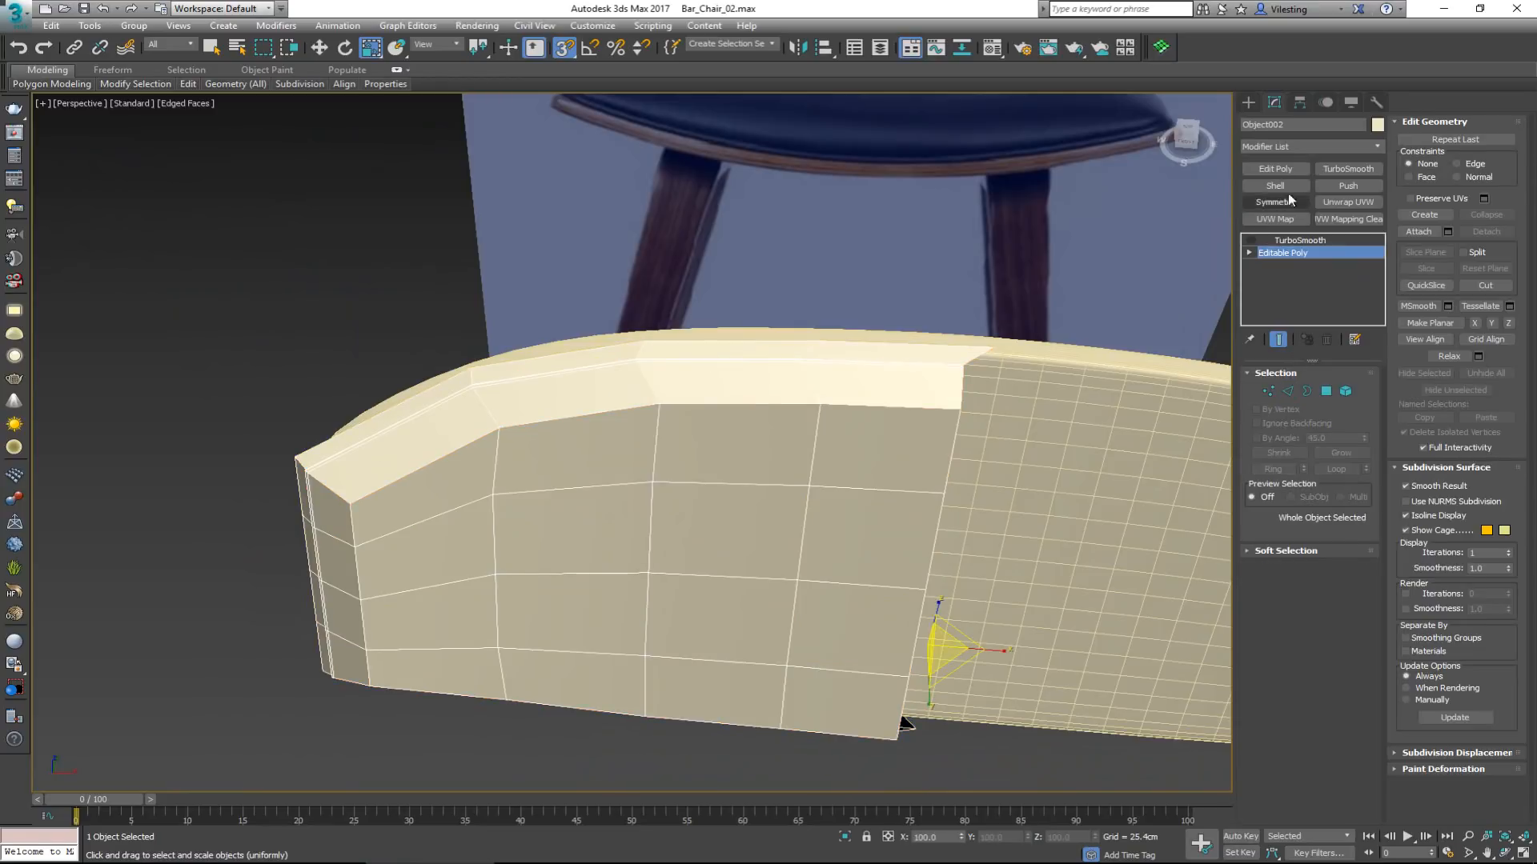
left_click(1281, 170)
scroll(909, 440, "up", 5)
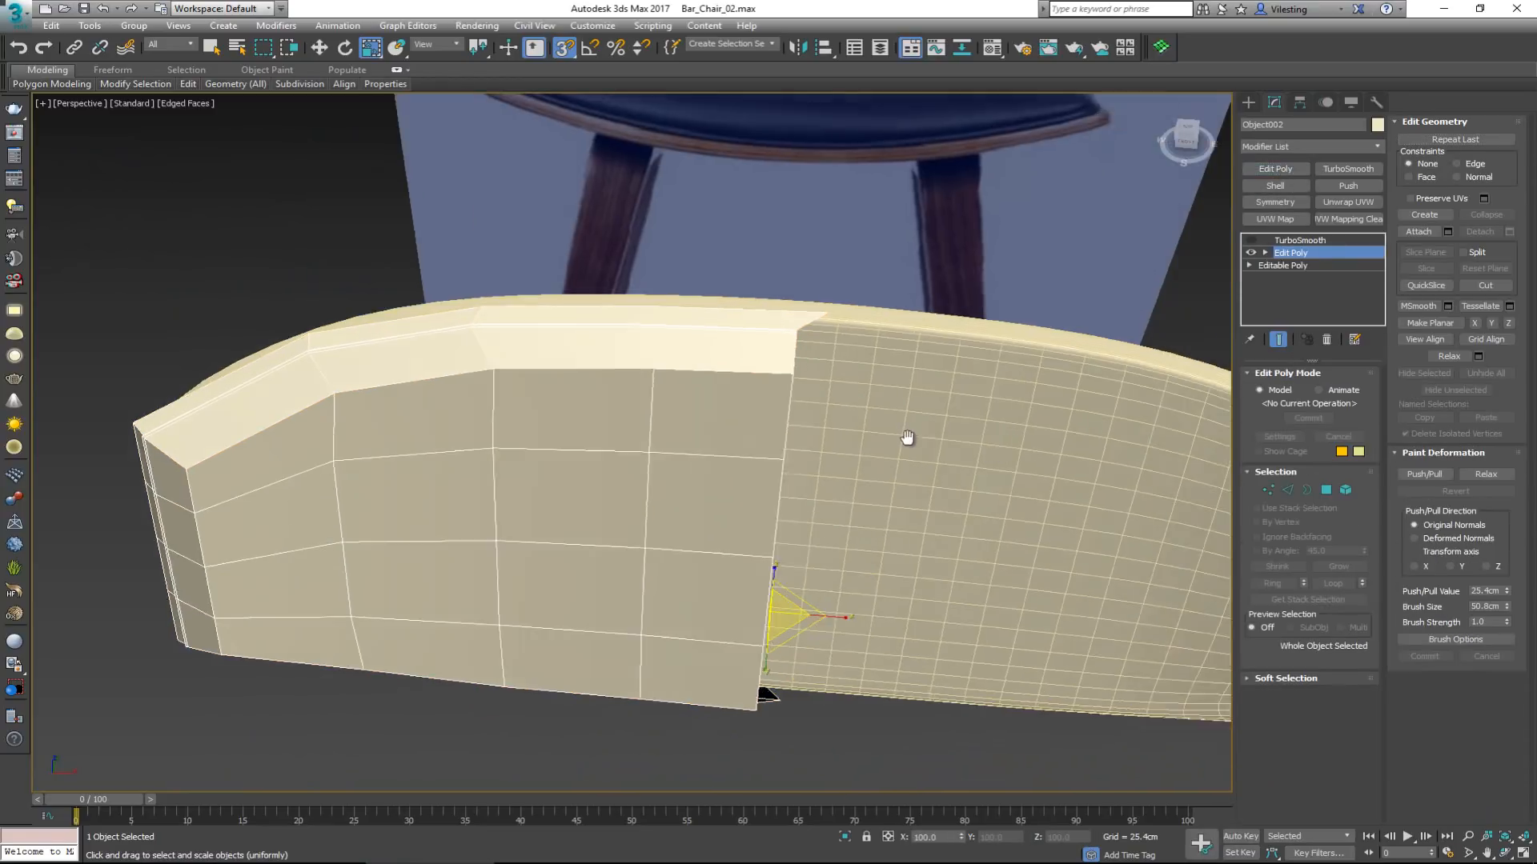
Make the cushion's inner end edges planar in X and snap them along X to the backrest's centre.
key("2")
double_click(602, 307)
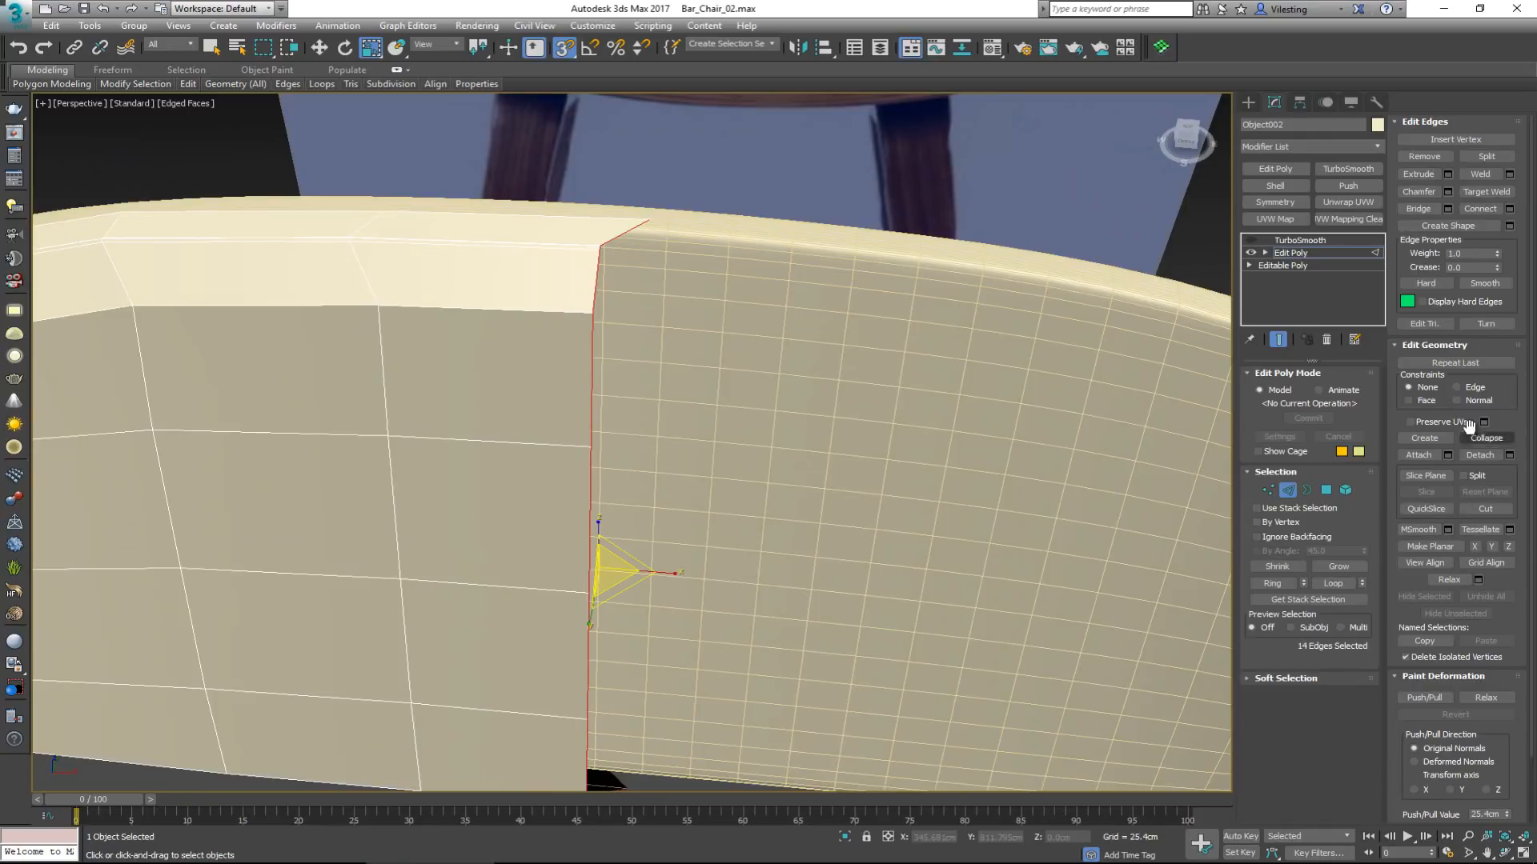
left_click(1473, 546)
key("w")
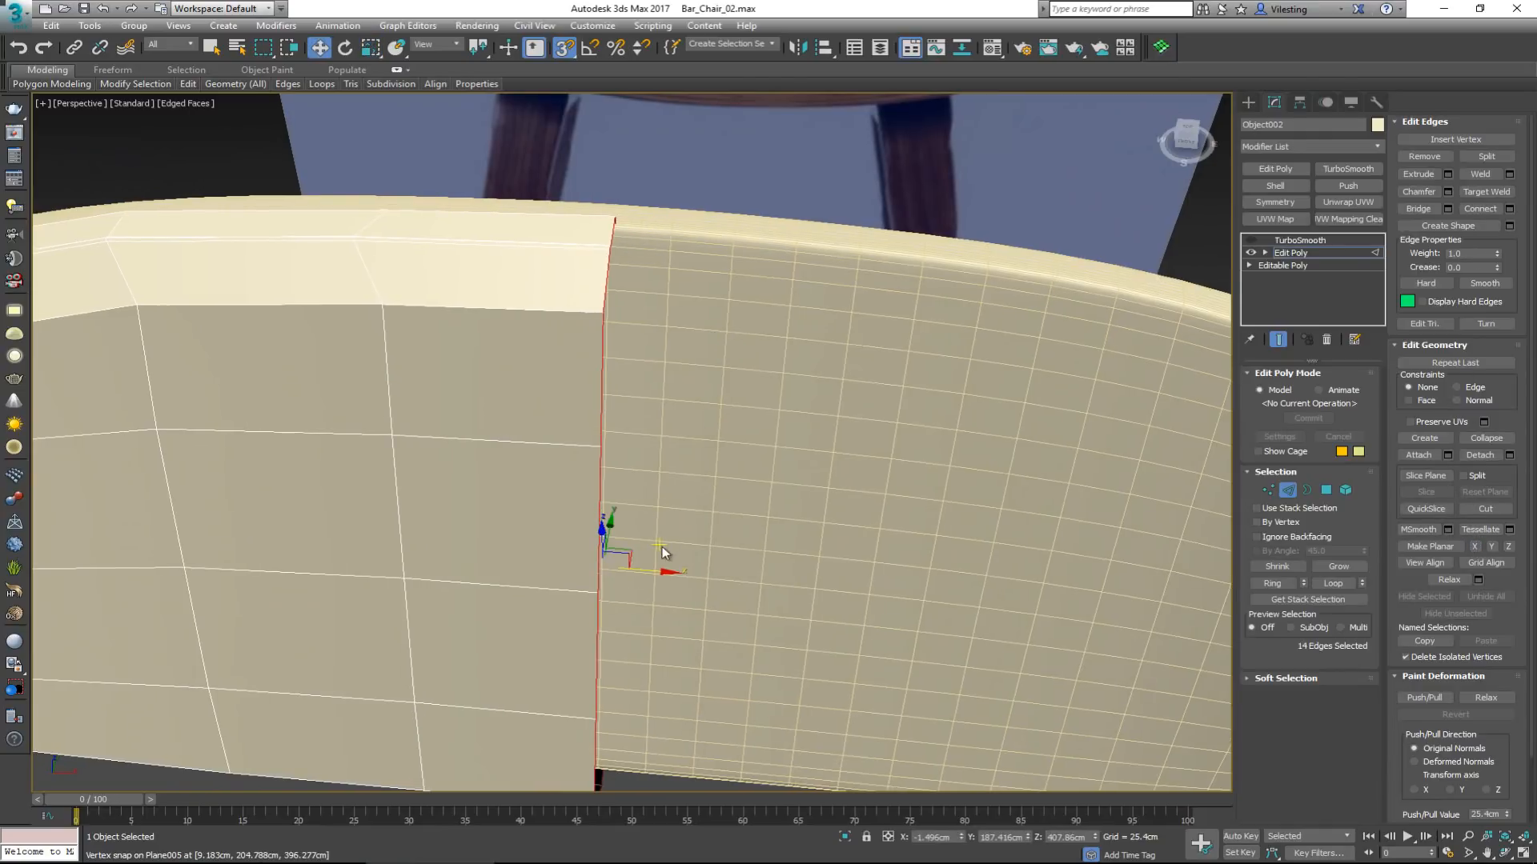
left_click_drag(652, 570, 602, 494)
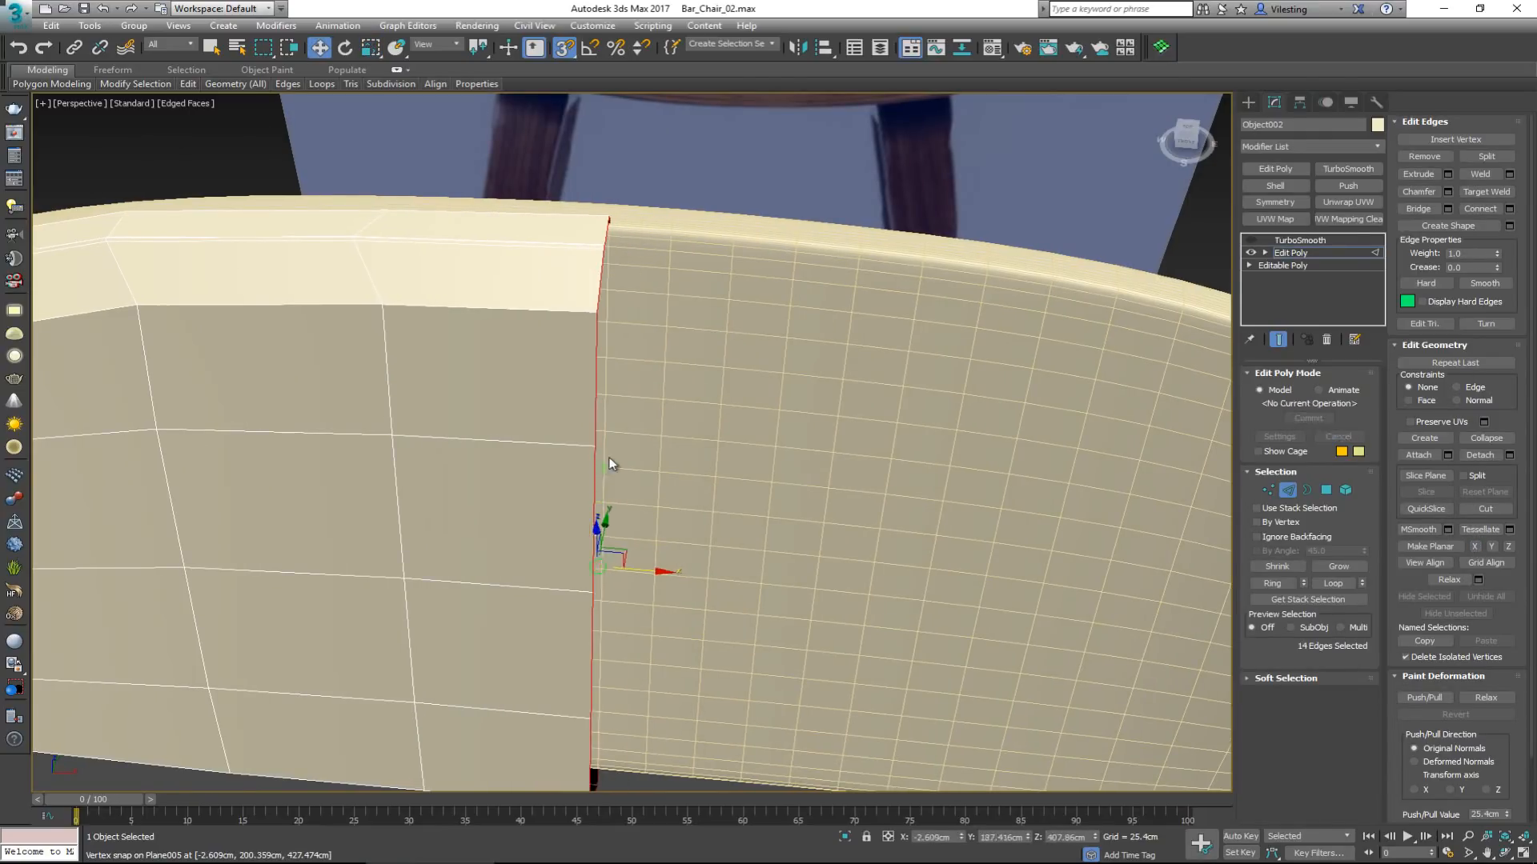
Turn TurboSmooth back on and inspect the cushion against the backrest shell in shading without edges.
middle_click_drag(610, 463, 613, 378, "alt")
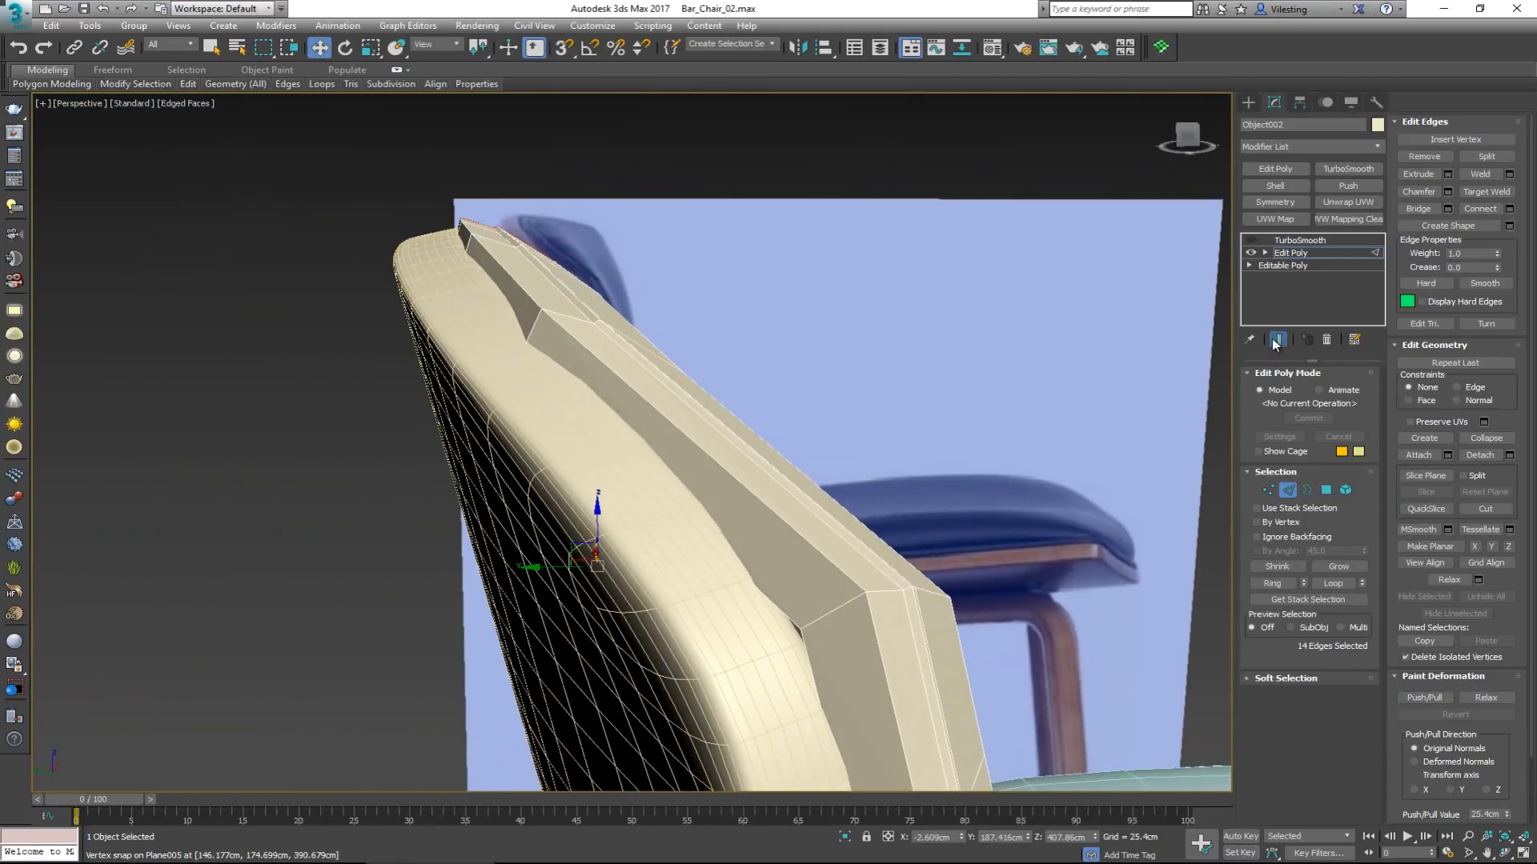
left_click(1298, 241)
left_click(1251, 241)
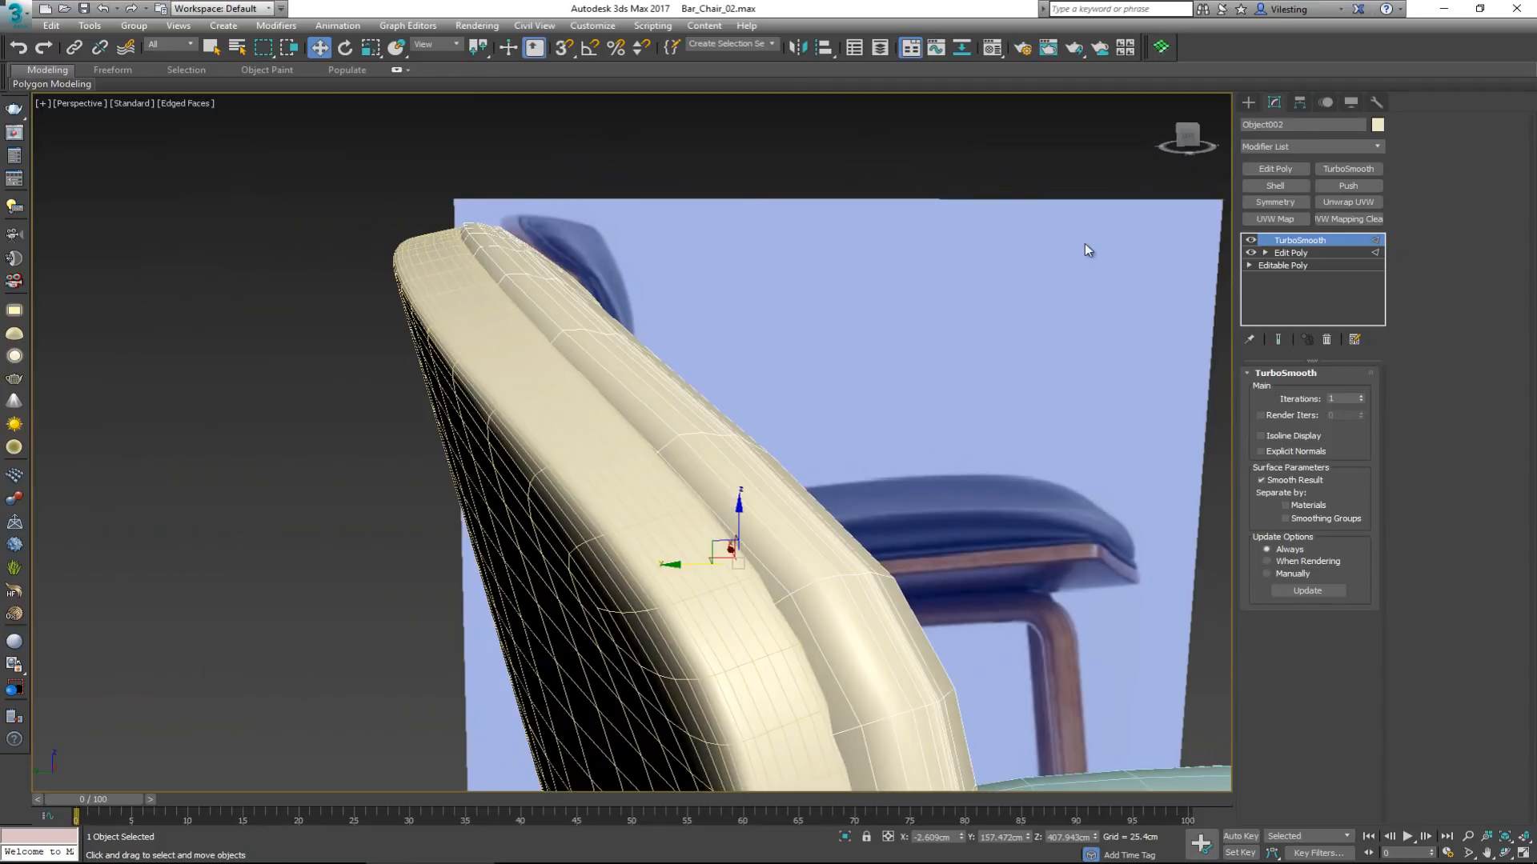
left_click(508, 171)
middle_click_drag(589, 242, 559, 245, "alt")
key("F4")
middle_click_drag(503, 350, 658, 359)
scroll(661, 358, "down", 3)
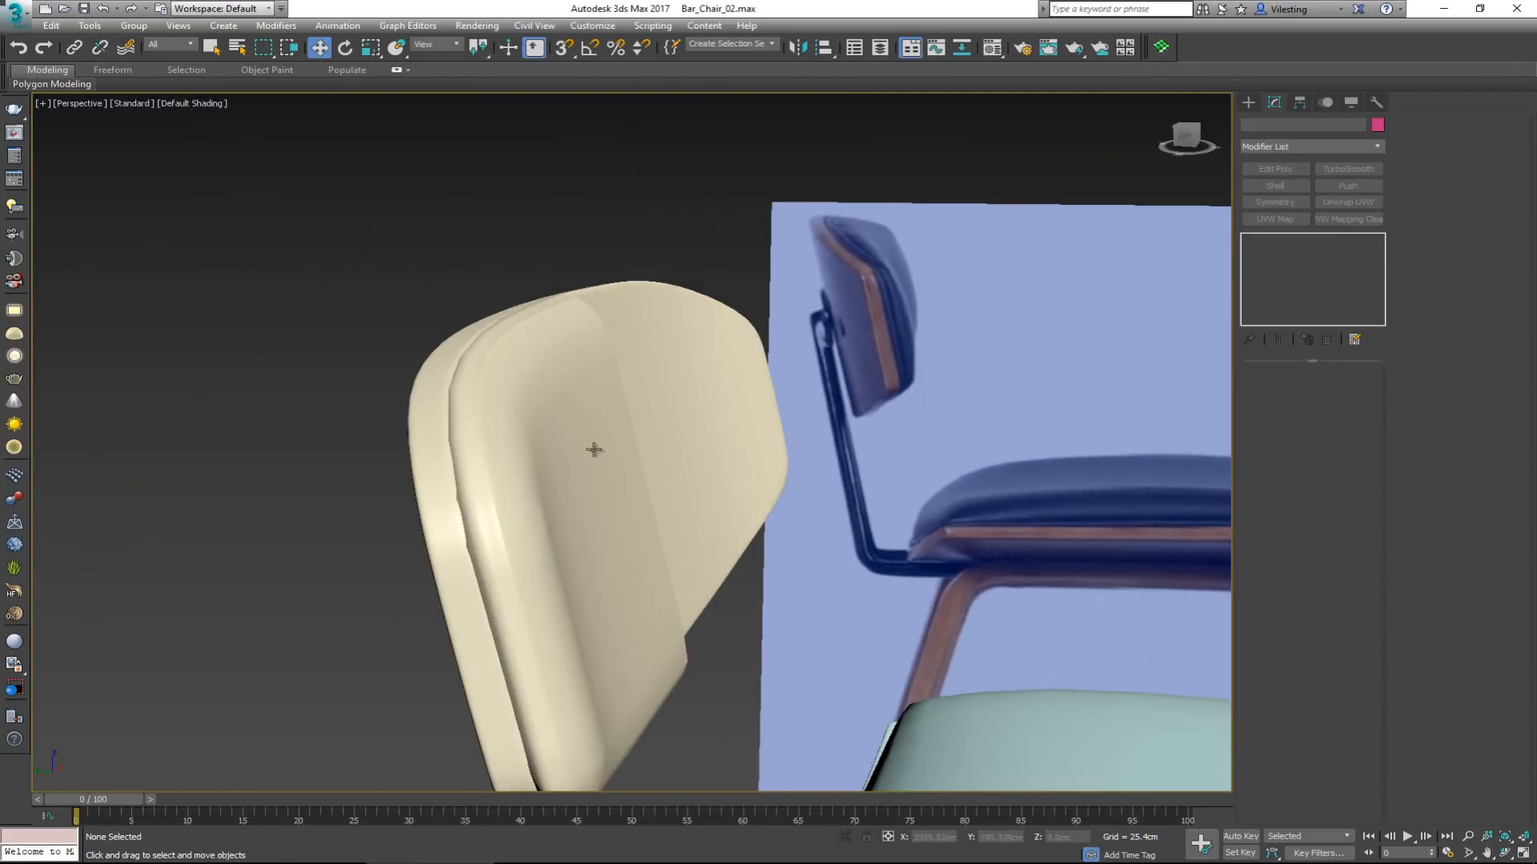
Change the cushion's object color to dark blue.
left_click(594, 450)
left_click(1377, 127)
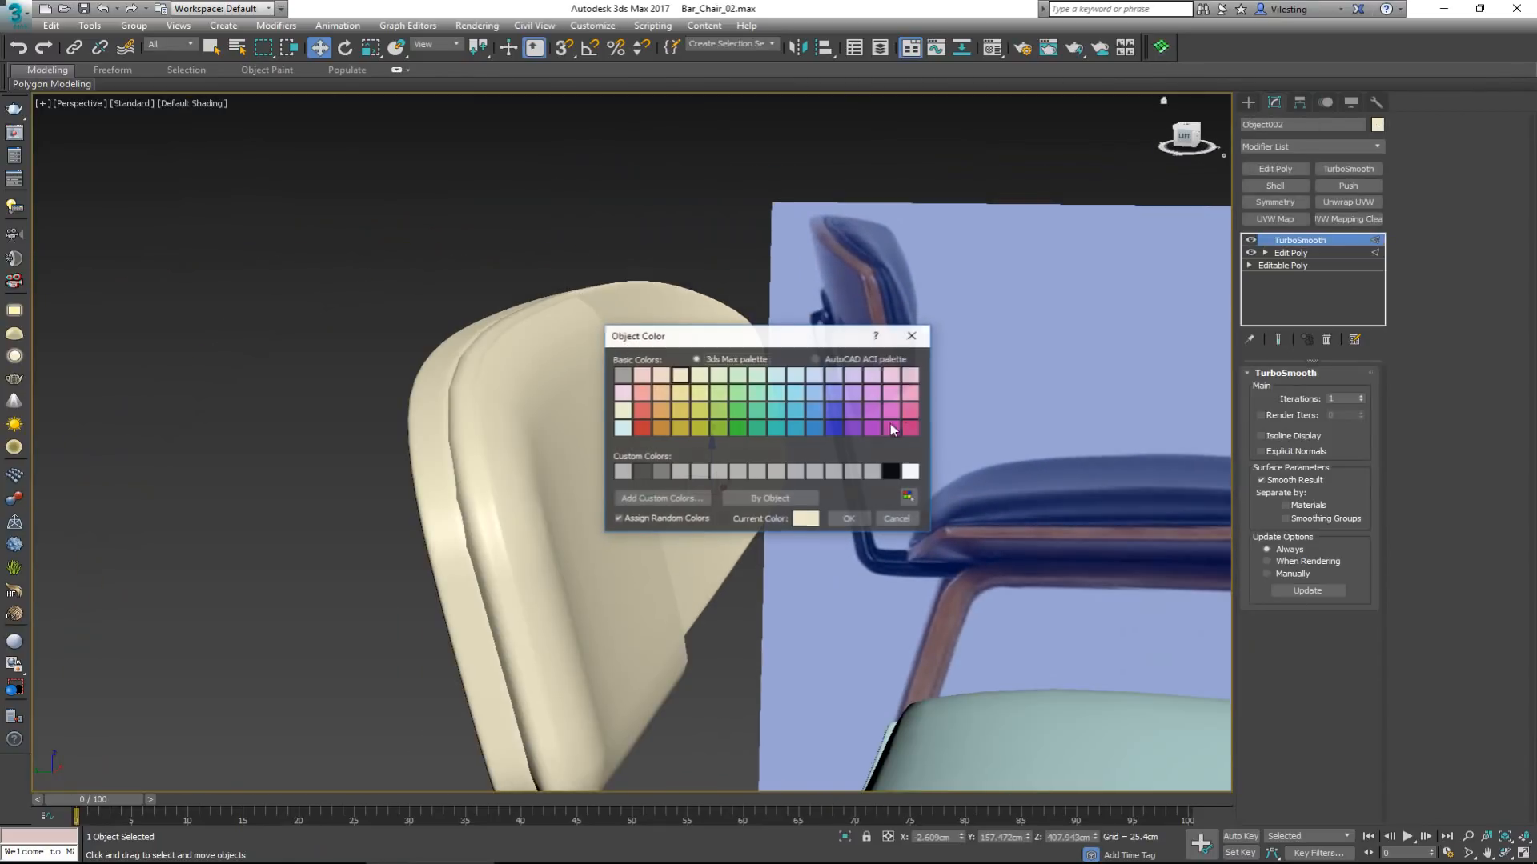
left_click(841, 434)
left_click(844, 521)
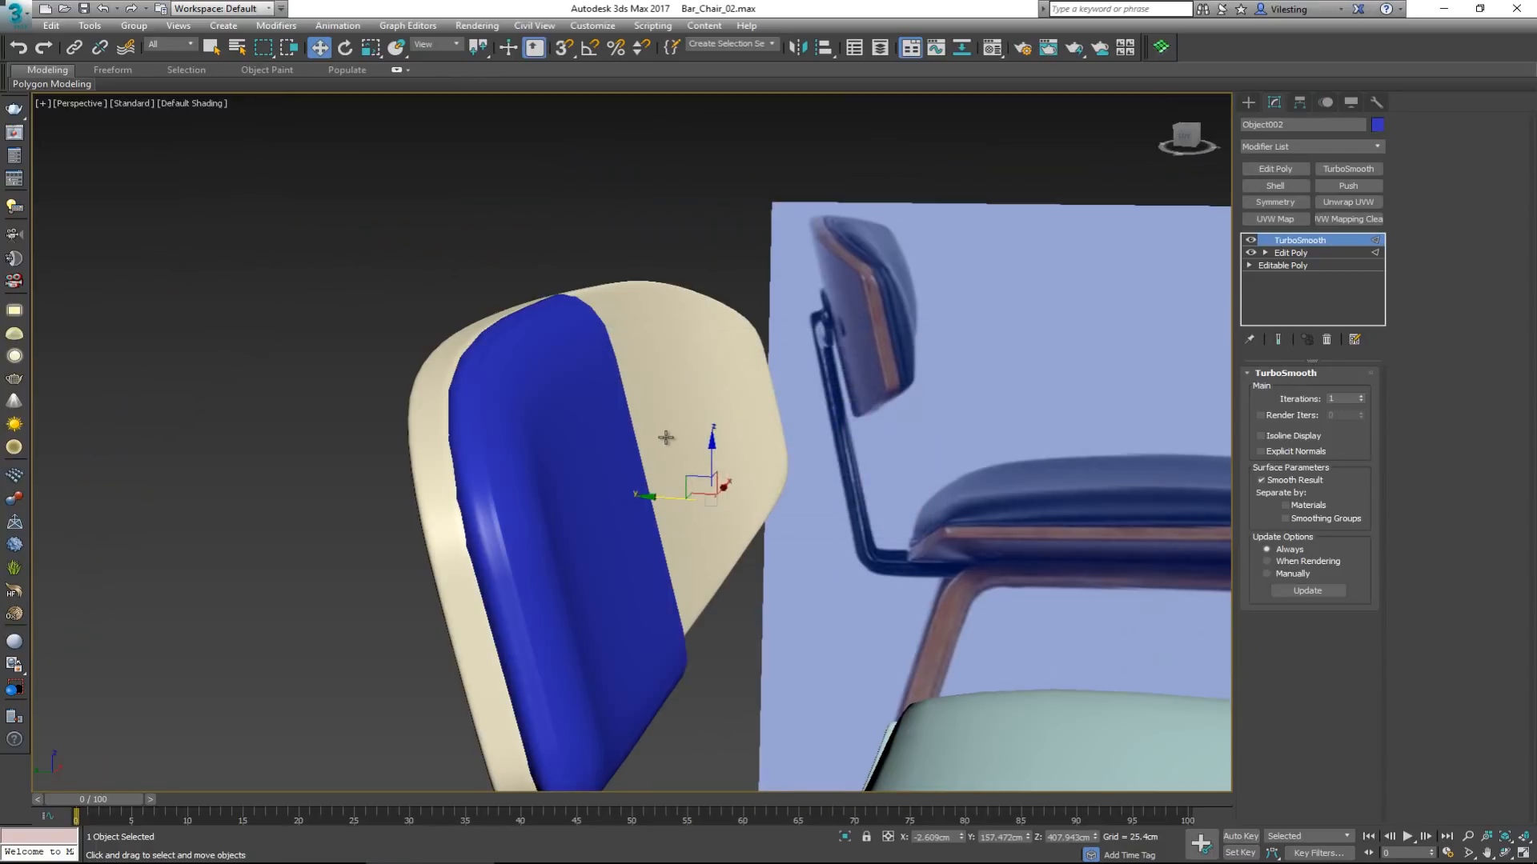
Set the cushion's TurboSmooth iterations to 2 and show the edged faces at its outer corner.
middle_click_drag(680, 448, 501, 425, "alt")
left_click(1361, 396)
scroll(552, 382, "up", 3)
scroll(530, 440, "up", 4)
key("F4")
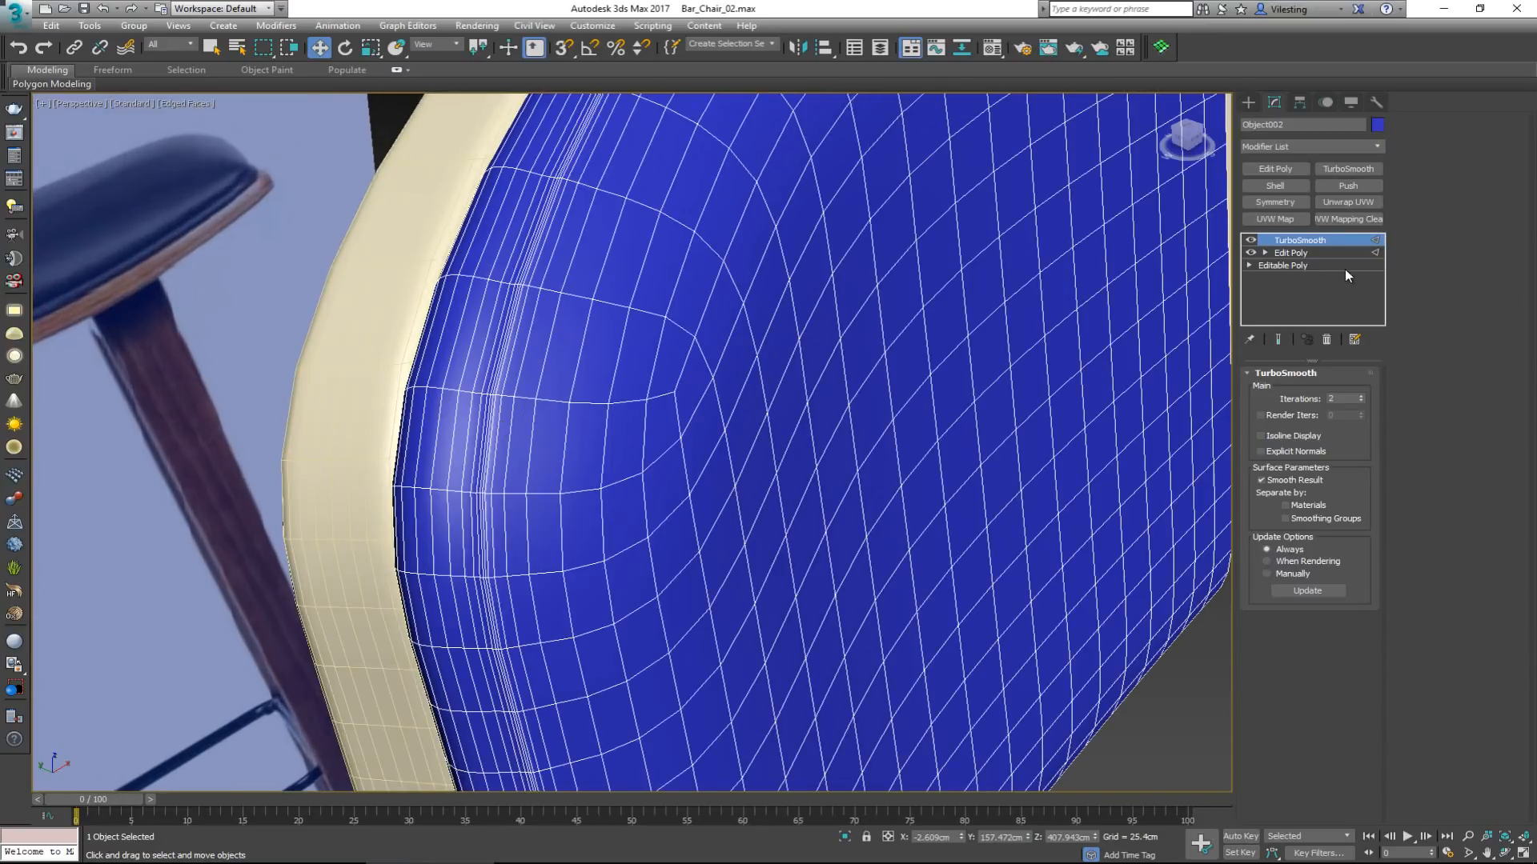
Remove the support loop on the front side of the cushion's rim edge in the Edit Poly modifier.
left_click(1313, 255)
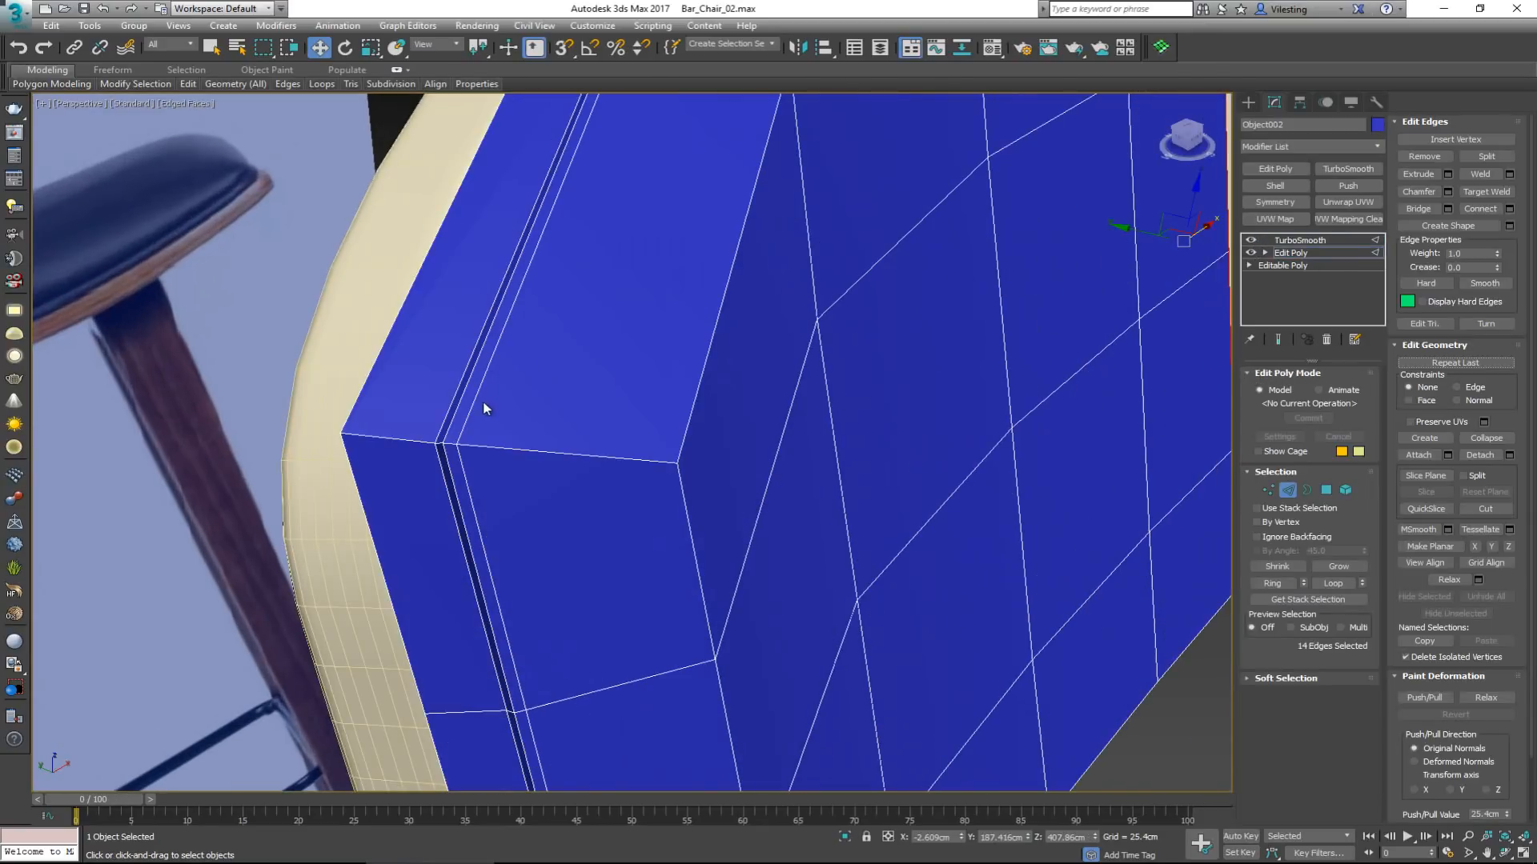
key("2")
left_click(1303, 240)
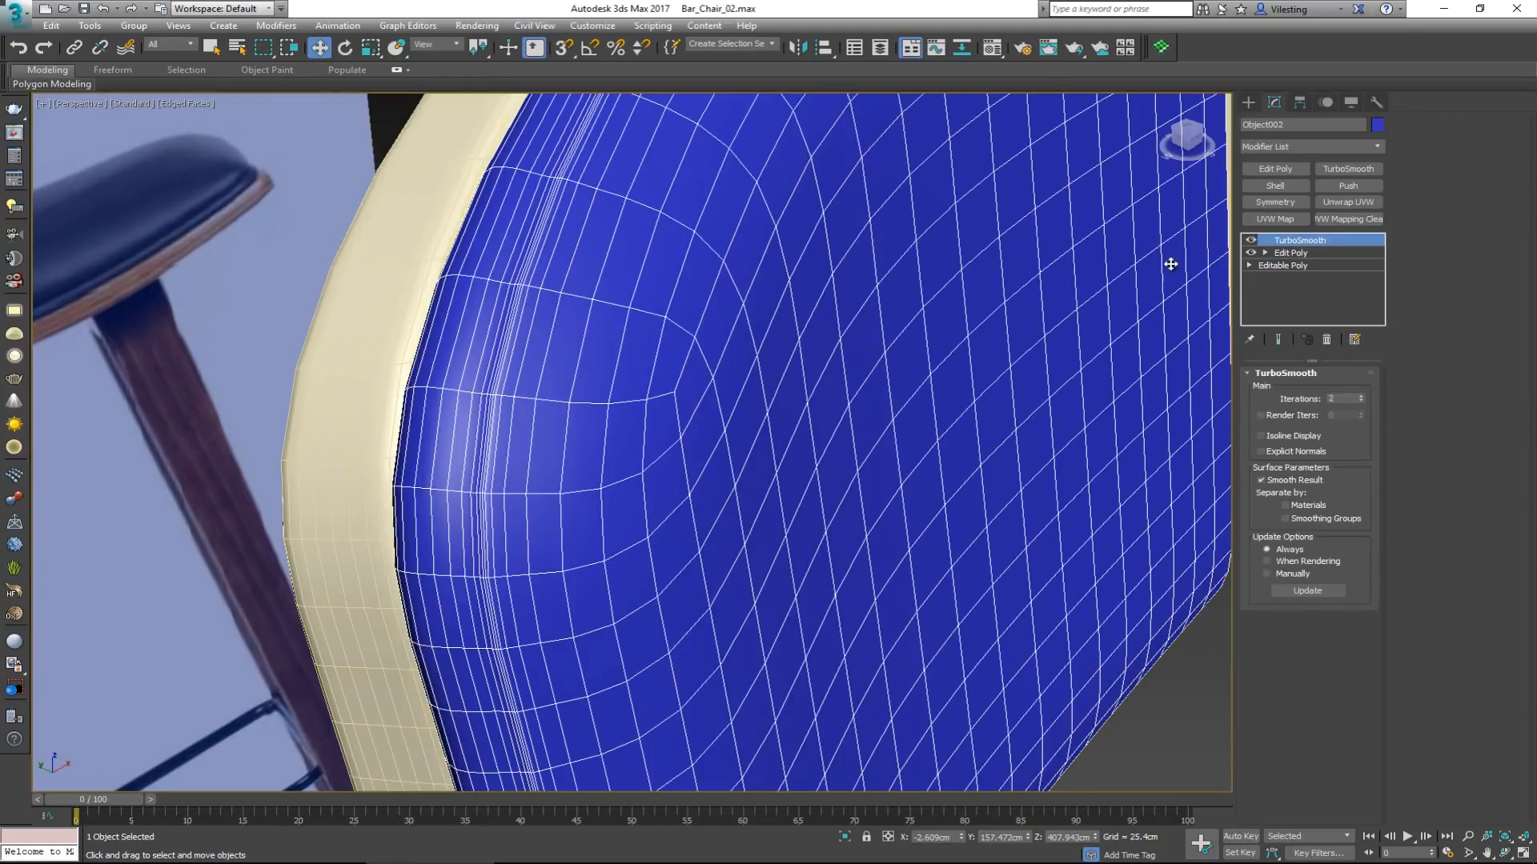
left_click(1300, 253)
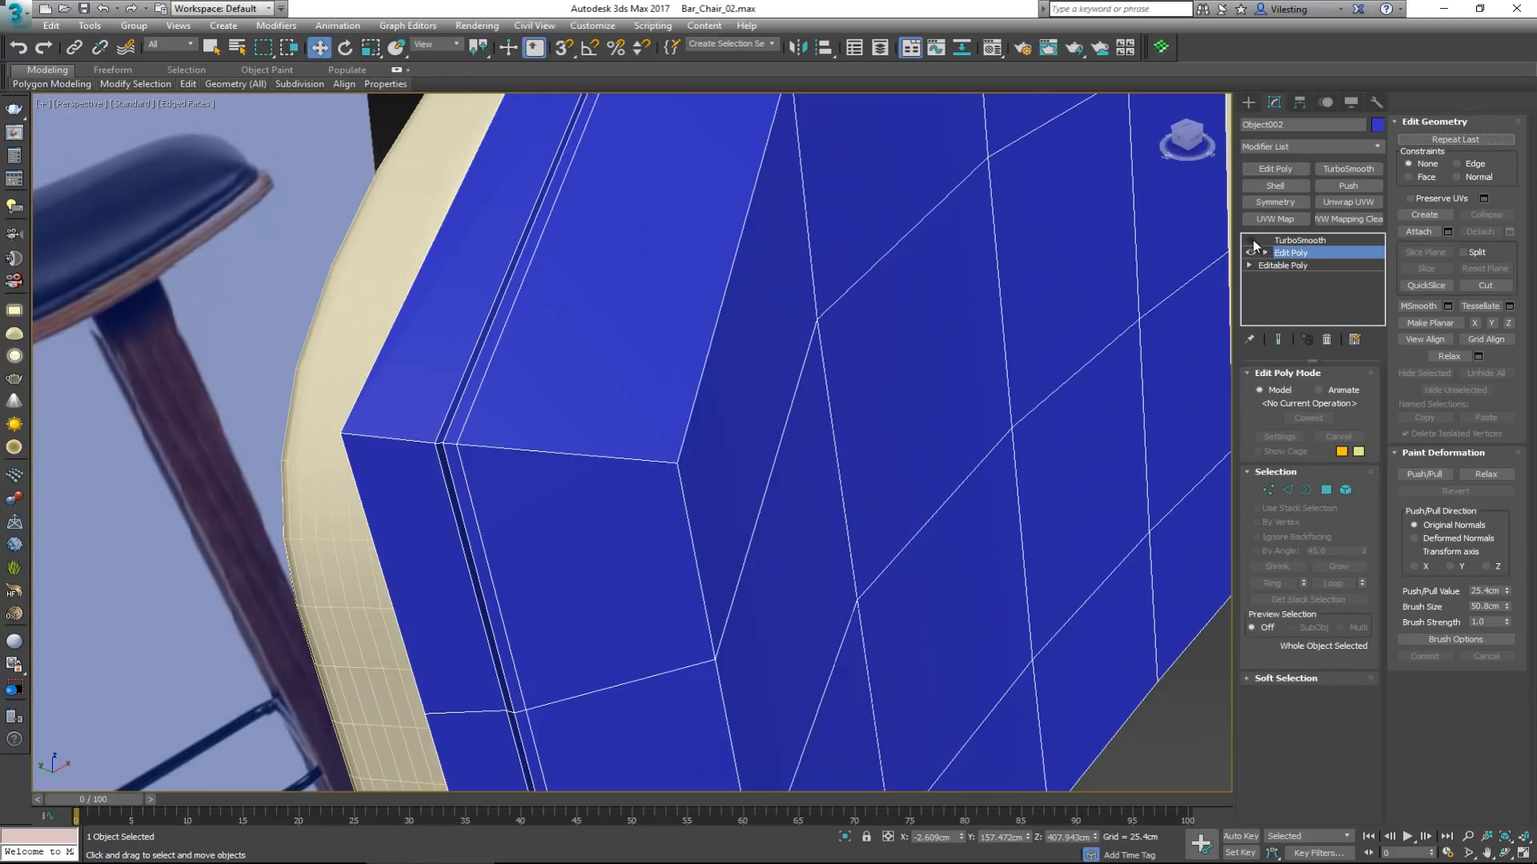
key("2")
double_click(484, 388)
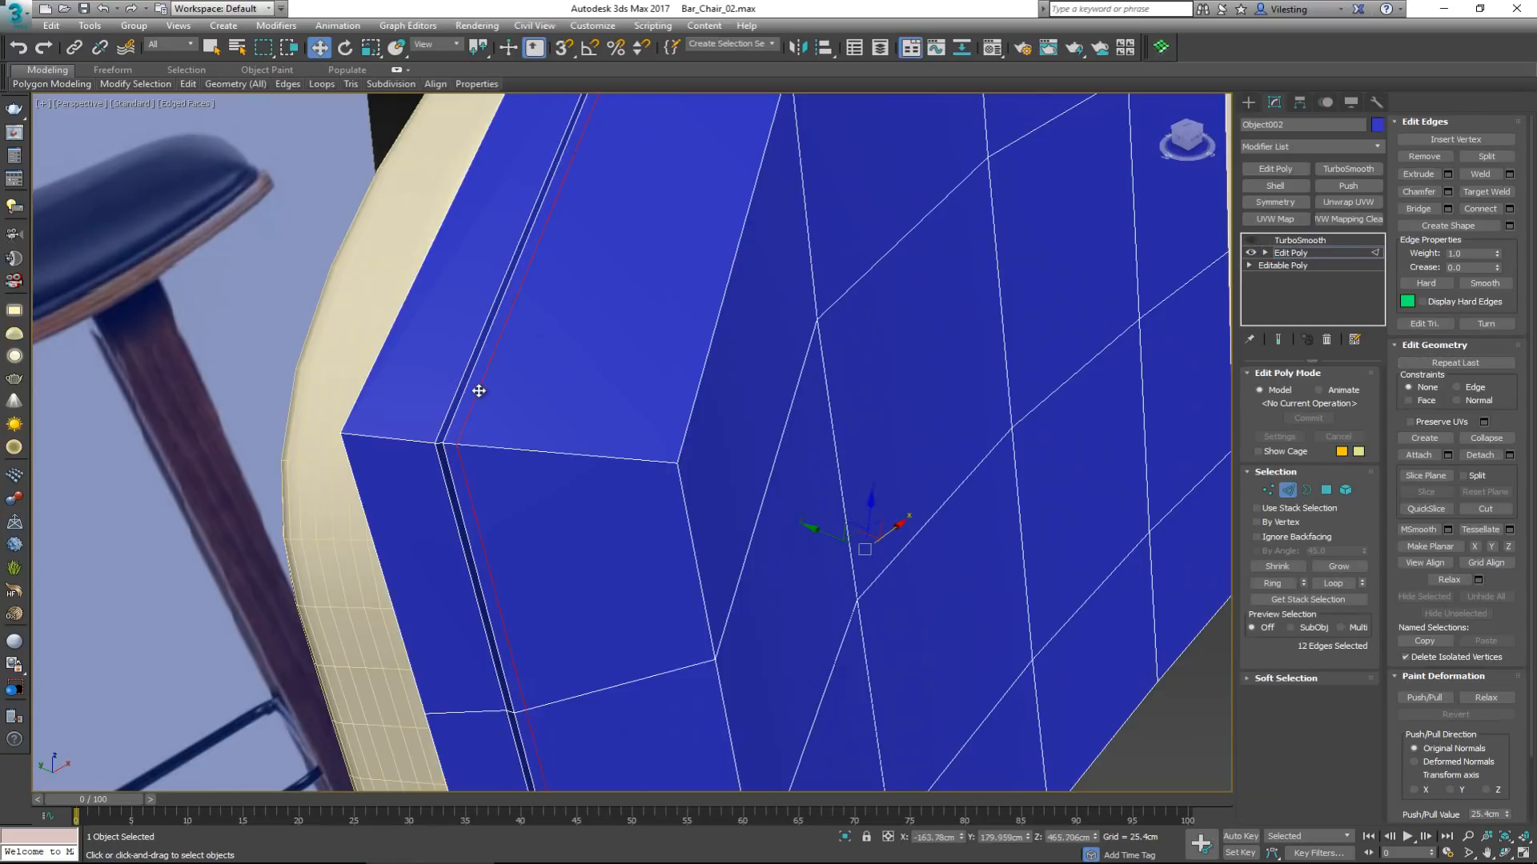
middle_click_drag(484, 387, 570, 370, "alt")
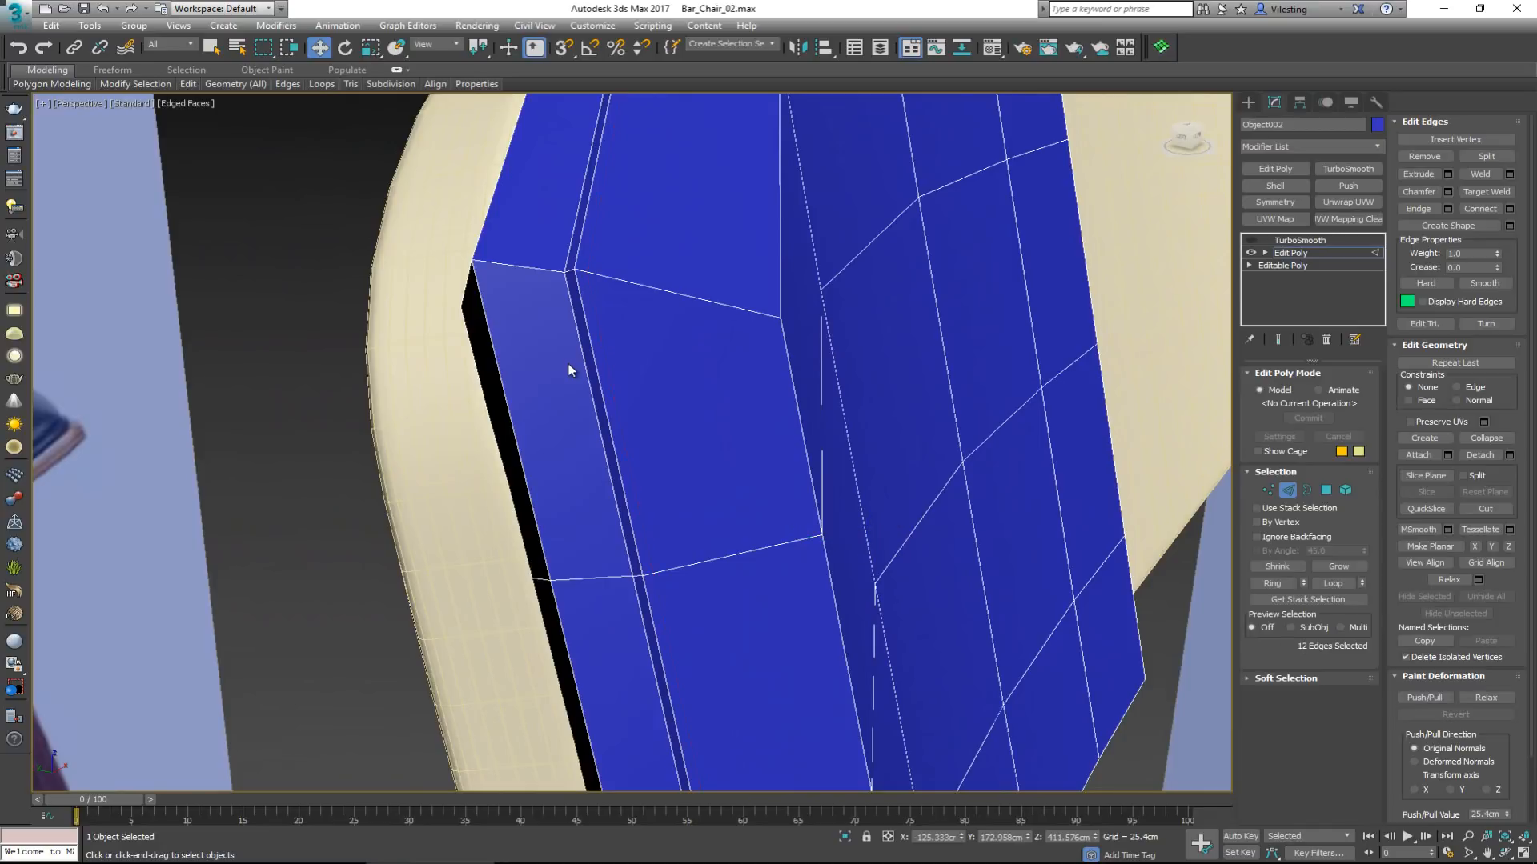
left_click(569, 370)
Switch TurboSmooth on and examine the cushion's rounded outer end both with and without edged faces.
left_click(1245, 240)
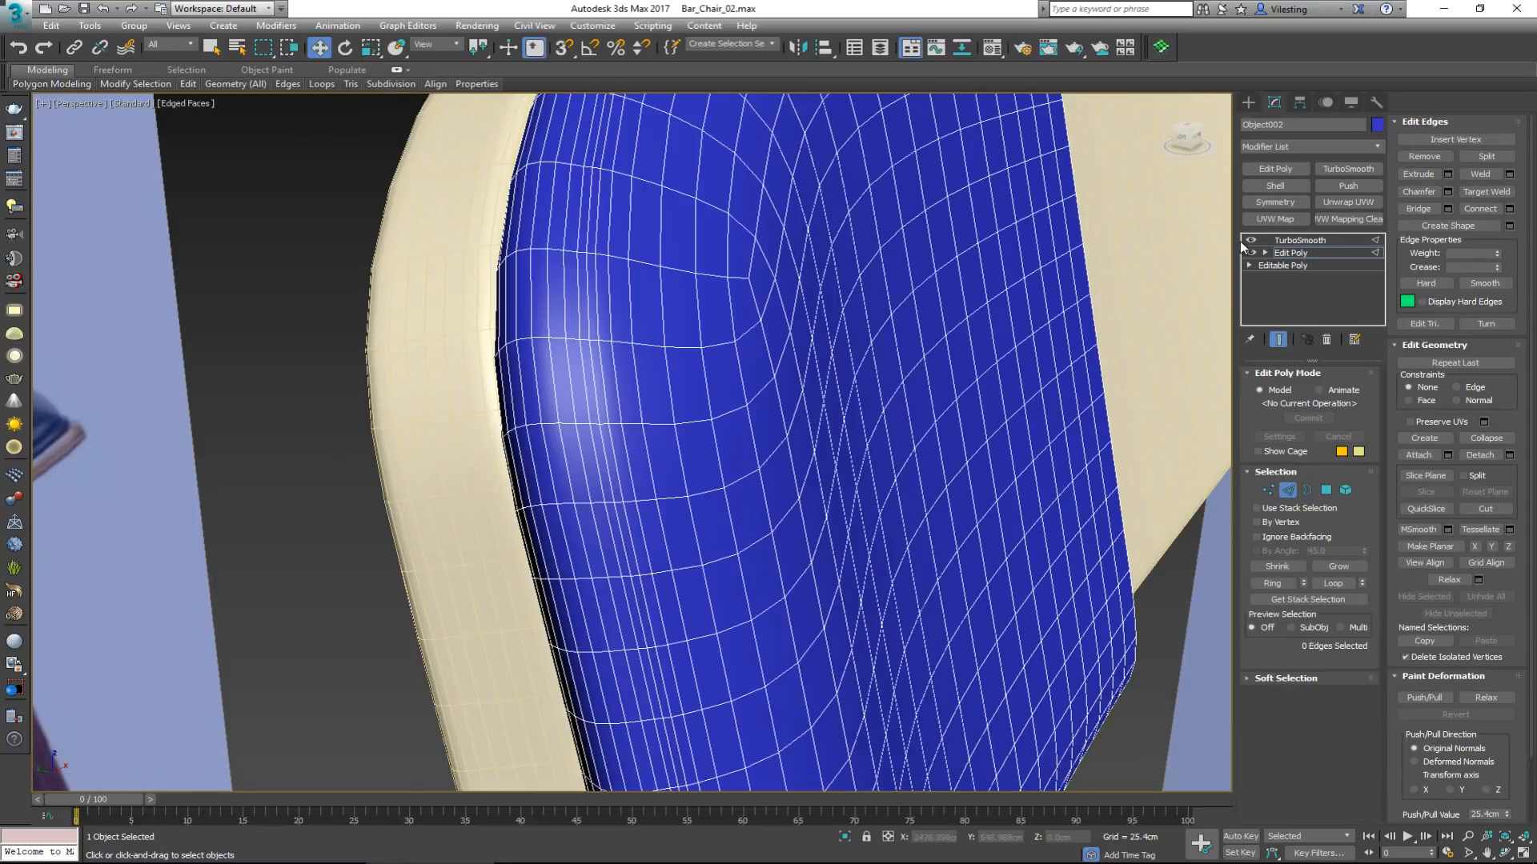
scroll(670, 336, "down", 10)
key("F4")
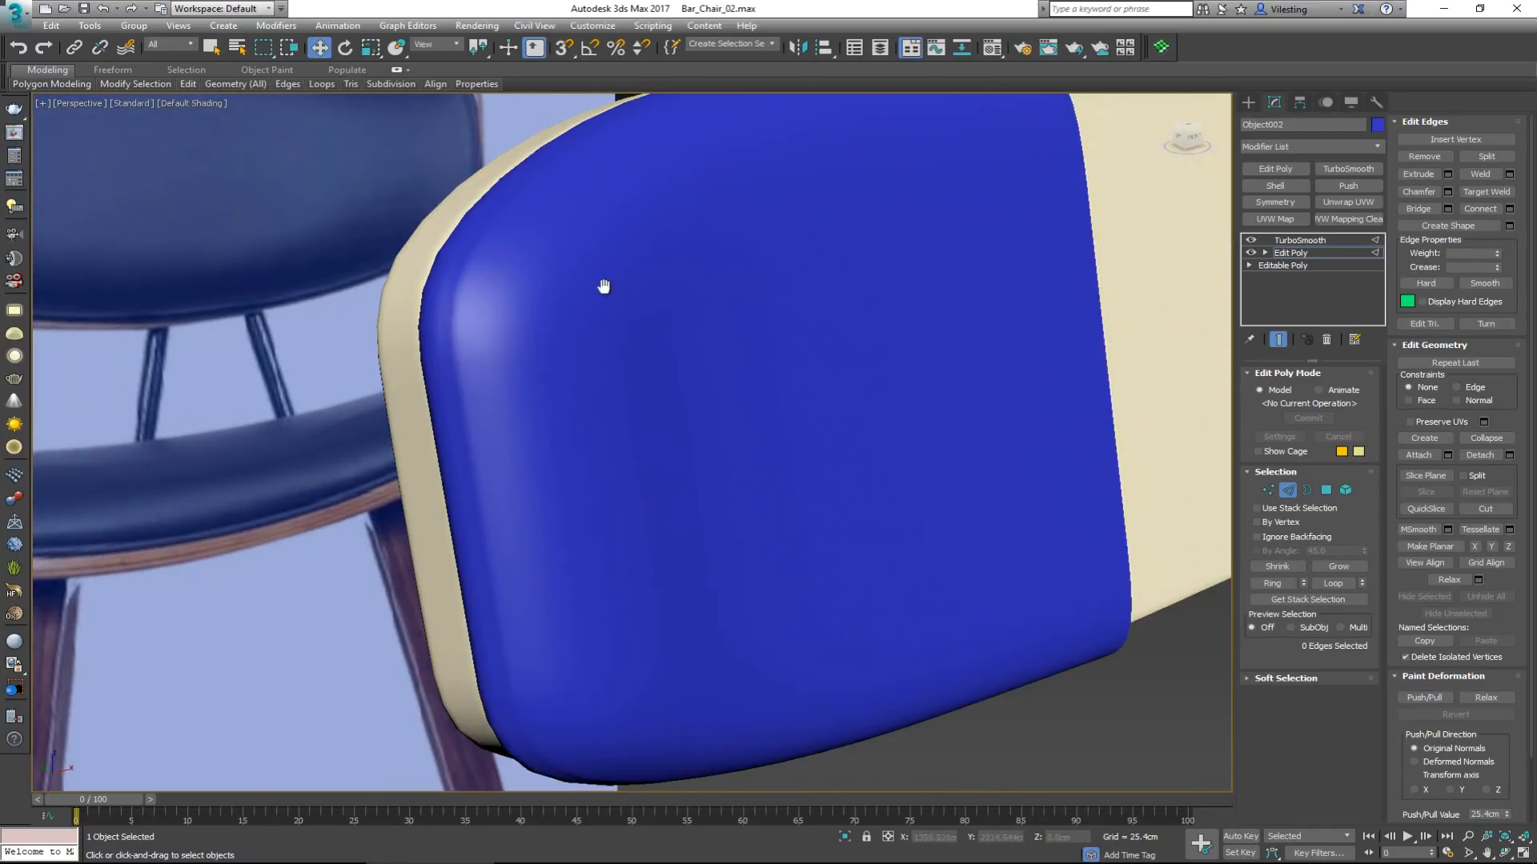
mouse_move(603, 289)
middle_mouse_down("alt")
mouse_move(617, 353)
mouse_move(590, 353)
mouse_move(679, 333)
mouse_move(687, 356)
mouse_move(661, 294)
mouse_move(636, 280)
mouse_move(645, 342)
mouse_move(604, 422)
middle_mouse_up("alt")
scroll(612, 422, "up", 6)
key("F4")
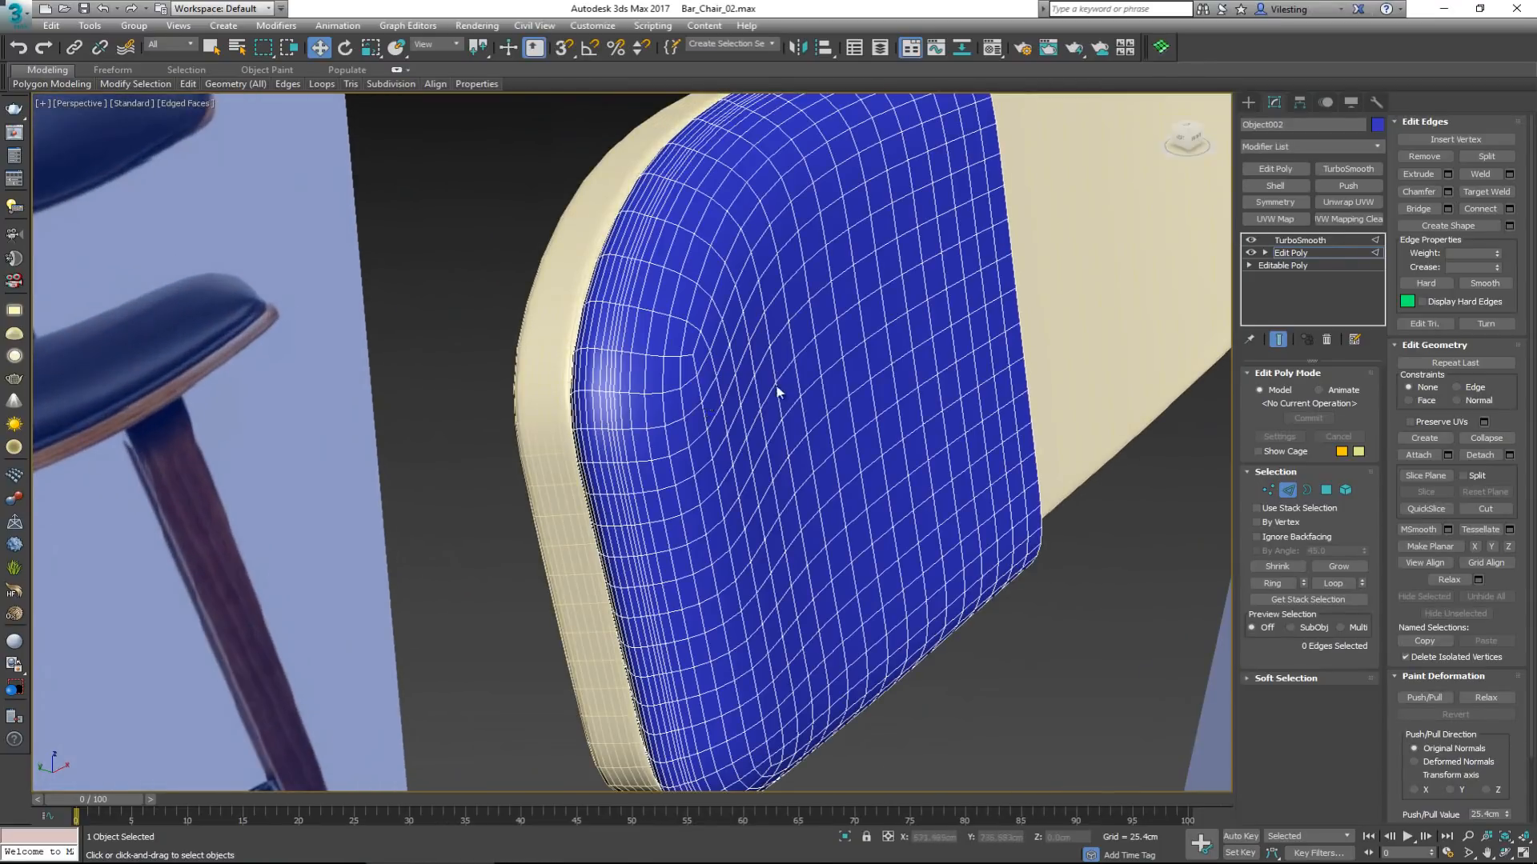
Switch TurboSmooth off and smooth the cushion's outer corners with the Relax brush in the Edit Poly modifier.
left_click(1251, 240)
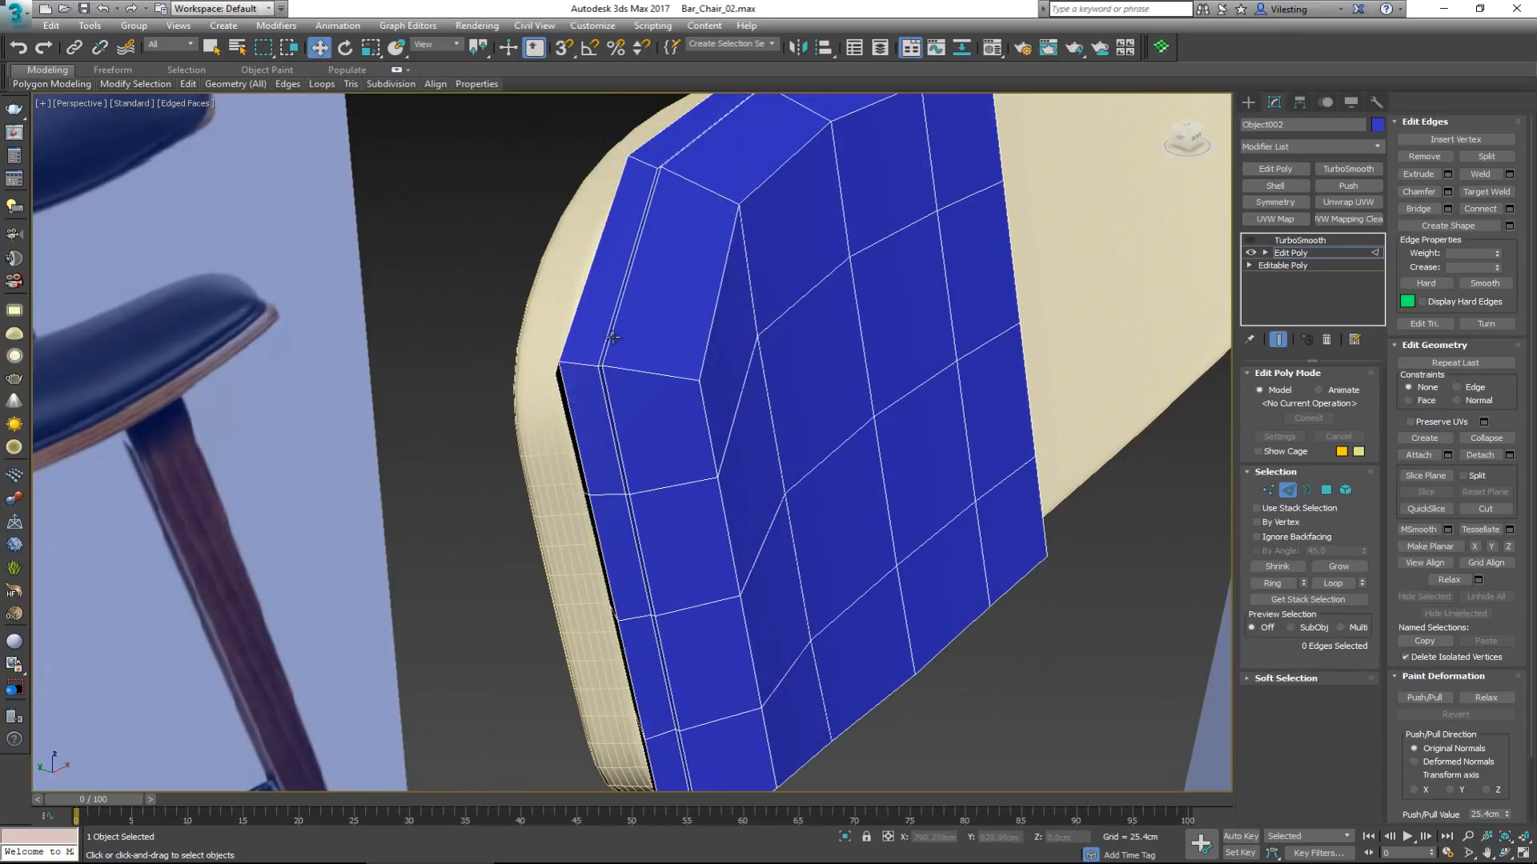
left_click(1300, 240)
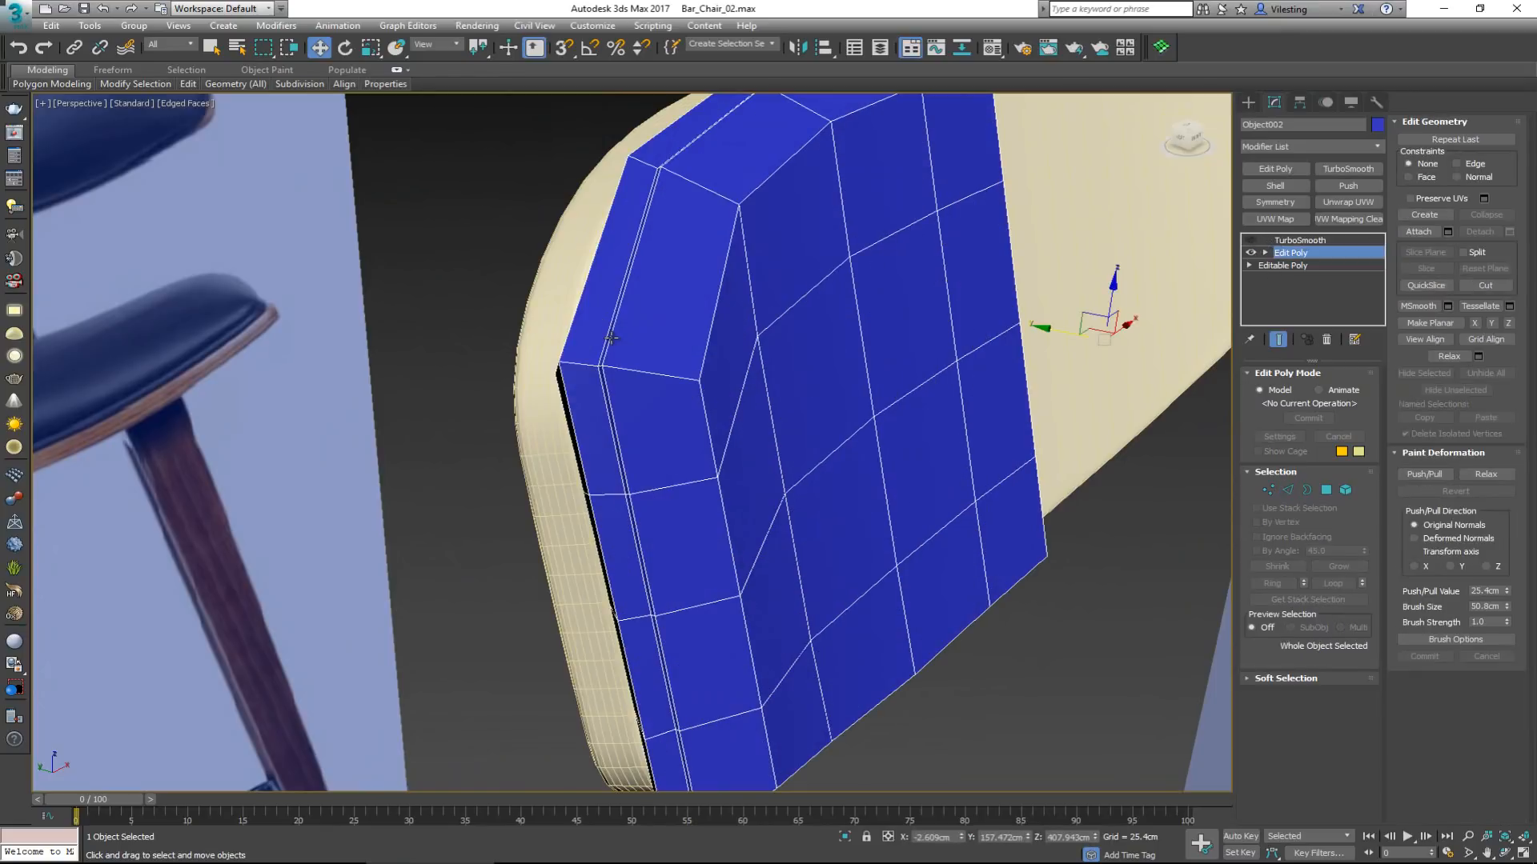
left_click(1295, 255)
key("1")
left_click(699, 380)
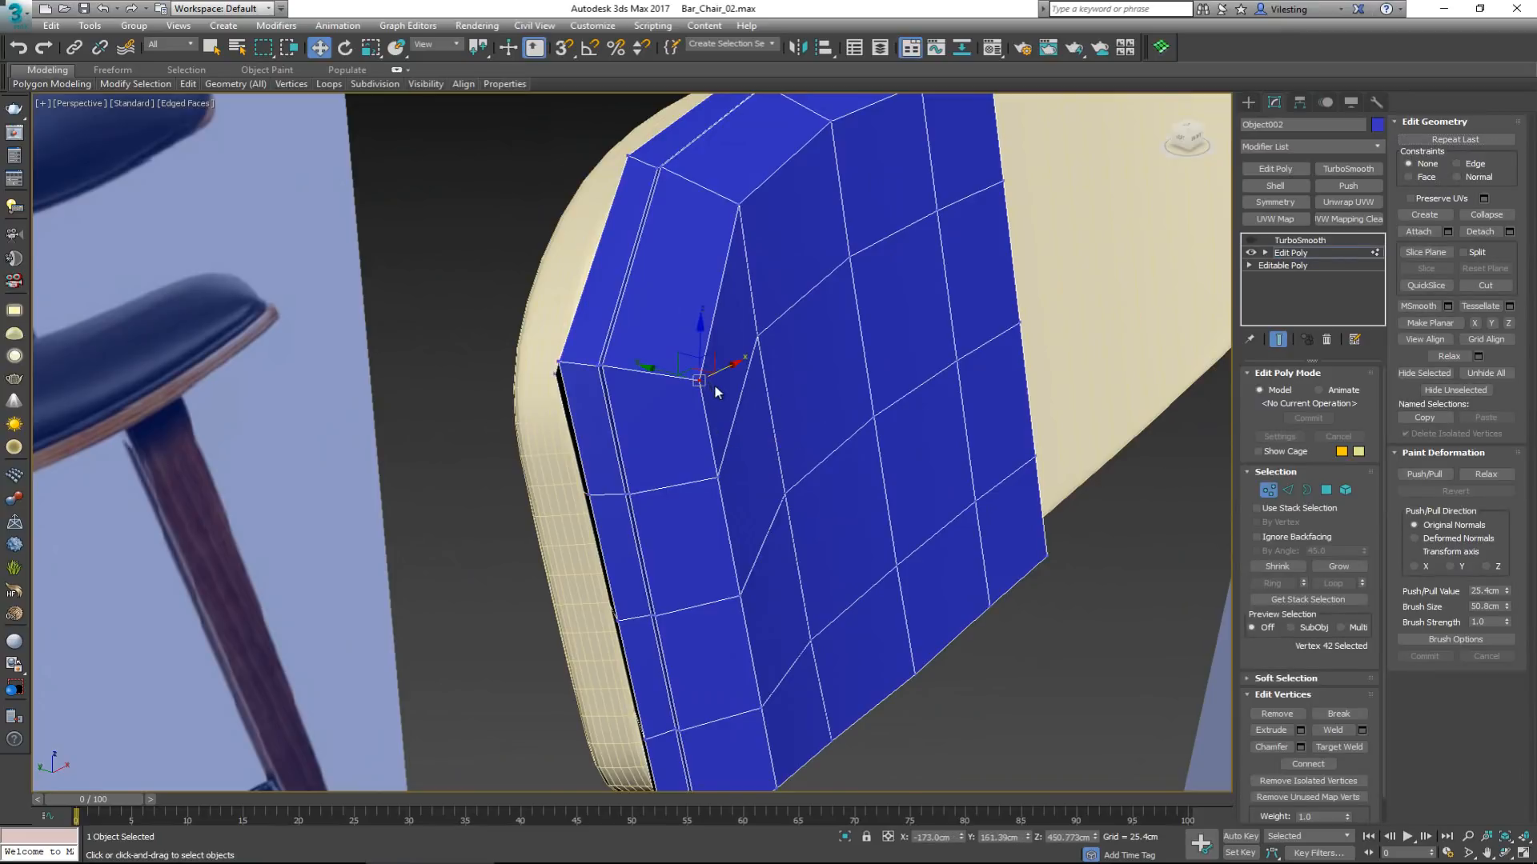
middle_click_drag(761, 405, 732, 414, "alt")
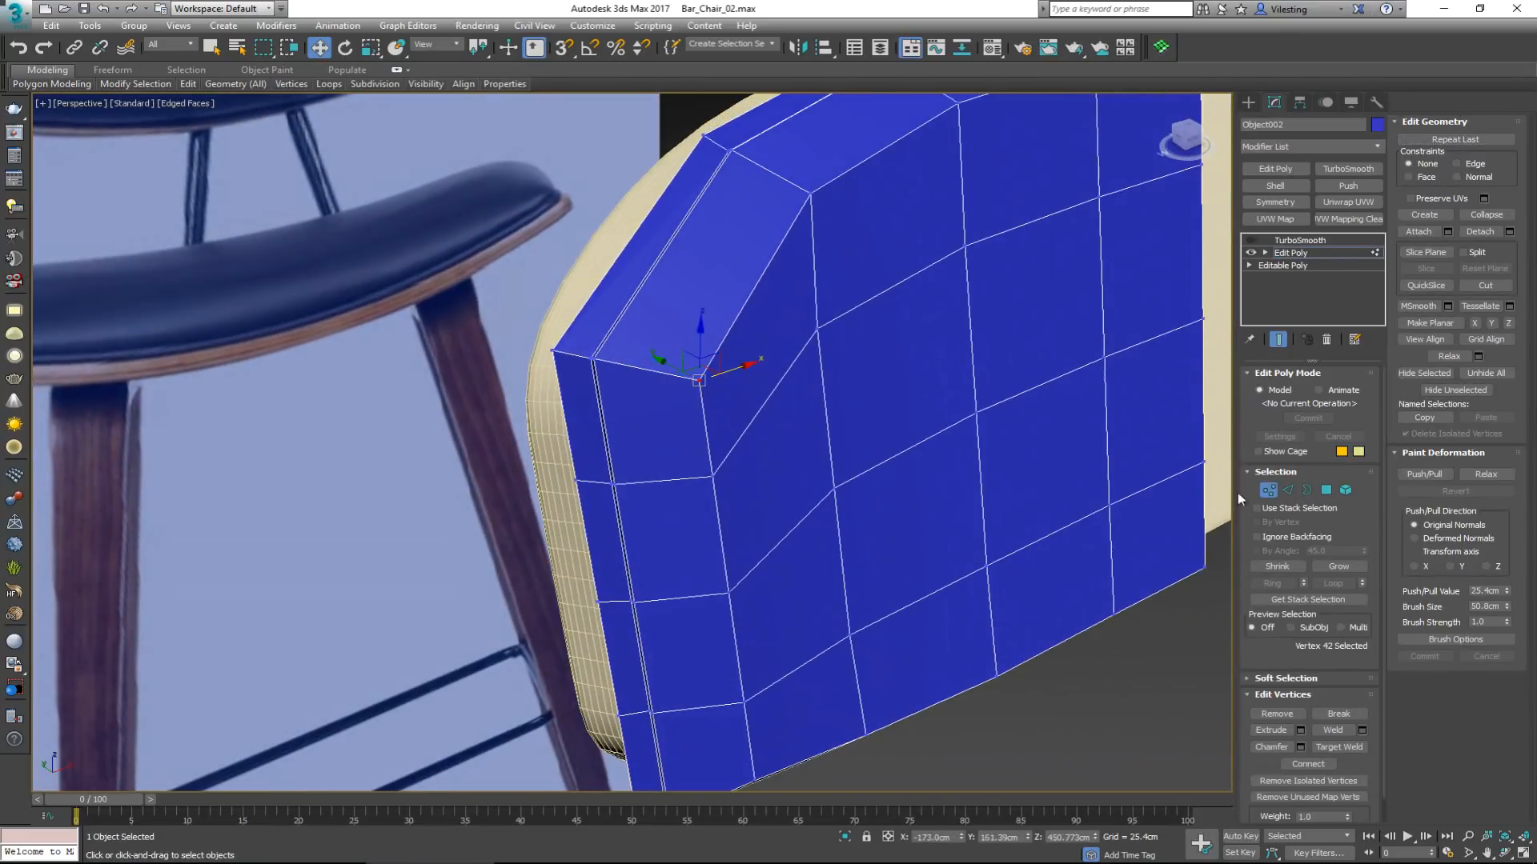
key("1")
left_click(1503, 477)
mouse_move(755, 395)
left_mouse_down()
mouse_move(734, 504)
mouse_move(751, 640)
left_mouse_up()
middle_click_drag(751, 640, 796, 560, "alt")
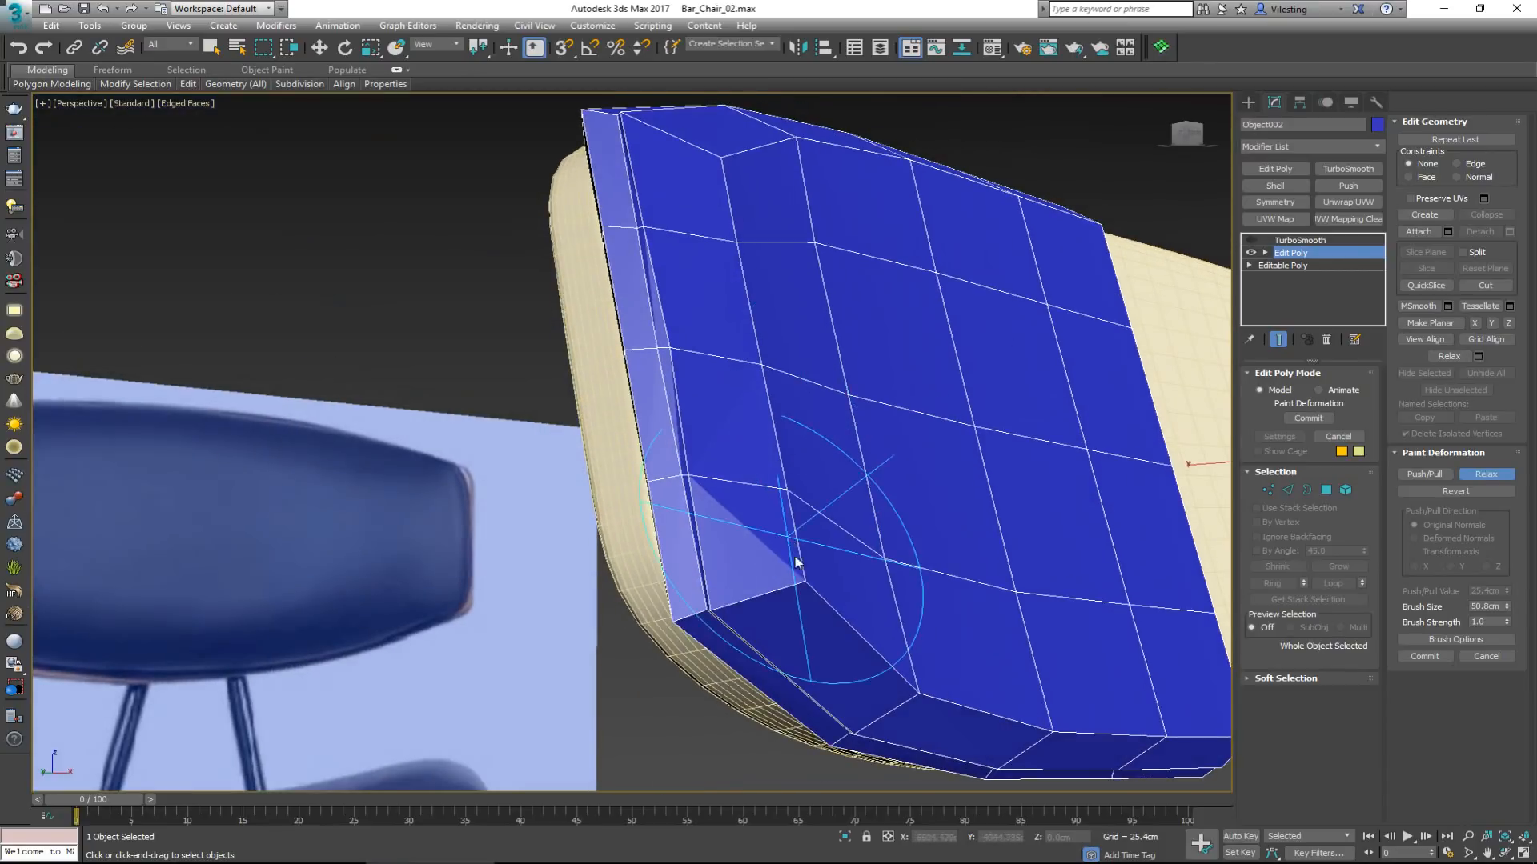
mouse_move(795, 560)
left_mouse_down()
mouse_move(885, 612)
mouse_move(1057, 670)
left_mouse_up()
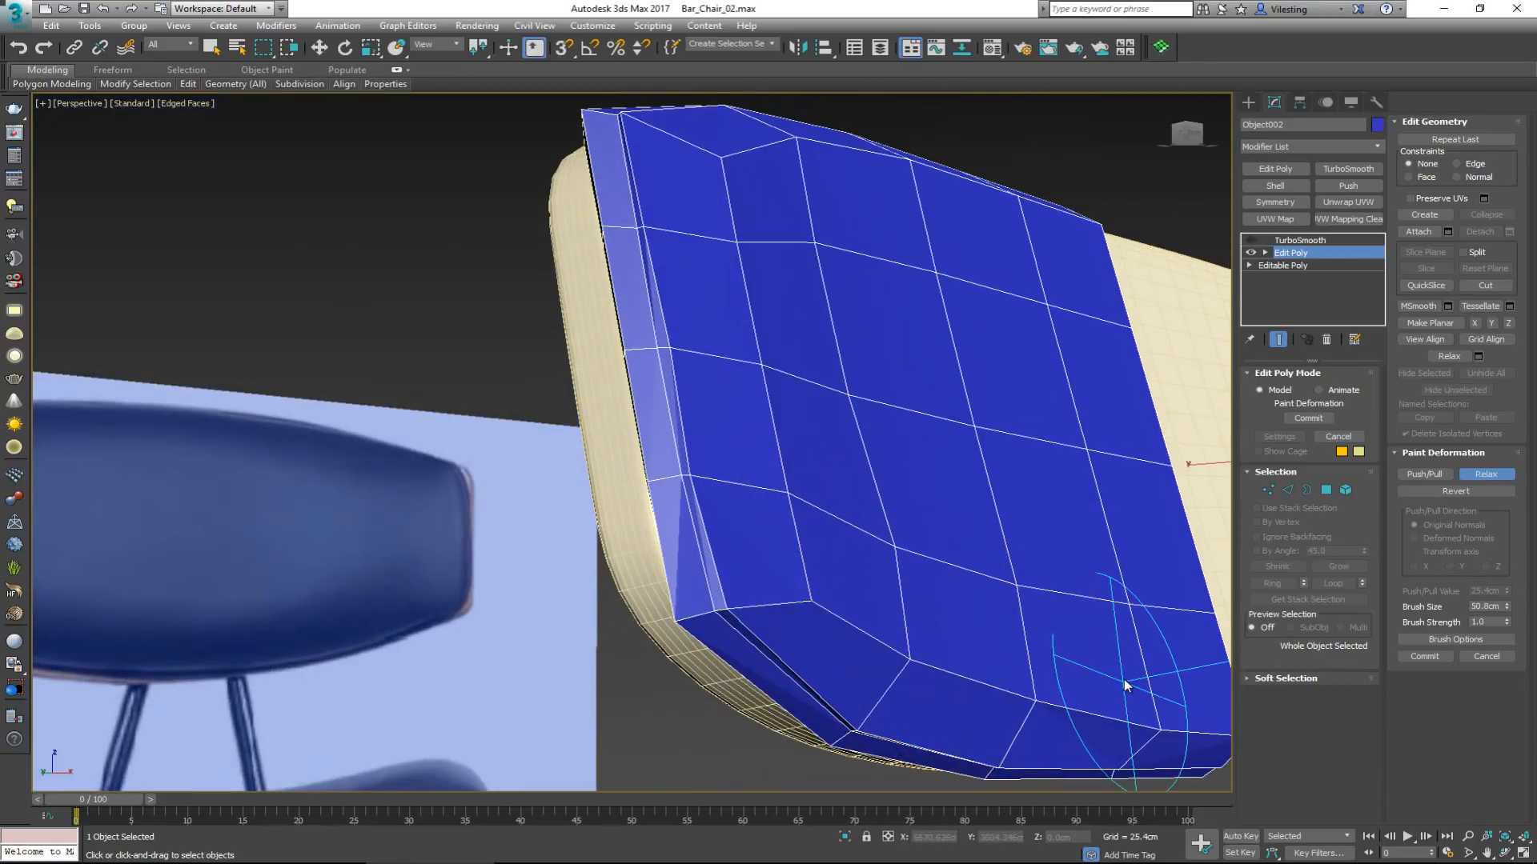
Relax the cushion's remaining front surface towards the backrest's centre, and leave the Relax brush.
mouse_move(1063, 412)
middle_mouse_down("alt")
mouse_move(1029, 457)
mouse_move(964, 209)
mouse_move(988, 203)
middle_mouse_up("alt")
mouse_move(987, 273)
left_mouse_down()
mouse_move(751, 367)
mouse_move(683, 415)
mouse_move(676, 388)
mouse_move(805, 588)
mouse_move(727, 662)
mouse_move(985, 638)
mouse_move(1029, 651)
mouse_move(1037, 672)
mouse_move(1158, 638)
mouse_move(1154, 552)
left_mouse_up()
mouse_move(1153, 547)
middle_mouse_down("alt")
mouse_move(724, 384)
mouse_move(732, 320)
mouse_move(731, 357)
mouse_move(795, 401)
middle_mouse_up("alt")
middle_click_drag(795, 401, 542, 514)
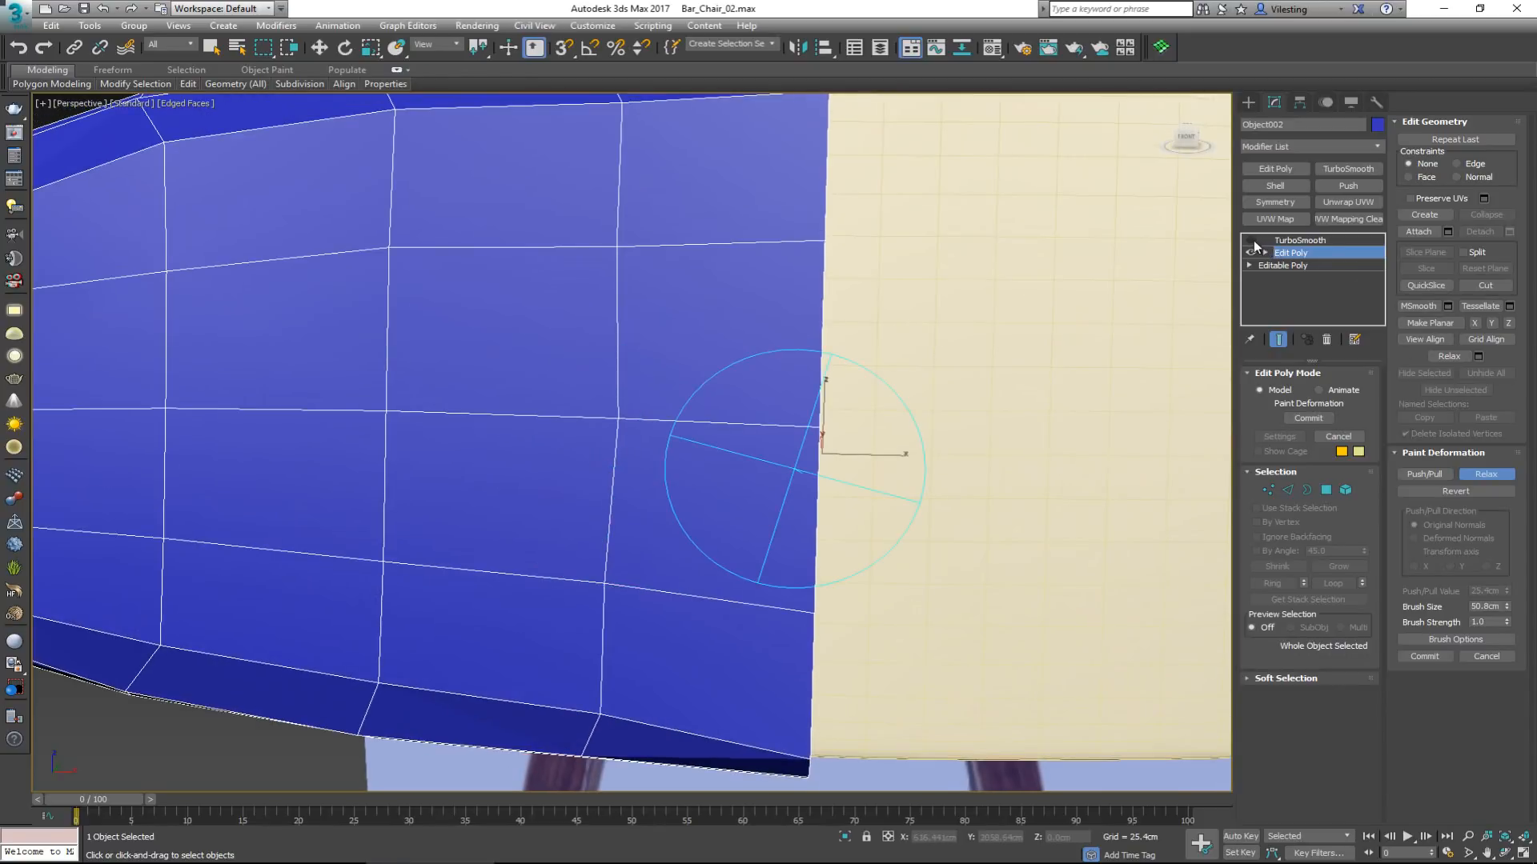
scroll(736, 453, "down", 10)
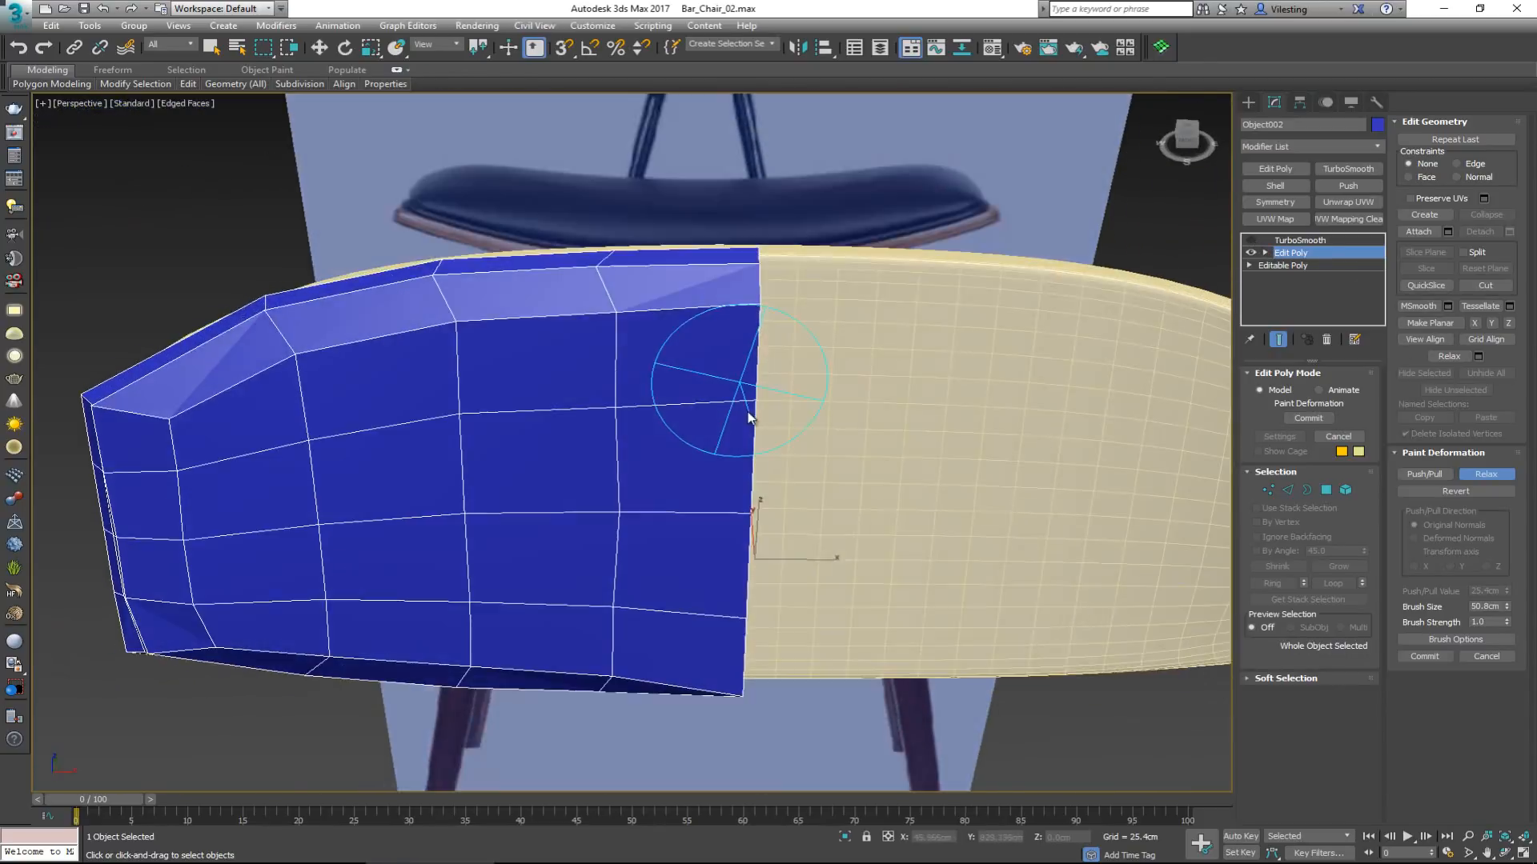
left_click(1474, 473)
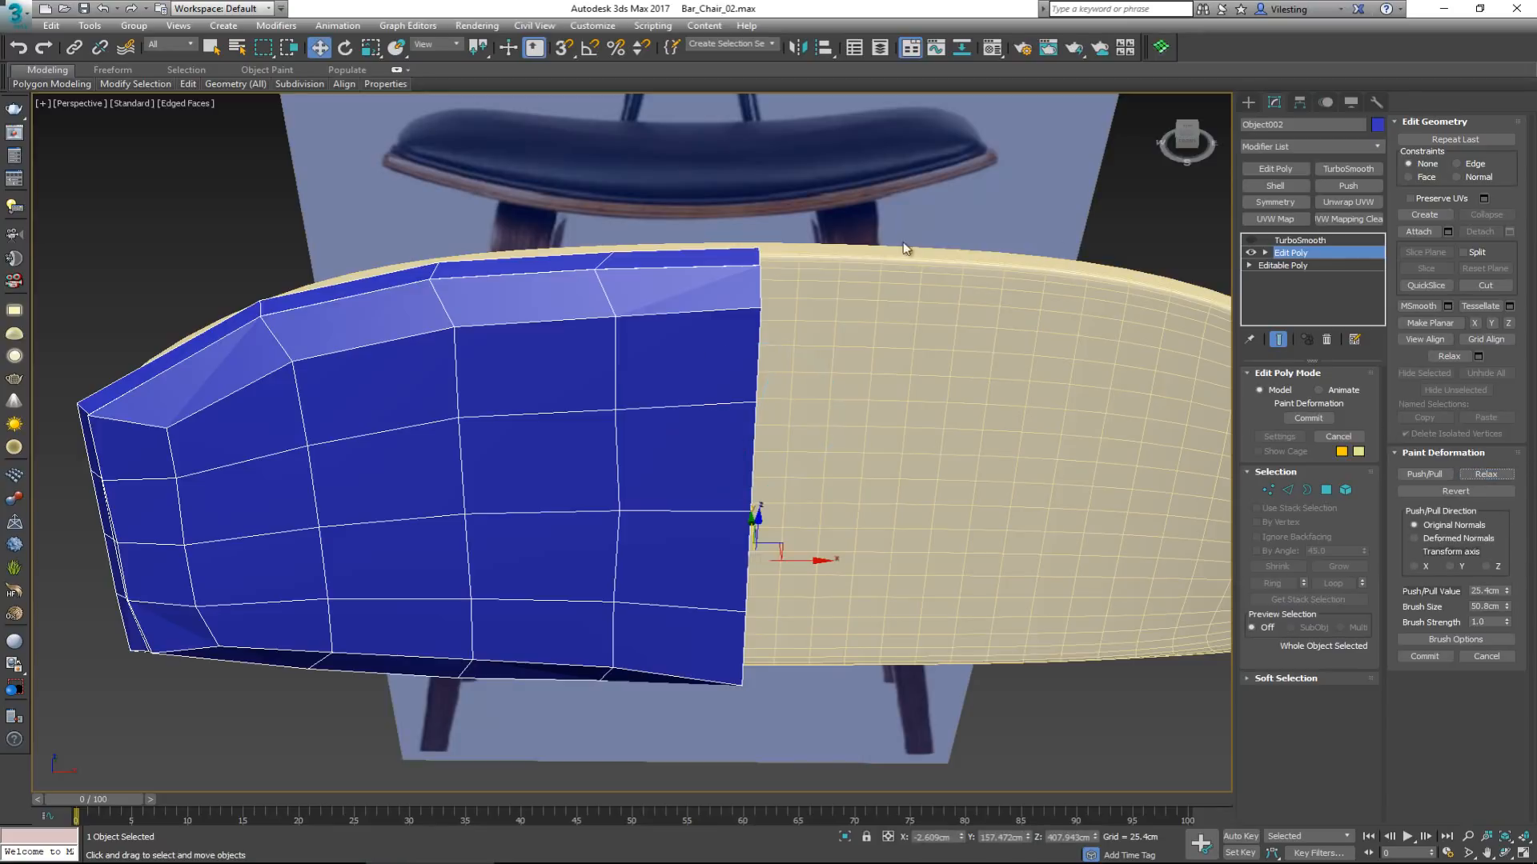
Mirror the cushion half across the X axis with a flipped Symmetry modifier beneath TurboSmooth, and switch TurboSmooth back on.
left_click(1293, 201)
left_click(1279, 417)
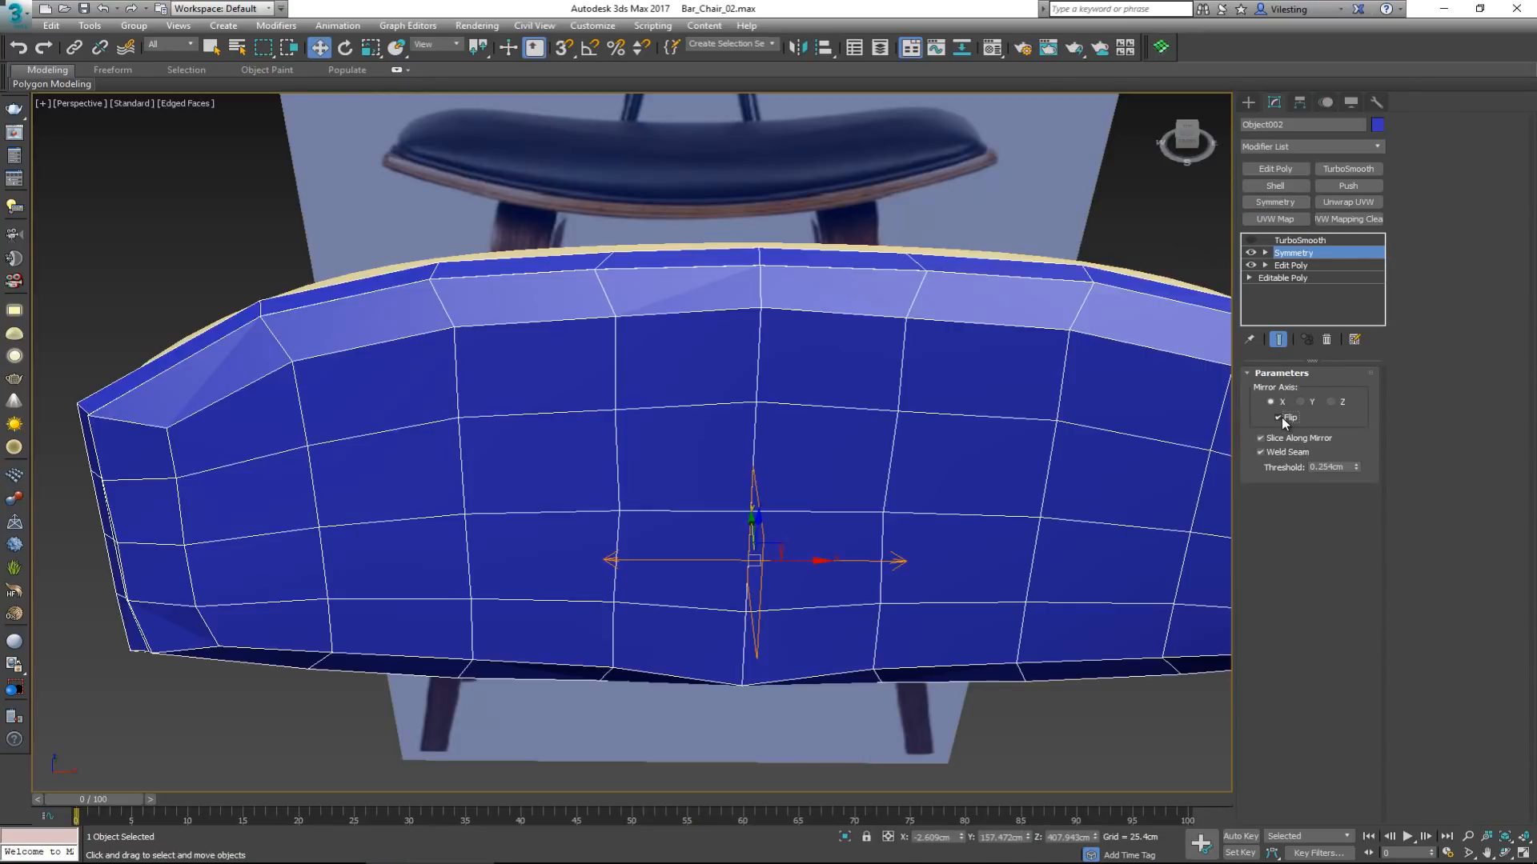
left_click(1251, 240)
Deselect the cushion and hide the edged faces to show the whole chair in plain shading.
middle_click_drag(749, 316, 601, 379)
scroll(556, 329, "down", 3)
left_click(1047, 268)
scroll(610, 363, "up", 3)
key("F4")
scroll(524, 353, "down", 1)
left_click(697, 372)
scroll(701, 376, "up", 2)
scroll(602, 379, "down", 3)
left_click(641, 272)
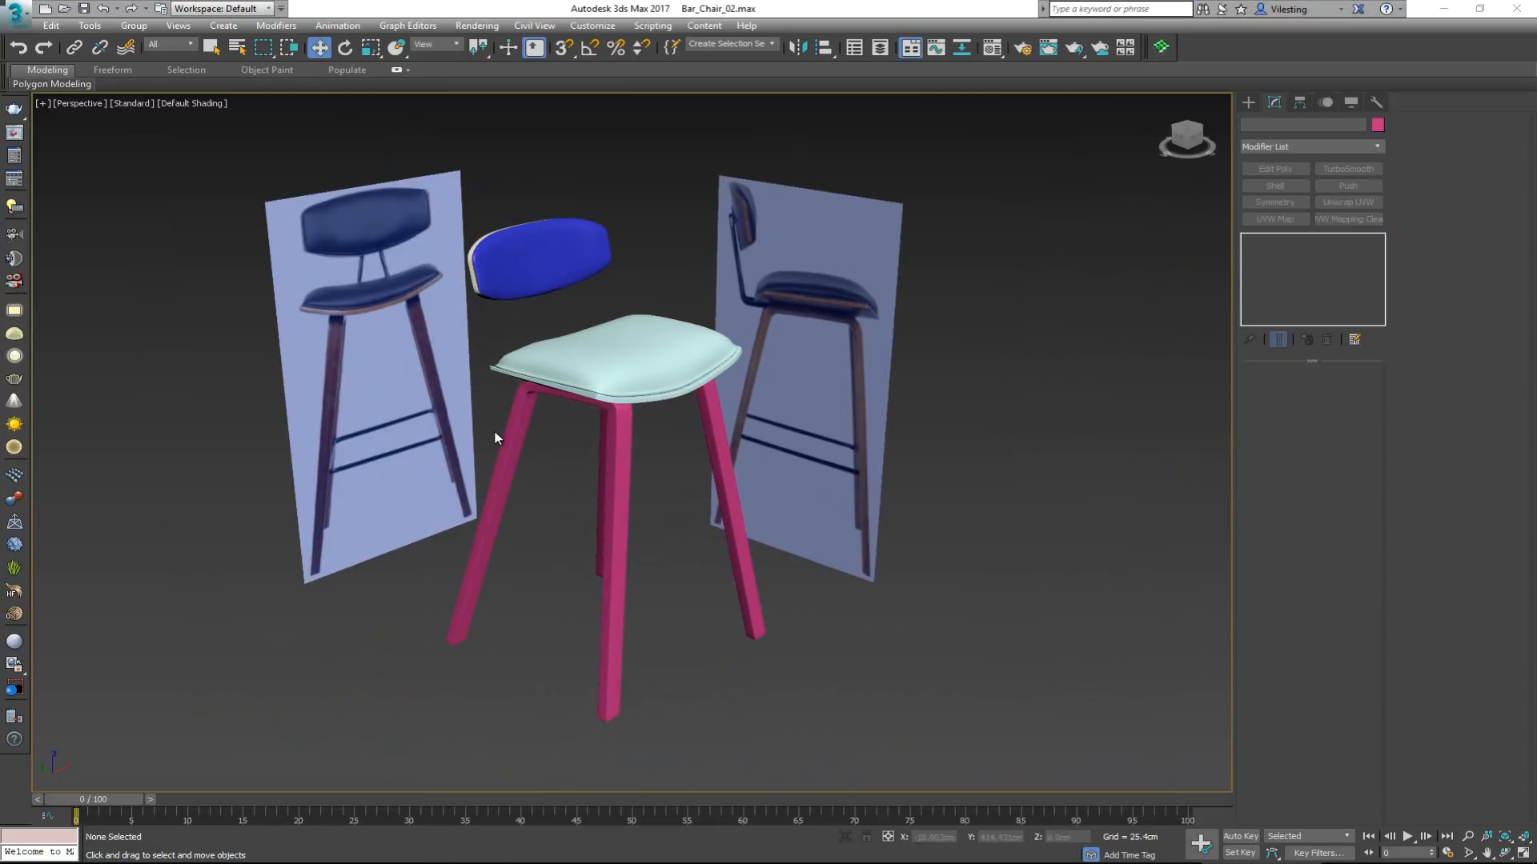
Examine the chair's seat, legs and backrest up close and from afar against the two reference images.
scroll(604, 420, "up", 5)
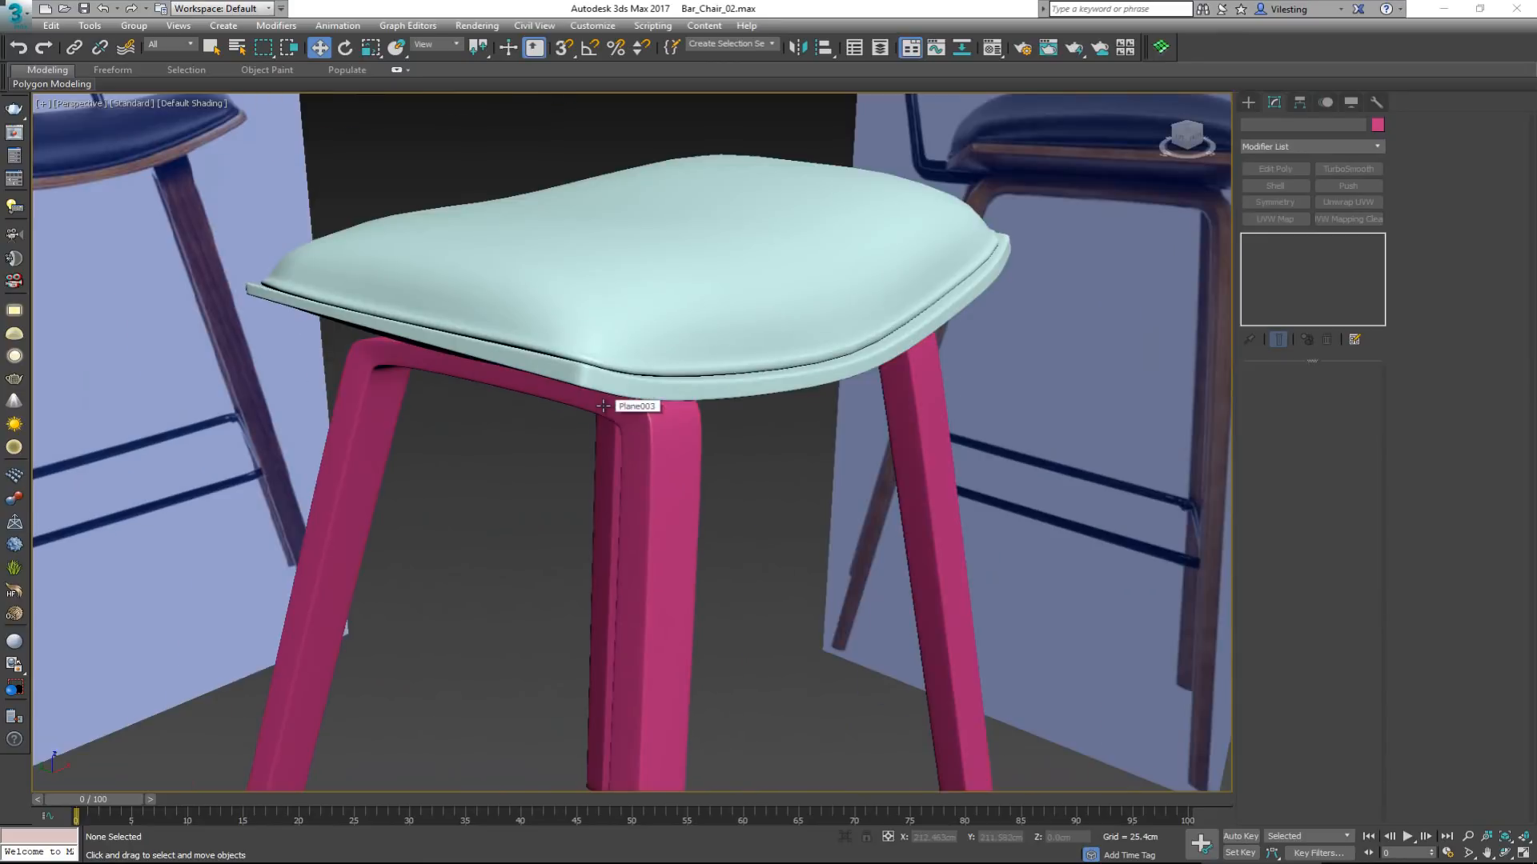
scroll(625, 404, "down", 5)
middle_click_drag(575, 339, 589, 388)
scroll(584, 377, "up", 3)
scroll(600, 372, "down", 3)
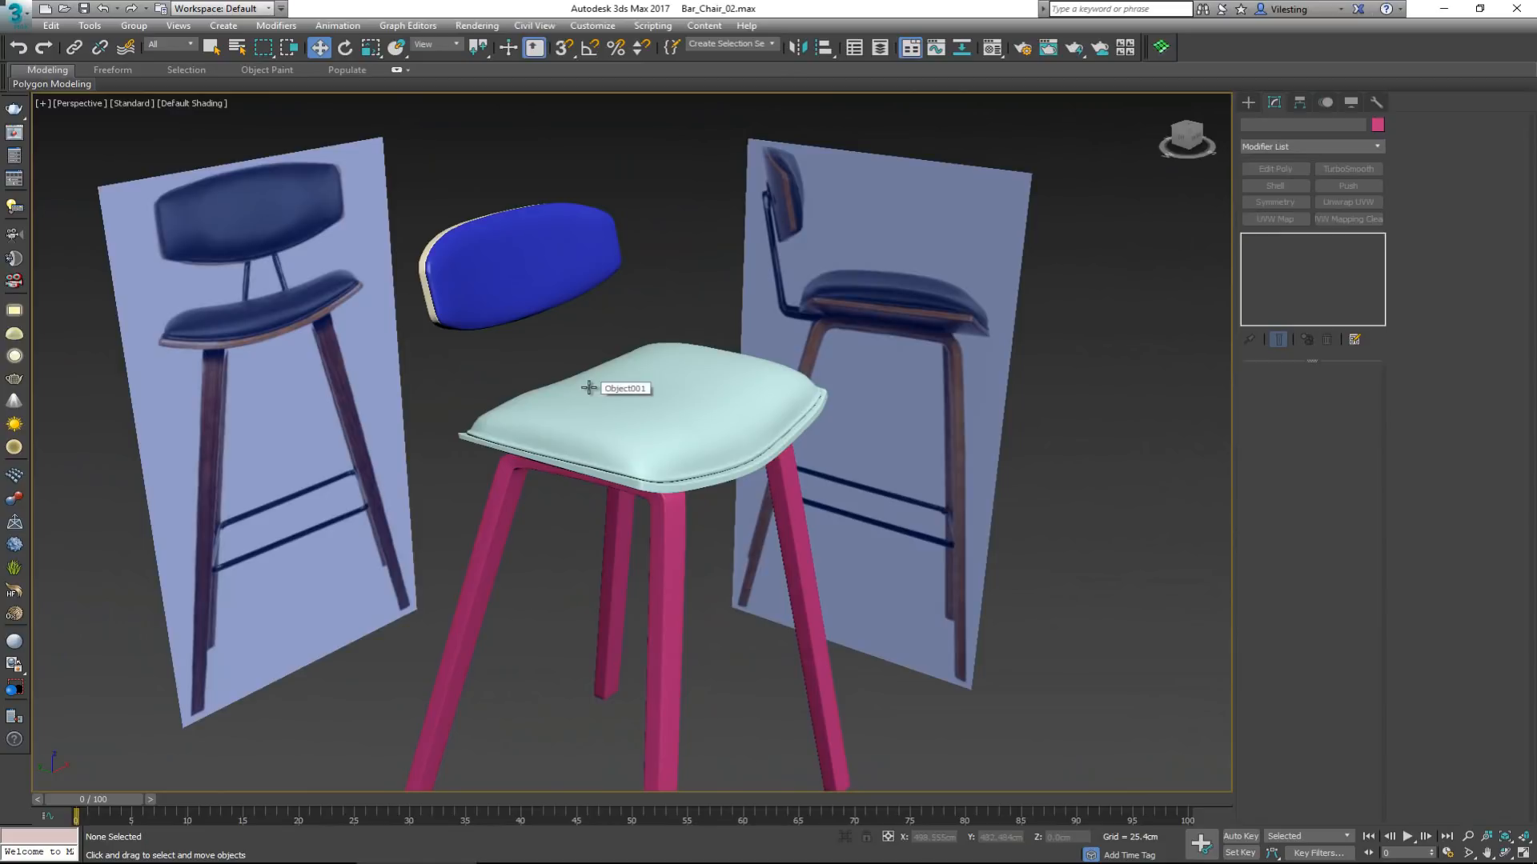
scroll(616, 437, "up", 3)
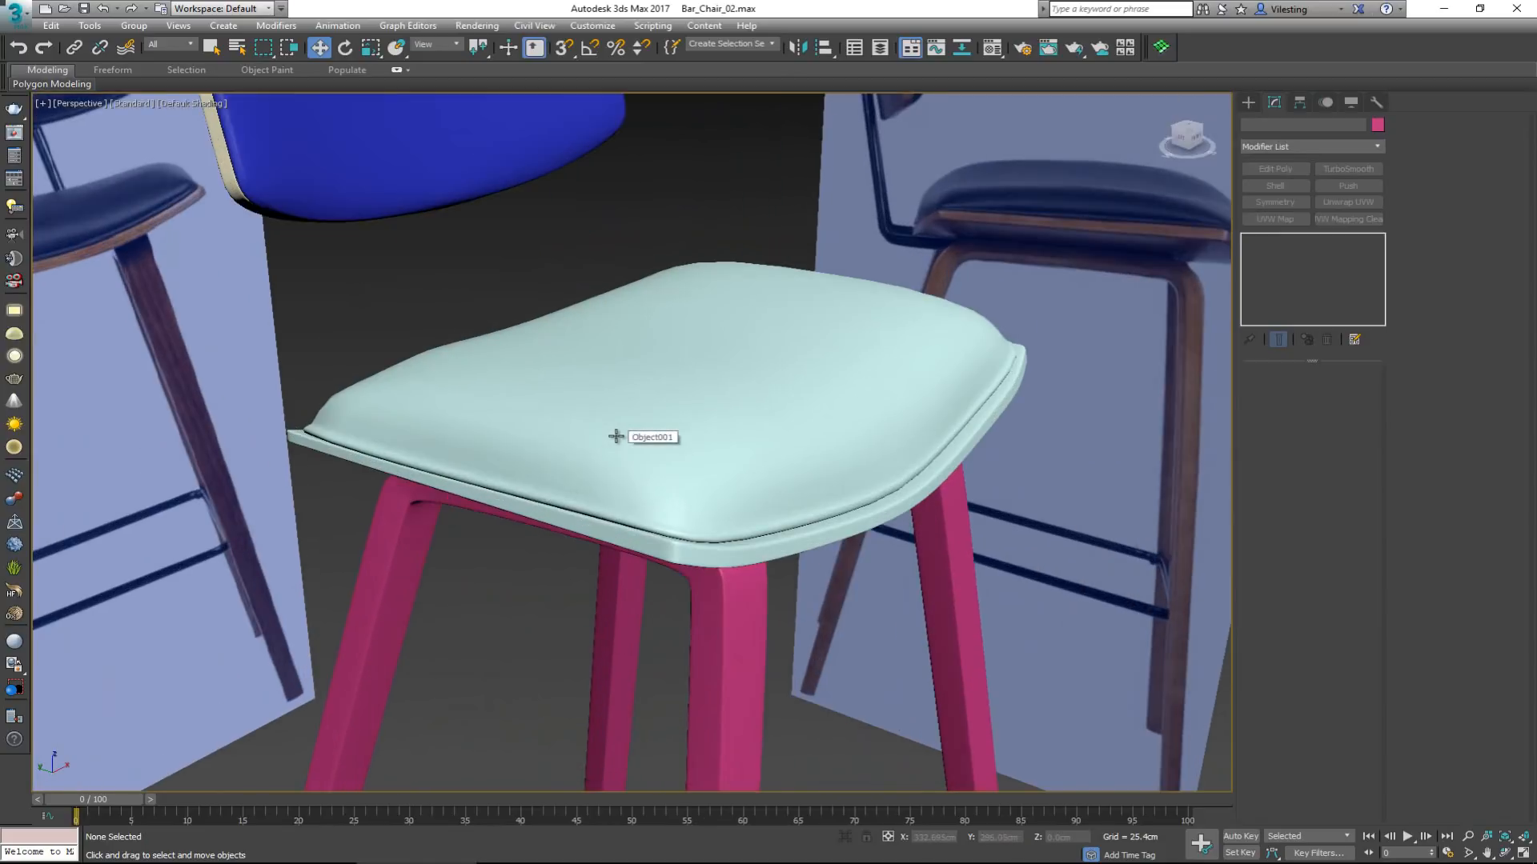
scroll(617, 436, "down", 5)
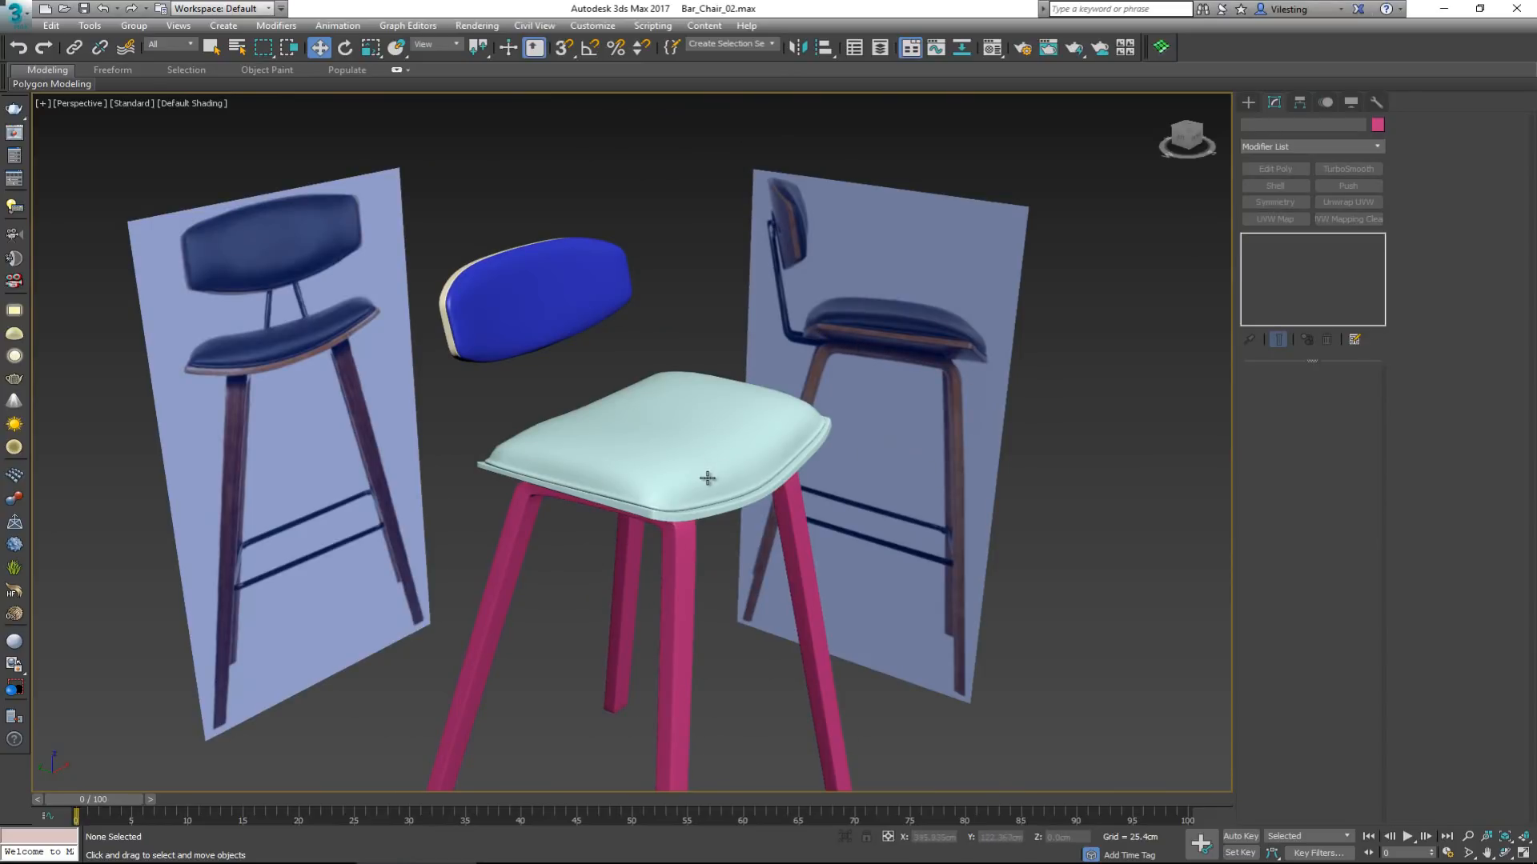
scroll(703, 425, "down", 5)
scroll(703, 419, "up", 2)
scroll(703, 420, "up", 2)
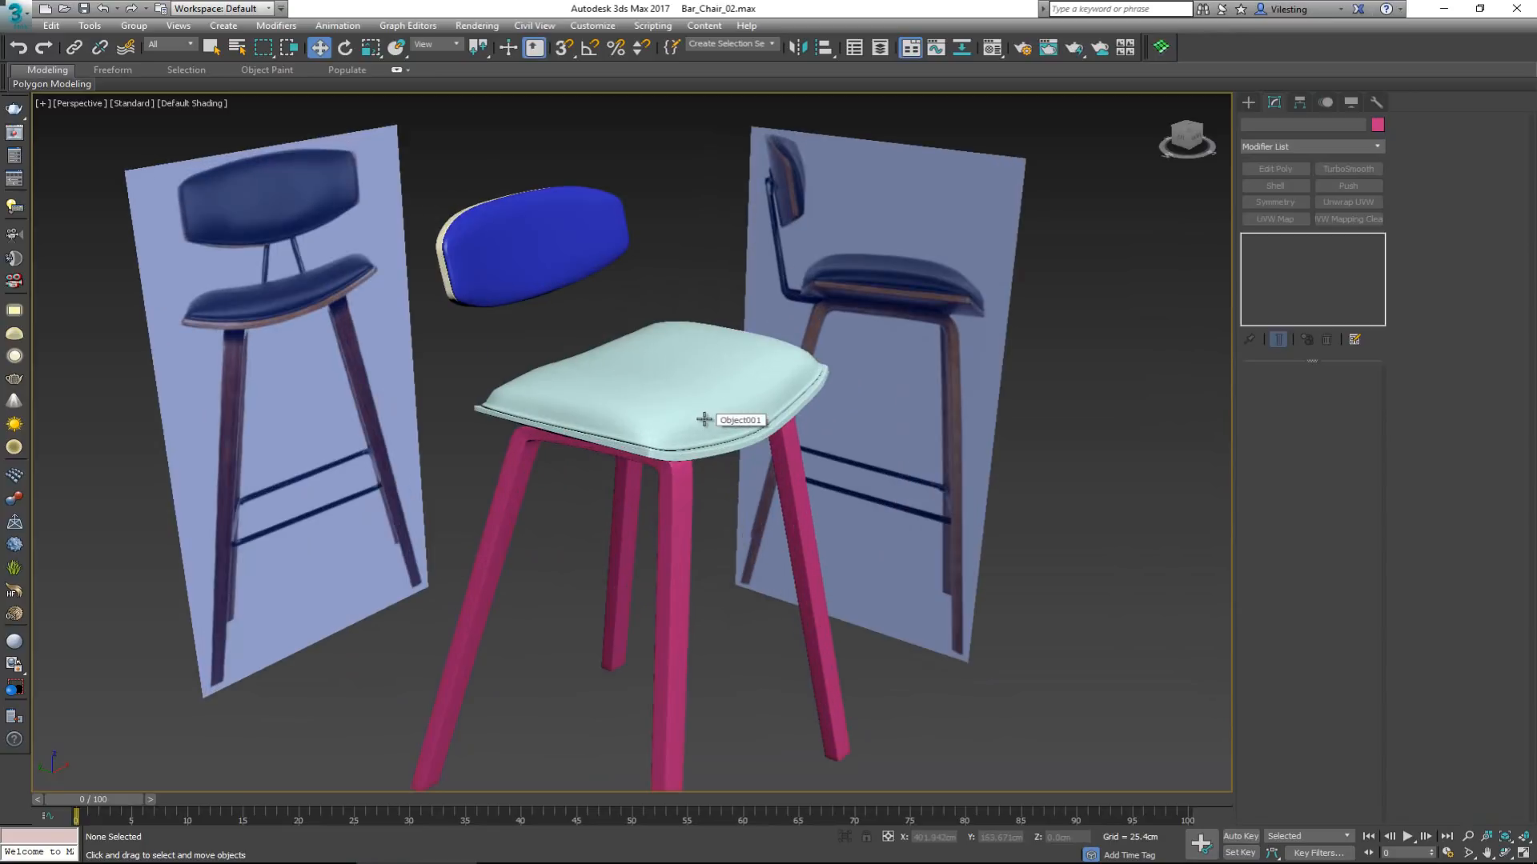